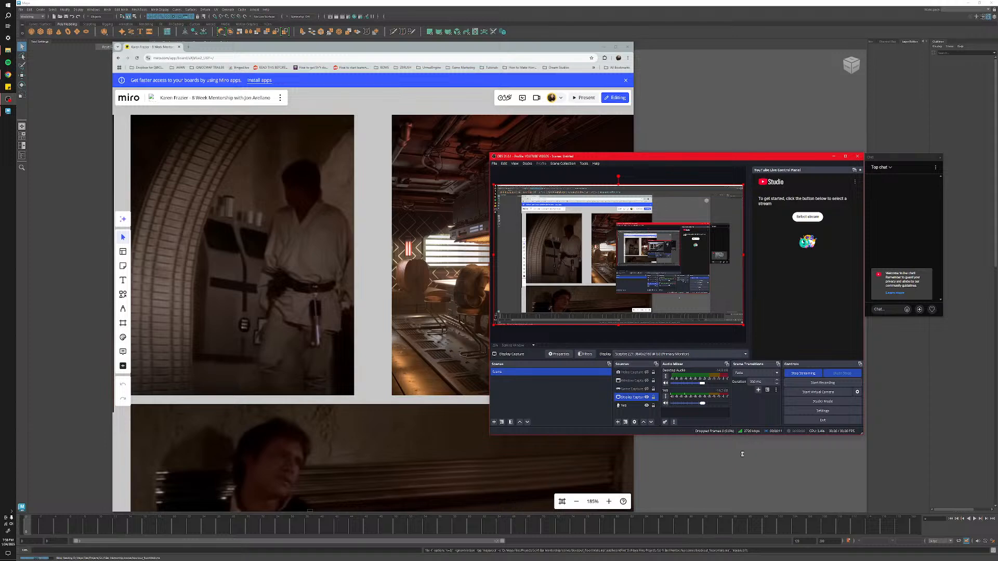
Switch to Maya, clear the pillar selection and view the whole bar interior blockout.
left_click(742, 456)
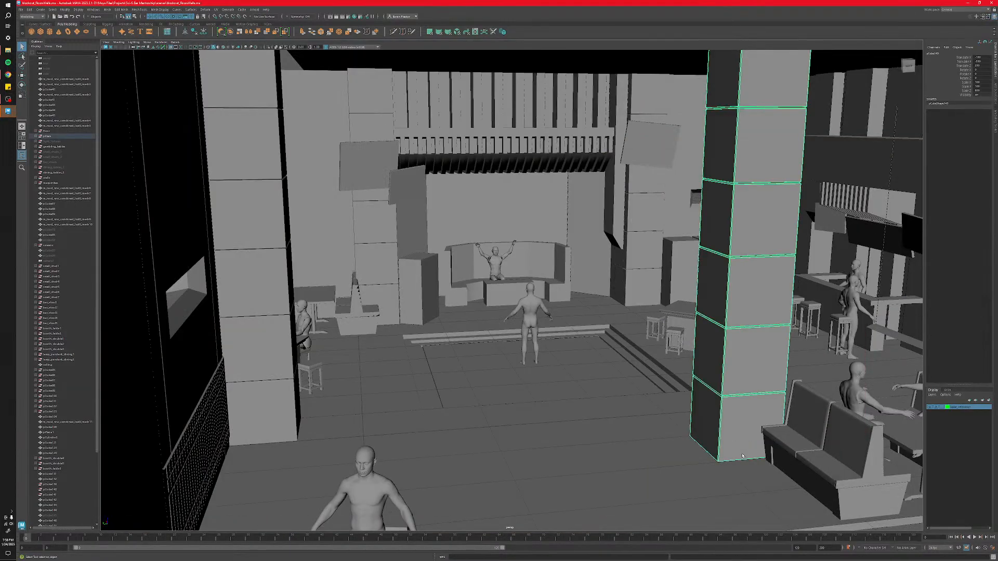
scroll(601, 443, "down", 5)
left_click(587, 437)
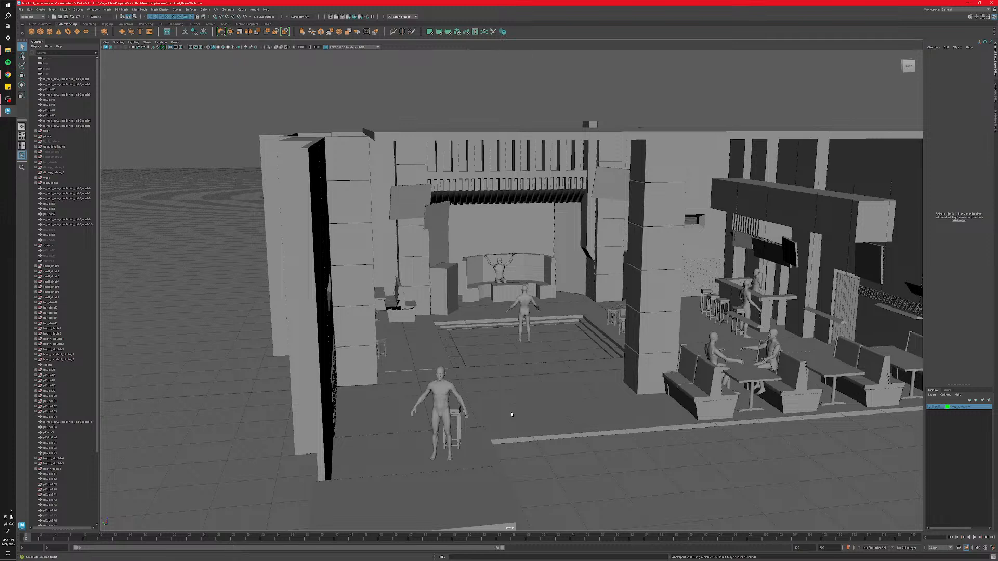
Raise the volume of the second audio source slightly in OBS, and bring the Miro reference board back to the front.
left_click(8, 75)
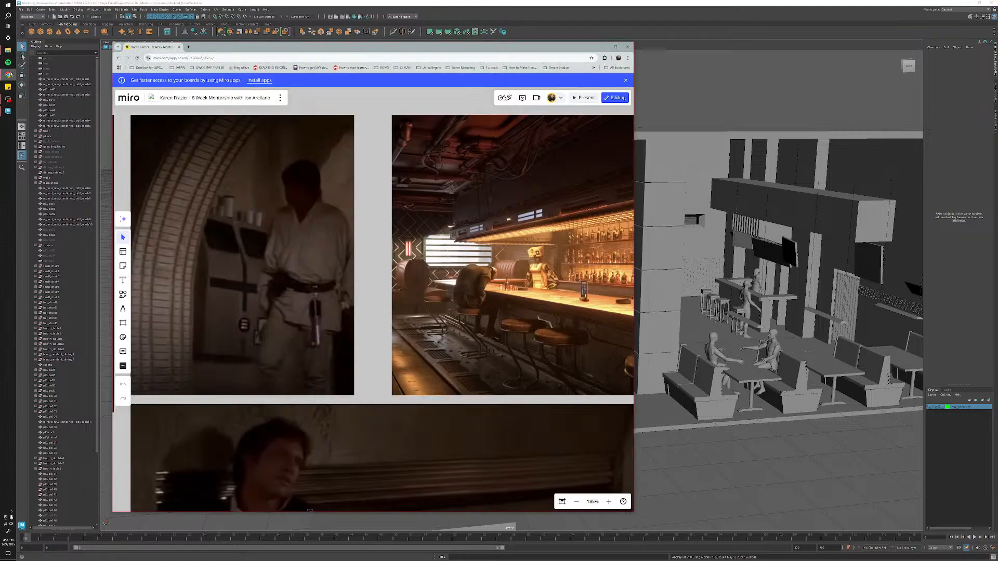
left_click(8, 99)
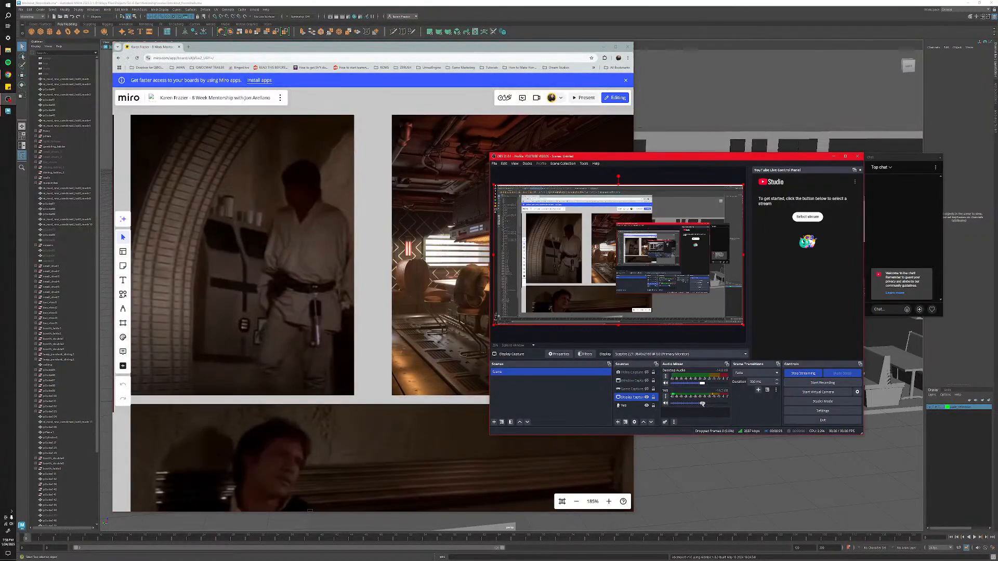
left_click_drag(702, 403, 709, 404)
left_click(431, 102)
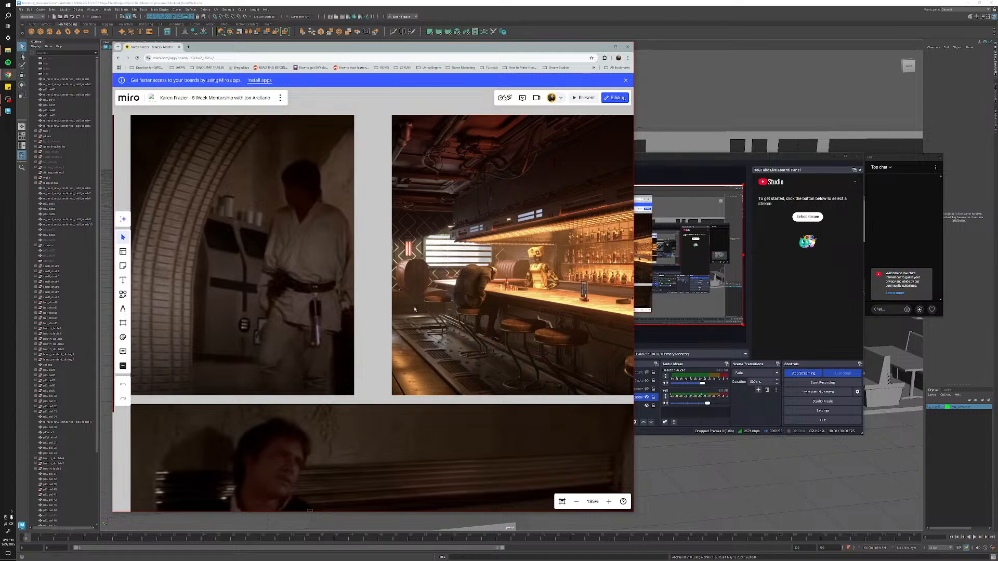
Switch to Maya and examine the sunken floor in front of the stage and its stepped edges.
left_click(680, 463)
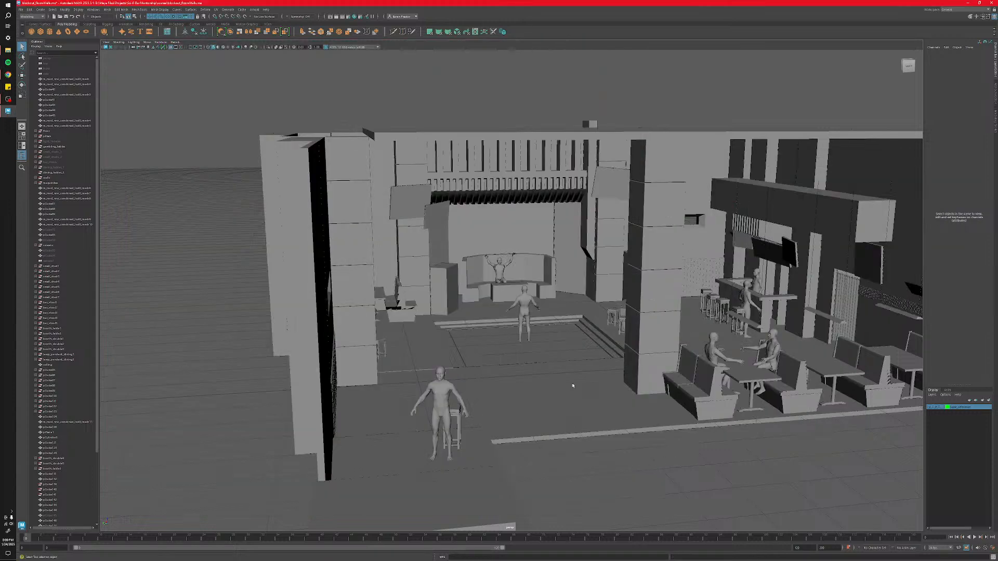
scroll(574, 384, "up", 5)
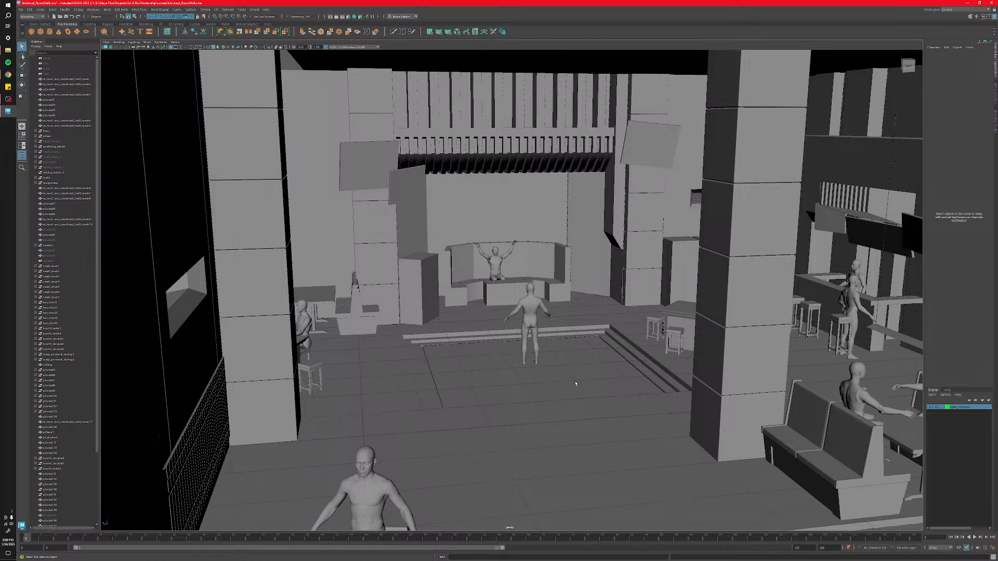
scroll(576, 383, "down", 5)
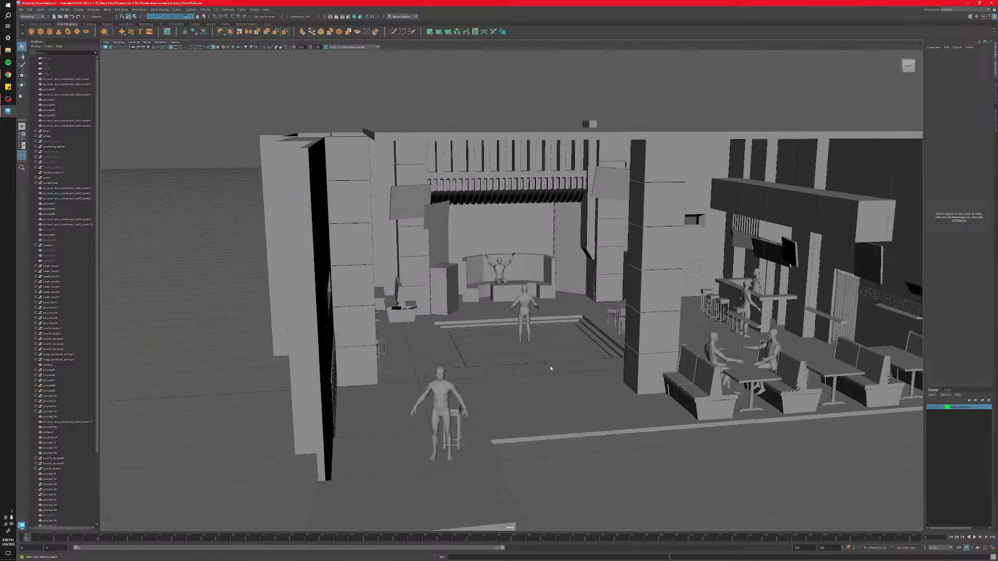
scroll(447, 357, "up", 2)
scroll(529, 392, "up", 6)
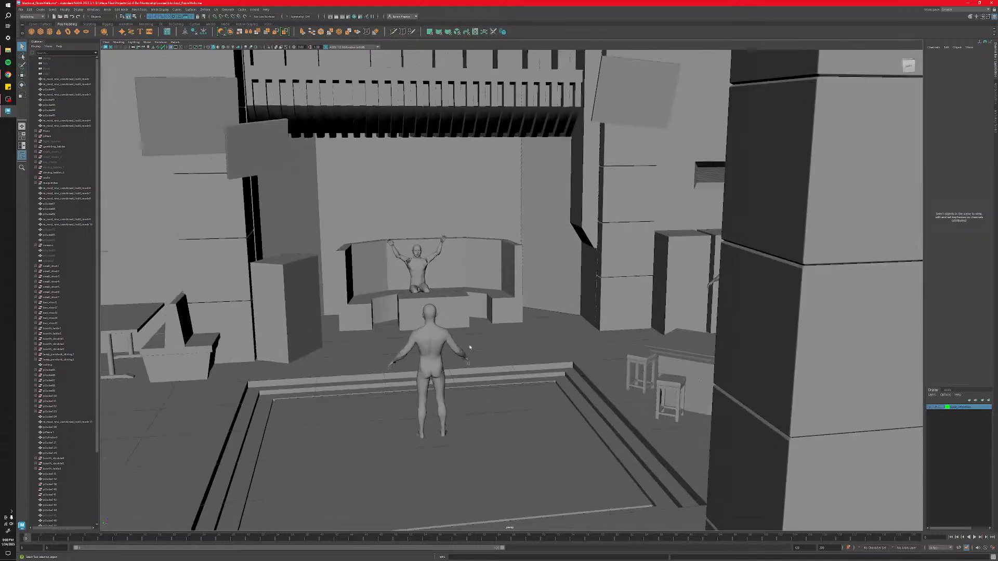
left_click_drag(529, 392, 499, 392, "alt")
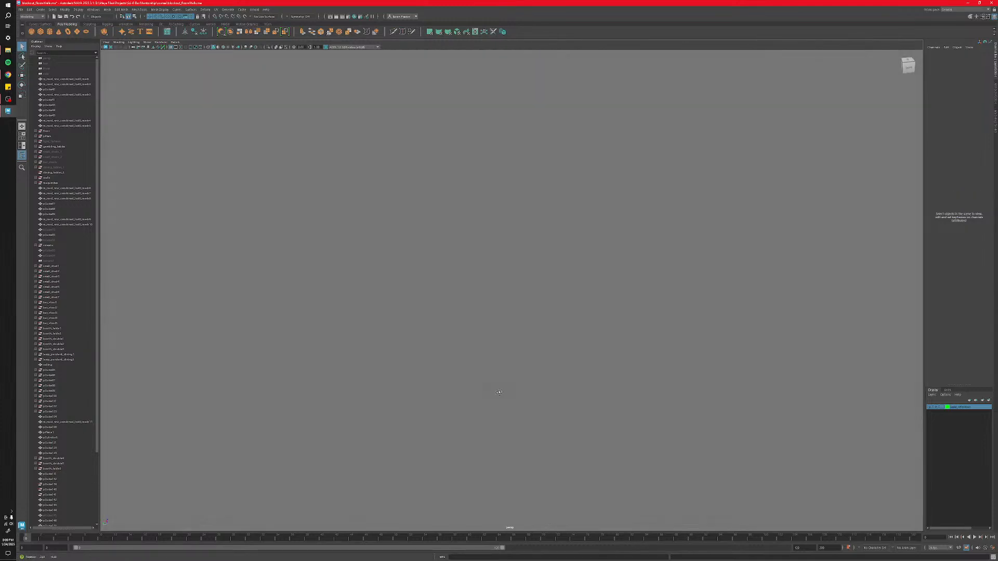
scroll(499, 393, "down", 5)
scroll(499, 393, "down", 2)
middle_click_drag(499, 393, 494, 347, "alt")
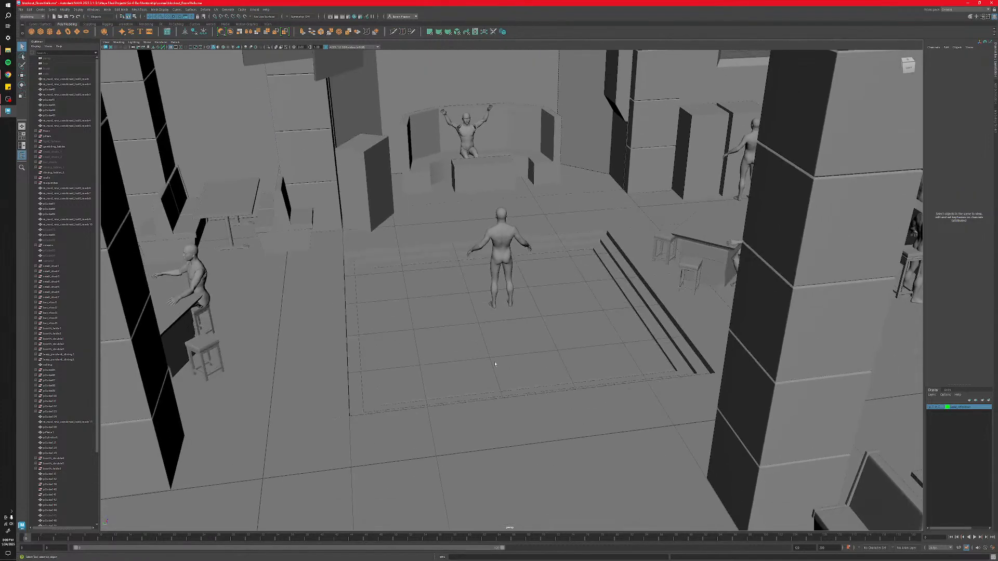
left_click_drag(494, 365, 494, 380, "alt")
left_click_drag(391, 302, 398, 297, "alt")
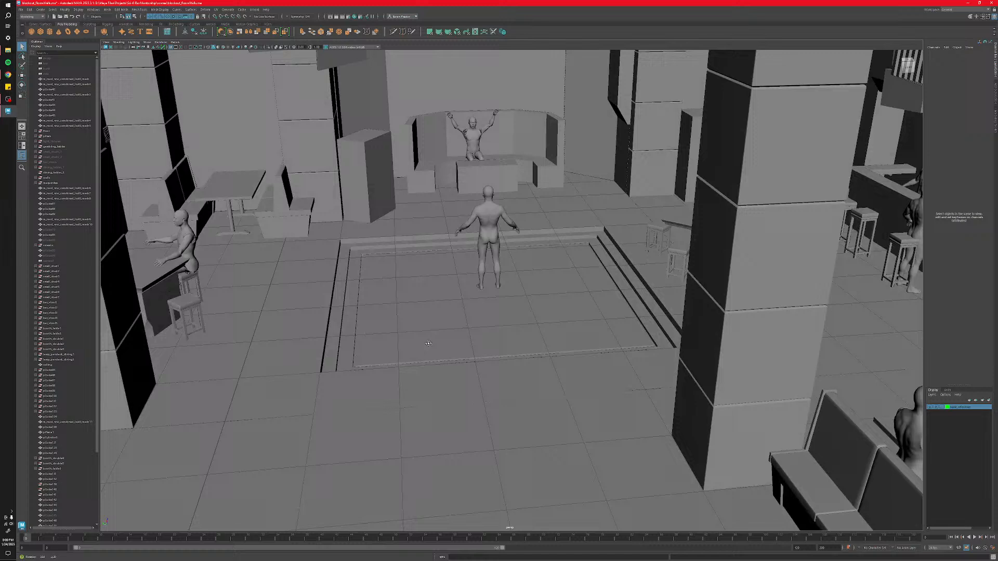
left_click(397, 298)
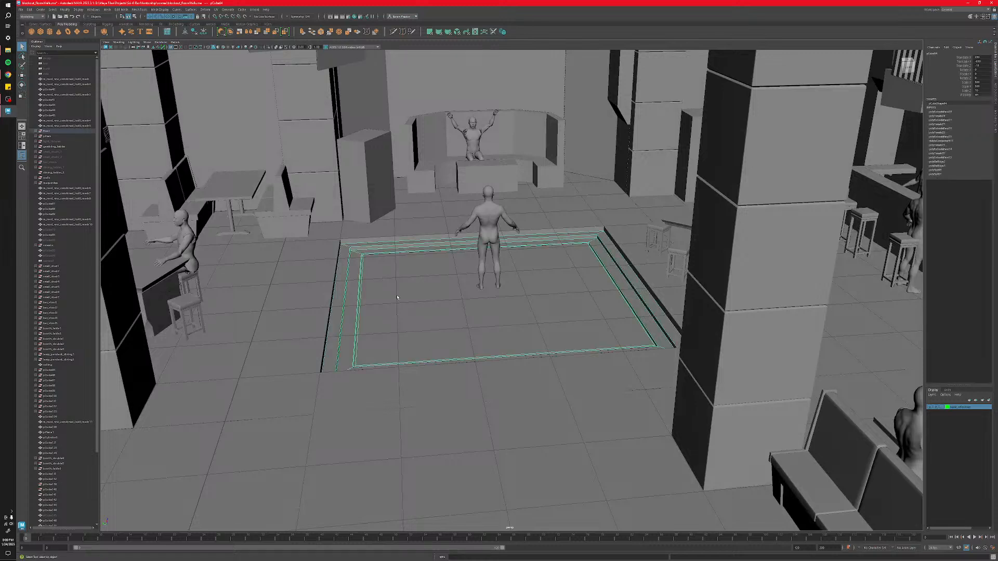
left_click(459, 411)
scroll(463, 453, "down", 6)
left_click(575, 464)
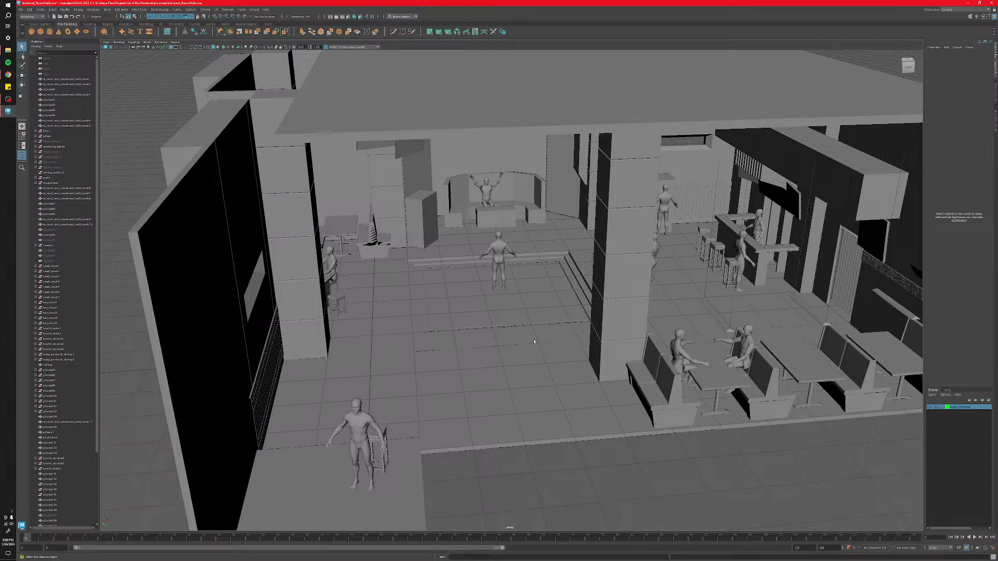
Examine the booth with the two seated figures and the overall layout of the bar interior.
left_click_drag(534, 341, 515, 331, "alt")
scroll(467, 332, "up", 6)
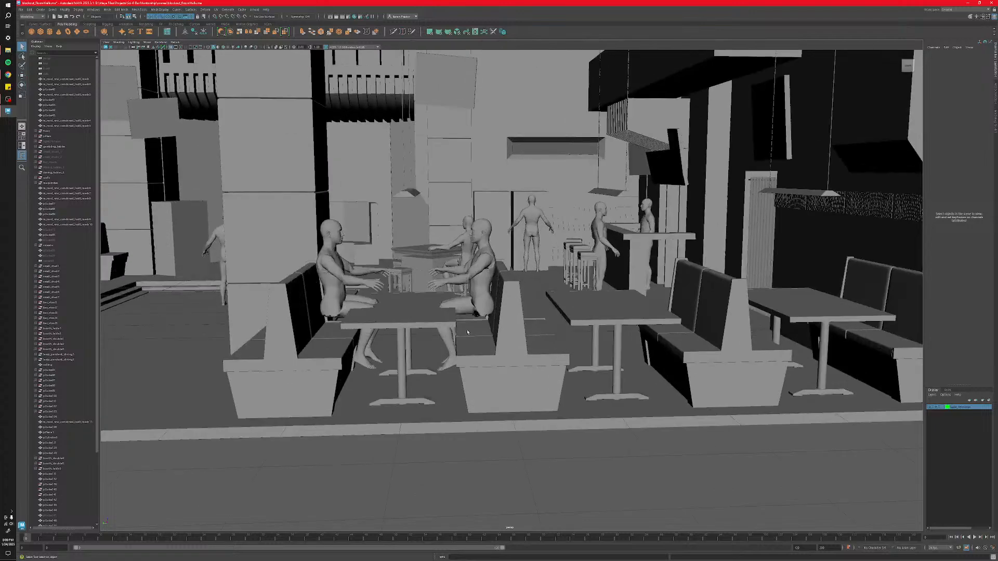
scroll(467, 332, "up", 4)
middle_click_drag(400, 308, 491, 322, "alt")
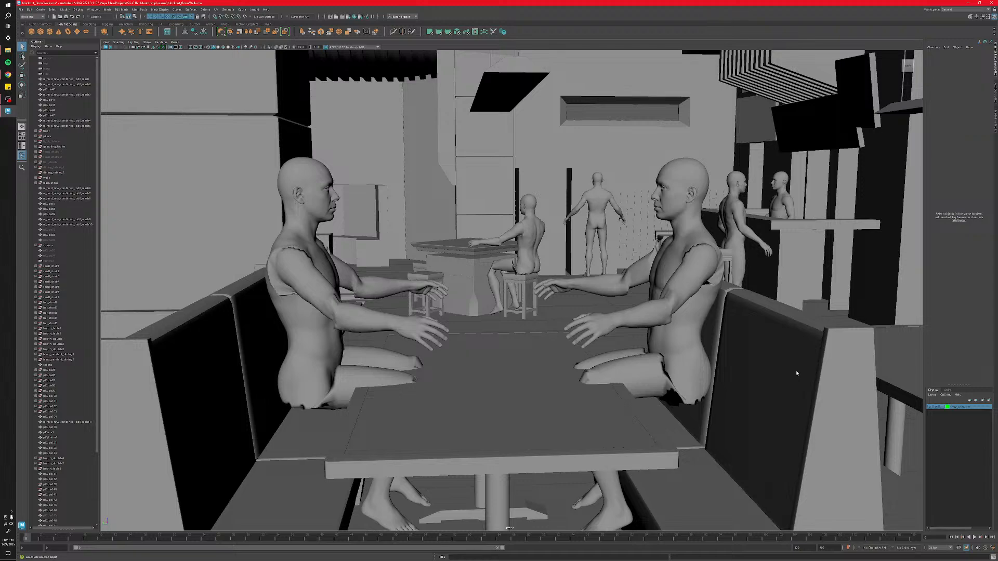
right_click_drag(796, 368, 489, 307, "alt")
middle_click_drag(473, 296, 539, 376, "alt")
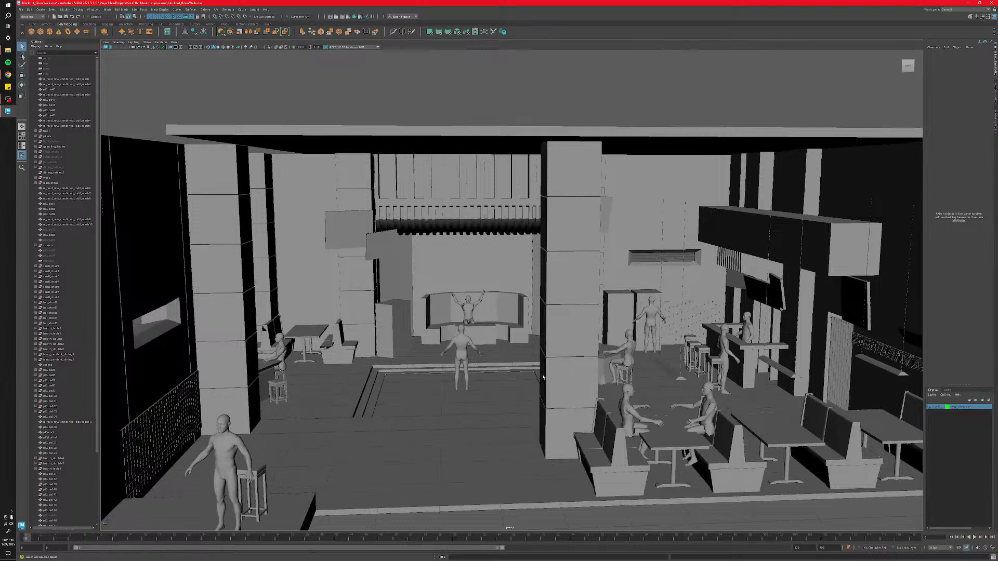
mouse_move(505, 375)
left_mouse_down("alt")
mouse_move(521, 377)
mouse_move(507, 373)
left_mouse_up("alt")
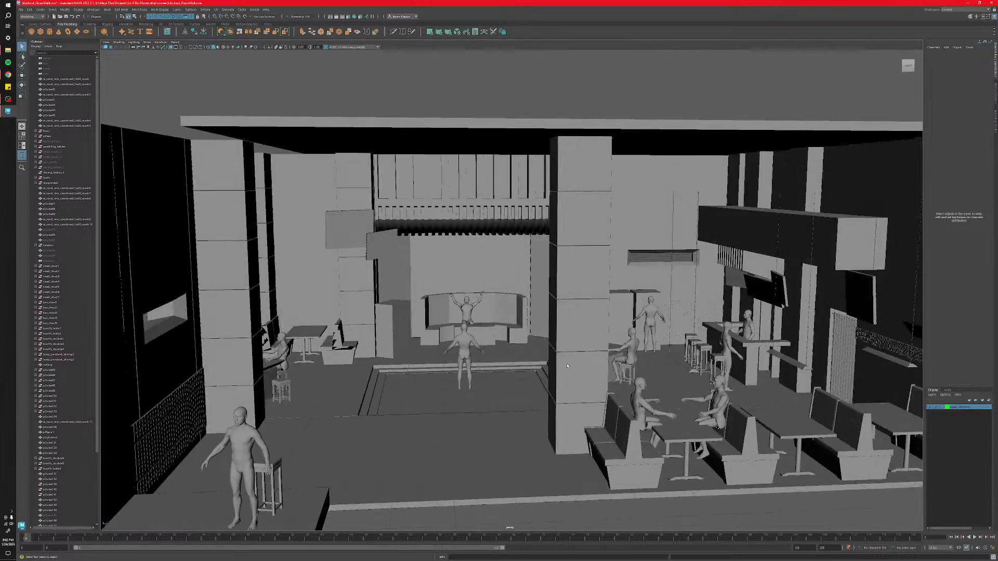
middle_click_drag(567, 360, 444, 359, "alt")
Inspect the back wall with the recessed slot beside the bar and its place in the room.
left_click(560, 290)
scroll(559, 290, "up", 5)
scroll(560, 290, "up", 5)
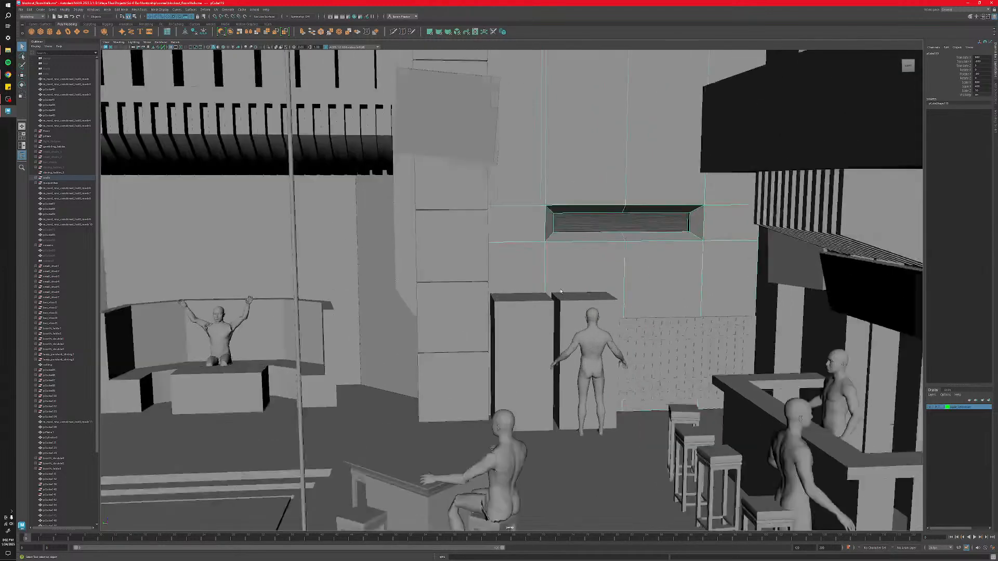
middle_click_drag(559, 291, 500, 308, "alt")
scroll(500, 308, "down", 4)
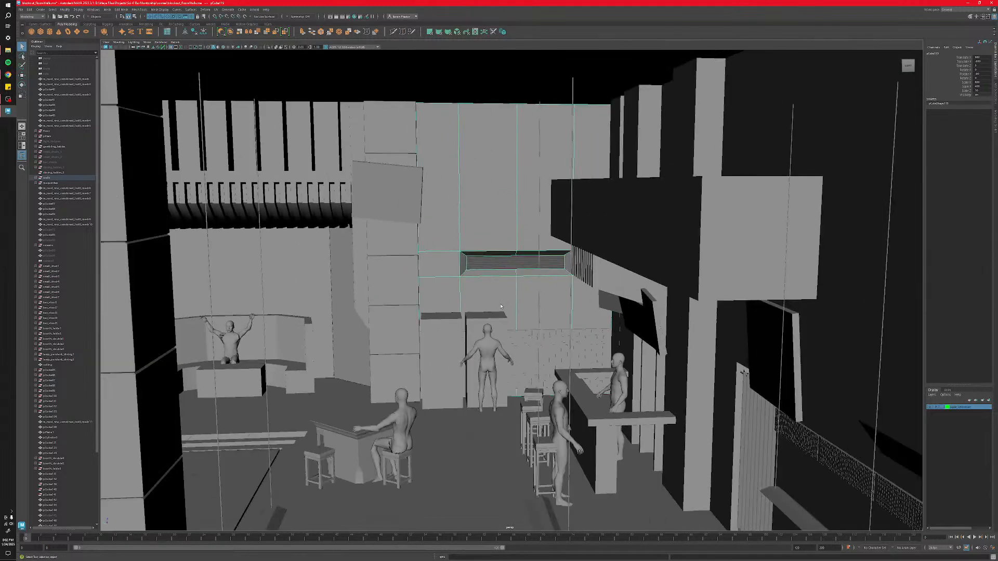
scroll(503, 304, "down", 5)
scroll(499, 304, "up", 4)
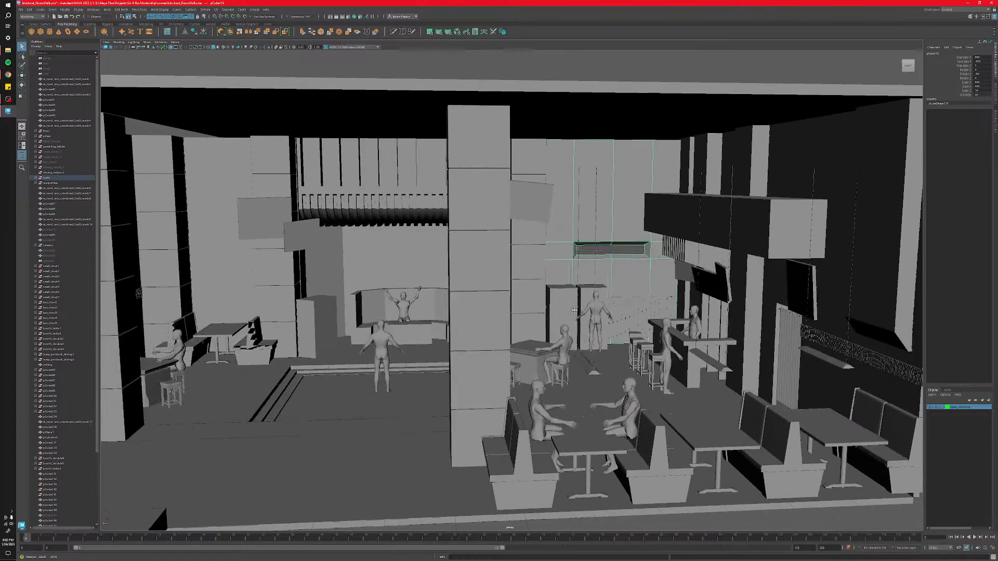
left_click(495, 304)
mouse_move(496, 305)
left_mouse_down("alt")
mouse_move(514, 298)
mouse_move(500, 309)
mouse_move(507, 300)
left_mouse_up("alt")
Inspect the horizontal grooves between the blocks of the square pillar beside the booths.
left_click(480, 382)
left_click(506, 380)
scroll(506, 368, "up", 6)
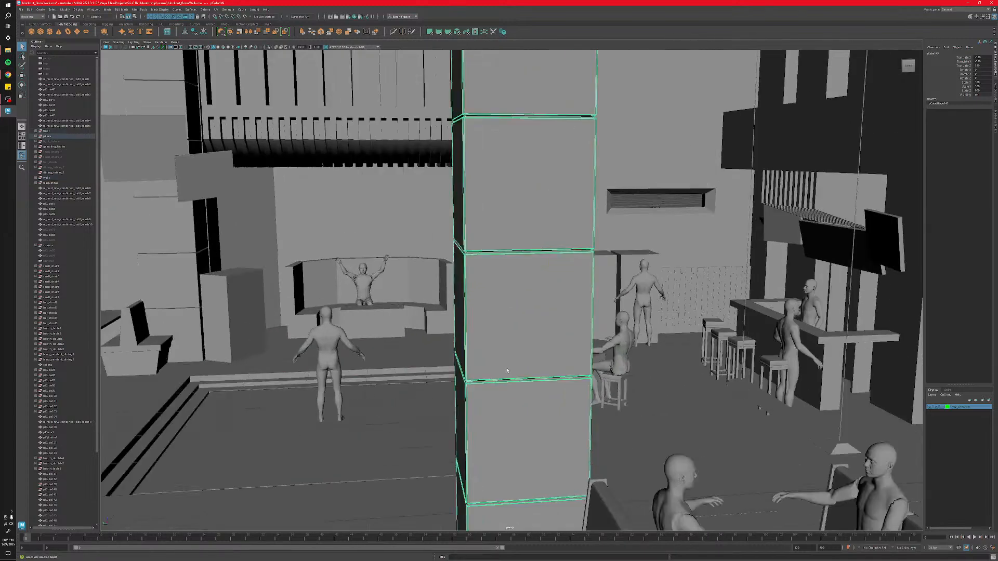
scroll(505, 363, "down", 2)
middle_click_drag(453, 276, 457, 297, "alt")
left_click_drag(457, 297, 383, 313, "alt")
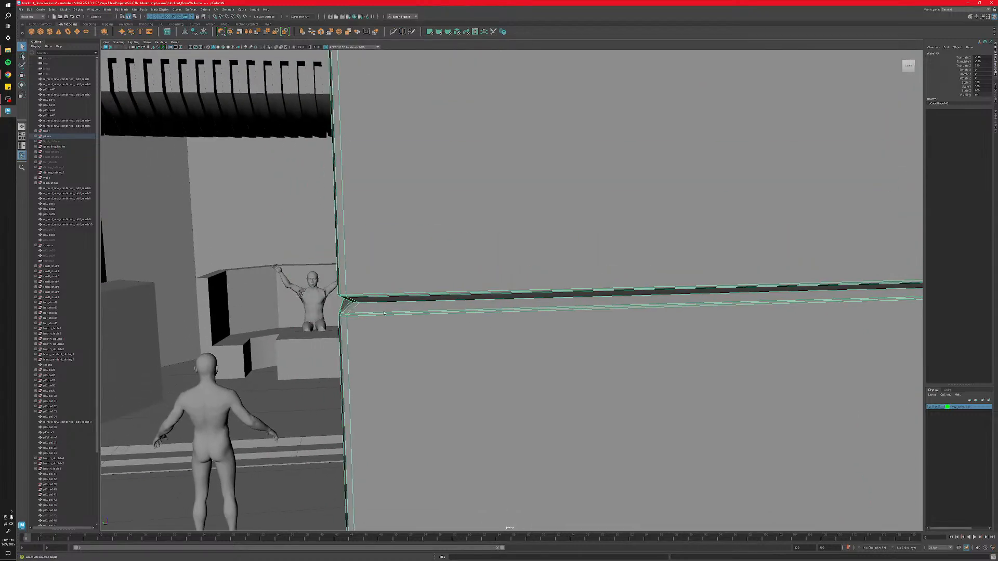
scroll(390, 316, "down", 8)
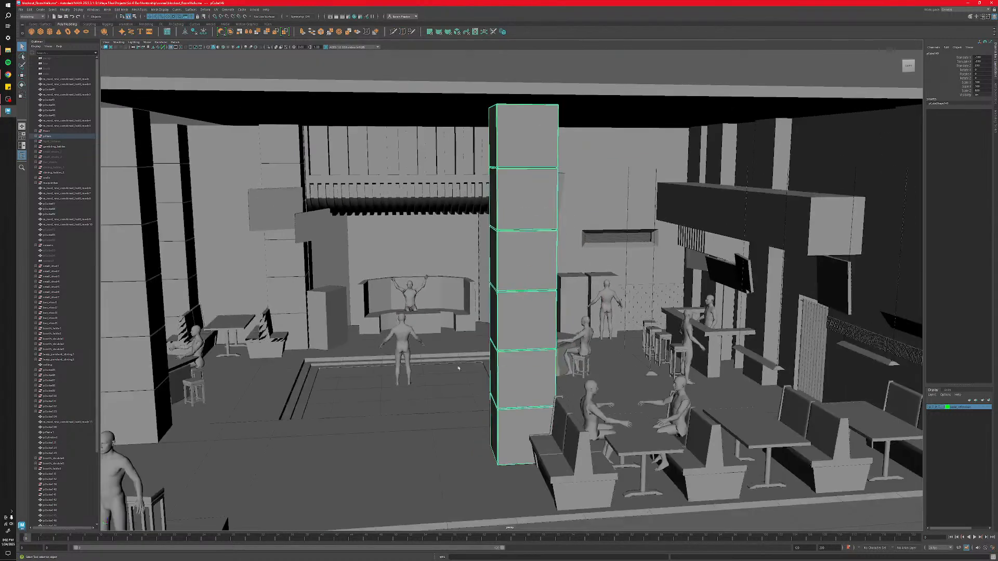
middle_click_drag(522, 468, 461, 381, "alt")
Inspect the main floor piece and the base of the booth next to the pillar.
left_click(518, 409)
middle_click_drag(517, 409, 566, 389, "alt")
left_click(367, 376)
middle_click_drag(460, 383, 325, 359, "alt")
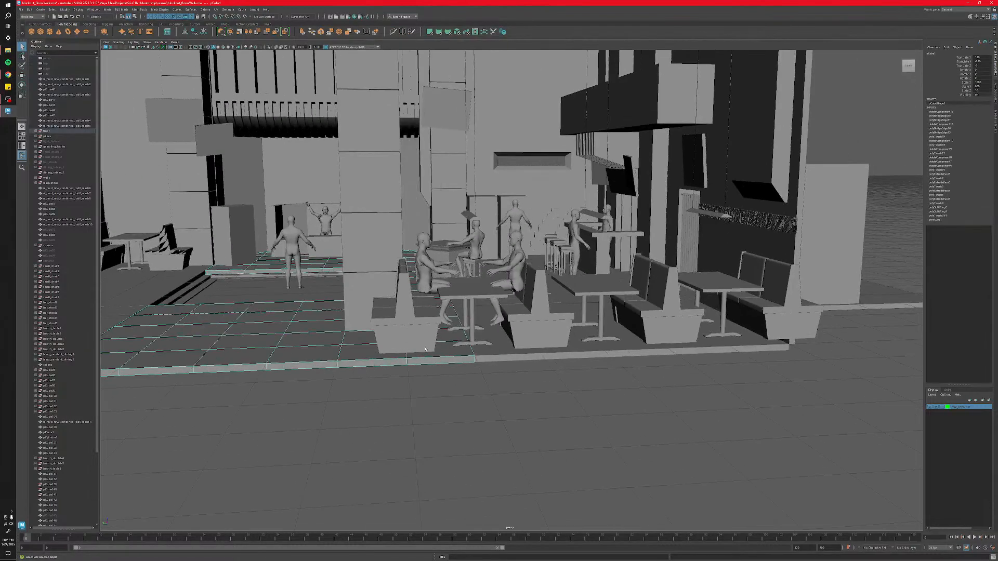
left_click(422, 340)
key("f")
left_click_drag(464, 394, 463, 394, "alt")
scroll(463, 395, "down", 10)
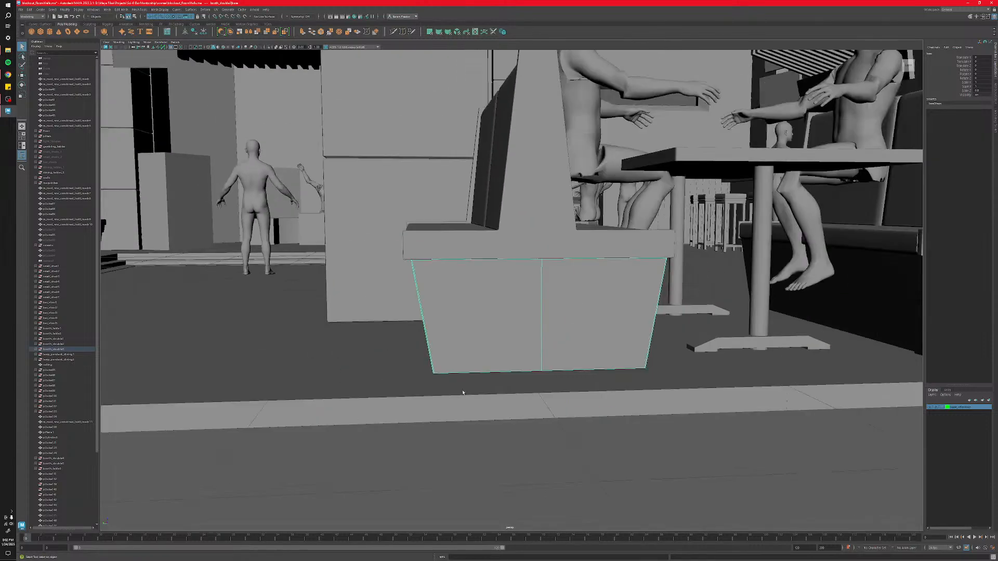
middle_click_drag(441, 327, 417, 438, "alt")
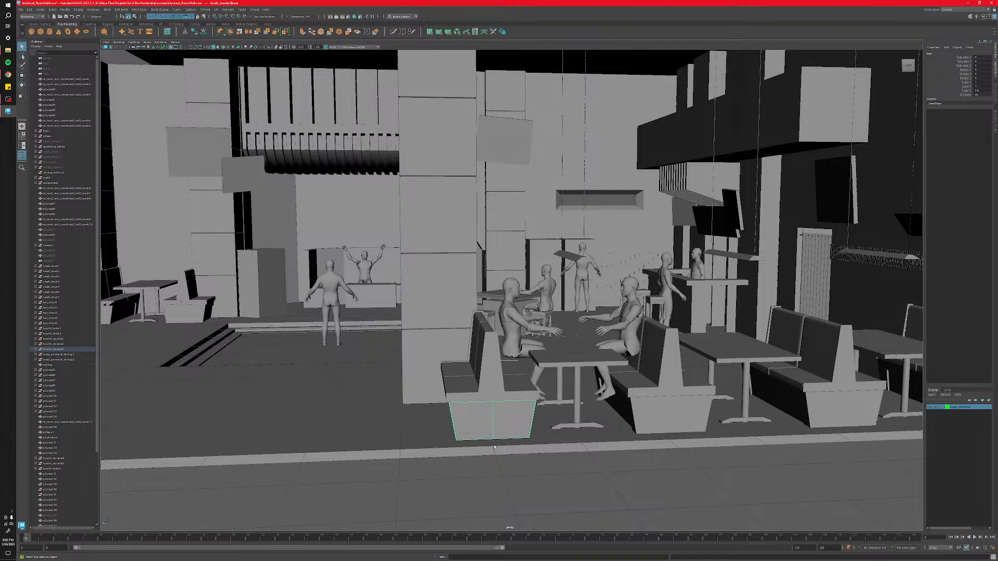
scroll(507, 456, "down", 4)
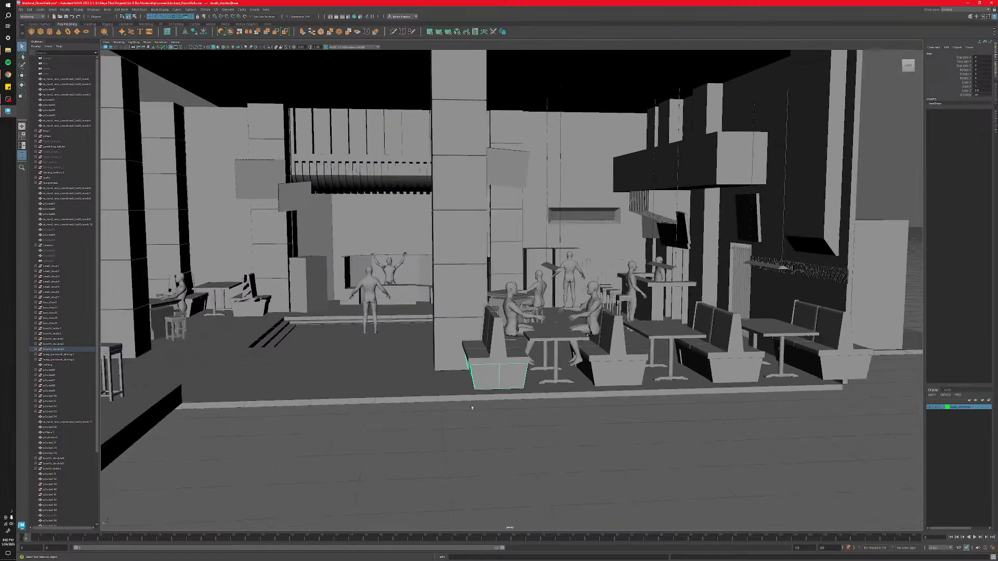
middle_click_drag(451, 402, 498, 454, "alt")
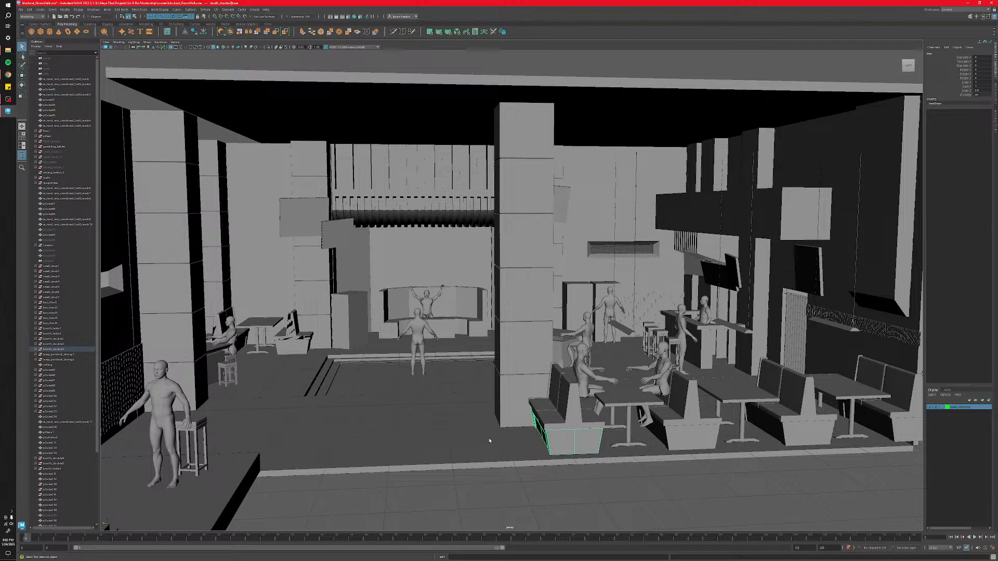
Inspect the slatted lower panel and base trim of the side wall behind the standing figure.
left_click_drag(489, 441, 415, 401, "alt")
scroll(415, 402, "down", 2)
middle_click_drag(415, 402, 565, 401, "alt")
left_click_drag(565, 401, 385, 360, "alt")
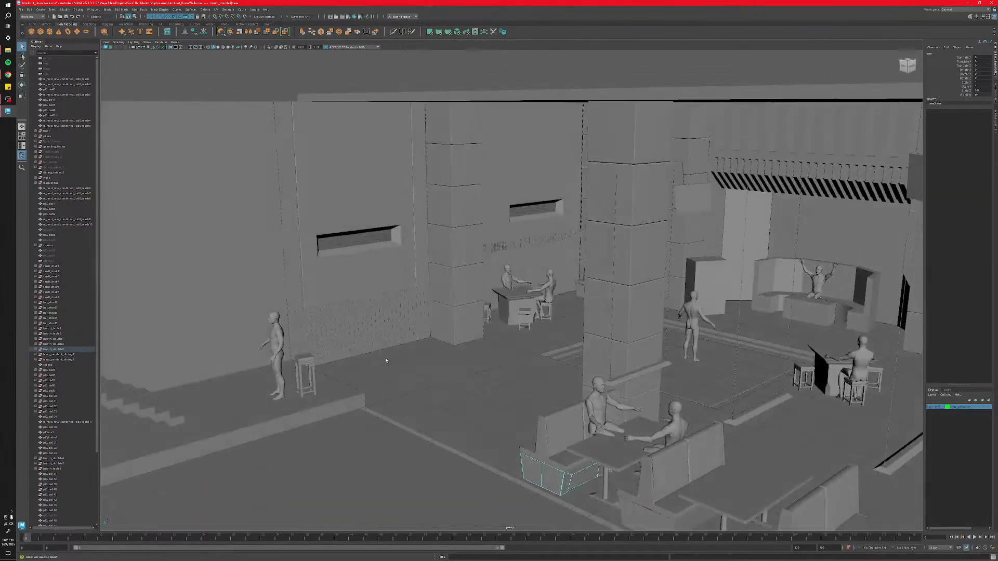
middle_click_drag(386, 360, 501, 379, "alt")
scroll(502, 379, "up", 5)
middle_click_drag(449, 400, 510, 350, "alt")
scroll(511, 350, "up", 4)
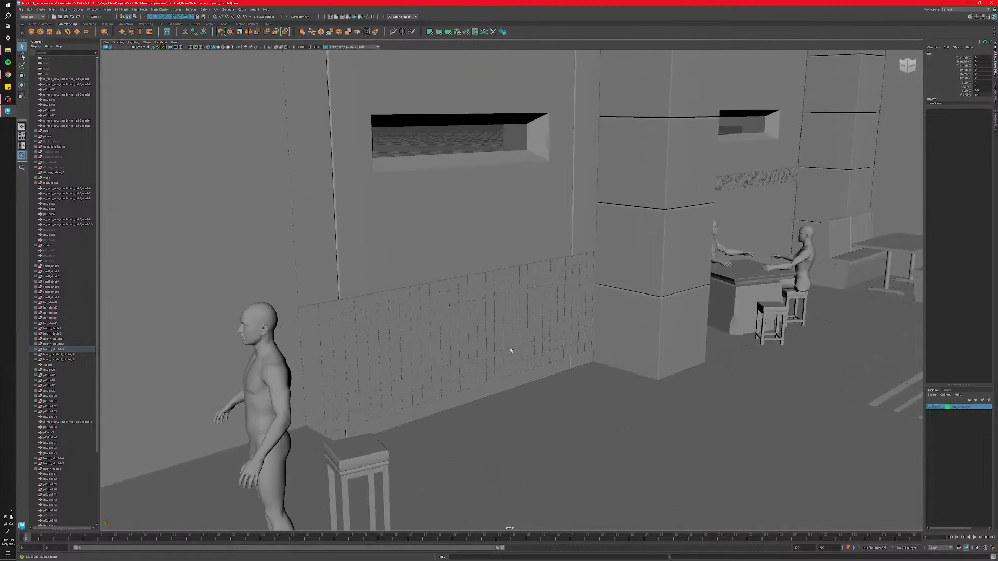
left_click(511, 350)
key("f")
left_click_drag(511, 350, 508, 367, "alt")
left_click(565, 425)
left_click_drag(566, 425, 468, 431, "alt")
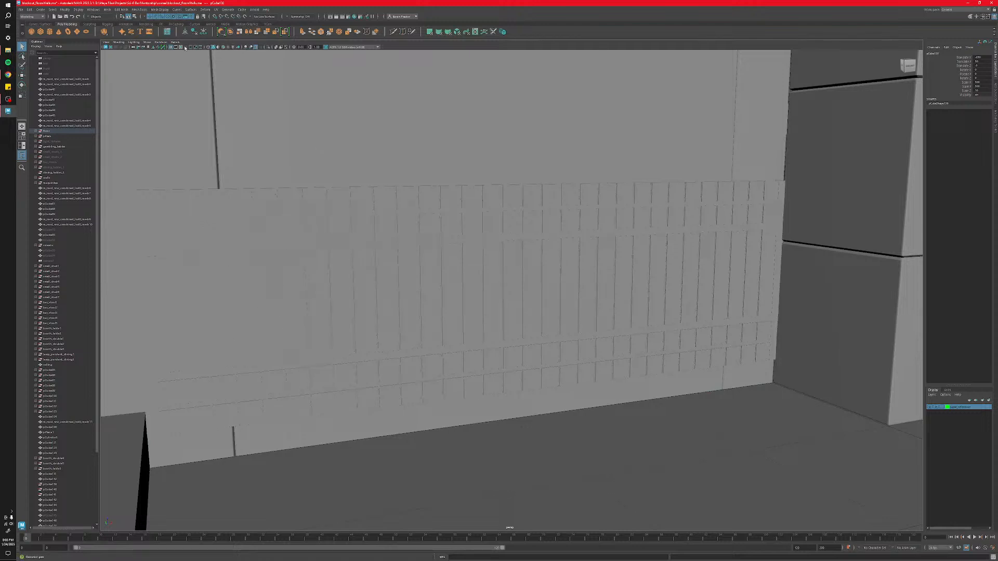
Turn on ambient occlusion in the viewport and check the shading on the slatted wall panel.
left_click(245, 48)
left_click_drag(411, 294, 445, 328, "alt")
middle_click_drag(609, 443, 642, 439, "alt")
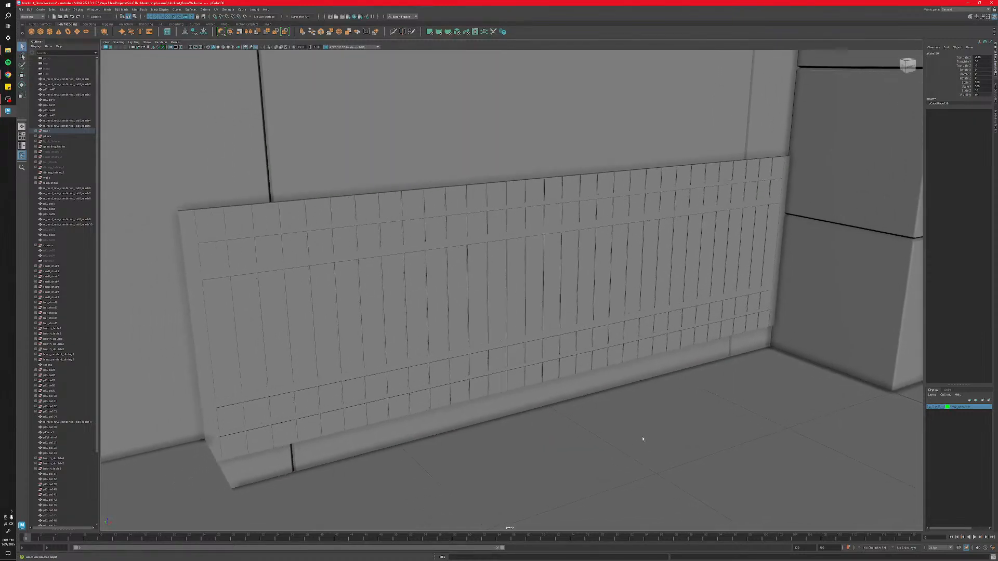
scroll(460, 367, "down", 3)
scroll(459, 368, "up", 1)
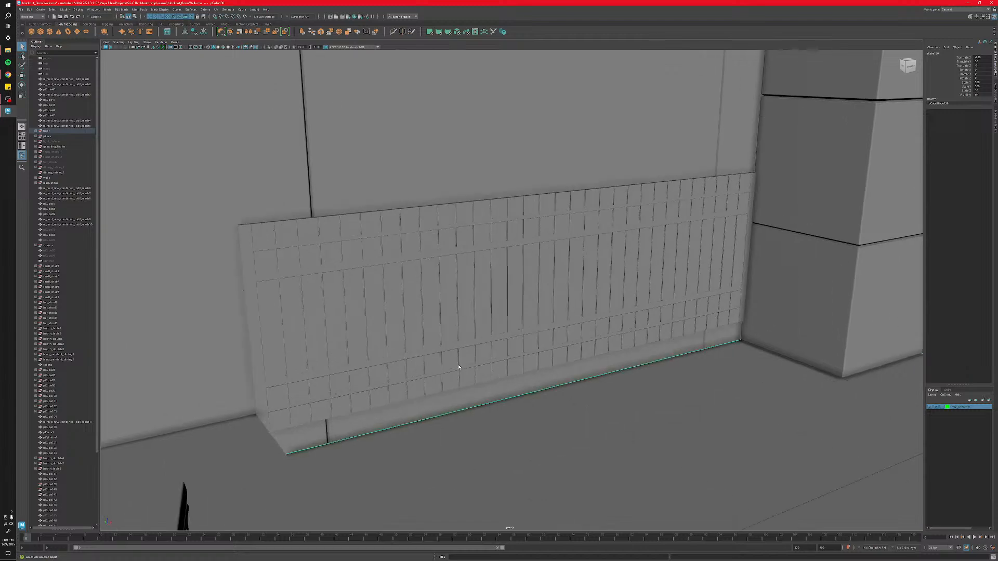
scroll(459, 367, "down", 1)
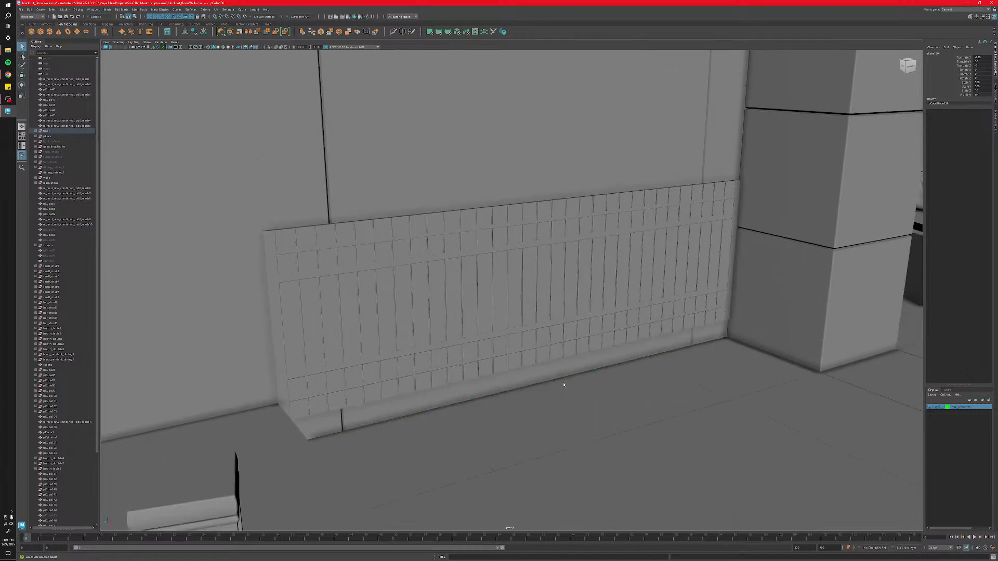
Switch to the Miro board in the browser and examine the film still with the ribbed arch behind the standing figure.
left_click_drag(571, 407, 568, 407, "alt")
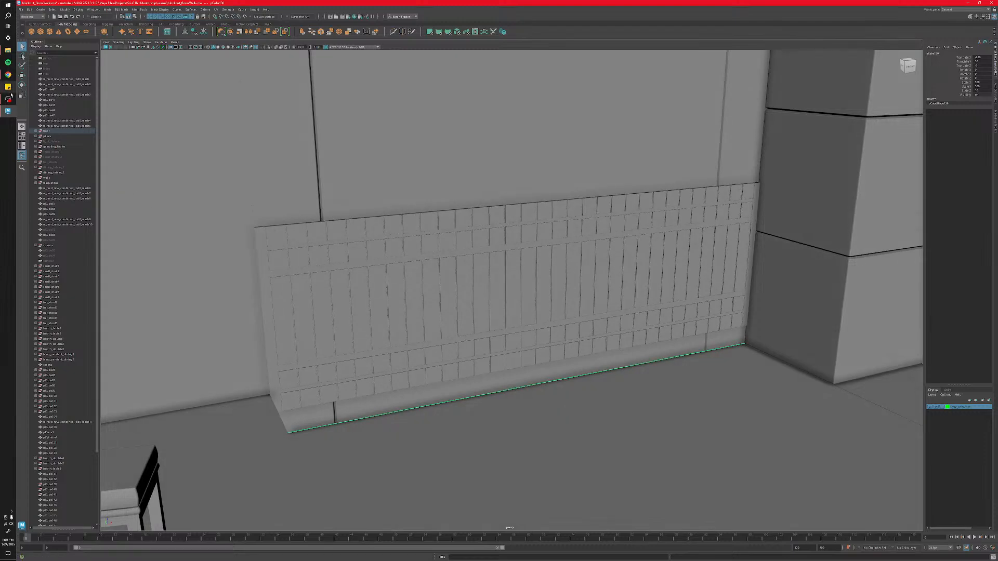
left_click(8, 75)
scroll(399, 361, "down", 10)
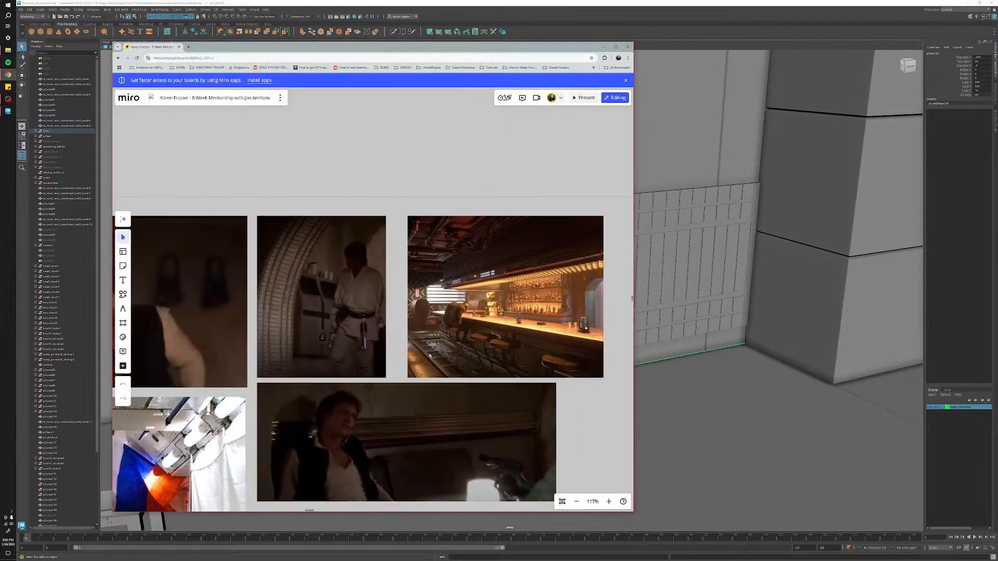
middle_click_drag(399, 361, 528, 380)
scroll(527, 381, "down", 2)
middle_click_drag(383, 335, 361, 289)
scroll(361, 289, "up", 8)
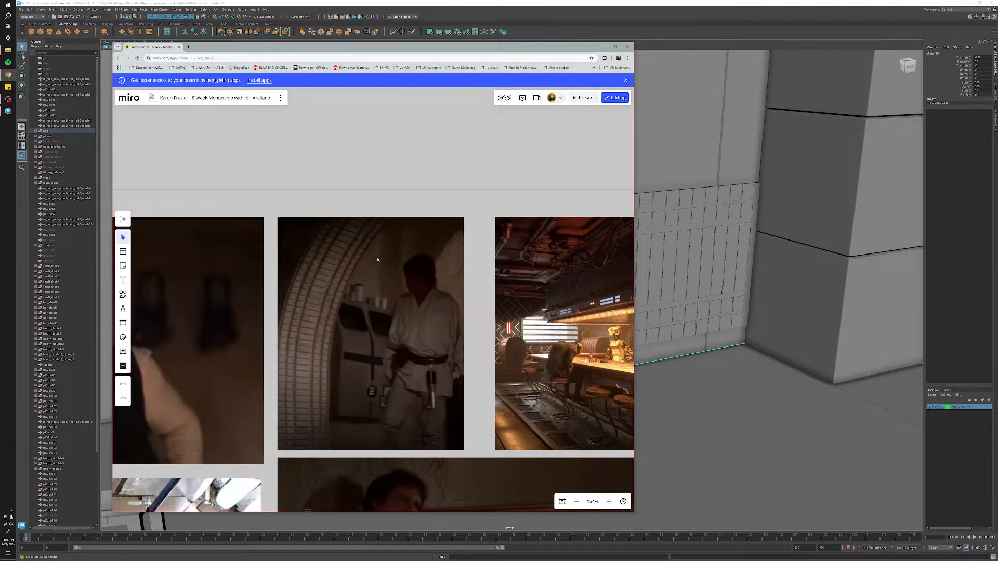
Find the annotated line drawing of the bar under Images for Feedback and examine its overall layout and highlighted pillars.
scroll(368, 334, "down", 10)
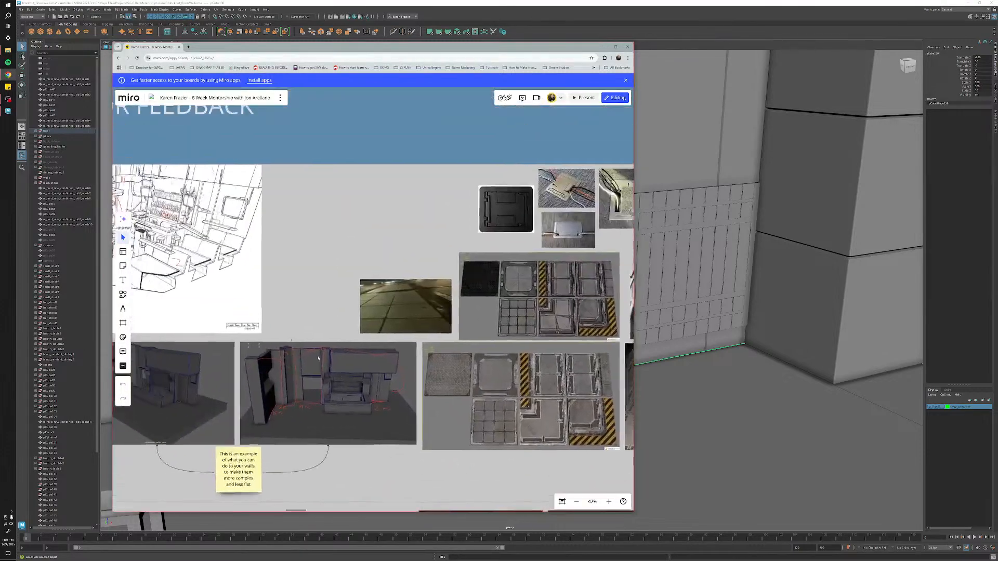
middle_click_drag(319, 358, 597, 406)
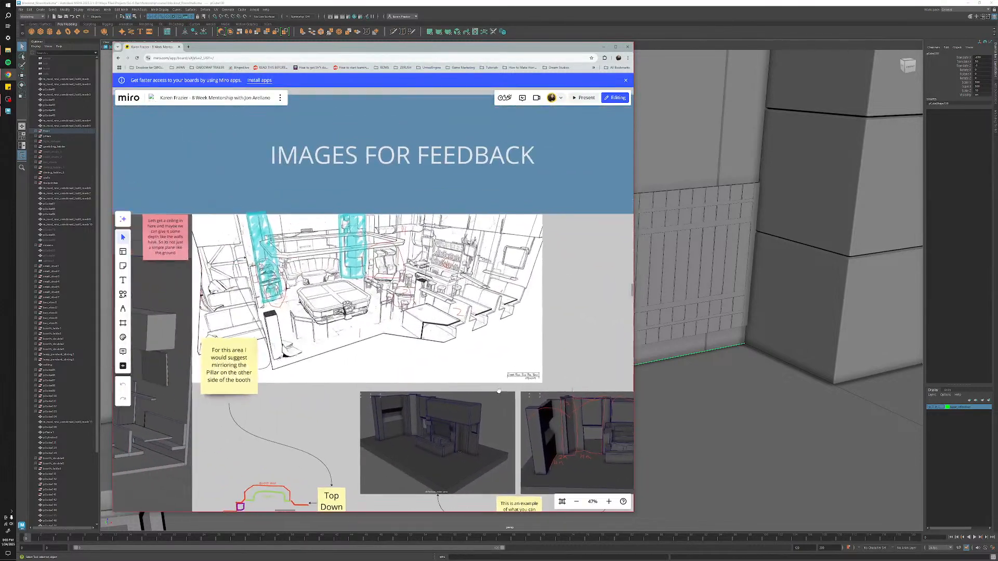
scroll(382, 337, "up", 3)
middle_click_drag(380, 331, 409, 367)
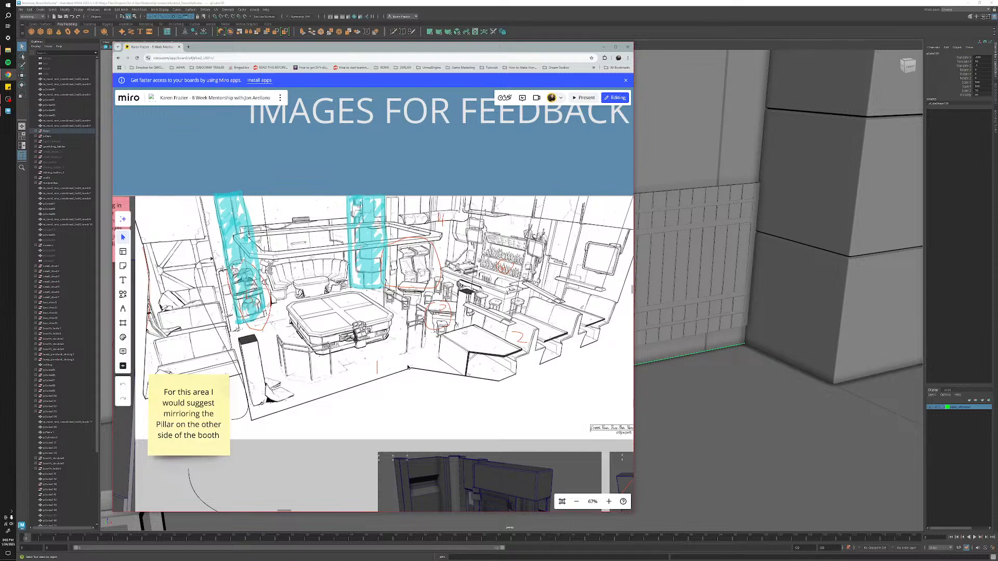
scroll(331, 358, "down", 2)
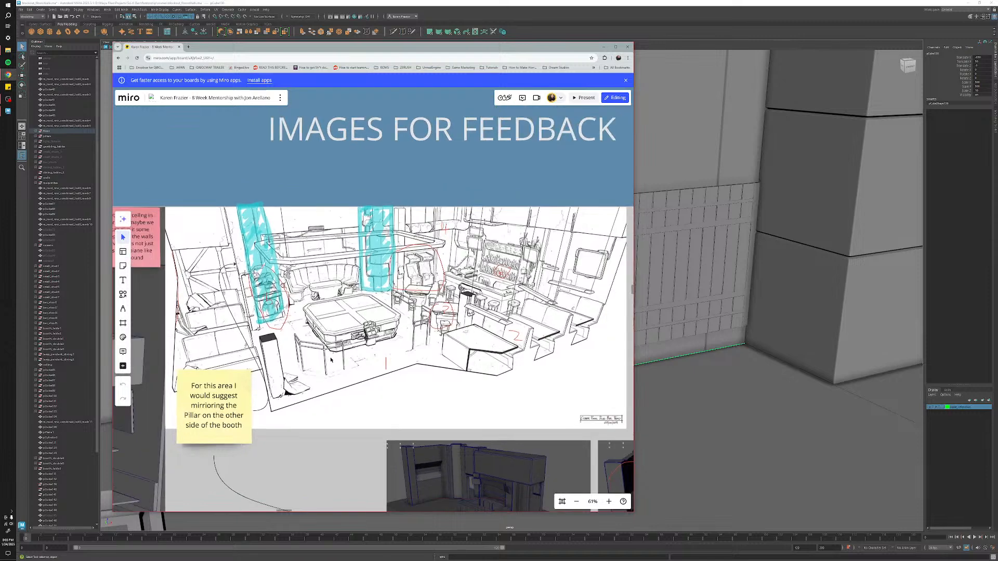
scroll(330, 359, "down", 1)
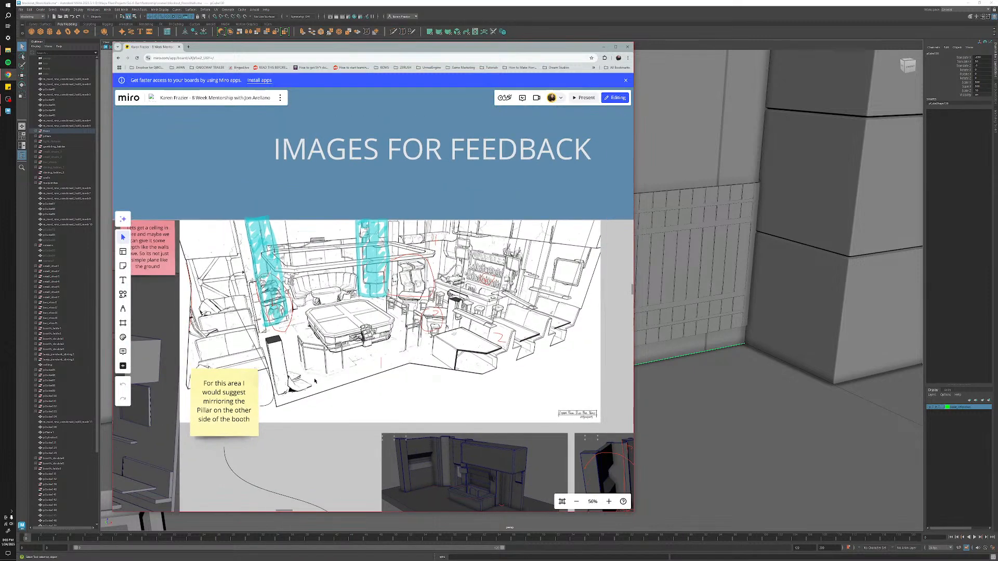
middle_click_drag(314, 379, 343, 369)
scroll(341, 341, "up", 4)
scroll(341, 341, "down", 2)
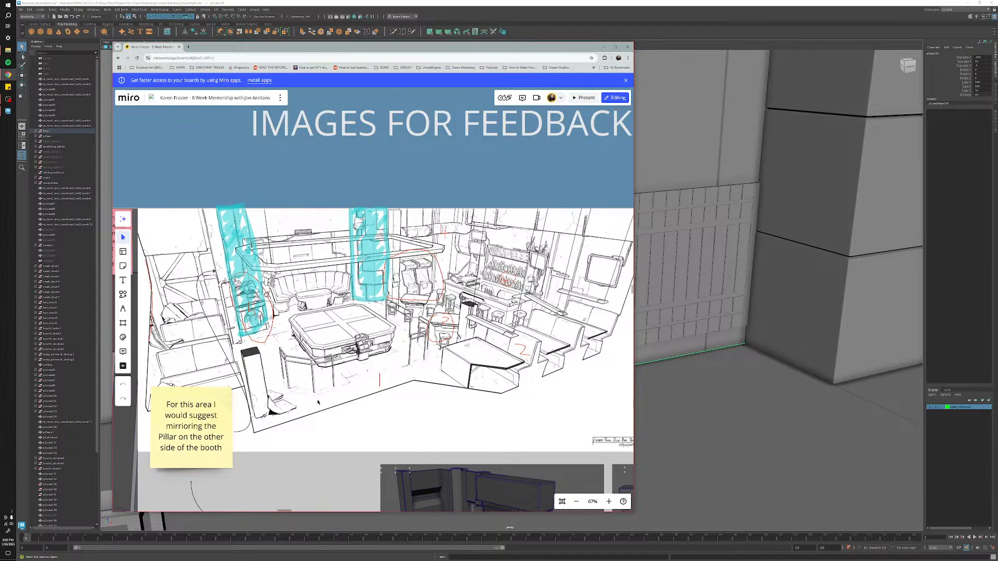
Examine the open floor area in front of the large central table in the line drawing.
scroll(345, 374, "up", 6)
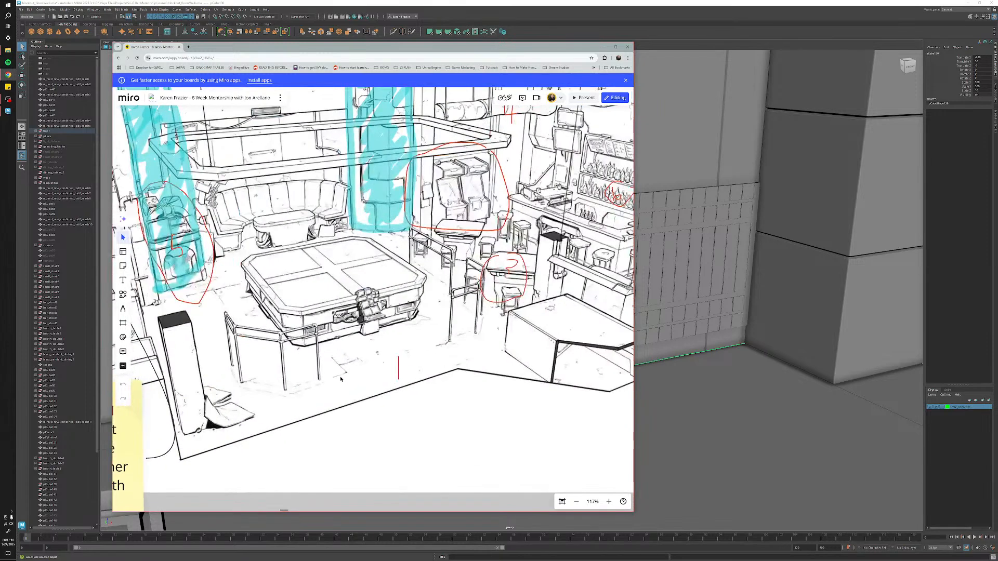
scroll(340, 379, "down", 2)
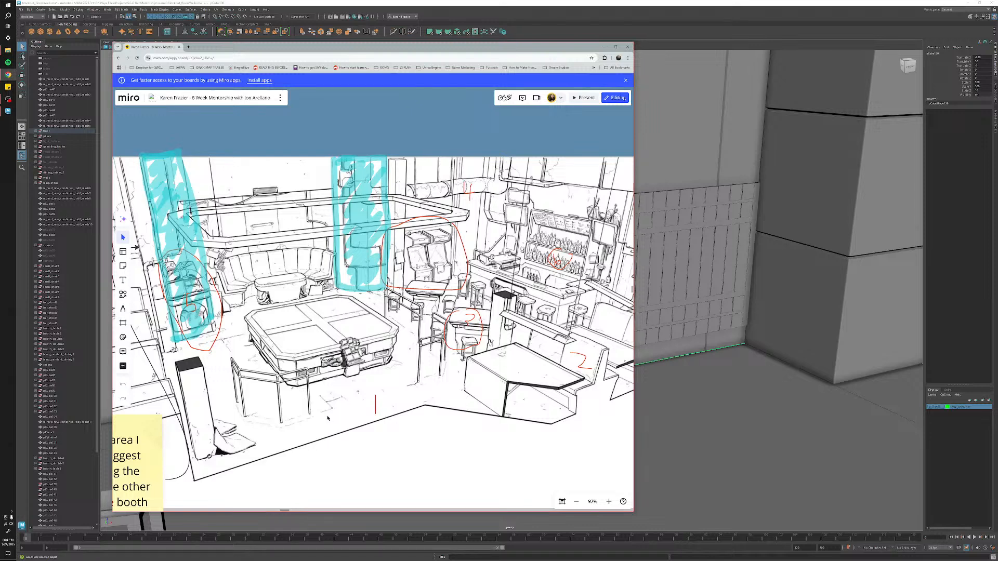
middle_click_drag(321, 421, 329, 442)
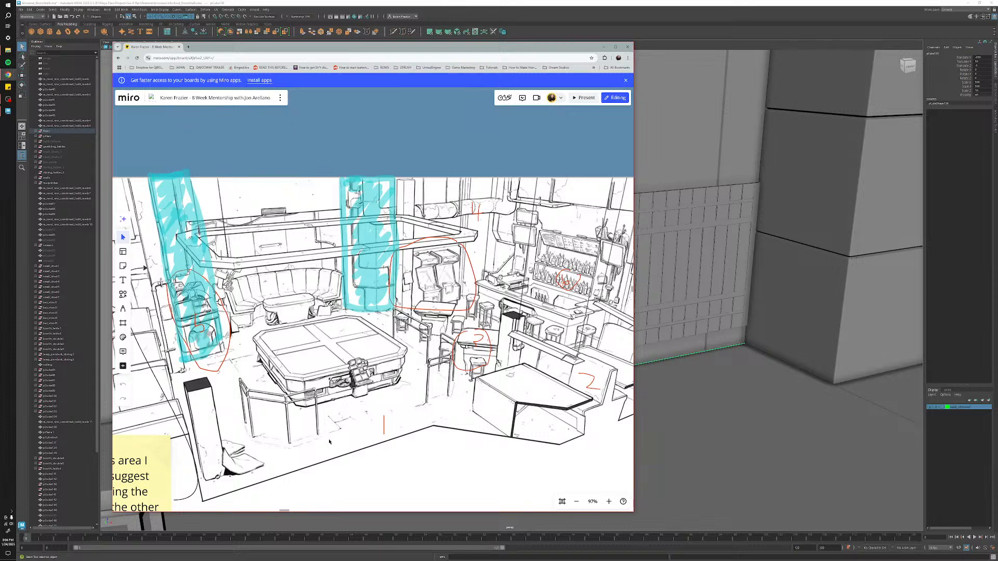
scroll(329, 442, "down", 2)
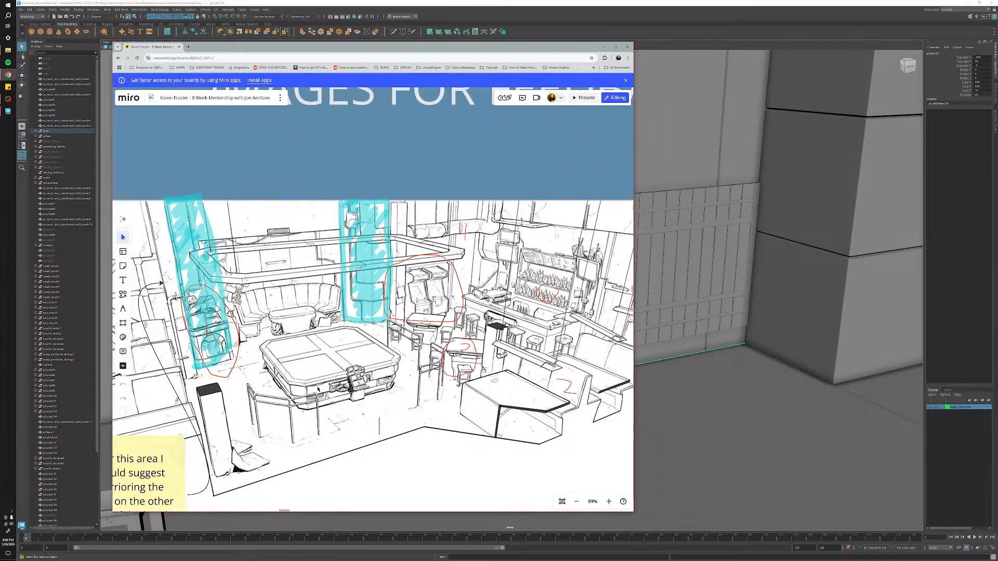
middle_click_drag(329, 442, 360, 435)
scroll(350, 389, "down", 2)
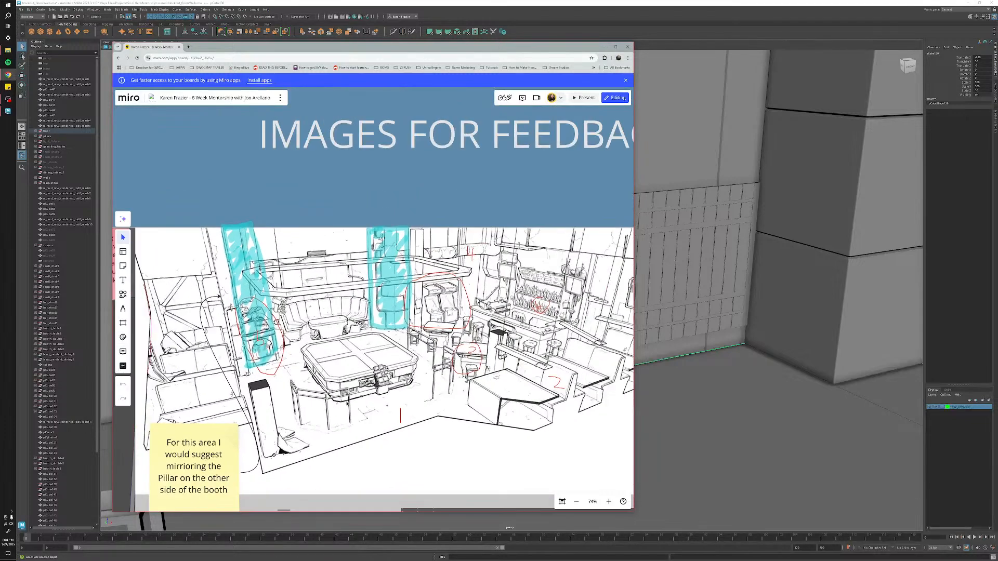
Examine the booth benches and wall beside the bar counter in the line drawing.
middle_click_drag(589, 488, 398, 403)
scroll(474, 411, "up", 3)
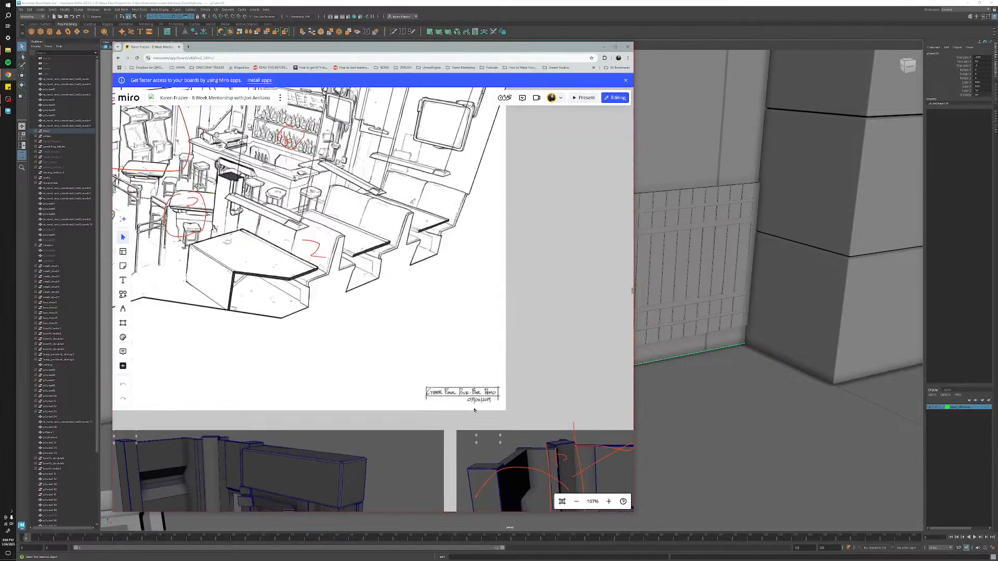
scroll(474, 411, "up", 2)
scroll(474, 411, "down", 2)
scroll(370, 365, "down", 2)
Compare the floor around the central table with the rest of the room in the annotated line drawing.
middle_click_drag(326, 348, 513, 434)
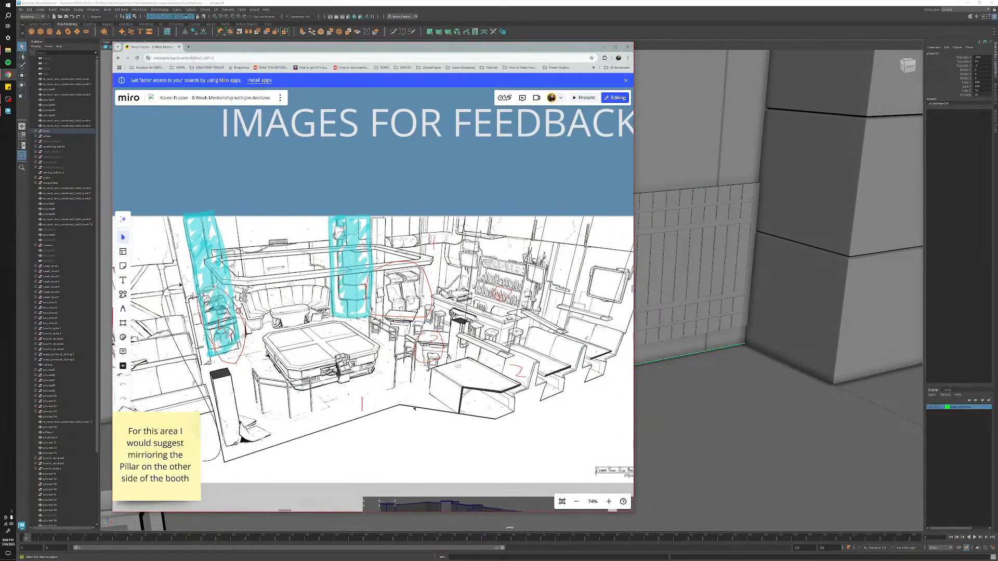
scroll(414, 408, "up", 1)
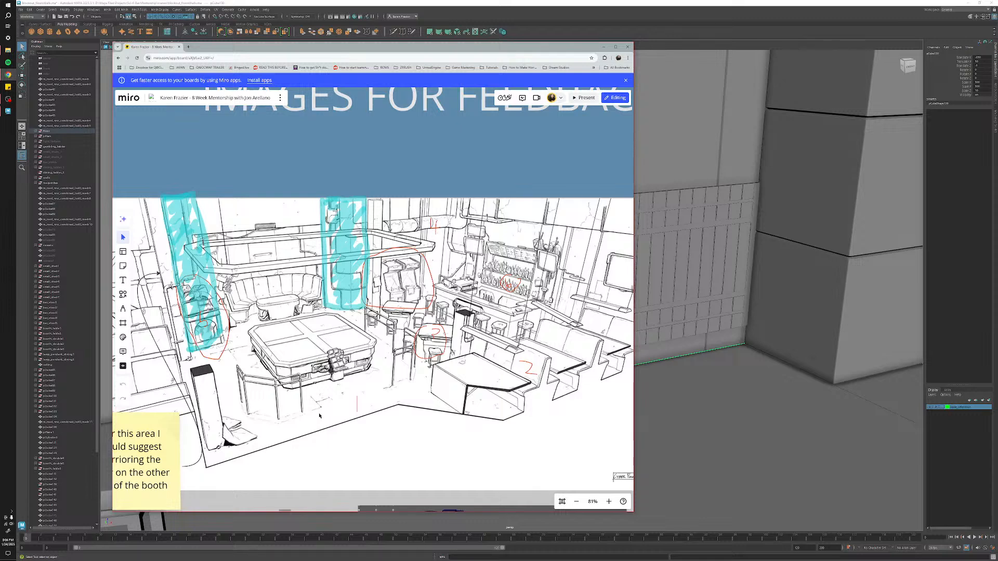
scroll(341, 395, "down", 3)
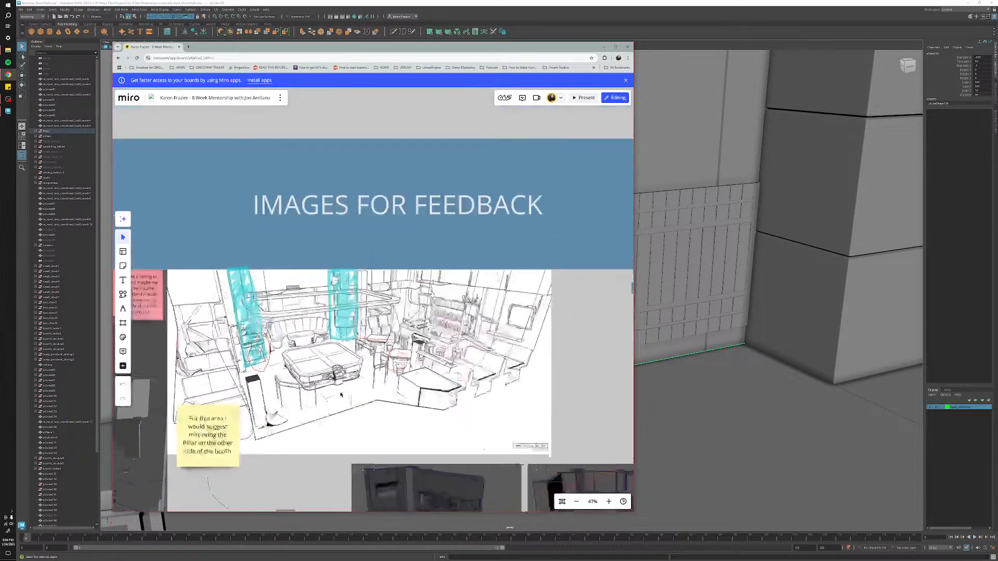
scroll(341, 394, "down", 3)
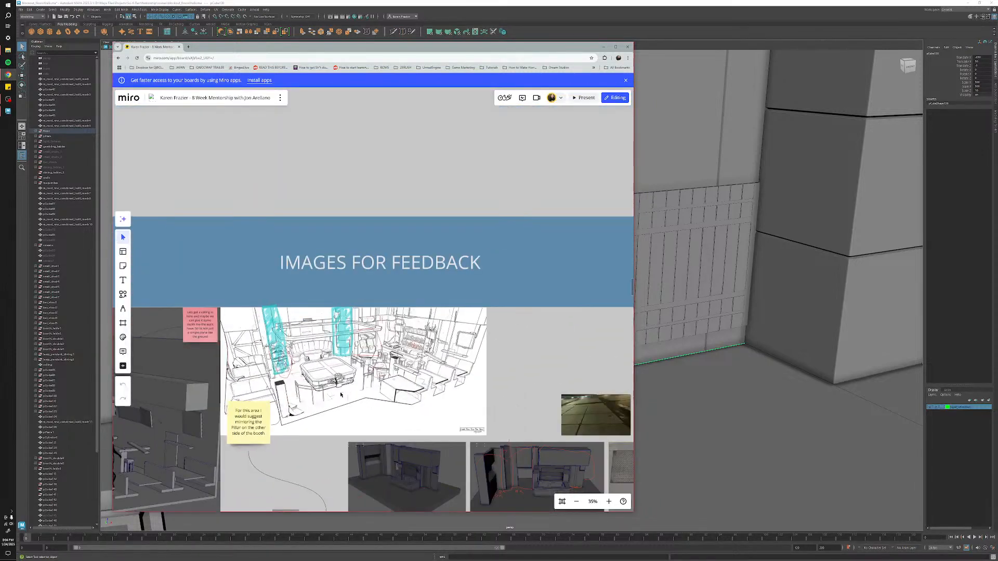
scroll(340, 395, "up", 4)
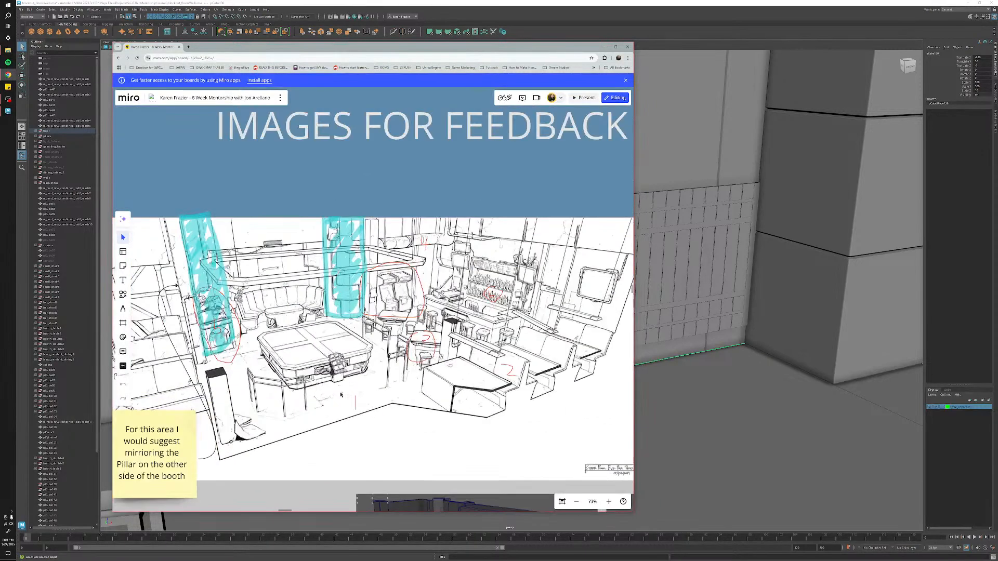
Go to the mood references below the feedback images and examine the dark corridor photo with the yellow light strip.
scroll(474, 408, "down", 3)
middle_click_drag(619, 479, 378, 380)
scroll(378, 380, "down", 3)
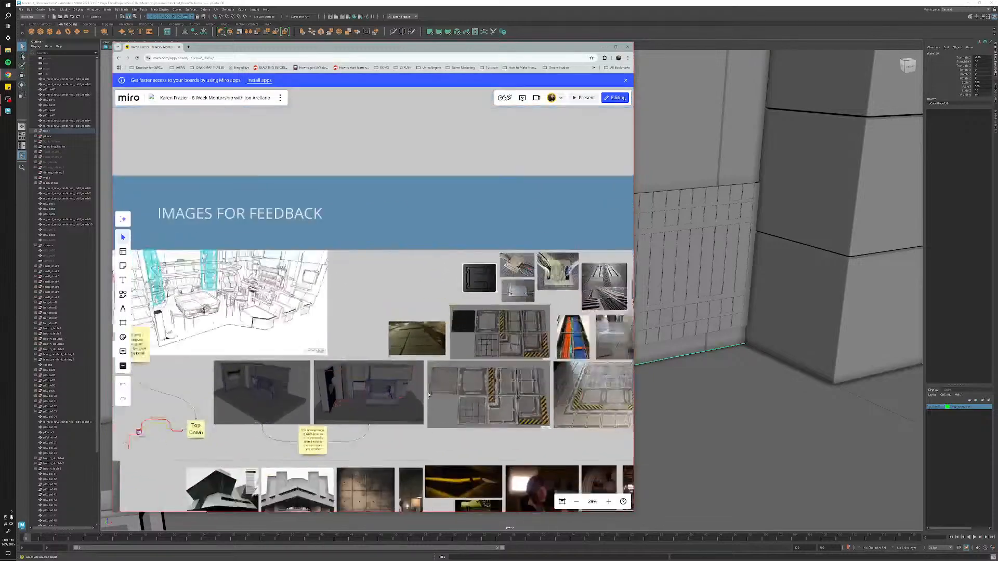
middle_click_drag(468, 484, 364, 360)
middle_click_drag(370, 410, 434, 368)
scroll(434, 369, "up", 3)
scroll(434, 369, "up", 4)
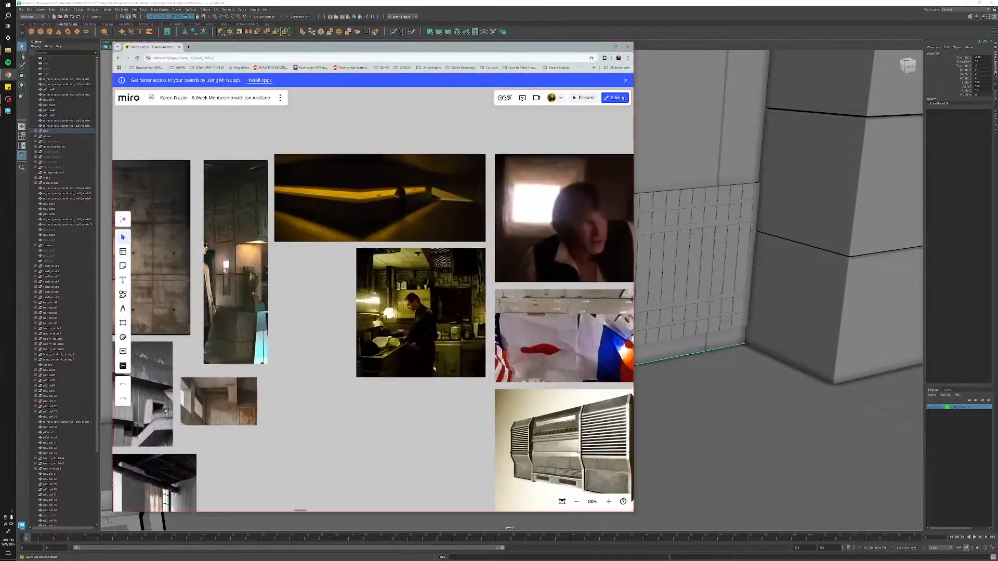
middle_click_drag(408, 322, 409, 374)
scroll(410, 373, "up", 1)
scroll(409, 374, "up", 1)
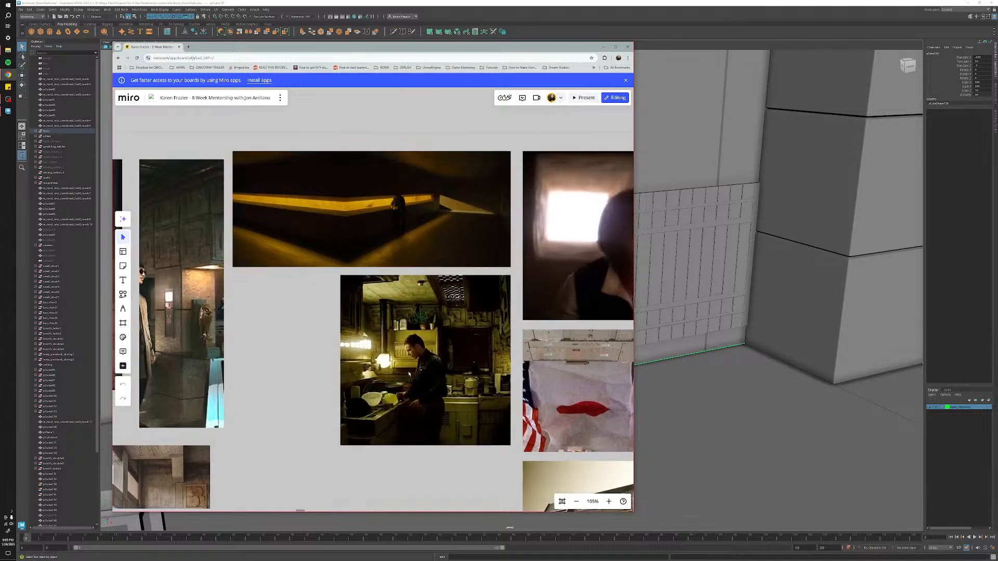
middle_click_drag(348, 377, 421, 406)
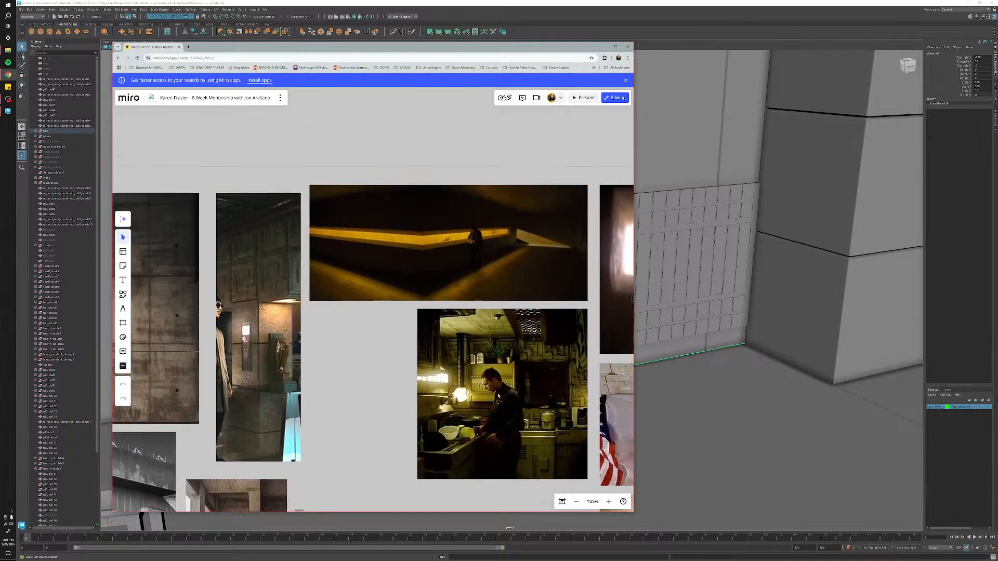
middle_click_drag(471, 281, 448, 357)
scroll(448, 357, "up", 6)
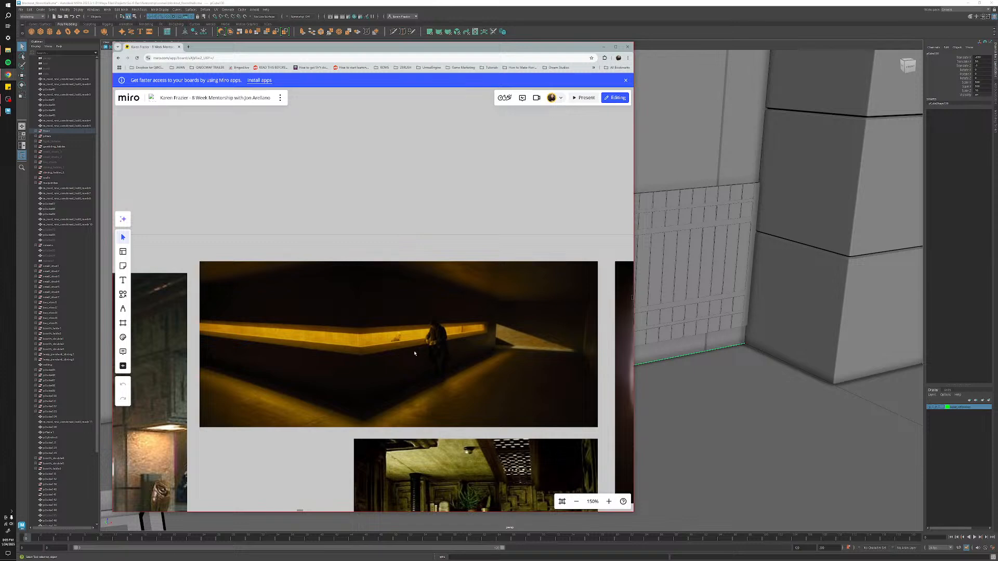
Examine the angular concrete building photo in the brutalist references and compare it with the yellow-lit corridor image.
scroll(343, 354, "down", 5)
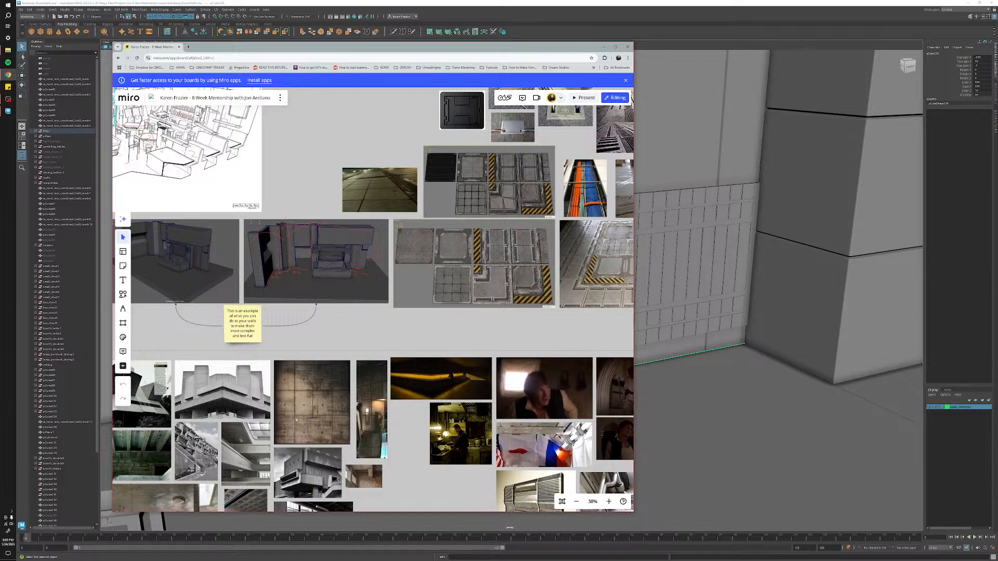
scroll(296, 421, "up", 5)
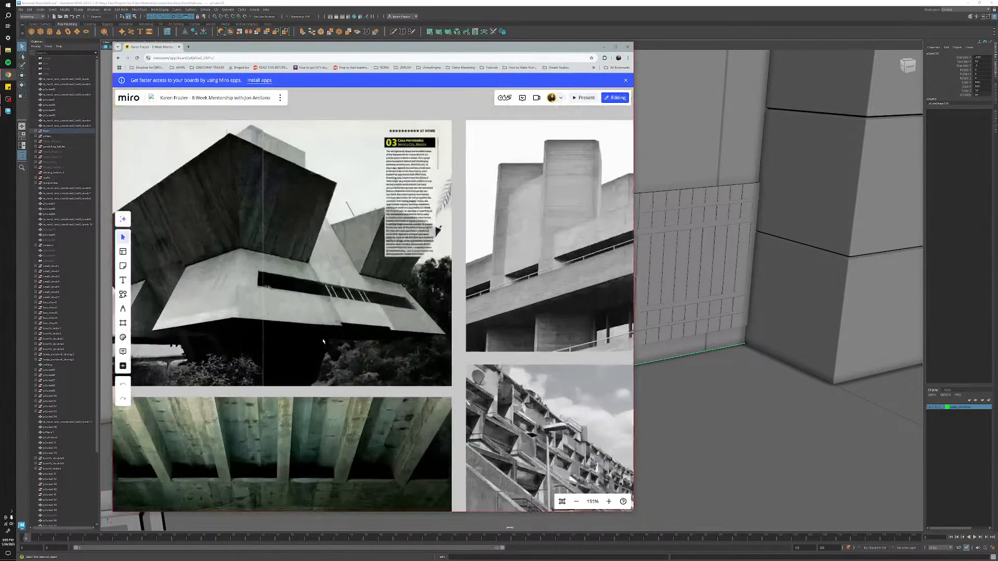
middle_click_drag(346, 329, 381, 391)
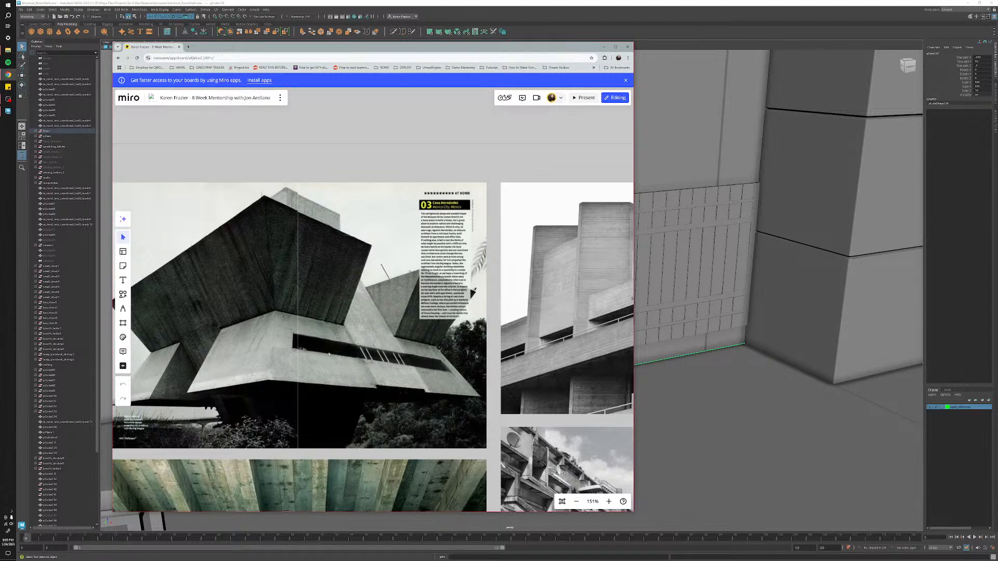
scroll(408, 363, "down", 3)
middle_click_drag(598, 380, 193, 340)
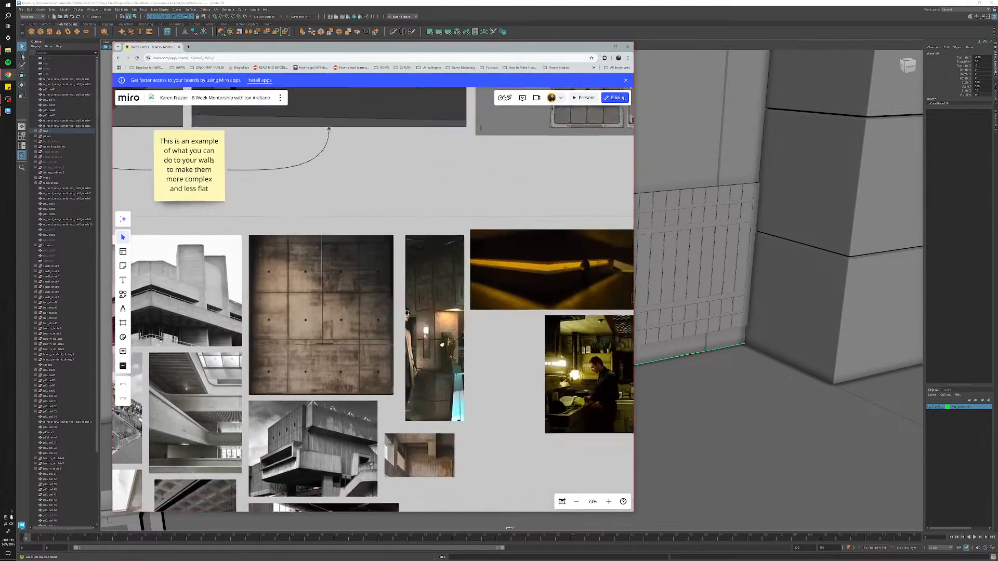
middle_click_drag(446, 347, 311, 421)
scroll(420, 355, "up", 5)
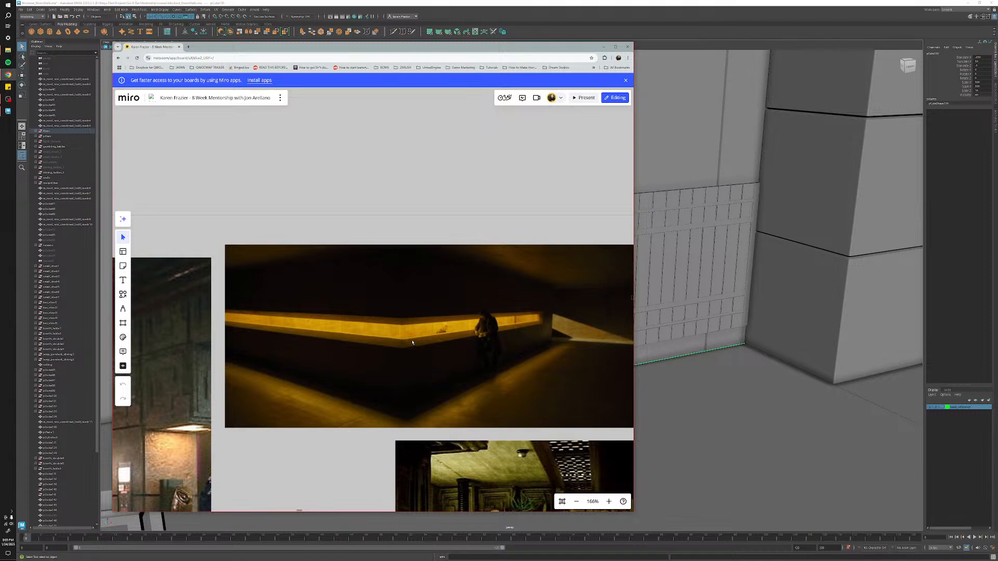
Examine the brutalist concrete references, including the building exteriors, beamed ceiling and concrete interiors.
scroll(393, 348, "down", 6)
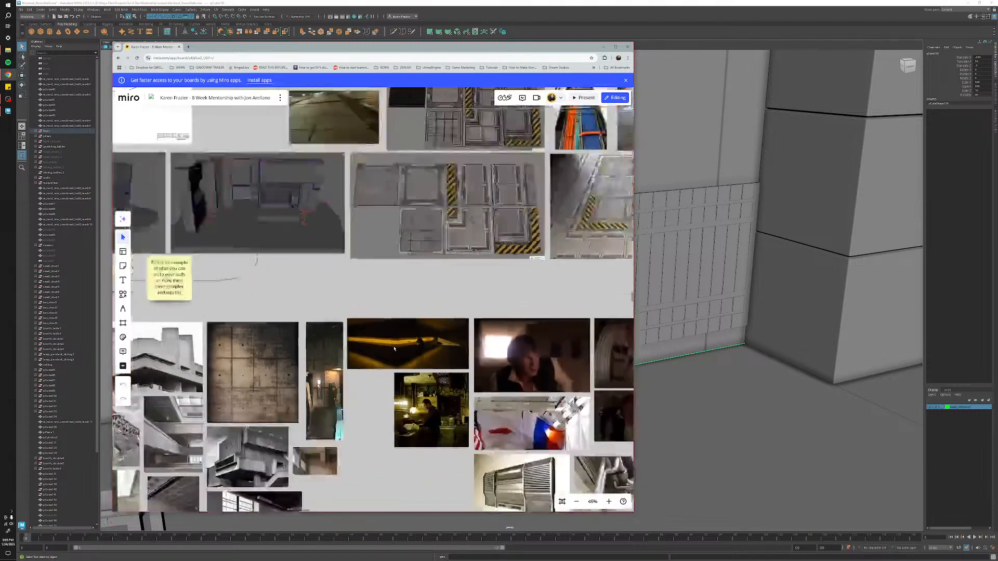
middle_click_drag(354, 398, 628, 275)
scroll(378, 348, "up", 3)
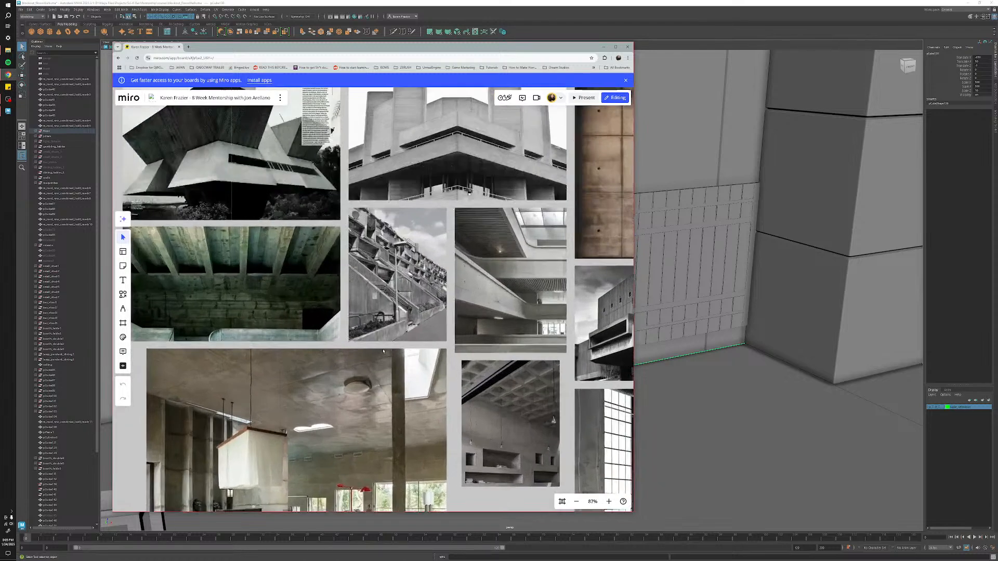
middle_click_drag(364, 321, 421, 389)
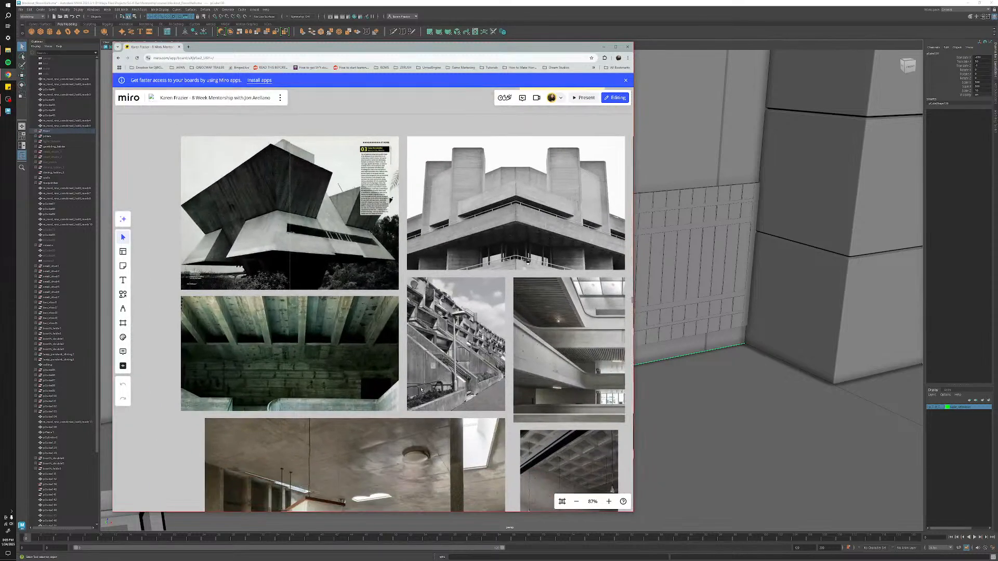
scroll(422, 389, "down", 3)
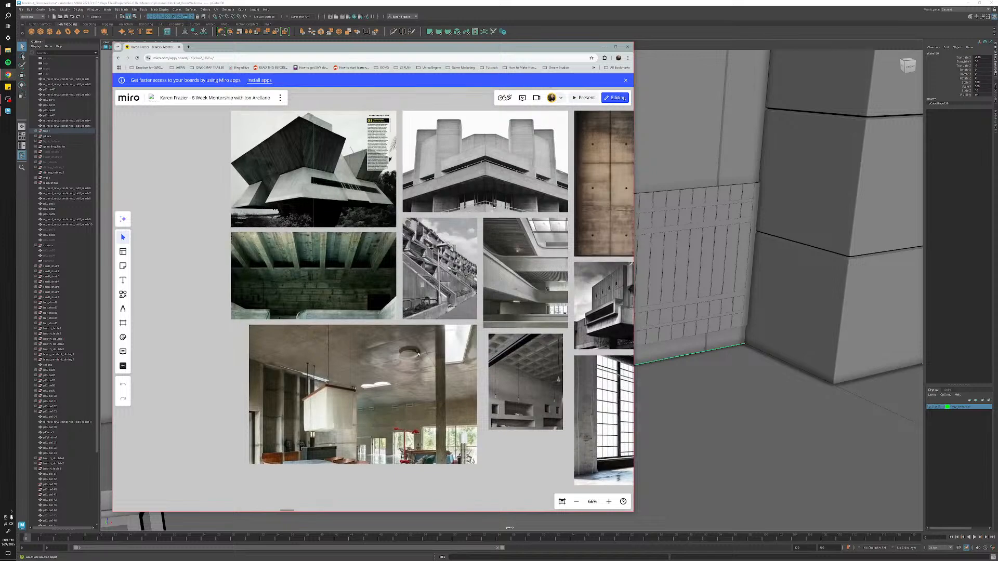
scroll(418, 355, "up", 5)
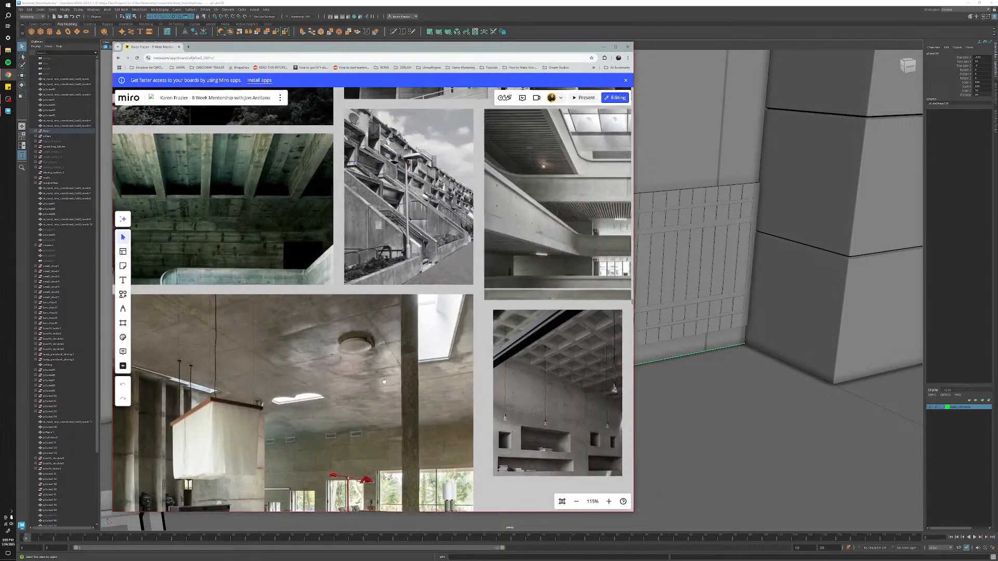
Look over the mood references beside the brutalist photos, including the film stills, wall vent, pipes and bar interior.
scroll(384, 382, "down", 5)
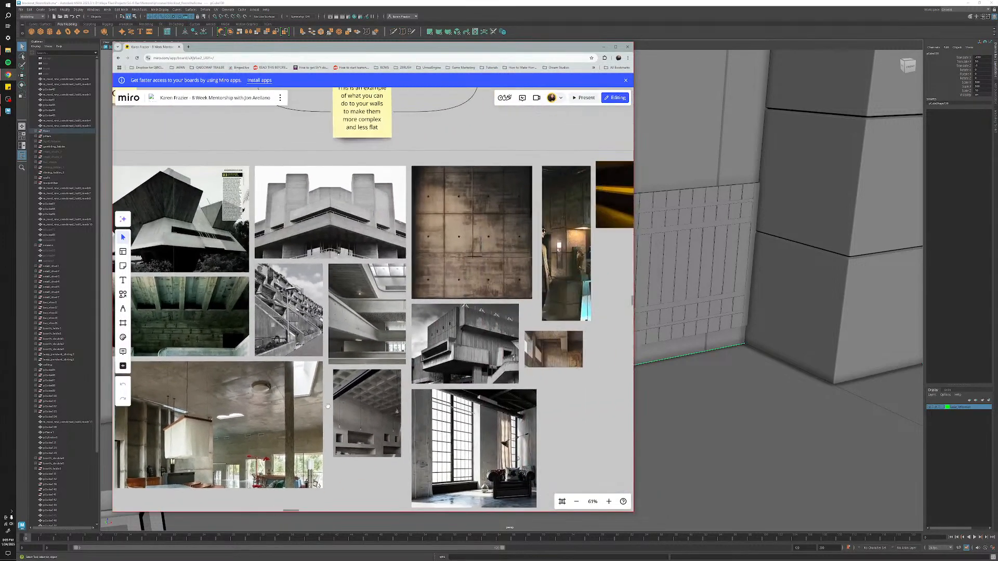
scroll(328, 407, "right", 5, "shift")
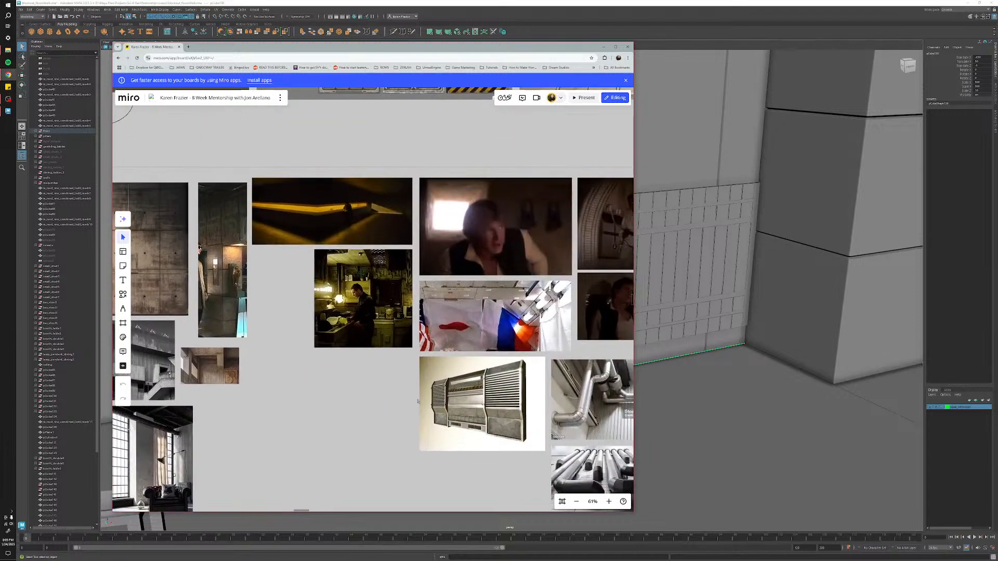
scroll(418, 401, "right", 4, "shift")
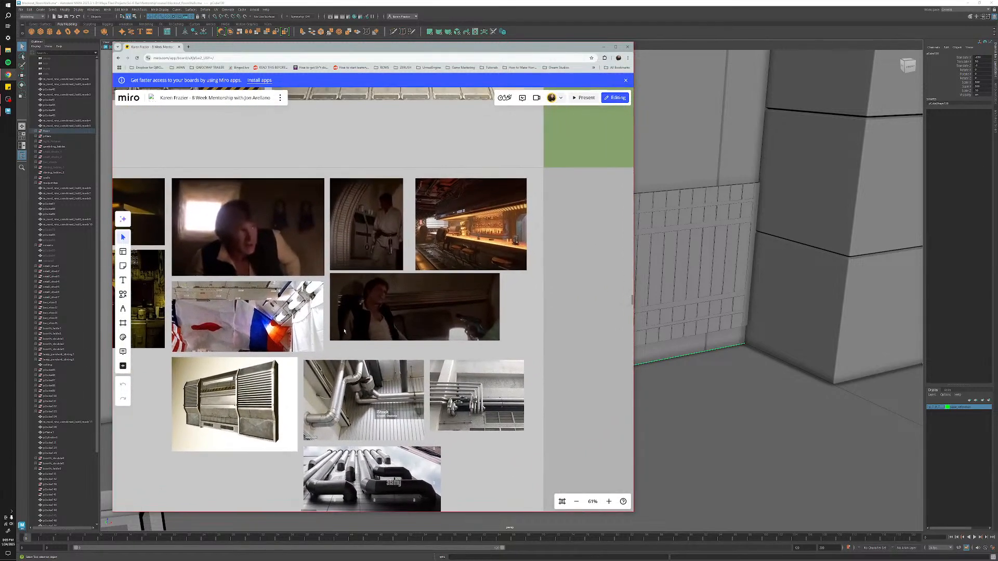
Examine the film still with the bright square window and compare it with the neighbouring mood and floor-panel references.
scroll(344, 331, "up", 3)
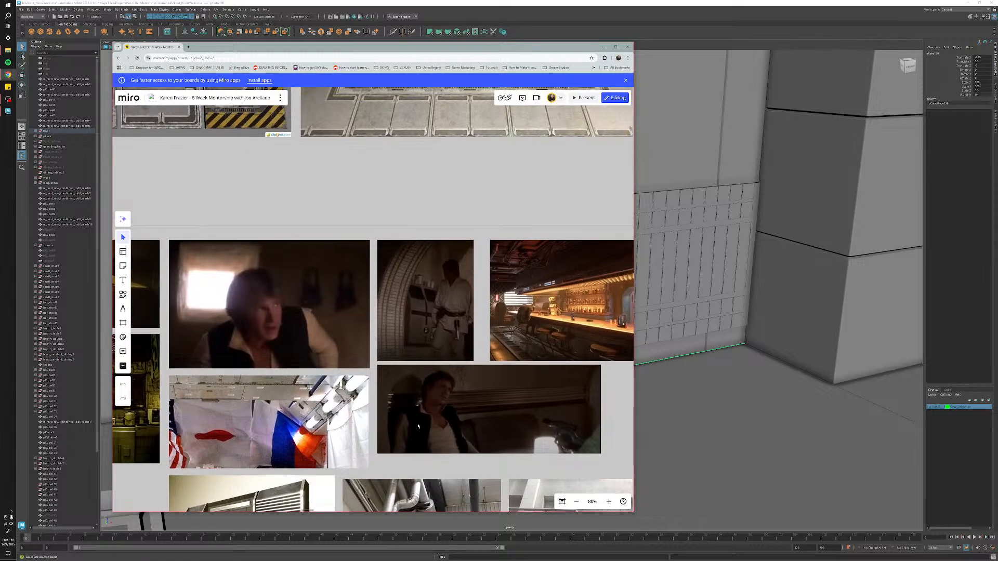
middle_click_drag(276, 304, 379, 369)
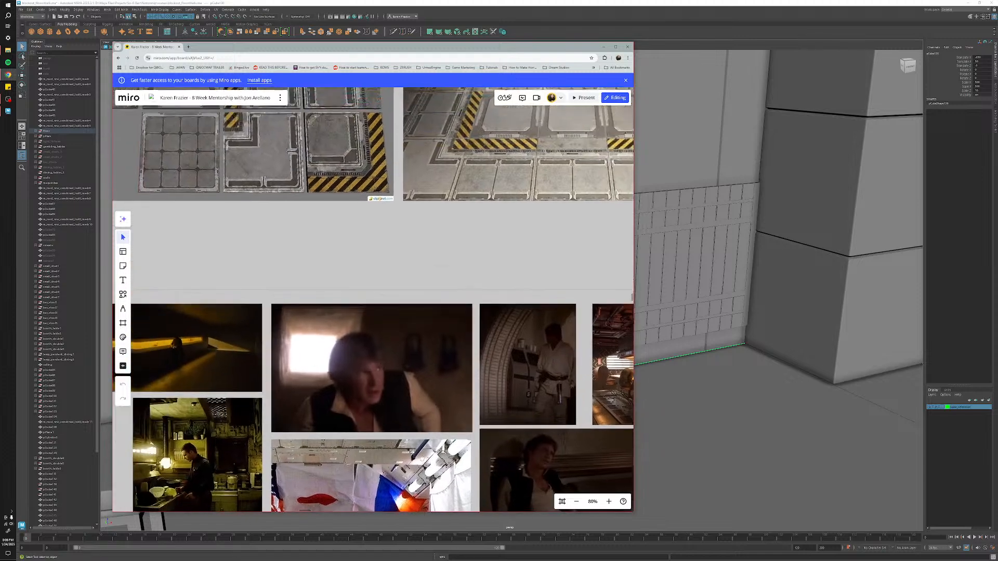
scroll(302, 347, "up", 3)
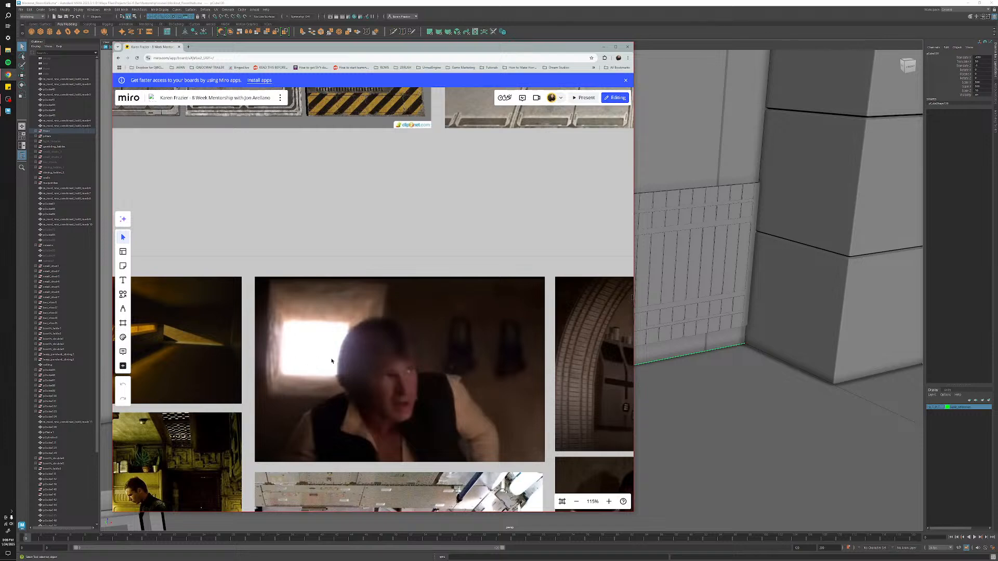
scroll(366, 350, "down", 10)
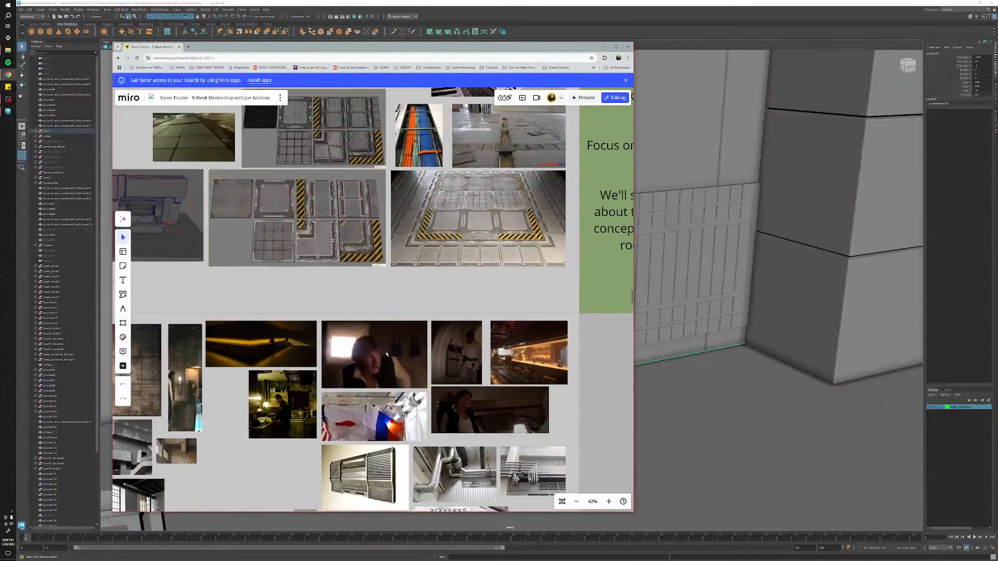
scroll(511, 345, "down", 1)
scroll(660, 328, "down", 3)
Switch to Maya and examine the recessed slot windows in the side wall and the pillar between them.
left_click(715, 365)
scroll(728, 358, "down", 5)
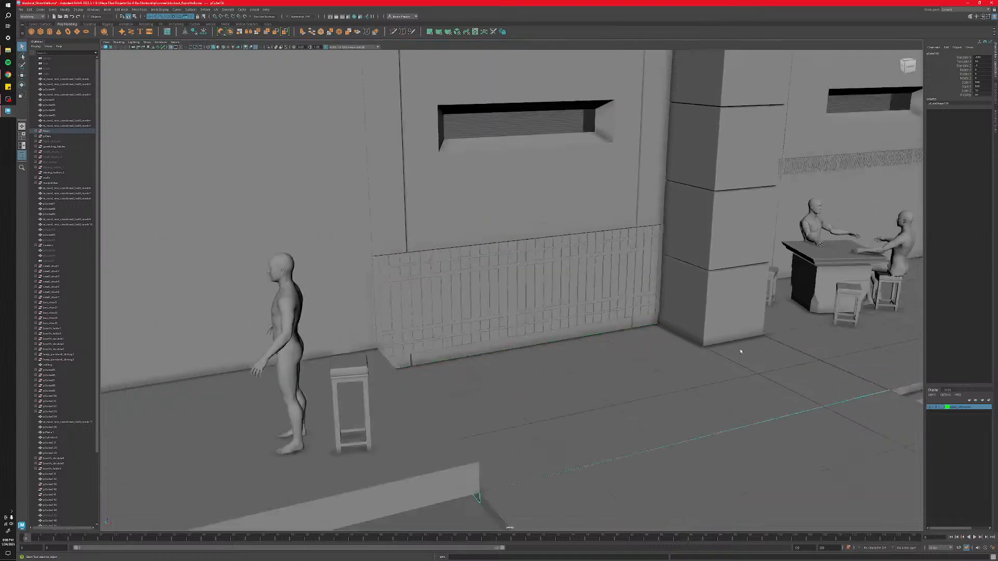
middle_click_drag(590, 281, 520, 363, "alt")
scroll(520, 363, "up", 3)
left_click_drag(520, 363, 393, 284, "alt")
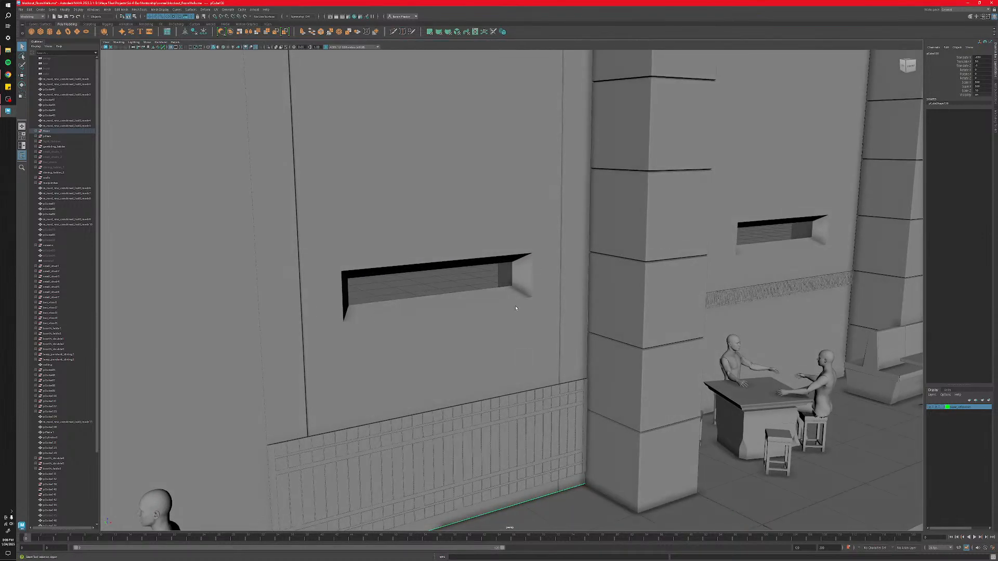
scroll(516, 308, "up", 4)
middle_click_drag(635, 296, 497, 325, "alt")
scroll(499, 327, "down", 3)
left_click_drag(521, 347, 534, 346, "alt")
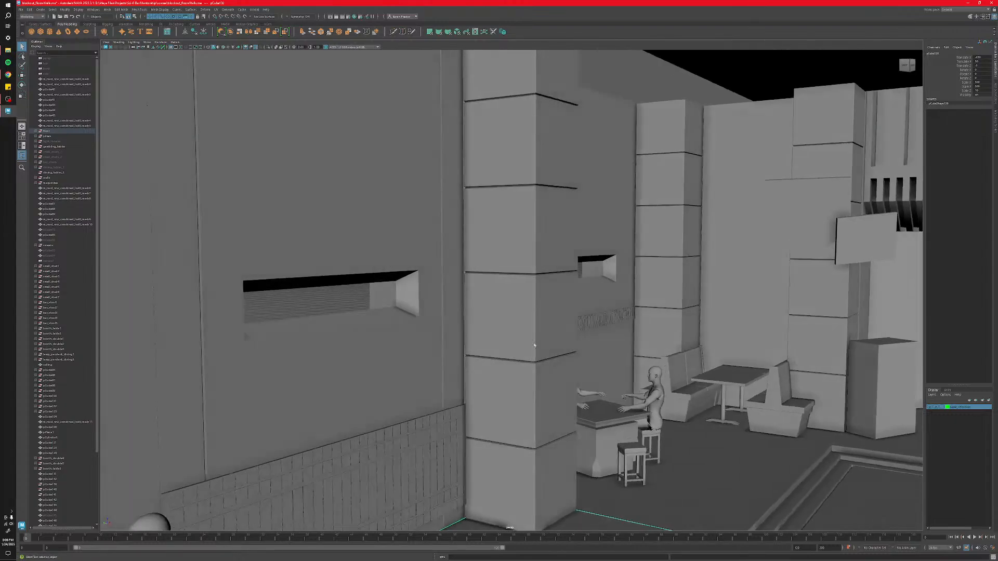
Examine the room from its open side, from the slot-window wall across the pillars to the booths and hanging lights.
scroll(540, 341, "down", 8)
middle_click_drag(608, 322, 478, 330, "alt")
mouse_move(489, 336)
left_mouse_down("alt")
mouse_move(558, 339)
mouse_move(517, 355)
mouse_move(473, 342)
left_mouse_up("alt")
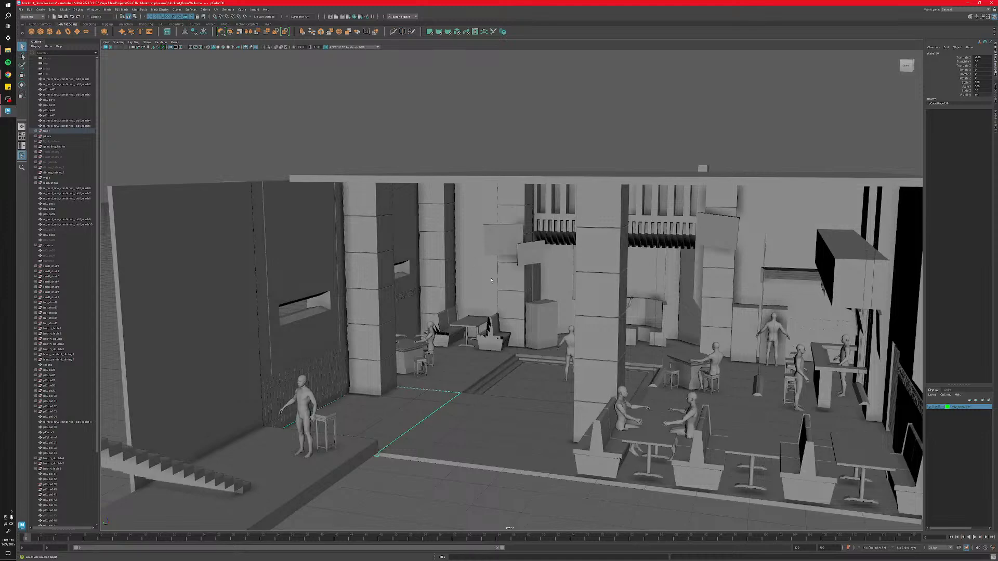
middle_click_drag(618, 308, 510, 315, "alt")
left_click_drag(510, 316, 562, 291, "alt")
middle_click_drag(728, 321, 490, 327, "alt")
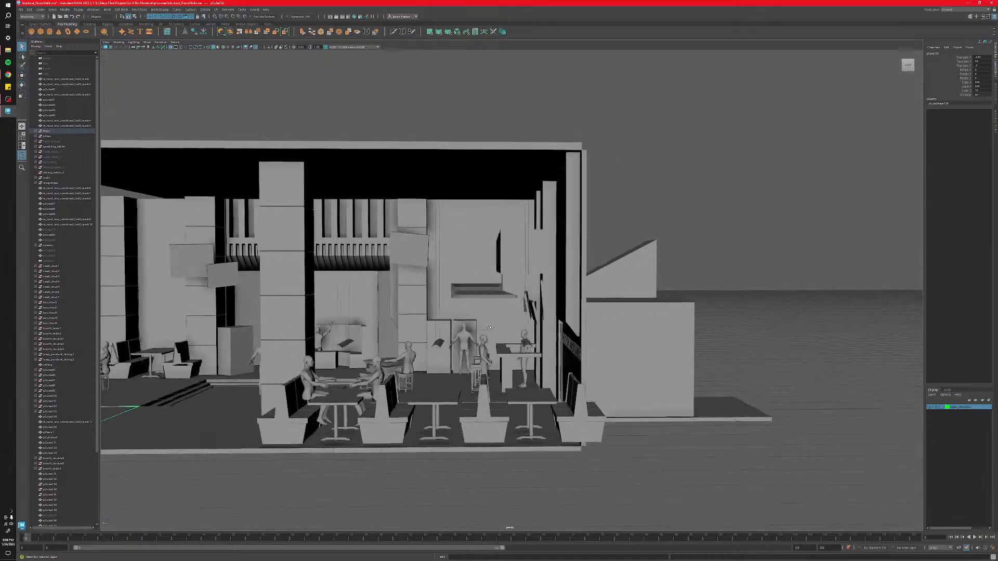
left_click_drag(490, 328, 530, 340, "alt")
middle_click_drag(721, 334, 474, 305, "alt")
left_click_drag(474, 306, 564, 311, "alt")
middle_click_drag(811, 312, 606, 341, "alt")
left_click_drag(606, 341, 655, 322, "alt")
middle_click_drag(727, 307, 423, 296, "alt")
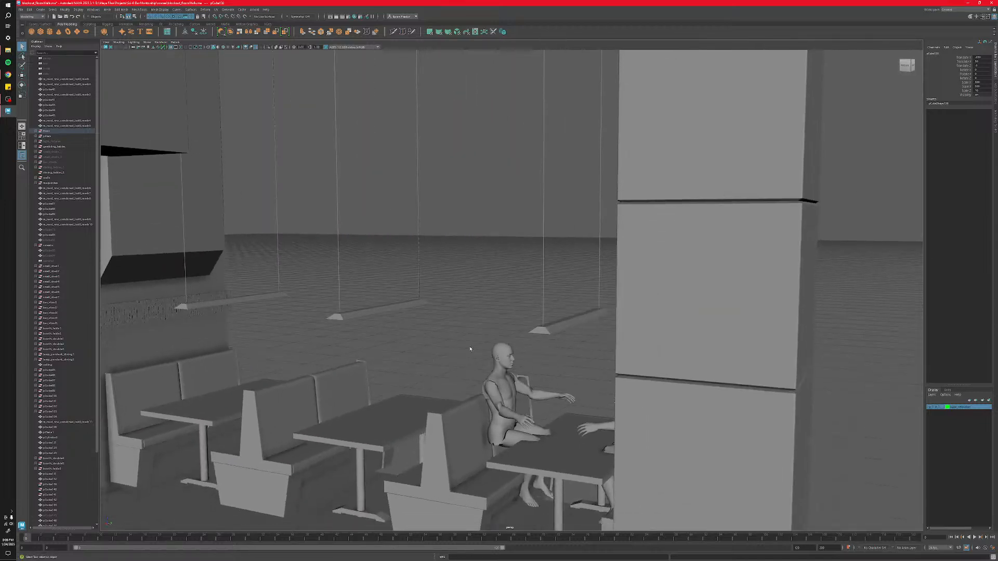
Examine the overall bar layout from above, including the sunken floor, and return to the slot-window wall and its pillars.
scroll(441, 319, "down", 5)
left_click_drag(441, 319, 536, 312, "alt")
scroll(408, 296, "down", 5)
middle_click_drag(408, 296, 577, 331, "alt")
left_click_drag(577, 332, 549, 363, "alt")
left_click_drag(540, 320, 444, 230, "alt")
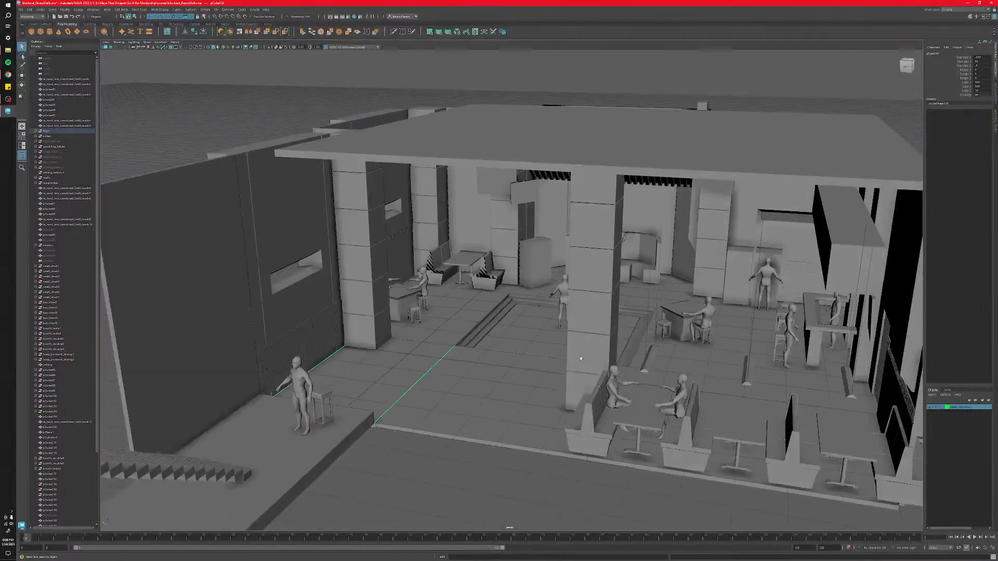
scroll(520, 353, "up", 4)
middle_click_drag(455, 355, 521, 328, "alt")
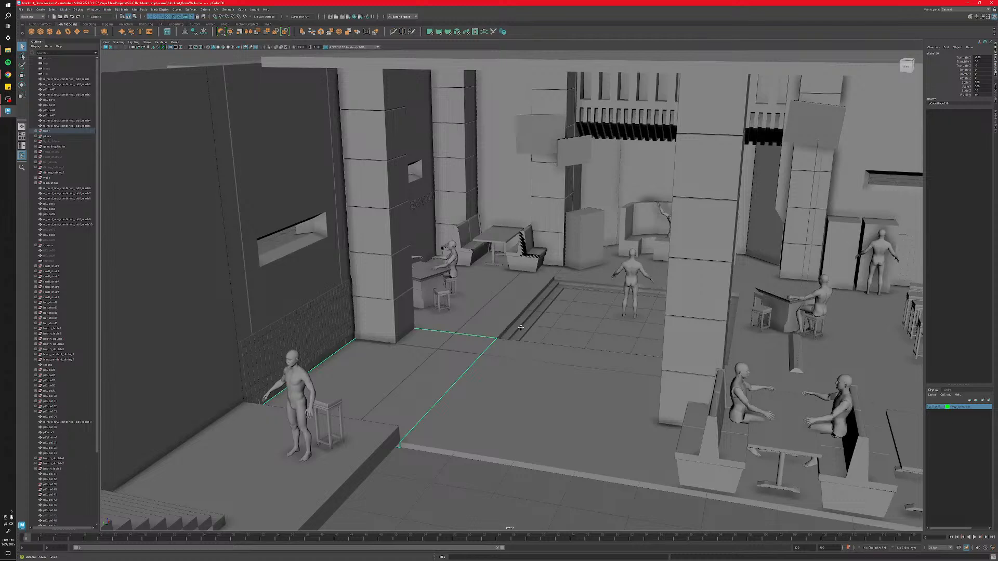
left_click_drag(521, 328, 501, 302, "alt")
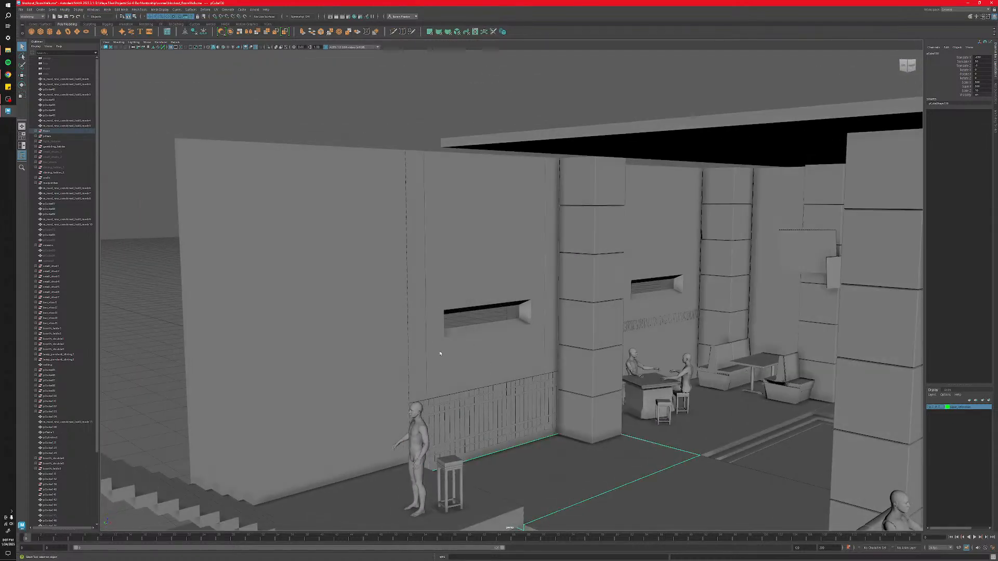
scroll(499, 361, "up", 5)
middle_click_drag(499, 360, 348, 316, "alt")
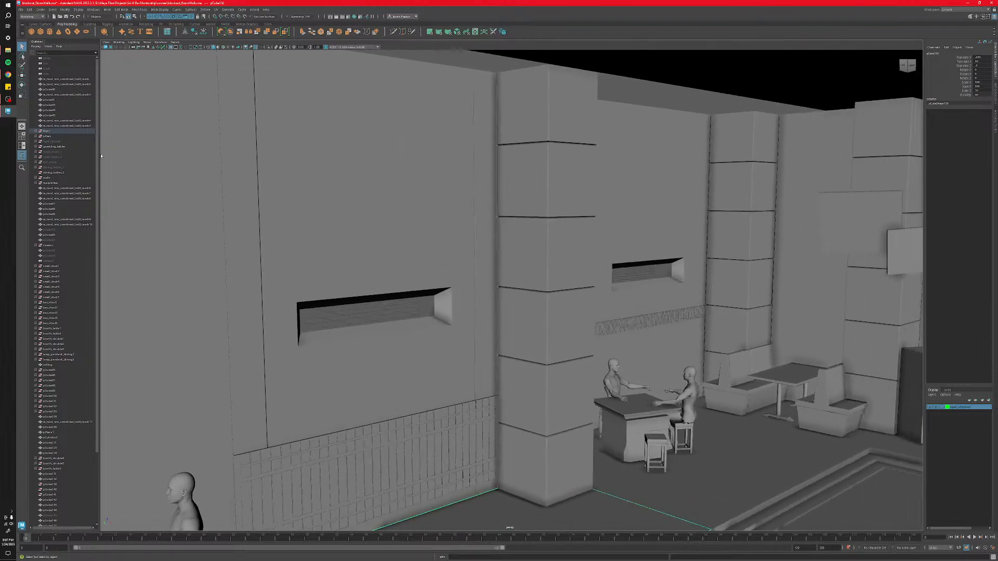
Compare the yellow-lit corridor and dark kitchen references in Miro with the side wall and far pillar in Maya.
left_click(8, 75)
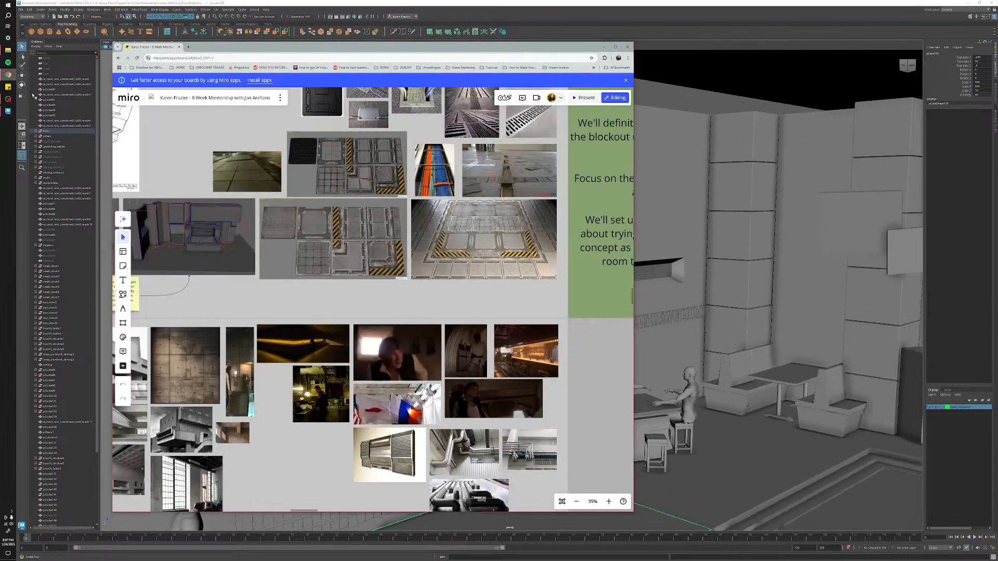
scroll(340, 423, "up", 6)
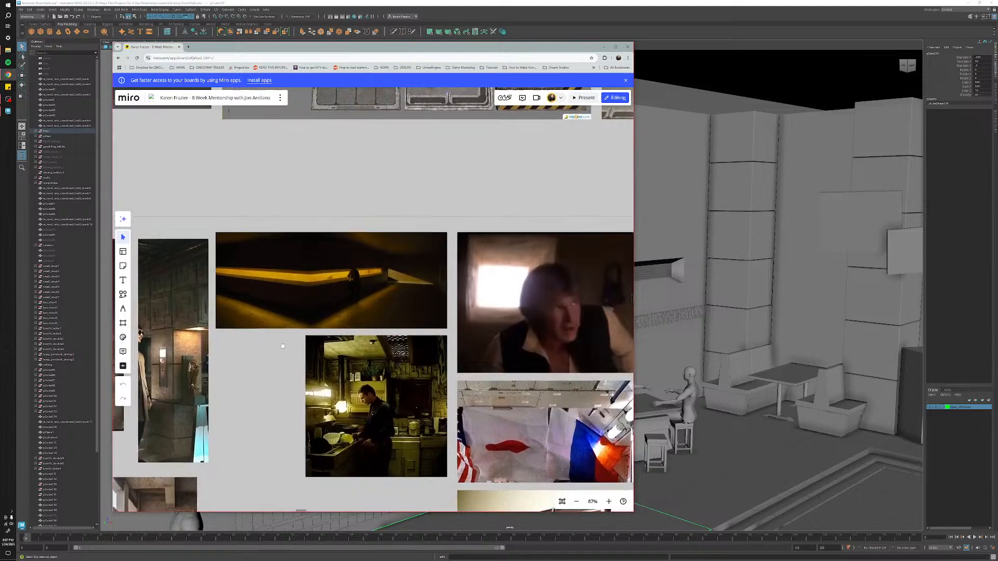
middle_click_drag(291, 281, 354, 302)
middle_click_drag(343, 392, 395, 361)
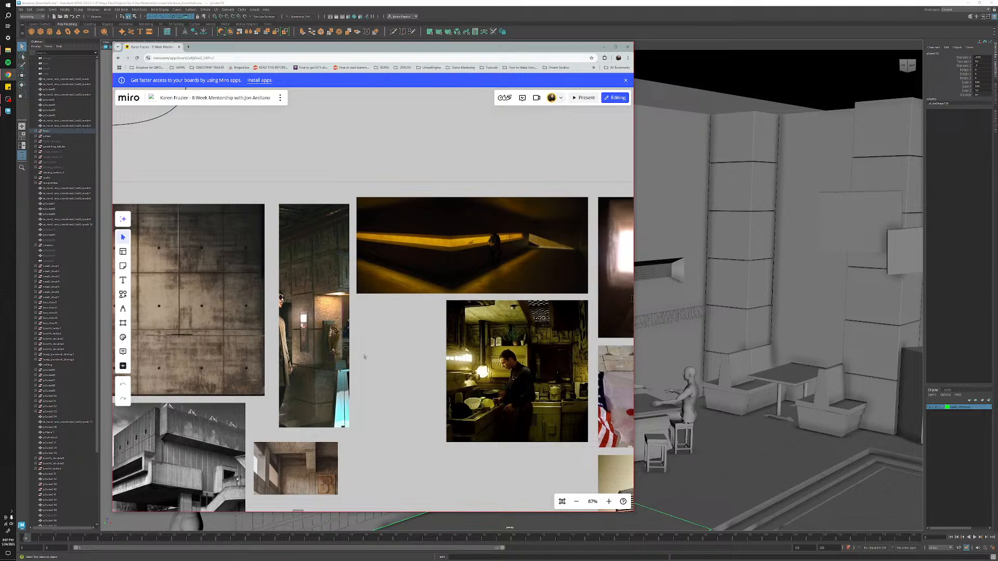
left_click(727, 228)
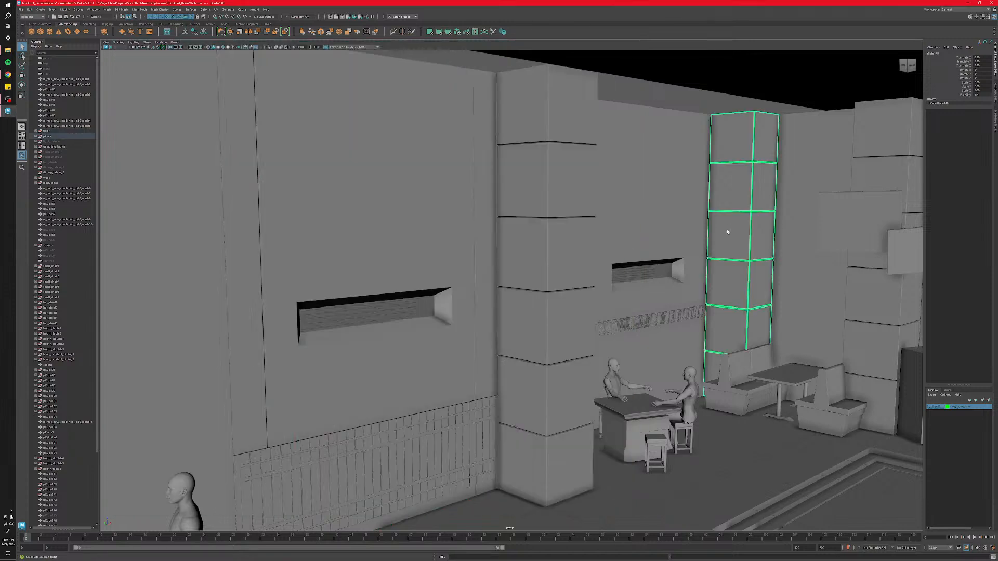
scroll(714, 272, "down", 5)
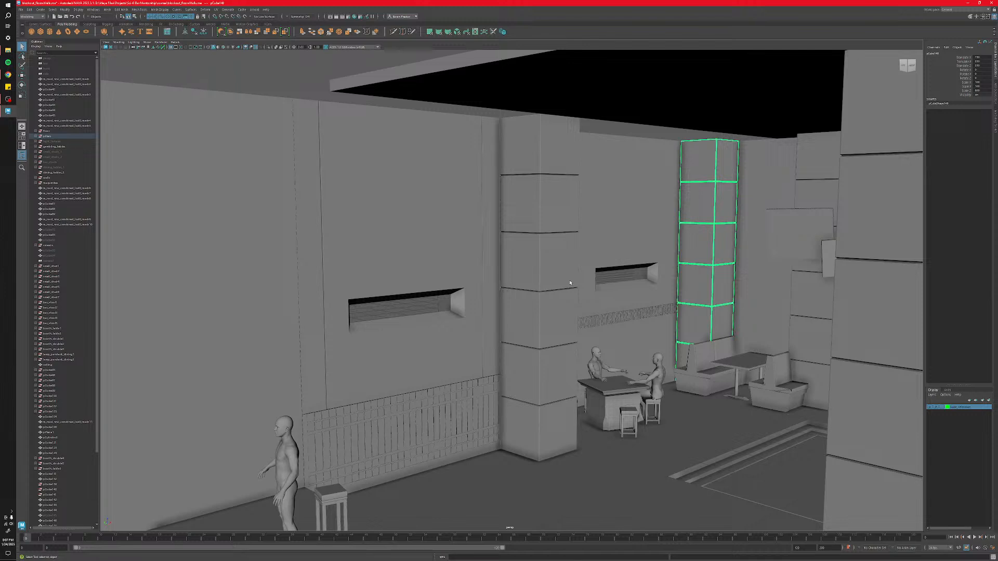
Switch back to Miro and examine the lit wall panel and overhang in the tall film still beside the concrete texture.
left_click(8, 74)
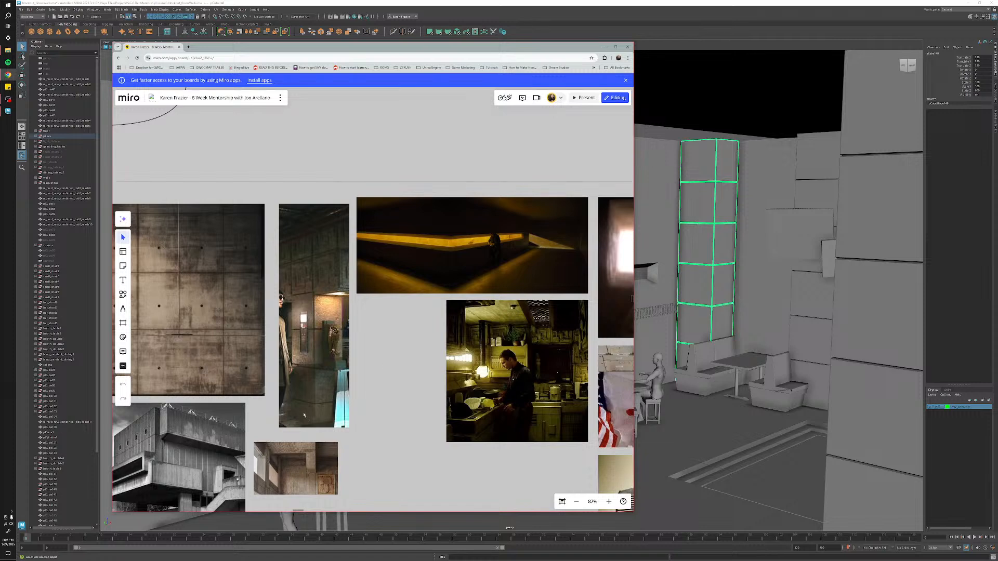
scroll(304, 414, "up", 3)
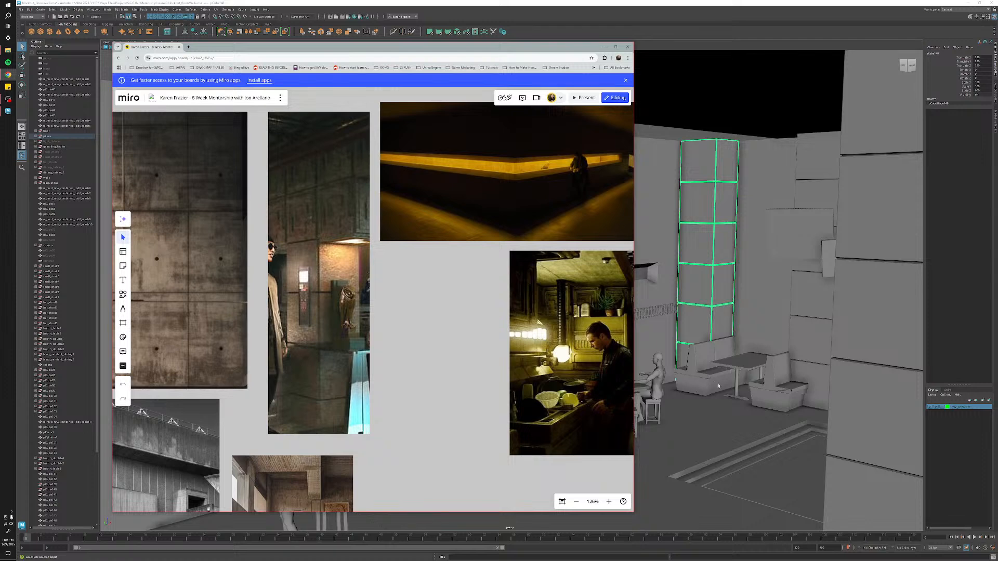
scroll(719, 385, "down", 2)
scroll(720, 383, "up", 1)
scroll(349, 244, "up", 5)
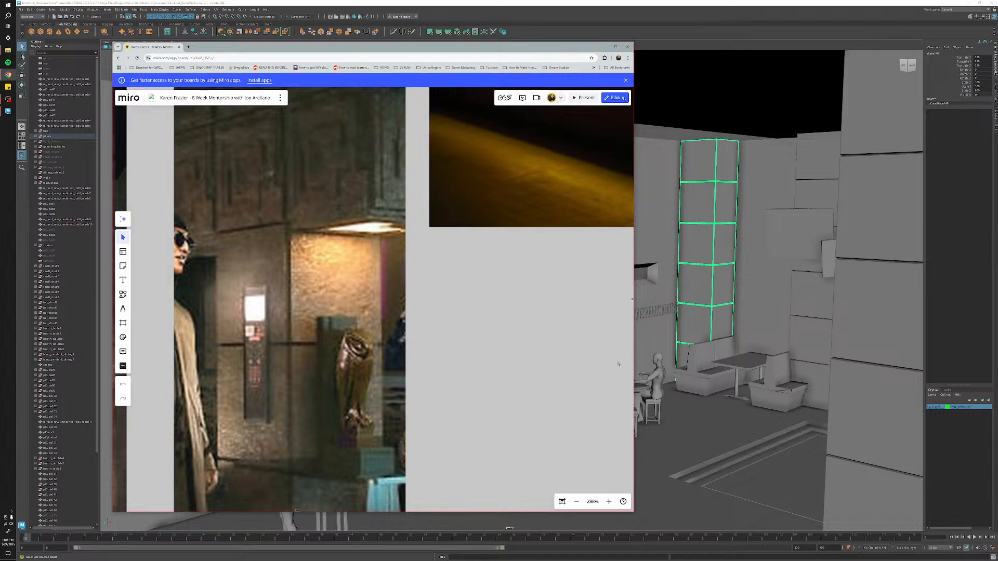
Switch to Maya and try laying the pillar between the slot windows horizontally with a Y rotation of 90.
left_click(701, 418)
scroll(700, 417, "down", 2)
middle_click_drag(698, 415, 460, 324, "alt")
left_click(461, 325)
key("e")
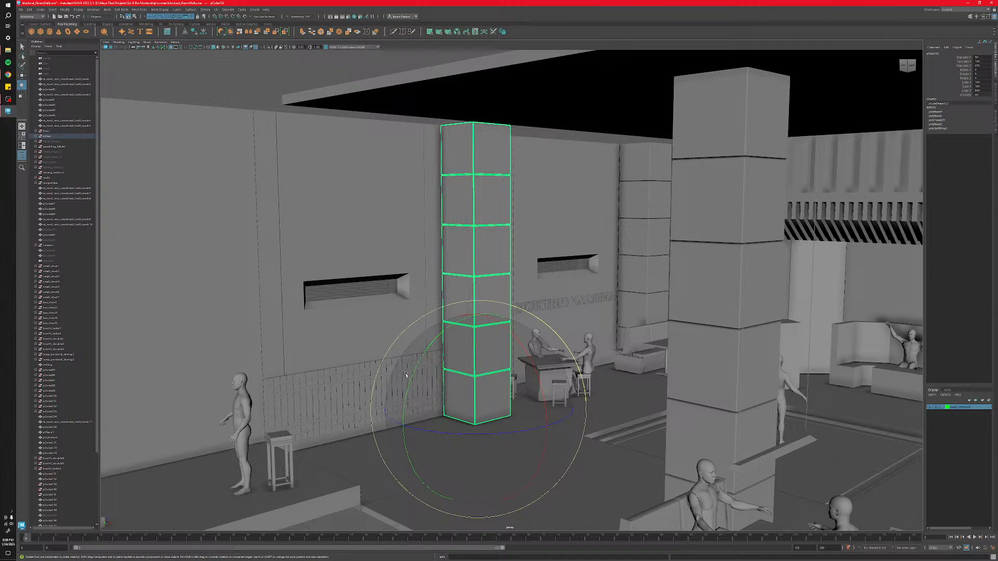
left_click_drag(492, 375, 887, 177)
left_click(980, 73)
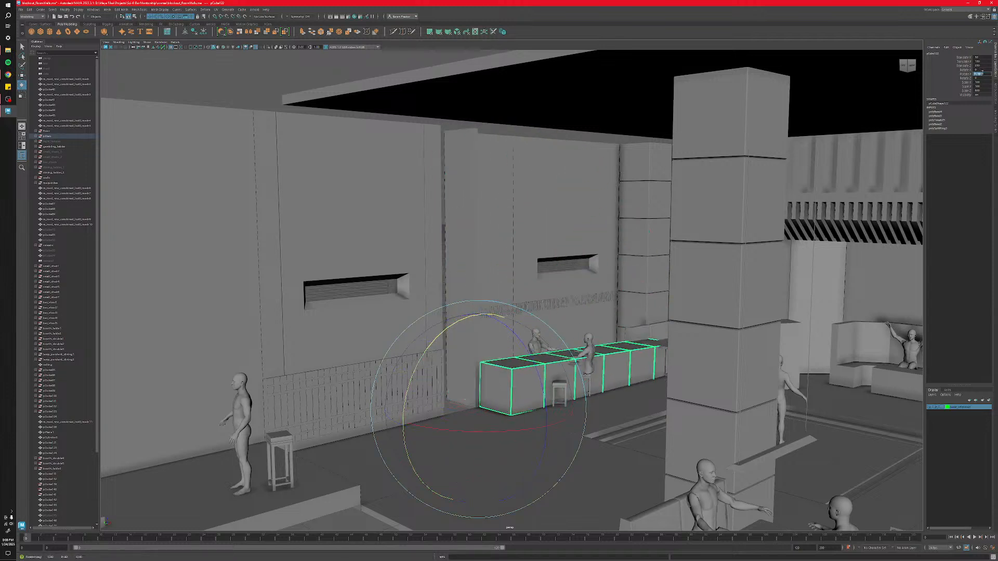
type("90")
key("Return")
Try raising the horizontal pillar to the ceiling and shifting it against the side wall as an overhead beam.
middle_click_drag(679, 290, 671, 287, "alt")
key("w")
middle_click_drag(505, 336, 465, 141)
left_click_drag(464, 141, 394, 96, "alt")
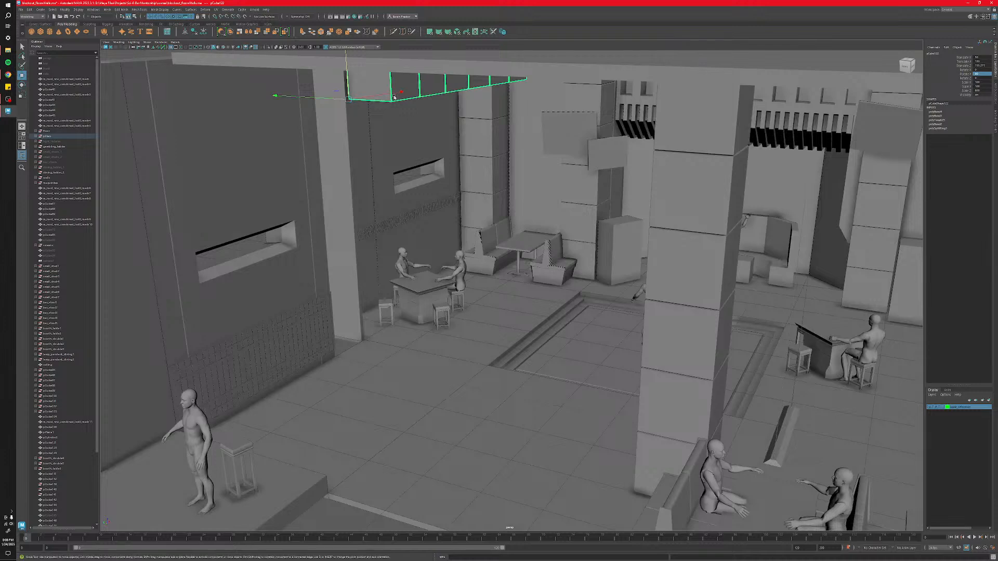
left_click_drag(328, 99, 288, 97)
left_click_drag(404, 157, 404, 161, "alt")
left_click_drag(461, 253, 467, 288, "alt")
middle_click_drag(467, 288, 520, 259, "alt")
mouse_move(264, 246)
left_mouse_down()
mouse_move(274, 247)
mouse_move(264, 247)
left_mouse_up()
Deselect the ceiling beam and examine it above the rear slot window from across the room.
scroll(421, 295, "down", 3)
left_click_drag(439, 288, 455, 286, "alt")
middle_click_drag(592, 346, 560, 305, "alt")
scroll(561, 305, "down", 3)
left_click_drag(560, 306, 532, 349, "alt")
middle_click_drag(533, 350, 475, 301, "alt")
scroll(475, 302, "down", 3)
left_click(316, 97)
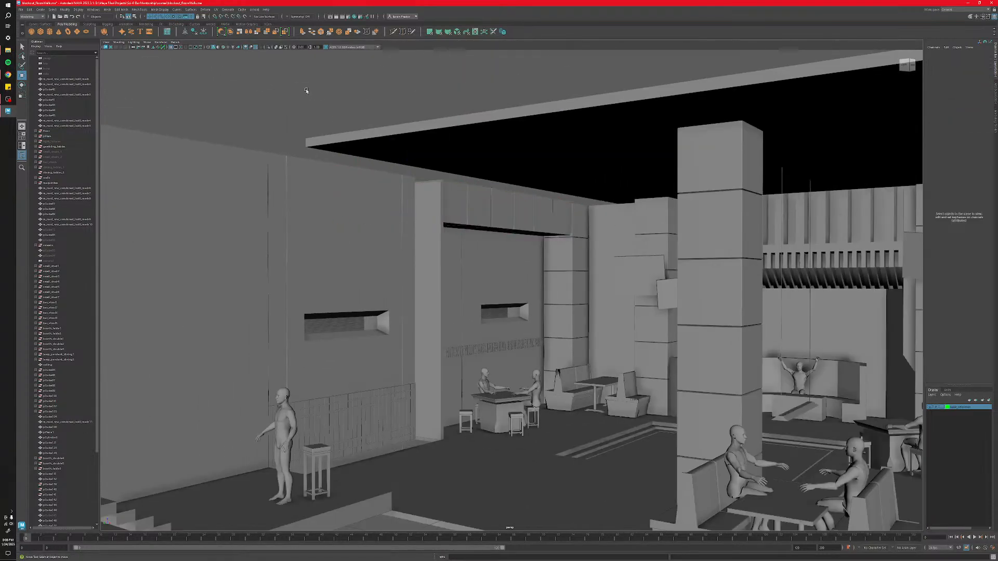
Undo the beam's moves and rotations back to the upright pillar between the slot windows, and clear the selection.
left_click(524, 229)
left_click(549, 315)
key("ctrl+z")
key("ctrl+z")
key("ctrl+z")
key("ctrl+z")
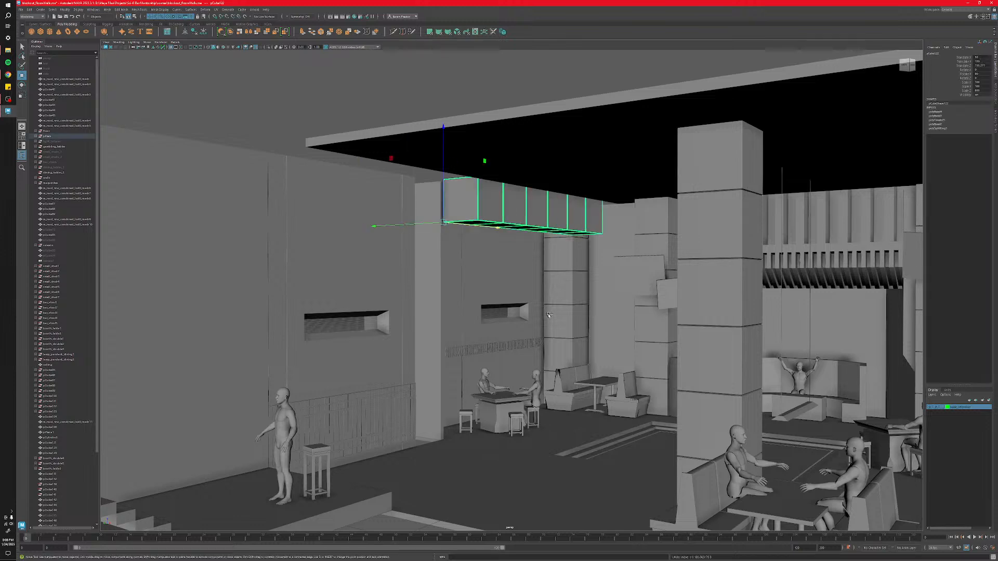
key("ctrl+z")
key("ctrl+z")
key("ctrl+z")
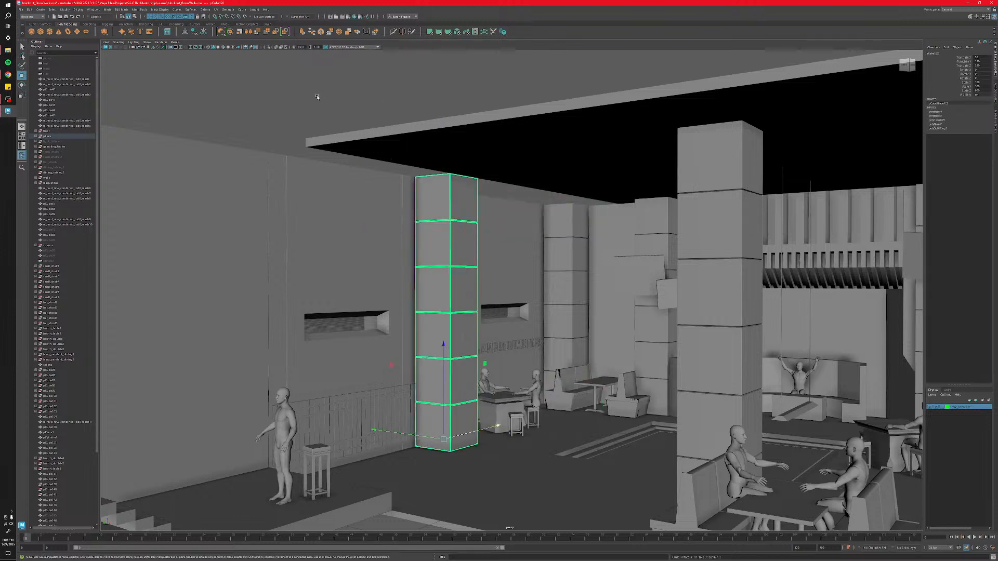
left_click(317, 96)
Select the gridded wall strip below the rear slot window and frame it for a close look.
left_click_drag(514, 252, 453, 255, "alt")
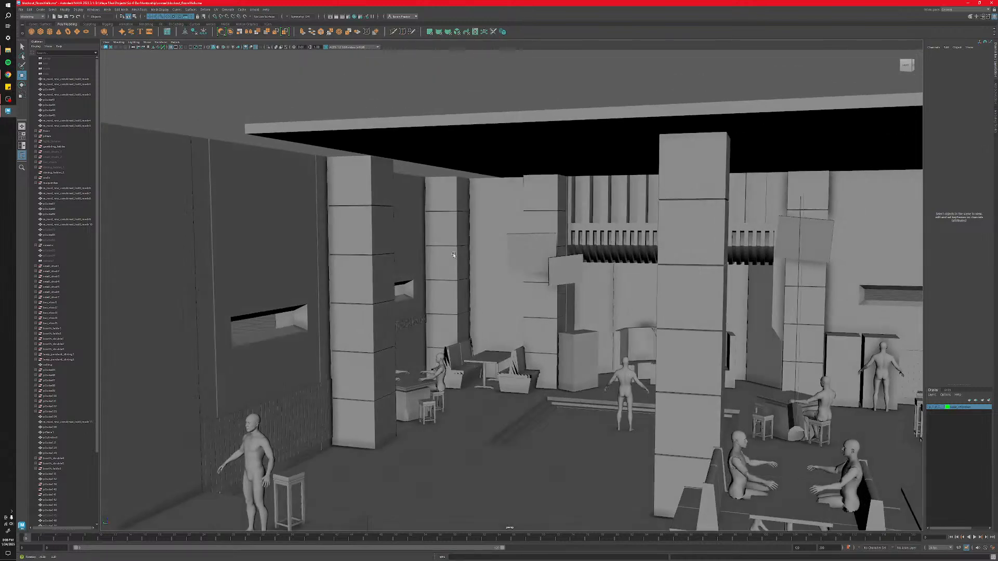
scroll(439, 371, "up", 6)
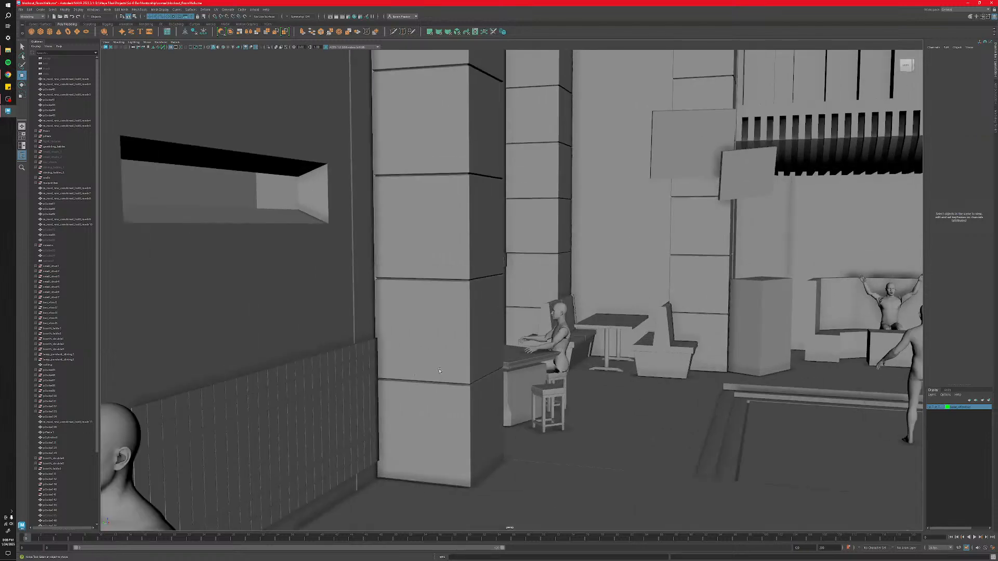
left_click(347, 385)
left_click_drag(476, 385, 400, 381, "alt")
left_click(395, 271)
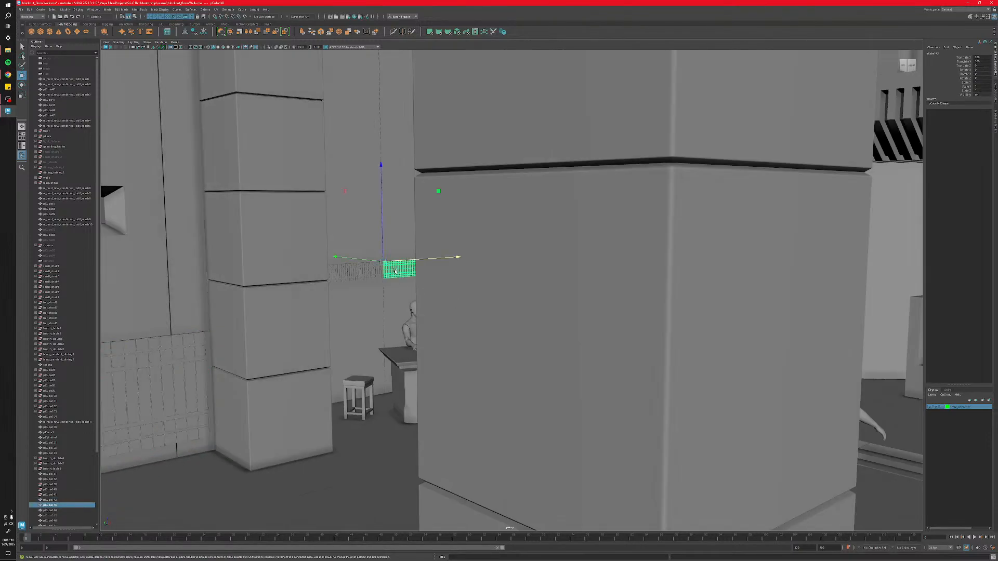
key("f")
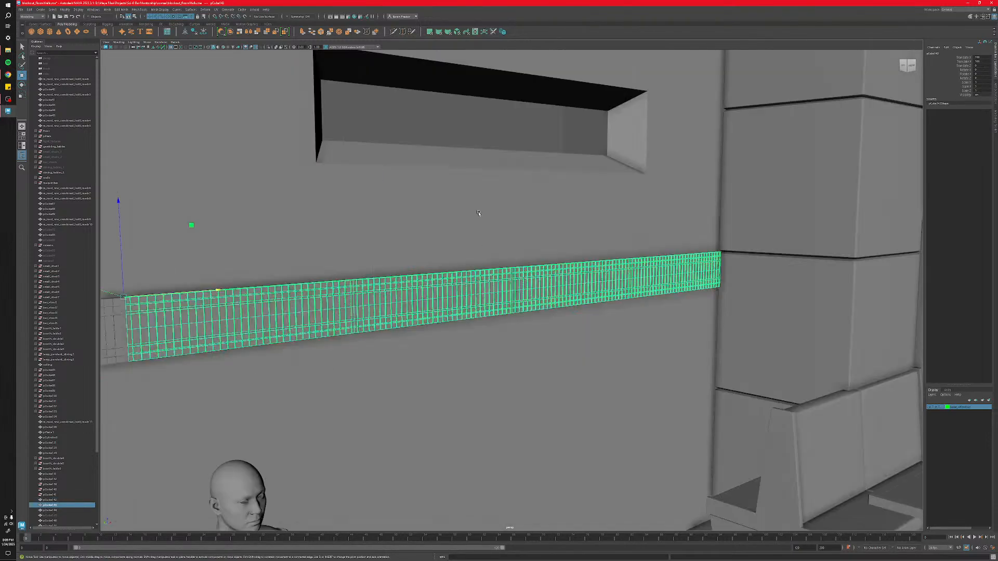
Deselect the gridded strip and examine the rear and front walls around the slot windows, pillar and gridded panels.
left_click(467, 131)
right_click_drag(359, 314, 367, 314, "alt")
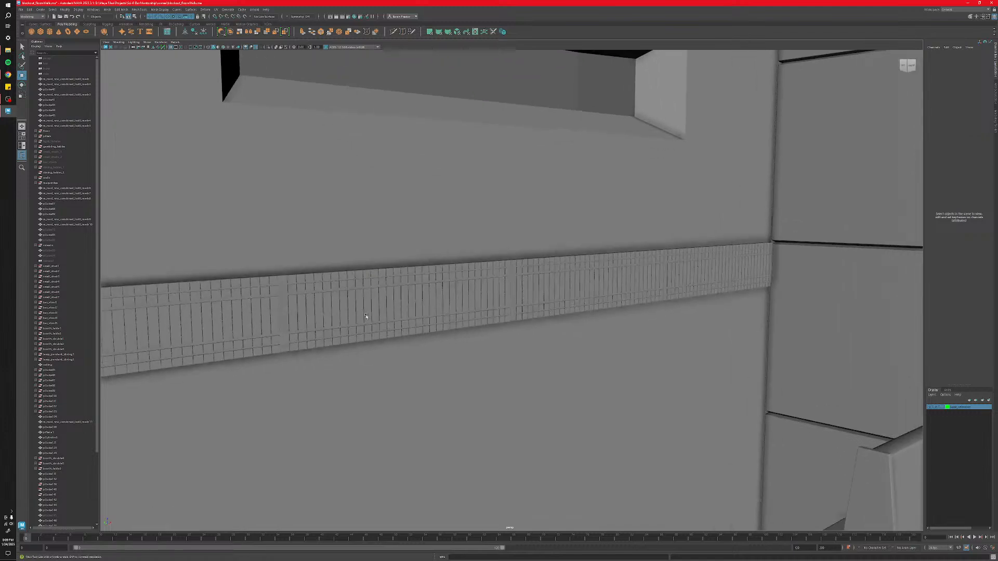
middle_click_drag(368, 314, 436, 291, "alt")
mouse_move(435, 291)
left_mouse_down("alt")
mouse_move(463, 296)
mouse_move(445, 297)
left_mouse_up("alt")
scroll(440, 298, "down", 6)
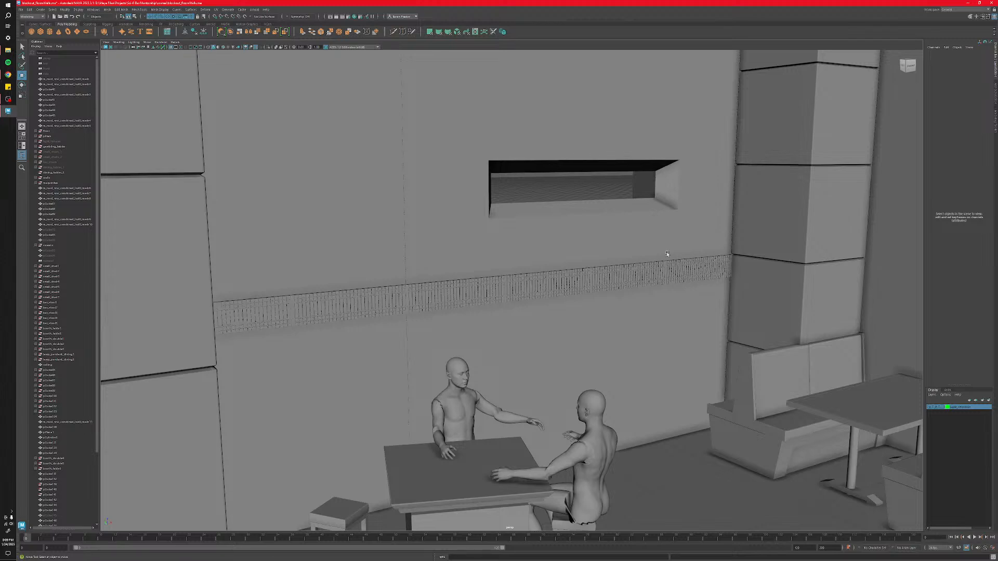
left_click_drag(494, 302, 594, 354, "alt")
scroll(549, 333, "down", 5)
scroll(592, 345, "down", 5)
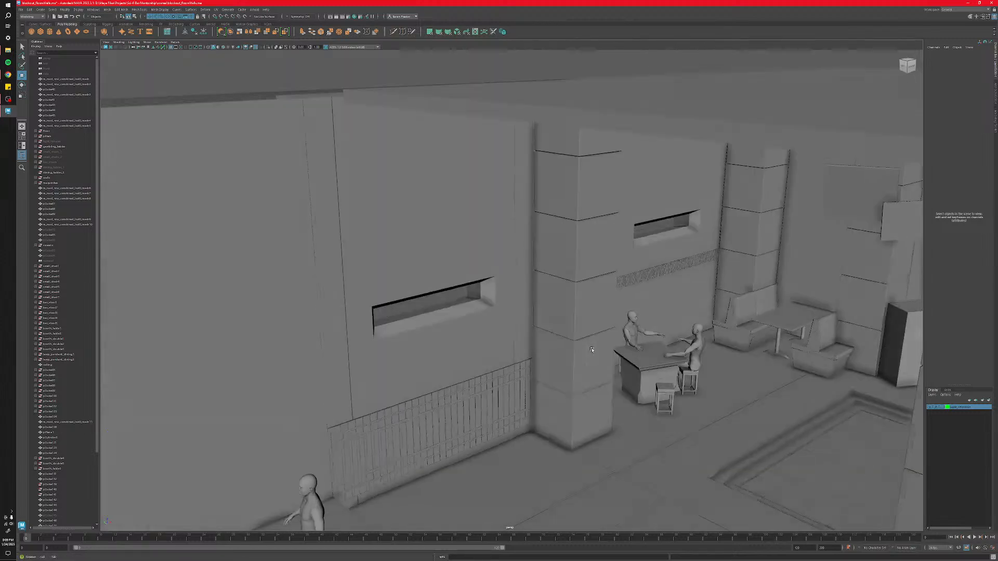
left_click_drag(452, 391, 438, 406, "alt")
middle_click_drag(405, 363, 500, 378, "alt")
scroll(500, 378, "up", 5)
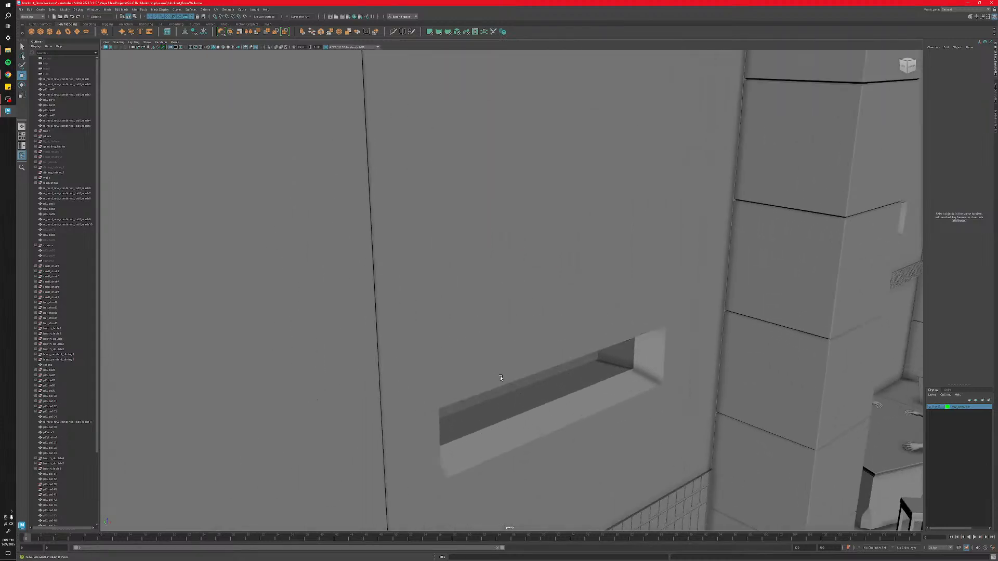
left_click_drag(459, 316, 402, 345, "alt")
Isolate the wall panel containing the front slot window, frame it in the view, and clear the selection.
left_click(370, 343)
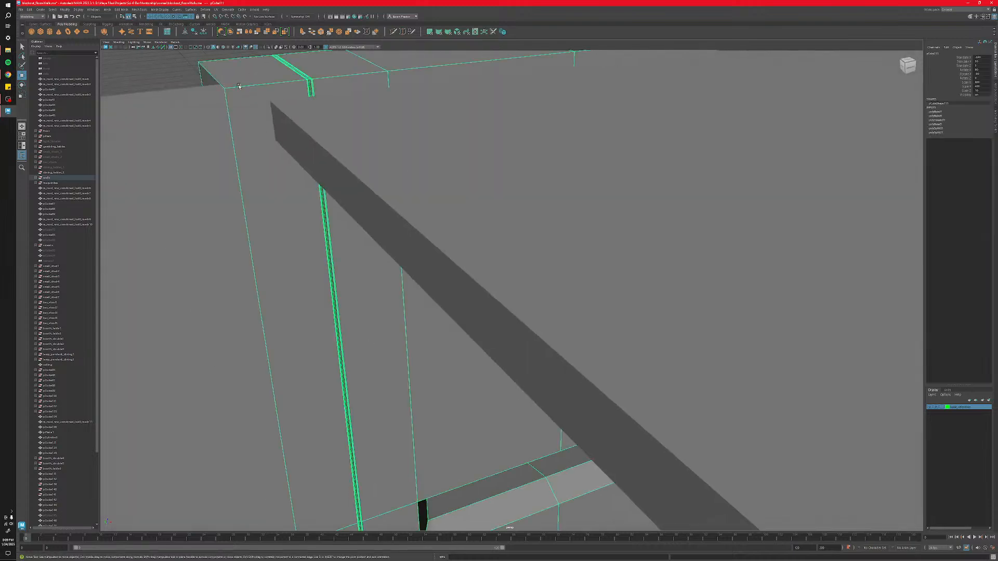
left_click(268, 47)
left_click_drag(512, 294, 476, 327, "alt")
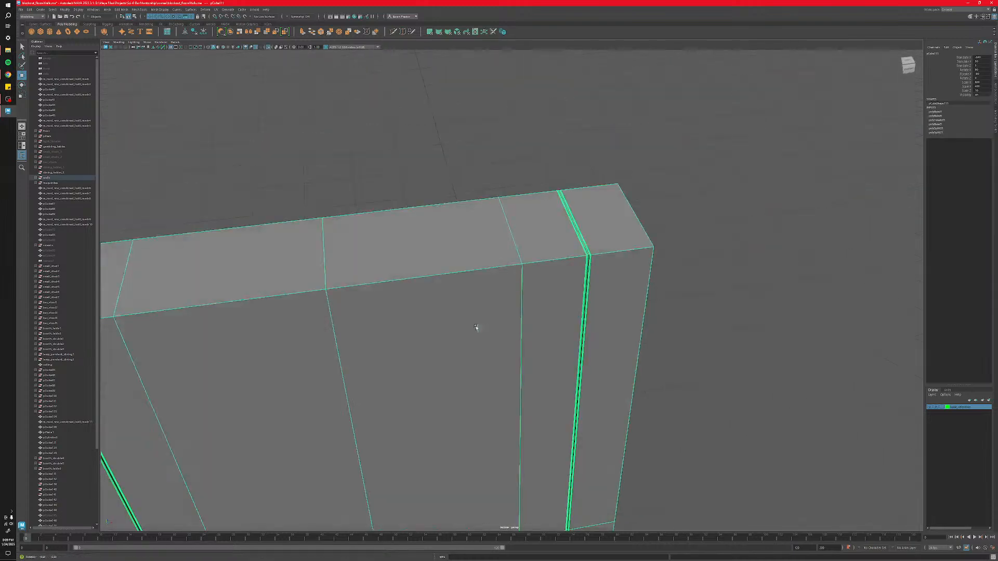
left_click(684, 332)
left_click(544, 343)
key("f")
left_click_drag(623, 315, 640, 367, "alt")
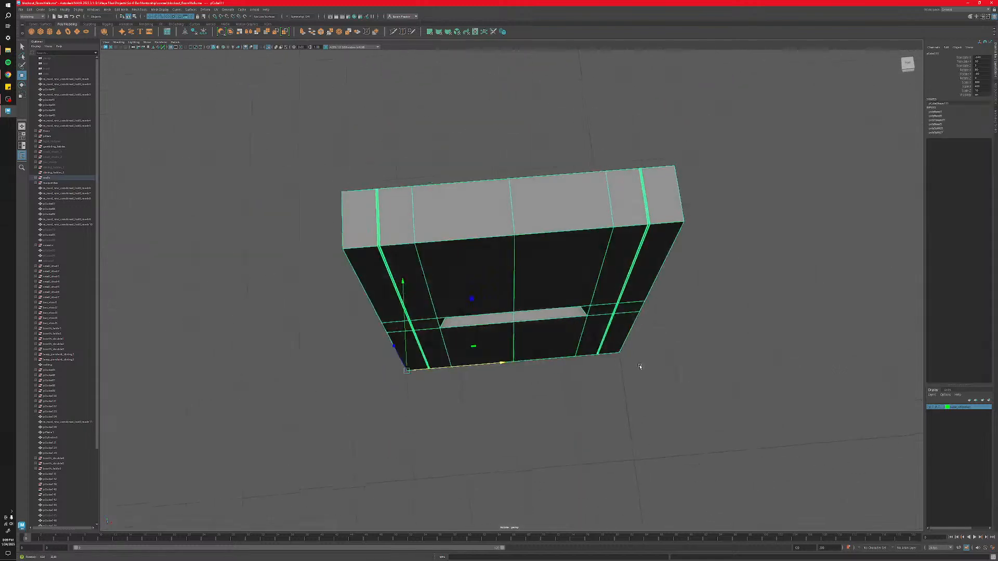
left_click(641, 364)
Examine the isolated wall panel from several sides, including its vertical grooves and recessed slot window.
middle_click_drag(517, 291, 407, 325, "alt")
scroll(388, 301, "up", 5)
scroll(554, 328, "down", 3)
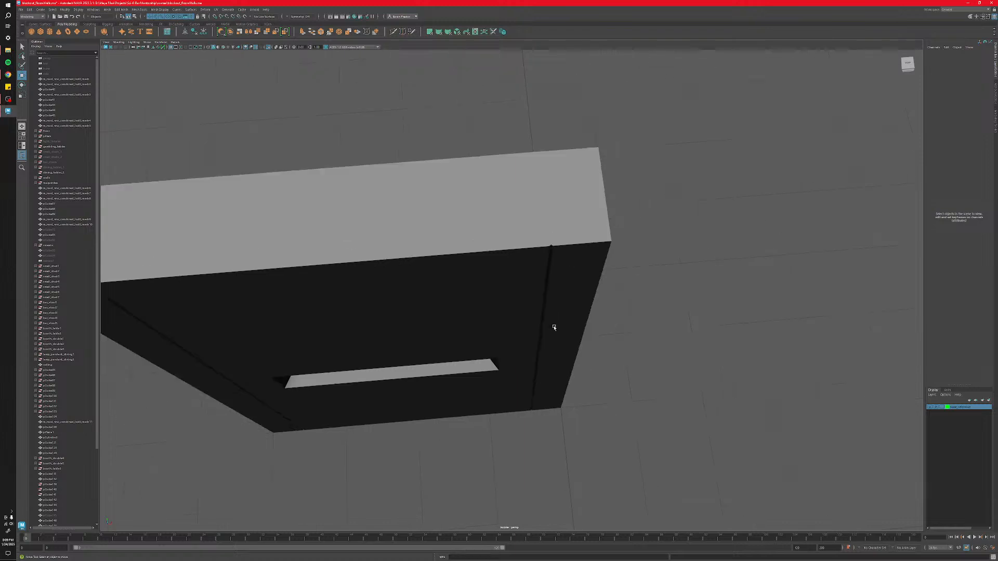
scroll(551, 332, "down", 4)
left_click_drag(535, 367, 562, 339, "alt")
middle_click_drag(545, 339, 570, 314, "alt")
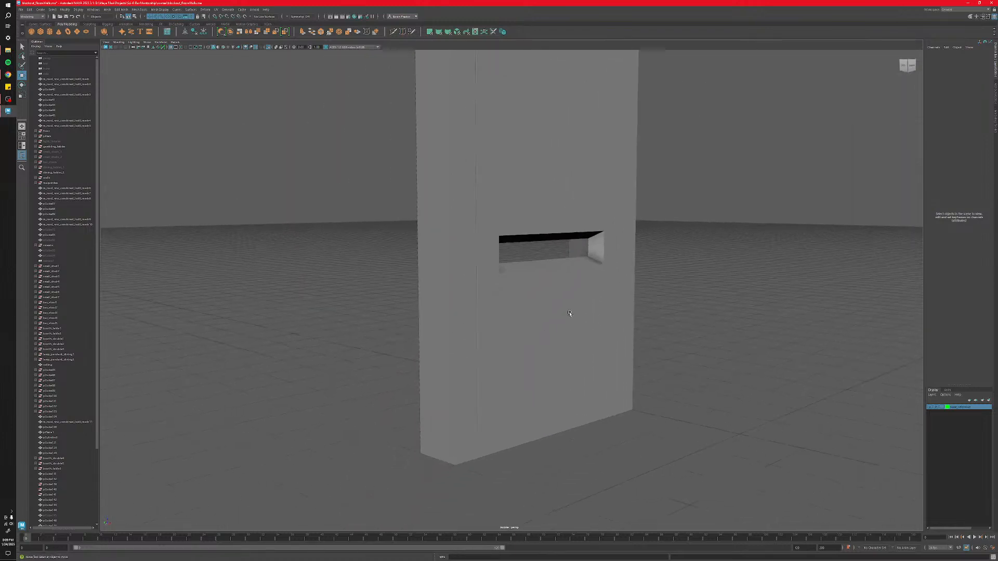
left_click_drag(570, 313, 463, 360, "alt")
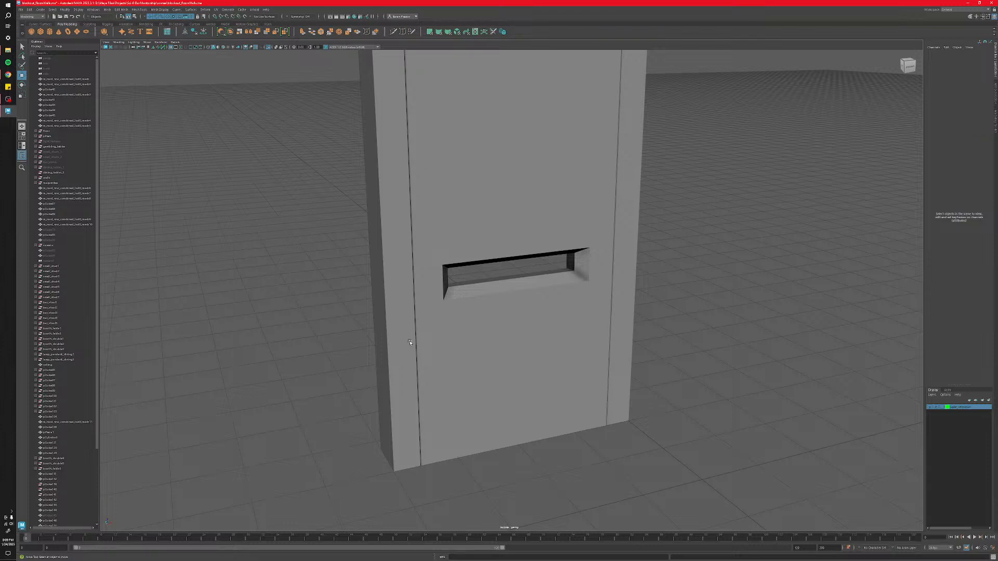
scroll(410, 342, "down", 3)
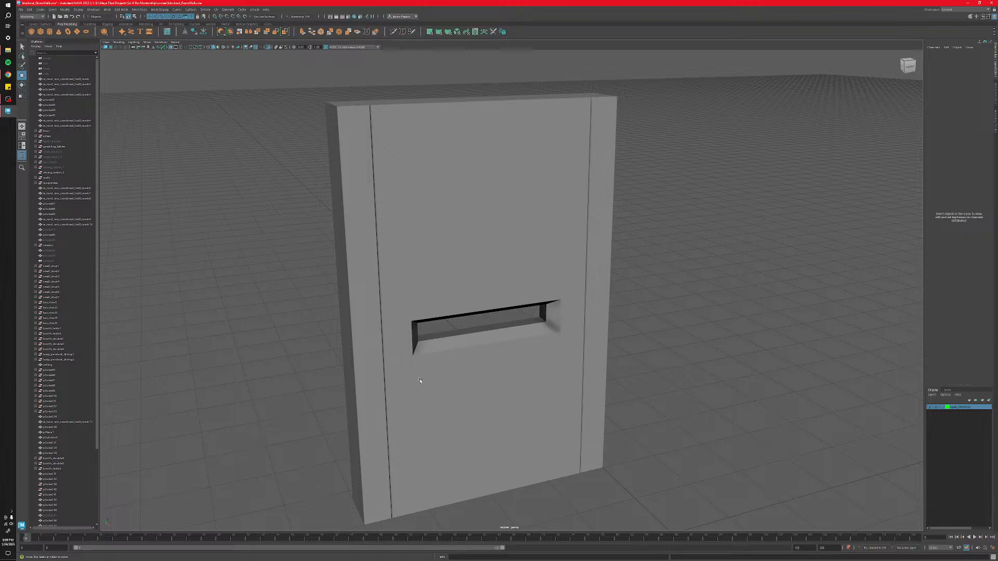
left_click_drag(420, 381, 180, 200, "alt")
Switch to the Miro board in the browser and examine the brutalist references, especially the stepped terrace housing photo.
left_click(8, 74)
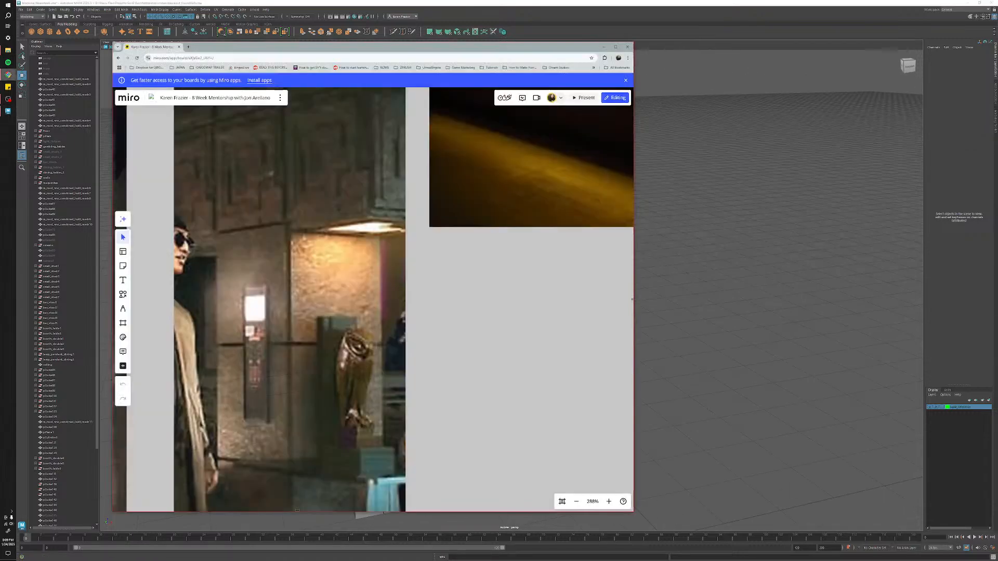
scroll(408, 354, "down", 10)
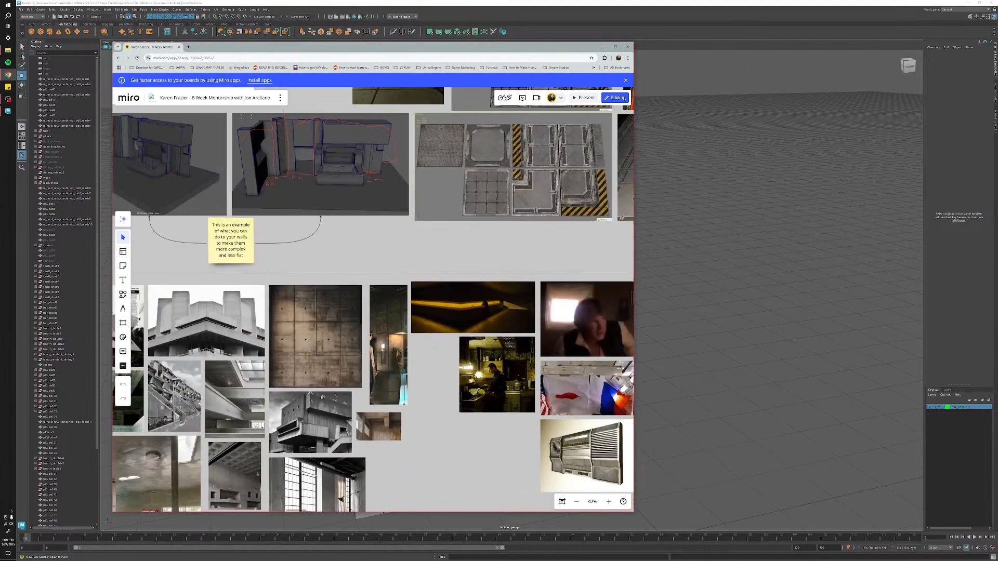
scroll(330, 376, "up", 10)
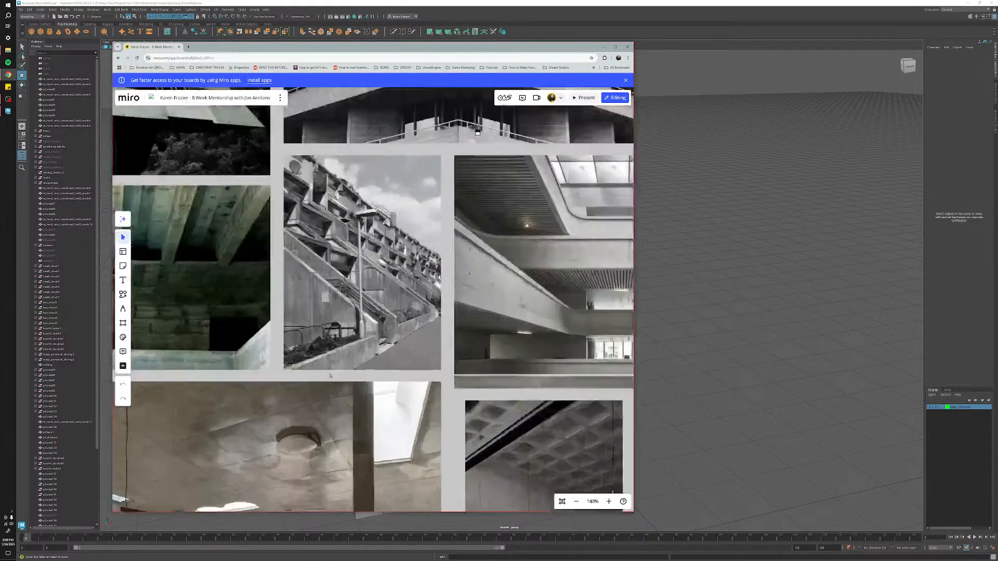
scroll(362, 336, "up", 5)
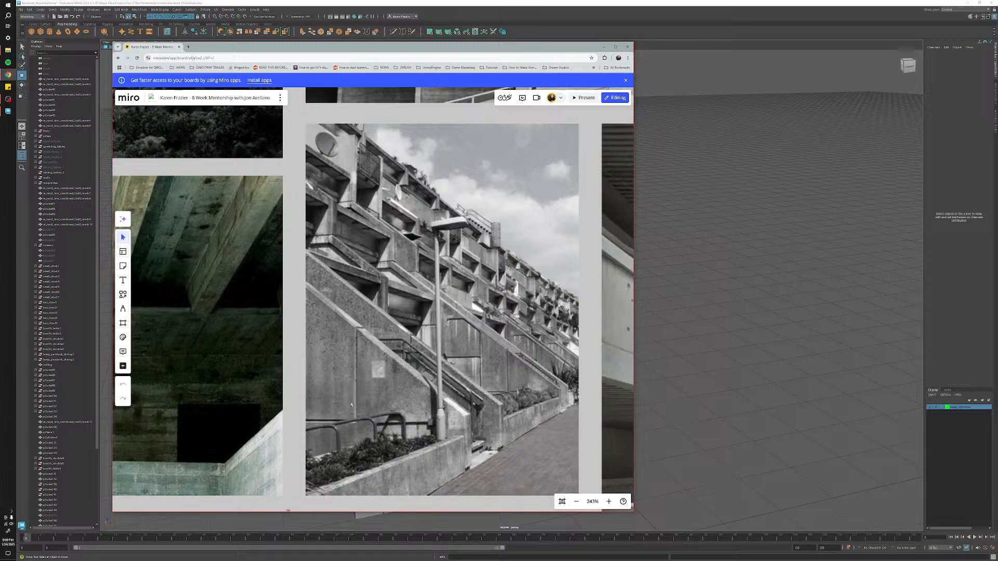
scroll(390, 386, "down", 5)
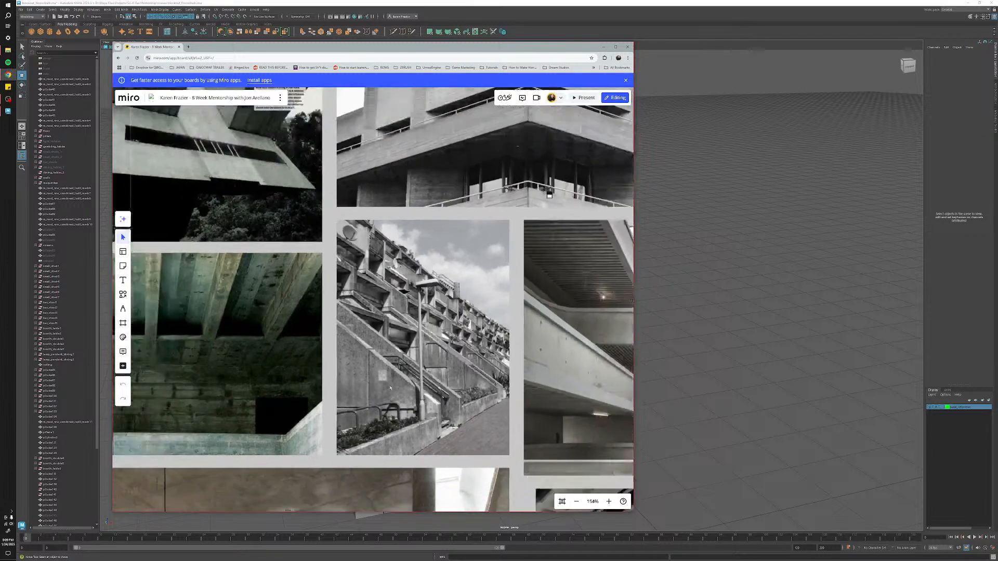
scroll(390, 386, "down", 8)
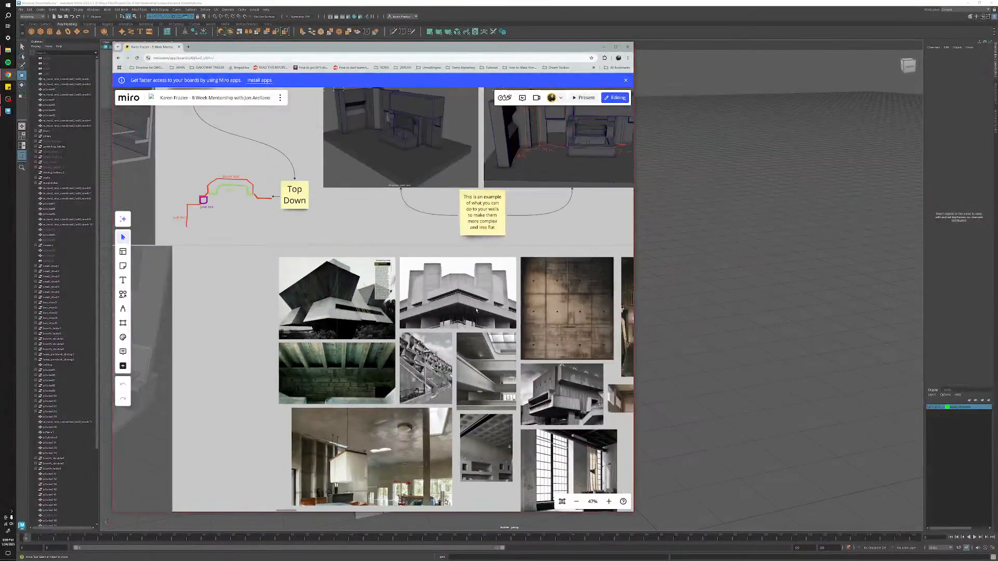
Examine the layered balconies, overhangs and tall towers in the symmetrical concrete facade reference.
scroll(476, 310, "up", 8)
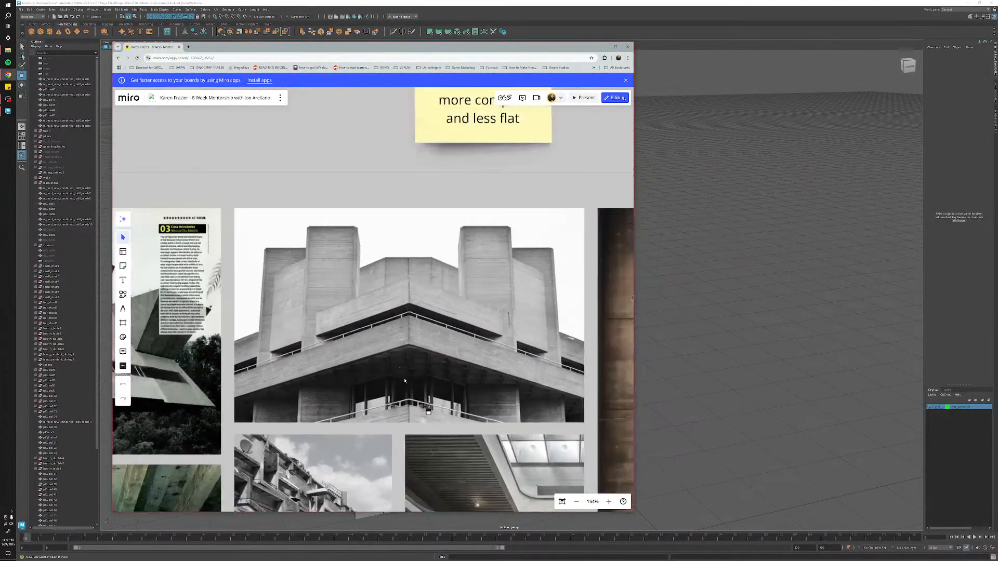
scroll(405, 381, "down", 1)
scroll(441, 347, "right", 3, "shift")
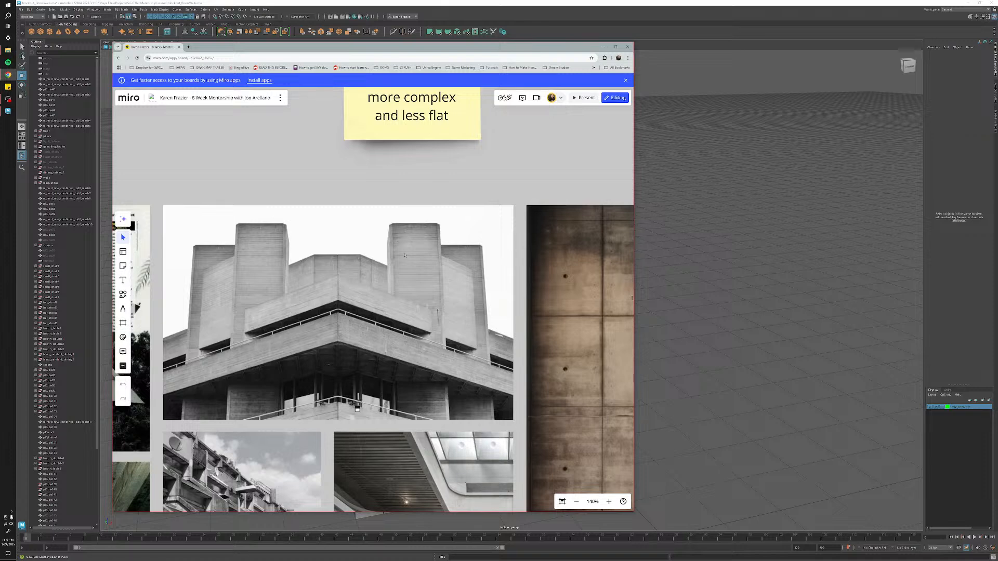
scroll(355, 308, "down", 3)
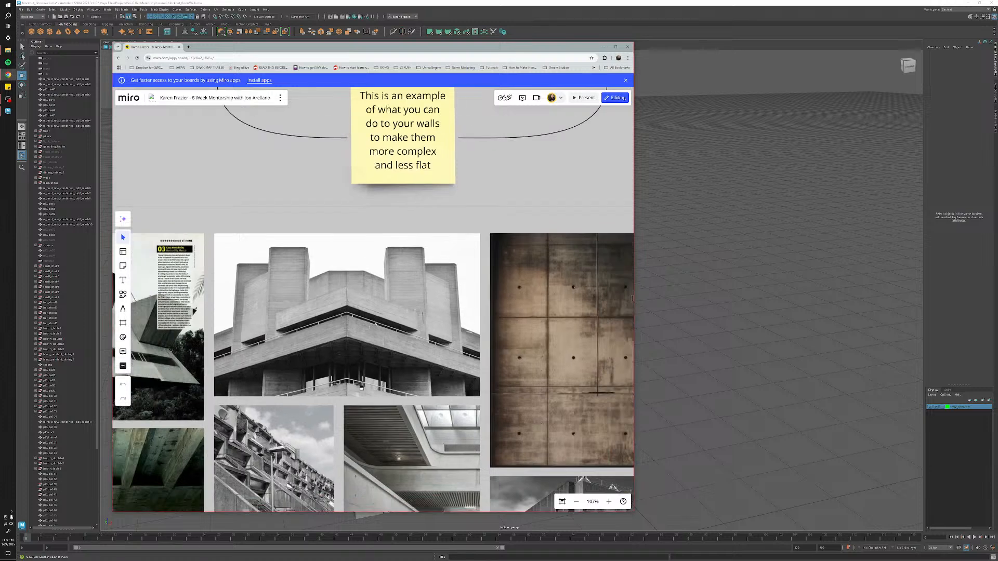
scroll(426, 310, "up", 3)
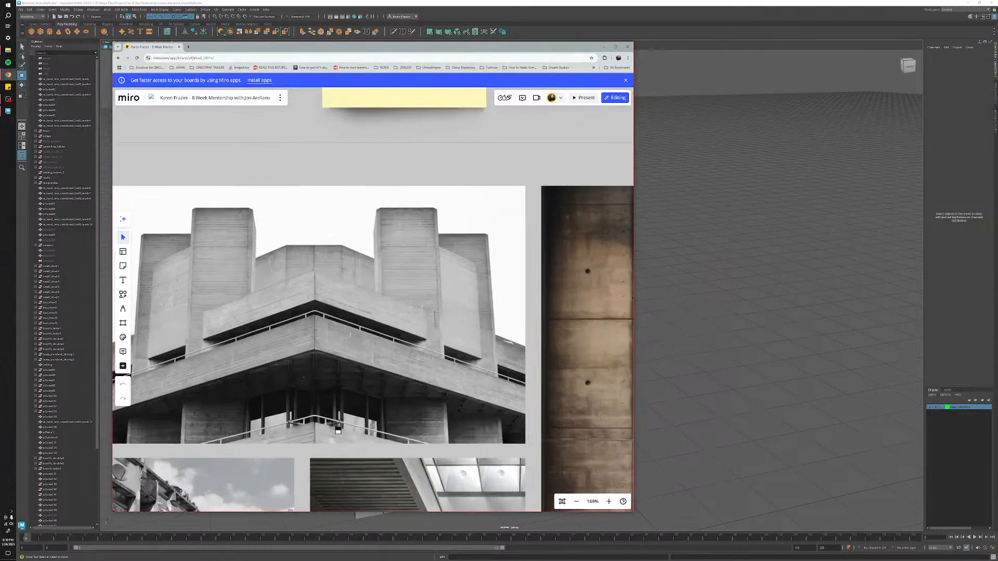
middle_click_drag(373, 381, 407, 365)
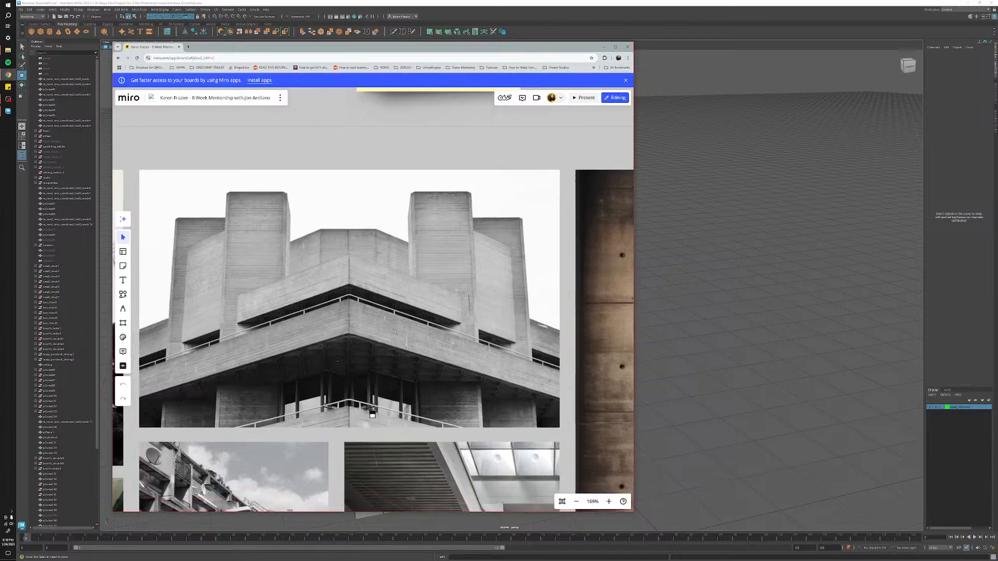
scroll(335, 326, "up", 5)
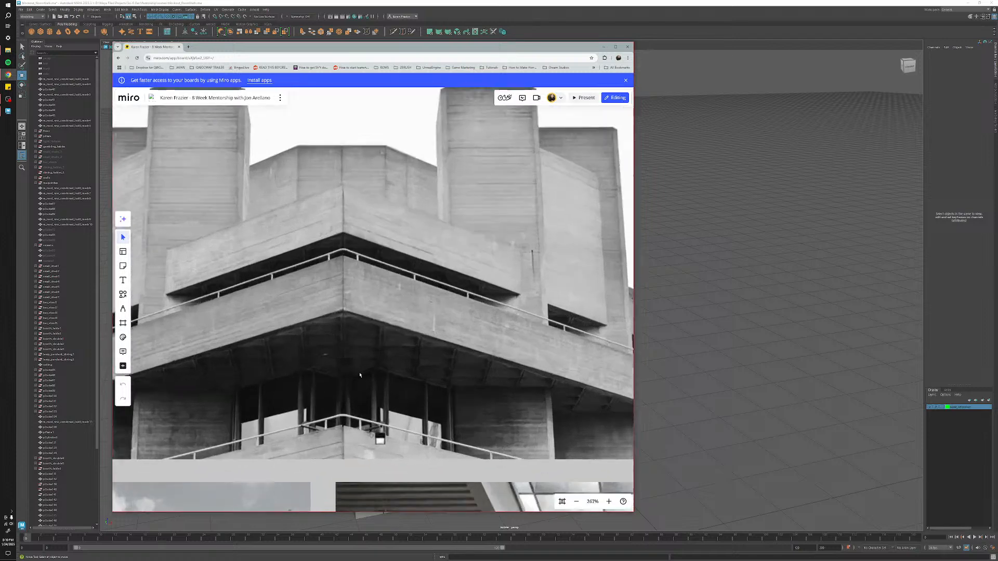
scroll(347, 377, "down", 2)
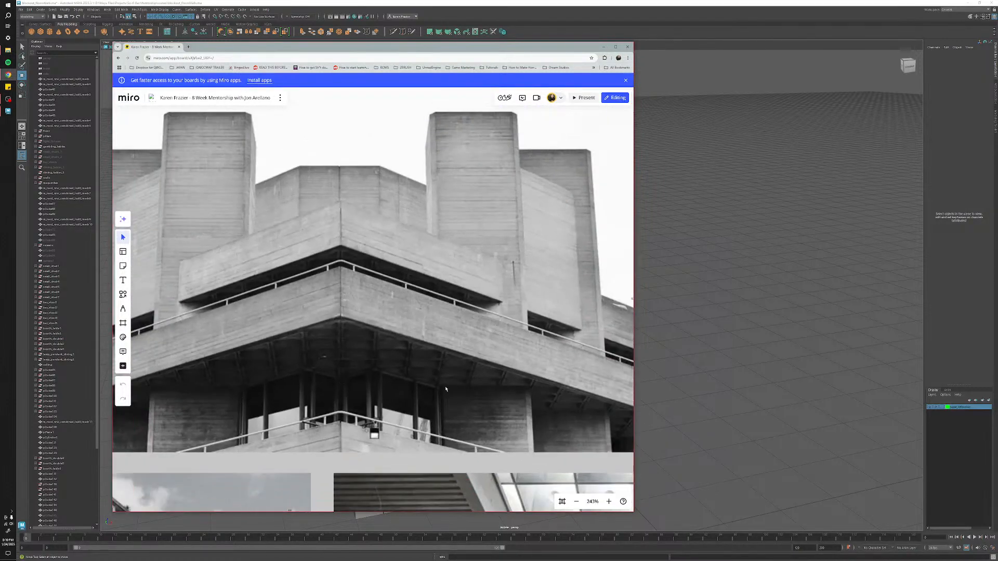
scroll(237, 405, "down", 2)
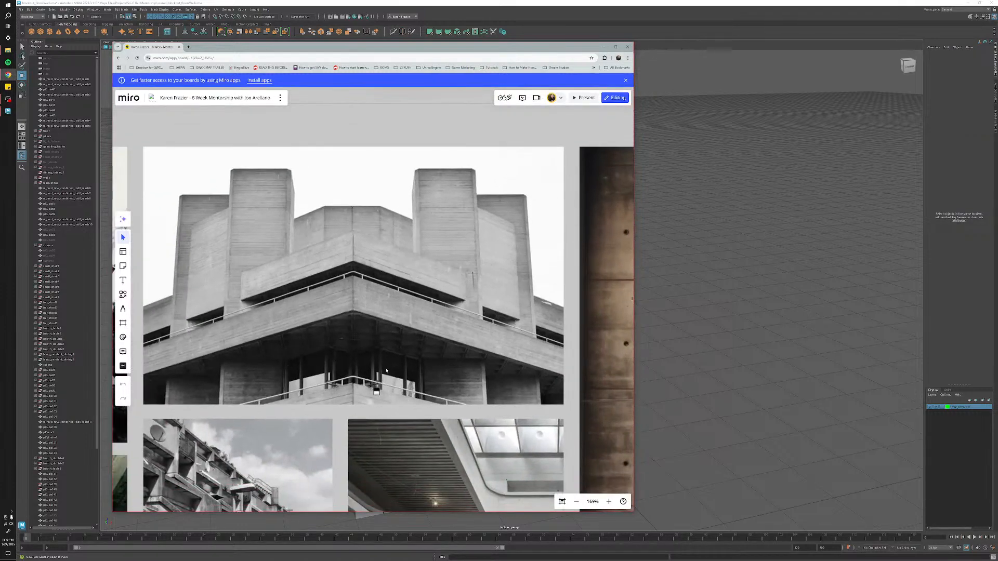
middle_click_drag(346, 394, 365, 359)
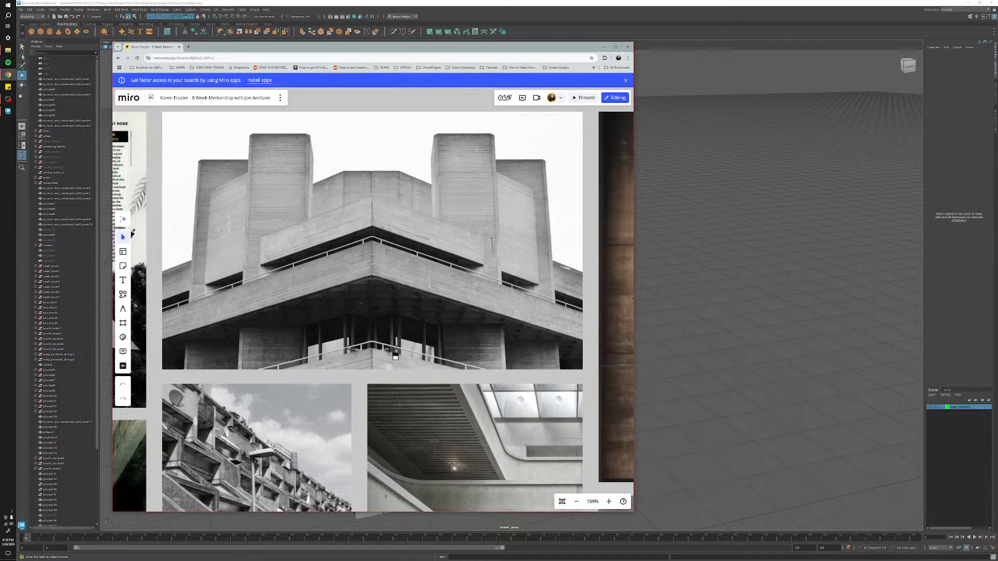
scroll(377, 369, "down", 2)
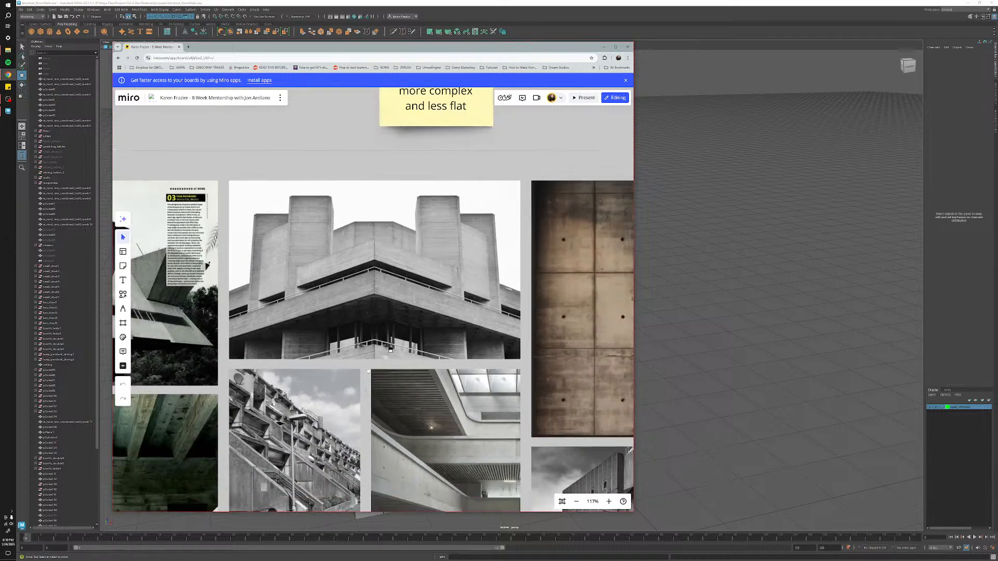
Examine the concrete interior reference with overlapping balconies and slatted ceiling, and compare it with the neighbouring photos.
scroll(368, 371, "down", 5)
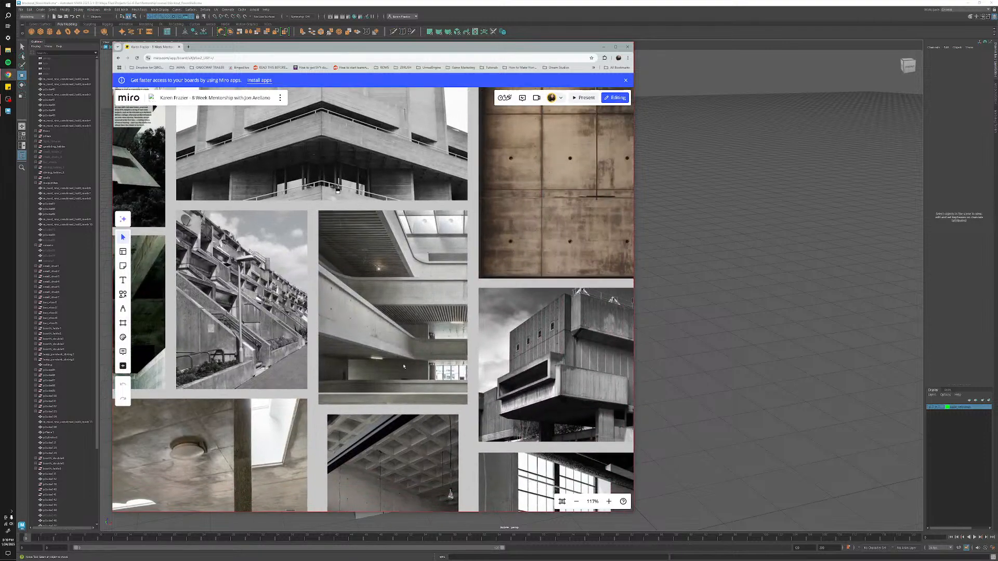
mouse_move(404, 366)
middle_mouse_down()
mouse_move(393, 245)
mouse_move(392, 379)
middle_mouse_up()
scroll(392, 374, "up", 2)
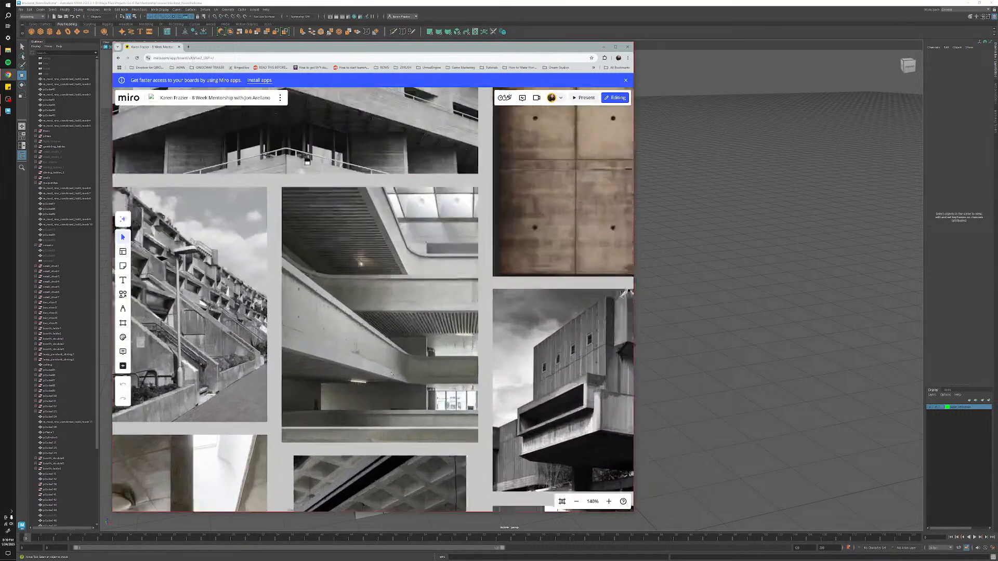
scroll(391, 374, "up", 3)
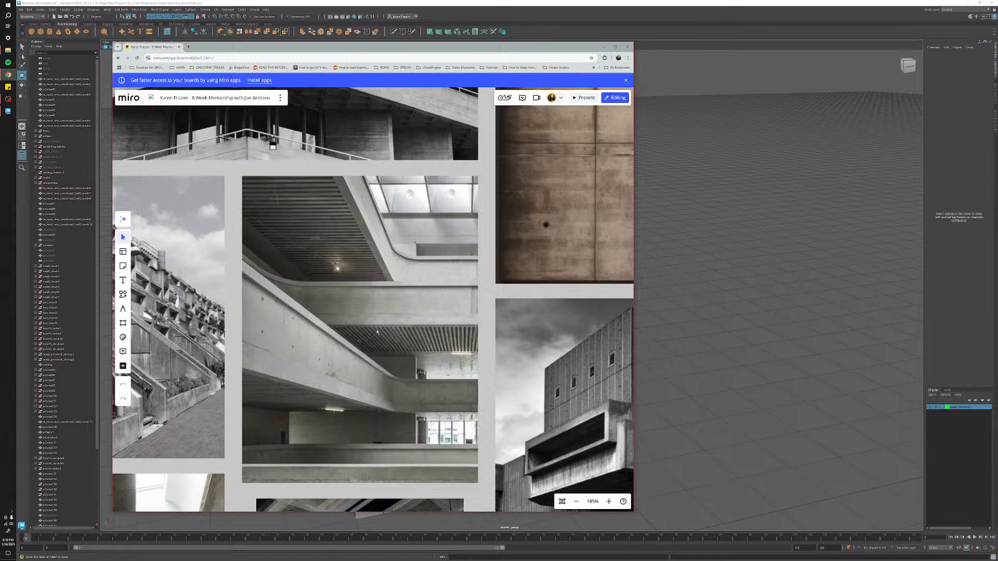
scroll(377, 332, "down", 6)
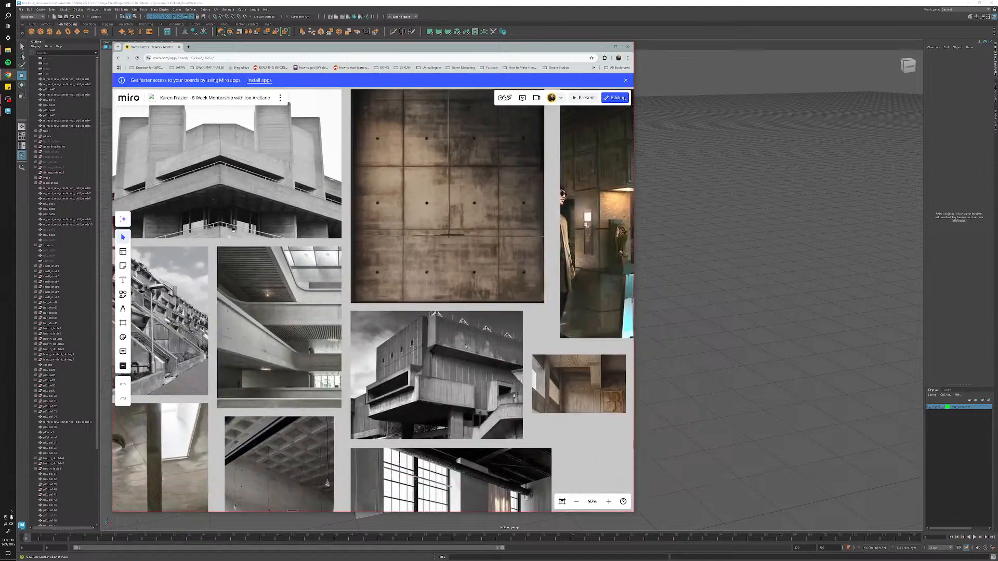
scroll(385, 397, "down", 3)
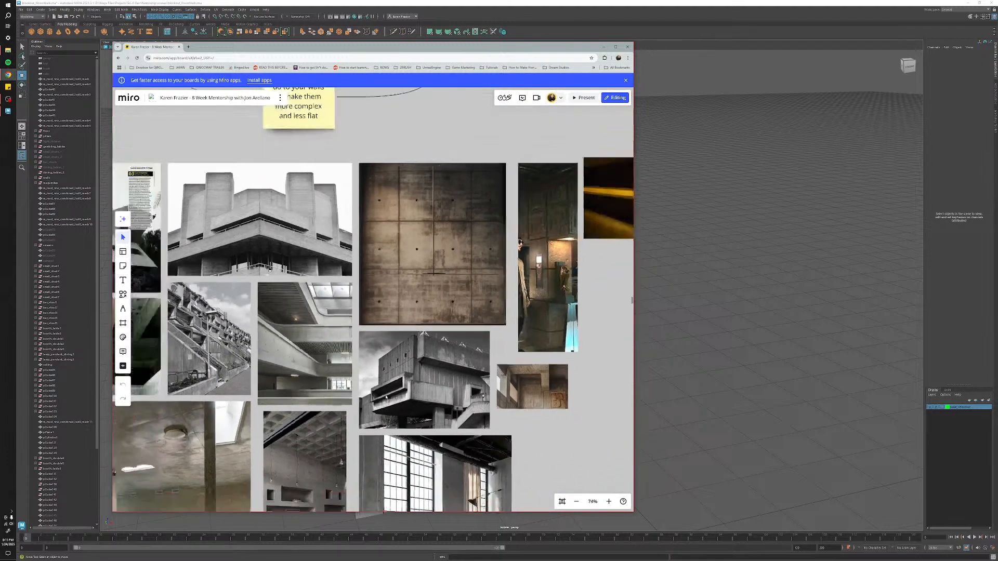
Examine the angular concrete building, the beamed green ceiling and the concrete room with the hanging lamp.
middle_click_drag(274, 366, 524, 417)
scroll(341, 301, "up", 6)
scroll(343, 300, "down", 1)
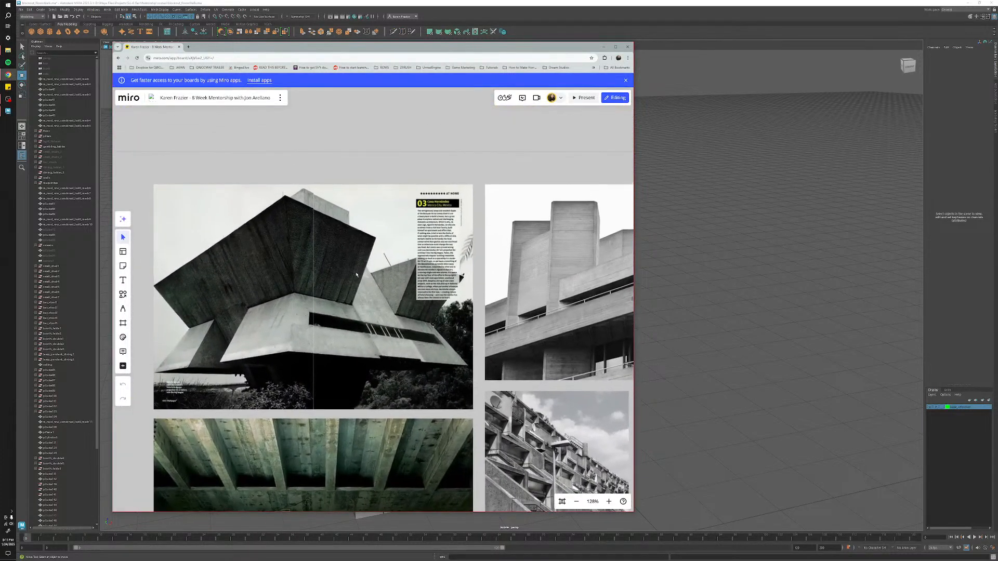
scroll(360, 325, "down", 3)
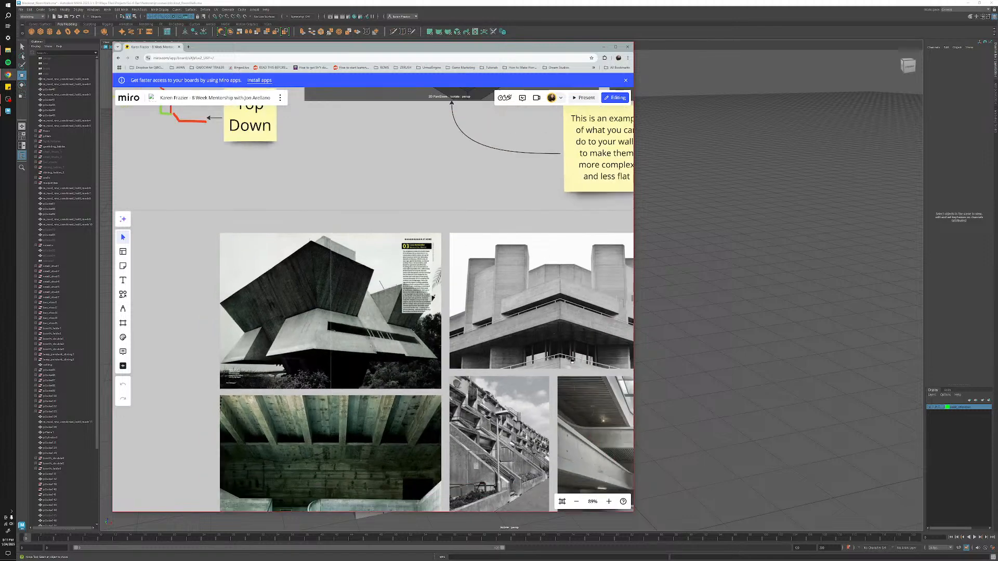
middle_click_drag(383, 424, 365, 321)
middle_click_drag(388, 400, 352, 231)
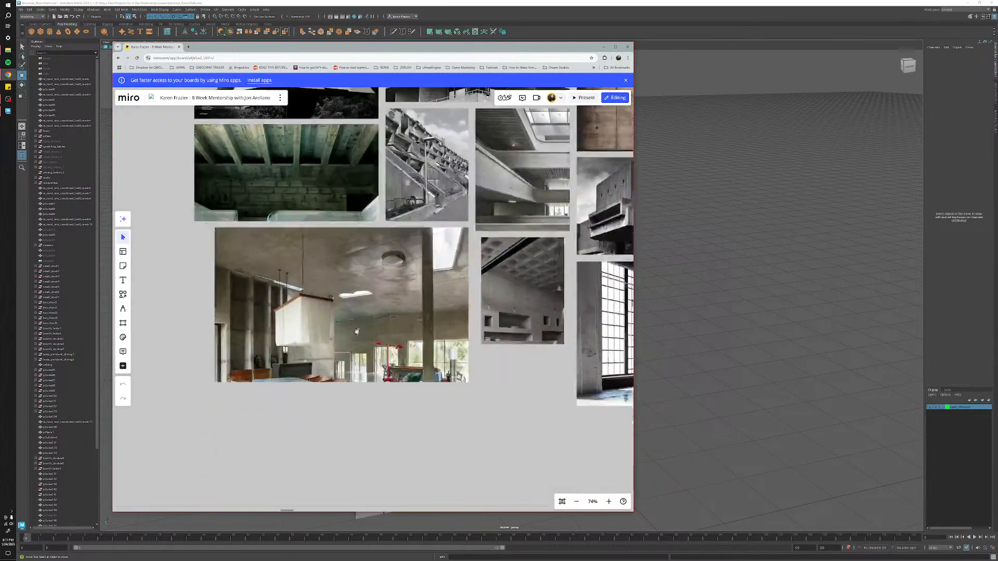
Examine the concrete room with the hanging lamp, the loft with tall gridded windows and the small beamed interior beside the cantilevered building.
scroll(352, 355, "up", 2)
middle_click_drag(341, 350, 419, 351)
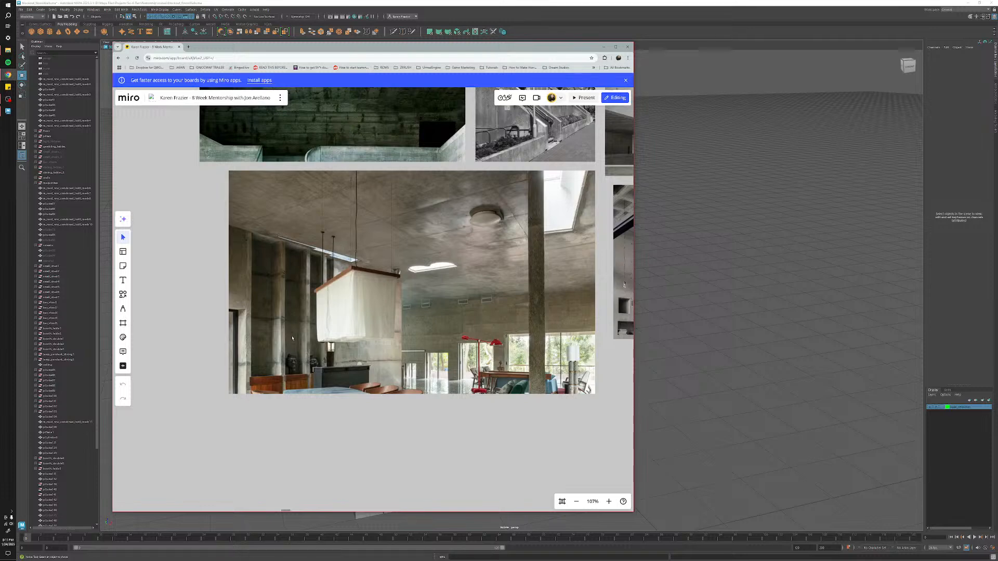
middle_click_drag(511, 354, 311, 346)
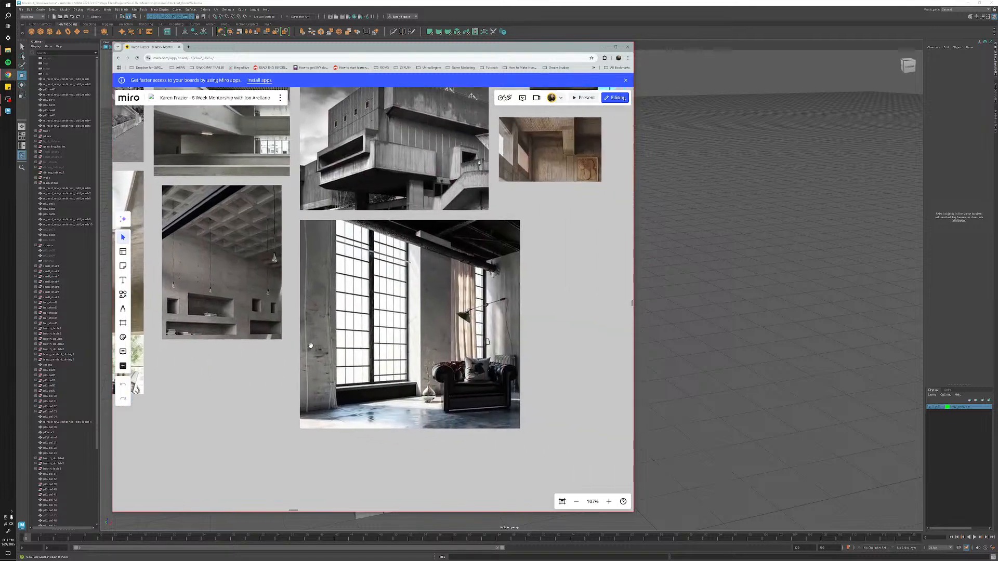
scroll(435, 351, "down", 2)
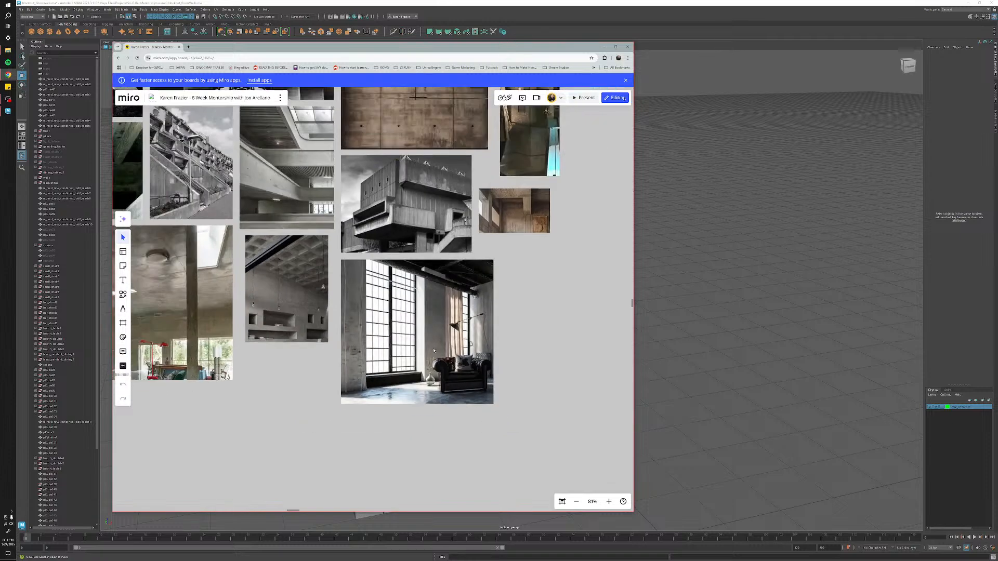
scroll(434, 351, "up", 2)
scroll(434, 351, "up", 2)
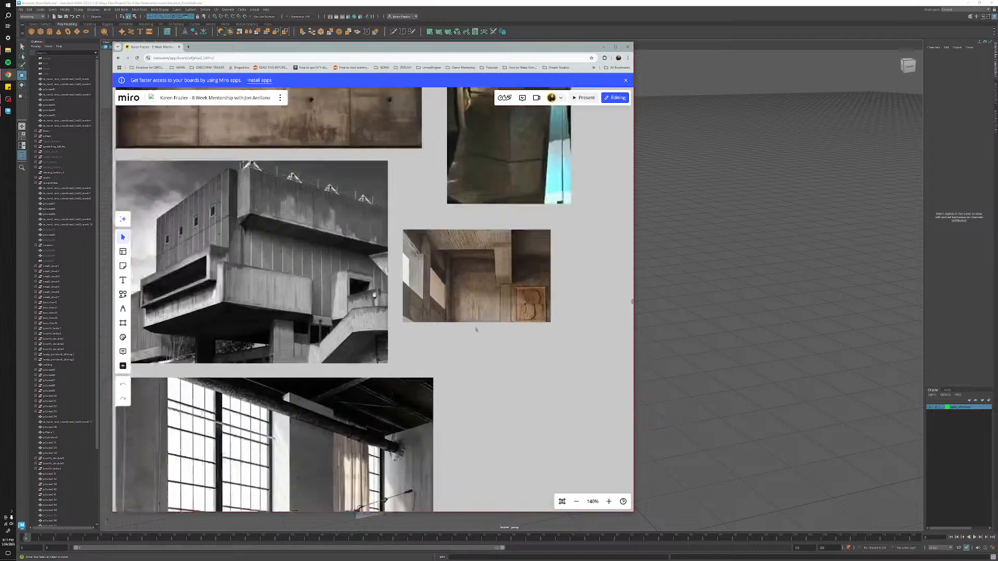
scroll(450, 362, "down", 2)
middle_click_drag(295, 476, 602, 360)
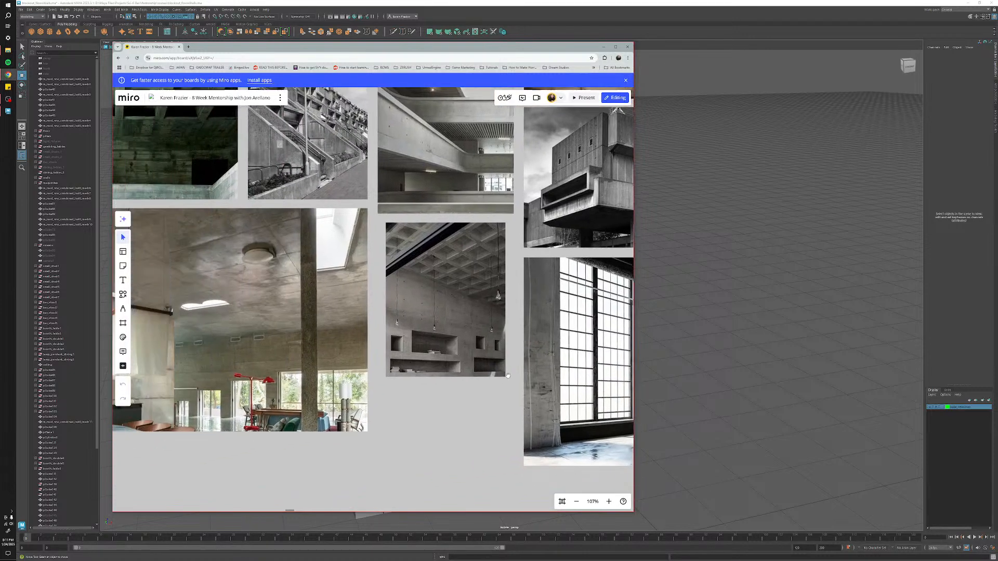
Compare the hanging-lamp concrete room with the neighbouring coffered-ceiling room and its recessed wall niches.
middle_click_drag(472, 378, 561, 380)
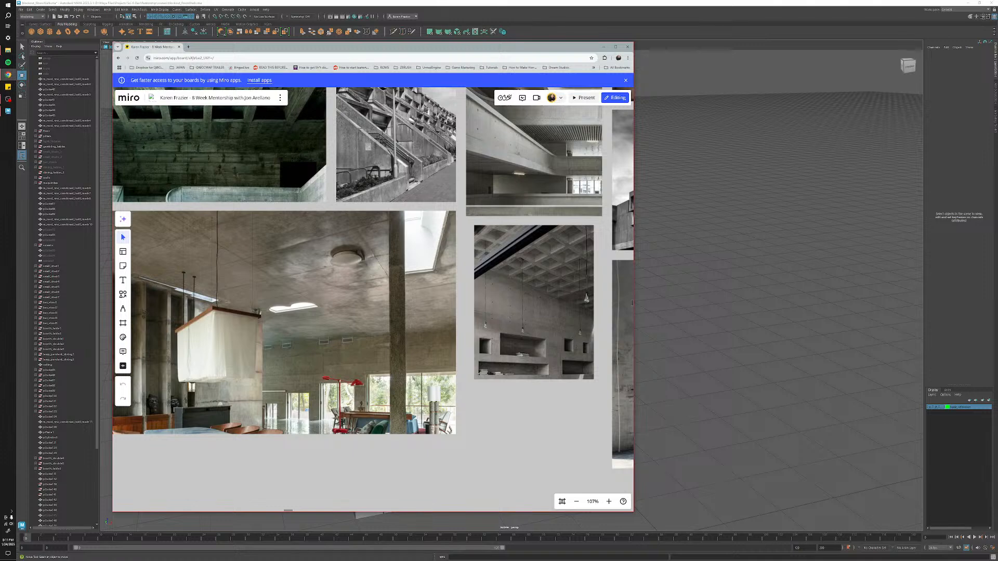
scroll(366, 377, "down", 1)
middle_click_drag(358, 381, 402, 383)
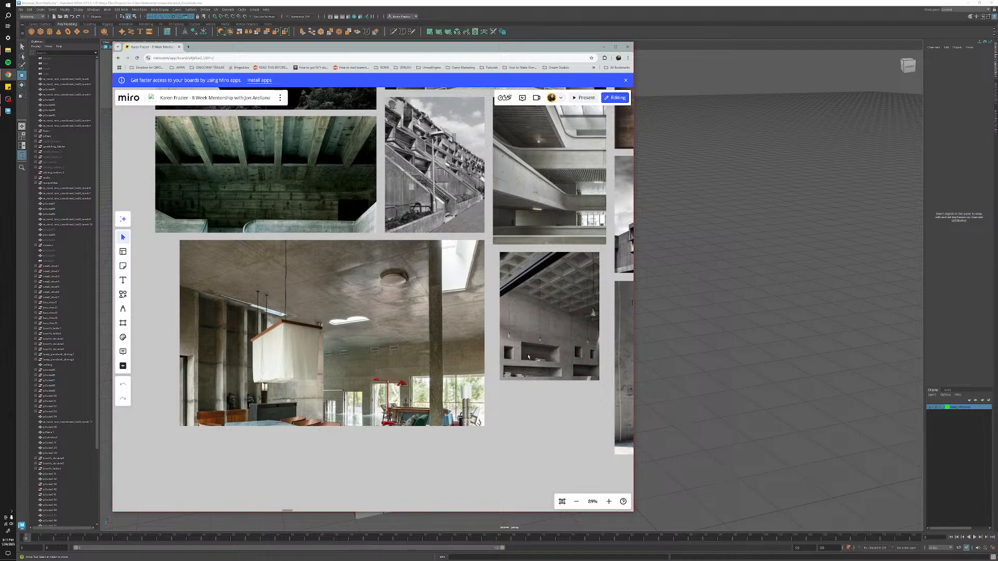
scroll(494, 371, "up", 4)
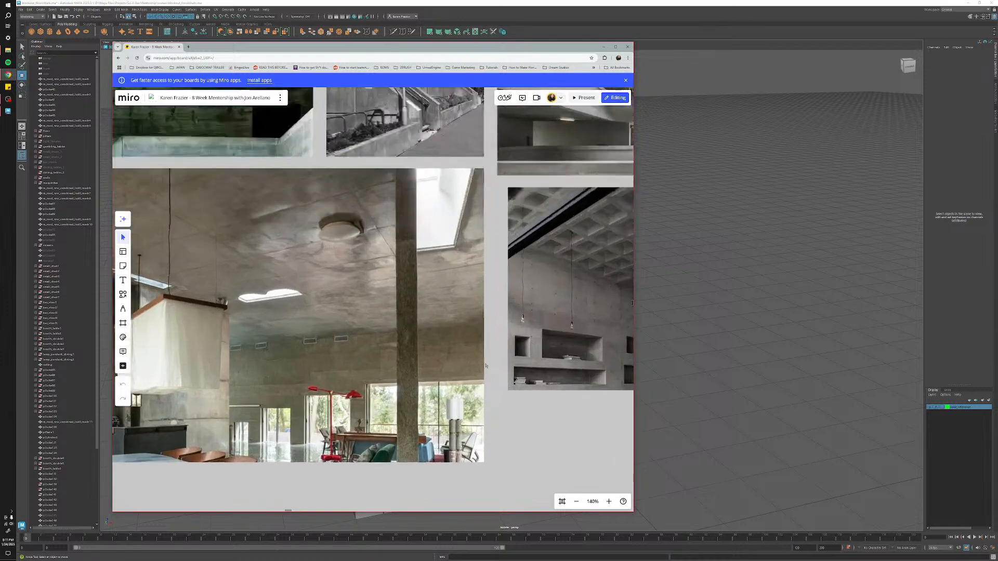
scroll(397, 365, "down", 4)
left_click_drag(397, 365, 505, 369)
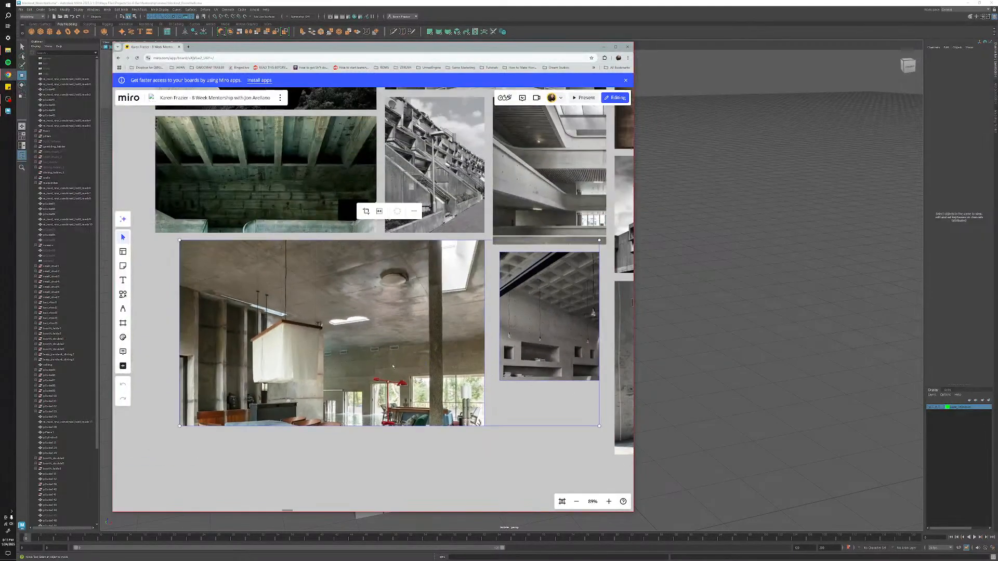
middle_click_drag(494, 367, 516, 366)
left_click(447, 472)
Examine the symmetrical concrete facade, terrace housing and overlapping-balcony references, and compare them with the hanging-lamp and coffered-ceiling rooms.
middle_click_drag(376, 408, 138, 453)
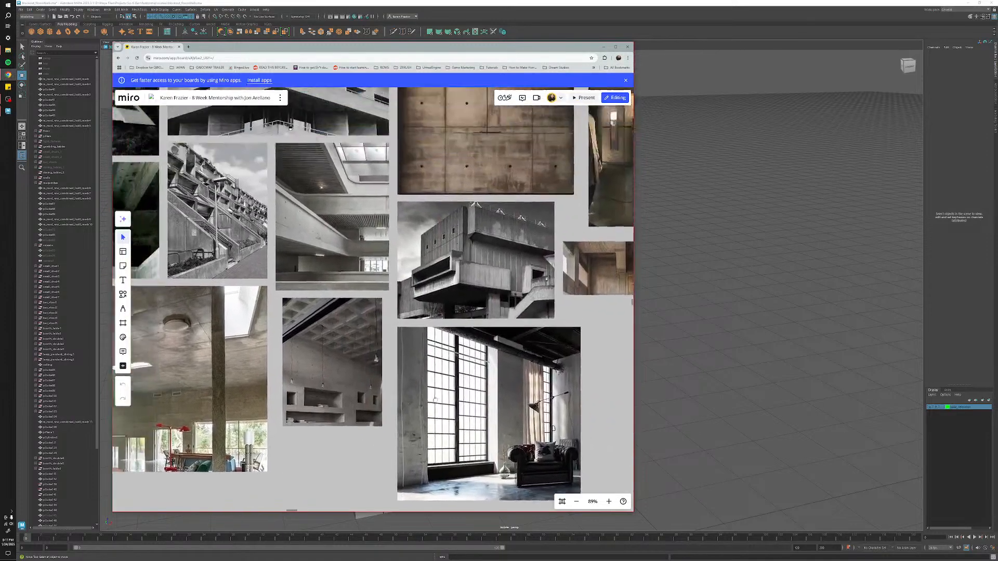
middle_click_drag(291, 128, 491, 234)
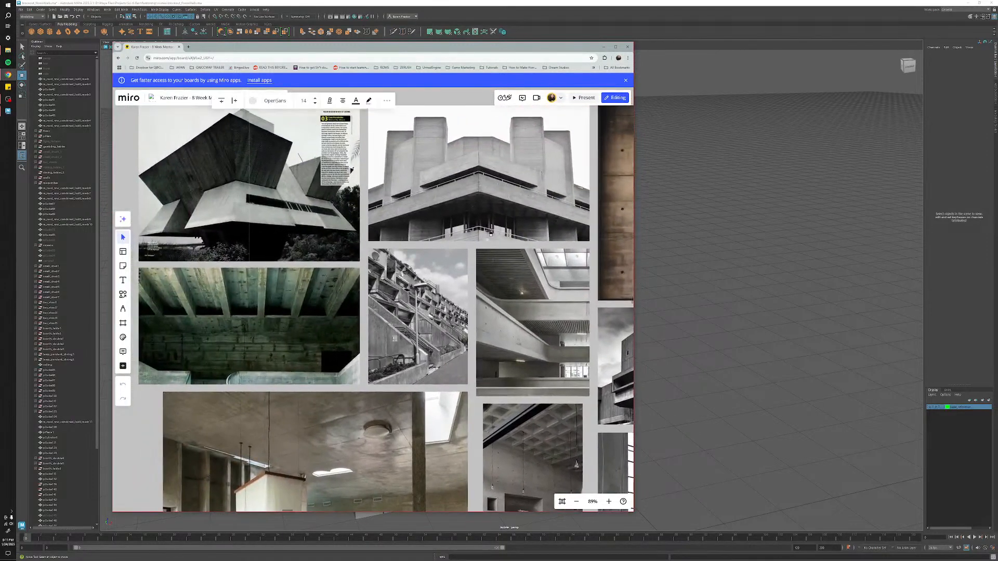
scroll(401, 356, "down", 1)
middle_click_drag(515, 307, 417, 352)
scroll(417, 351, "up", 5)
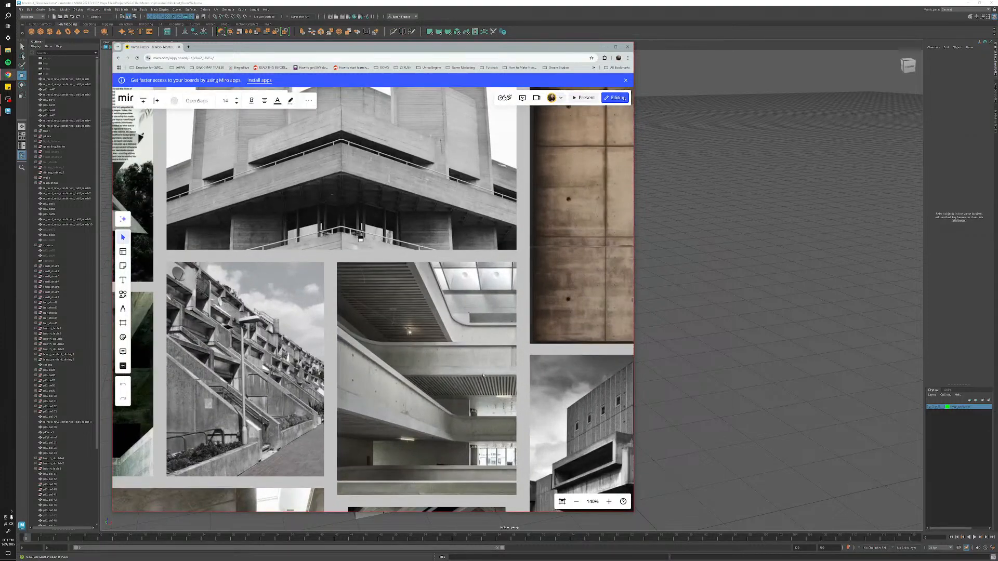
scroll(484, 399, "down", 2)
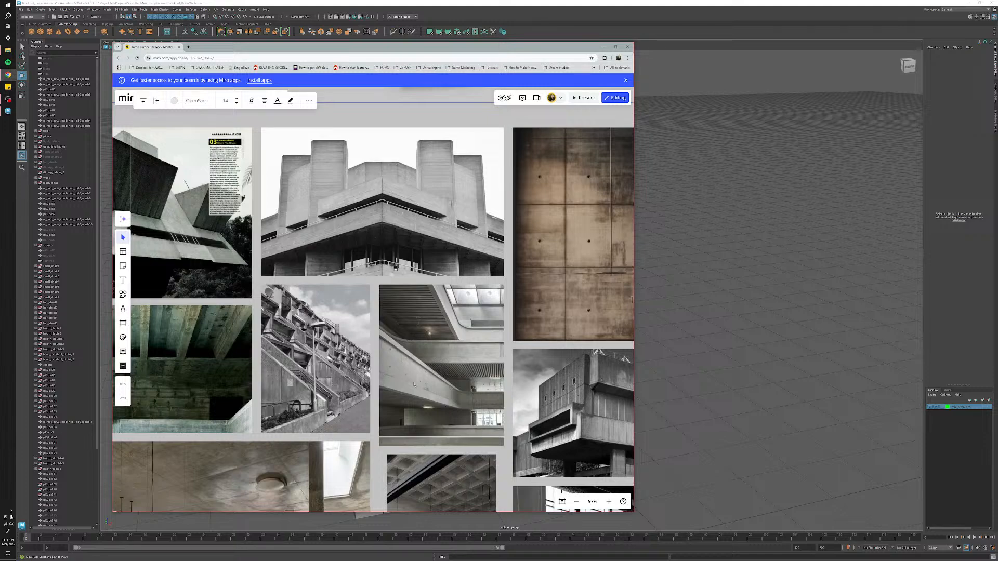
scroll(438, 409, "down", 1)
scroll(440, 392, "down", 3)
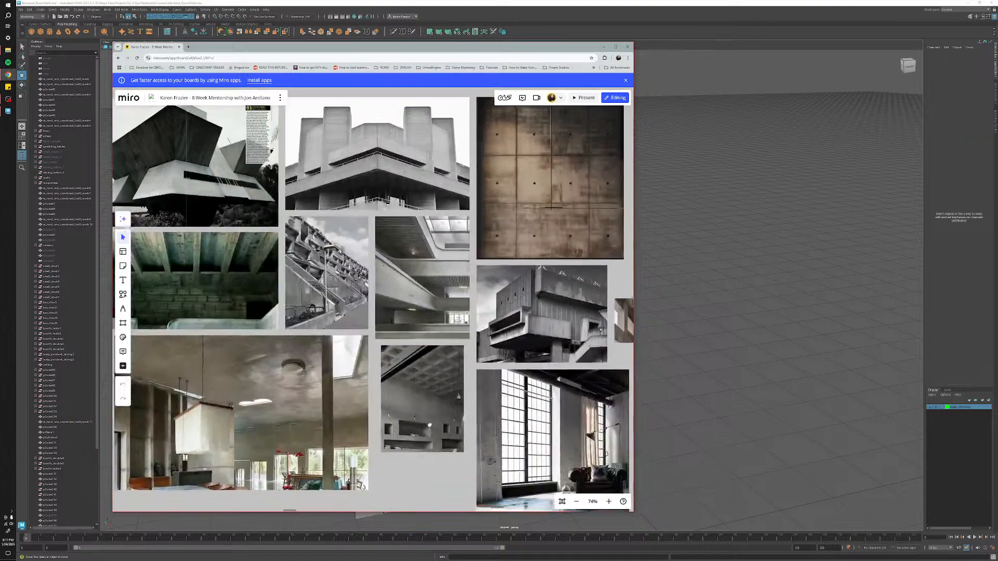
middle_click_drag(427, 367, 503, 381)
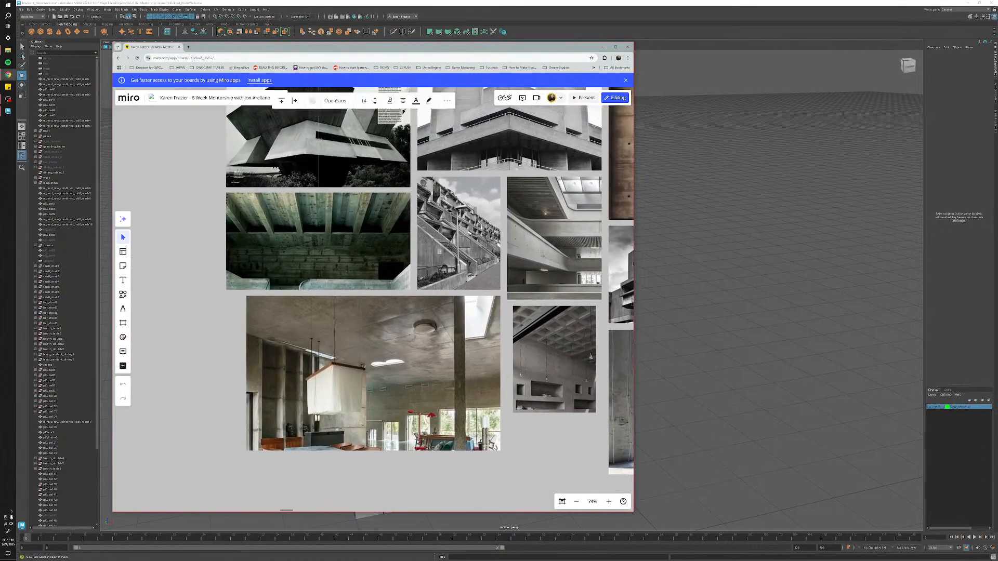
middle_click_drag(282, 413, 341, 393)
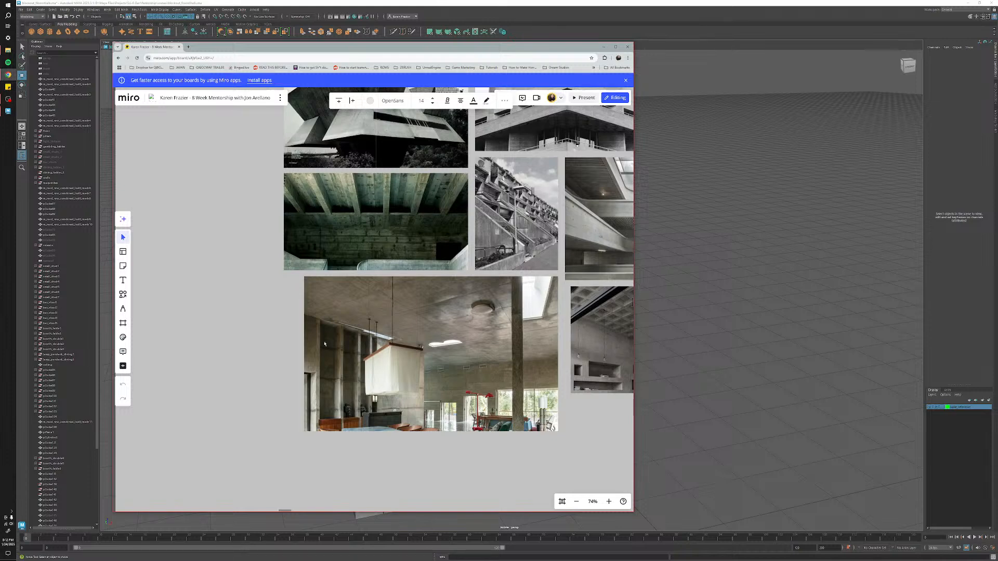
Examine the seams and tie holes of the brown concrete panel wall reference, and look over the neighbouring film stills.
middle_click_drag(431, 293, 398, 420)
middle_click_drag(507, 353, 429, 387)
middle_click_drag(527, 386, 412, 384)
middle_click_drag(595, 368, 450, 370)
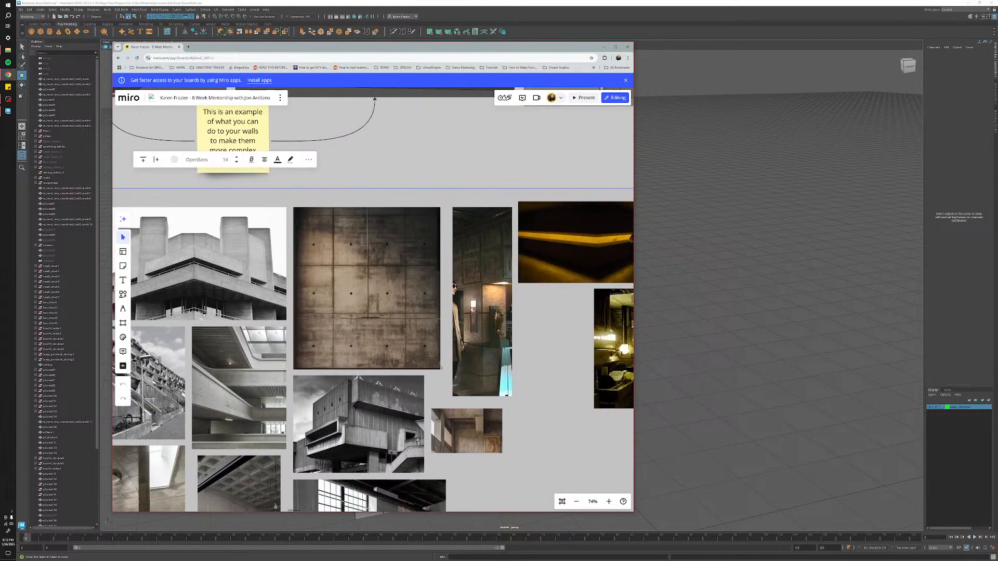
scroll(365, 339, "up", 8)
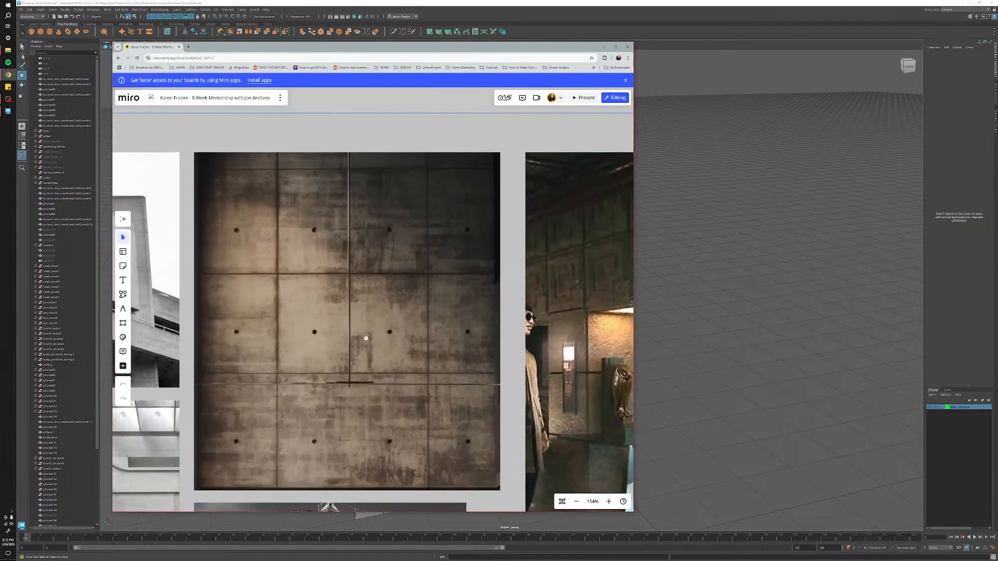
middle_click_drag(366, 339, 358, 330)
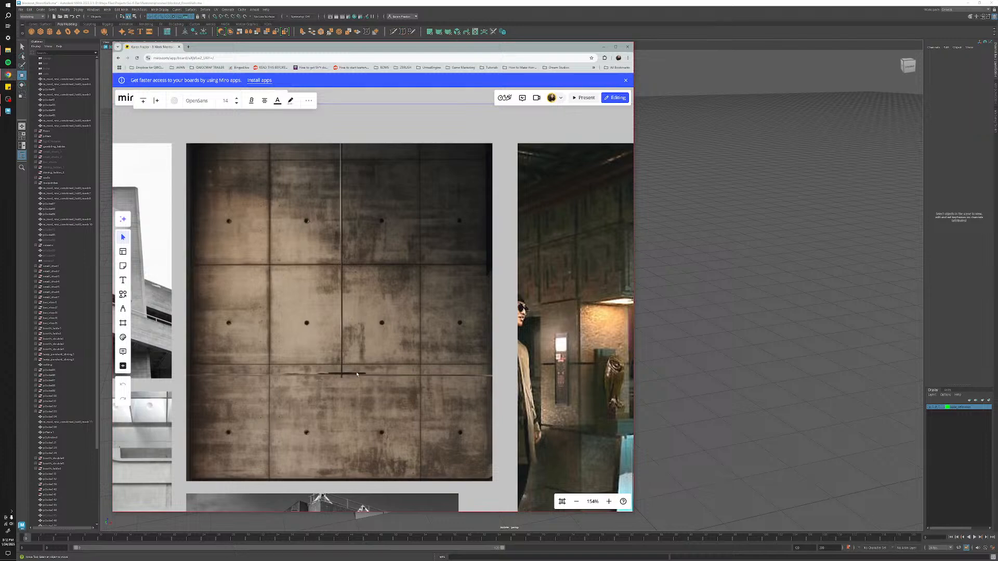
scroll(356, 374, "down", 5)
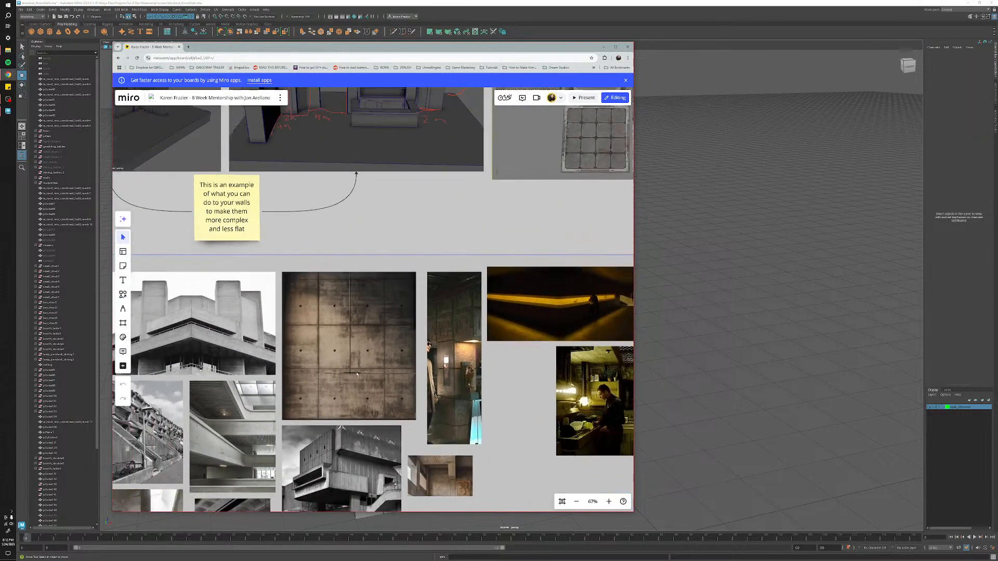
scroll(356, 374, "up", 3)
scroll(356, 374, "down", 7)
middle_click_drag(451, 407, 121, 392)
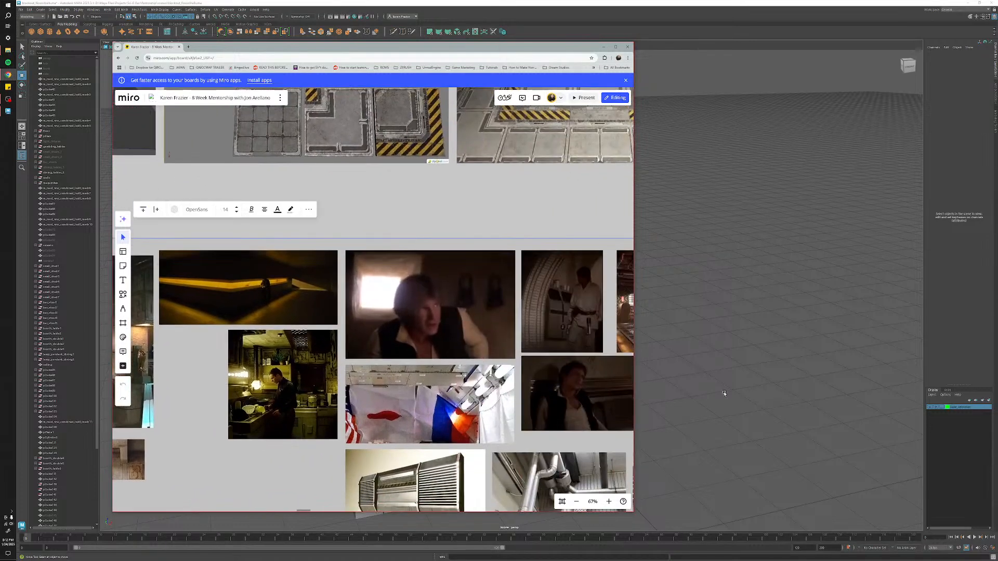
Switch back to the Maya blockout and inspect the slatted overhang on the wall above the booth with the raised-arm figure.
left_click(724, 394)
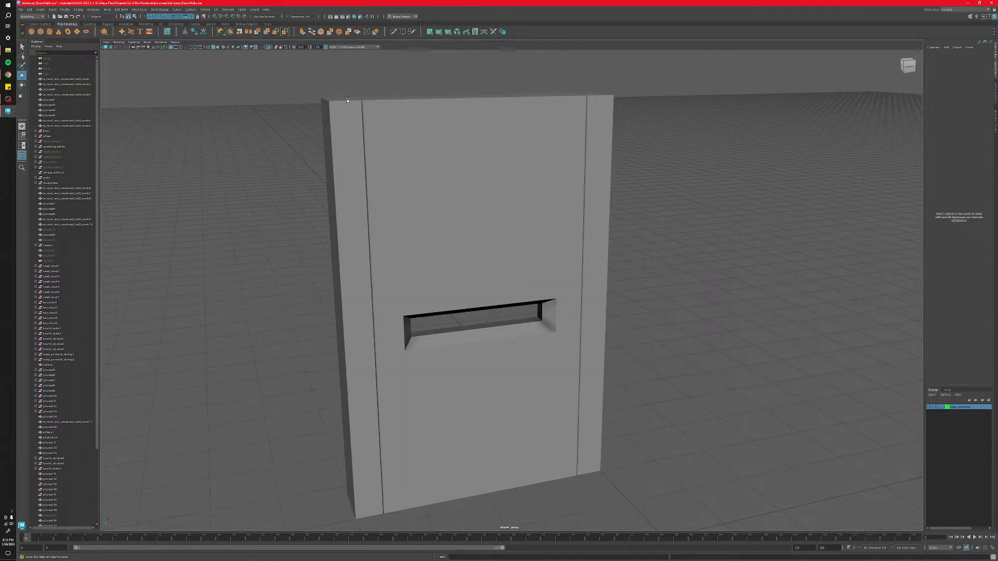
left_click_drag(347, 99, 710, 342, "alt")
middle_click_drag(710, 341, 470, 366, "alt")
left_click_drag(470, 367, 554, 322, "alt")
left_click(555, 306)
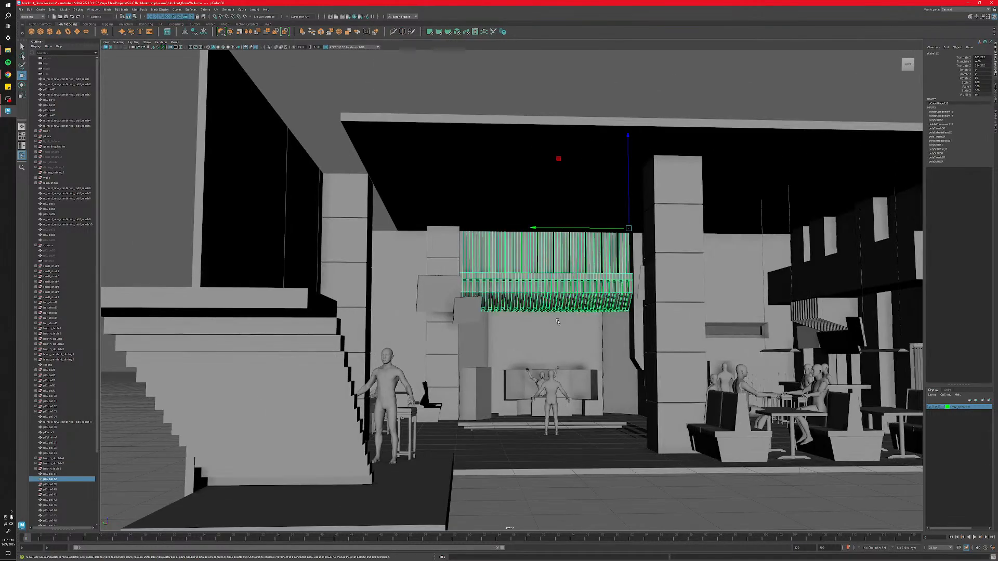
key("f")
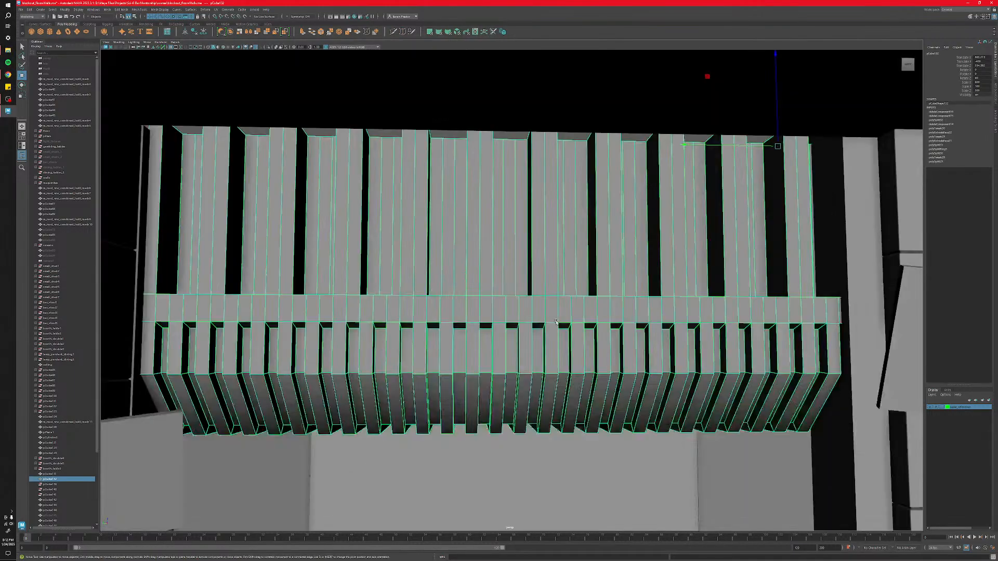
scroll(555, 322, "down", 5)
left_click(555, 372)
left_click_drag(555, 372, 633, 402, "alt")
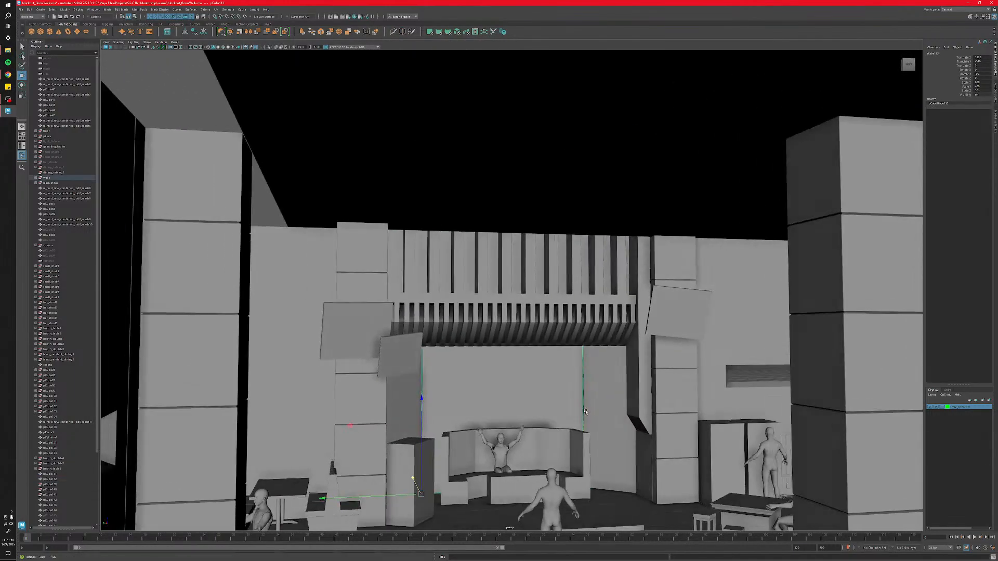
Inspect the room corner with the recessed wall slot, the slatted hood over the bar and the protruding wall block beside it.
middle_click_drag(633, 402, 390, 373, "alt")
left_click(618, 344)
left_click_drag(618, 344, 605, 409, "alt")
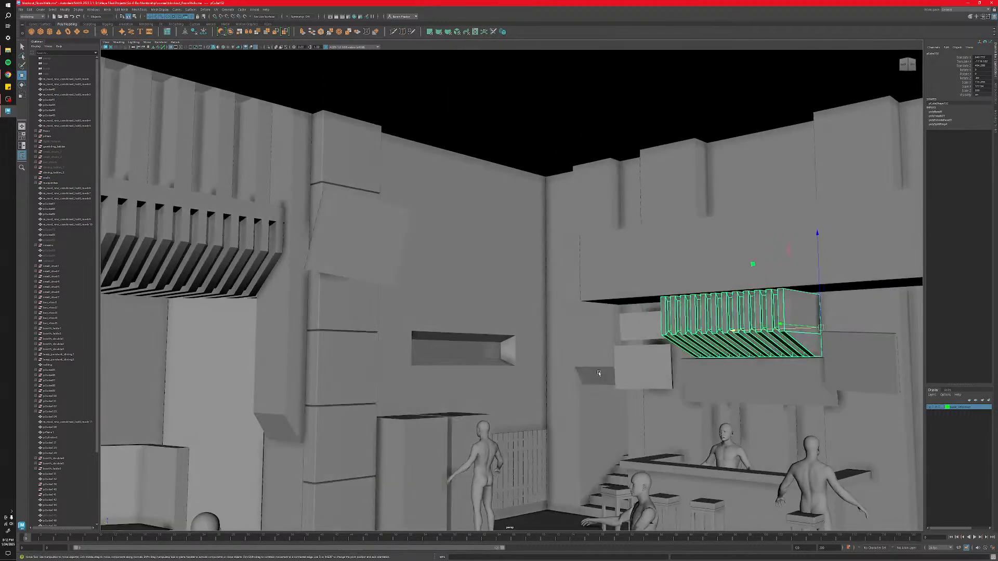
left_click(598, 375)
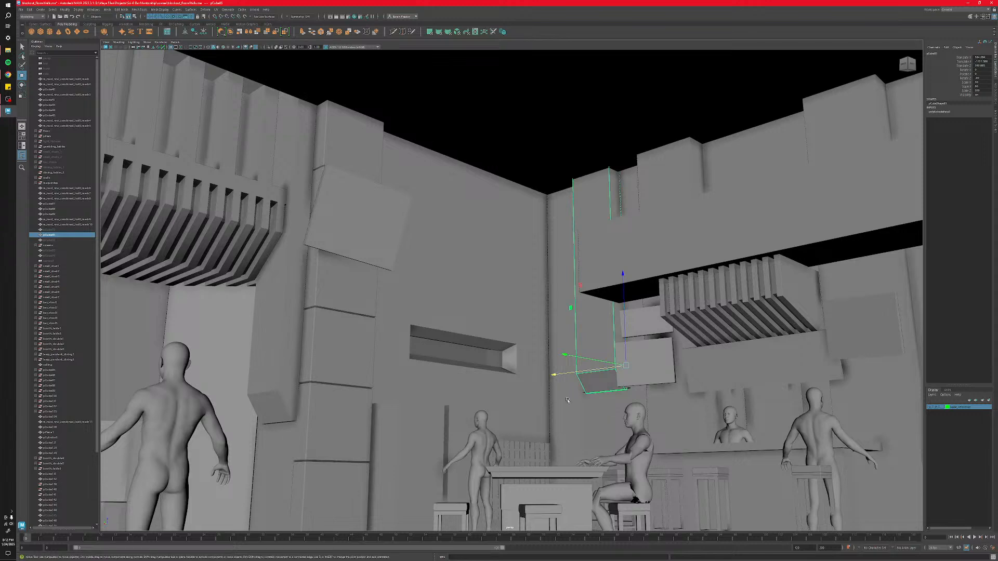
scroll(605, 409, "up", 3)
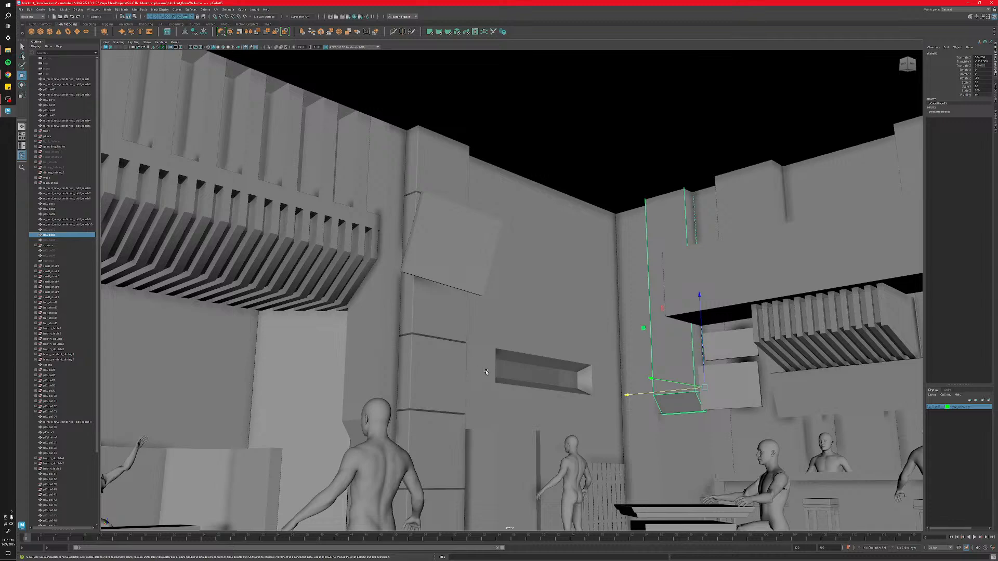
scroll(483, 370, "down", 3)
scroll(489, 378, "up", 3)
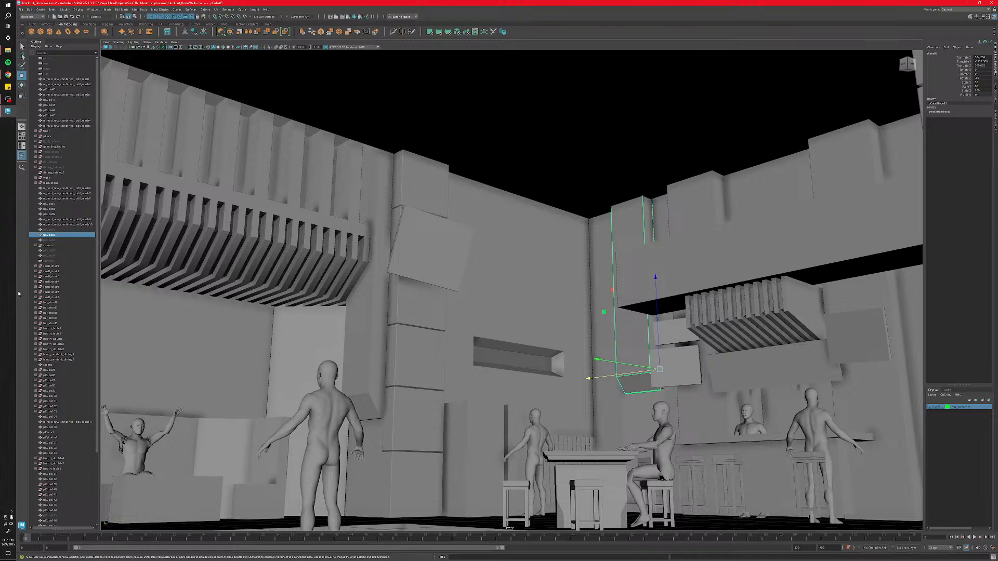
Switch to the Miro board and examine the ceiling beam and wall layering in the small brown concrete interior reference.
left_click(8, 75)
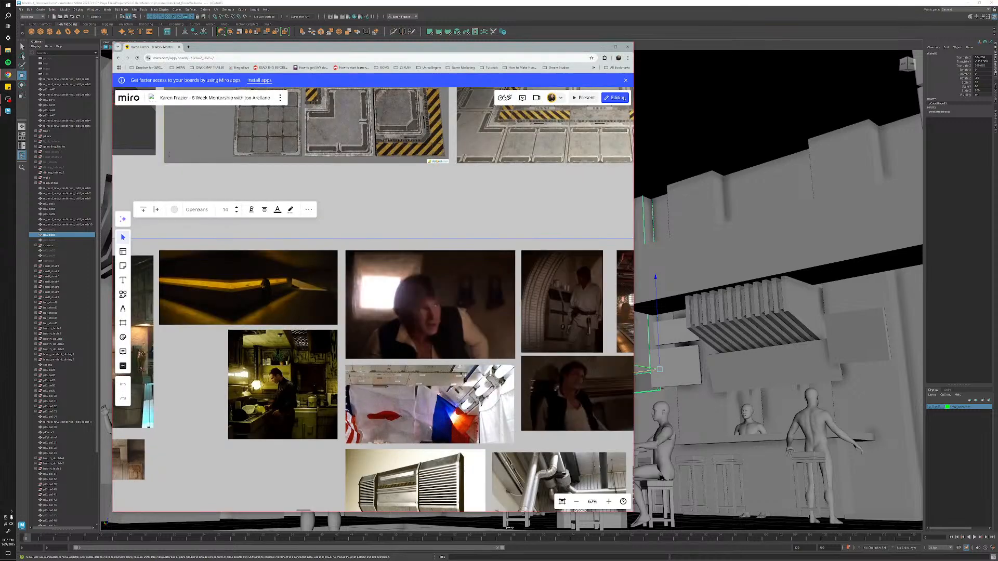
scroll(329, 365, "up", 10)
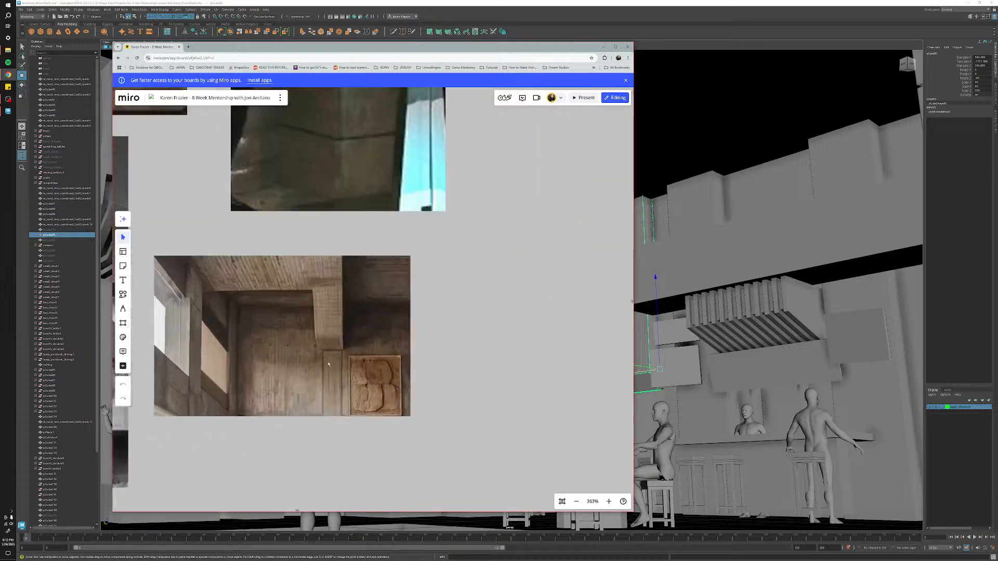
scroll(329, 364, "up", 2)
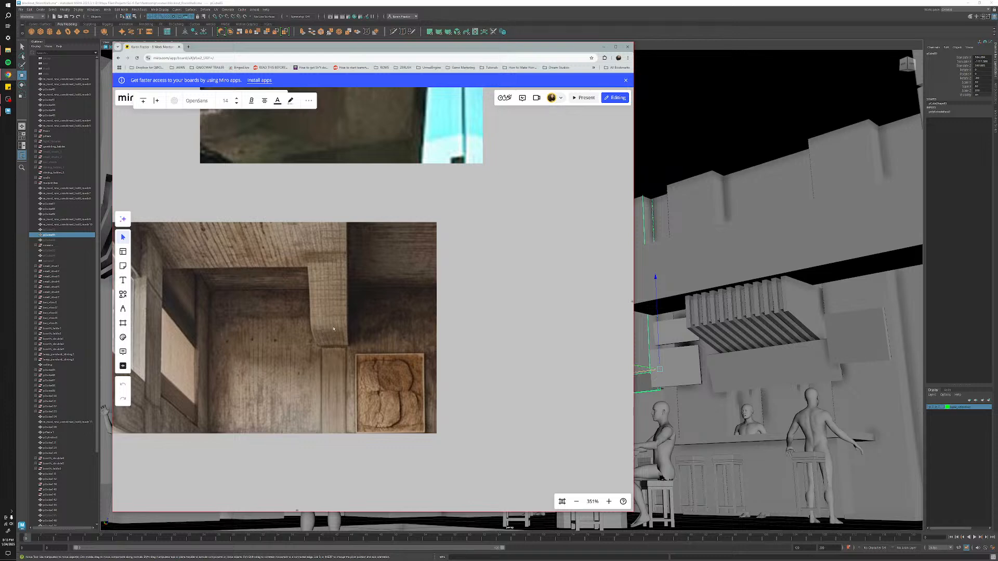
scroll(328, 338, "down", 5)
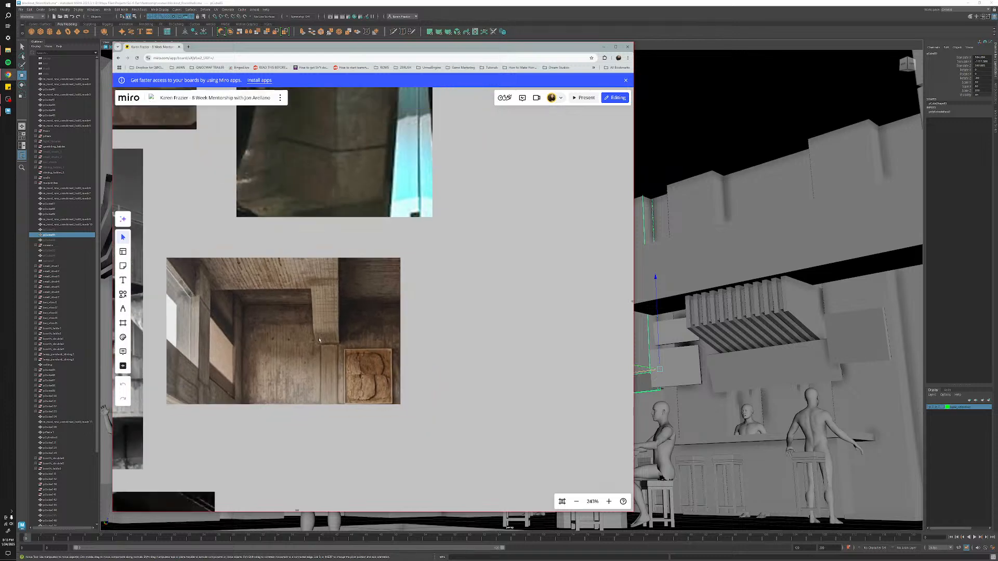
Examine the overhanging volumes and ribbed wall panels in the black-and-white cantilevered concrete building reference.
middle_click_drag(312, 364, 424, 317)
scroll(424, 317, "down", 3)
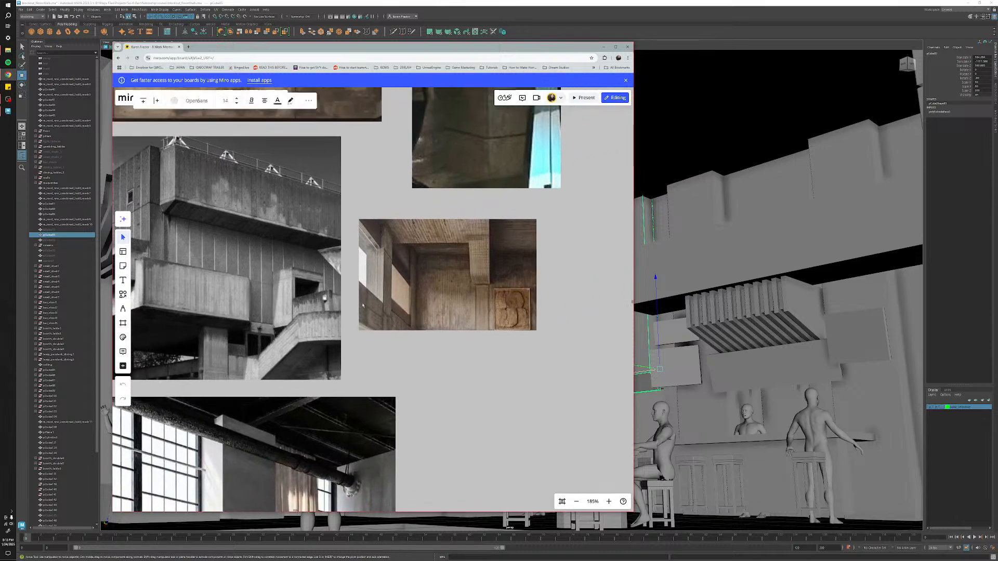
scroll(216, 241, "up", 7)
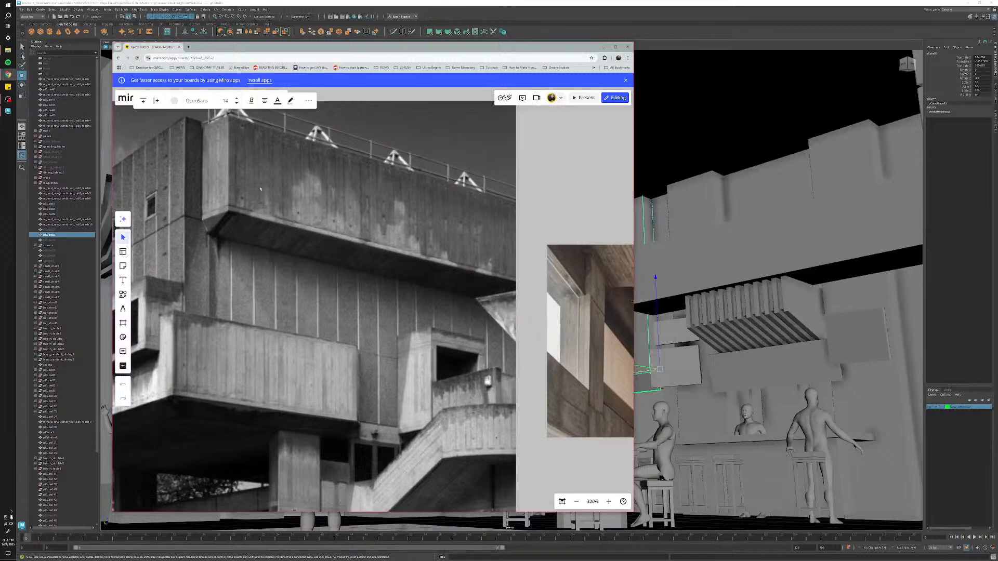
Examine the layered volumes in the concrete building reference and switch back to Maya to inspect the blockout from its open front.
scroll(296, 291, "down", 8)
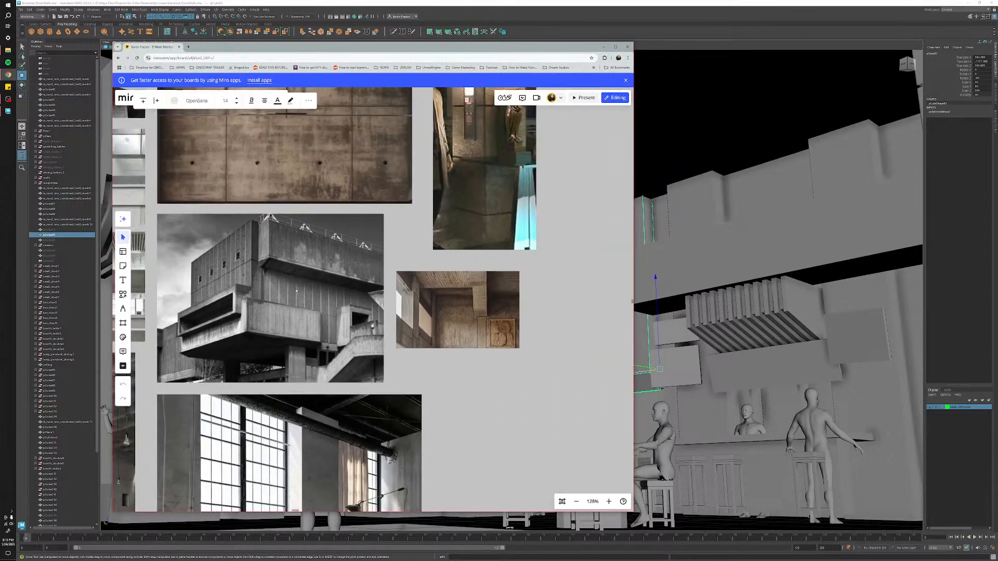
scroll(253, 274, "up", 9)
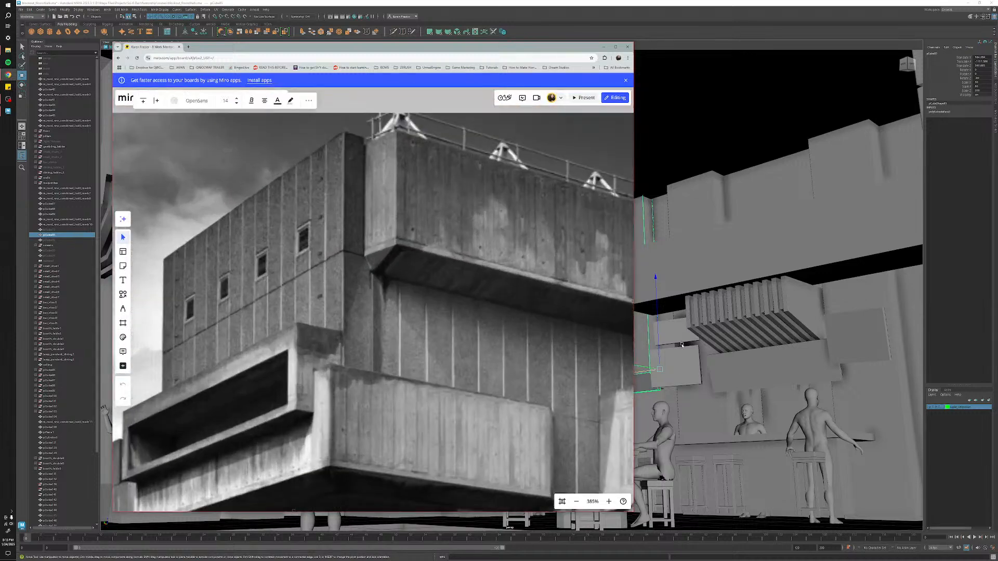
left_click(696, 152)
right_click_drag(564, 375, 535, 387, "alt")
left_click_drag(535, 387, 448, 406, "alt")
middle_click_drag(448, 406, 593, 370, "alt")
right_click_drag(593, 371, 494, 381, "alt")
left_click_drag(494, 381, 457, 372, "alt")
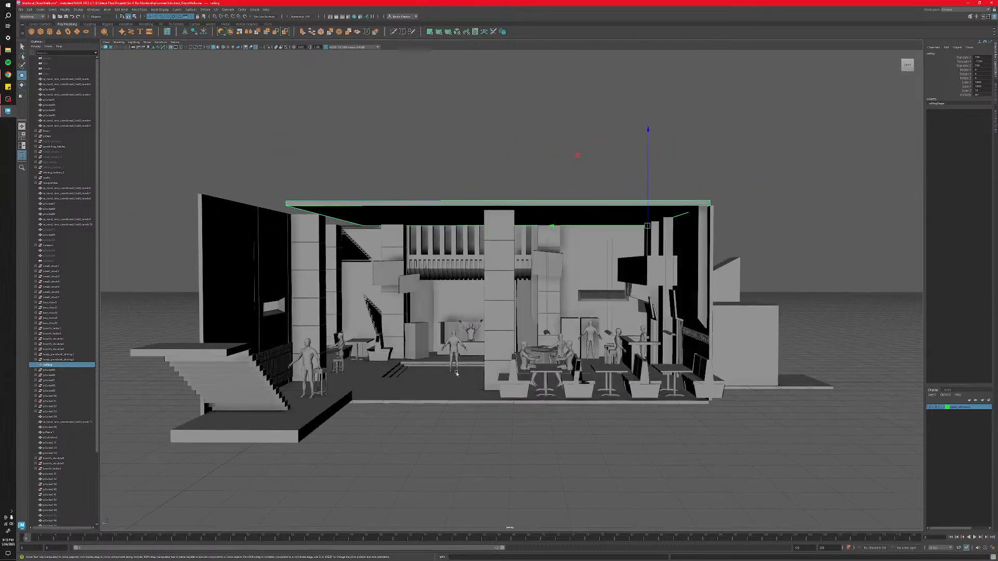
scroll(351, 326, "up", 5)
scroll(351, 325, "up", 1)
middle_click_drag(351, 325, 411, 309, "alt")
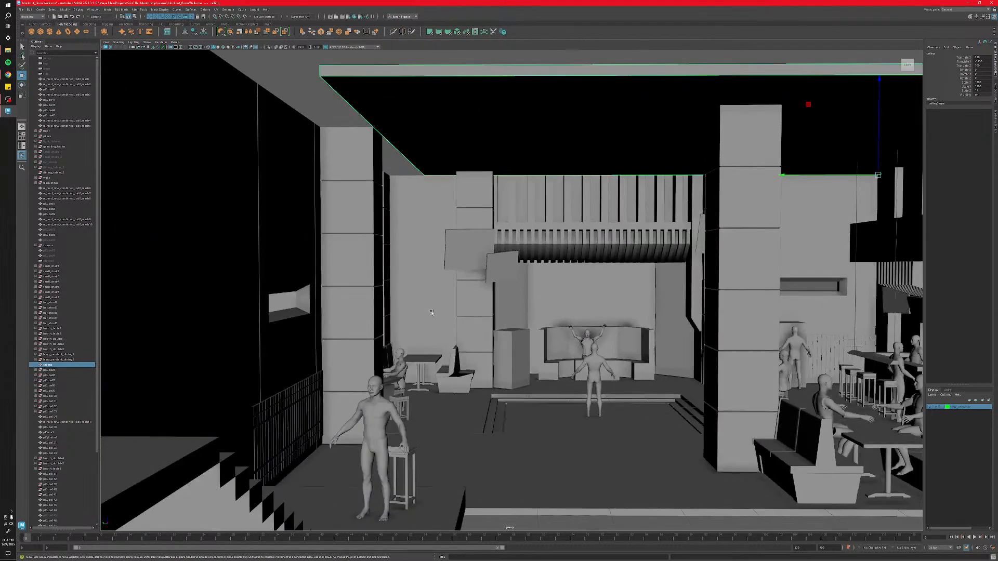
Inspect the bar-side wall, the window booths and the rear wall around the curved booth with the raised-arm figure.
middle_click_drag(486, 348, 458, 344, "alt")
left_click_drag(459, 344, 386, 338, "alt")
scroll(385, 337, "up", 3)
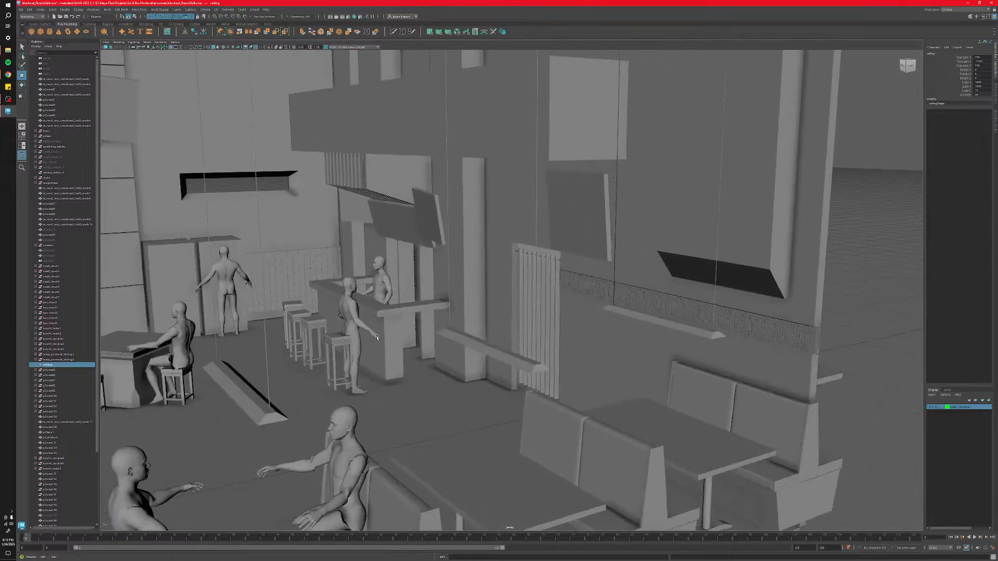
middle_click_drag(369, 339, 427, 332, "alt")
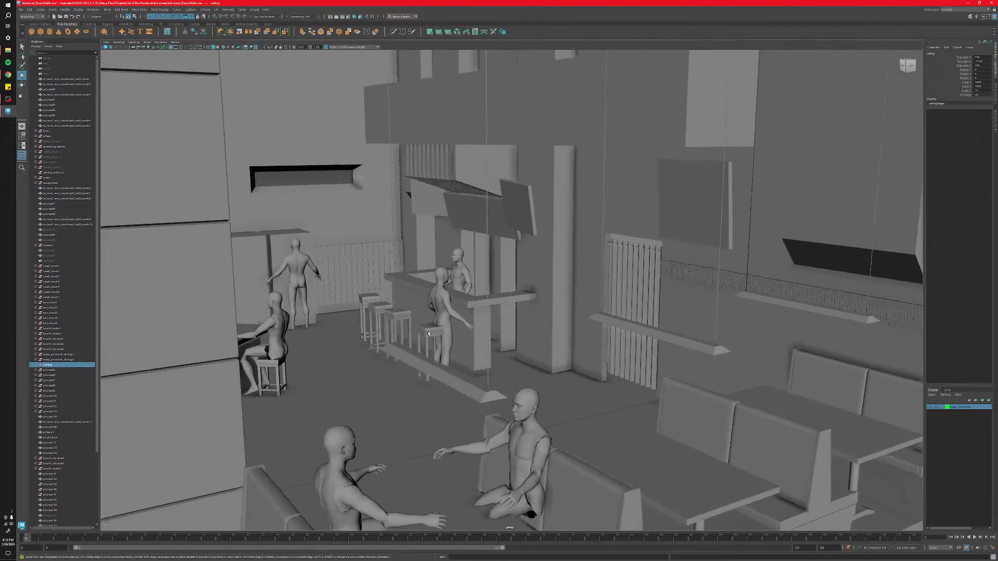
scroll(428, 332, "down", 5)
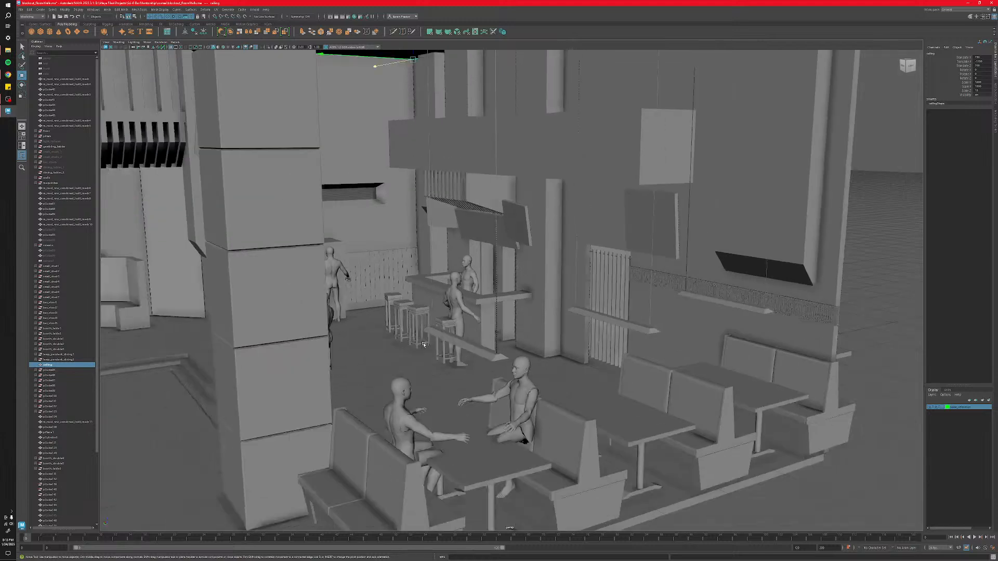
left_click_drag(423, 344, 408, 307, "alt")
middle_click_drag(408, 308, 504, 349, "alt")
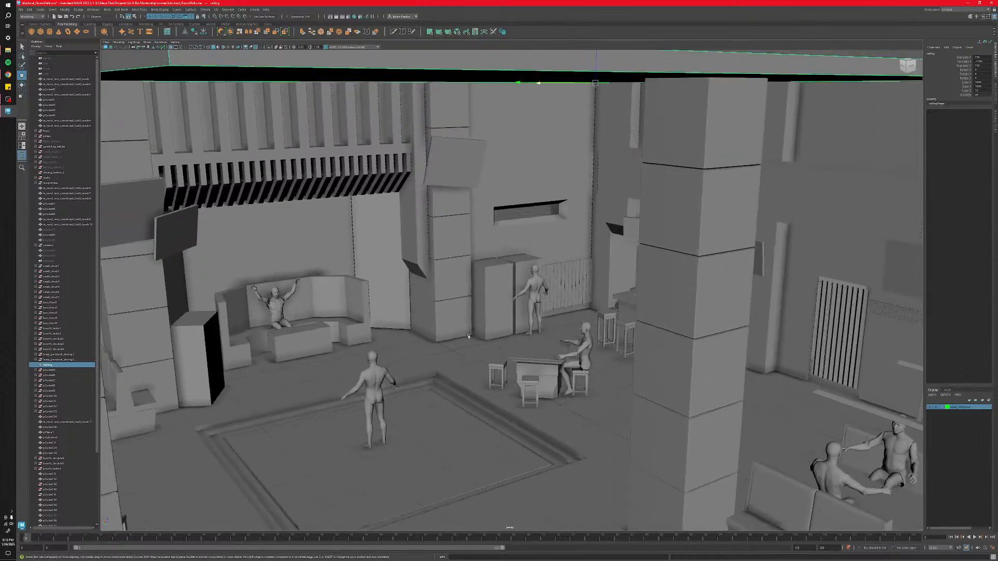
scroll(390, 285, "up", 4)
middle_click_drag(390, 285, 532, 323, "alt")
scroll(533, 323, "down", 3)
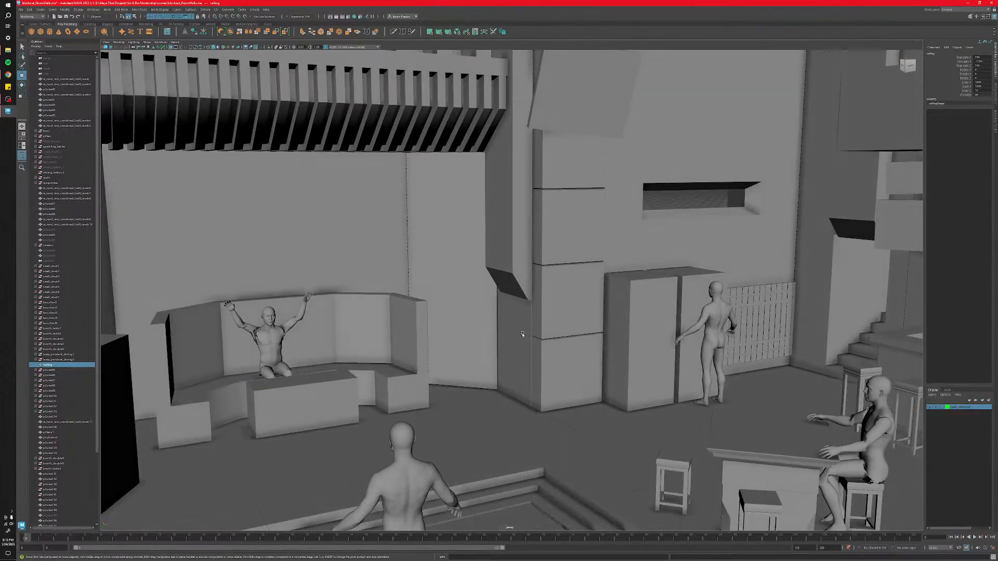
Move the slatted wall panel beside the two tall cabinets towards the wall and snap it to the wall surface.
left_click(757, 314)
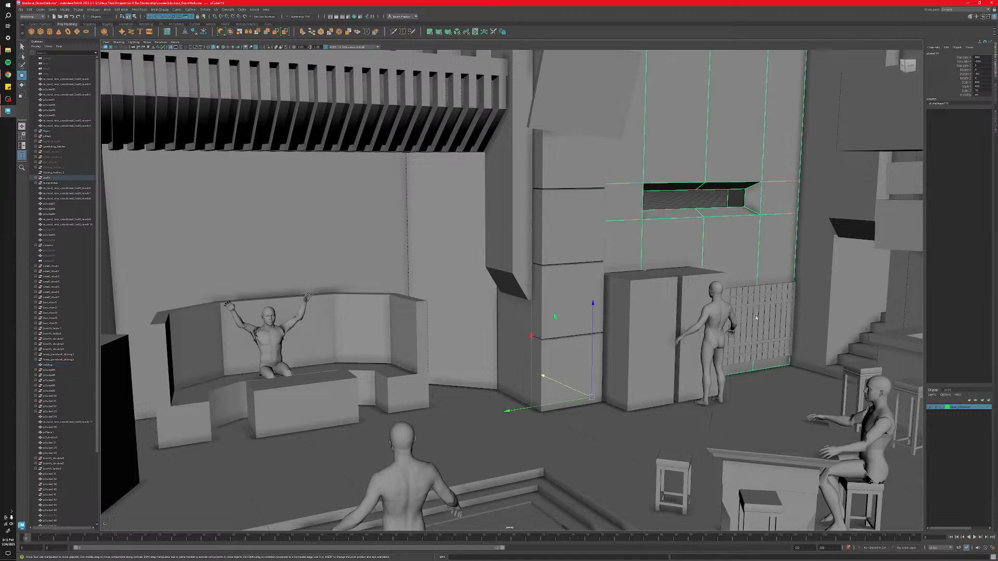
left_click(762, 306)
key("f")
left_click_drag(587, 270, 655, 331, "alt")
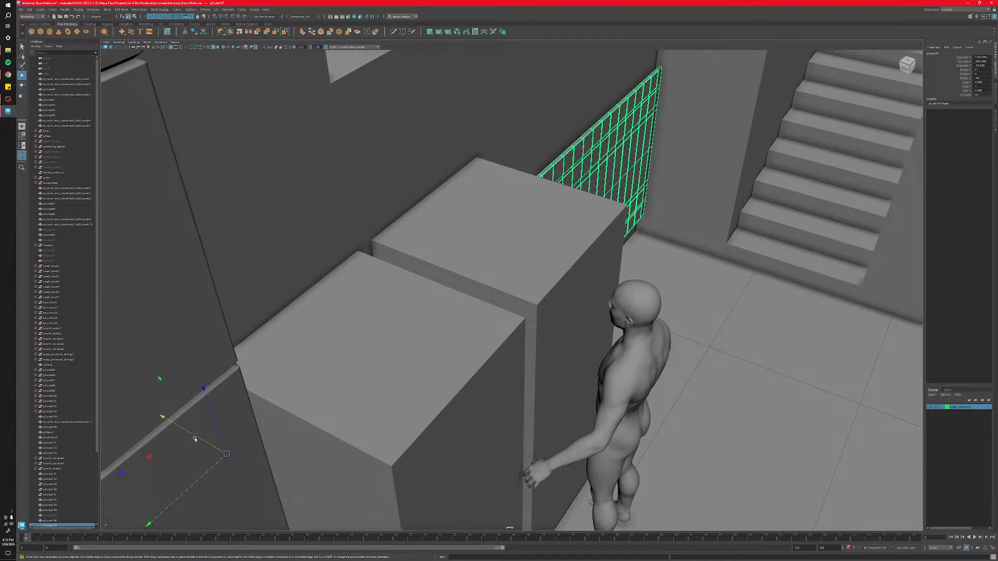
left_click_drag(198, 439, 193, 435)
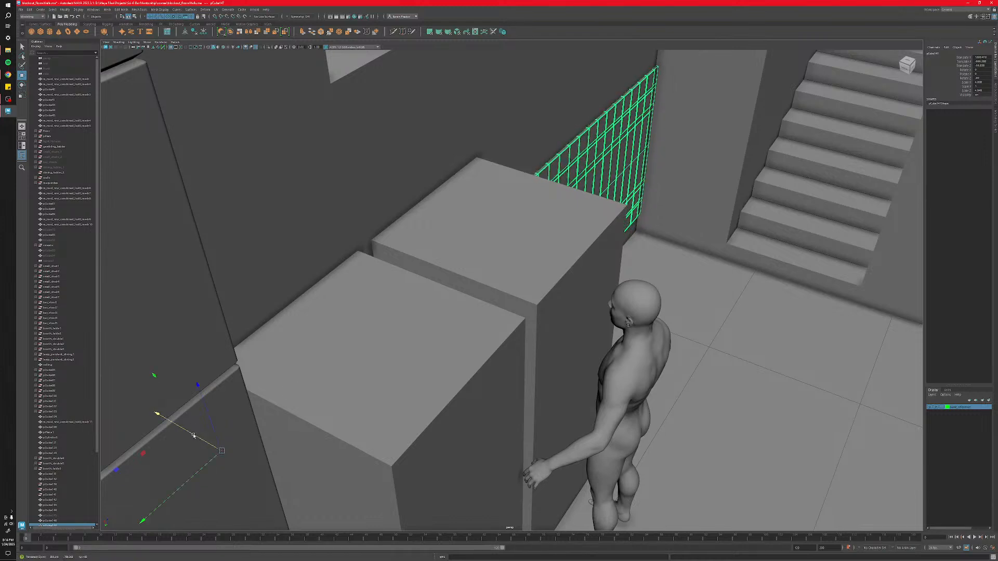
key("v")
left_click_drag(193, 436, 198, 434)
scroll(354, 392, "down", 1)
scroll(354, 392, "down", 2)
left_click_drag(354, 392, 362, 391, "alt")
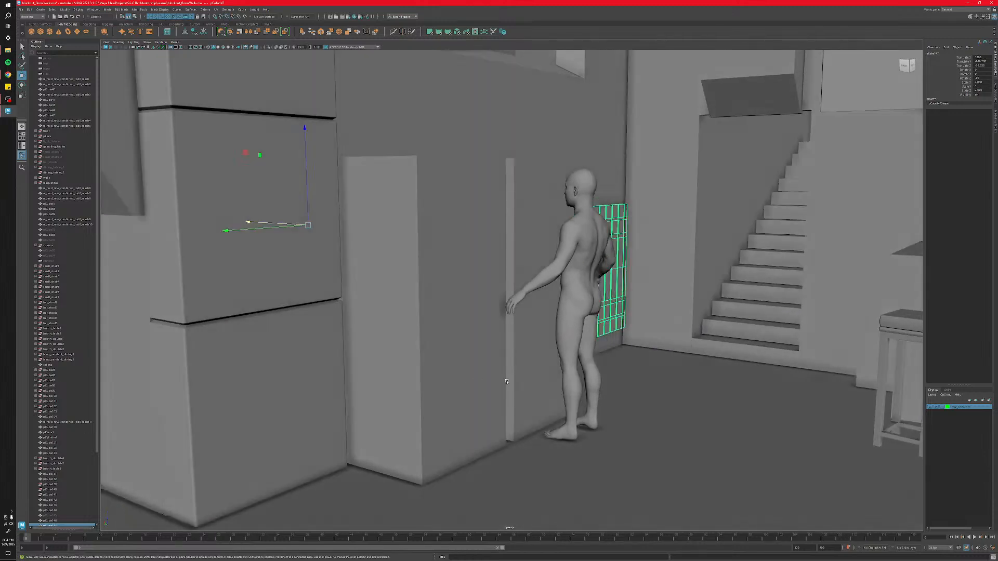
Inspect the room's overall layout from the cabinets and pillars across the sunken floor to the window booths.
scroll(504, 387, "down", 5)
scroll(503, 386, "down", 3)
left_click_drag(488, 385, 426, 375, "alt")
scroll(425, 373, "down", 5)
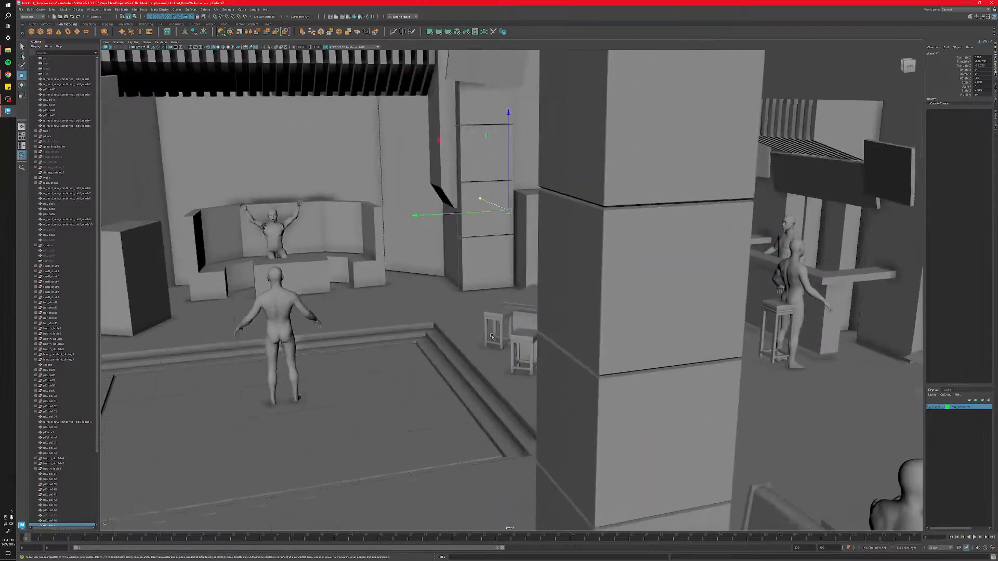
middle_click_drag(424, 373, 485, 332, "alt")
scroll(484, 332, "down", 5)
left_click_drag(484, 331, 411, 315, "alt")
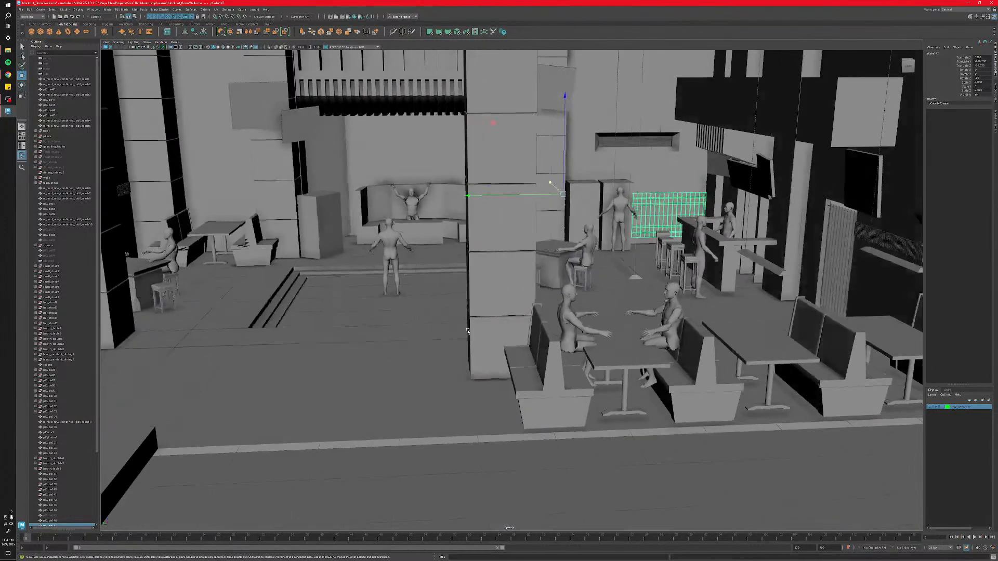
middle_click_drag(411, 315, 555, 352, "alt")
left_click_drag(554, 352, 493, 333, "alt")
middle_click_drag(493, 333, 572, 368, "alt")
scroll(541, 343, "up", 5)
left_click_drag(507, 315, 452, 352, "alt")
Check the booth table in the back corner and the open floor between entrance platform and window booths, leaving nothing selected.
left_click(451, 353)
middle_click_drag(491, 409, 465, 370, "alt")
scroll(475, 348, "down", 5)
scroll(438, 339, "down", 4)
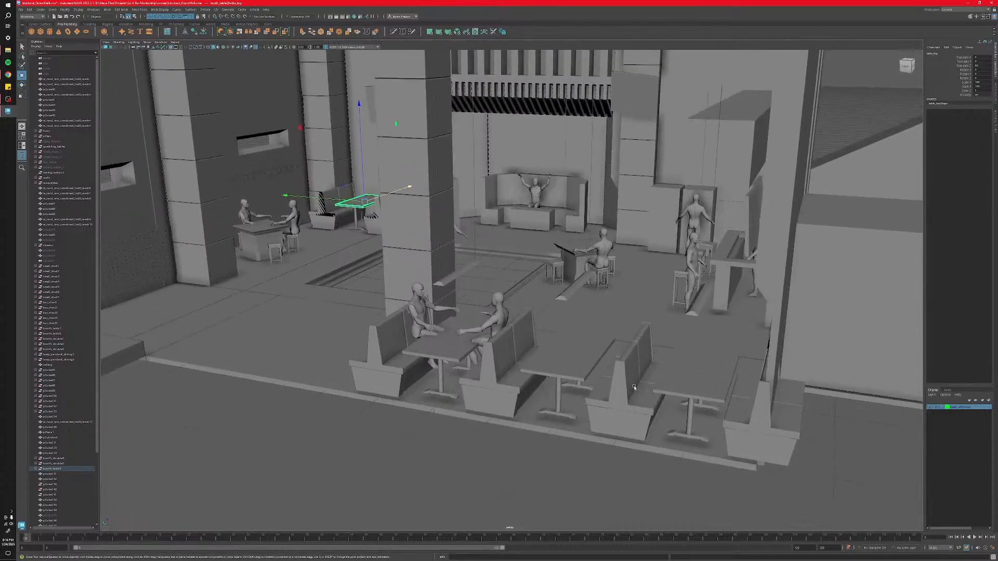
left_click_drag(392, 291, 460, 256, "alt")
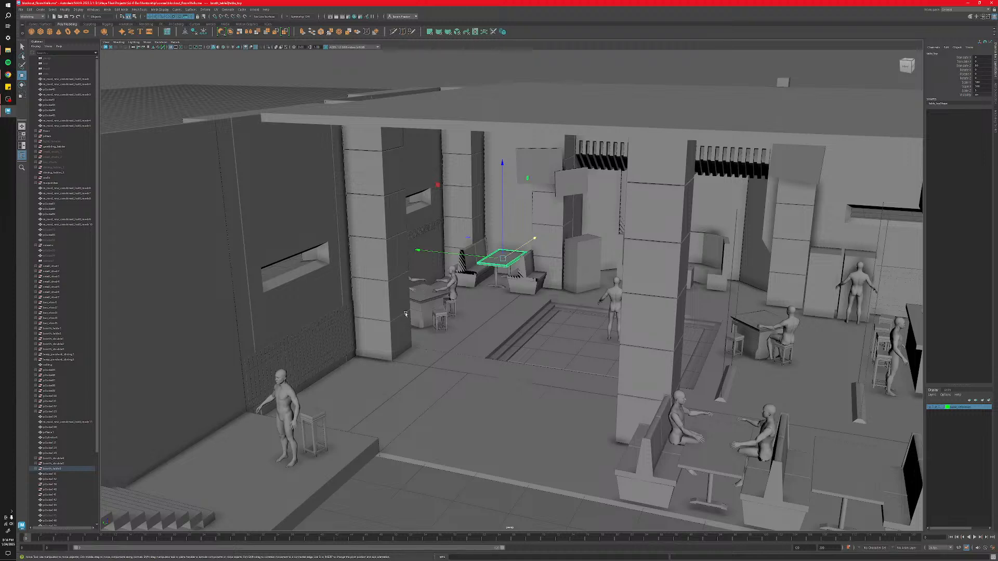
left_click(433, 375)
left_click(490, 399)
left_click(453, 477)
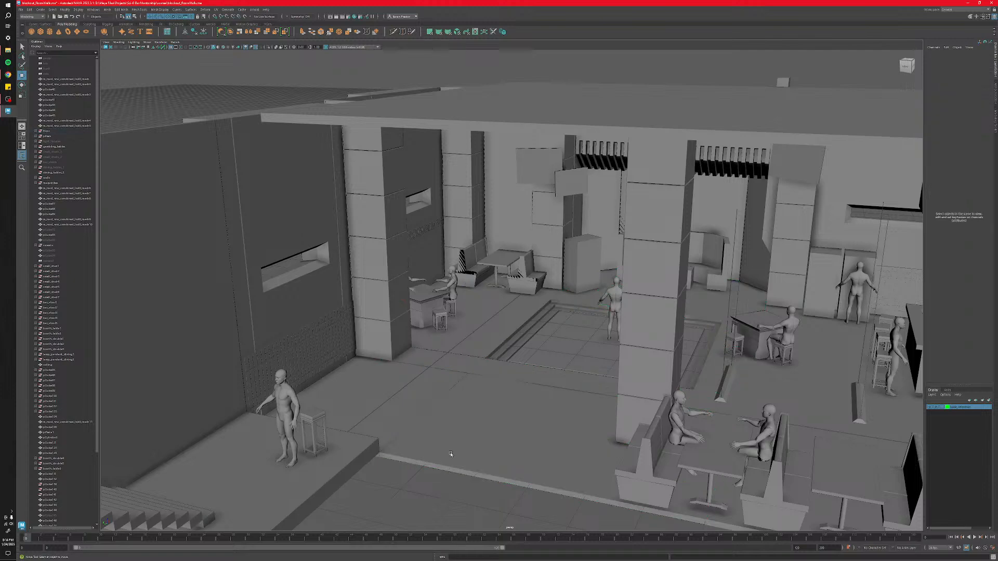
middle_click_drag(491, 411, 452, 397, "alt")
left_click_drag(452, 396, 459, 401, "alt")
middle_click_drag(503, 412, 551, 413, "alt")
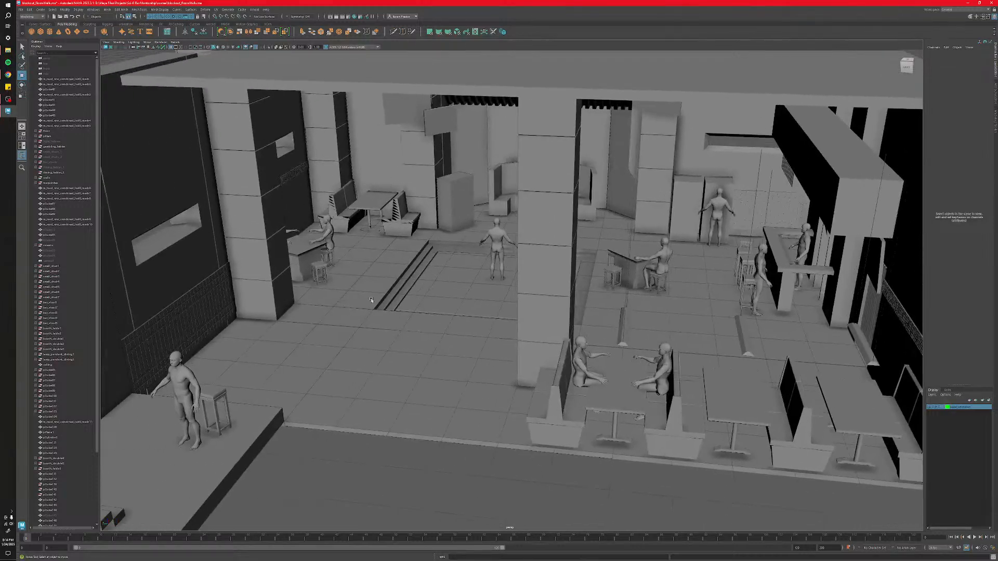
Examine from above how the sunken floor, the large pillars and the seating areas are spaced.
right_click_drag(368, 419, 454, 392, "alt")
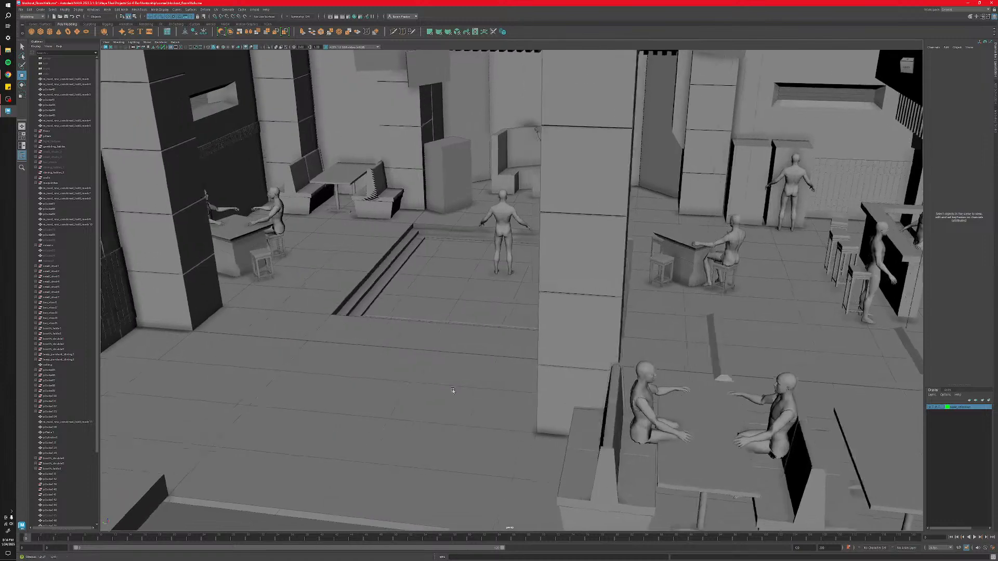
middle_click_drag(455, 392, 441, 412, "alt")
left_click_drag(428, 402, 436, 406, "alt")
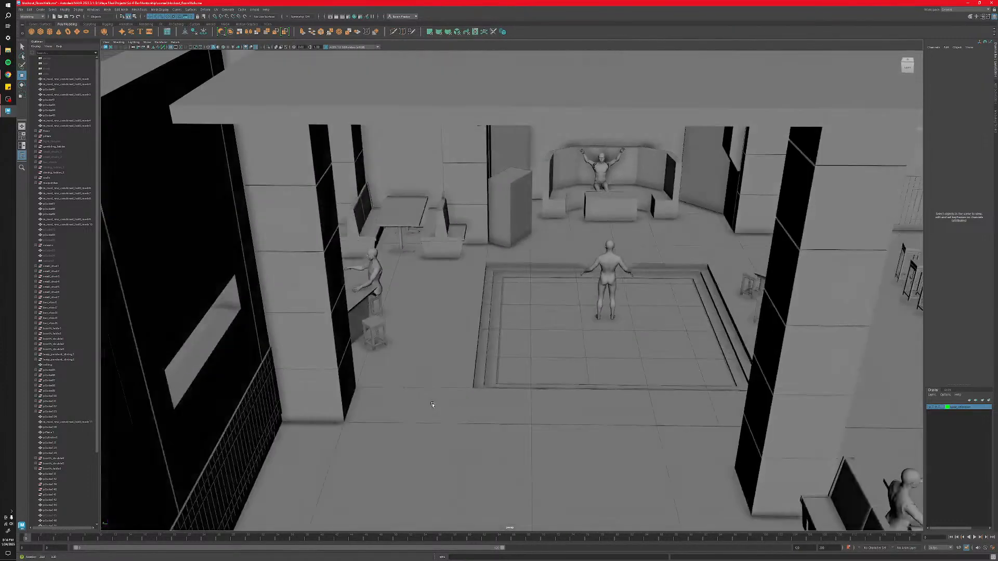
middle_click_drag(449, 408, 402, 400, "alt")
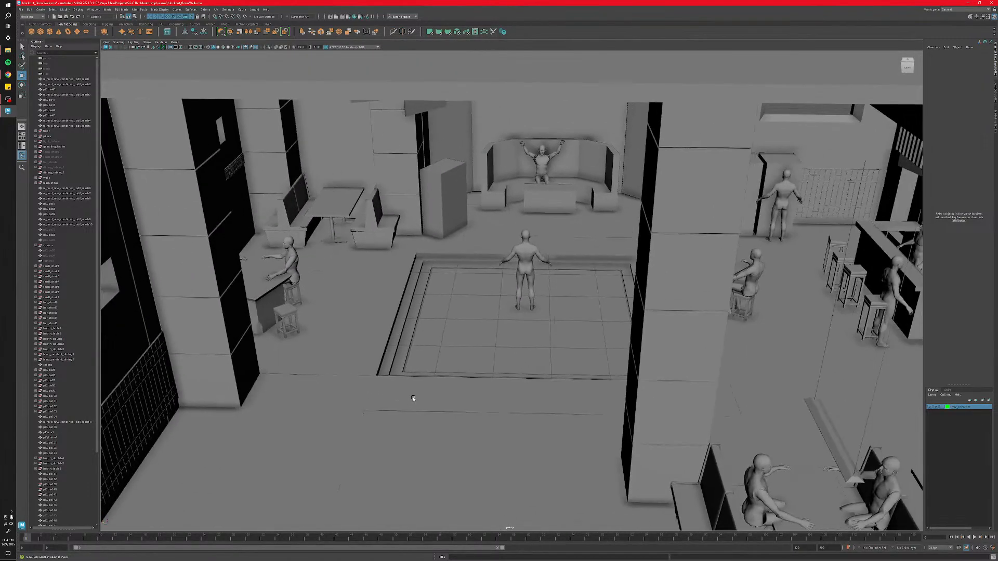
middle_click_drag(448, 387, 429, 359, "alt")
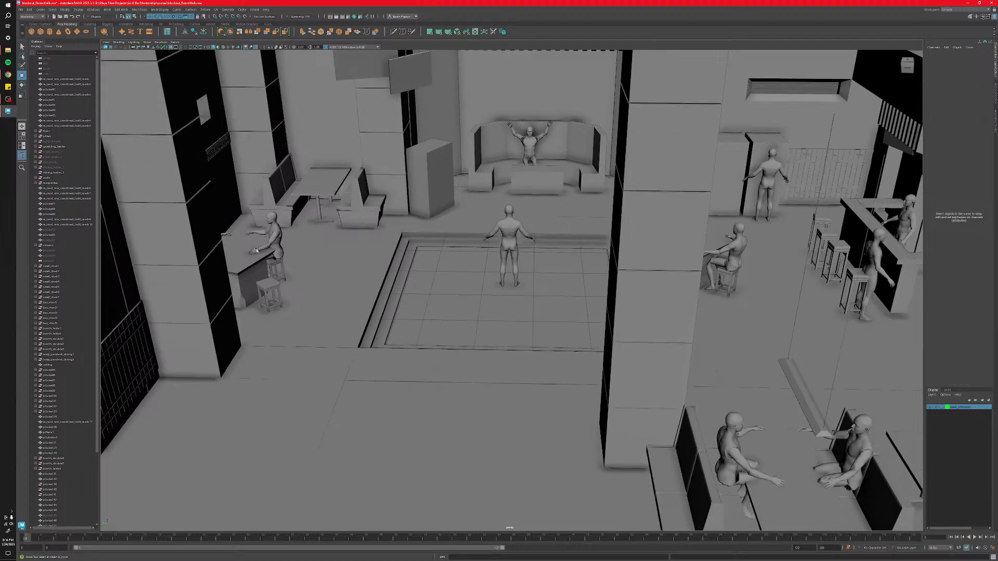
left_click_drag(230, 266, 538, 319, "alt")
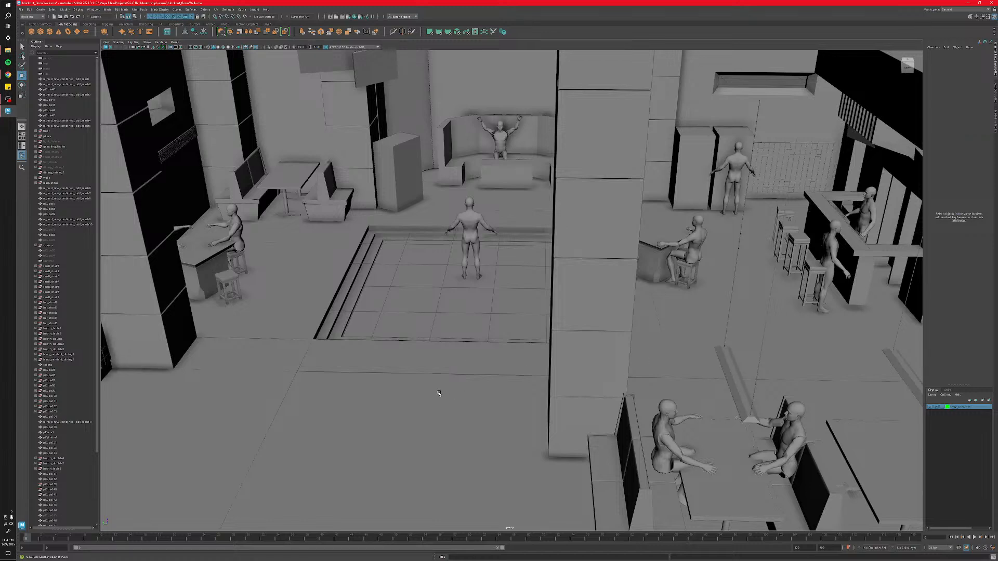
scroll(438, 393, "up", 1)
scroll(436, 394, "down", 4)
middle_click_drag(435, 393, 471, 390, "alt")
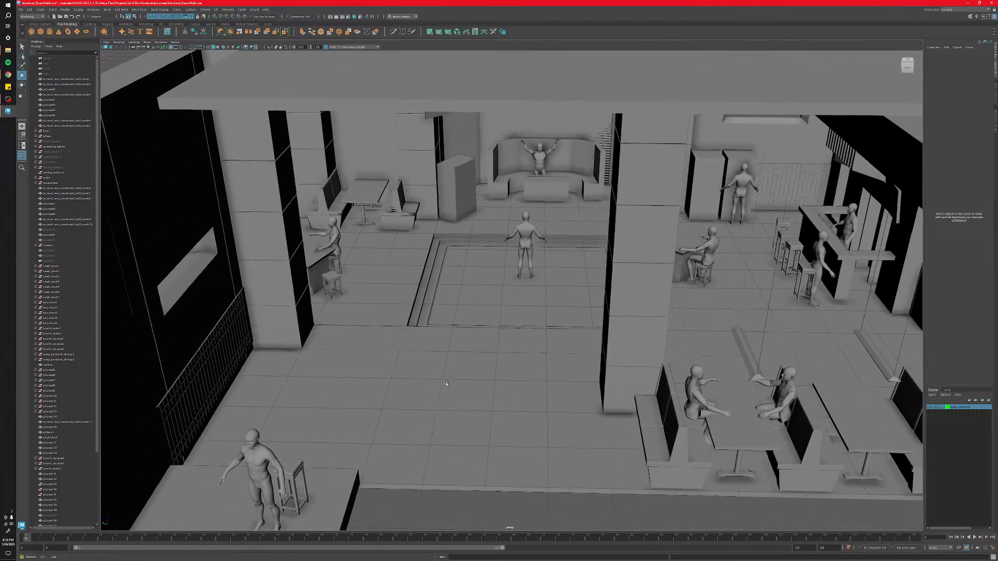
left_click_drag(470, 390, 600, 333, "alt")
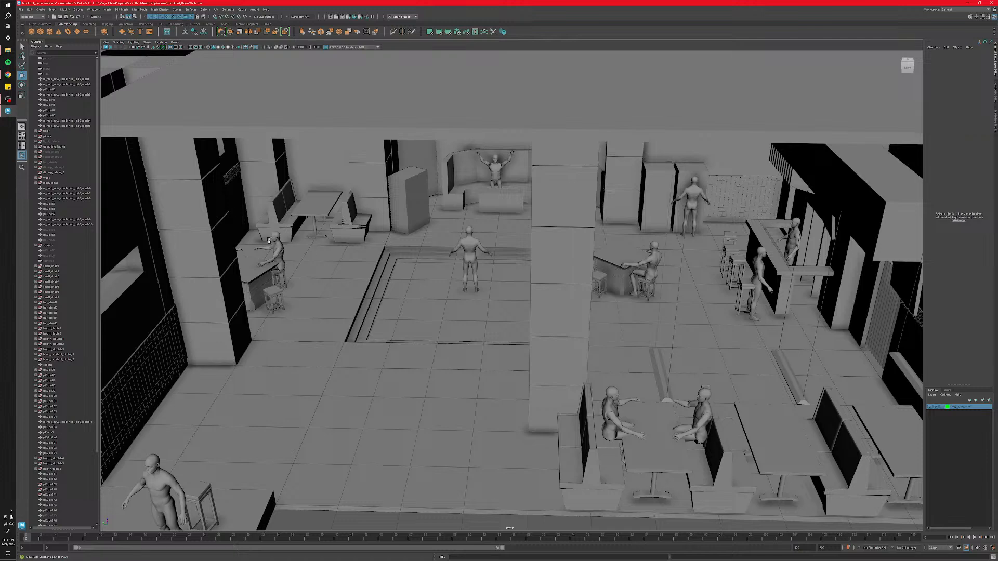
Inspect the back corner seating and the stepped edge of the sunken floor, selecting its geometry briefly and deselecting it.
middle_click_drag(290, 259, 425, 304, "alt")
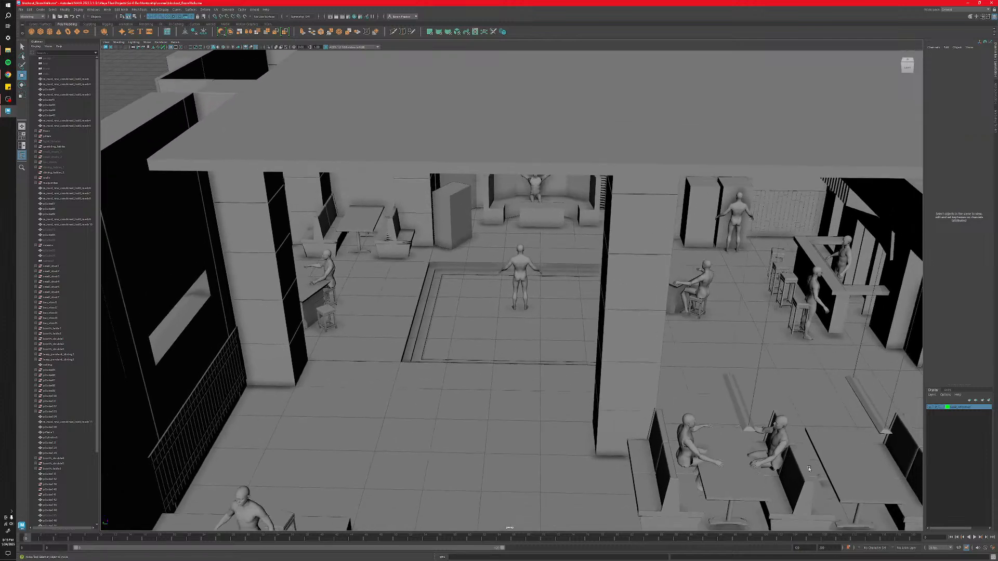
scroll(331, 273, "up", 6)
middle_click_drag(322, 299, 441, 352, "alt")
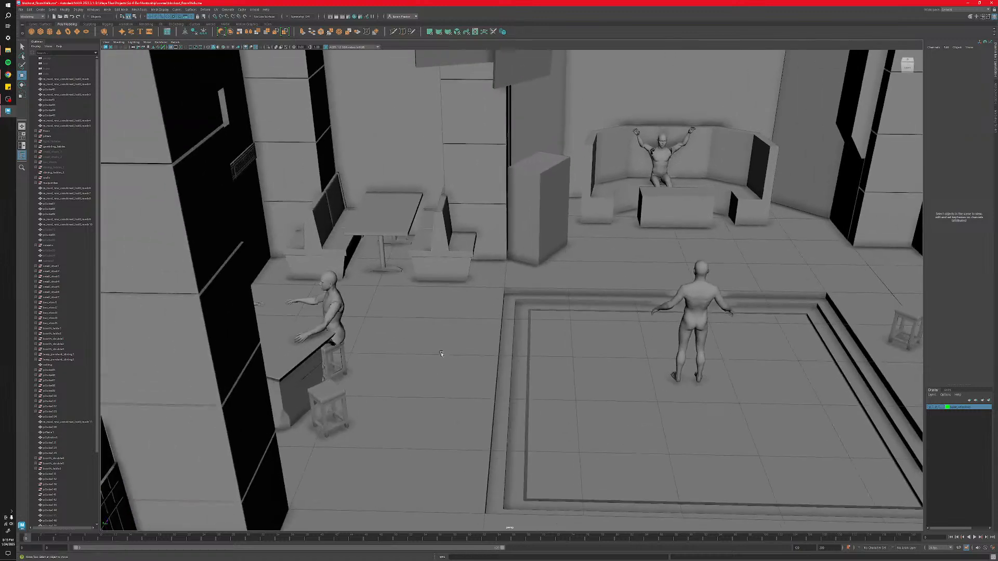
left_click_drag(445, 366, 436, 354, "alt")
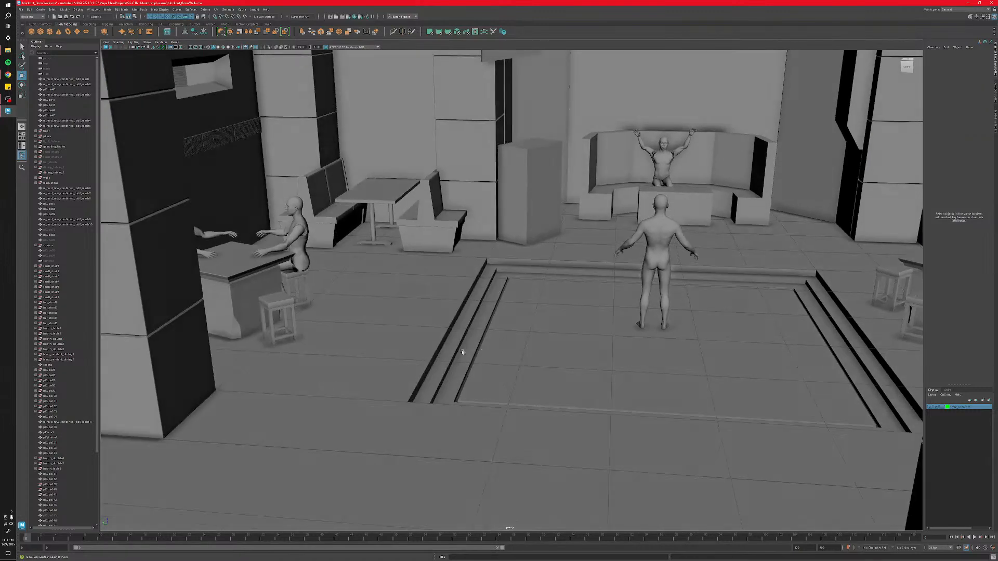
scroll(504, 348, "down", 4)
middle_click_drag(508, 348, 462, 346, "alt")
left_click(462, 346)
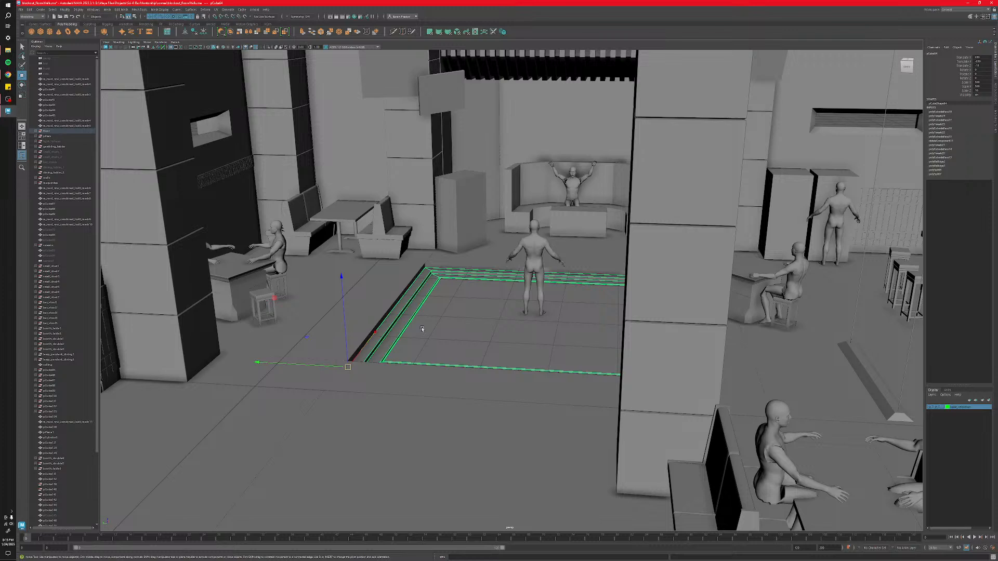
left_click(414, 438)
scroll(414, 431, "down", 4)
left_click(402, 494)
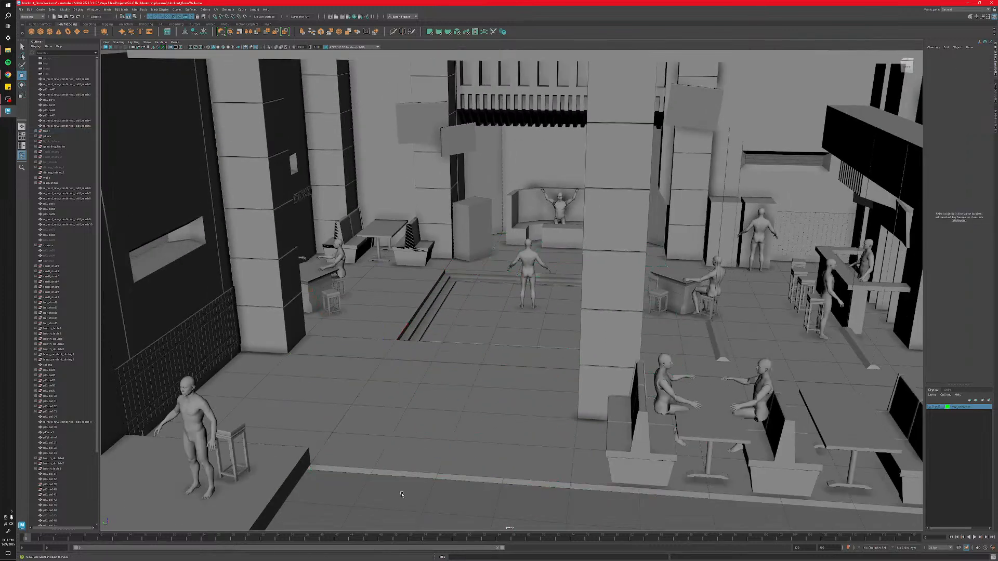
Inspect the interior over the outer side wall, from the entrance figure to the bar and window booths.
middle_click_drag(424, 431, 441, 446, "alt")
middle_click_drag(471, 419, 535, 351, "alt")
scroll(517, 360, "down", 5)
left_click_drag(535, 352, 490, 385, "alt")
scroll(445, 366, "up", 5)
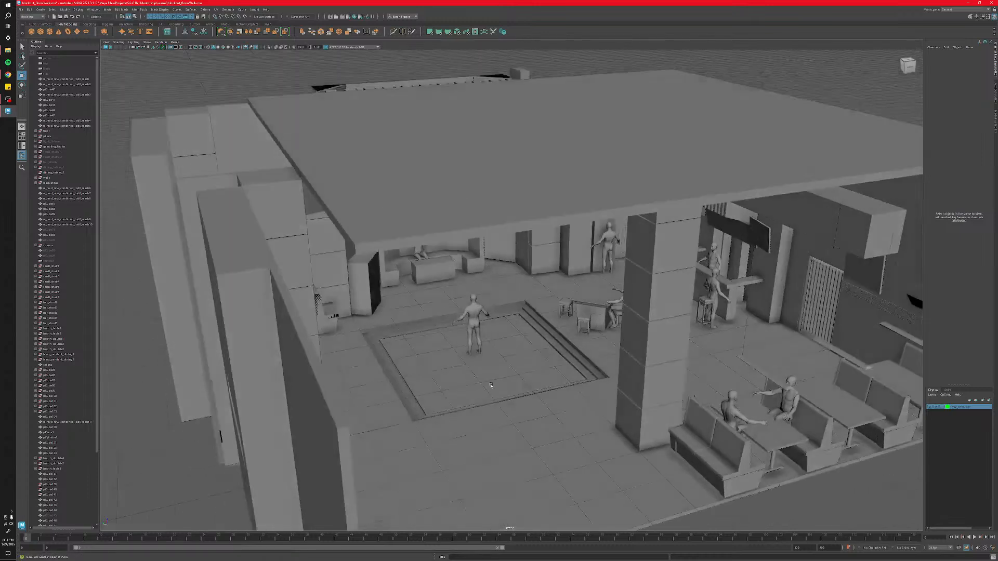
middle_click_drag(629, 519, 553, 392, "alt")
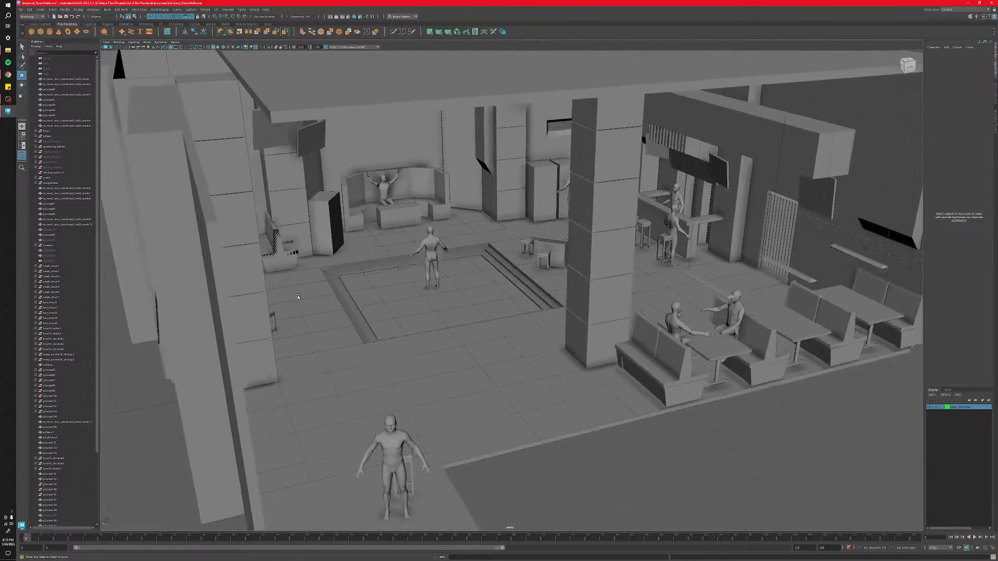
Switch to the Miro board and examine the annotated blockout screenshot and its feedback notes under Images for Feedback.
left_click(7, 75)
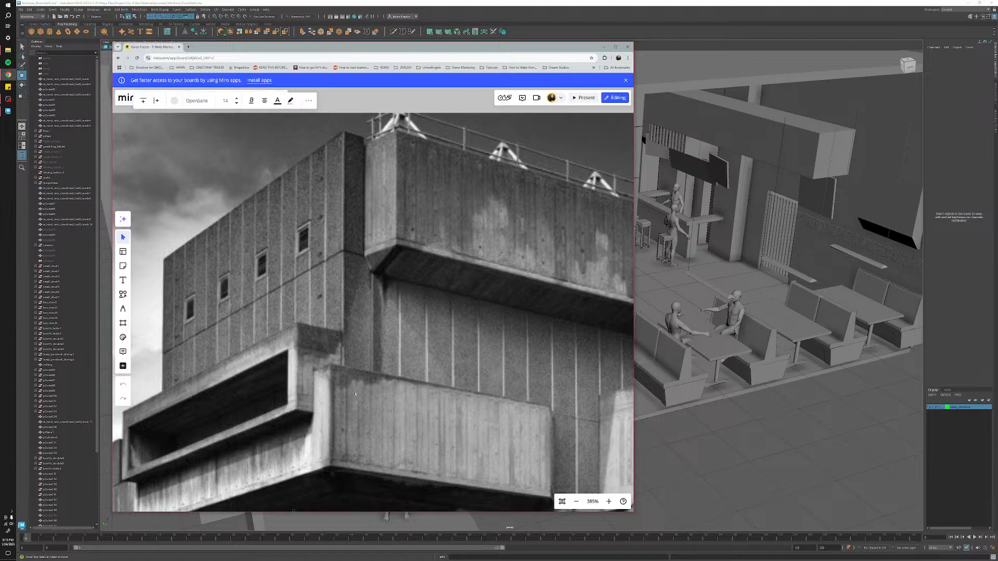
scroll(356, 394, "down", 12)
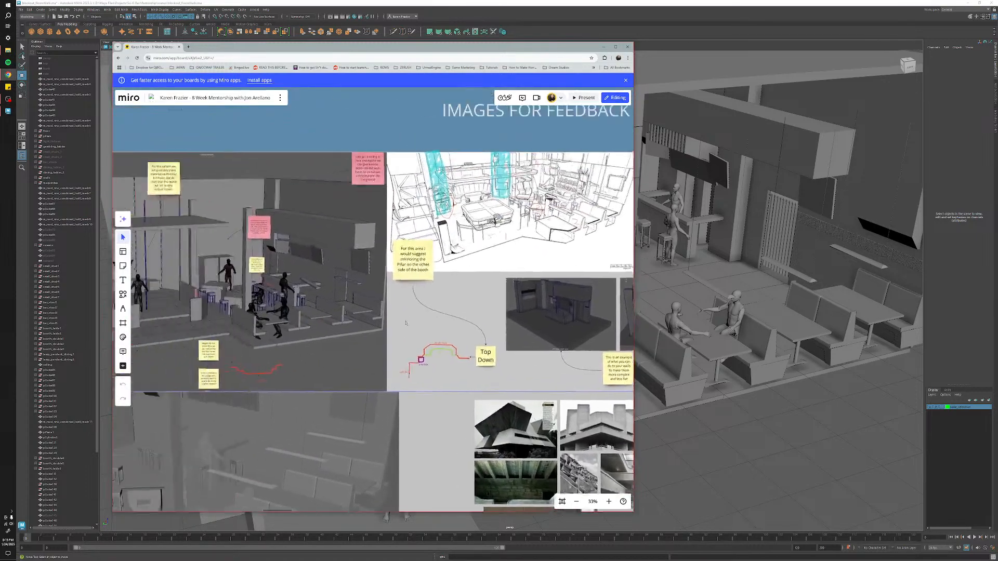
middle_click_drag(269, 357, 459, 265)
middle_click_drag(381, 397, 339, 401)
middle_click_drag(358, 282, 345, 368)
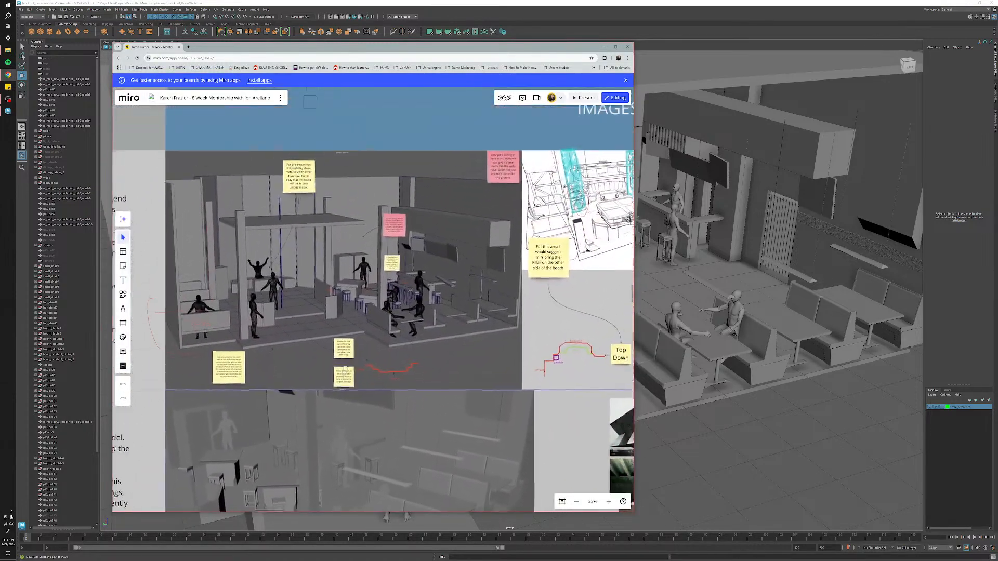
scroll(344, 368, "up", 4)
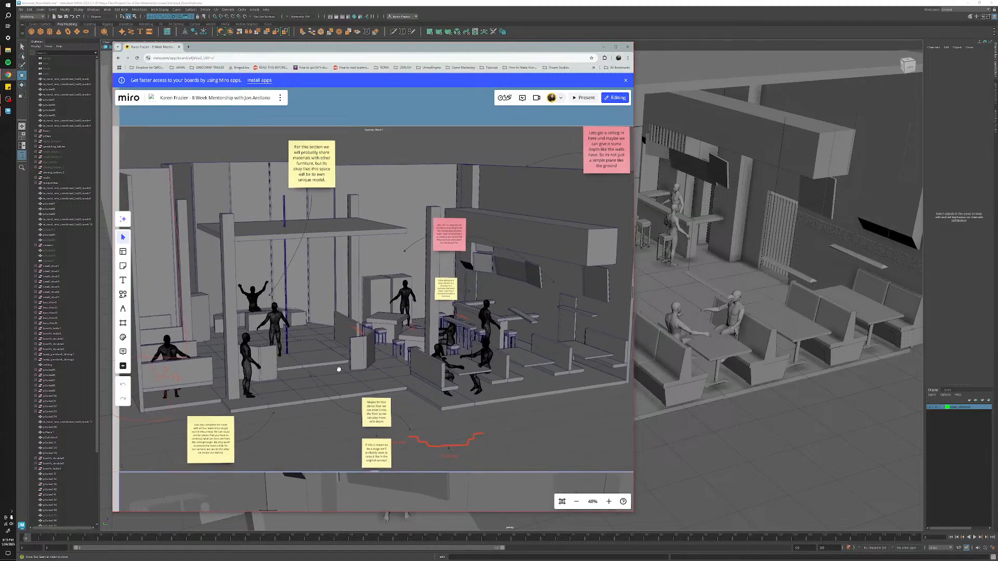
scroll(339, 369, "down", 1)
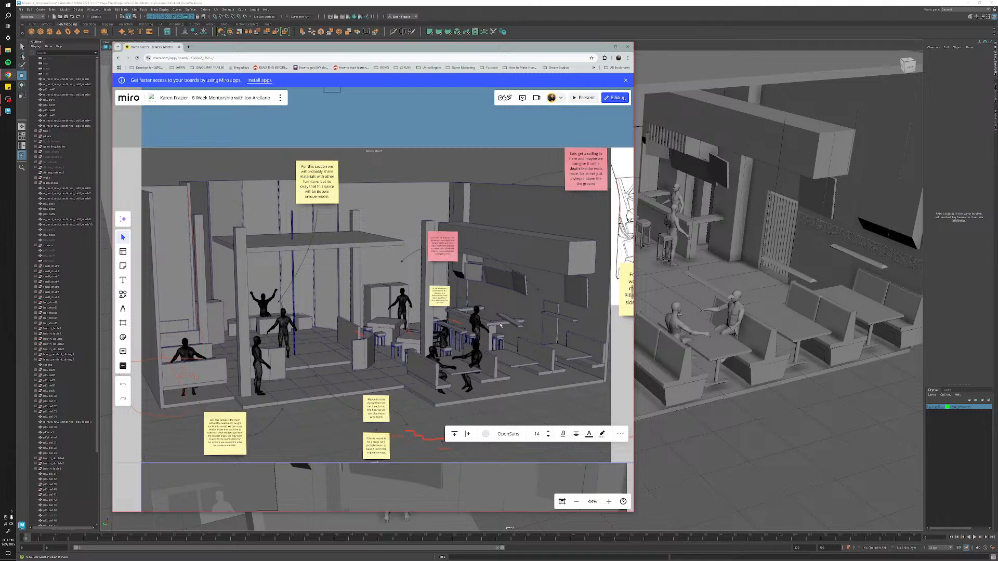
scroll(291, 357, "up", 10)
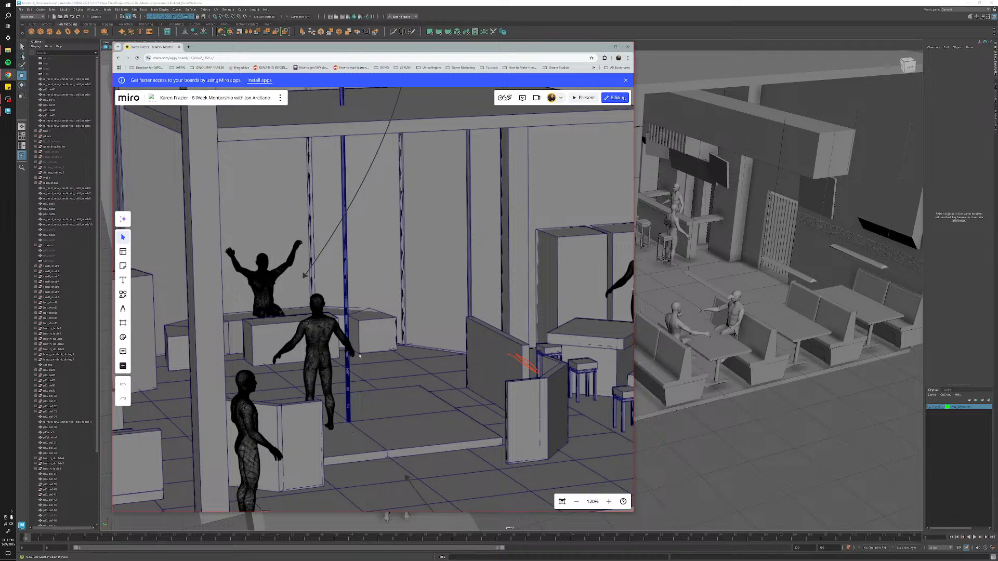
scroll(361, 389, "down", 10)
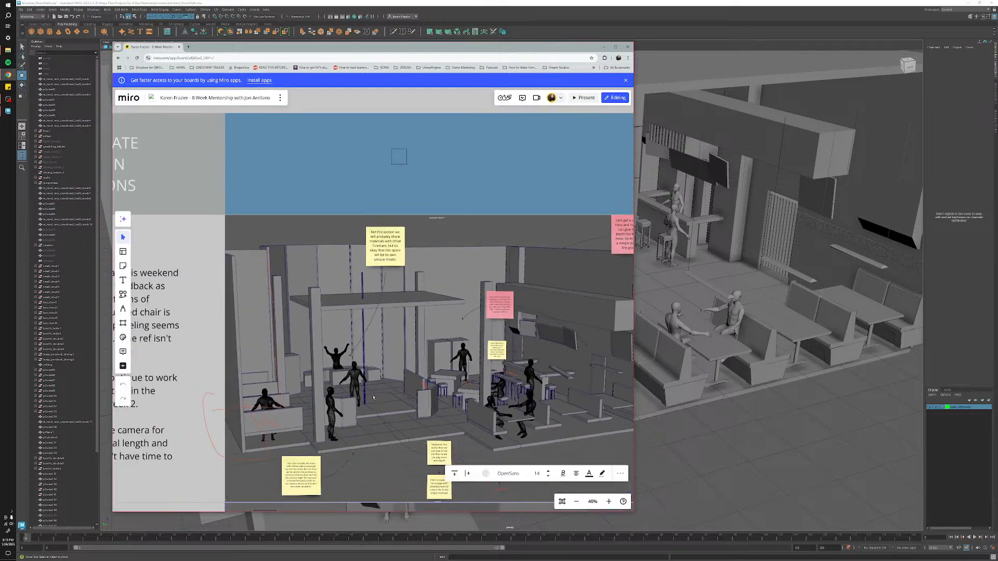
scroll(436, 380, "right", 3, "shift")
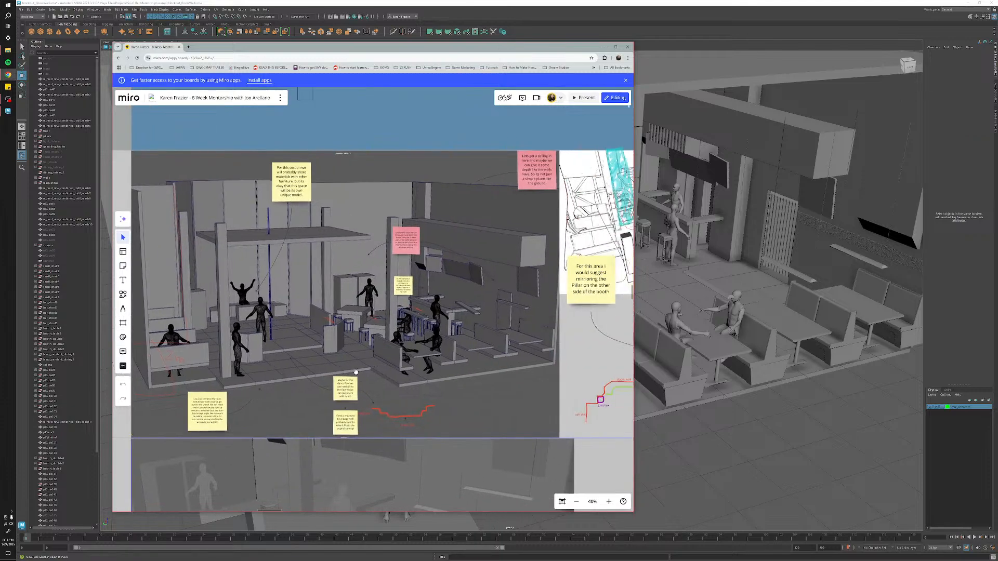
scroll(391, 383, "down", 5)
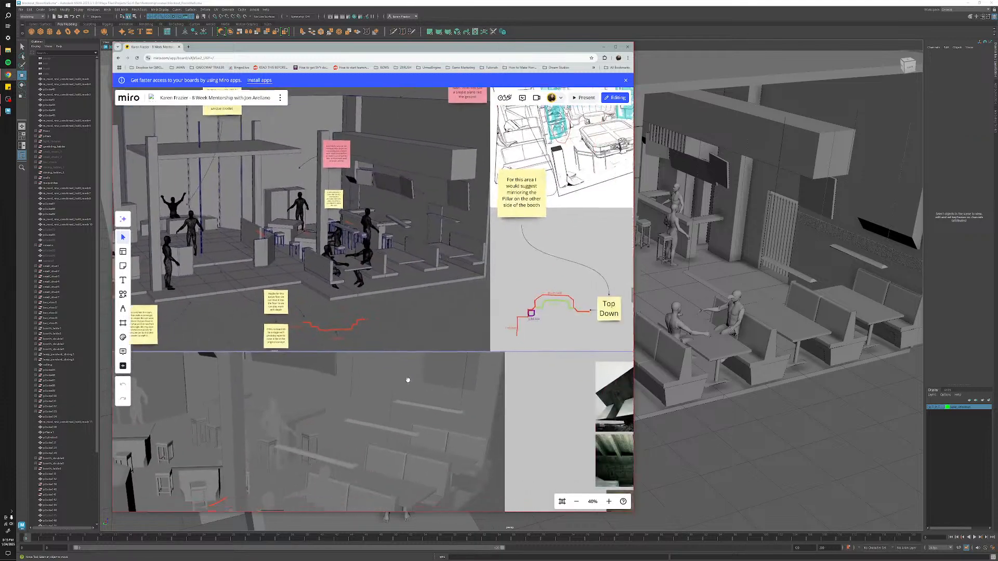
Review the booth-area feedback image and read the note about 3 m walkways.
scroll(472, 416, "down", 2)
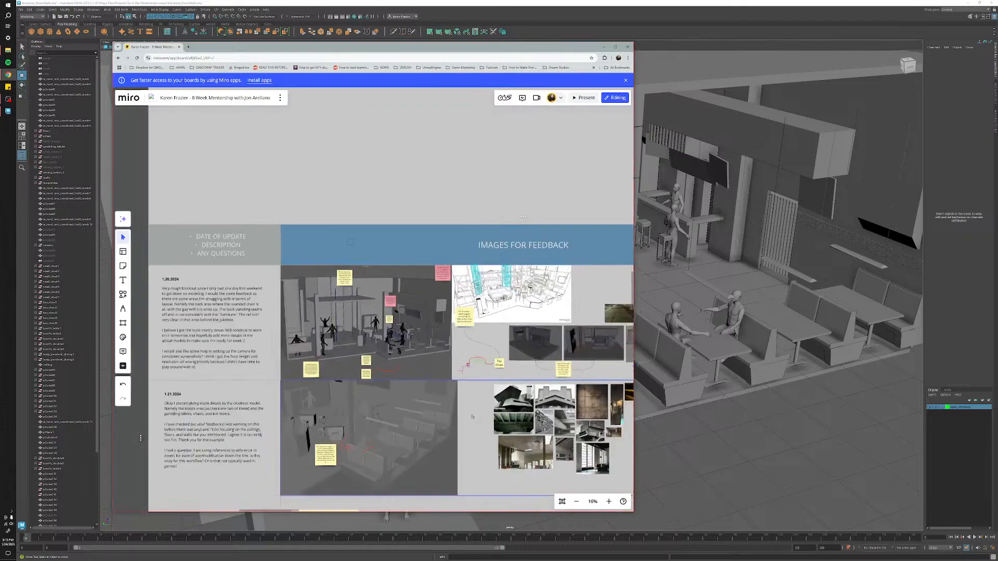
scroll(378, 384, "up", 3)
scroll(378, 385, "up", 4)
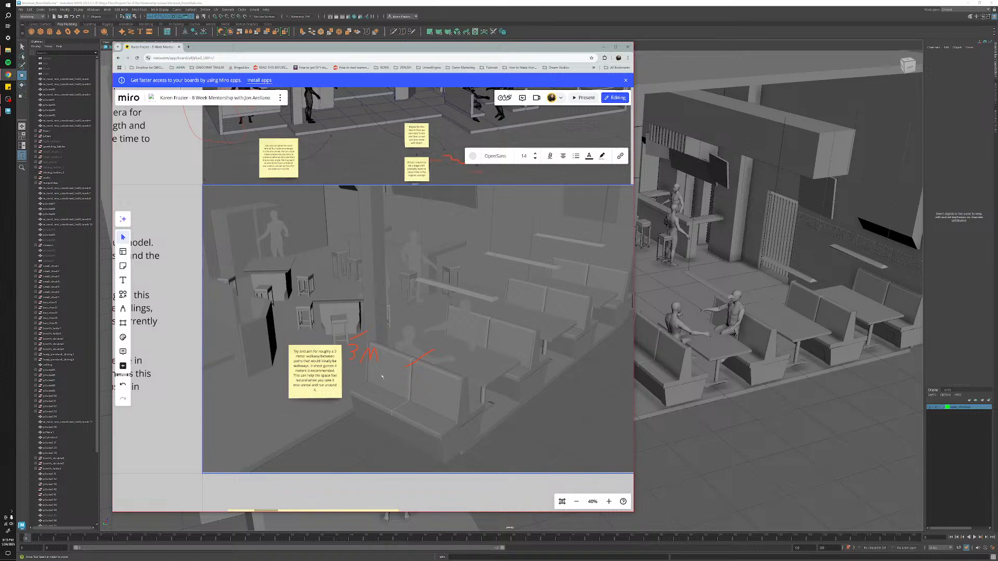
scroll(382, 377, "down", 4)
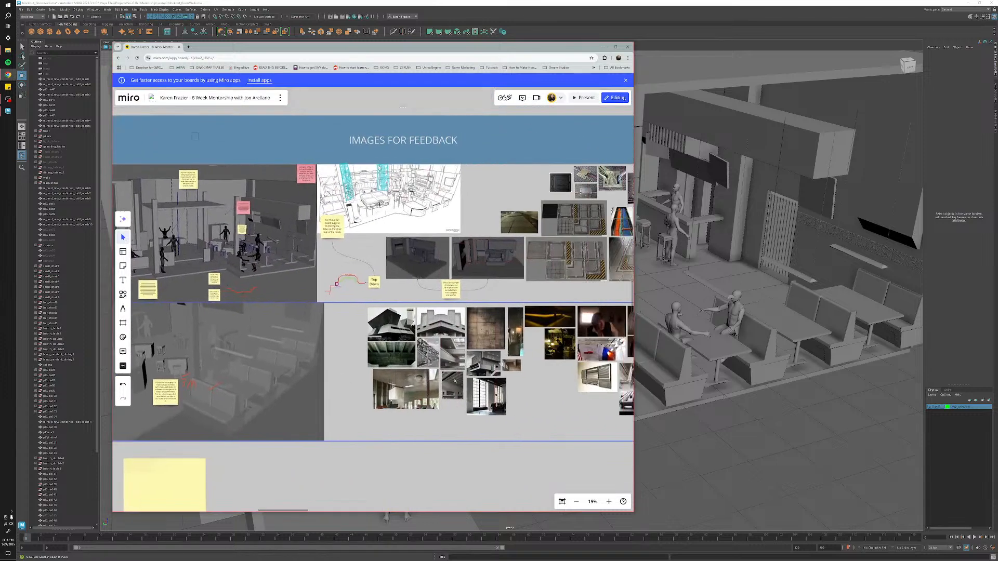
scroll(380, 383, "up", 4)
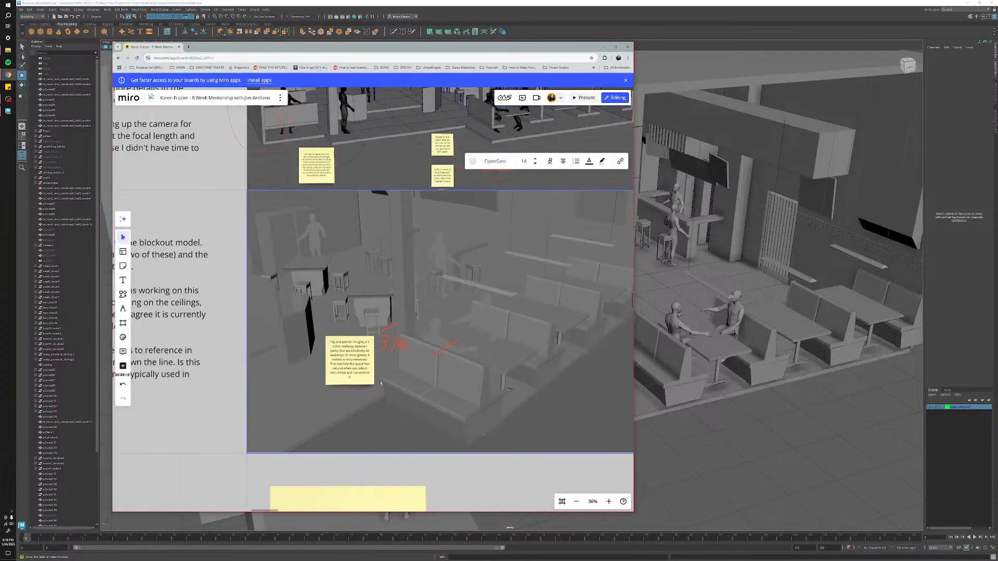
scroll(418, 382, "down", 5)
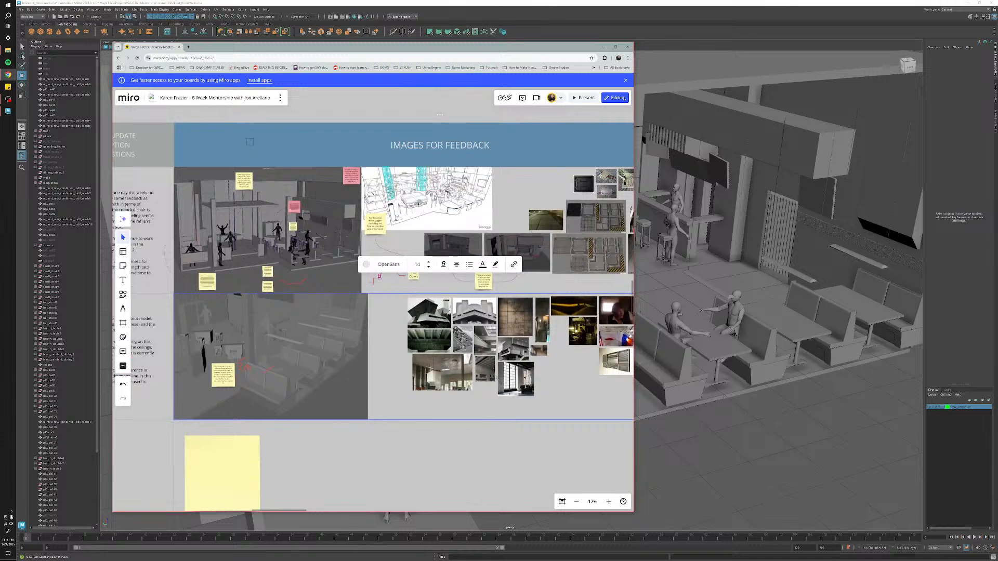
Examine the example images on the Miro board for making the walls more complex and less flat.
left_click(544, 428)
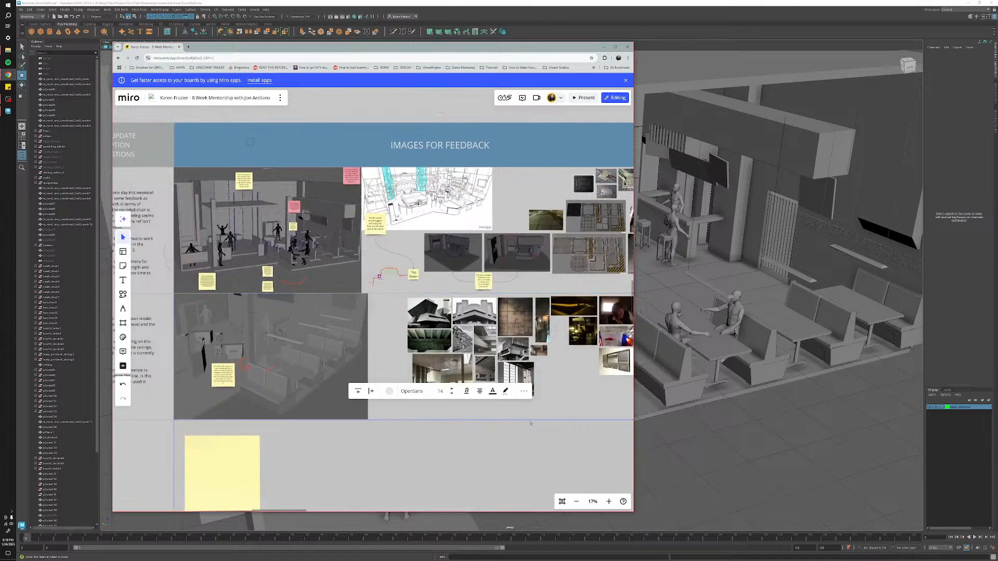
middle_click_drag(547, 385, 464, 415)
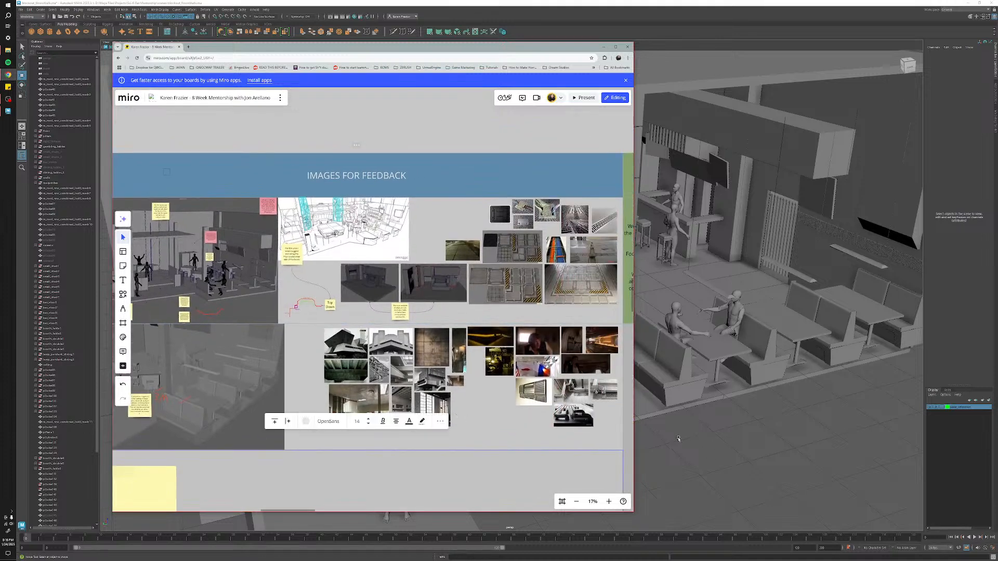
scroll(469, 426, "up", 5)
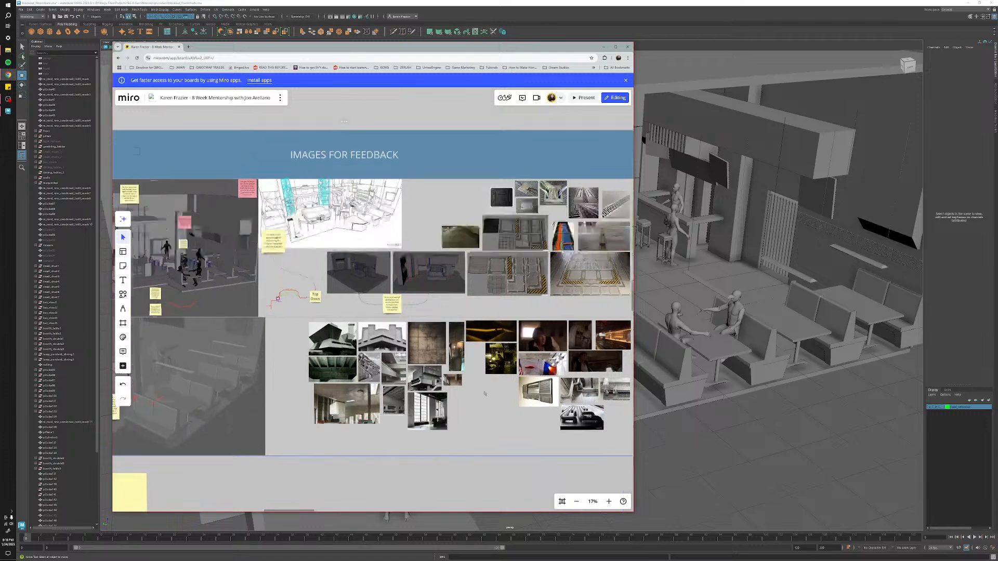
scroll(416, 363, "up", 7)
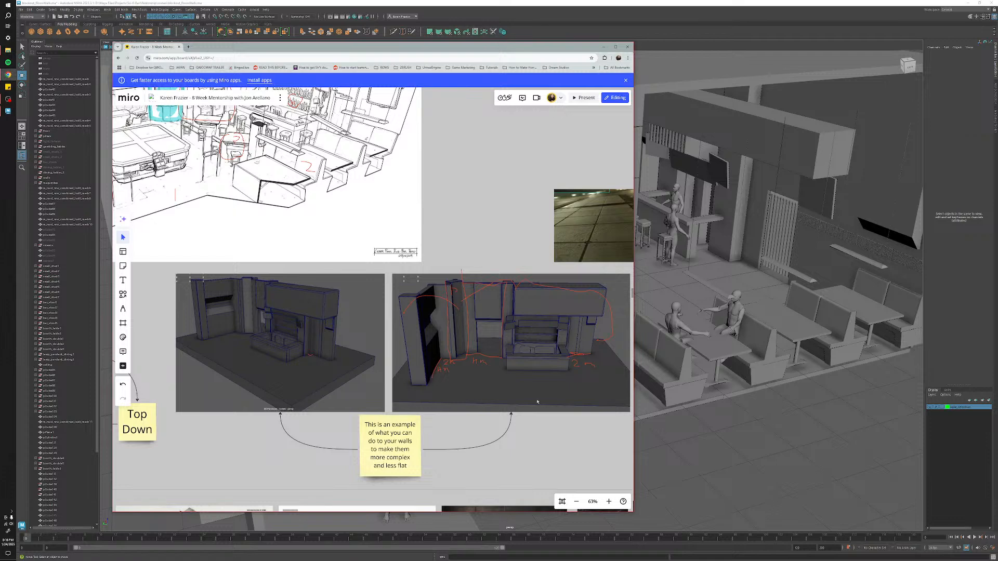
Return to Maya and shift the two inner vertical posts behind the bar so they sit symmetrically between the outer posts.
left_click(691, 458)
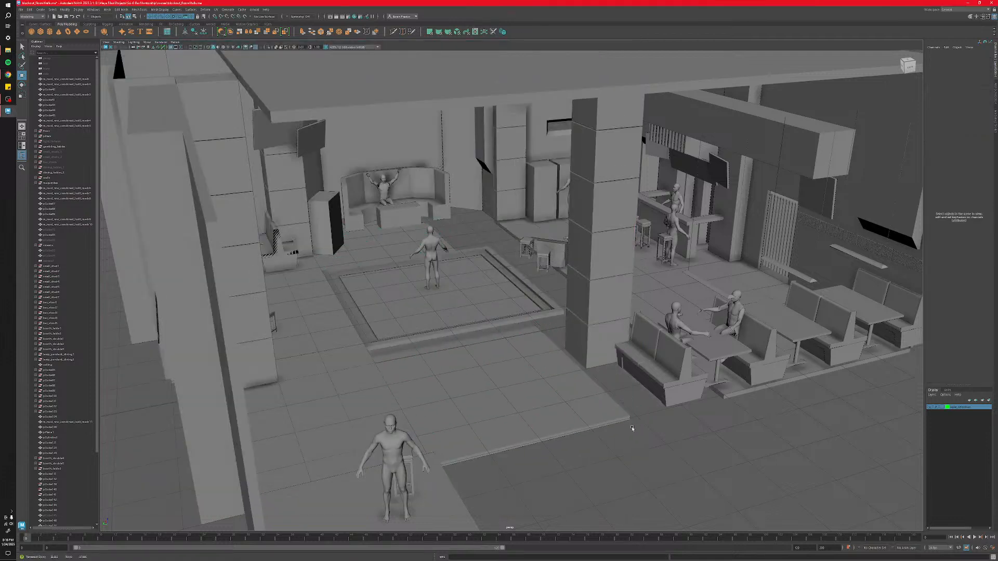
middle_click_drag(695, 419, 587, 453, "alt")
left_click_drag(587, 453, 503, 397, "alt")
scroll(508, 387, "up", 5)
middle_click_drag(503, 396, 520, 399, "alt")
left_click_drag(519, 399, 588, 376, "alt")
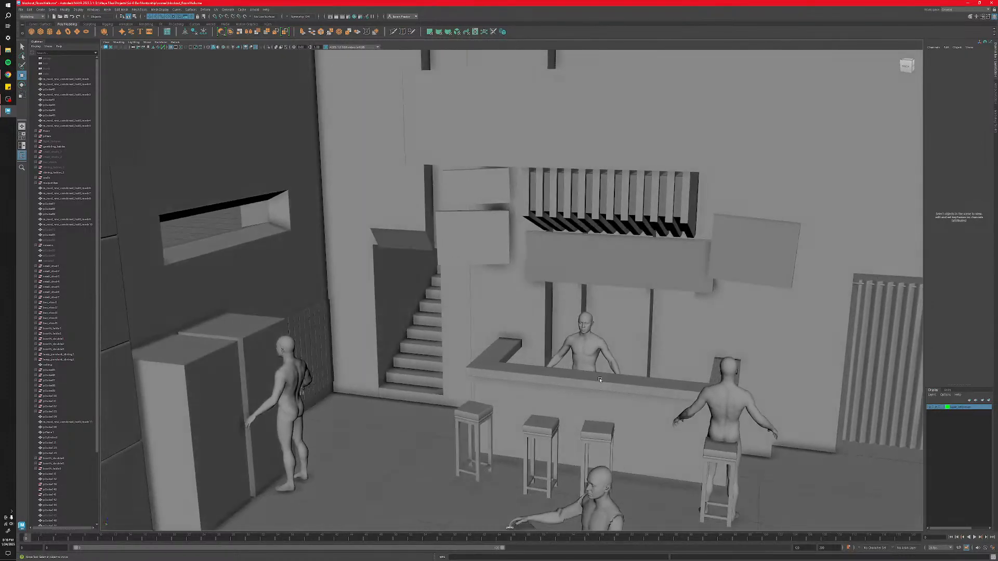
middle_click_drag(589, 377, 526, 382, "alt")
scroll(525, 383, "up", 4)
scroll(525, 382, "up", 1)
left_click_drag(514, 369, 574, 357, "alt")
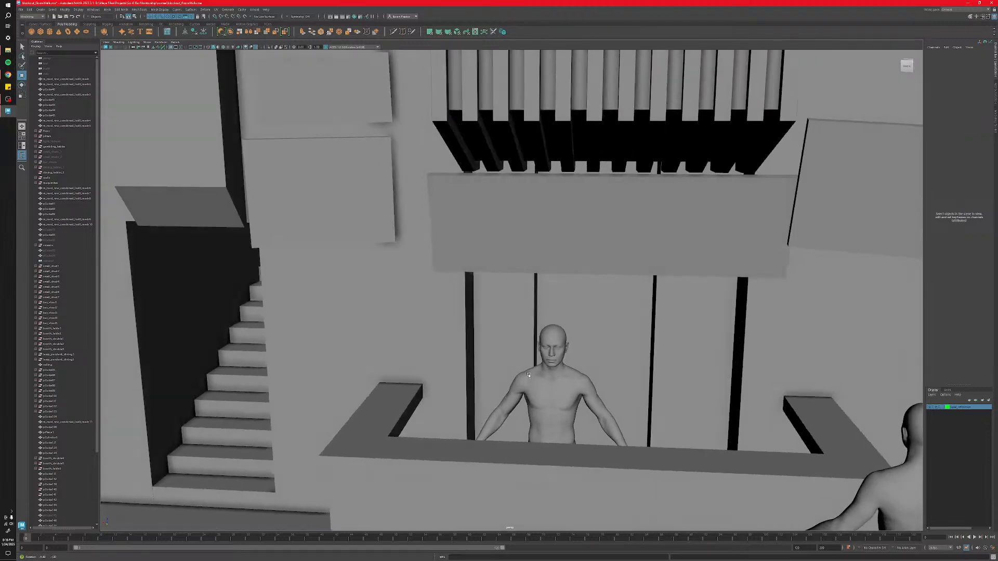
middle_click_drag(574, 358, 546, 368, "alt")
left_click(510, 331)
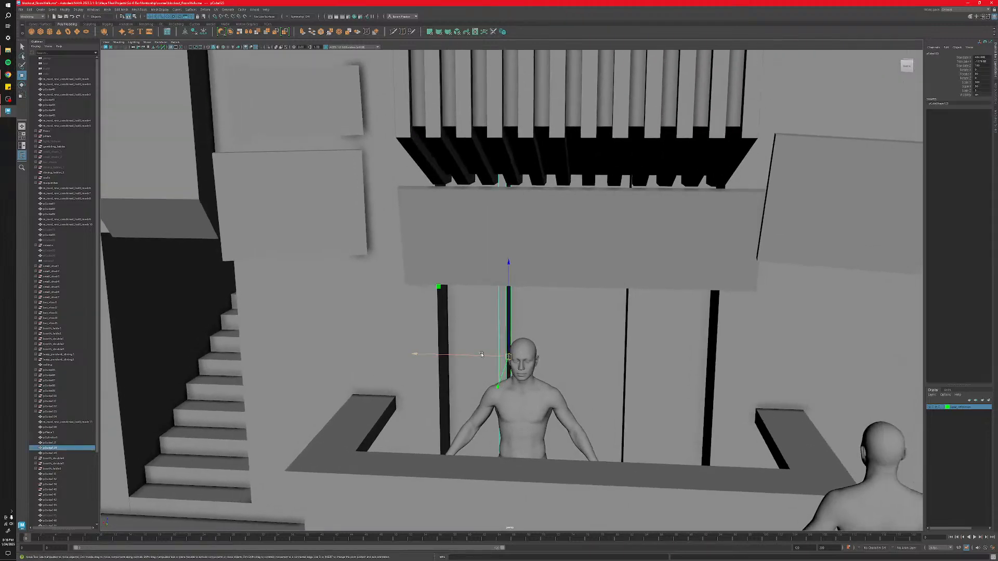
left_click_drag(481, 355, 491, 355)
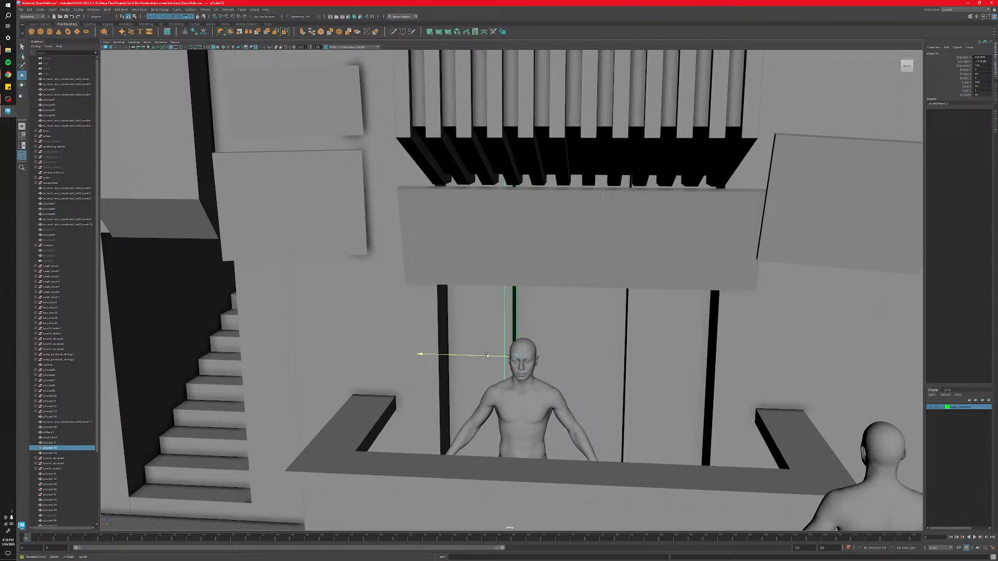
left_click(632, 381)
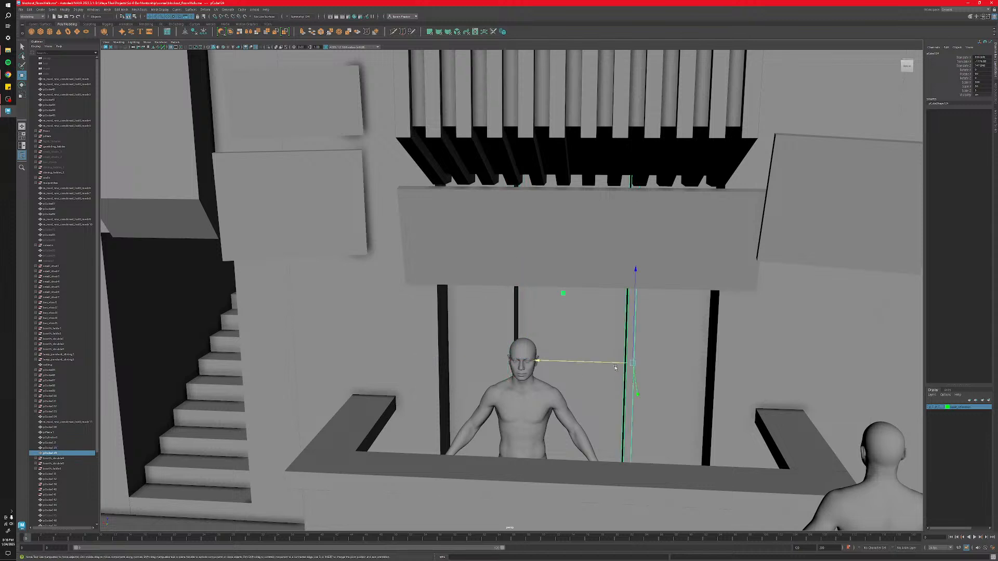
left_click_drag(615, 368, 544, 418)
Duplicate the inner post behind the bartender and rotate the copy into a horizontal shelf with Rotate Y set to 0.
middle_click_drag(545, 418, 539, 380, "alt")
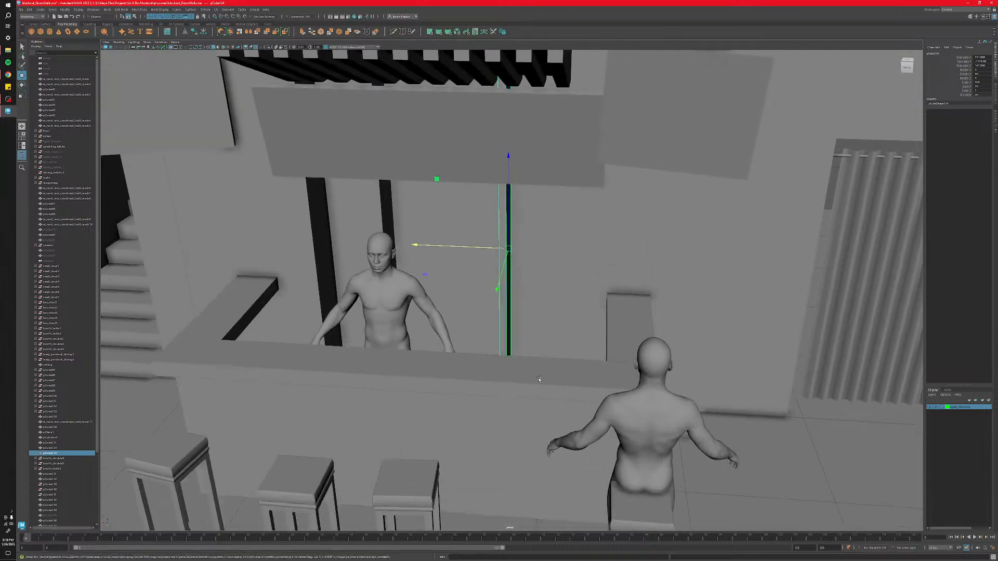
left_click_drag(539, 379, 507, 344, "alt")
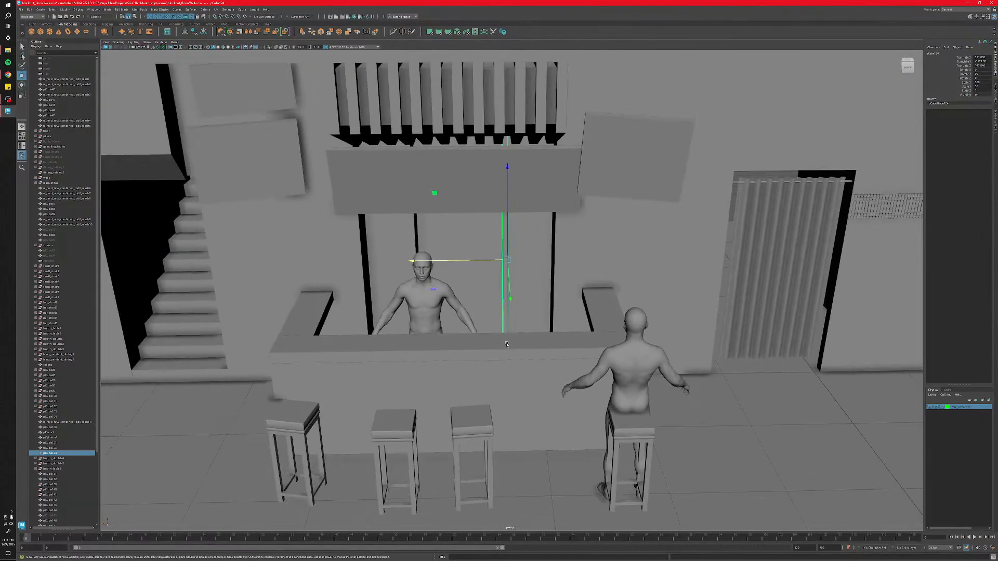
middle_click_drag(507, 344, 531, 390, "alt")
scroll(579, 373, "up", 2)
scroll(579, 373, "down", 2)
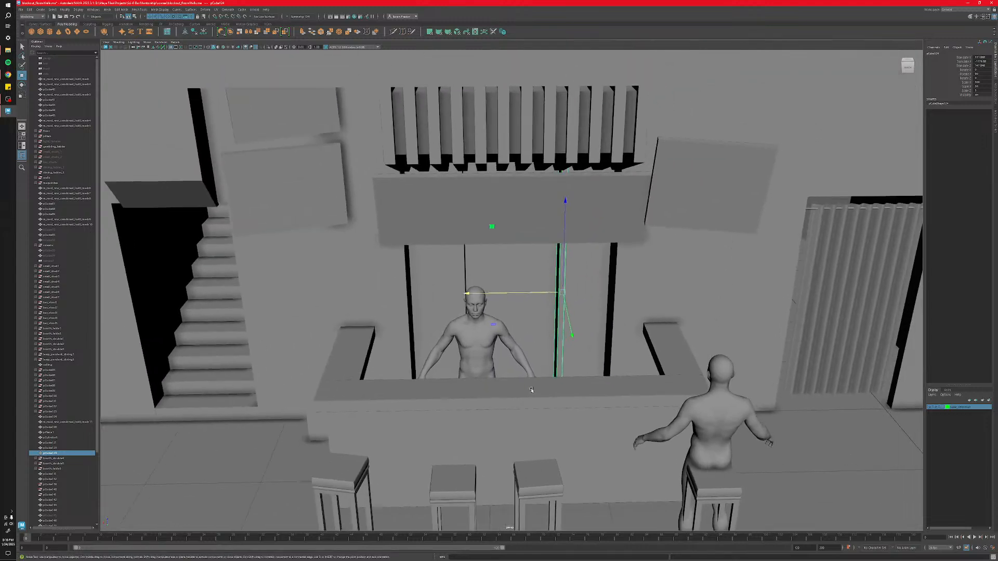
left_click_drag(531, 389, 564, 333, "alt")
key("ctrl+d")
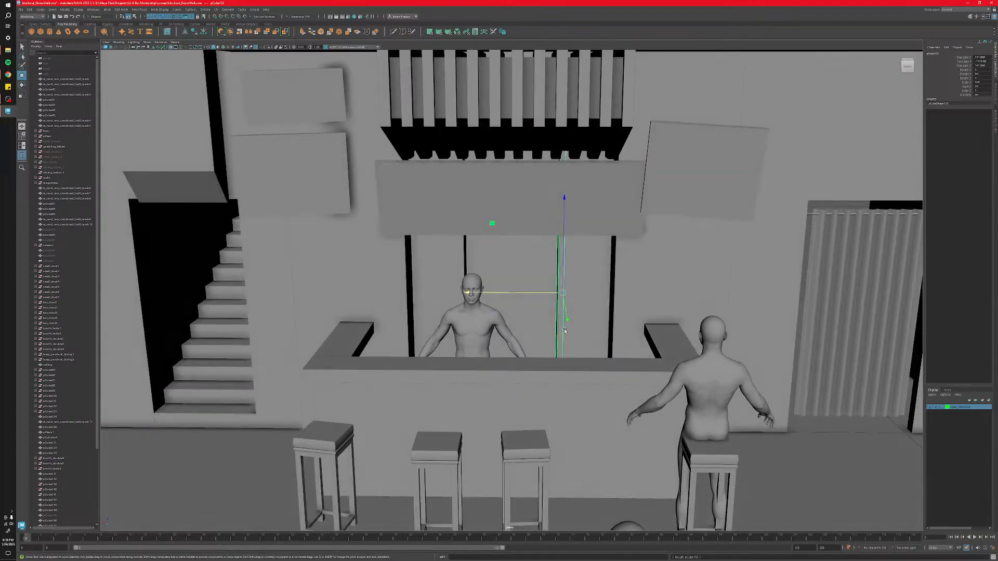
key("e")
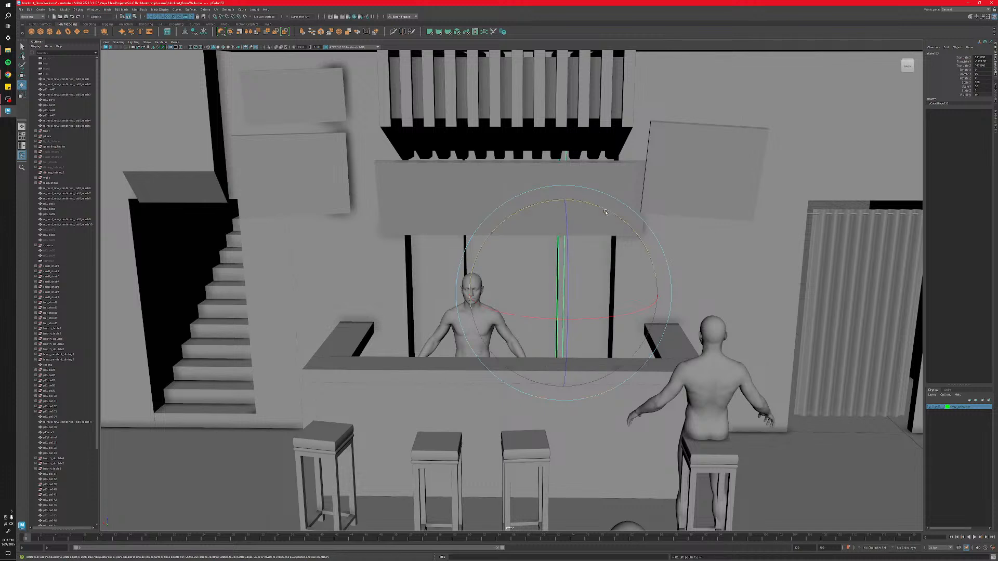
left_click_drag(609, 211, 647, 339)
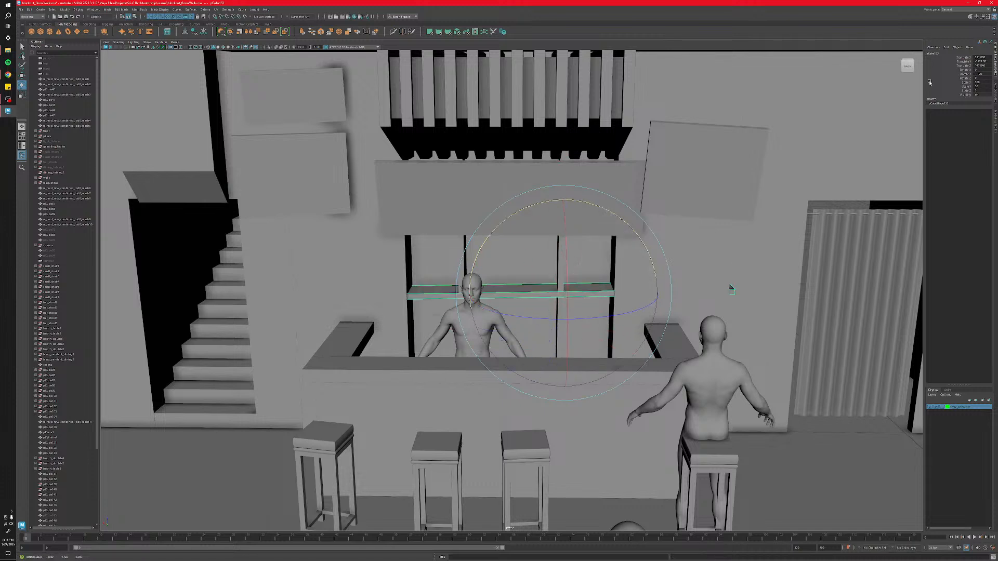
left_click(980, 74)
type("0")
key("Return")
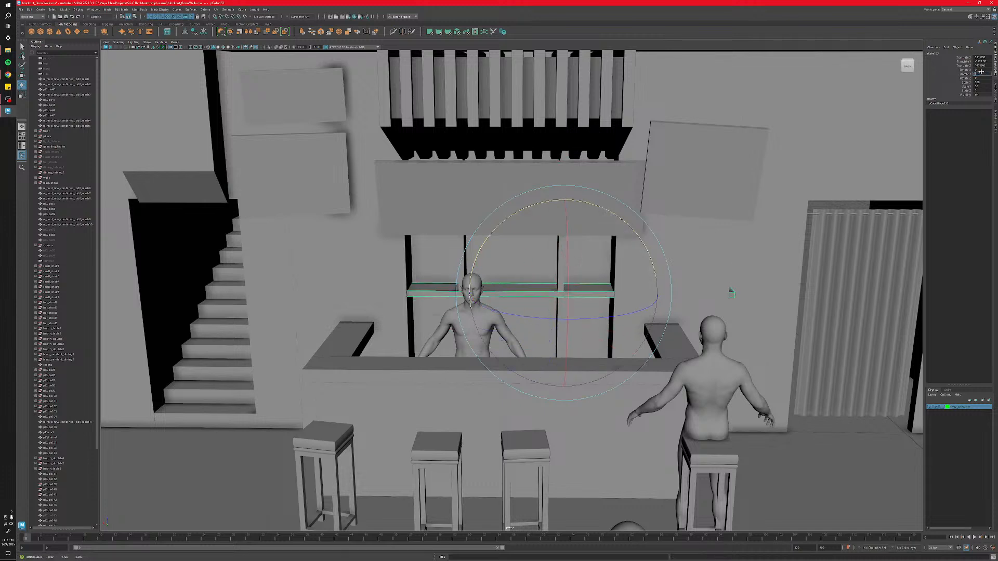
Set the shelf's Scale X to 200 and slide it sideways to span the space between the outer posts.
middle_click_drag(728, 292, 704, 318, "alt")
key("w")
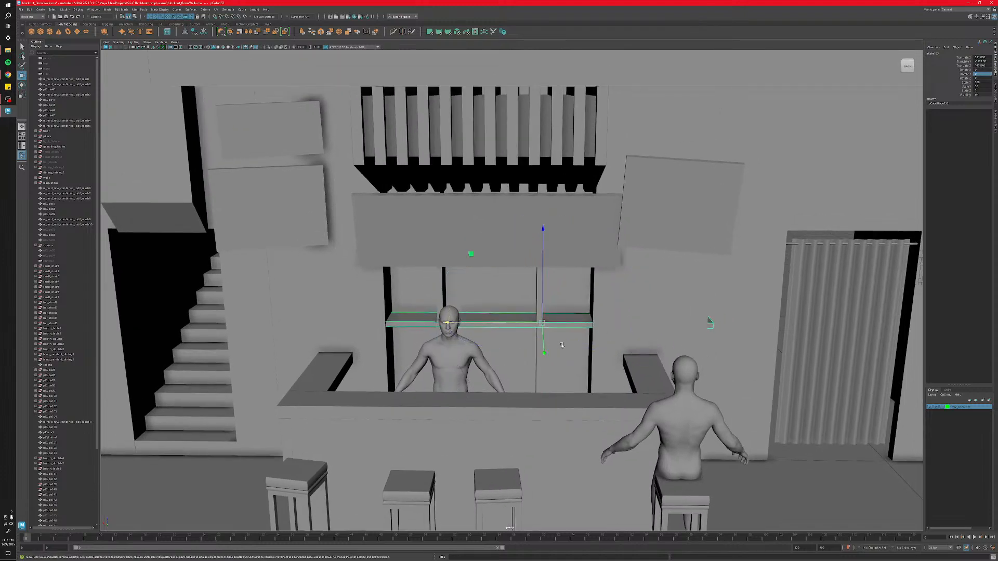
key("r")
left_click(985, 82)
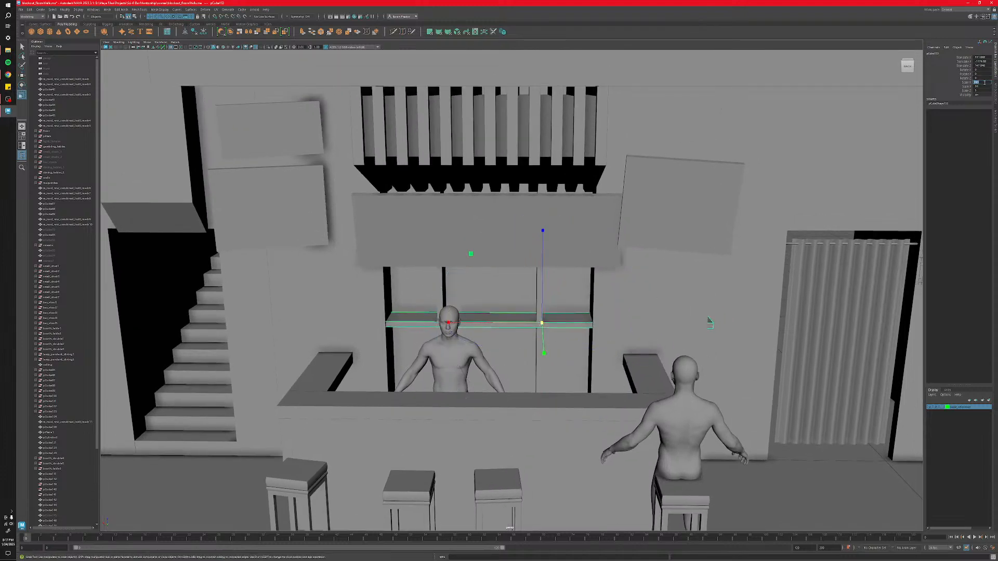
type("200")
key("Return")
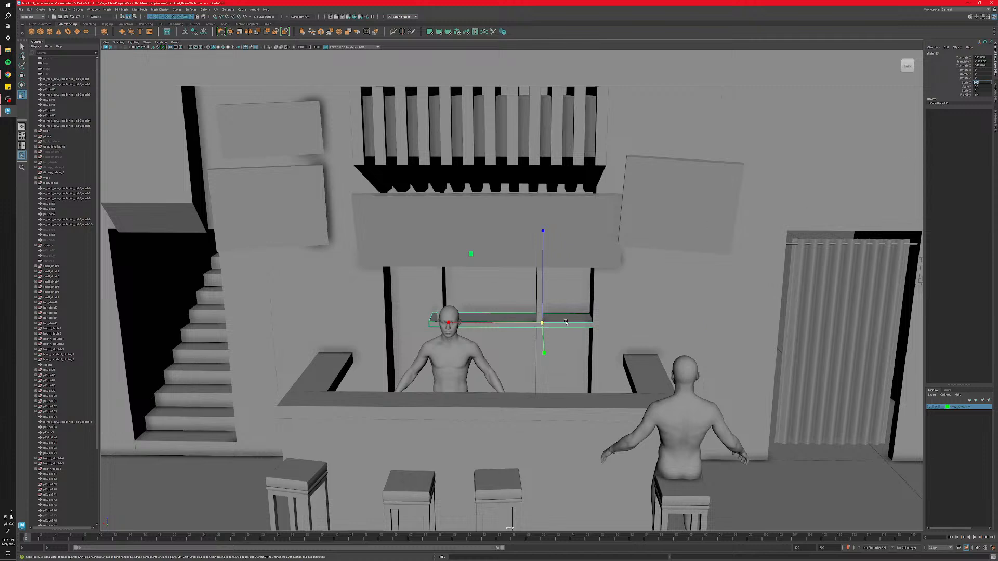
left_click(567, 322)
key("w")
left_click_drag(531, 324, 483, 327)
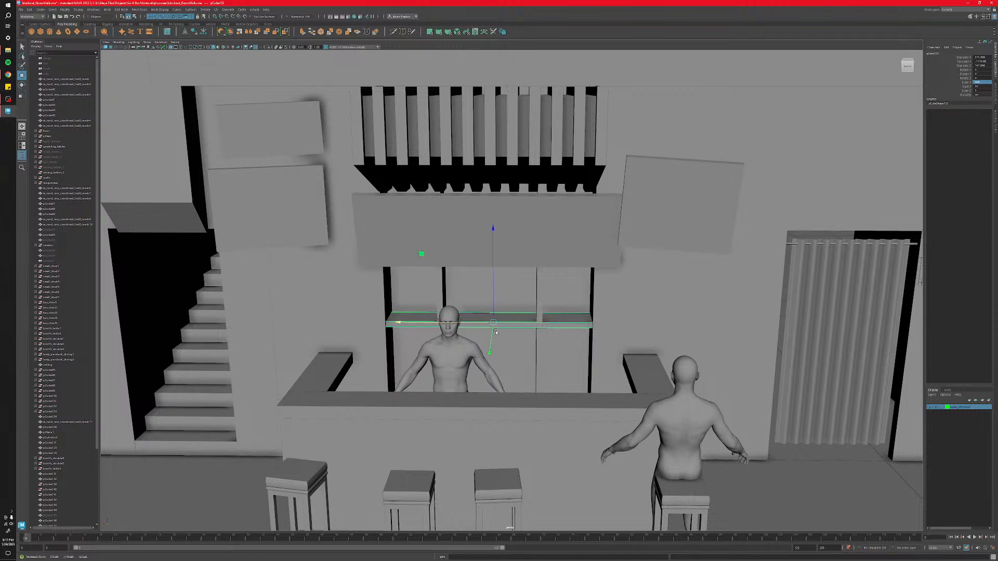
Reduce the Scale Z of the shelf behind the bar to make it thinner, and shift it in depth to fit the posts.
scroll(502, 338, "up", 5)
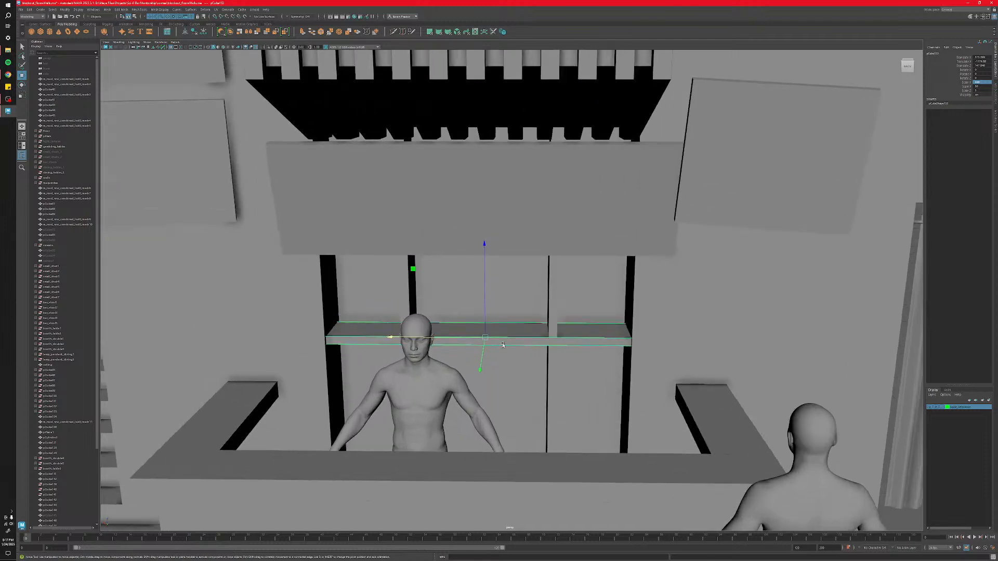
left_click_drag(501, 342, 499, 344, "alt")
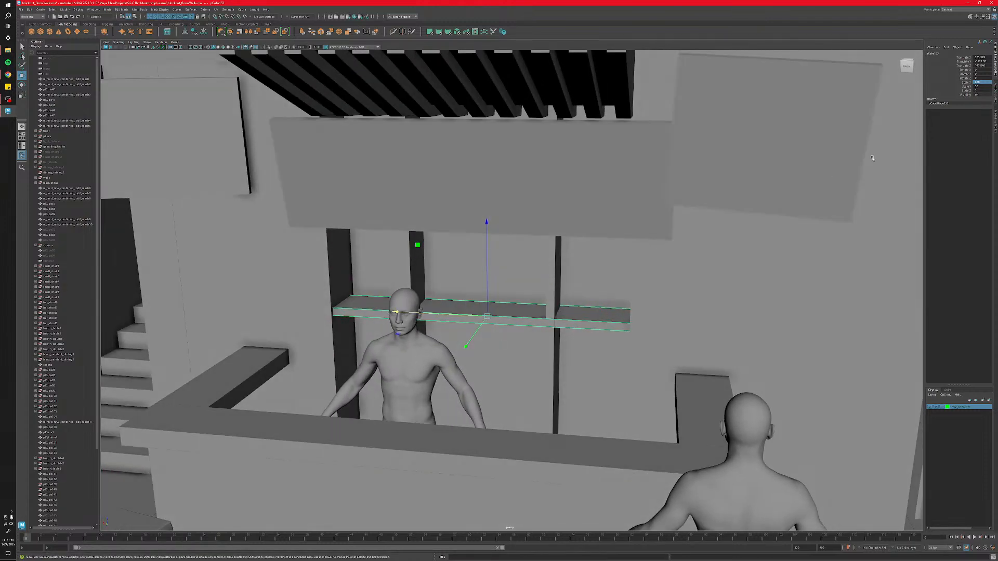
double_click(981, 90)
key("Return")
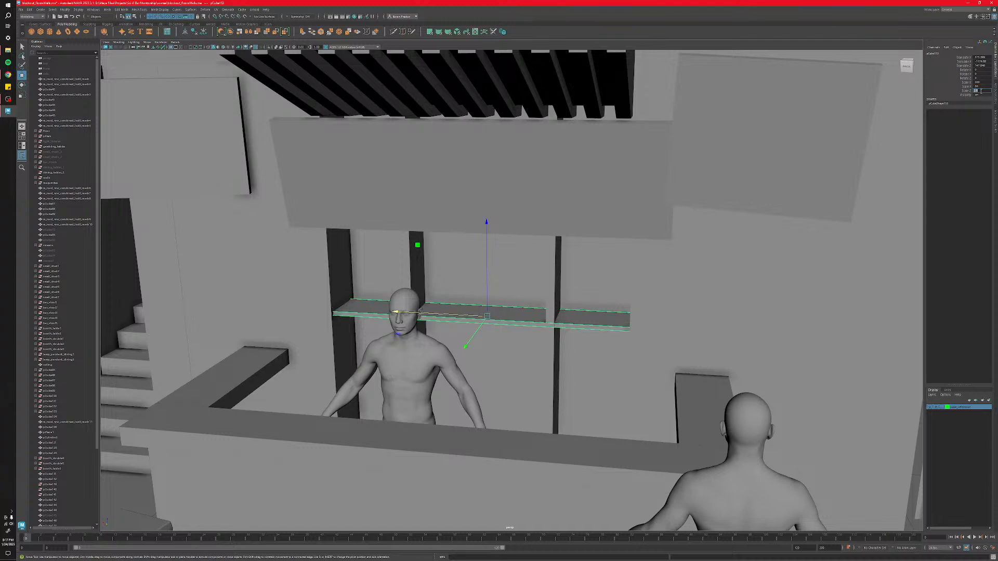
left_click_drag(642, 364, 590, 364, "alt")
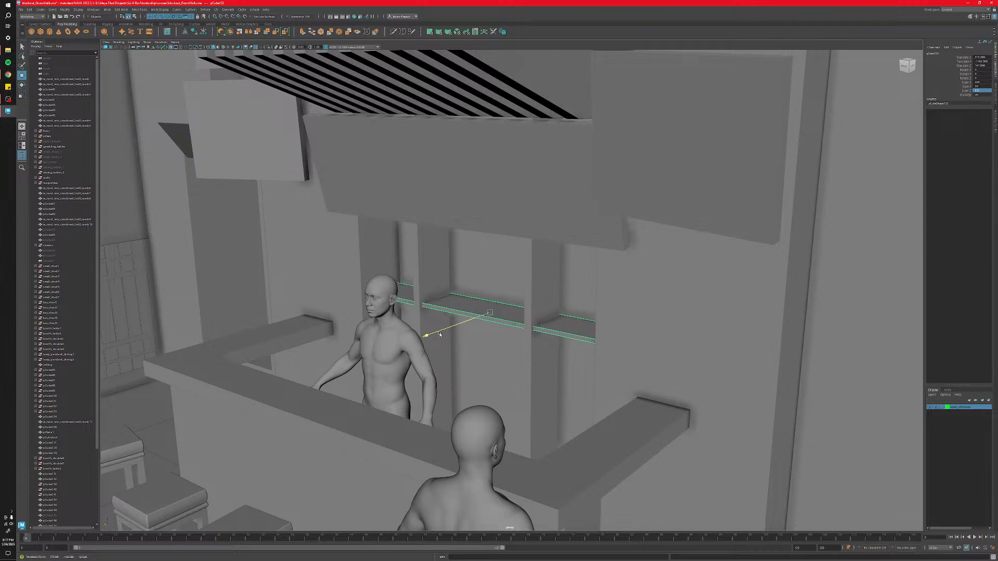
left_click_drag(436, 333, 515, 351)
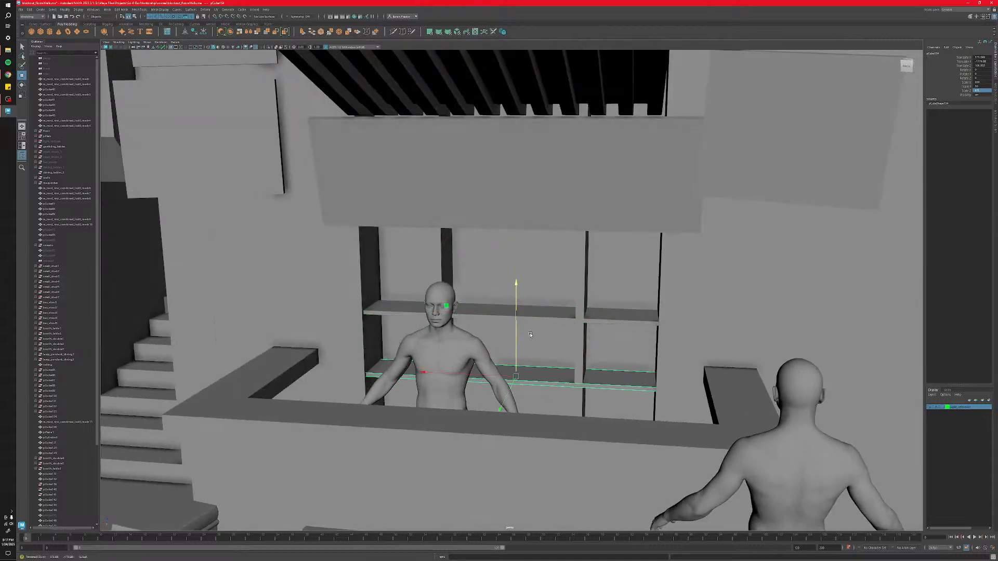
Raise the upper shelf behind the bar and duplicate the lower shelf downward to form a third level.
left_click(548, 315)
left_click_drag(519, 296, 519, 268)
left_click(546, 379)
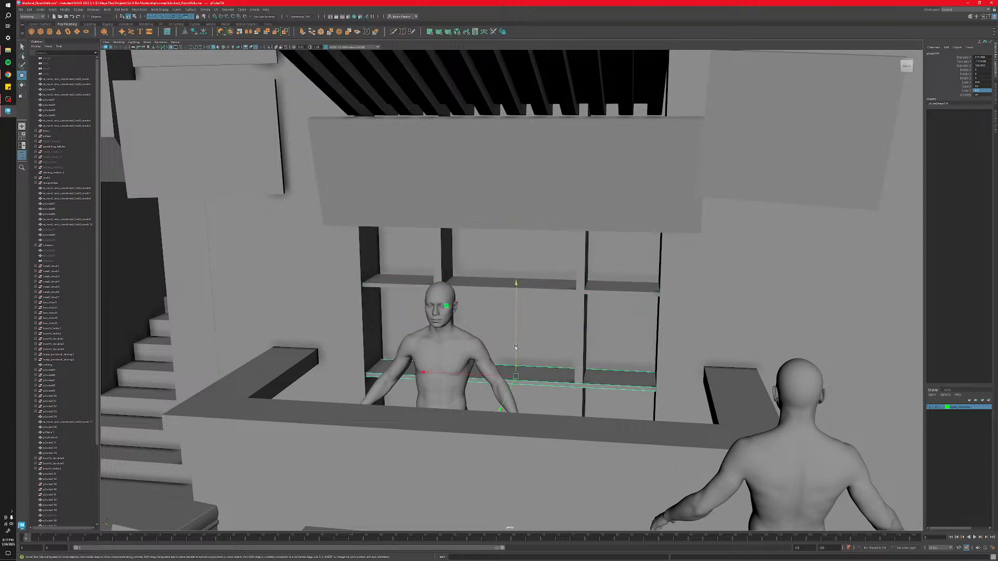
mouse_move(516, 346)
left_mouse_down()
mouse_move(515, 327)
mouse_move(520, 369)
mouse_move(544, 379)
mouse_move(565, 362)
left_mouse_up()
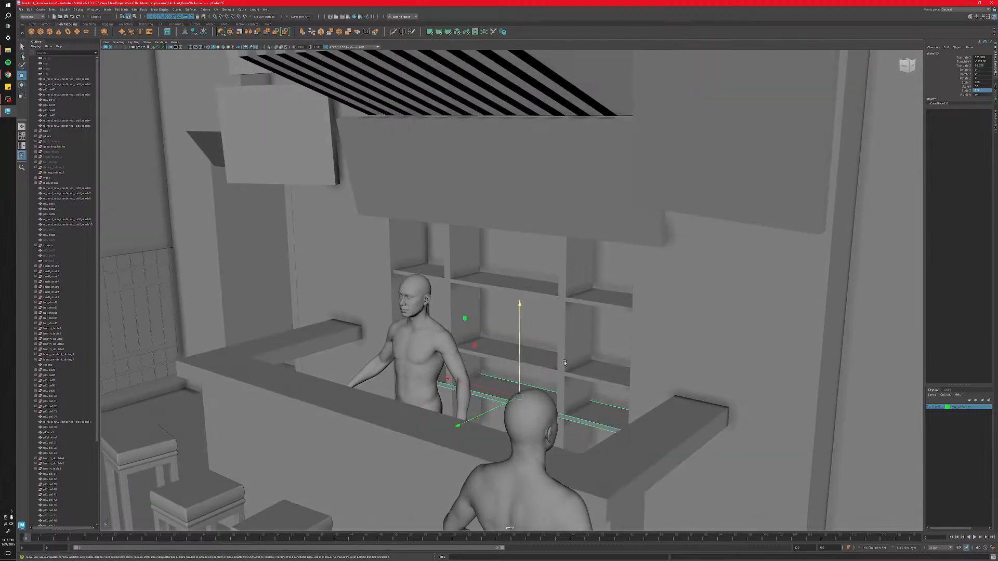
Increase the lowest shelf's Scale Z to turn it into a tall base block and lower it toward the floor.
double_click(983, 90)
key("Return")
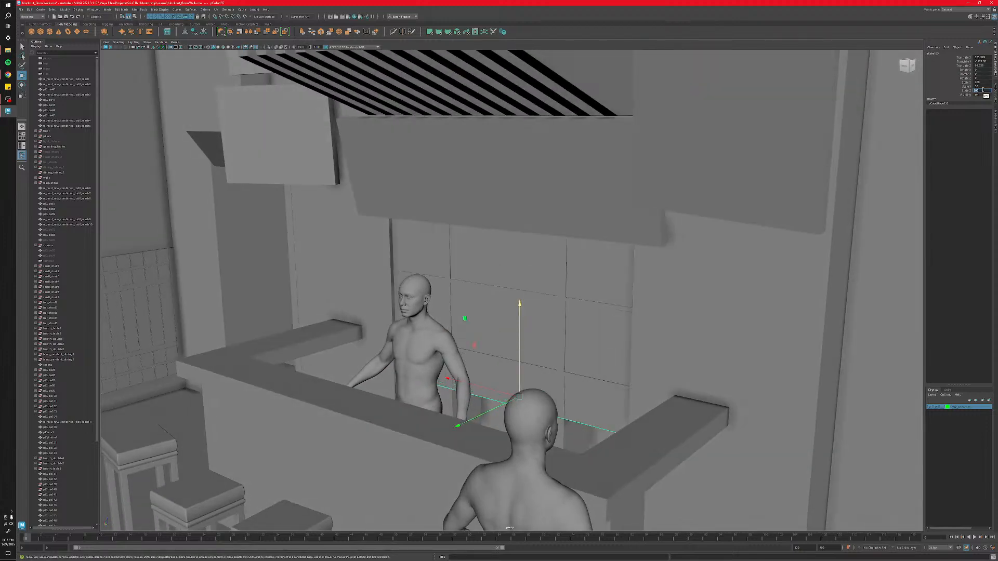
left_click_drag(578, 295, 546, 390, "alt")
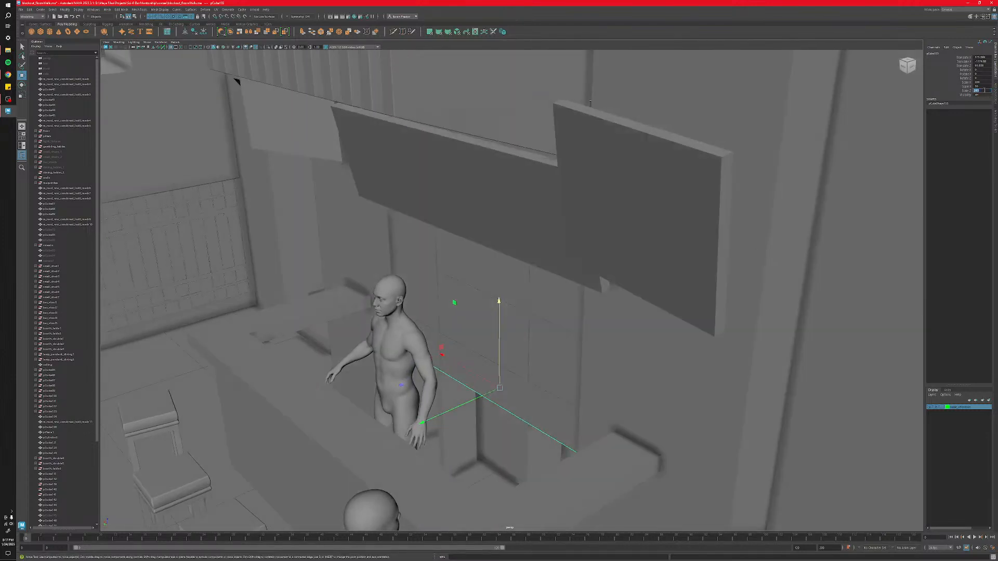
left_click_drag(682, 365, 519, 398, "alt")
middle_click_drag(513, 387, 503, 439)
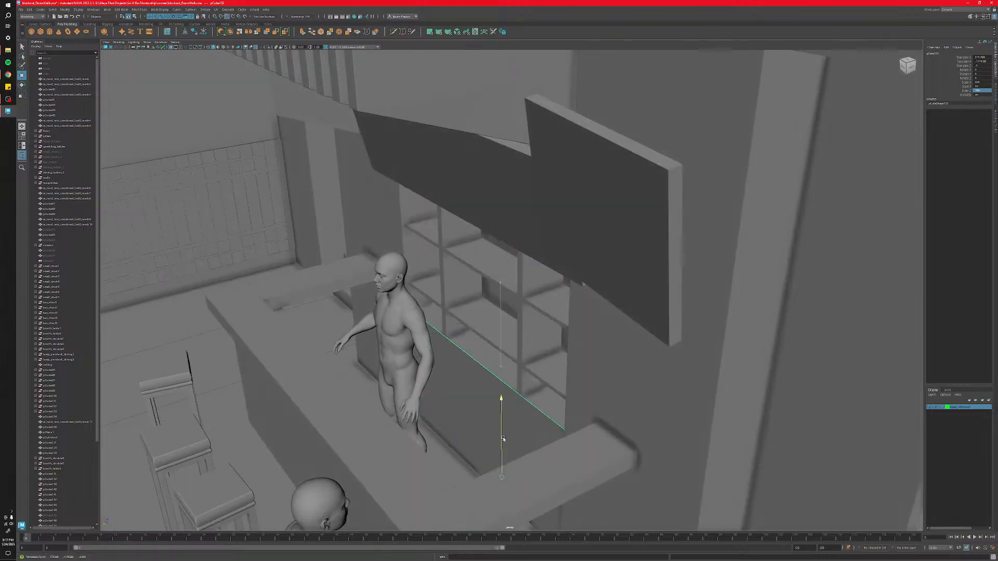
left_click_drag(478, 458, 503, 442)
Adjust the depth position of the base block beneath the shelves behind the bar.
left_click_drag(367, 338, 472, 359, "alt")
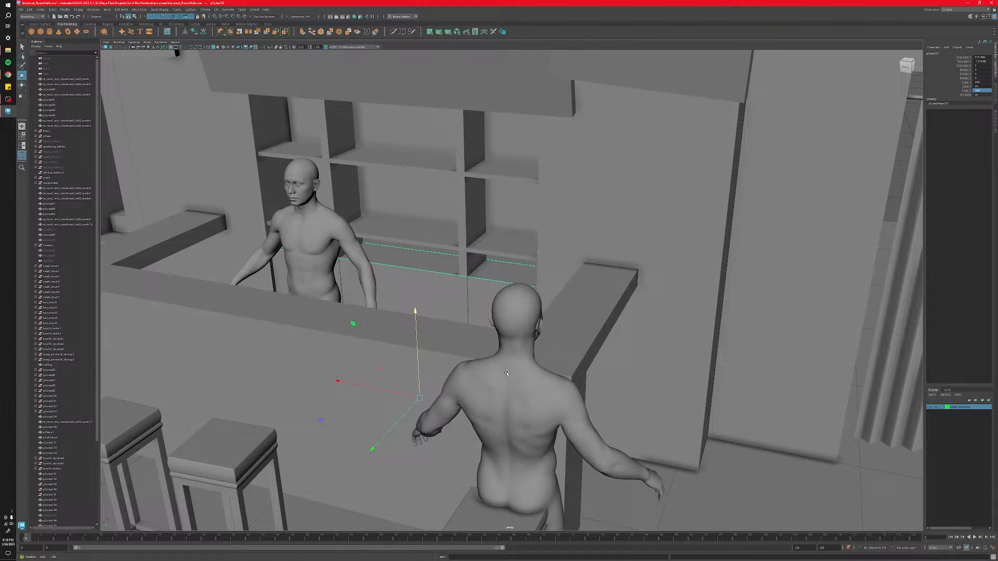
left_click(734, 457)
middle_click_drag(464, 292, 517, 352, "alt")
left_click_drag(516, 352, 458, 349, "alt")
left_click(489, 349)
left_click_drag(434, 461, 436, 458)
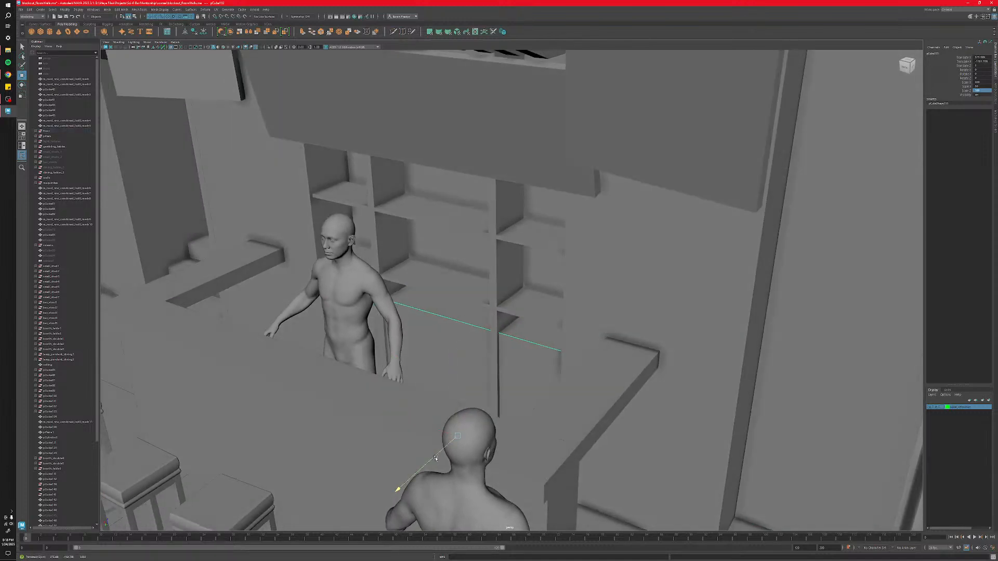
Inspect the shelving and base block behind the bar from several angles, checking how they sit against the posts and counter.
left_click_drag(491, 323, 477, 345, "alt")
left_click(175, 201)
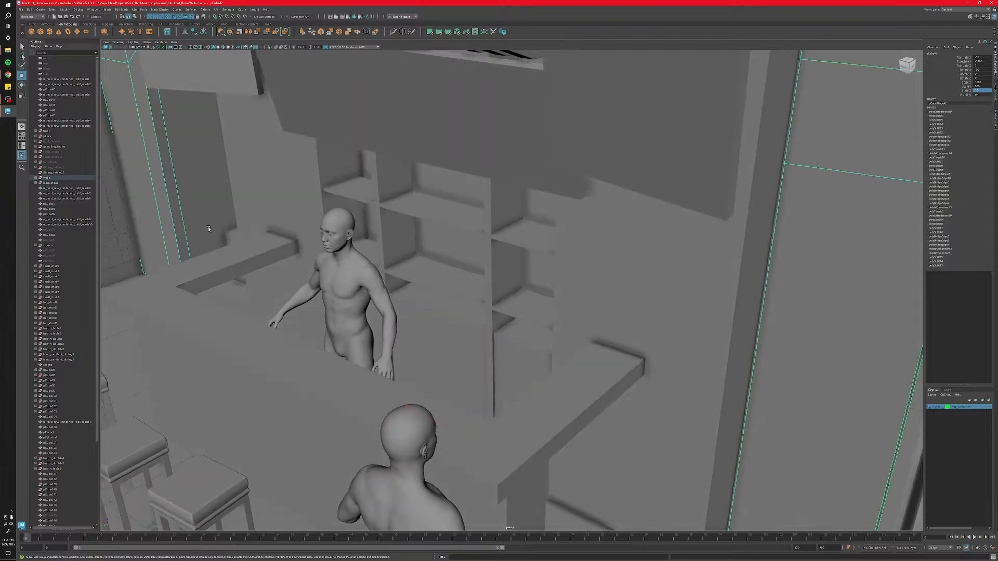
left_click_drag(175, 201, 428, 320, "alt")
left_click(428, 319)
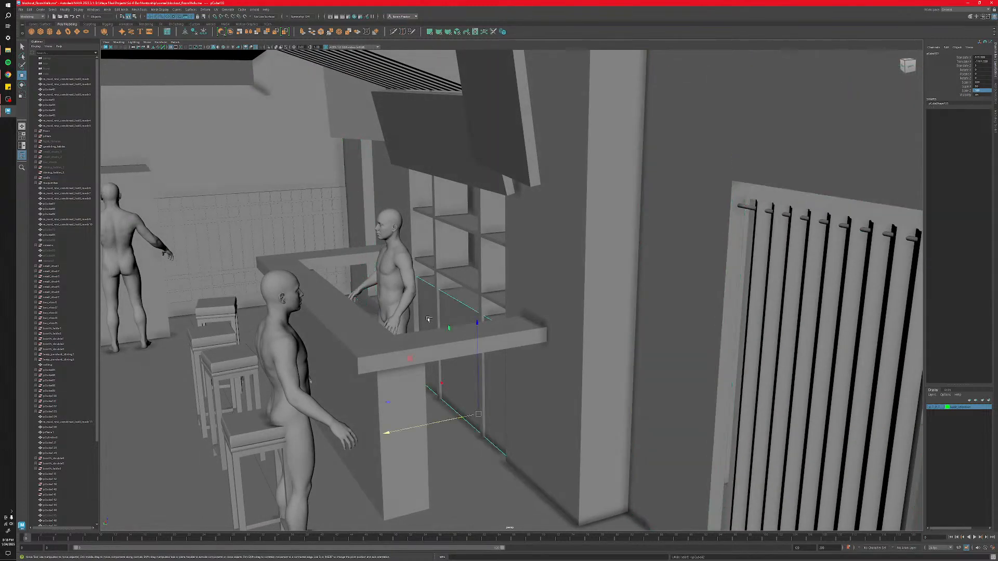
left_click(465, 431)
left_click_drag(465, 430, 519, 443, "alt")
left_click(506, 329)
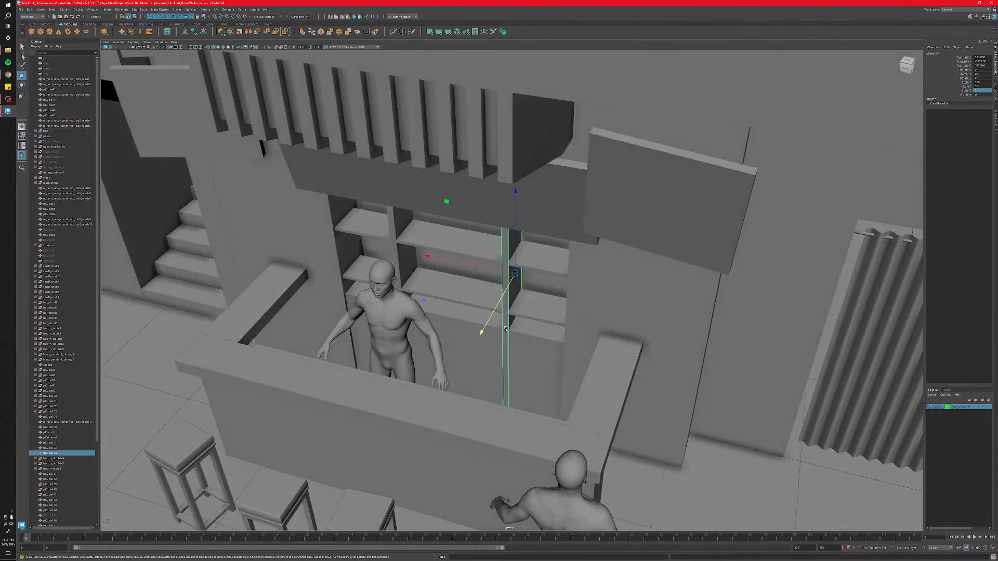
left_click_drag(550, 371, 551, 377, "alt")
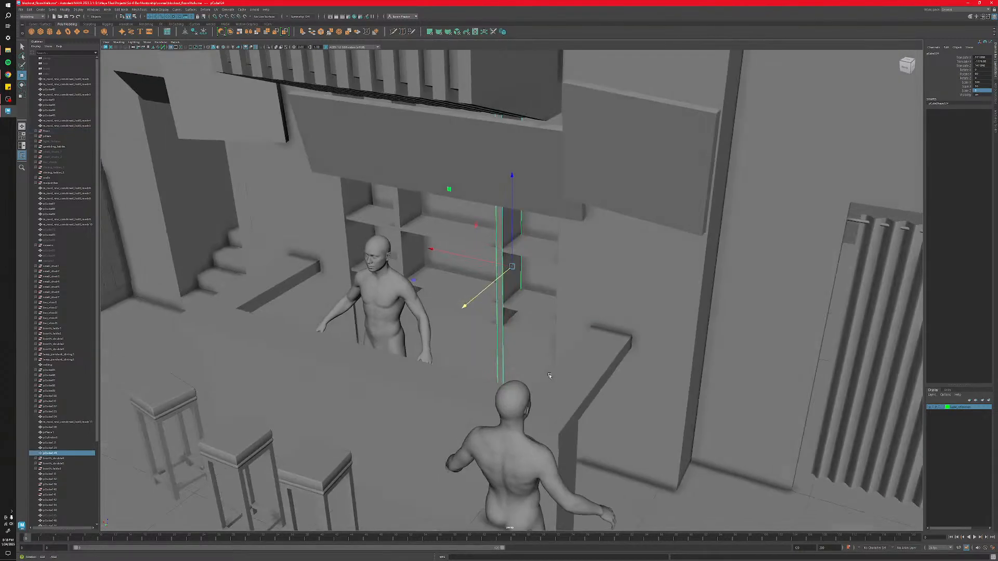
left_click(728, 422)
left_click_drag(726, 455, 581, 405, "alt")
left_click(582, 405)
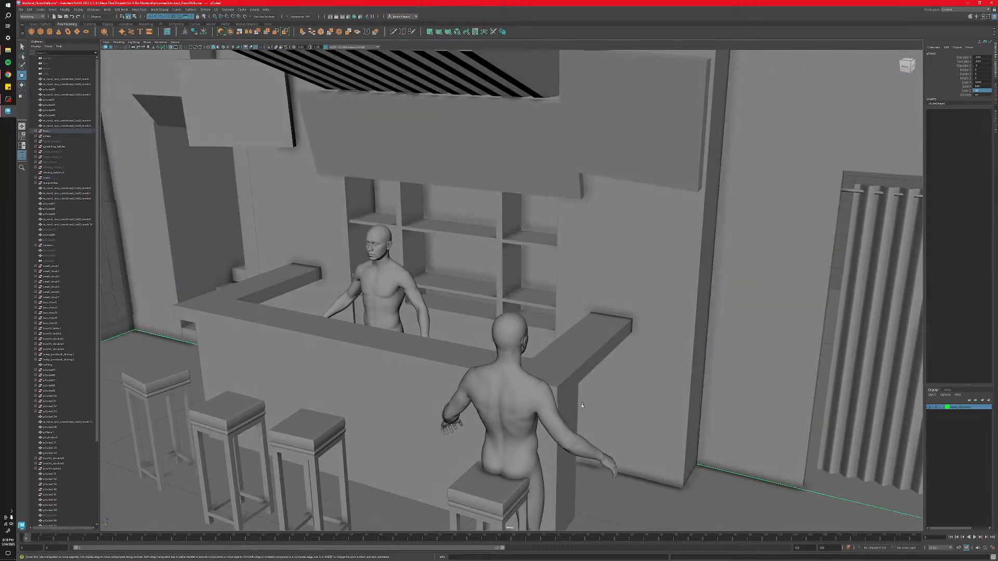
middle_click_drag(365, 331, 459, 387, "alt")
left_click_drag(459, 387, 370, 343, "alt")
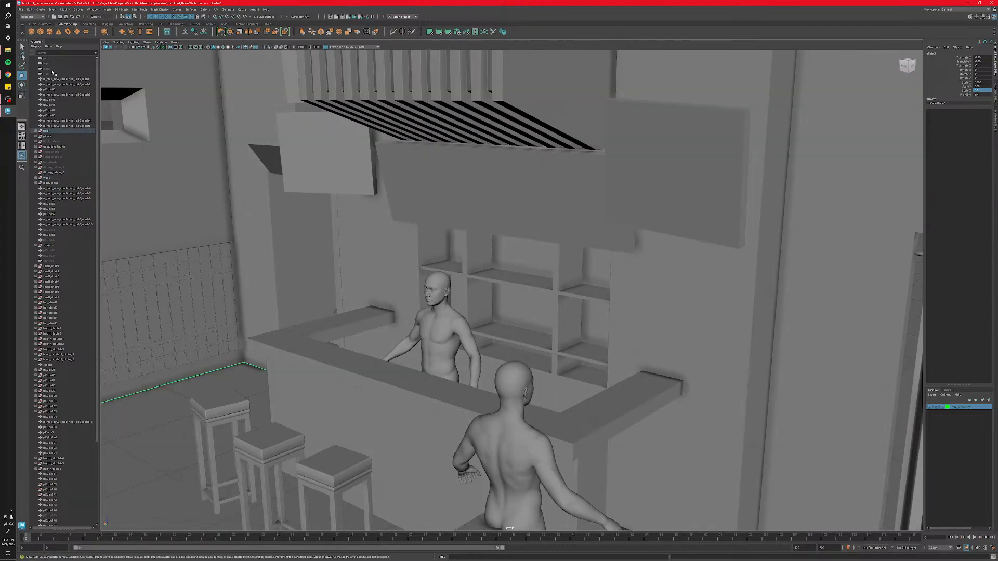
Switch to the Miro board and examine the bottle shelves behind the bar in the line-art reference.
left_click(8, 74)
scroll(456, 319, "up", 5)
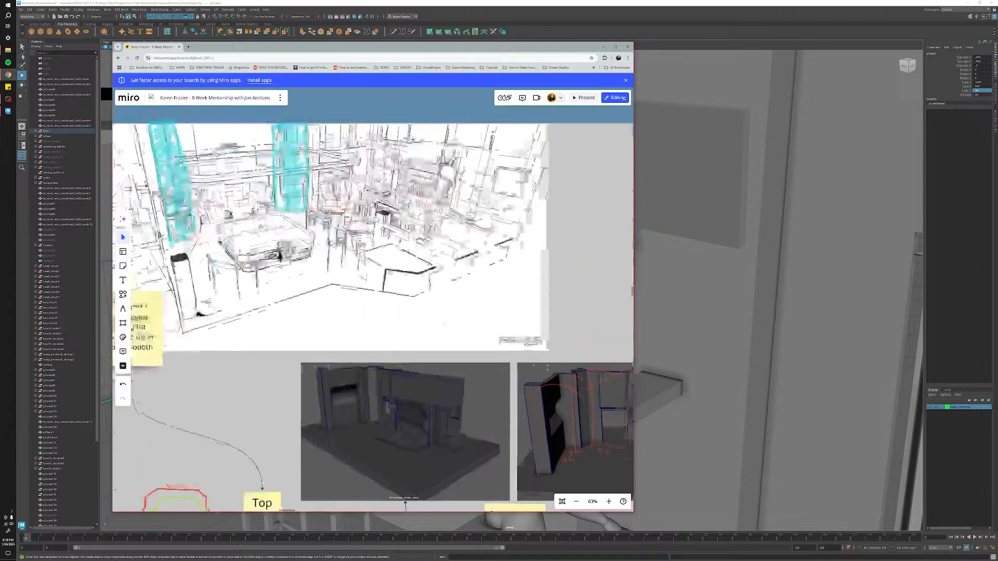
scroll(455, 319, "up", 5)
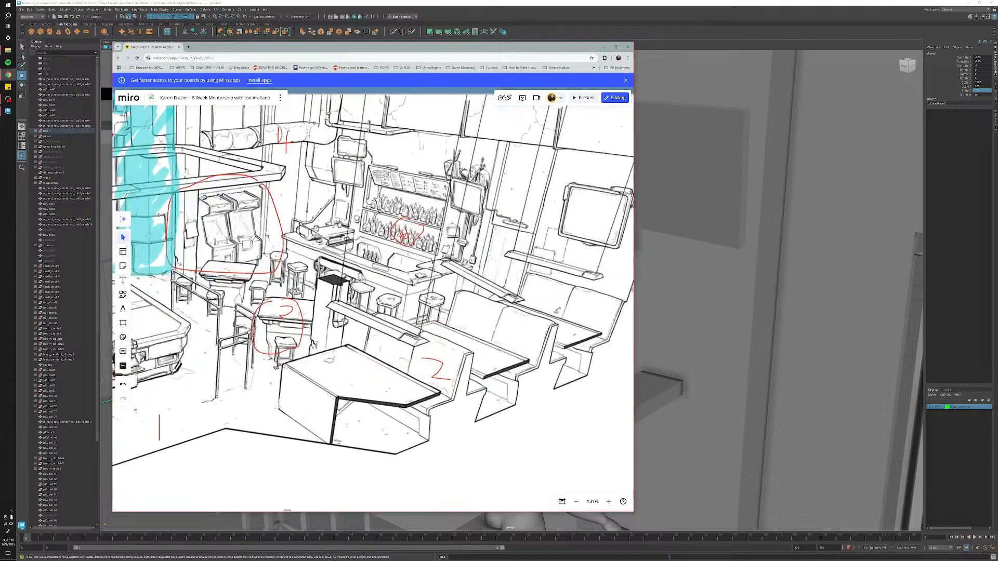
scroll(433, 263, "up", 6)
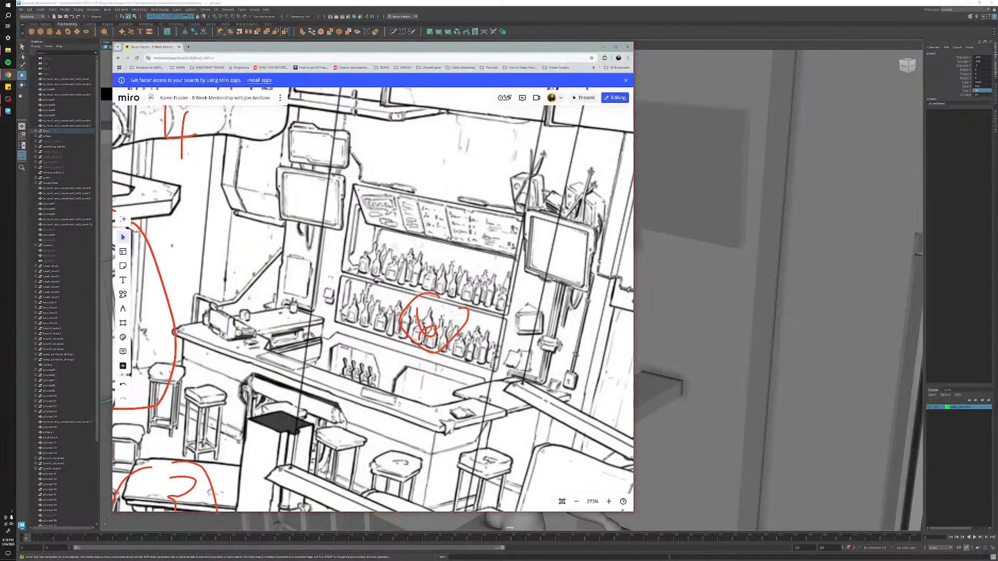
Return to Maya and compare the shelving behind the bar with the reference from the front and both sides.
left_click(720, 389)
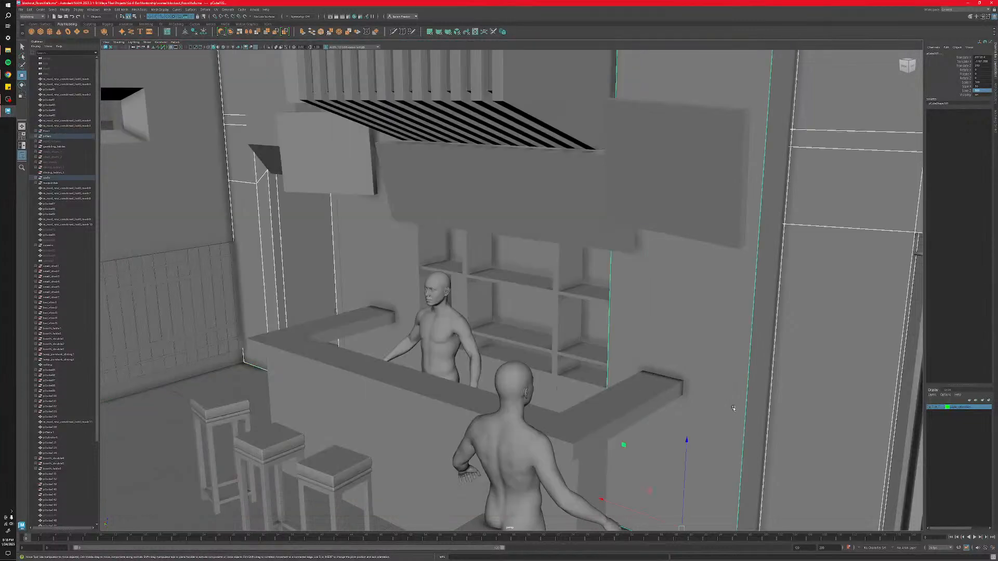
scroll(594, 386, "up", 3)
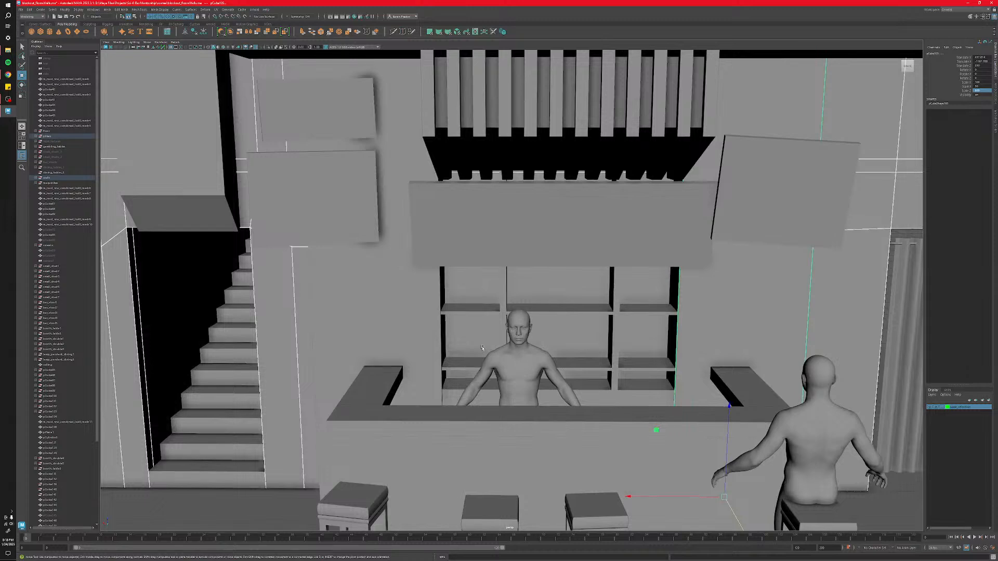
scroll(532, 353, "up", 5)
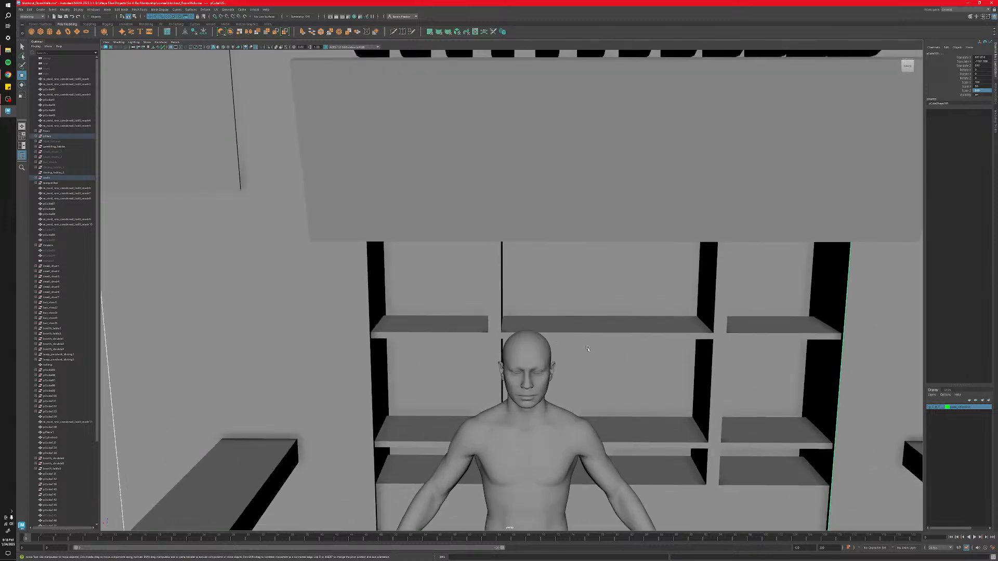
left_click_drag(587, 349, 530, 345, "alt")
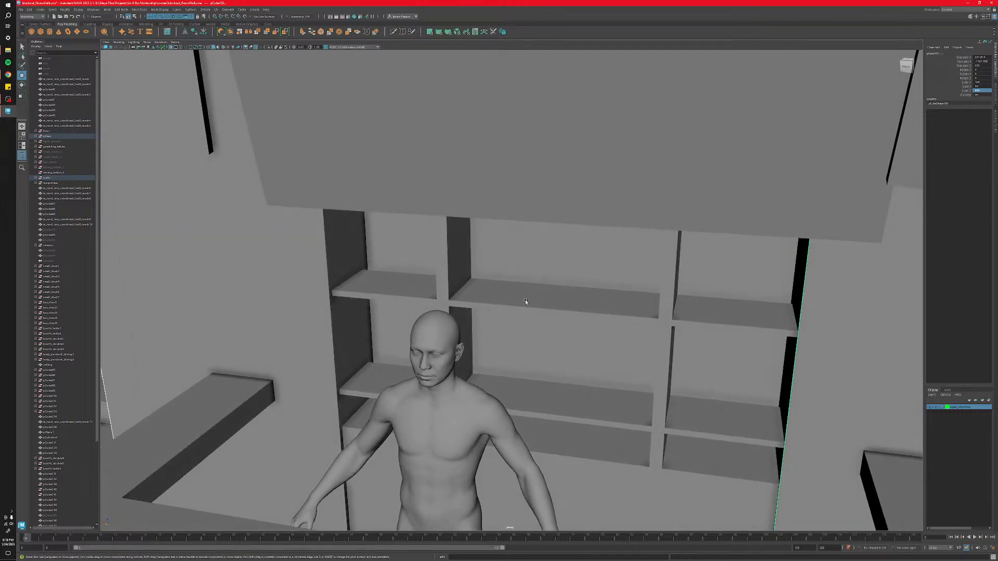
left_click_drag(528, 300, 353, 298, "alt")
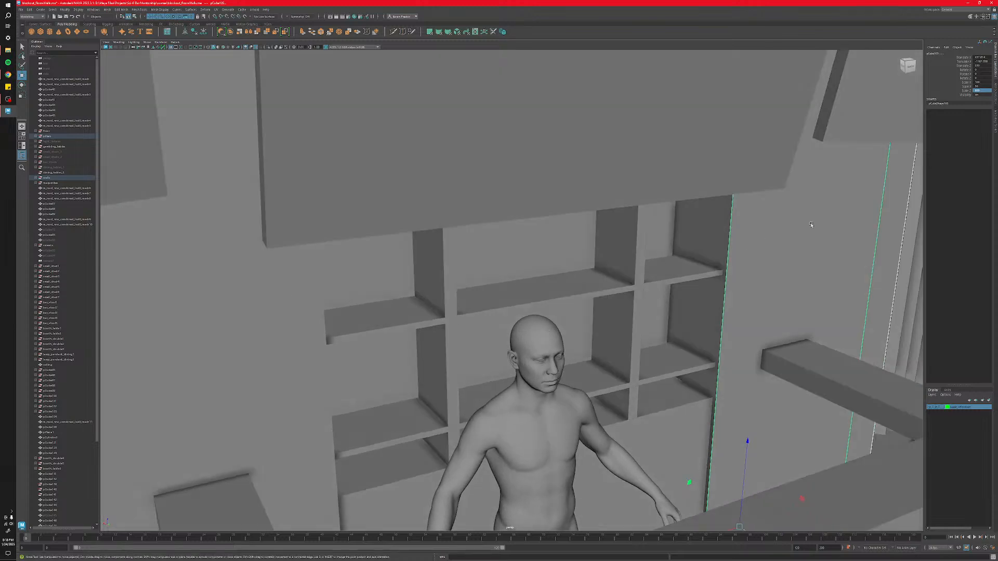
left_click_drag(674, 297, 617, 329, "alt")
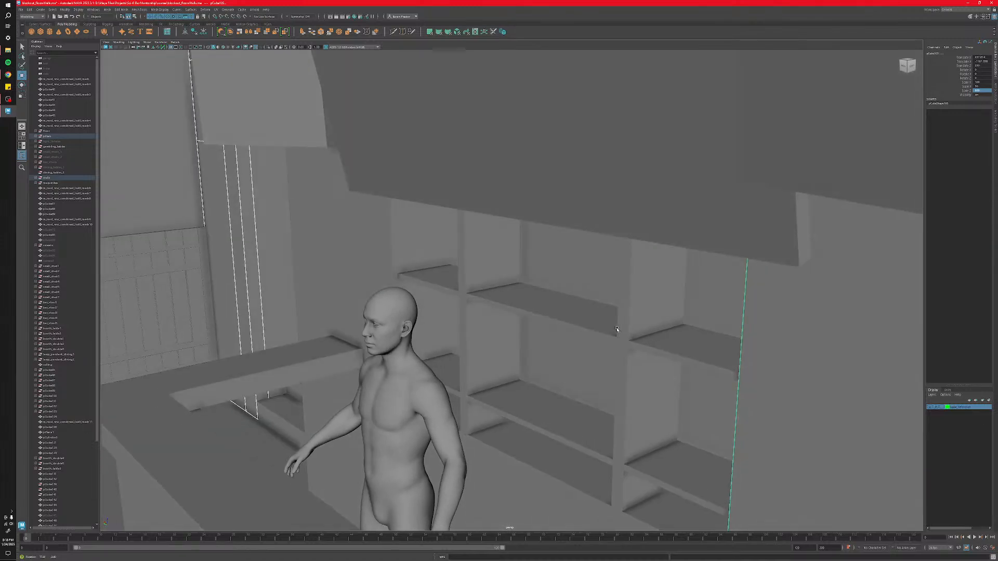
right_click_drag(561, 360, 603, 363, "alt")
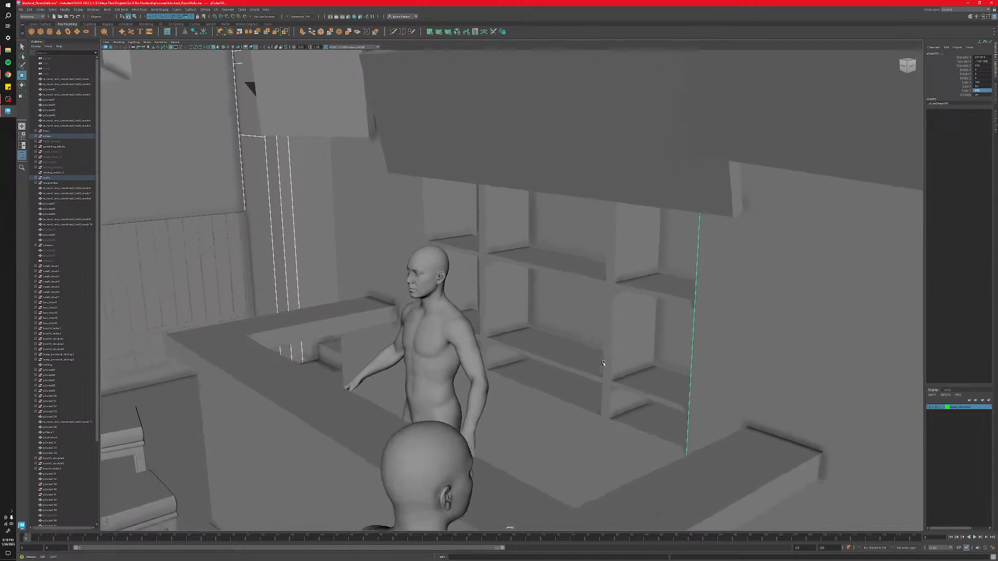
scroll(603, 363, "down", 9)
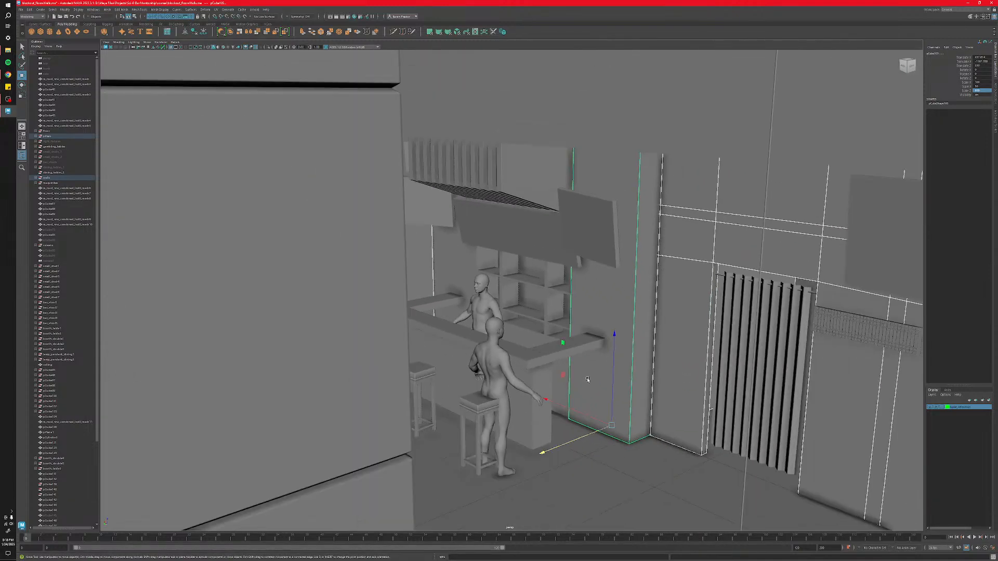
Review the whole interior blockout, from the bar and seating areas out to an elevated view of the full building.
mouse_move(588, 379)
left_mouse_down("alt")
mouse_move(595, 384)
mouse_move(578, 386)
left_mouse_up("alt")
left_click(375, 451)
left_click_drag(375, 448, 384, 432, "alt")
middle_click_drag(387, 421, 511, 400, "alt")
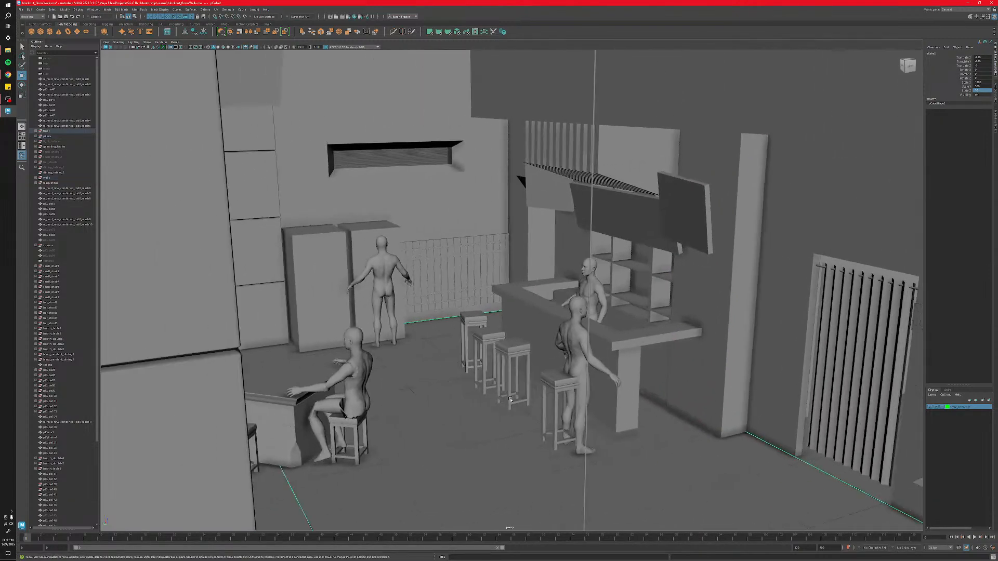
right_click_drag(510, 399, 589, 377, "alt")
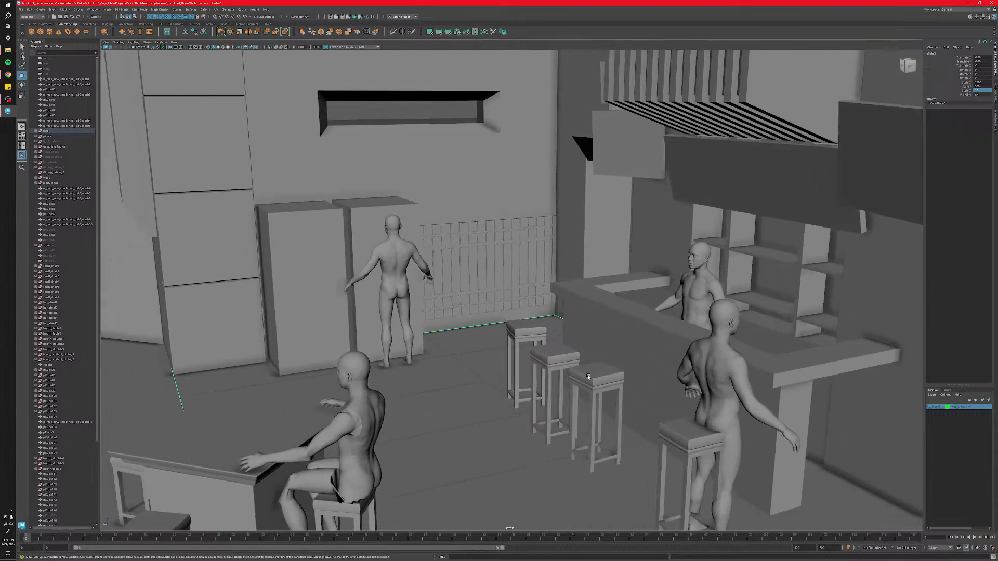
left_click_drag(588, 377, 521, 350, "alt")
scroll(513, 370, "up", 3)
scroll(513, 370, "down", 3)
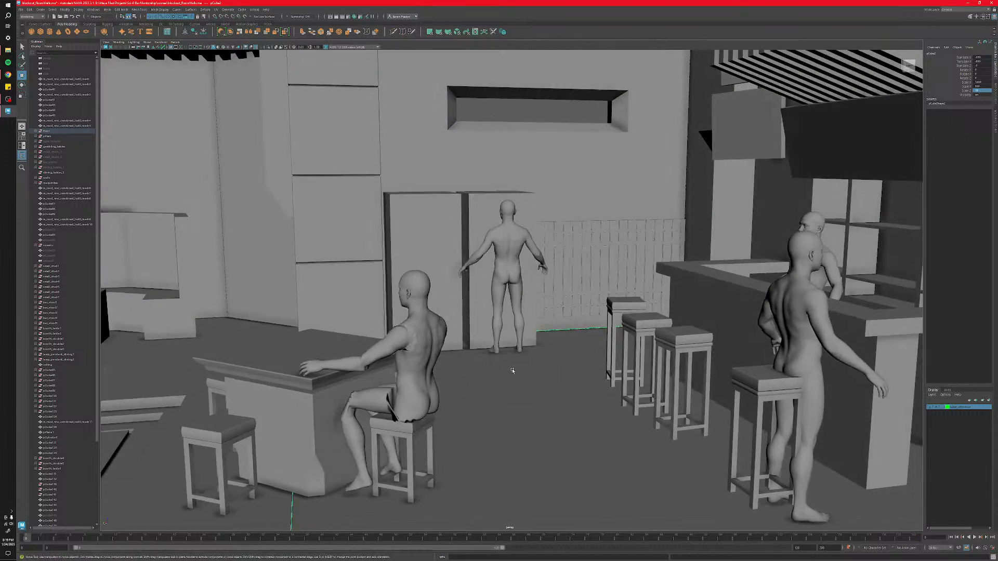
scroll(512, 370, "down", 7)
middle_click_drag(512, 370, 584, 372, "alt")
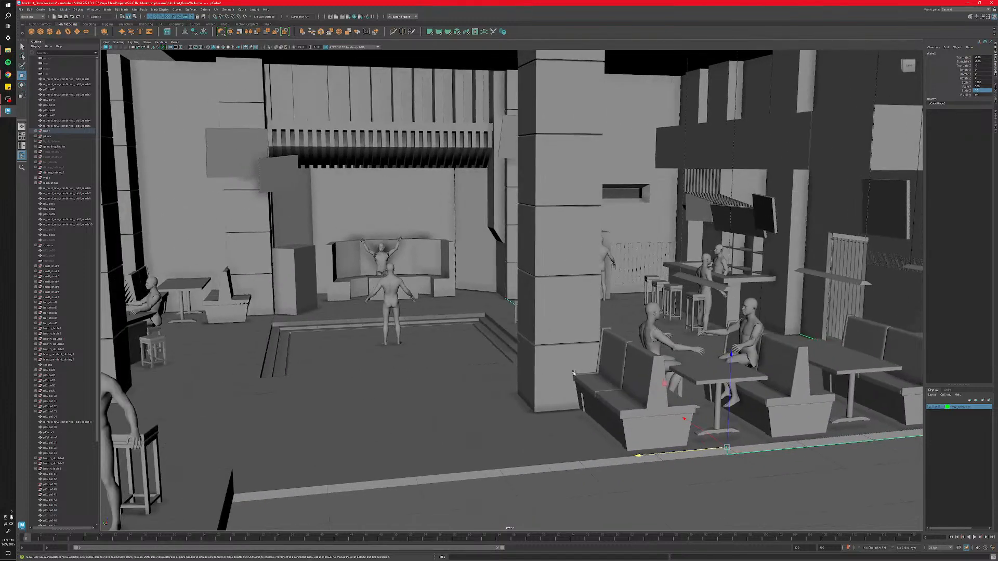
scroll(573, 373, "down", 5)
scroll(551, 373, "up", 3)
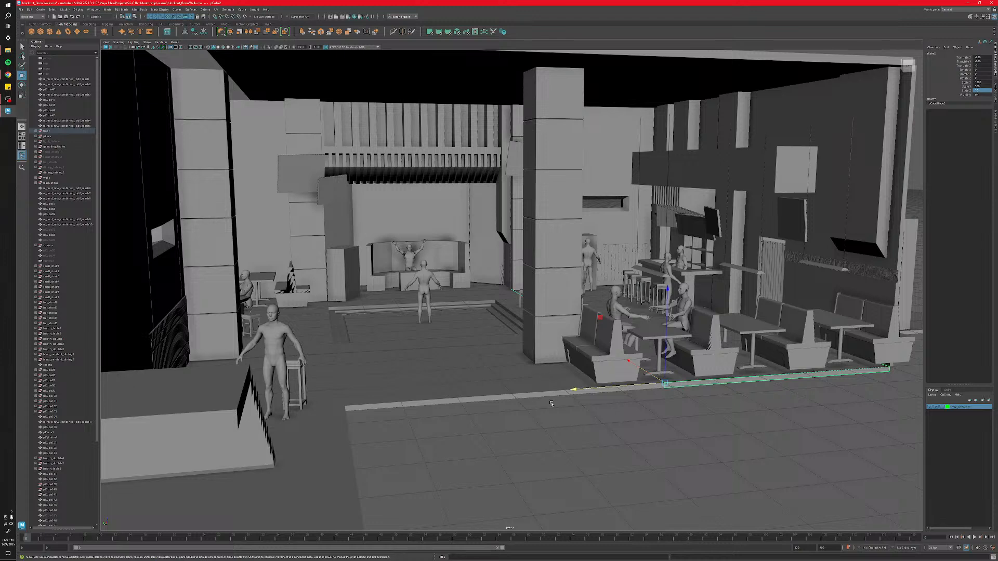
right_click_drag(551, 404, 453, 420, "alt")
left_click_drag(453, 420, 494, 400, "alt")
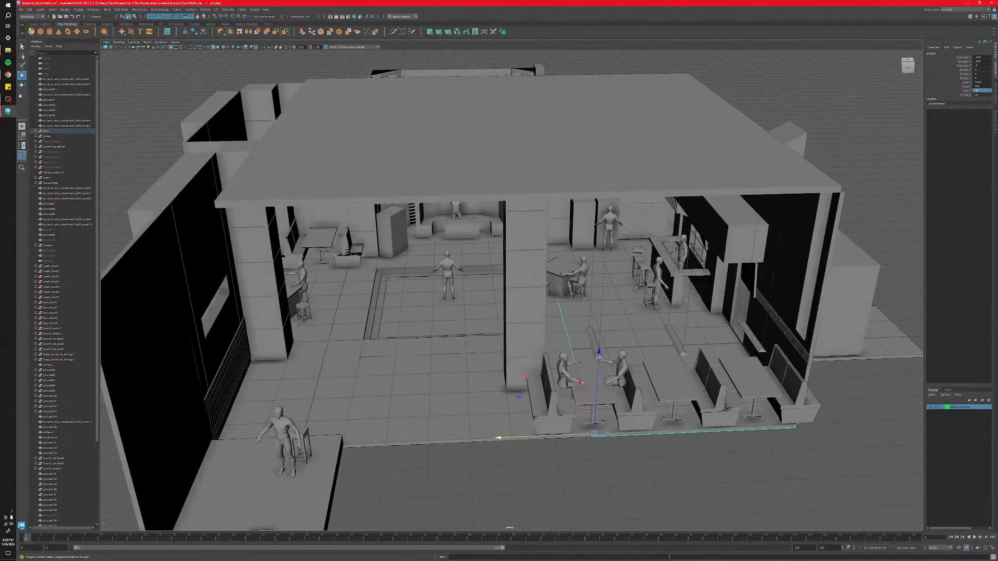
Create a polygon cube at the scene origin, frame it, and raise it vertically above the ground plane.
left_click(41, 32)
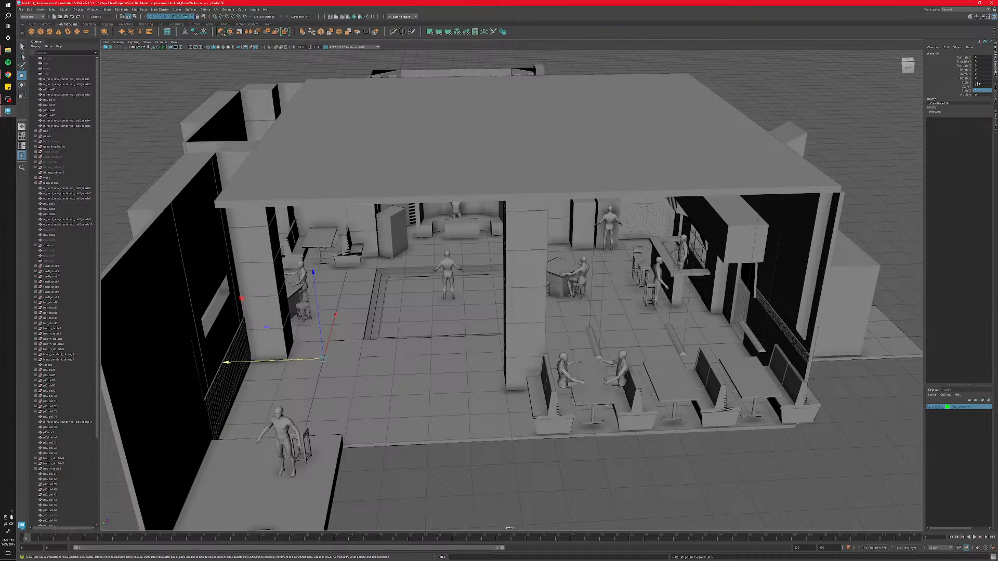
key("ctrl+1")
key("f")
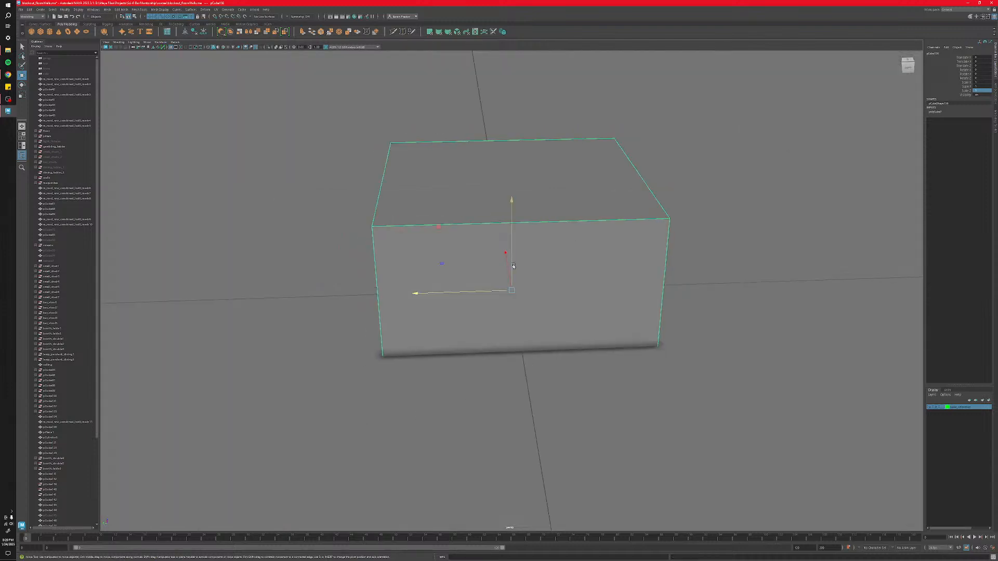
left_click_drag(512, 244, 530, 137)
key("f")
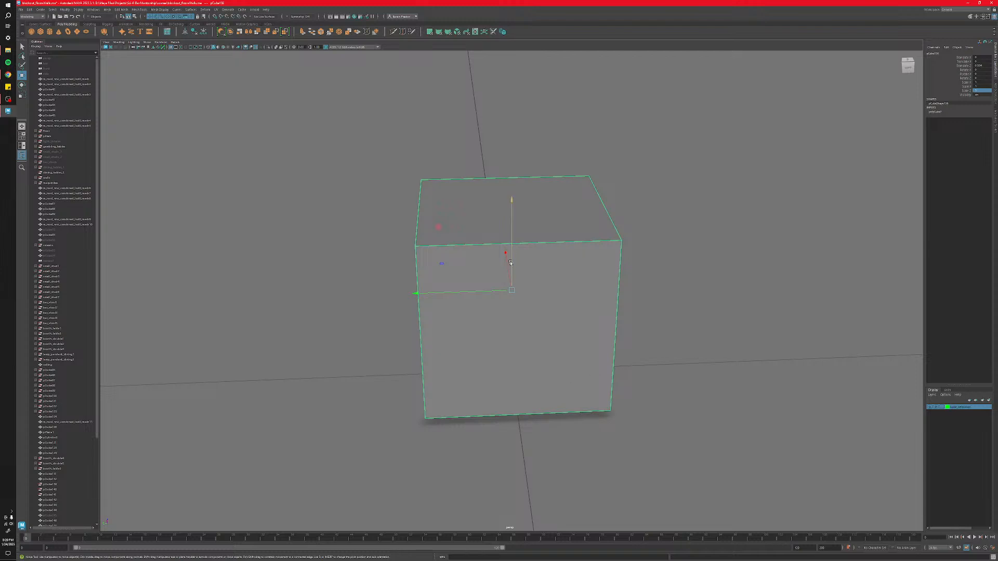
left_click_drag(522, 291, 550, 251, "alt")
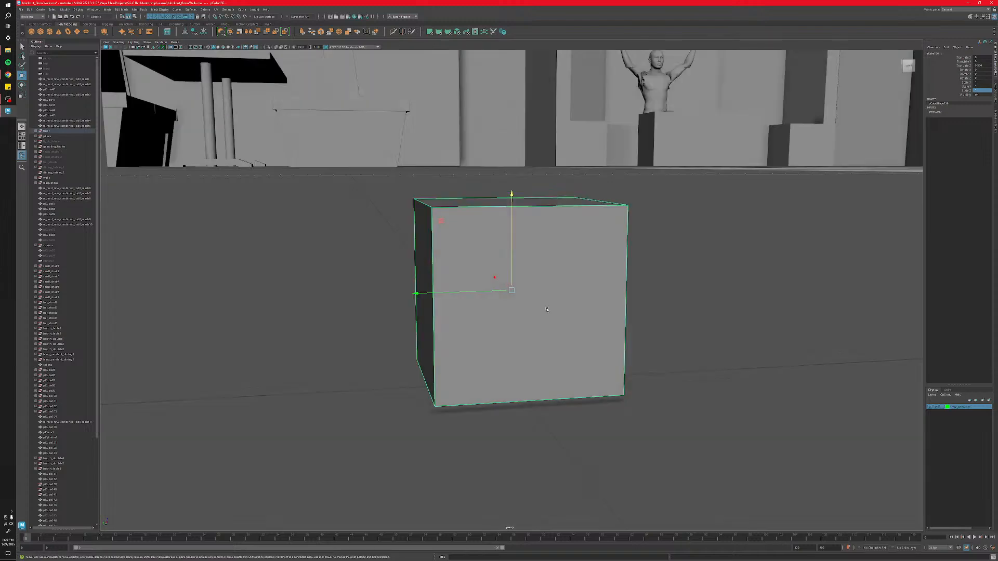
left_click_drag(523, 293, 542, 329, "alt")
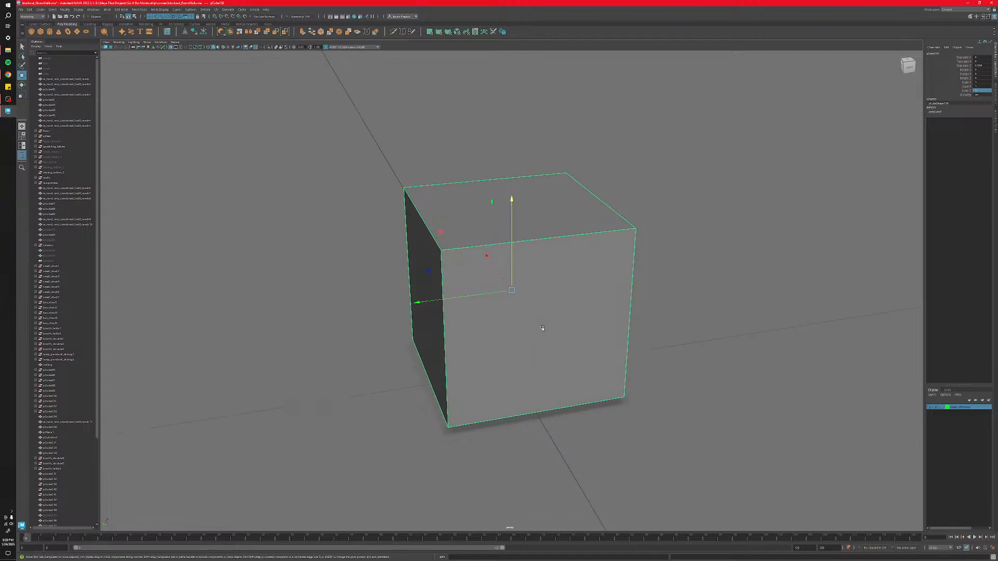
Preview the plain cube with smoothing and return it to its unsmoothed display.
key("3")
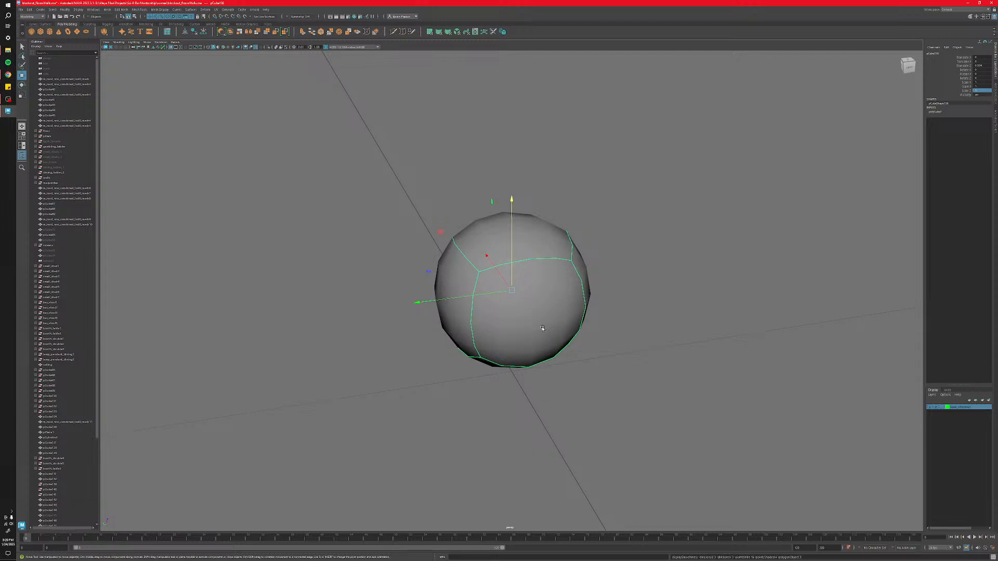
left_click_drag(543, 329, 509, 330, "alt")
key("1")
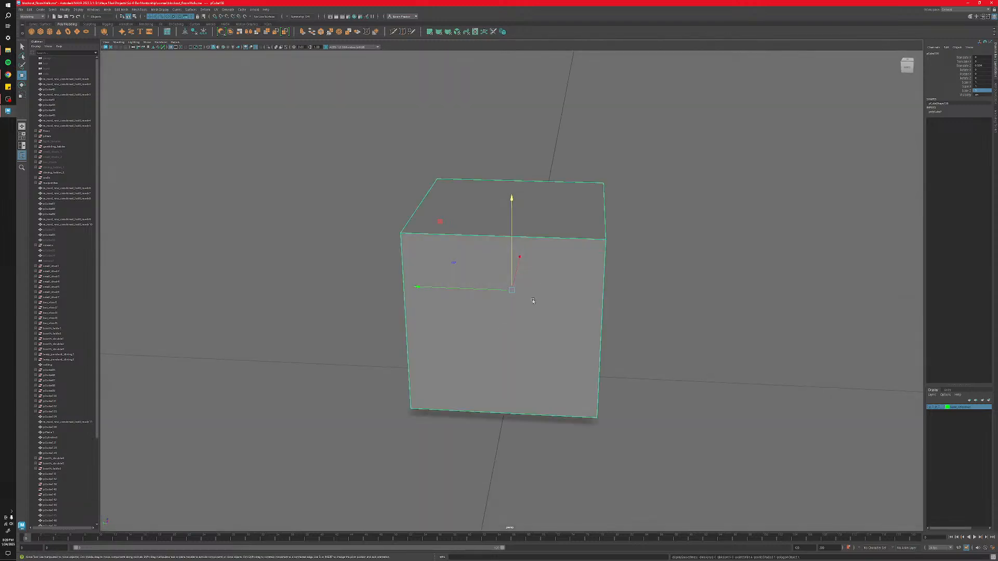
Insert two crossing edge loops through the middle of the cube's width and depth with Multi-Cut, and return to object mode.
left_click(394, 32)
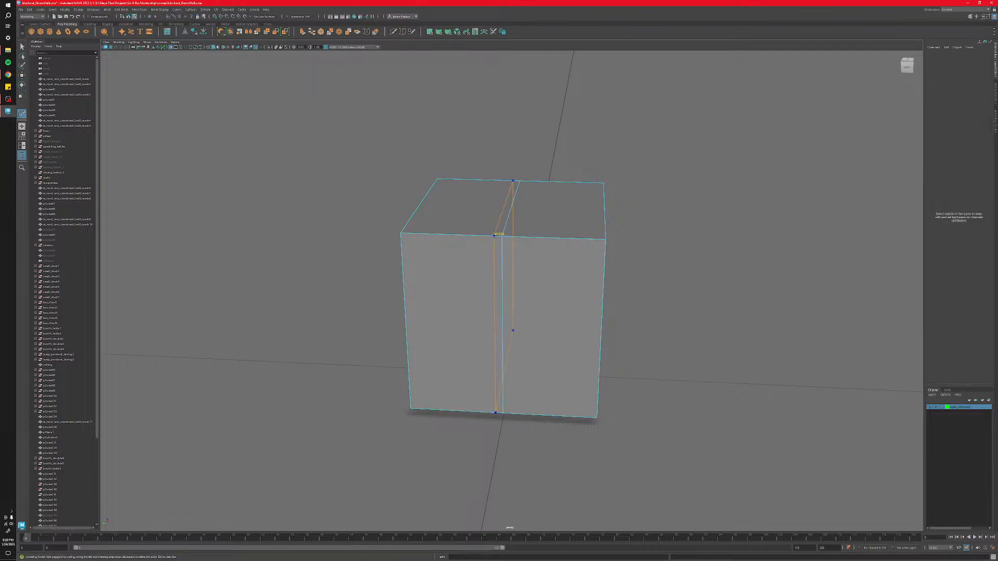
left_click(499, 236, "ctrl")
left_click(422, 204, "ctrl")
left_click_drag(437, 233, 456, 263, "alt")
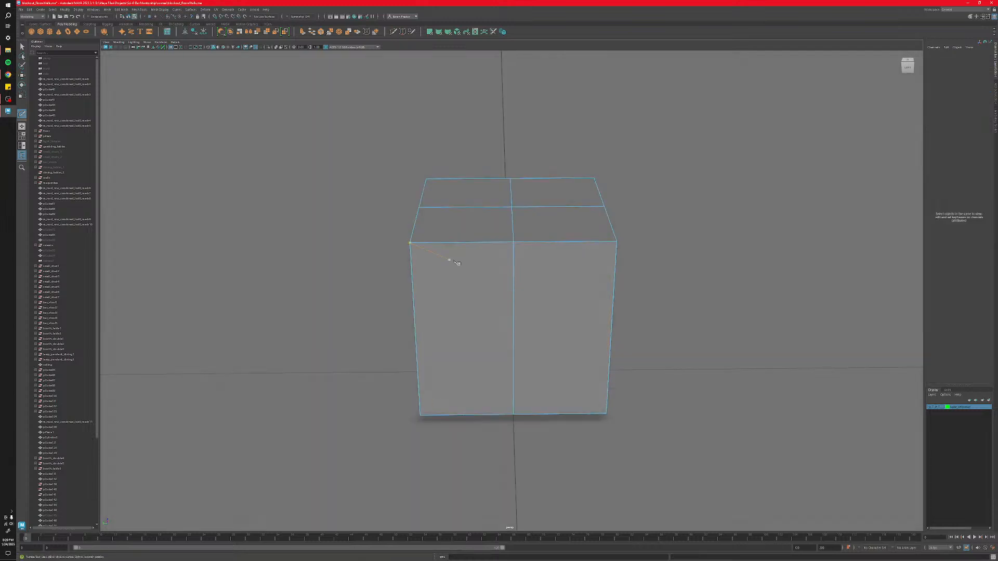
key("q")
right_click_drag(460, 258, 485, 251)
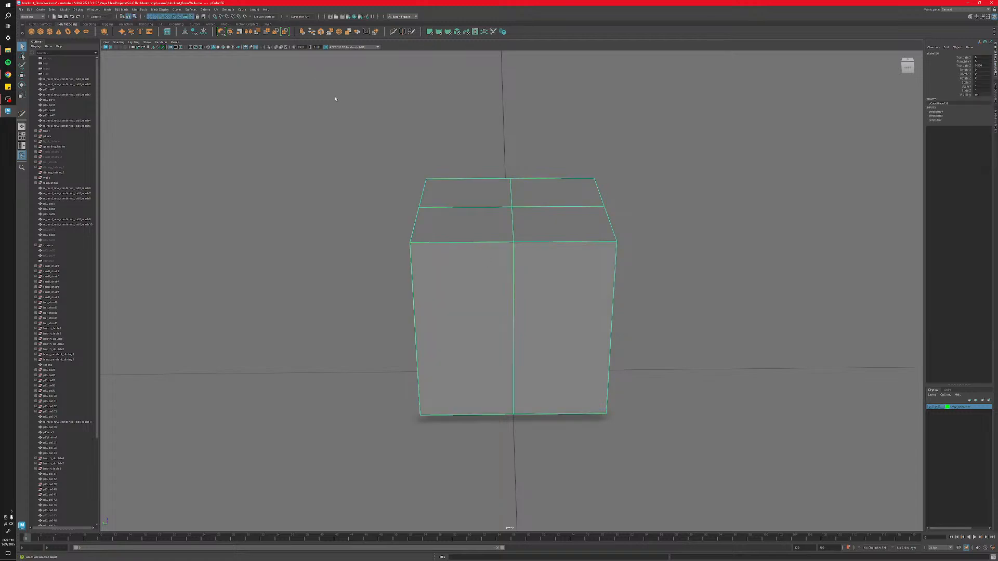
Preview smoothing on the cube with the centre loops and compare it with the unsmoothed shape.
key("3")
left_click_drag(402, 259, 462, 269, "alt")
right_click_drag(502, 276, 509, 271)
key("1")
left_click_drag(488, 284, 478, 286, "alt")
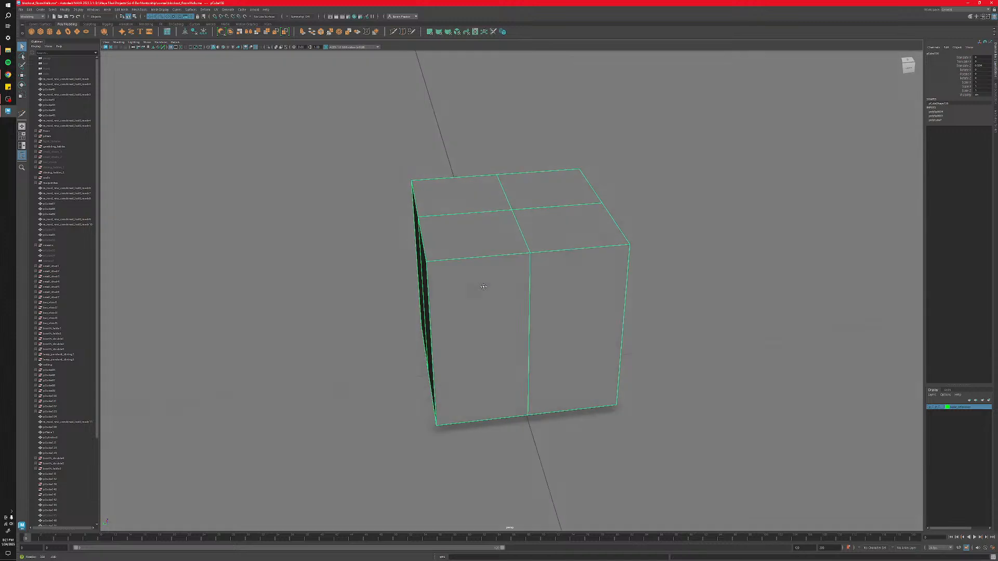
mouse_move(423, 182)
left_mouse_down("alt")
mouse_move(452, 257)
mouse_move(491, 268)
left_mouse_up("alt")
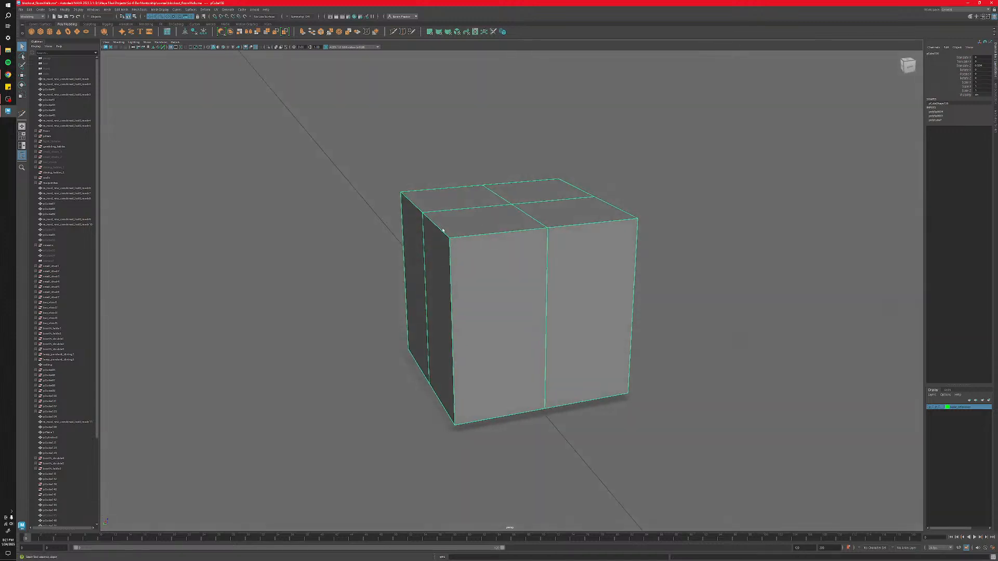
Insert supporting edge loops close to the cube's side edges and top edge with Multi-Cut.
left_click(393, 32)
left_click_drag(495, 301, 473, 307, "alt")
right_click_drag(473, 307, 473, 290, "alt")
scroll(471, 289, "up", 1)
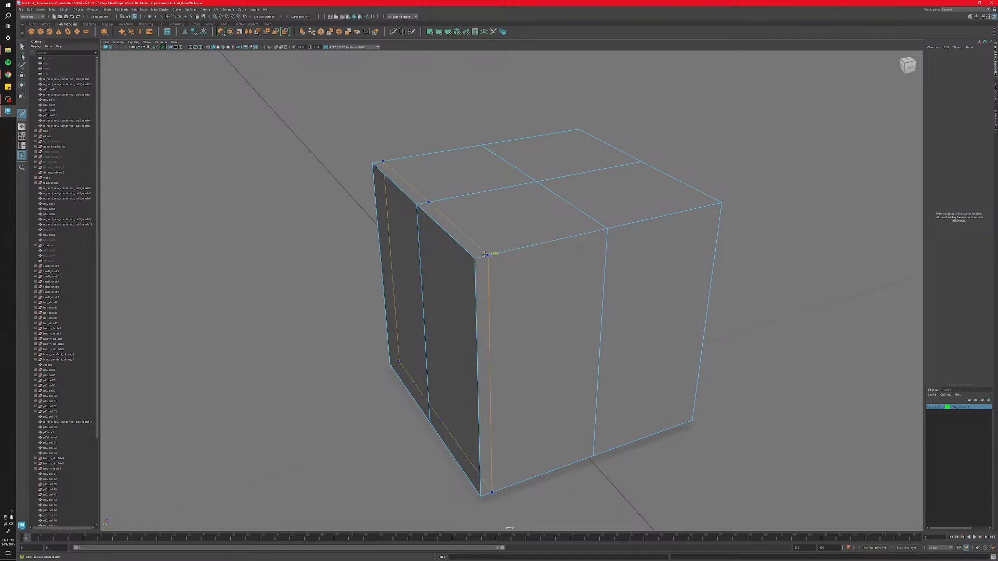
left_click_drag(477, 257, 563, 287, "alt")
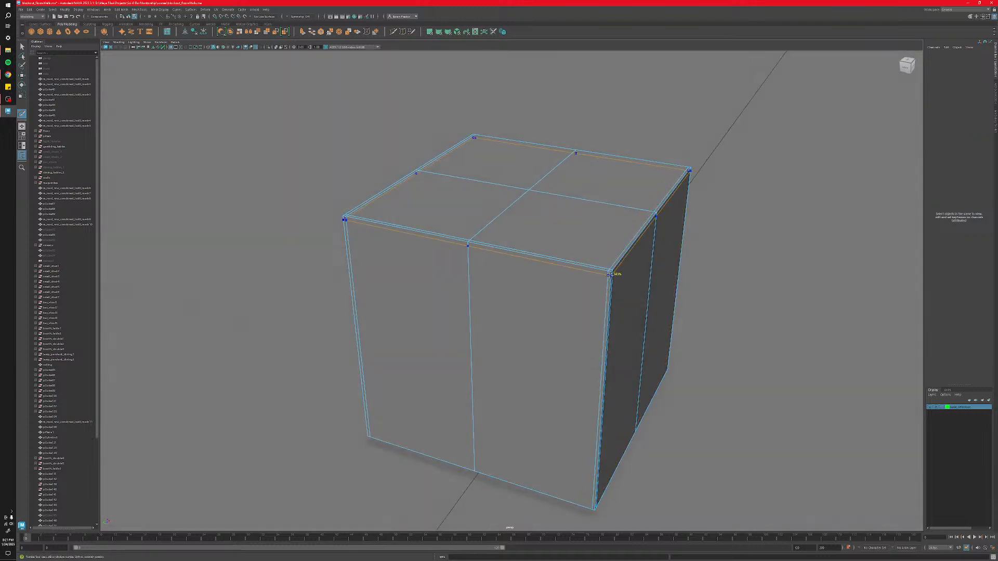
left_click_drag(610, 274, 579, 298, "alt")
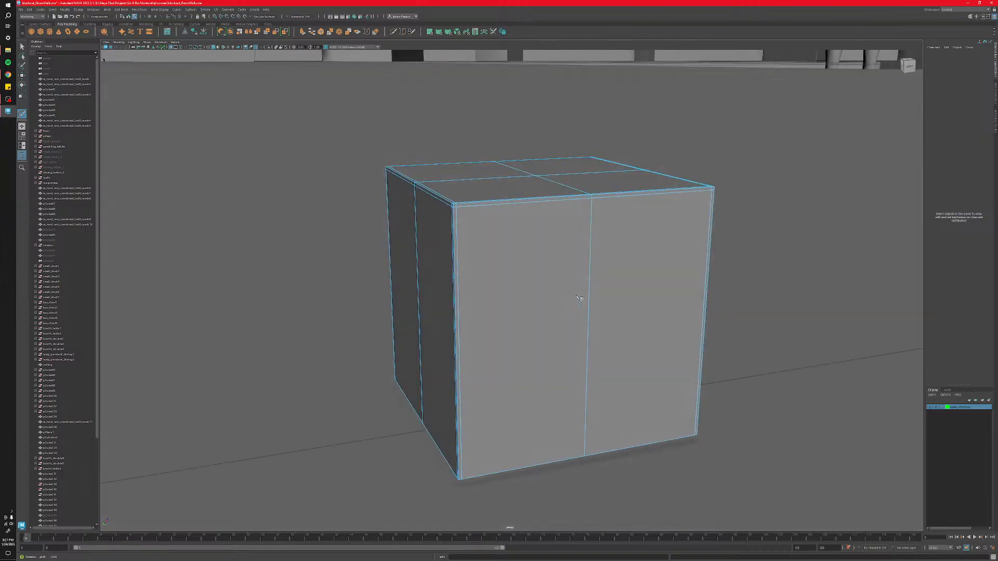
Preview the cube smoothed and deselected, and examine its supported upper edges and unsupported bottom edges from all around.
key("1")
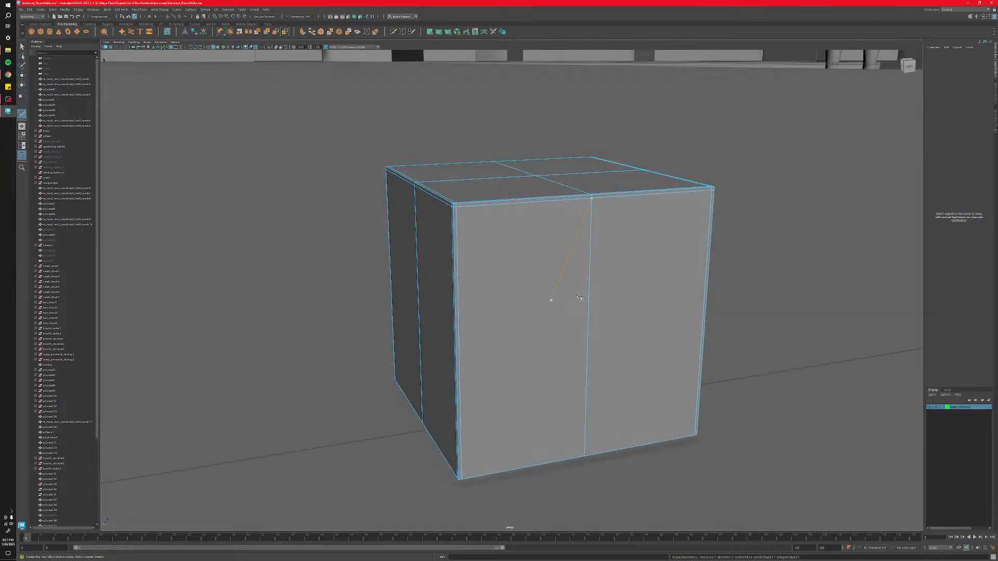
key("q")
key("3")
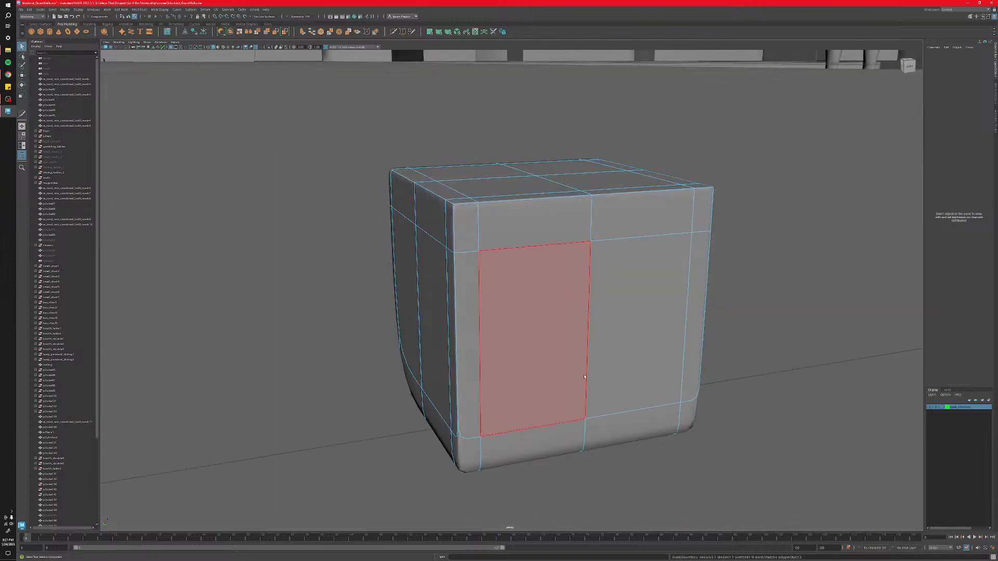
left_click(633, 472)
left_click(749, 407)
right_click_drag(749, 408, 772, 402)
left_click_drag(725, 372, 619, 332, "alt")
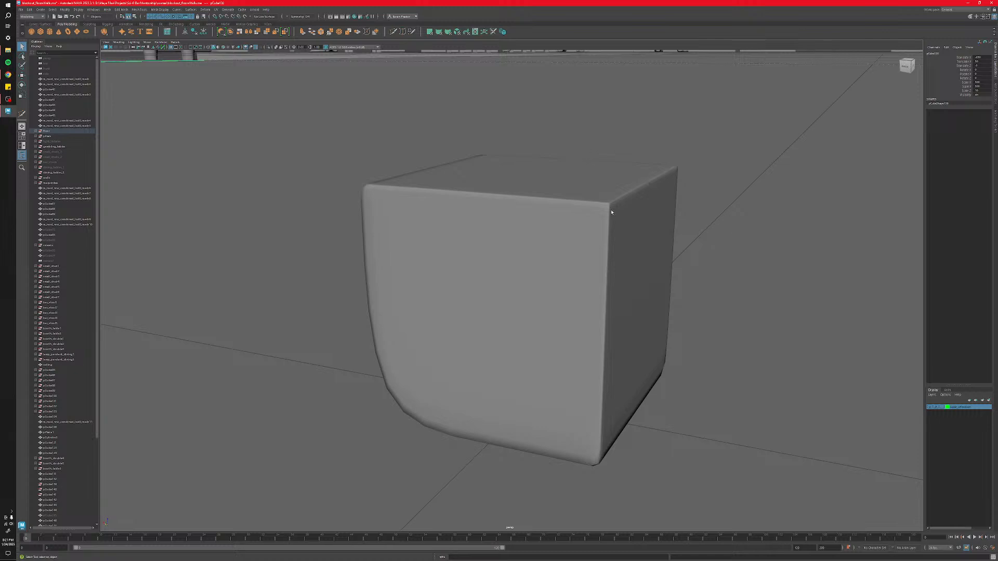
left_click_drag(614, 224, 509, 405, "alt")
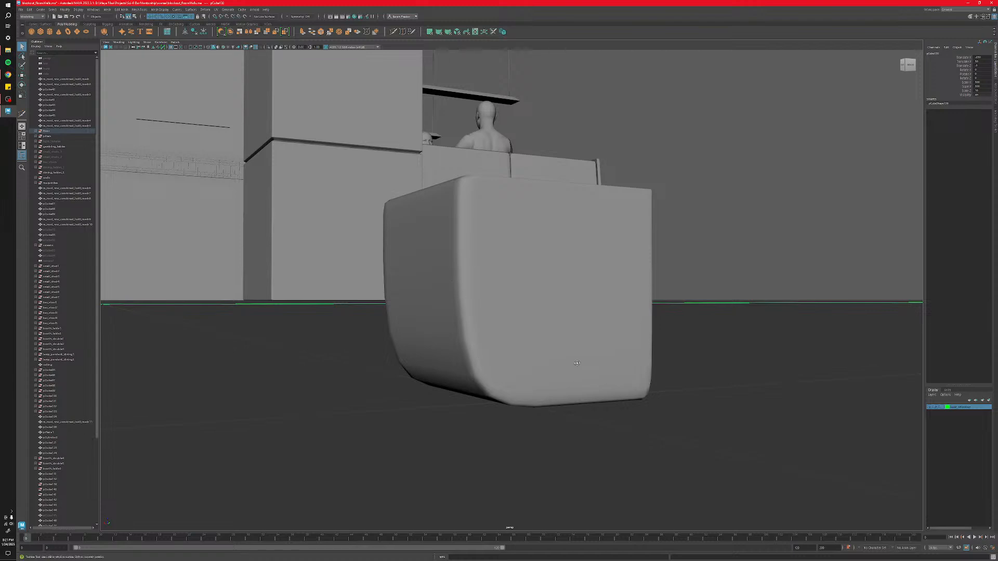
left_click_drag(558, 389, 472, 210, "alt")
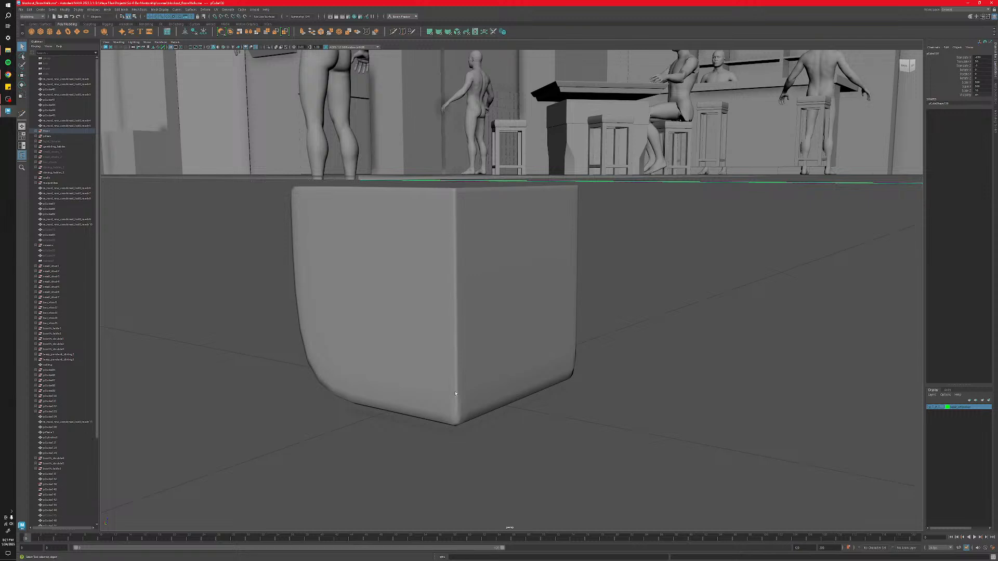
left_click_drag(478, 322, 445, 330, "alt")
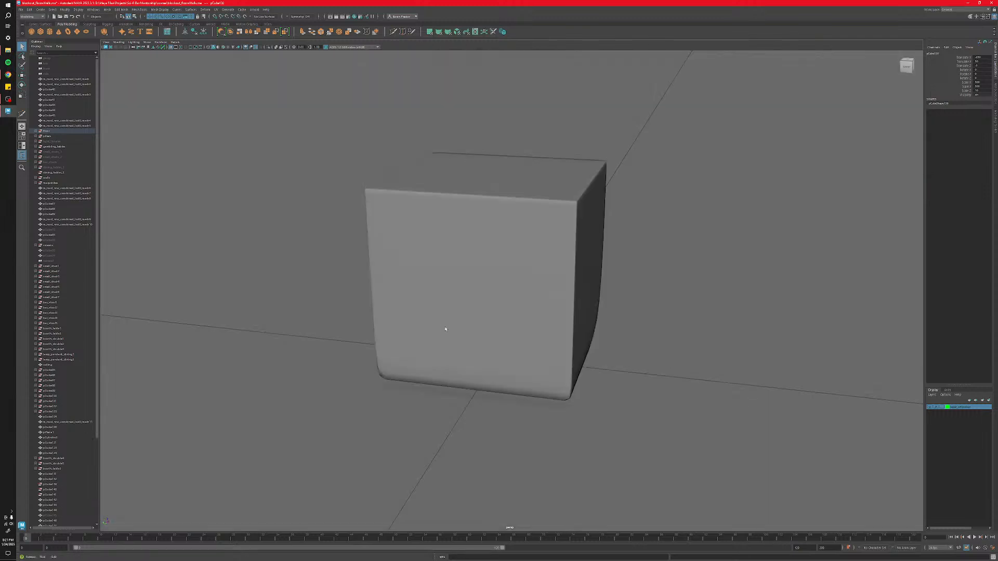
Select the cube and compare its smoothed and unsmoothed wireframe around the lower corner.
left_click(499, 268)
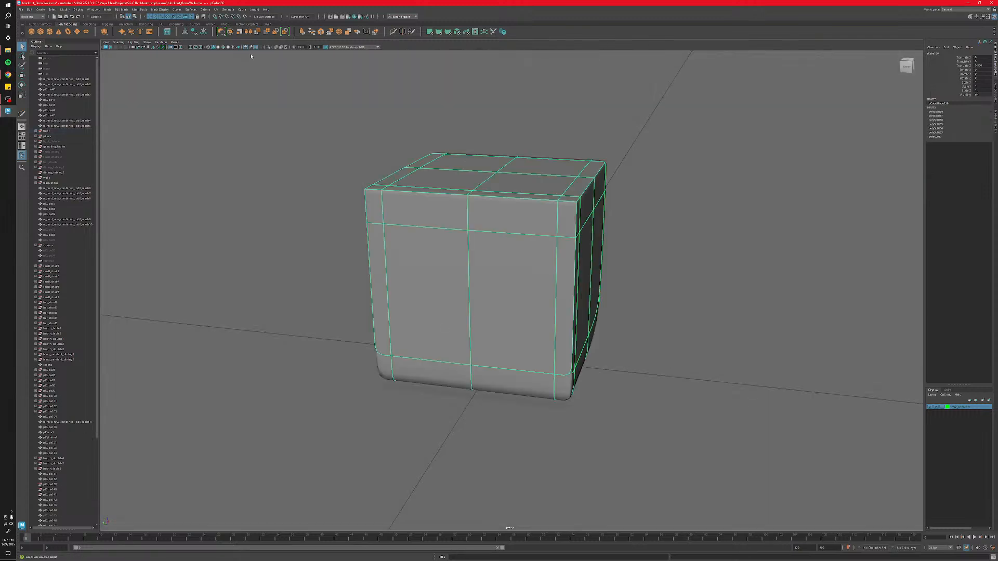
left_click_drag(436, 289, 402, 241, "alt")
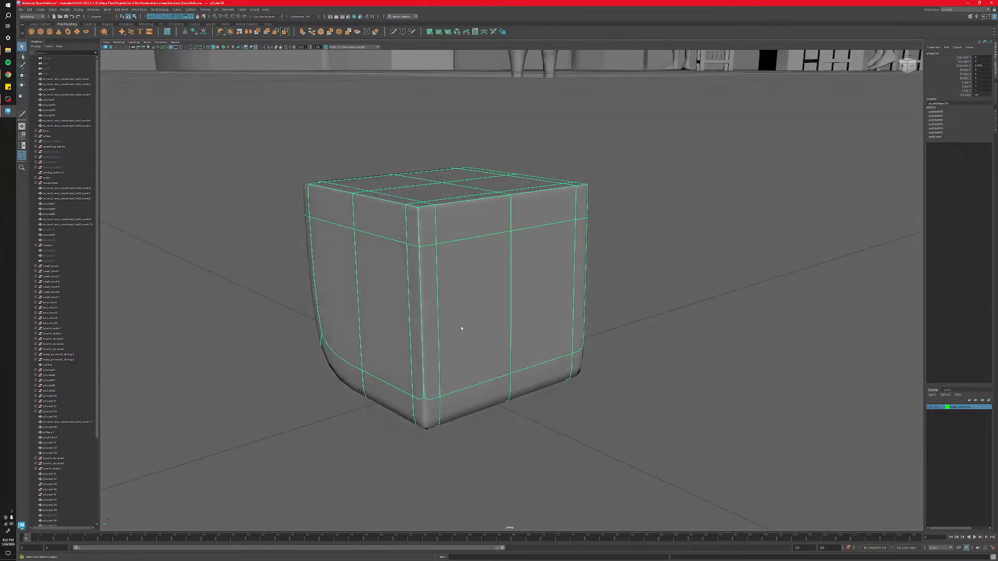
left_click_drag(461, 329, 469, 324, "alt")
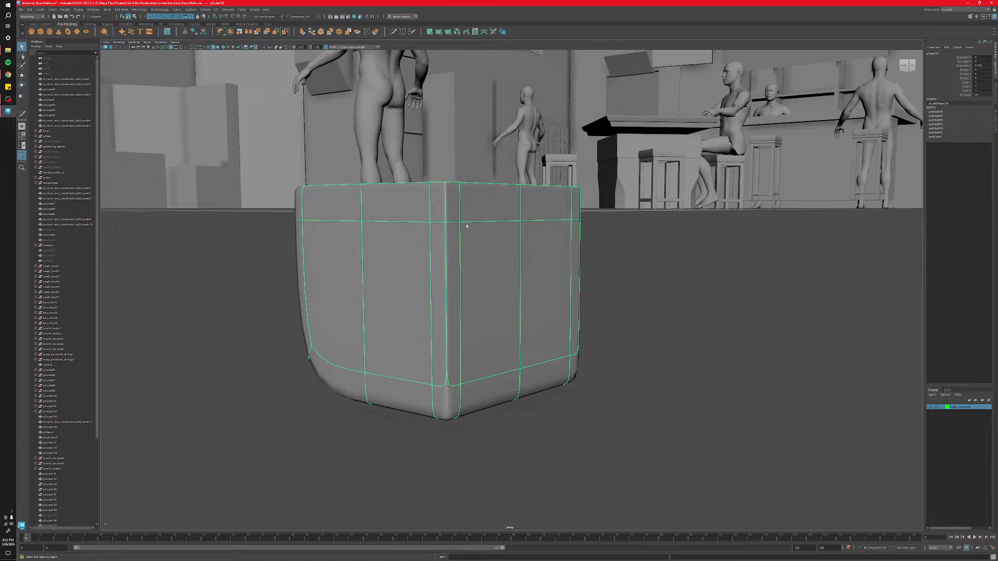
key("1")
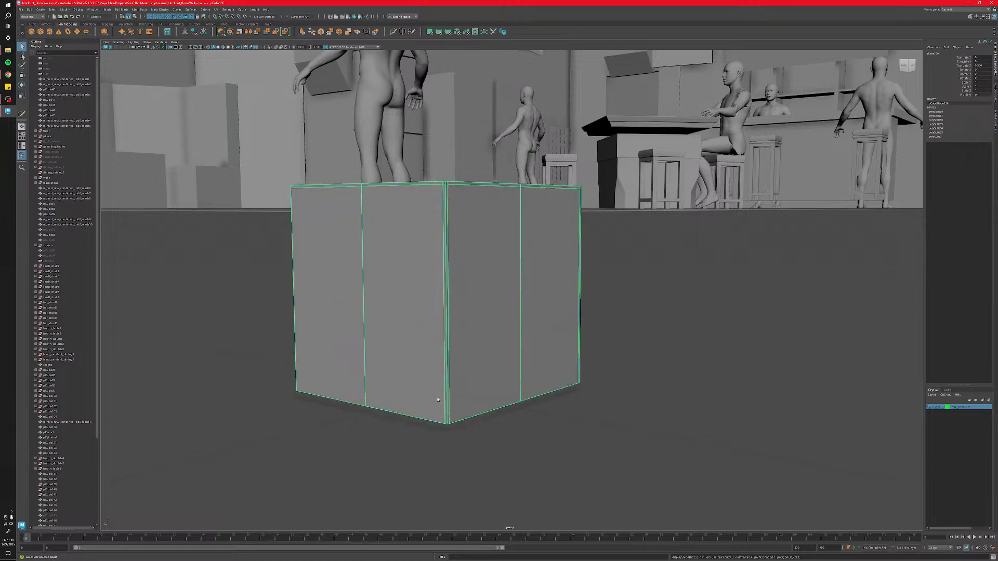
key("3")
key("1")
Insert a supporting edge loop close to the cube's bottom edge with Multi-Cut and check it in smooth preview.
left_click(392, 32)
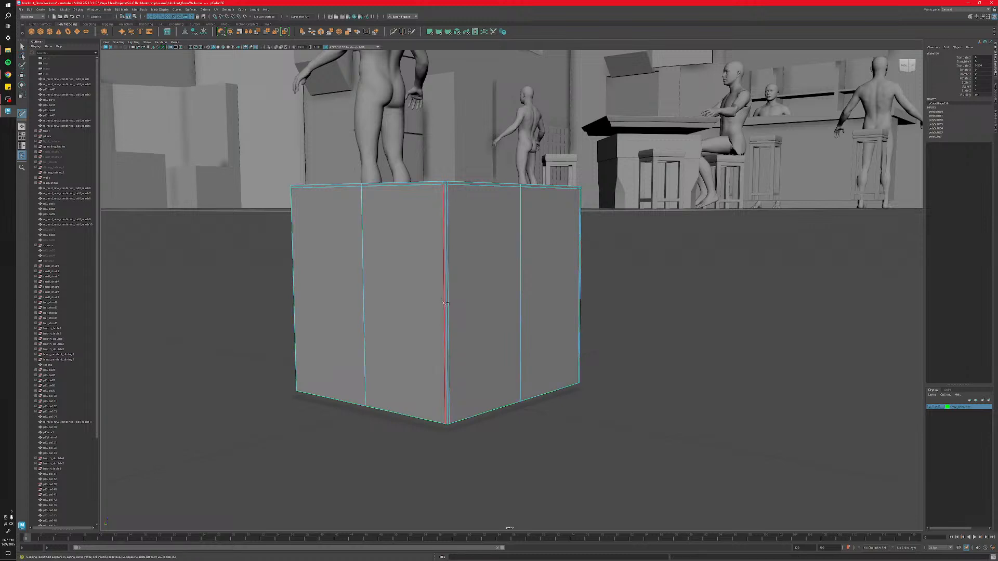
key("3")
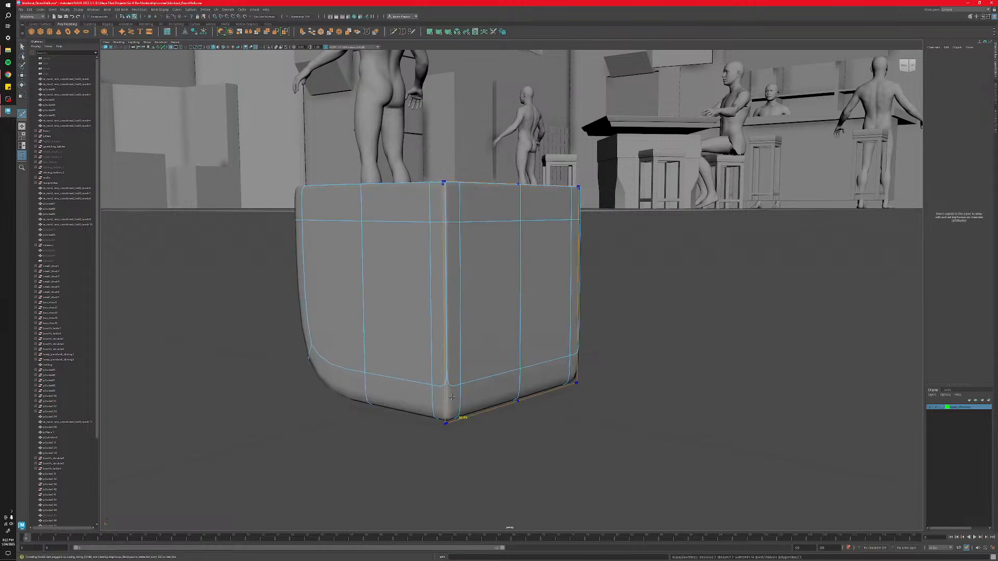
key("1")
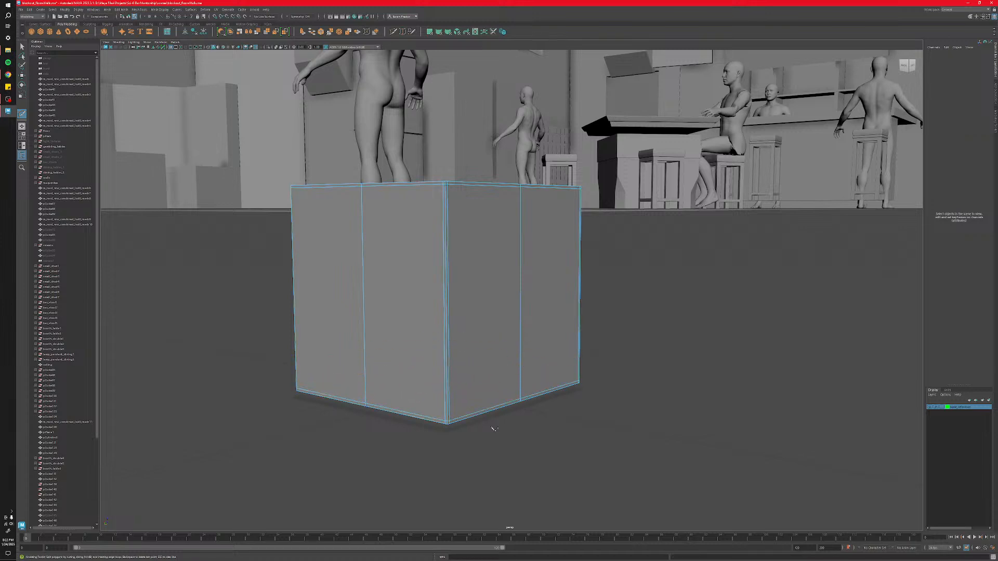
key("3")
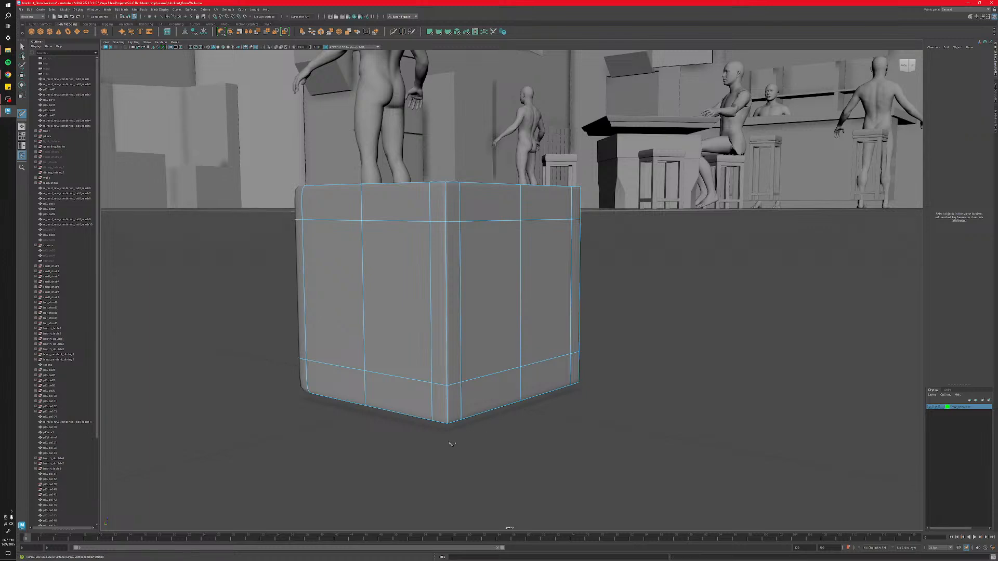
left_click_drag(475, 439, 467, 419, "alt")
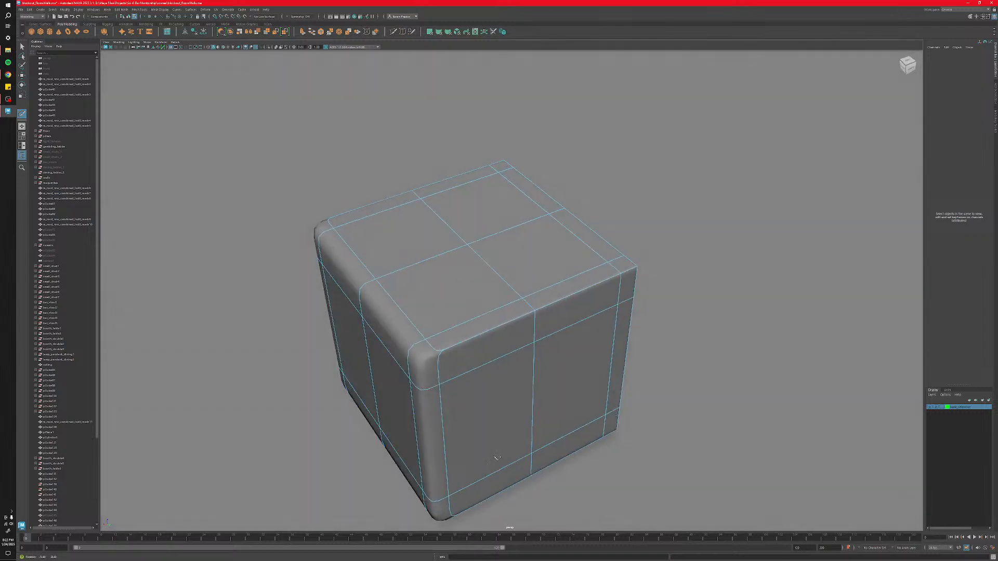
Insert a supporting edge loop close to the cube's remaining unsupported side and return to object mode.
key("1")
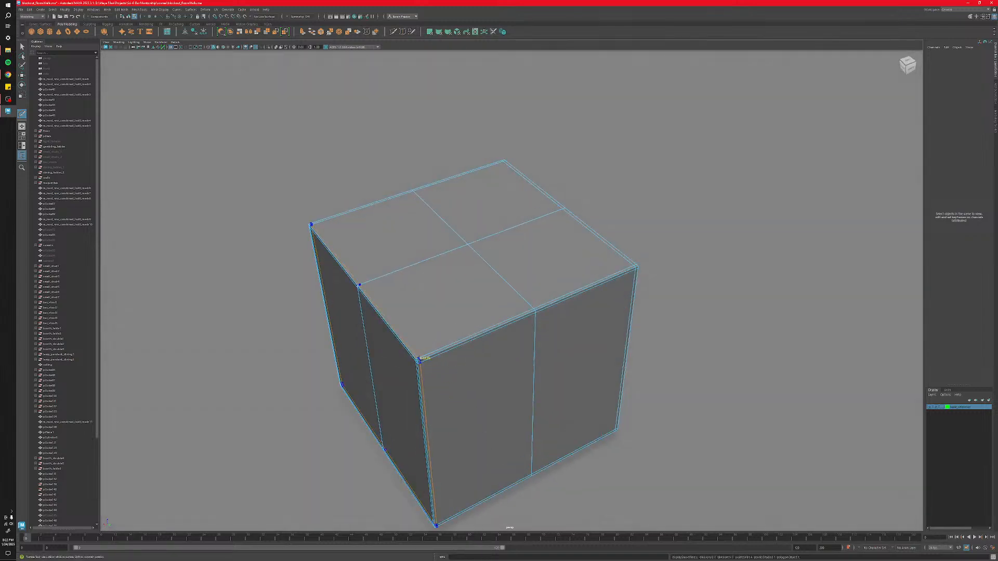
mouse_move(413, 373)
left_mouse_down("alt")
mouse_move(439, 372)
mouse_move(414, 359)
mouse_move(403, 372)
left_mouse_up("alt")
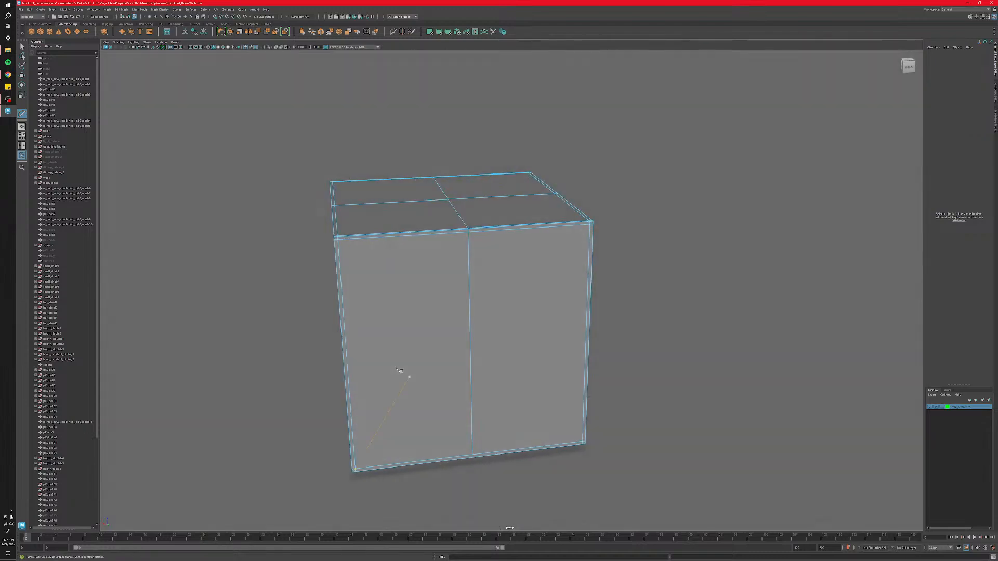
key("q")
right_click_drag(410, 363, 438, 354)
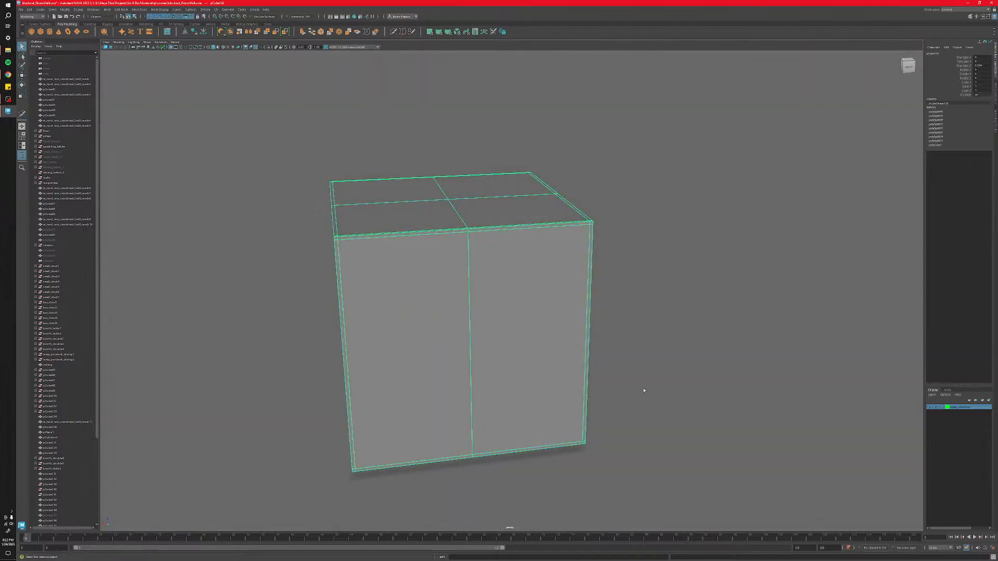
Turn on smooth preview for the fully supported cube and examine its corners and edges, both deselected and selected.
left_click_drag(644, 390, 596, 387, "alt")
left_click(617, 410)
key("3")
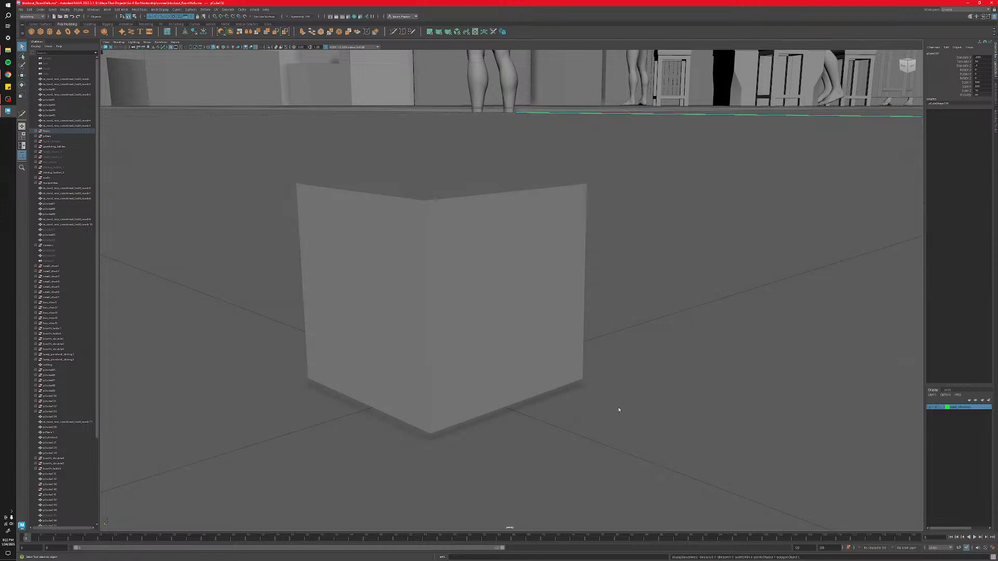
left_click(541, 376)
left_click(557, 410)
mouse_move(557, 410)
left_mouse_down("alt")
mouse_move(639, 407)
mouse_move(491, 397)
mouse_move(550, 407)
left_mouse_up("alt")
left_click(497, 376)
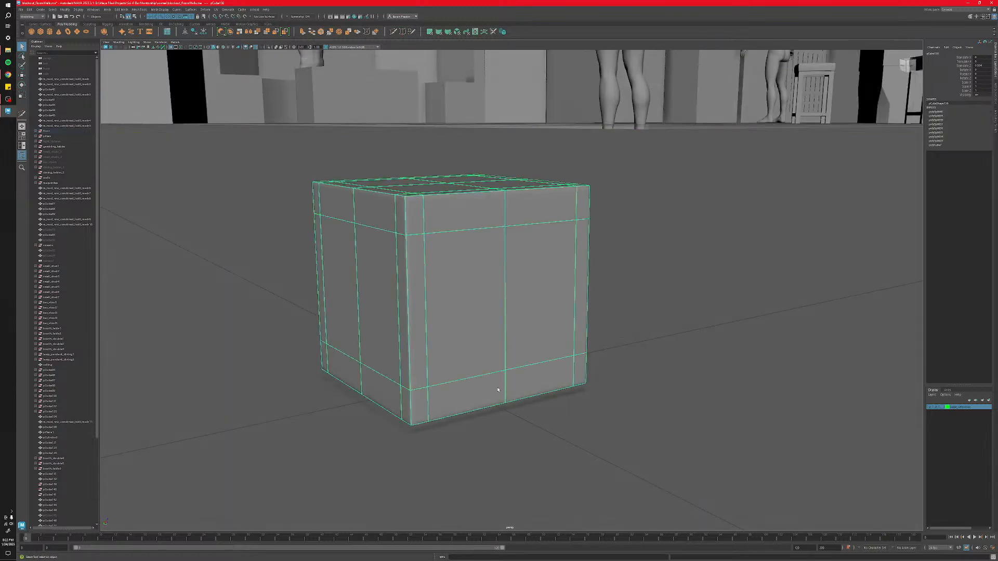
Duplicate the cube with support edge loops and move the copy sideways so both stand side by side.
left_click_drag(498, 385, 459, 354, "alt")
scroll(456, 354, "down", 3)
key("w")
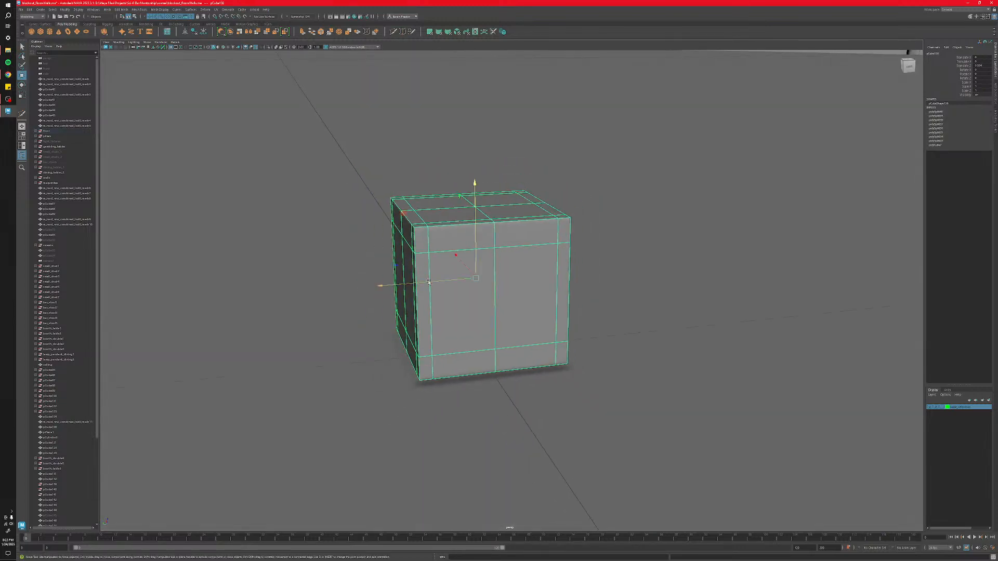
left_click_drag(421, 282, 610, 274, "shift")
middle_click_drag(509, 280, 476, 345, "alt")
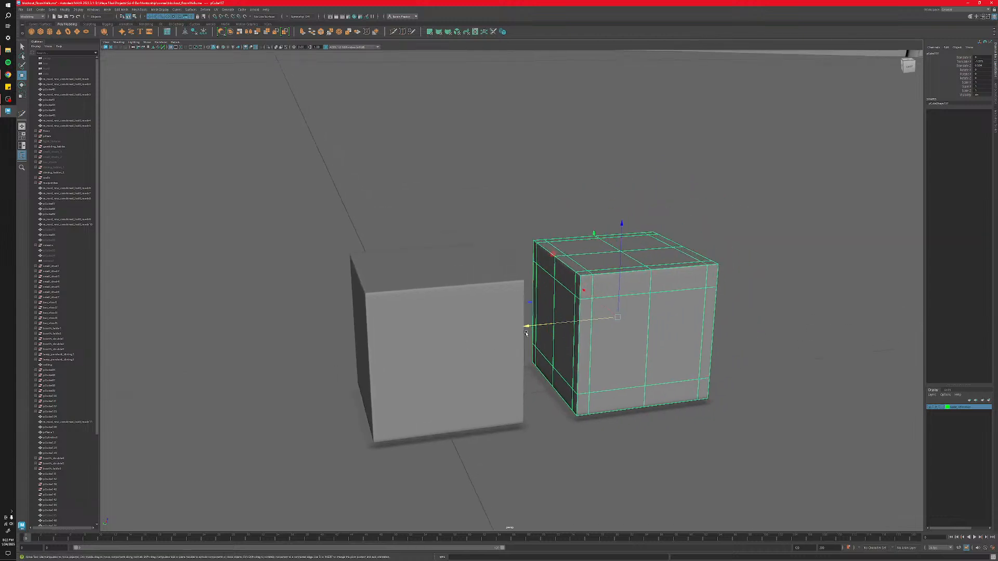
Replace the original looped cube with a plain polygon cube without edge loops and raise it to the copy's height.
left_click_drag(526, 337, 442, 335, "shift")
key("Delete")
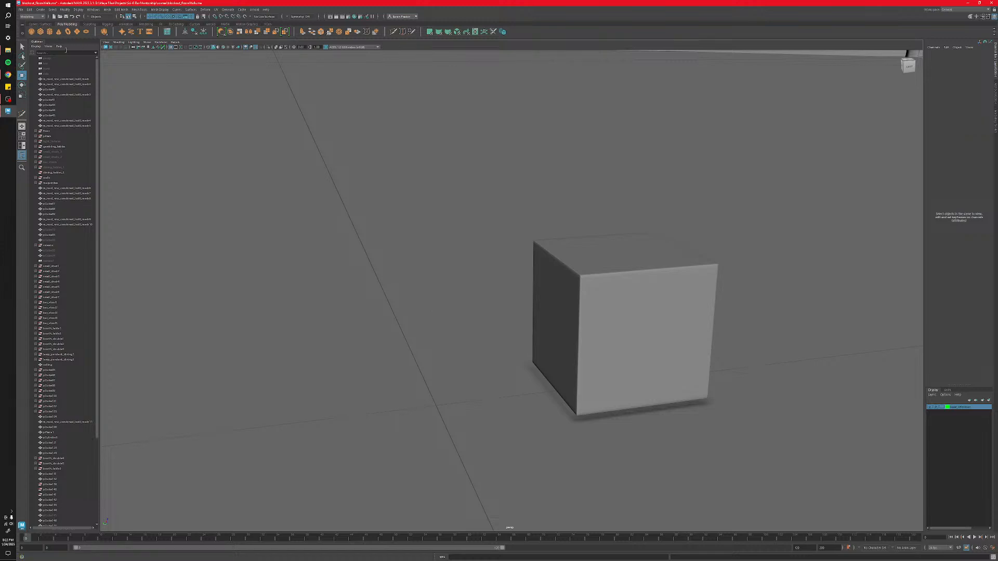
key("ctrl+z")
left_click_drag(437, 360, 438, 289)
left_click_drag(408, 391, 438, 360, "alt")
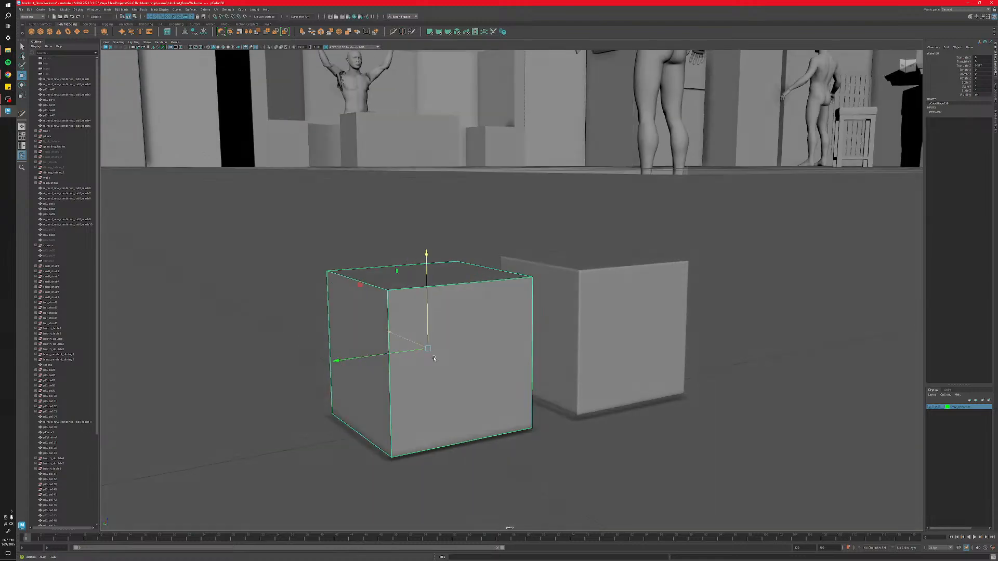
Compare the edge shading of the plain cube with that of the cube with support loops.
scroll(423, 393, "up", 2)
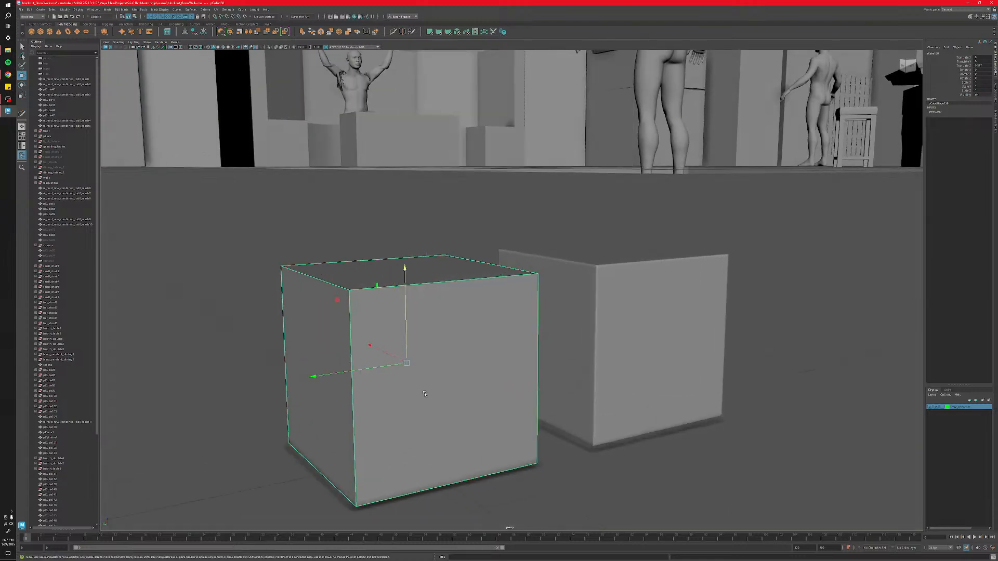
middle_click_drag(426, 405, 487, 389, "alt")
mouse_move(488, 390)
left_mouse_down("alt")
mouse_move(478, 398)
mouse_move(486, 389)
left_mouse_up("alt")
left_click(229, 364)
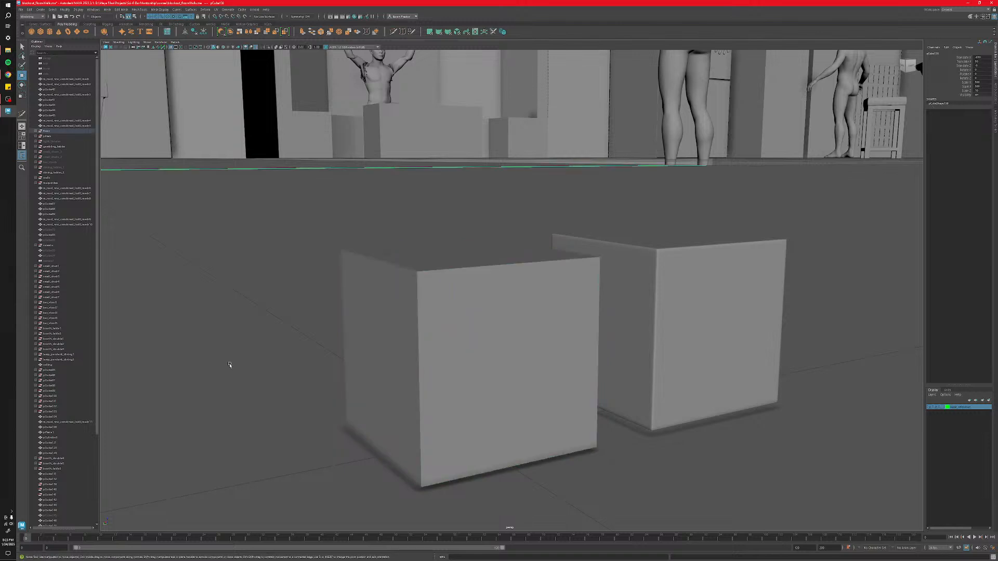
left_click(385, 359)
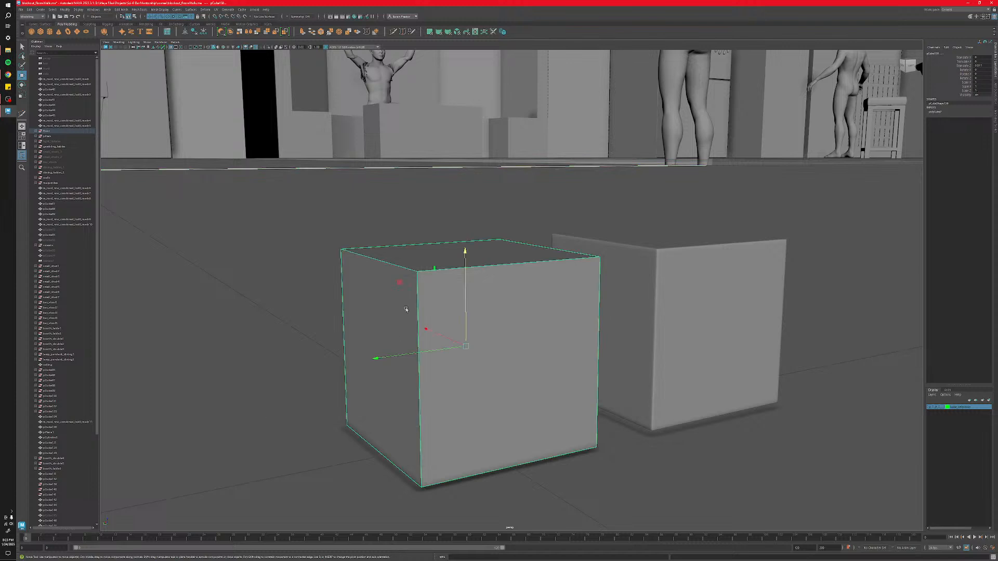
left_click(681, 307)
scroll(557, 342, "up", 5)
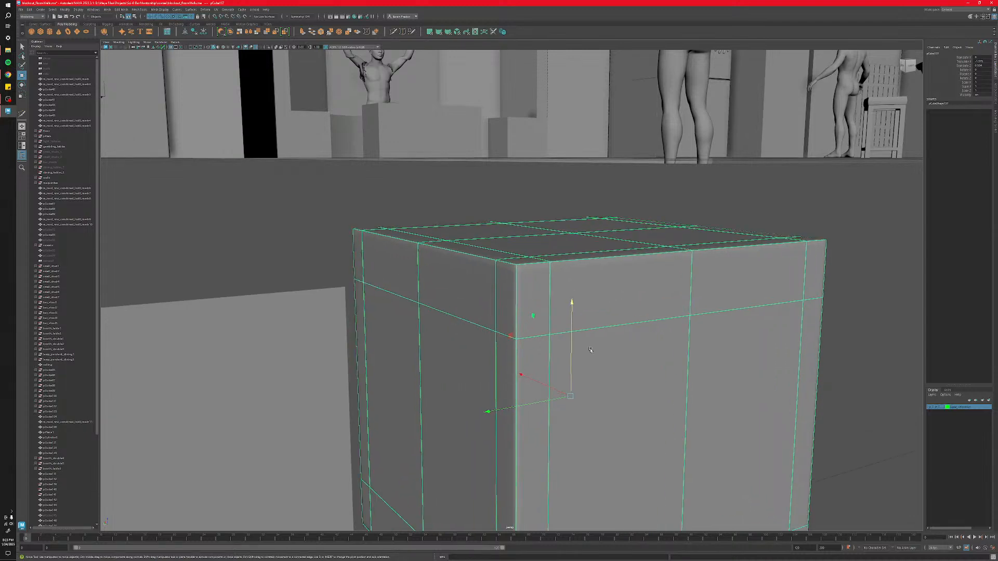
scroll(598, 356, "down", 2)
scroll(602, 360, "down", 3)
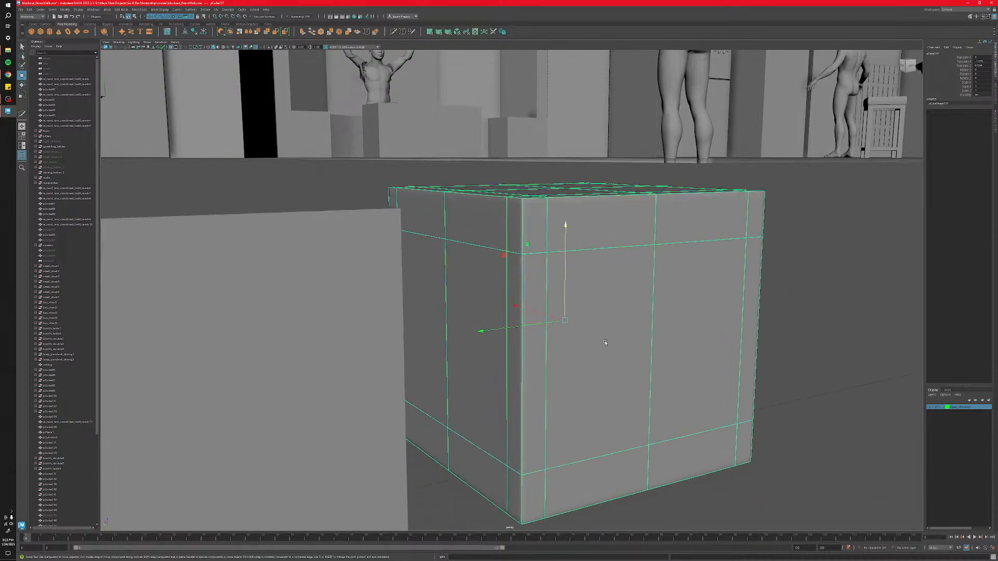
left_click_drag(548, 343, 572, 361, "alt")
left_click(307, 357)
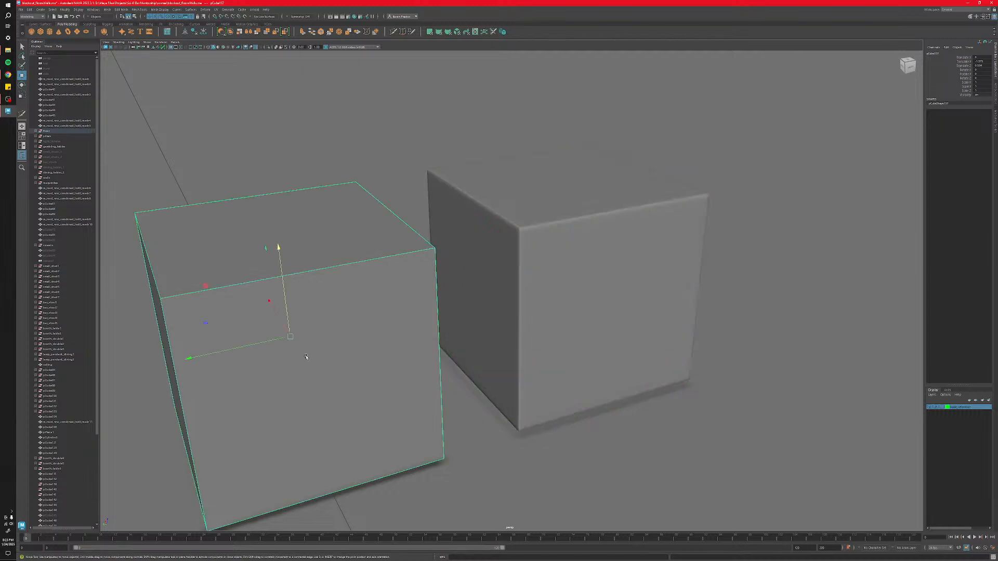
middle_click_drag(368, 364, 463, 354, "alt")
left_click_drag(463, 354, 469, 367, "alt")
middle_click_drag(548, 349, 446, 378, "alt")
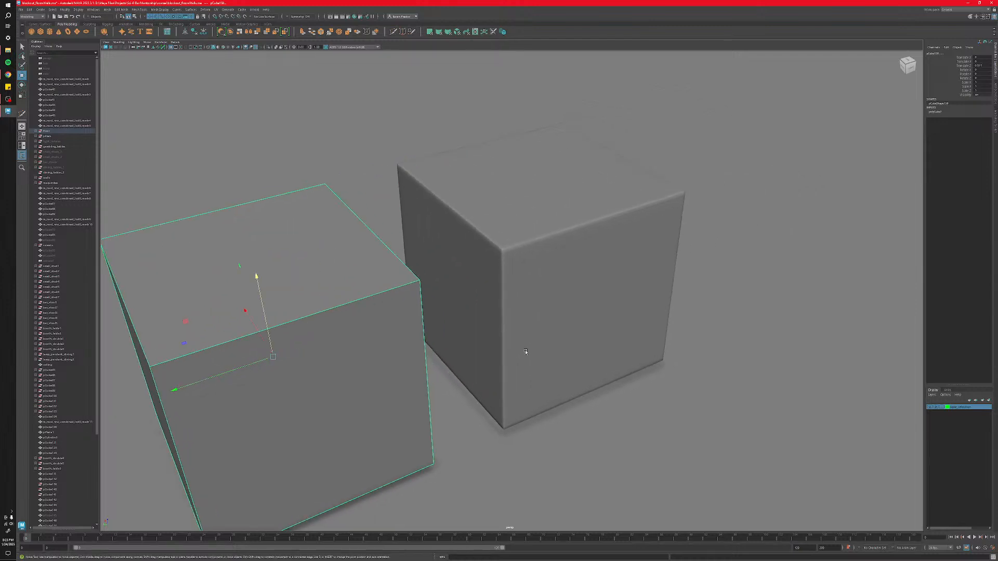
left_click_drag(386, 390, 267, 340, "alt")
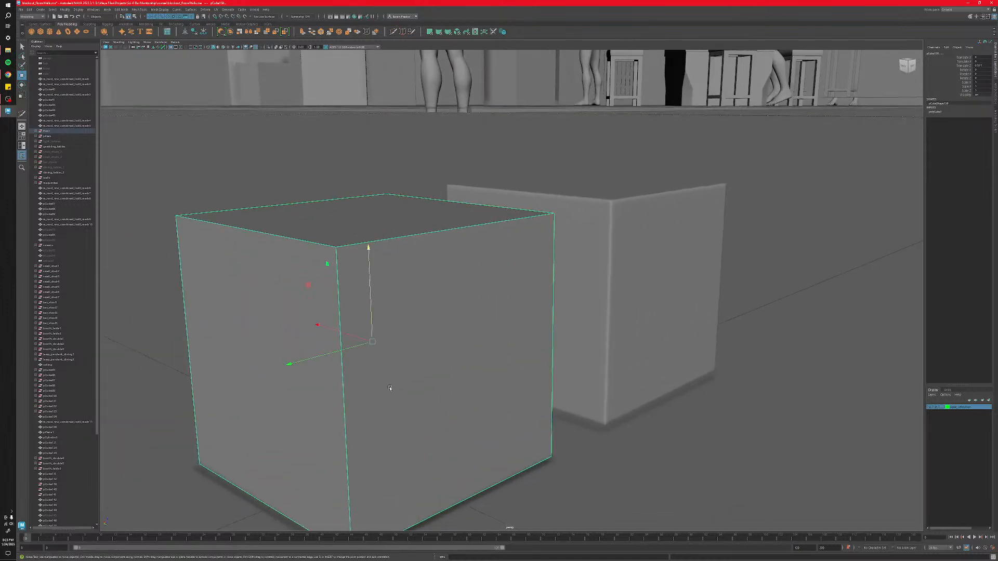
Examine the support edge loops and softened corners of the looped cube from several angles.
middle_click_drag(476, 397, 350, 408, "alt")
left_click(535, 331)
middle_click_drag(564, 344, 515, 434, "alt")
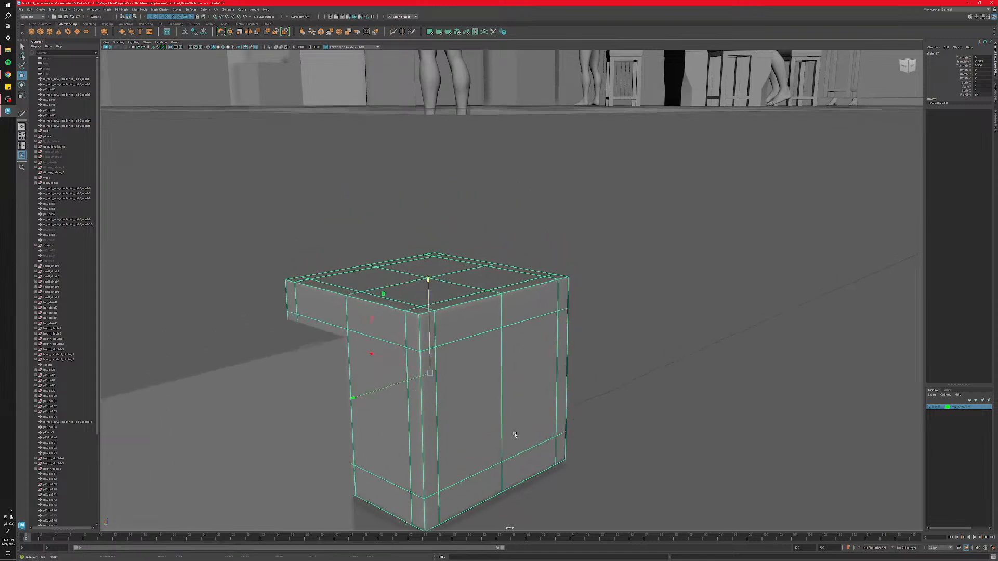
left_click_drag(574, 388, 520, 406, "alt")
middle_click_drag(506, 422, 513, 390, "alt")
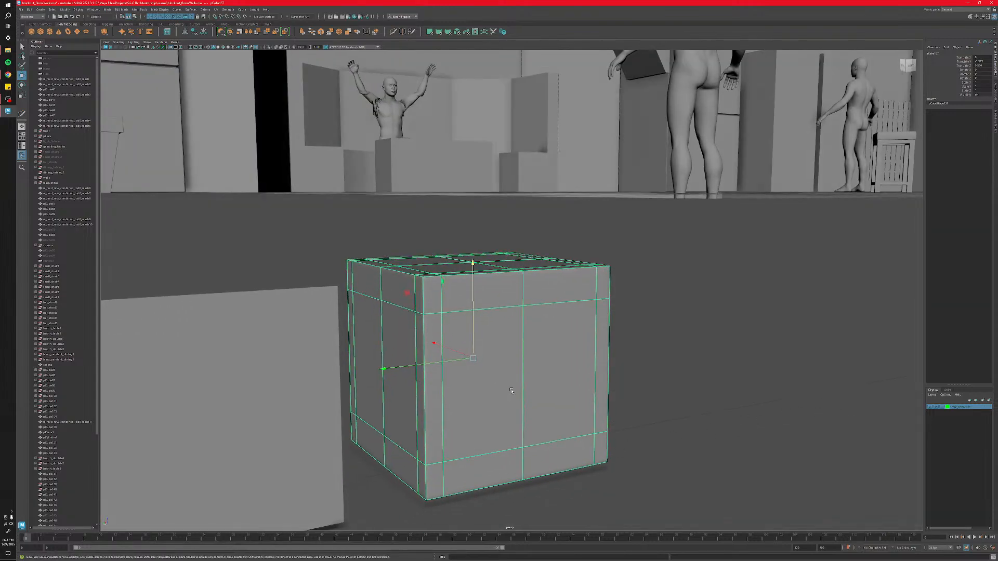
right_click_drag(513, 390, 514, 423, "alt")
middle_click_drag(514, 423, 535, 315, "alt")
left_click_drag(535, 315, 445, 198, "alt")
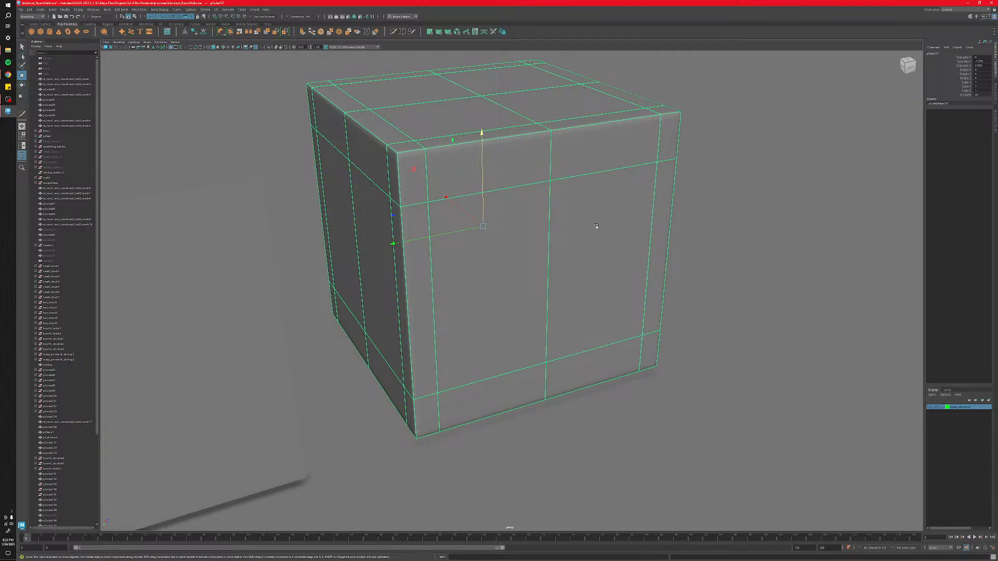
right_click_drag(547, 361, 489, 382, "alt")
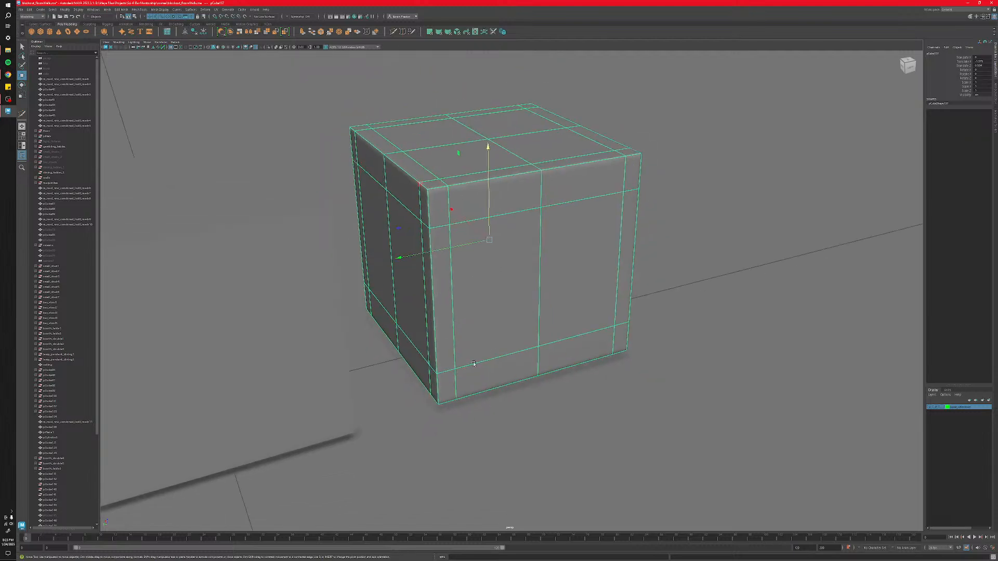
left_click_drag(463, 405, 474, 364, "alt")
middle_click_drag(517, 334, 578, 392, "alt")
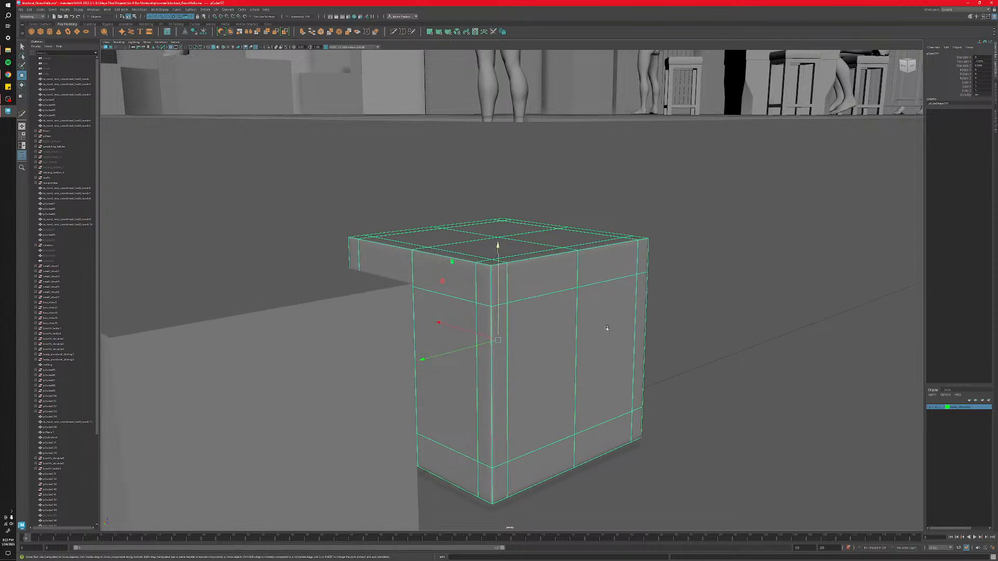
right_click_drag(606, 329, 561, 330, "alt")
left_click_drag(561, 330, 540, 371, "alt")
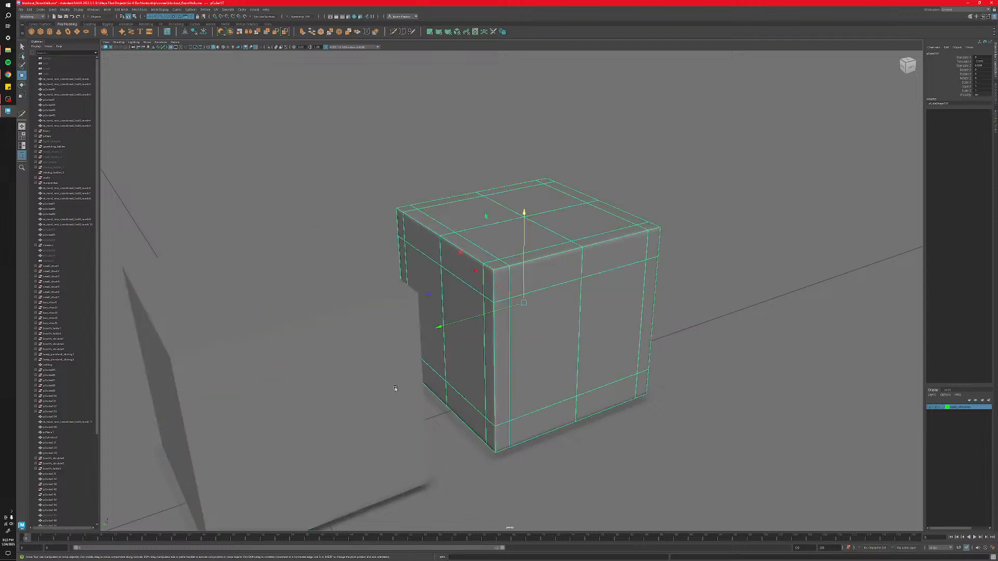
left_click(395, 389, "shift")
left_click(536, 348)
left_click(393, 410, "shift")
left_click(531, 376)
scroll(521, 383, "down", 10)
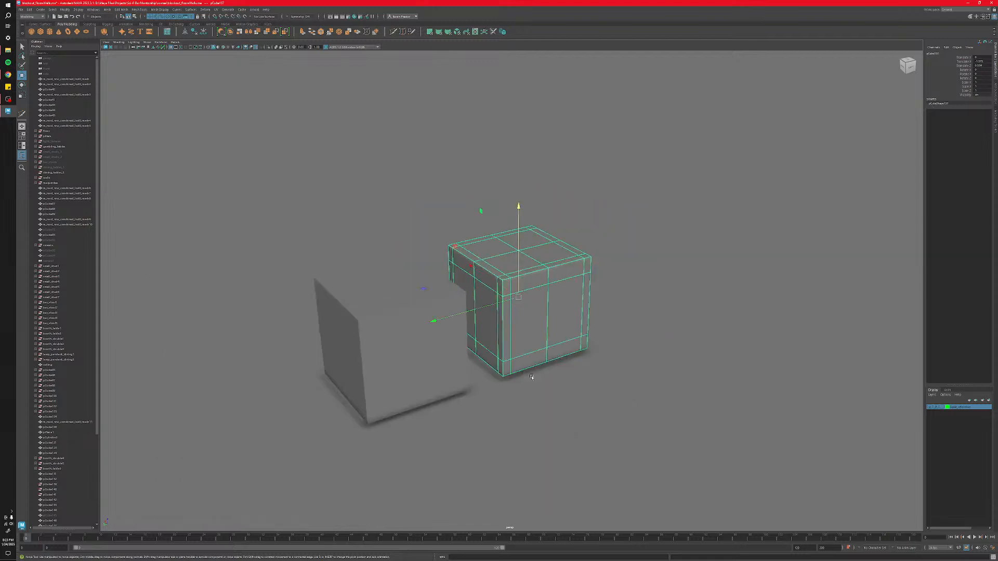
Survey the whole bar interior, then examine the booth seating beside the pillar.
key("f")
scroll(520, 332, "down", 10)
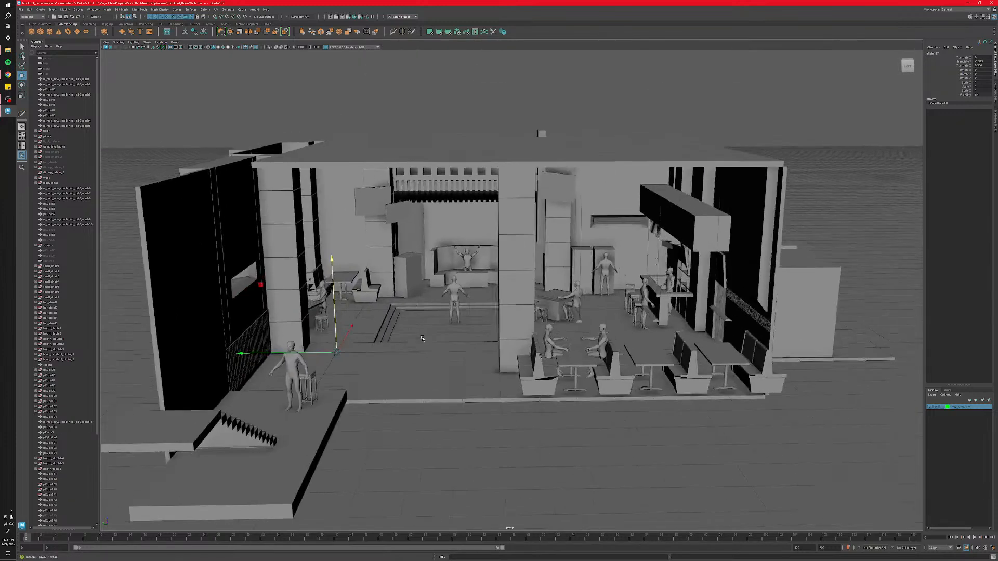
left_click_drag(422, 338, 433, 338, "alt")
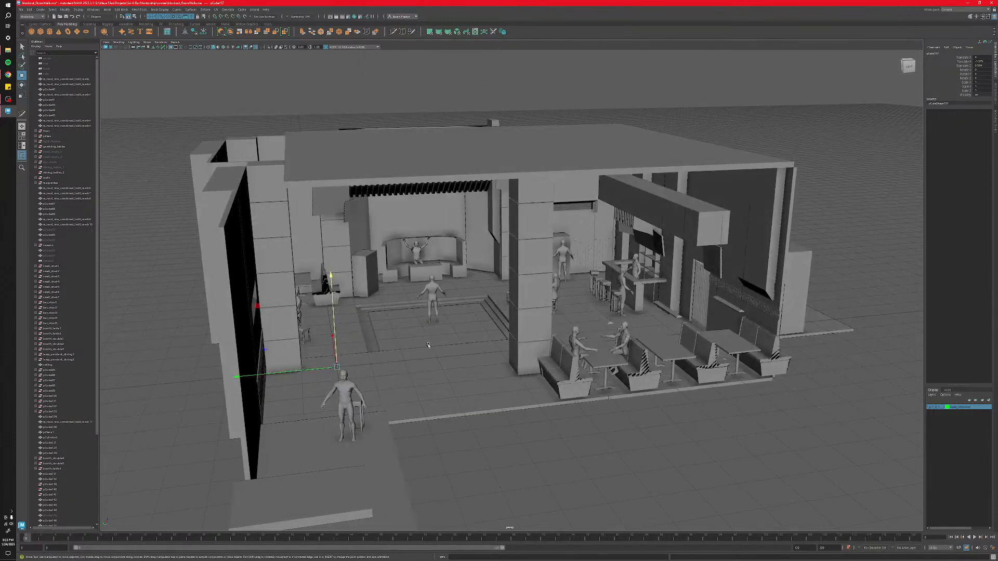
scroll(427, 349, "up", 5)
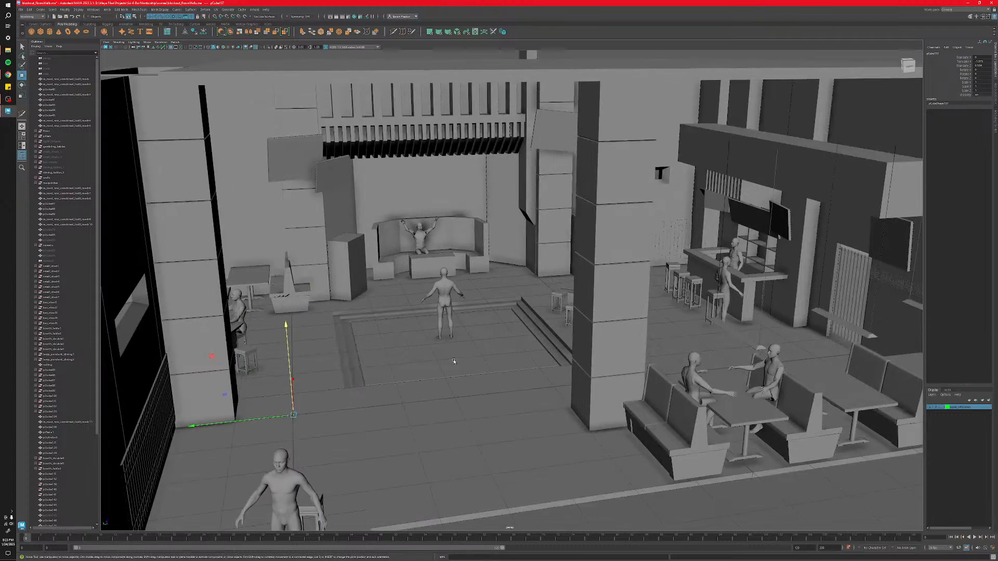
scroll(454, 362, "up", 4)
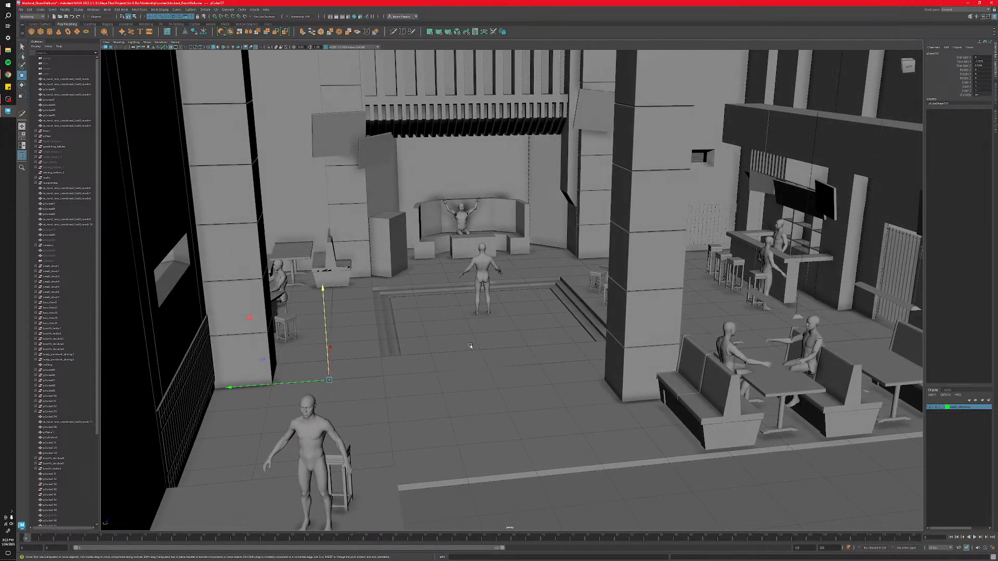
scroll(471, 346, "up", 5)
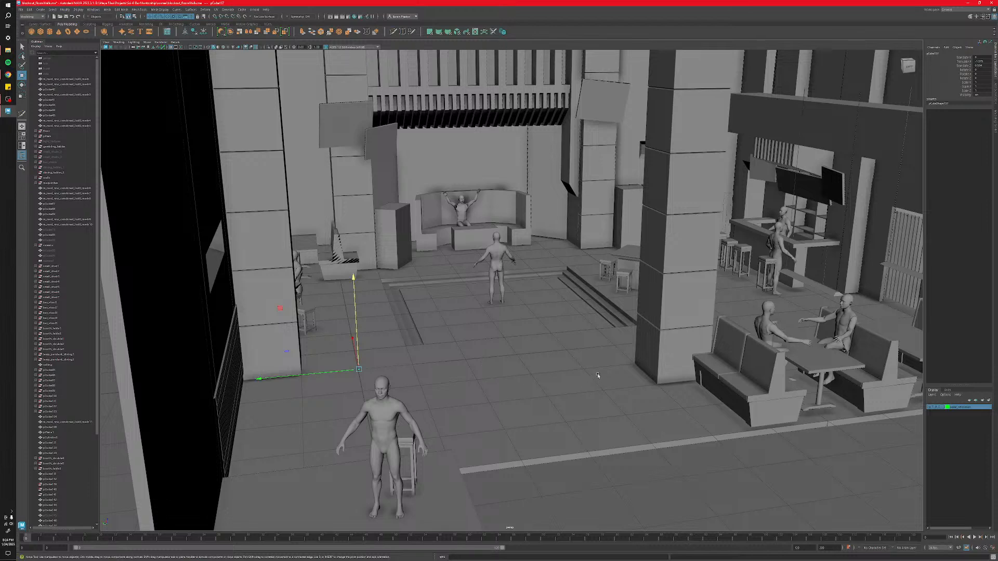
middle_click_drag(641, 395, 472, 351, "alt")
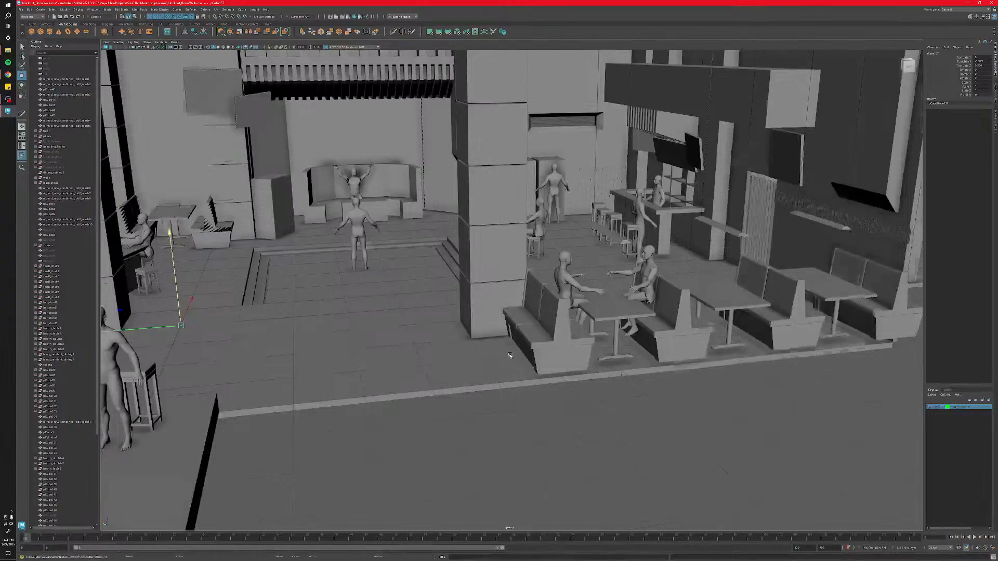
left_click_drag(510, 353, 475, 331, "alt")
left_click(475, 330)
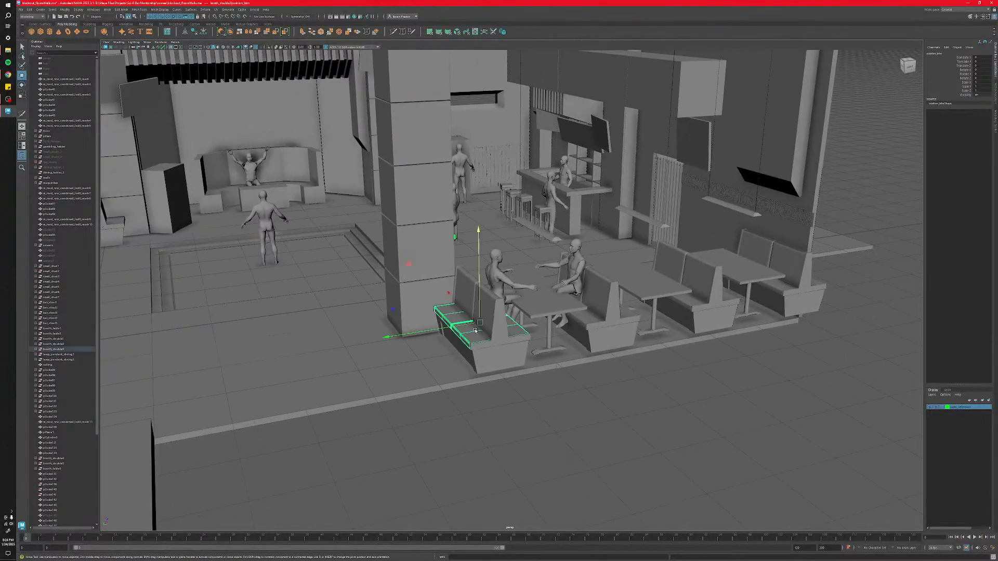
left_click(497, 371)
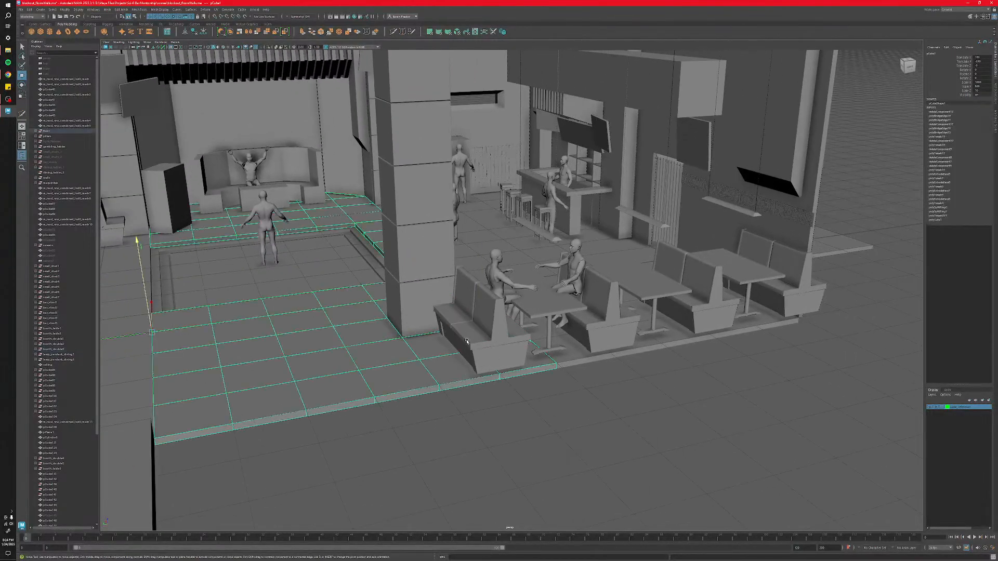
left_click_drag(446, 344, 463, 357, "alt")
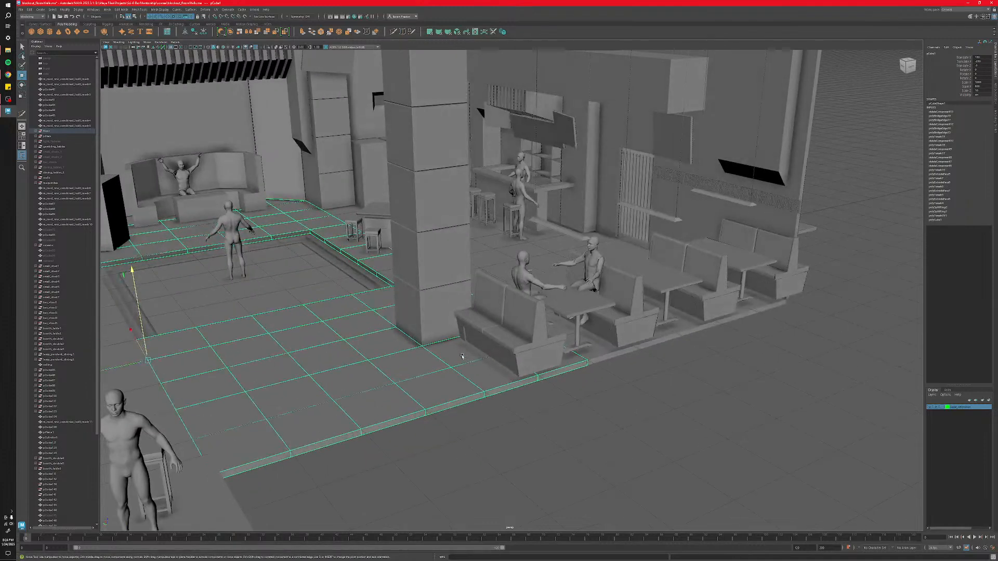
left_click(545, 437)
left_click_drag(512, 402, 436, 412, "alt")
scroll(436, 407, "up", 8)
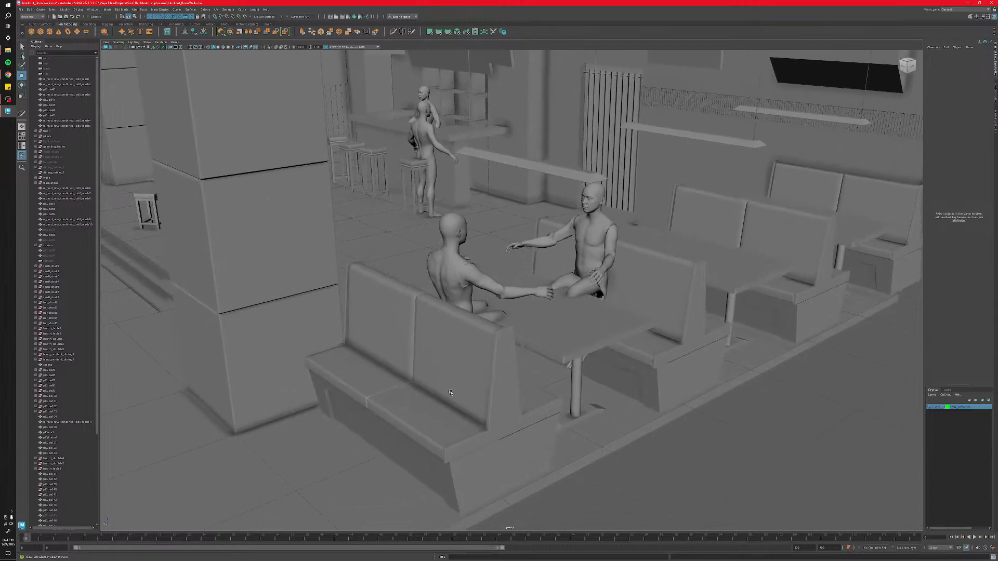
Insert evenly spaced horizontal edge loops across the backrest cushions of the front booth with the Multi-Cut tool.
left_click(453, 385)
left_click_drag(462, 412, 660, 361, "alt")
scroll(500, 373, "up", 5)
middle_click_drag(660, 362, 541, 299, "alt")
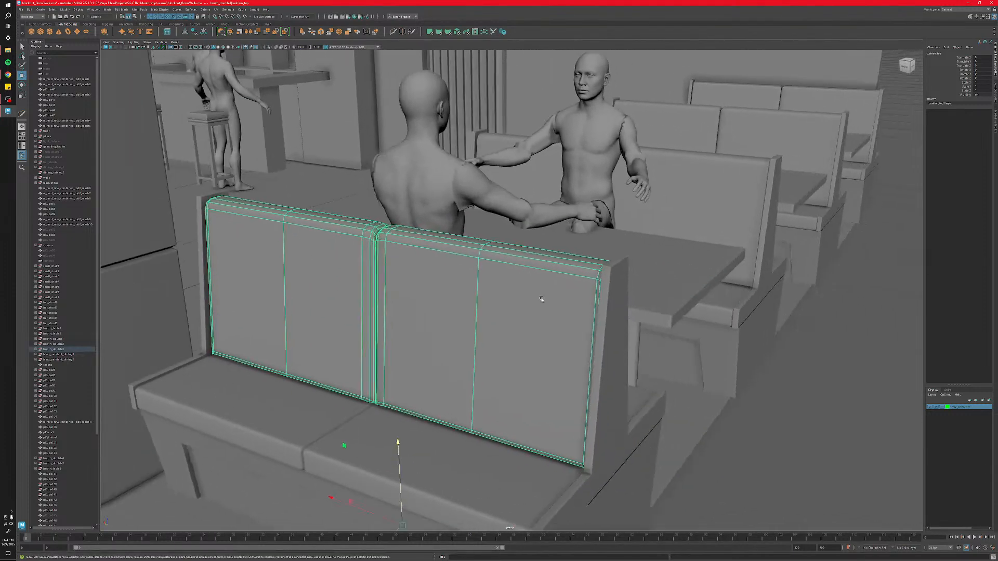
left_click(393, 32)
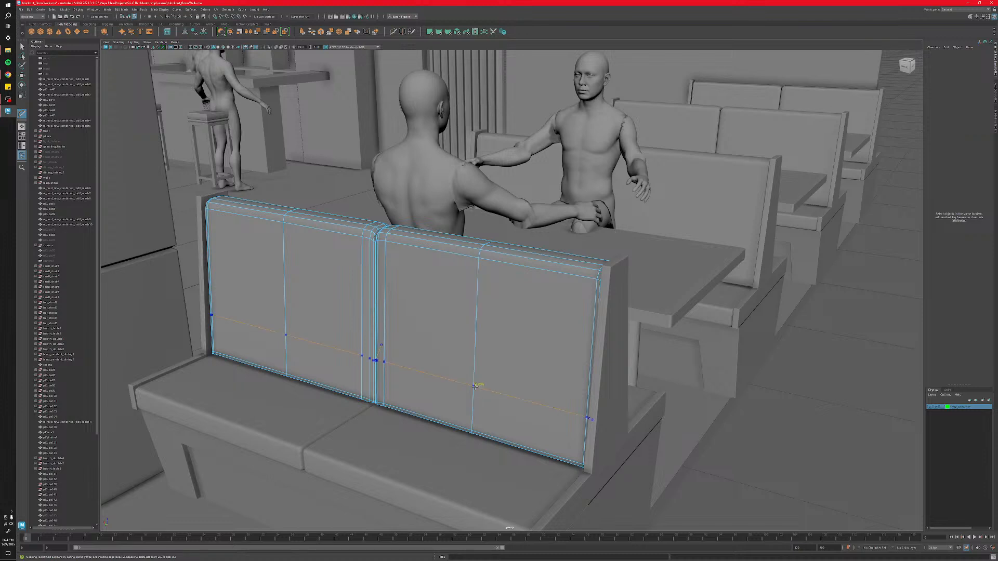
left_click(488, 285, "ctrl")
left_click(479, 311, "ctrl")
left_click(477, 341, "ctrl")
left_click(475, 368, "ctrl")
left_click(475, 395, "ctrl")
Insert eight vertical edge loops across the right-hand backrest cushion to divide it into a regular grid.
left_click_drag(474, 415, 597, 342, "alt")
left_click(585, 324, "ctrl")
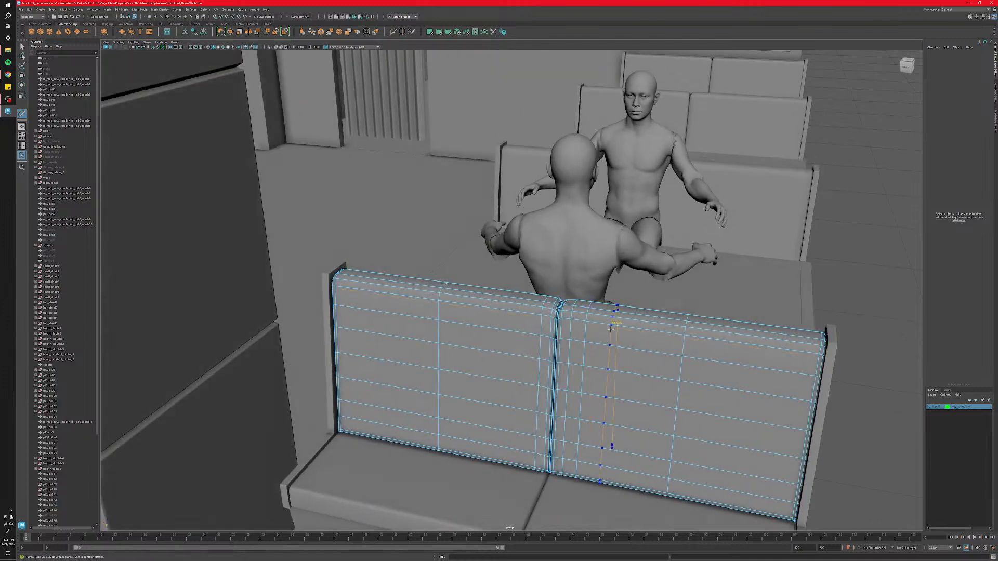
left_click(612, 327, "ctrl")
left_click(638, 331, "ctrl")
left_click(661, 334, "ctrl")
left_click(703, 337, "ctrl")
left_click(733, 339, "ctrl")
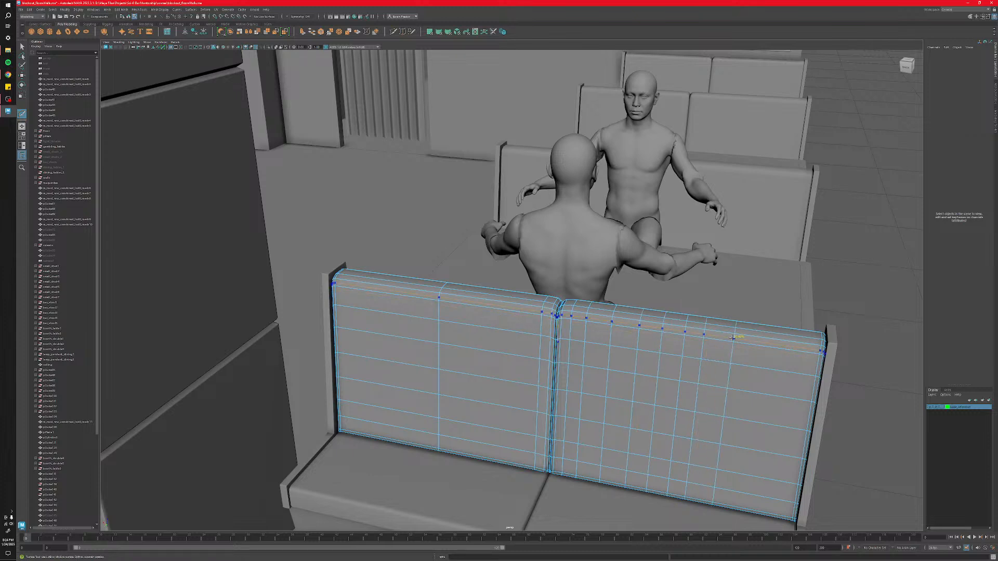
left_click(763, 342, "ctrl")
left_click(793, 345, "ctrl")
Finish cutting the booth backrest and undo the last operation on it.
left_click_drag(653, 399, 509, 317, "alt")
middle_click_drag(499, 311, 645, 307, "alt")
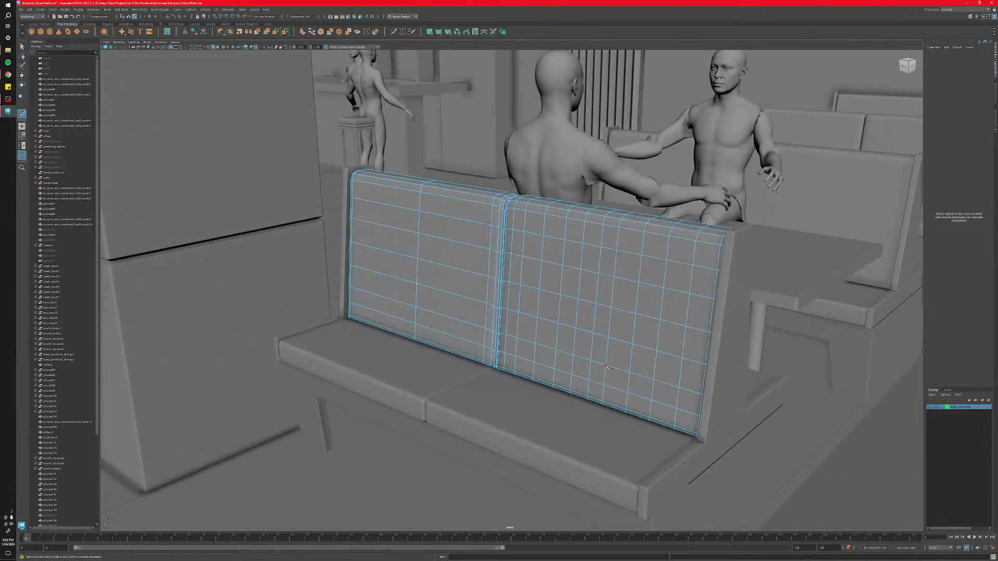
key("q")
key("ctrl+z")
right_click_drag(592, 357, 610, 332)
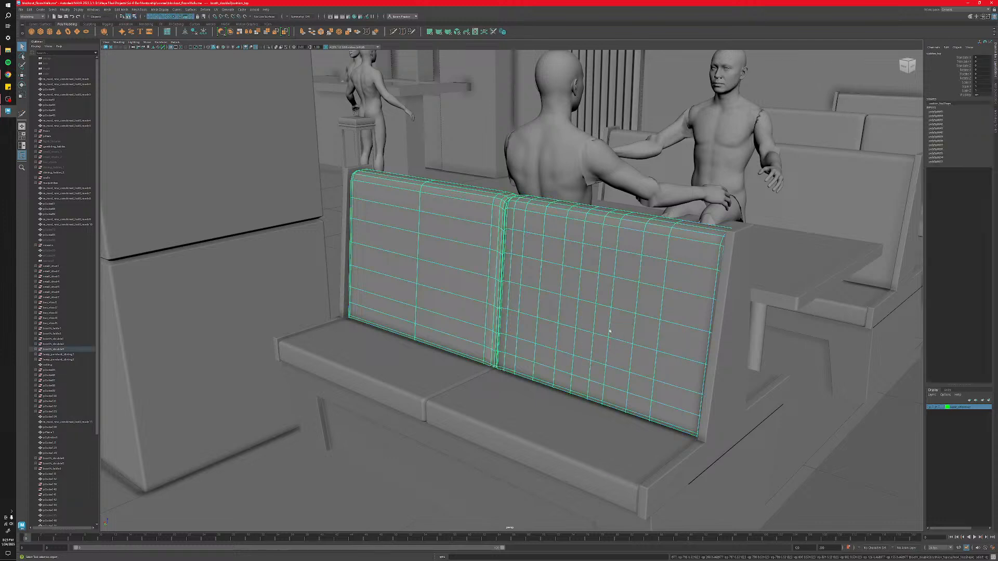
Undo all the vertical and horizontal edge loops cut into the front booth's backrest cushions.
key("ctrl+z")
key("ctrl+z")
key("ctrl+z")
key("ctrl+z")
key("ctrl+z")
key("ctrl+z")
key("ctrl+z")
key("ctrl+z")
key("ctrl+z")
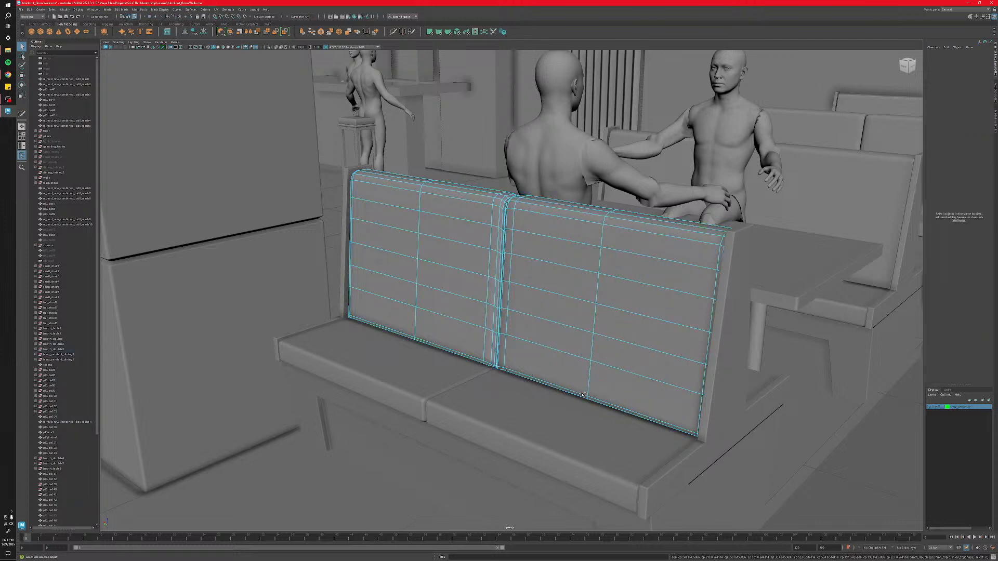
key("ctrl+z")
key("ctrl+z")
key("ctrl+z")
key("ctrl+z")
key("ctrl+z")
key("ctrl+z")
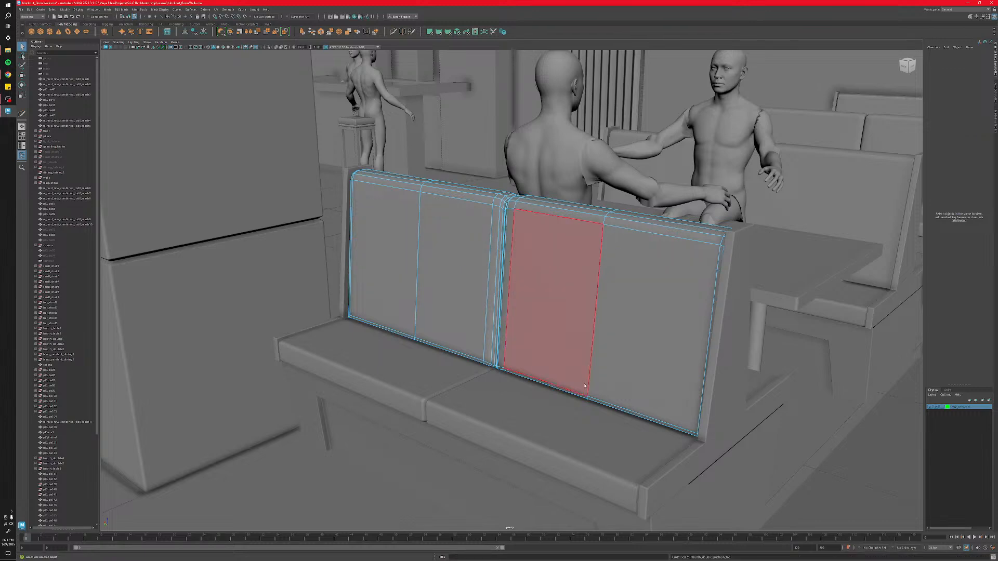
Leave the booth, restore the earlier selection of the edge-looped cube and frame the two comparison cubes.
scroll(584, 385, "down", 10)
left_click(503, 385)
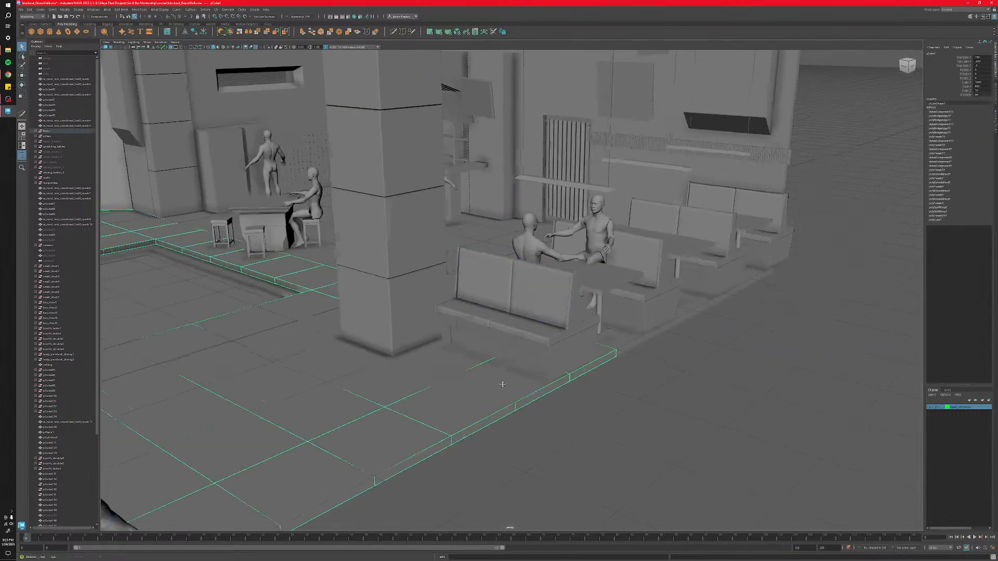
middle_click_drag(502, 385, 601, 376, "alt")
left_click_drag(602, 376, 551, 390, "alt")
middle_click_drag(551, 390, 660, 374, "alt")
left_click_drag(660, 374, 570, 369, "alt")
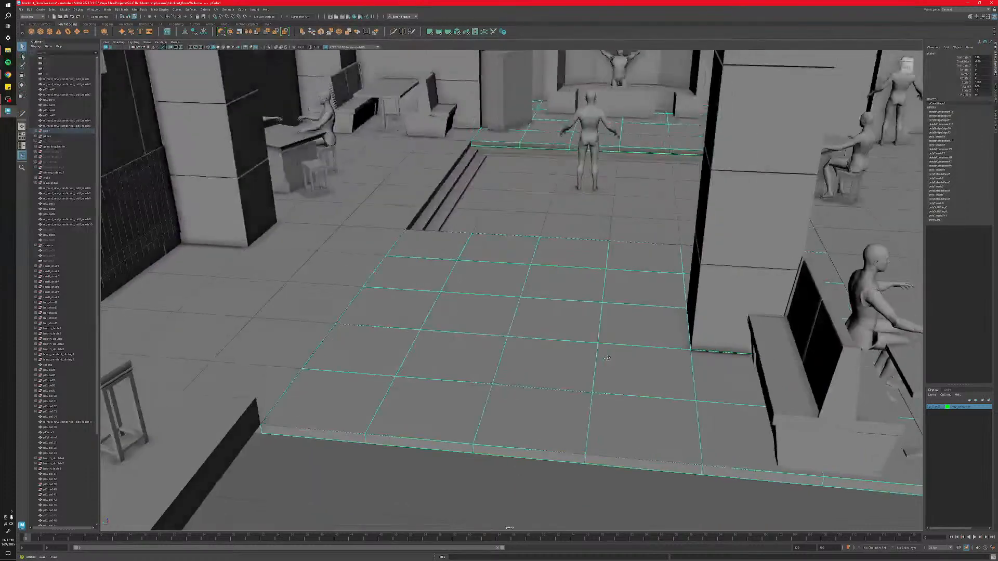
key("ctrl+z")
key("ctrl+z")
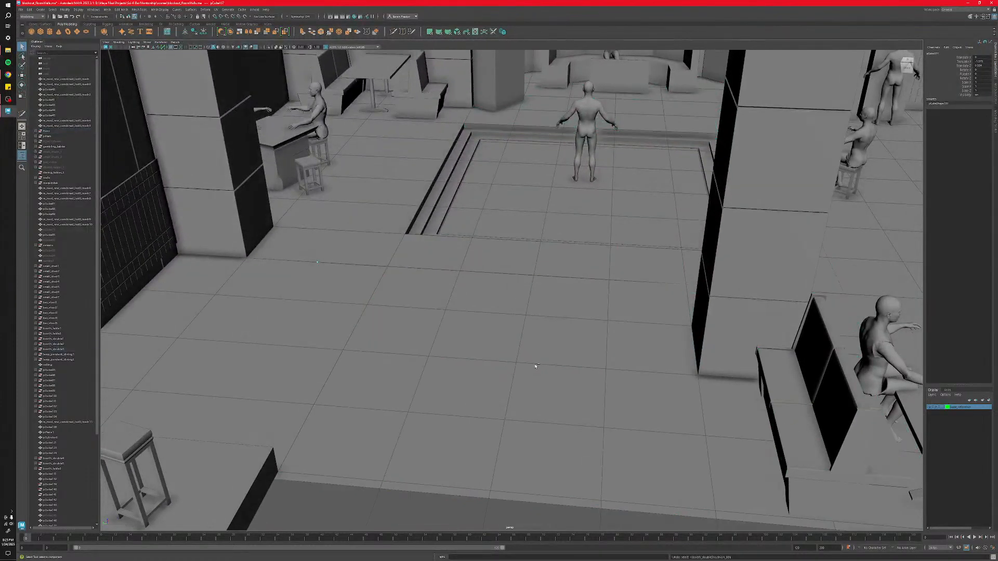
key("f")
left_click_drag(535, 360, 466, 329, "alt")
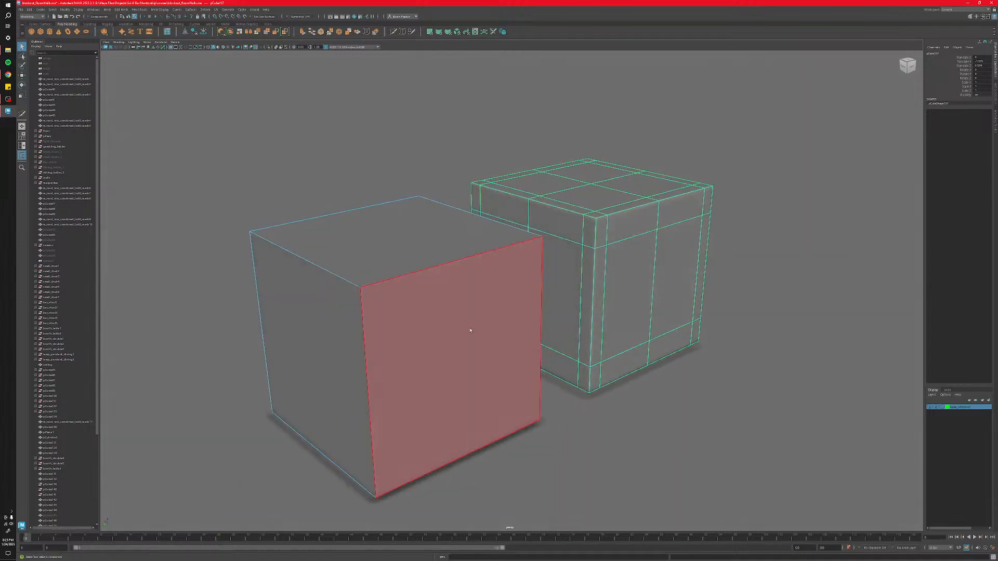
Return to object selection, deselect the cubes and compare the plain cube's hard edges with the edge-looped cube's soft ones.
right_click_drag(524, 326, 547, 317)
left_click(697, 368)
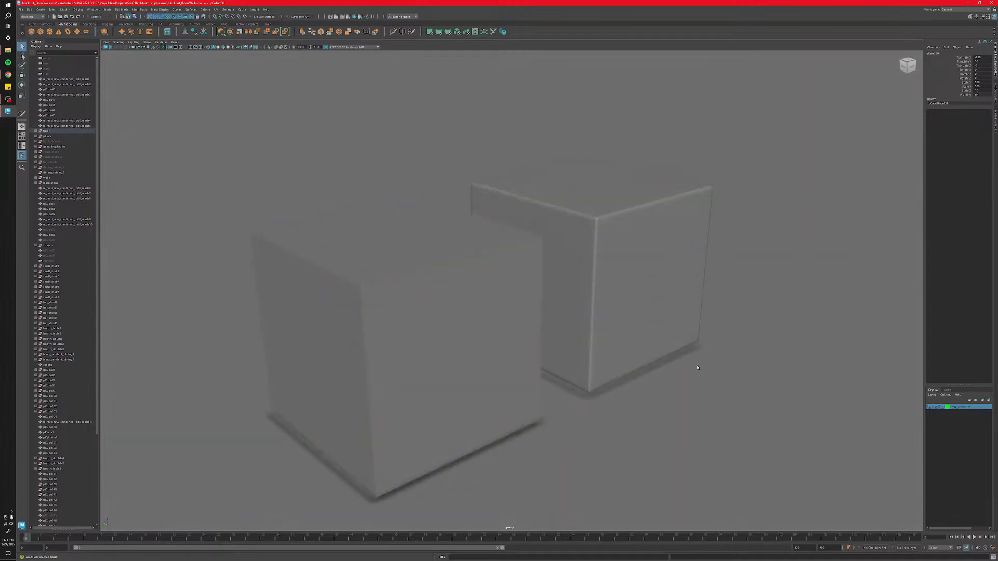
left_click_drag(591, 371, 520, 343, "alt")
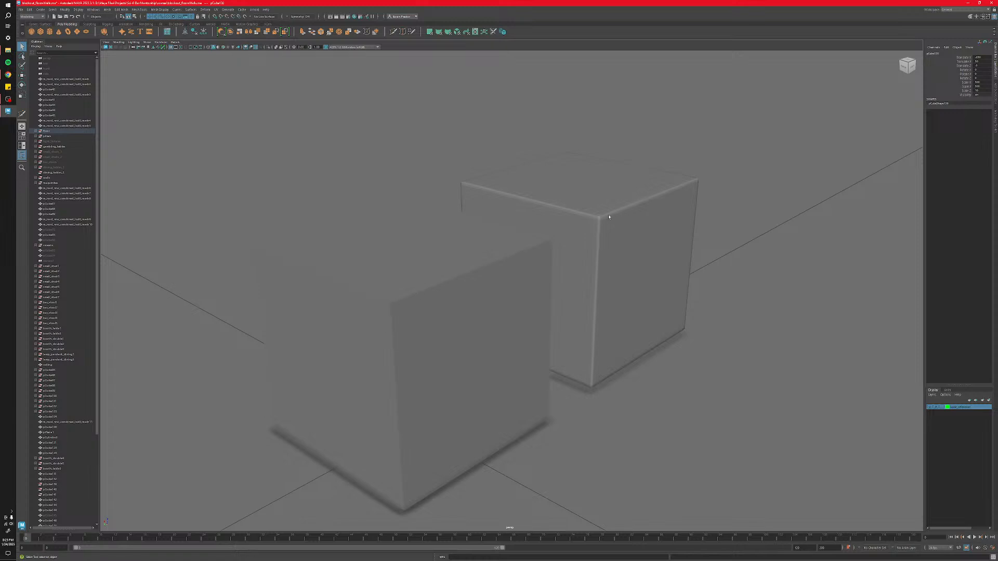
left_click_drag(620, 228, 555, 293, "alt")
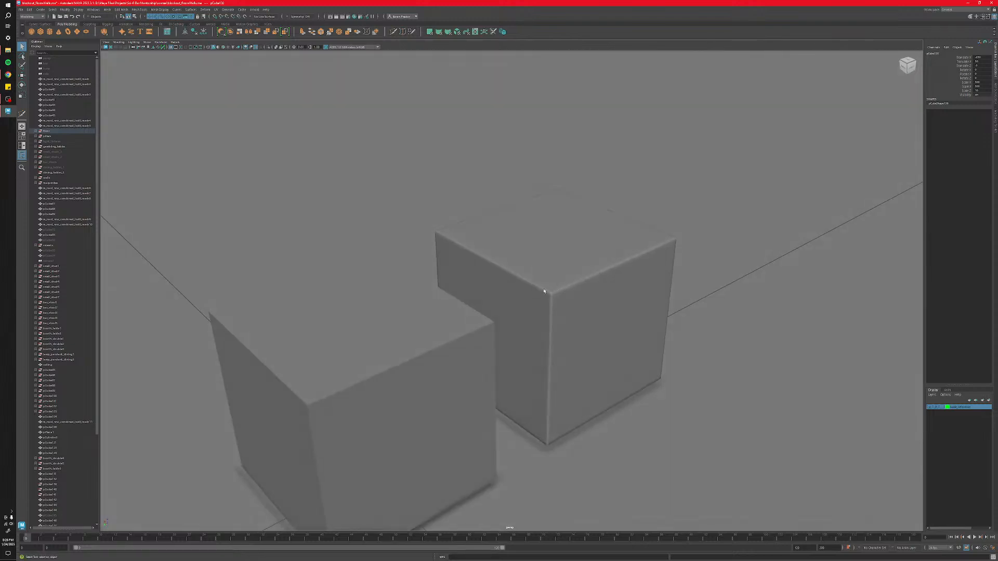
left_click_drag(489, 264, 564, 325, "alt")
Select the edges of the plain cube and bevel them.
left_click(537, 334)
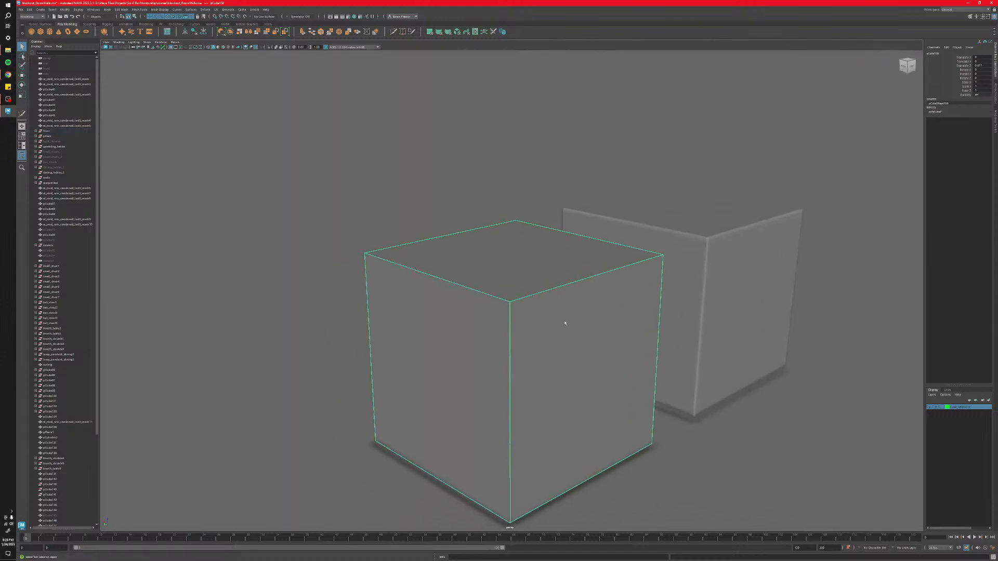
mouse_move(564, 320)
right_mouse_down()
mouse_move(566, 309)
mouse_move(541, 328)
mouse_move(565, 308)
right_mouse_up()
left_click_drag(552, 315, 471, 272, "alt")
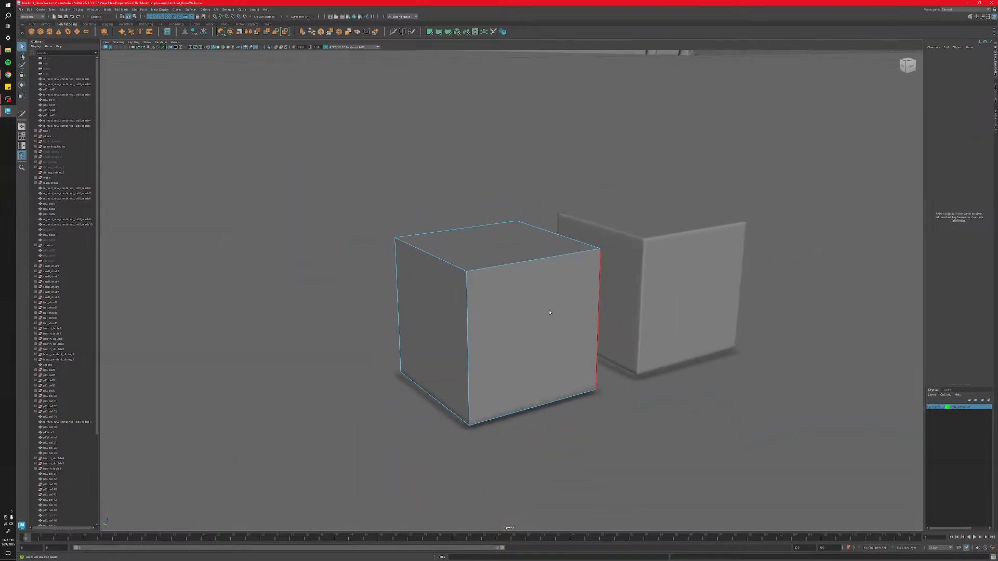
left_click_drag(326, 170, 664, 455)
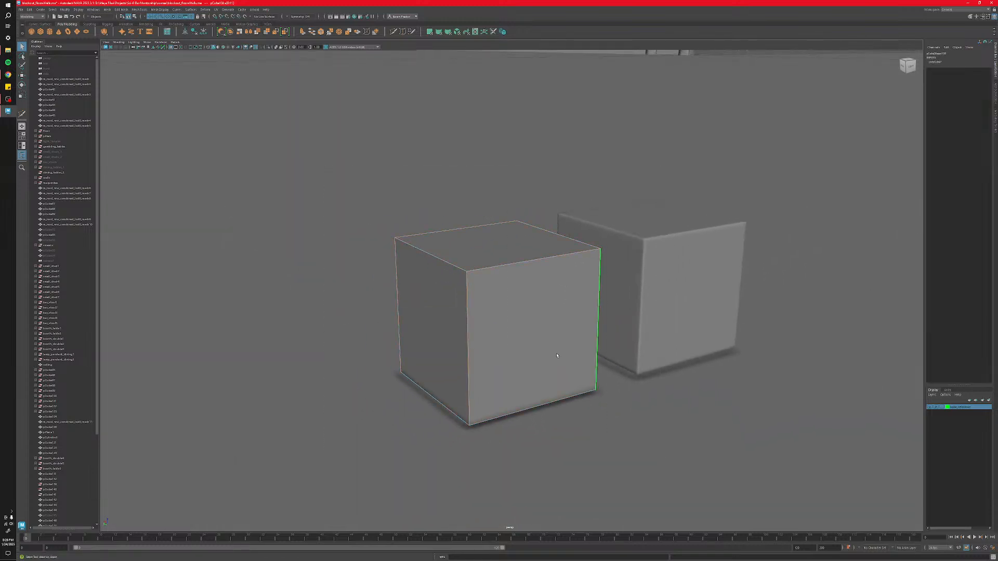
key("f")
right_click_drag(511, 324, 584, 328, "shift")
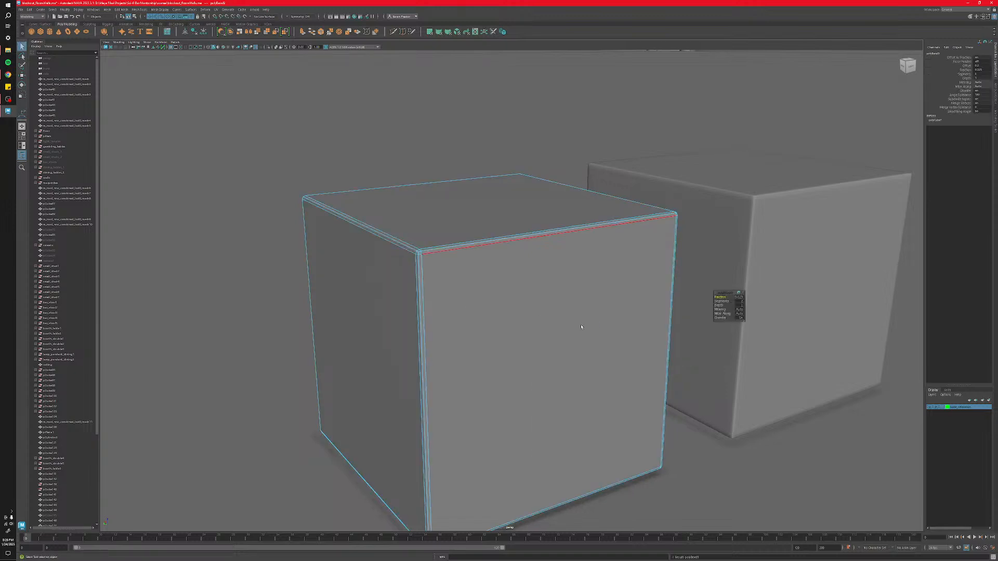
Return the beveled cube to object selection and inspect its new edge geometry up close.
left_click(708, 441)
scroll(637, 367, "down", 3)
middle_click_drag(613, 379, 572, 366, "alt")
mouse_move(572, 366)
left_mouse_down("alt")
mouse_move(502, 354)
mouse_move(567, 361)
left_mouse_up("alt")
left_click(484, 346)
middle_click_drag(484, 346, 517, 363, "alt")
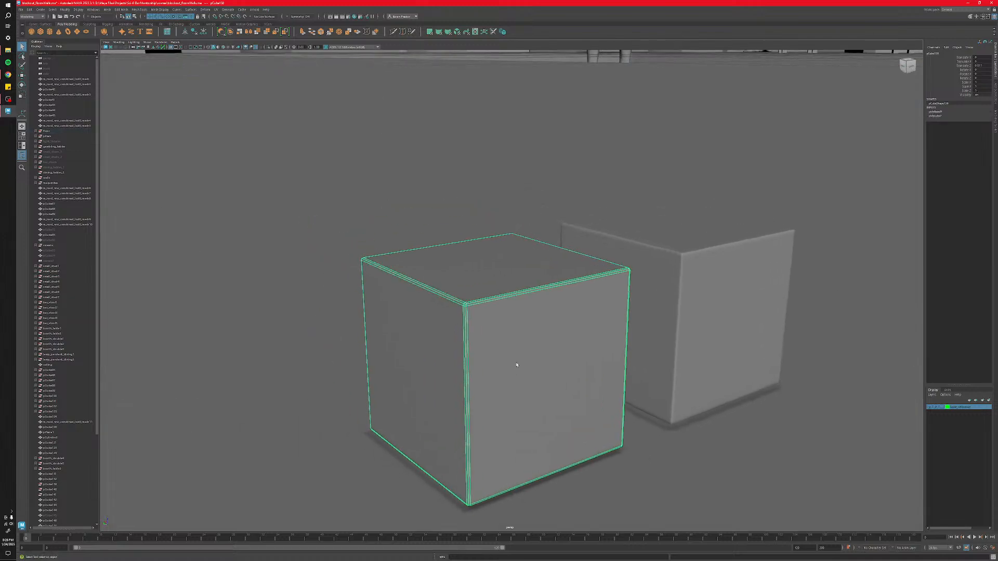
scroll(501, 352, "up", 6)
mouse_move(501, 352)
left_mouse_down("alt")
mouse_move(505, 364)
mouse_move(499, 335)
left_mouse_up("alt")
scroll(510, 361, "down", 6)
scroll(508, 354, "up", 3)
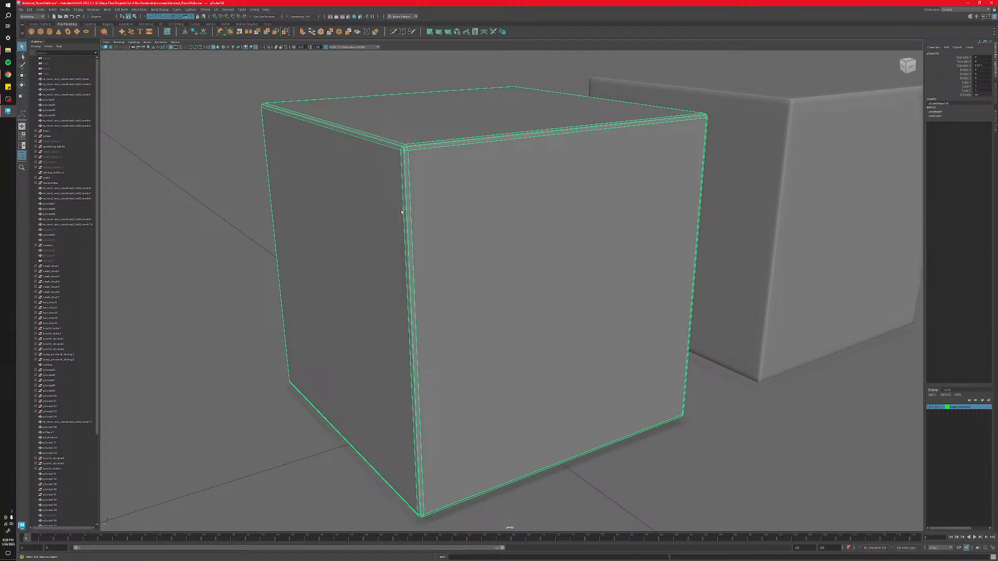
scroll(469, 218, "down", 3)
scroll(472, 219, "up", 4)
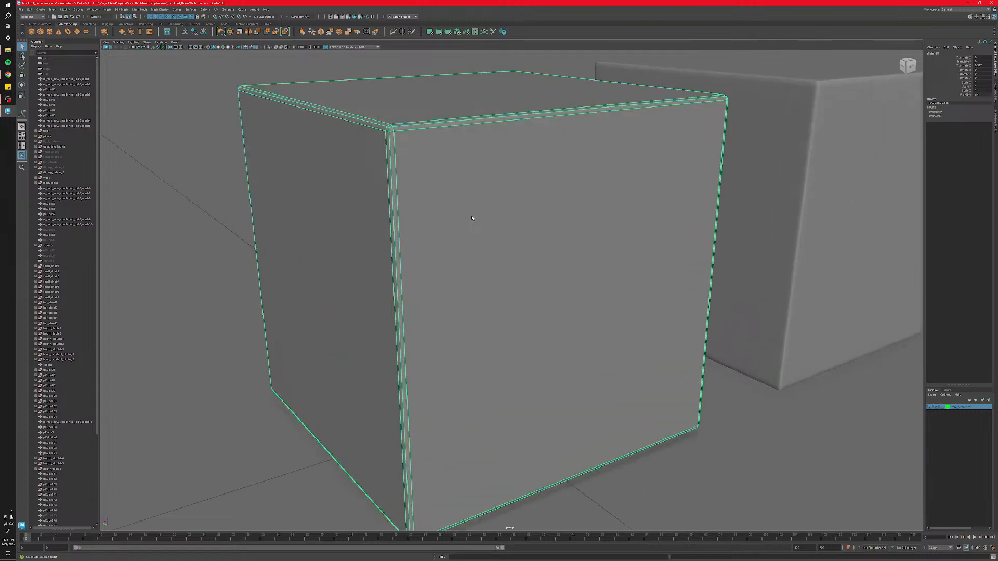
Compare the beveled cube's shading beside the edge-looped cube, with its wireframe hidden and shown.
left_click(178, 301)
scroll(481, 305, "down", 4)
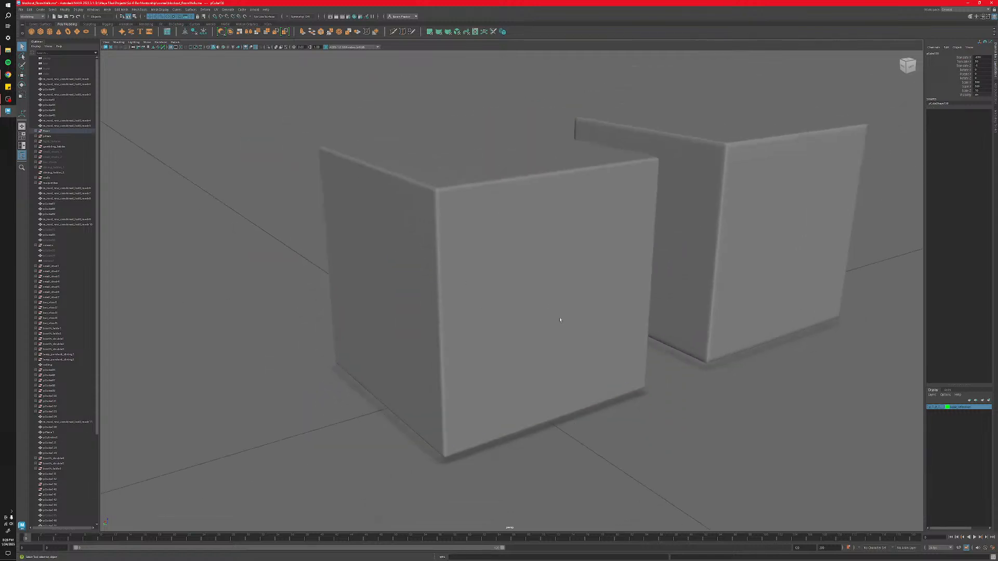
left_click(532, 281)
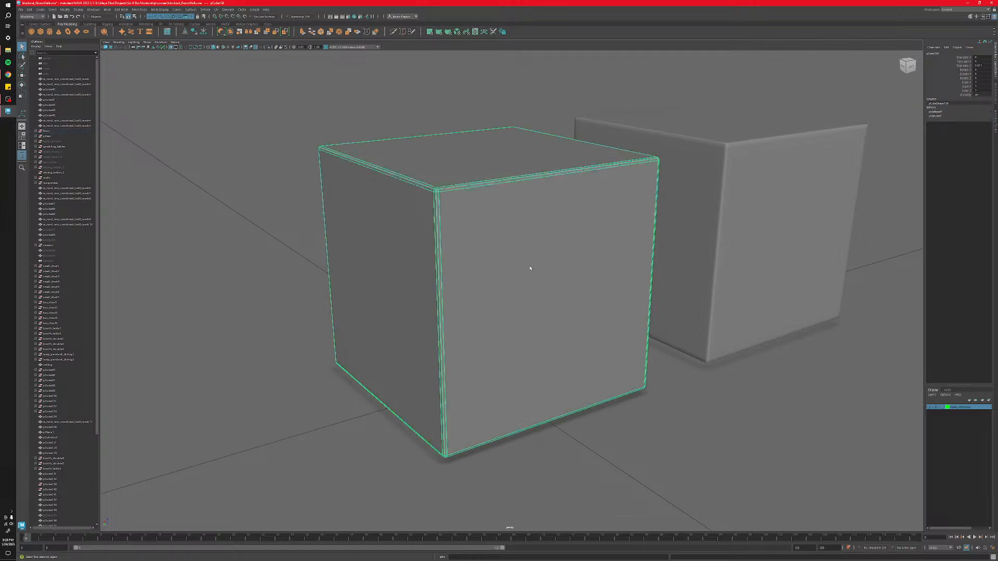
scroll(508, 334, "up", 5)
key("f")
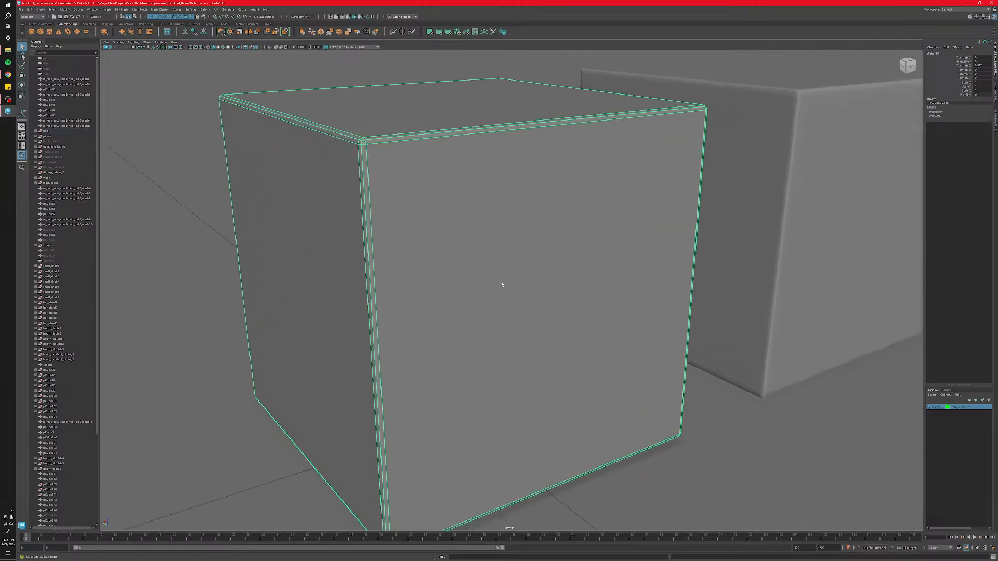
mouse_move(482, 254)
middle_mouse_down("alt")
mouse_move(481, 276)
mouse_move(485, 250)
middle_mouse_up("alt")
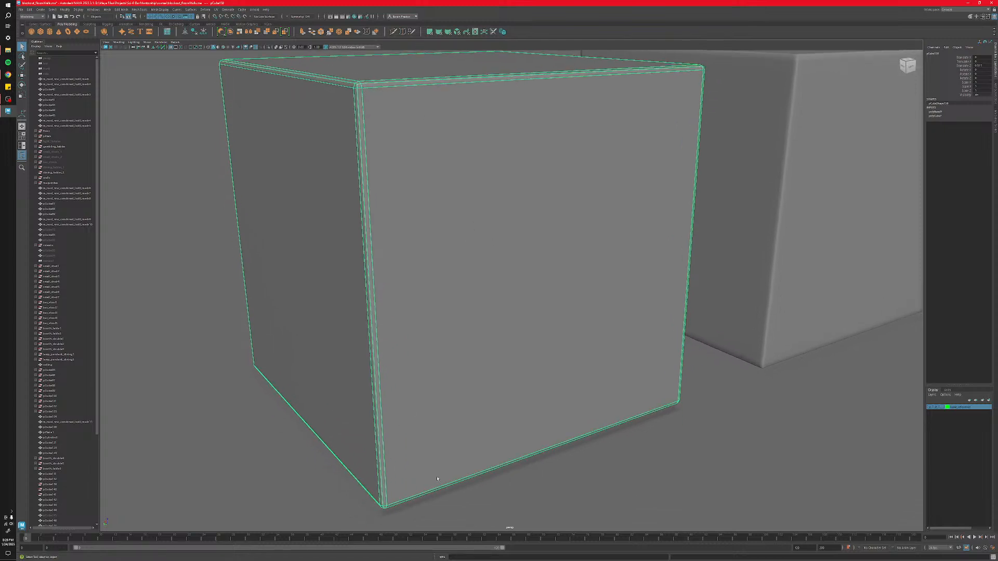
scroll(538, 217, "down", 10)
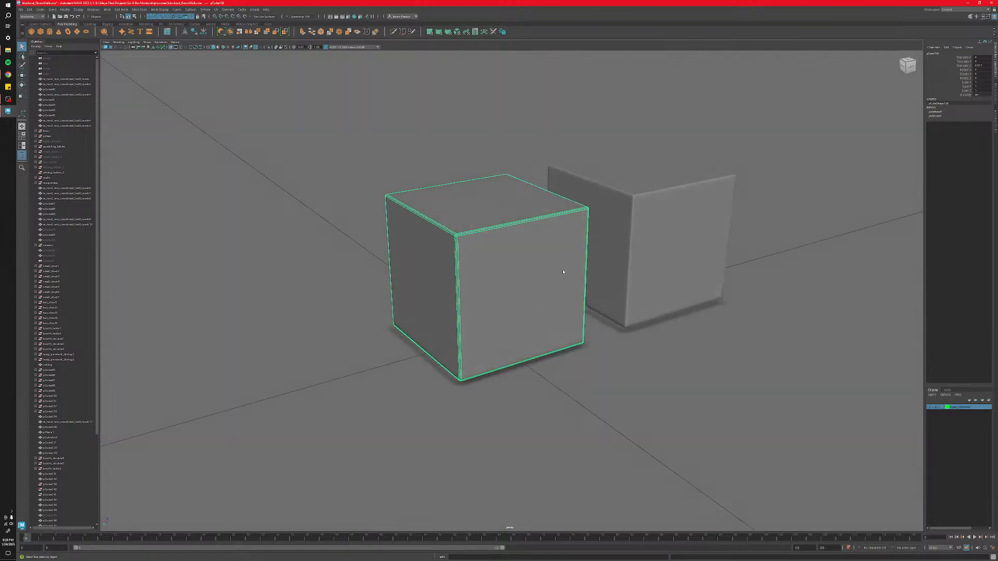
Select the beveled cube and the edge-looped cube in turn to compare their wireframes.
left_click(632, 262)
left_click(538, 290)
left_click(630, 269)
left_click(554, 287)
left_click(631, 276, "shift")
left_click_drag(562, 303, 555, 298, "alt")
left_click(555, 298)
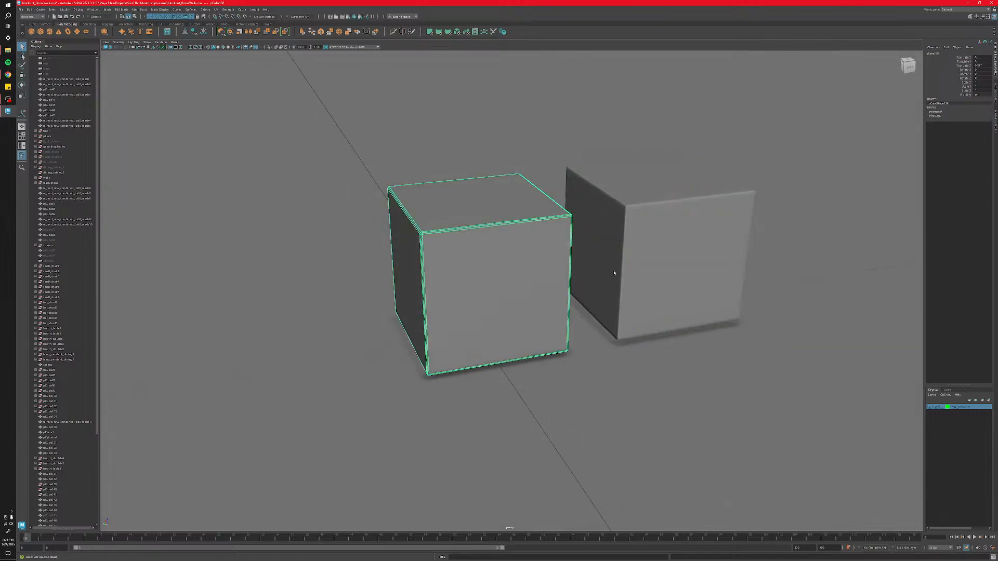
left_click(615, 274)
Select both comparison cubes and delete them from the scene.
left_click(521, 283)
left_click(605, 276, "shift")
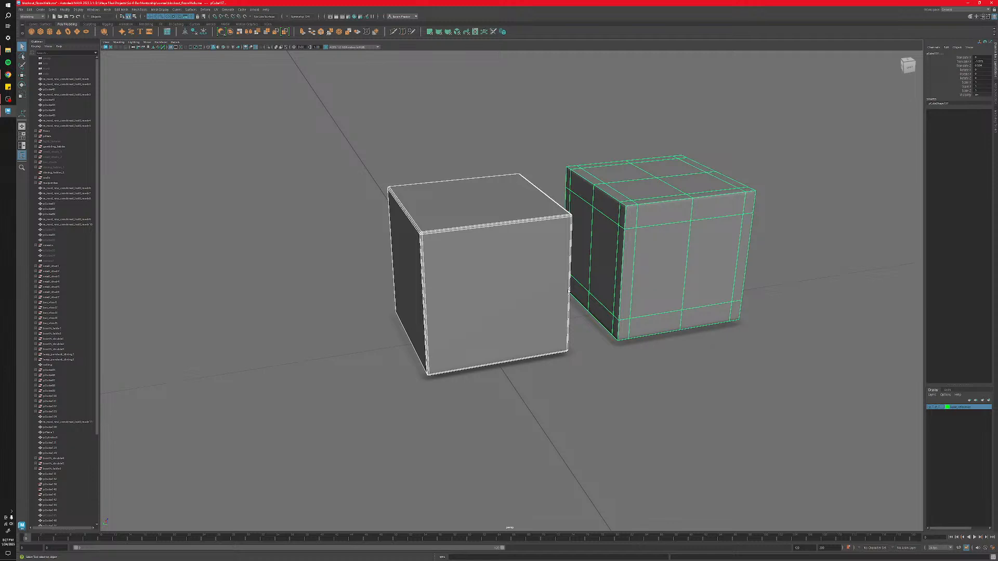
scroll(569, 291, "down", 5)
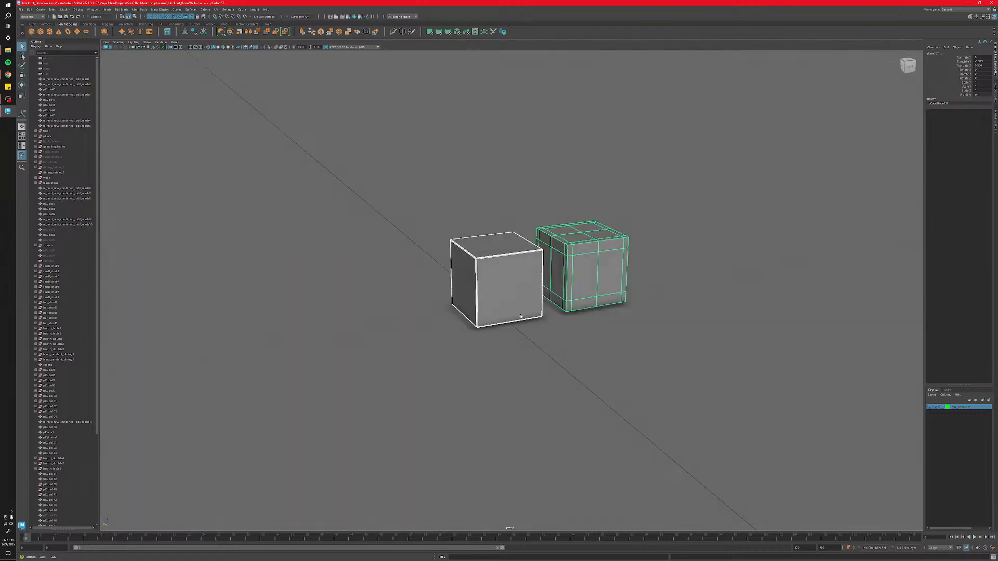
key("Delete")
Go back to the bar scene and examine the entrance platform, staircase and adjoining outer wall.
scroll(514, 304, "down", 10)
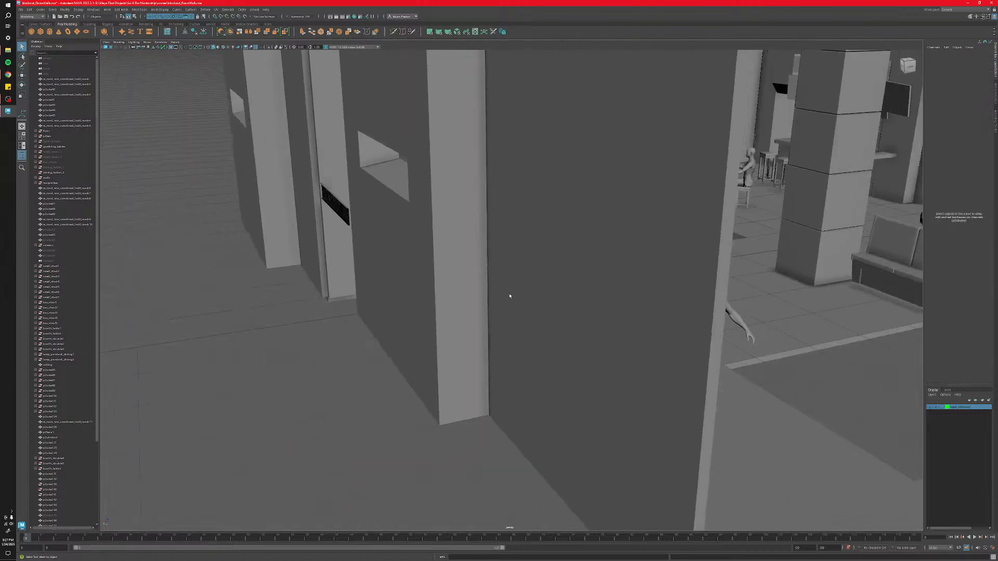
middle_click_drag(509, 296, 364, 328, "alt")
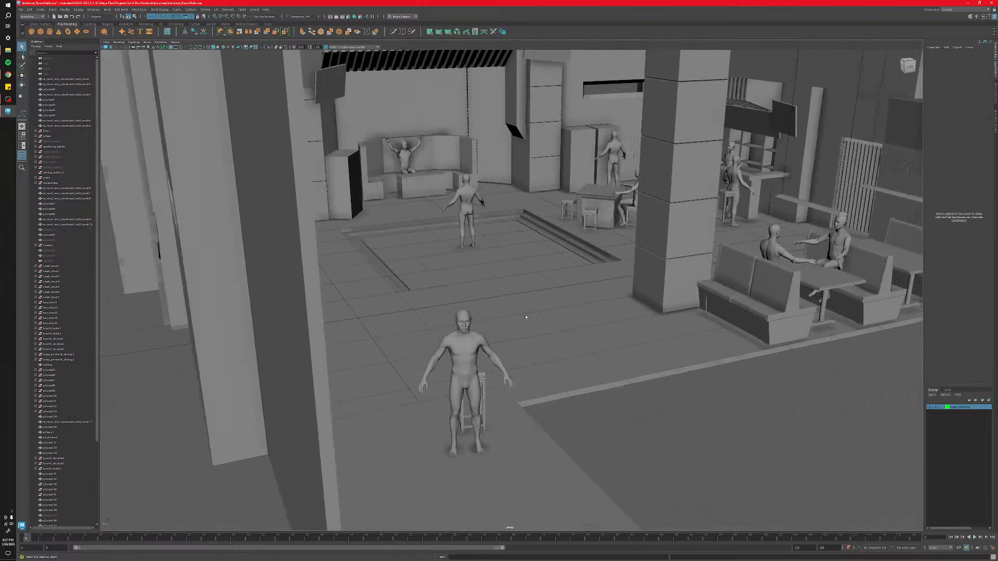
left_click_drag(528, 317, 458, 310, "alt")
mouse_move(541, 306)
middle_mouse_down("alt")
mouse_move(481, 308)
mouse_move(546, 316)
middle_mouse_up("alt")
scroll(515, 332, "down", 4)
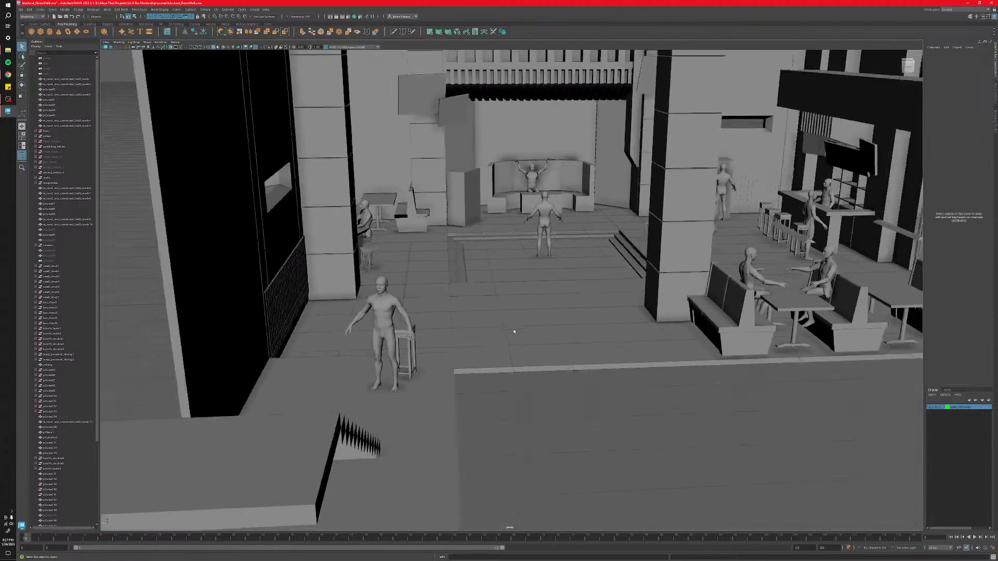
middle_click_drag(471, 339, 497, 328, "alt")
scroll(436, 317, "up", 5)
middle_click_drag(436, 317, 520, 296, "alt")
scroll(509, 291, "down", 4)
left_click_drag(522, 296, 451, 314, "alt")
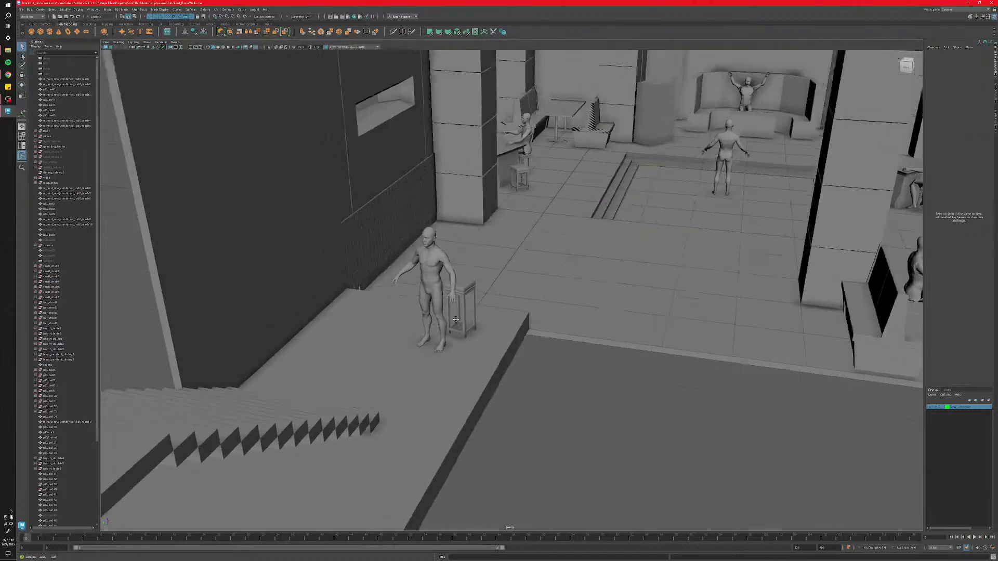
scroll(512, 328, "down", 4)
middle_click_drag(451, 314, 545, 336, "alt")
scroll(512, 325, "down", 2)
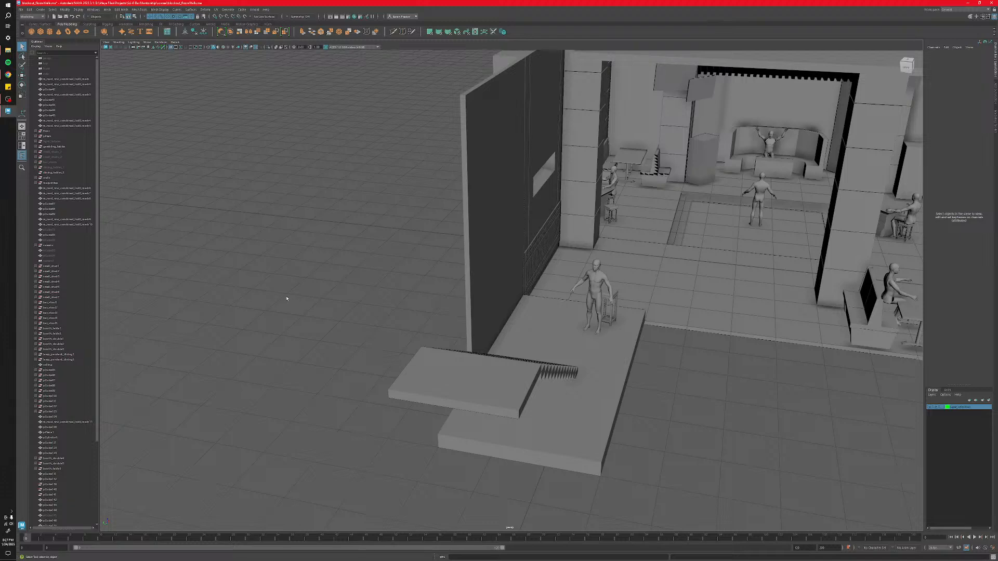
middle_click_drag(316, 252, 348, 255, "alt")
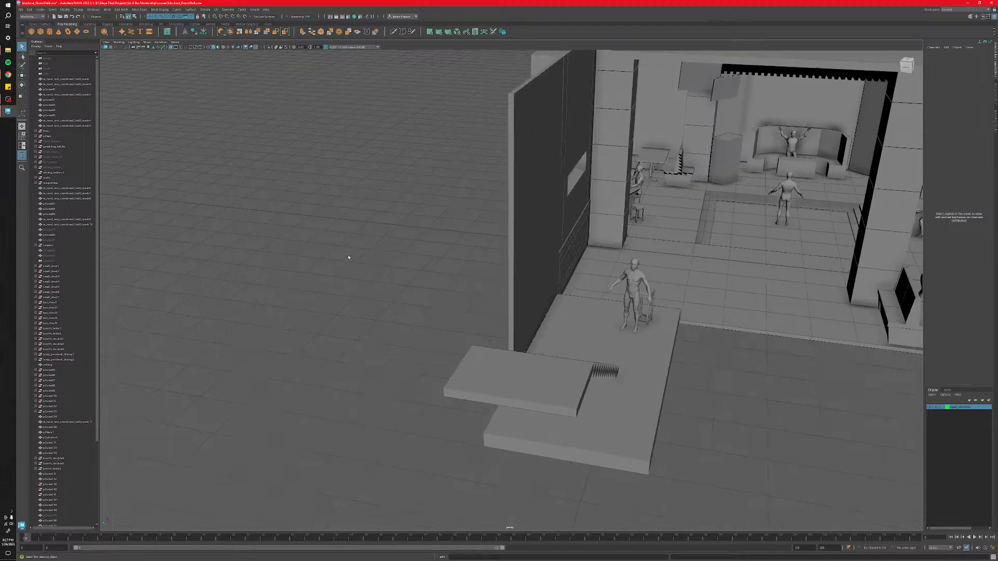
left_click_drag(347, 255, 363, 255, "alt")
left_click_drag(574, 192, 580, 222, "alt")
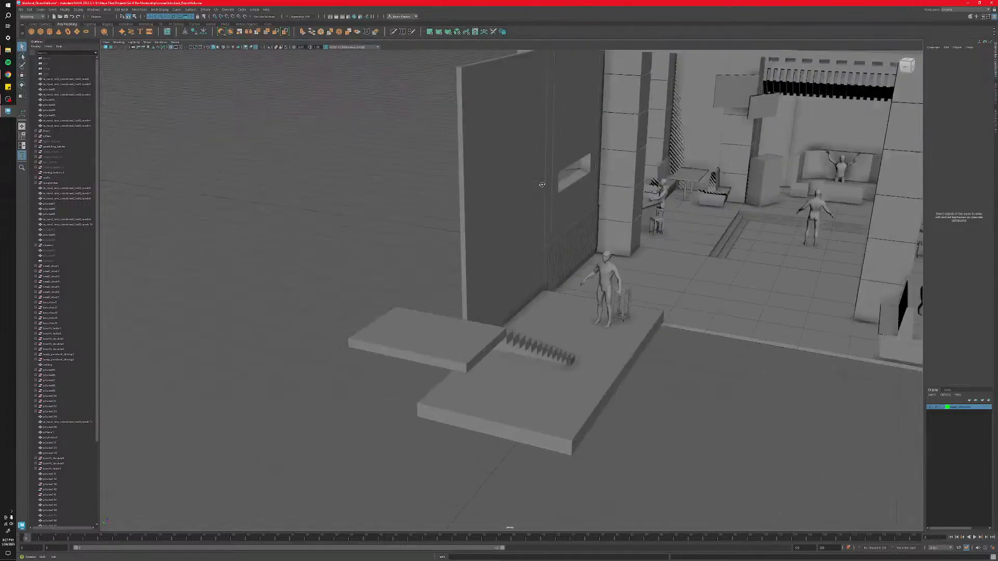
Survey the bar interior, seating and entrance stairs from several high and low viewpoints.
middle_click_drag(579, 221, 506, 274, "alt")
scroll(506, 274, "up", 4)
middle_click_drag(540, 306, 487, 356, "alt")
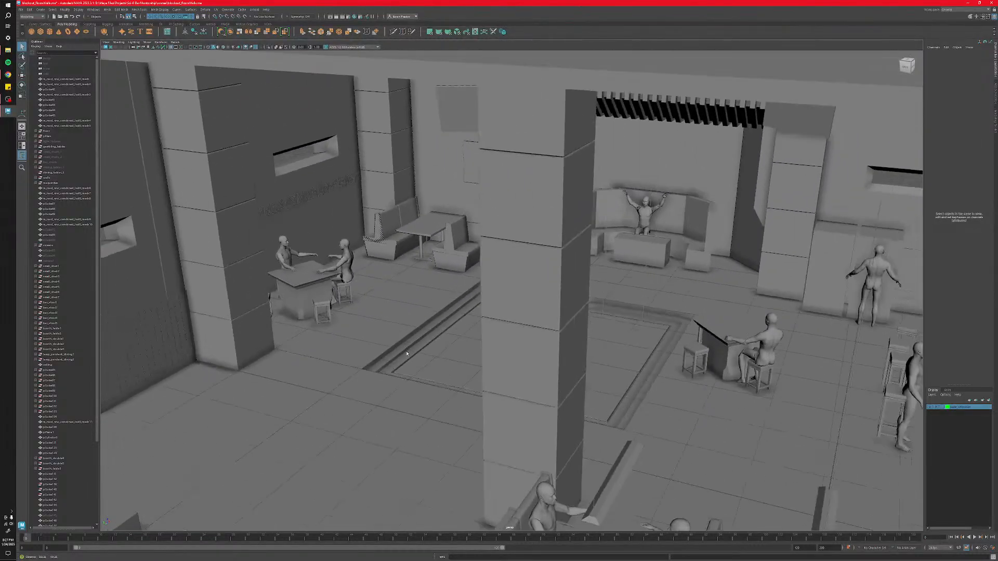
left_click_drag(487, 356, 511, 317, "alt")
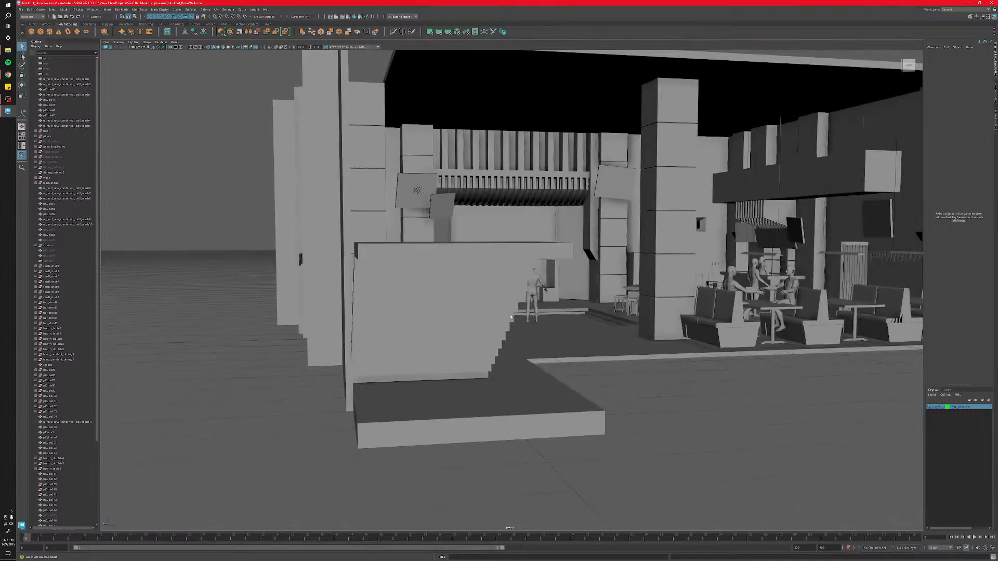
left_click_drag(456, 301, 278, 397, "alt")
middle_click_drag(278, 398, 358, 374, "alt")
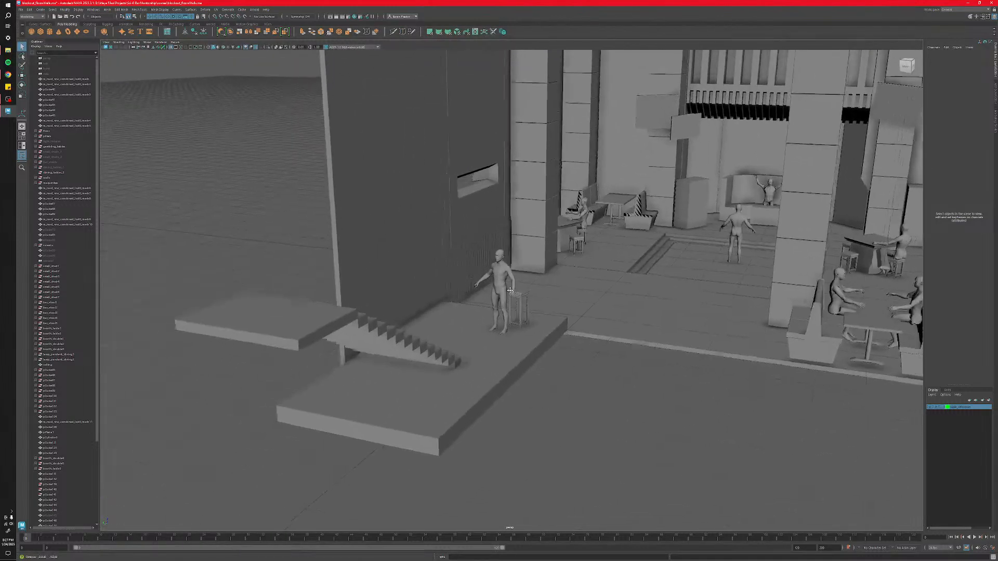
left_click_drag(359, 374, 284, 388, "alt")
scroll(386, 347, "down", 3)
left_click_drag(462, 335, 541, 315, "alt")
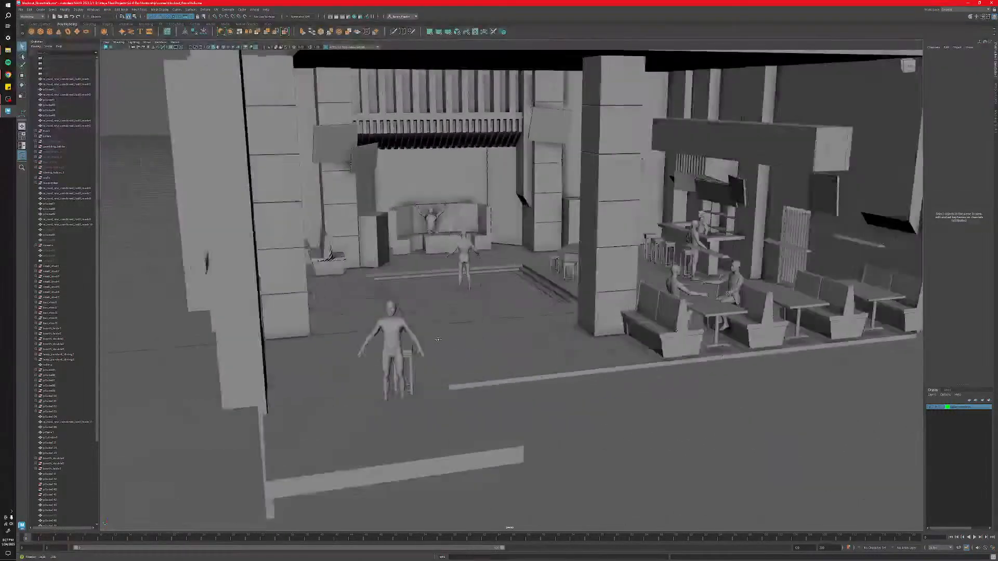
Examine the round-table seating, bar counter and sunken floor steps from eye level and from above.
middle_click_drag(540, 315, 470, 347, "alt")
scroll(539, 300, "up", 5)
scroll(539, 300, "up", 3)
left_click_drag(457, 323, 523, 303, "alt")
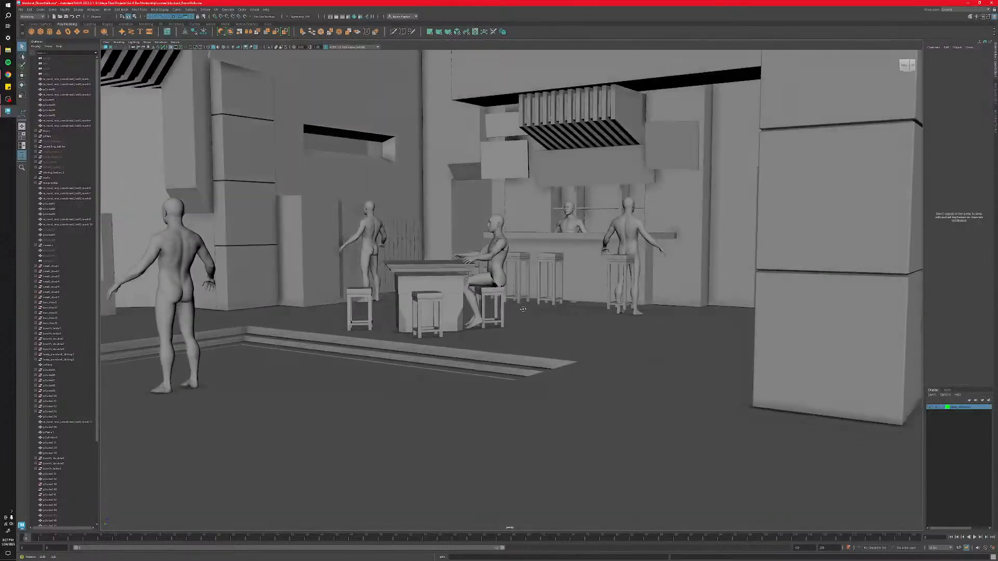
left_click_drag(446, 263, 470, 272, "alt")
left_click_drag(460, 229, 446, 204, "alt")
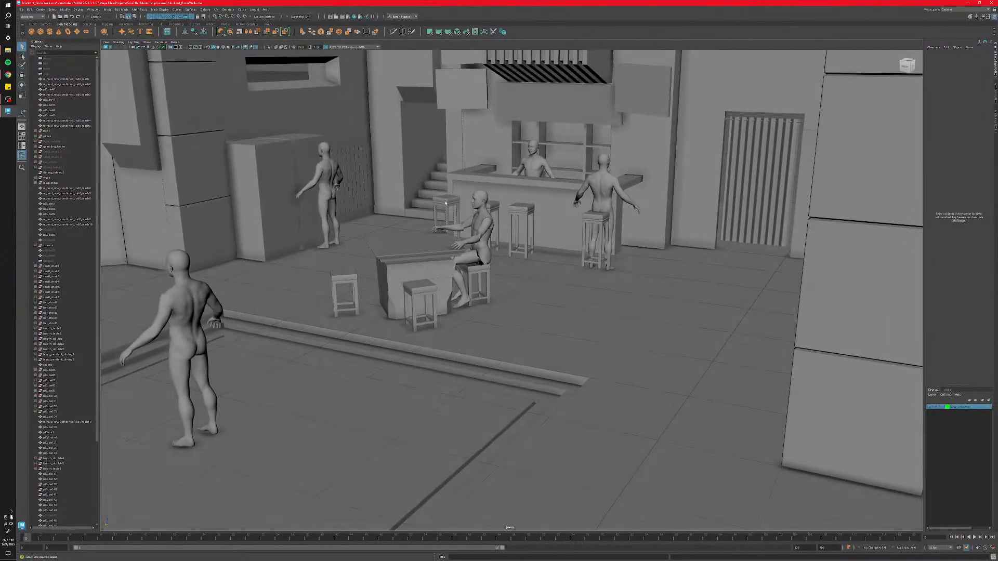
Switch to the Miro board in the browser and study the bar sketch's counter, bottle shelves and curved booth area.
left_click(8, 74)
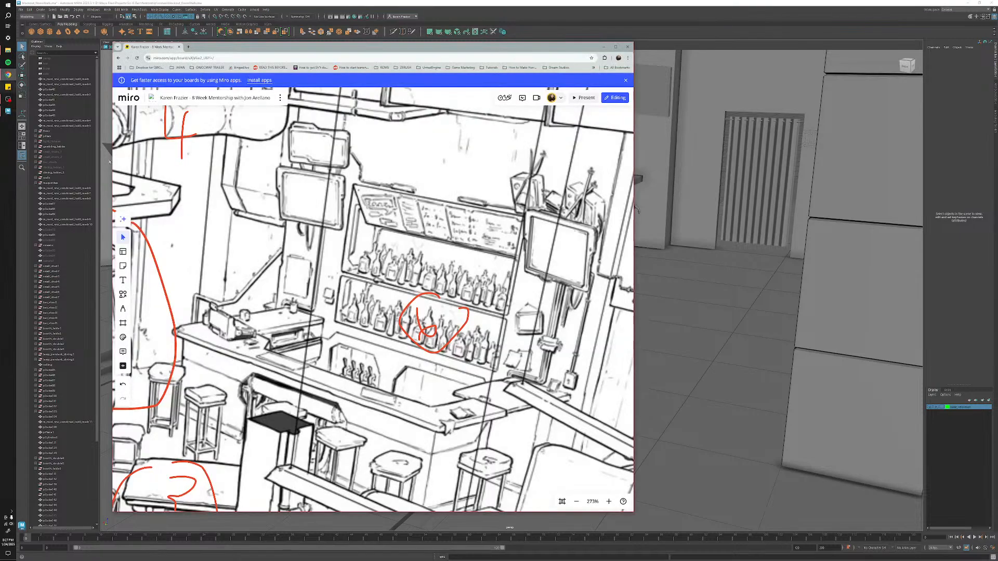
scroll(362, 339, "up", 5)
scroll(361, 339, "up", 4)
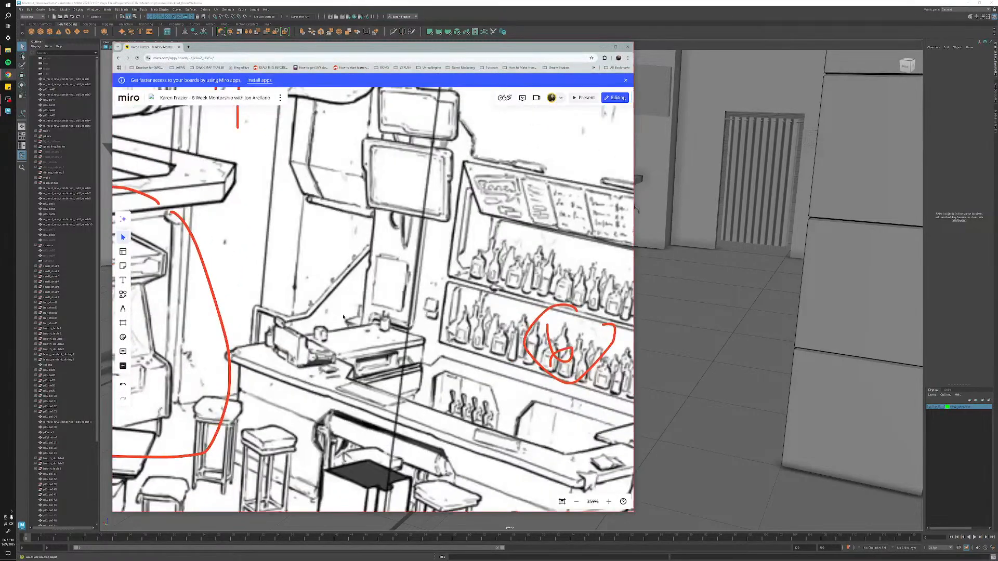
scroll(347, 323, "down", 10)
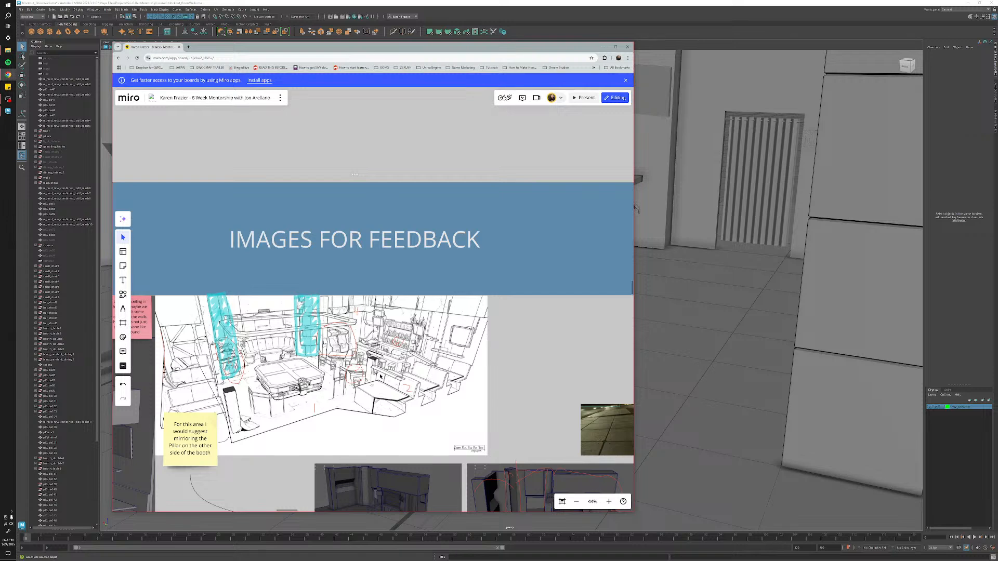
scroll(380, 376, "up", 10)
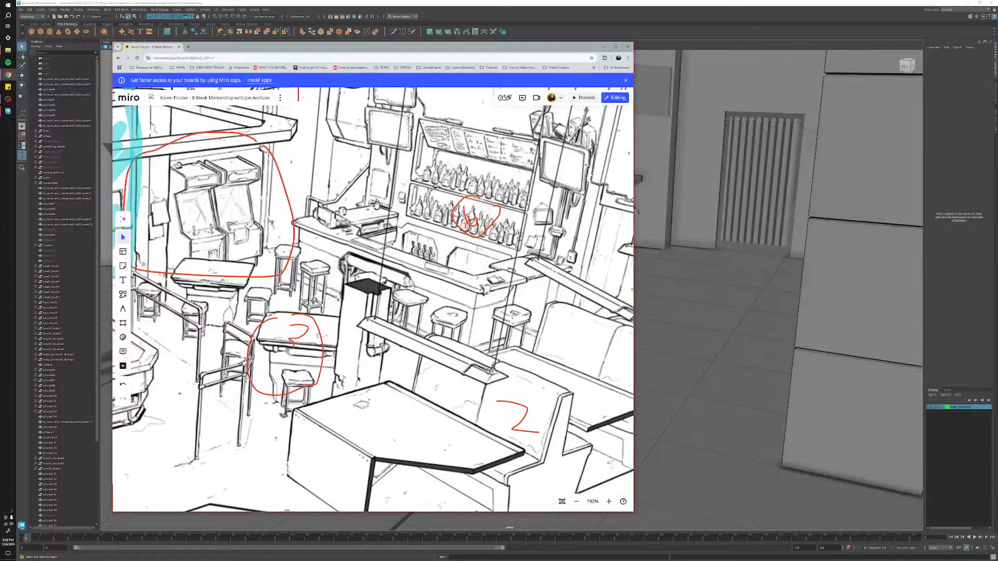
mouse_move(315, 375)
middle_mouse_down()
mouse_move(418, 323)
mouse_move(541, 345)
middle_mouse_up()
mouse_move(358, 321)
middle_mouse_down()
mouse_move(453, 341)
mouse_move(497, 329)
mouse_move(598, 409)
middle_mouse_up()
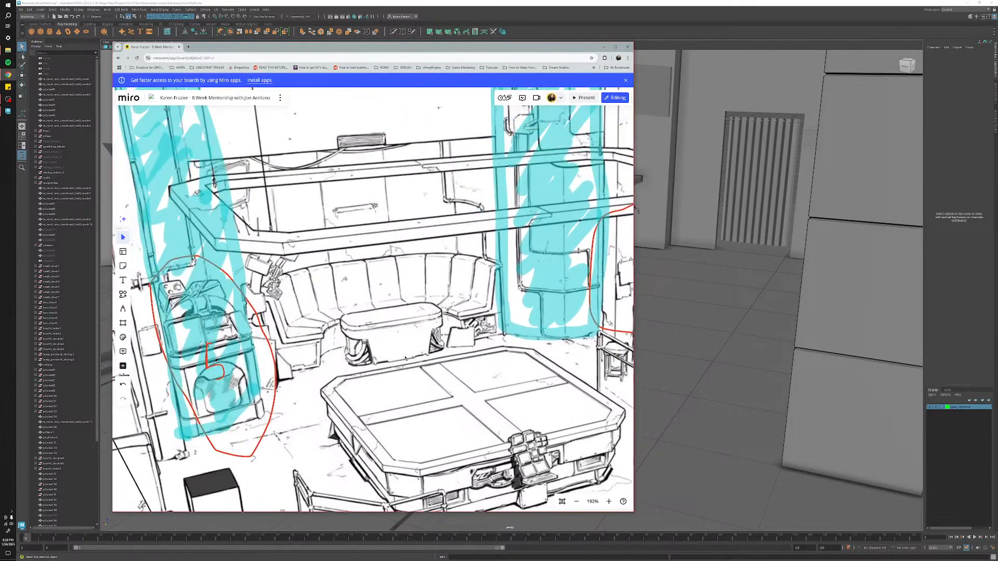
Compare the numbered areas of the Miro sketch, covering the highlighted pillars, arcade machines, stools, bar and foreground booths.
scroll(405, 358, "down", 2)
scroll(405, 359, "down", 2)
middle_click_drag(447, 468, 387, 345)
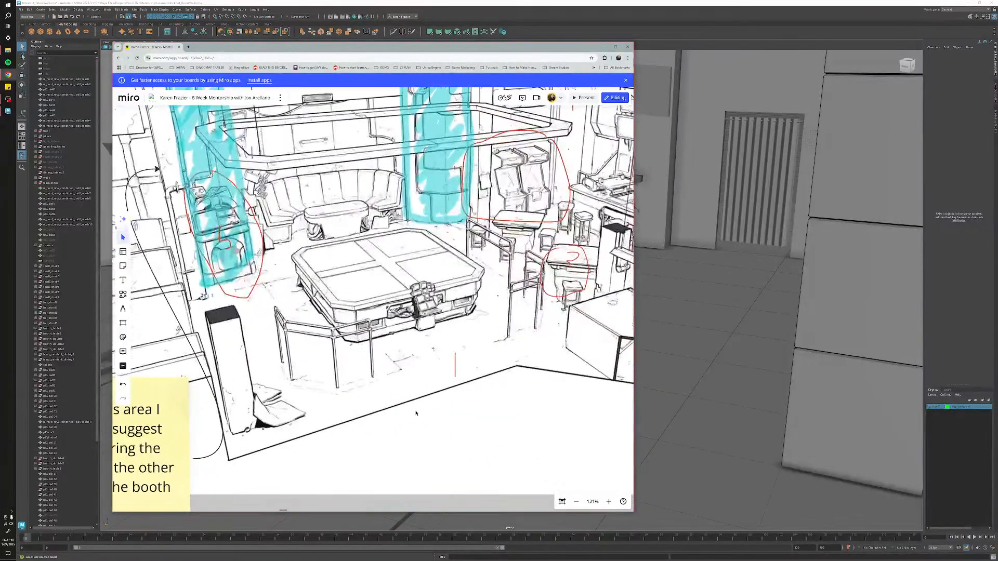
scroll(416, 413, "up", 1)
middle_click_drag(417, 412, 316, 398)
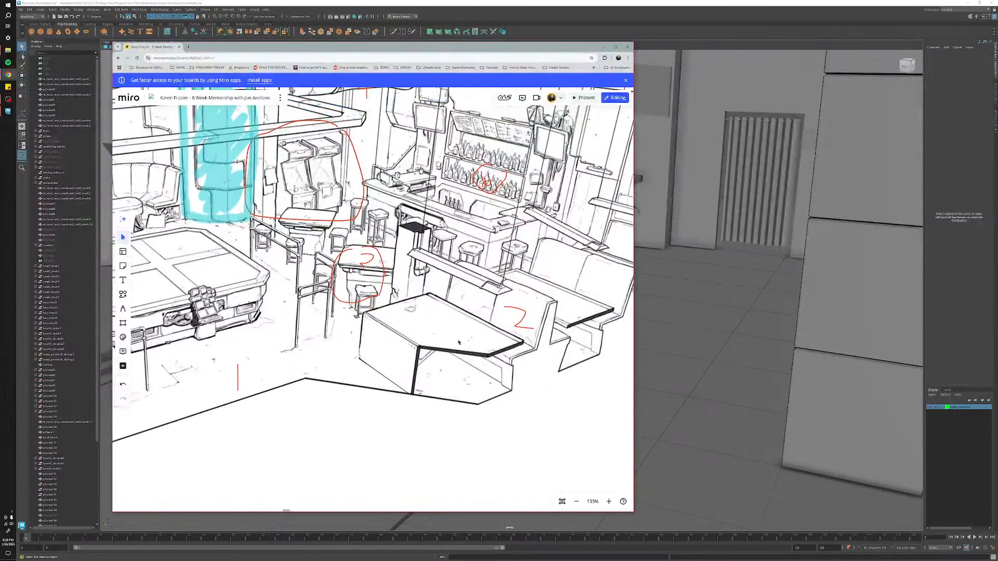
middle_click_drag(441, 327, 434, 409)
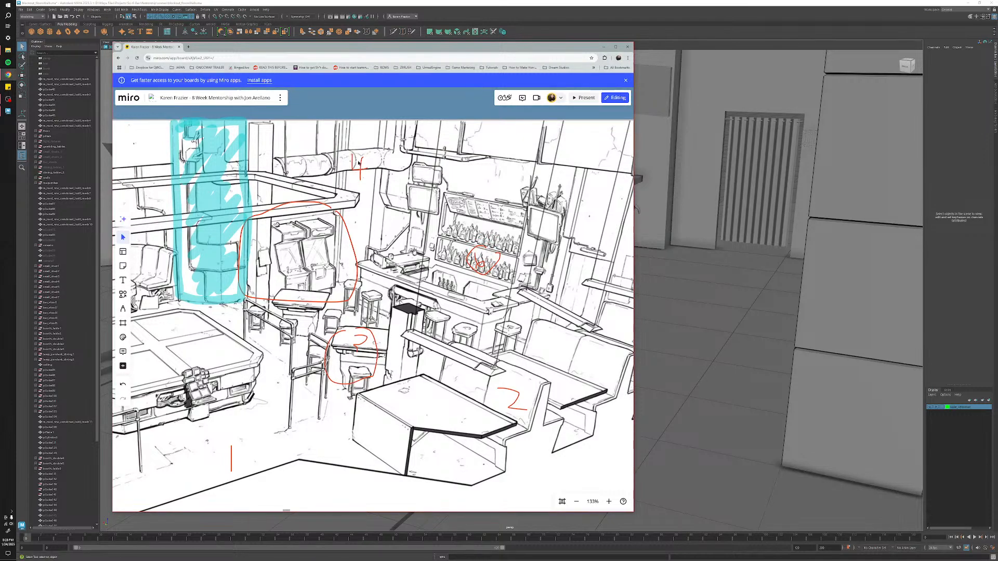
middle_click_drag(258, 375, 487, 299)
middle_click_drag(527, 292, 259, 329)
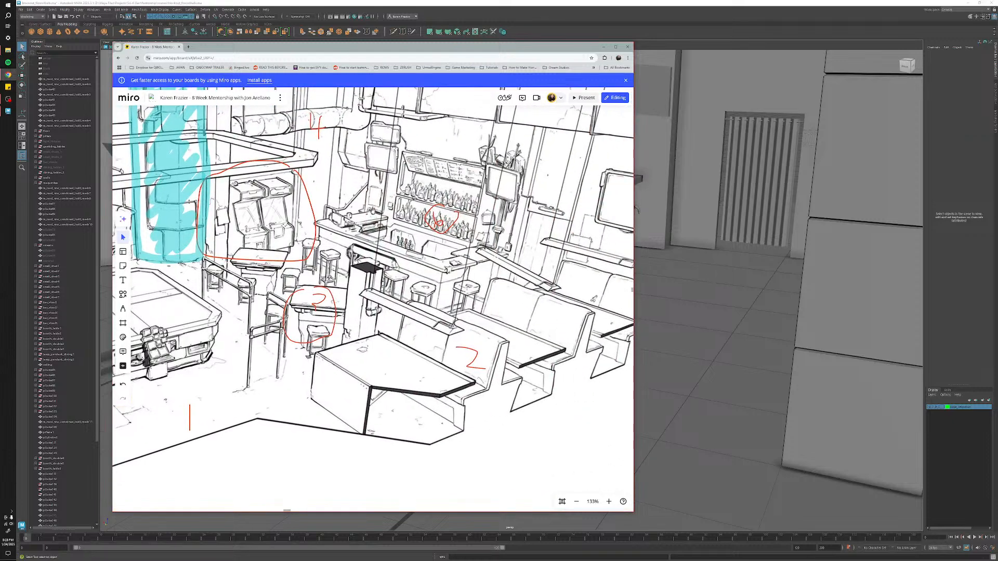
scroll(378, 332, "down", 5)
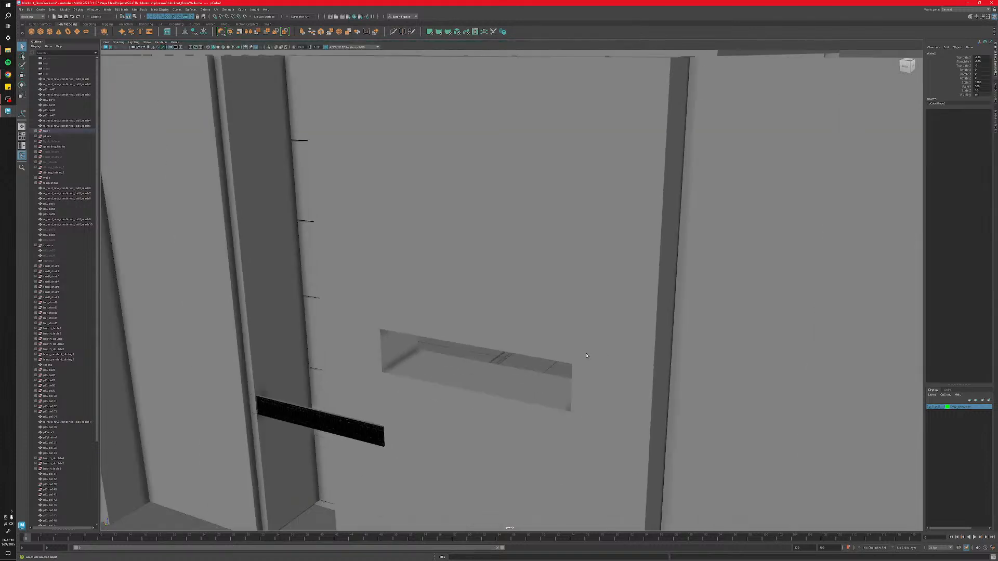
Return to Maya, clear the selection, and examine the whole bar blockout and the wall beside the entrance platform.
scroll(619, 352, "down", 10)
left_click_drag(618, 352, 546, 485, "alt")
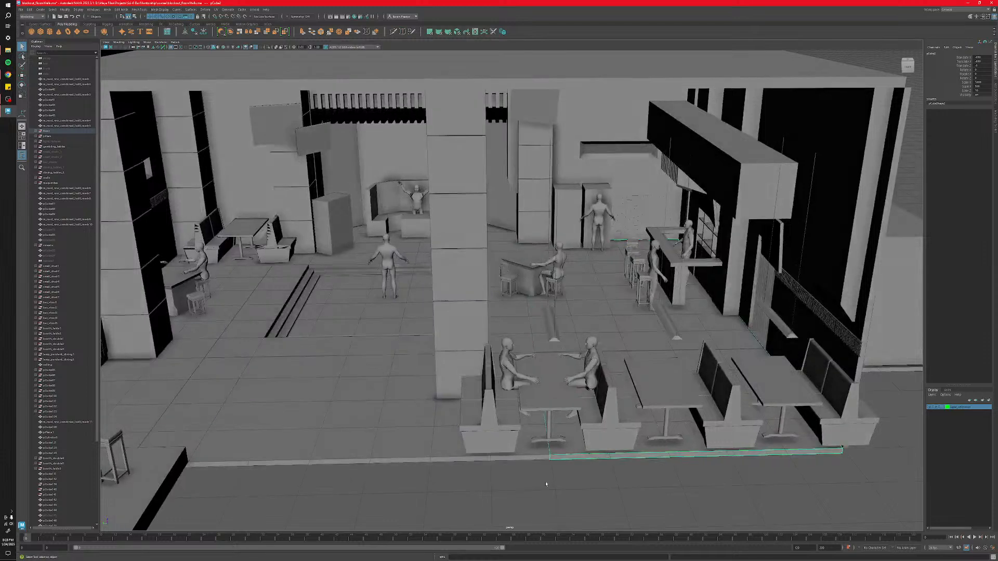
left_click(544, 484)
scroll(519, 410, "down", 5)
left_click_drag(512, 436, 493, 425, "alt")
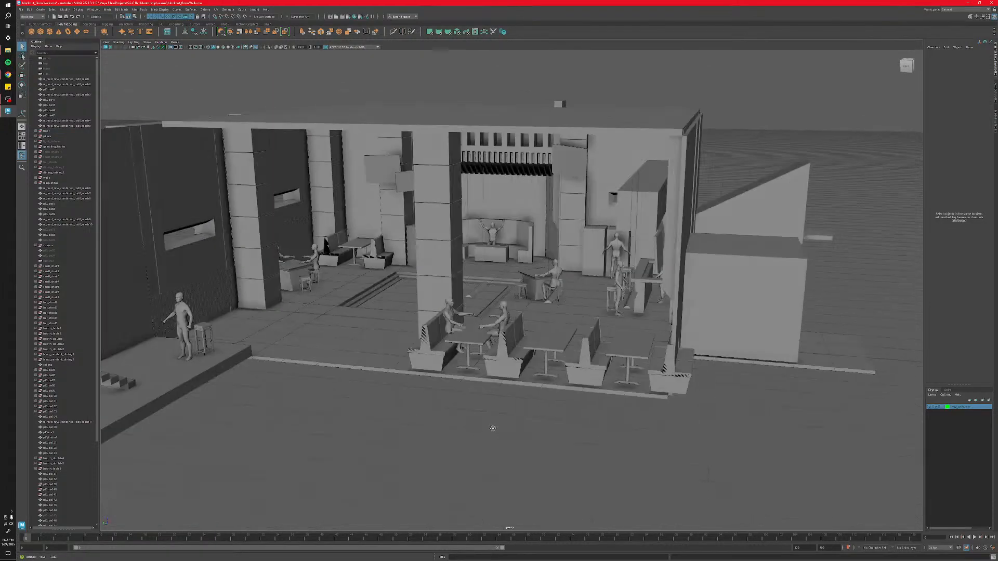
middle_click_drag(492, 425, 603, 416, "alt")
scroll(506, 360, "up", 10)
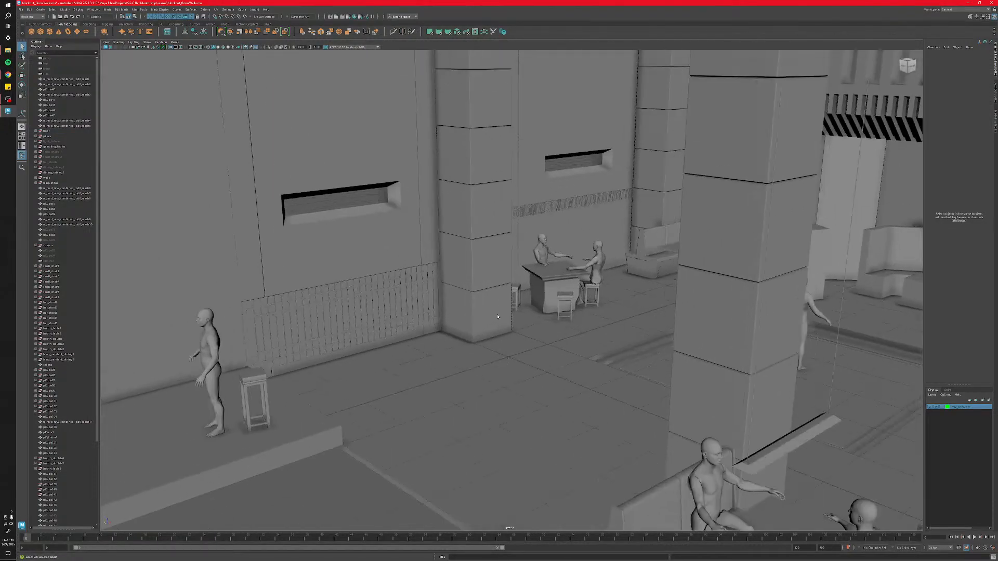
middle_click_drag(497, 316, 539, 367, "alt")
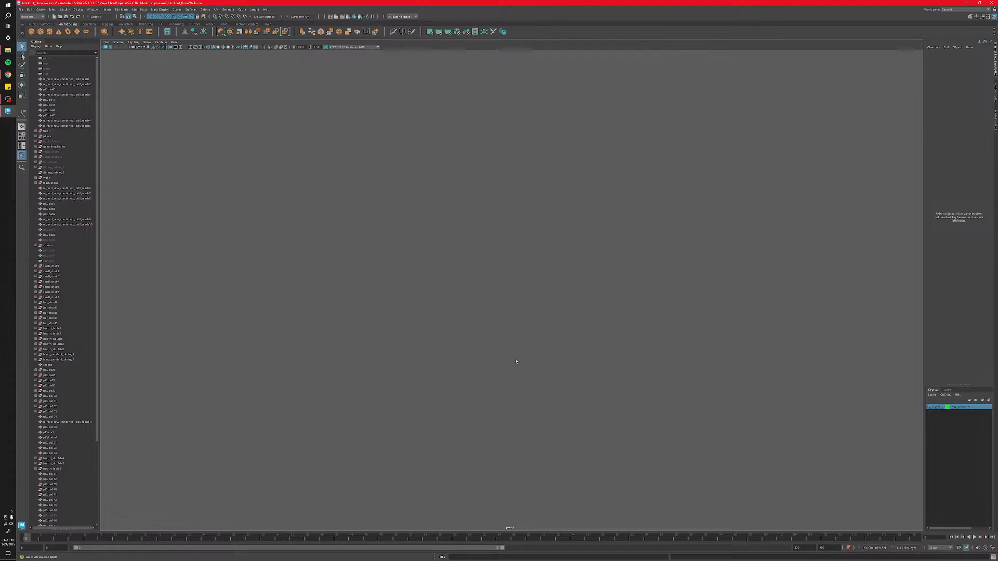
Select and frame the sunken floor section, inspect the standing figure's feet through its underside, and clear the selection.
left_click_drag(515, 361, 561, 325, "alt")
scroll(593, 361, "down", 10)
left_click(554, 325)
key("f")
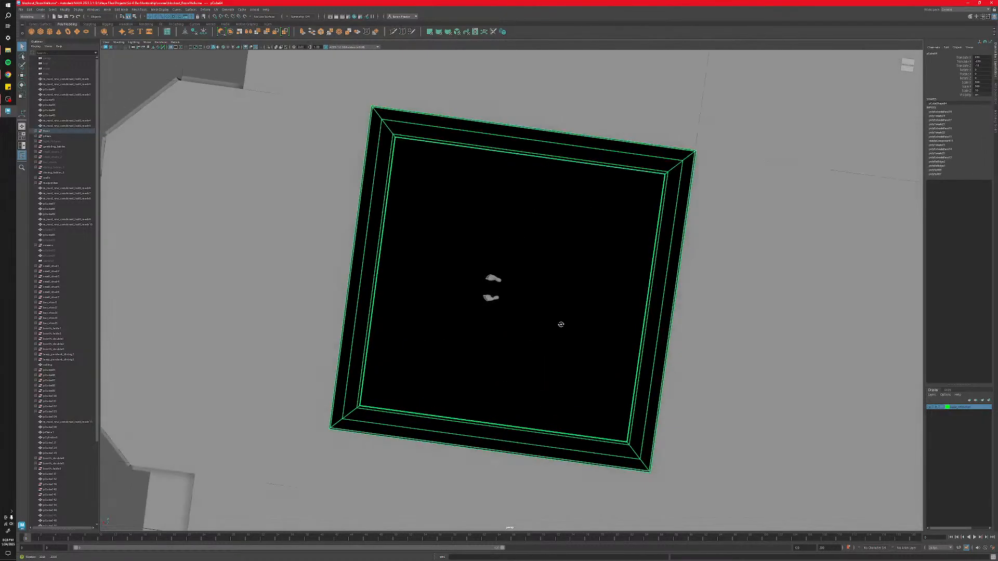
scroll(500, 292, "up", 3)
scroll(499, 291, "up", 10)
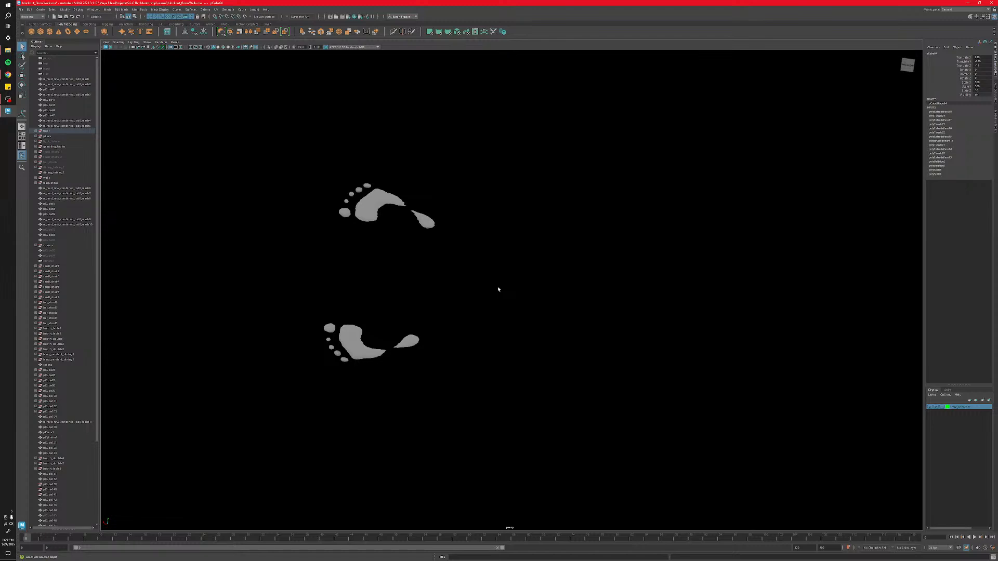
scroll(498, 290, "down", 10)
left_click_drag(515, 289, 497, 337, "alt")
left_click(493, 363)
middle_click_drag(493, 363, 545, 382, "alt")
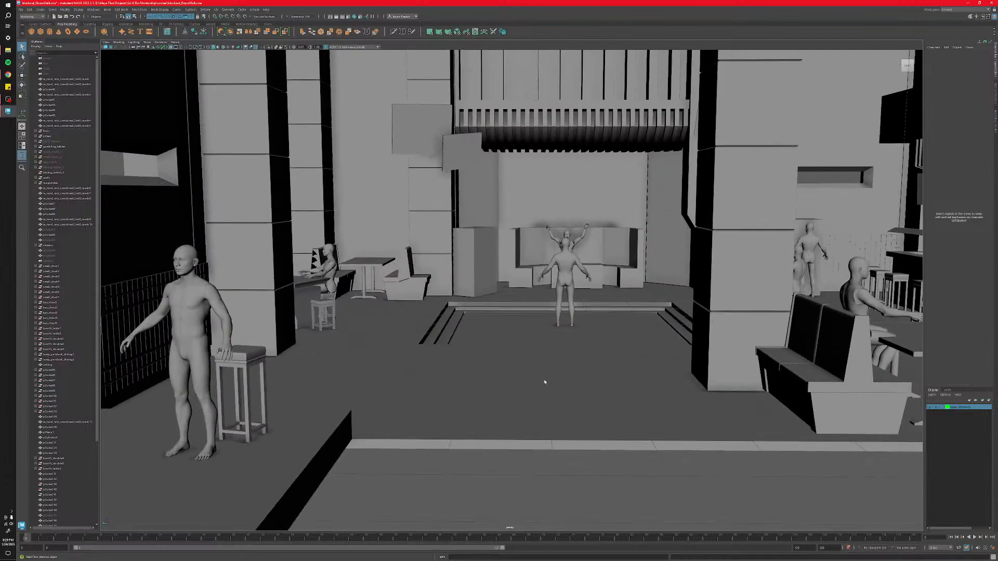
Select the tall pillar beside the booth seating, try moving it, and undo the change.
left_click_drag(452, 299, 473, 359, "alt")
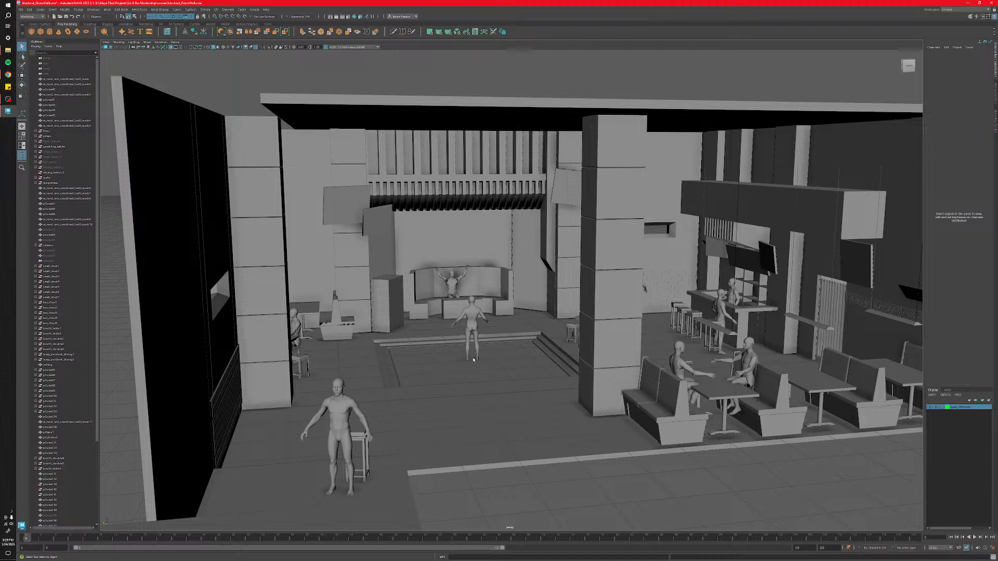
left_click(601, 329)
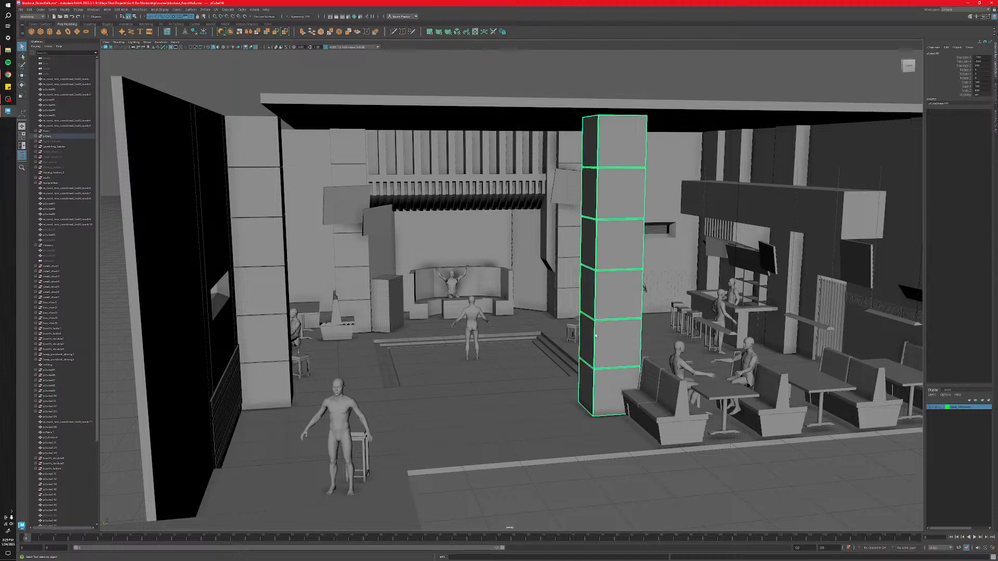
left_click_drag(553, 344, 598, 335, "alt")
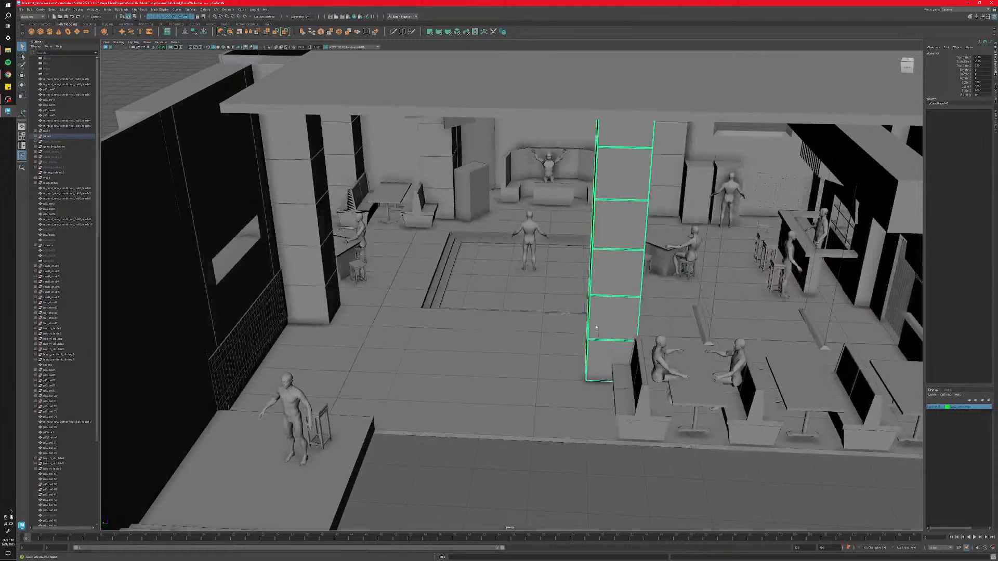
key("w")
middle_click_drag(522, 319, 574, 286)
left_click_drag(575, 286, 603, 381, "alt")
key("ctrl+z")
Examine the selected pillar's placement relative to the booths, sunken floor and entrance from several viewpoints.
middle_click_drag(635, 399, 509, 363, "alt")
scroll(509, 360, "up", 4)
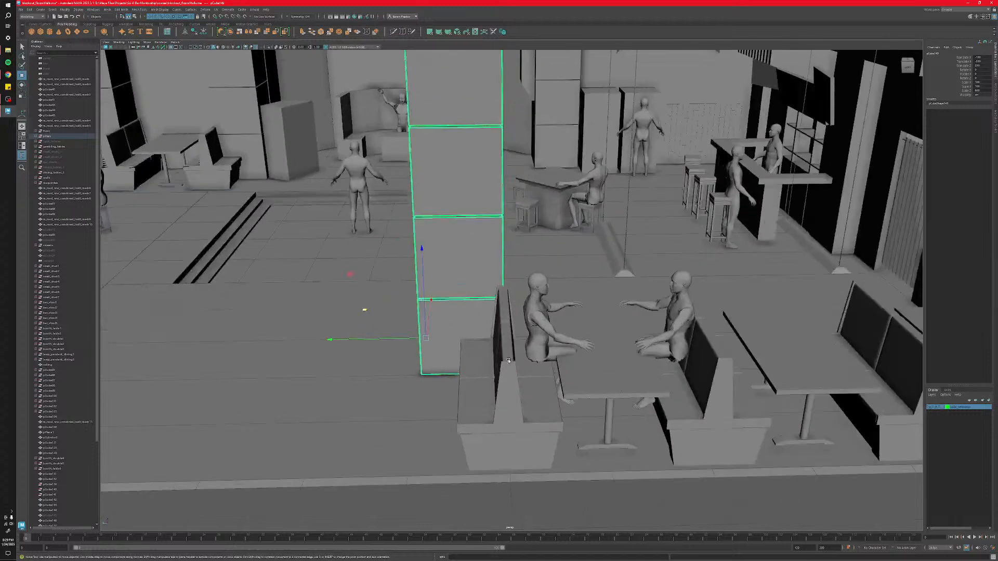
mouse_move(508, 359)
left_mouse_down("alt")
mouse_move(532, 361)
mouse_move(497, 361)
left_mouse_up("alt")
middle_click_drag(490, 354, 575, 358, "alt")
scroll(608, 347, "down", 2)
left_click_drag(405, 300, 456, 381, "alt")
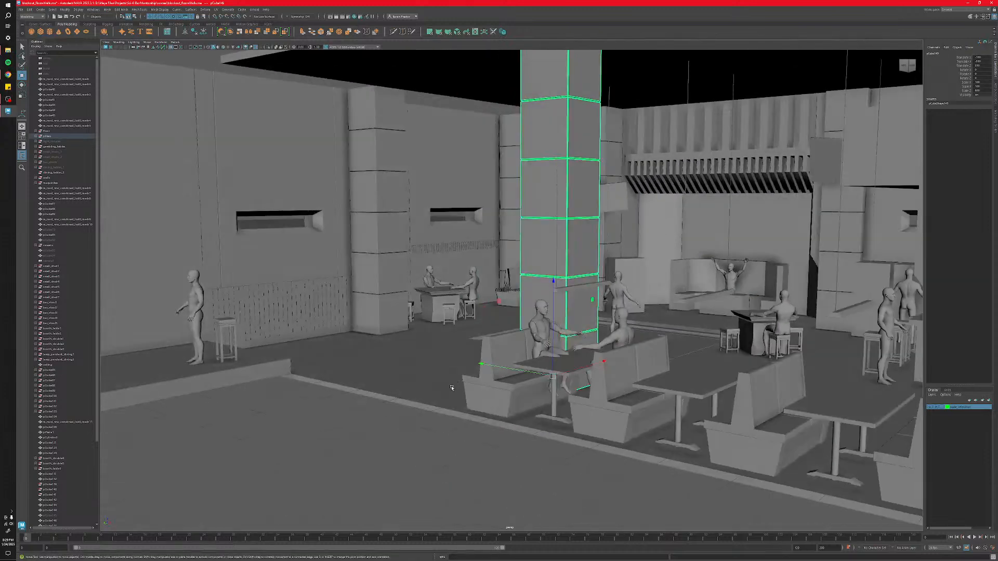
scroll(446, 389, "down", 5)
left_click_drag(446, 390, 448, 394, "alt")
scroll(430, 339, "up", 7)
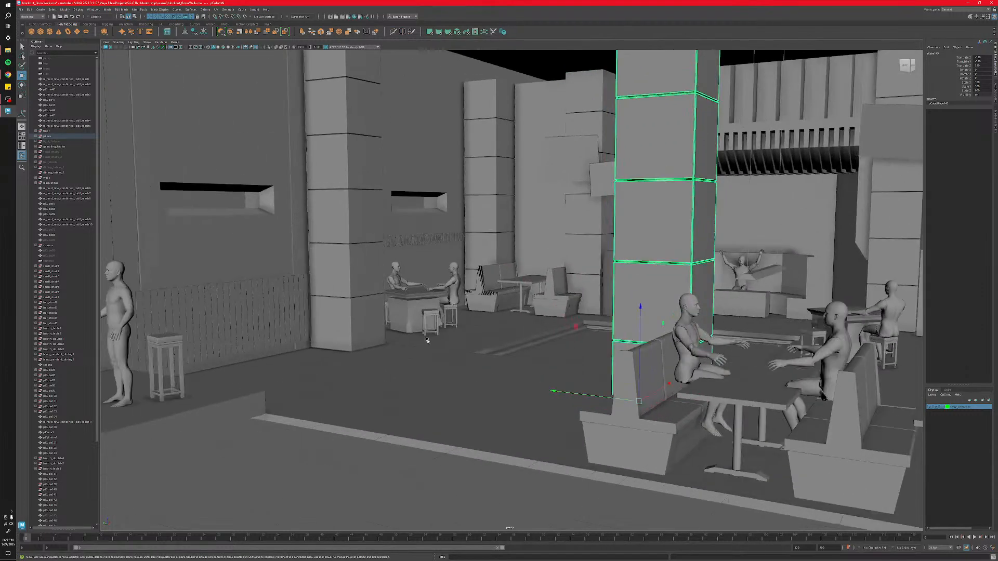
middle_click_drag(425, 340, 457, 328, "alt")
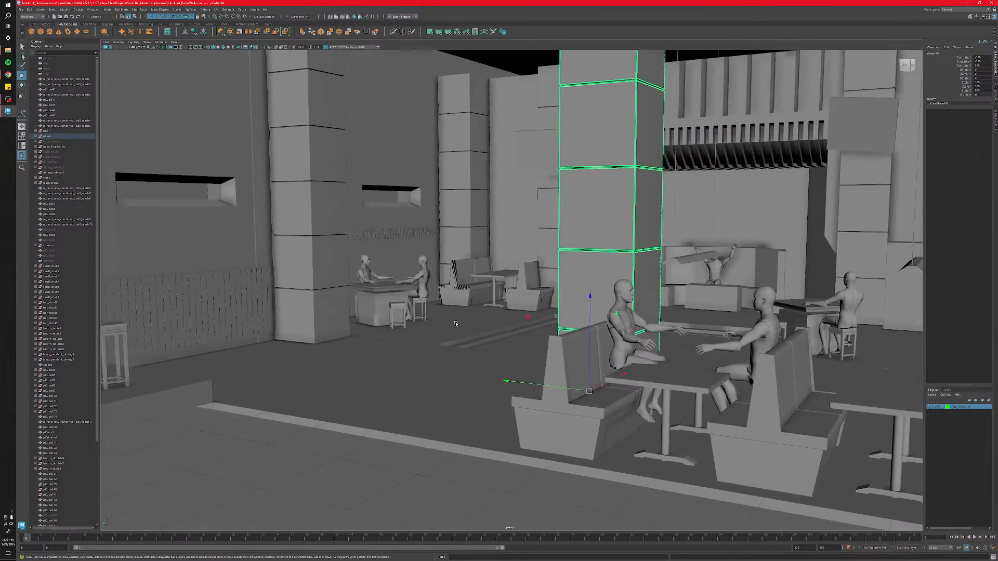
left_click_drag(457, 324, 471, 327, "alt")
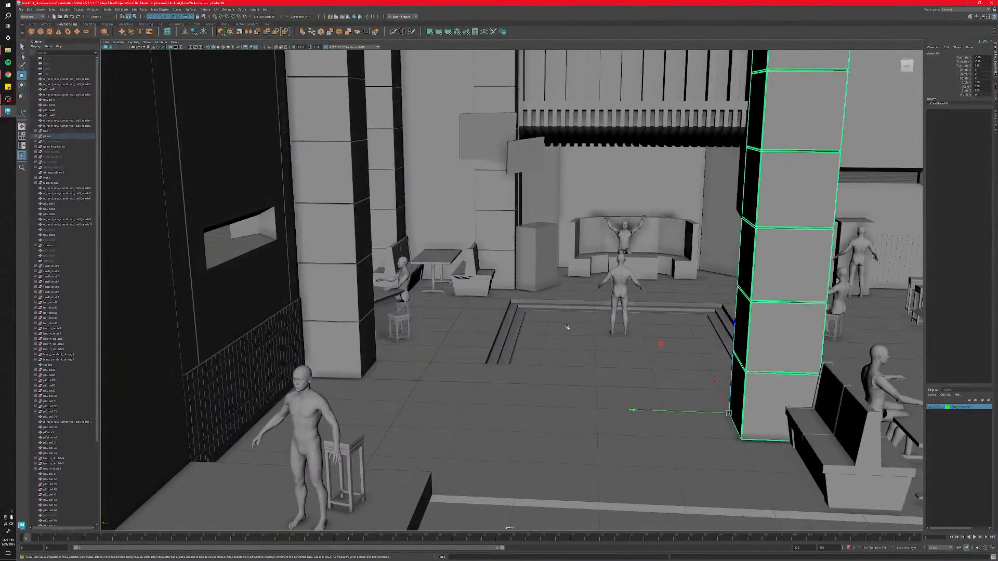
Frame the bar counter's base and add the countertop pieces to the selection to inspect the whole counter.
mouse_move(566, 328)
left_mouse_down("alt")
mouse_move(482, 338)
mouse_move(554, 337)
left_mouse_up("alt")
middle_click_drag(655, 330, 552, 335, "alt")
left_click(604, 309)
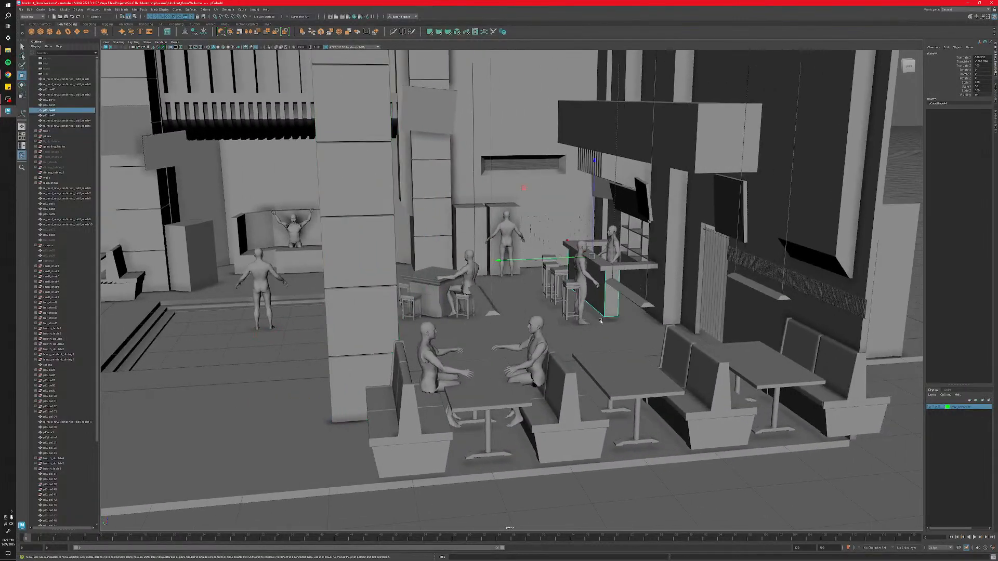
key("f")
scroll(593, 334, "down", 3)
left_click_drag(540, 351, 555, 342, "alt")
left_click(576, 274, "shift")
left_click(621, 255, "shift")
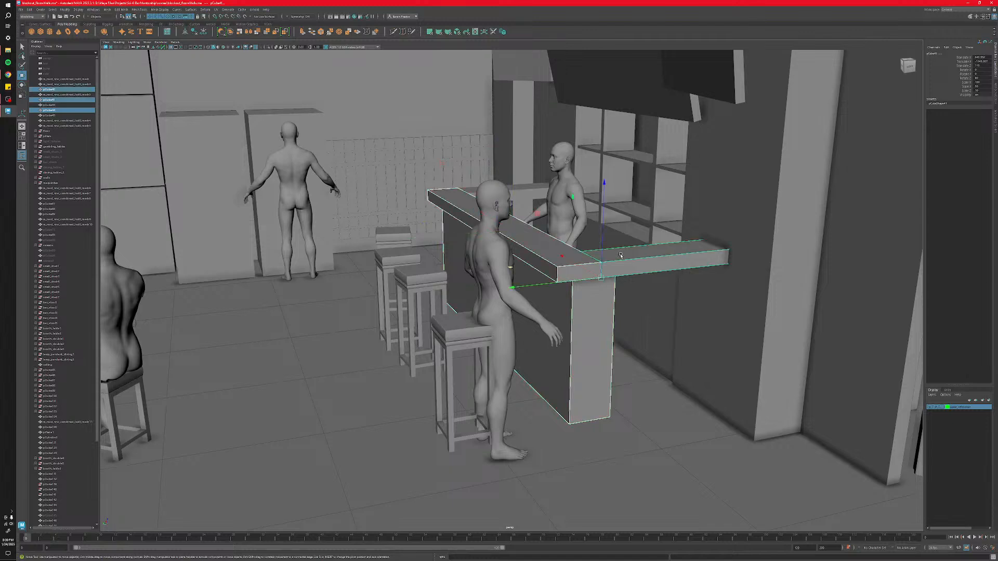
left_click(496, 179, "shift")
left_click_drag(496, 179, 493, 291, "alt")
Select only the bar counter's base, try moving it vertically, and undo the change.
left_click(549, 343)
left_click_drag(572, 391, 552, 372, "alt")
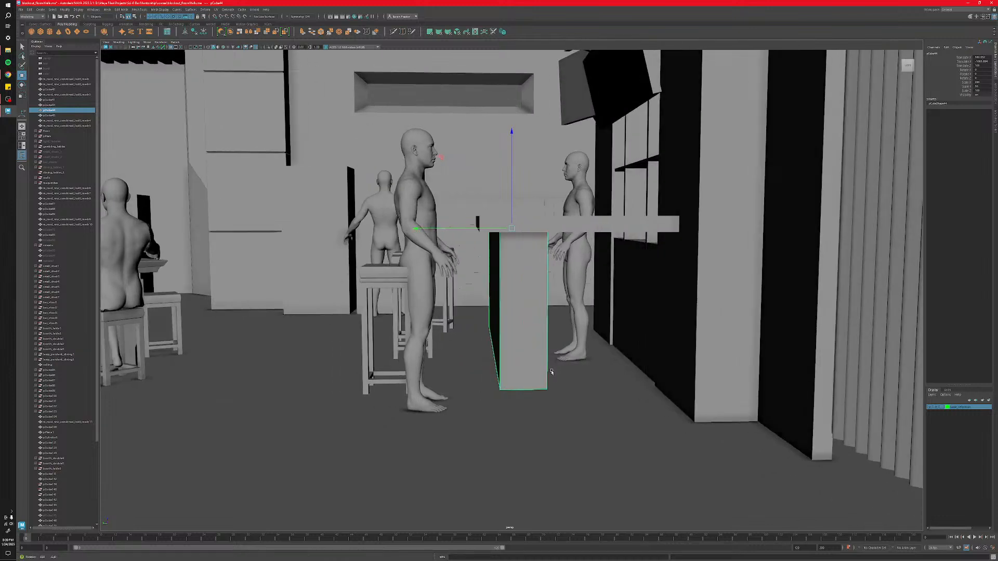
left_click_drag(507, 221, 520, 417)
key("ctrl+z")
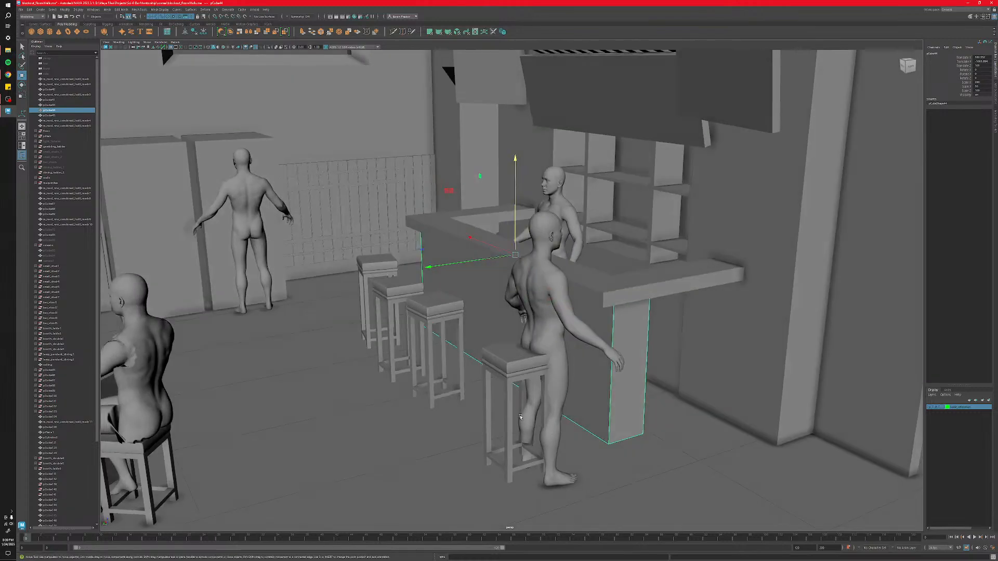
Examine the booth seating, slatted door and adjoining side wall up close and from a distance.
scroll(521, 411, "down", 10)
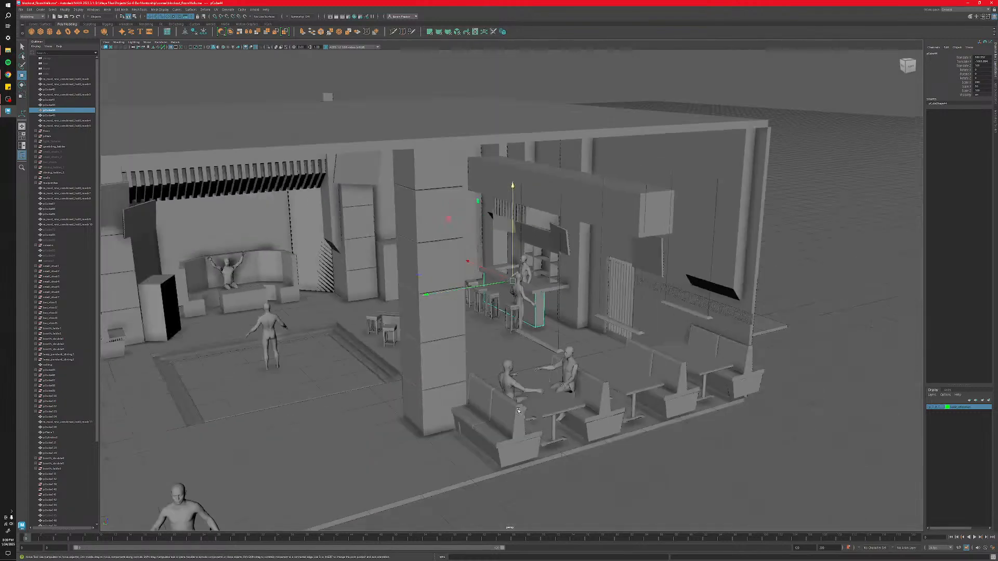
middle_click_drag(521, 411, 414, 397, "alt")
left_click_drag(414, 398, 477, 400, "alt")
scroll(494, 390, "up", 9)
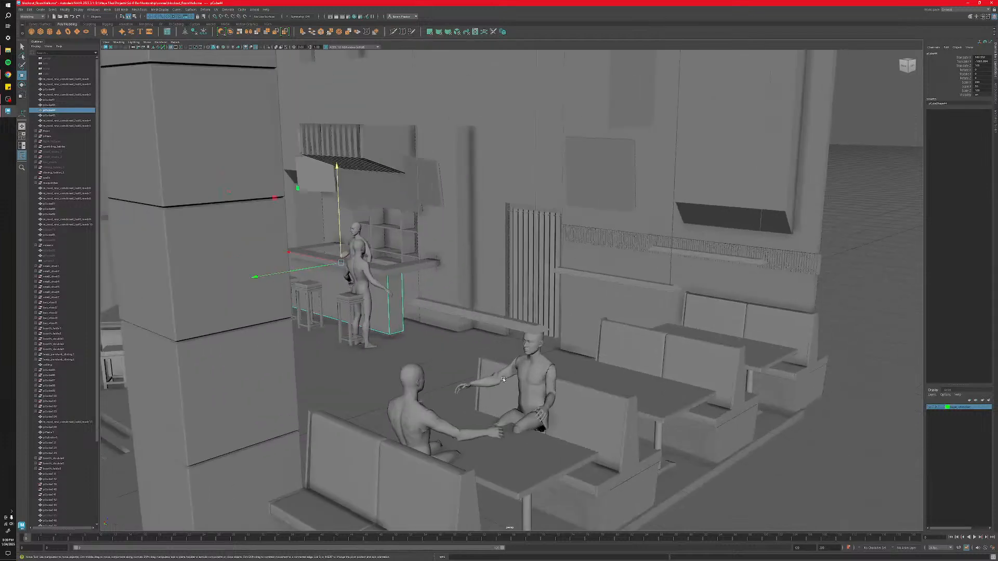
middle_click_drag(524, 361, 478, 408, "alt")
left_click_drag(479, 409, 503, 406, "alt")
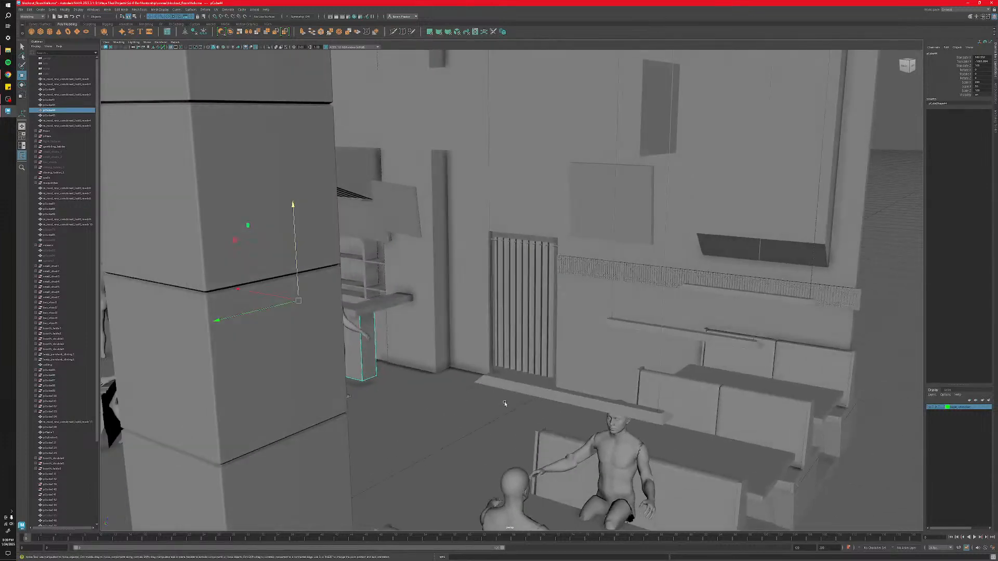
middle_click_drag(503, 405, 478, 370, "alt")
scroll(405, 374, "down", 4)
scroll(404, 375, "up", 4)
scroll(478, 370, "down", 5)
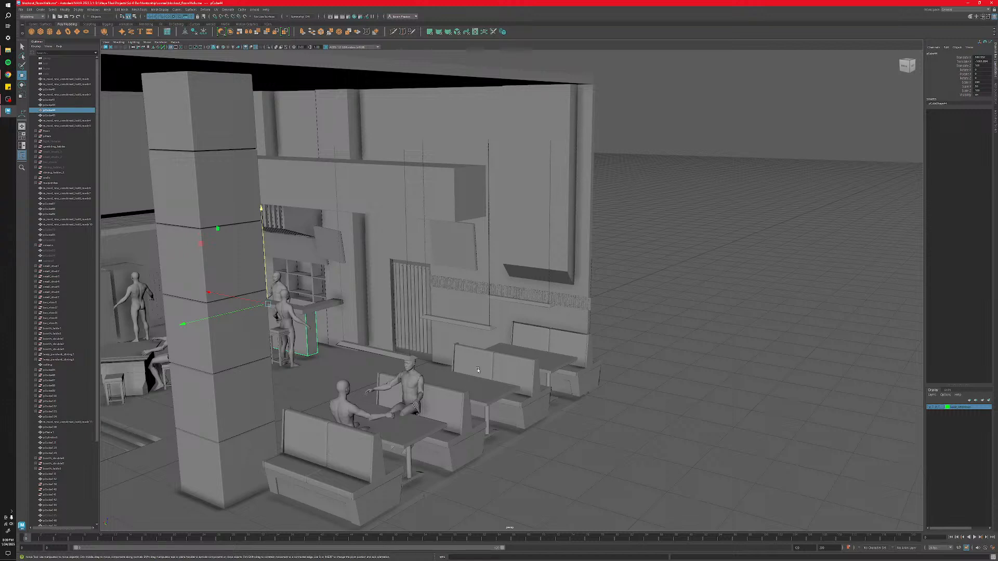
Examine the front pillar and the slatted screen above the central booth, selecting each one in turn.
scroll(465, 325, "down", 4)
left_click_drag(465, 326, 500, 265, "alt")
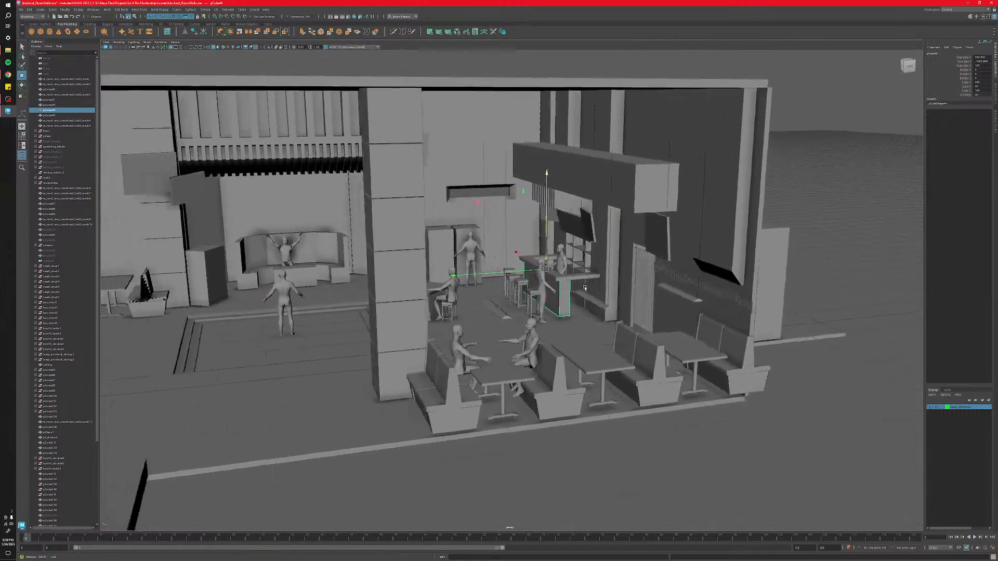
scroll(500, 265, "up", 3)
scroll(500, 265, "up", 3)
middle_click_drag(500, 265, 701, 270, "alt")
left_click(568, 272)
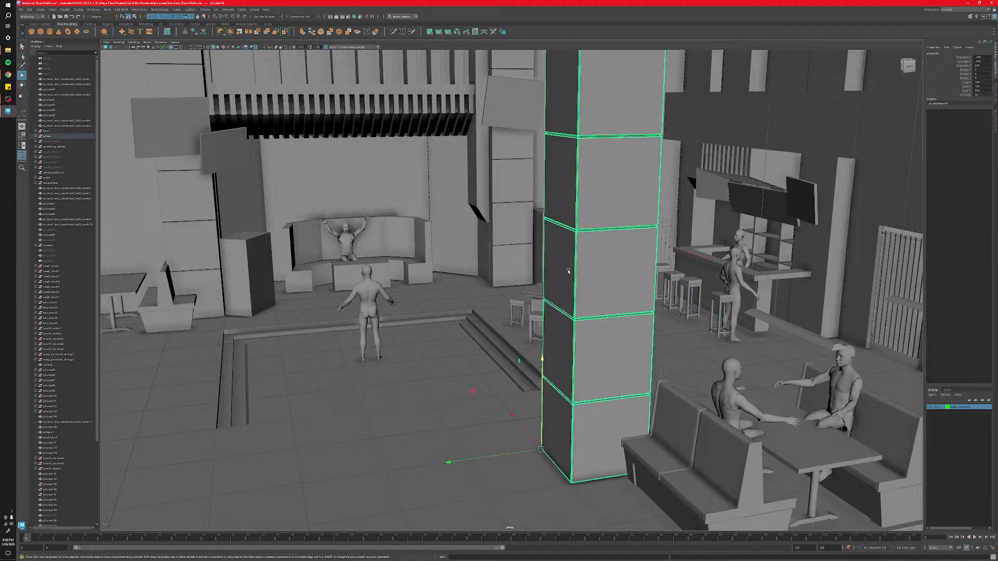
scroll(494, 309, "down", 4)
middle_click_drag(495, 308, 575, 318, "alt")
left_click(478, 152)
left_click_drag(276, 303, 221, 304, "alt")
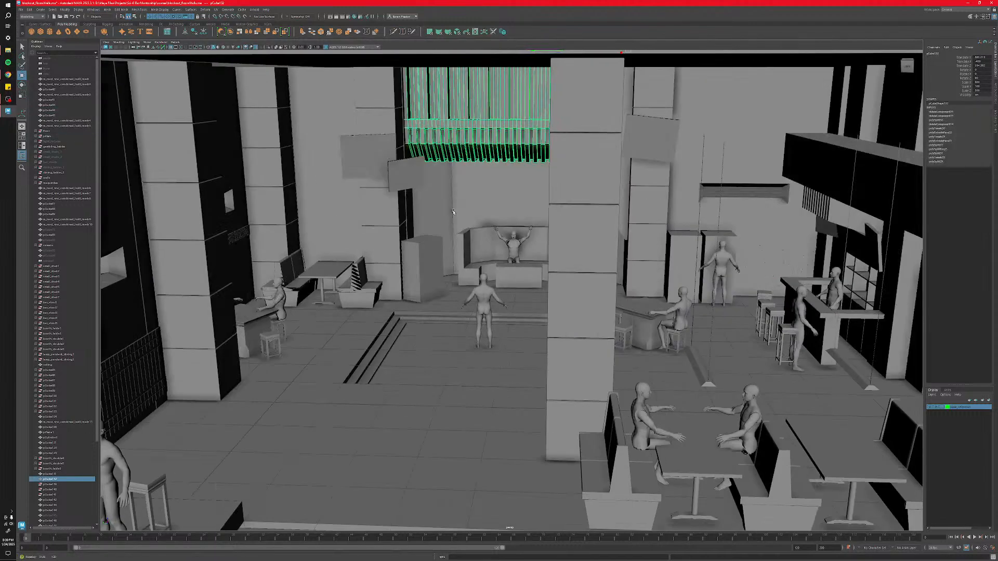
Check the side railing, the adjoining wall and the sunken floor's steps by selecting each, and clear the selection.
left_click(164, 373)
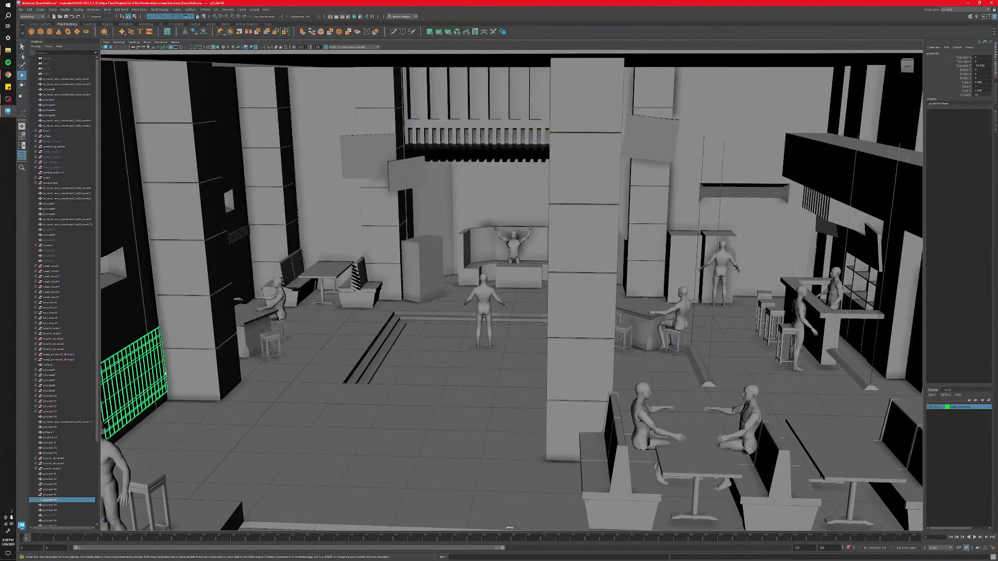
left_click(109, 289)
left_click(444, 352)
scroll(445, 352, "down", 5)
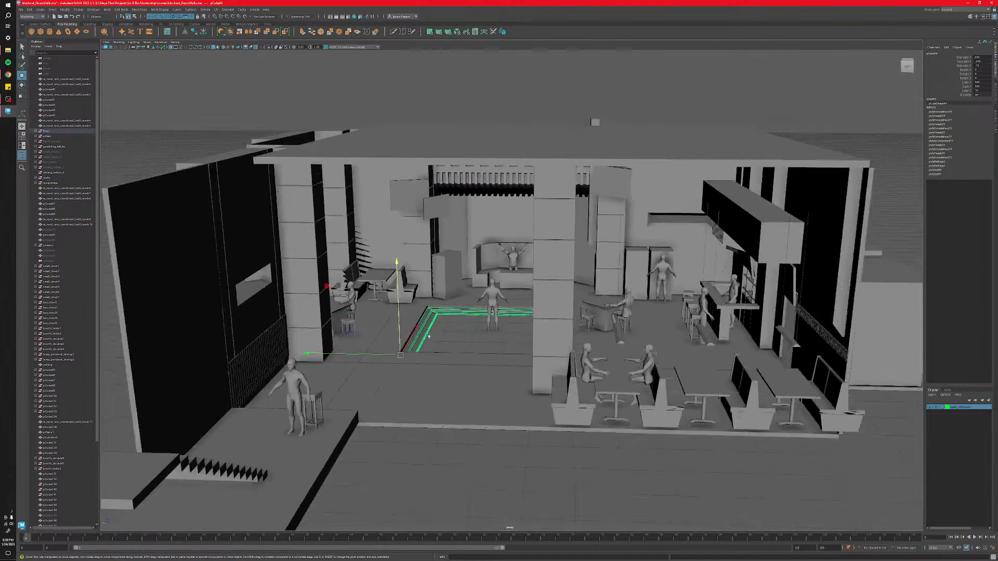
left_click(424, 469)
Frame the bar interior from a raised front viewpoint and save the scene.
left_click_drag(424, 470, 443, 385, "alt")
scroll(447, 375, "up", 4)
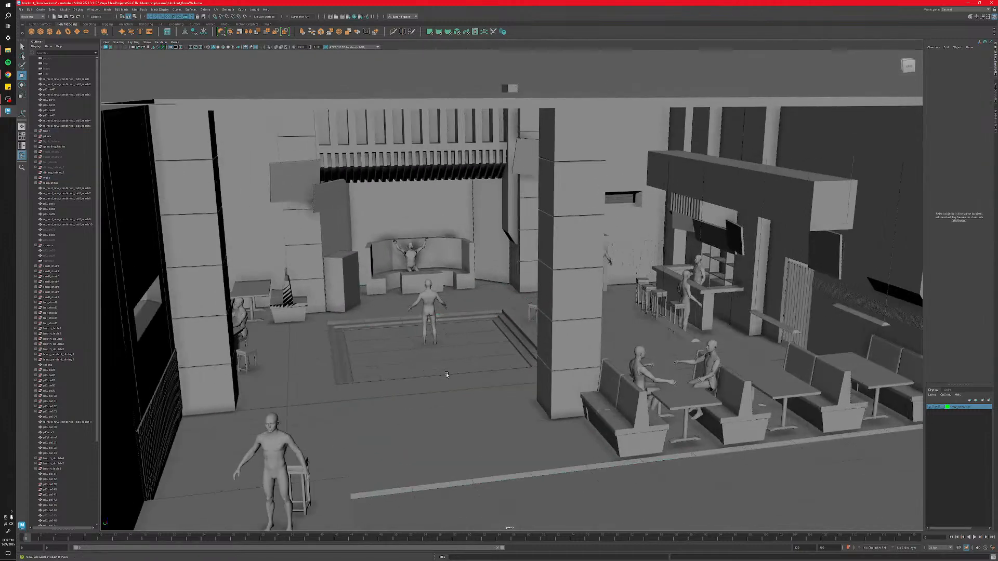
scroll(453, 368, "up", 3)
scroll(454, 368, "down", 2)
key("q")
key("ctrl+s")
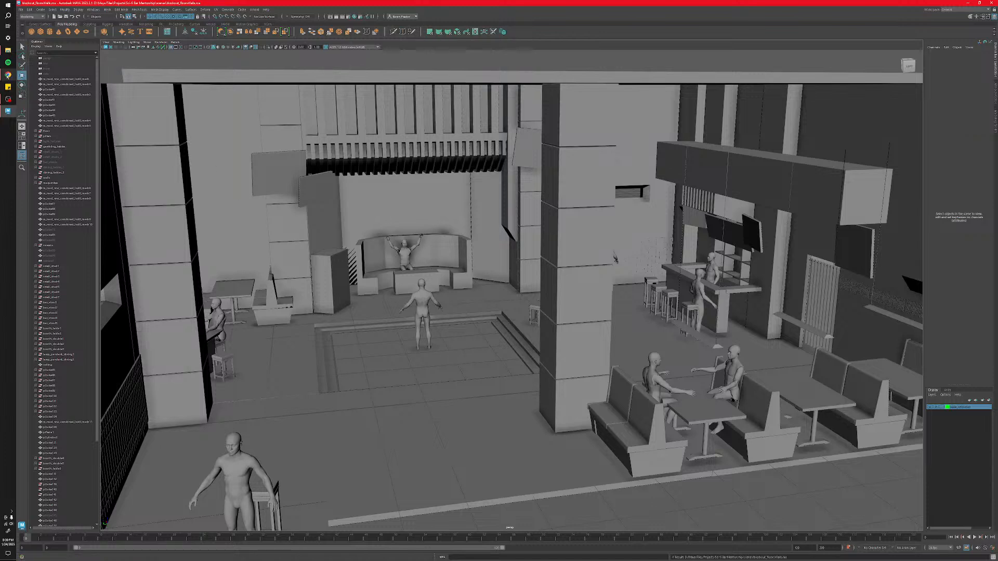
Switch to the Miro board in Chrome and review the concept sketch with its highlighted pillars and the pillar-mirroring note.
mouse_move(8, 74)
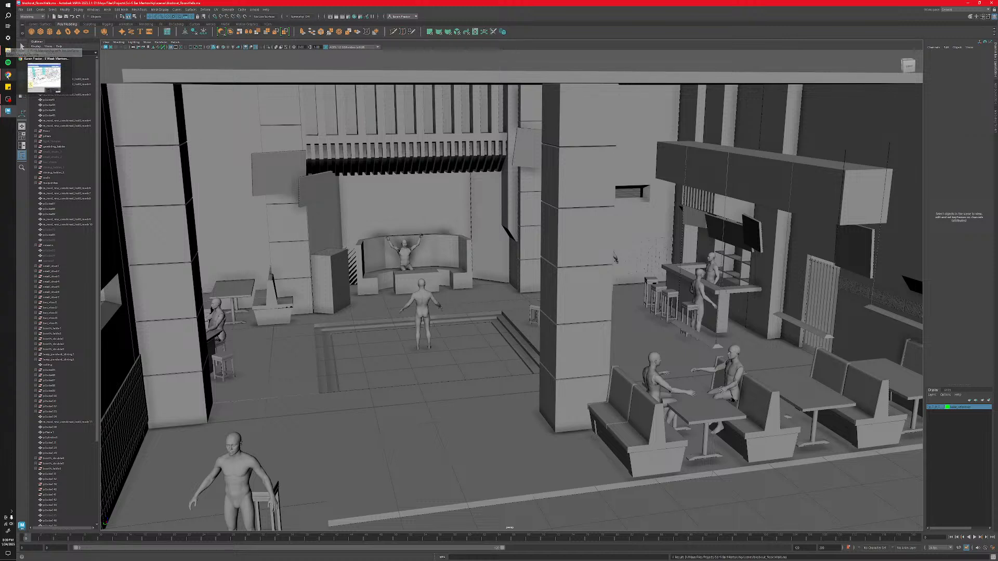
left_click(7, 75)
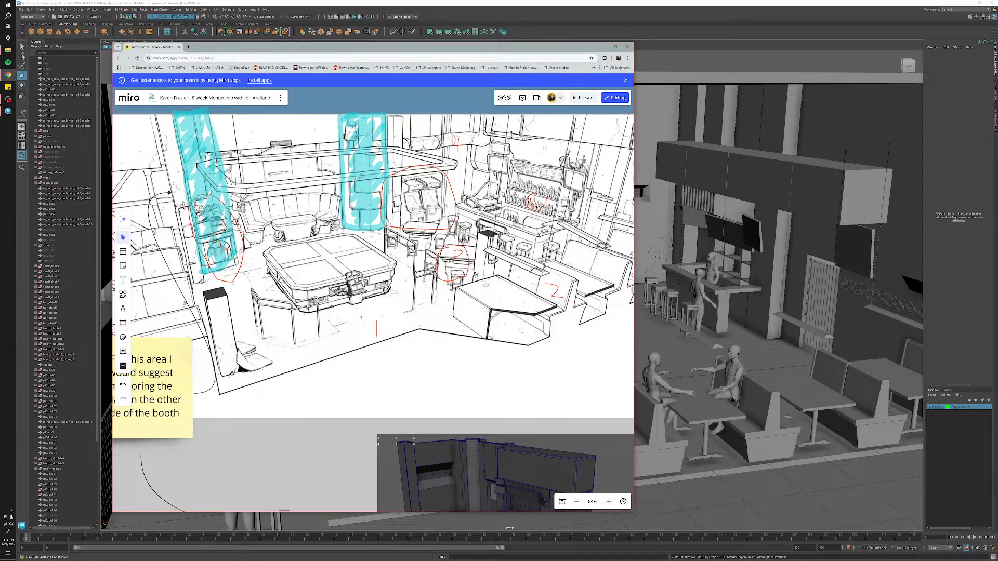
scroll(385, 311, "down", 2)
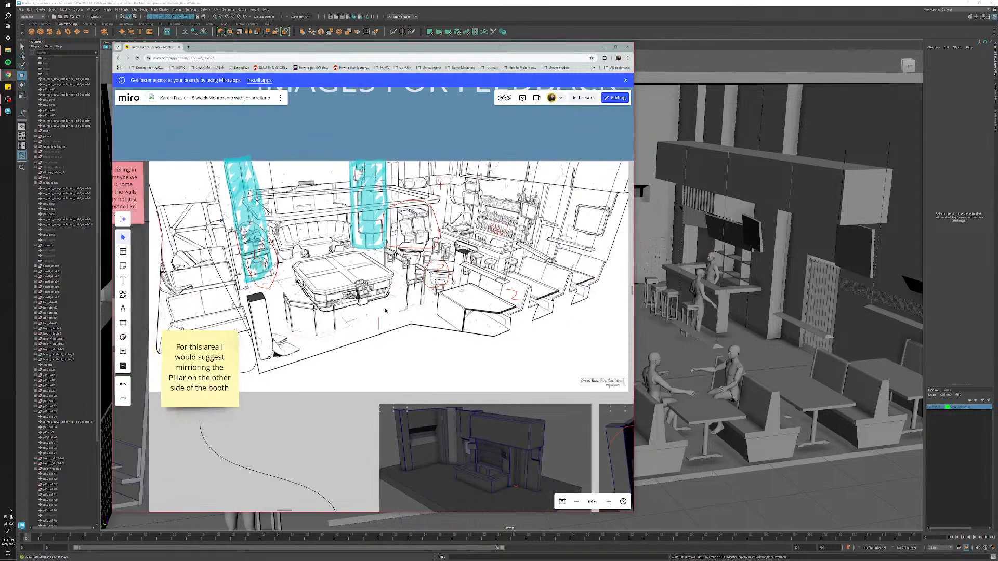
Return to Maya and examine the ceiling and the open front of the bar from a low viewpoint.
left_click(676, 359)
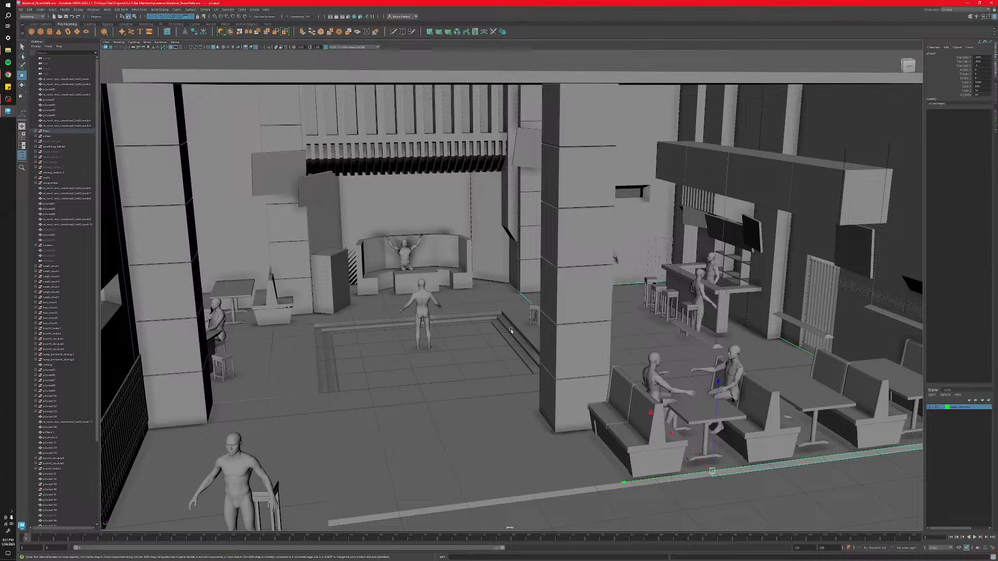
scroll(511, 330, "down", 3)
left_click_drag(506, 432, 379, 357, "alt")
scroll(417, 346, "up", 2)
scroll(418, 346, "down", 2)
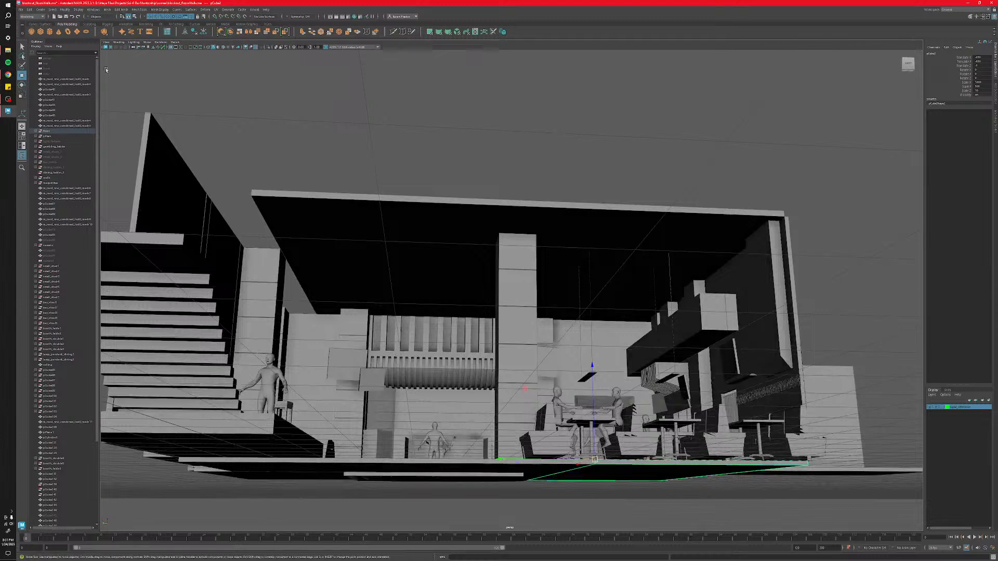
Switch to the Miro board and look over the brutalist concrete architecture reference photos.
left_click(7, 74)
scroll(358, 333, "down", 15)
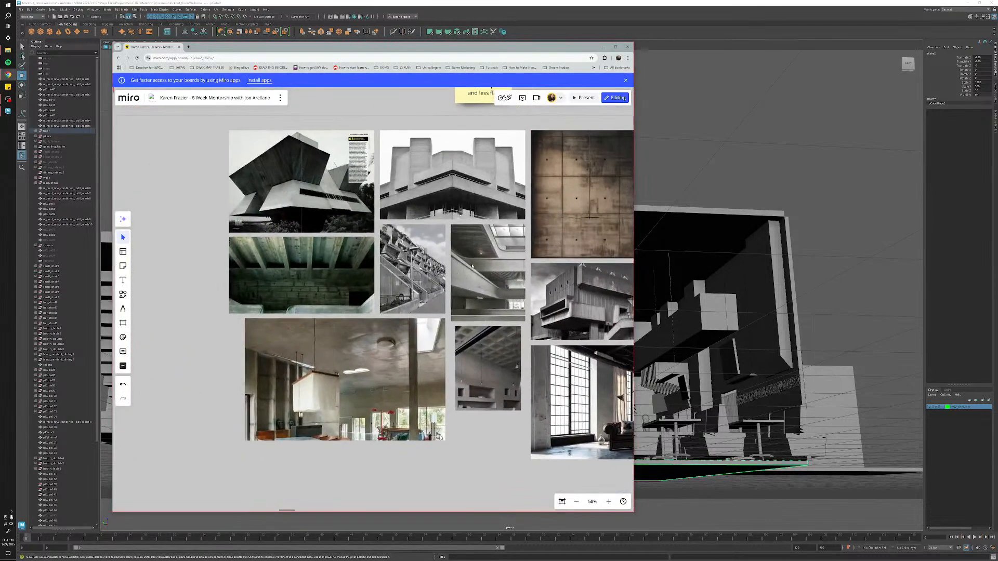
scroll(446, 219, "up", 5)
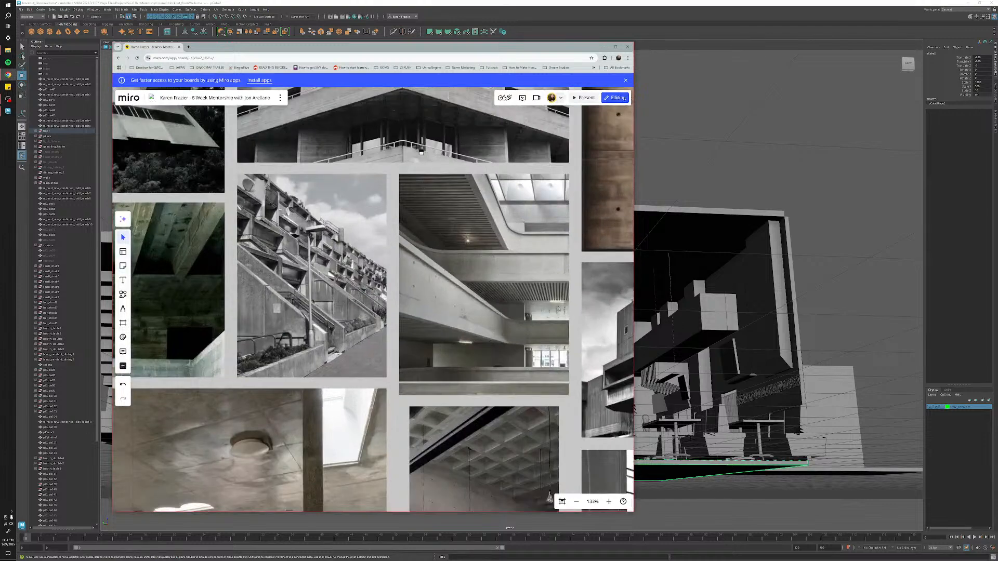
Return to Maya, clear the selection and inspect the ceiling above the booths up close from below.
left_click(830, 342)
scroll(530, 426, "up", 5)
middle_click_drag(520, 448, 452, 275, "alt")
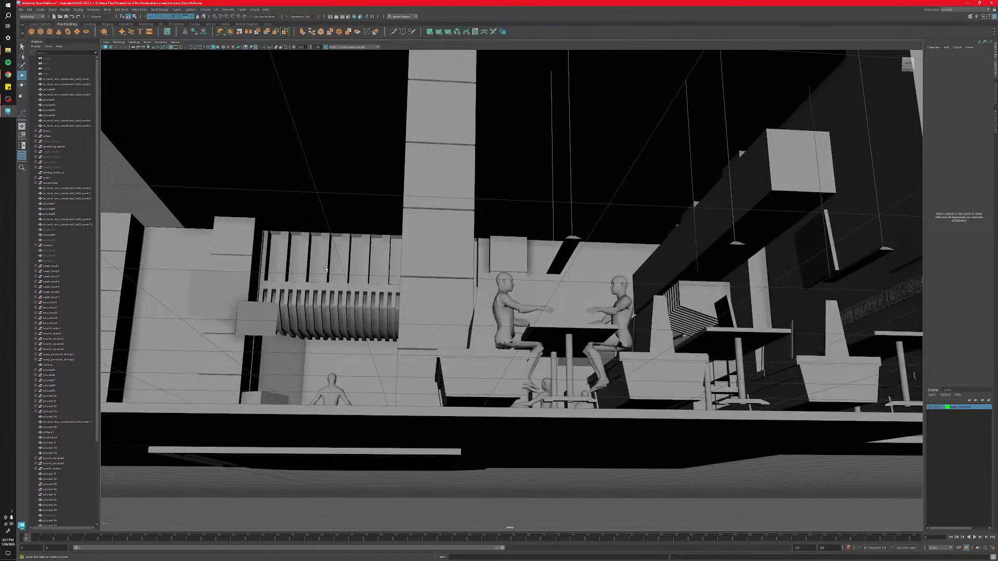
Switch to the Miro board and examine the concrete ceiling references, focusing on the coffered ceiling with hanging bulbs.
left_click(8, 75)
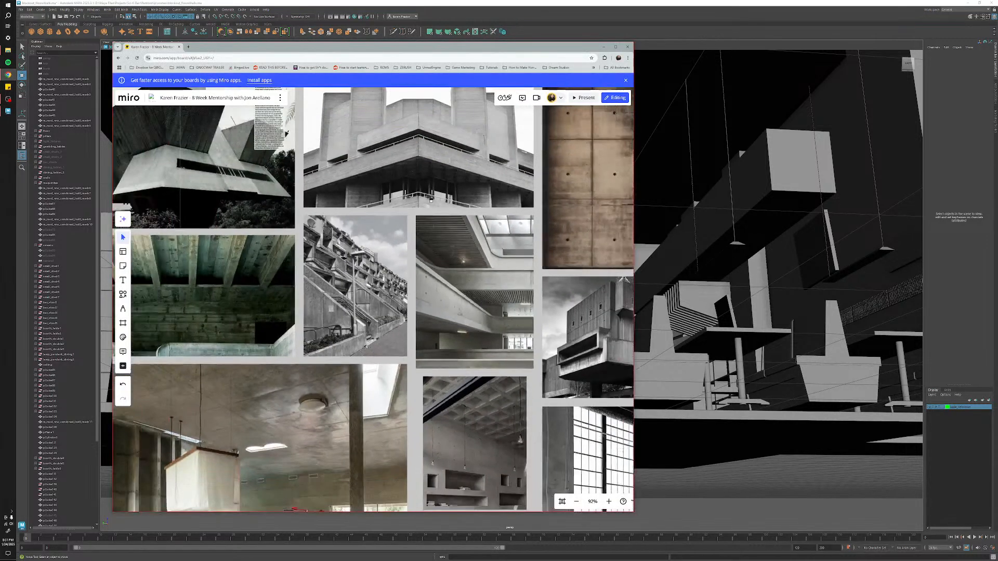
right_click_drag(366, 347, 434, 308)
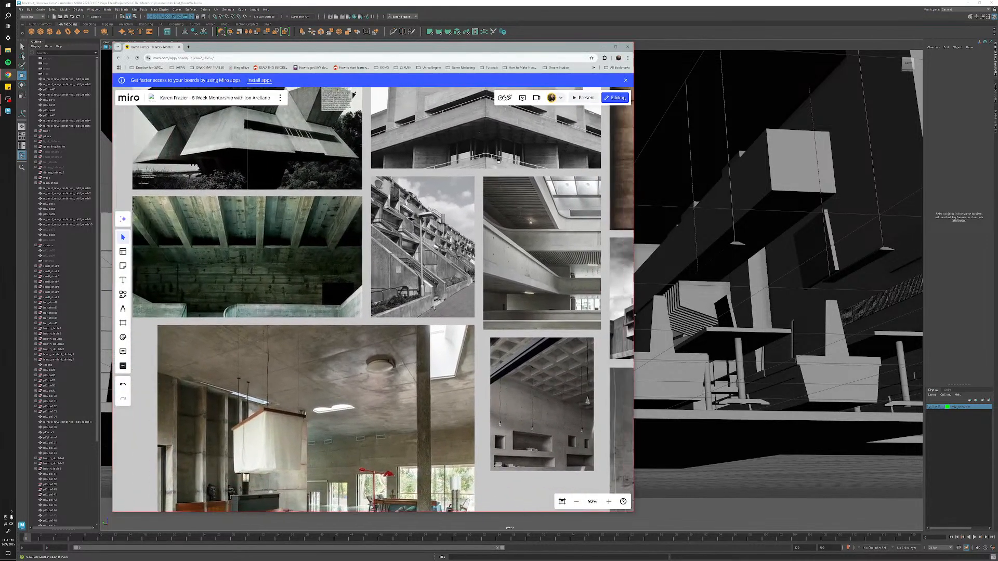
right_click_drag(437, 375, 375, 282)
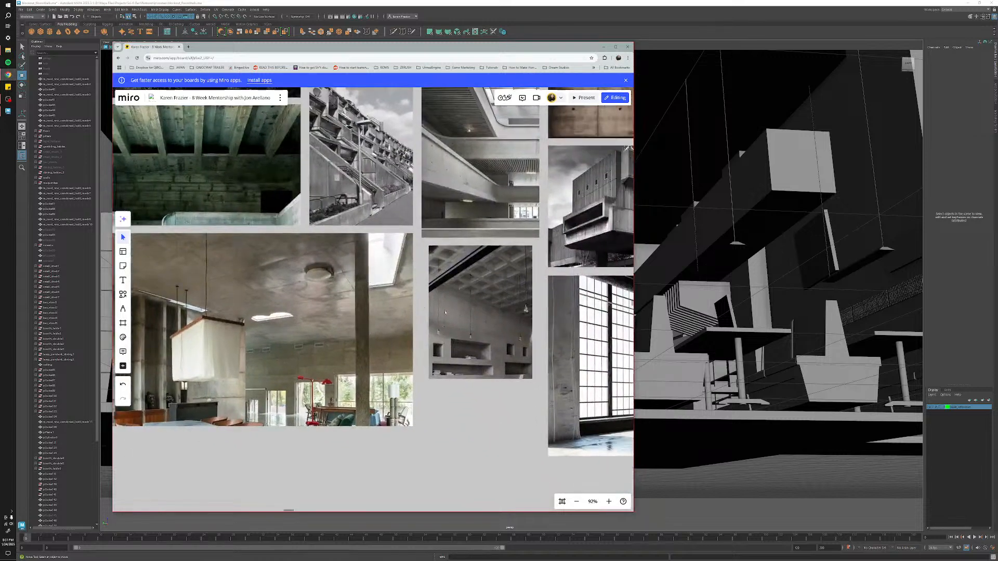
right_click_drag(528, 286, 452, 301)
scroll(451, 300, "up", 4)
scroll(428, 298, "up", 4)
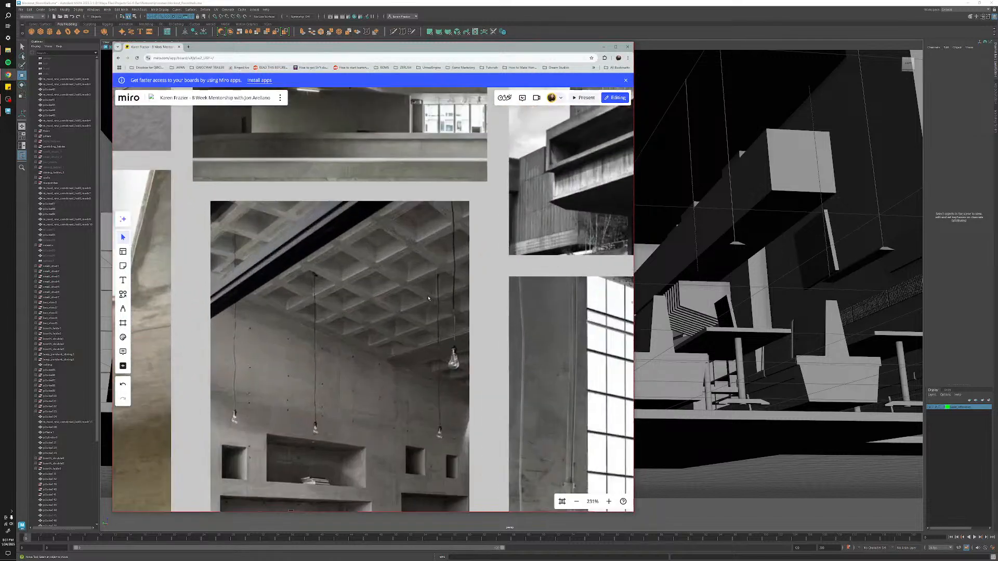
scroll(429, 299, "down", 10)
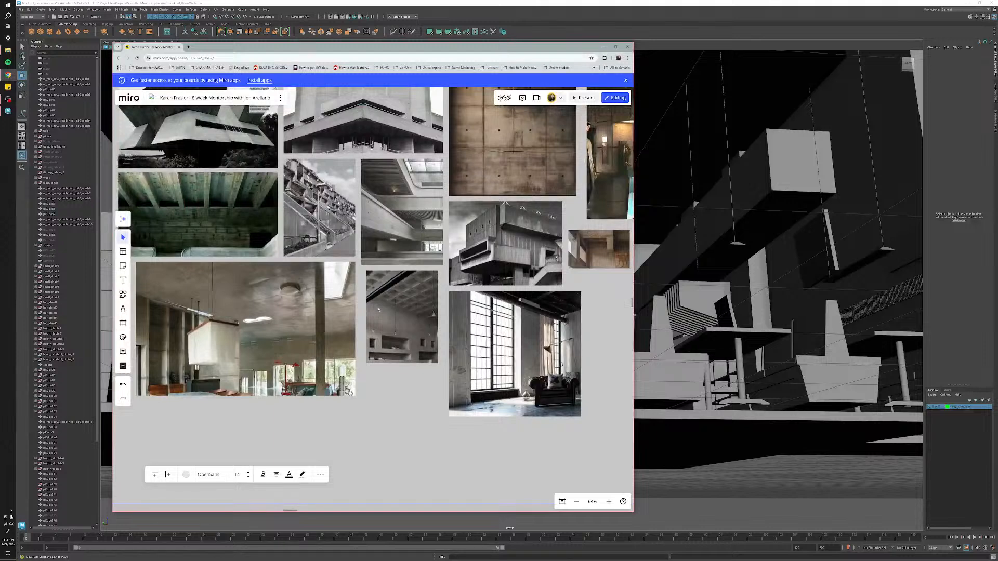
Examine the concrete building facade with railed balconies up close among the brutalist references.
right_click_drag(378, 309, 408, 410)
right_click_drag(414, 326, 394, 383)
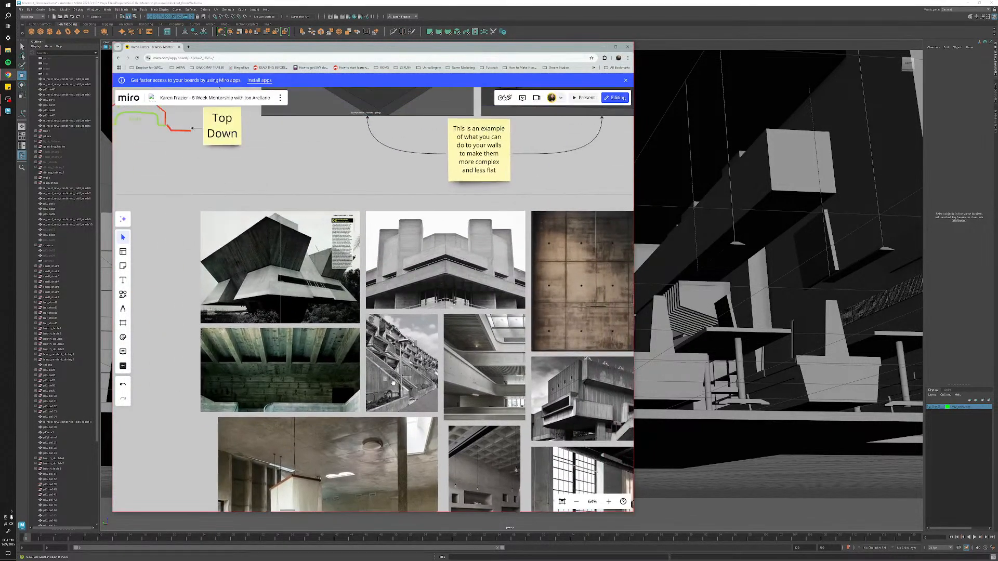
scroll(439, 260, "up", 13)
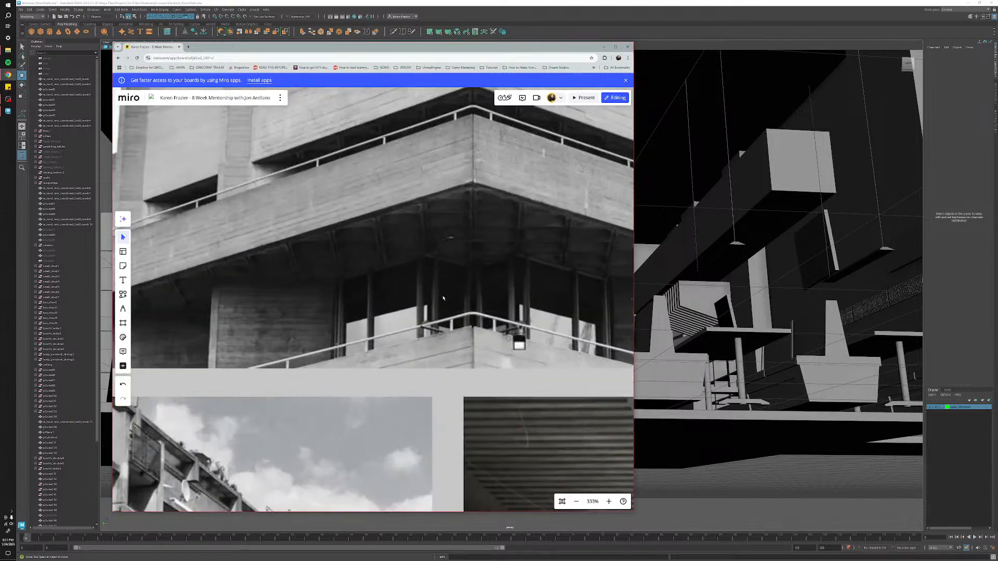
scroll(444, 298, "down", 13)
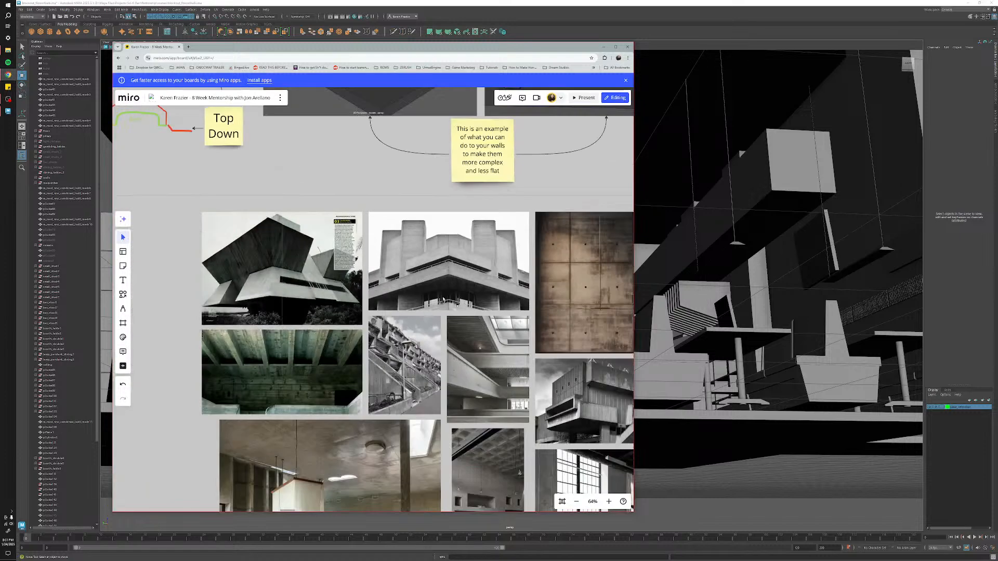
Review the film interior, bar lighting, wall unit and pipe reference images on the board.
scroll(444, 300, "down", 5)
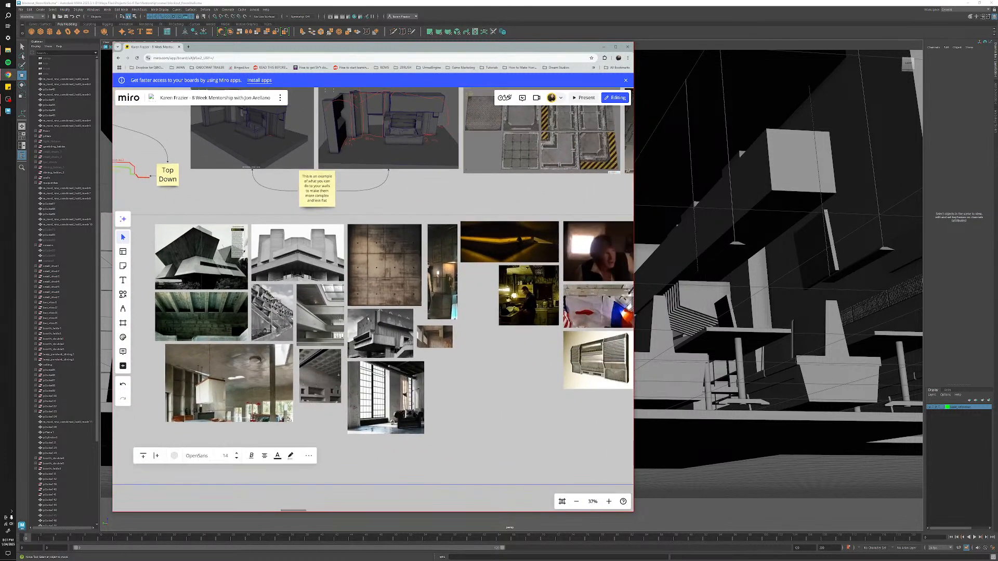
scroll(497, 339, "up", 10)
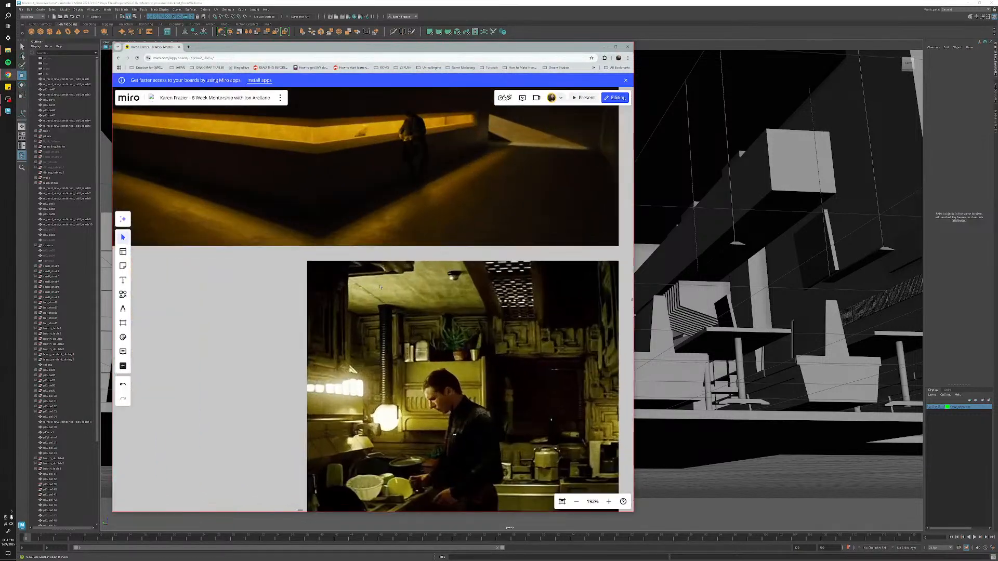
scroll(380, 286, "down", 5)
middle_click_drag(593, 341, 387, 286)
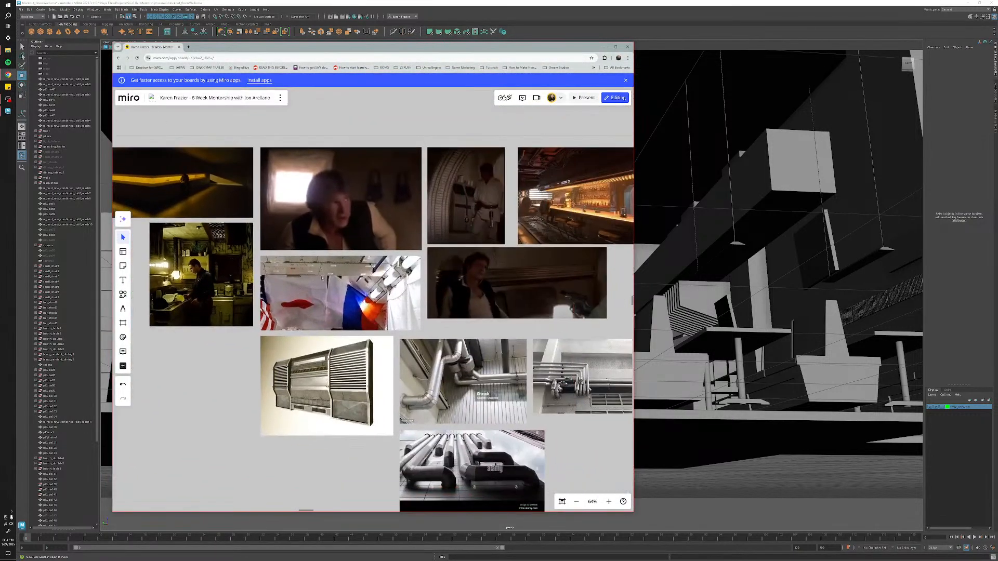
middle_click_drag(480, 312, 447, 312)
left_click_drag(447, 311, 441, 334)
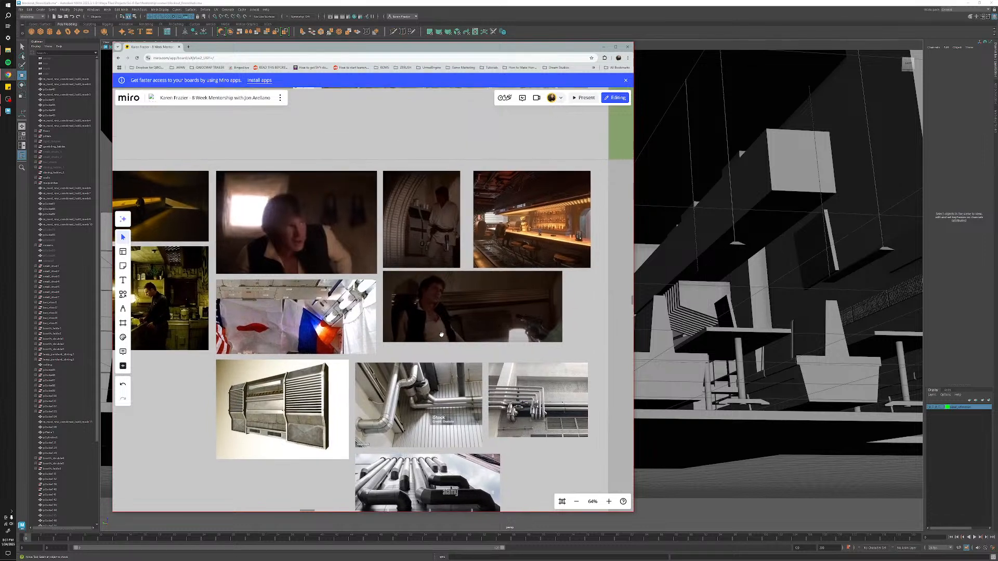
Return to Maya, select the ceiling slab and examine its underside and the front pillar from below.
left_click(650, 225)
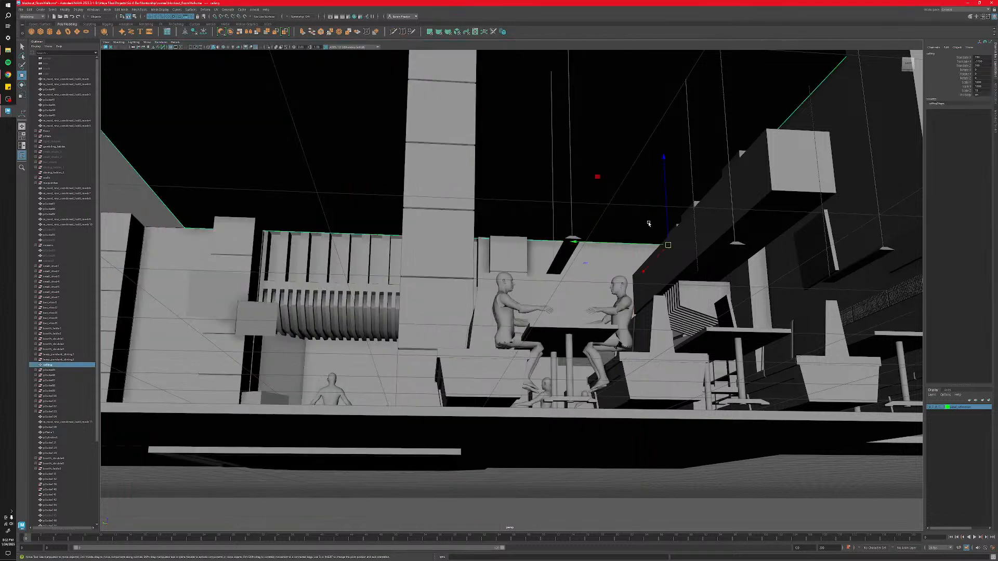
scroll(647, 223, "down", 5)
left_click_drag(475, 315, 408, 278, "alt")
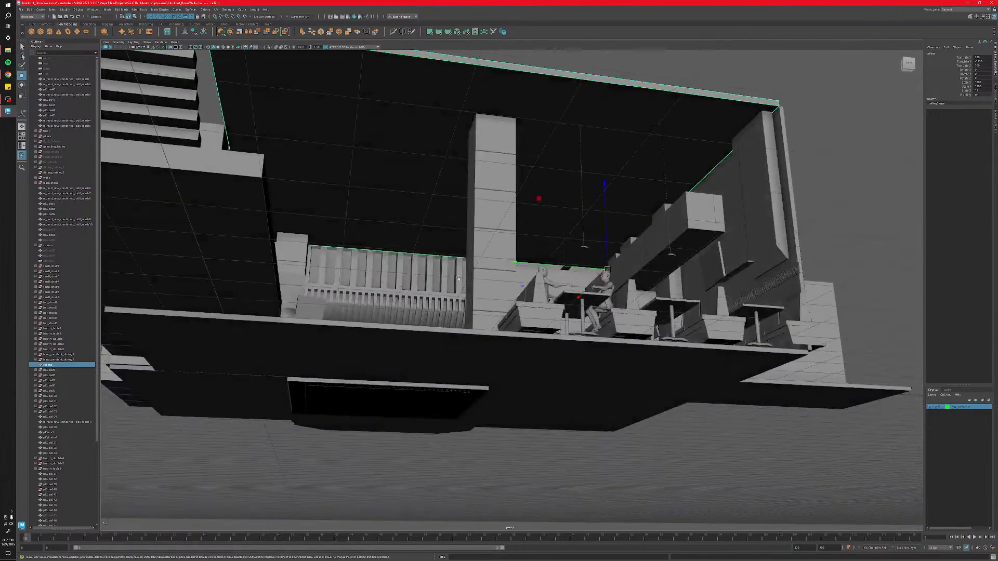
middle_click_drag(408, 278, 435, 348, "alt")
left_click(428, 347)
left_click(528, 312)
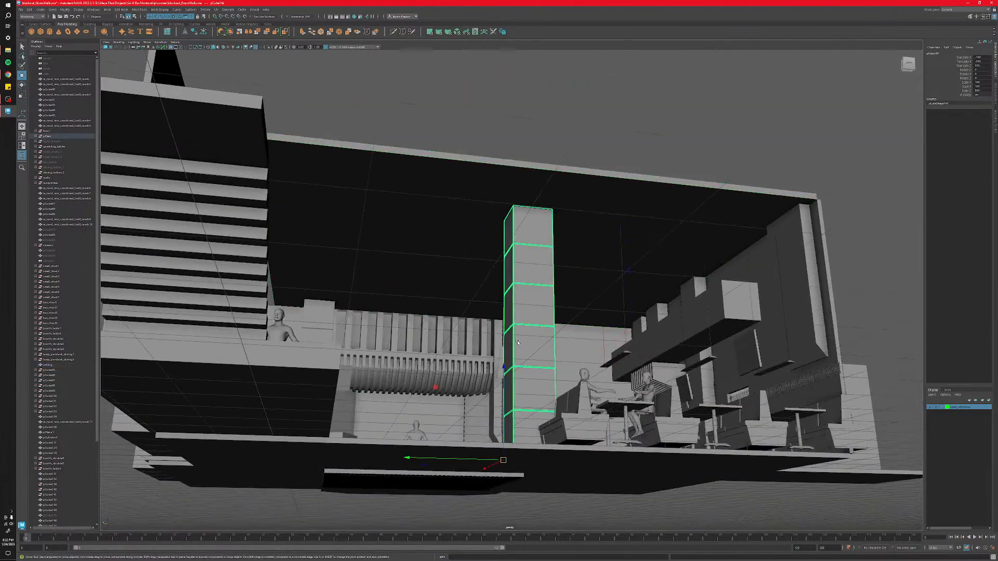
left_click(426, 238)
scroll(400, 305, "up", 5)
middle_click_drag(400, 303, 458, 295, "alt")
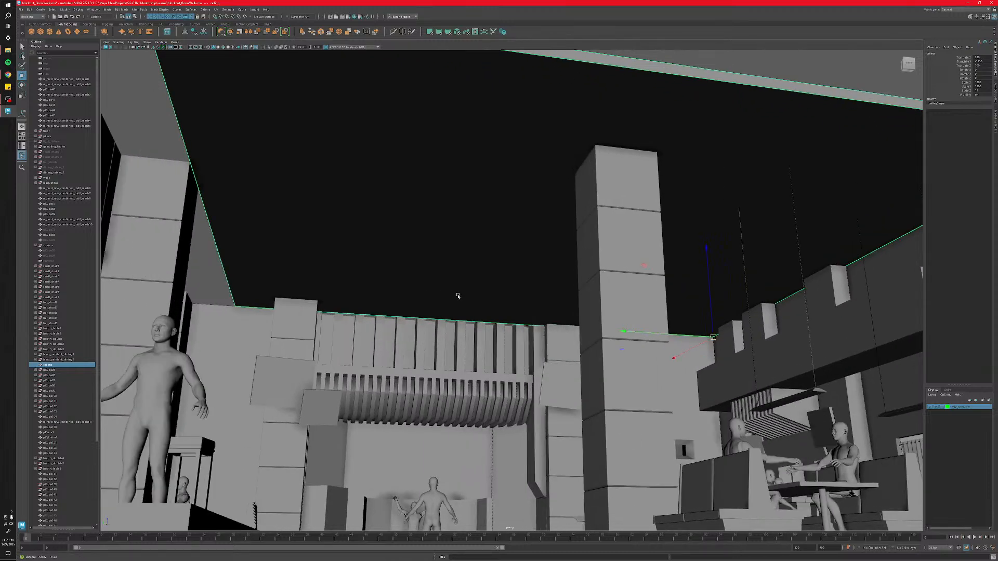
scroll(458, 296, "down", 6)
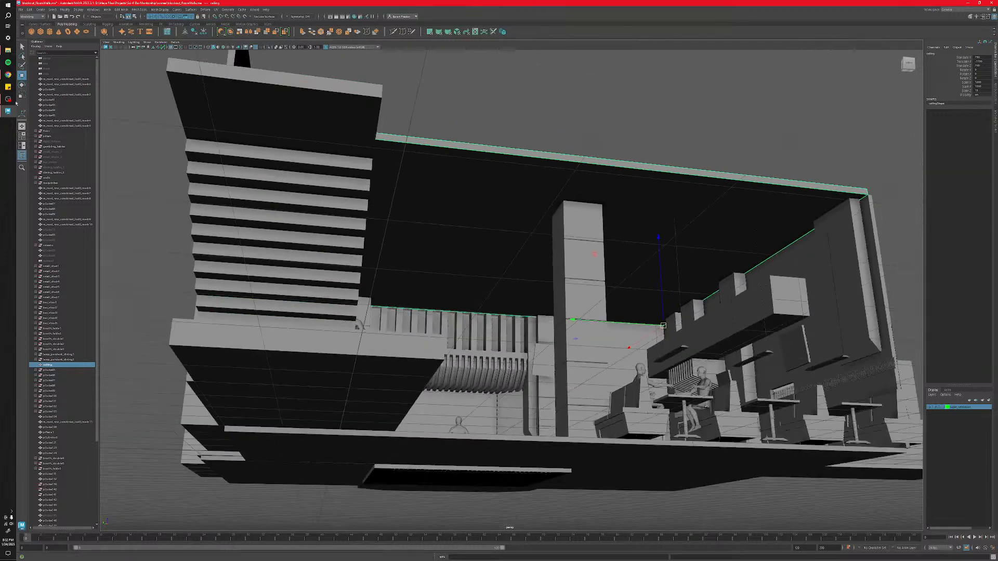
Switch to the Miro board and examine the green-tinted concrete beam ceiling photo alongside the neighbouring references.
left_click(8, 75)
scroll(323, 260, "down", 2)
middle_click_drag(326, 304, 587, 271)
middle_click_drag(212, 324, 376, 333)
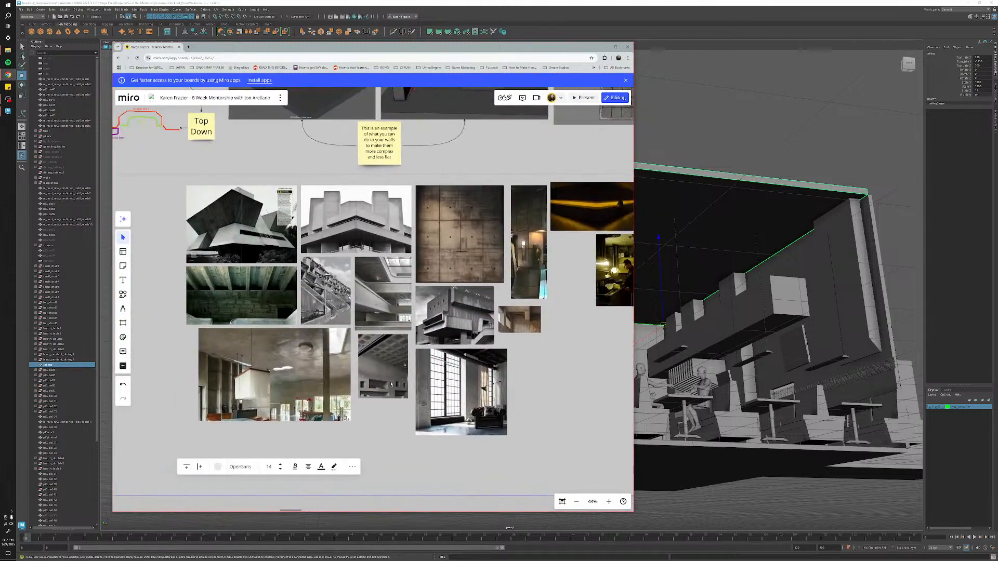
scroll(405, 316, "up", 10)
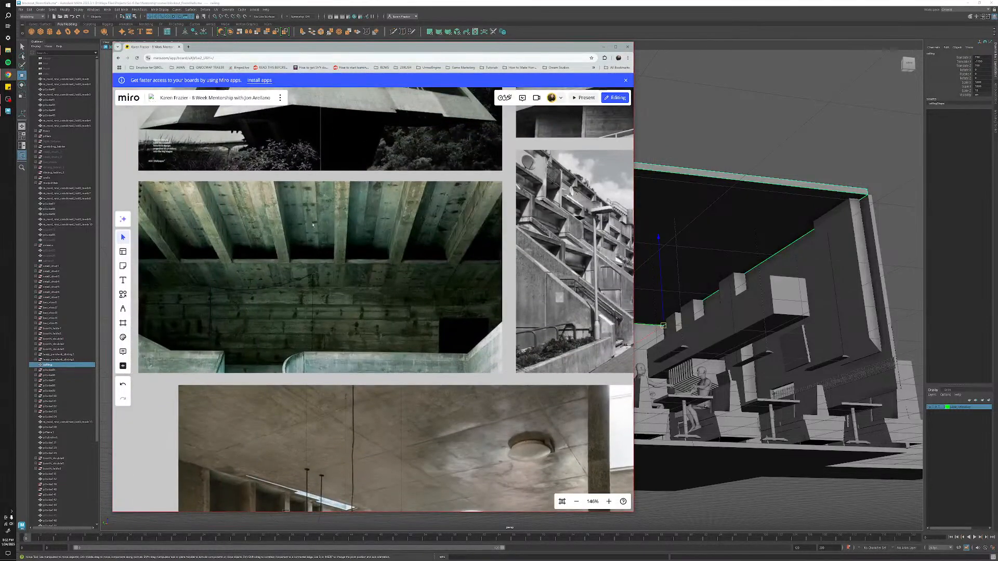
scroll(333, 285, "down", 5)
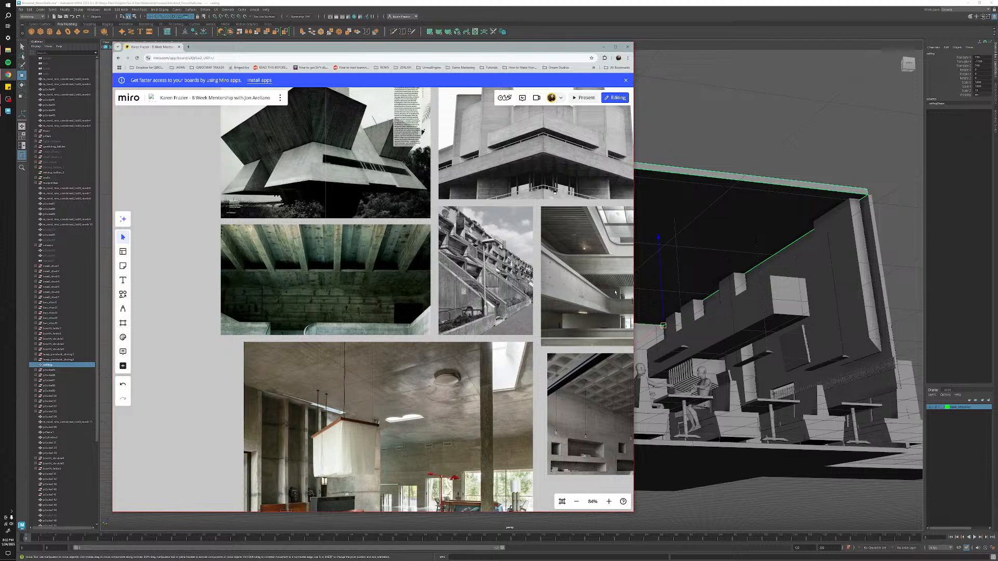
Enlarge the green-tinted concrete beam ceiling photo and its neighbours on the Miro board for a closer look.
scroll(615, 293, "up", 2)
scroll(698, 294, "up", 5)
scroll(698, 295, "down", 1)
scroll(615, 292, "down", 1)
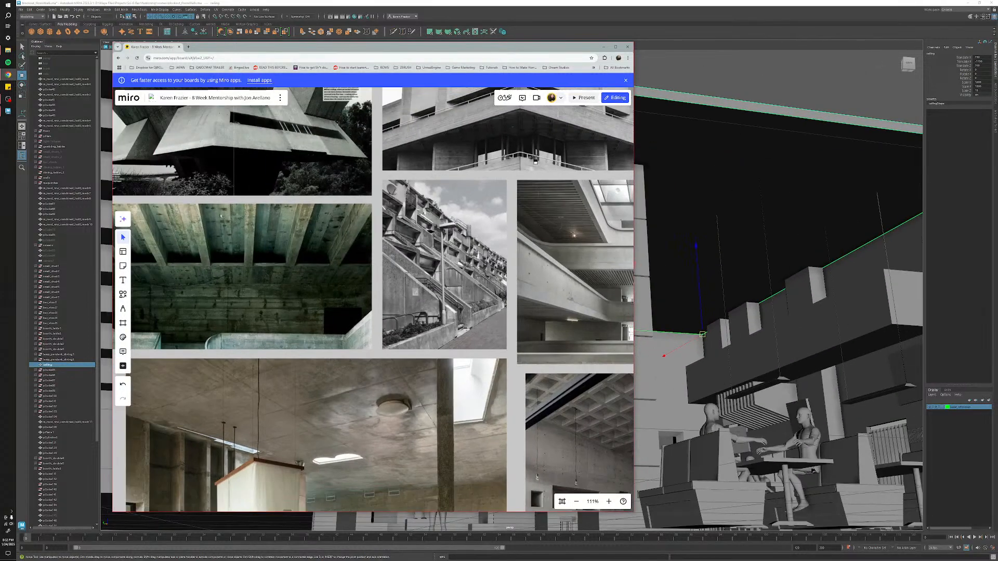
Switch to OBS, select the upcoming "LIVE: Modeling Game Environment" stream in the YouTube live controls, and hide the window.
left_click(7, 99)
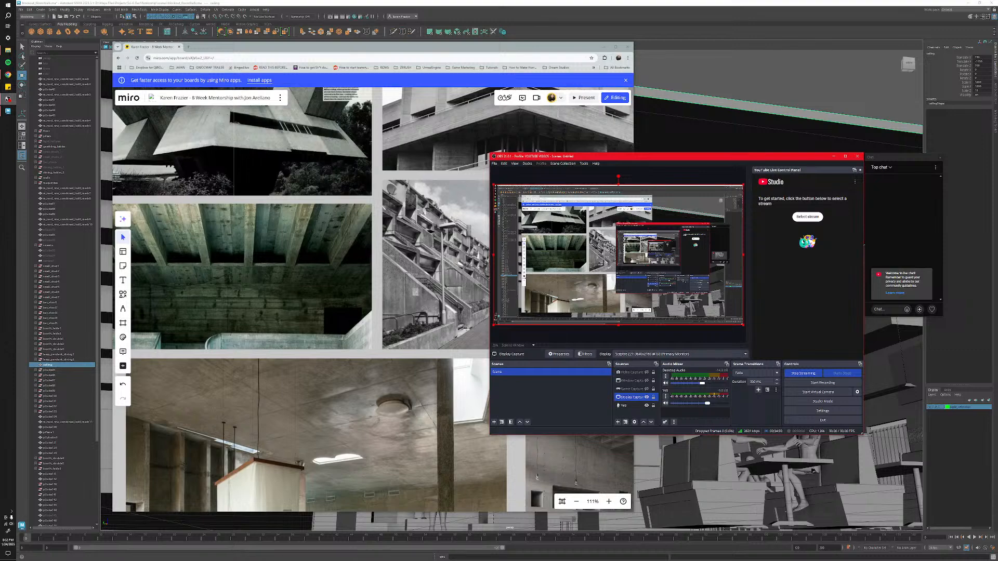
left_click(808, 216)
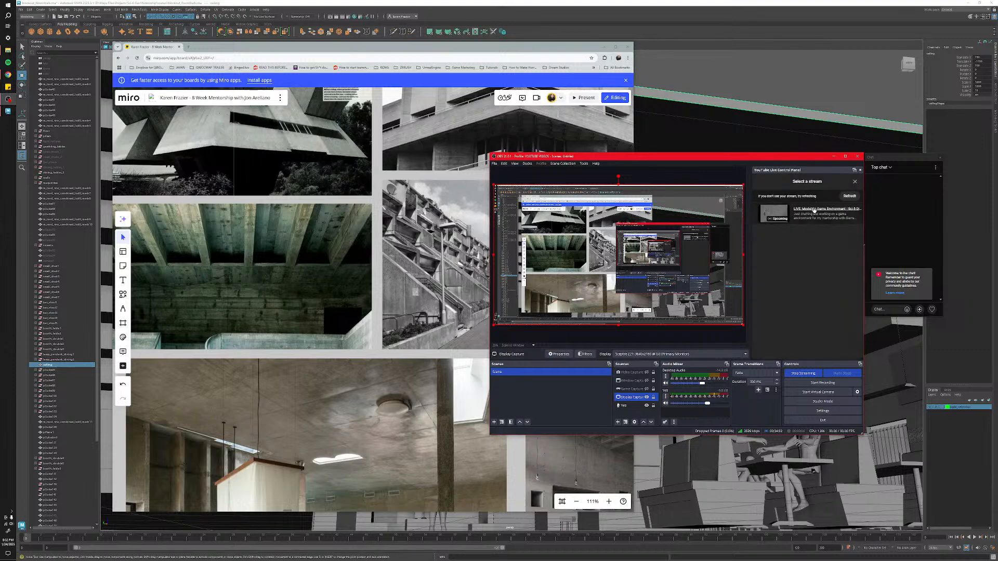
left_click(814, 211)
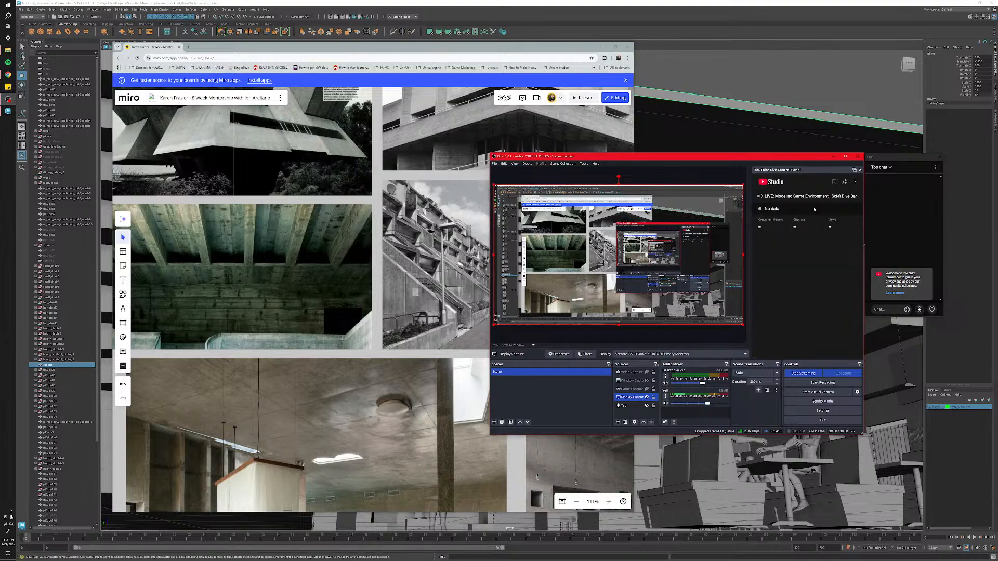
left_click_drag(794, 159, 743, 154)
left_click(784, 153)
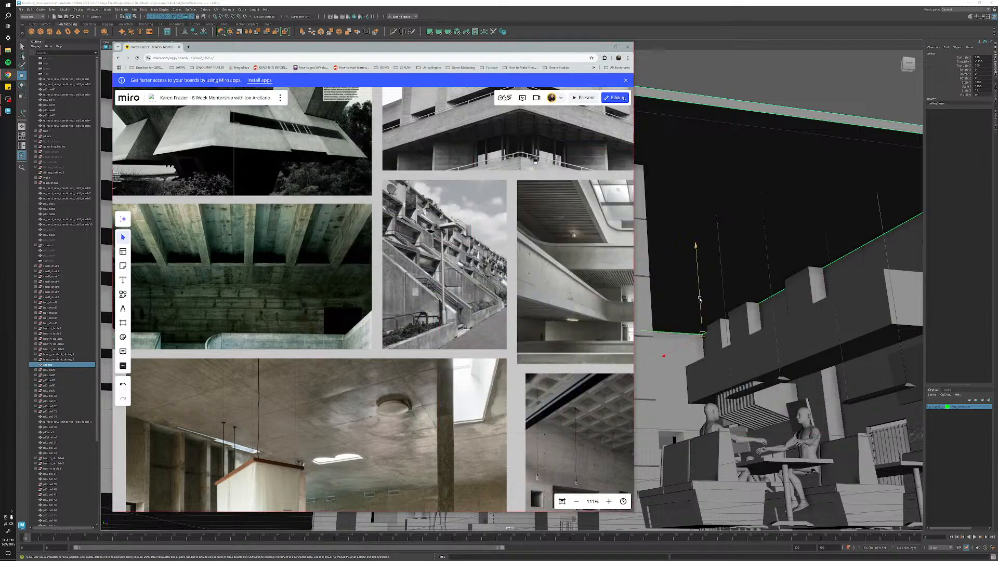
Return to Maya, deselect the ceiling, and examine the selected main floor section between the pillars and booths from above.
scroll(716, 148, "down", 4)
left_click(717, 136)
left_click_drag(571, 358, 475, 318, "alt")
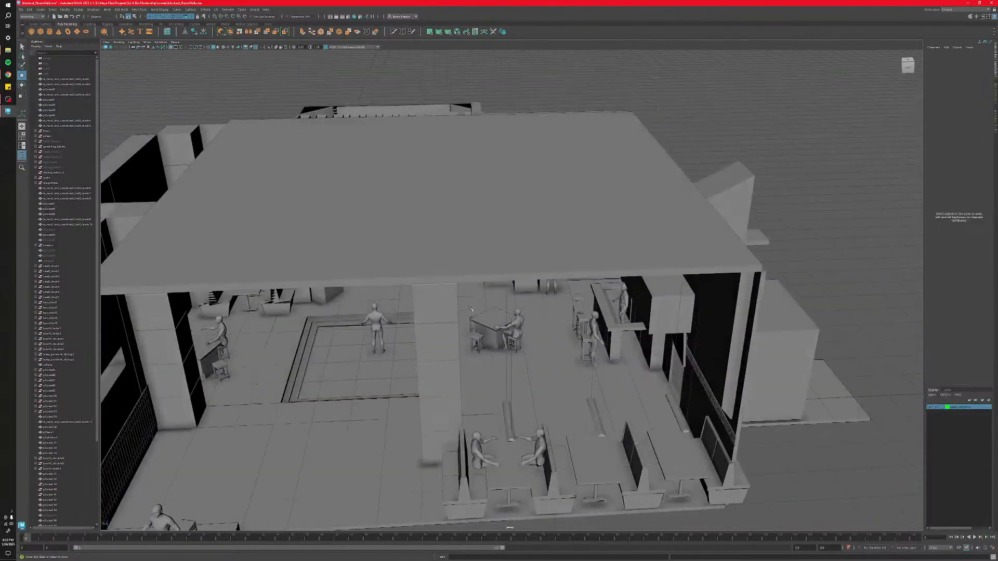
middle_click_drag(470, 354, 584, 256, "alt")
scroll(492, 325, "up", 3)
left_click_drag(478, 291, 198, 194, "alt")
left_click(516, 420)
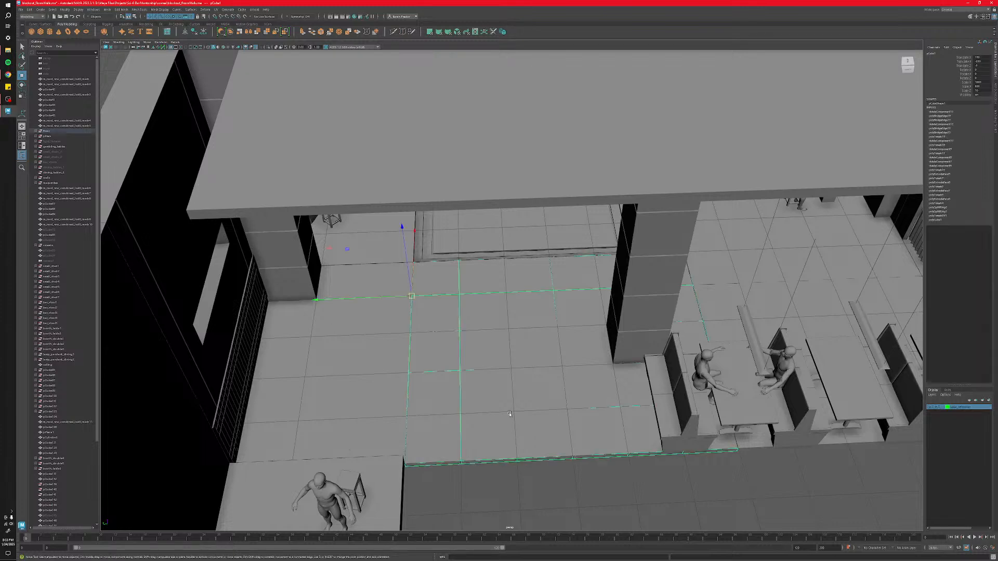
scroll(513, 416, "up", 5)
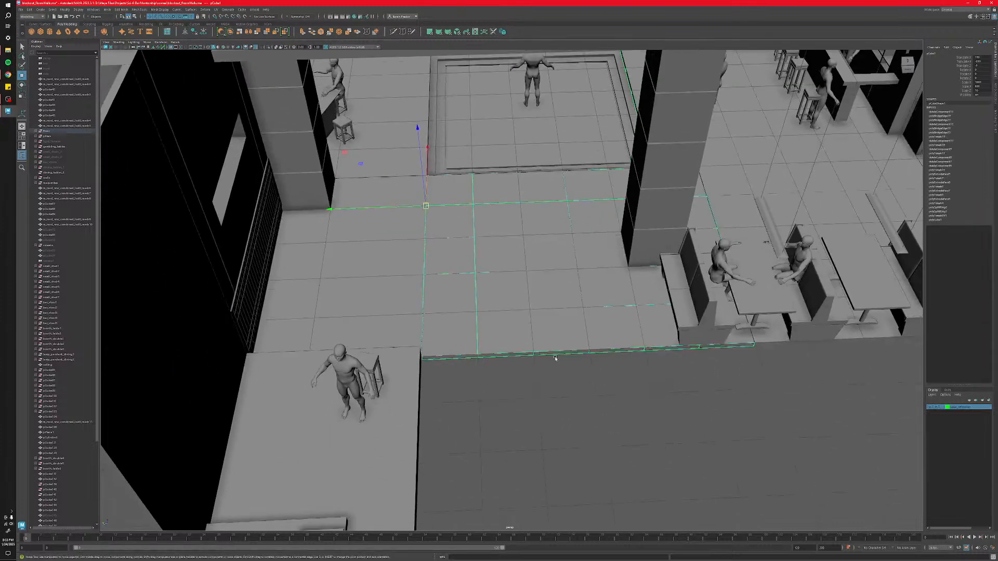
scroll(401, 233, "up", 4)
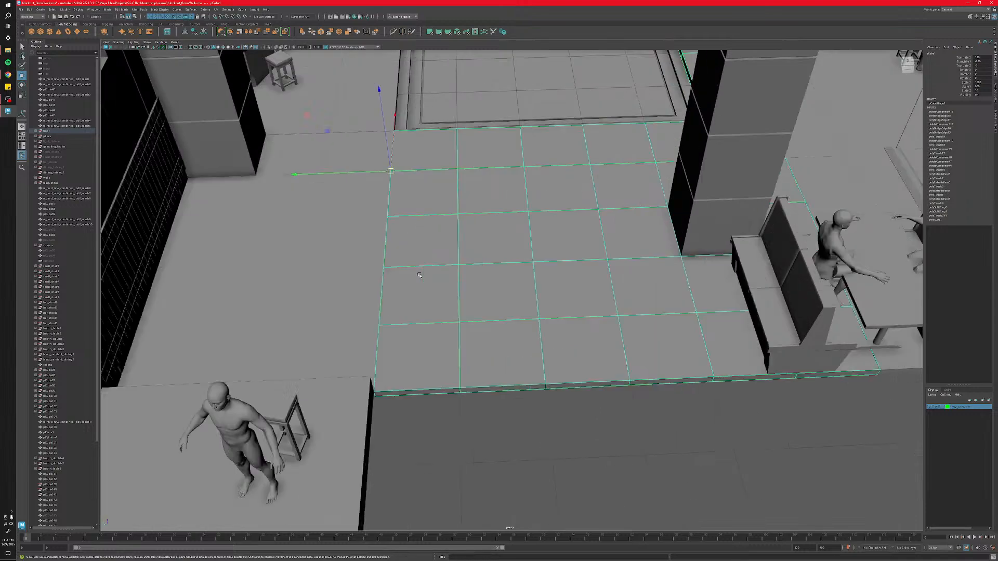
Duplicate the small floor section near the standing figure and move the copy out over the main floor's front edge.
scroll(398, 260, "down", 3)
left_click(390, 350)
middle_click_drag(390, 350, 454, 298, "alt")
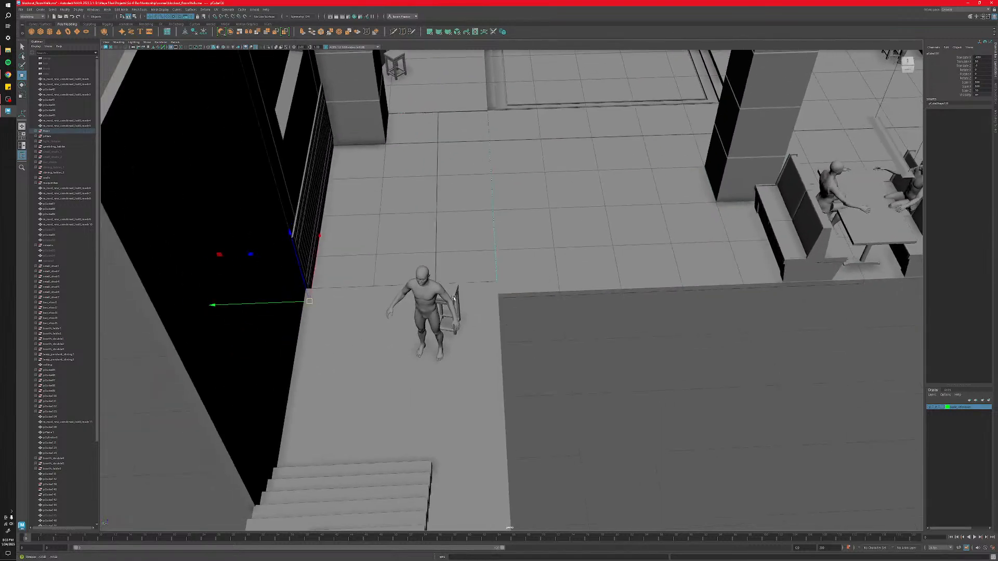
key("ctrl+d")
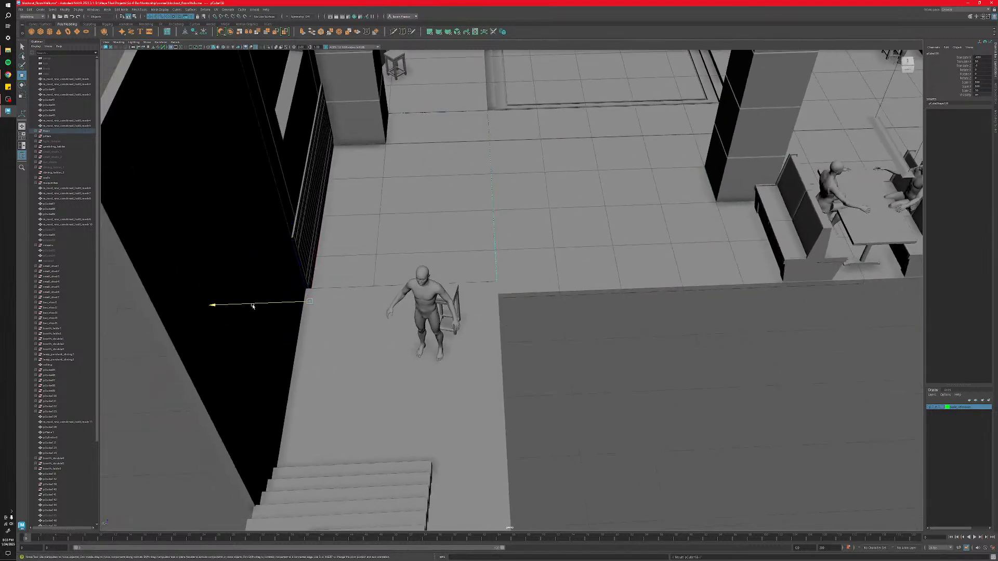
left_click_drag(248, 271, 568, 352)
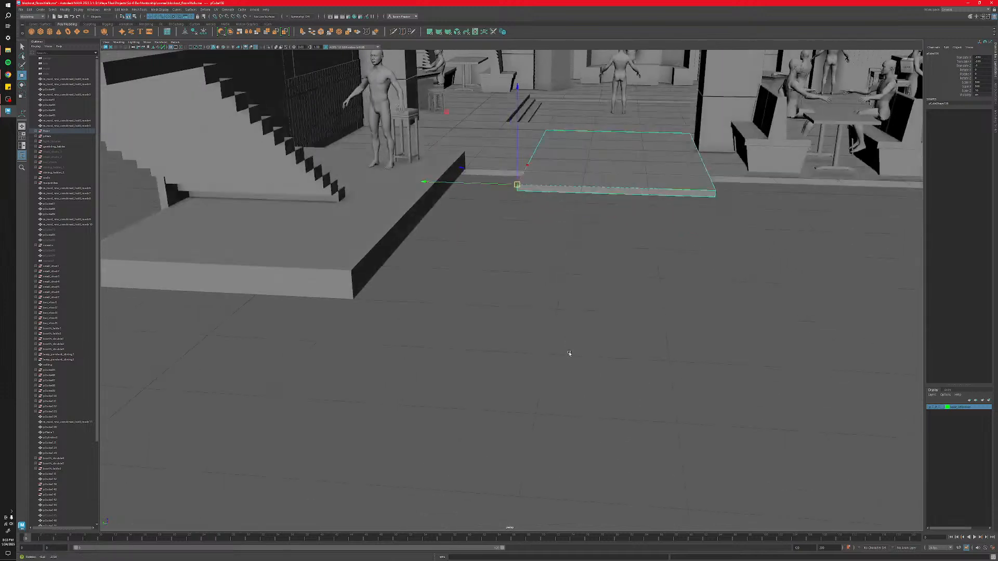
Snap the duplicated floor slab to the grid, moving it farther forward beyond the raised floor's front edge.
left_click_drag(573, 311, 520, 226, "alt")
key("x")
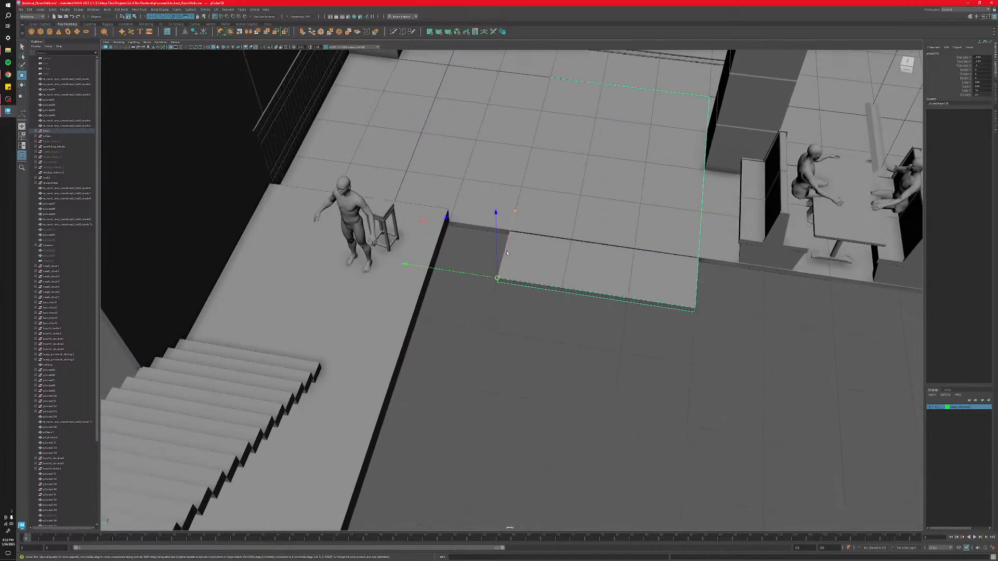
left_click_drag(497, 283, 476, 351)
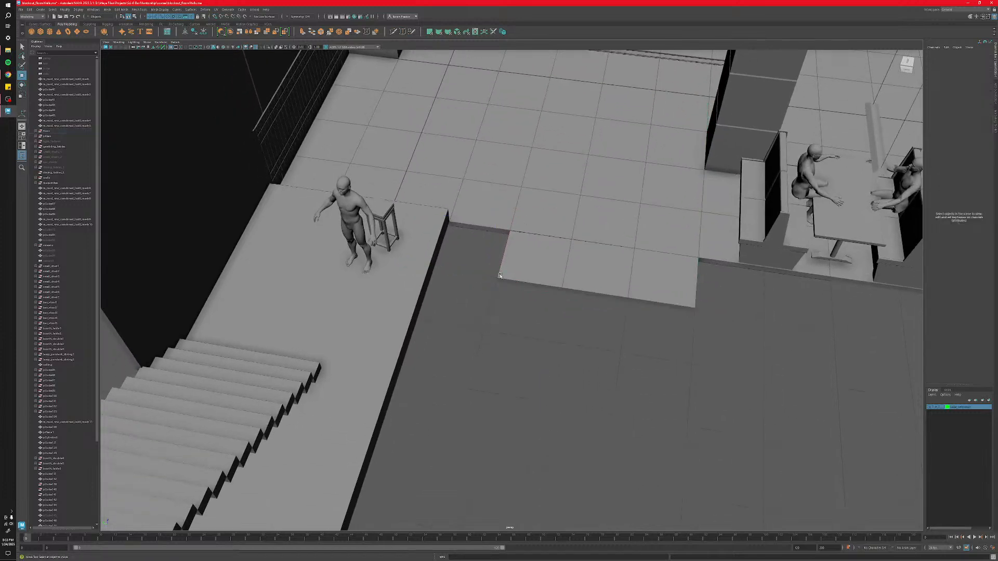
key("ctrl+z")
left_click_drag(498, 278, 470, 381)
middle_click_drag(640, 349, 519, 307, "alt")
Resize the duplicated floor slab into a square tile with Scale Y and Scale X both set to 200.
double_click(981, 86)
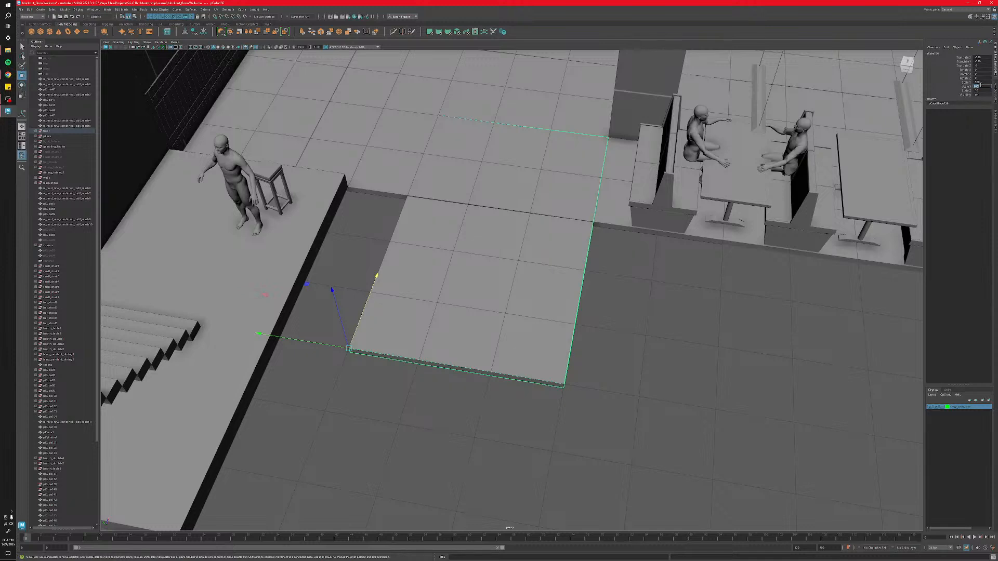
type("100")
key("Return")
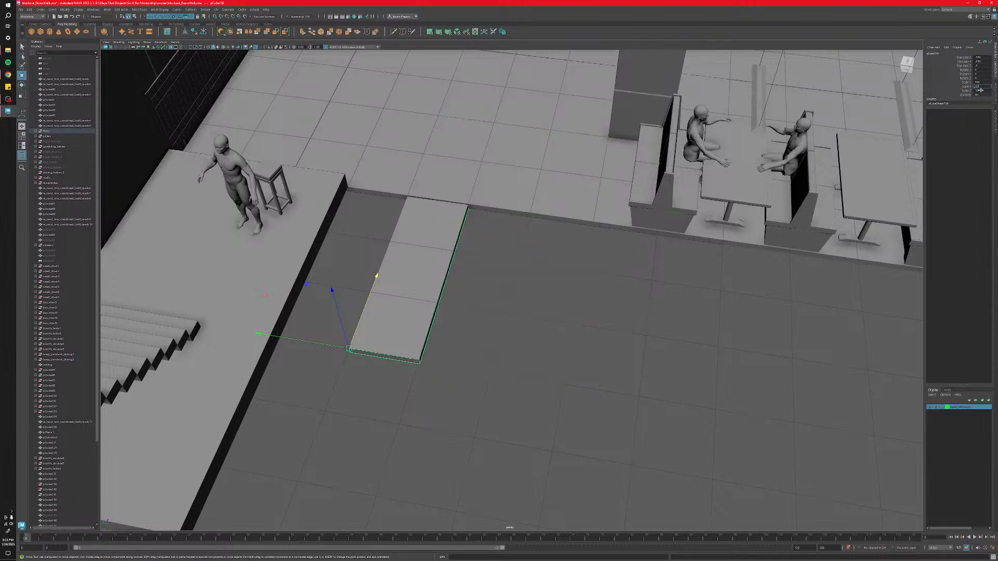
key("Return")
left_click(981, 82)
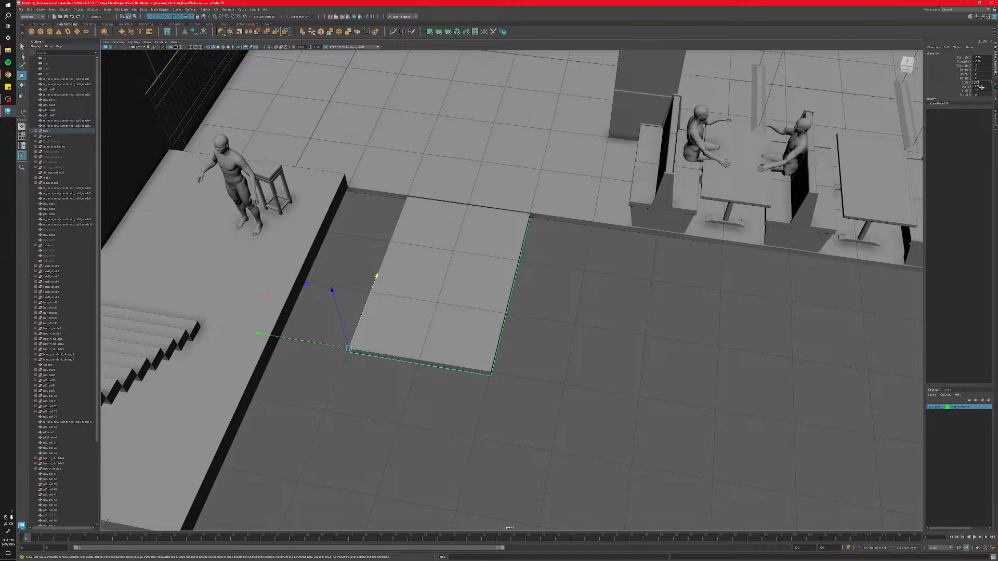
type("200")
key("Return")
left_click(537, 335)
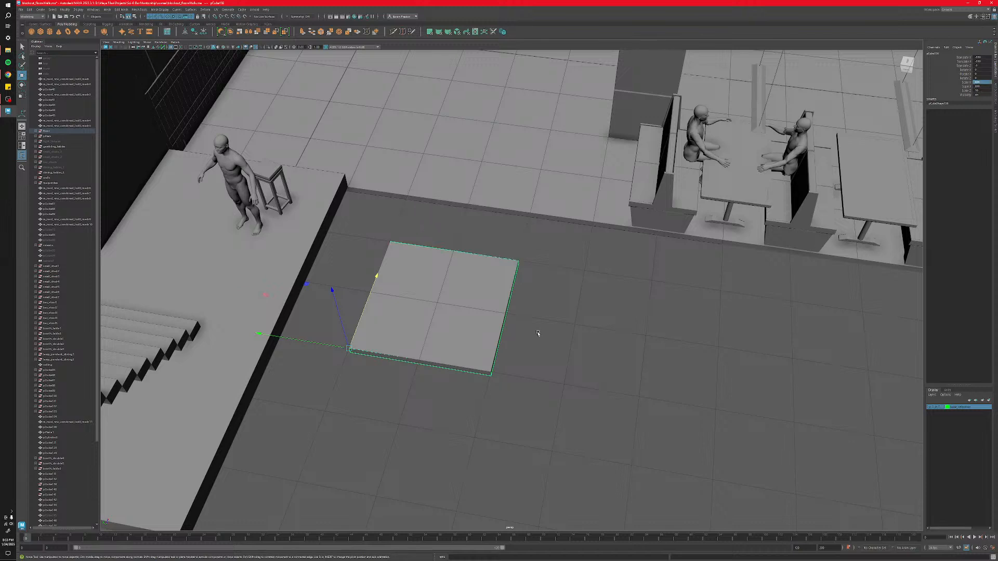
Compare the square tile with the raised main floor section from eye level and from above.
left_click(470, 345)
left_click_drag(519, 345, 550, 289, "alt")
key("f")
scroll(562, 361, "down", 3)
scroll(548, 350, "up", 3)
left_click(554, 226)
scroll(588, 307, "down", 6)
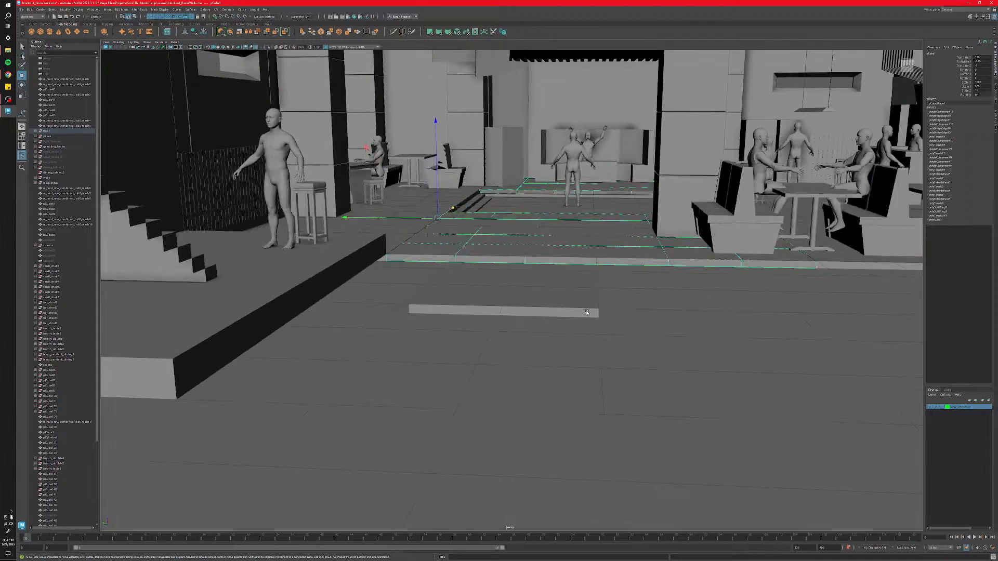
mouse_move(588, 316)
left_mouse_down("alt")
mouse_move(584, 330)
mouse_move(592, 329)
mouse_move(584, 327)
left_mouse_up("alt")
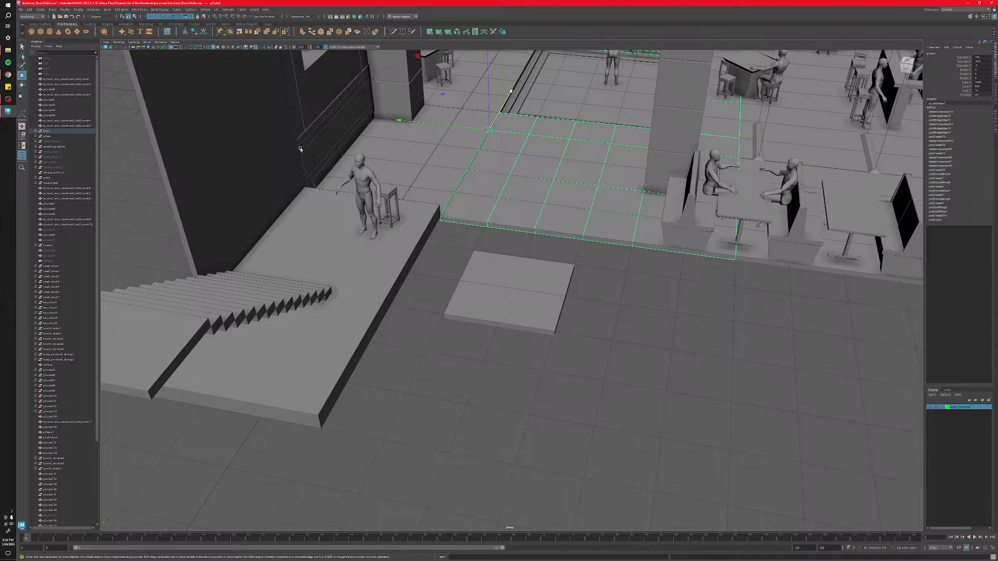
Switch to the Miro board and find the sci-fi bar interior image among the film references.
left_click(7, 75)
middle_click_drag(520, 250, 312, 292)
middle_click_drag(562, 295, 348, 292)
middle_click_drag(582, 279, 370, 279)
middle_click_drag(511, 269, 298, 262)
middle_click_drag(623, 387, 396, 336)
middle_click_drag(548, 177, 346, 380)
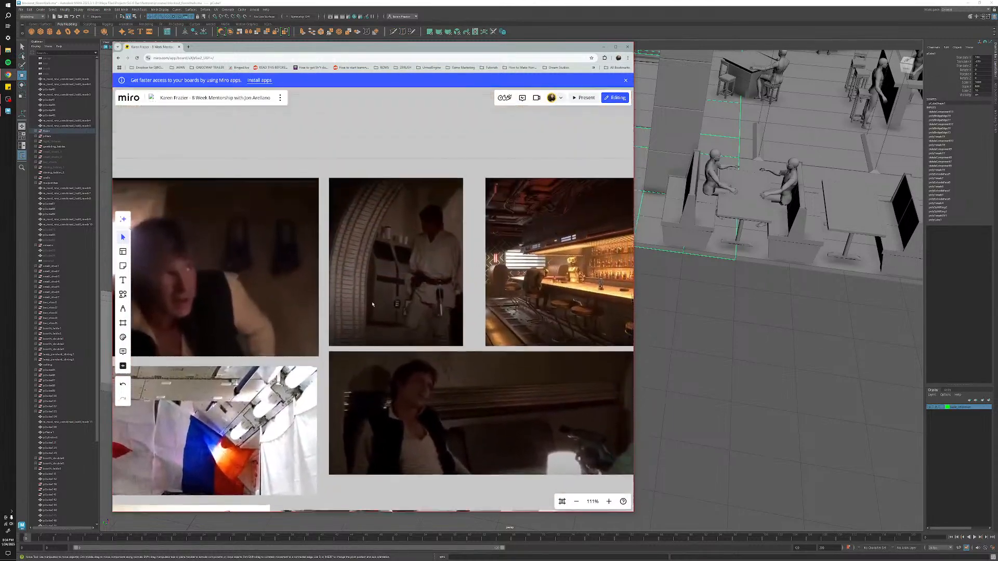
middle_click_drag(372, 303, 364, 398)
middle_click_drag(459, 366, 322, 306)
Examine the grated metal floor strip, bar stools and ceiling in the sci-fi bar reference up close.
scroll(380, 327, "up", 5)
scroll(381, 328, "up", 2)
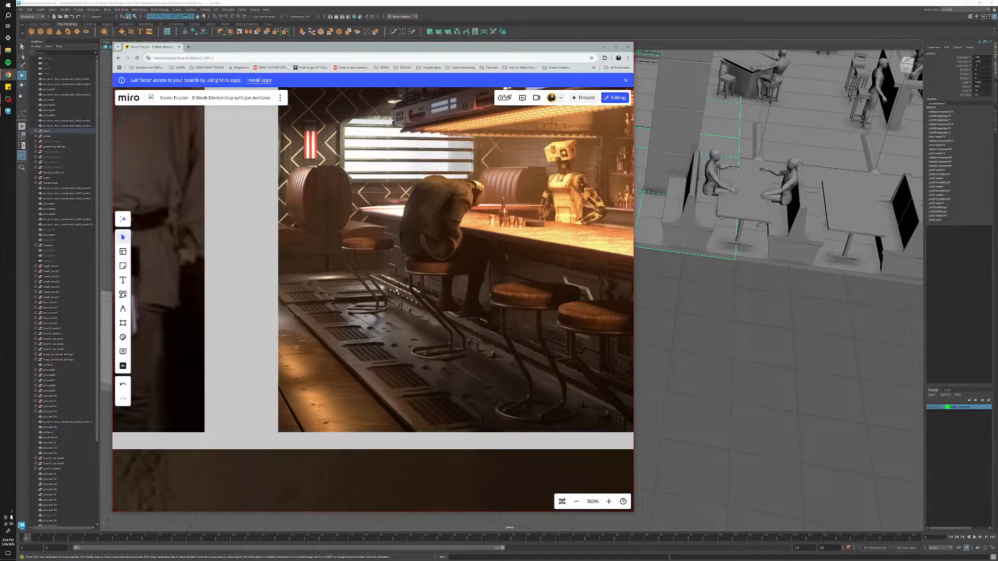
middle_click_drag(396, 290, 381, 267)
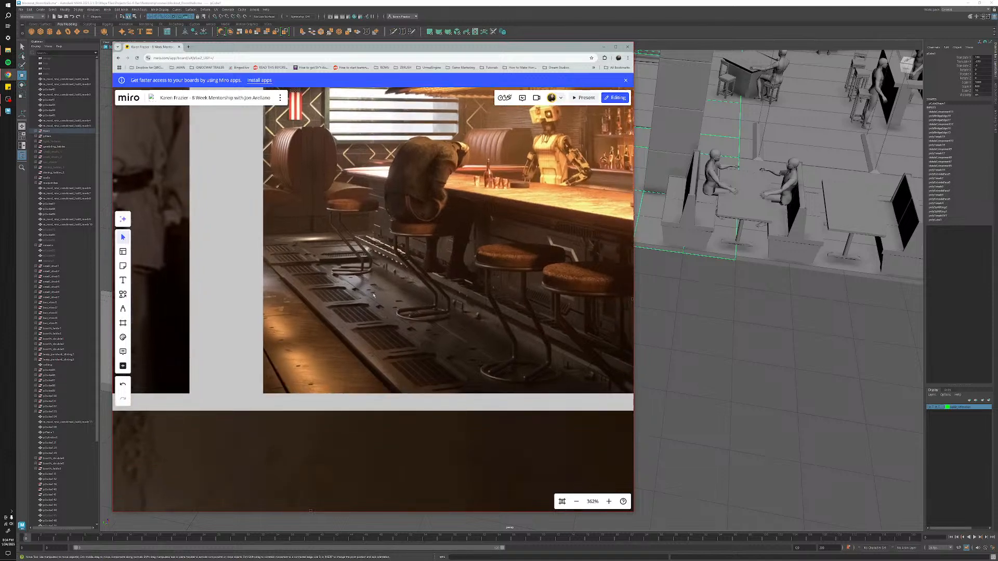
scroll(373, 352, "up", 1, "ctrl")
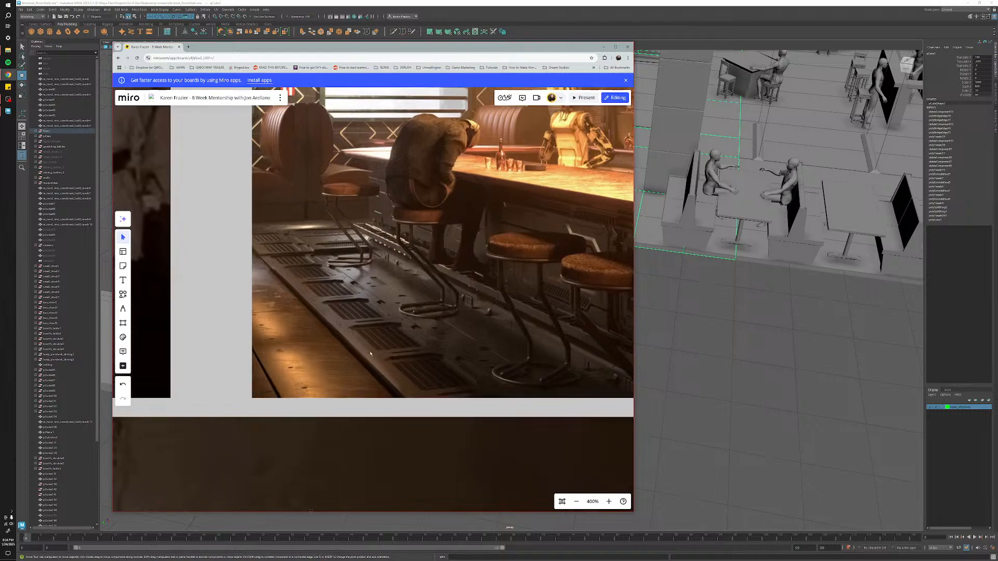
scroll(371, 354, "down", 3)
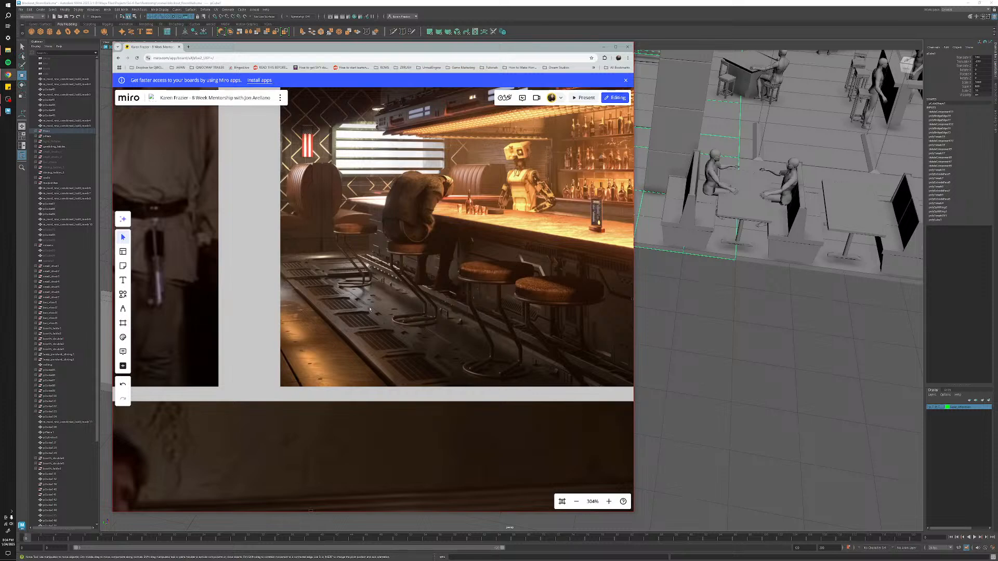
middle_click_drag(353, 230, 359, 347)
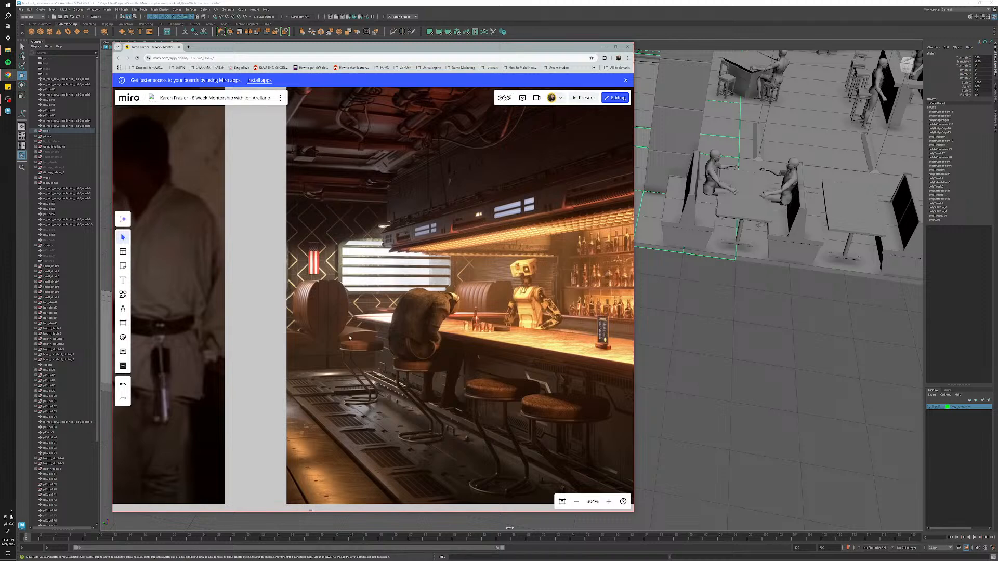
Review the sci-fi floor panel references and examine the tiled floor photo with the open cable trench up close.
scroll(360, 336, "down", 8)
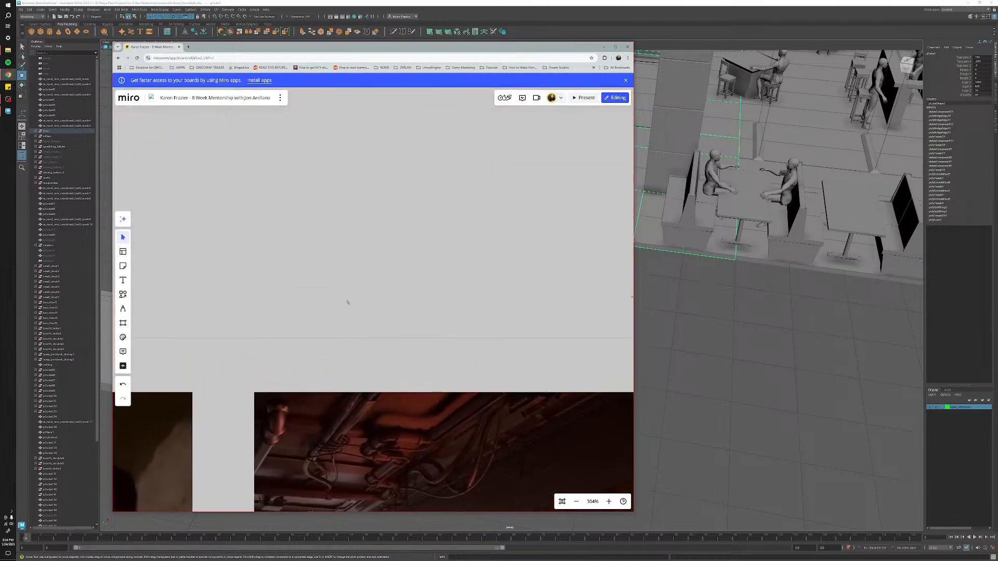
scroll(334, 334, "down", 4)
middle_click_drag(335, 285, 357, 397)
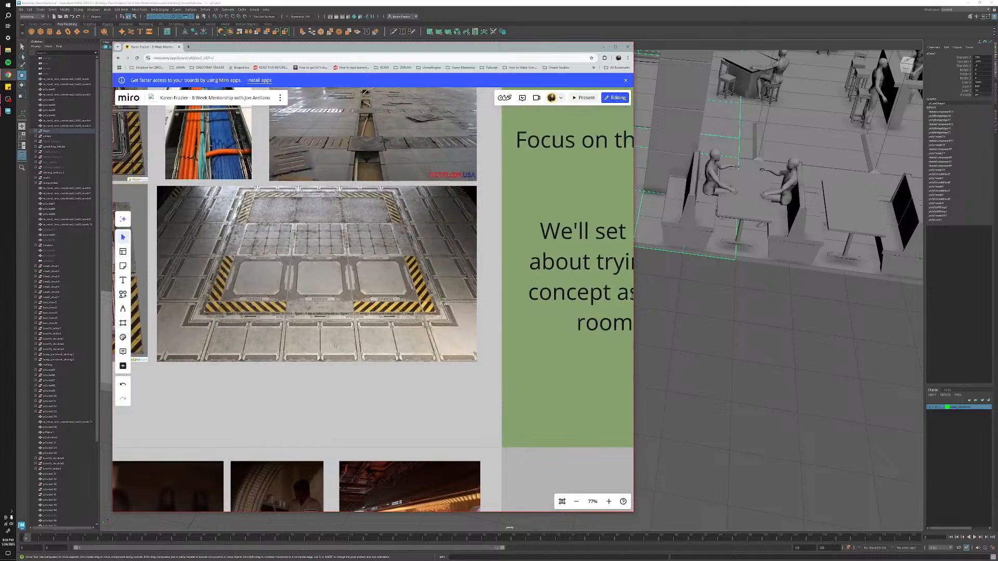
middle_click_drag(337, 346, 373, 433)
scroll(366, 336, "up", 10)
middle_click_drag(375, 262, 369, 390)
scroll(370, 390, "down", 3)
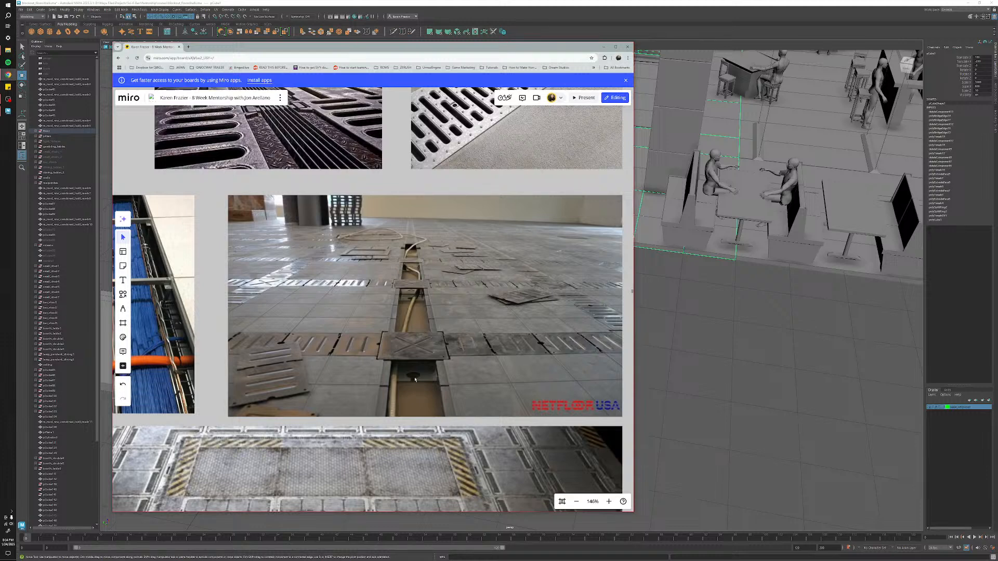
scroll(415, 380, "up", 3)
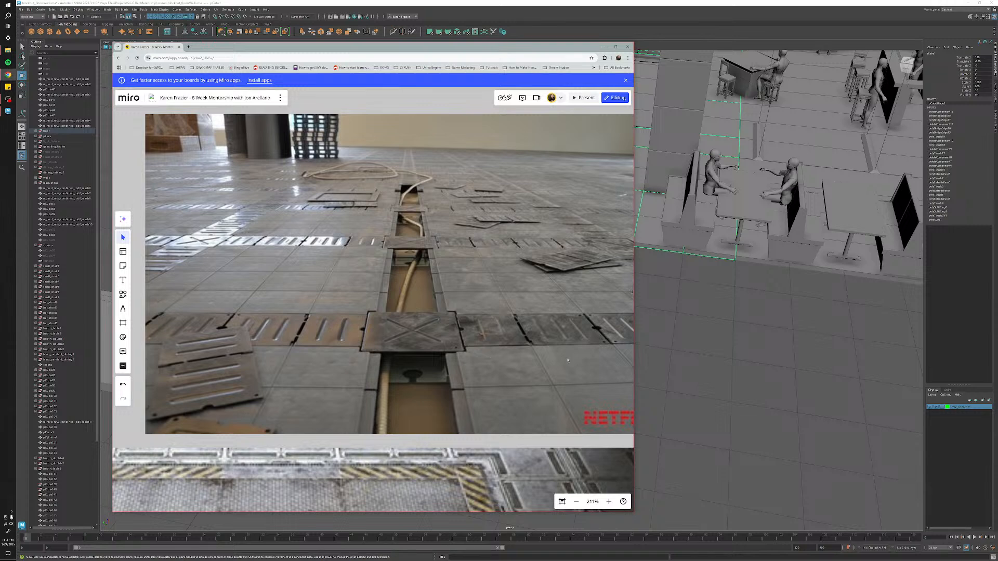
Return to Maya, select the square floor tile and examine its proportions from overhead.
left_click(671, 374)
left_click(475, 303)
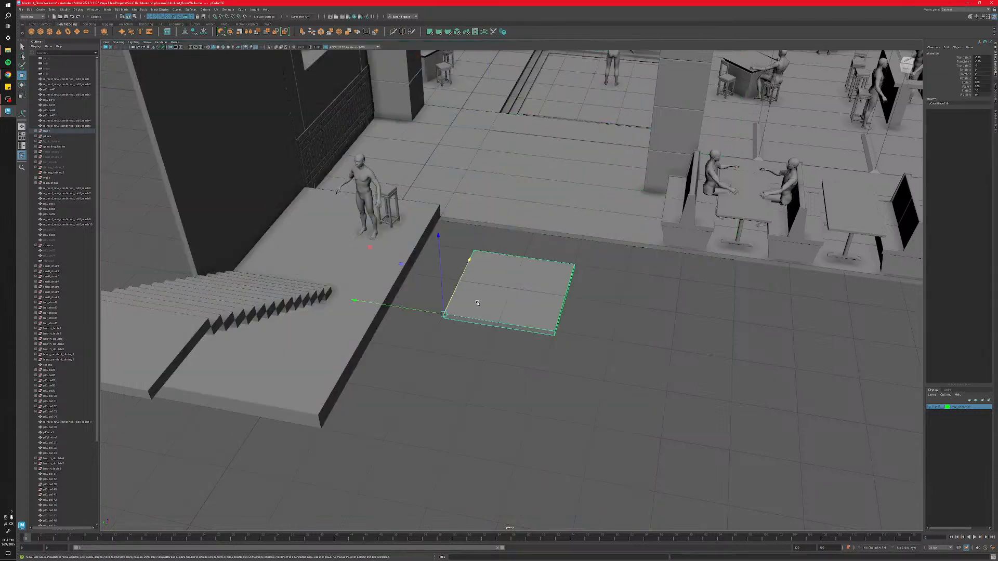
scroll(480, 335, "up", 5)
left_click_drag(480, 335, 487, 359, "alt")
scroll(494, 364, "down", 4)
scroll(493, 365, "up", 4)
scroll(417, 439, "down", 3)
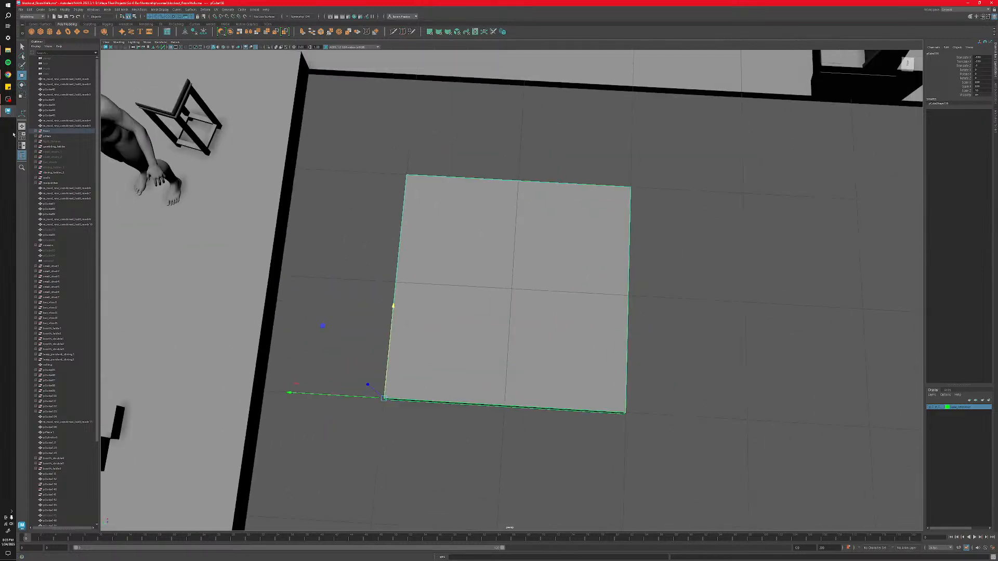
Compare the overhead view of the square floor tile with the cable-trench floor photo on the Miro board.
left_click(7, 74)
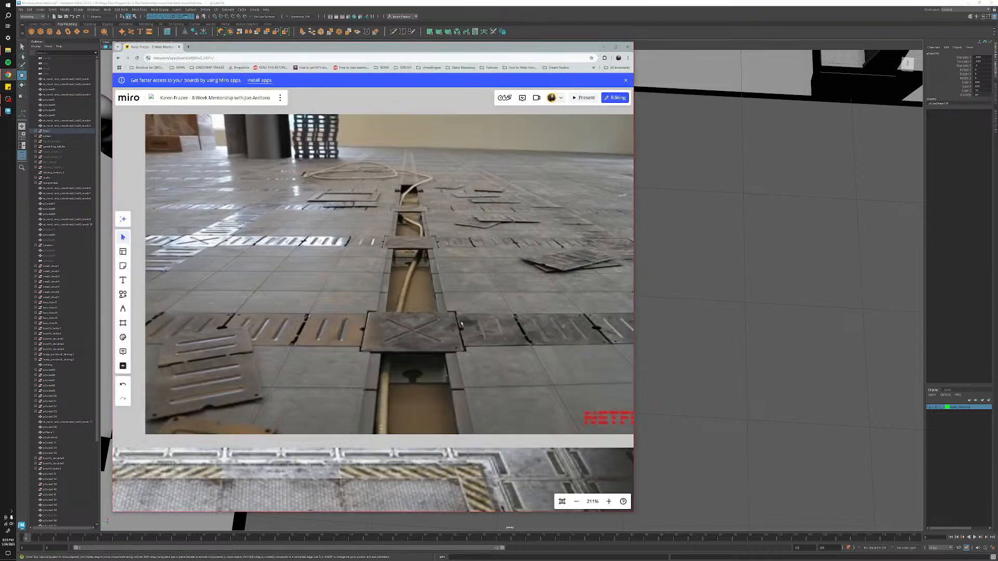
left_click(728, 379)
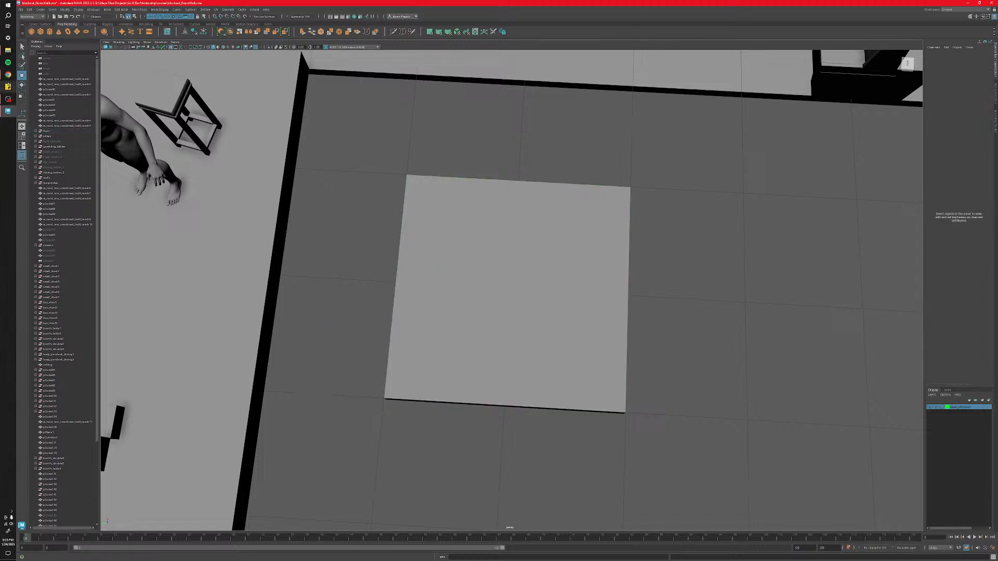
left_click(8, 74)
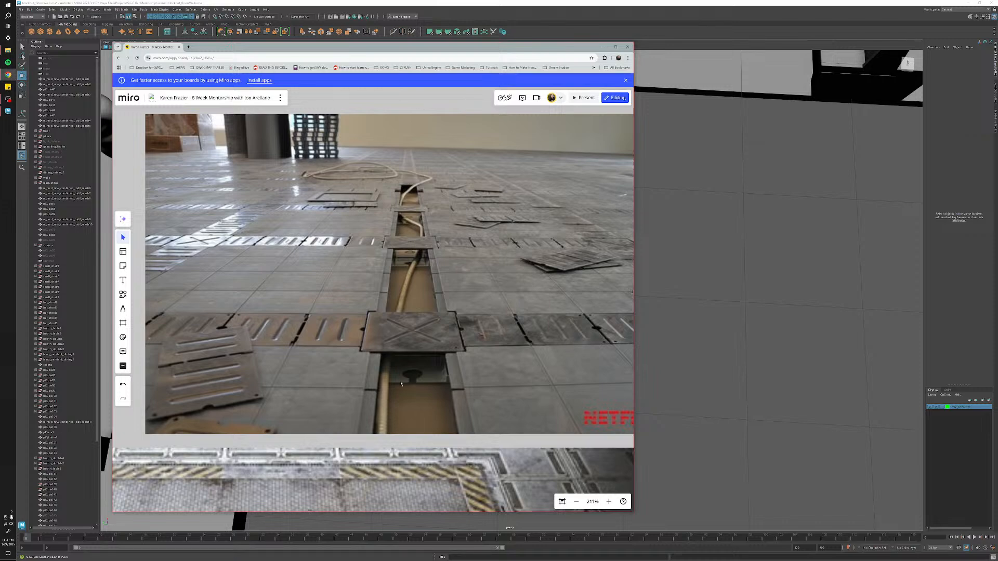
Examine the open cable trench in the tiled floor photo and the cable-tray reference beside it.
scroll(401, 384, "up", 2)
scroll(385, 369, "down", 3)
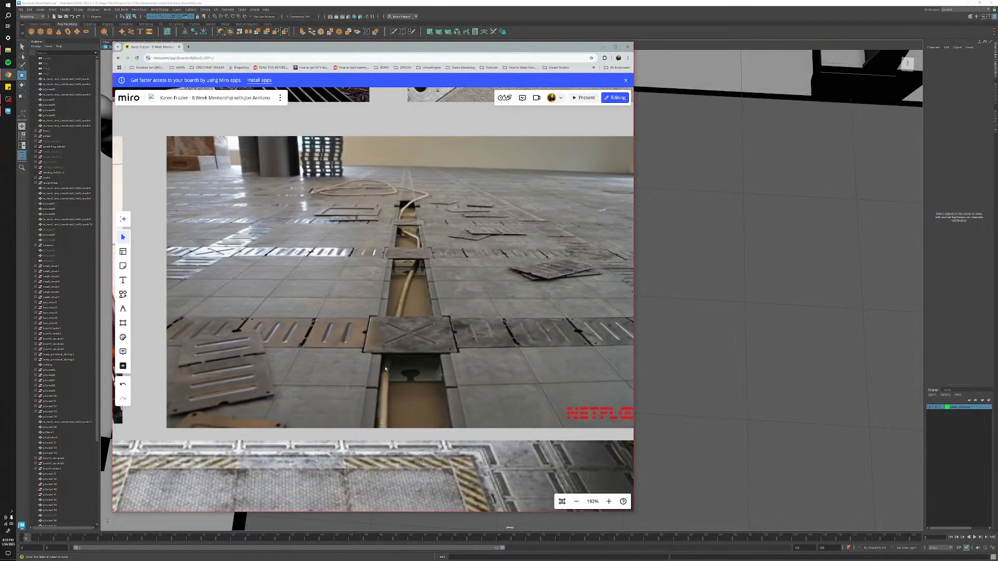
scroll(405, 359, "down", 3)
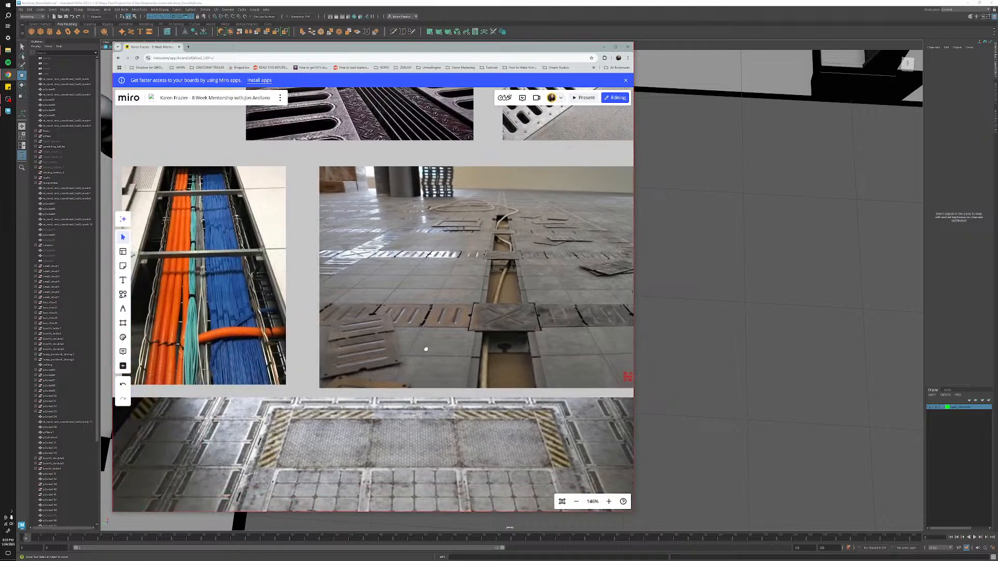
scroll(425, 349, "up", 4)
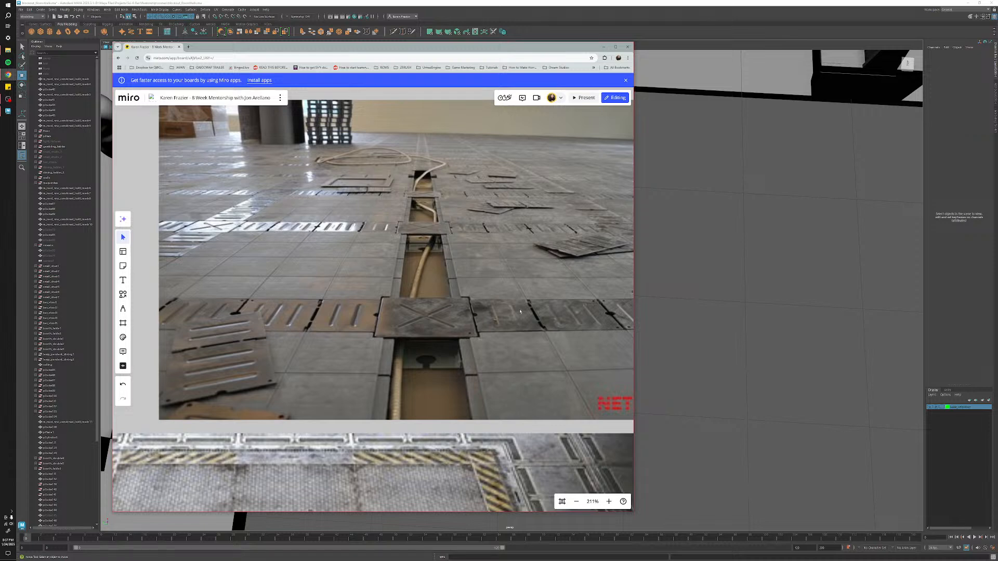
Compare the square floor tile in Maya with the cable-trench and sci-fi floor panel references on the Miro board.
left_click(671, 339)
left_click_drag(631, 333, 566, 358, "alt")
left_click(593, 322)
scroll(642, 346, "up", 5)
scroll(562, 343, "down", 1)
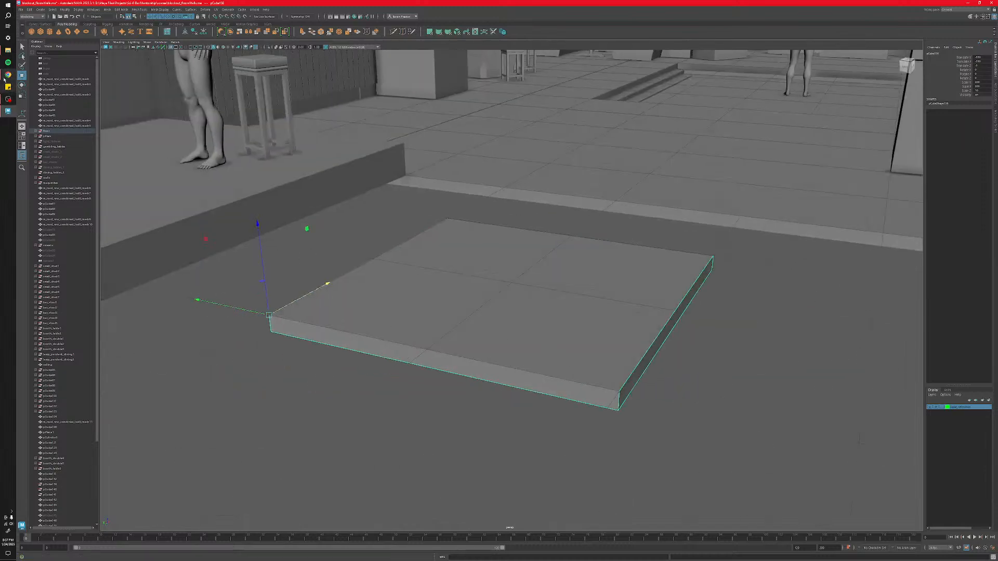
left_click(8, 74)
scroll(433, 337, "down", 5)
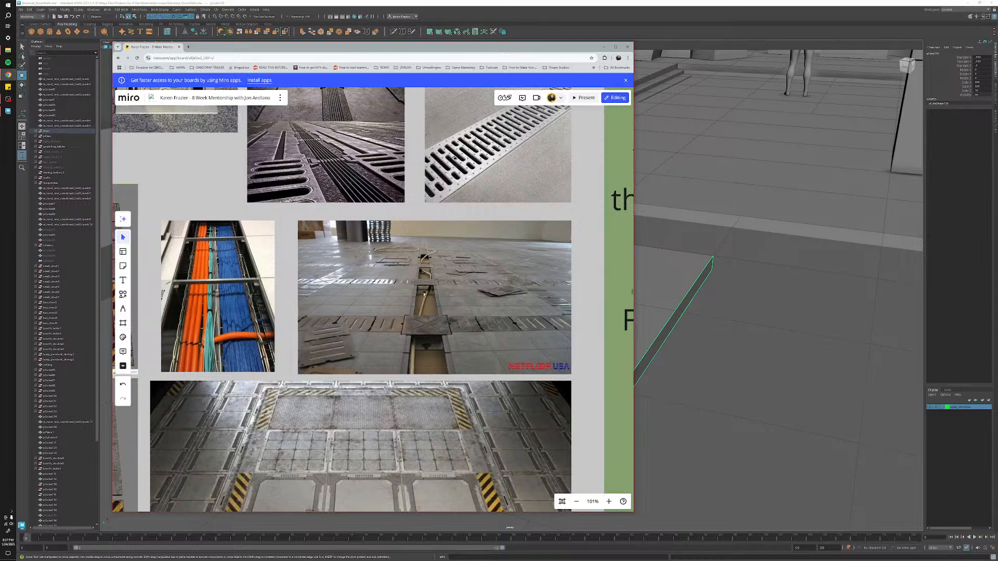
Return to Maya and cut three edge loops across the square floor tile: one through its centre and one midway through each half.
left_click(696, 399)
left_click_drag(582, 390, 570, 409, "alt")
left_click(588, 395)
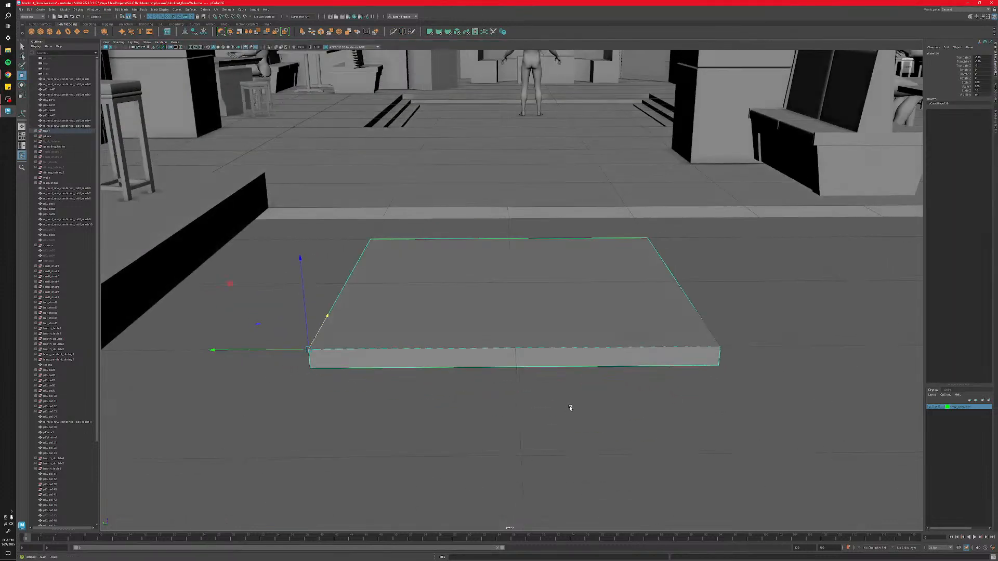
scroll(535, 379, "up", 3)
scroll(531, 379, "down", 2)
scroll(530, 377, "up", 2)
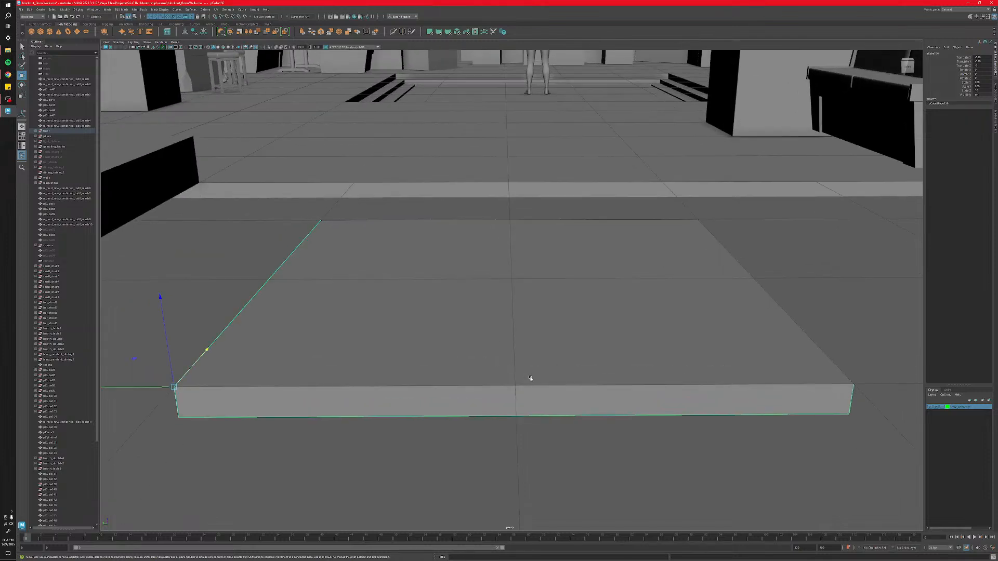
scroll(530, 378, "down", 3)
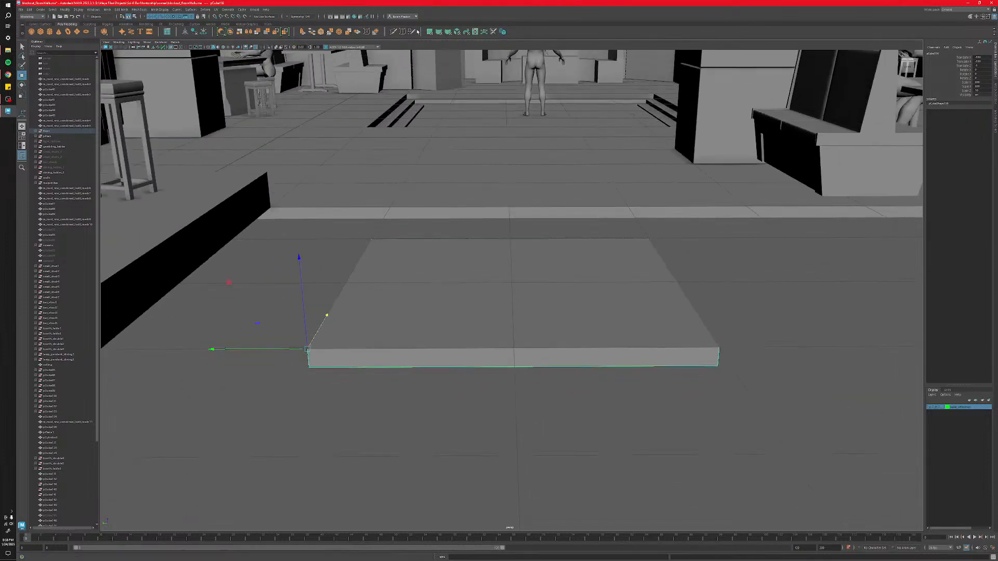
left_click(394, 32)
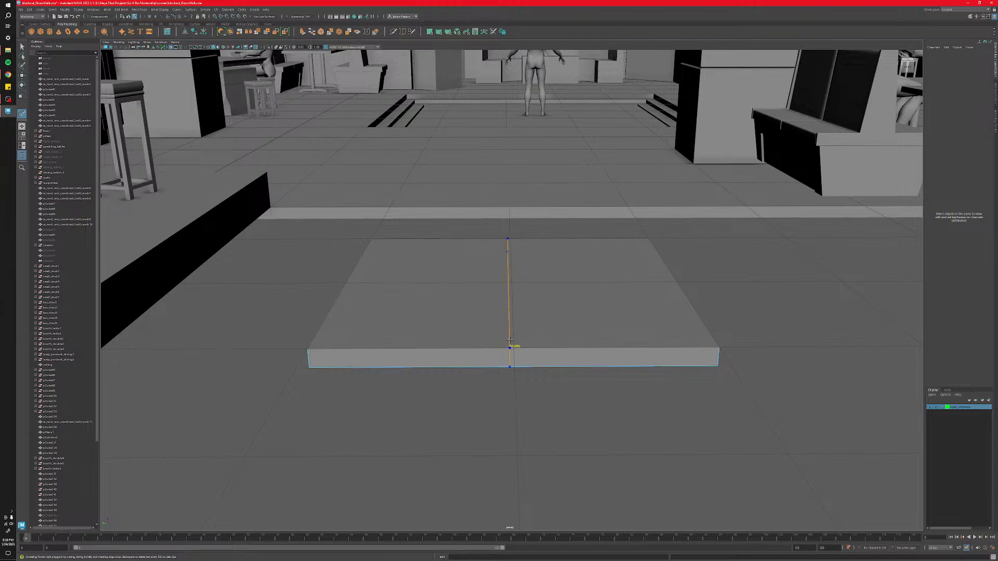
middle_click(490, 345, "ctrl")
middle_click(531, 345, "ctrl")
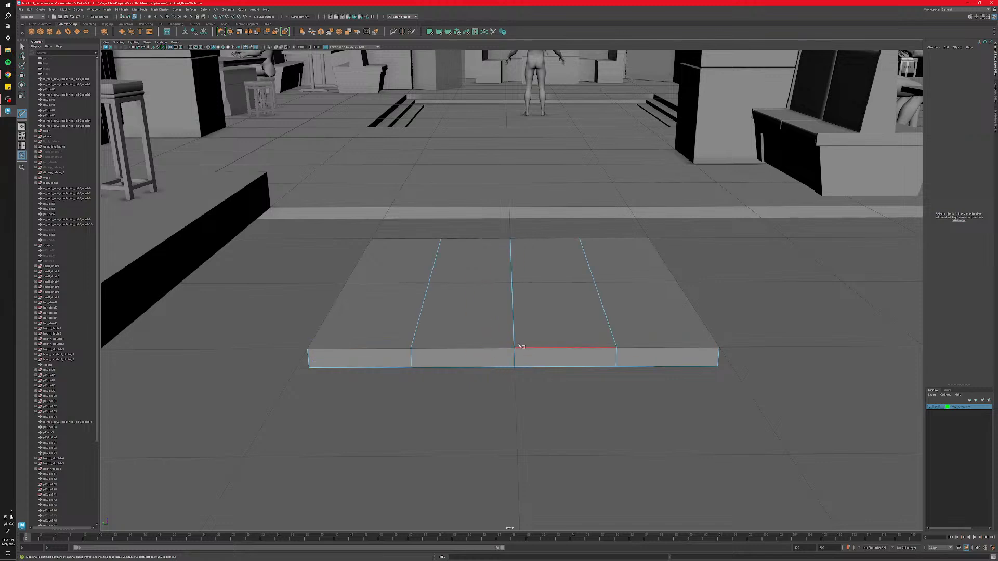
key("q")
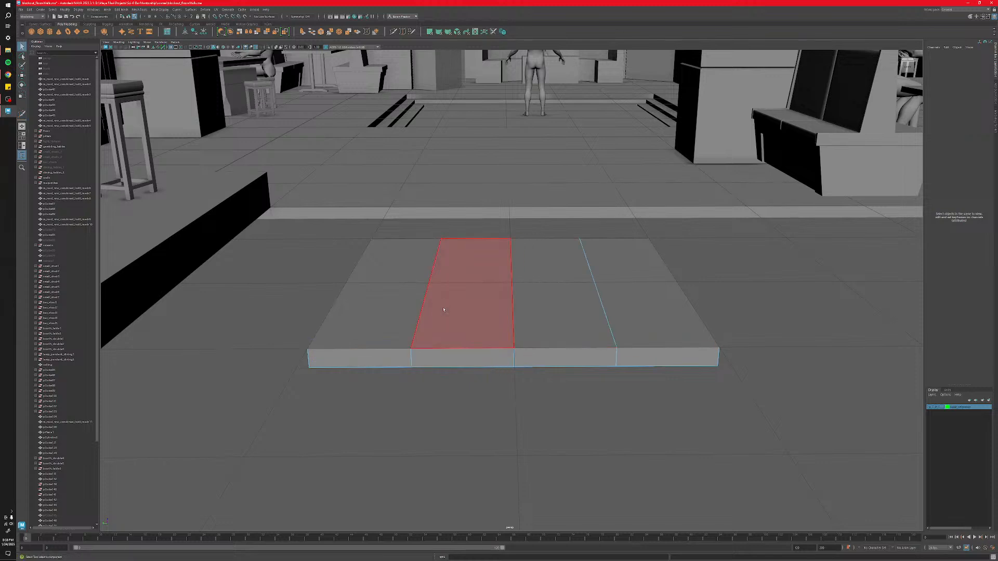
Scale the two outer edge loops inward to outline a narrow strip on both sides of the tile's centre loop.
left_click(423, 297)
left_click(593, 307, "shift")
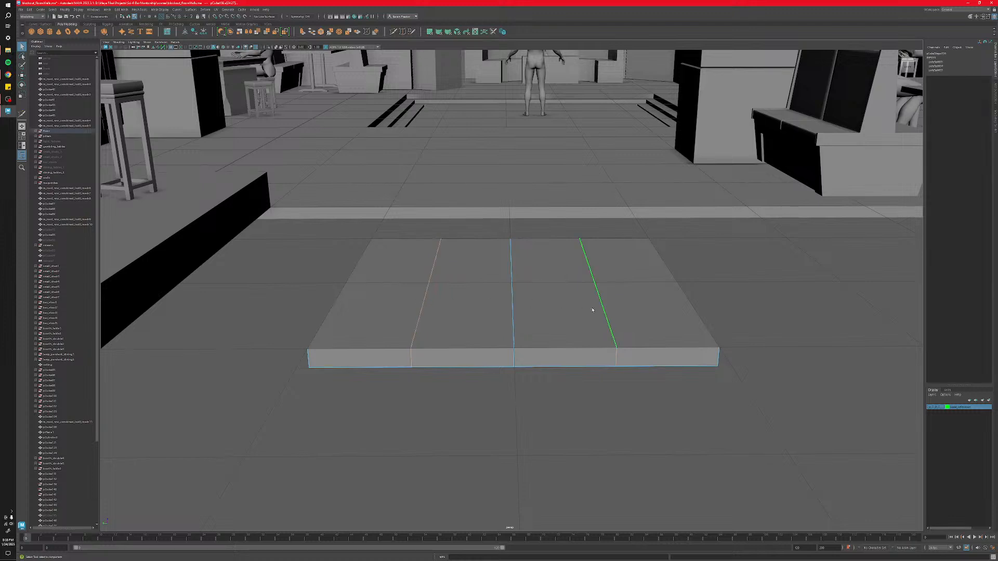
key("r")
left_click_drag(475, 292, 479, 347)
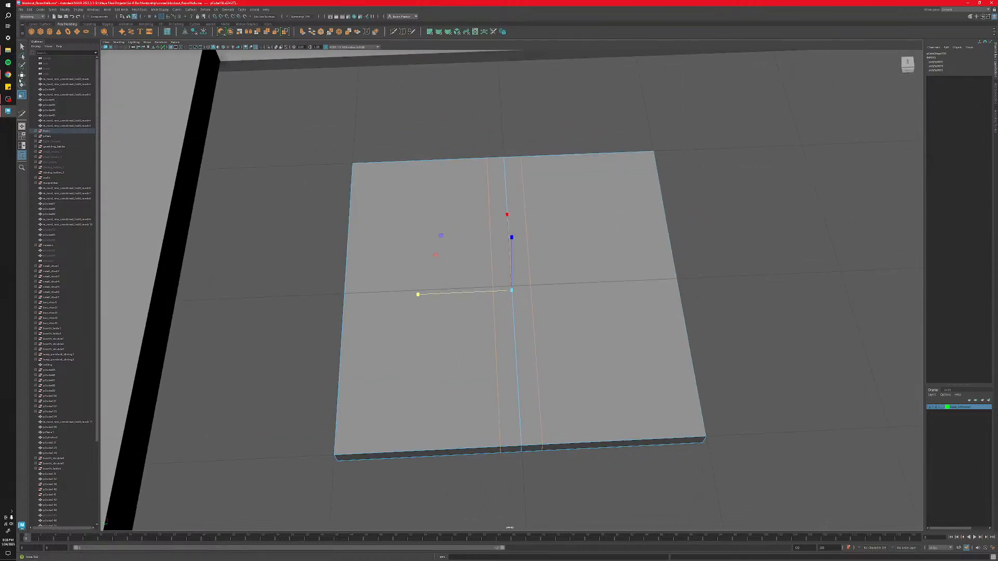
Arrange the Miro board and Maya side by side, giving Maya the wider share of the screen.
left_click(11, 76)
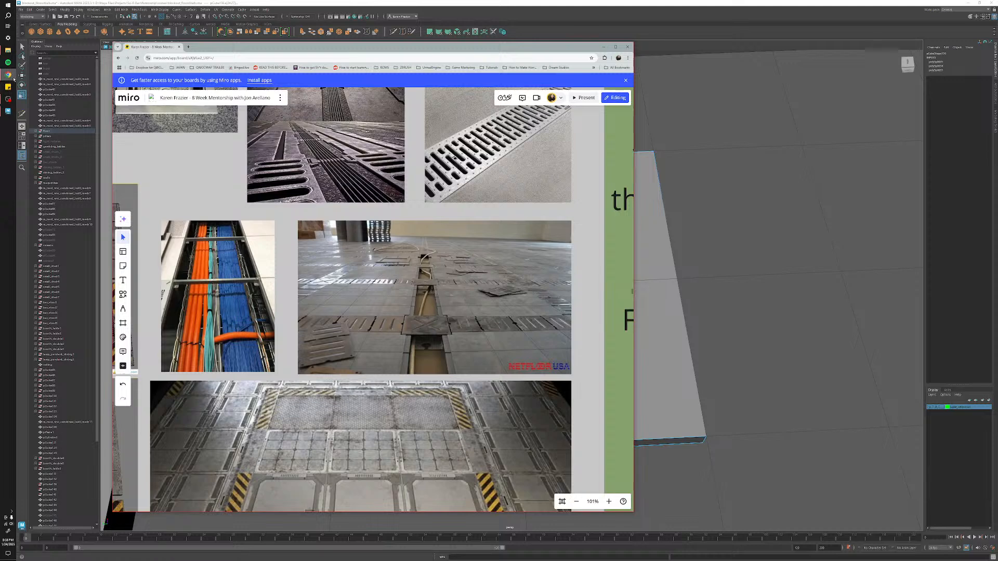
left_click(12, 77)
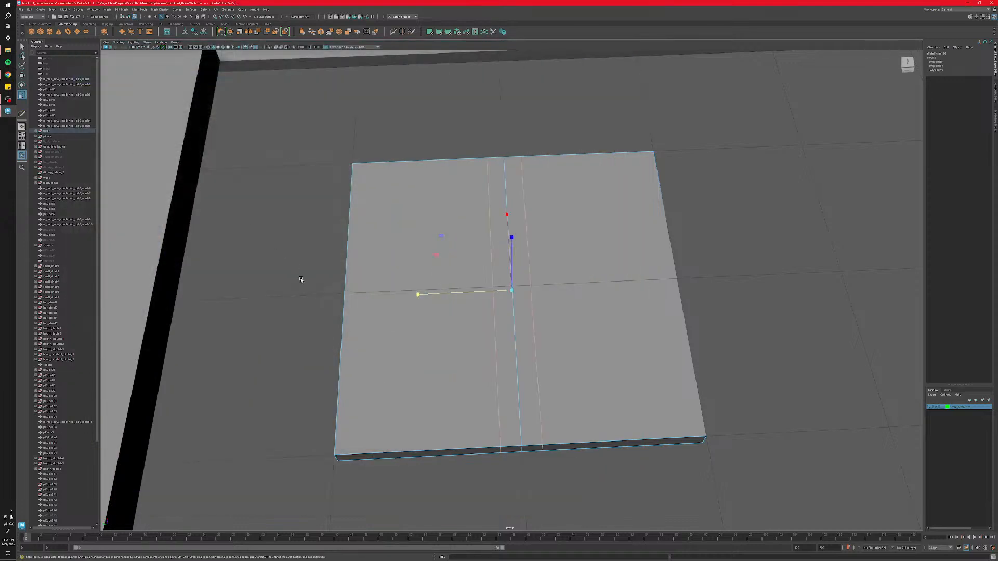
left_click_drag(300, 279, 300, 263, "alt")
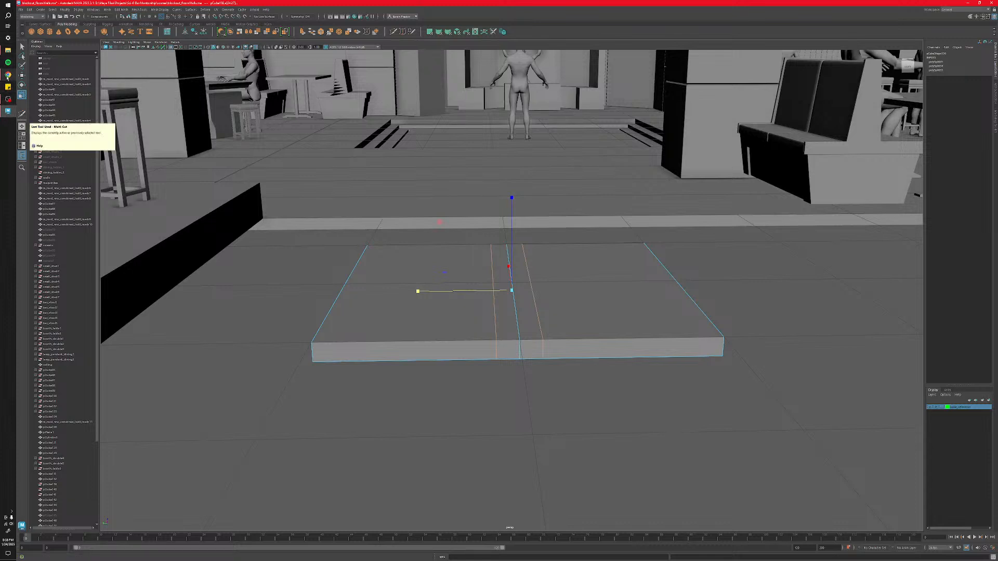
left_click_drag(340, 3, 996, 291)
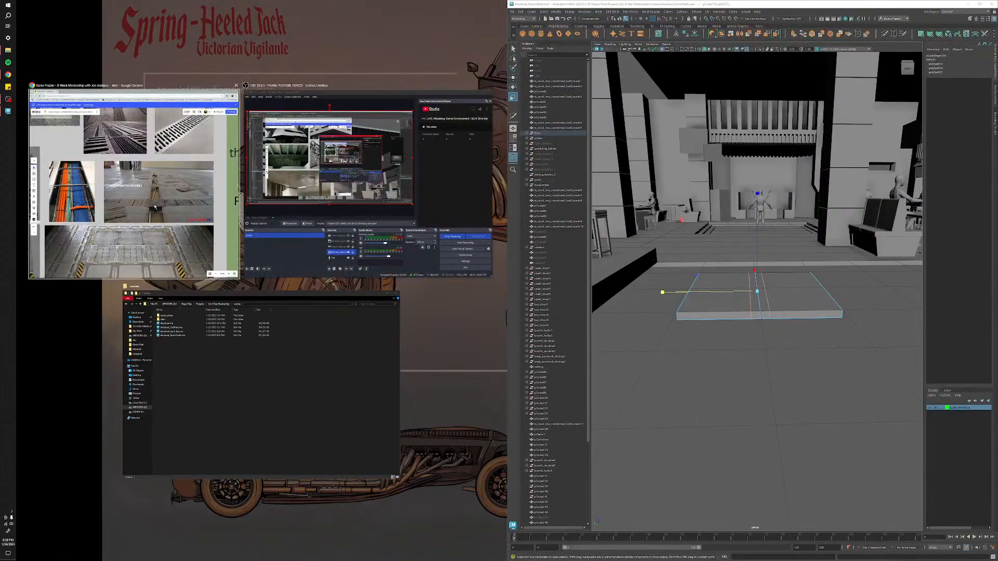
left_click(183, 220)
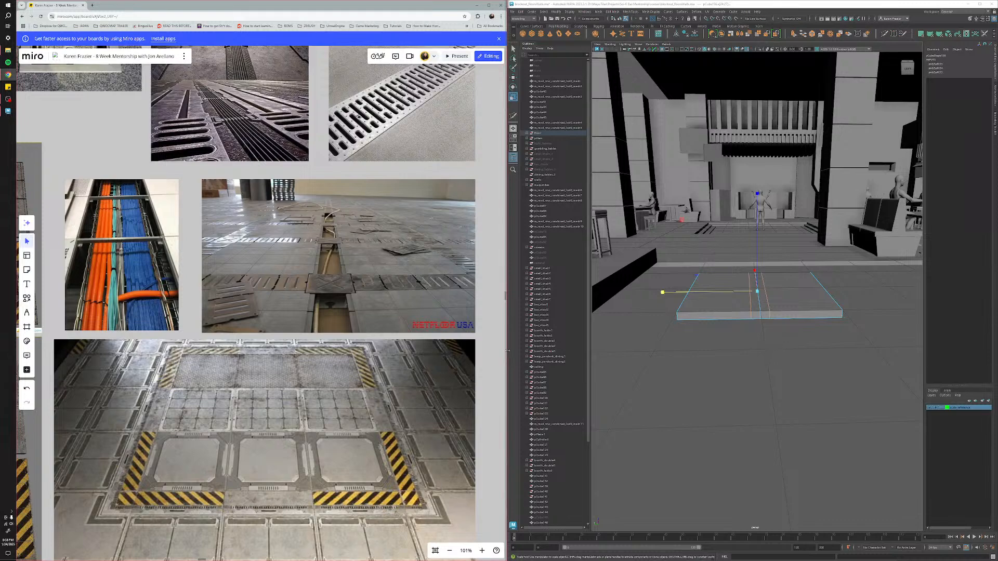
left_click_drag(508, 351, 410, 352)
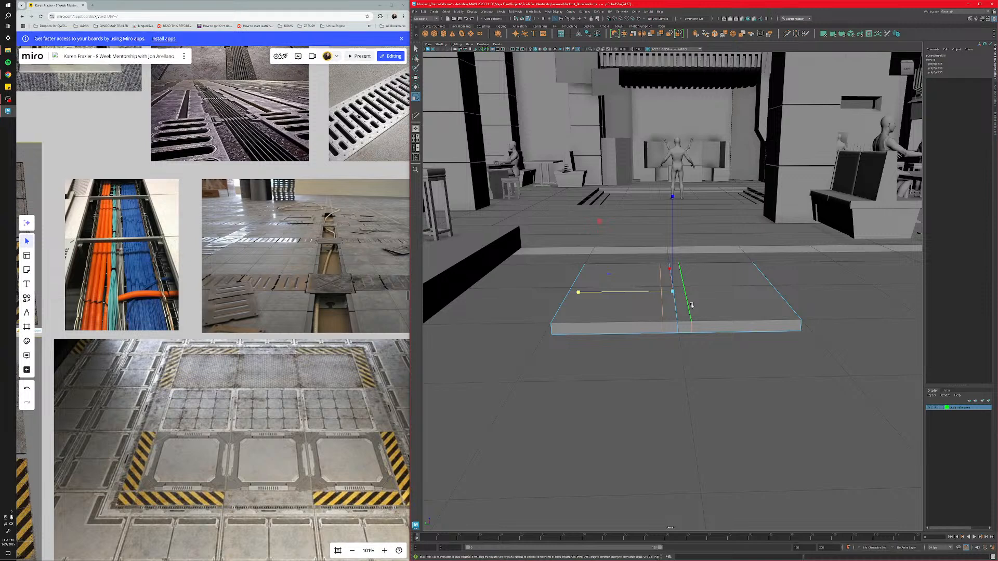
Zoom the Miro board to 146% and centre the cable-trench floor photo as reference beside the tile.
left_click(654, 318)
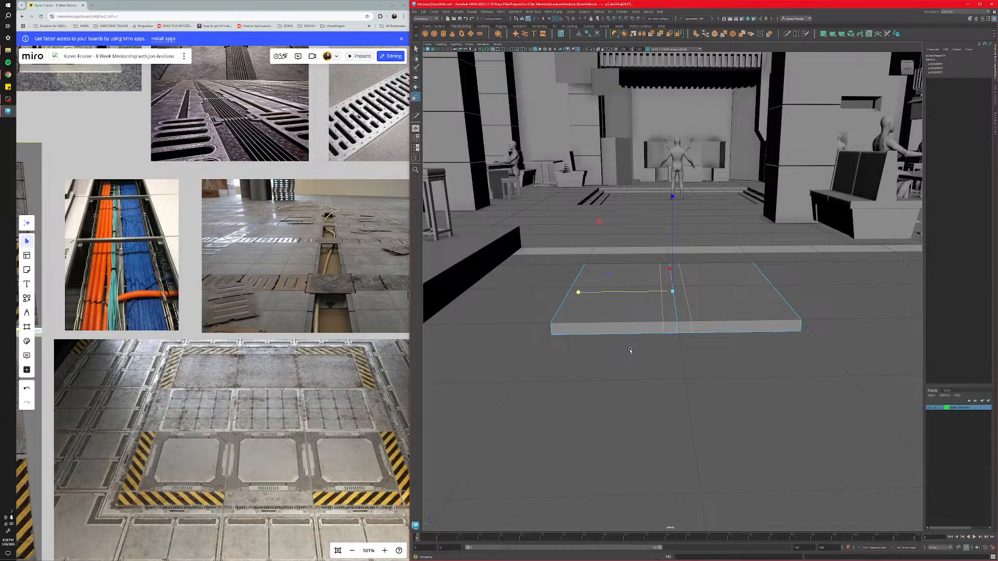
scroll(276, 378, "down", 3)
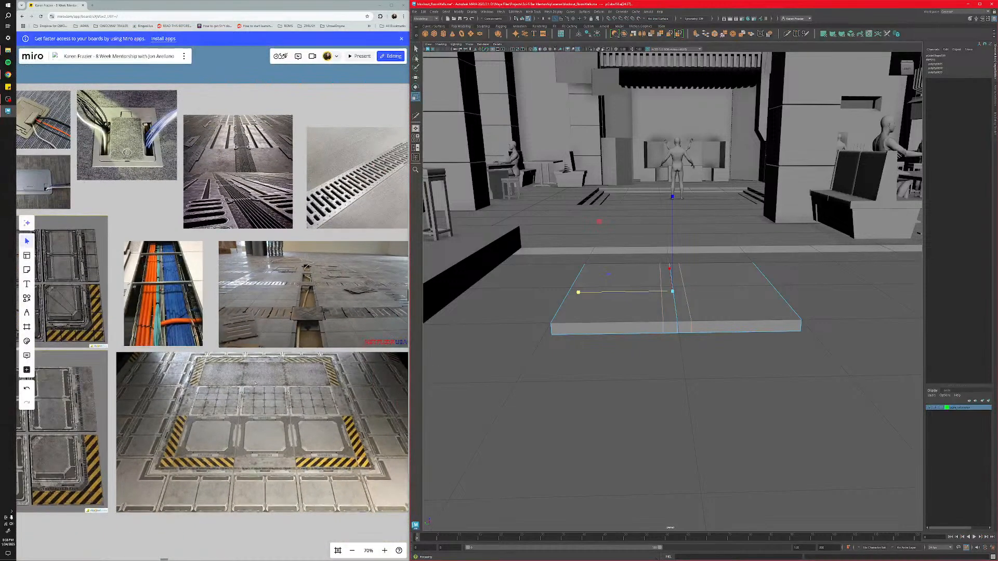
scroll(256, 384, "up", 6)
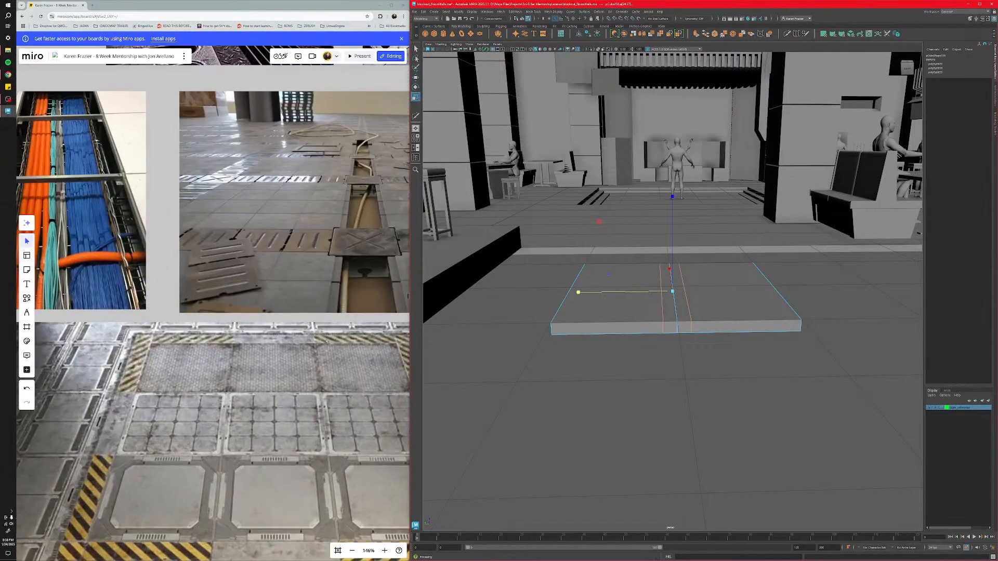
middle_click_drag(302, 325, 162, 392)
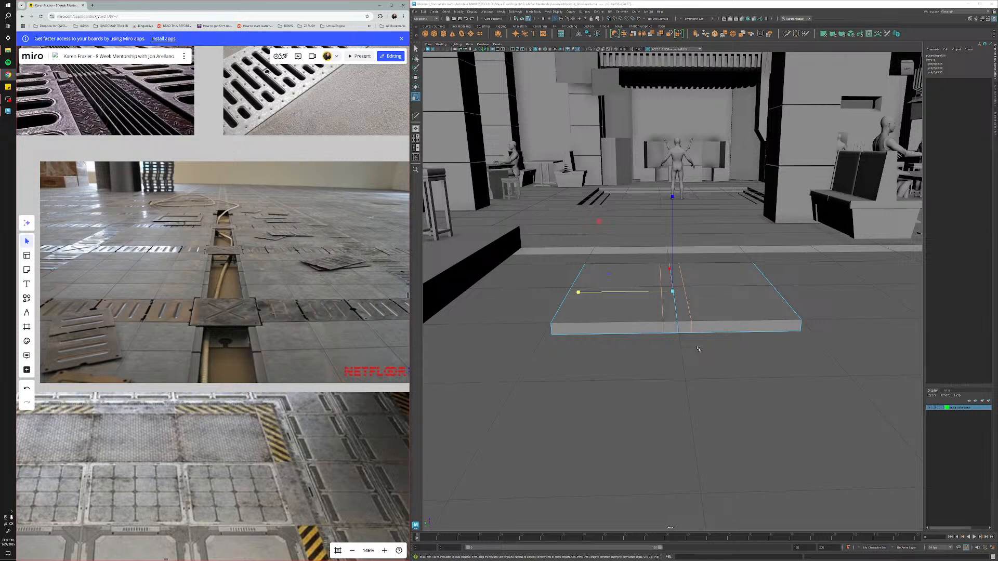
Cut a horizontal edge loop around the floor tile's sides, slightly above its bottom edge, with the Multi-Cut tool.
scroll(698, 348, "up", 5)
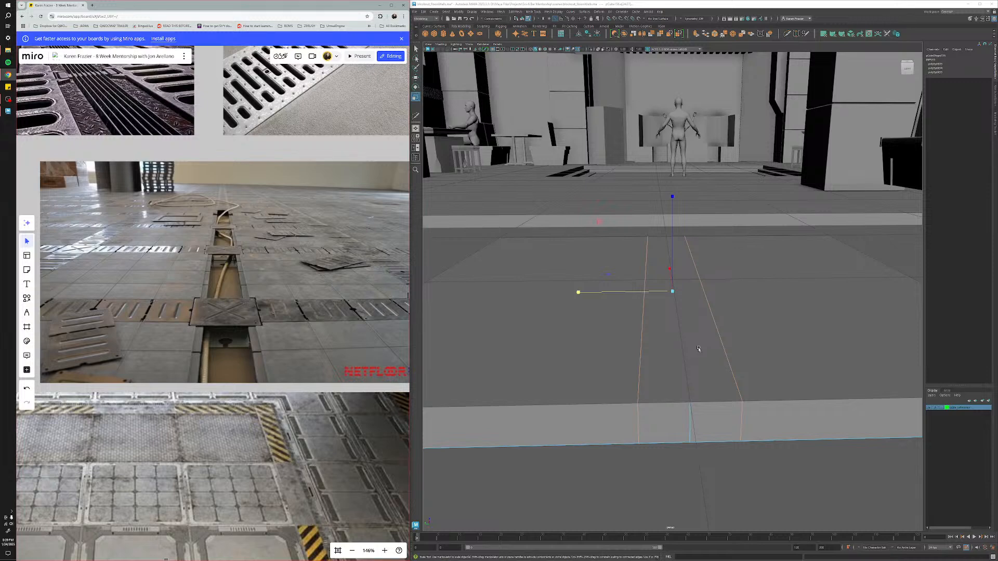
scroll(698, 348, "down", 5)
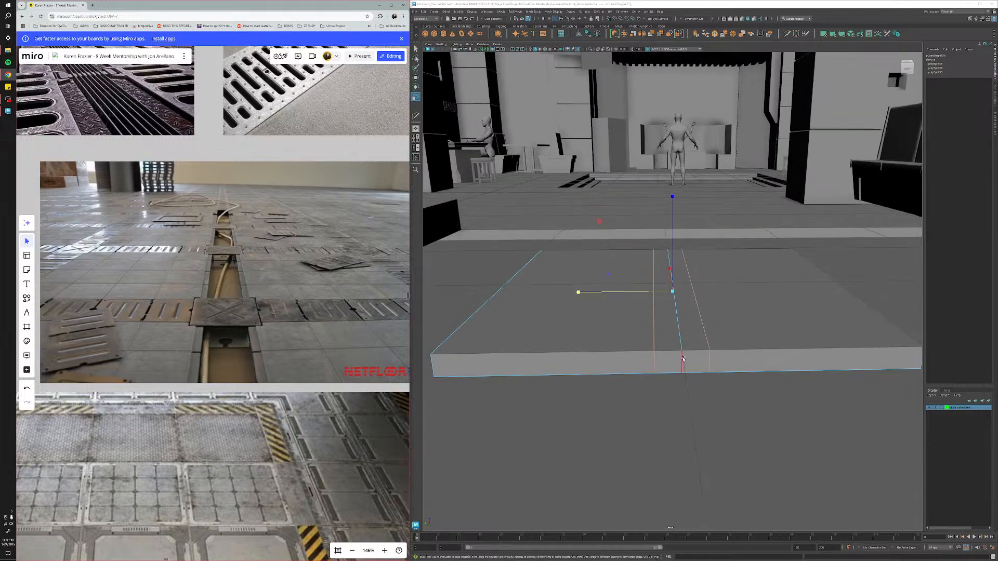
left_click_drag(675, 359, 606, 424, "alt")
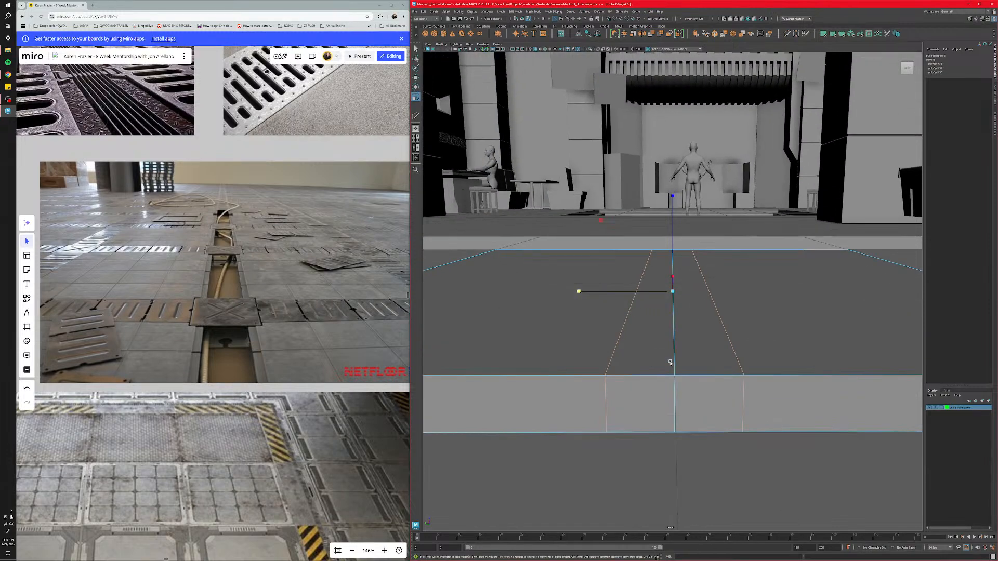
right_click(608, 425, "shift")
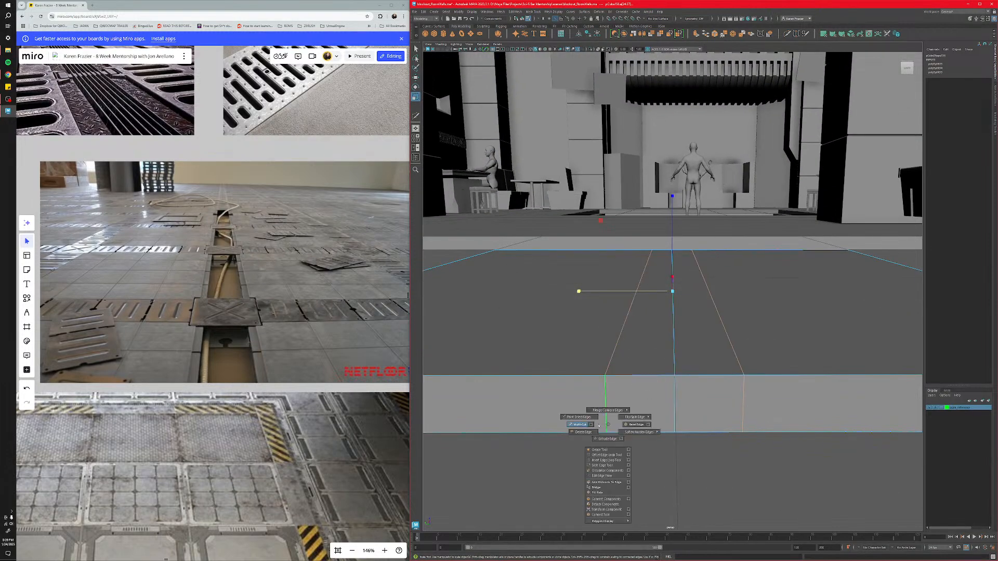
left_click(599, 425)
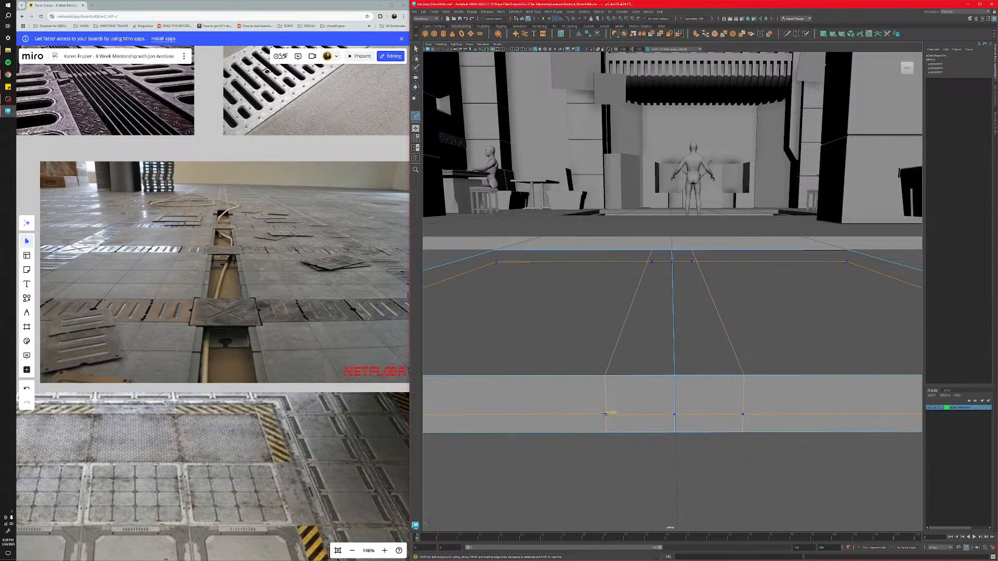
left_click(604, 415, "ctrl")
left_click_drag(550, 405, 638, 381, "alt")
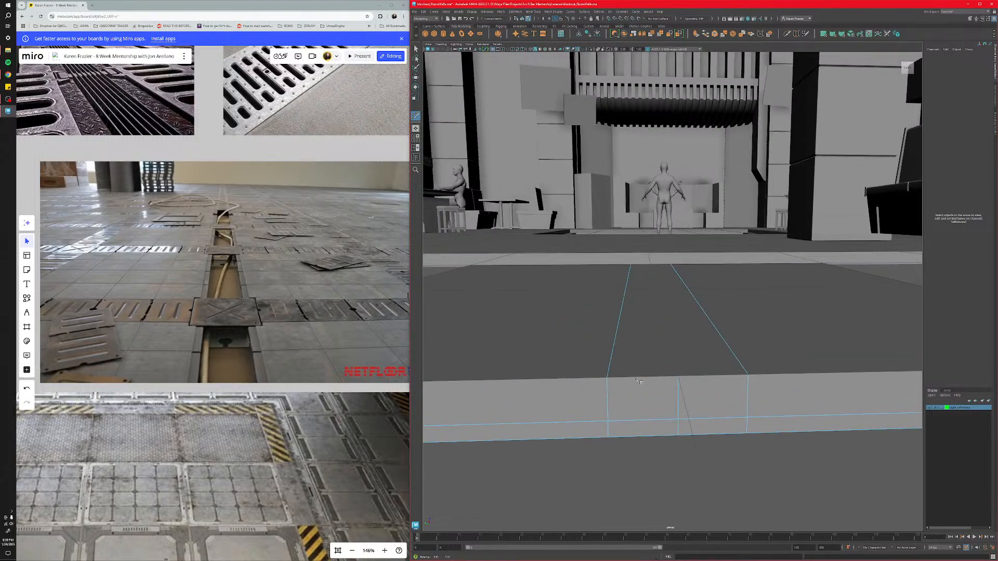
Delete the central strip's top faces and the end faces above the lower edge loop to open a trench through the tile.
key("q")
right_click_drag(639, 383, 648, 409)
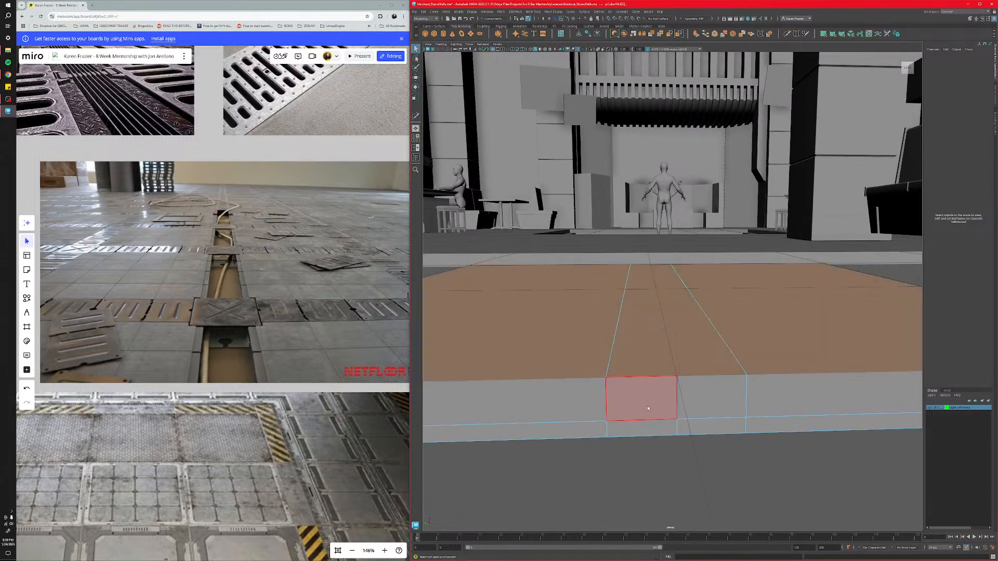
left_click_drag(648, 408, 651, 404, "alt")
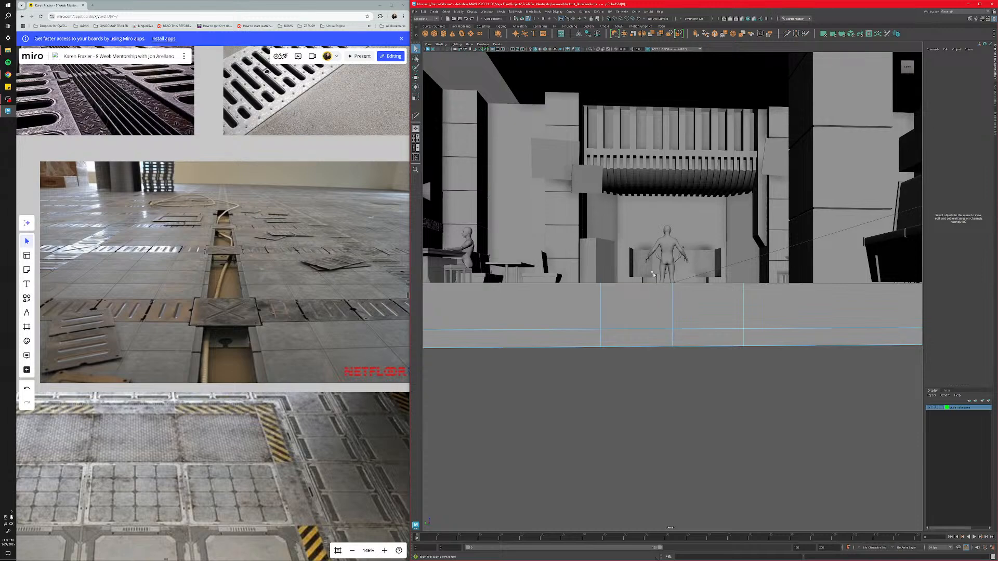
left_click_drag(653, 273, 691, 306)
left_click_drag(691, 307, 673, 359, "alt")
left_click(789, 375, "ctrl")
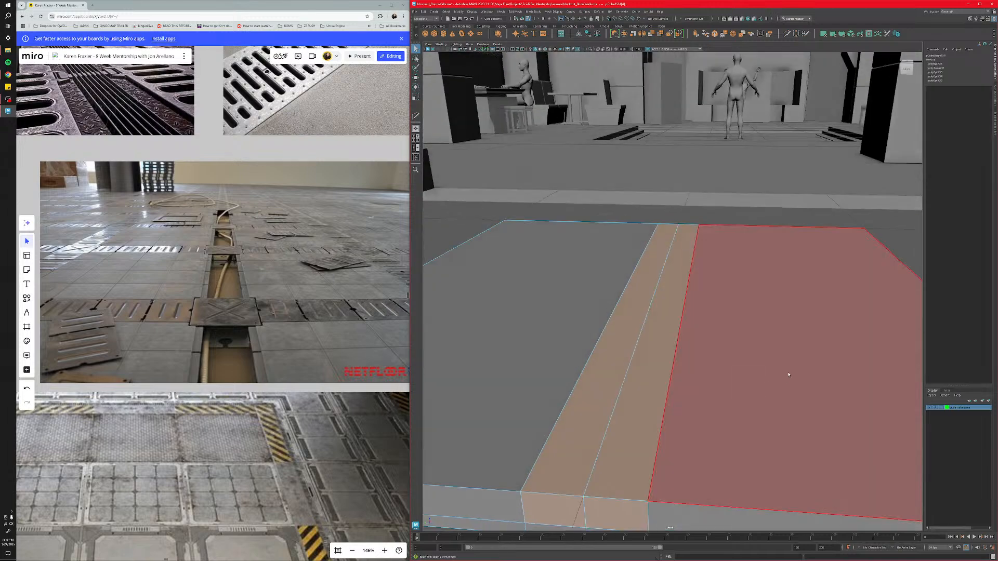
left_click_drag(789, 375, 653, 358, "alt")
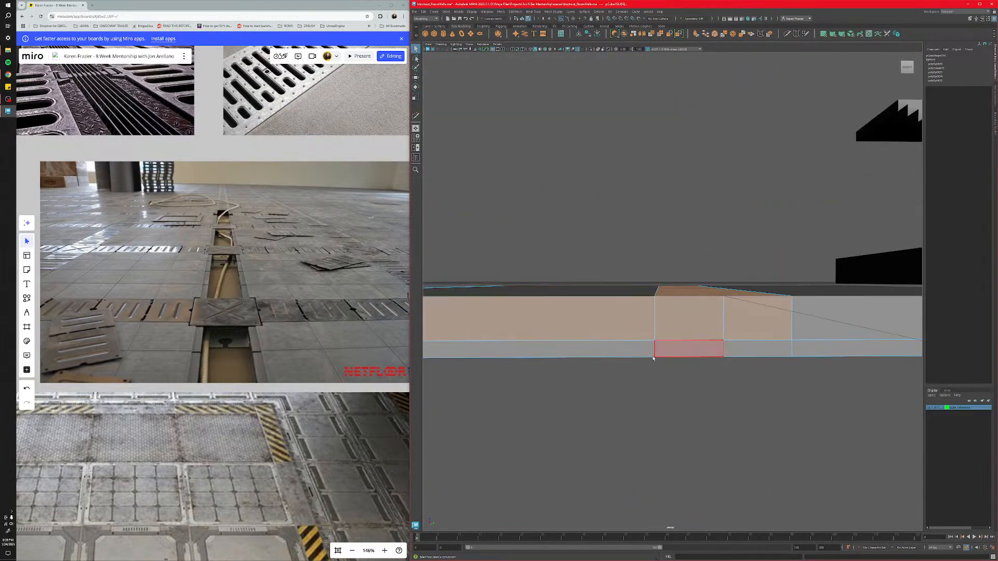
left_click_drag(578, 290, 676, 416, "alt")
key("Delete")
Close the trench's open floor on both sides of the centre line by bridging its edges.
right_click_drag(671, 500, 664, 500)
left_click(664, 500)
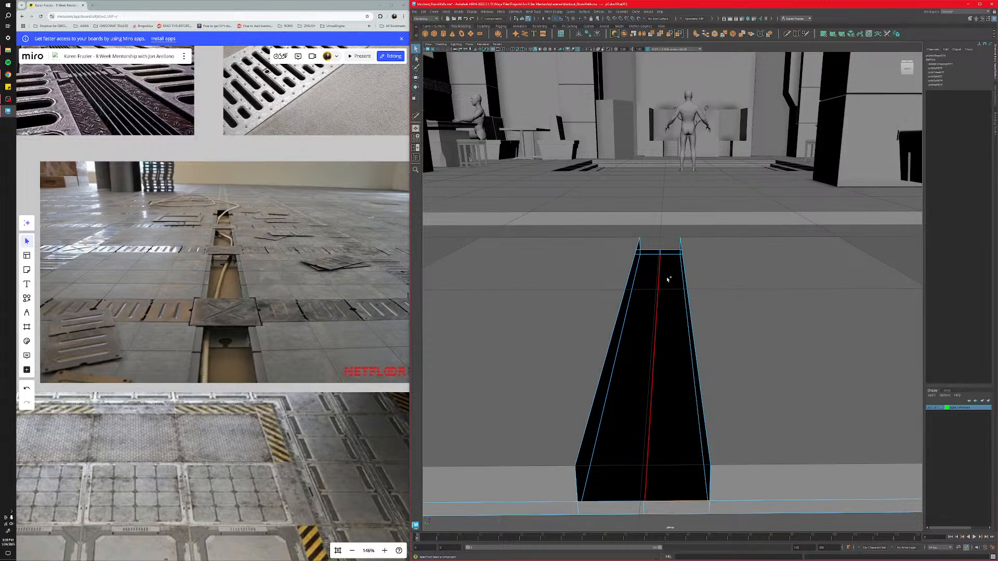
right_click(656, 300, "shift")
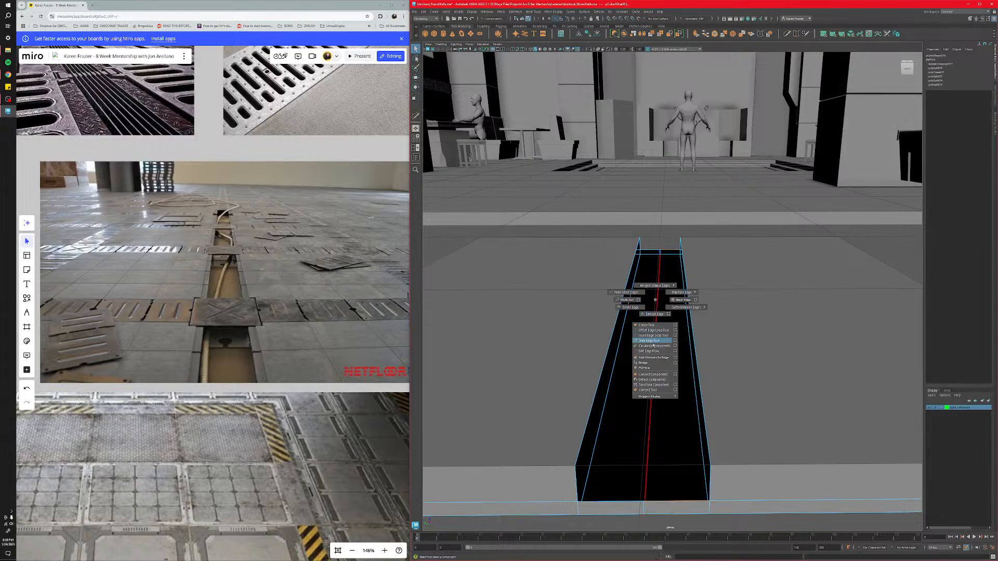
left_click(645, 363)
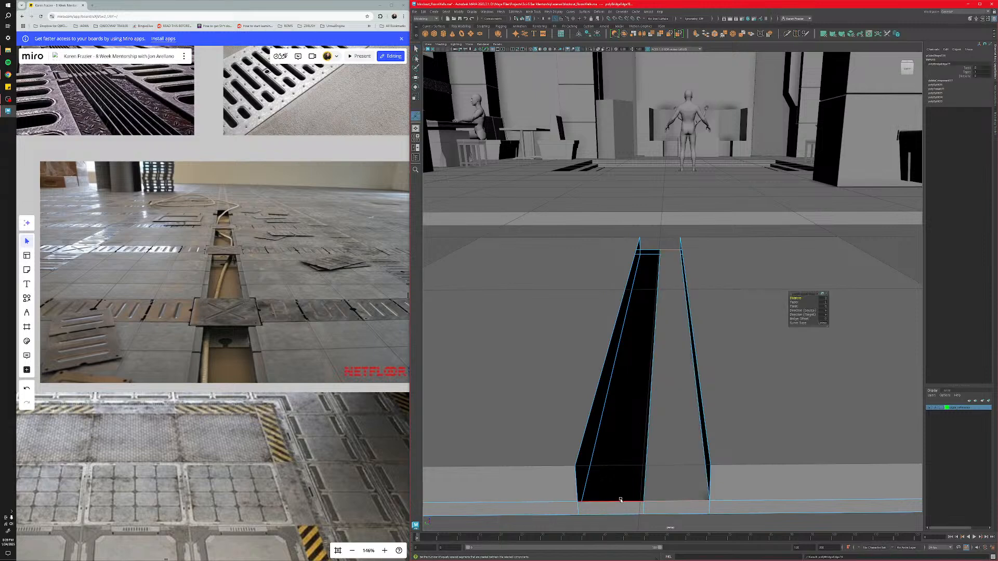
left_click(654, 251)
key("g")
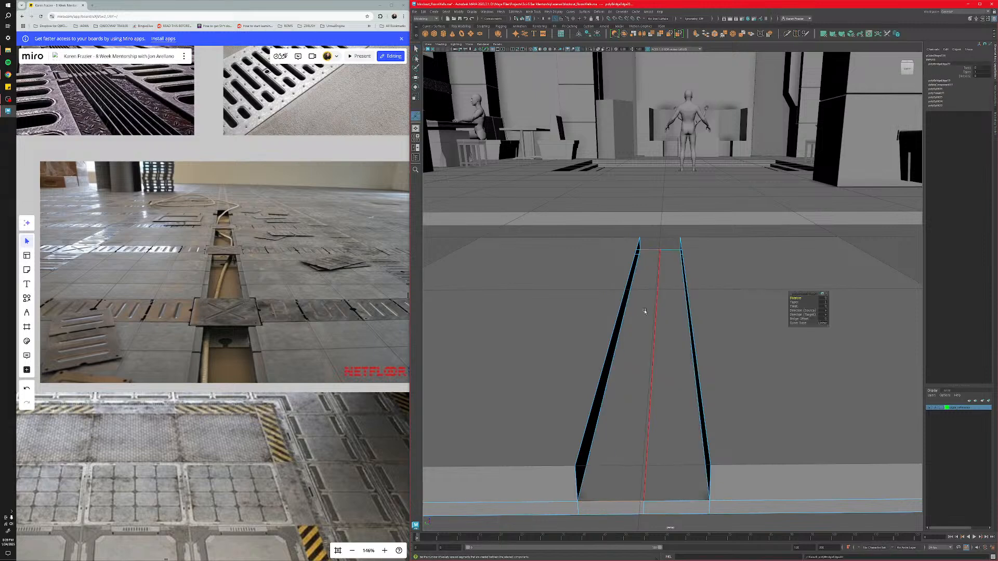
Bridge the floor and top edges along both long sides of the trench to build its side walls.
left_click(622, 331)
left_click(617, 318, "shift")
key("g")
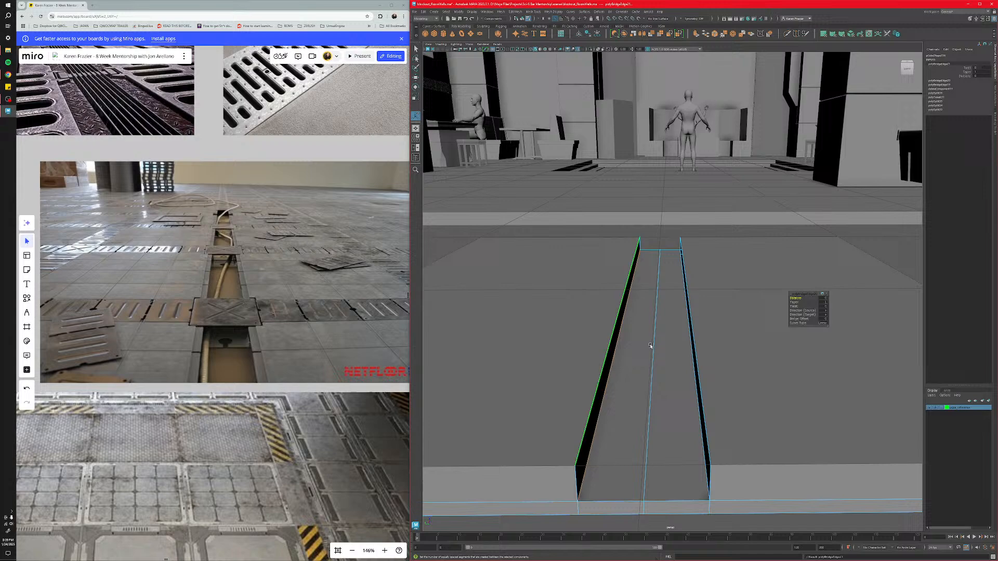
left_click(691, 377)
left_click(700, 369, "shift")
key("g")
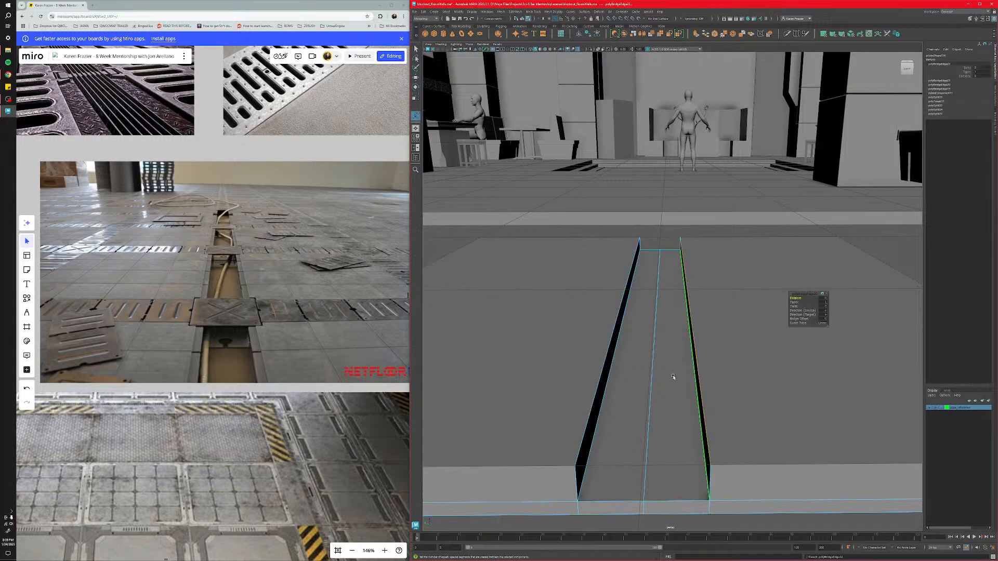
left_click_drag(672, 379, 615, 413, "alt")
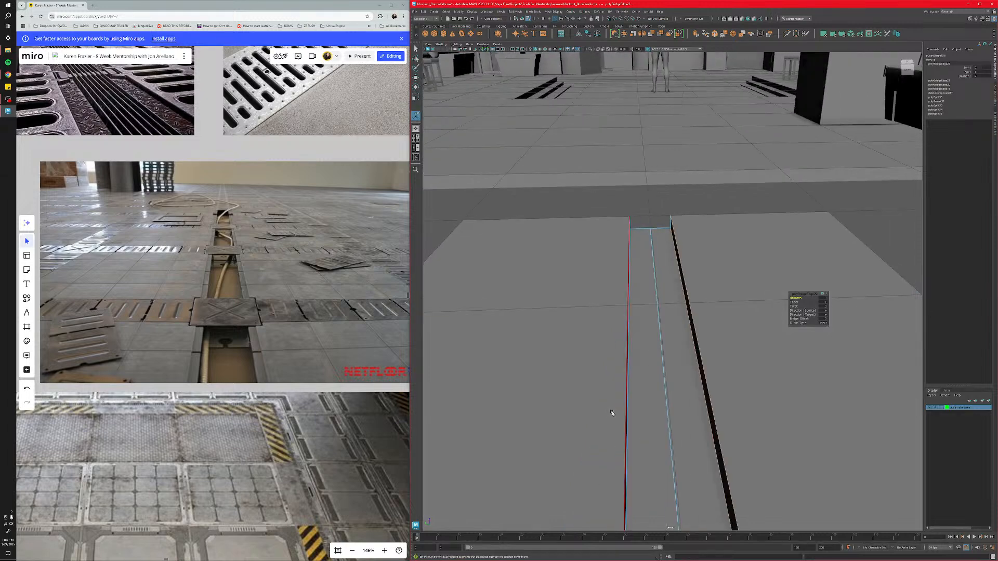
scroll(616, 411, "down", 3)
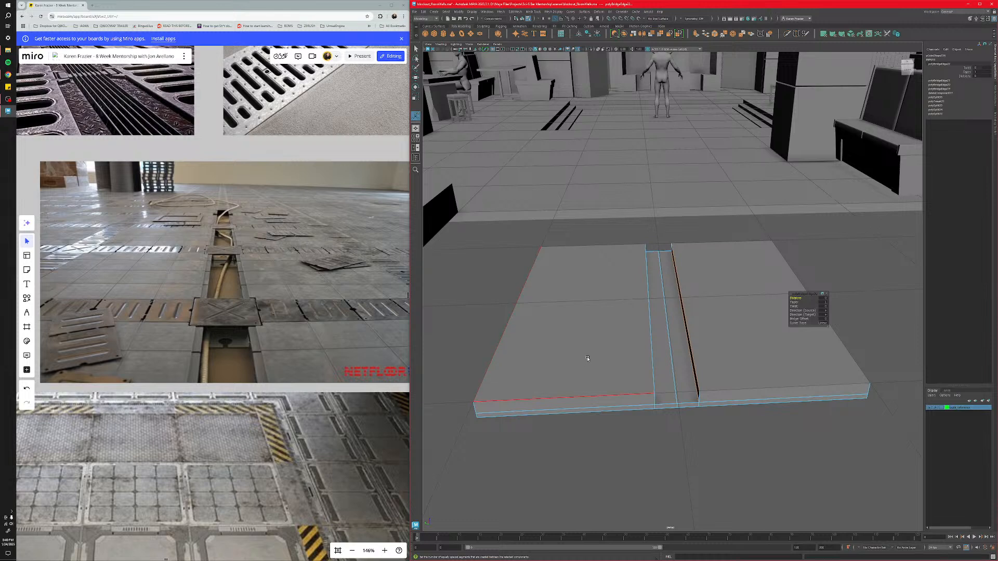
Save the scene and save it again under a new file name.
key("ctrl+s")
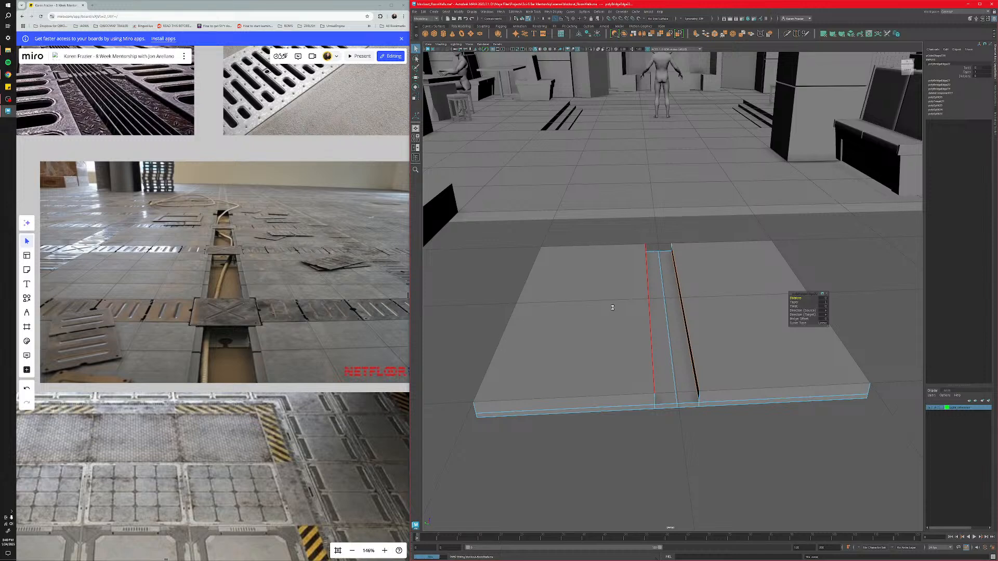
key("t")
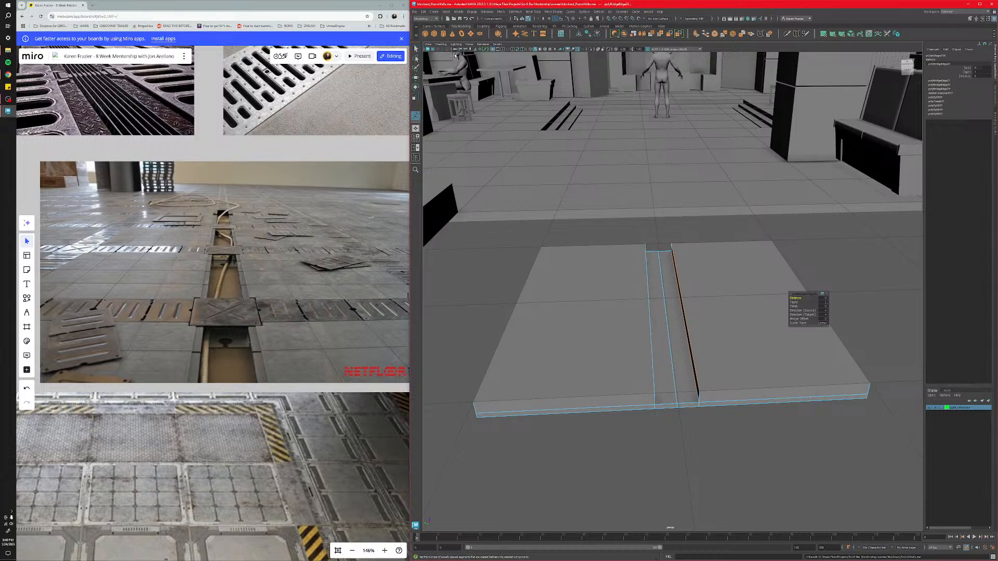
left_click(414, 12)
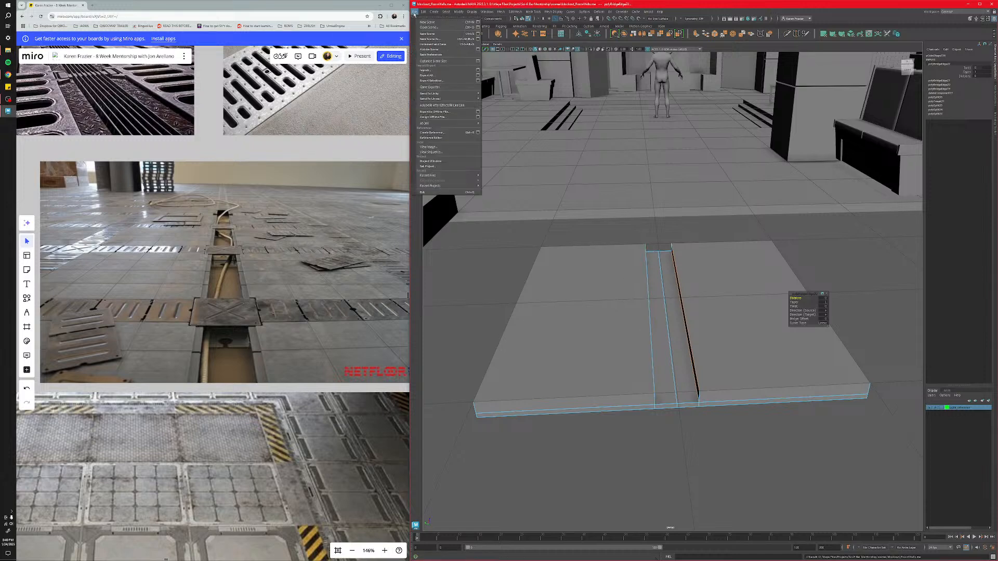
left_click(431, 39)
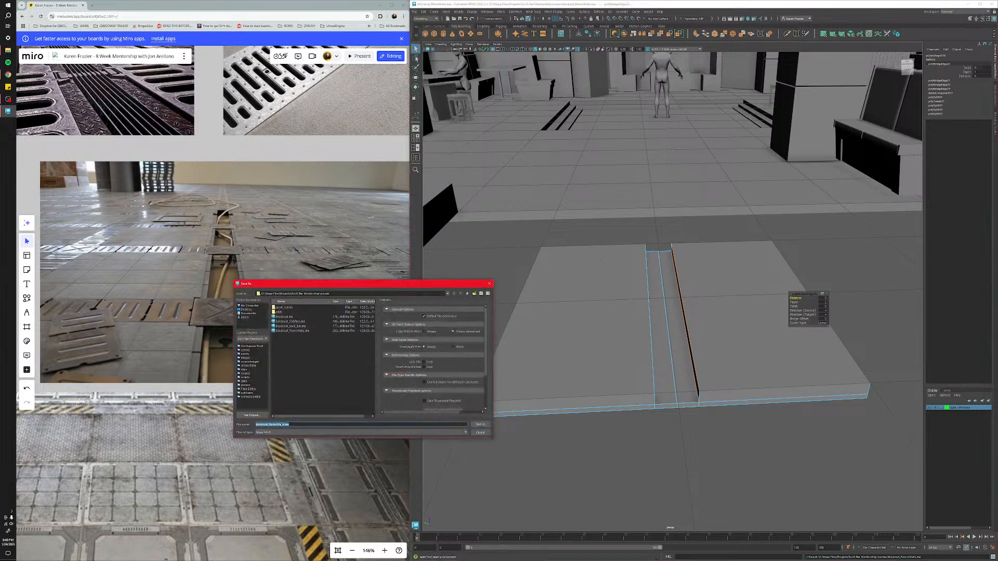
left_click(291, 426)
left_click(484, 426)
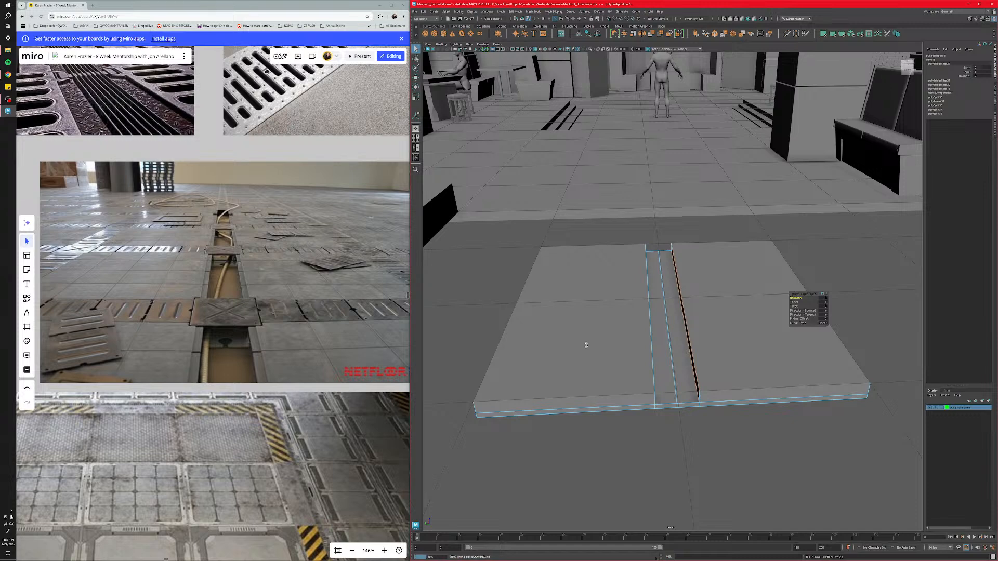
key("t")
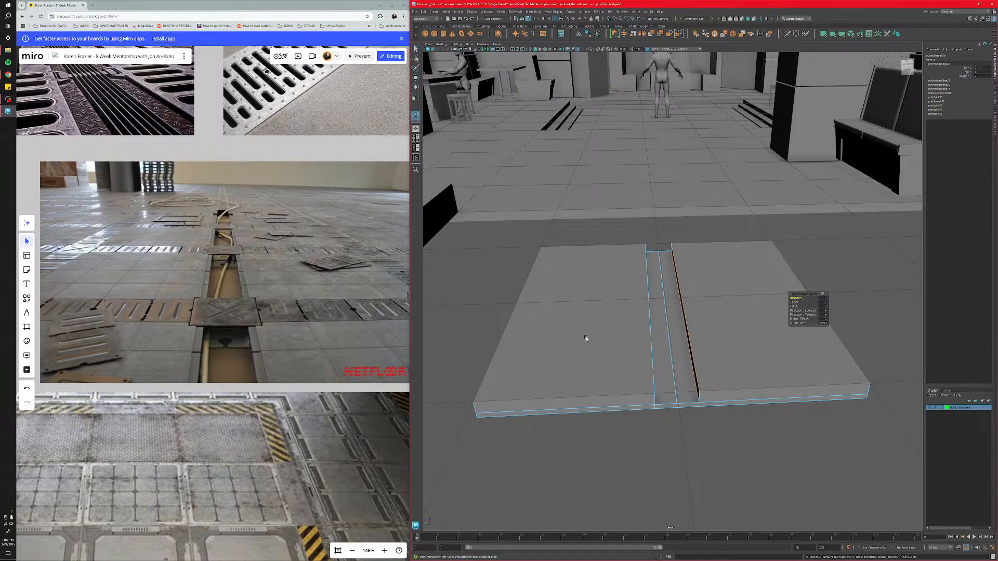
Create a polygon cylinder in the scene as the base for a trench cable.
scroll(586, 339, "up", 5)
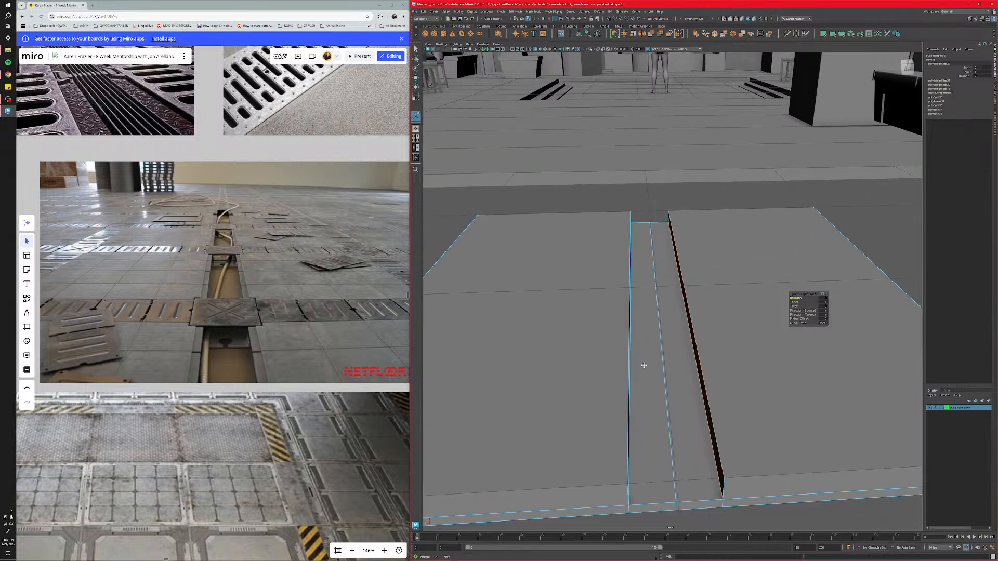
middle_click_drag(636, 315, 657, 385, "alt")
scroll(655, 390, "up", 3)
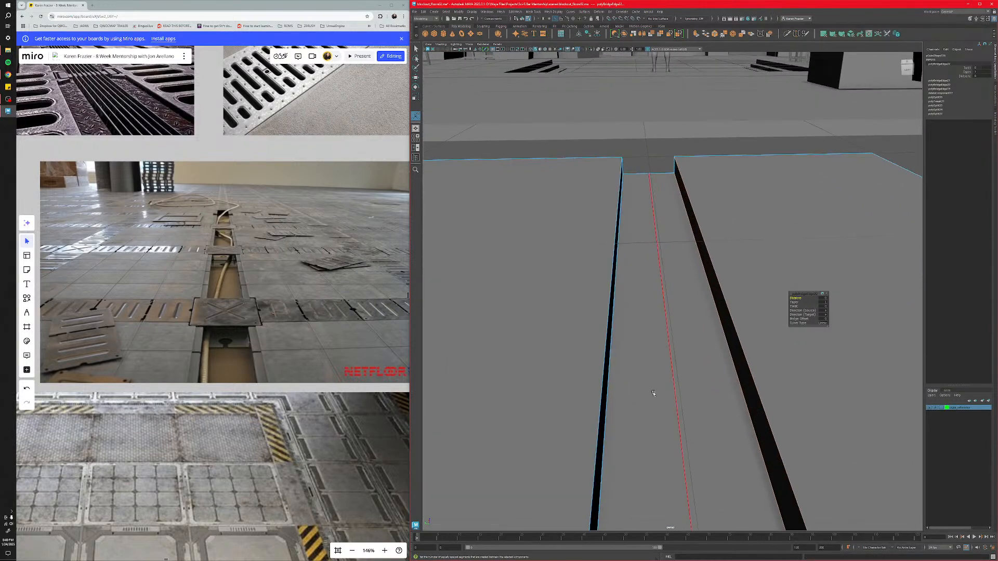
left_click_drag(653, 398, 605, 386, "alt")
scroll(634, 385, "down", 8)
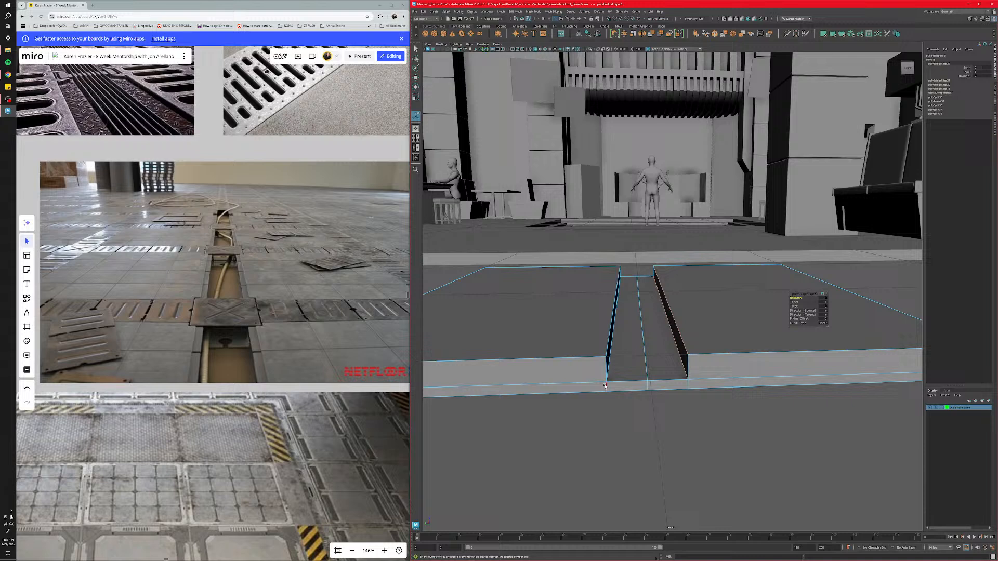
left_click(443, 33)
scroll(603, 392, "down", 10)
left_click_drag(599, 347, 594, 366, "alt")
Locate the new cylinder by isolating and framing it, and move it into the middle of the floor tile's trench.
key("w")
left_click_drag(556, 225, 664, 336)
key("ctrl+1")
key("f")
scroll(663, 390, "down", 10)
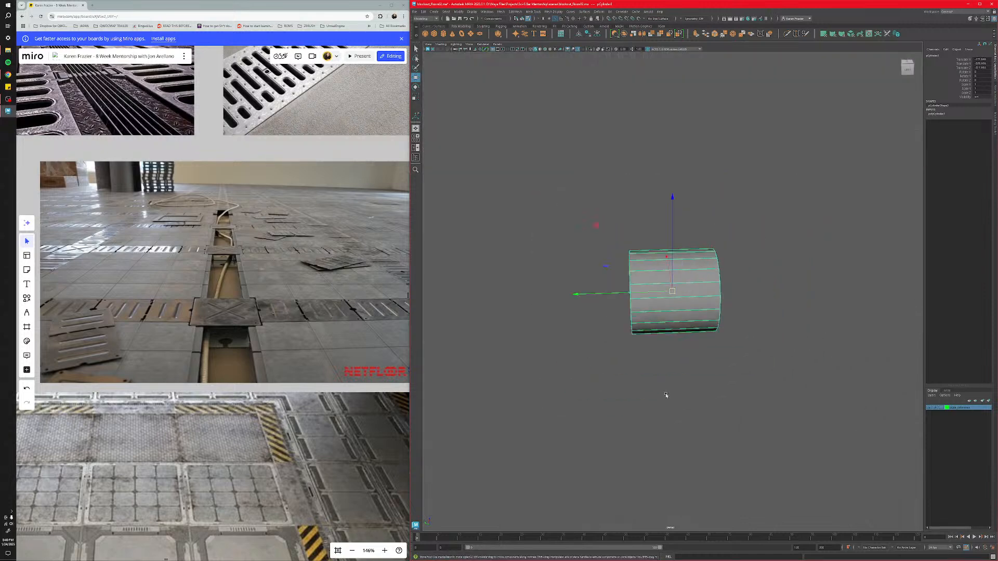
scroll(662, 388, "down", 5)
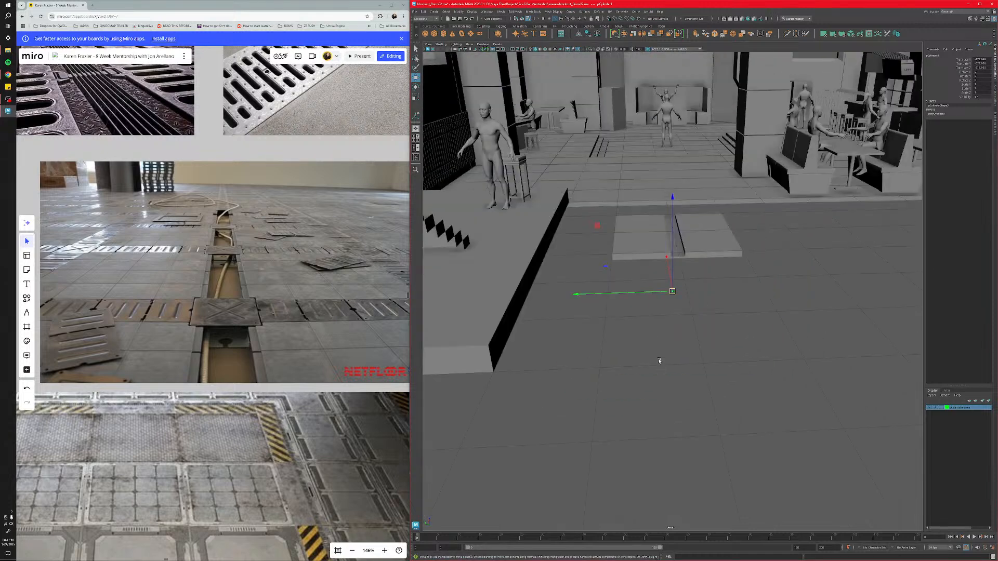
left_click_drag(659, 341, 655, 352, "alt")
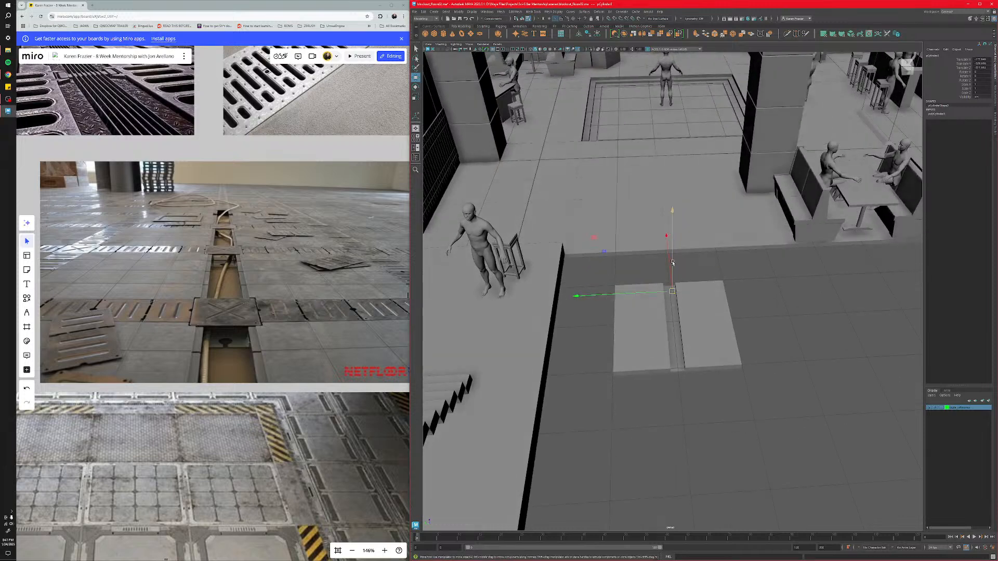
left_click_drag(672, 251, 659, 326)
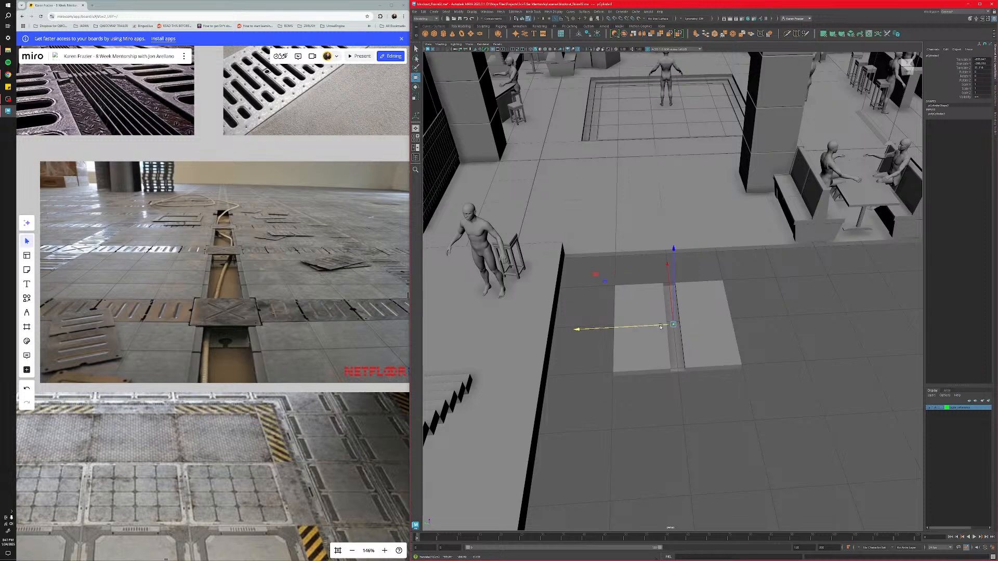
Show the cylinder's creation attributes and examine its size, orientation and end cap in relation to the trench.
left_click(936, 113)
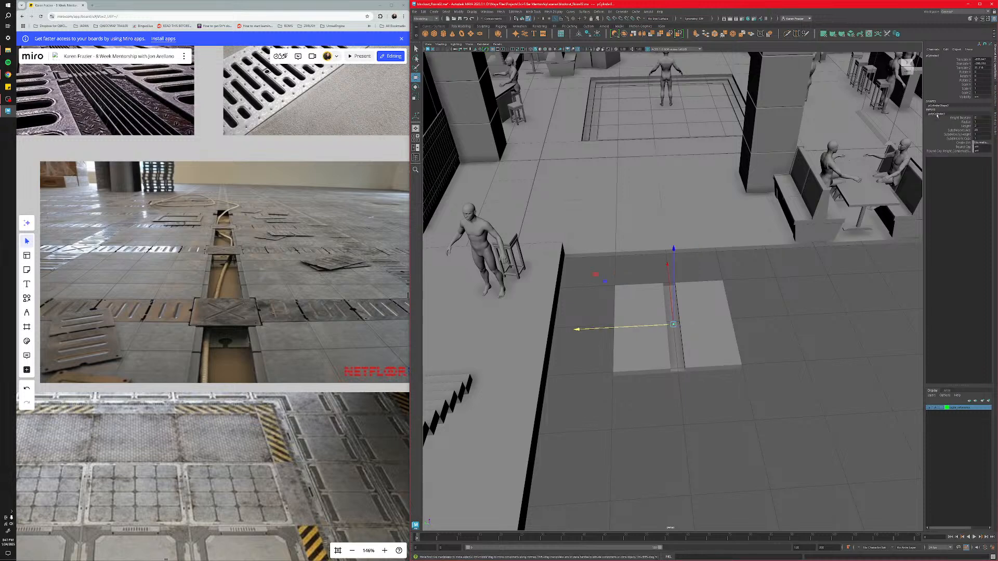
key("f")
scroll(727, 401, "down", 5)
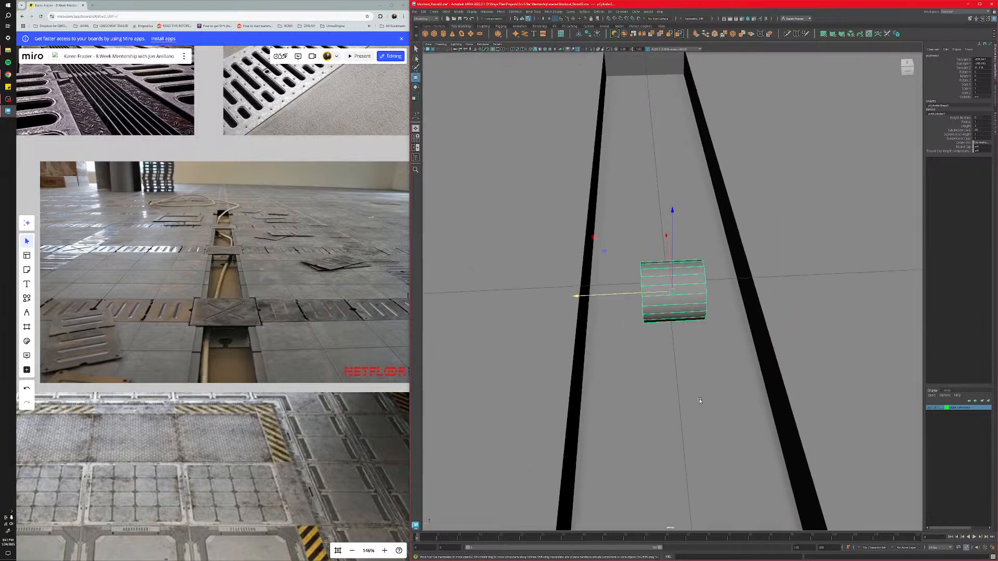
left_click_drag(700, 397, 699, 401, "alt")
scroll(695, 405, "down", 3)
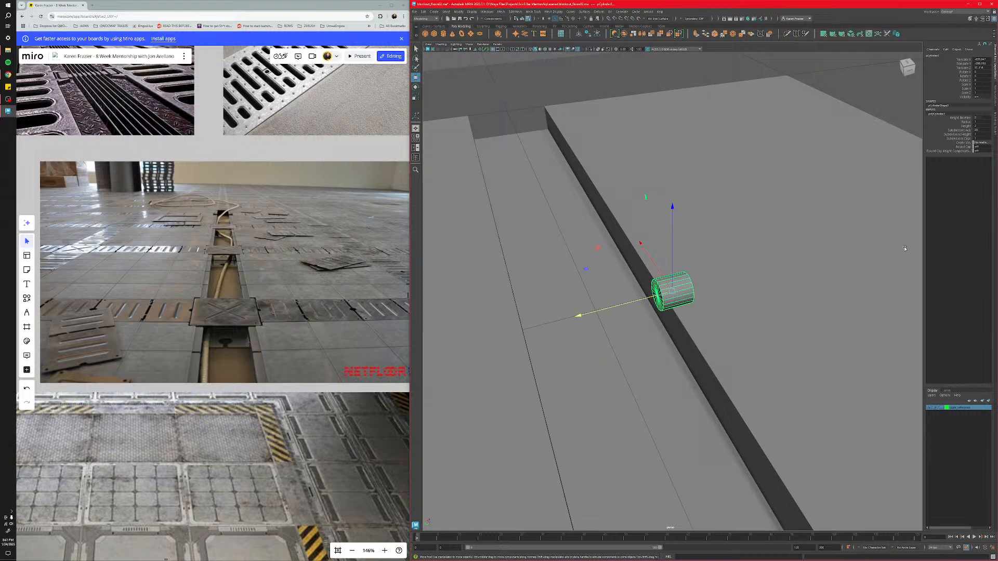
left_click(976, 126)
left_click(681, 308, "shift")
left_click_drag(682, 310, 679, 301, "alt")
right_click_drag(672, 300, 689, 296)
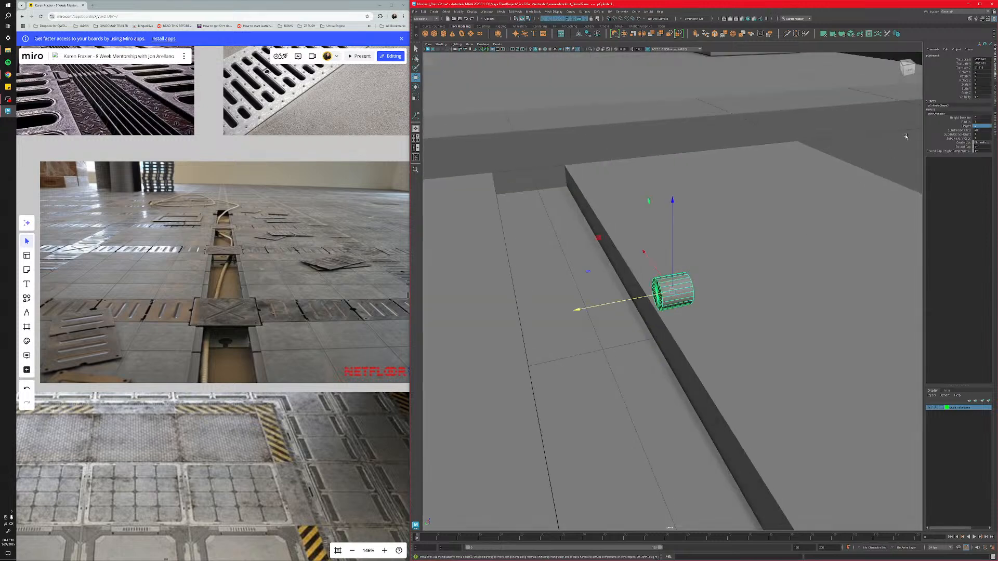
left_click_drag(712, 276, 660, 281, "alt")
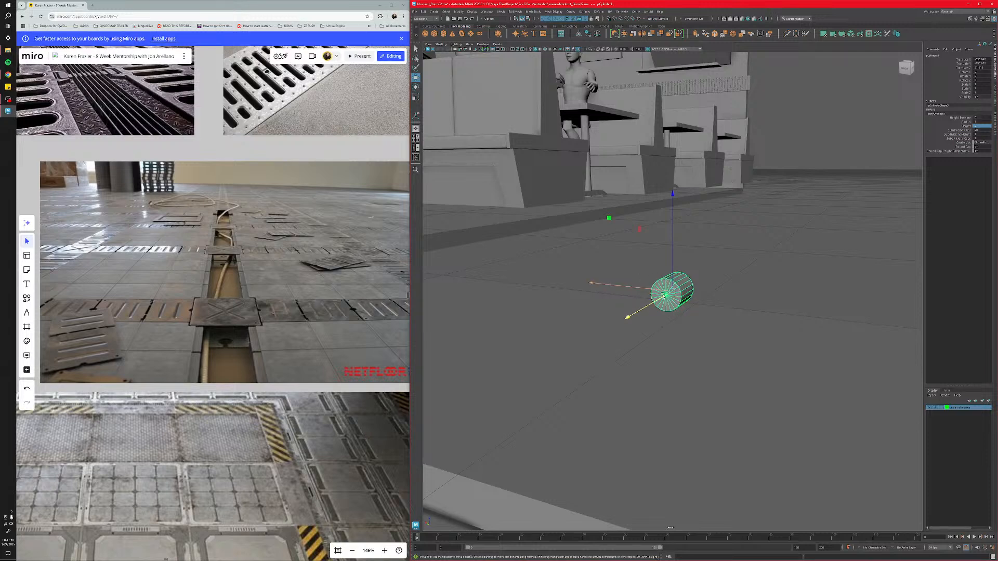
left_click_drag(665, 295, 687, 314, "alt")
scroll(688, 312, "up", 6)
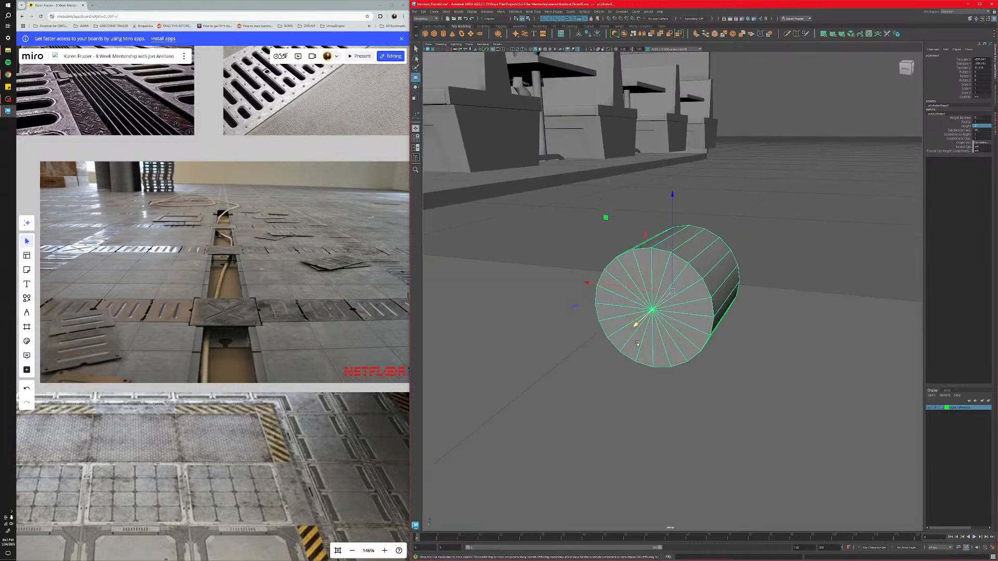
left_click_drag(761, 290, 617, 279, "alt")
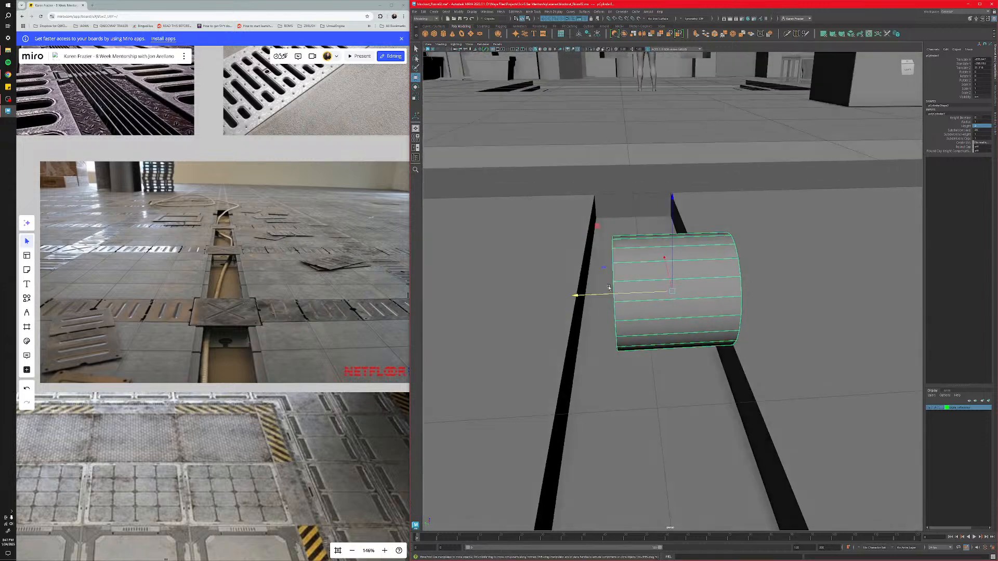
Increase the cylinder's Y scale to stretch it into a thin rod spanning the tile's full width.
double_click(981, 88)
key("Return")
scroll(718, 355, "down", 12)
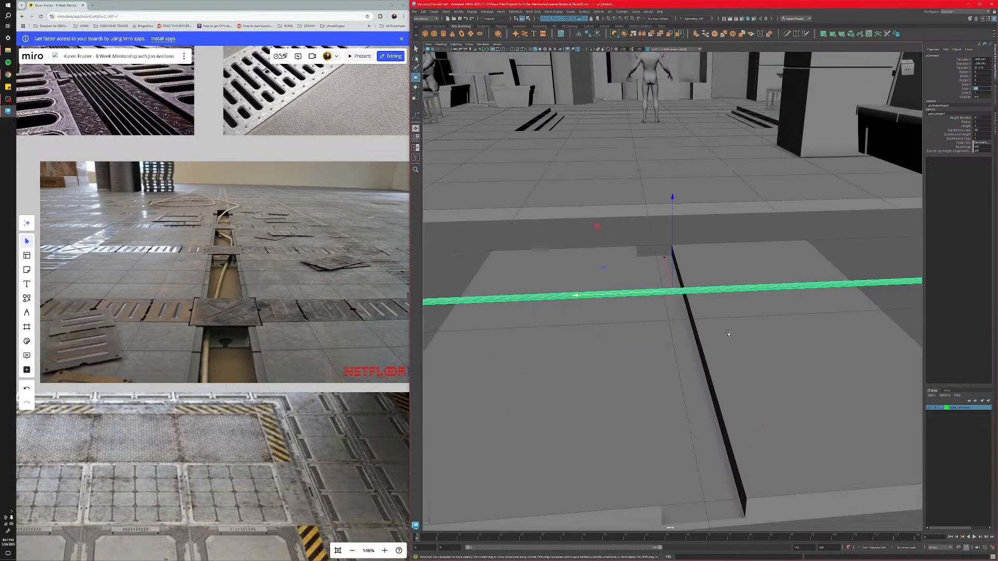
scroll(727, 333, "down", 5)
left_click_drag(728, 333, 725, 360, "alt")
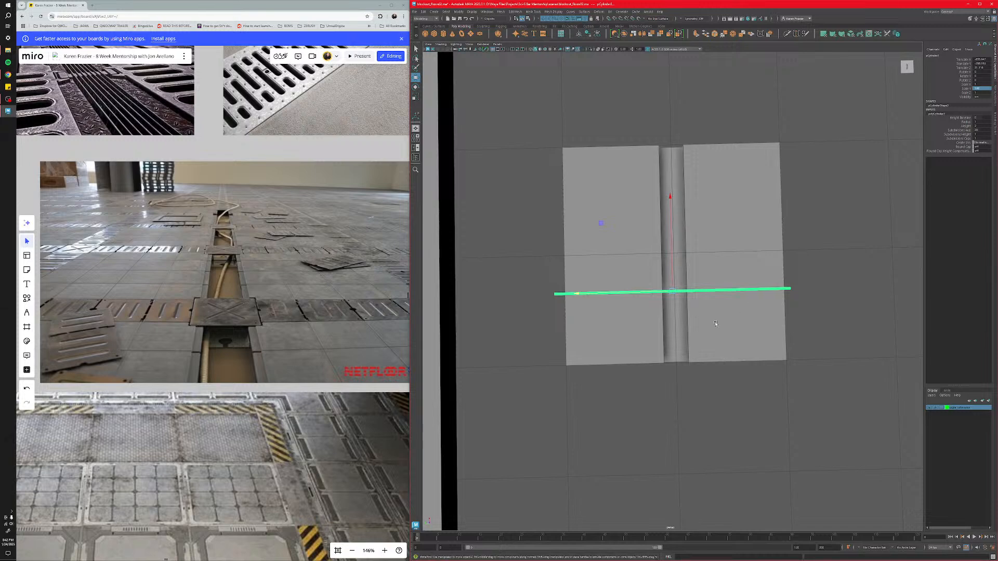
left_click_drag(716, 324, 693, 314, "alt")
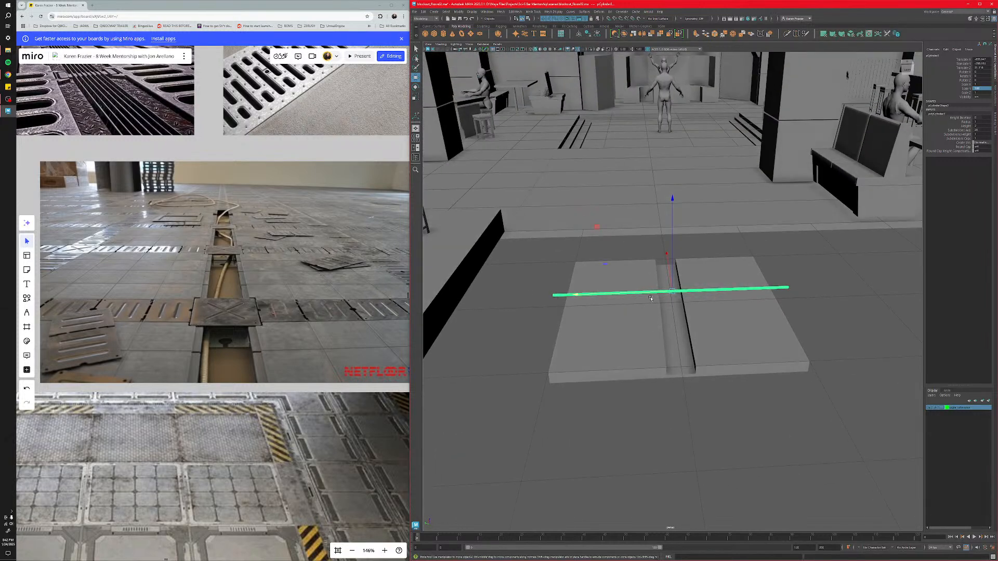
Try a height of 1 in the stretched cylinder's creation attributes.
left_click_drag(811, 292, 850, 231, "alt")
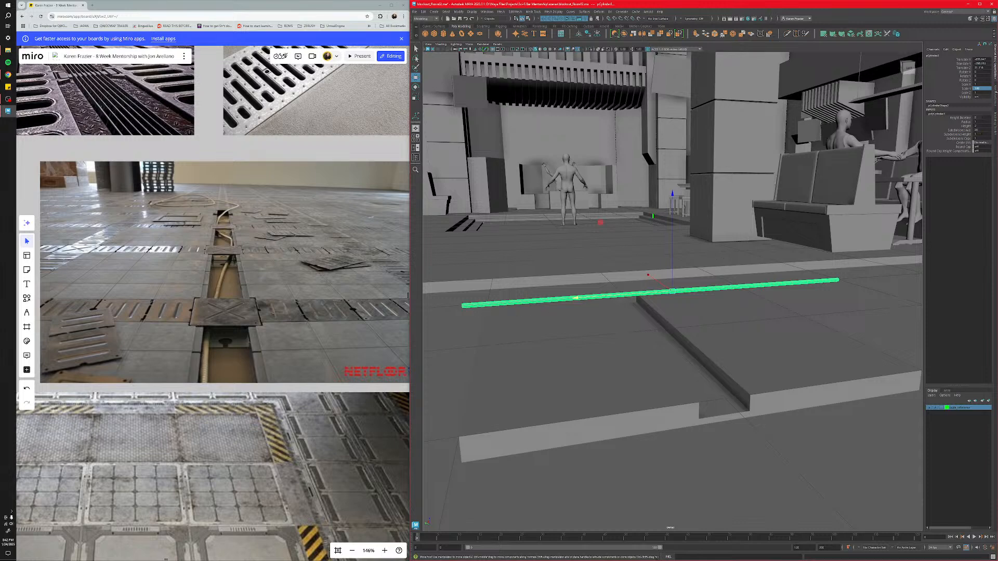
double_click(977, 126)
type("1")
key("Return")
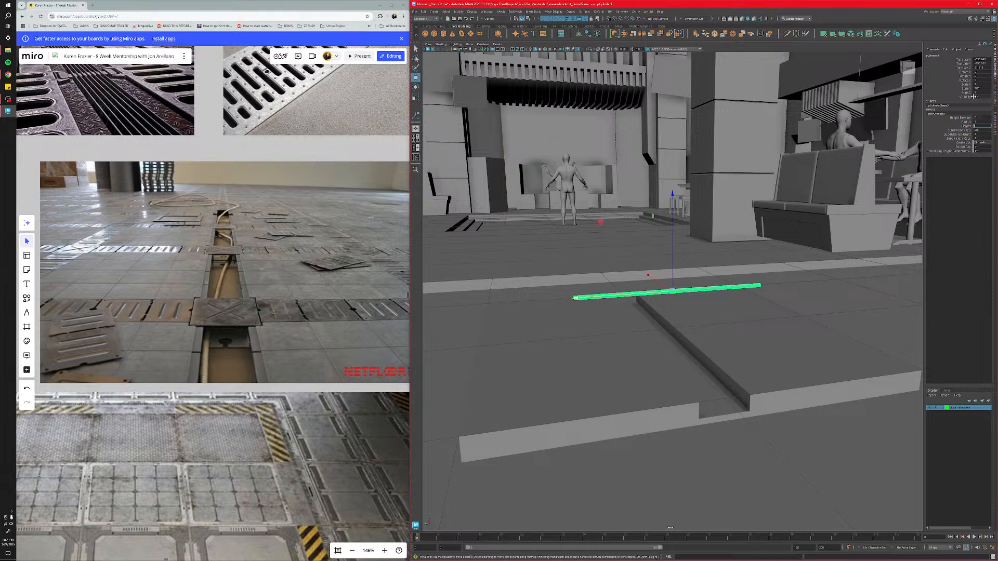
Set the cylinder's creation height to 8.
left_click_drag(715, 386, 728, 449, "alt")
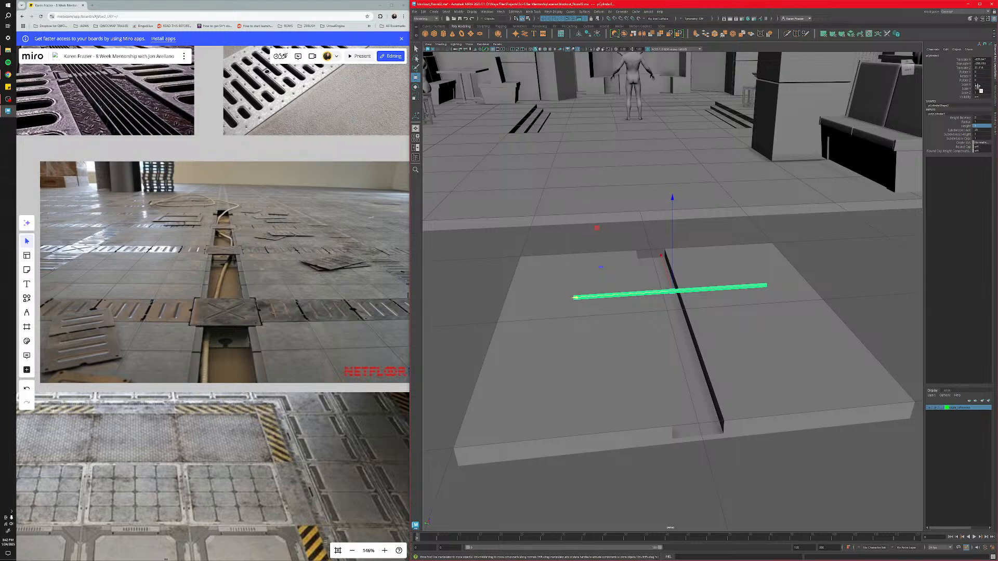
left_click(978, 126)
type("8")
key("Return")
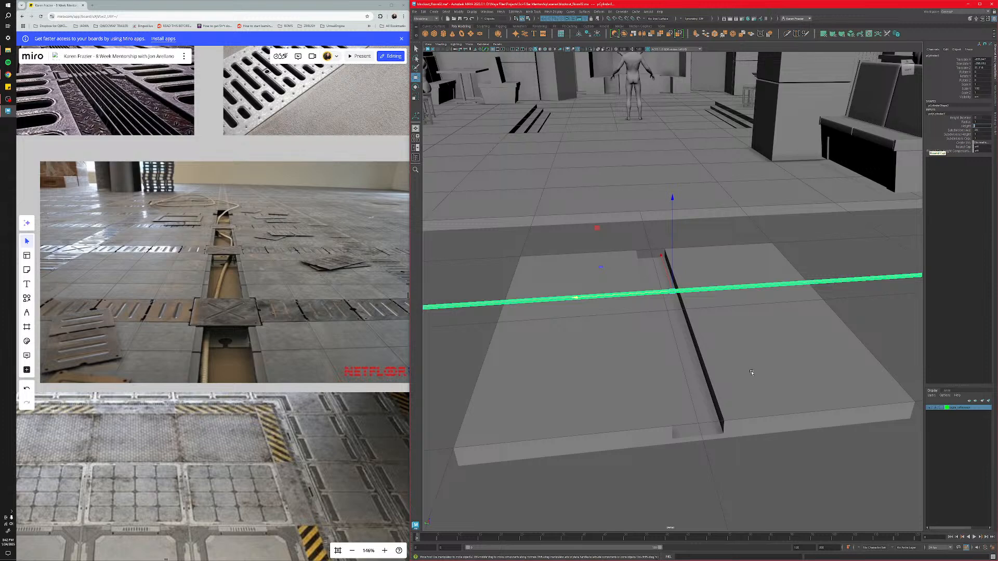
Try different Y scales on the stretched cylinder, including 100, and undo the last two scale changes.
scroll(751, 372, "down", 7)
scroll(720, 368, "up", 8)
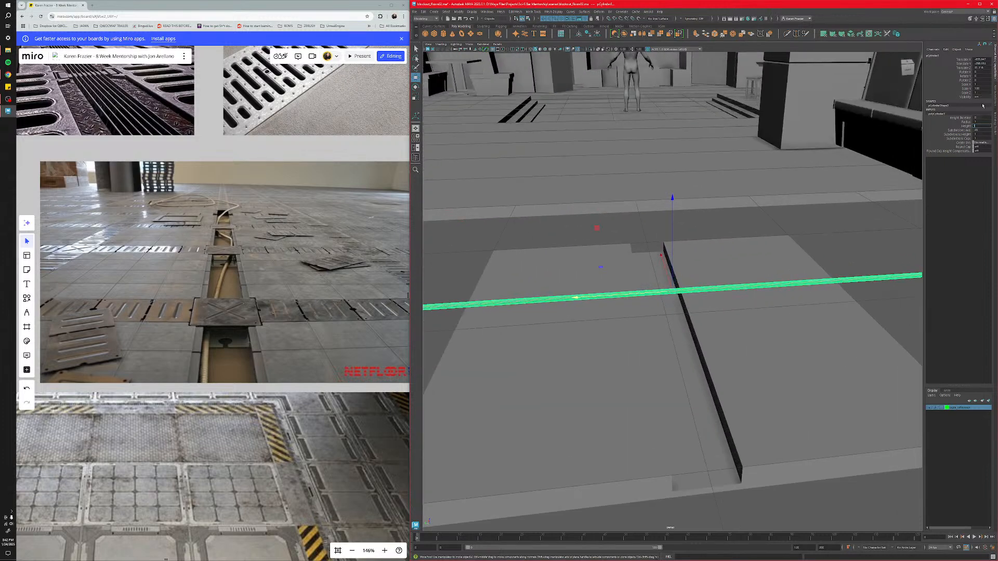
left_click(979, 88)
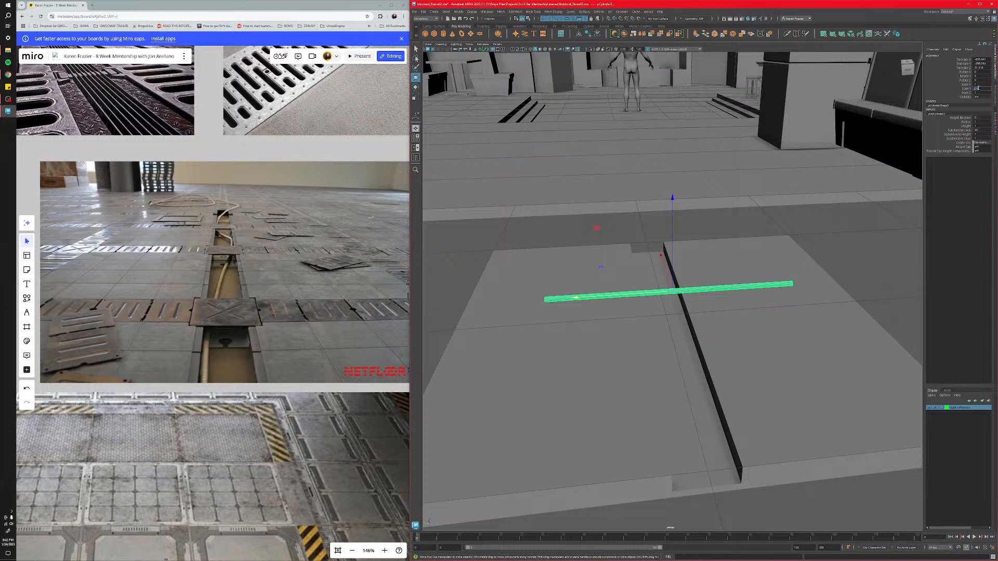
key("Return")
scroll(726, 337, "down", 6)
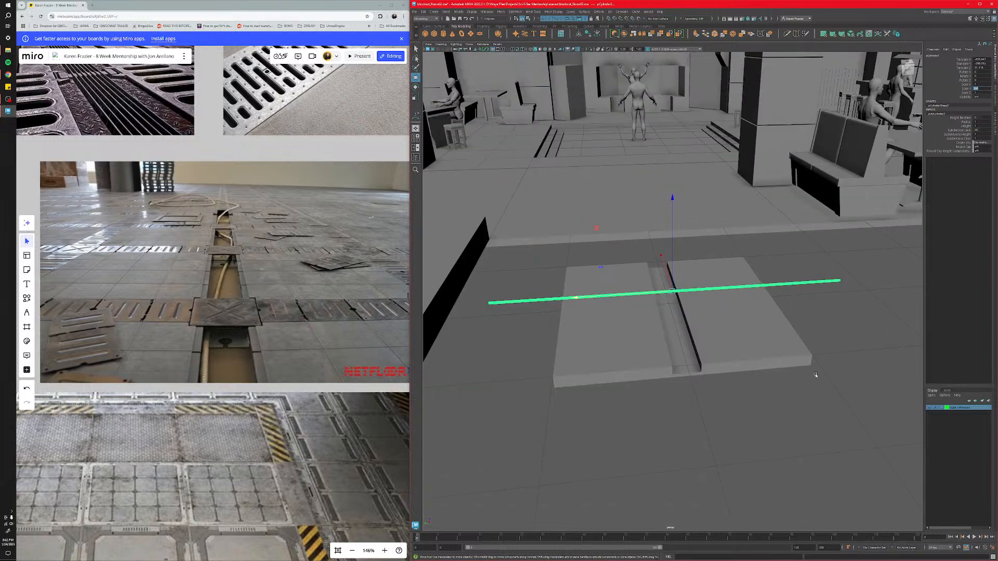
type("100")
key("Return")
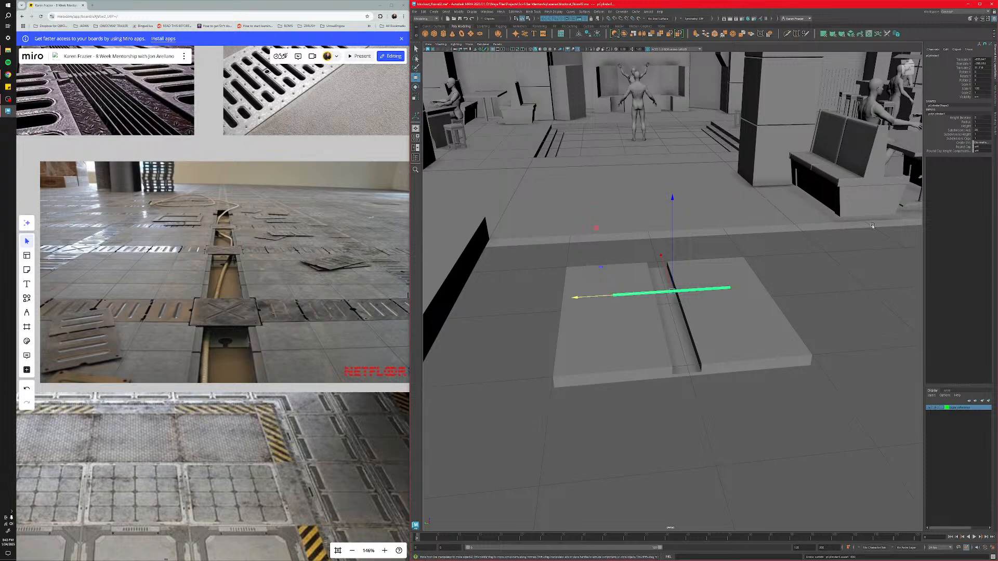
key("ctrl+z")
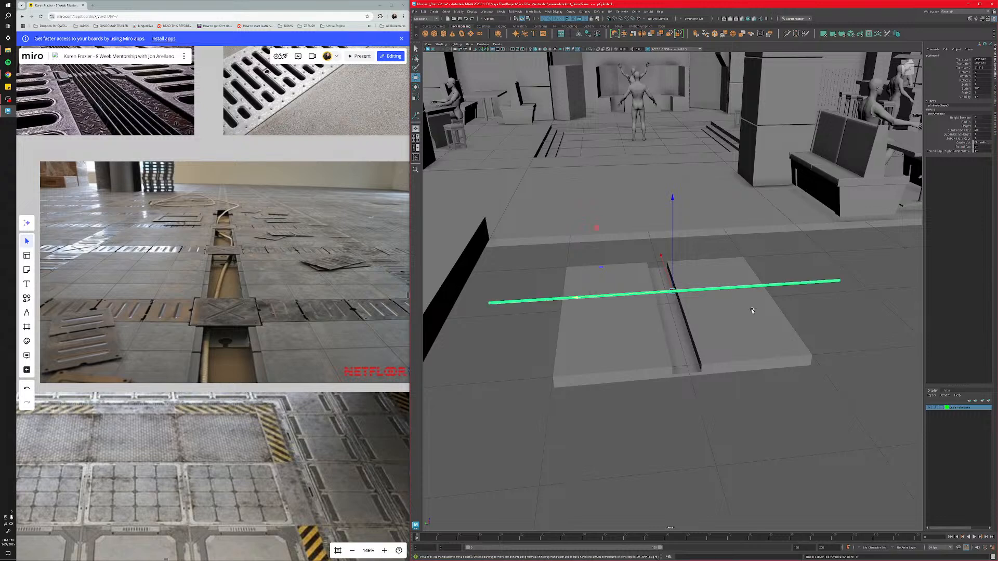
key("ctrl+z")
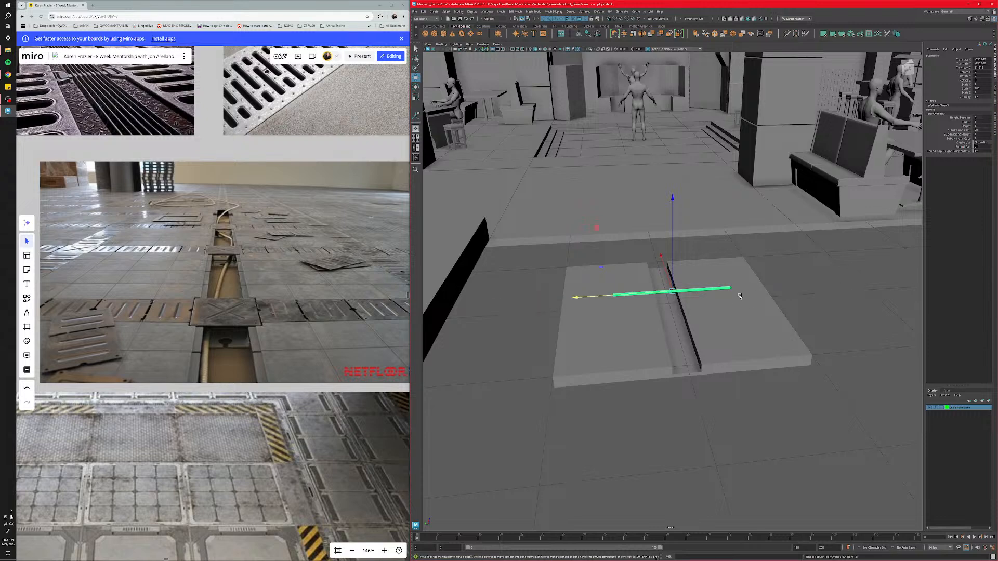
Rotate the rod to -90 degrees about Z so it runs lengthwise along the trench.
key("f")
left_click_drag(741, 259, 715, 293, "alt")
key("e")
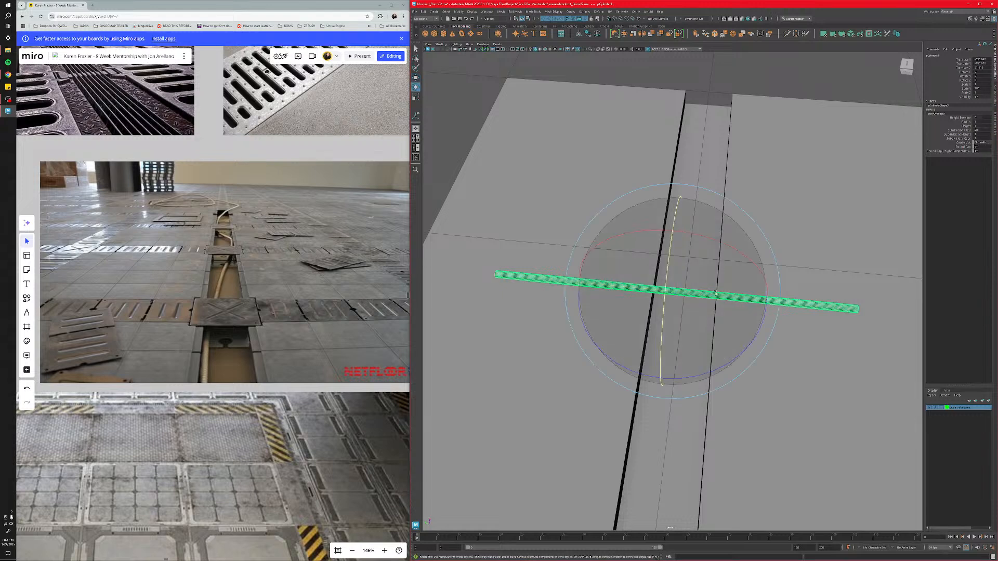
left_click_drag(676, 381, 625, 363)
left_click(986, 81)
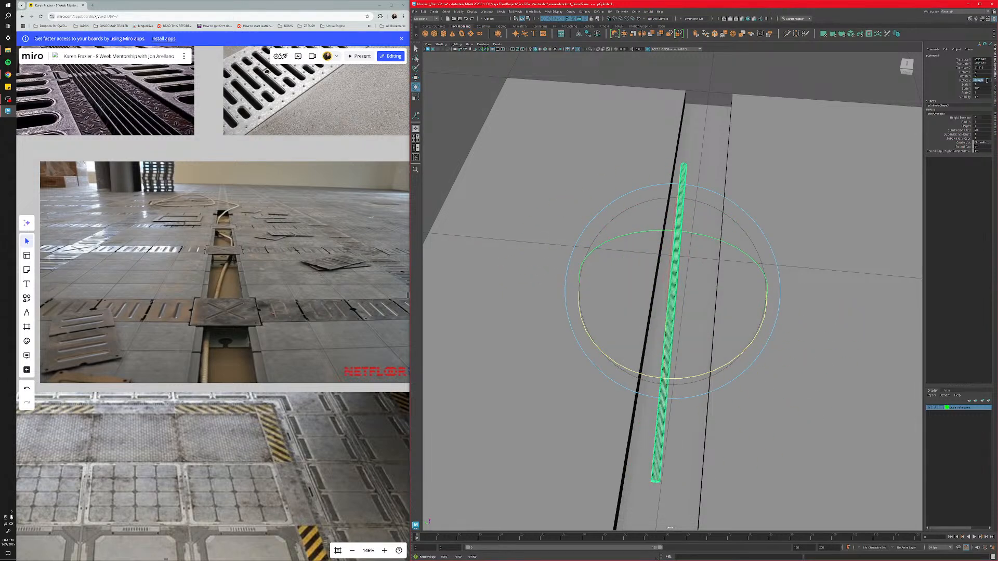
type("-90")
key("Return")
Lower the rod vertically into the floor tile's trench.
left_click_drag(795, 364, 680, 373, "alt")
key("w")
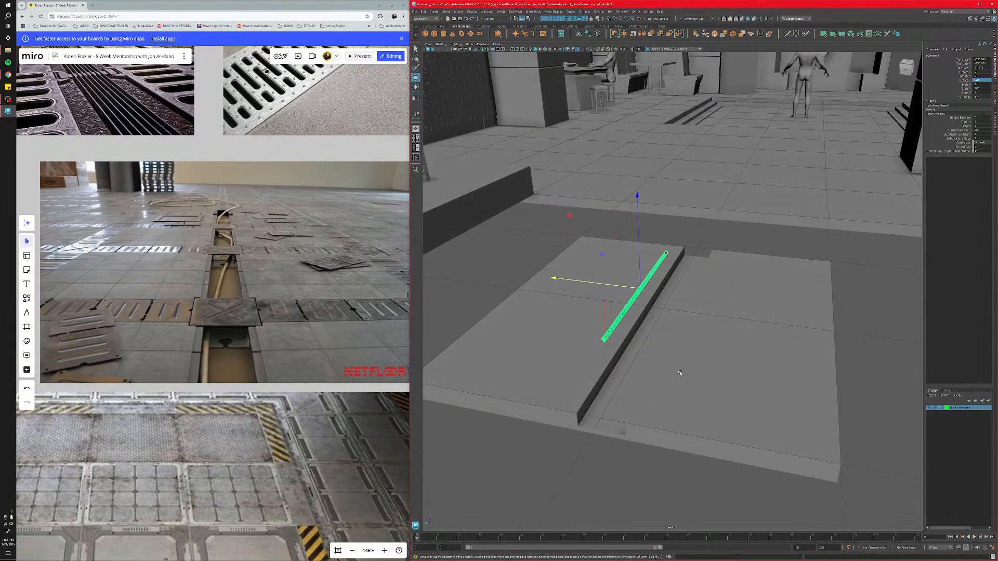
left_click_drag(633, 243, 635, 296)
left_click_drag(635, 296, 652, 342, "alt")
Set the rod's Y scale to 200 to extend it along the trench.
left_click(981, 88)
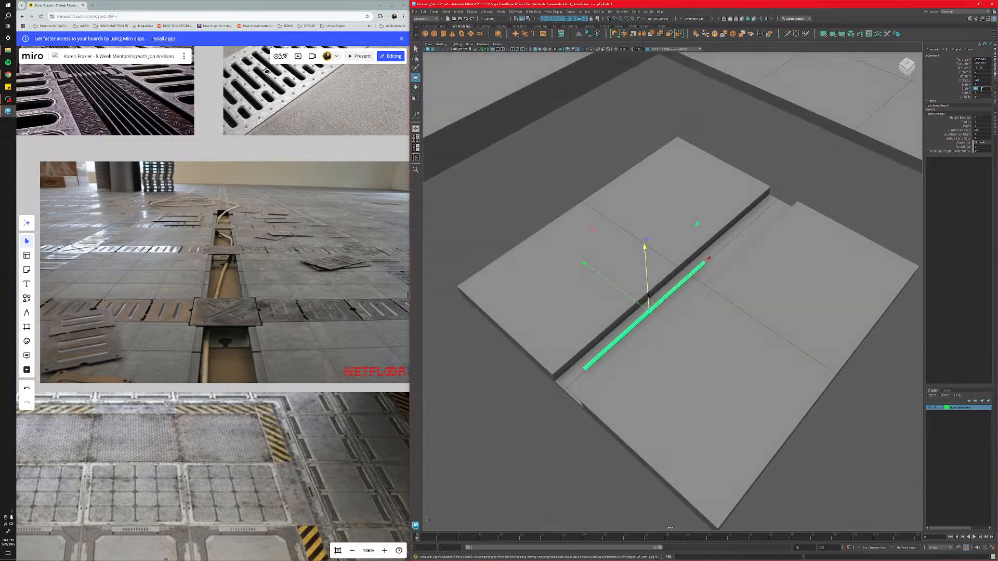
type("200")
key("Return")
left_click_drag(720, 244, 743, 287, "alt")
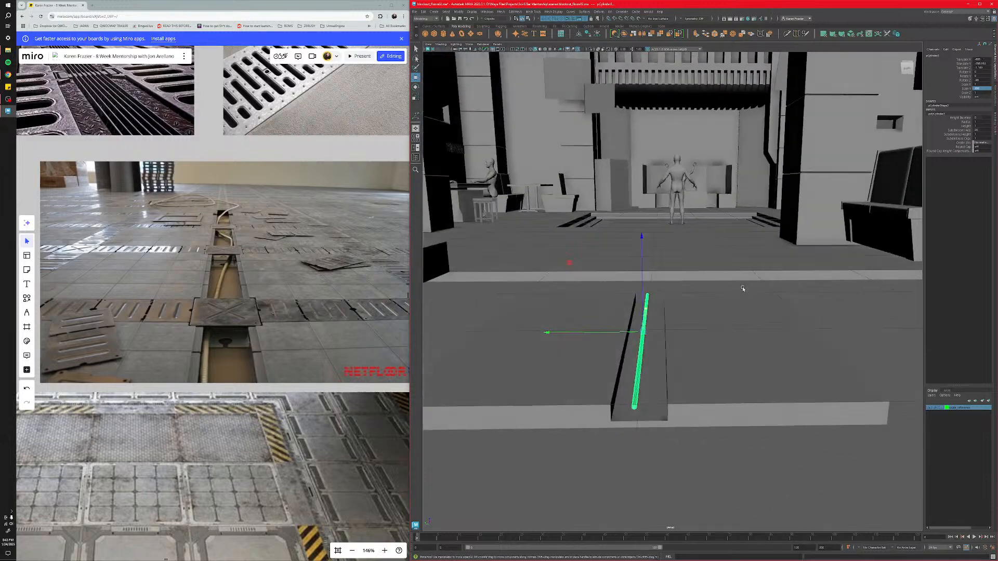
key("f")
middle_click_drag(700, 381, 694, 373, "alt")
left_click_drag(695, 372, 691, 328, "alt")
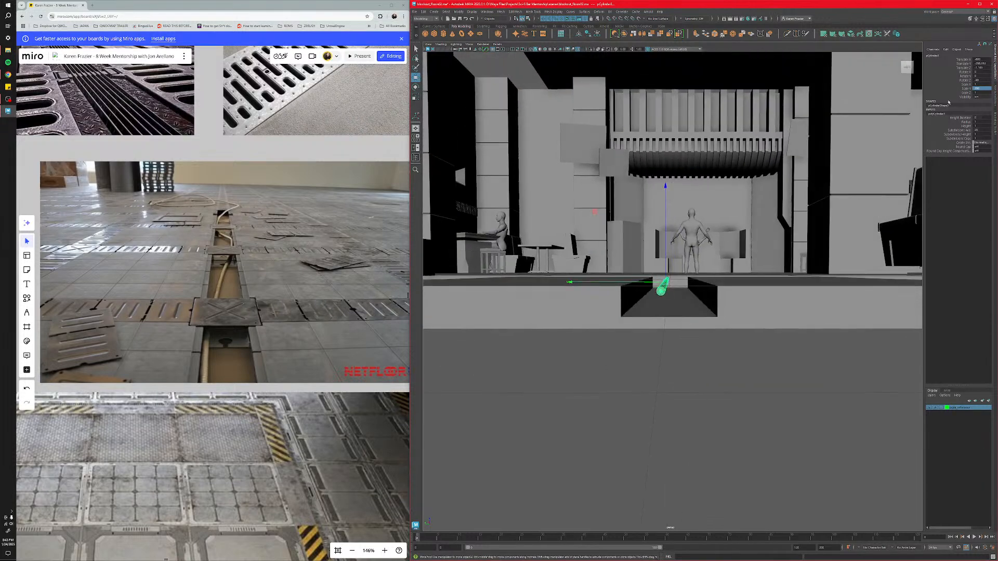
Increase the rod's X and Z scales equally to thicken it into a cable.
left_click(978, 84)
left_click(981, 93, "shift")
left_click(981, 83)
key("Return")
key("Return")
left_click_drag(713, 337, 717, 347, "alt")
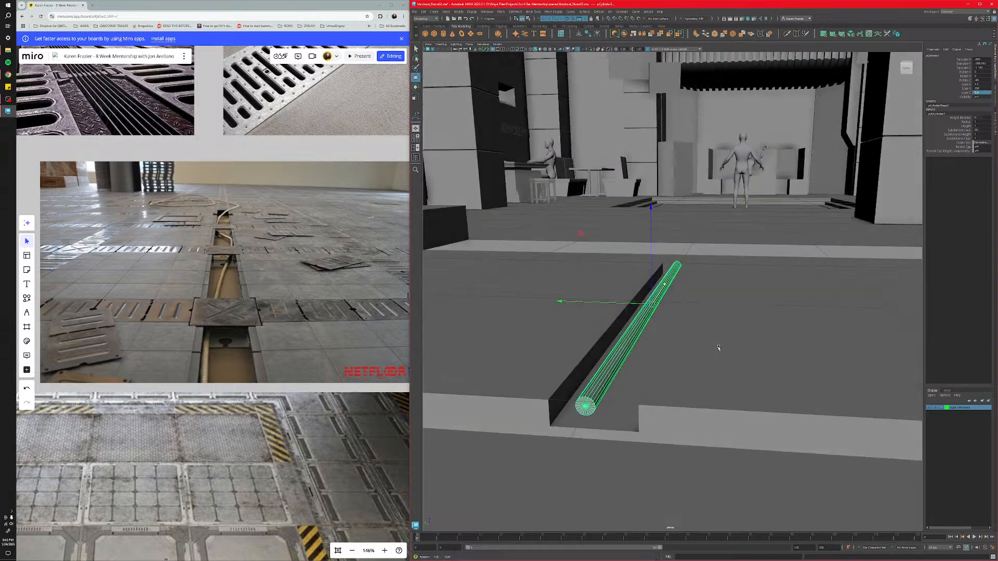
Seat the thick cable on the trench floor beside one wall and duplicate it twice into a side-by-side row of three.
mouse_move(630, 323)
left_mouse_down("alt")
mouse_move(642, 323)
mouse_move(622, 306)
mouse_move(641, 330)
left_mouse_up("alt")
left_click_drag(642, 283, 642, 296)
key("f")
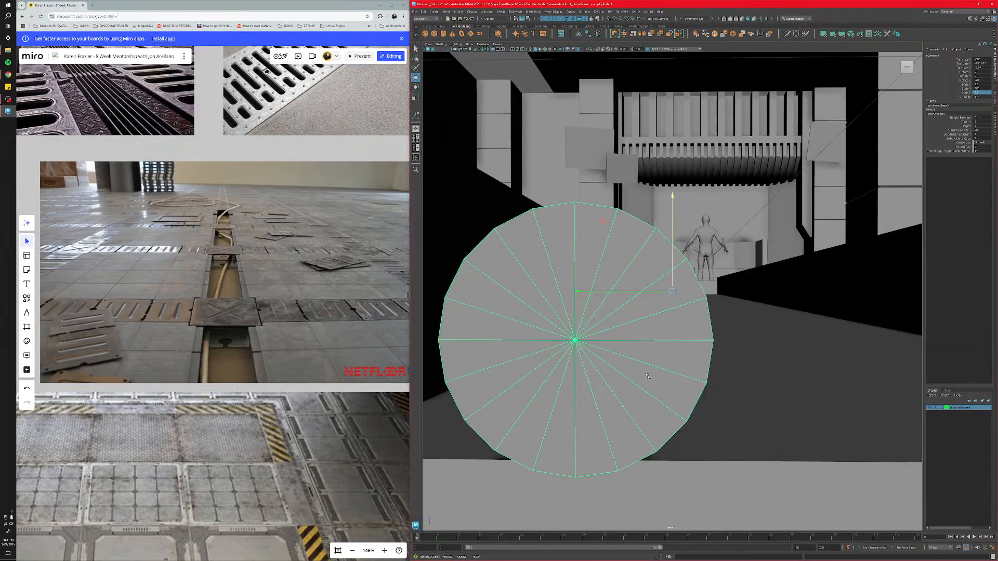
left_click_drag(638, 354, 662, 347, "alt")
scroll(662, 347, "down", 3)
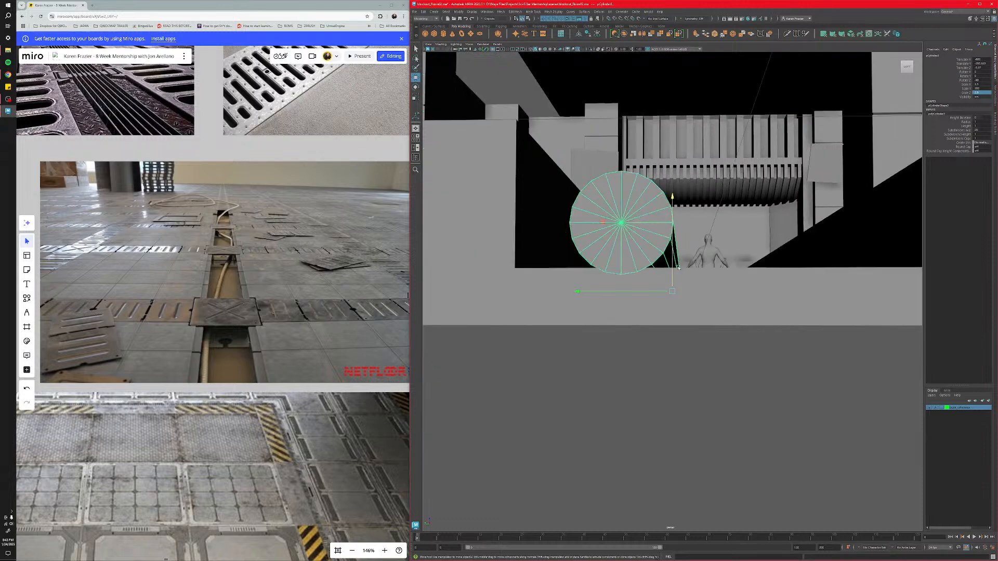
left_click_drag(672, 278, 673, 275)
mouse_move(673, 274)
left_mouse_down("alt")
mouse_move(690, 305)
mouse_move(672, 294)
left_mouse_up("alt")
scroll(690, 305, "down", 4)
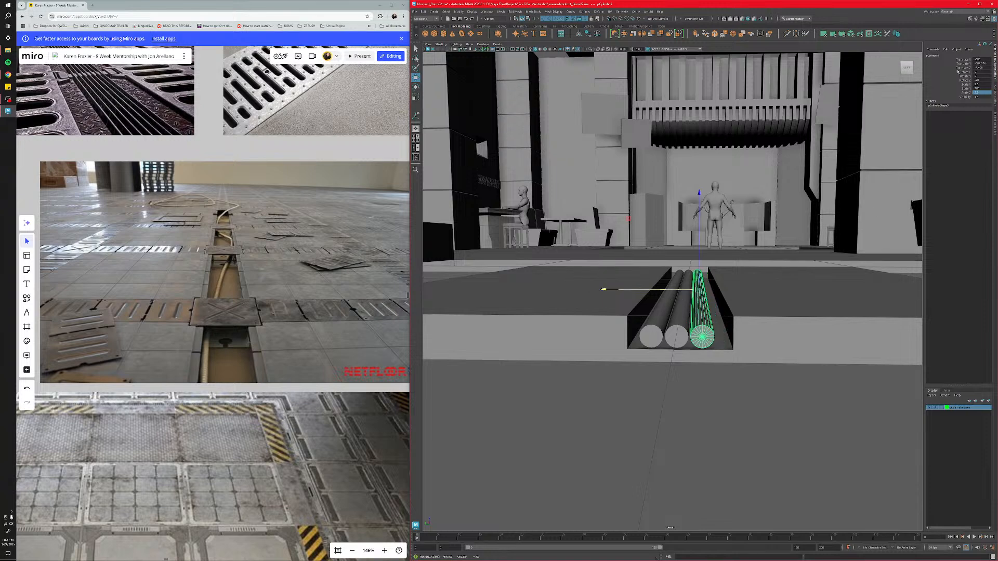
Set the third cable's X and Z scales to 1 to make it thin.
double_click(983, 84)
type("1")
key("Return")
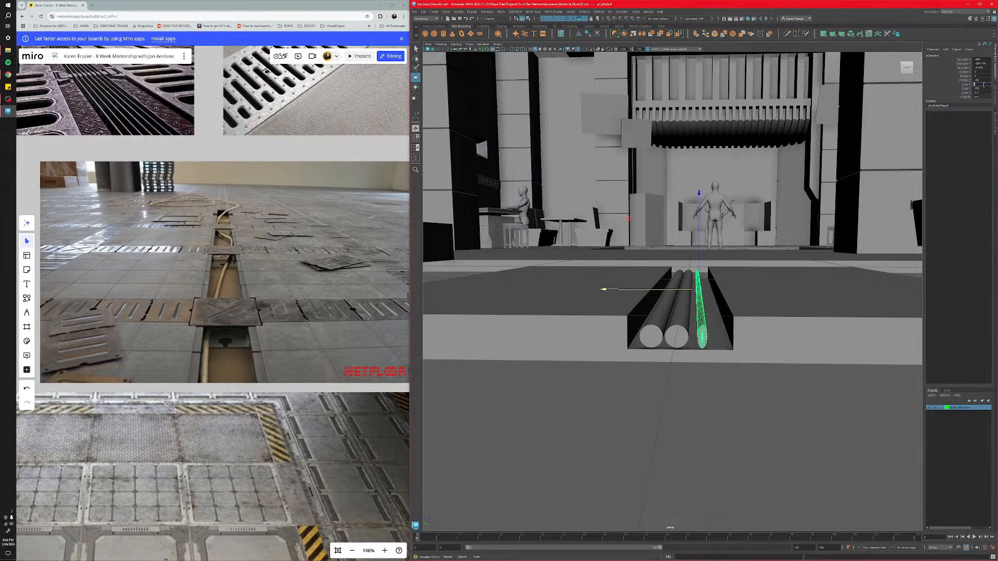
left_click(982, 93)
type("1")
key("Return")
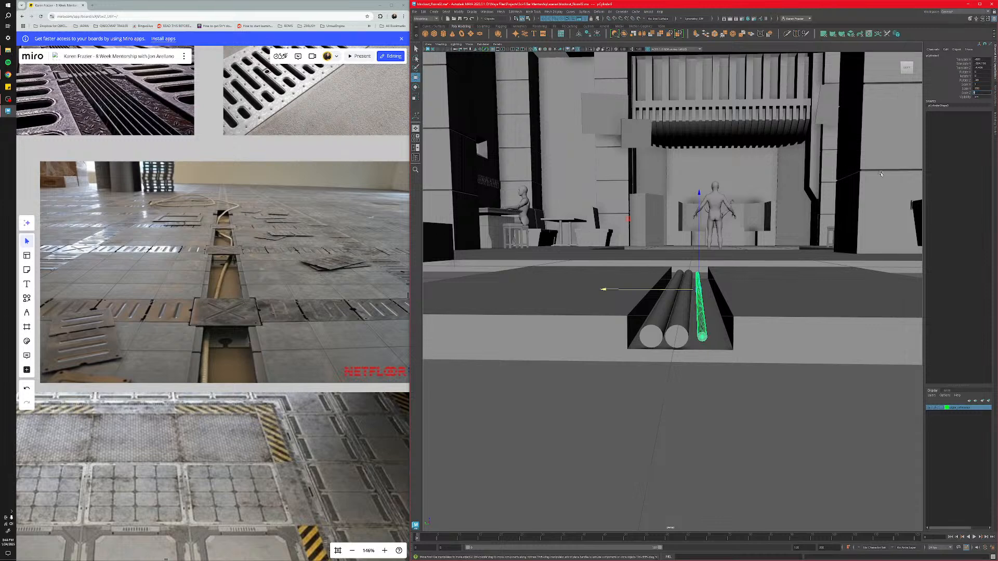
In the side view, position and duplicate the thin cable into a stacked cluster of three plus one above the thick pair.
left_click_drag(713, 316, 708, 309, "alt")
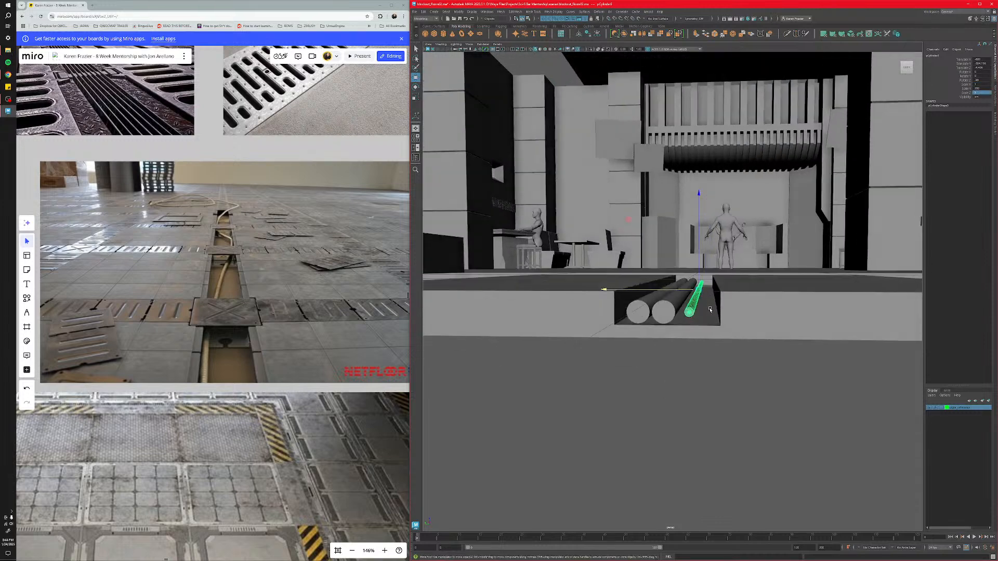
key("f")
left_click_drag(679, 348, 683, 347, "alt")
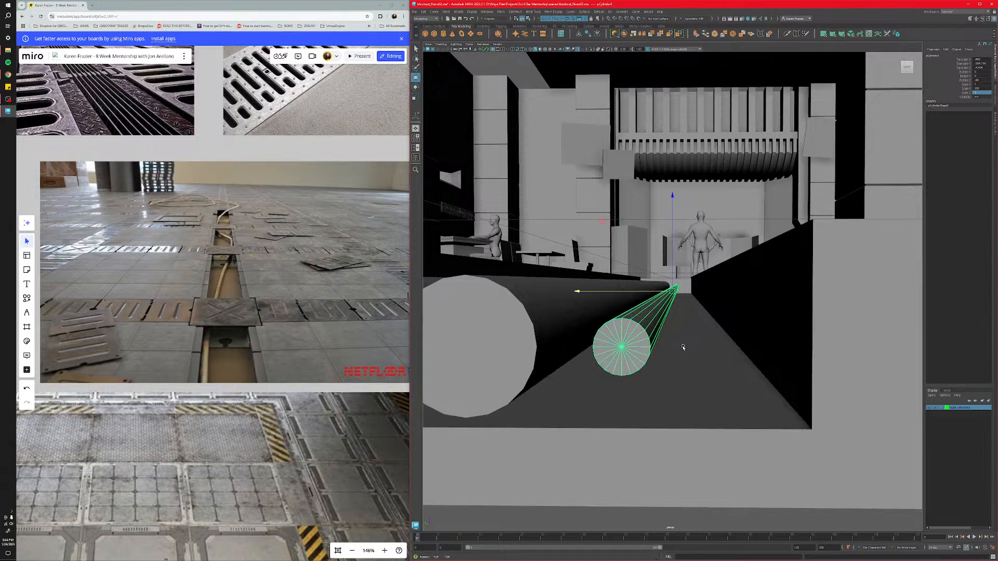
scroll(683, 348, "down", 3)
key("space")
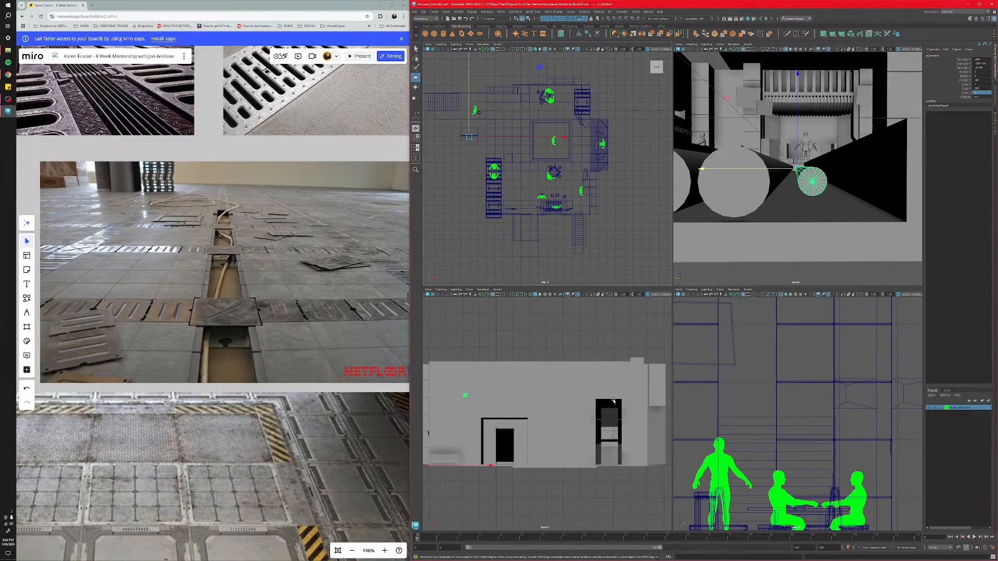
scroll(613, 400, "down", 4)
scroll(781, 481, "down", 7)
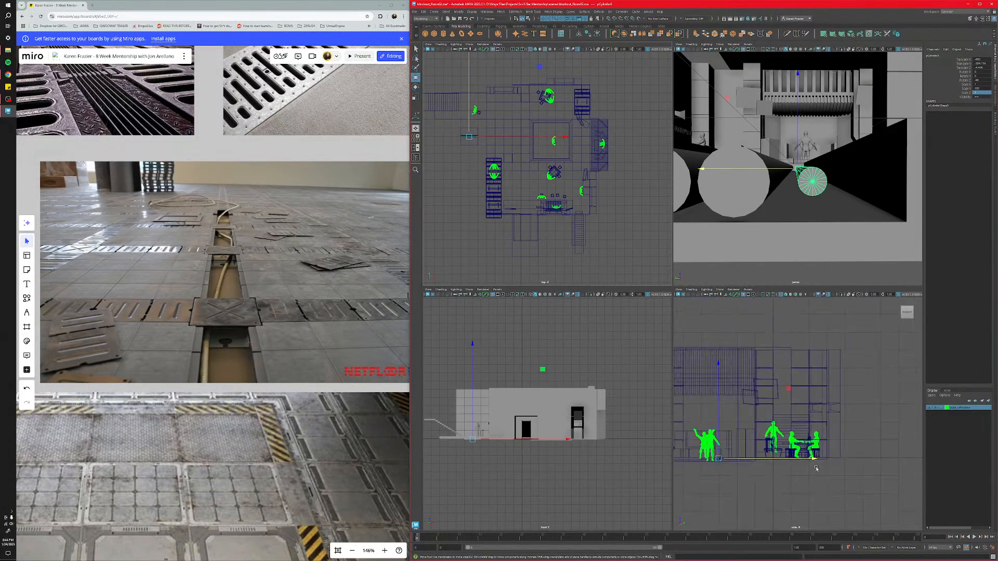
key("f")
key("space")
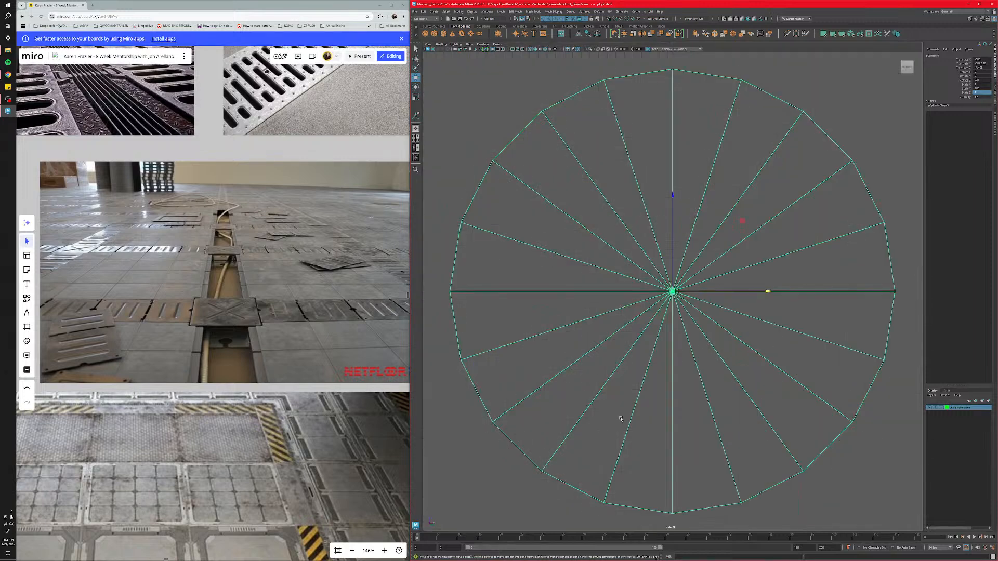
scroll(688, 376, "down", 3)
scroll(682, 356, "up", 2)
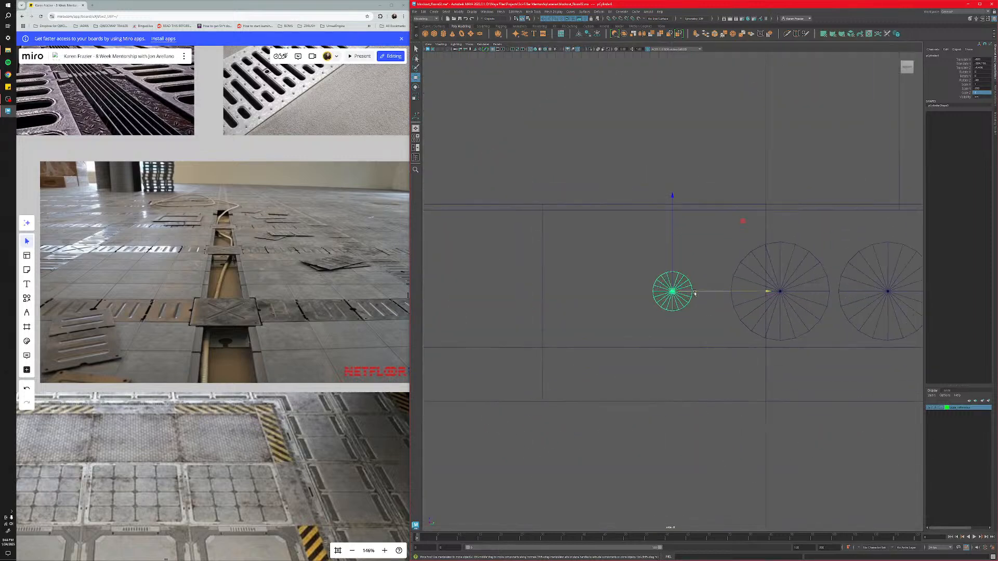
mouse_move(742, 220)
middle_mouse_down()
mouse_move(771, 250)
mouse_move(741, 216)
mouse_move(727, 254)
mouse_move(884, 179)
mouse_move(781, 178)
mouse_move(805, 179)
middle_mouse_up()
left_click_drag(806, 179, 805, 179)
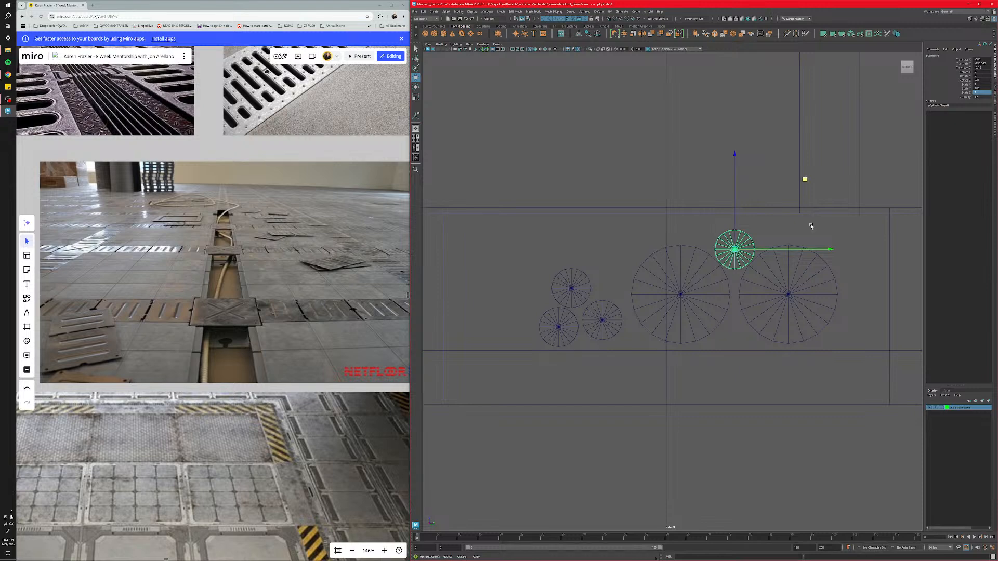
middle_click_drag(811, 227, 792, 239, "alt")
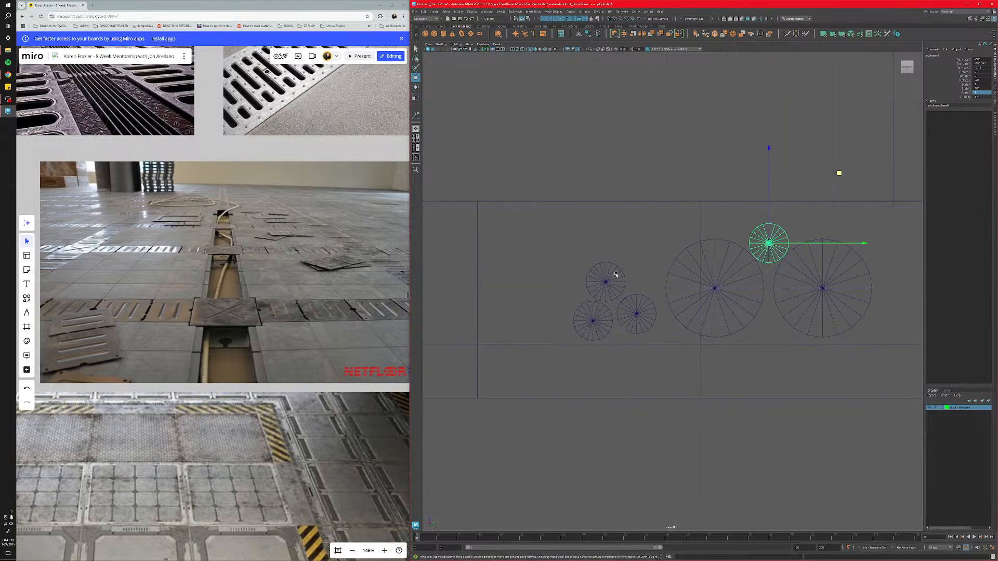
Return to the perspective view and delete the thin cable lying above the two thick cables.
key("space")
key("space")
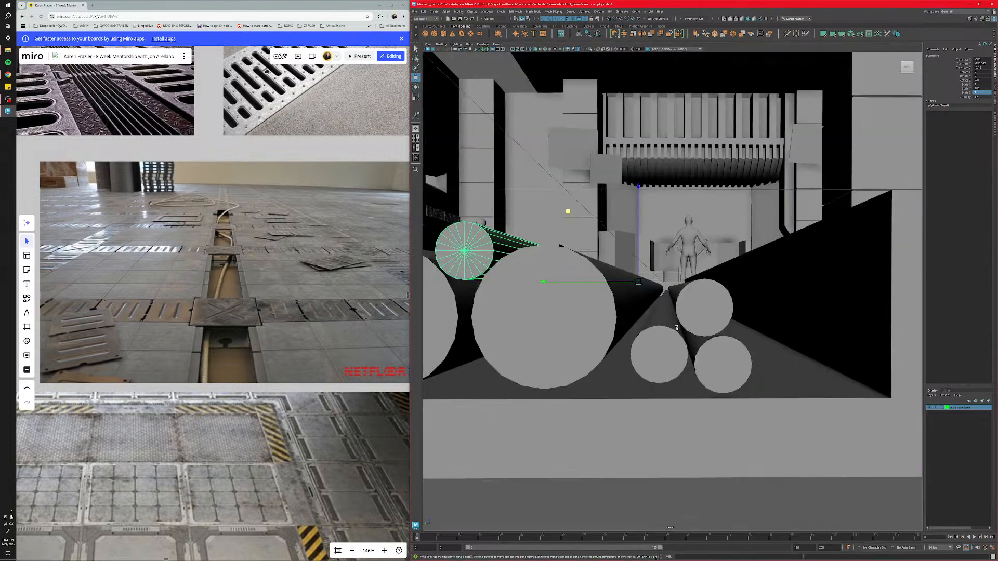
scroll(676, 328, "down", 10)
left_click_drag(678, 308, 672, 346, "alt")
left_click(736, 133)
scroll(706, 357, "down", 8)
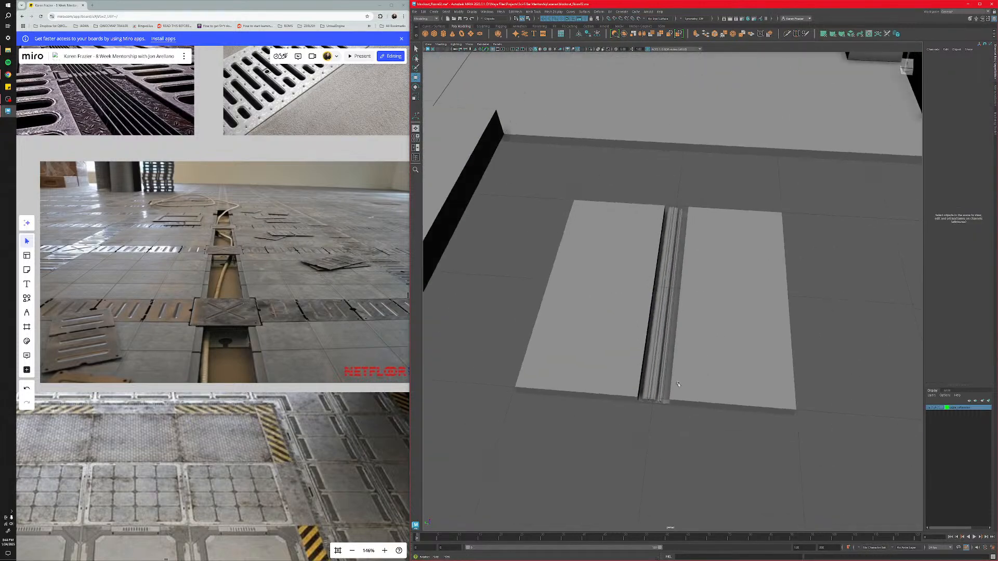
left_click_drag(692, 406, 662, 358, "alt")
left_click(666, 353)
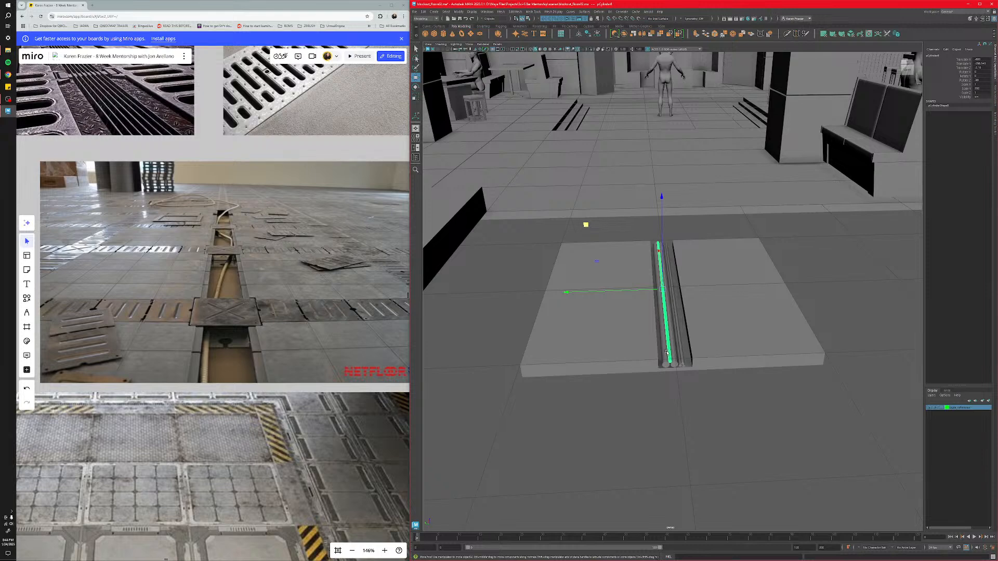
left_click(666, 353)
Select the cluster of three thin cables and move it sideways against the trench wall away from the thick cables.
mouse_move(710, 406)
left_mouse_down("alt")
mouse_move(697, 438)
mouse_move(695, 416)
left_mouse_up("alt")
scroll(682, 411, "up", 7)
middle_click_drag(671, 409, 658, 328, "alt")
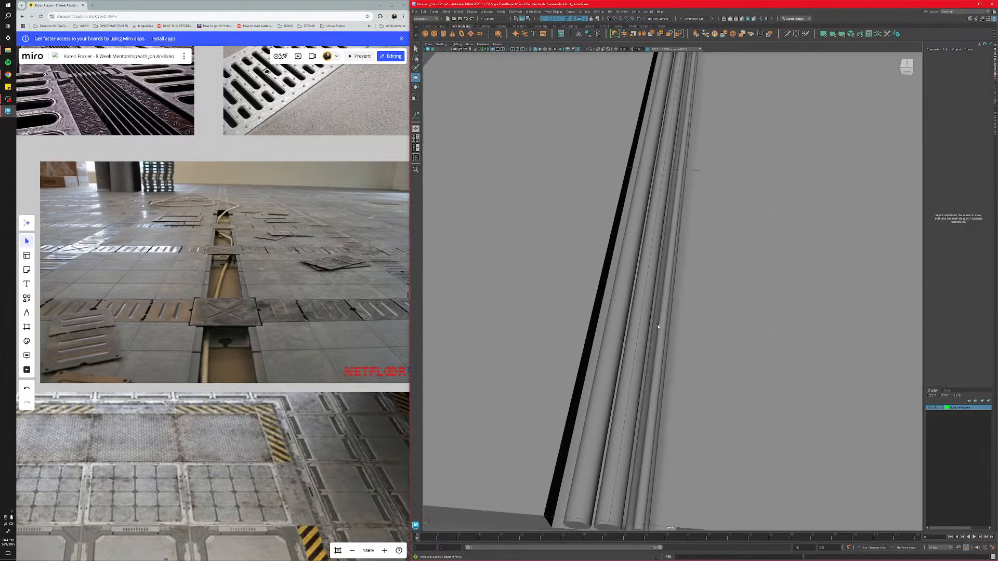
left_click_drag(661, 398, 677, 333, "alt")
left_click(677, 333)
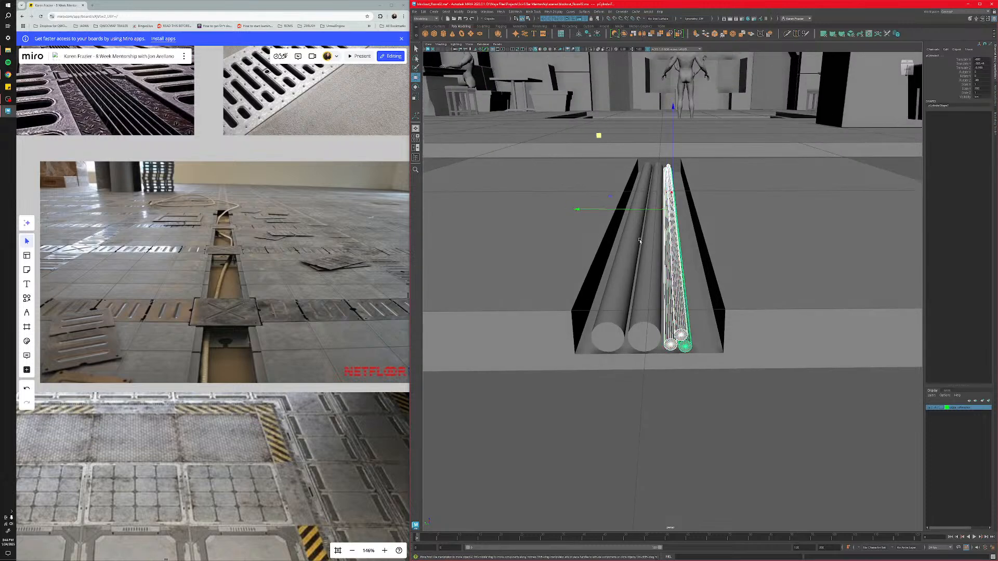
left_click_drag(632, 213, 646, 213)
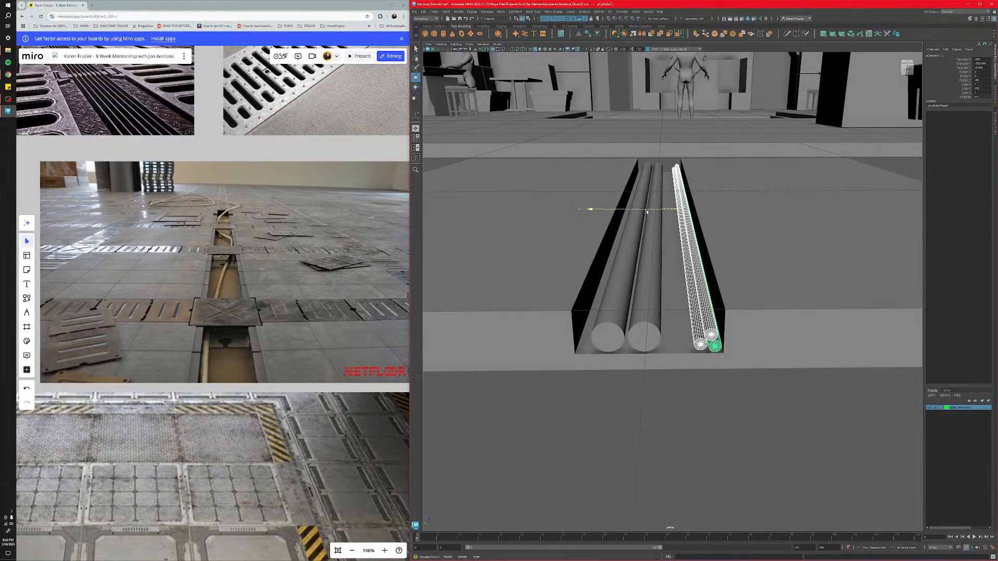
left_click(672, 419)
left_click_drag(673, 419, 673, 447, "alt")
scroll(673, 403, "down", 5)
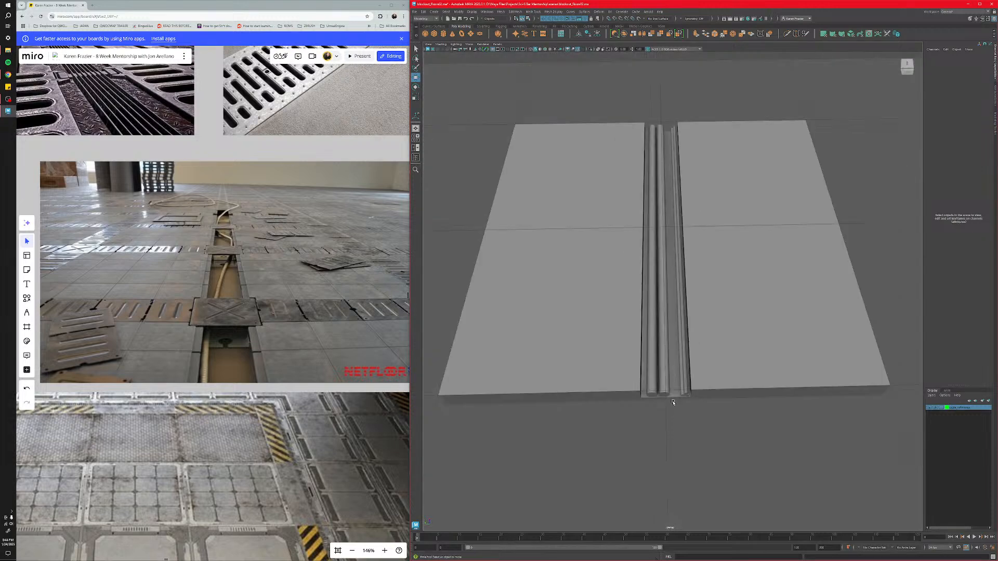
mouse_move(672, 401)
left_mouse_down("alt")
mouse_move(635, 396)
mouse_move(650, 392)
mouse_move(622, 410)
mouse_move(672, 404)
left_mouse_up("alt")
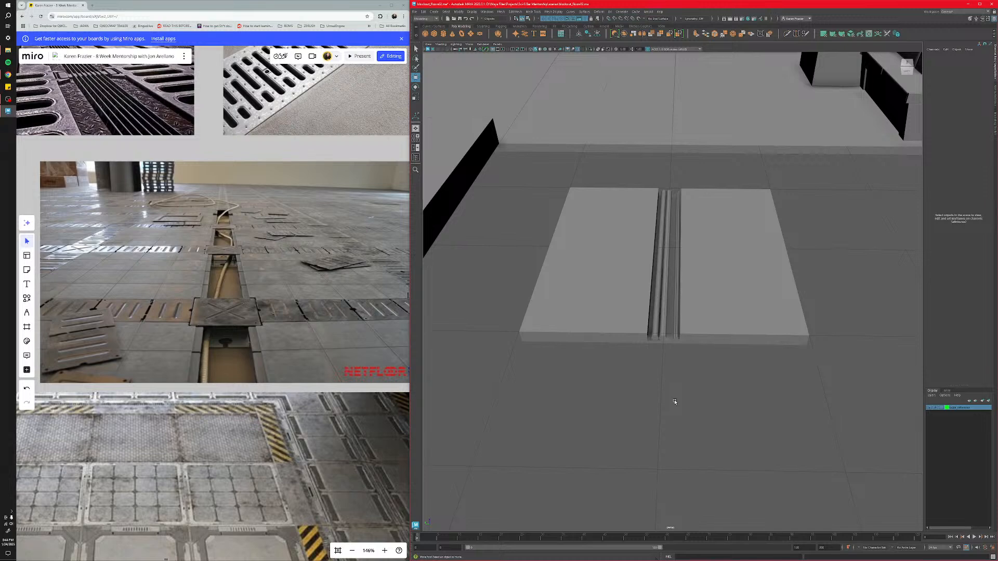
scroll(665, 390, "up", 6)
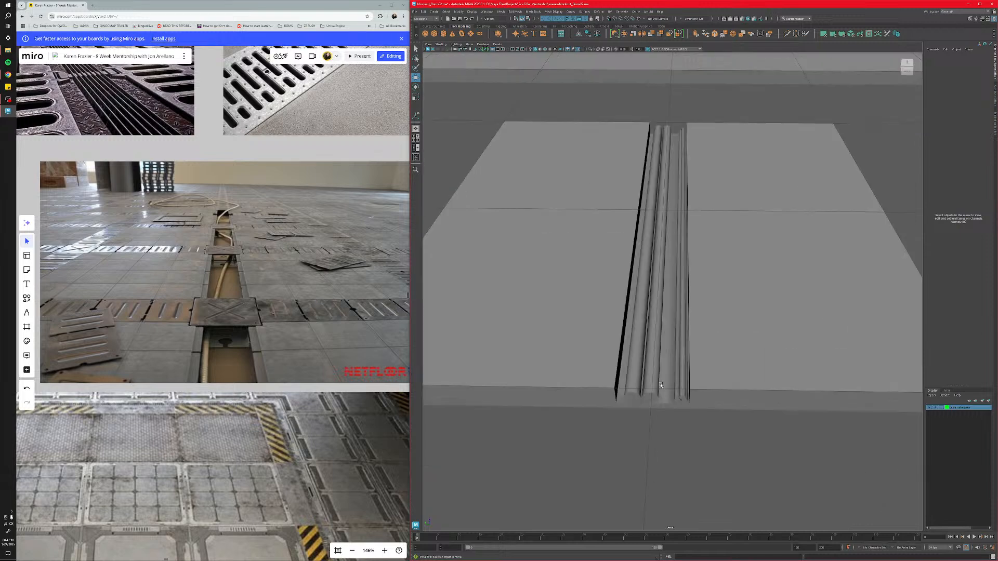
Insert an edge loop across the middle of the floor tile, perpendicular to the trench, with Multi-Cut and return to object selection.
left_click_drag(680, 374, 676, 364, "alt")
scroll(676, 364, "down", 5)
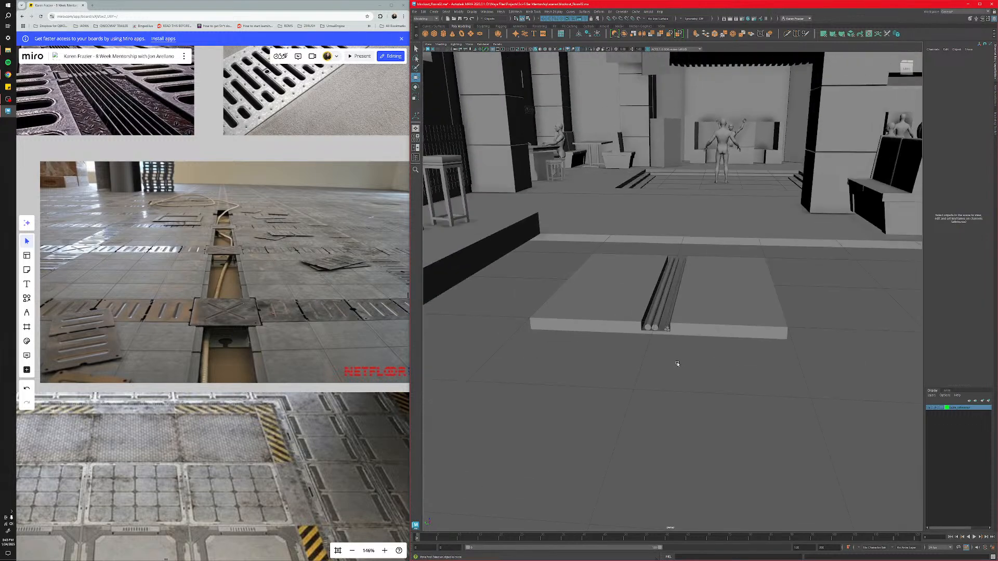
left_click(613, 294)
left_click_drag(613, 293, 597, 303, "alt")
left_click(551, 408)
left_click_drag(551, 407, 599, 377, "alt")
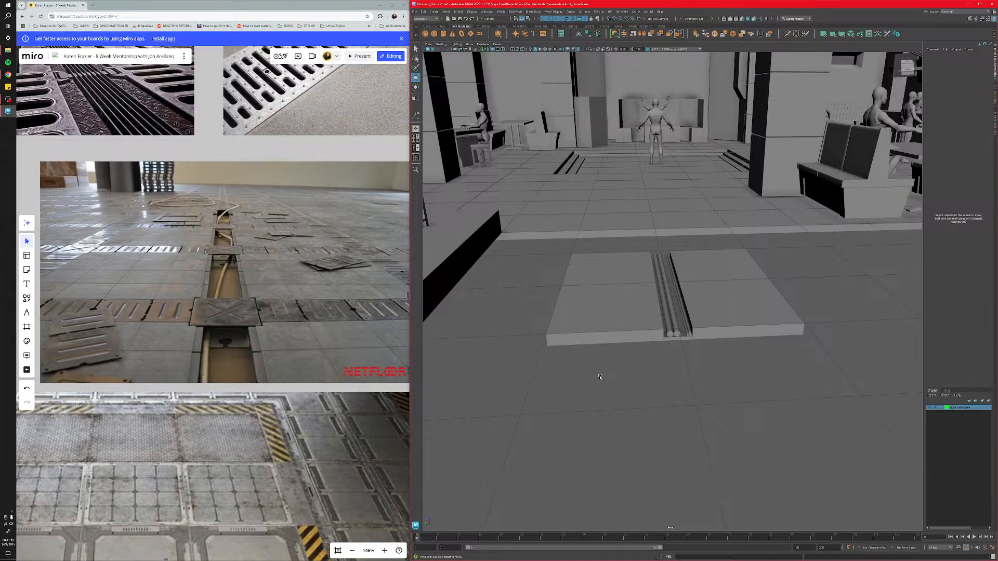
left_click(606, 332)
key("f")
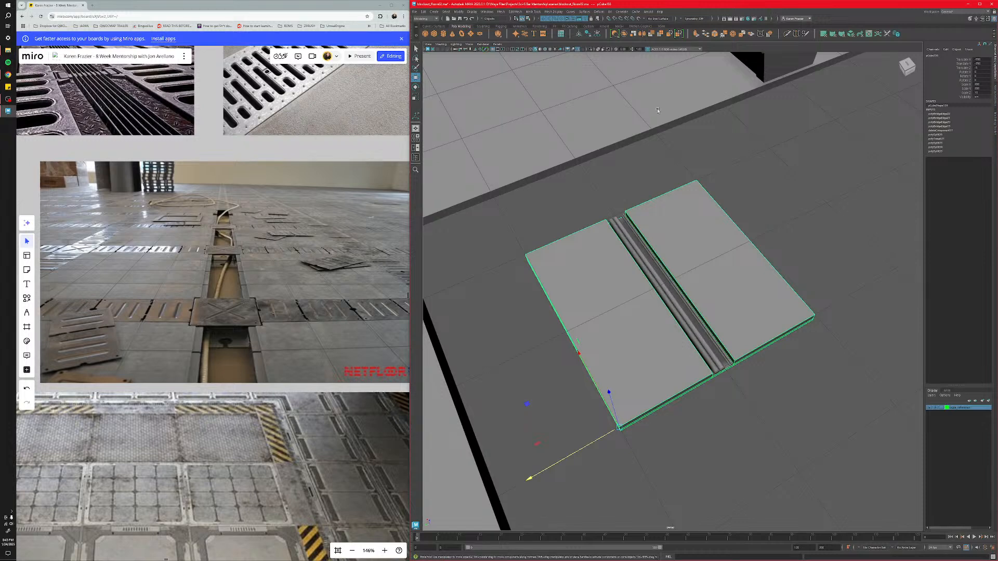
left_click(788, 34)
middle_click(636, 299, "ctrl")
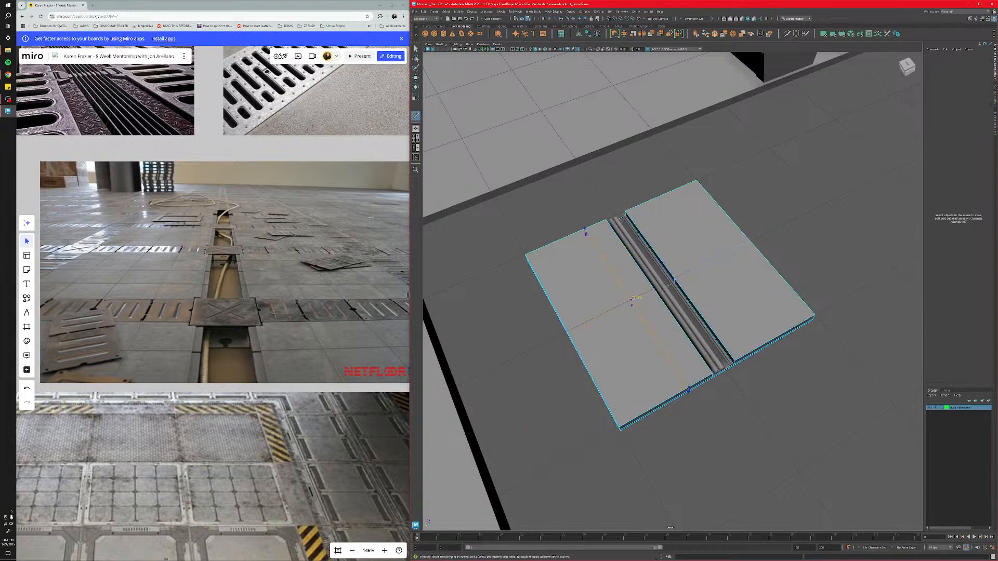
left_click_drag(682, 338, 638, 346, "alt")
key("q")
right_click_drag(630, 326, 653, 311)
left_click_drag(628, 329, 616, 329, "alt")
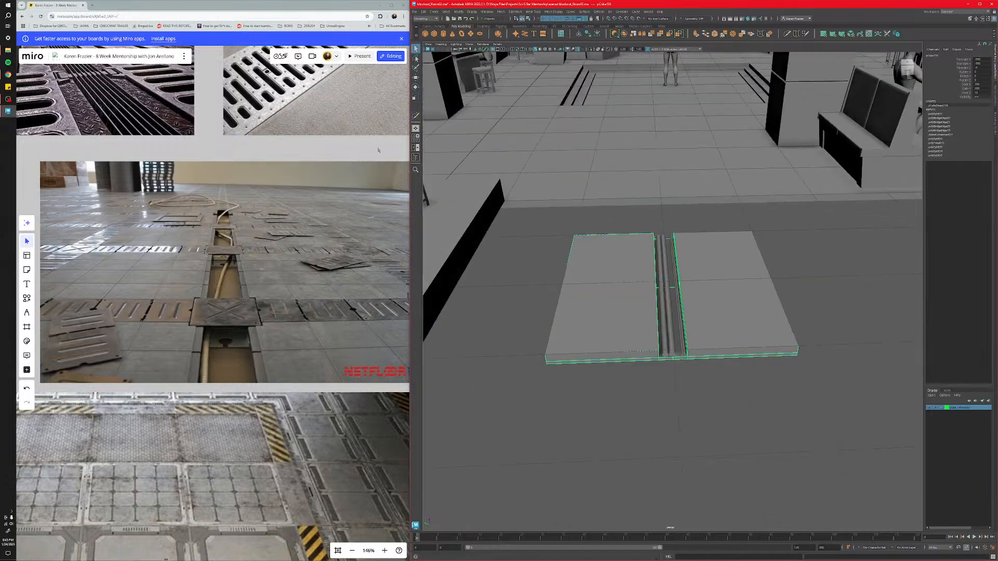
Create a cube, move it to the middle of the tile's trench and set its X, Y and Z scales to 50.
left_click(435, 35)
key("w")
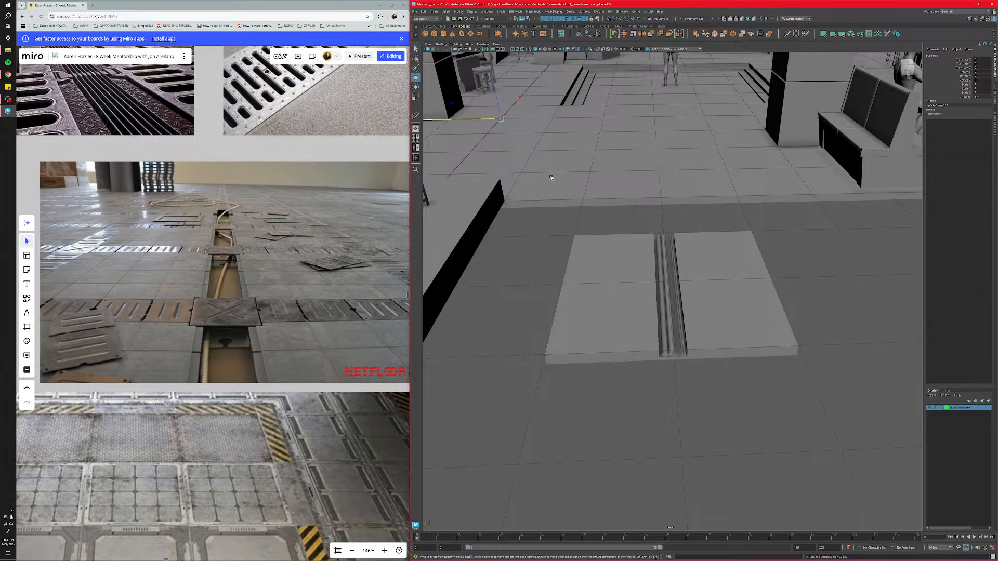
left_click_drag(453, 103, 641, 271)
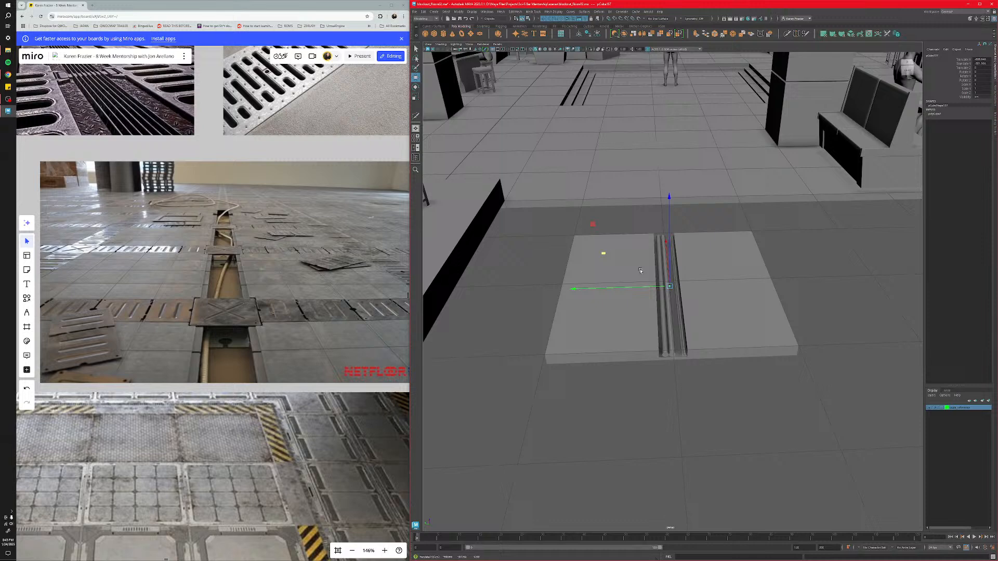
left_click_drag(979, 85, 980, 92)
left_click(980, 92)
type("50")
key("Return")
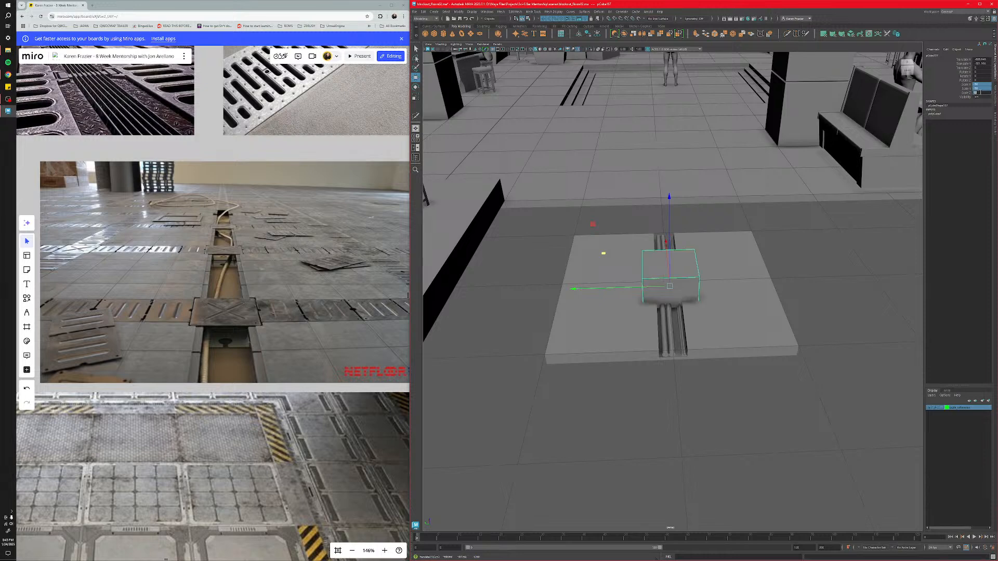
Flatten the cube into a thin cover plate by setting its Z scale to 1, keeping it selected.
left_click(982, 85)
left_click(977, 93)
type("1")
key("Return")
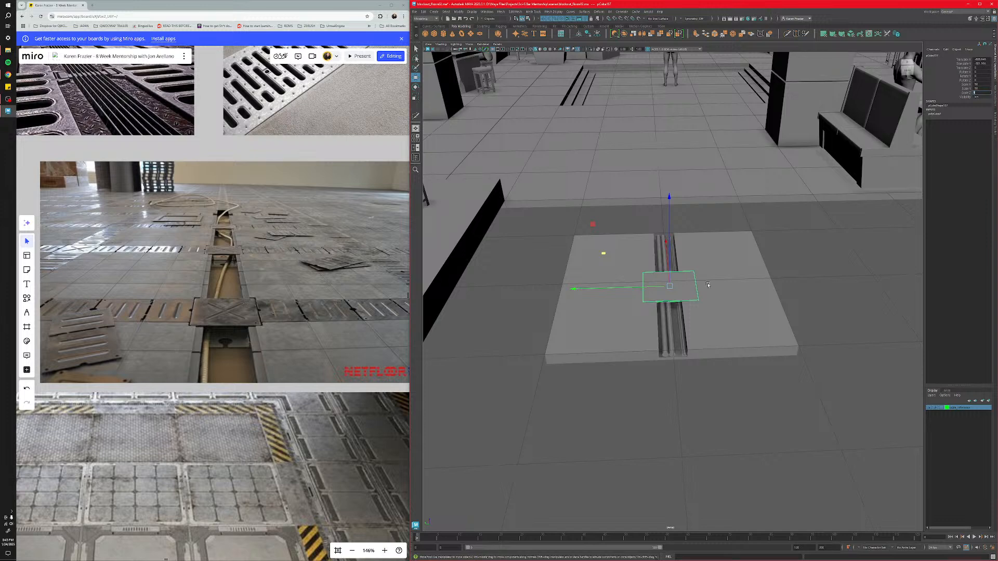
left_click(715, 312)
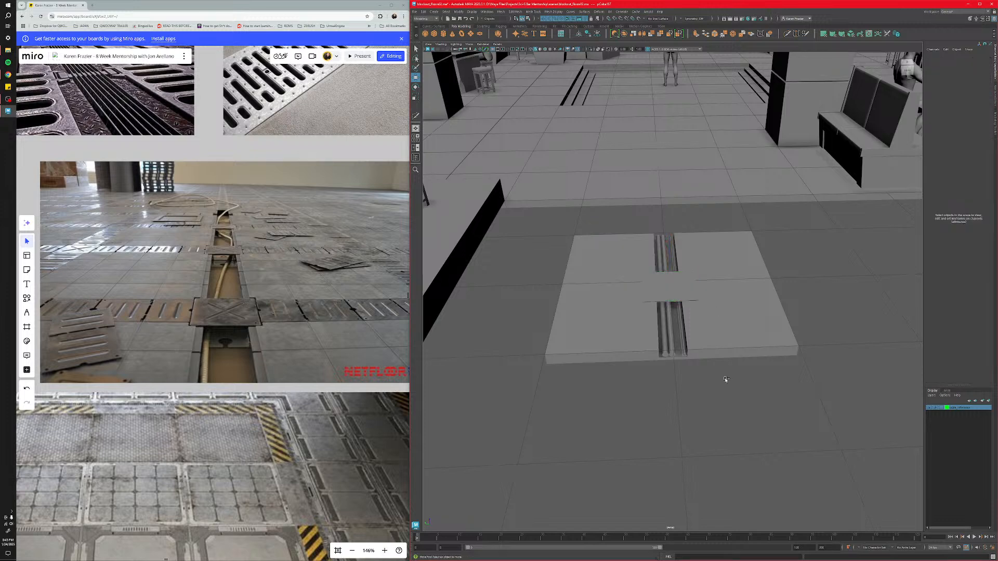
key("ctrl+z")
Set the cover plate's X and Y scales to 30.
key("f")
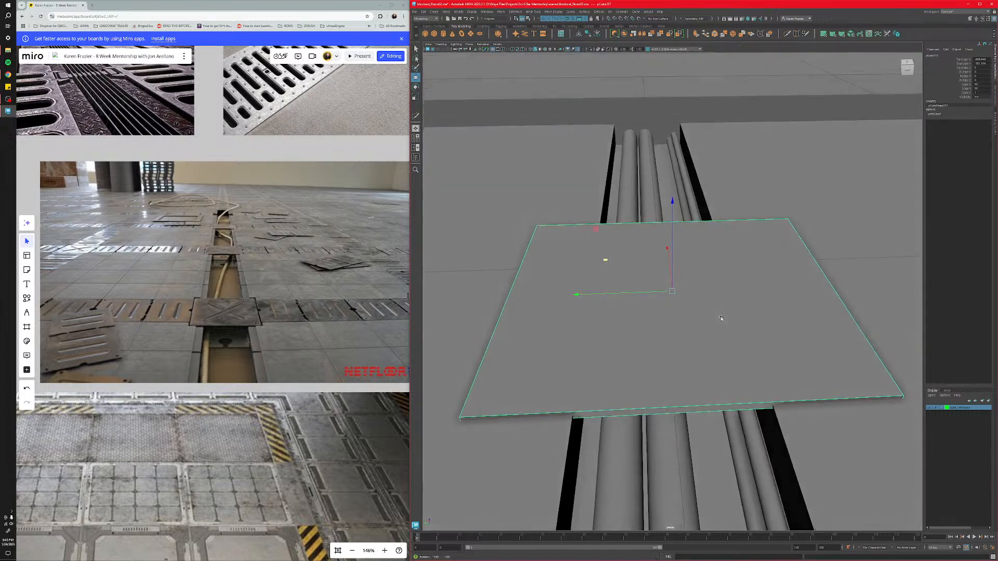
left_click_drag(717, 332, 717, 312, "alt")
left_click(985, 93)
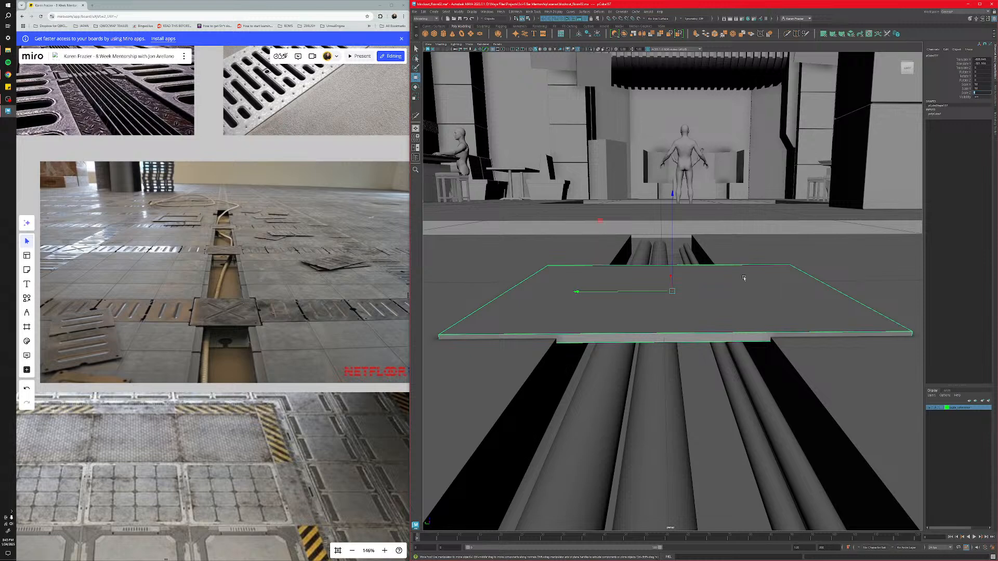
left_click(907, 65)
left_click_drag(983, 85, 983, 89)
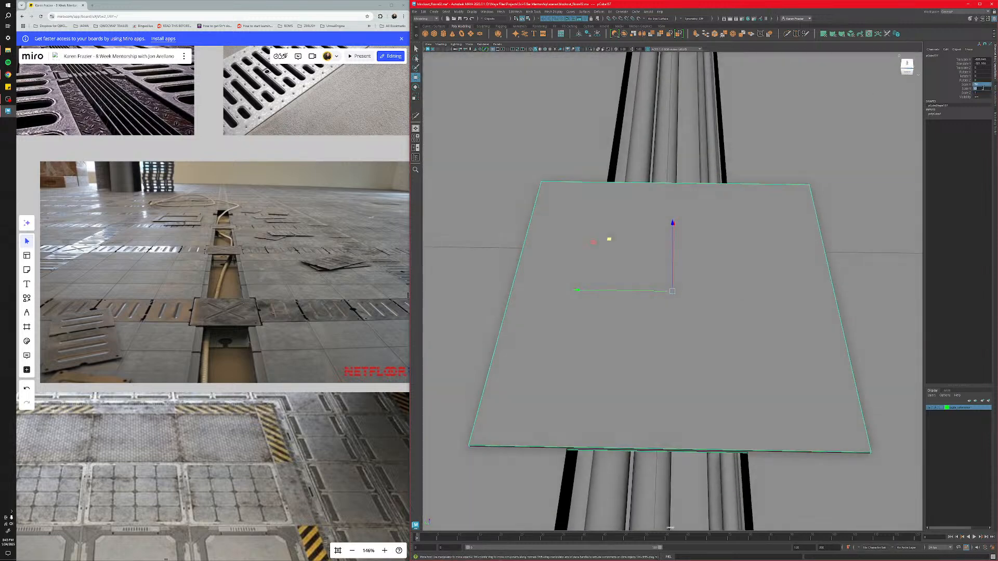
type("30")
key("Return")
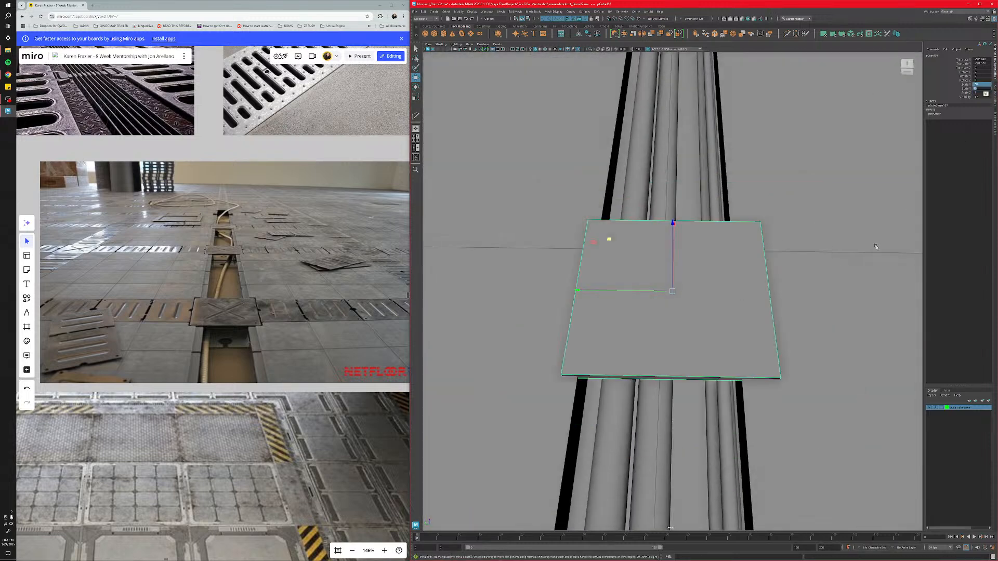
Move the cover plate to the exact centre of the floor tile, over the trench.
scroll(760, 371, "down", 4)
left_click_drag(762, 358, 766, 366, "alt")
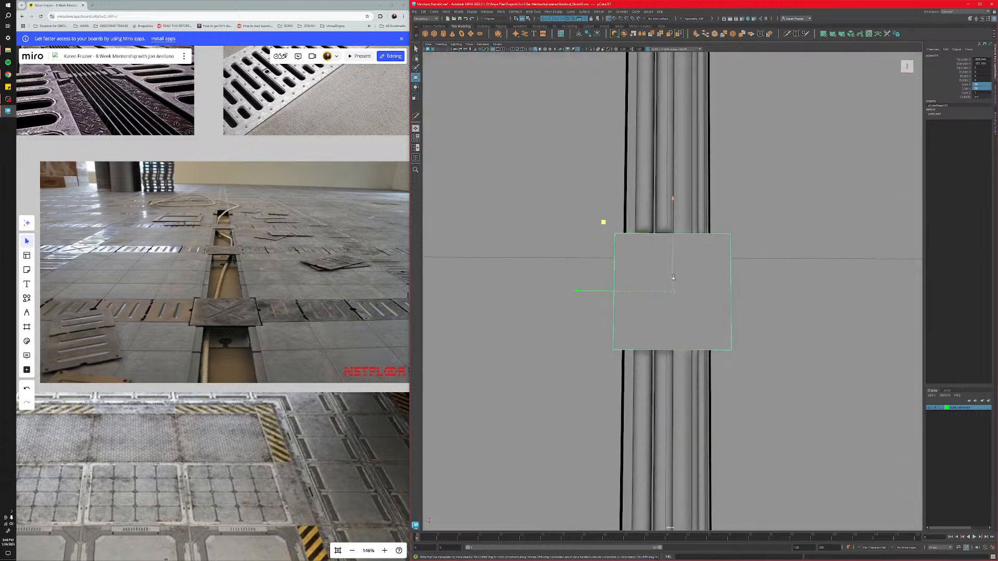
left_click_drag(675, 270, 657, 259)
scroll(697, 344, "down", 6)
left_click_drag(696, 342, 693, 344, "alt")
scroll(696, 343, "up", 4)
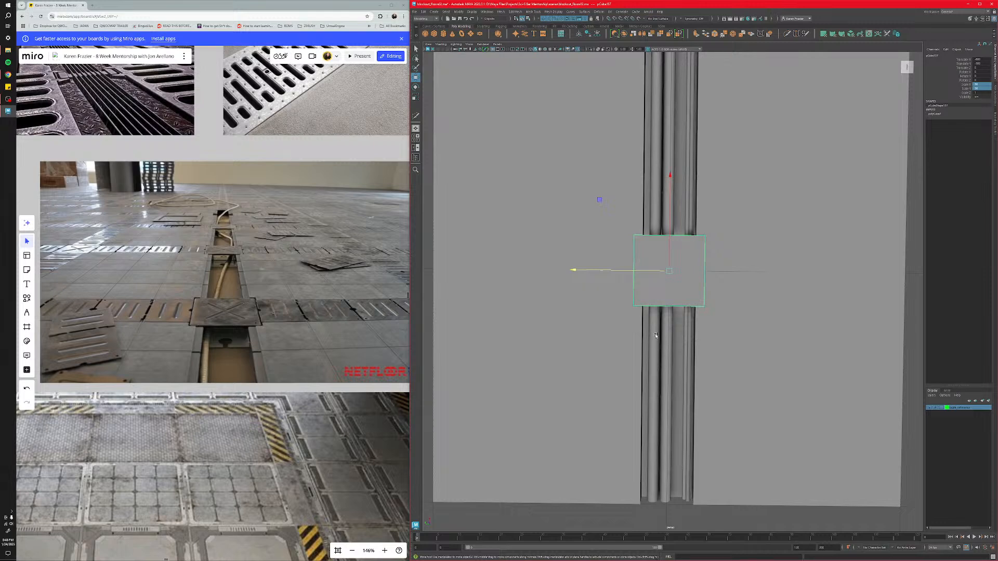
Select the floor tile and set the symmetry to Object Y for editing its edges on both sides of the trench.
left_click(603, 343)
left_click_drag(616, 401, 595, 339, "alt")
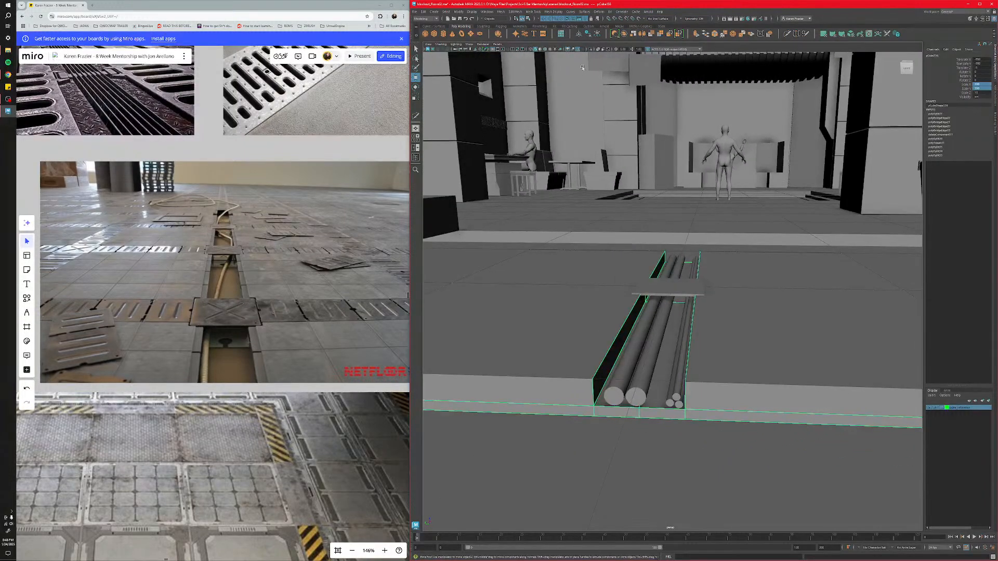
left_click(694, 19)
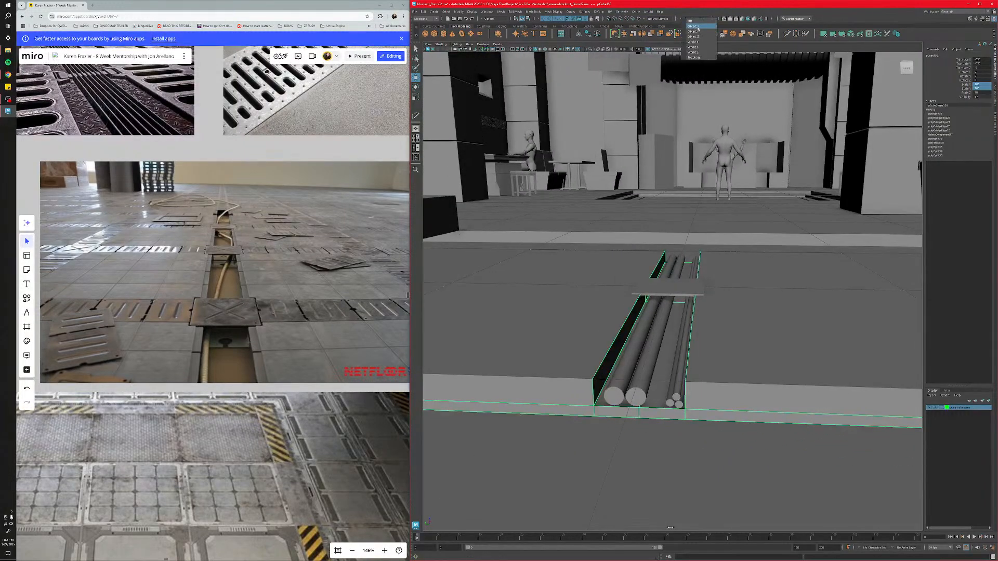
left_click(698, 27)
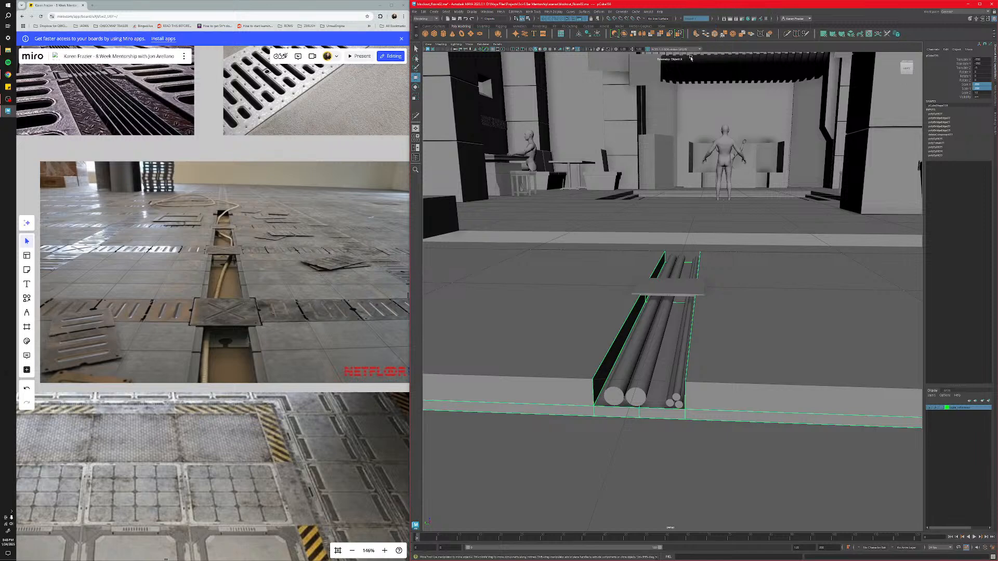
right_click_drag(570, 374, 572, 319)
left_click(558, 377)
left_click(697, 18)
left_click(699, 32)
right_click_drag(560, 366, 560, 350)
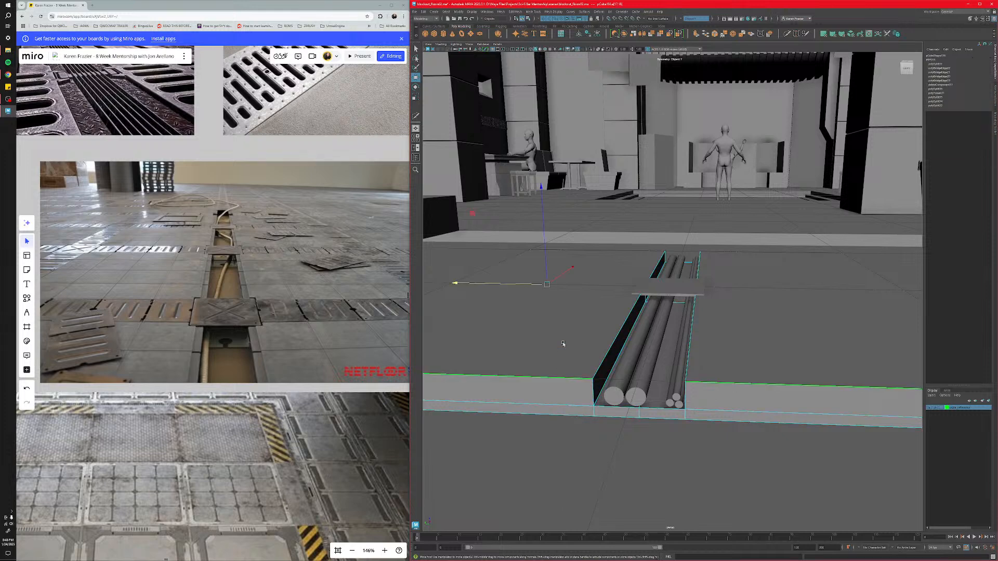
Insert symmetrical edge loops along both sides of the trench with Multi-Cut, aligned with the cover plate's outer edges.
left_click_drag(564, 345, 601, 347, "alt")
left_click(598, 378)
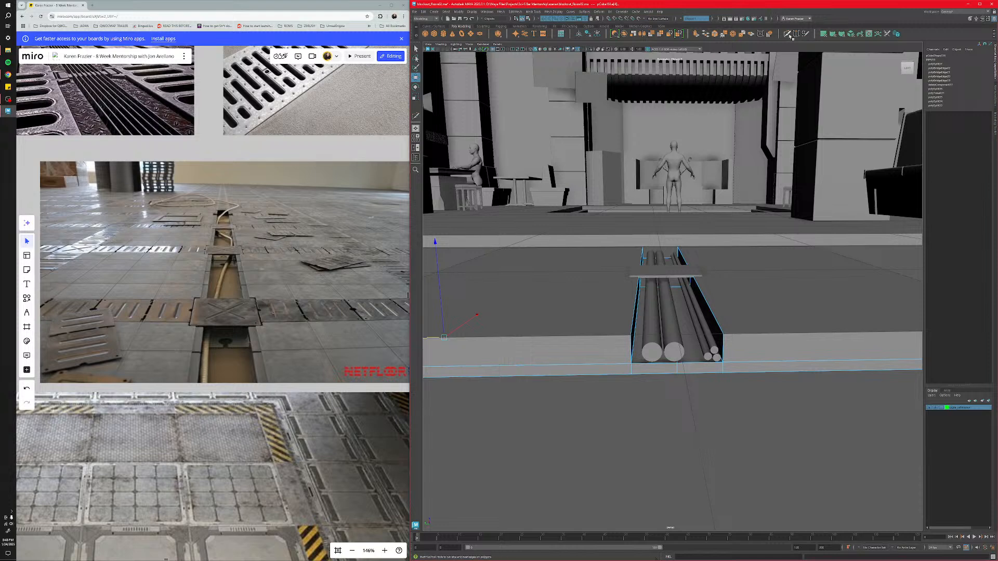
left_click(788, 34)
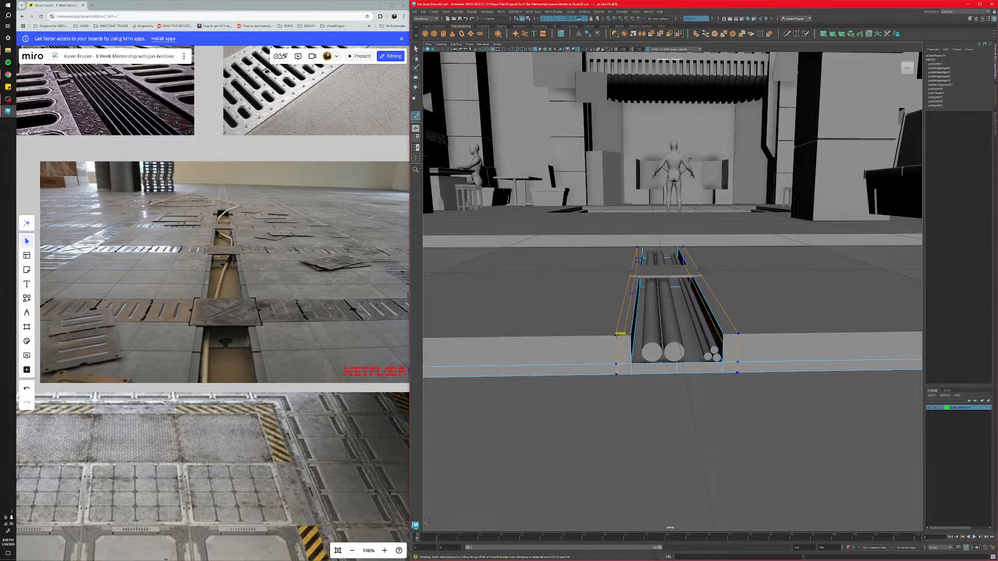
left_click_drag(605, 276, 608, 341, "alt")
right_click_drag(609, 341, 643, 314, "alt")
left_click_drag(609, 328, 556, 316, "alt")
middle_click_drag(557, 316, 691, 348, "alt")
left_click_drag(692, 348, 702, 219, "alt")
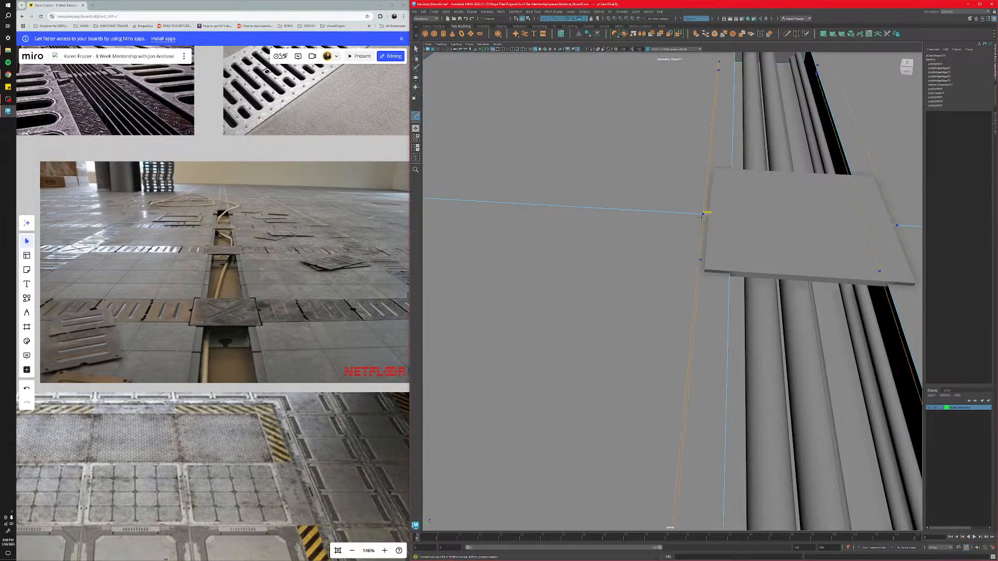
left_click(708, 215, "ctrl")
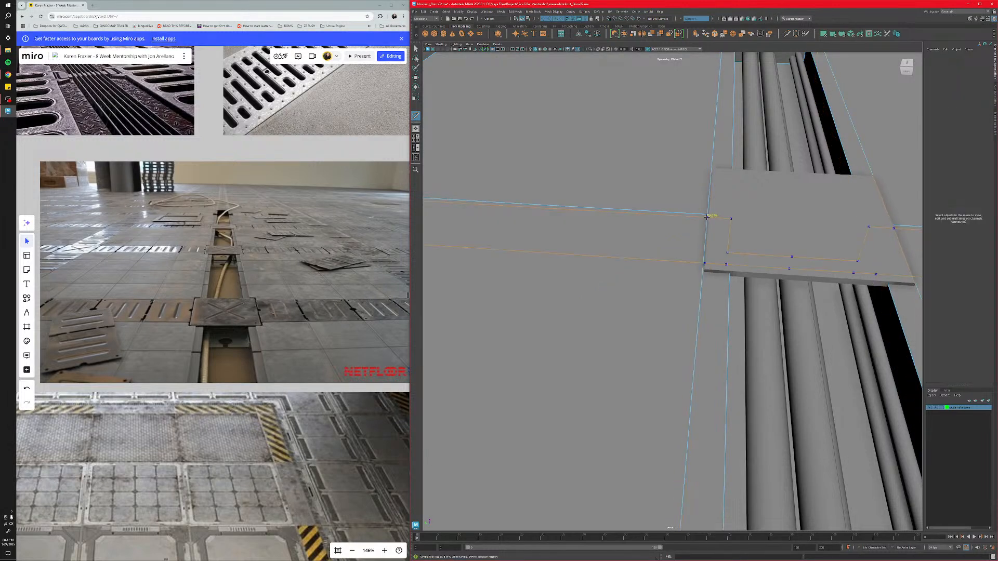
Try to insert a crosswise edge loop in the tile flush with one end of the cover plate.
middle_click_drag(647, 359, 615, 418, "alt")
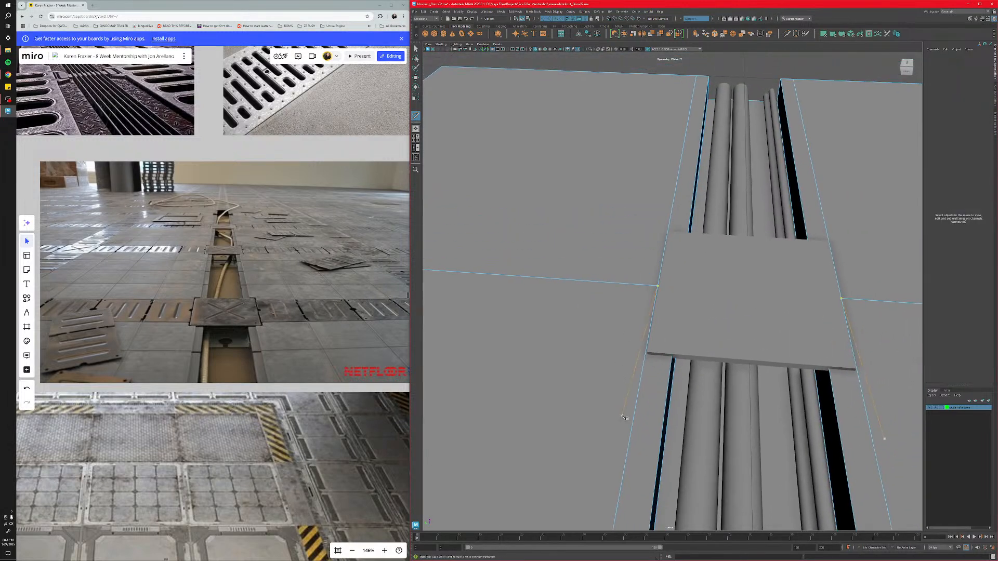
left_click_drag(624, 417, 577, 416, "alt")
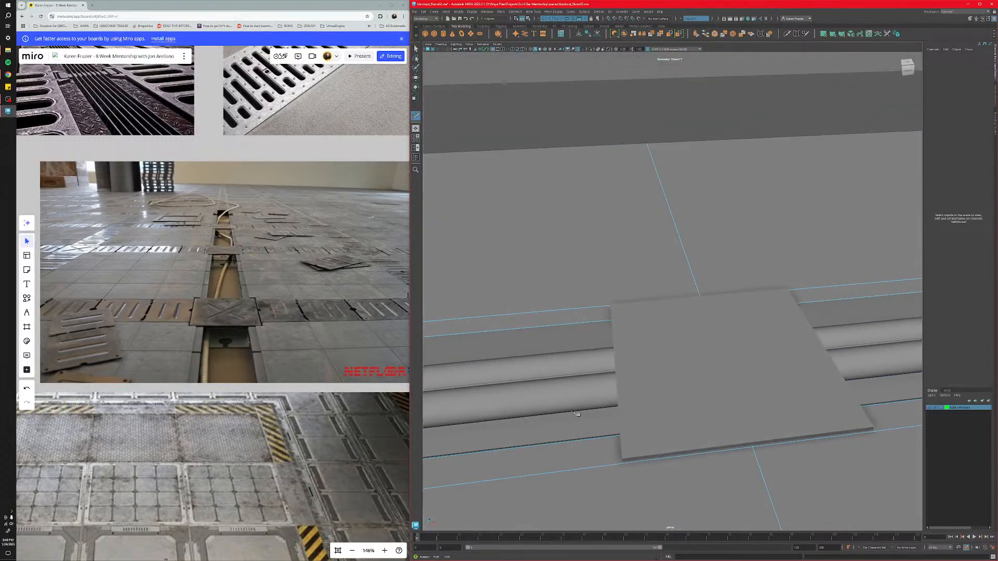
left_click(620, 464, "ctrl")
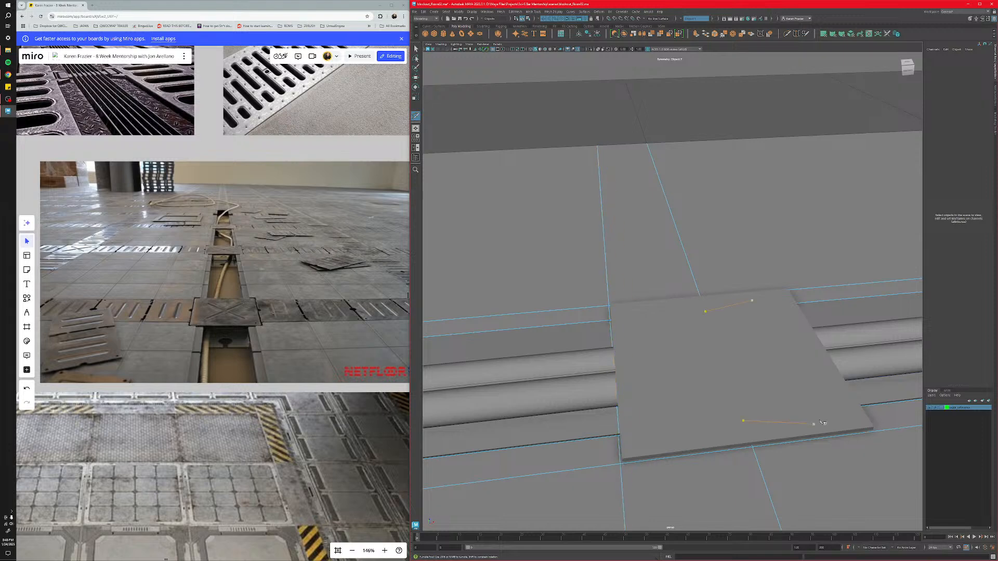
middle_click_drag(820, 422, 588, 429, "alt")
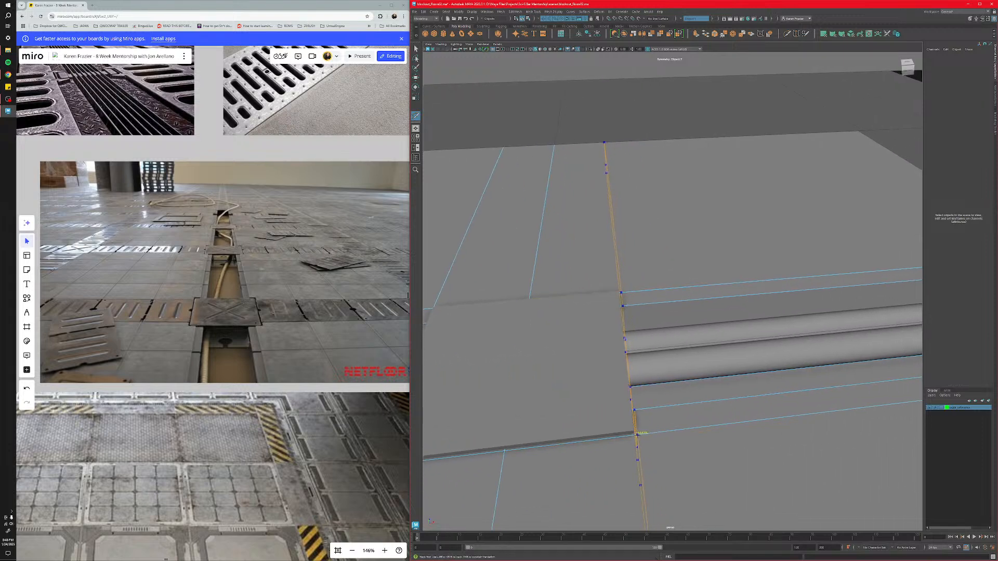
middle_click_drag(556, 397, 744, 390, "alt")
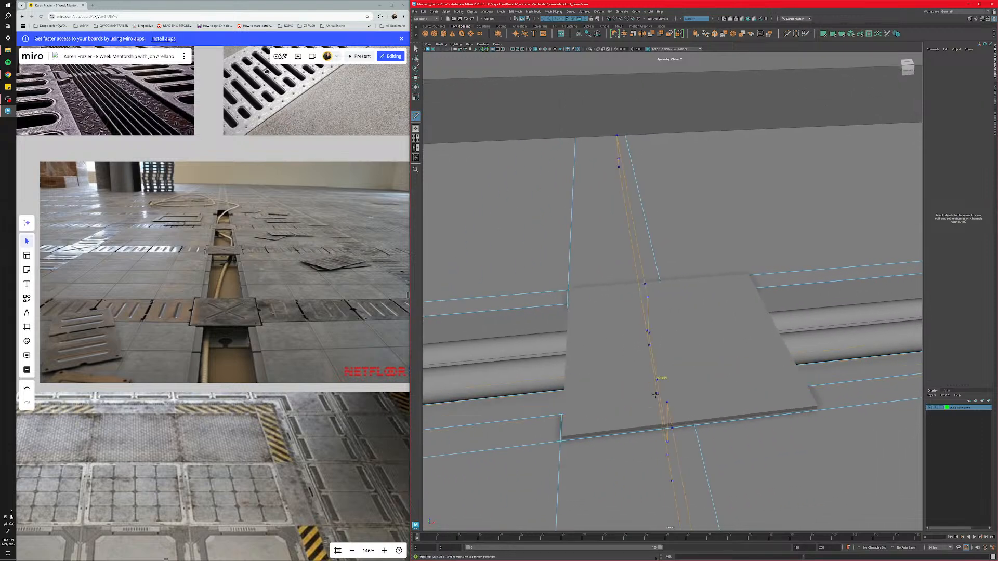
key("ctrl+z")
Insert two crosswise edge loops at evenly spaced snapped positions on either side of the cover plate, and leave Multi-Cut.
right_click_drag(630, 422, 546, 398, "alt")
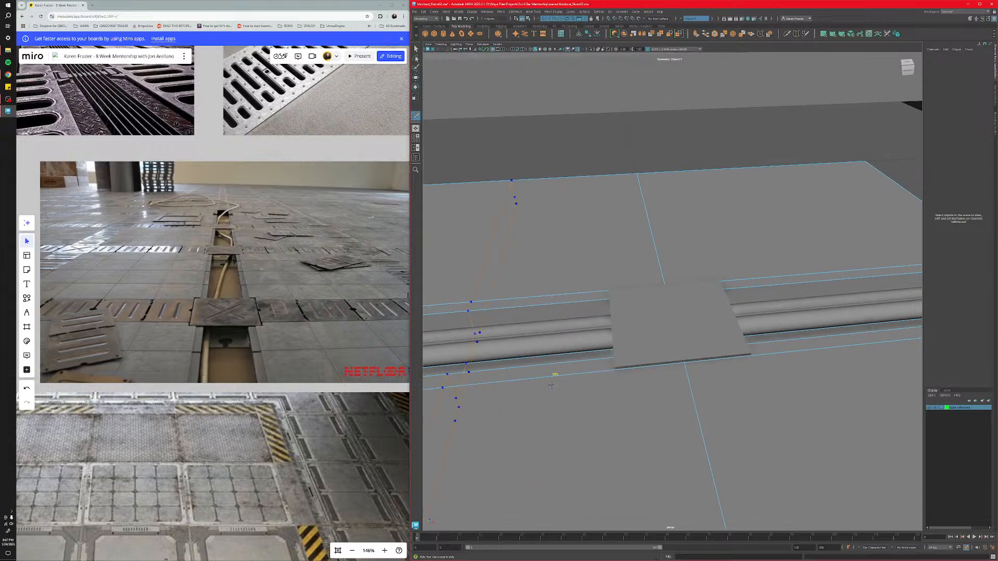
left_click(555, 375, "ctrl+shift")
left_click(807, 349, "ctrl+shift")
left_click(684, 363)
right_click_drag(780, 390, 737, 398, "alt")
scroll(730, 395, "down", 5)
key("q")
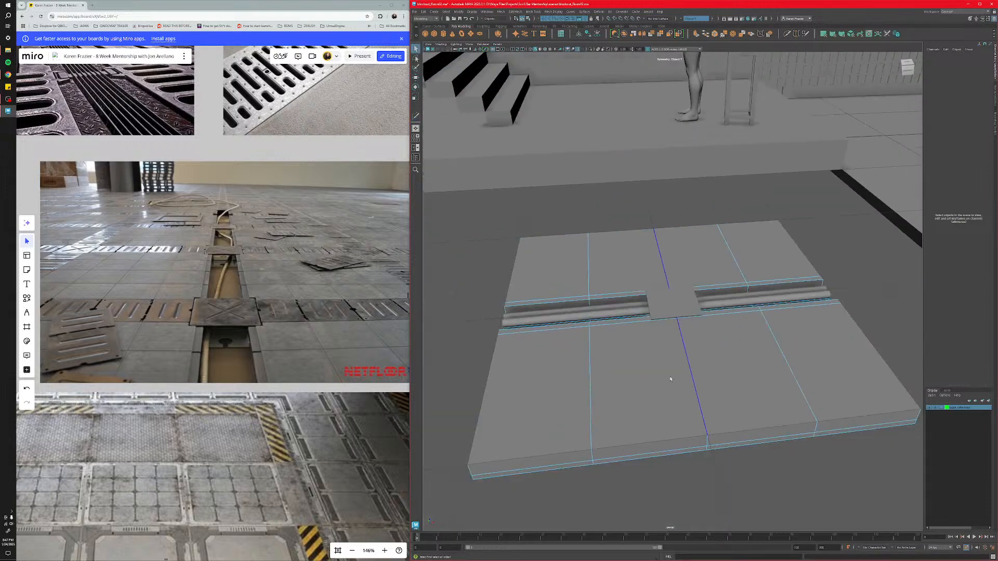
Select both crosswise edge loops and scale them inward until they line up with the ends of the cover plate.
double_click(598, 370)
double_click(792, 359, "shift")
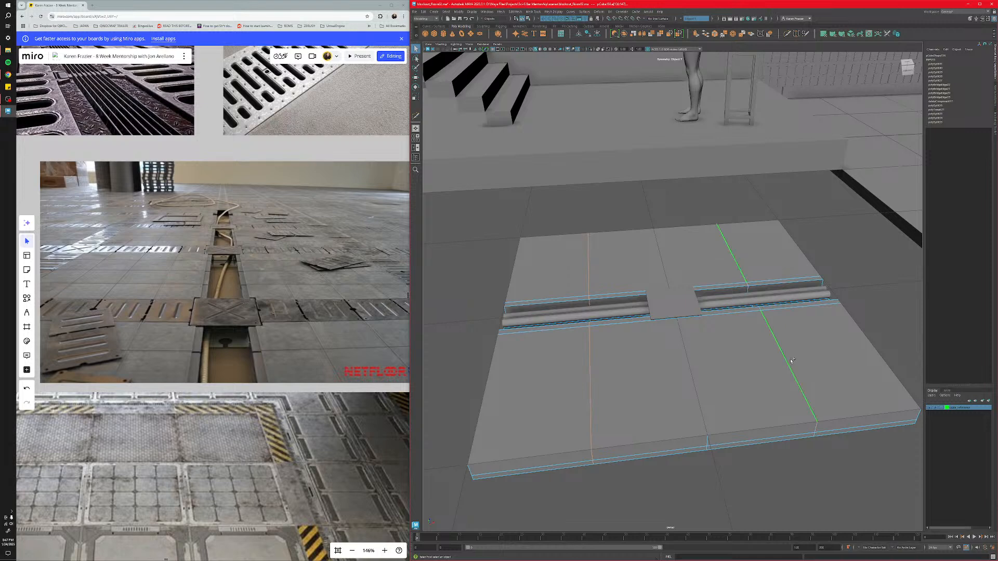
left_click_drag(726, 363, 700, 383, "alt")
scroll(699, 383, "up", 5)
key("r")
scroll(707, 406, "up", 5)
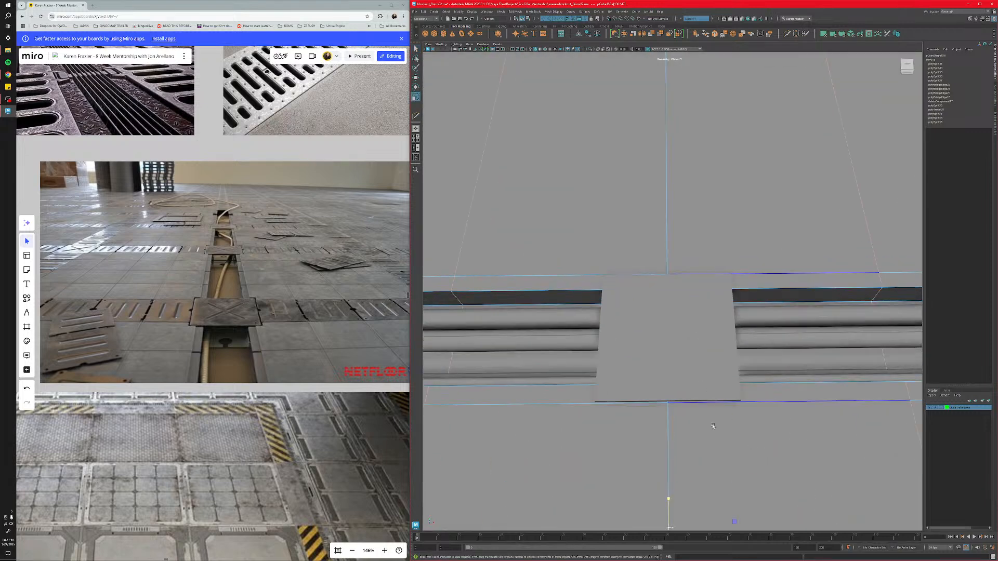
middle_click_drag(712, 423, 717, 336, "alt")
left_click_drag(768, 499, 705, 502)
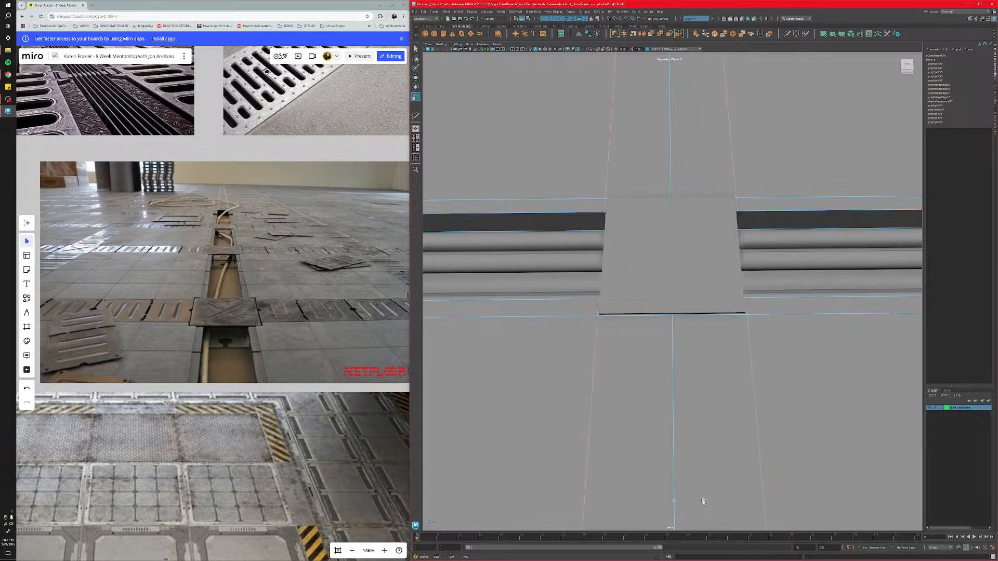
left_click_drag(703, 501, 645, 237, "alt")
left_click_drag(620, 331, 569, 334, "alt")
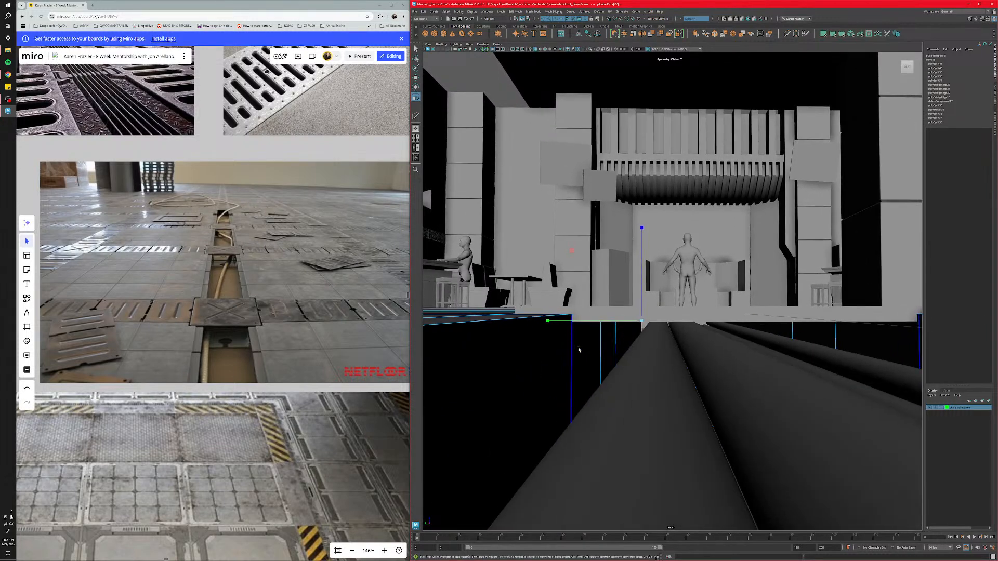
Insert a horizontal edge loop around the floor slab just below its top surface with the Multi-Cut tool.
key("ctrl+shift+x")
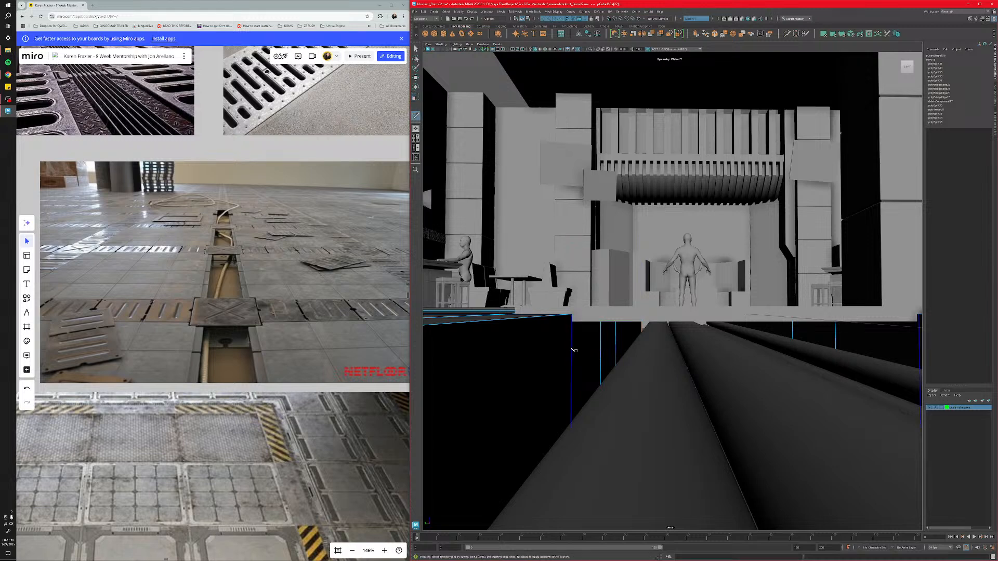
left_click(574, 327, "ctrl")
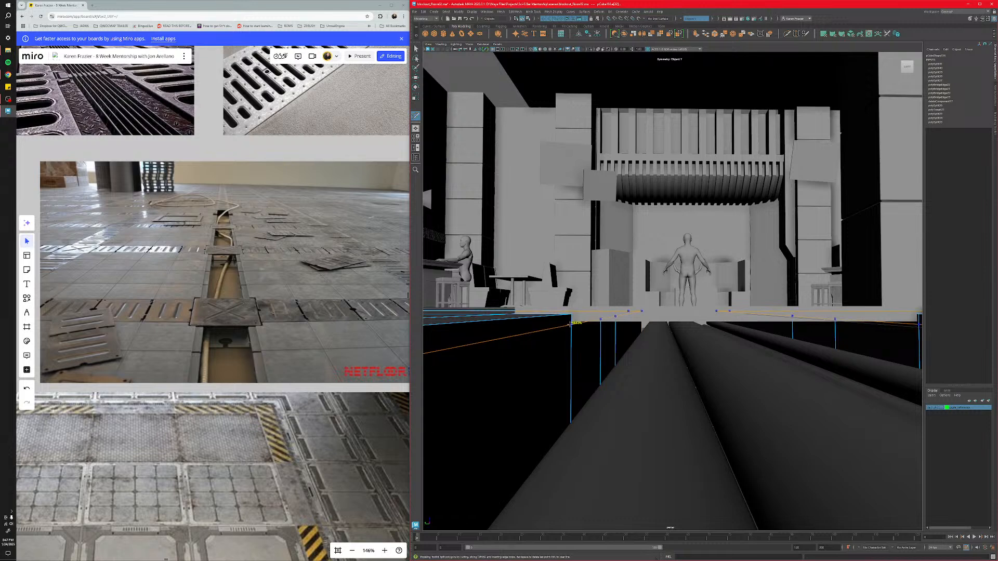
left_click(570, 324, "ctrl")
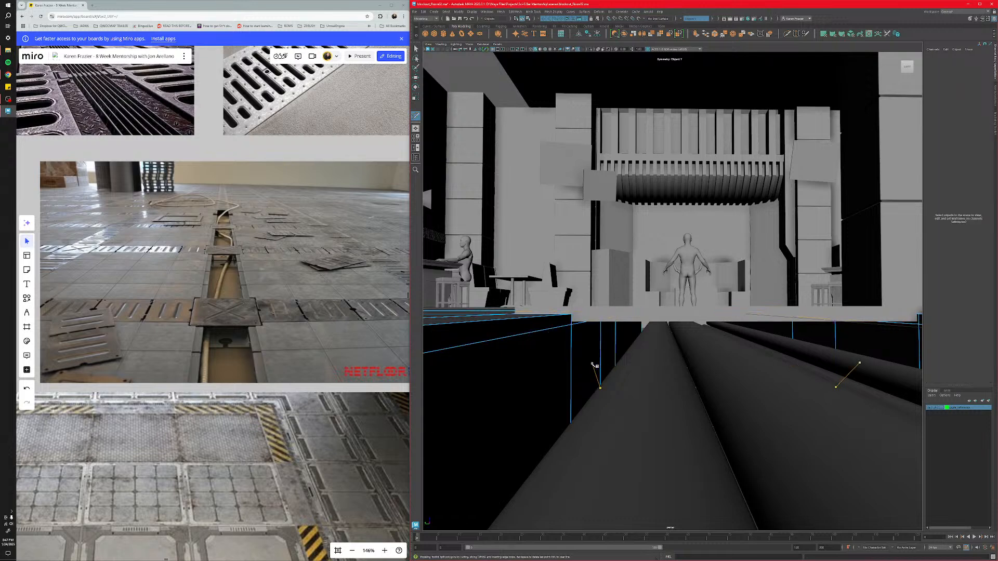
middle_click_drag(590, 360, 580, 410, "alt")
key("q")
right_click(546, 414)
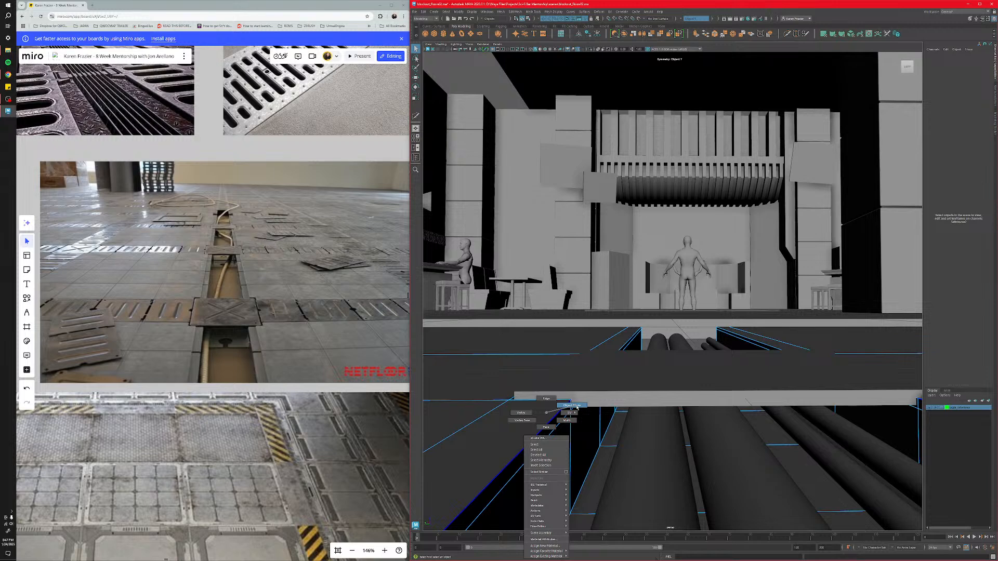
left_click(524, 413)
left_click_drag(527, 412, 545, 423, "alt")
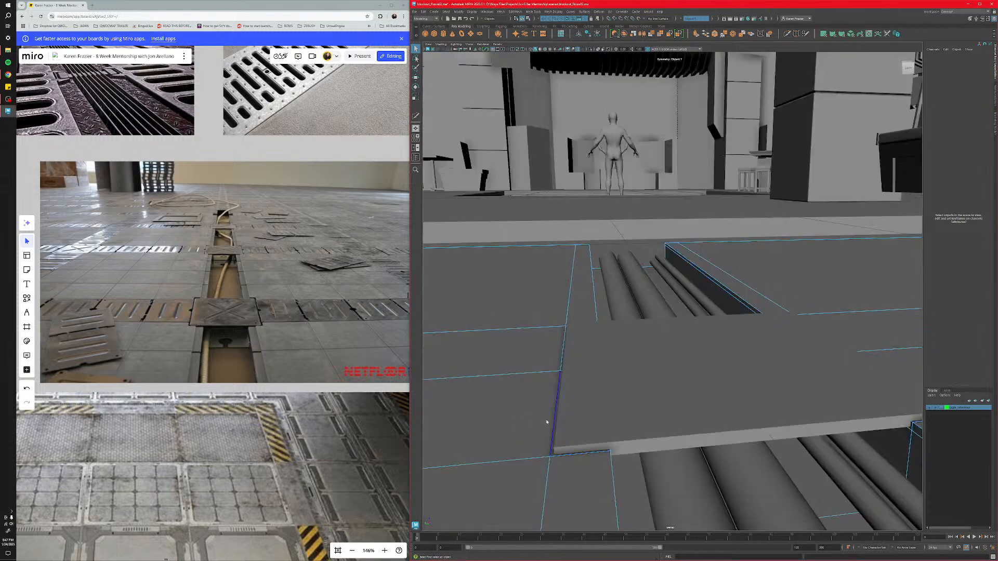
Try adding a lengthwise edge loop between the trench edge and the existing loop beside it.
key("ctrl+shift+x")
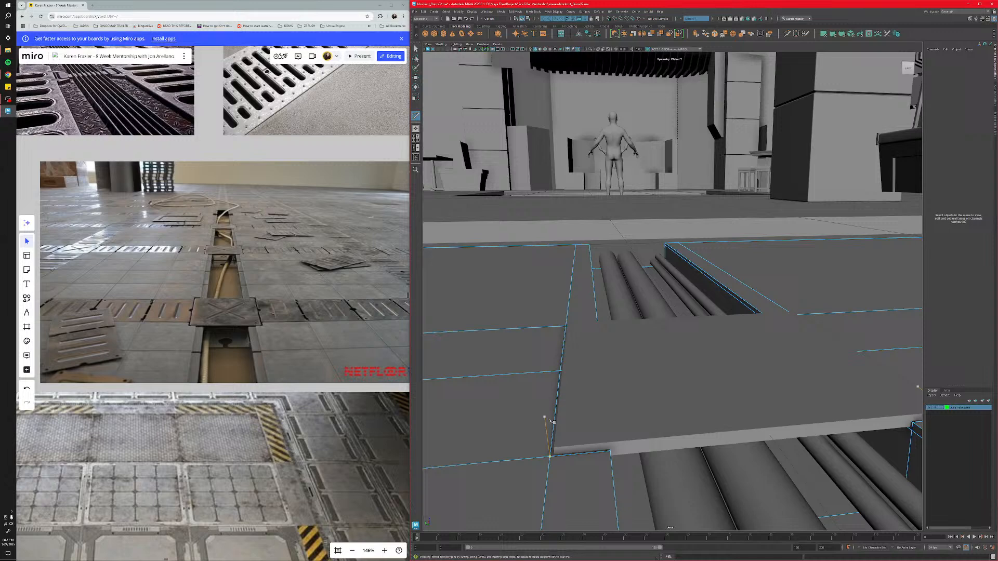
left_click(582, 458, "ctrl")
left_click_drag(647, 454, 610, 445, "alt")
key("q")
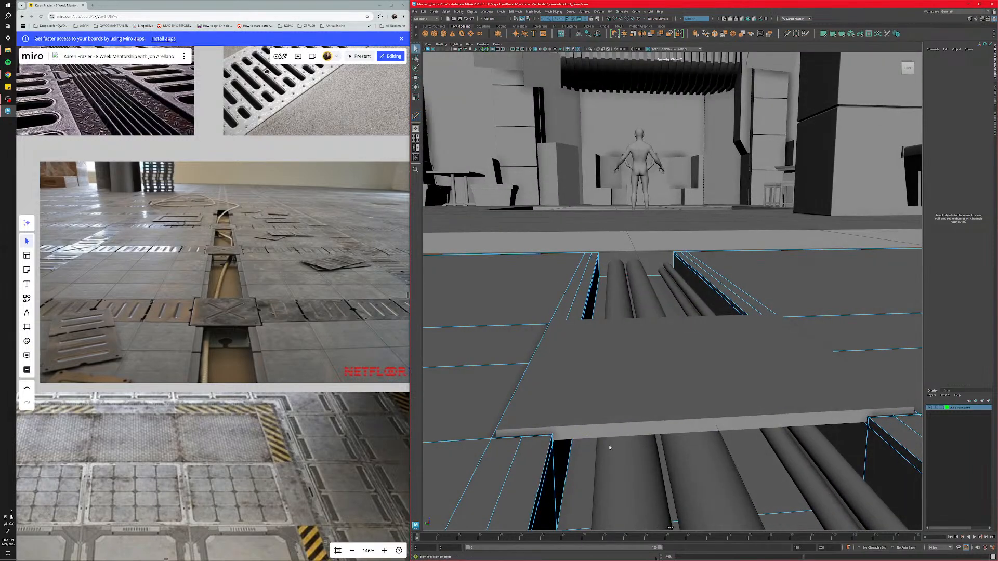
Select the narrow face loops running along both sides of the trench in face mode.
middle_click_drag(537, 459, 568, 435, "alt")
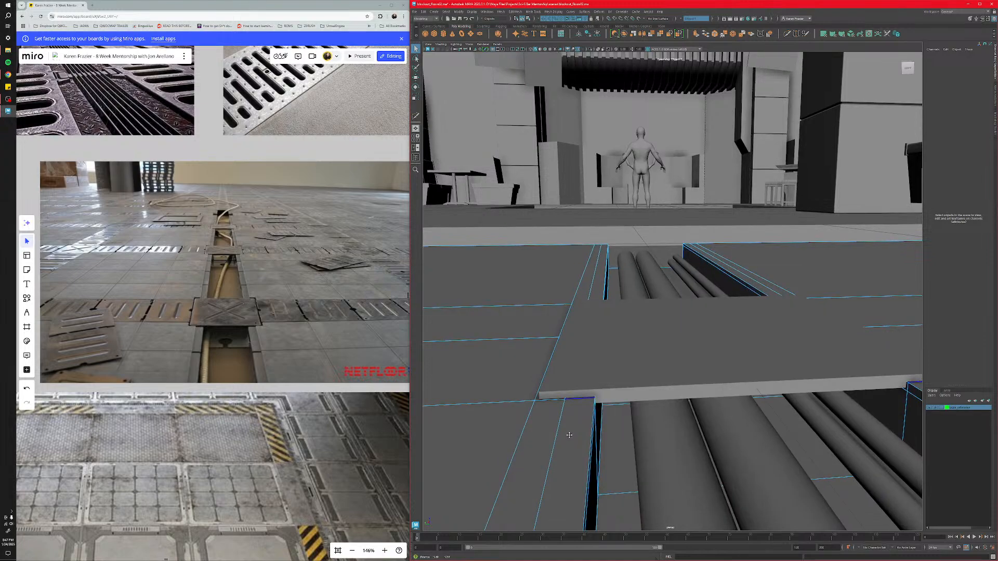
scroll(572, 441, "down", 3)
scroll(587, 439, "down", 1)
mouse_move(638, 414)
right_mouse_down()
mouse_move(637, 402)
mouse_move(637, 426)
right_mouse_up()
left_click_drag(639, 432, 667, 362, "alt")
left_click(661, 350)
double_click(670, 330, "shift")
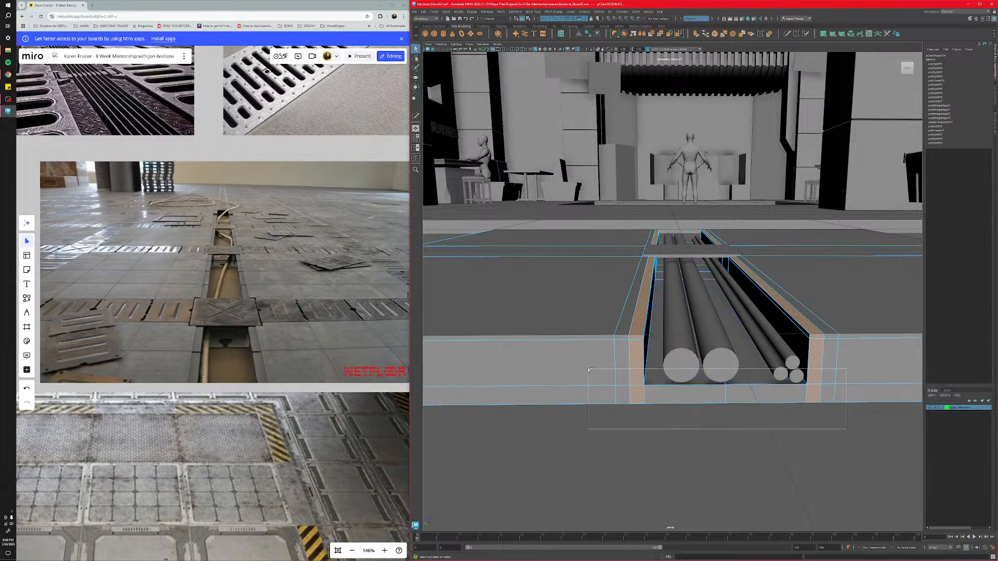
Reduce the selection to the top face strips bordering the trench, and discard it.
left_click_drag(834, 422, 701, 411, "alt")
left_click_drag(795, 363, 505, 263)
left_click_drag(574, 273, 697, 284, "alt")
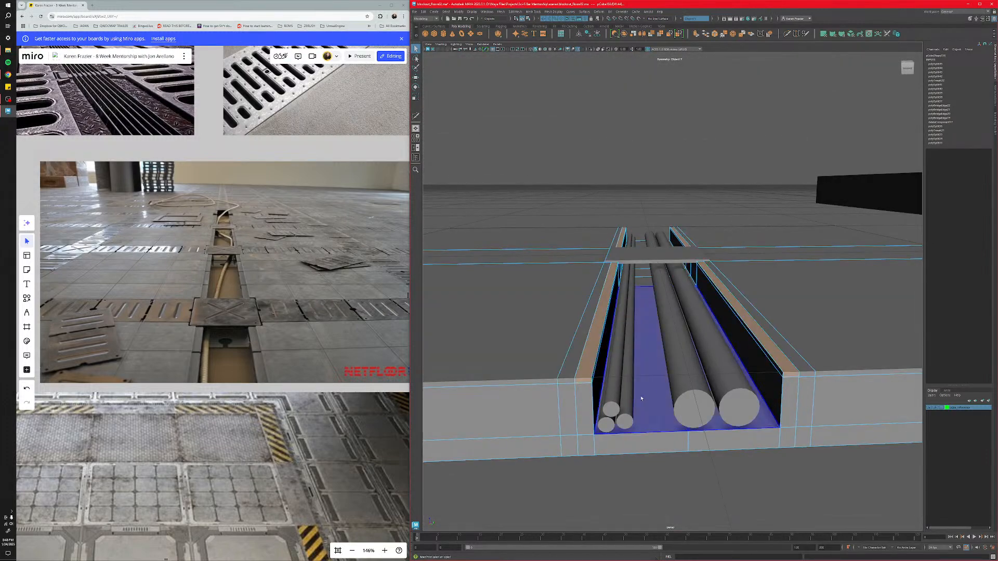
left_click_drag(642, 391, 739, 389, "alt")
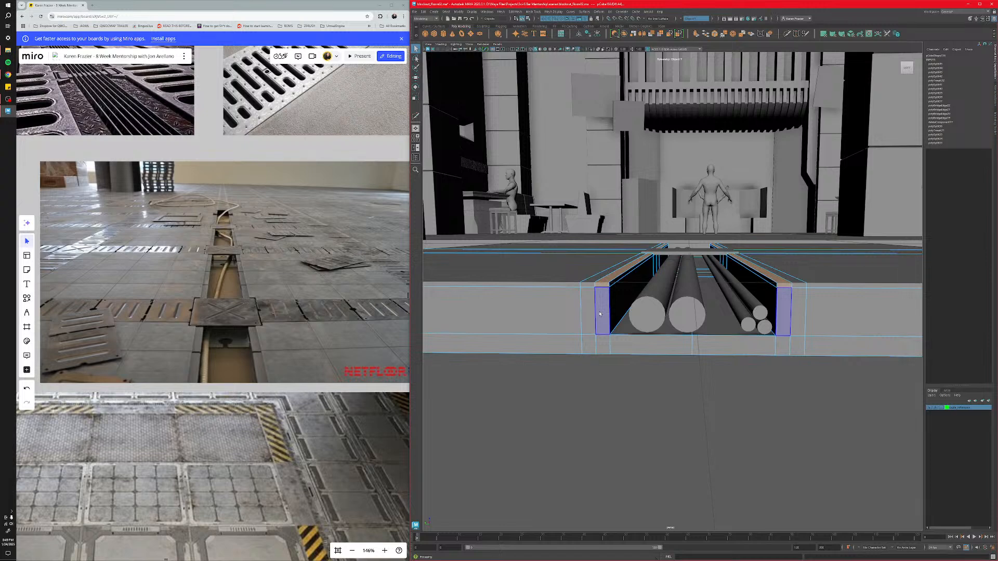
left_click(654, 389)
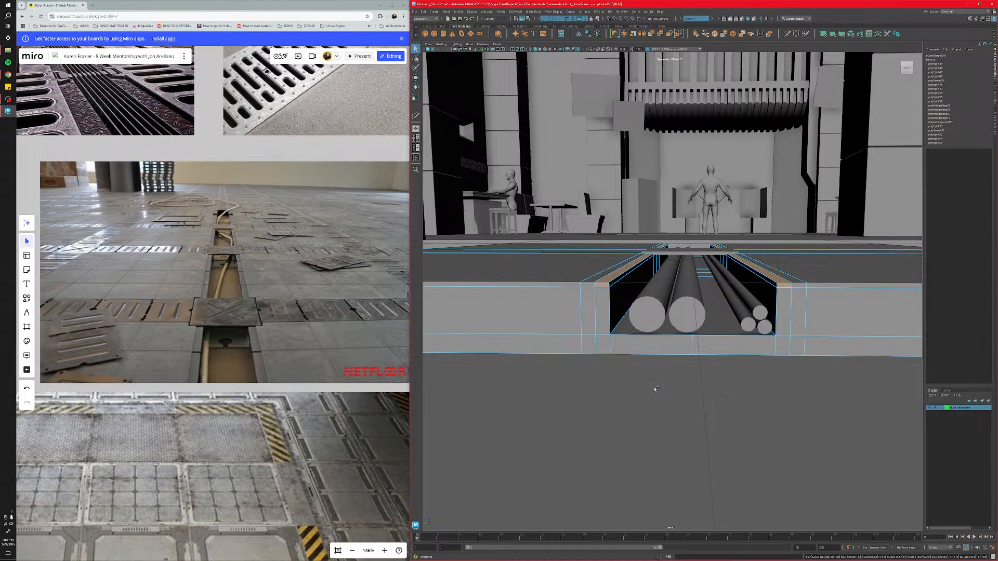
left_click(655, 389)
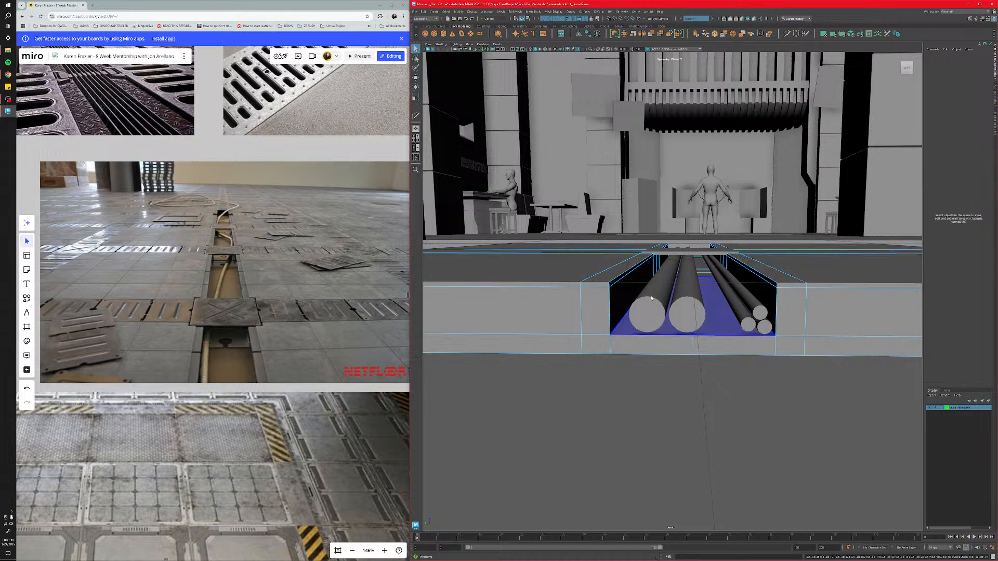
middle_click_drag(637, 276, 548, 356, "alt")
left_click_drag(544, 333, 541, 341, "alt")
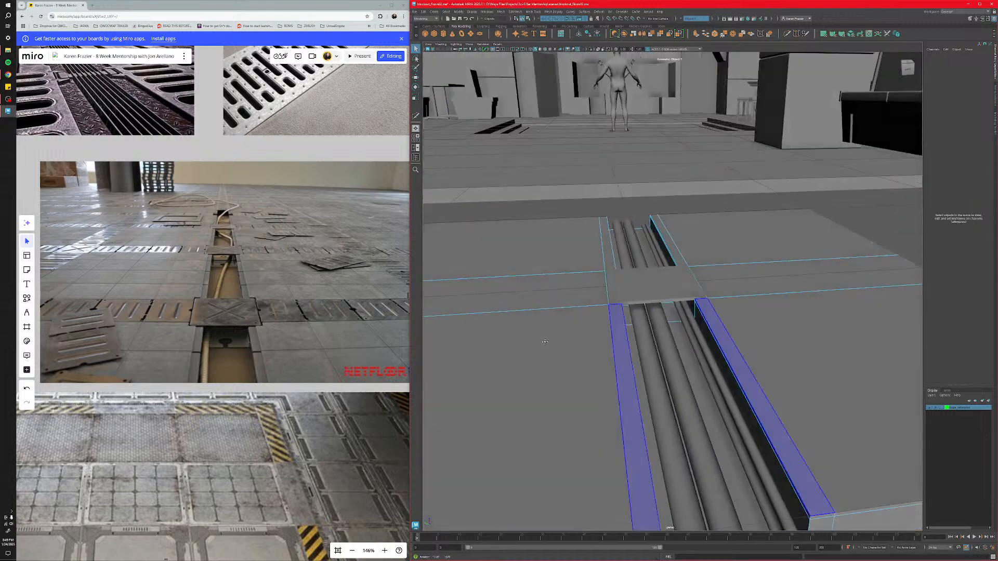
middle_click_drag(541, 341, 544, 312, "alt")
right_click_drag(609, 335, 609, 322)
left_click(609, 330)
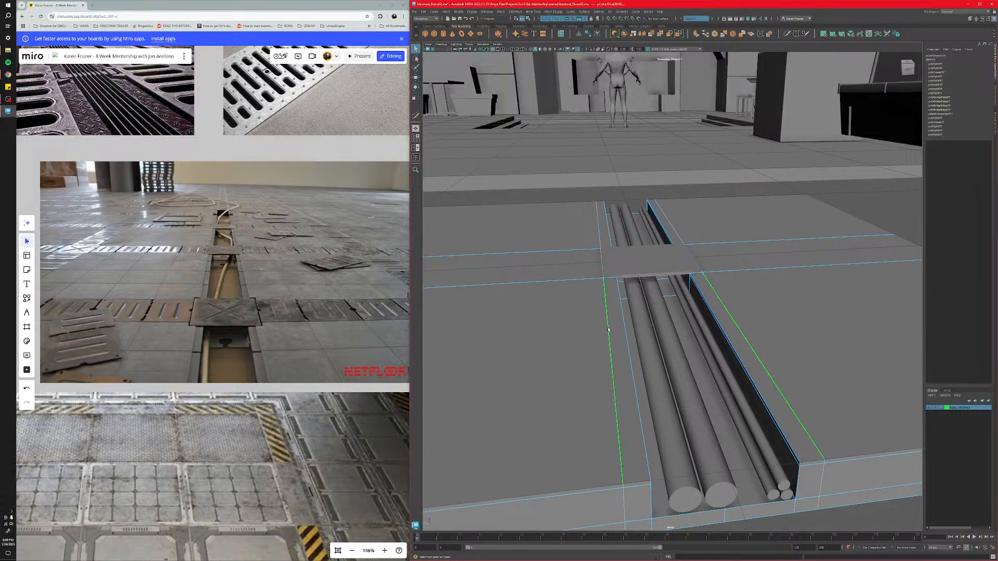
left_click_drag(609, 329, 635, 330, "alt")
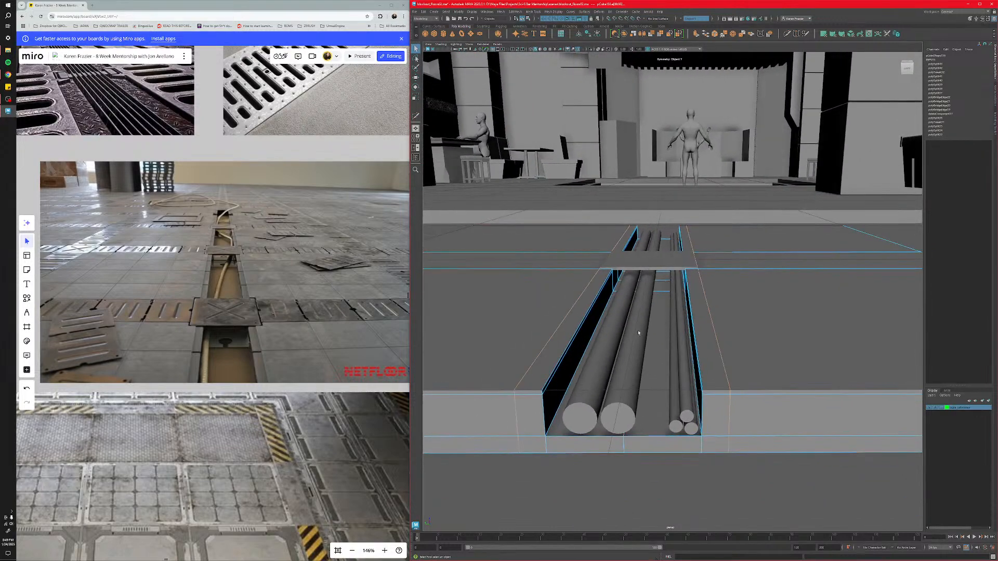
Select the thin face loop just below the slab's top surface, starting from the trench's inner wall.
mouse_move(580, 326)
right_mouse_down()
mouse_move(581, 317)
mouse_move(581, 337)
right_mouse_up()
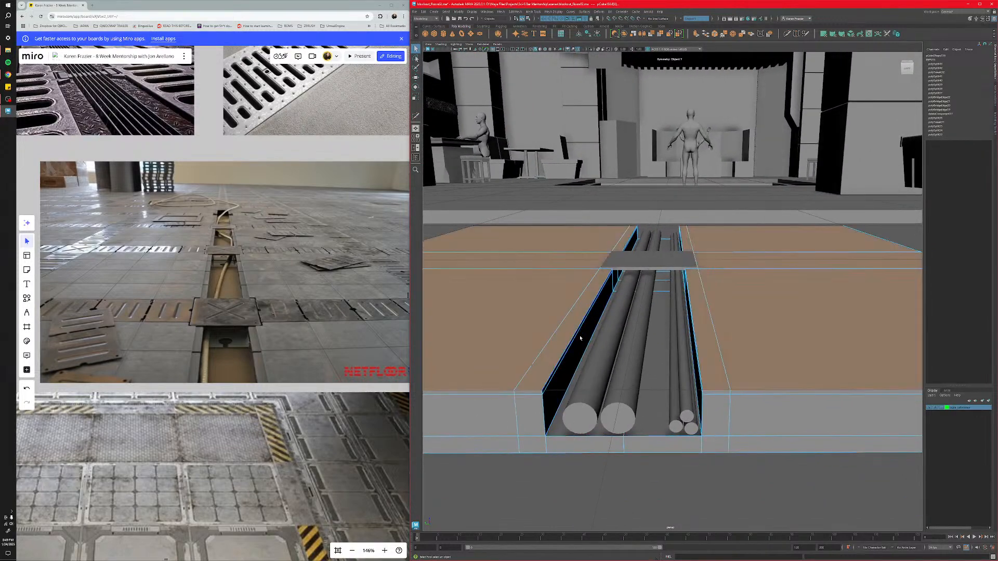
left_click(583, 331)
left_click_drag(595, 322, 588, 319, "alt")
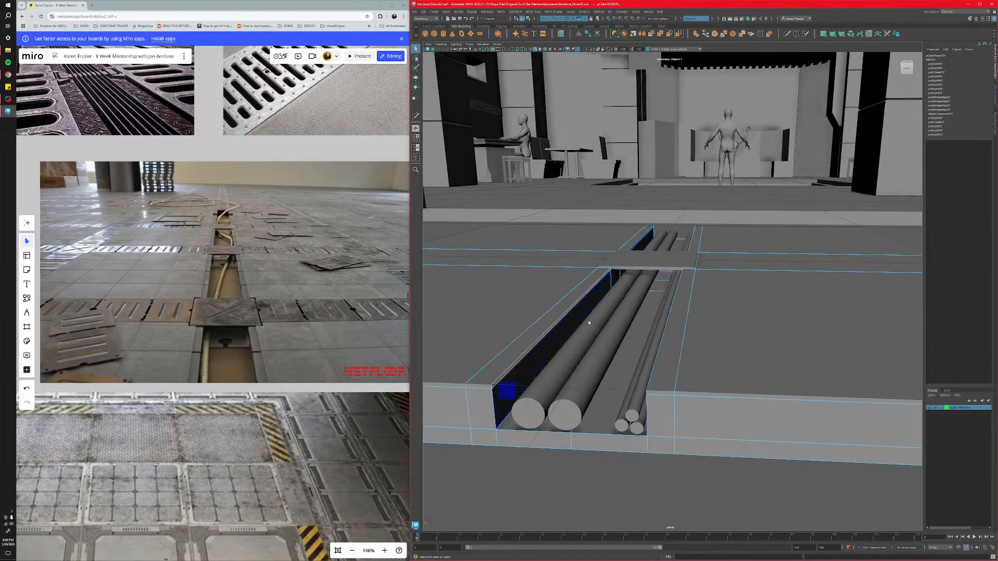
key("ctrl+shift+i")
left_click(517, 364)
double_click(488, 388, "shift")
middle_click_drag(511, 371, 626, 379, "alt")
scroll(626, 379, "down", 4)
left_click_drag(619, 383, 628, 383, "alt")
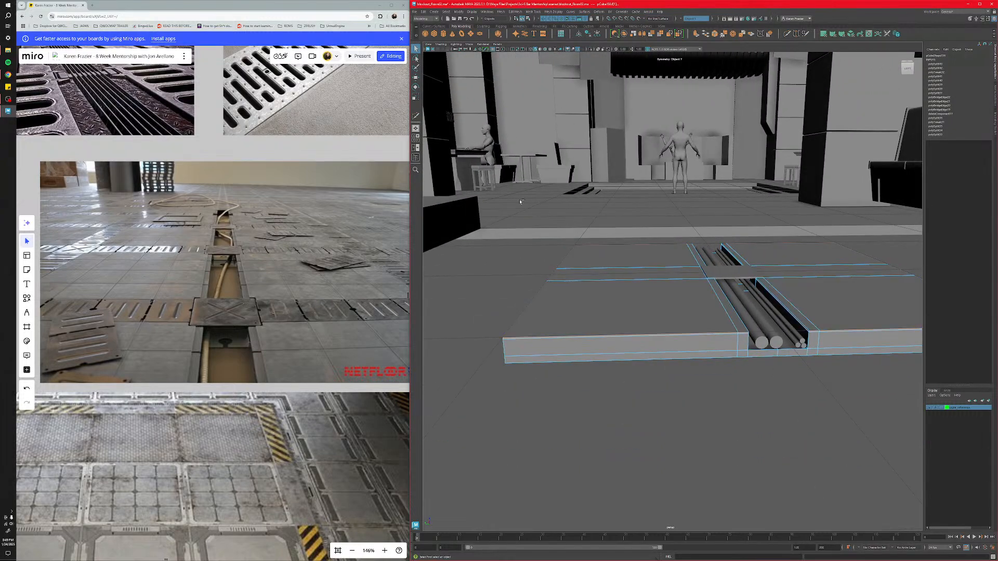
Deselect the outer and end faces of the loop, keeping the thin strips on the trench's inner walls.
left_click_drag(486, 195, 653, 405, "ctrl")
middle_click_drag(676, 395, 625, 374, "alt")
scroll(619, 371, "up", 5)
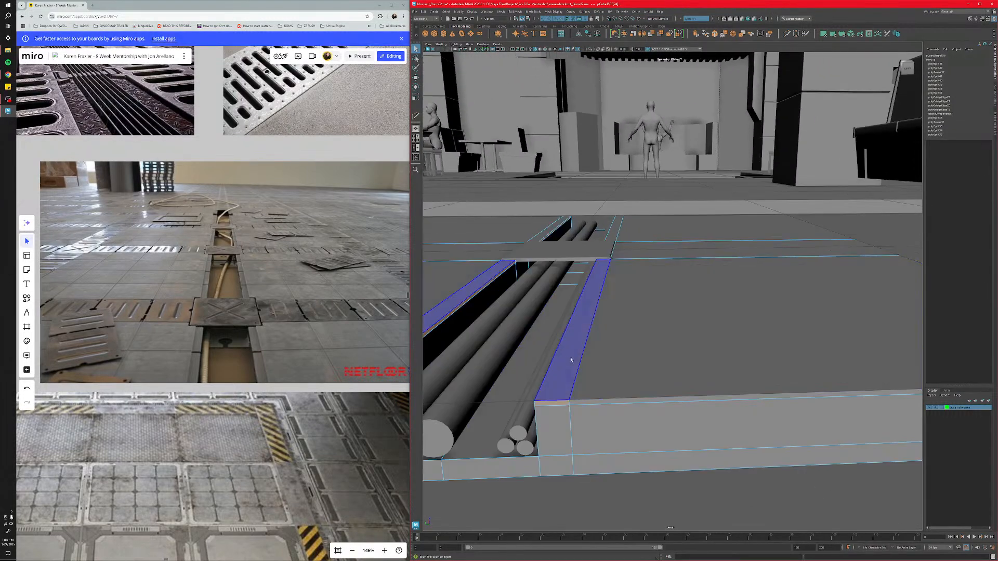
middle_click_drag(571, 361, 609, 335, "alt")
left_click(484, 343, "ctrl")
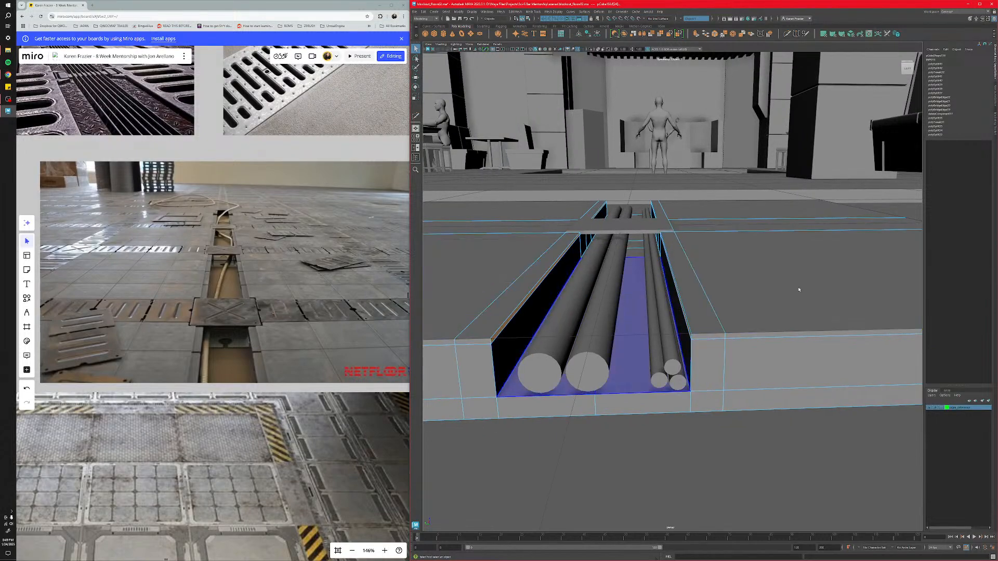
Try extruding the thin upper wall strips inward over the trench to form a lip, and undo it.
left_click_drag(798, 289, 675, 287, "alt")
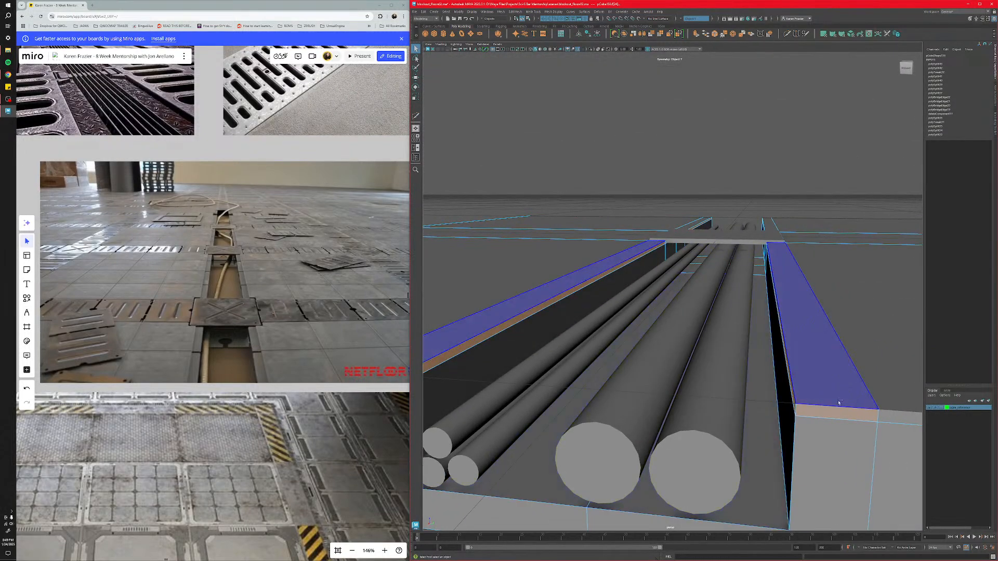
key("w")
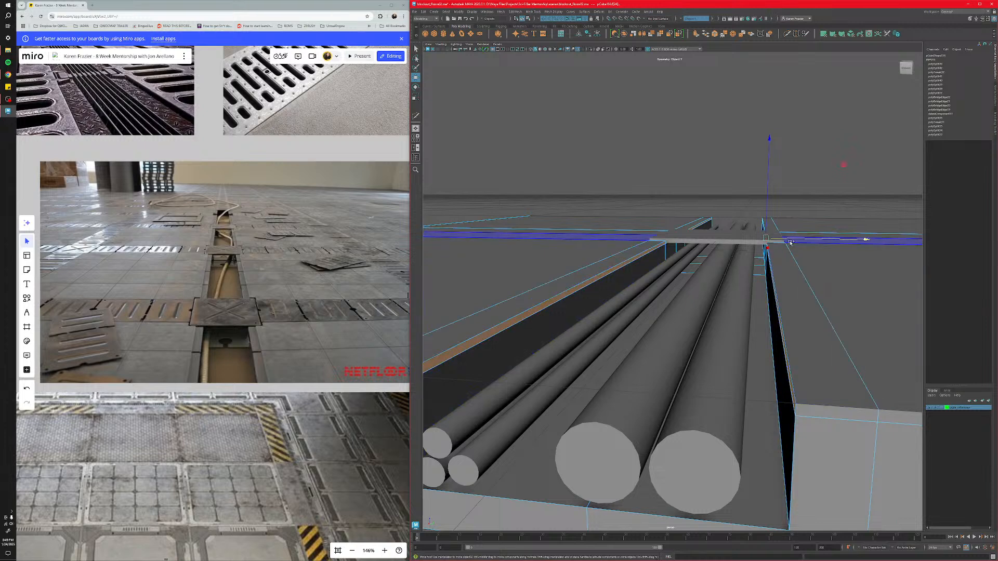
left_click_drag(794, 239, 785, 239, "shift")
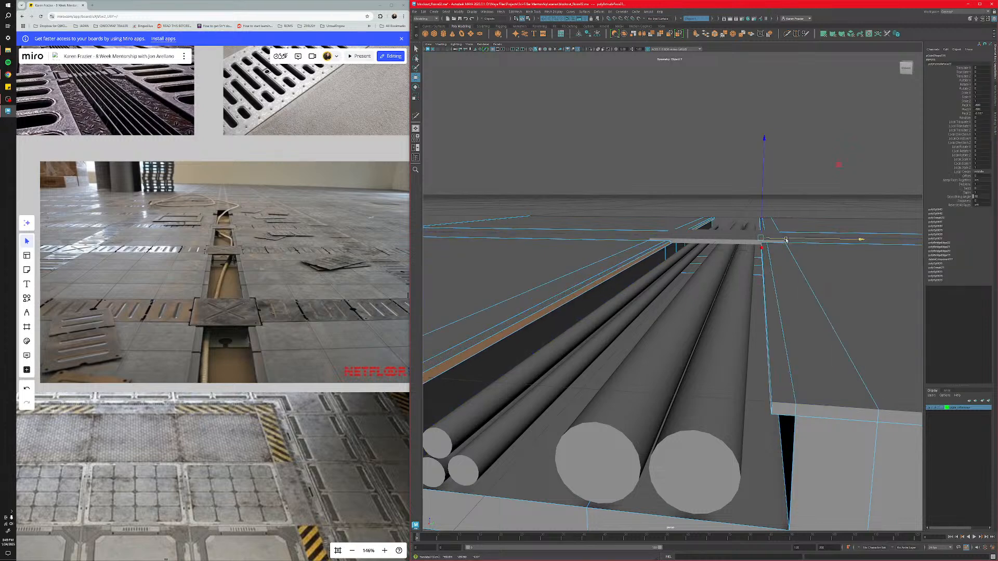
left_click_drag(705, 314, 831, 309, "alt")
left_click_drag(627, 293, 706, 317, "alt")
key("ctrl+z")
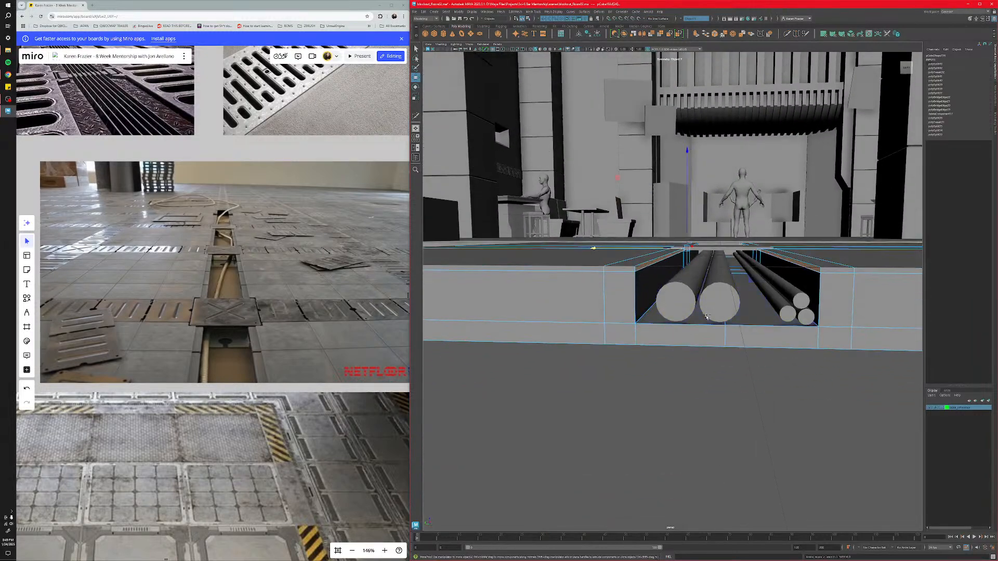
Return the floor slab to object mode and clear the selection.
left_click_drag(649, 318, 651, 348, "alt")
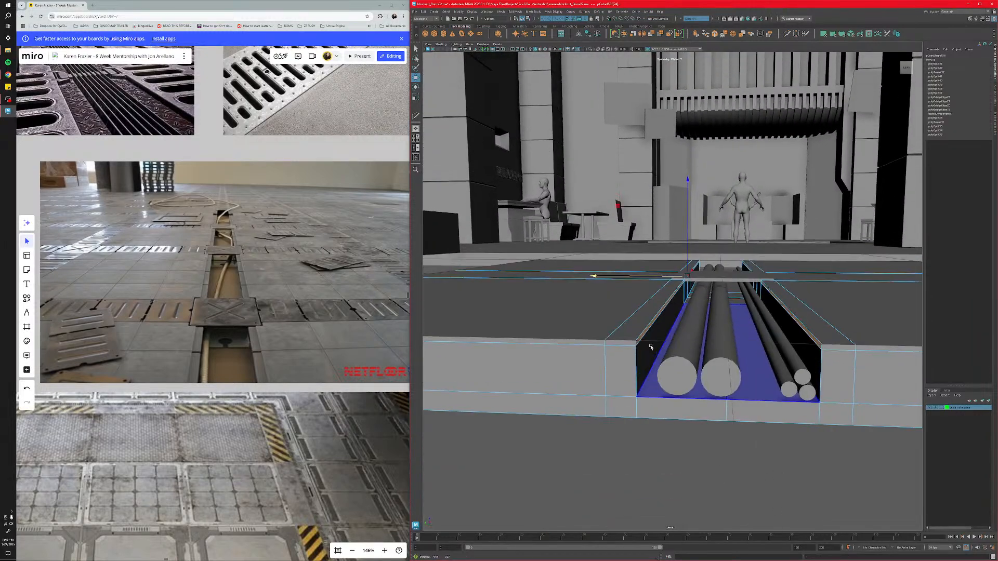
scroll(674, 349, "up", 3)
scroll(674, 349, "up", 2)
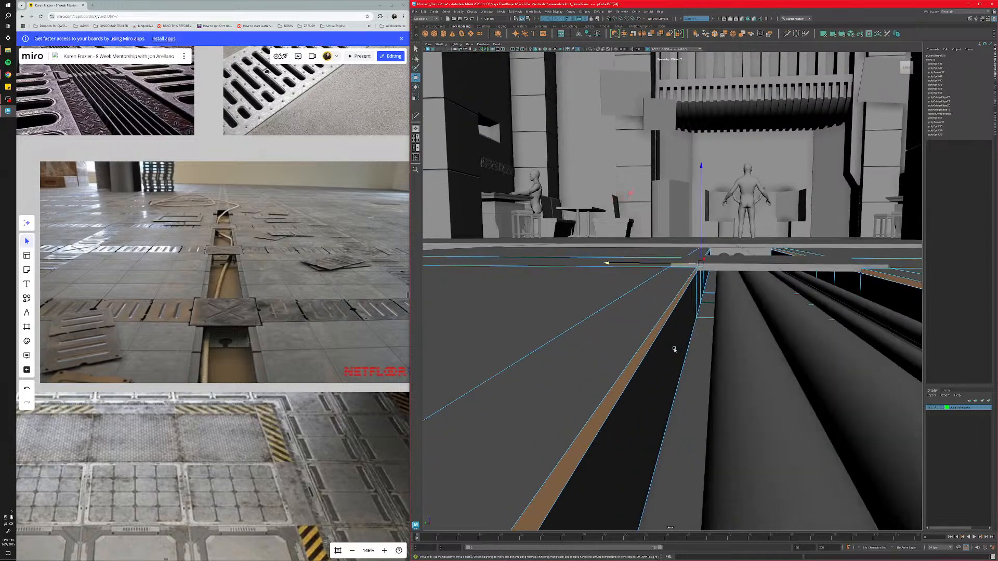
scroll(674, 350, "down", 3)
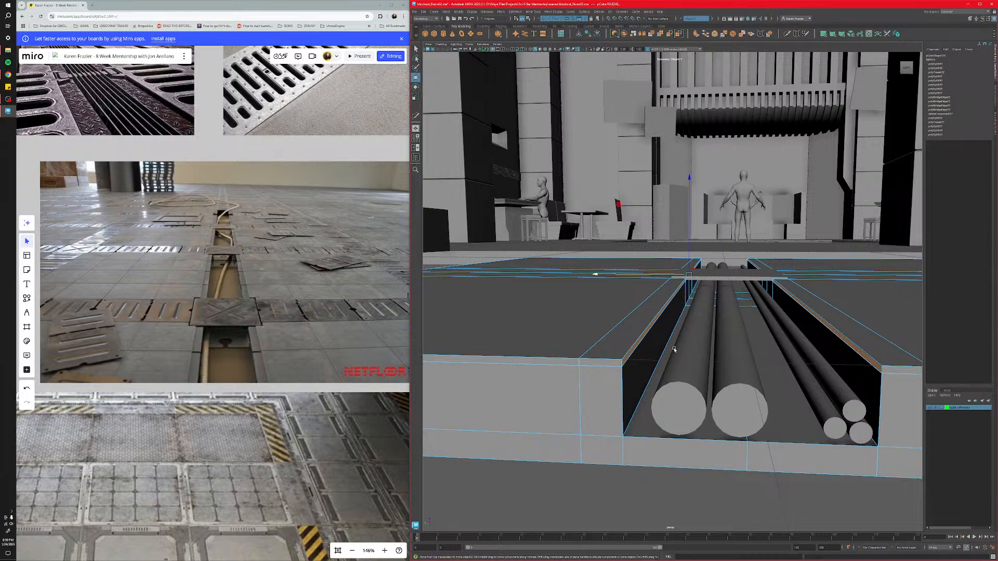
scroll(674, 349, "down", 5)
left_click_drag(675, 349, 675, 398, "alt")
key("F8")
left_click(657, 447)
Examine the floor slab, pipe trench and cover plate layout from above.
middle_click_drag(670, 334, 647, 367, "alt")
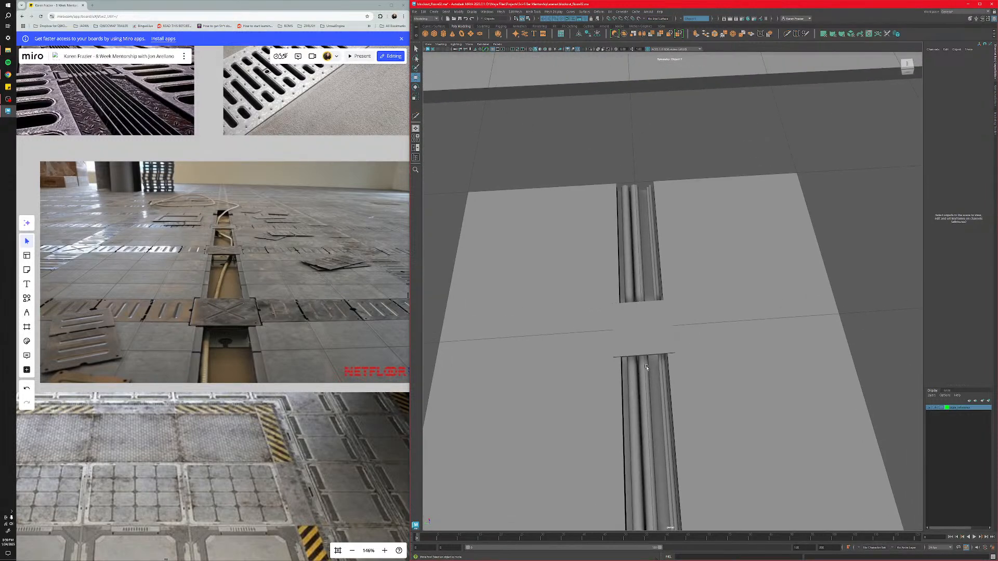
scroll(647, 367, "up", 5)
scroll(647, 368, "down", 5)
left_click_drag(647, 367, 675, 381, "alt")
mouse_move(676, 381)
middle_mouse_down("alt")
mouse_move(743, 361)
mouse_move(678, 380)
middle_mouse_up("alt")
left_click(631, 361)
mouse_move(682, 355)
left_mouse_down("alt")
mouse_move(674, 372)
mouse_move(687, 372)
left_mouse_up("alt")
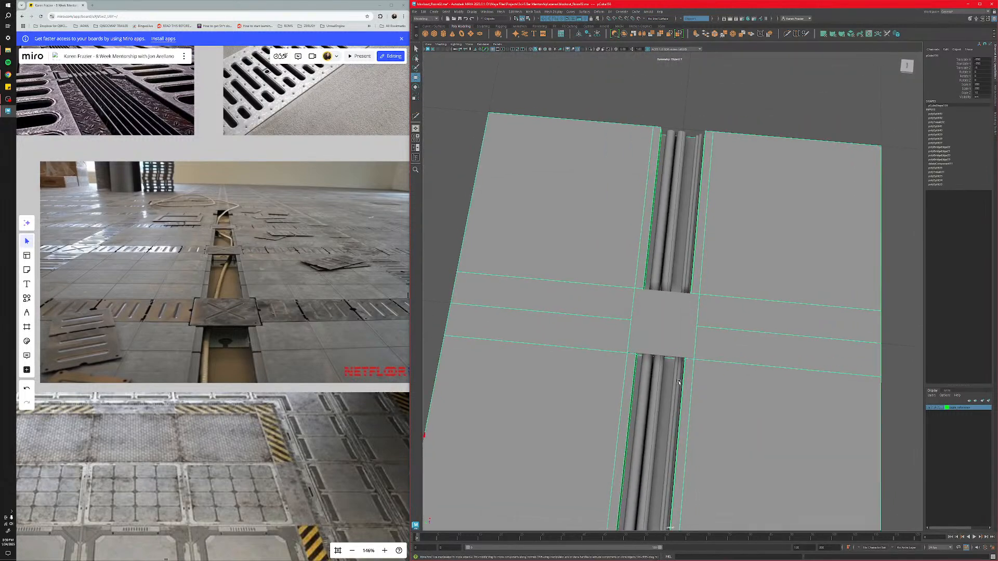
scroll(687, 372, "down", 5)
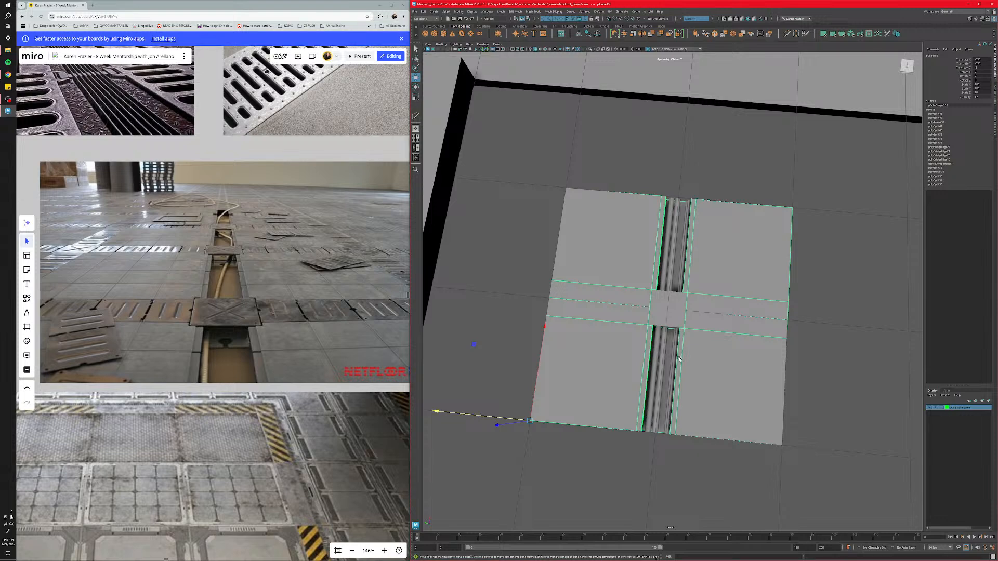
scroll(678, 335, "up", 4)
Duplicate the square cover plate over the trench and move the copy sideways onto the floor beside it.
left_click(670, 340)
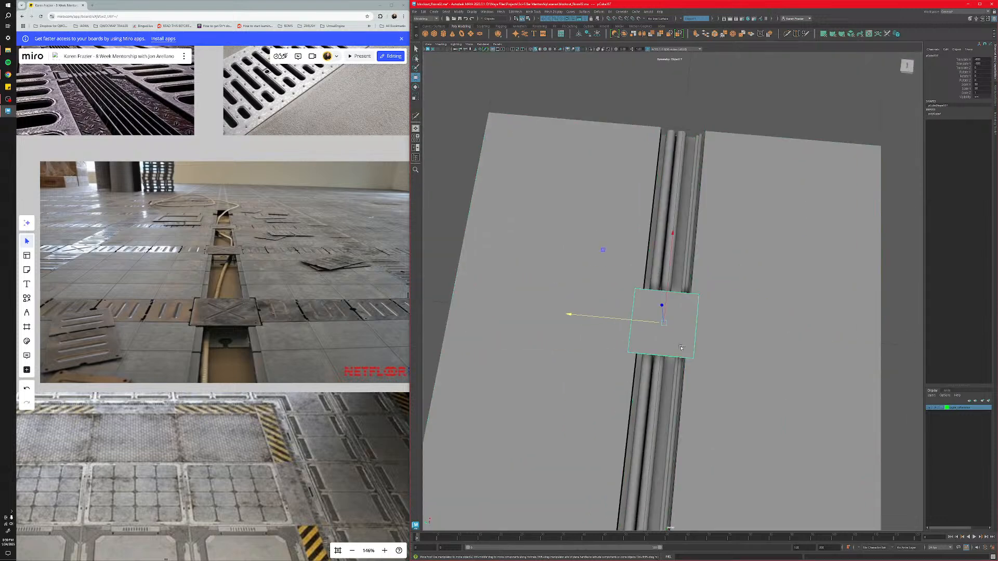
key("ctrl+d")
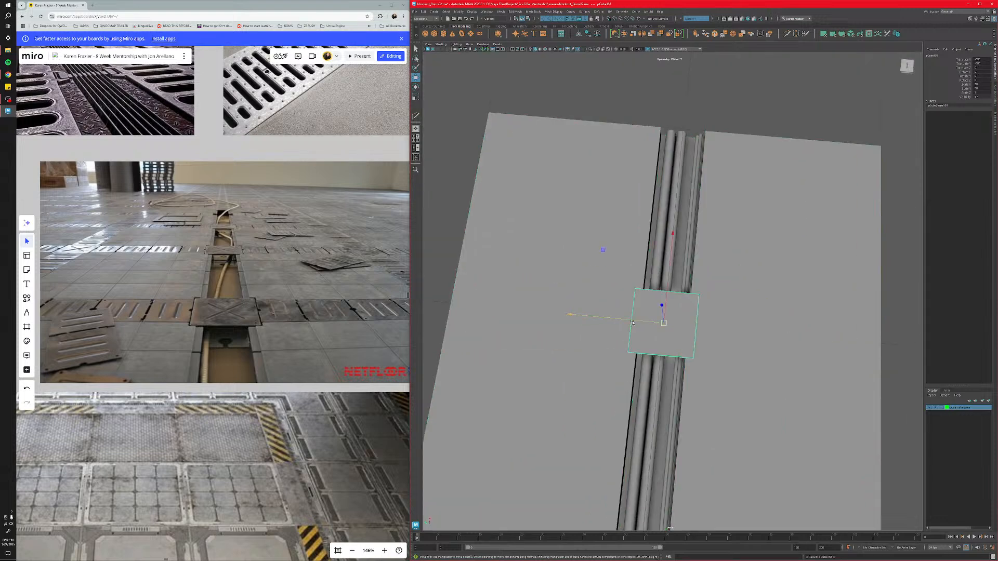
left_click_drag(633, 326, 719, 301)
middle_click_drag(720, 301, 647, 309, "alt")
scroll(645, 307, "up", 4)
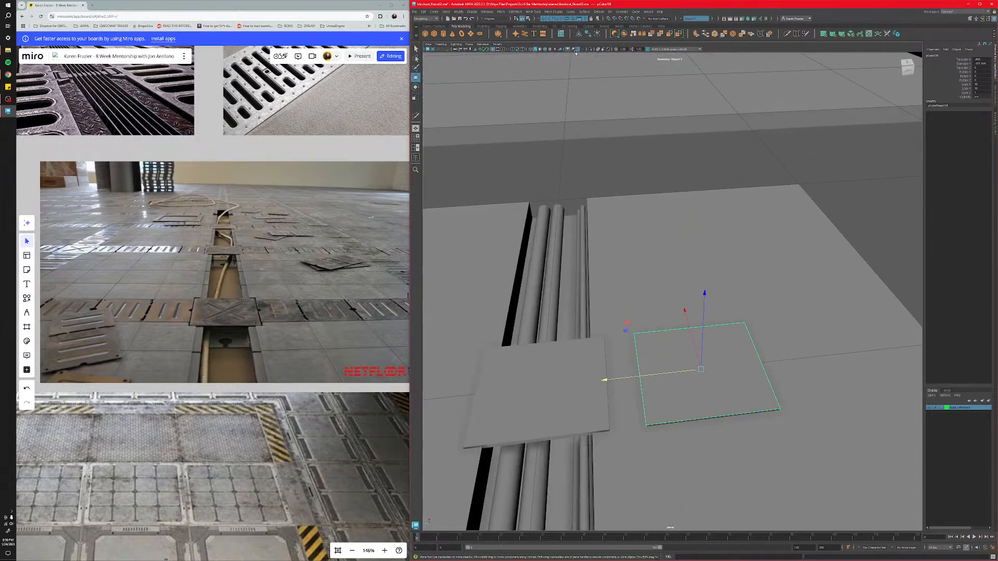
left_click_drag(682, 363, 704, 389, "alt")
middle_click_drag(704, 389, 715, 362, "alt")
scroll(771, 372, "up", 4)
left_click_drag(715, 362, 811, 393, "alt")
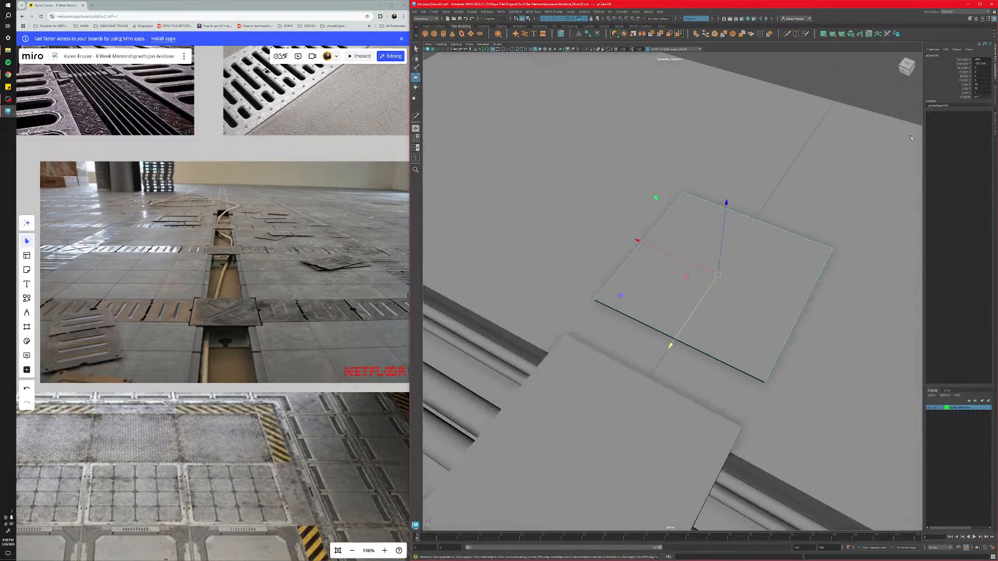
Set both Scale X and Scale Y of the duplicated cover plate to 20.
double_click(980, 84)
type("20")
key("Return")
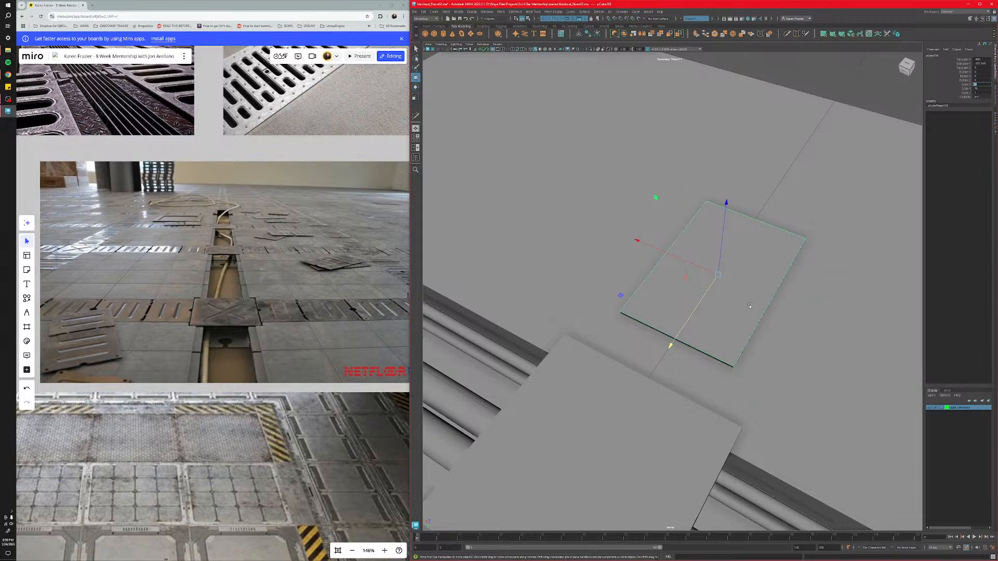
left_click_drag(749, 307, 729, 348, "alt")
double_click(982, 88)
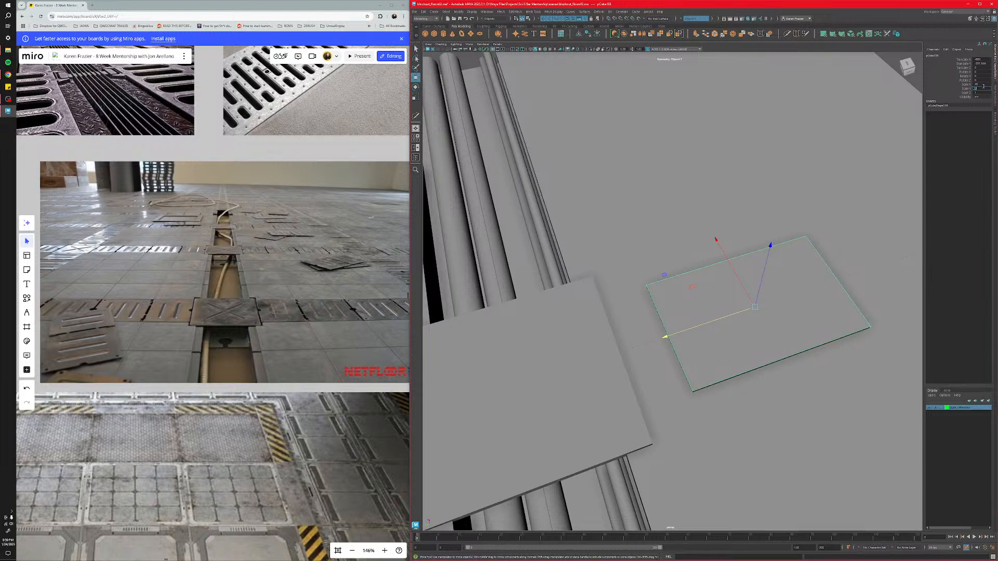
type("20")
key("Return")
Snap the small plate's pivot to its trench-side edge and move the plate flush against the large central cover plate.
left_click_drag(781, 328, 638, 375, "alt")
key("d")
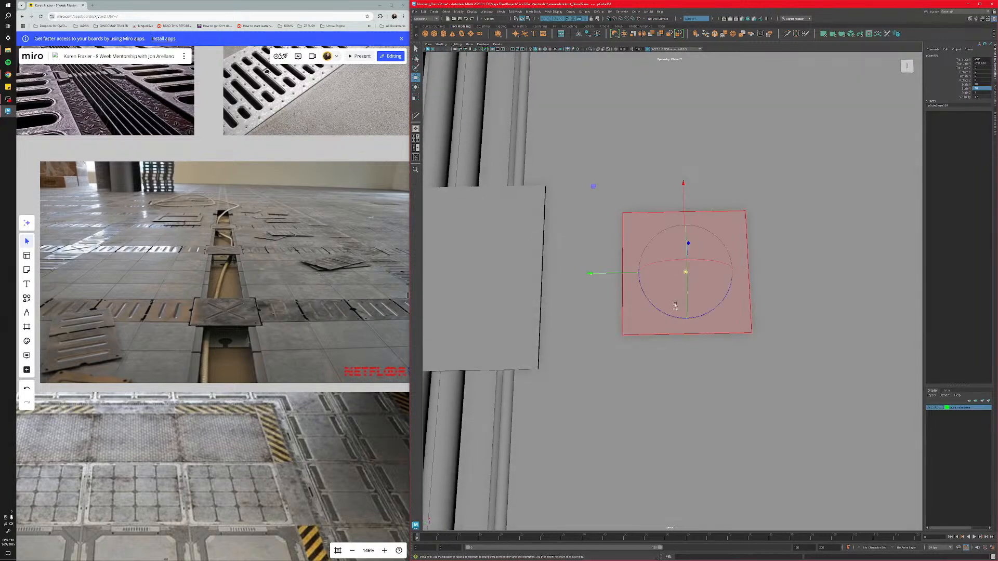
key("v")
left_click_drag(625, 273, 626, 274)
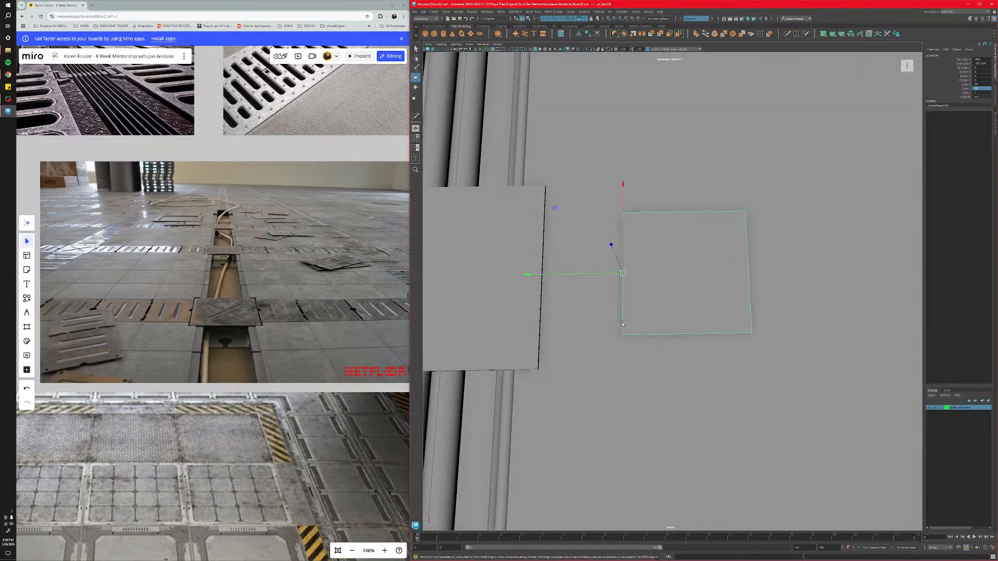
left_click_drag(598, 273, 544, 278)
middle_click_drag(604, 336, 679, 361, "alt")
left_click(664, 356)
scroll(664, 375, "down", 5)
scroll(665, 376, "down", 3)
Duplicate the small plate sideways and snap the copy against its outer edge, away from the trench.
left_click(686, 320)
scroll(659, 368, "up", 4)
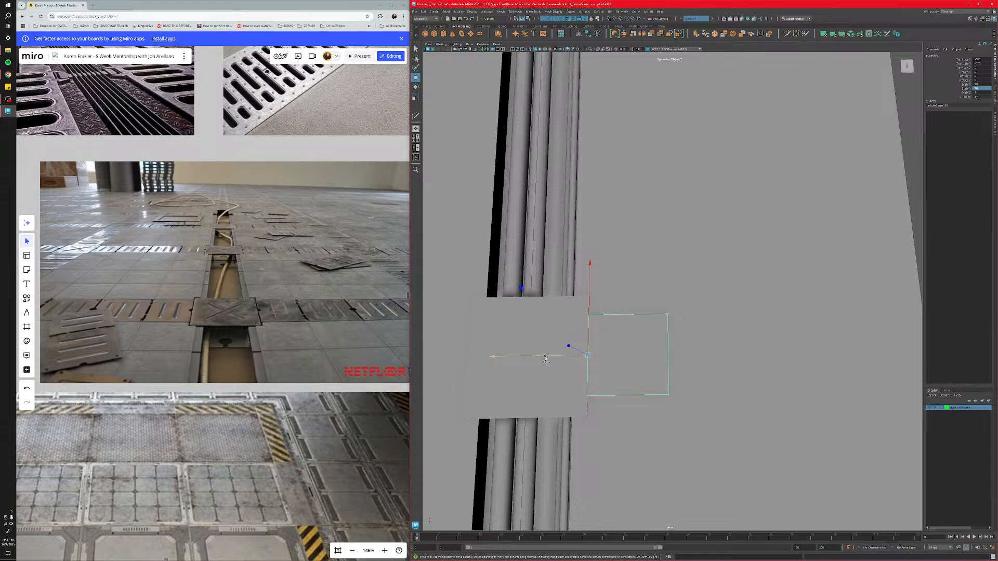
left_click_drag(545, 358, 668, 357)
key("v")
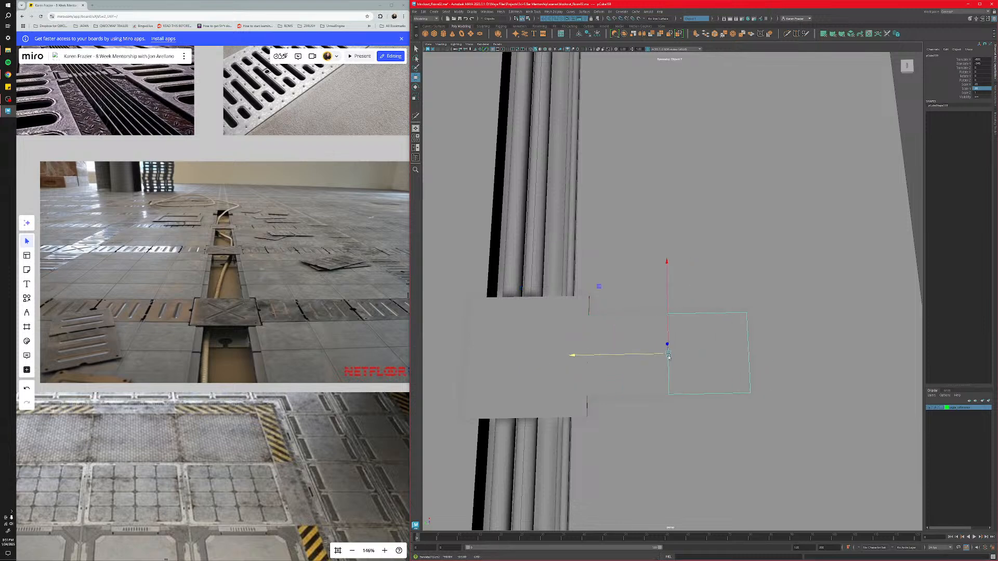
middle_click_drag(681, 394, 641, 389, "alt")
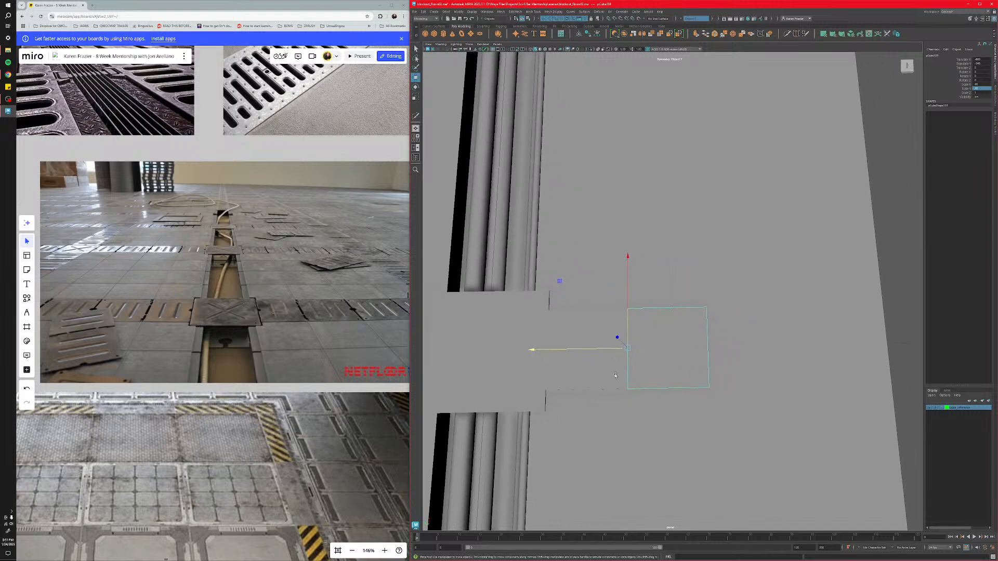
left_click_drag(581, 377, 650, 364, "alt")
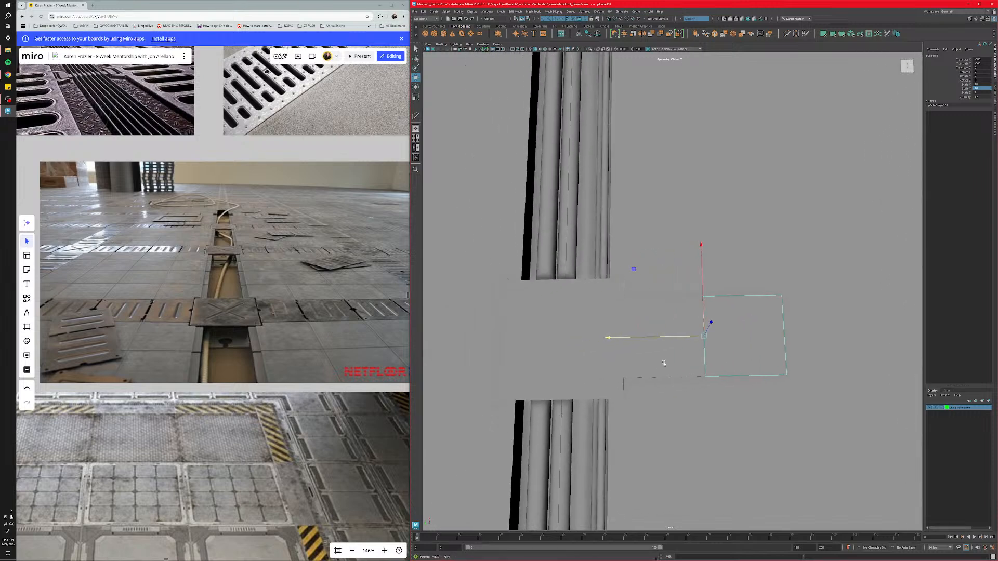
scroll(654, 372, "up", 4)
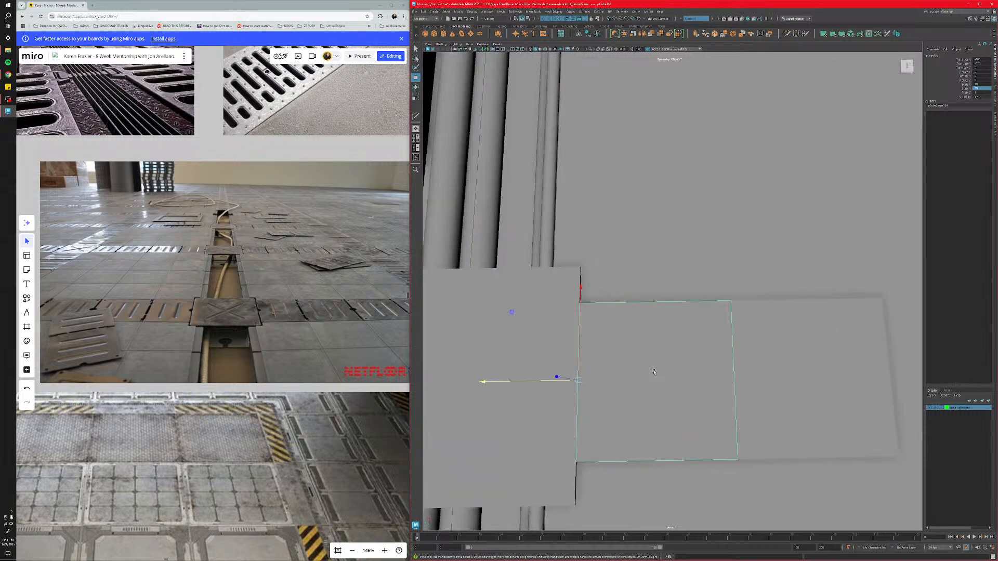
middle_click_drag(681, 393, 654, 362, "alt")
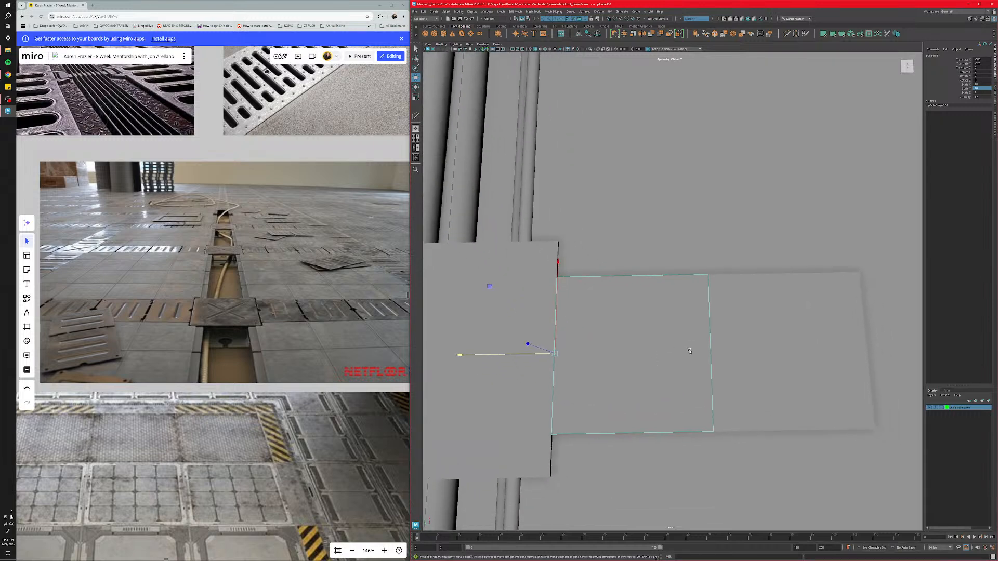
Preview an edge loop on the small plate next to the cover plate and change the modelling symmetry setting.
left_click(787, 34)
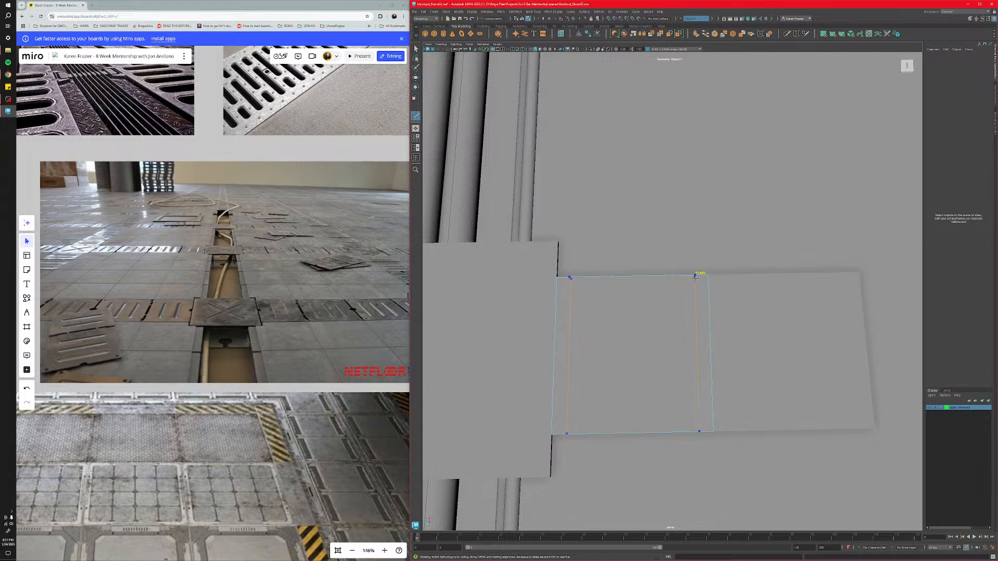
key("q")
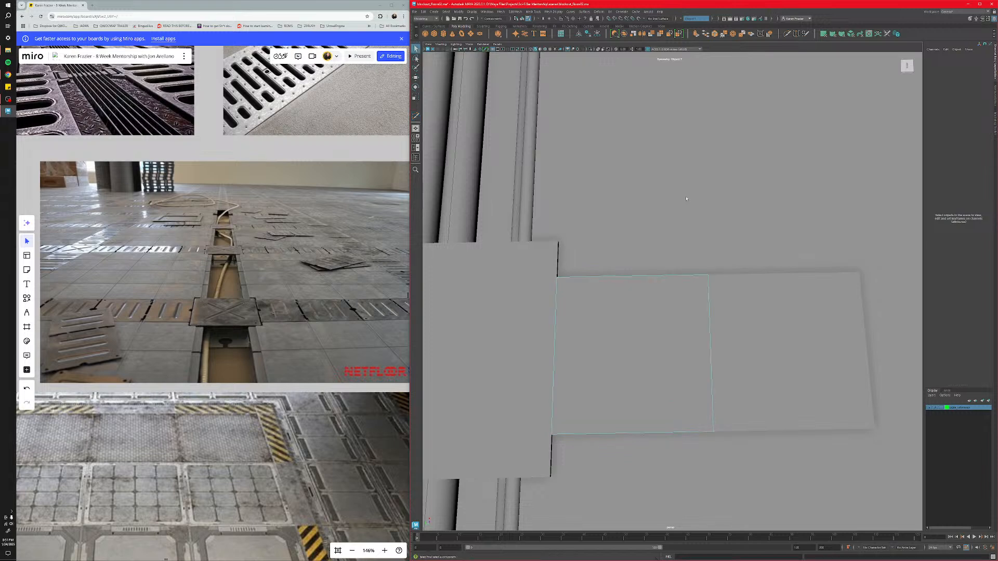
left_click(695, 19)
left_click(696, 23)
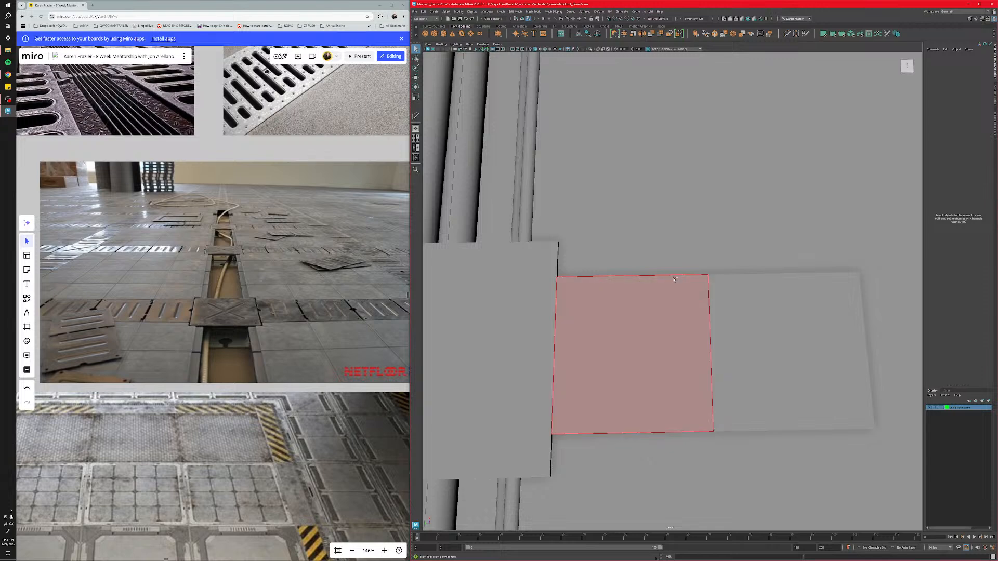
Try cutting an edge loop across the small plate beside the cover plate.
key("ctrl+shift+x")
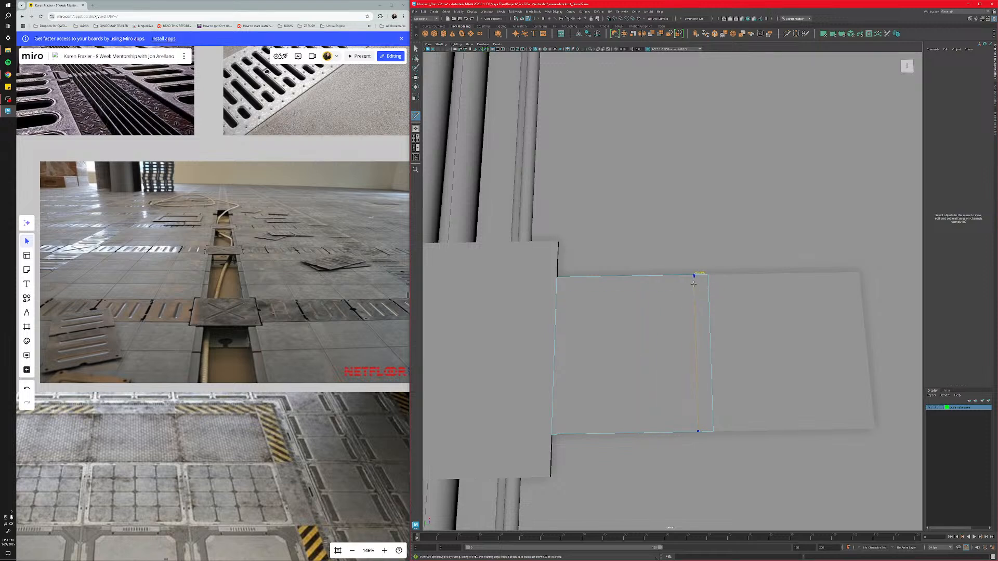
left_click(696, 301, "ctrl")
key("q")
Delete the cut small plate and snap the remaining copy flush against the central cover plate.
right_click_drag(646, 334, 665, 348)
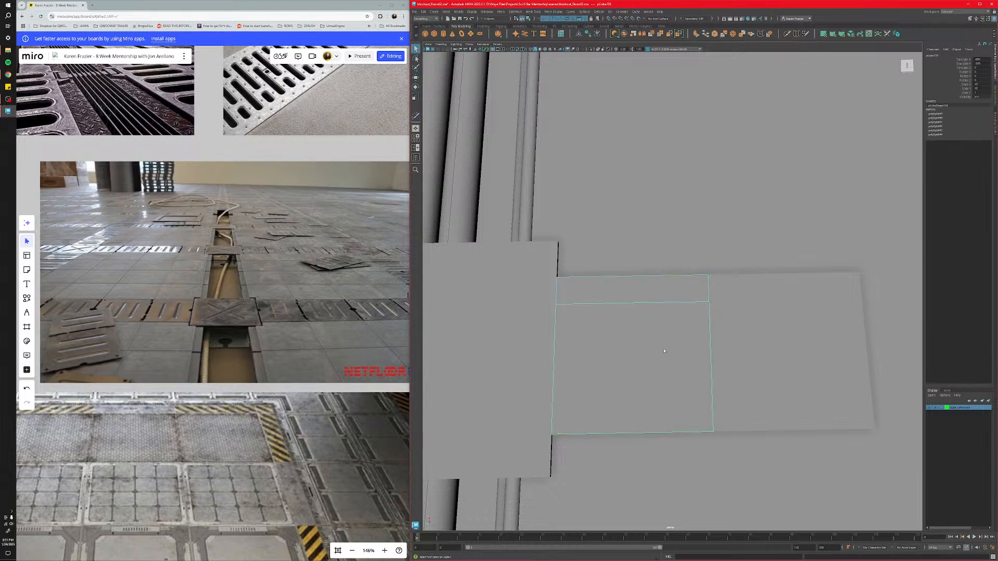
key("Delete")
left_click(729, 363)
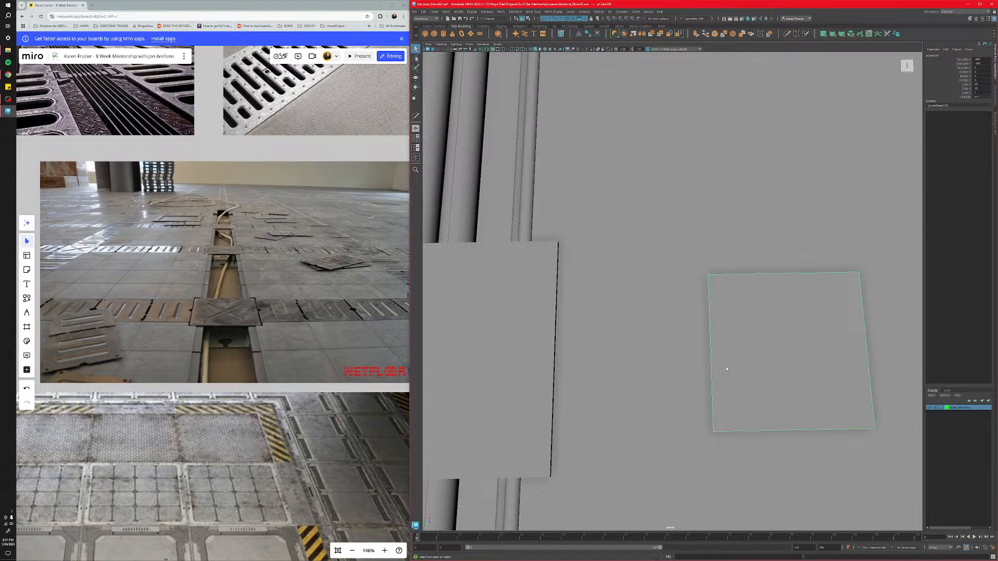
key("w")
middle_click_drag(678, 362, 549, 477)
Cut edge loops near the small plate's outer edge and along both of its side edges.
middle_click_drag(635, 375, 647, 370, "alt")
left_click(416, 115)
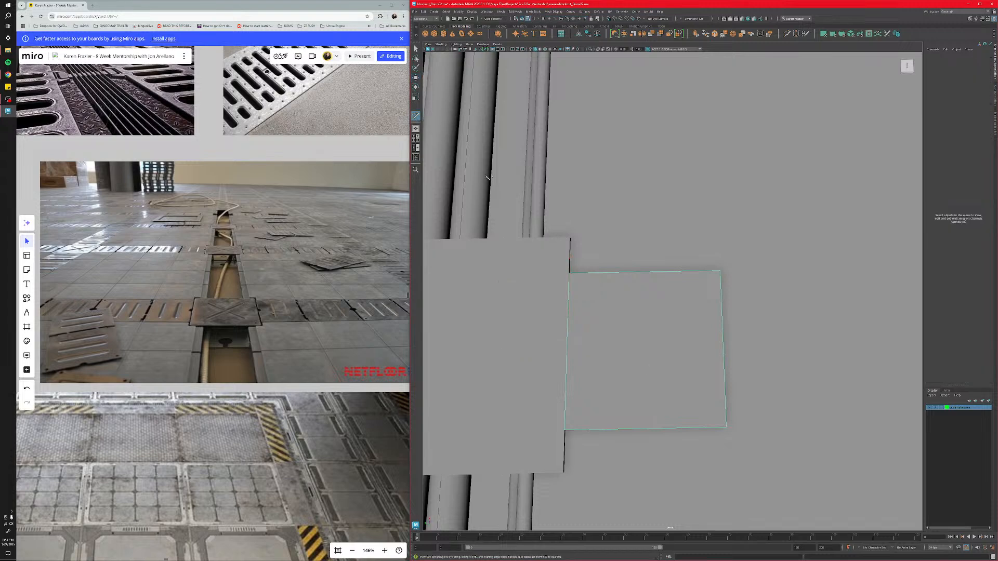
left_click(709, 271, "ctrl")
middle_click_drag(696, 352, 635, 345, "alt")
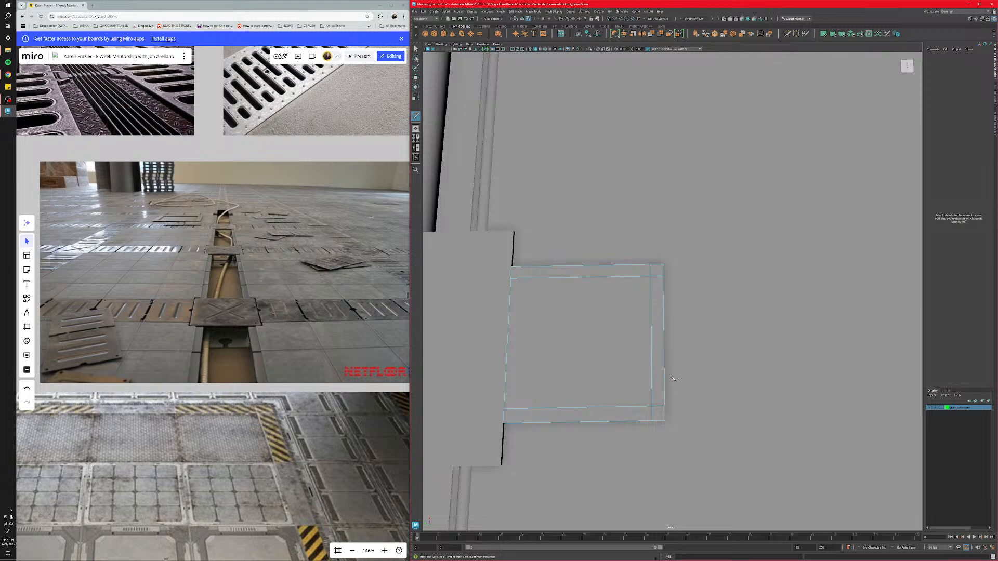
Scale the two inner corner points near the plate's outer edge closer together to taper the future notch's ends.
key("q")
right_click_drag(598, 333, 575, 332)
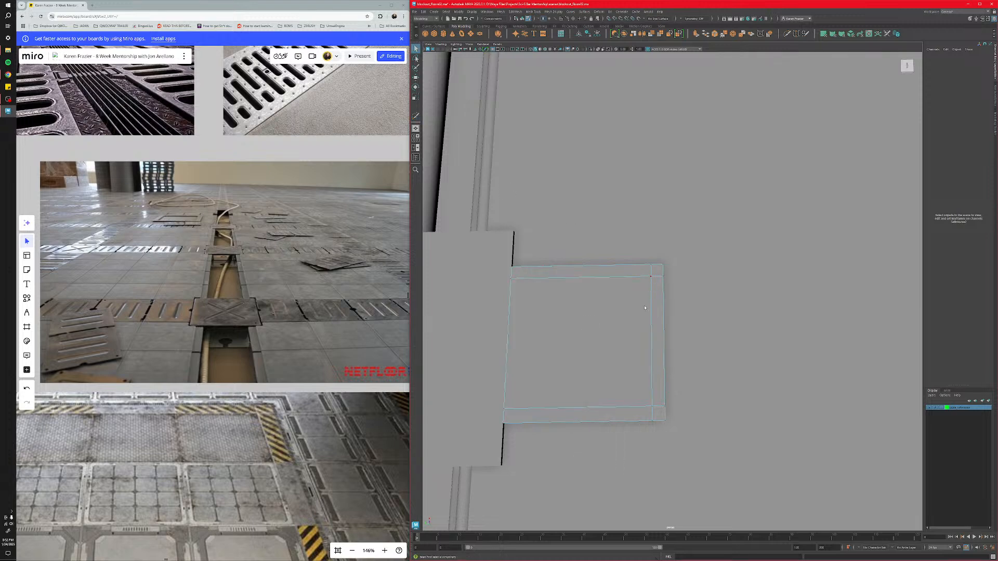
left_click(649, 276)
key("w")
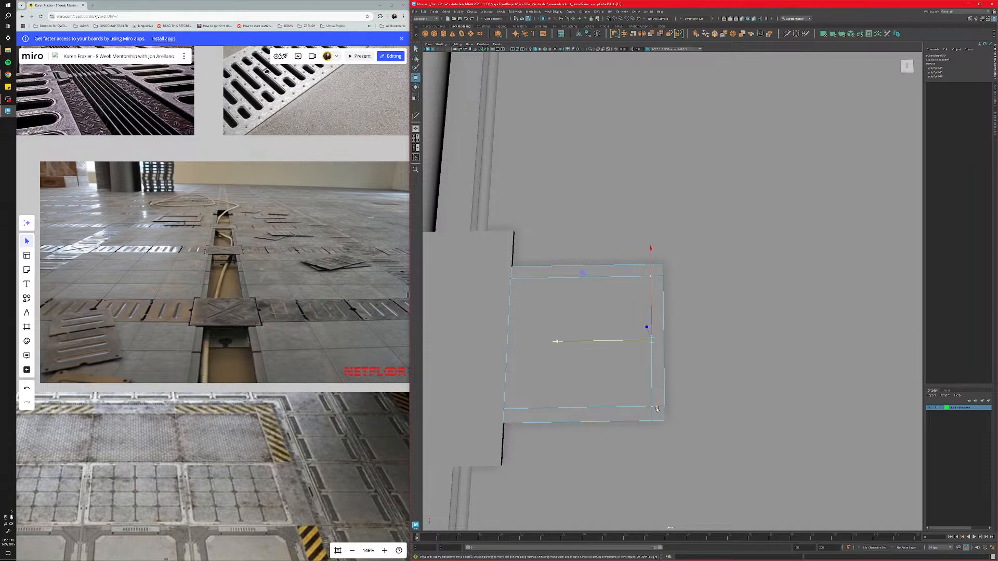
mouse_move(705, 438)
left_mouse_down("alt")
mouse_move(684, 373)
mouse_move(704, 420)
left_mouse_up("alt")
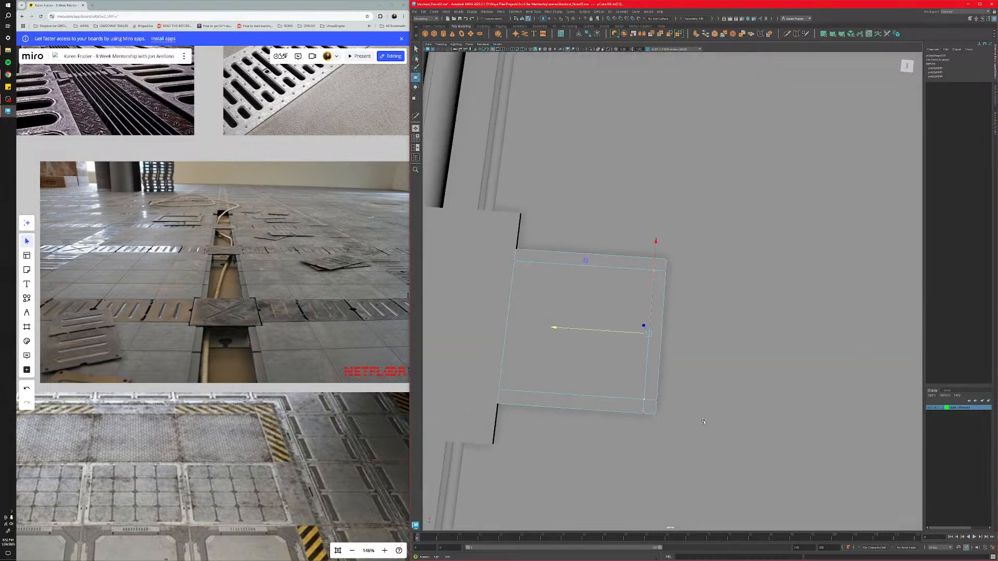
key("r")
left_click_drag(655, 243, 655, 275)
middle_click_drag(616, 303, 589, 296, "alt")
Delete the middle strip along the plate's outer edge to open a notch between the two corner tabs.
right_click_drag(588, 296, 595, 310)
left_click(630, 339)
key("Delete")
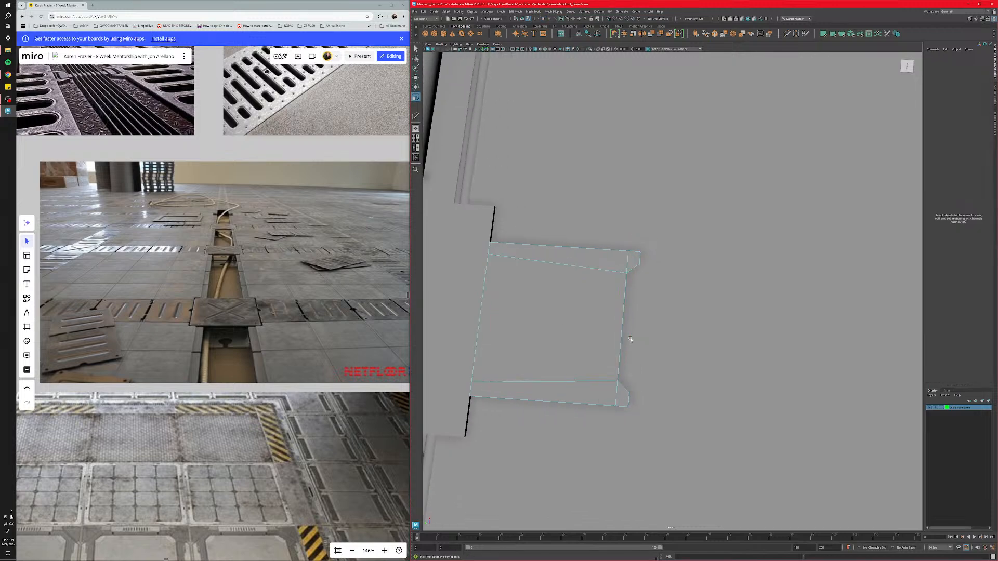
left_click_drag(631, 339, 605, 370, "alt")
left_click(595, 334)
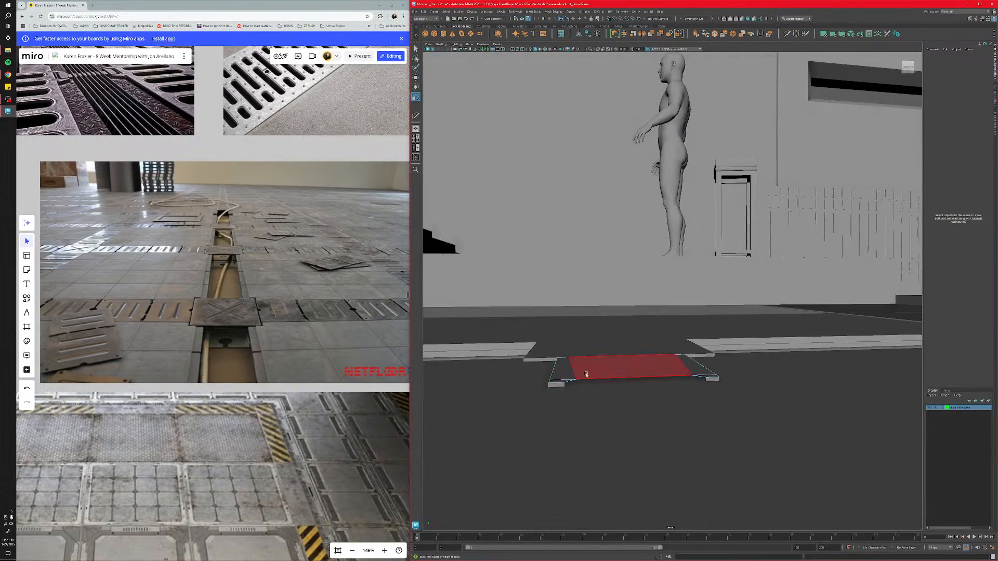
Bridge the long upper and lower edges of the notch to close its inner side wall.
right_click(606, 370)
right_click_drag(606, 371, 605, 359)
left_click(608, 382)
scroll(622, 387, "up", 5)
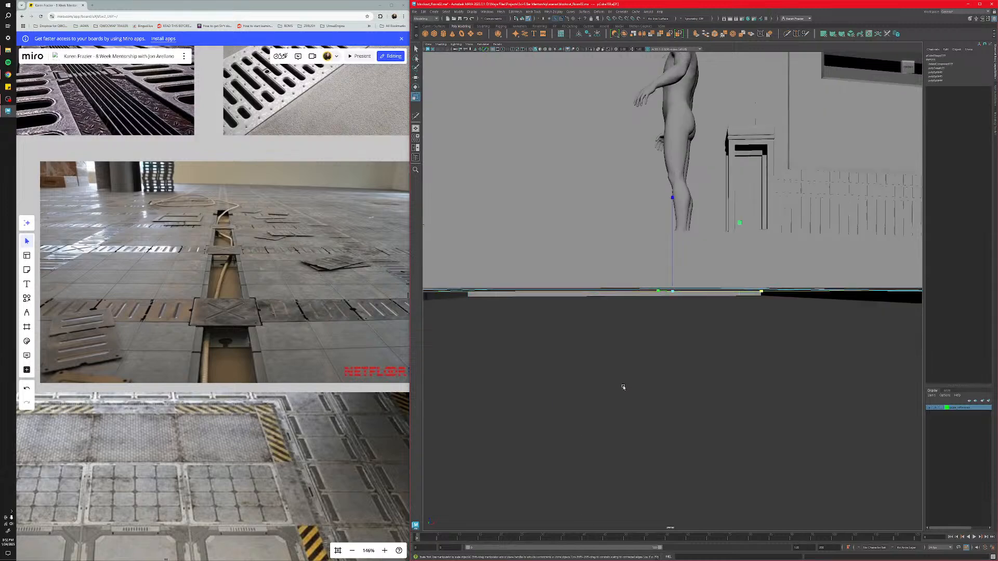
key("f")
left_click_drag(606, 375, 596, 305, "alt")
key("r")
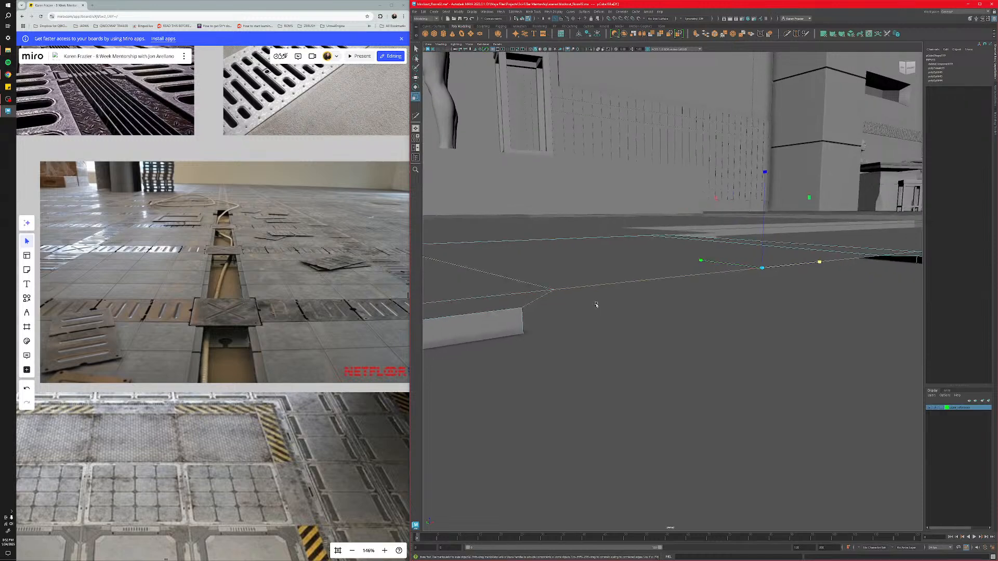
left_click_drag(657, 348, 656, 354, "alt")
left_click(611, 293)
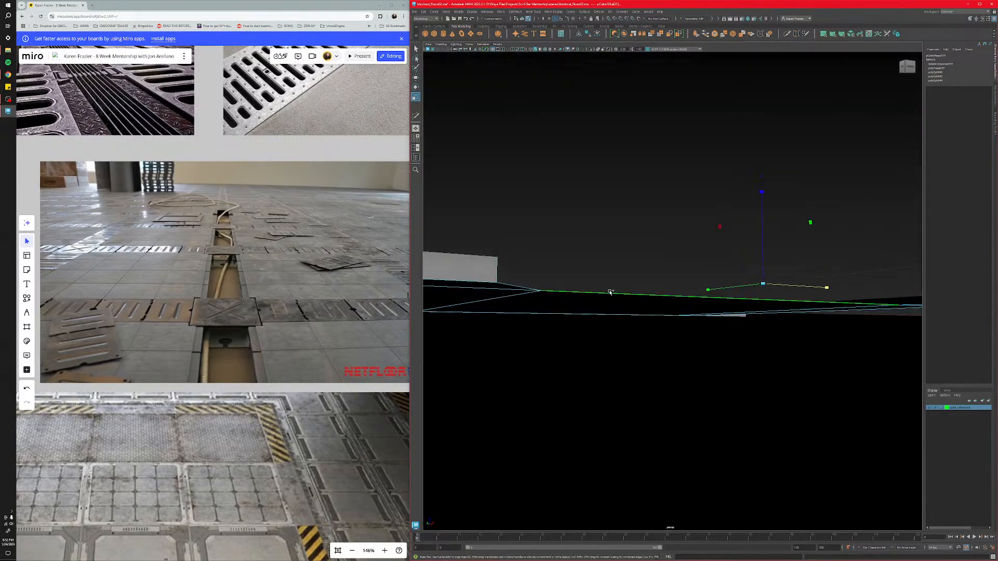
right_click_drag(614, 297, 613, 351, "shift")
left_click_drag(614, 302, 604, 332, "alt")
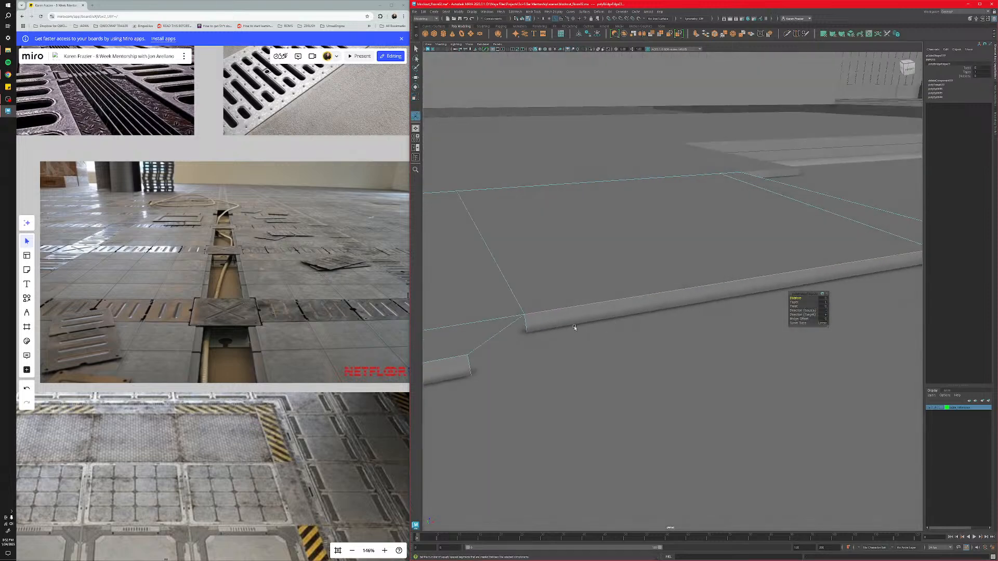
Bridge the open vertical edges at both slanted ends of the notch to close the remaining side walls.
left_click(526, 329)
key("g")
middle_click_drag(681, 343, 501, 339, "alt")
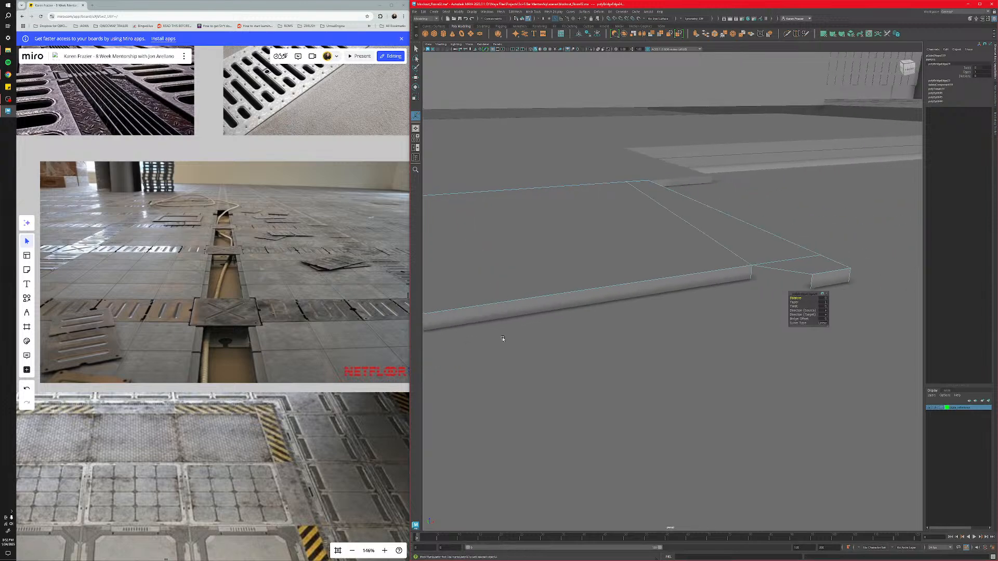
left_click_drag(501, 338, 582, 330, "alt")
left_click(700, 263)
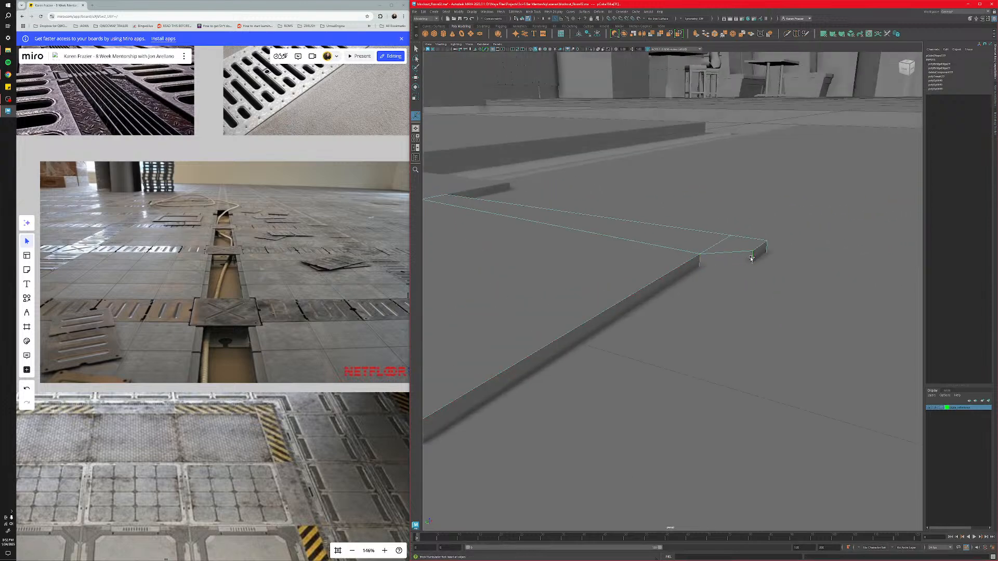
key("g")
Return the notched plate to object mode and duplicate it sideways, snapping the copy against its outer edge.
key("q")
right_click_drag(580, 302, 607, 292)
left_click(635, 359)
scroll(624, 358, "down", 5)
left_click_drag(612, 356, 604, 376, "alt")
left_click(601, 358)
middle_click_drag(603, 376, 583, 340, "alt")
scroll(690, 359, "down", 5)
scroll(619, 345, "down", 2)
scroll(620, 346, "up", 2)
key("w")
mouse_move(510, 322)
left_mouse_down("shift")
mouse_move(667, 326)
mouse_move(641, 274)
left_mouse_up("shift")
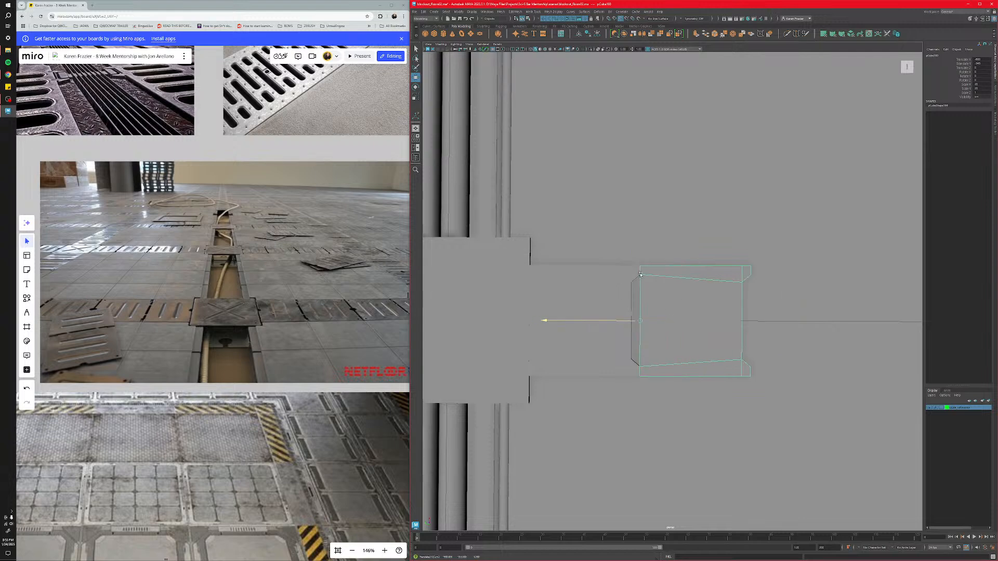
Duplicate the second notched plate outward to add a third plate to the row.
left_click(759, 317)
middle_click_drag(692, 325, 637, 326, "alt")
scroll(637, 327, "down", 3)
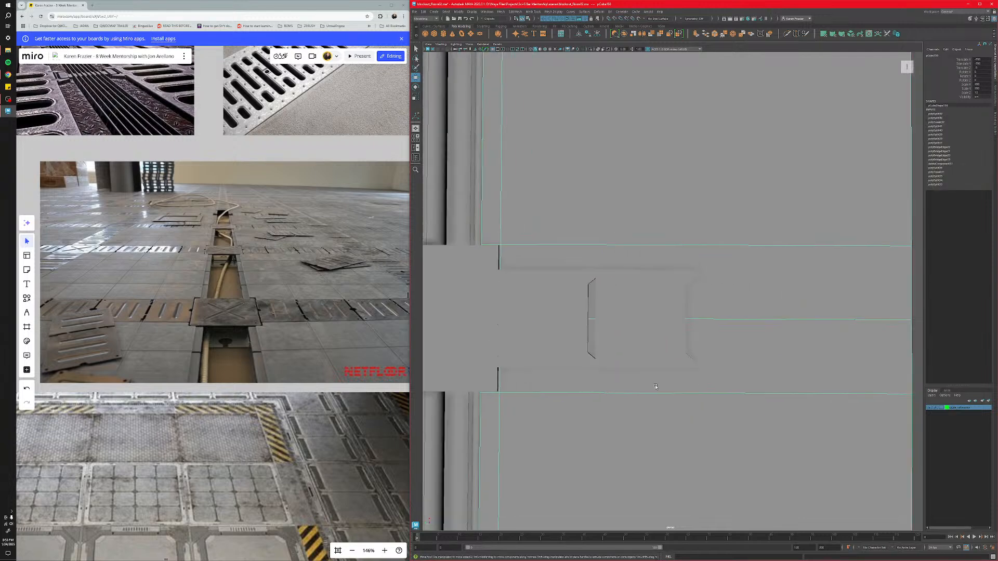
left_click(637, 327)
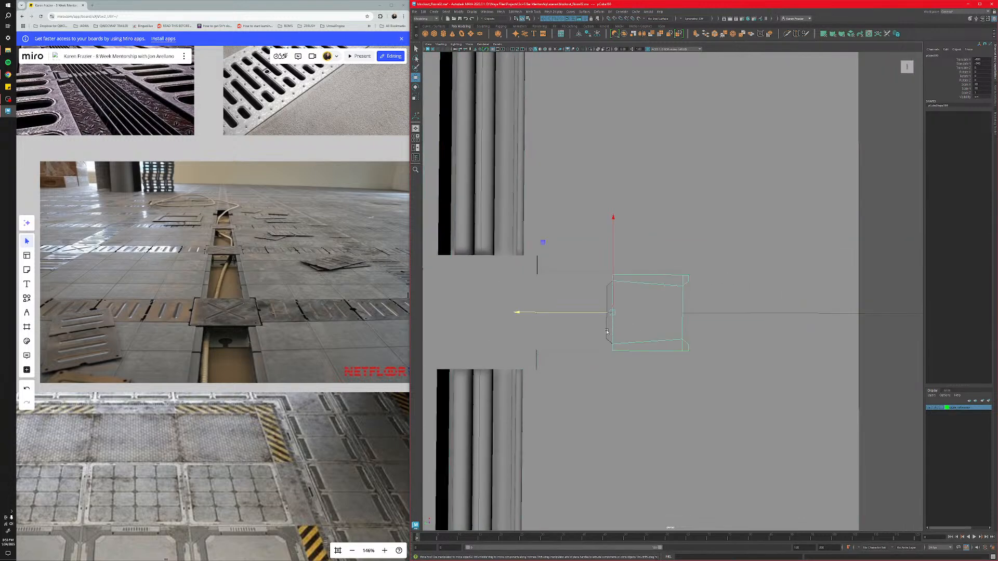
mouse_move(583, 316)
left_mouse_down("shift")
mouse_move(674, 315)
mouse_move(686, 312)
mouse_move(684, 294)
mouse_move(691, 342)
mouse_move(665, 307)
mouse_move(635, 360)
left_mouse_up("shift")
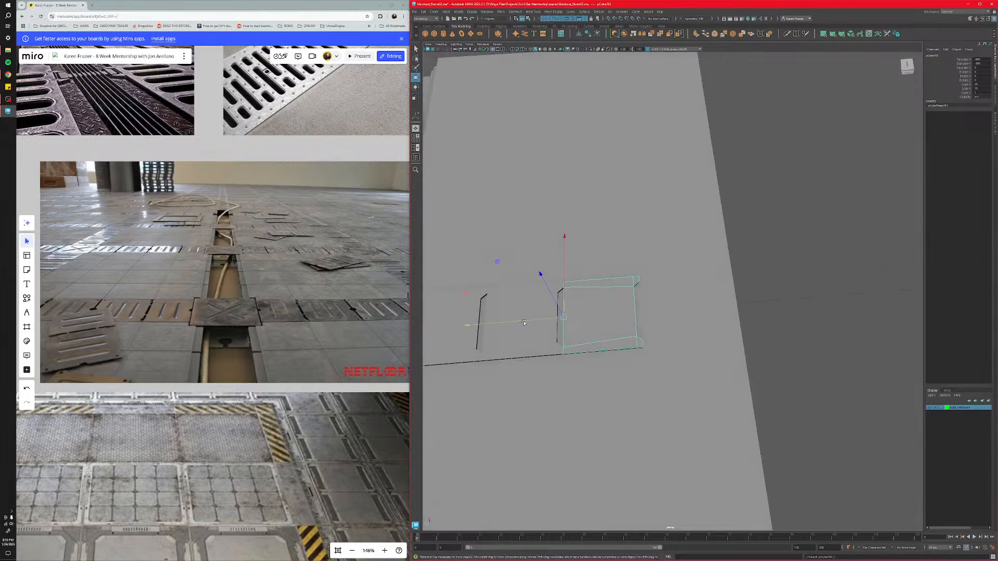
Duplicate the third notched plate outward, snap the fourth against it near the slab's edge, and clear the selection.
mouse_move(526, 323)
left_mouse_down("shift")
mouse_move(622, 314)
mouse_move(645, 353)
mouse_move(653, 349)
left_mouse_up("shift")
key("v")
left_click(657, 385)
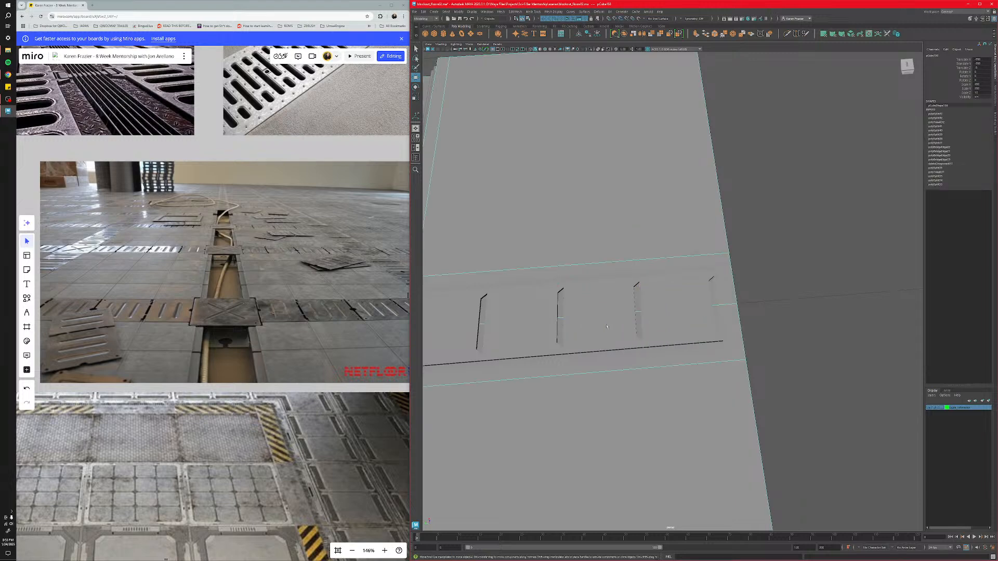
left_click(754, 374)
right_click_drag(743, 376, 606, 380, "alt")
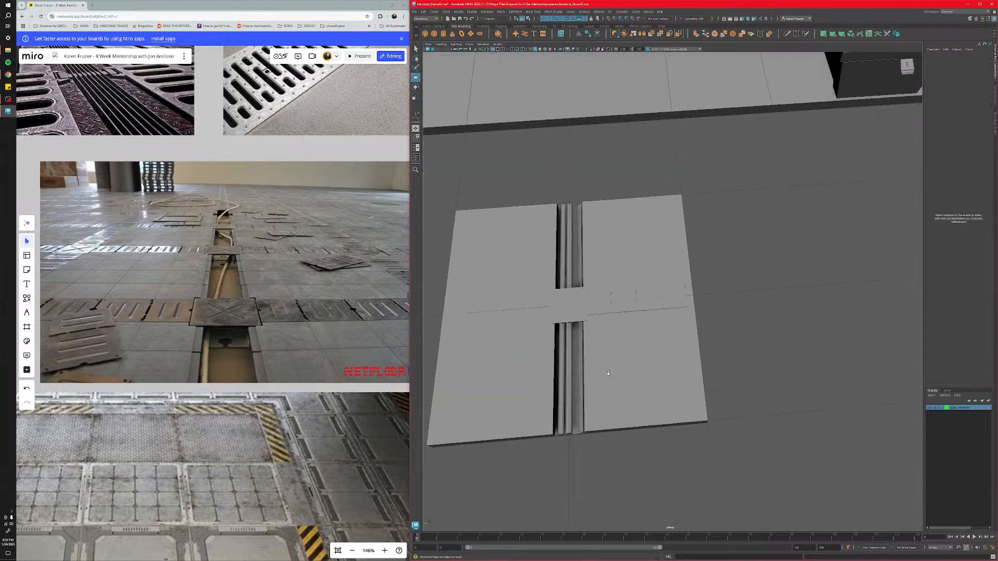
Examine the row of four notched plates and the central cover plate from close up and from farther away.
mouse_move(606, 380)
left_mouse_down("alt")
mouse_move(579, 393)
mouse_move(611, 370)
mouse_move(608, 338)
mouse_move(621, 372)
mouse_move(637, 356)
mouse_move(594, 384)
left_mouse_up("alt")
right_click_drag(559, 359, 599, 340, "alt")
middle_click_drag(599, 340, 727, 315, "alt")
left_click_drag(726, 315, 671, 330, "alt")
left_click(601, 318)
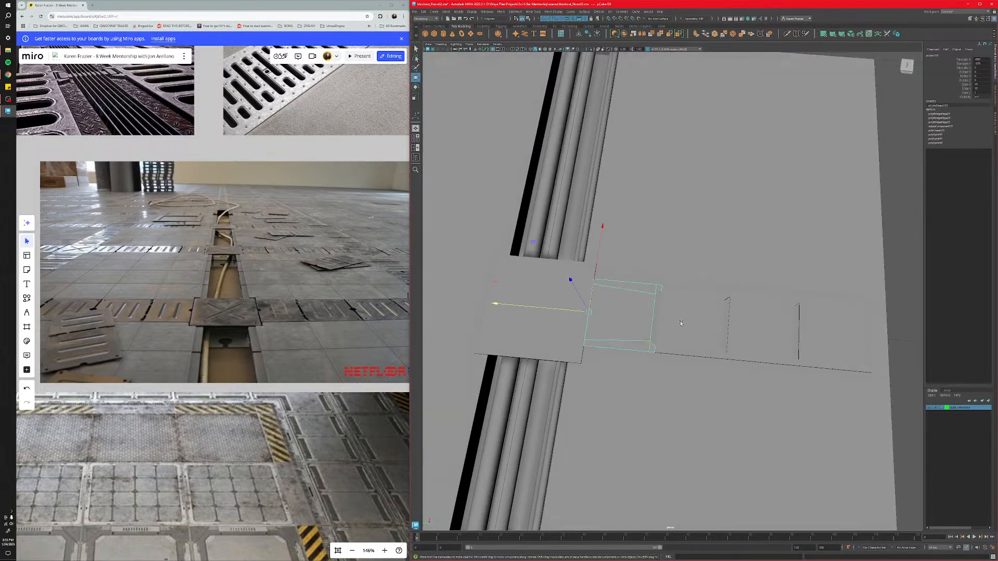
right_click_drag(680, 324, 635, 368, "alt")
left_click_drag(635, 371, 635, 351, "alt")
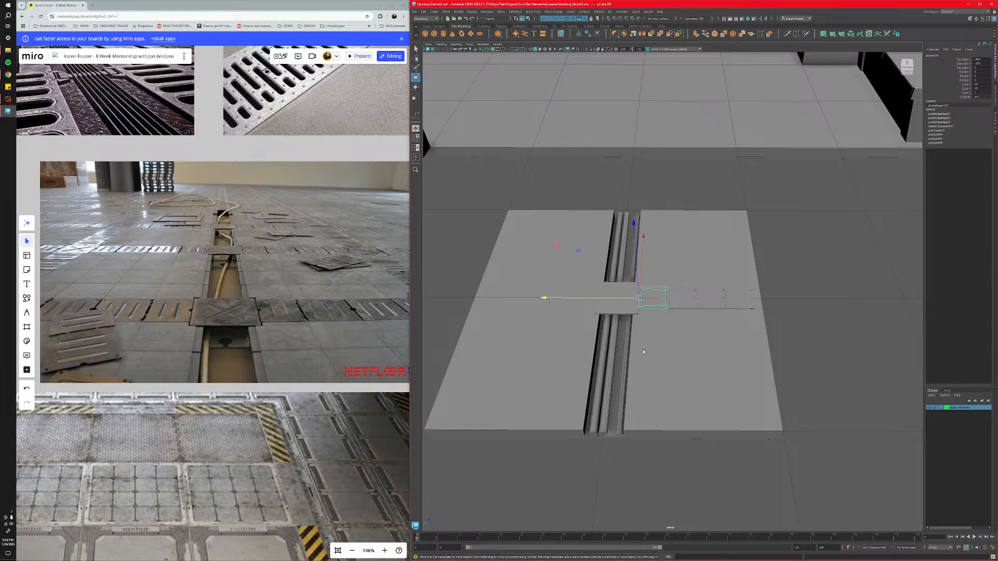
right_click_drag(644, 352, 707, 317, "alt")
left_click_drag(707, 317, 713, 312, "alt")
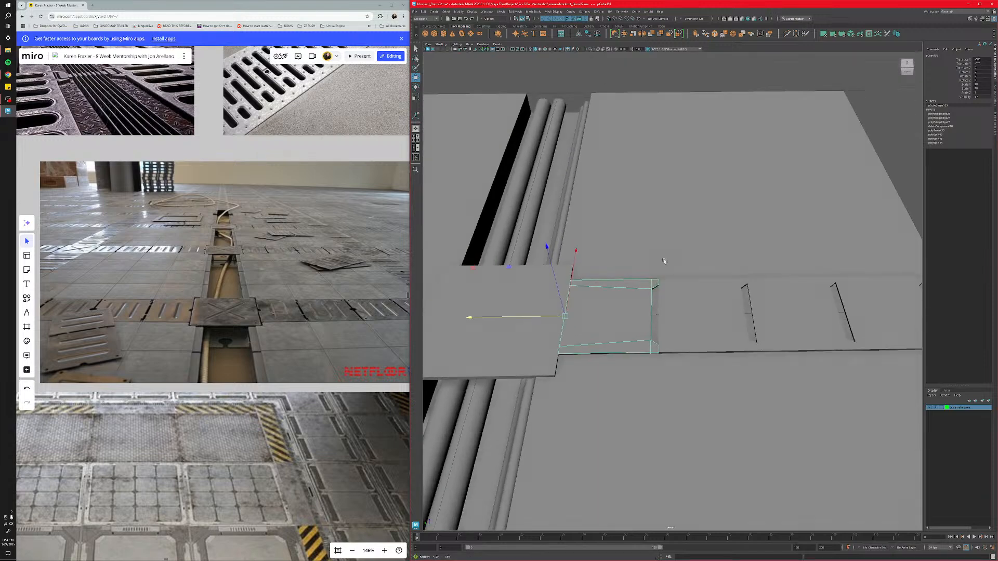
Try to stretch the four notched plates together along the row, undo the scaling, and clear the selection.
left_click(673, 246)
scroll(669, 323, "down", 8)
left_click(784, 336)
left_click_drag(784, 332, 777, 350, "alt")
scroll(777, 350, "up", 5)
left_click(757, 319)
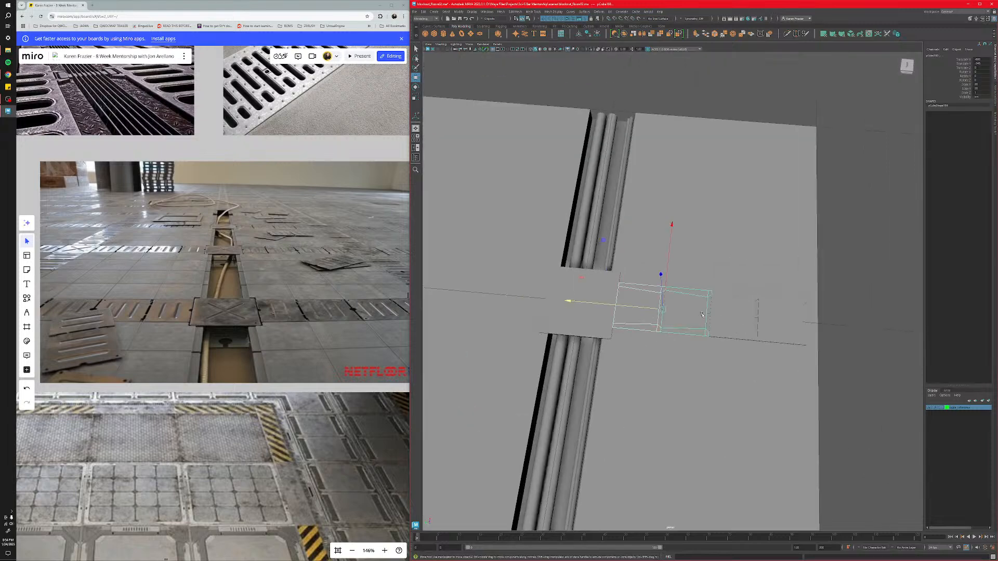
left_click(770, 321, "shift")
key("r")
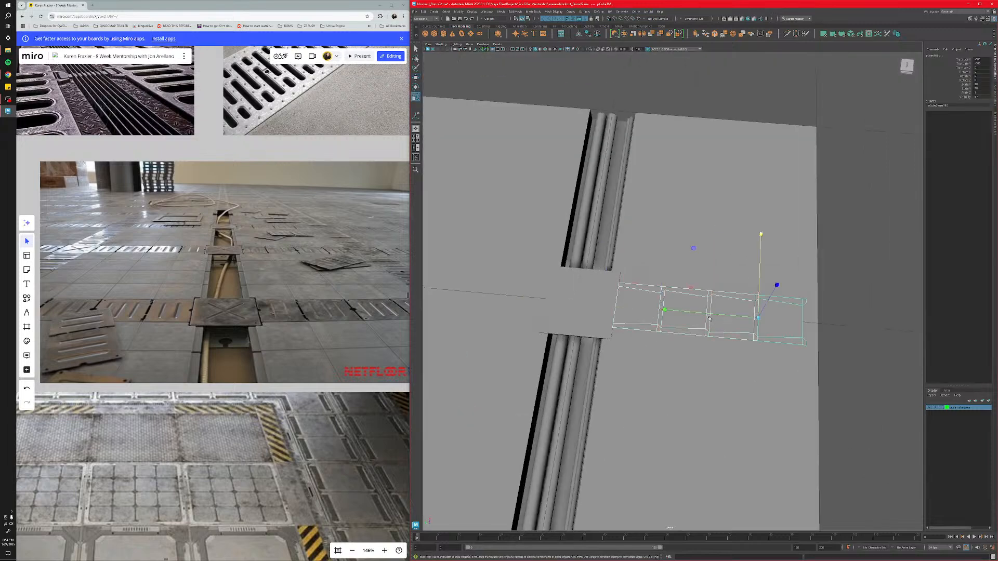
left_click_drag(709, 316, 704, 317)
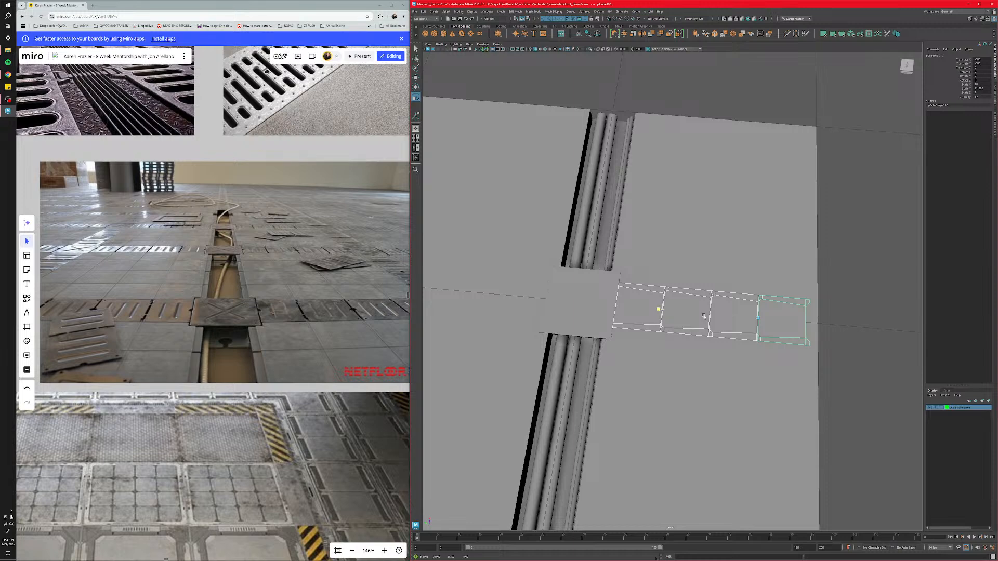
key("ctrl+z")
middle_click_drag(692, 320, 602, 311, "alt")
left_click_drag(602, 311, 611, 311, "alt")
key("w")
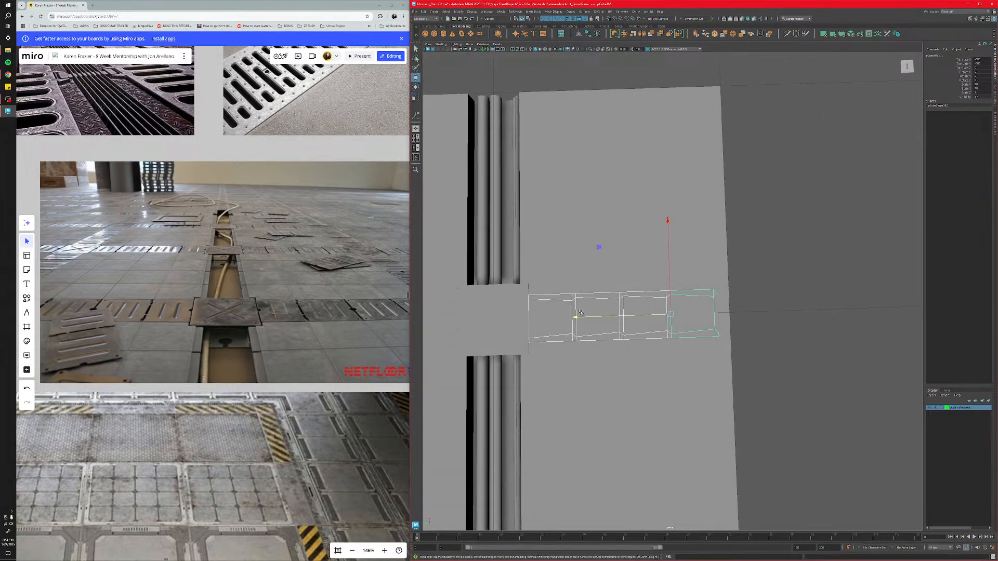
right_click(568, 330)
left_click(760, 367)
Select the floor slab and cut an edge line along its sides just below the top edge with Multi-Cut.
left_click_drag(659, 359, 675, 326, "alt")
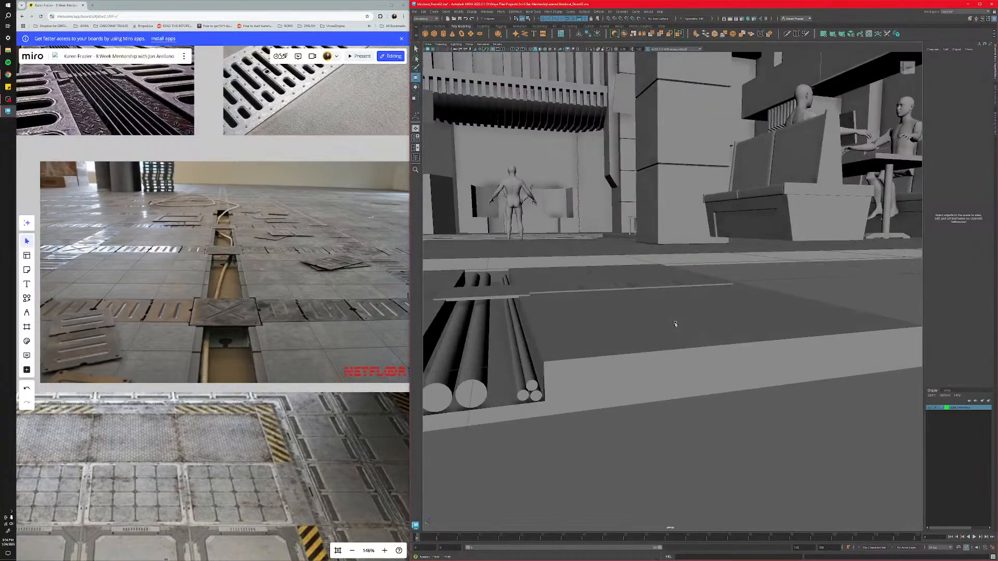
left_click(597, 341)
mouse_move(597, 342)
left_mouse_down("alt")
mouse_move(709, 346)
mouse_move(632, 347)
mouse_move(624, 301)
mouse_move(616, 341)
left_mouse_up("alt")
scroll(633, 348, "up", 3)
scroll(633, 351, "down", 1)
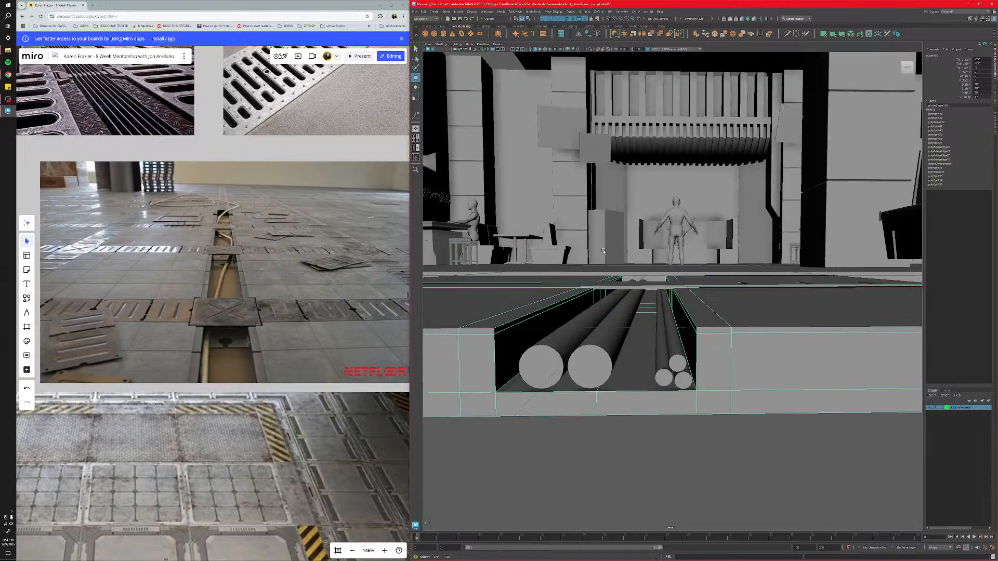
left_click(787, 34)
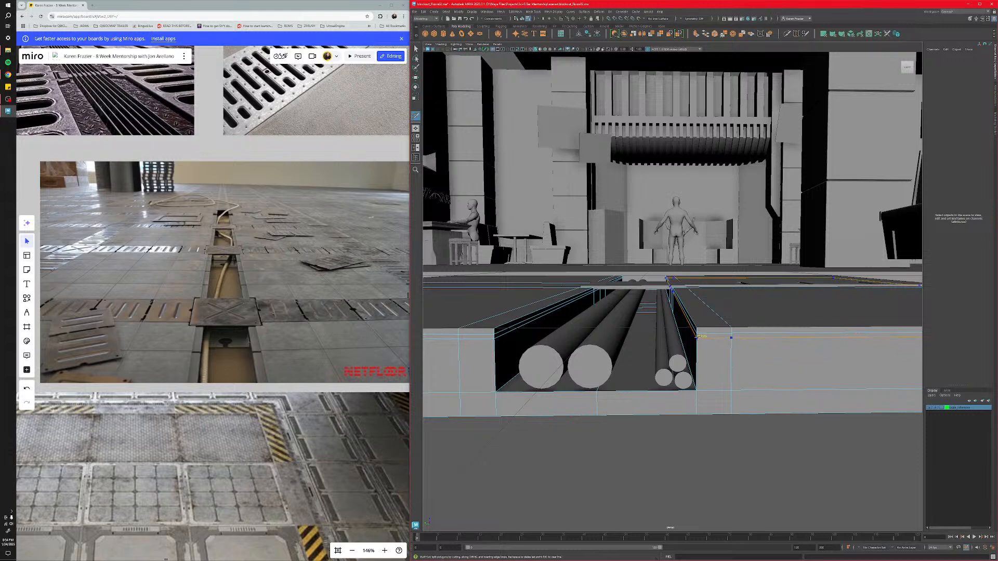
key("q")
Extrude the thin upper wall faces on both sides of the trench inward as narrow overhanging lips, and return the slab to object mode.
right_click(506, 329)
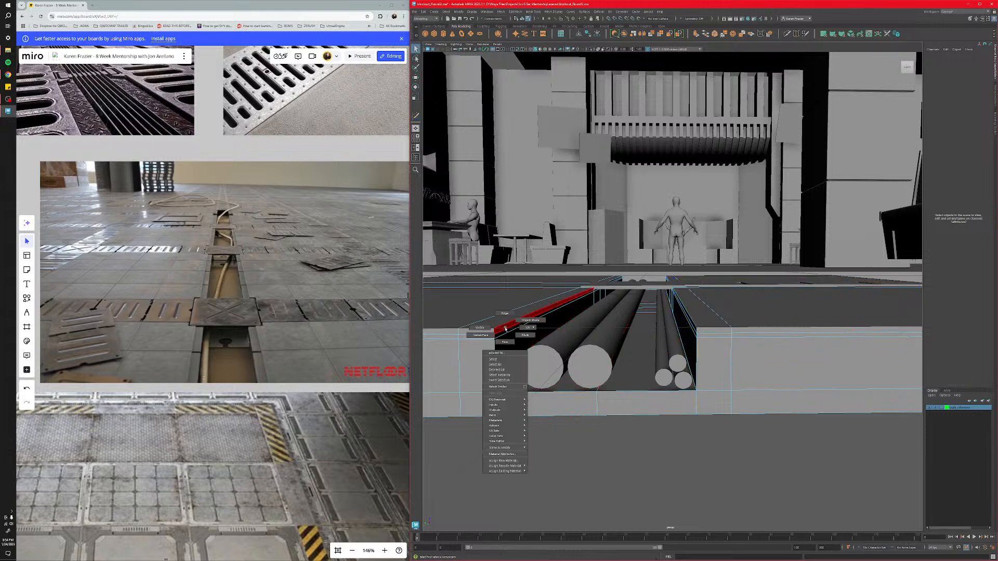
left_click(505, 342)
left_click(510, 331)
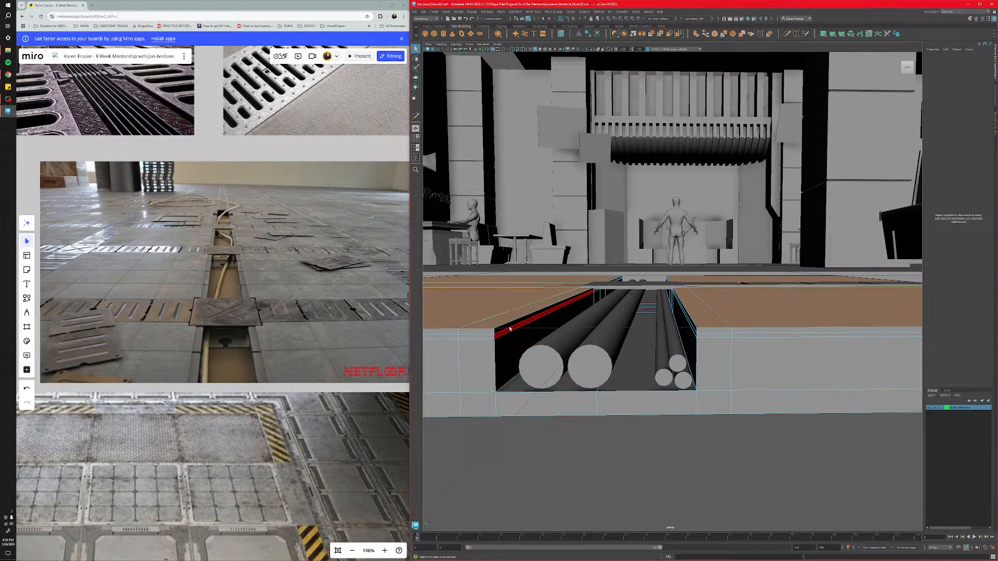
left_click(509, 329)
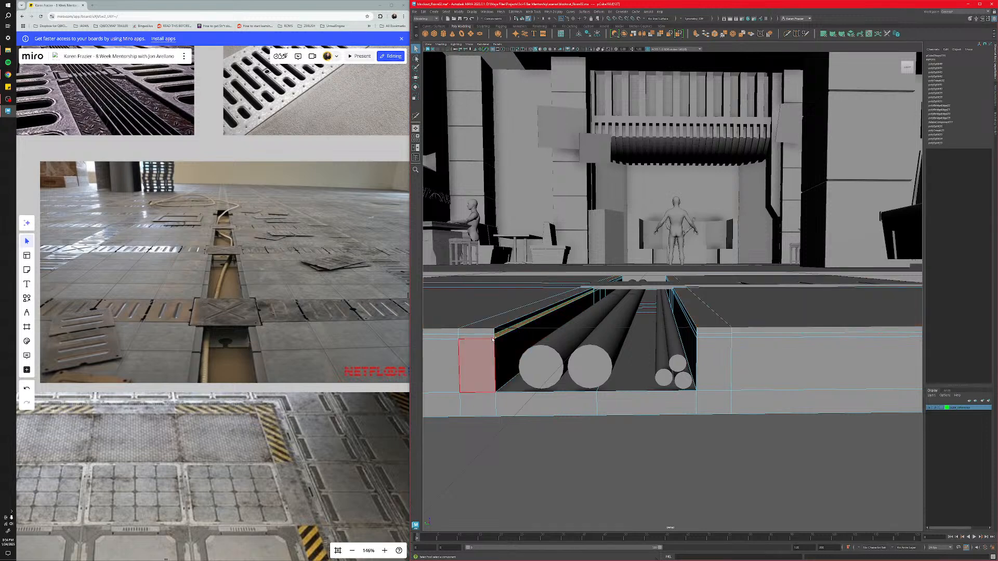
left_click(705, 336, "shift")
double_click(750, 337, "shift")
scroll(651, 381, "down", 6)
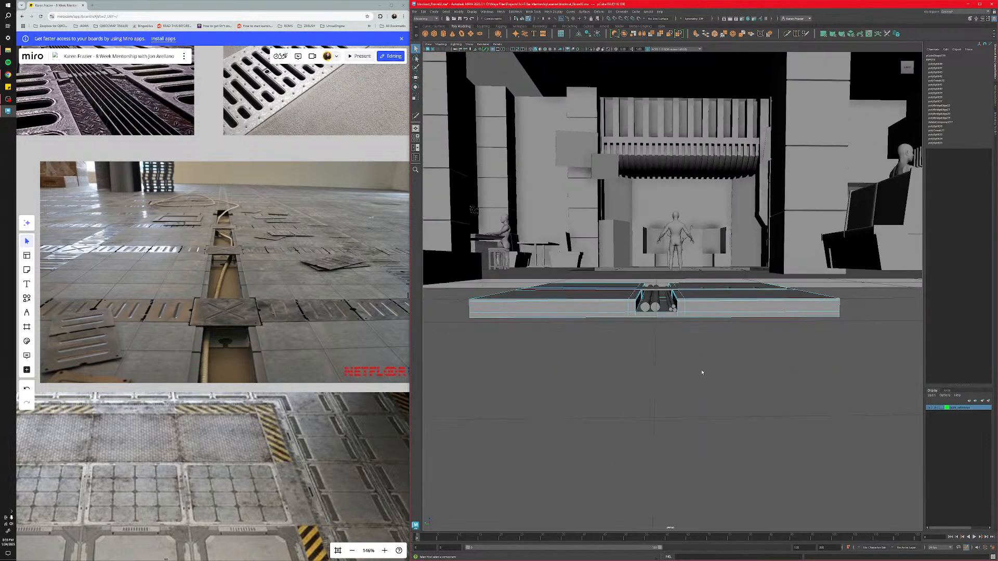
left_click_drag(702, 372, 618, 342, "alt")
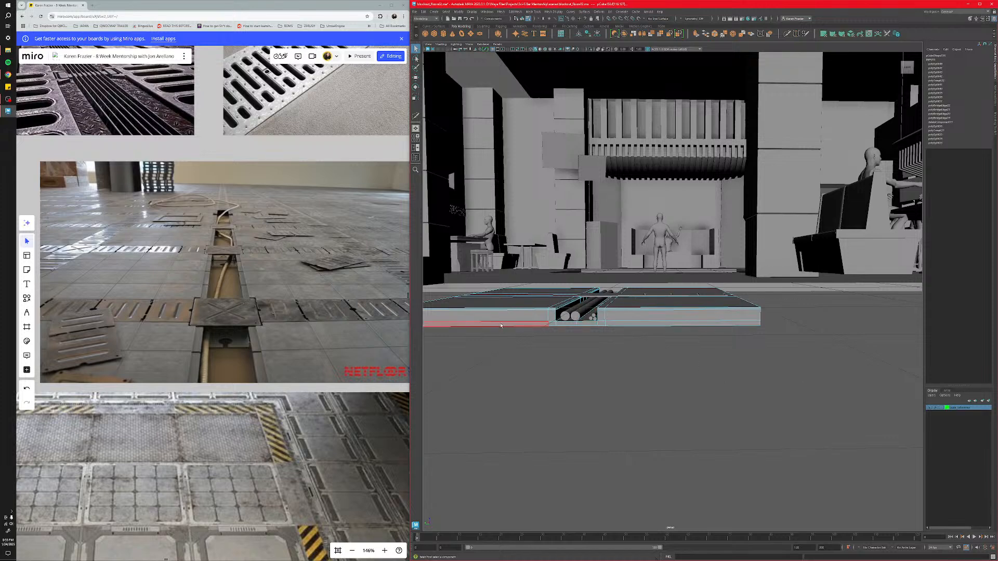
left_click_drag(501, 326, 540, 262, "alt")
left_click_drag(690, 374, 685, 374)
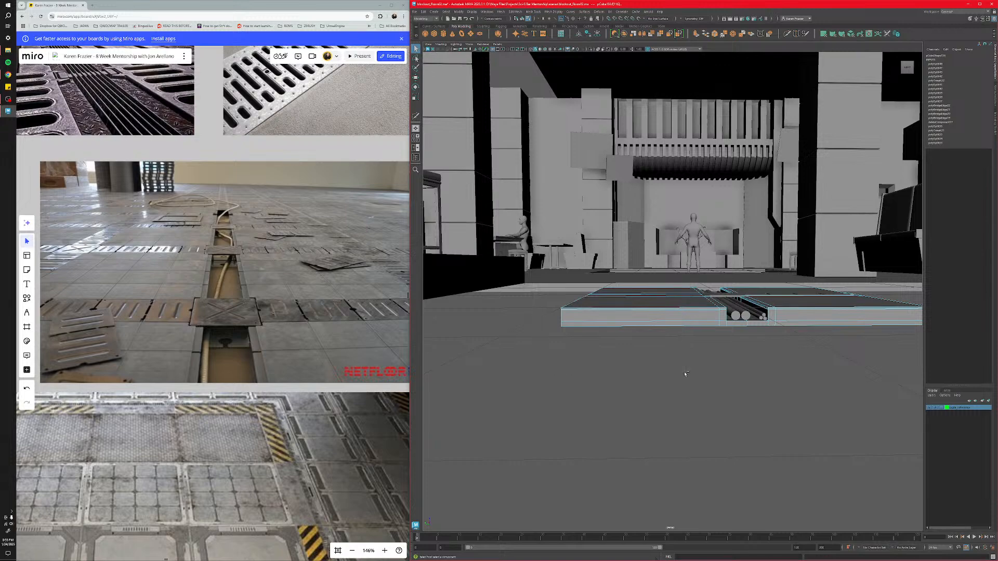
left_click_drag(820, 325, 669, 341, "alt")
scroll(675, 344, "up", 6)
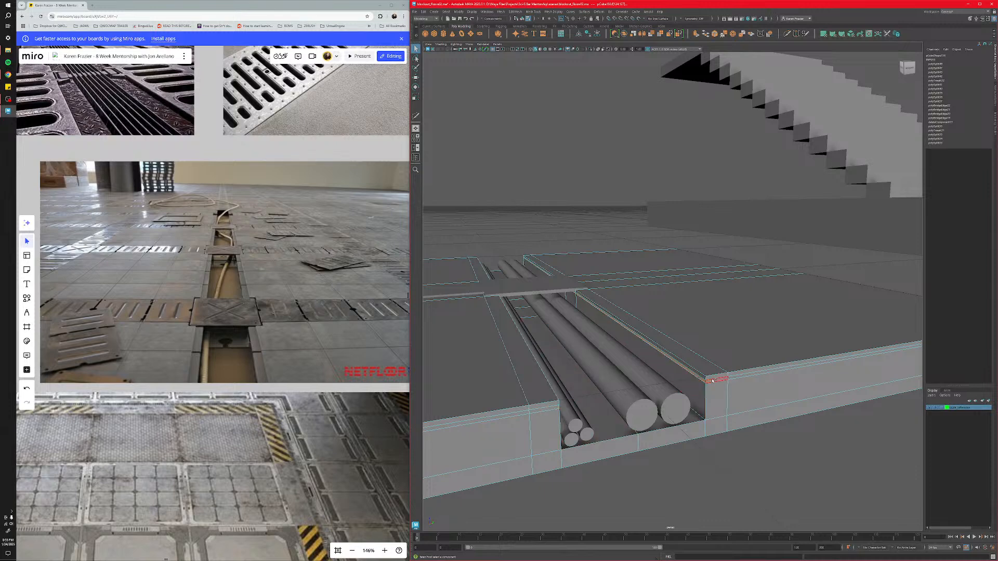
left_click(582, 285)
key("w")
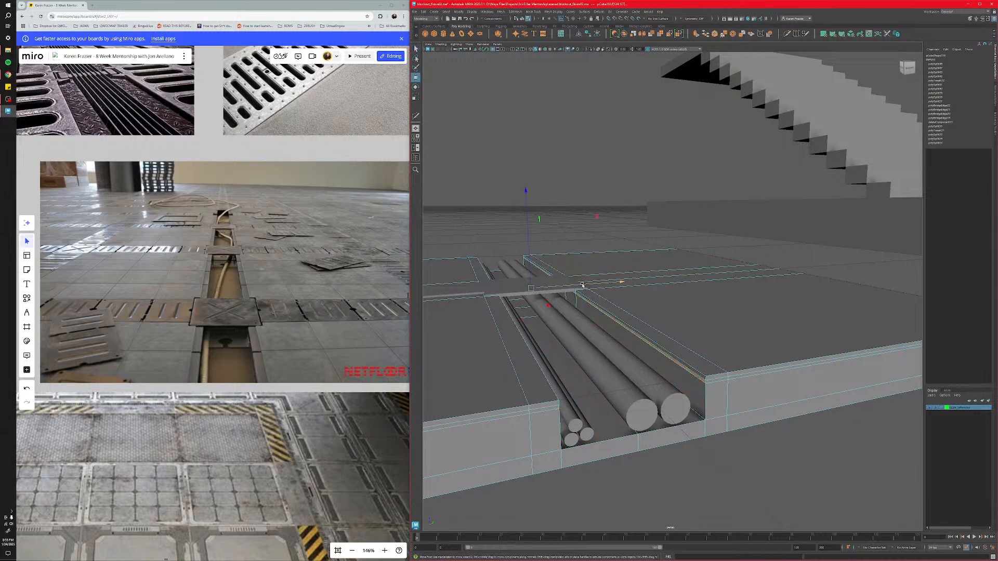
key("r")
left_click_drag(582, 285, 572, 286)
left_click_drag(578, 322, 653, 323, "alt")
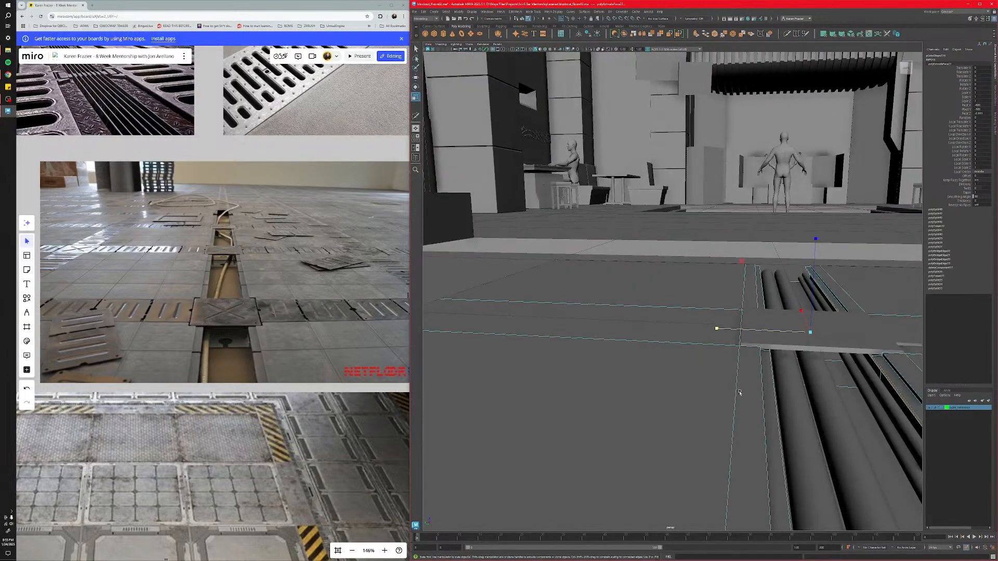
middle_click_drag(742, 395, 678, 331, "alt")
right_click(796, 320)
left_click(822, 311)
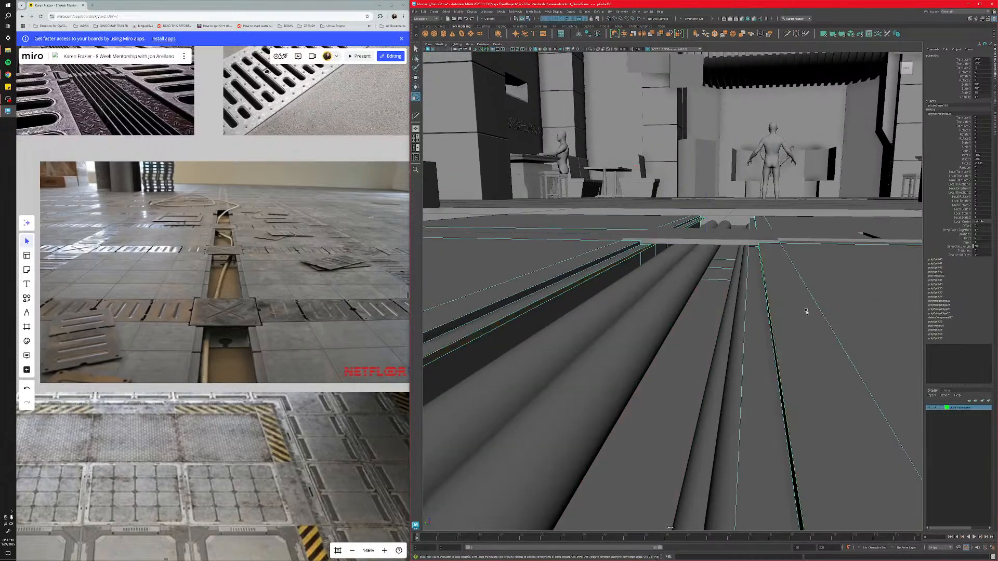
Inspect the trench's overhanging lips and the whole floor section from several angles, comparing them with the reference photos.
left_click_drag(742, 329, 664, 399, "alt")
scroll(666, 344, "up", 5)
middle_click_drag(672, 310, 672, 370, "alt")
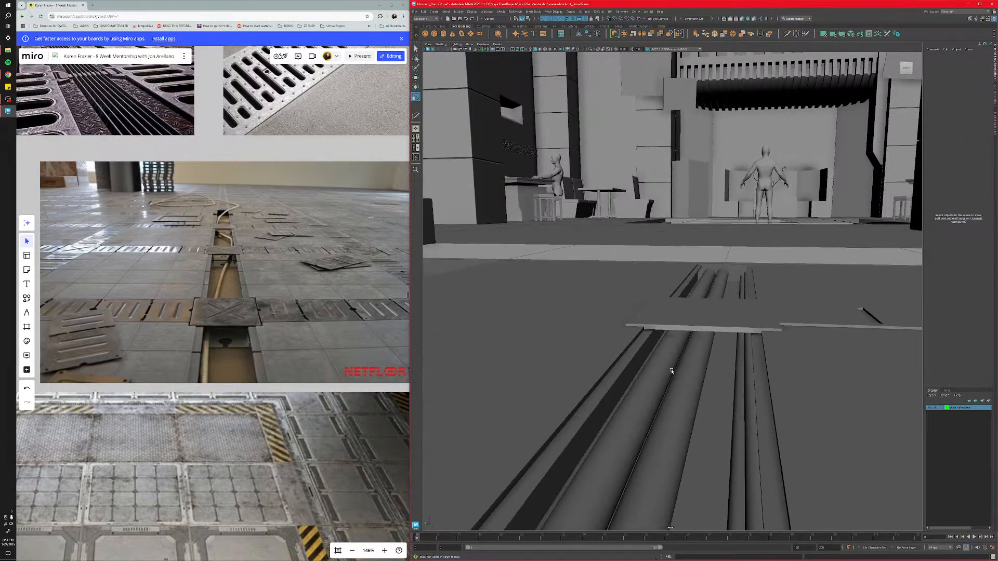
scroll(672, 370, "up", 5)
scroll(668, 396, "down", 5)
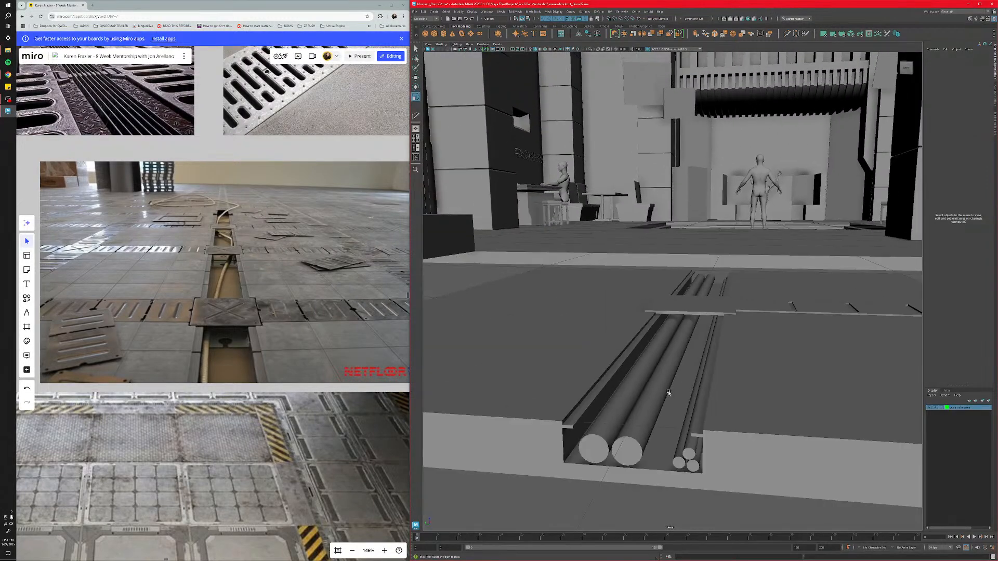
middle_click_drag(672, 393, 651, 378, "alt")
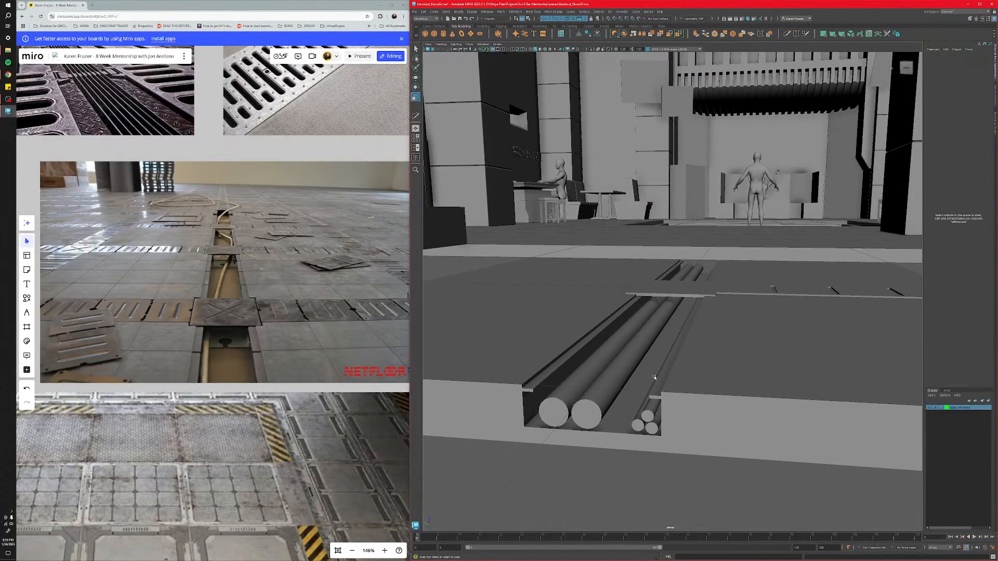
left_click_drag(613, 434, 634, 447, "alt")
scroll(634, 434, "down", 5)
middle_click_drag(632, 419, 635, 409, "alt")
mouse_move(635, 409)
left_mouse_down("alt")
mouse_move(643, 430)
mouse_move(646, 417)
mouse_move(633, 425)
left_mouse_up("alt")
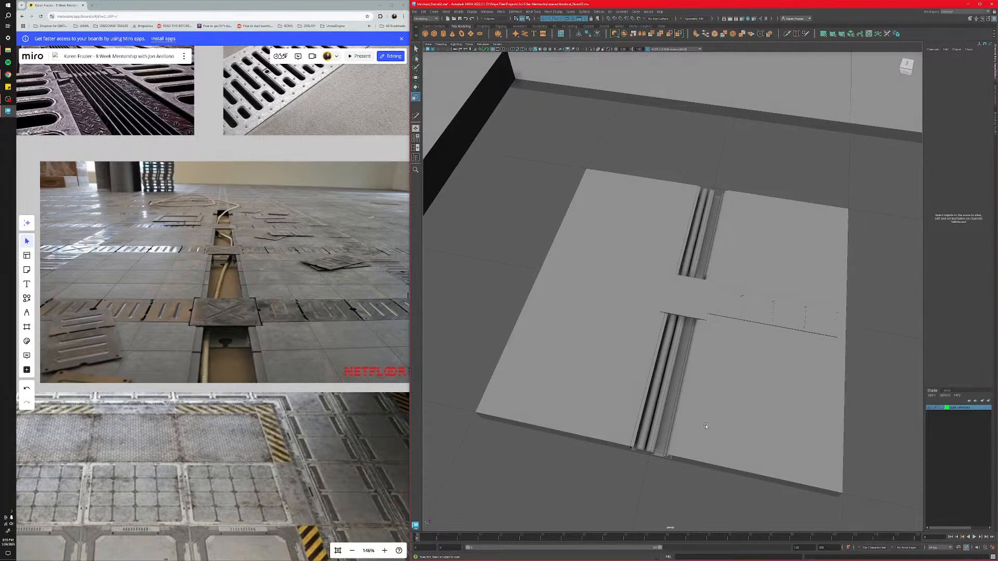
middle_click_drag(708, 423, 535, 400, "alt")
left_click_drag(535, 399, 629, 409, "alt")
scroll(335, 433, "down", 4)
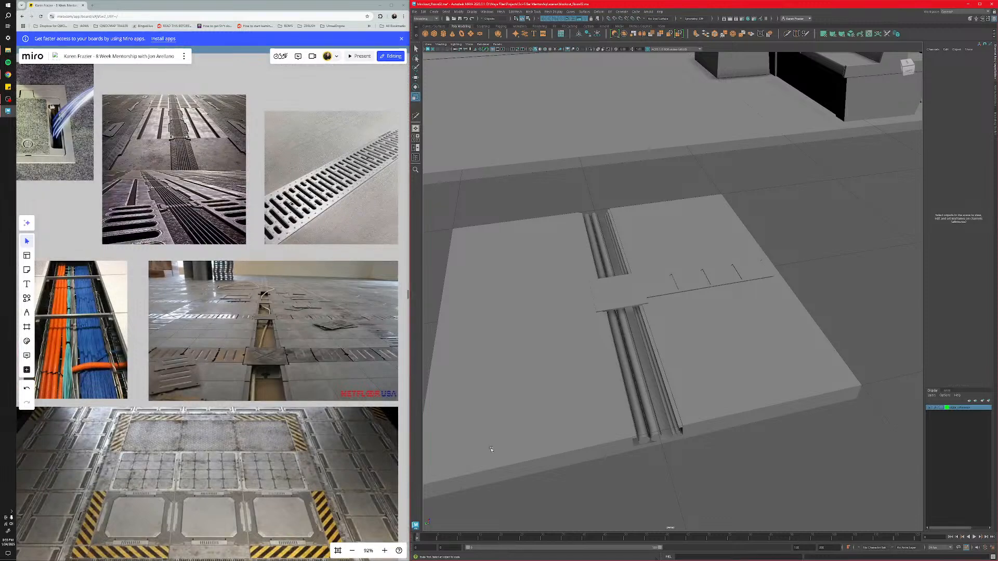
scroll(624, 405, "down", 5)
Duplicate the large floor block near the standing figure and place the copy in front of the trench floor section.
left_click(624, 357)
left_click_drag(611, 449, 638, 431, "alt")
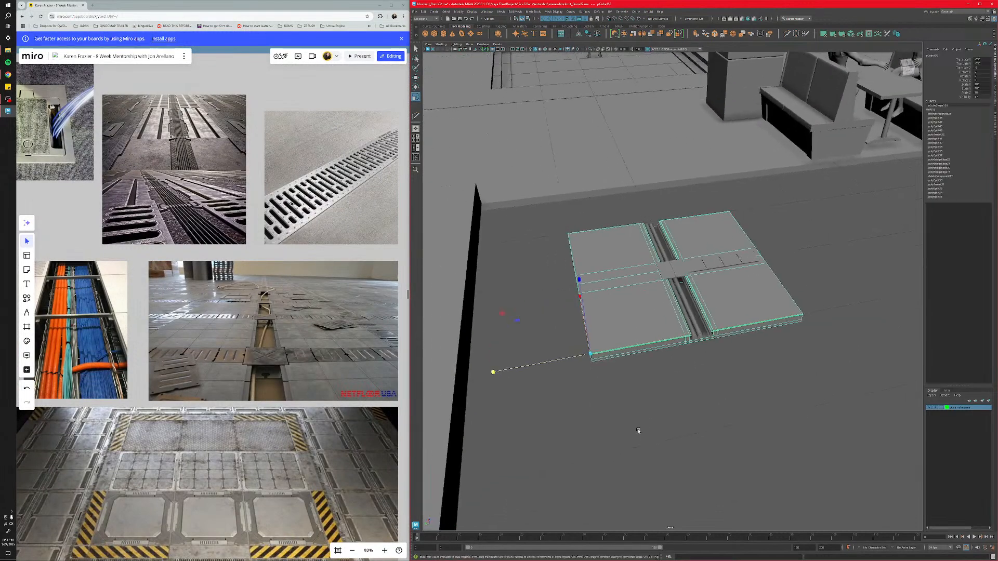
scroll(639, 431, "down", 7)
left_click(514, 231)
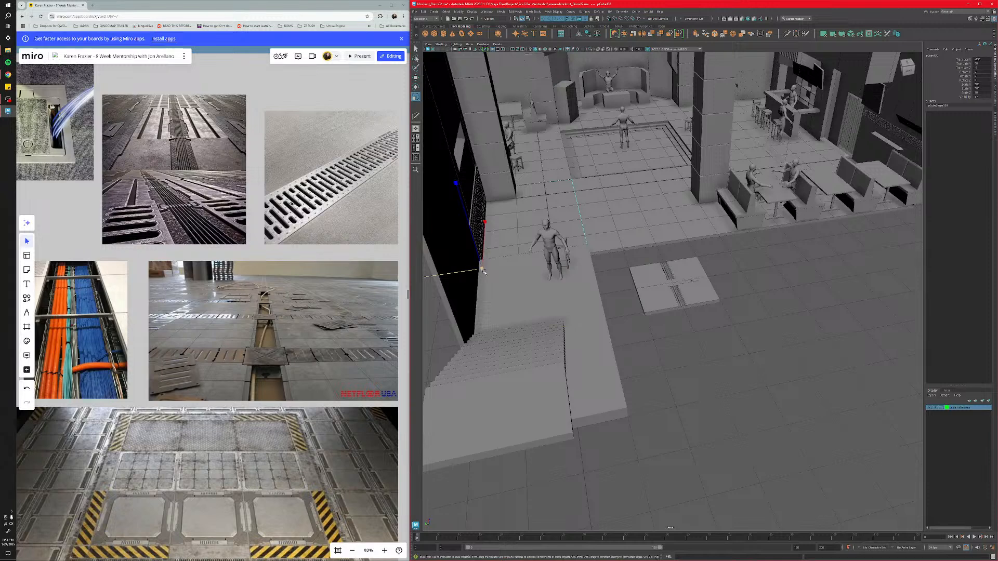
key("w")
left_click_drag(473, 260, 503, 299, "alt")
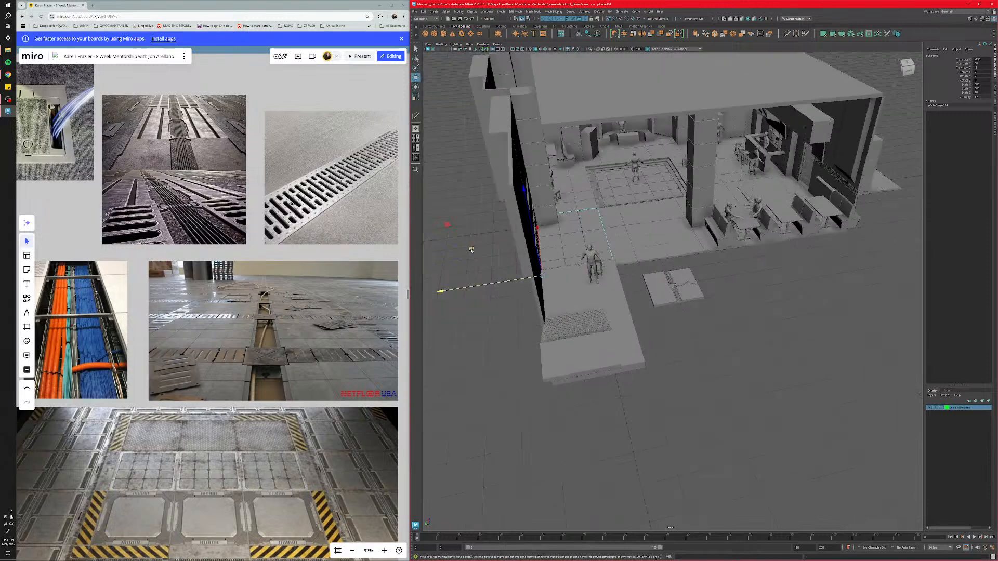
left_click_drag(546, 276, 687, 364)
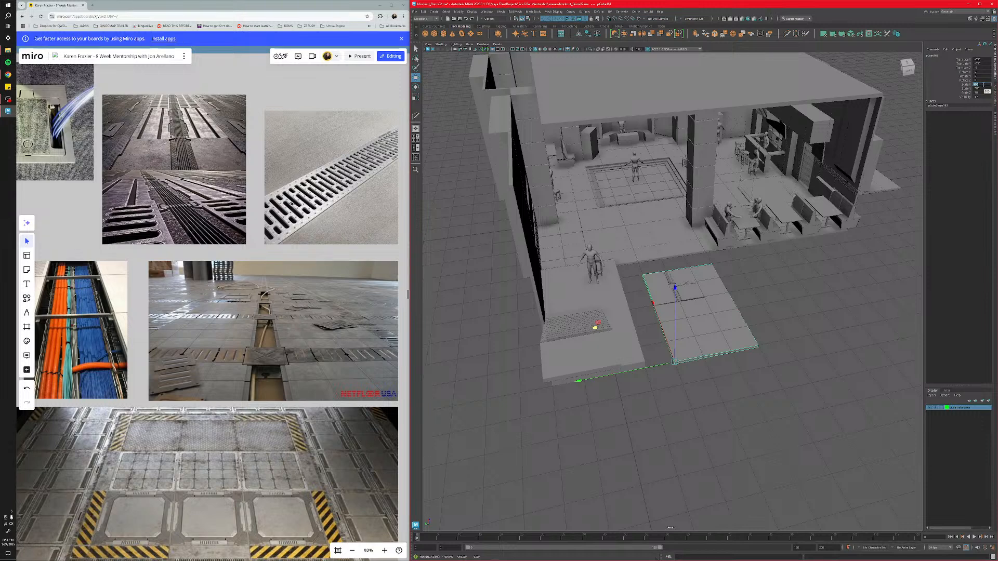
Set the copied floor block's scale to 200 along X and Y to make a square slab, and clear the selection.
double_click(983, 89)
type("200")
key("Return")
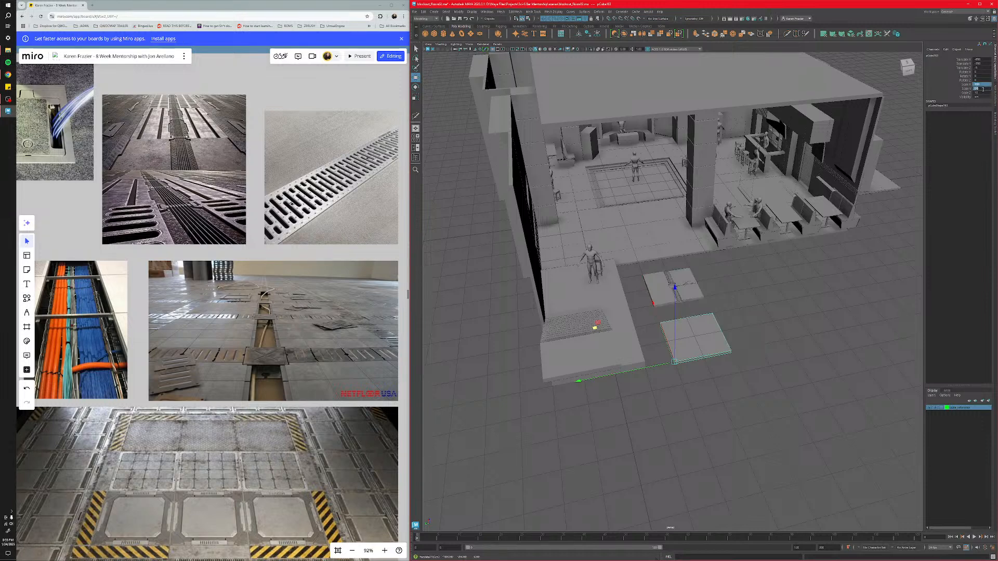
left_click_drag(740, 346, 746, 405, "alt")
key("f")
scroll(733, 423, "down", 5)
left_click(698, 393)
scroll(690, 385, "up", 5)
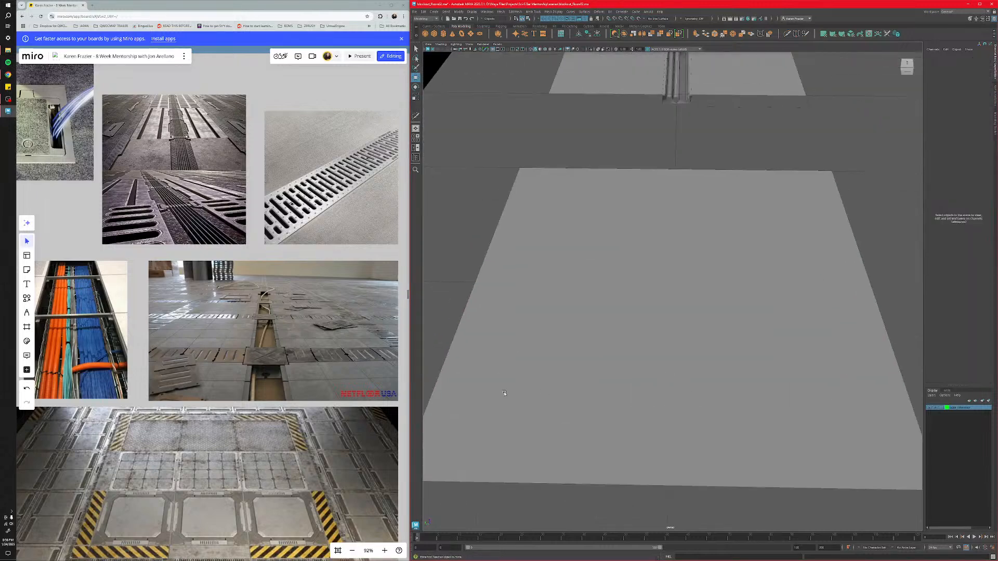
Switch to the Miro board, examine the sci-fi panel and stone tile floor references, and select the blank square slab in Maya.
middle_click_drag(94, 470, 266, 348)
middle_click_drag(282, 413, 190, 352)
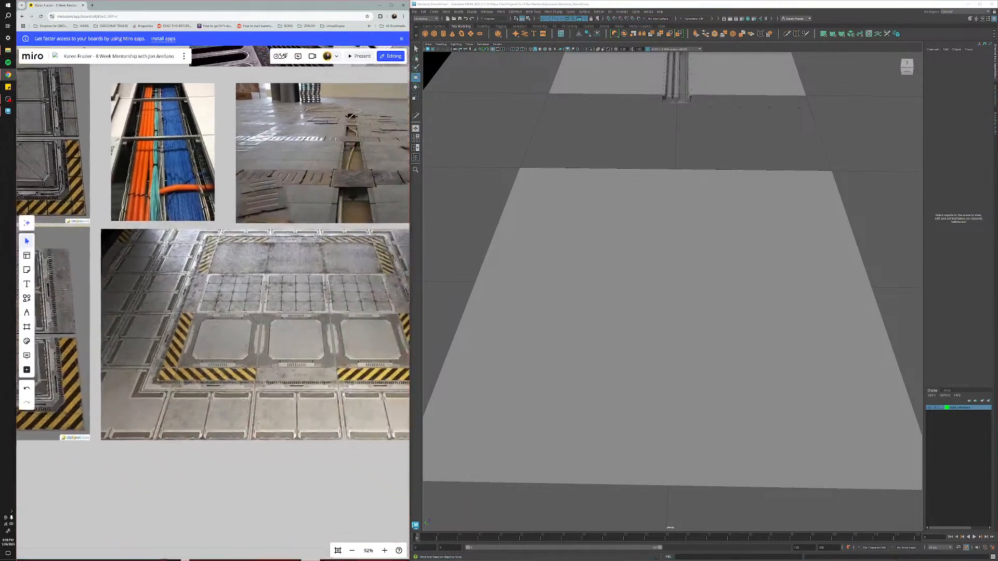
mouse_move(353, 518)
middle_mouse_down()
mouse_move(220, 392)
mouse_move(253, 330)
mouse_move(364, 471)
mouse_move(399, 481)
middle_mouse_up()
scroll(221, 391, "down", 5)
scroll(130, 355, "up", 4)
scroll(130, 355, "up", 3)
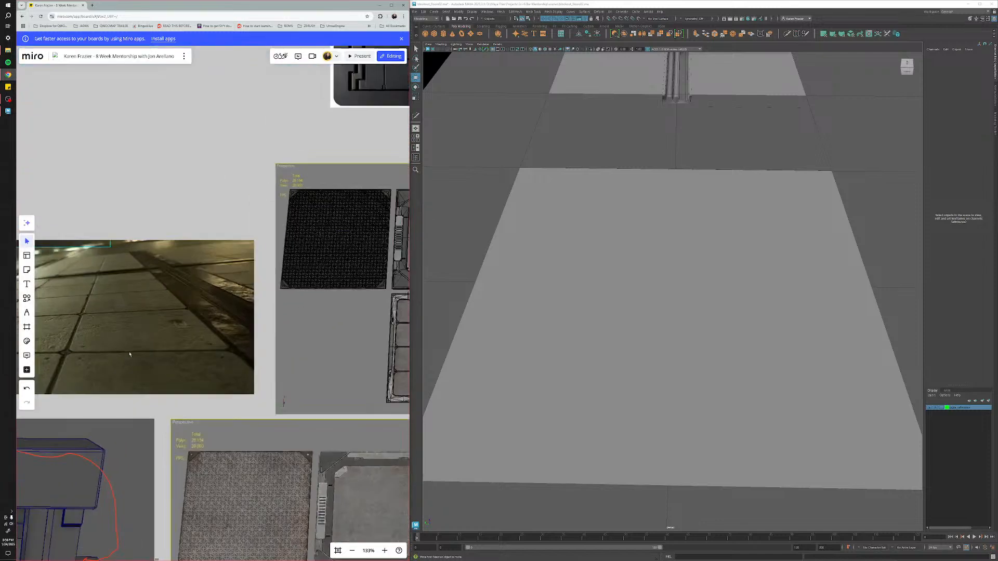
middle_click_drag(129, 351, 83, 347)
middle_click_drag(226, 344, 293, 392)
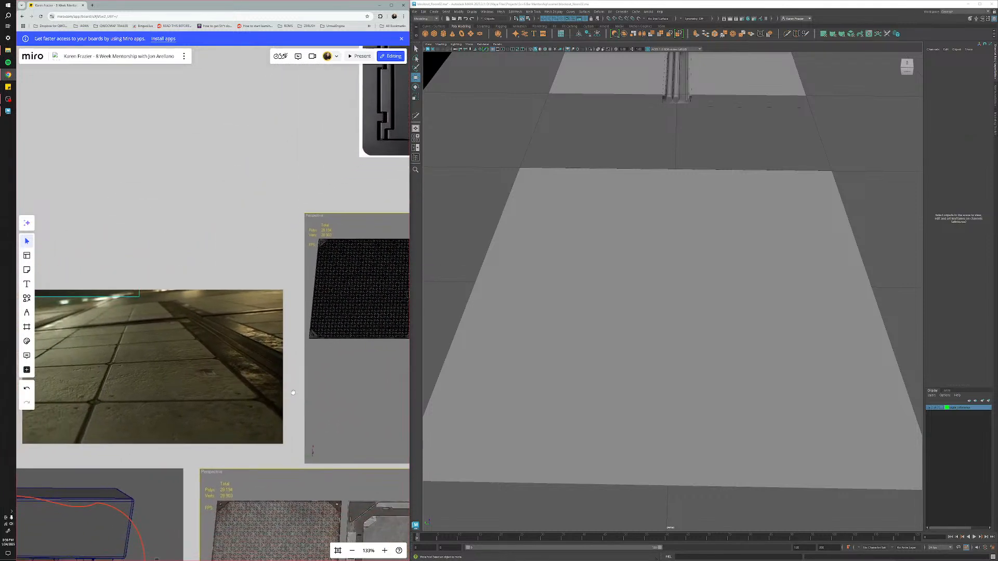
left_click(690, 389)
key("f")
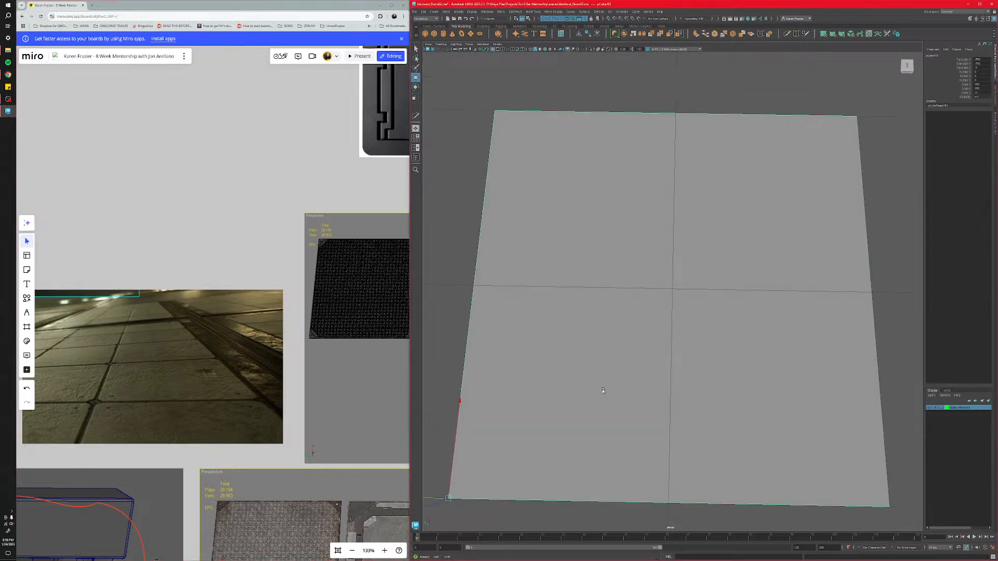
Cut two centred edge loops across the square slab, one in each direction, to split its top into four equal quadrants.
left_click(787, 33)
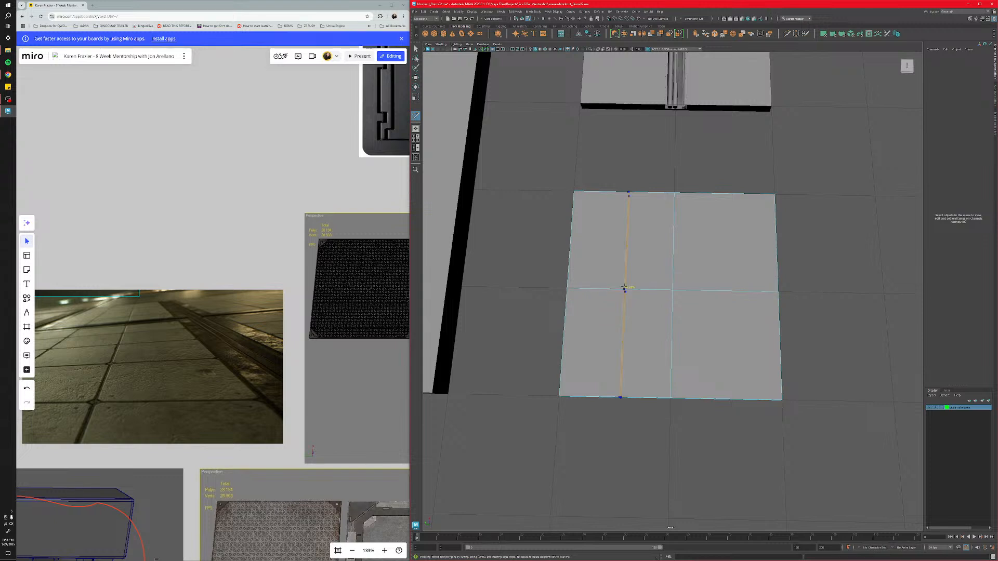
left_click_drag(614, 315, 616, 328, "alt")
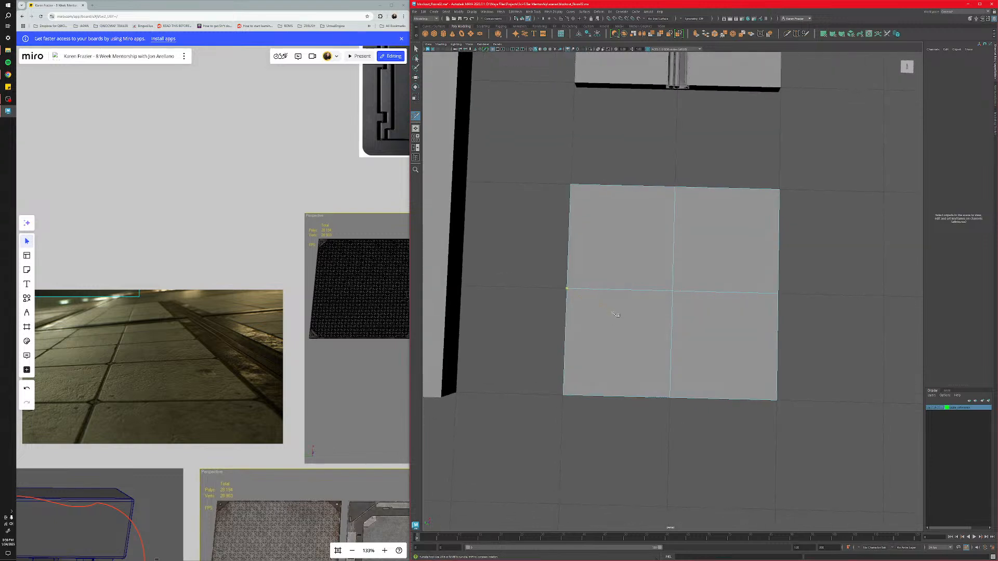
middle_click_drag(618, 310, 558, 303, "alt")
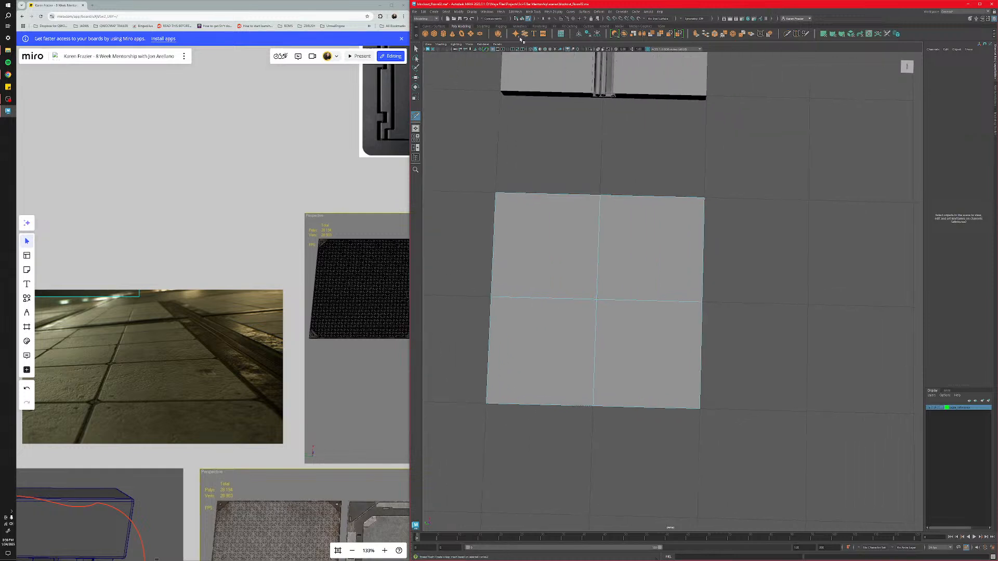
key("q")
Examine the slab's four-quadrant division from above and at an angle, comparing its proportions with the stone tile floor reference.
scroll(639, 244, "up", 4)
scroll(639, 250, "down", 4)
middle_click_drag(570, 301, 611, 290, "alt")
scroll(611, 290, "down", 4)
scroll(611, 291, "up", 4)
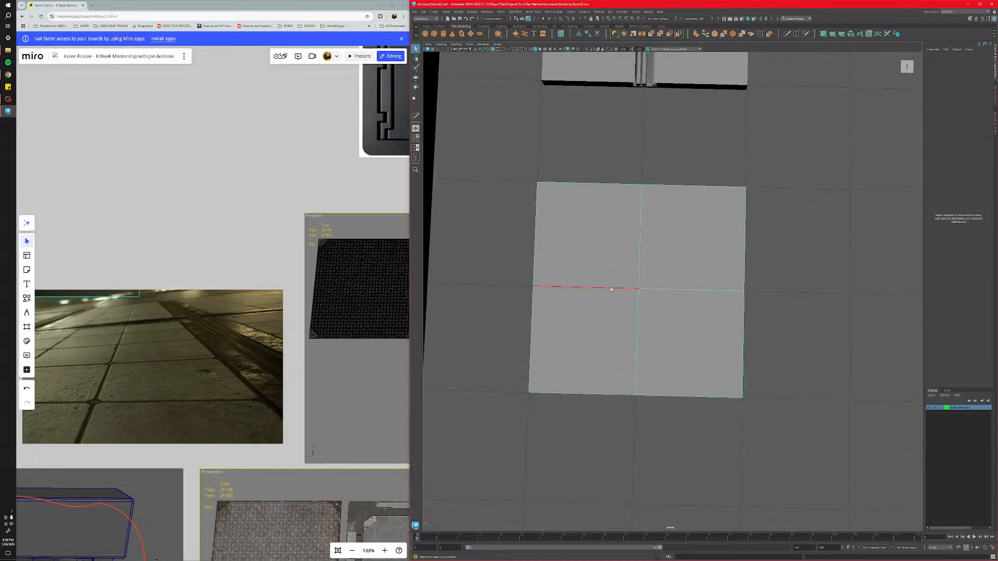
scroll(577, 298, "up", 5)
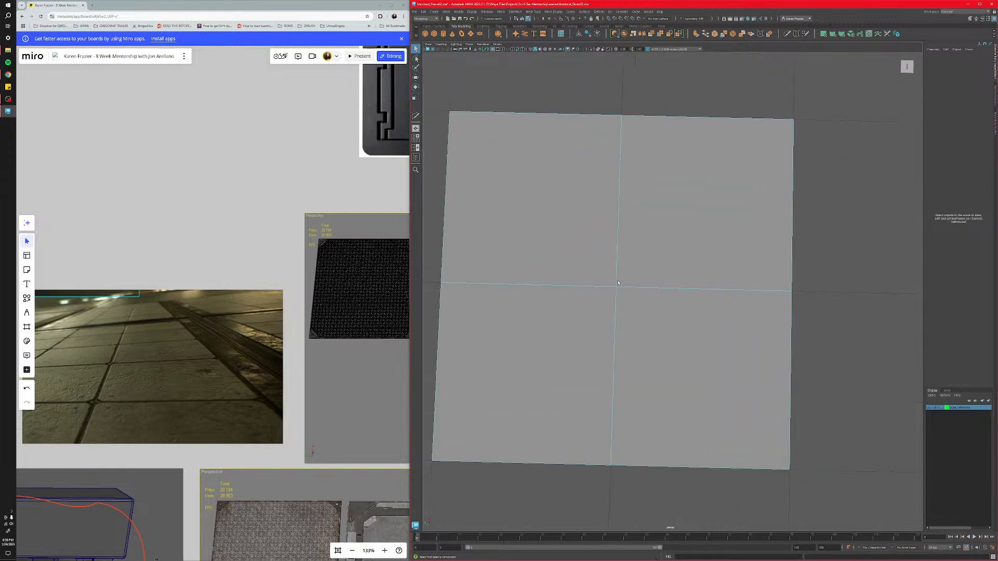
scroll(575, 302, "down", 1)
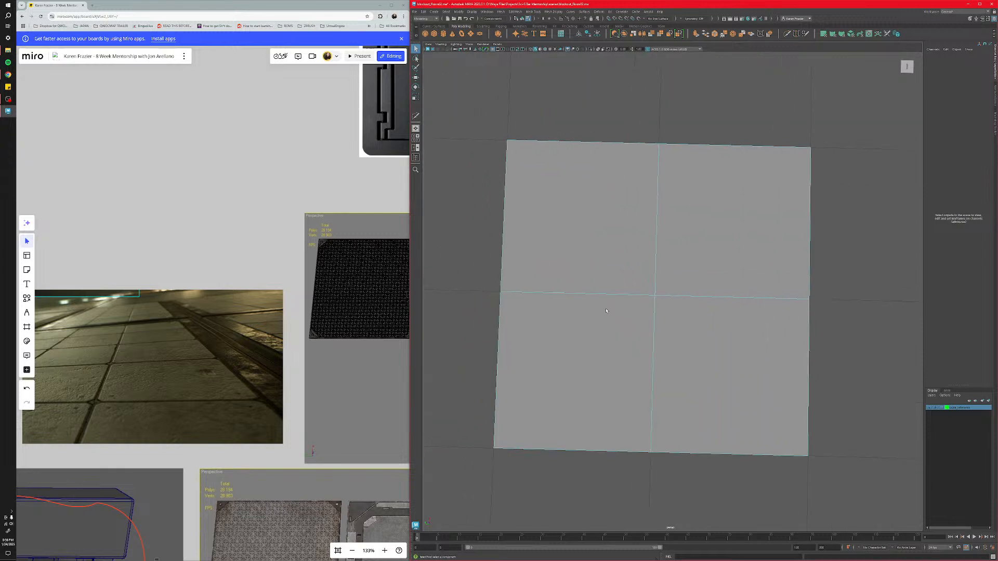
scroll(592, 328, "down", 5)
middle_click_drag(632, 229, 591, 381, "alt")
mouse_move(590, 390)
left_mouse_down("alt")
mouse_move(619, 374)
mouse_move(587, 385)
left_mouse_up("alt")
middle_click_drag(593, 413, 683, 263, "alt")
scroll(675, 328, "up", 6)
left_click_drag(677, 262, 660, 316, "alt")
middle_click_drag(681, 372, 632, 250, "alt")
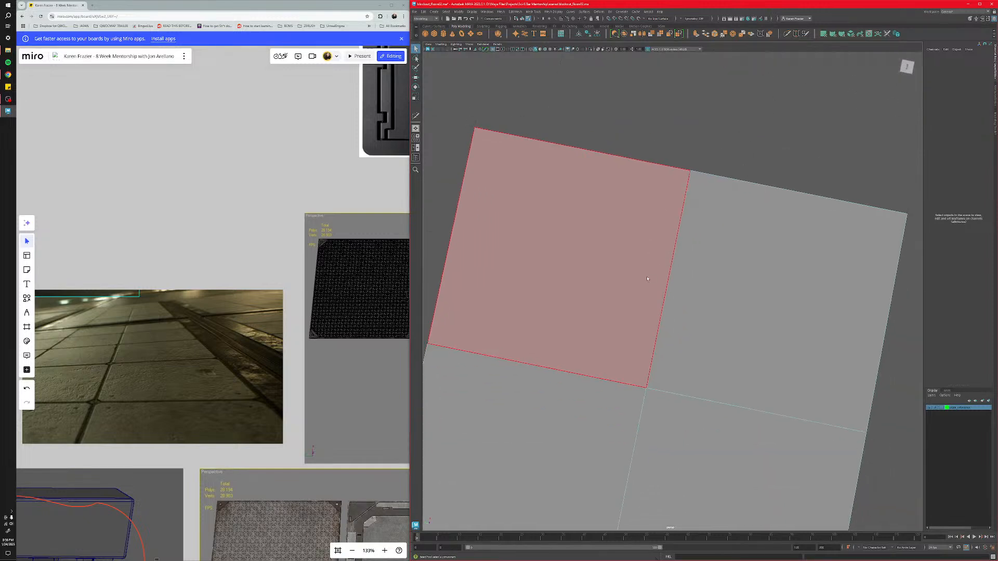
Cut additional edge loops halfway through each quadrant in both directions to form a four-by-four grid on the slab.
scroll(633, 249, "down", 6)
left_click_drag(649, 350, 658, 346, "alt")
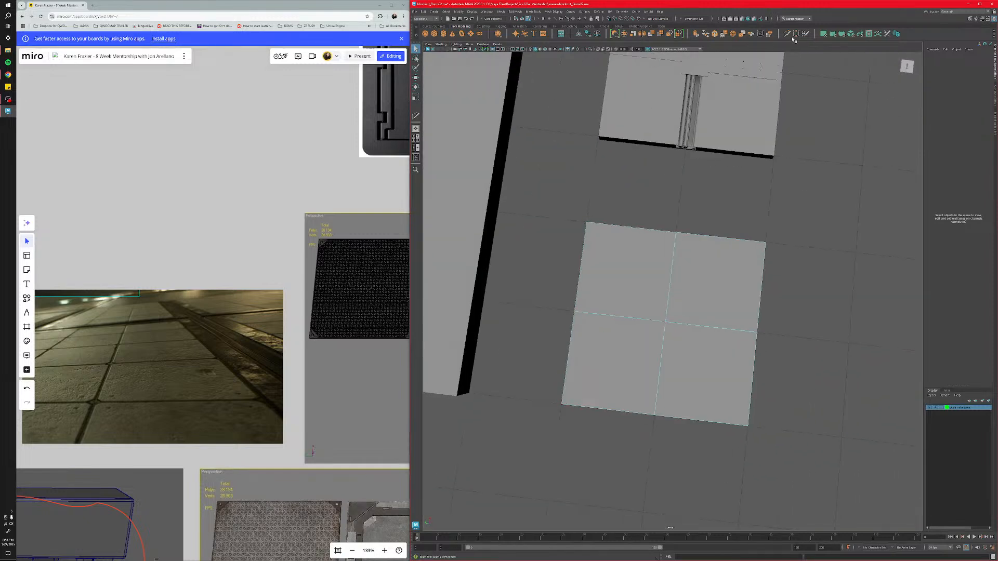
key("ctrl+shift+x")
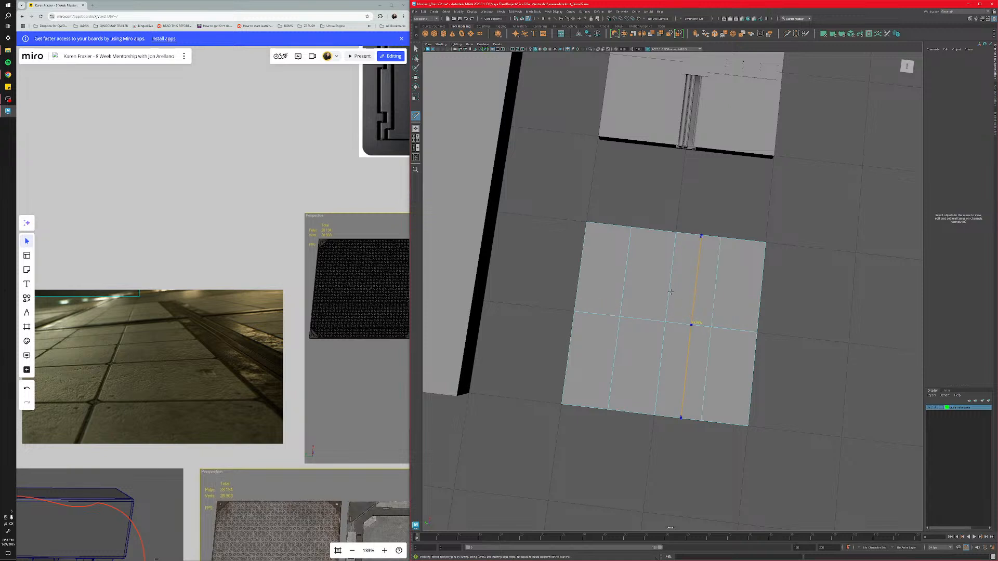
middle_click_drag(683, 334, 581, 314, "alt")
left_click_drag(581, 314, 591, 319, "alt")
middle_click_drag(567, 325, 662, 311, "alt")
scroll(663, 311, "up", 5)
key("q")
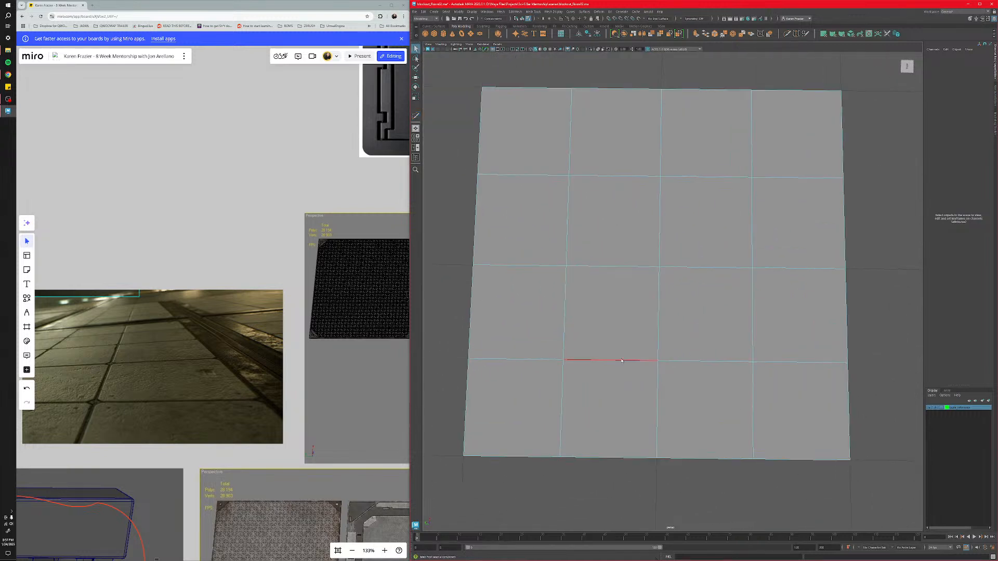
Scale the outer pairs of edge loops outward in both directions to form a thin border along the slab's four sides.
left_click(624, 161)
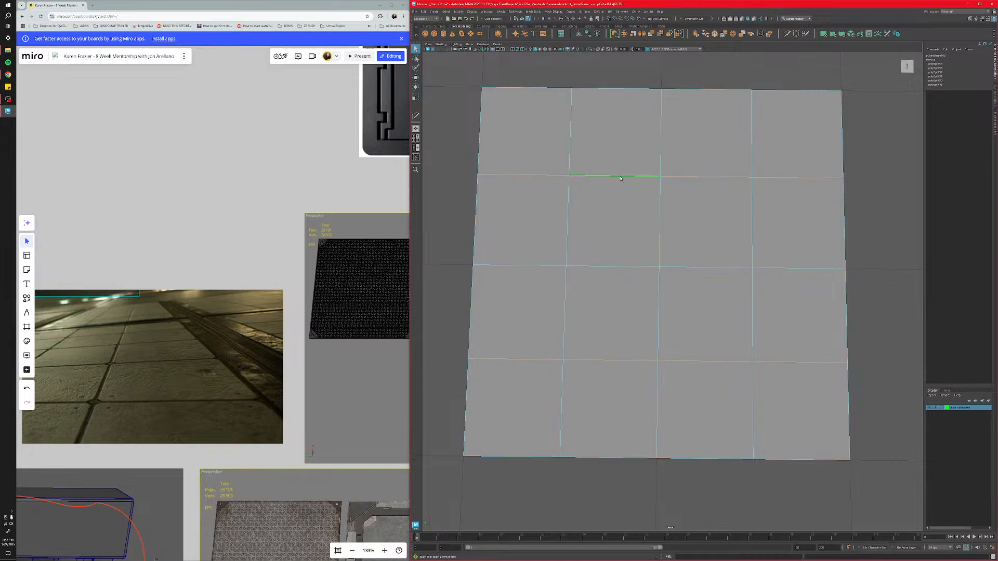
key("r")
left_click_drag(659, 246, 658, 229)
double_click(569, 220)
double_click(749, 241, "shift")
left_click_drag(719, 272, 682, 314, "alt")
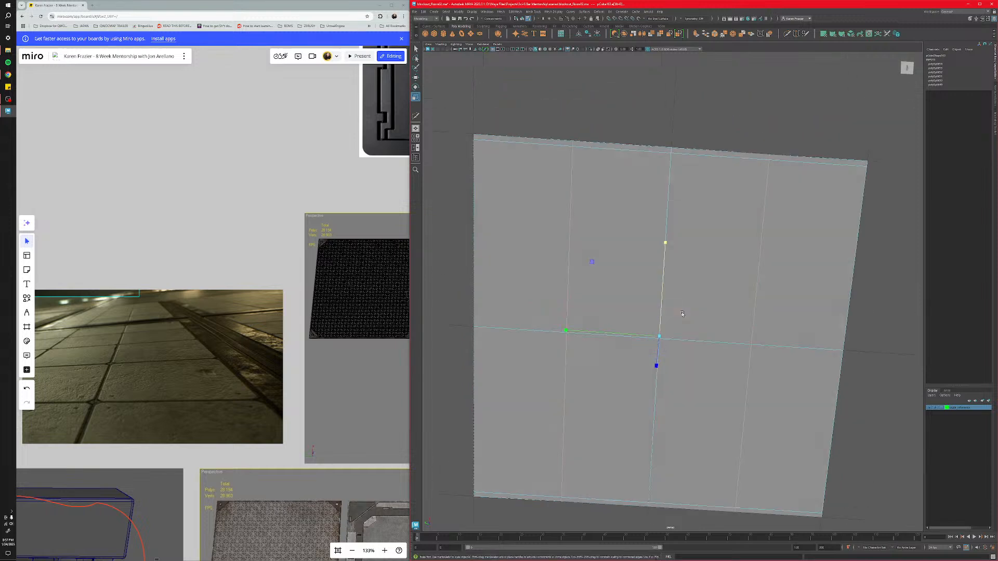
left_click_drag(583, 336, 573, 330)
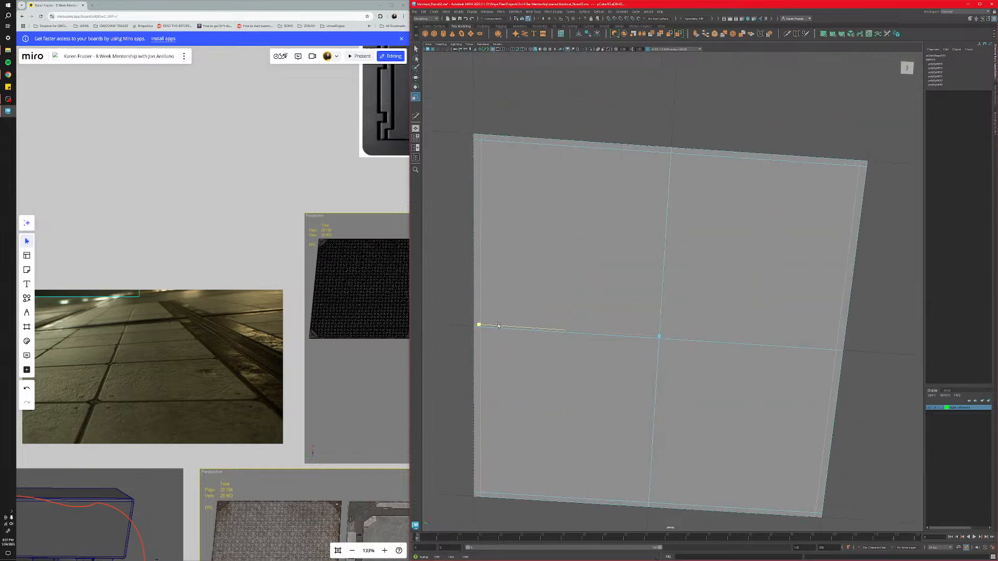
left_click_drag(496, 325, 496, 325)
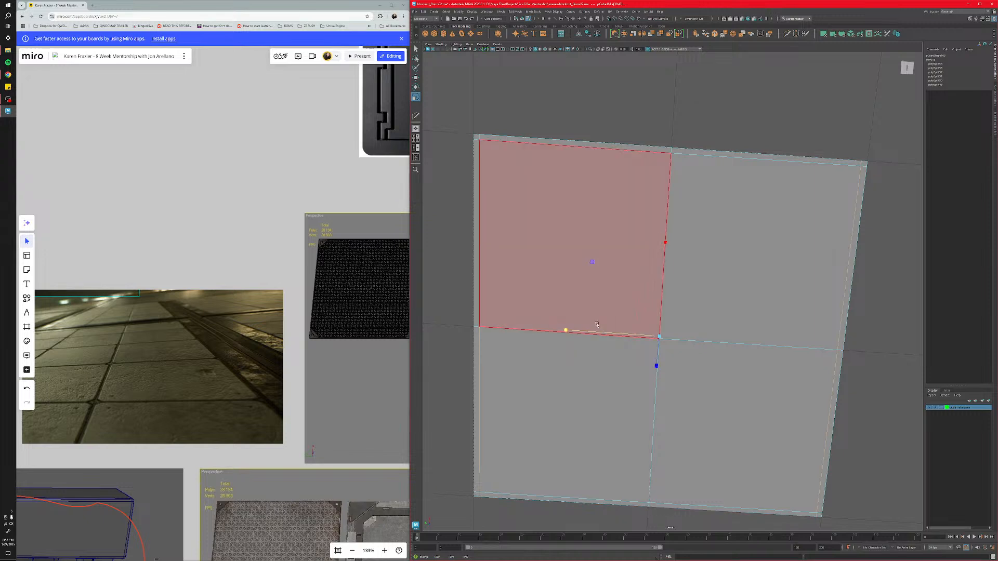
Select the large quadrant faces inside the thin border on the slab's top.
middle_click_drag(624, 353, 546, 234, "alt")
left_click_drag(530, 245, 555, 292, "alt")
middle_click_drag(555, 292, 626, 326, "alt")
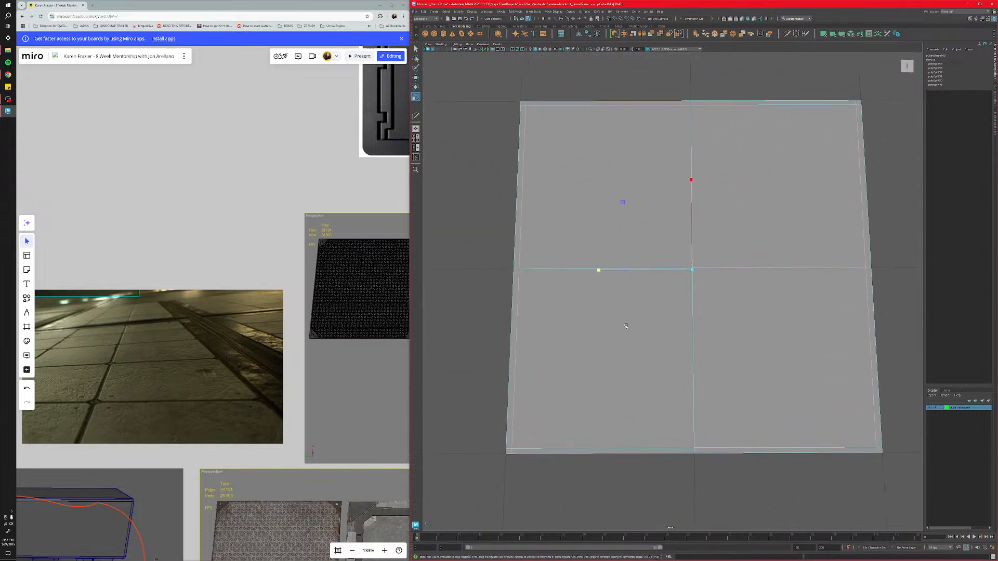
left_click(629, 381)
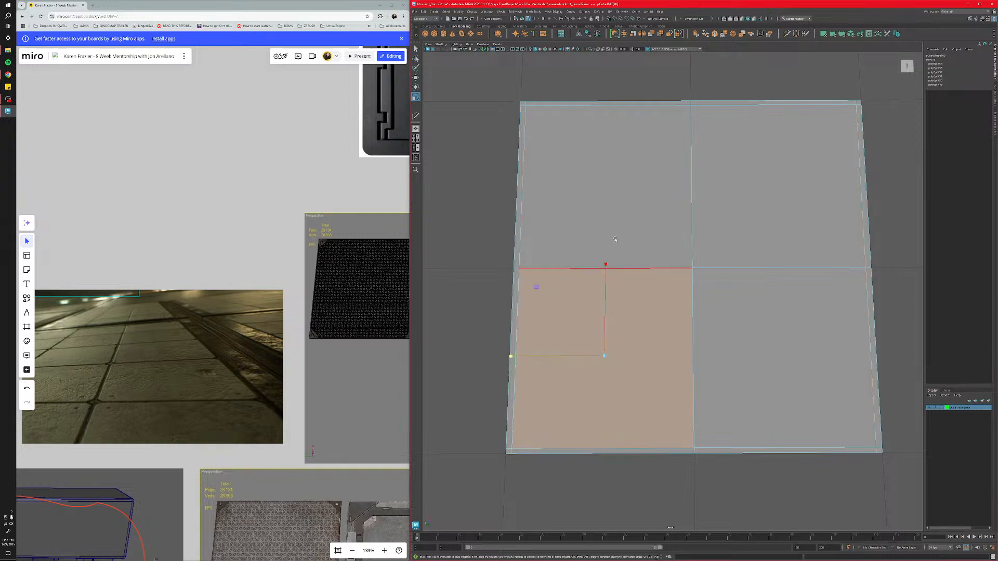
left_click(617, 236, "shift")
left_click(757, 239, "shift")
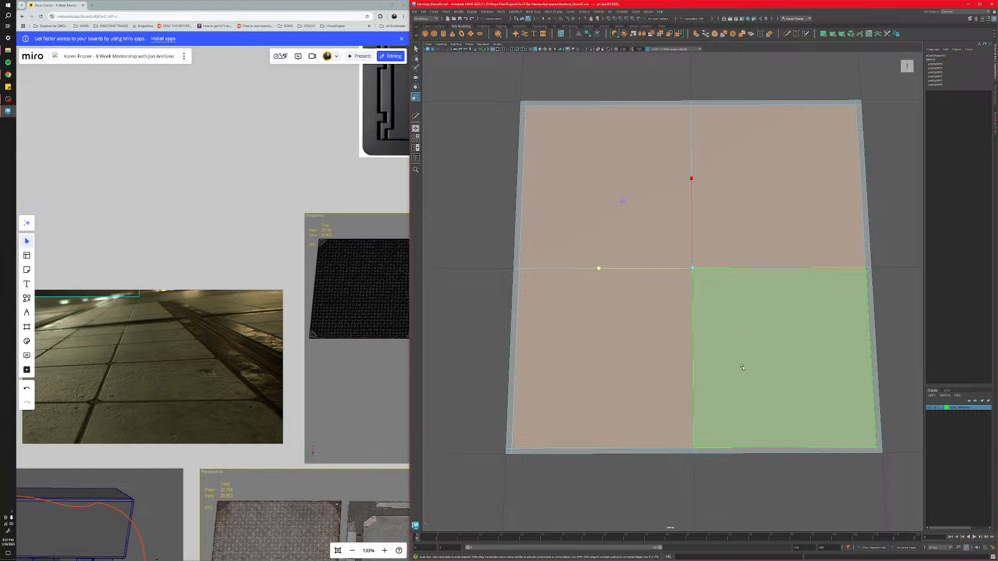
Undo the face selection, the edge loop scaling and all the cuts to return to the blank square slab.
key("ctrl+z")
key("ctrl+z")
key("ctrl+z")
key("ctrl+z")
key("ctrl+z")
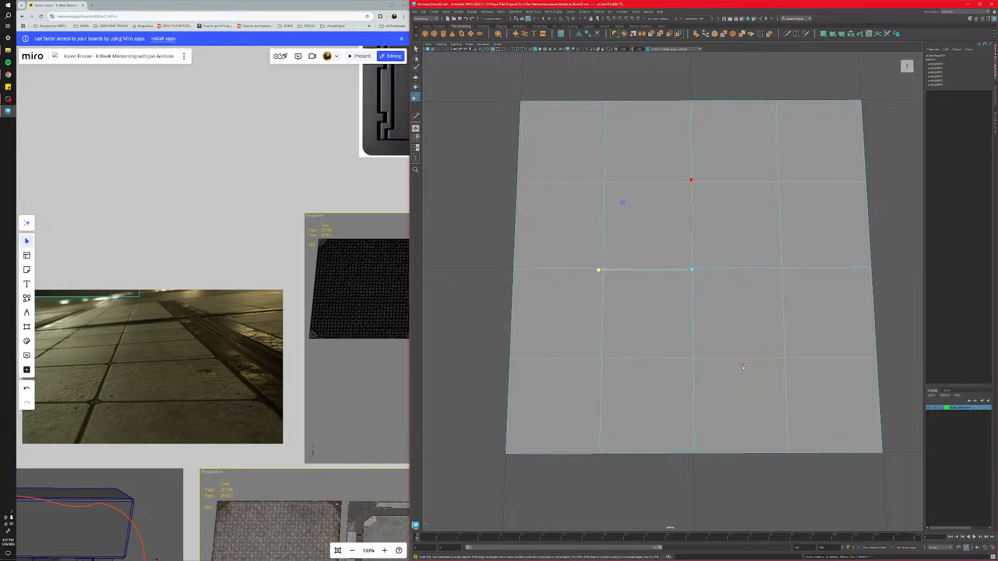
key("ctrl+z")
key("ctrl+z")
key("ctrl+z")
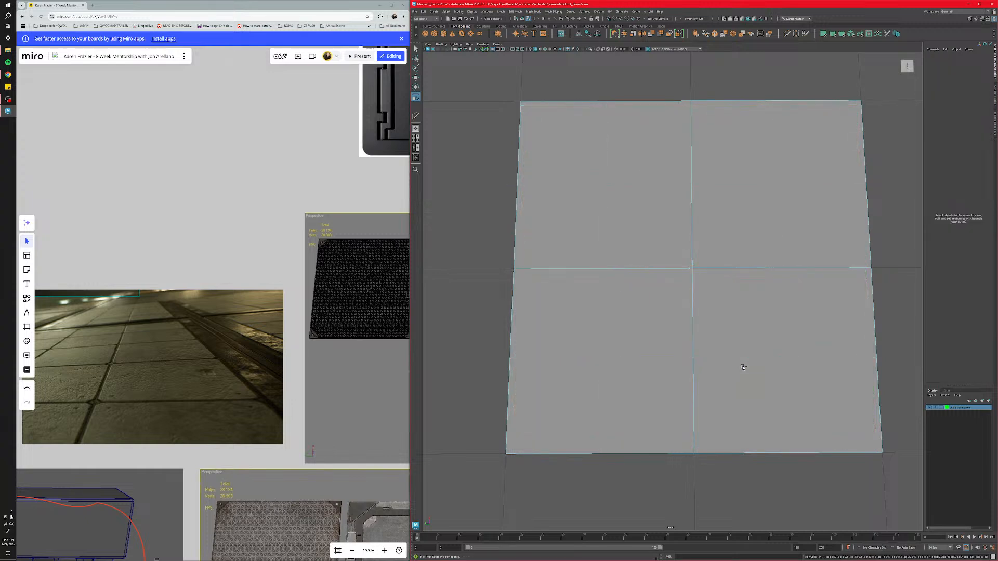
key("ctrl+z")
key("ctrl+z")
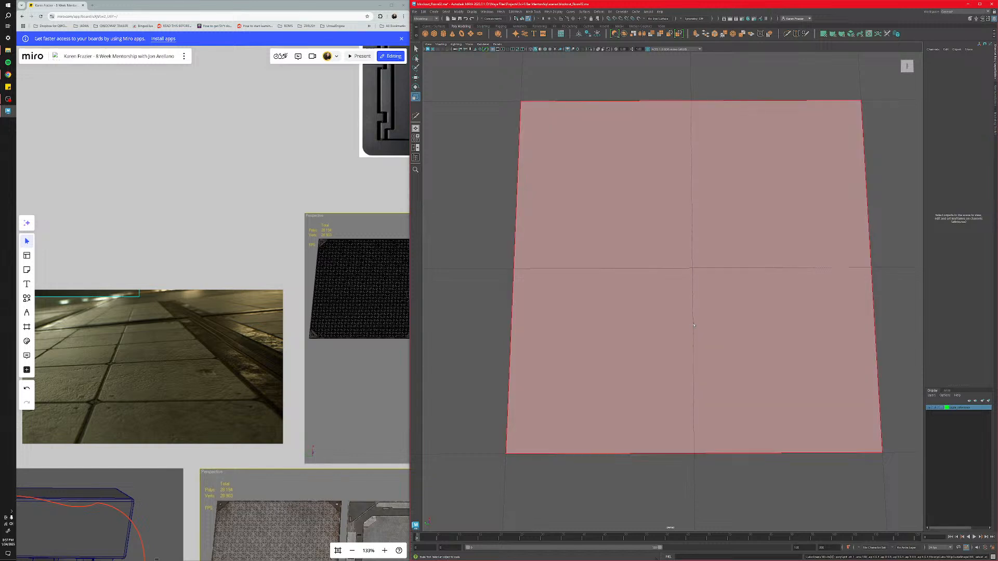
Select the slab's undivided top face and extrude it slightly inward to leave a thin border around the tile.
right_click_drag(693, 323, 718, 316)
left_click(692, 329)
mouse_move(651, 378)
left_mouse_down("alt")
mouse_move(648, 366)
mouse_move(647, 377)
left_mouse_up("alt")
left_click_drag(622, 198, 622, 198, "shift")
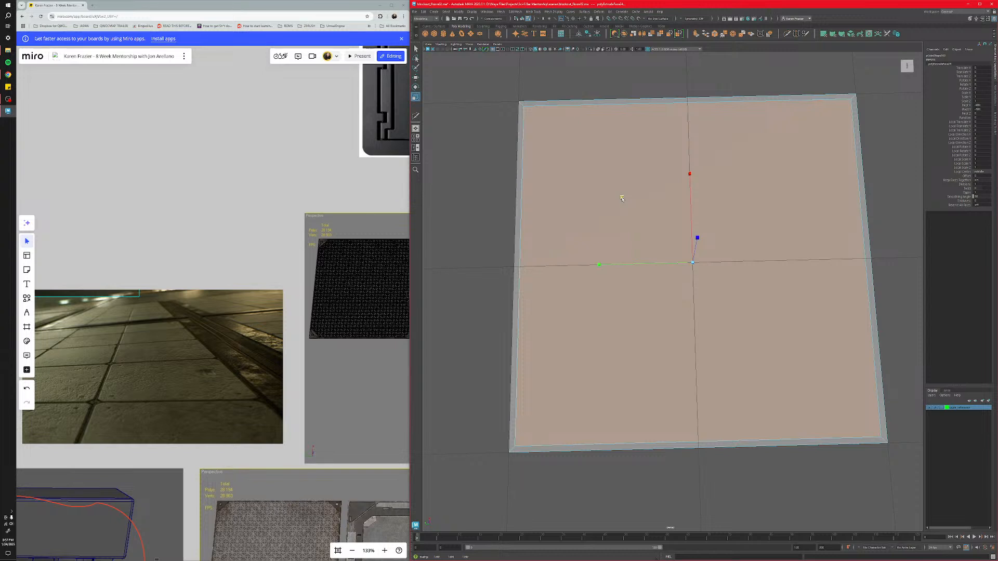
scroll(675, 347, "down", 3)
left_click_drag(670, 348, 643, 359, "alt")
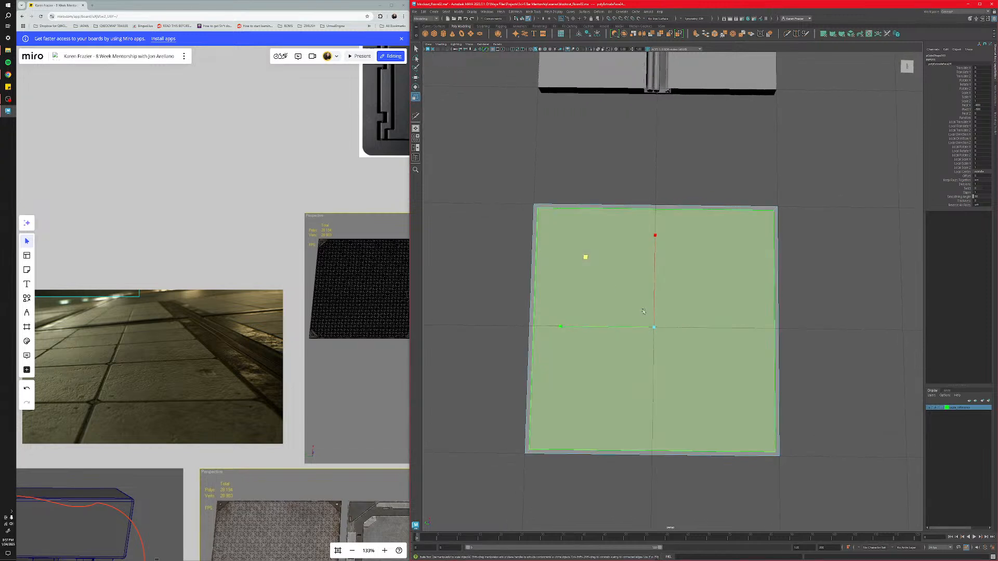
Try to inset the top face slightly a second time and extrude it a little downward.
left_click_drag(582, 257, 585, 257)
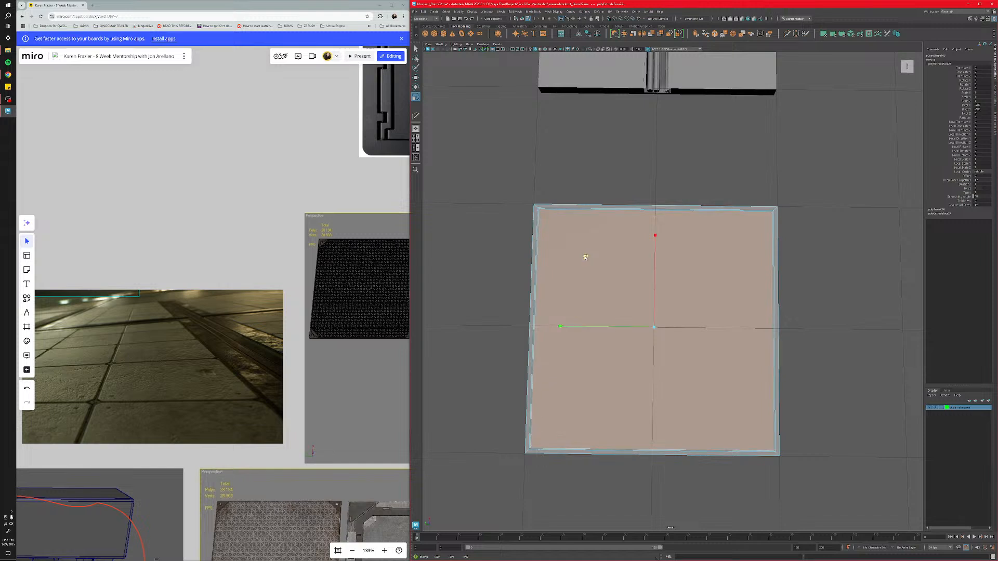
key("f")
scroll(648, 370, "up", 1)
middle_click_drag(644, 368, 676, 363, "alt")
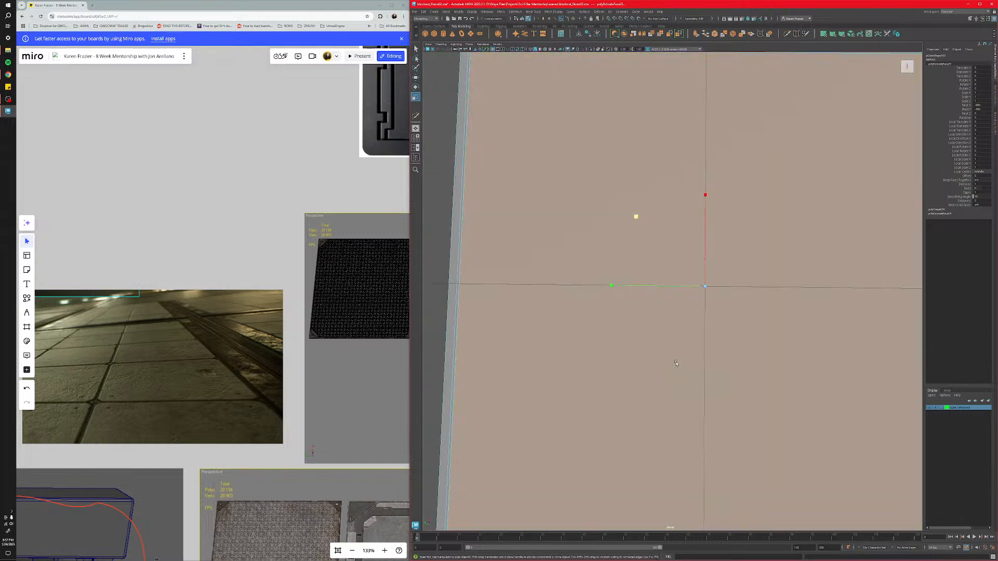
right_click_drag(677, 363, 657, 363, "alt")
left_click_drag(657, 363, 673, 291, "alt")
key("w")
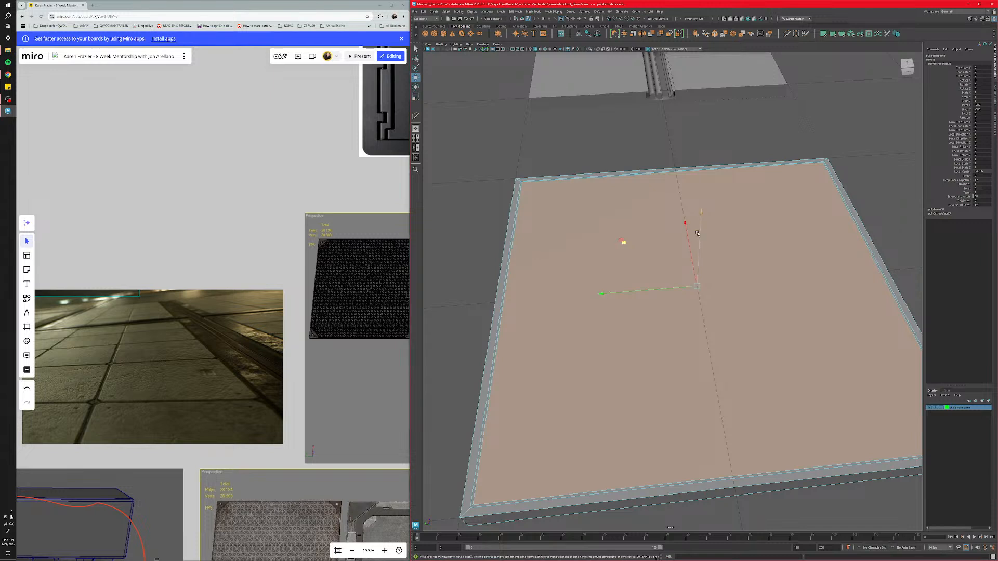
key("ctrl+e")
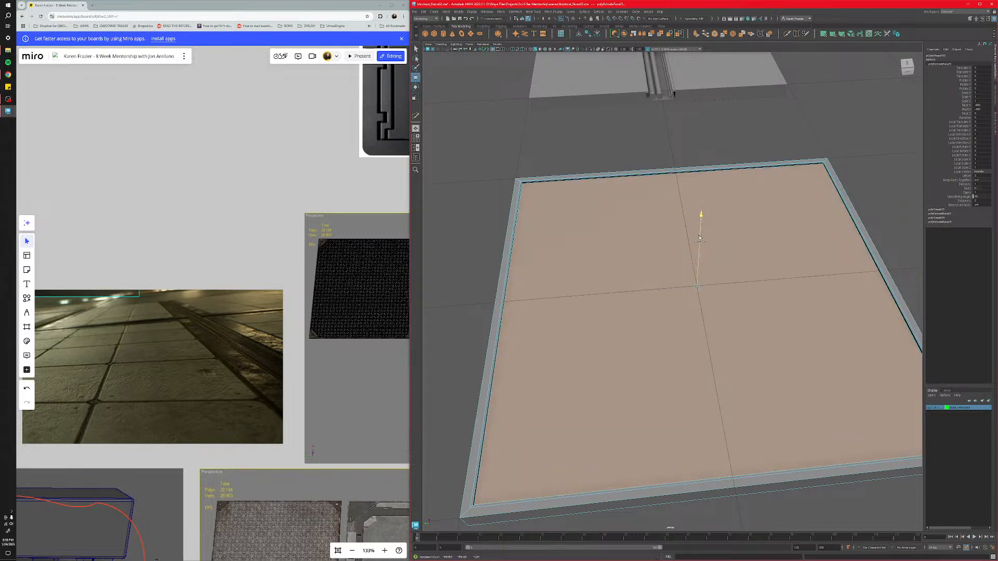
Undo the downward extrusion and the second inset of the top face.
key("ctrl+z")
key("ctrl+z")
key("ctrl+z")
key("ctrl+z")
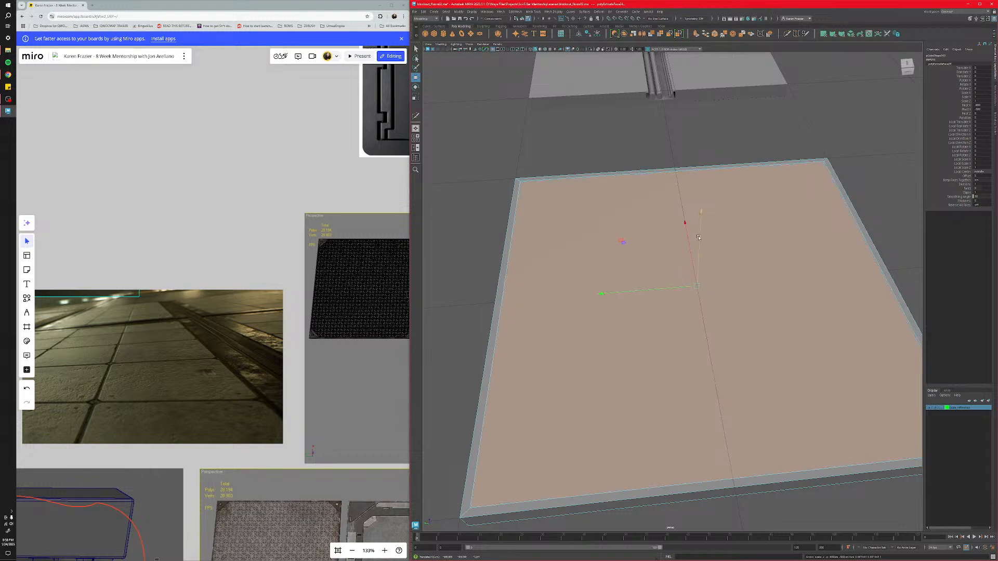
Extrude the bordered top face slightly downward and inset the sunken face by a narrow margin.
key("ctrl+e")
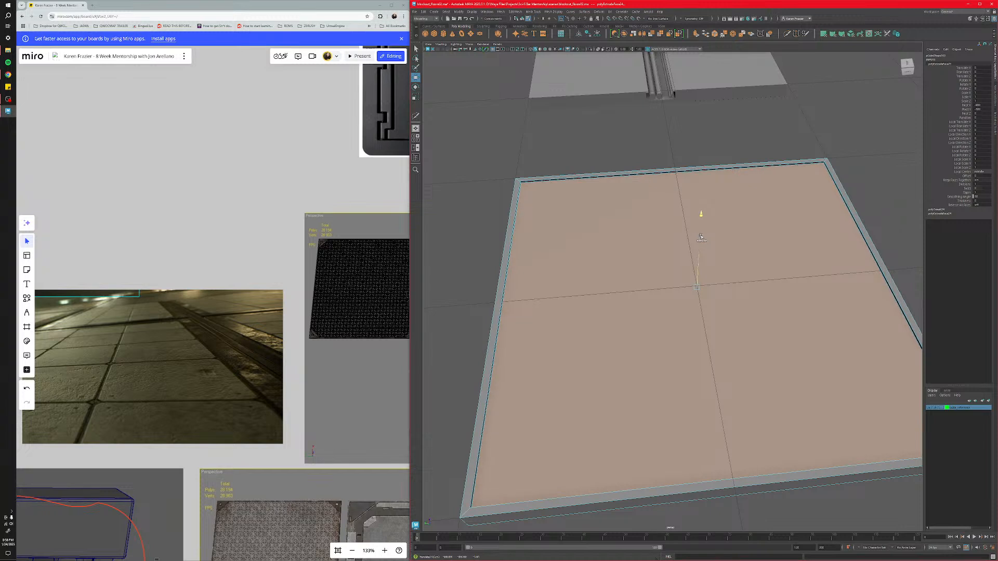
key("r")
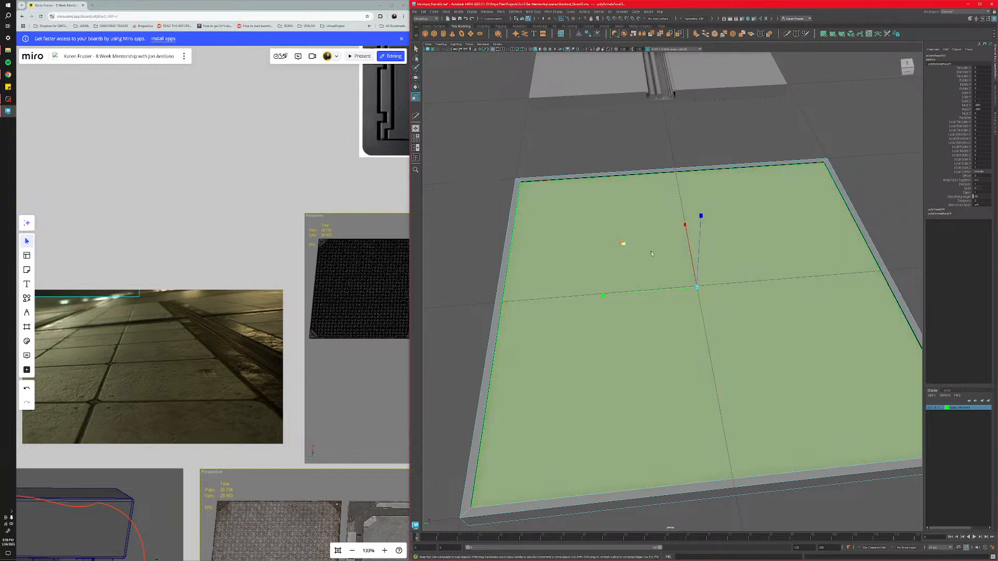
left_click_drag(651, 253, 627, 228, "alt")
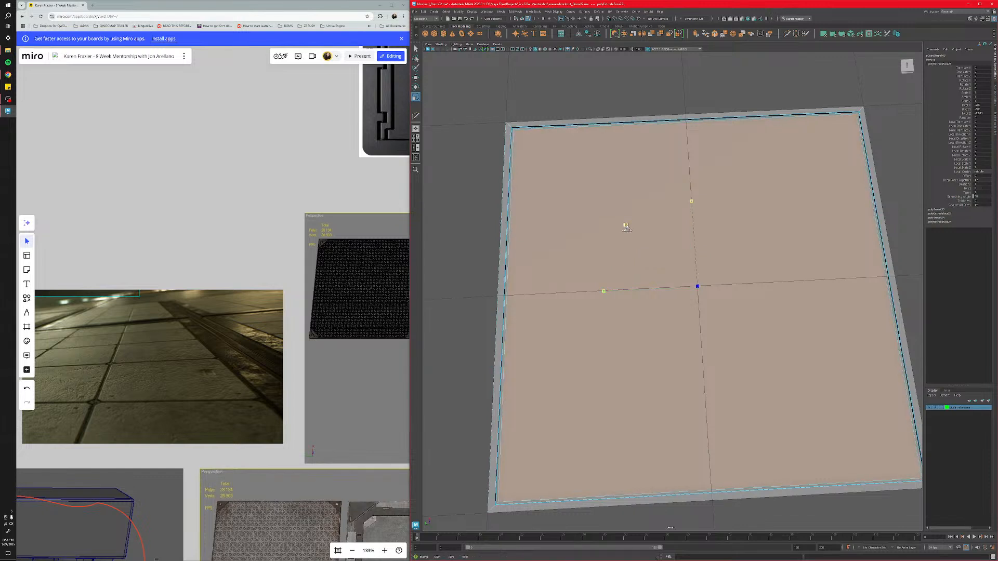
left_click_drag(626, 227, 625, 233, "alt")
Extrude the sunken inner face back up to about the border's height, leaving a narrow groove around it.
key("w")
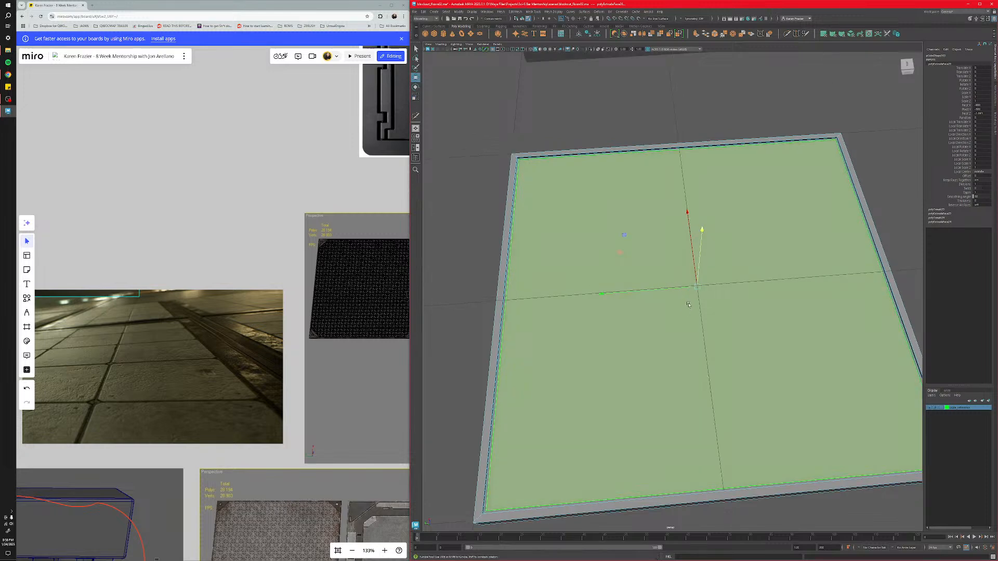
mouse_move(701, 229)
left_mouse_down("alt")
mouse_move(697, 268)
mouse_move(705, 244)
left_mouse_up("alt")
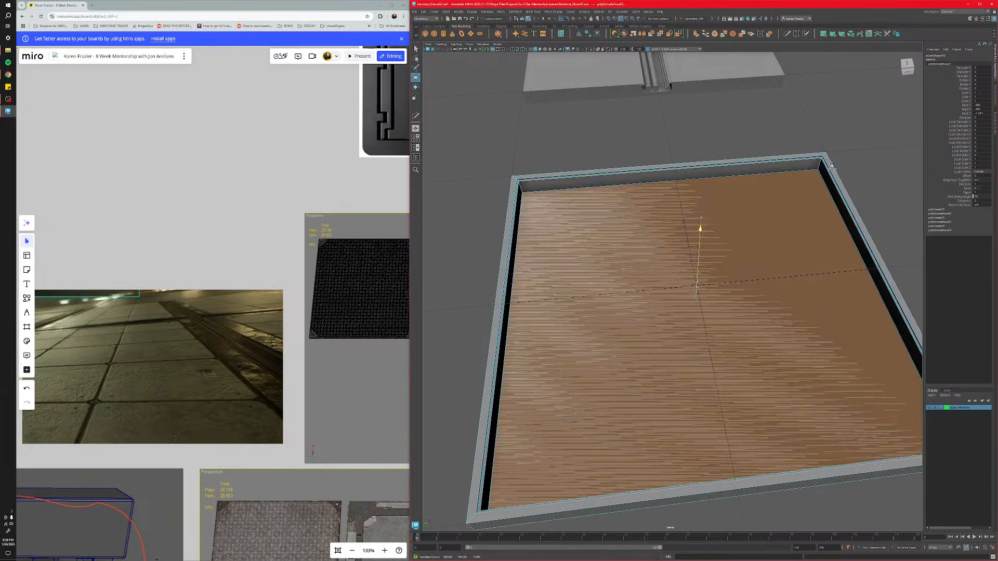
key("ctrl+z")
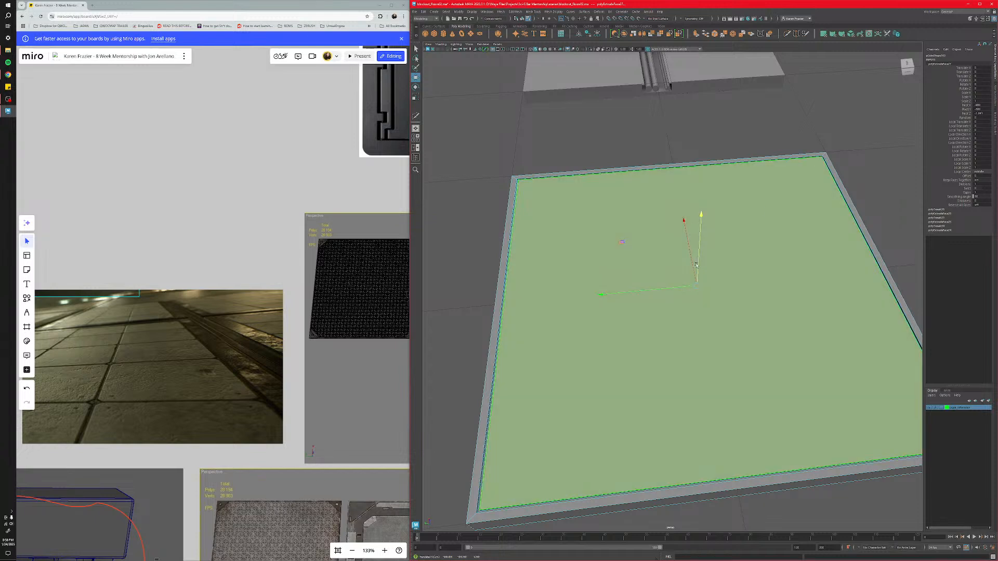
key("ctrl+z")
Extrude the raised inner face well inward to form a wide band between the groove and a smaller central square.
key("r")
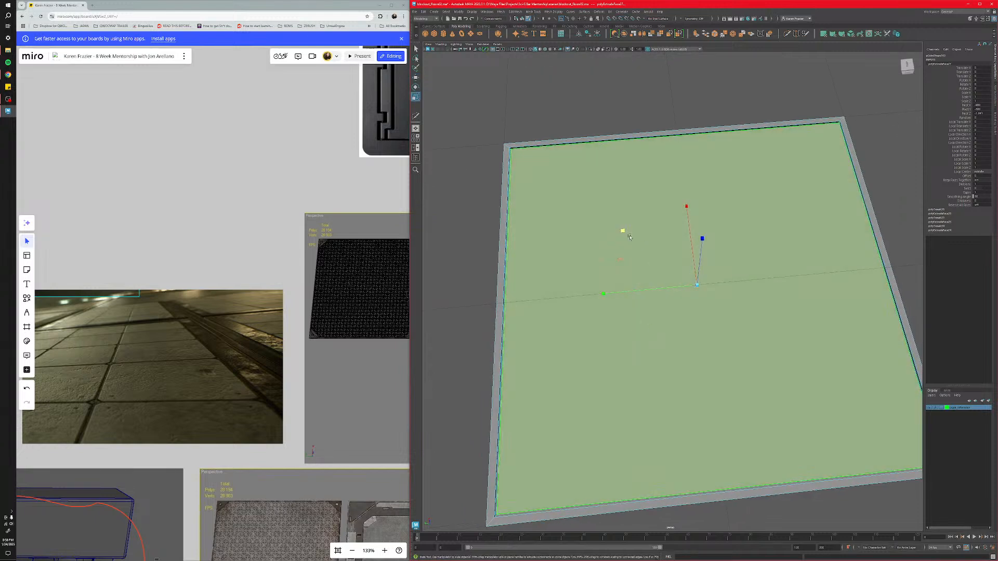
left_click_drag(623, 232, 628, 244, "shift")
left_click_drag(620, 319, 627, 347, "alt")
left_click_drag(637, 344, 637, 341, "alt")
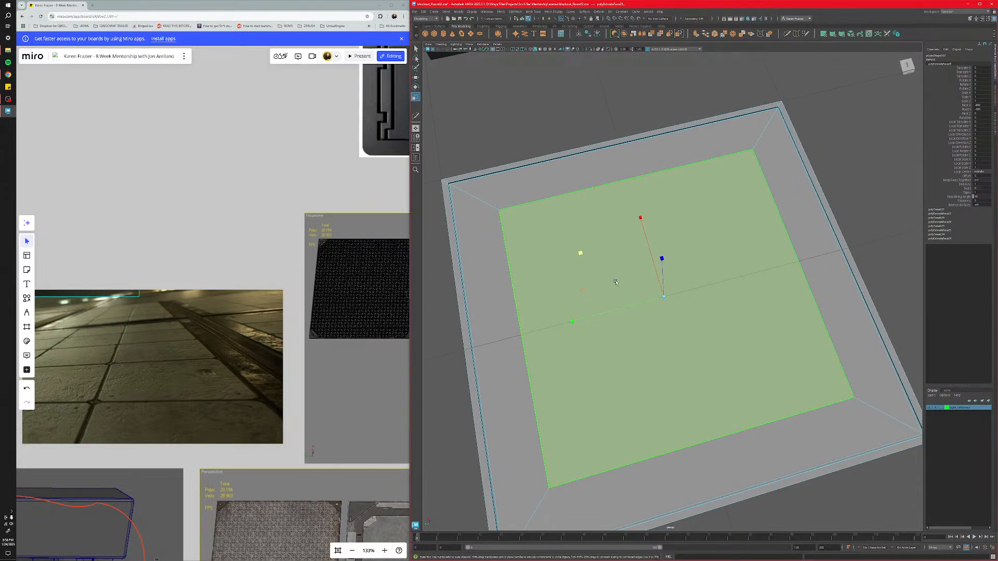
Compare the tile's proportions from above with the sci-fi floor panel and deck images on the reference board.
left_click_drag(581, 254, 582, 317)
scroll(597, 330, "down", 6)
scroll(631, 351, "up", 2)
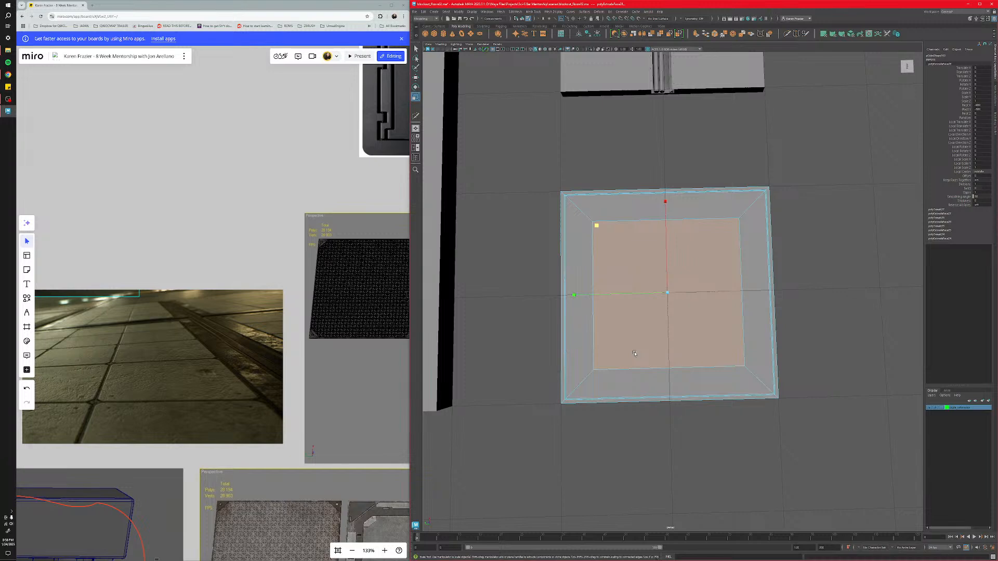
scroll(321, 414, "down", 5)
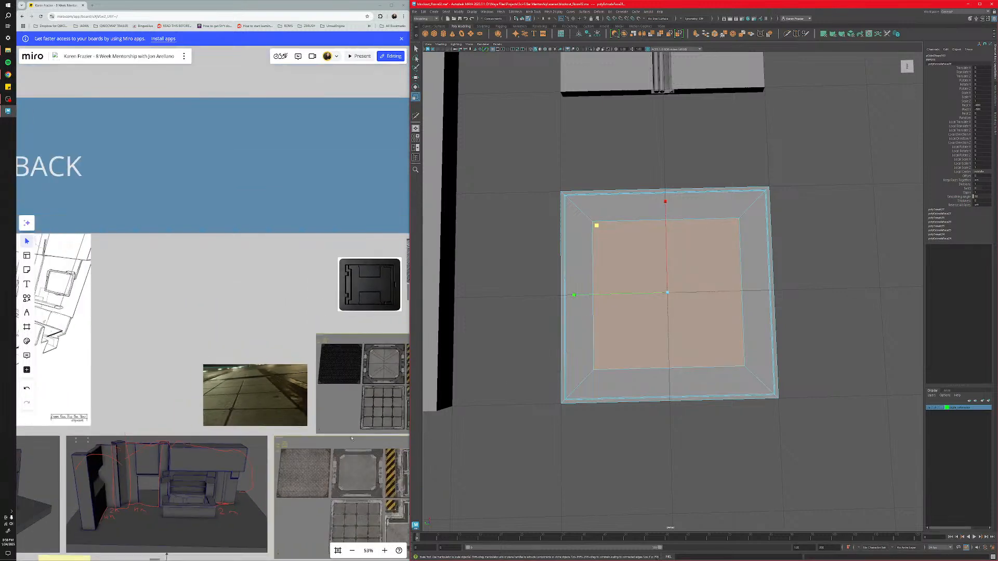
middle_click_drag(347, 435, 250, 358)
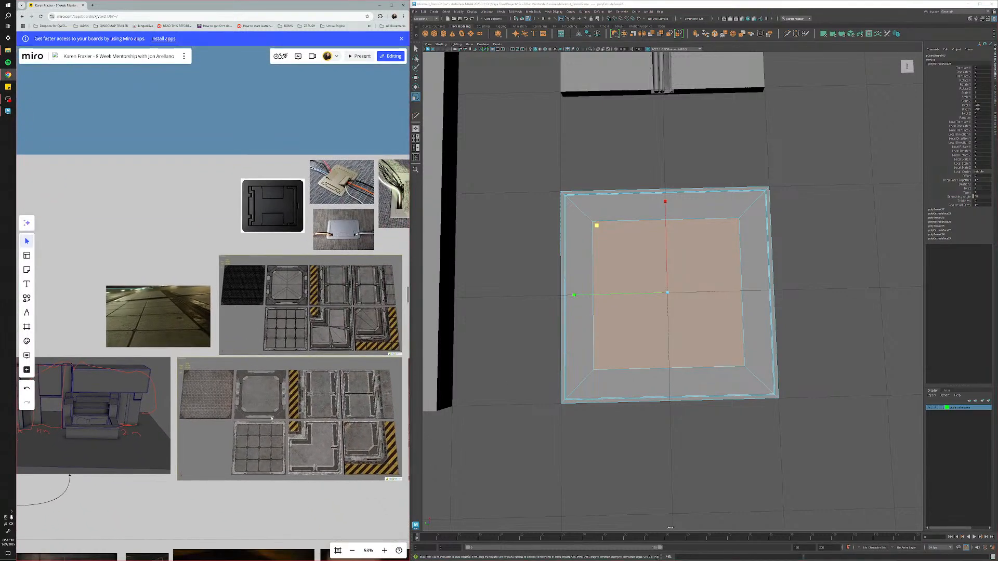
middle_click_drag(272, 419, 243, 393)
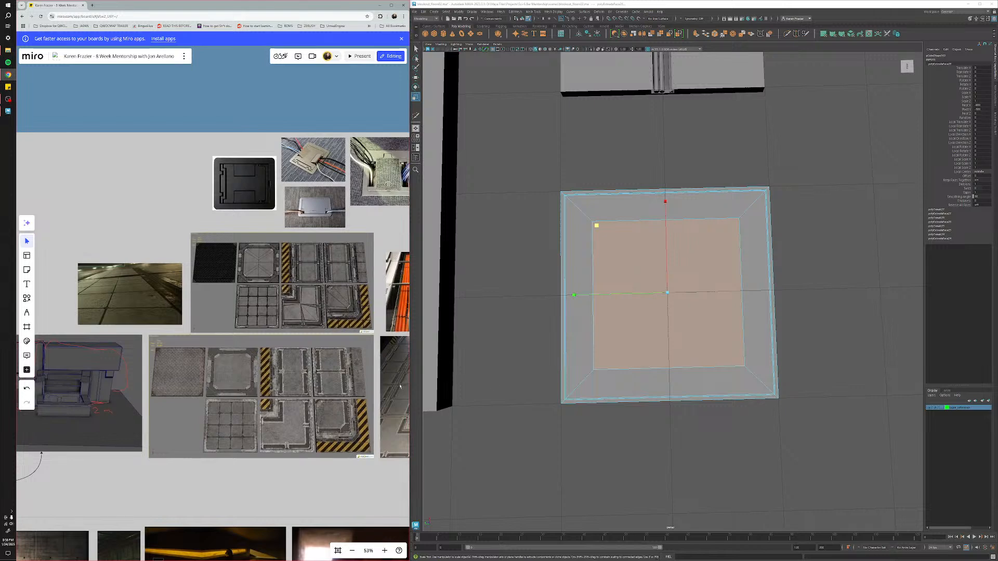
scroll(608, 388, "up", 2)
scroll(608, 387, "down", 5)
scroll(607, 387, "up", 5)
scroll(608, 387, "up", 2)
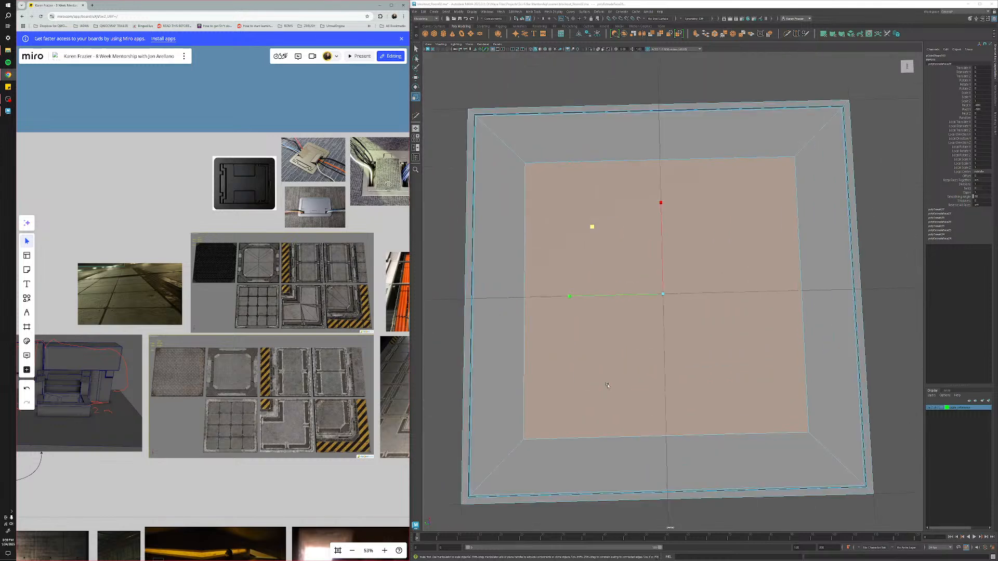
key("ctrl+e")
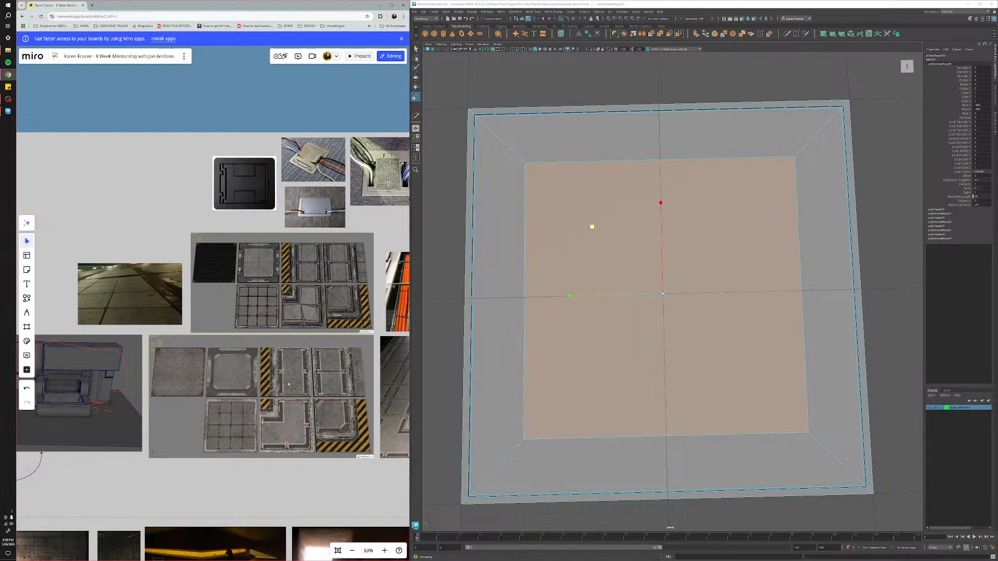
middle_click_drag(332, 407, 186, 409)
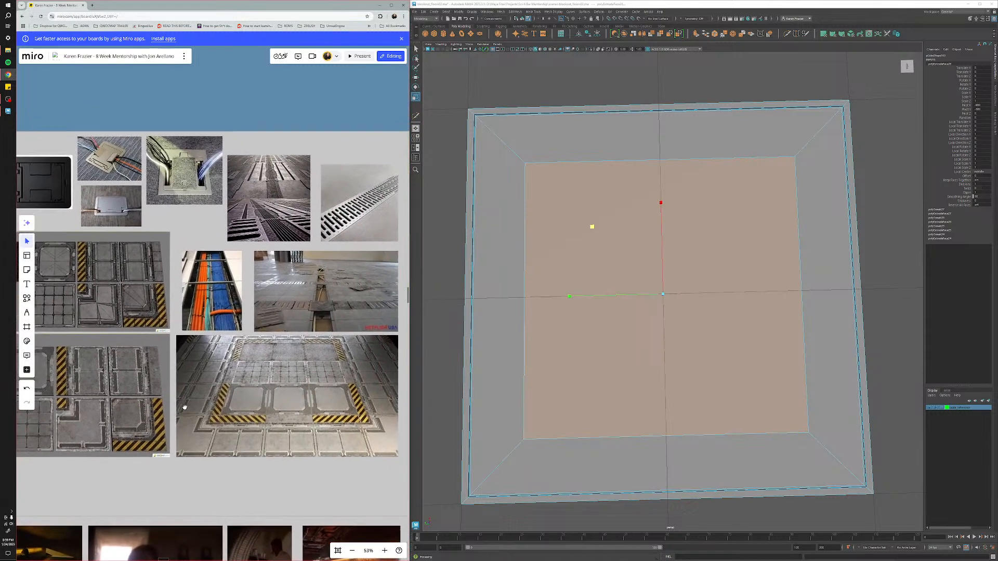
scroll(602, 445, "down", 6)
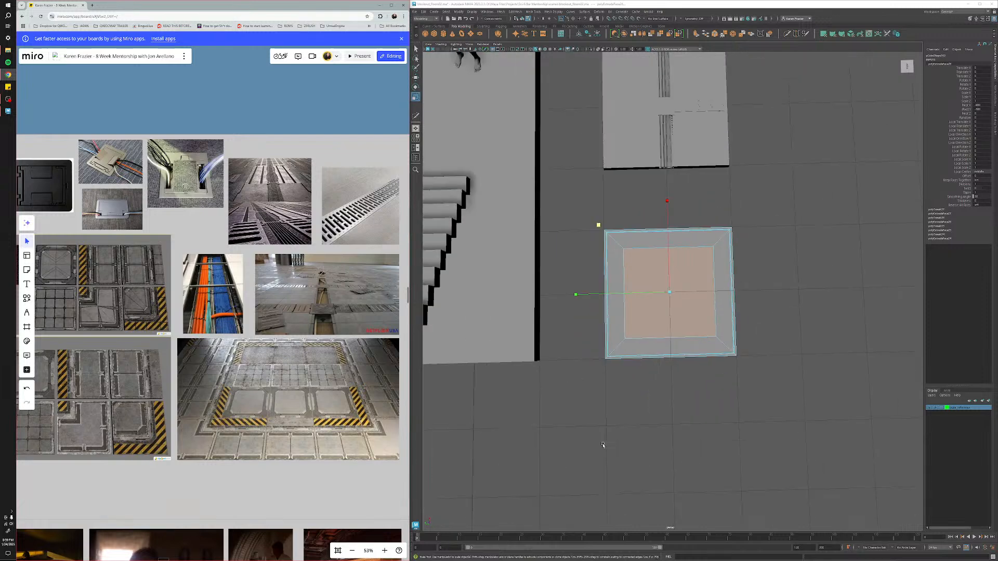
scroll(602, 445, "up", 3)
scroll(602, 445, "up", 1)
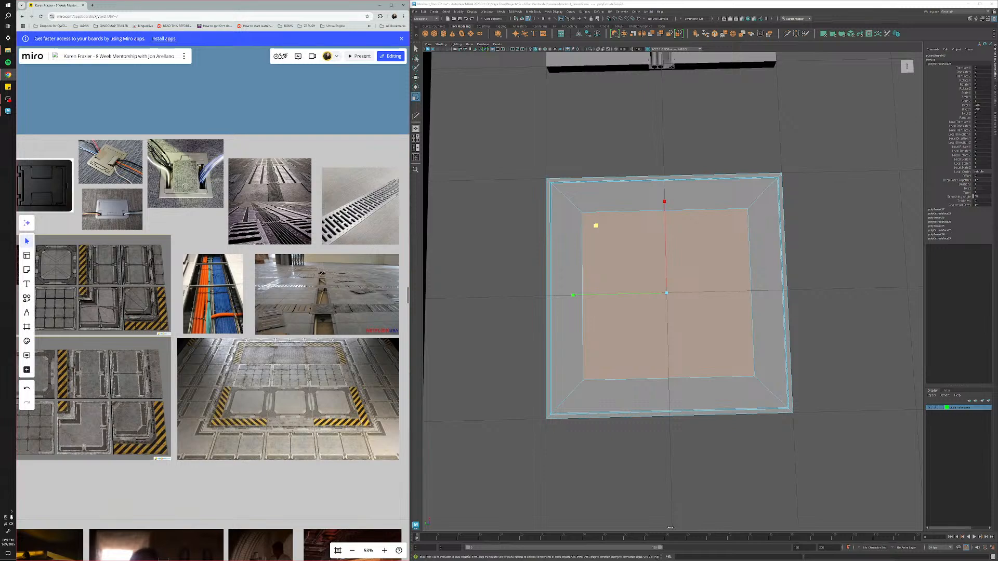
Study the drain grate, cable channel and floor panel photos on the reference board for further detailing ideas.
scroll(224, 406, "down", 3)
middle_click_drag(132, 415, 171, 480)
scroll(230, 394, "up", 6)
scroll(230, 394, "down", 5)
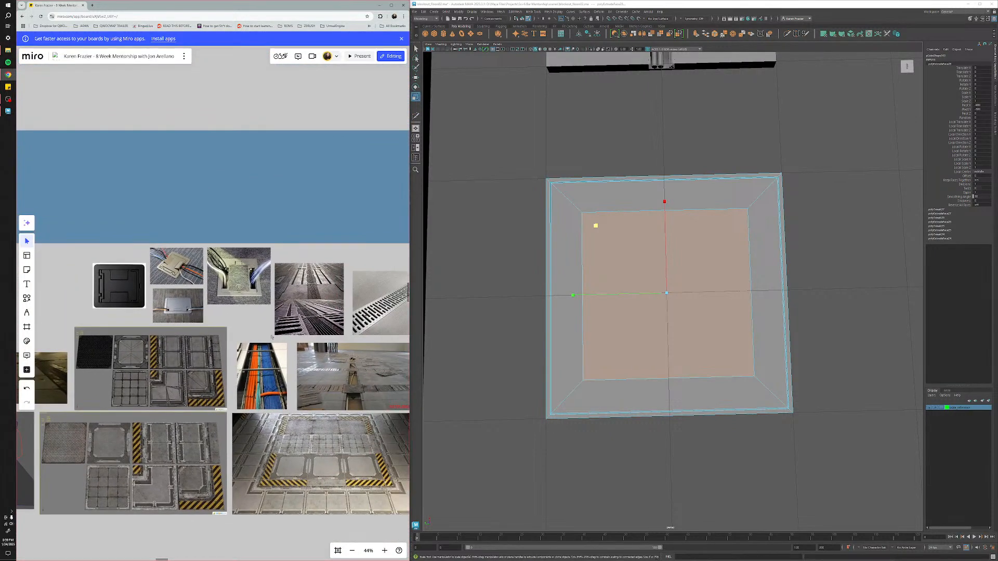
middle_click_drag(391, 303, 280, 390)
scroll(280, 390, "up", 6)
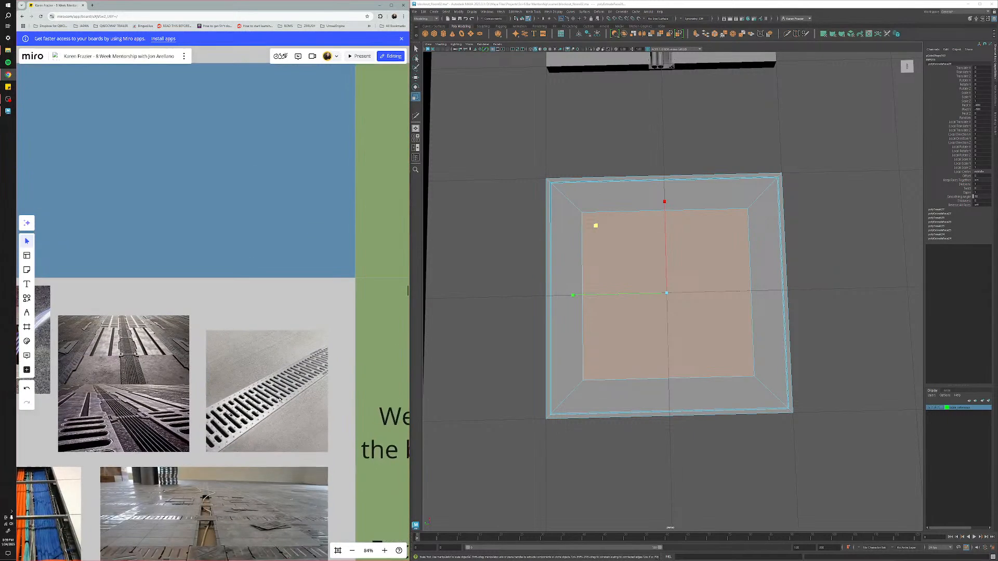
scroll(279, 394, "down", 5)
middle_click_drag(113, 488, 269, 415)
scroll(269, 416, "down", 3)
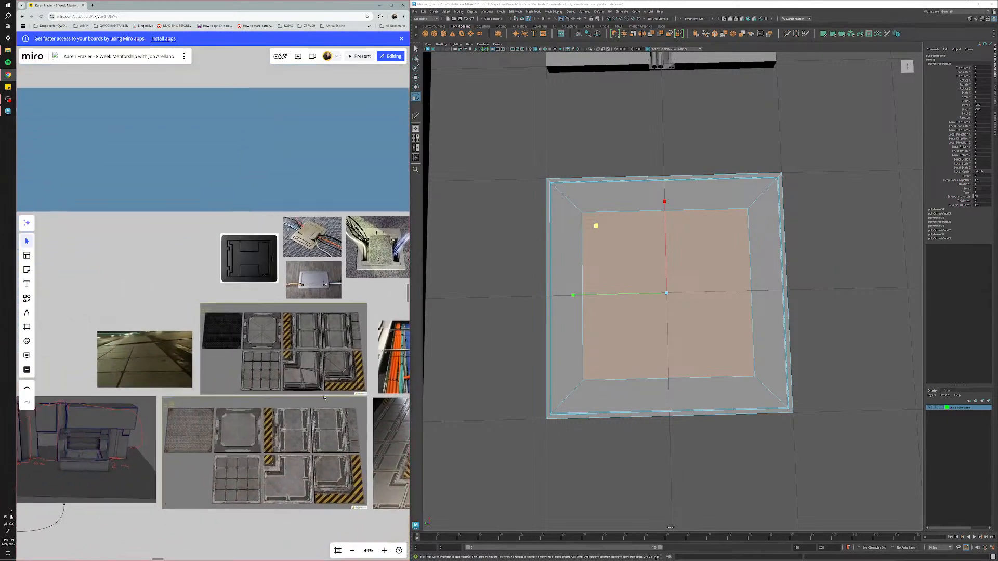
middle_click_drag(327, 398, 171, 420)
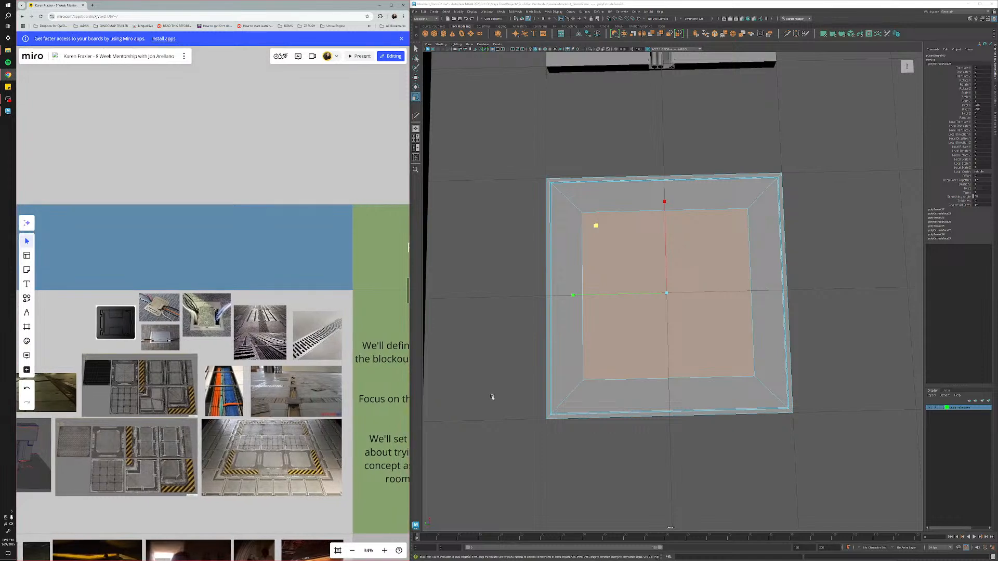
middle_click_drag(564, 330, 552, 427)
key("ctrl+z")
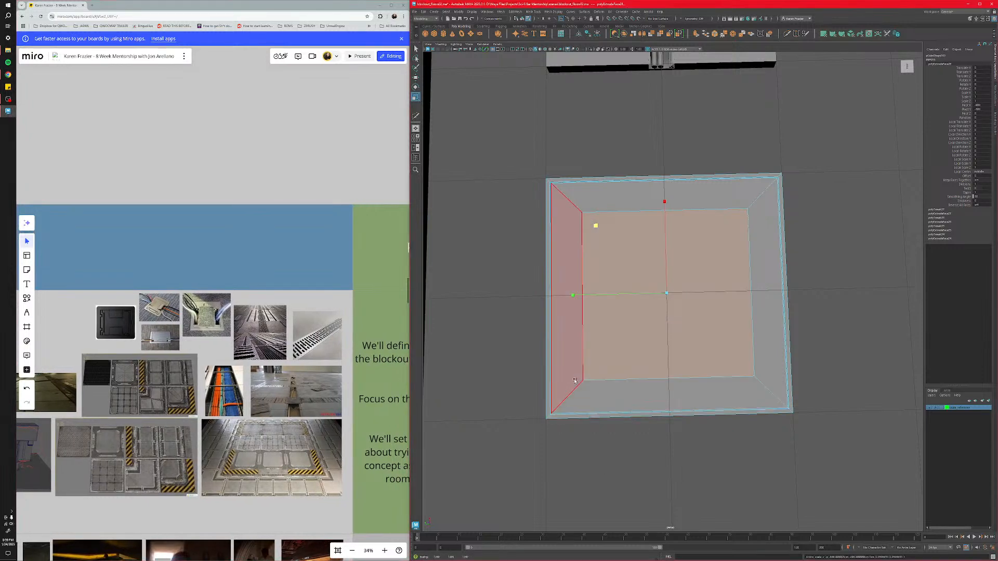
middle_click_drag(526, 294, 500, 375)
key("ctrl+z")
Extrude the tile's central square face slightly downward and inset the sunken face by a narrow margin.
scroll(639, 364, "up", 3)
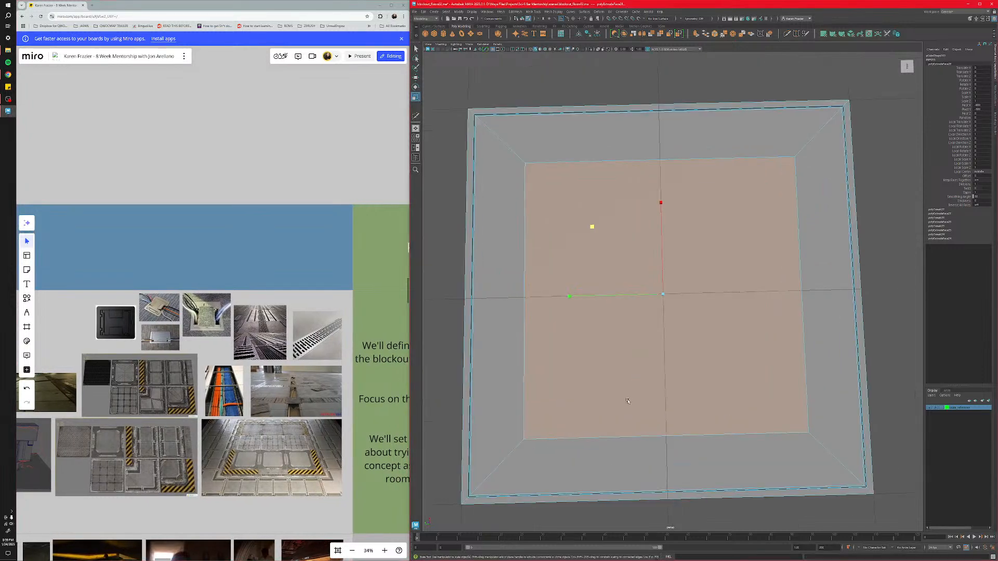
left_click_drag(631, 410, 614, 353, "alt")
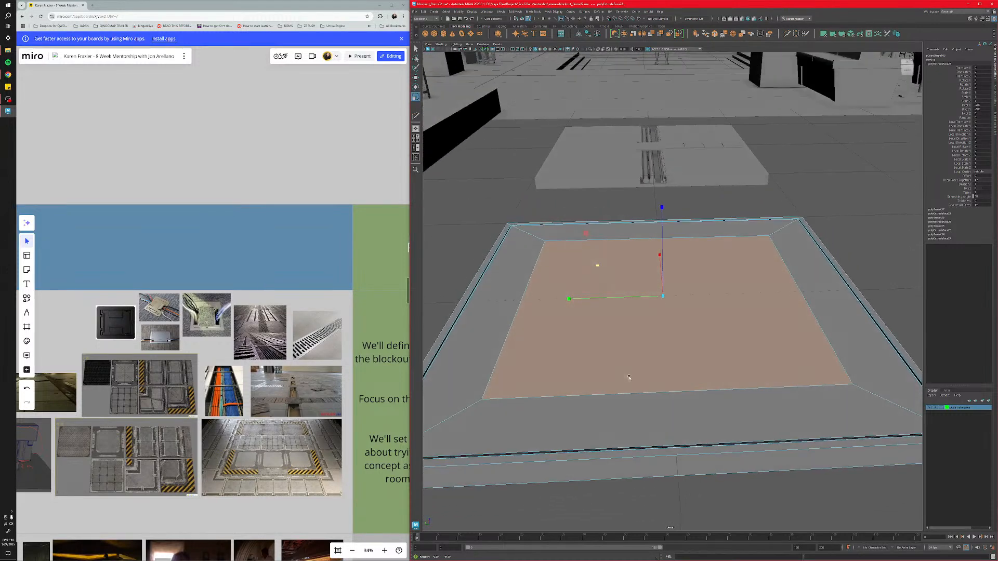
key("w")
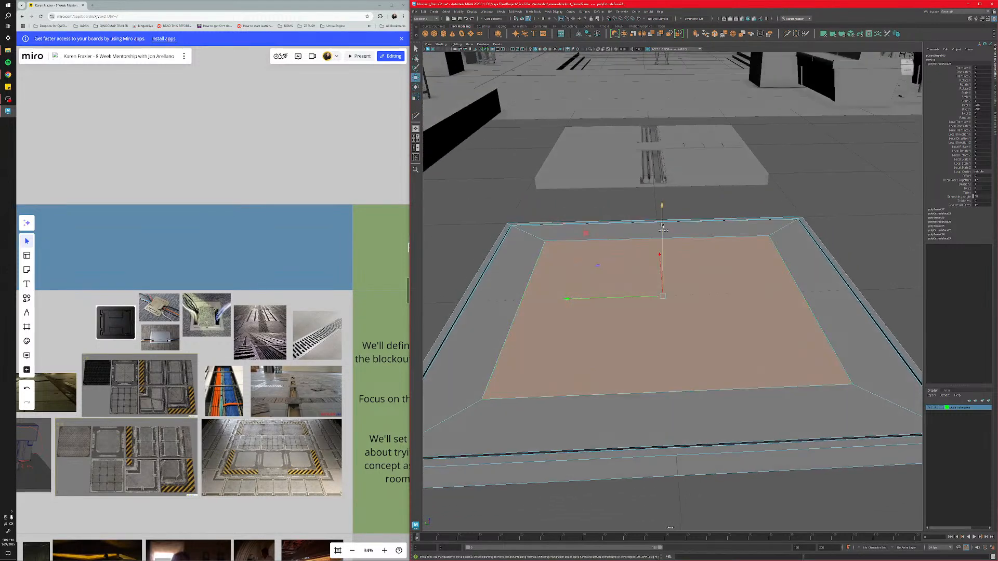
left_click_drag(661, 227, 662, 233, "shift")
key("r")
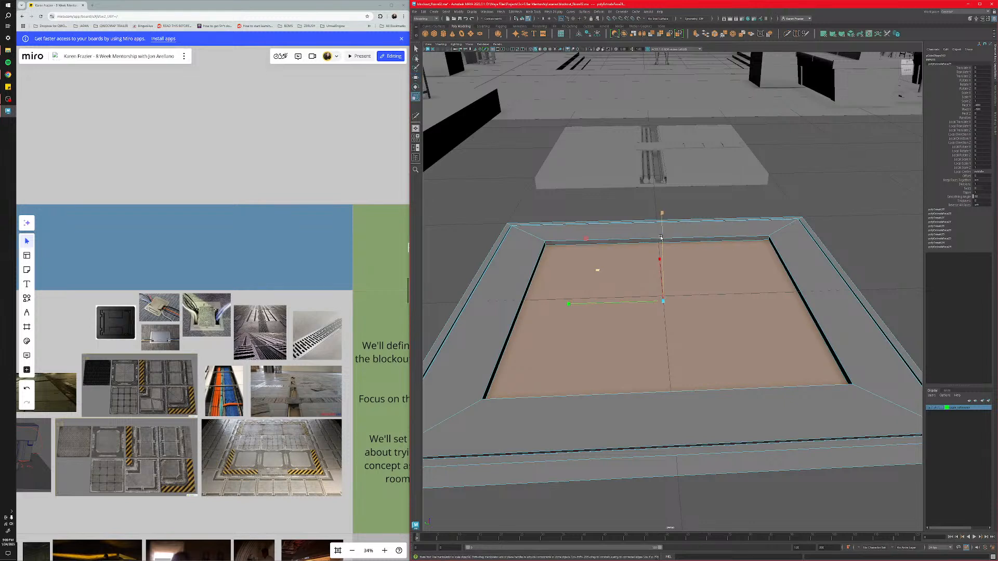
left_click_drag(597, 270, 600, 273, "shift")
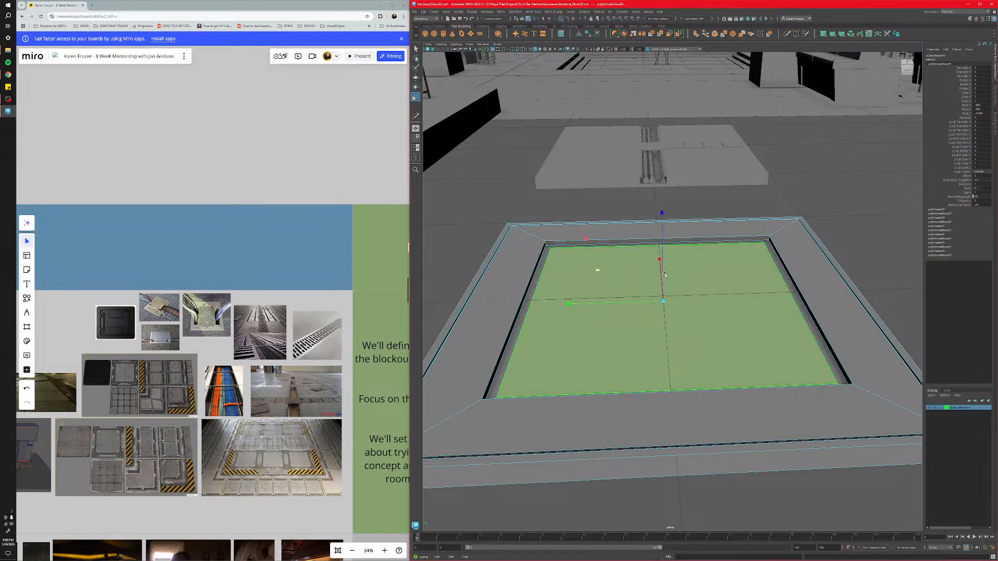
Extrude the inset central face back up to about the surrounding band's height, leaving a groove, and return to object mode with nothing selected.
key("w")
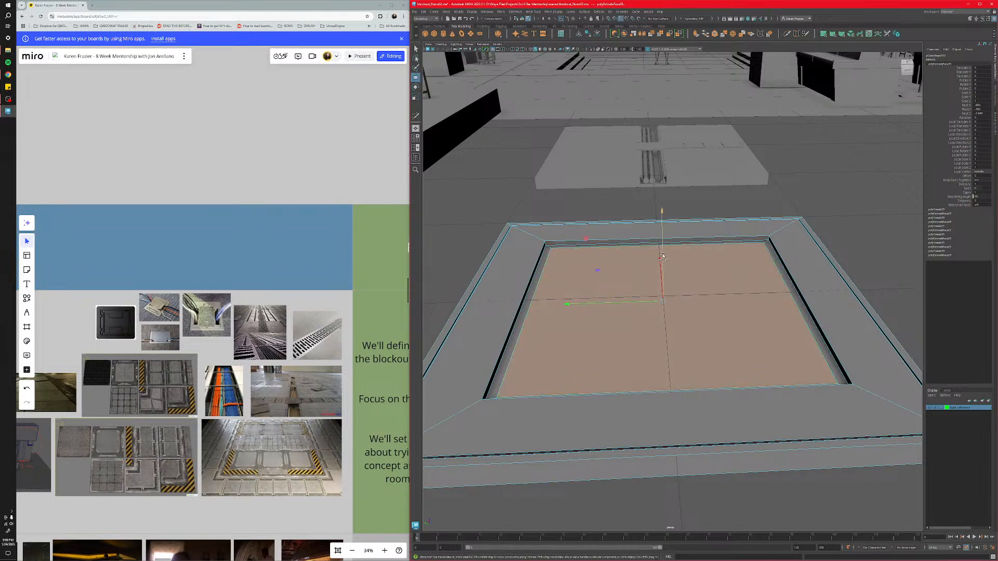
left_click_drag(662, 257, 663, 251, "shift")
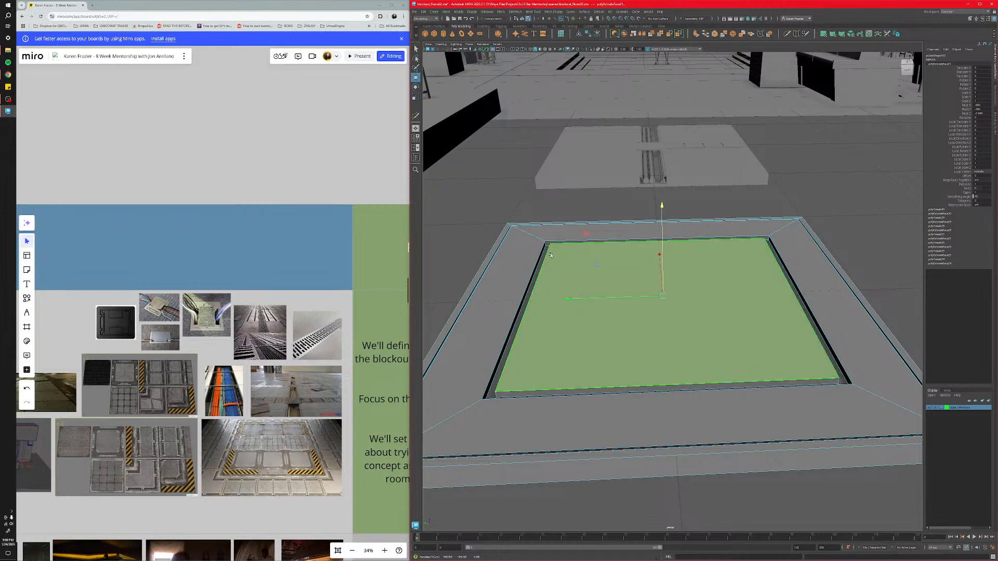
left_click_drag(551, 255, 548, 310, "alt")
right_click_drag(548, 311, 566, 291)
left_click(497, 207)
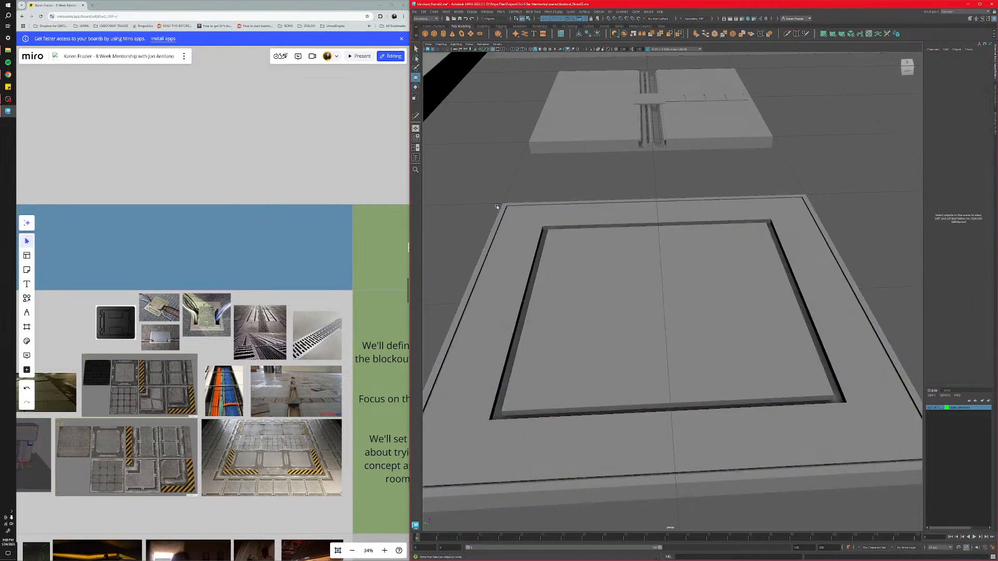
Examine the finished tile from above, both close up and at a distance beside the trench section and stairs.
scroll(577, 335, "down", 8)
left_click_drag(578, 339, 620, 355, "alt")
scroll(609, 340, "up", 6)
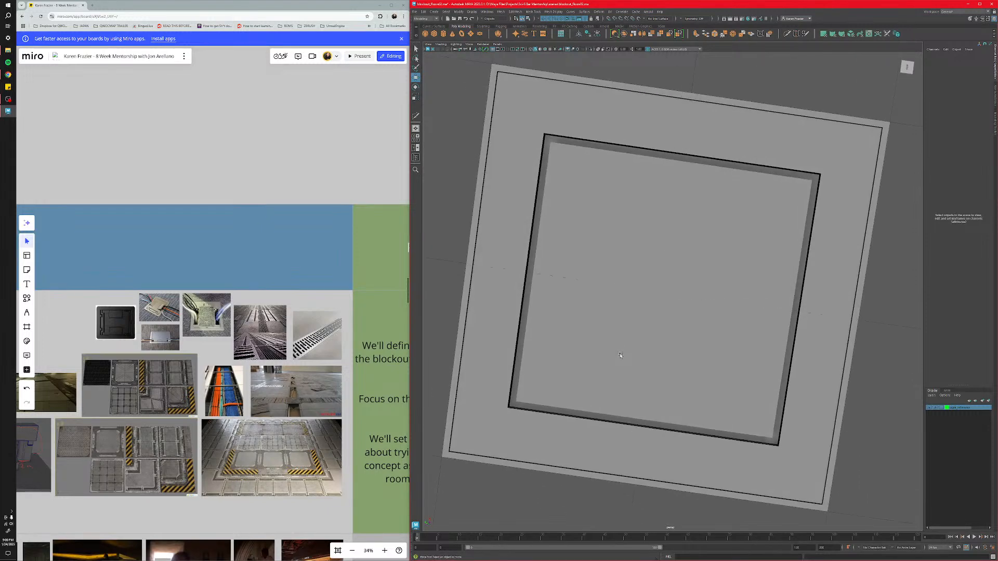
left_click(620, 355)
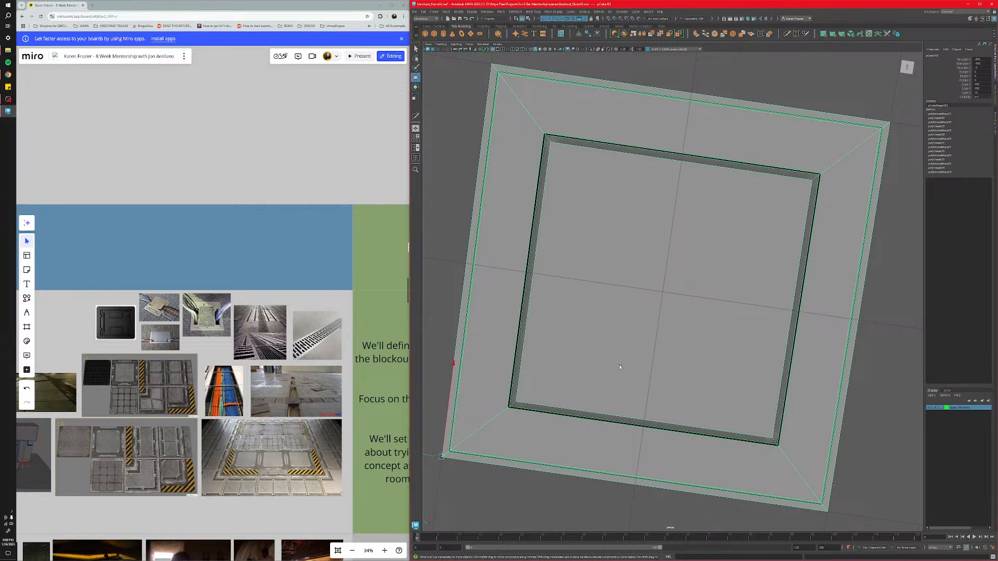
scroll(619, 367, "down", 10)
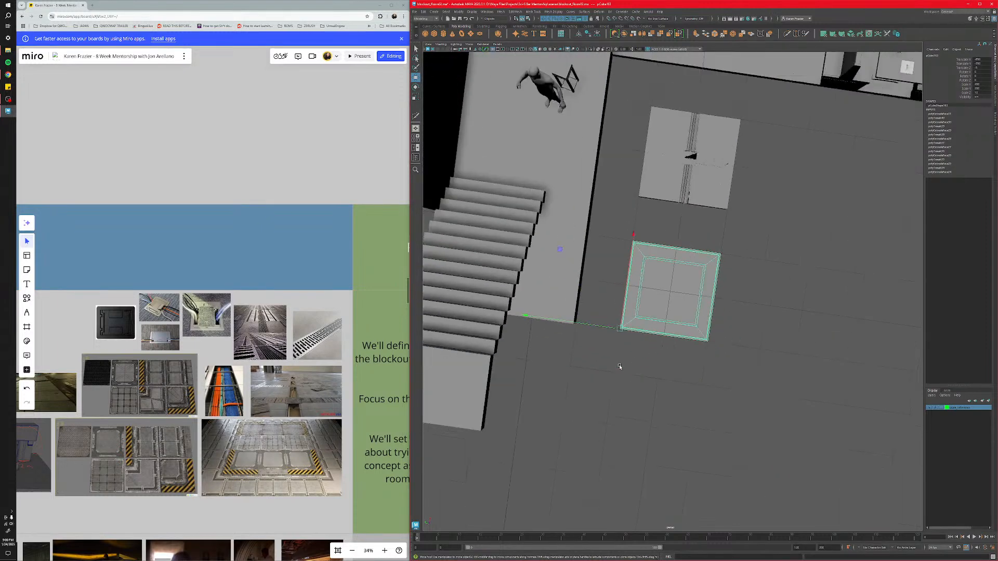
scroll(619, 367, "up", 7)
scroll(620, 367, "down", 6)
scroll(620, 367, "up", 1)
scroll(619, 367, "down", 1)
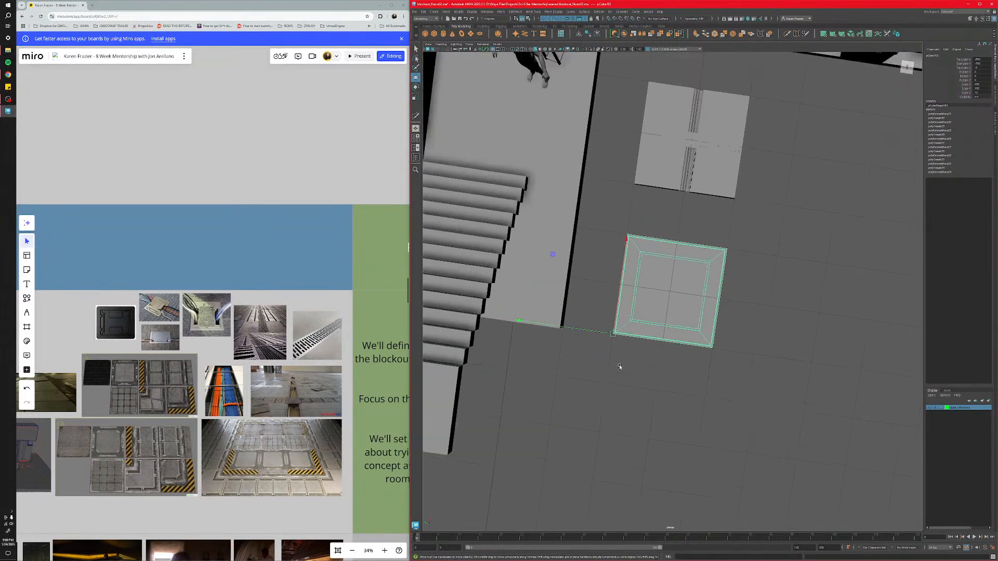
scroll(619, 367, "down", 2)
scroll(620, 367, "up", 4)
scroll(619, 367, "down", 6)
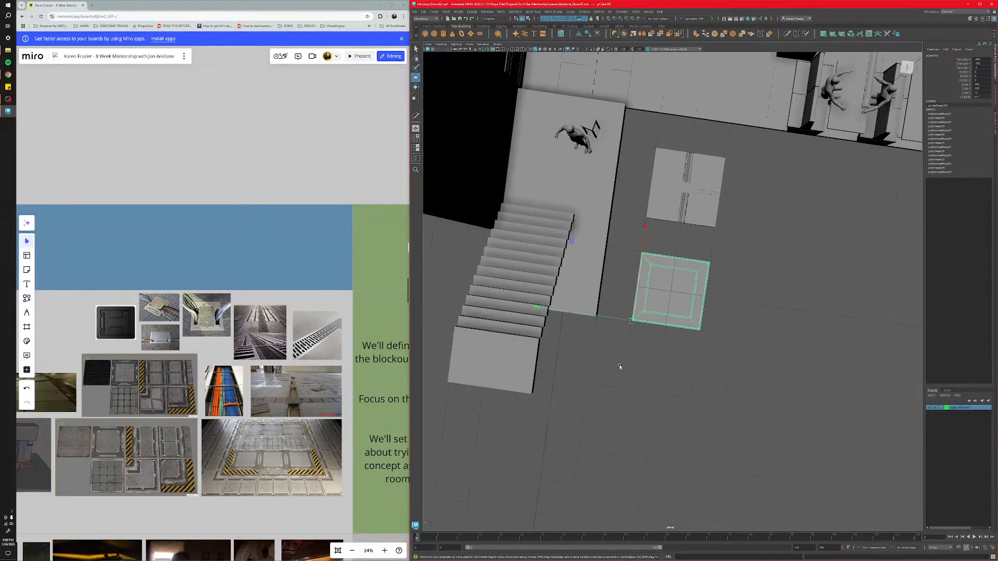
Move the bordered tile past the trench section onto the front edge of the room's floor and save the scene.
left_click_drag(626, 352, 575, 310, "alt")
left_click_drag(584, 367, 572, 238, "alt")
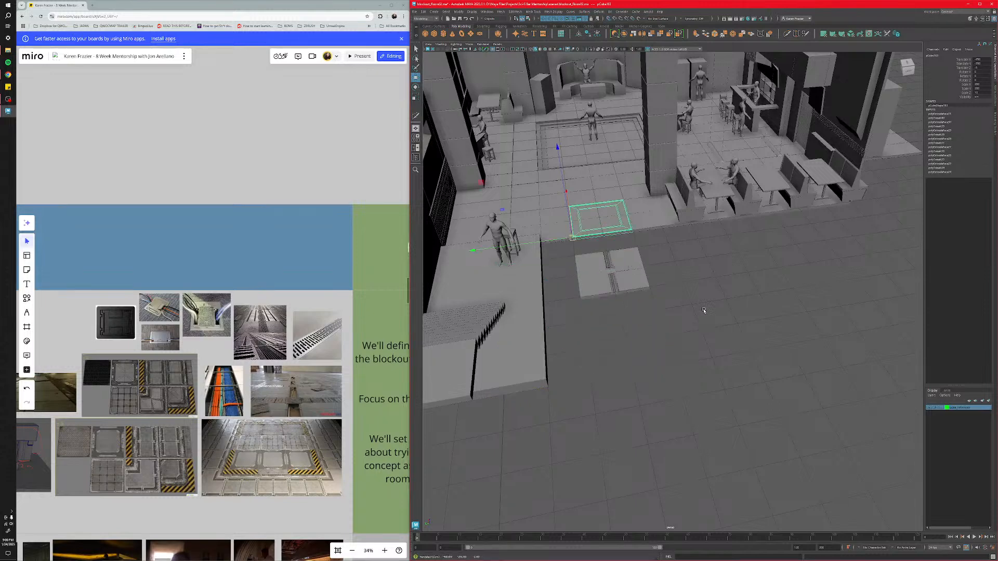
left_click(678, 281)
middle_click_drag(677, 281, 675, 351, "alt")
left_click(642, 277)
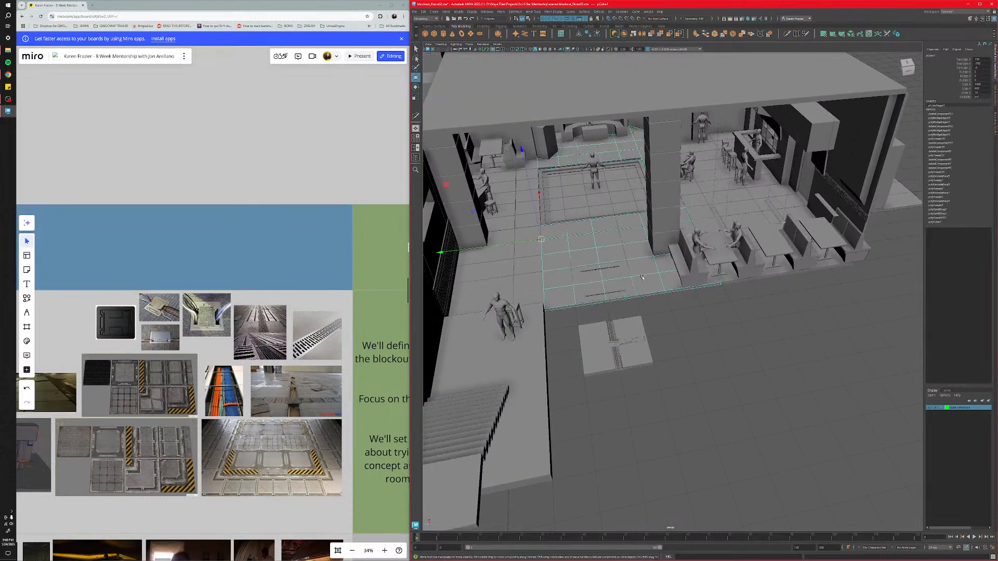
left_click(697, 364)
key("q")
key("ctrl+s")
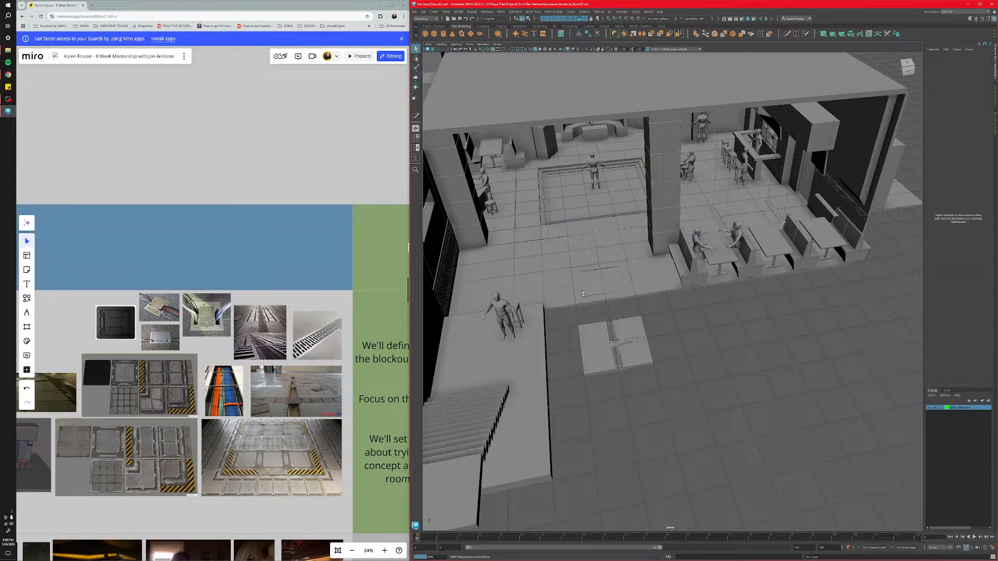
Slide the bordered tile along the floor's front edge until its corner meets the edge of the raised walkway.
scroll(592, 292, "up", 3)
left_click(572, 307)
key("w")
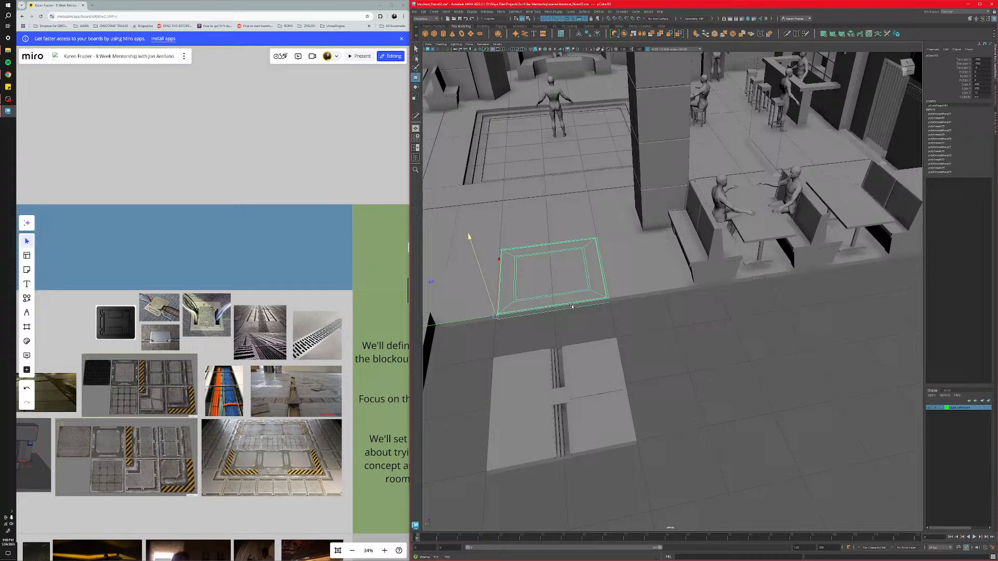
middle_click_drag(571, 306, 628, 306, "alt")
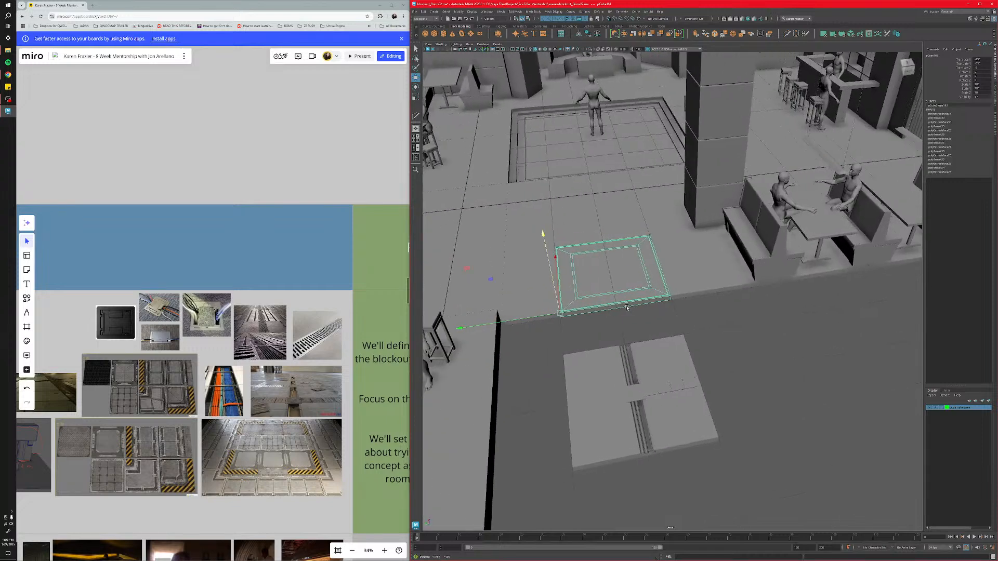
left_click(594, 299)
left_click(593, 299)
left_click_drag(459, 328, 499, 319)
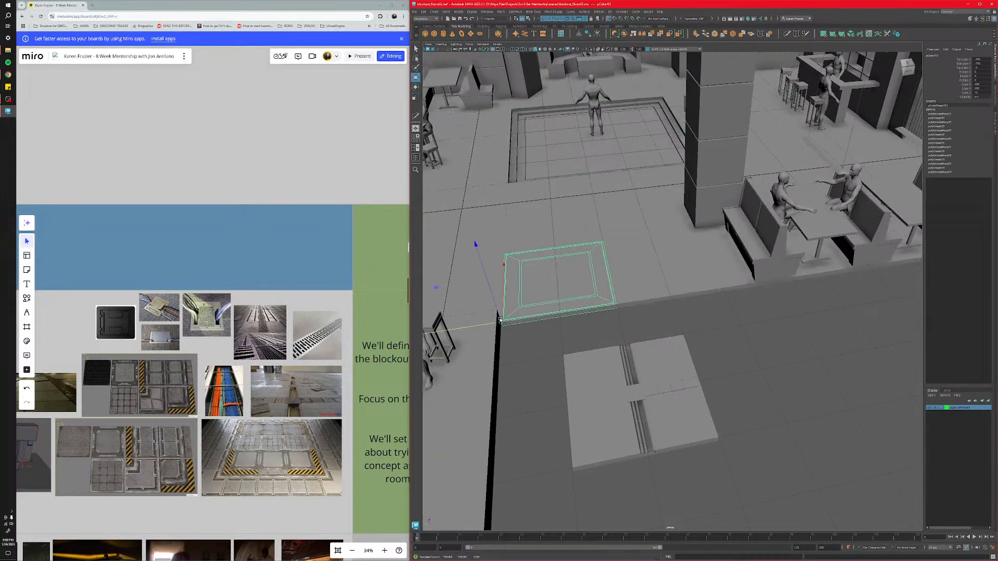
Delete the large existing floor piece around the bordered tile and select the tile.
left_click(644, 278)
key("Delete")
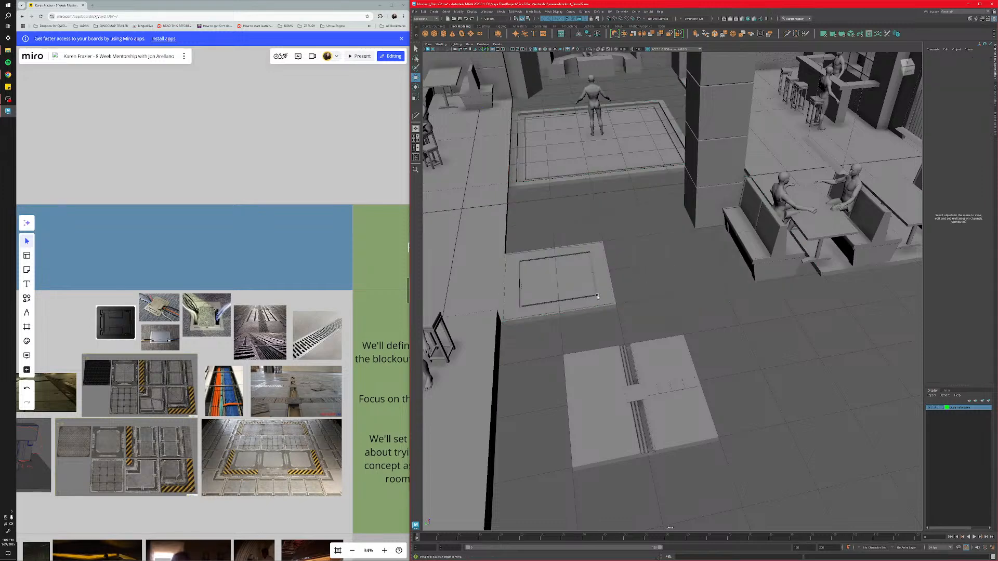
left_click(575, 307)
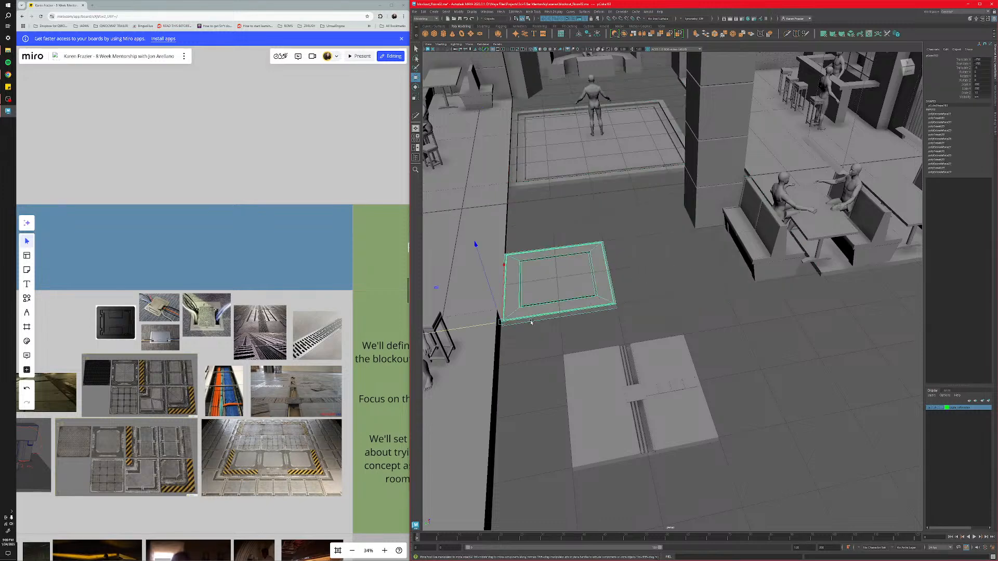
Duplicate the bordered tile twice along the floor's front edge to form a row of three, and select all three tiles.
key("ctrl+d")
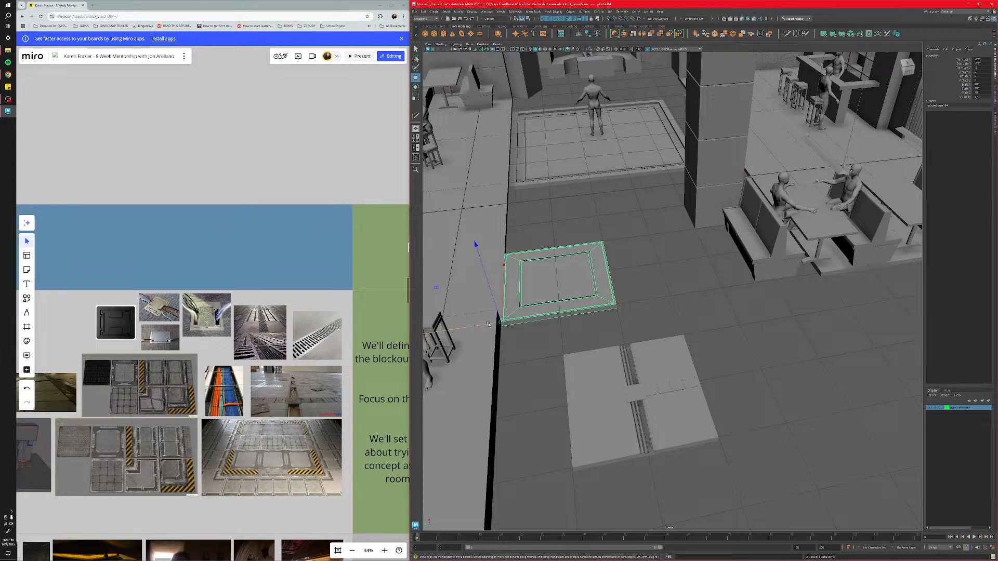
left_click_drag(490, 326, 629, 303)
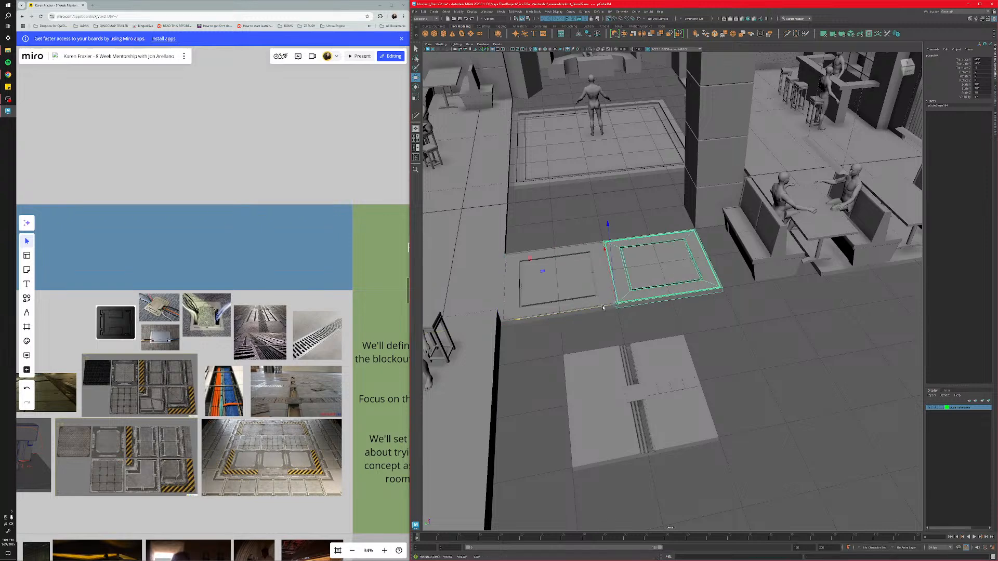
key("ctrl+d")
left_click_drag(603, 307, 704, 286)
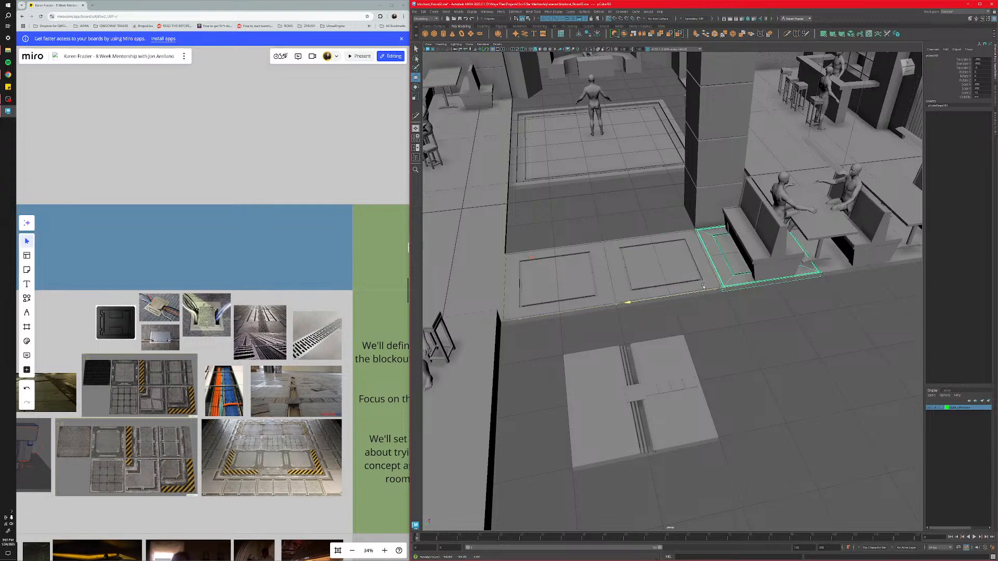
left_click(602, 288)
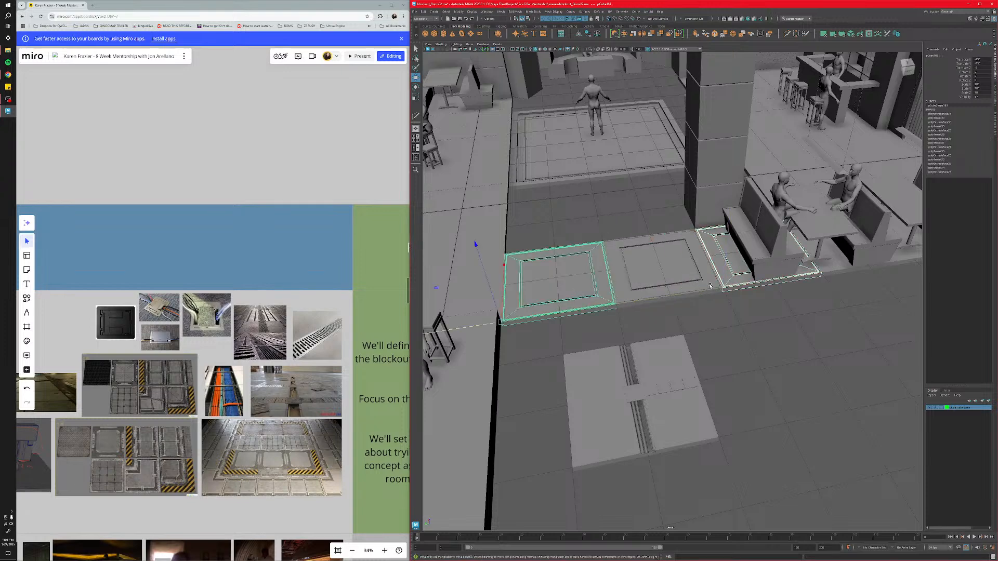
left_click(731, 280)
left_click(670, 291, "shift")
left_click(564, 305, "shift")
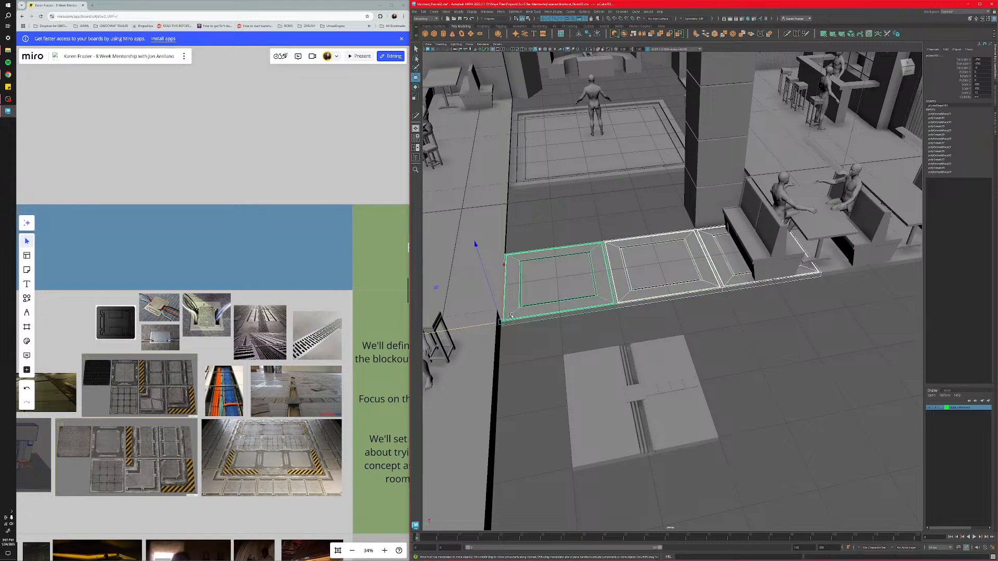
key("ctrl+d")
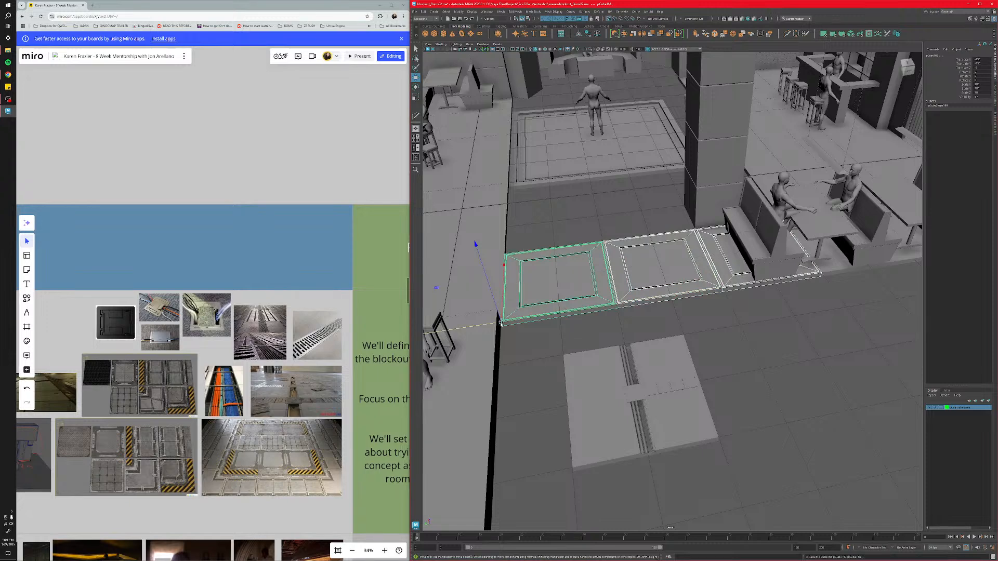
left_click_drag(500, 324, 506, 254)
left_click(633, 281)
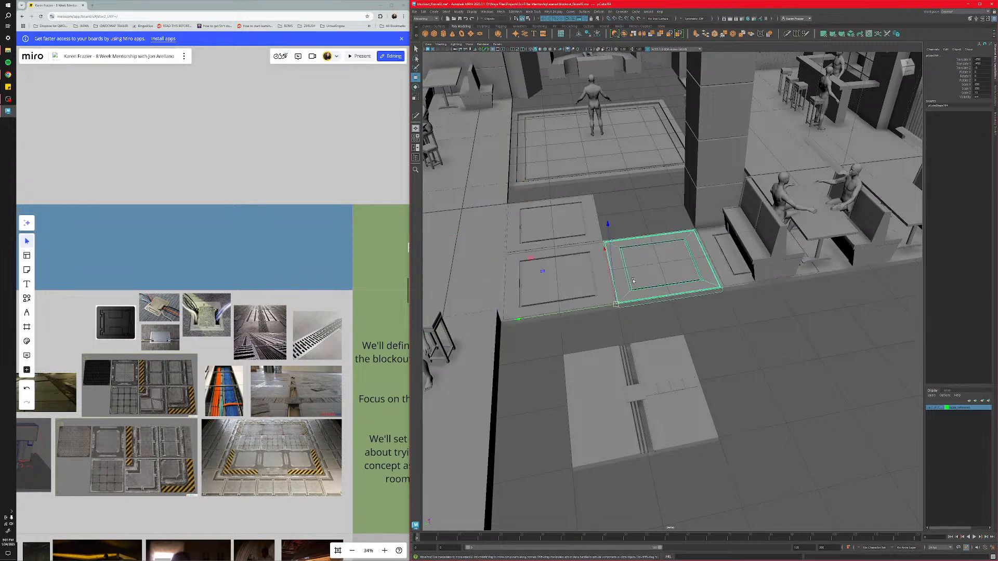
key("x")
left_click_drag(615, 304, 604, 242)
key("ctrl+z")
key("ctrl+z")
key("ctrl+z")
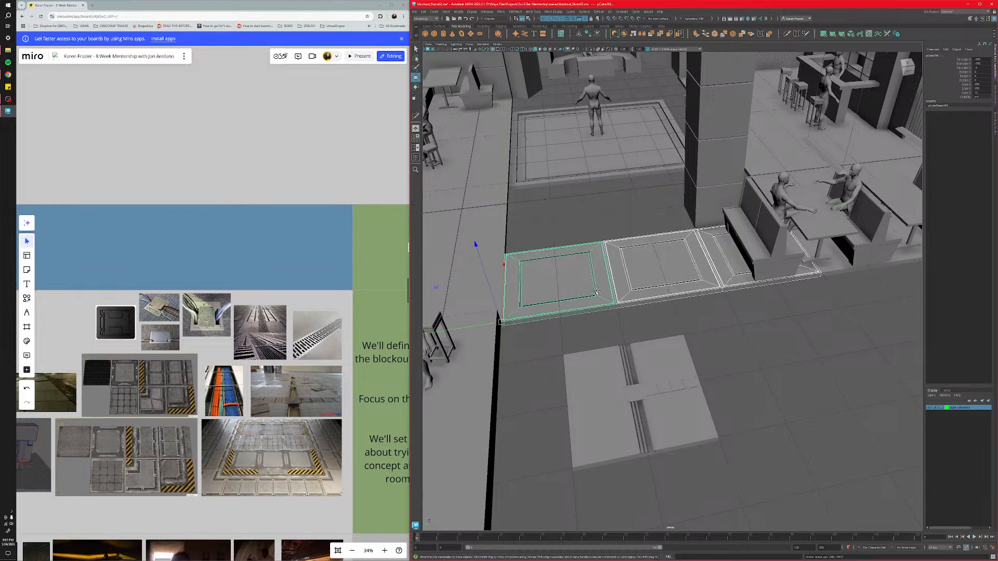
Duplicate the three-tile row and snap each copy directly behind its original to form a second row up to the raised platform.
key("ctrl+d")
key("x")
left_click(525, 318)
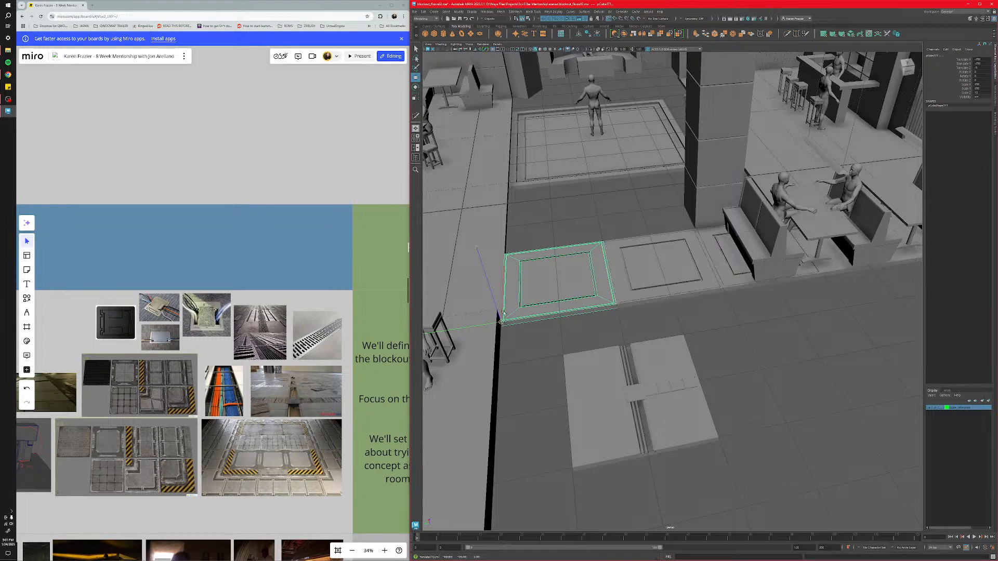
left_click_drag(501, 322, 506, 253)
left_click(631, 285)
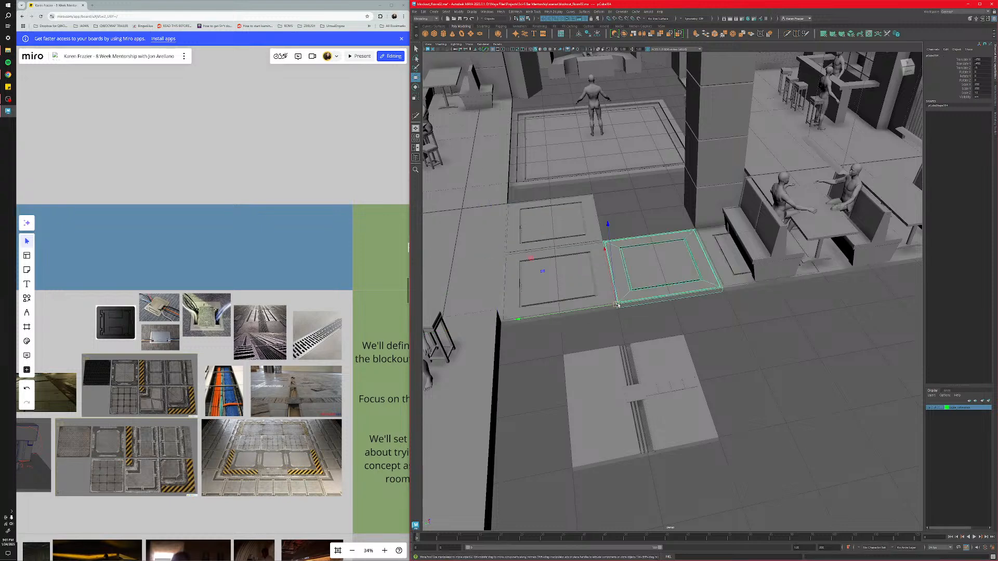
left_click_drag(610, 278, 611, 223)
key("ctrl+z")
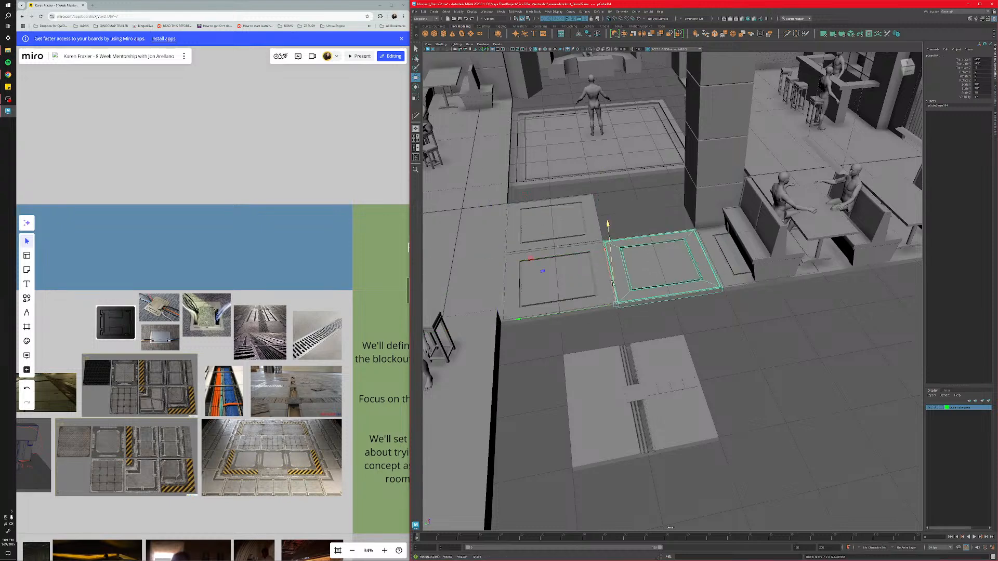
middle_click_drag(623, 317, 607, 248)
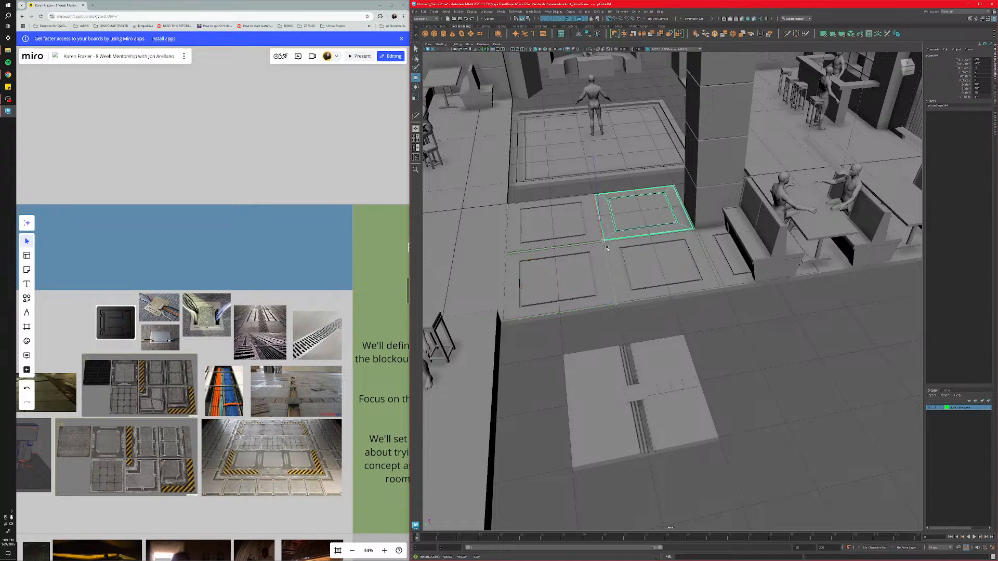
left_click(707, 263)
middle_click_drag(721, 289, 690, 227)
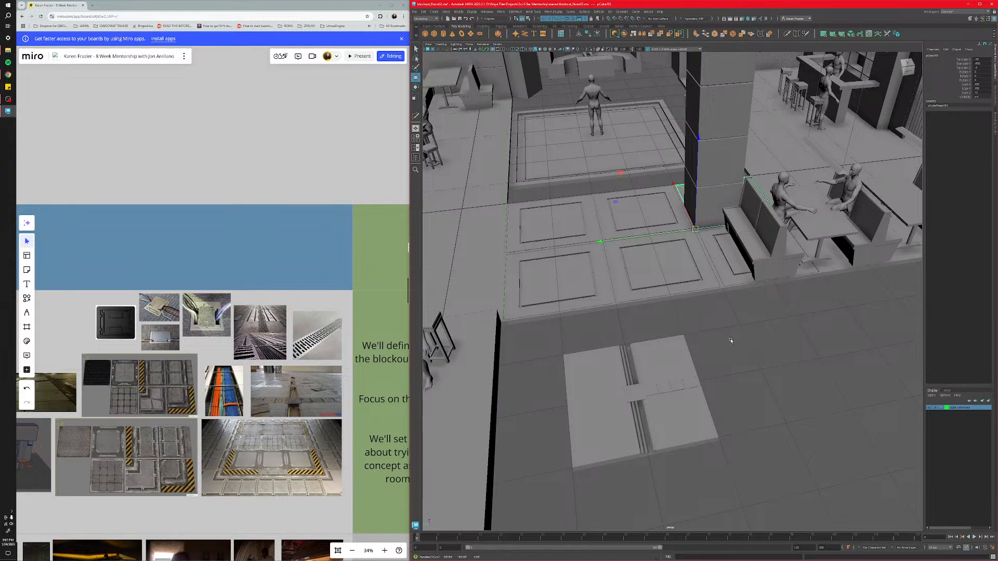
Examine the two rows of bordered tiles within the whole room and up close near the pillar and booths.
left_click_drag(731, 341, 768, 343, "alt")
middle_click_drag(620, 354, 686, 345, "alt")
left_click(819, 280)
left_click_drag(819, 281, 775, 310, "alt")
scroll(774, 311, "down", 4)
middle_click_drag(774, 312, 667, 339, "alt")
scroll(665, 340, "down", 5)
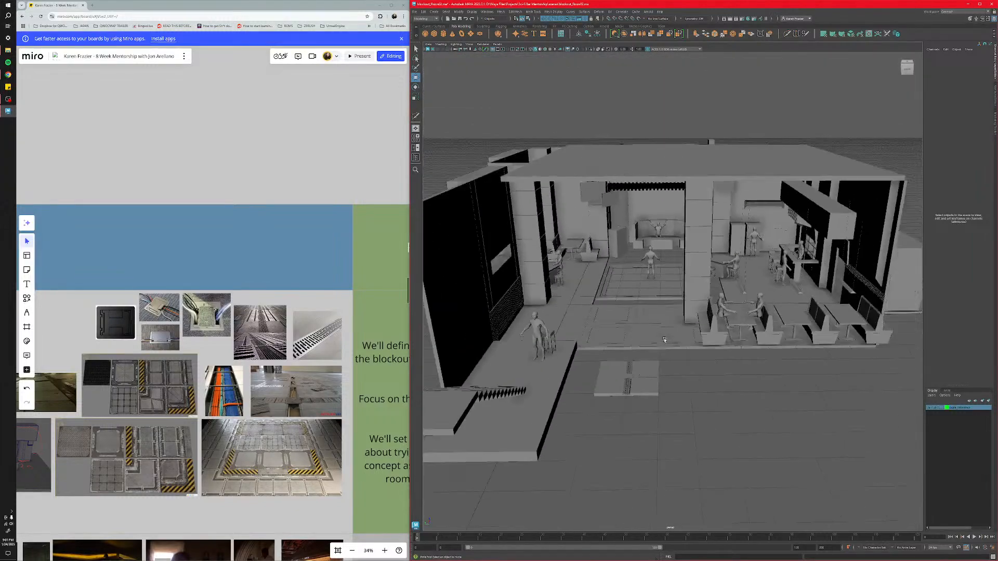
scroll(661, 340, "up", 6)
scroll(656, 340, "down", 2)
left_click_drag(648, 334, 633, 341, "alt")
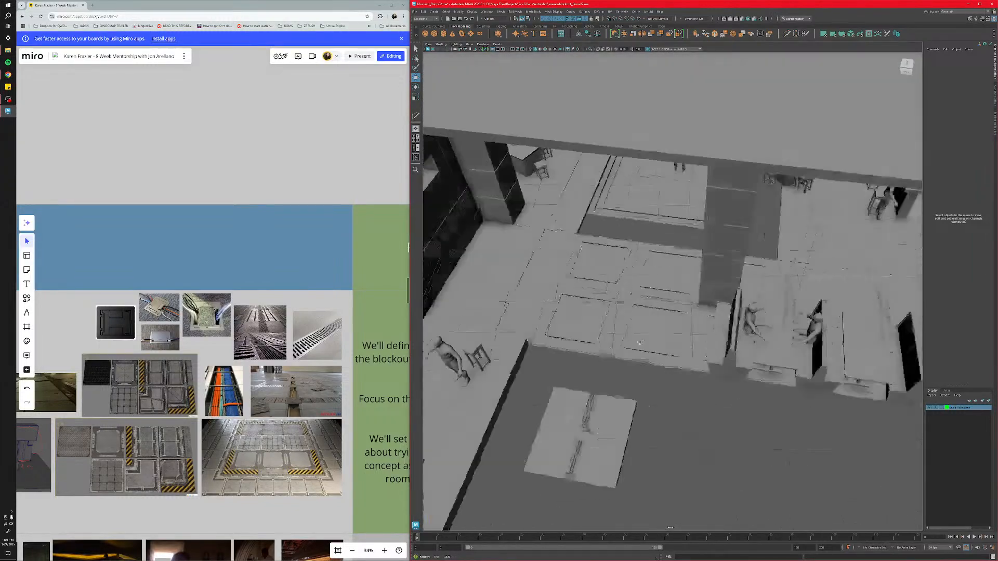
scroll(633, 341, "up", 4)
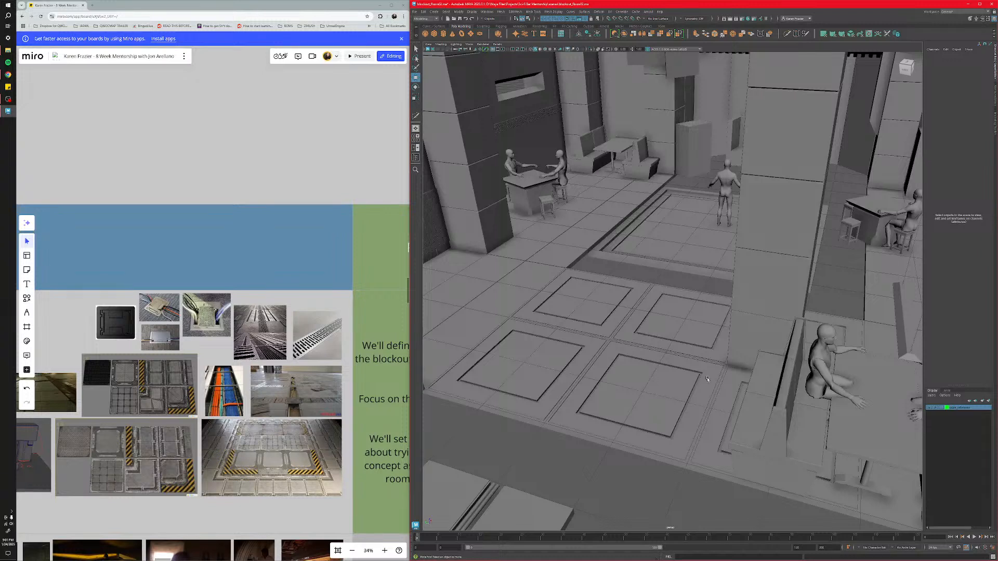
Move the square pillar so that it stands centred on the third tile of the back row.
left_click(751, 338)
key("f")
left_click_drag(608, 377, 698, 396, "alt")
scroll(651, 443, "up", 5)
left_click_drag(650, 444, 689, 382, "alt")
left_click_drag(718, 414, 763, 460, "alt")
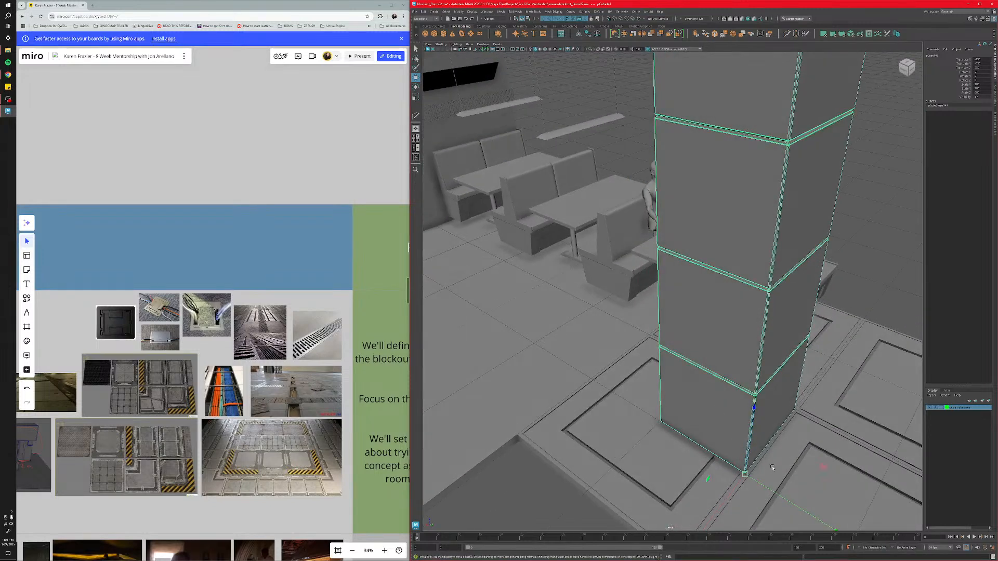
middle_click_drag(831, 477, 820, 435, "alt")
left_click_drag(761, 521, 681, 530)
left_click_drag(684, 531, 684, 530)
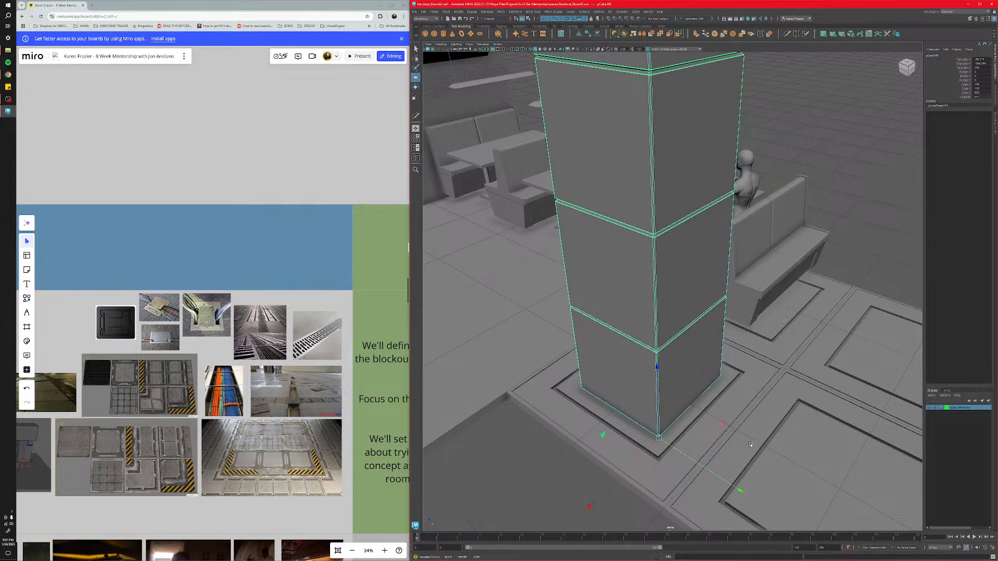
Examine the pillar's placement on the tiled floor from eye level and from above.
left_click_drag(743, 411, 629, 346, "alt")
middle_click_drag(798, 473, 619, 390, "alt")
right_click_drag(686, 416, 648, 403, "alt")
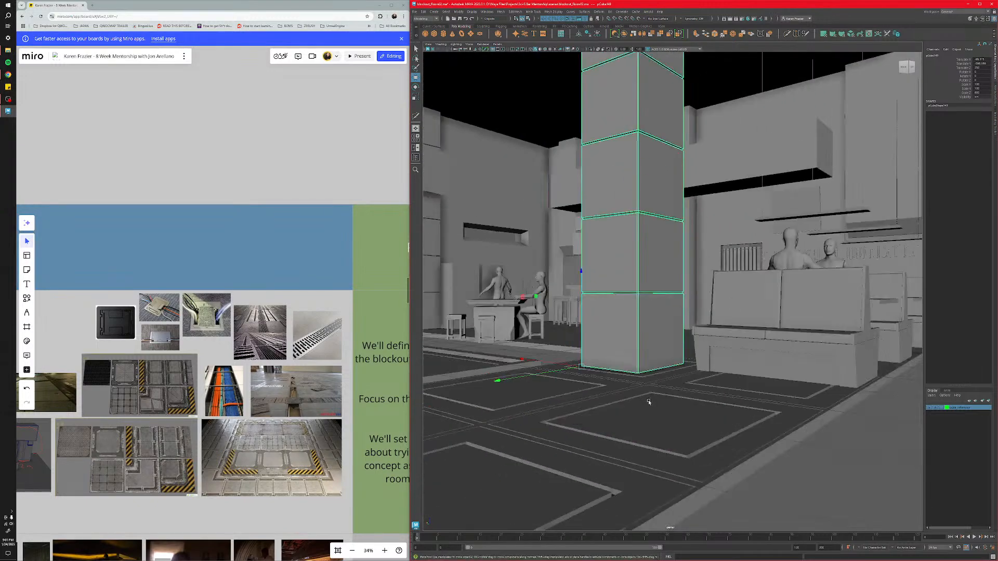
left_click_drag(649, 404, 607, 527, "alt")
right_click_drag(810, 457, 751, 426, "alt")
left_click(750, 441)
left_click_drag(751, 425, 705, 429, "alt")
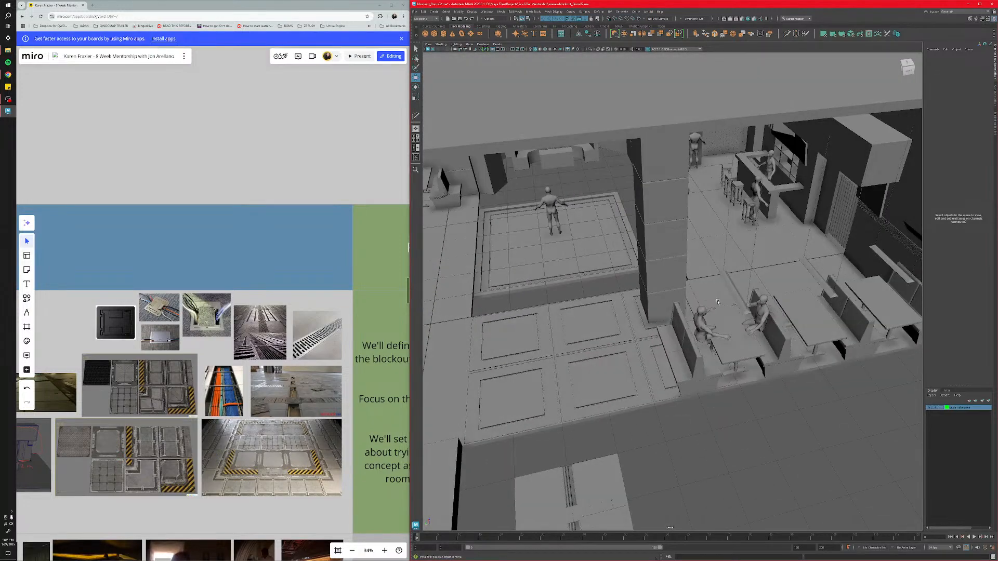
left_click_drag(687, 385, 737, 381, "alt")
scroll(689, 392, "down", 10)
scroll(736, 380, "up", 12)
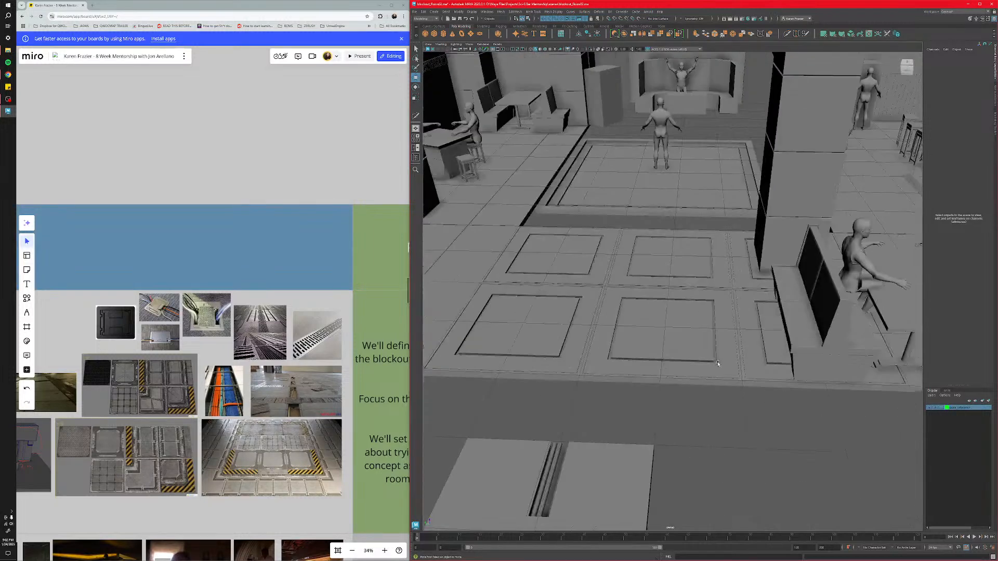
Undo the pillar move and all the tile copies, back to the single bordered tile at the floor's front edge.
key("ctrl+z")
key("ctrl+z")
key("ctrl+z")
key("ctrl+z")
key("ctrl+z")
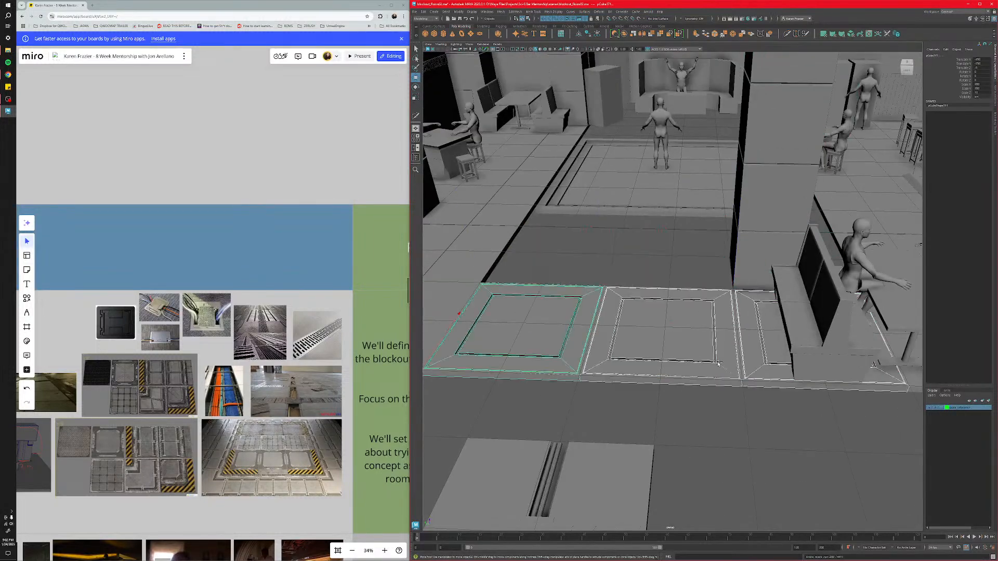
key("ctrl+z")
key("ctrl+z")
key("ctrl+z")
key("ctrl+z")
key("ctrl+z")
key("ctrl+z")
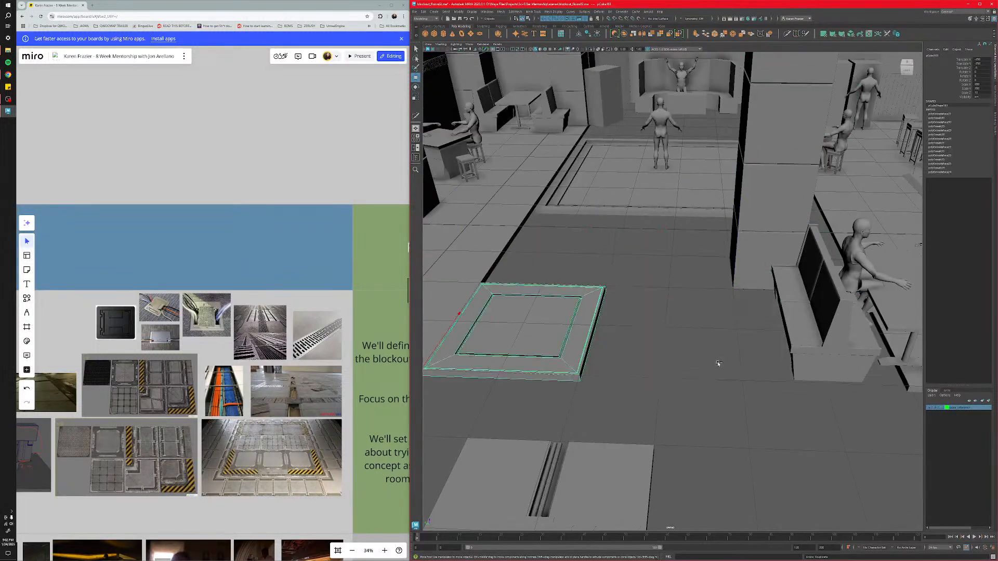
Undo the floor deletion and the tile's placement, back to the bordered tile standing in front of the trench section.
key("ctrl+z")
key("ctrl+z")
key("ctrl+z")
key("ctrl+z")
key("ctrl+z")
key("ctrl+z")
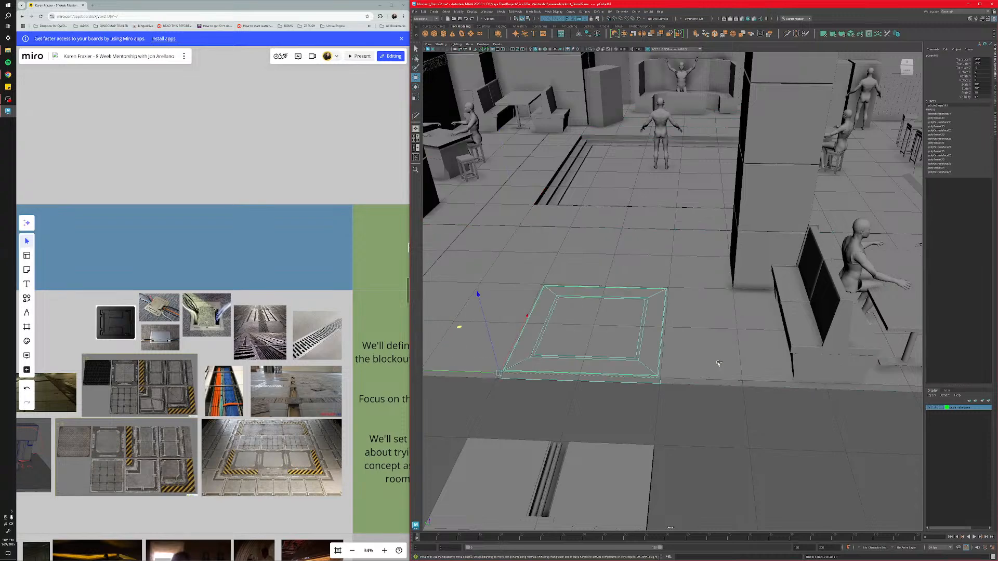
key("ctrl+z")
key("ctrl+z")
key("ctrl+z")
key("ctrl+z")
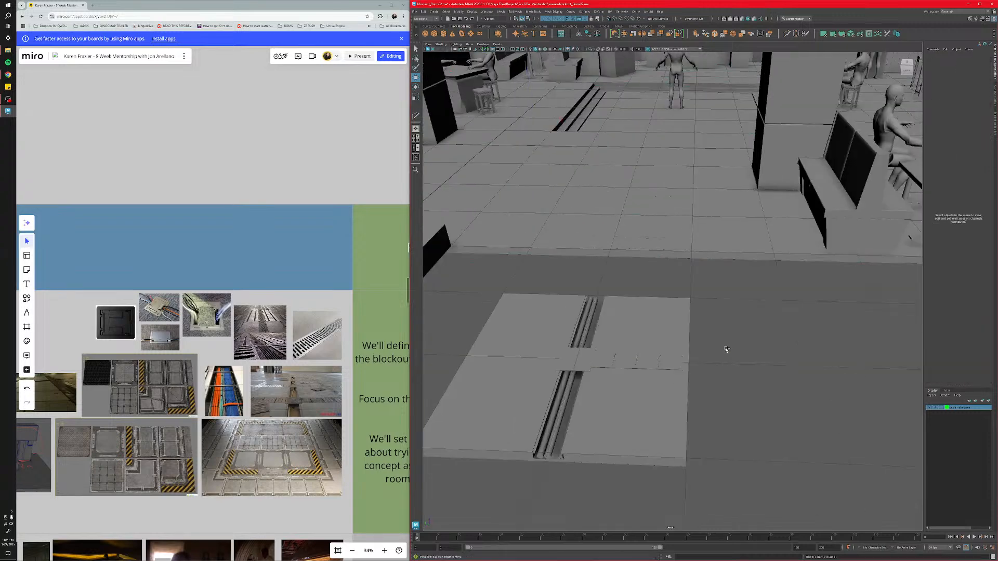
key("ctrl+z")
key("ctrl+z")
key("ctrl+z")
key("ctrl+z")
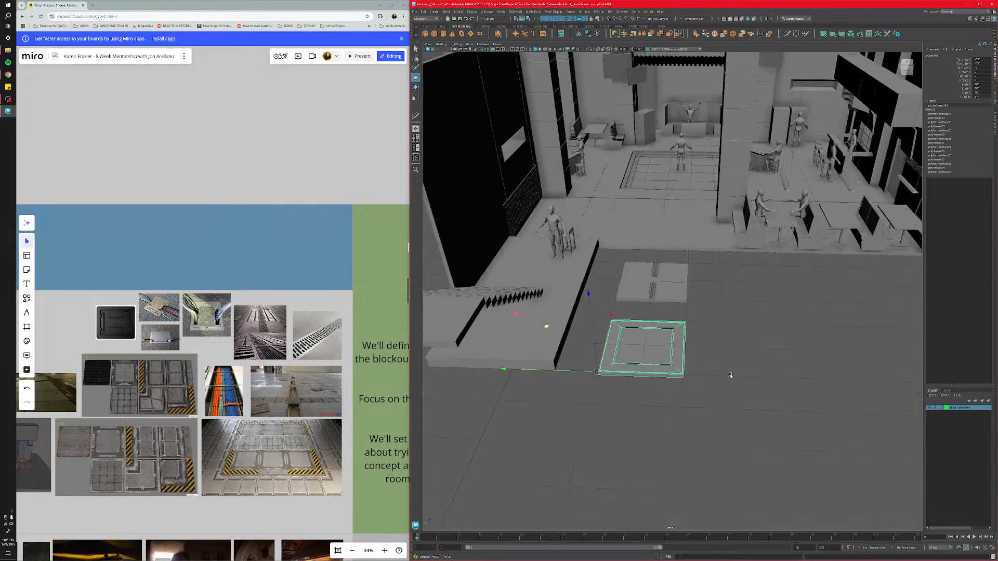
key("ctrl+z")
key("ctrl+z")
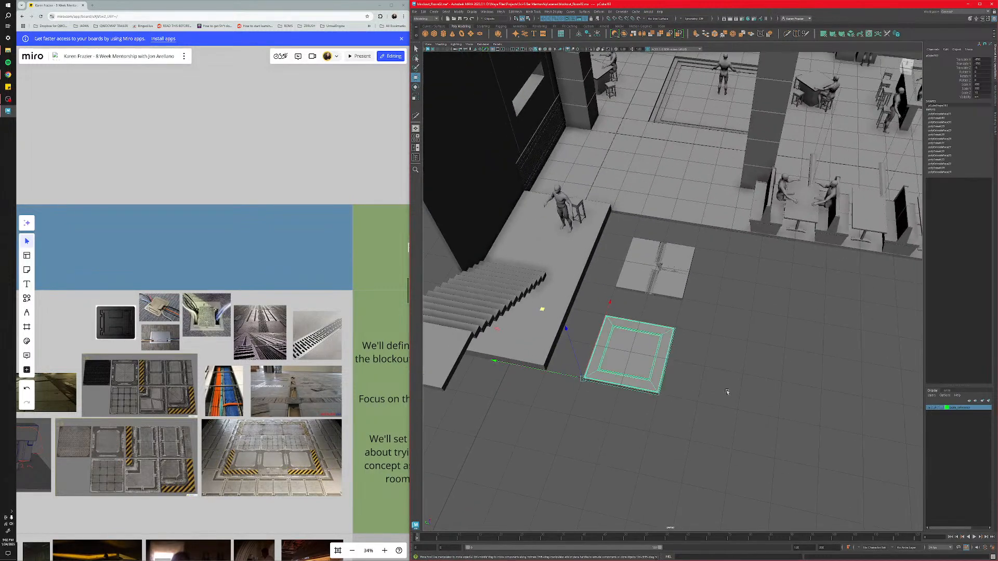
Place a duplicate of the bordered tile beside the original and focus on the copy.
left_click_drag(564, 375, 665, 391, "shift")
left_click(584, 182)
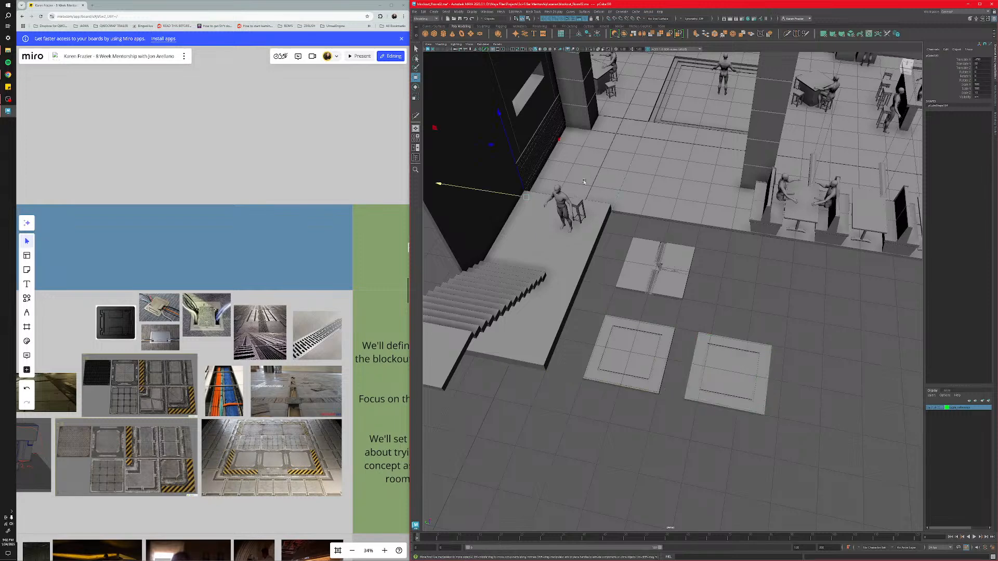
left_click(727, 374)
key("f")
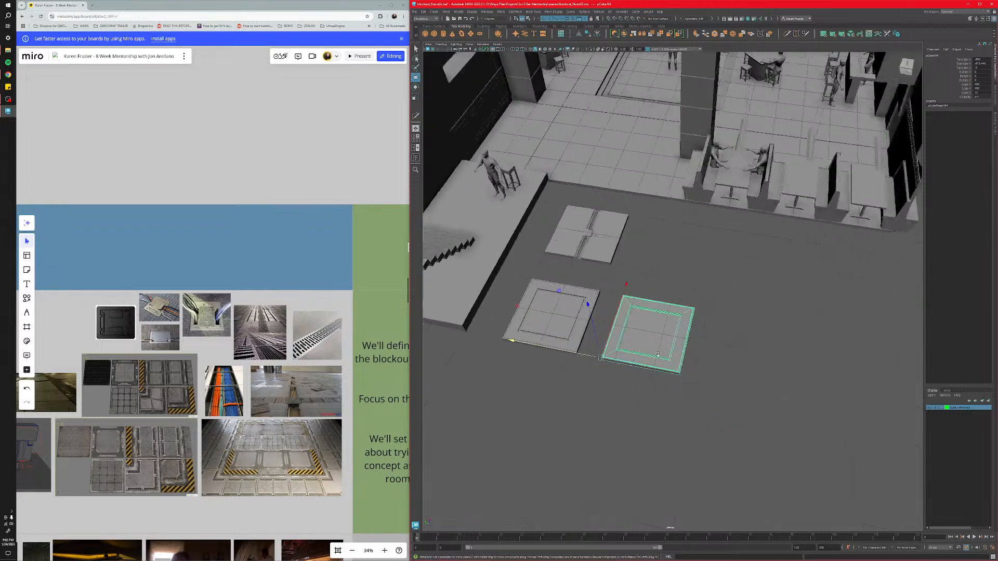
scroll(672, 290, "down", 6)
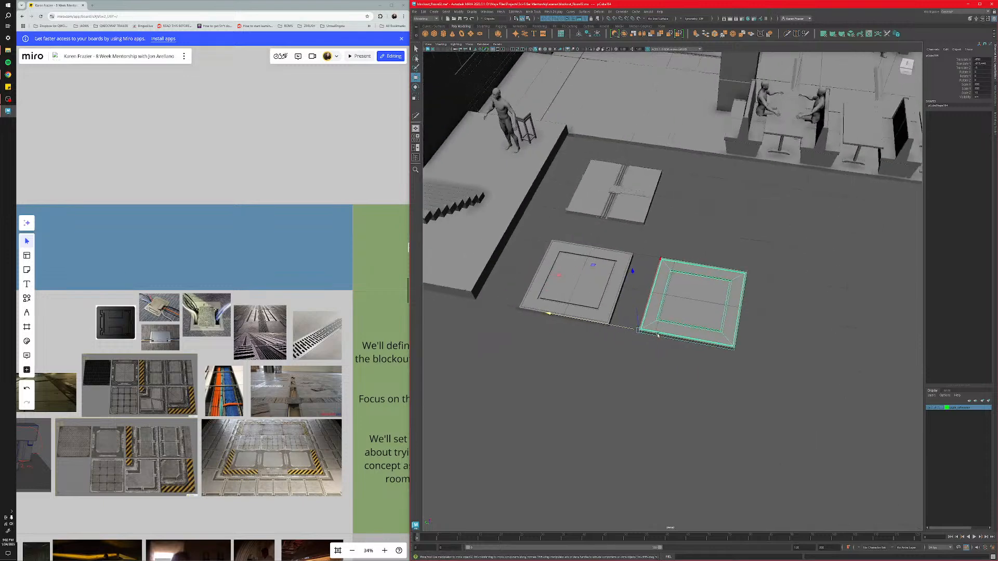
Undo the duplicate and the tile's border and groove modelling, back to the plain square slab.
key("ctrl+z")
key("ctrl+z")
key("ctrl+z")
key("ctrl+z")
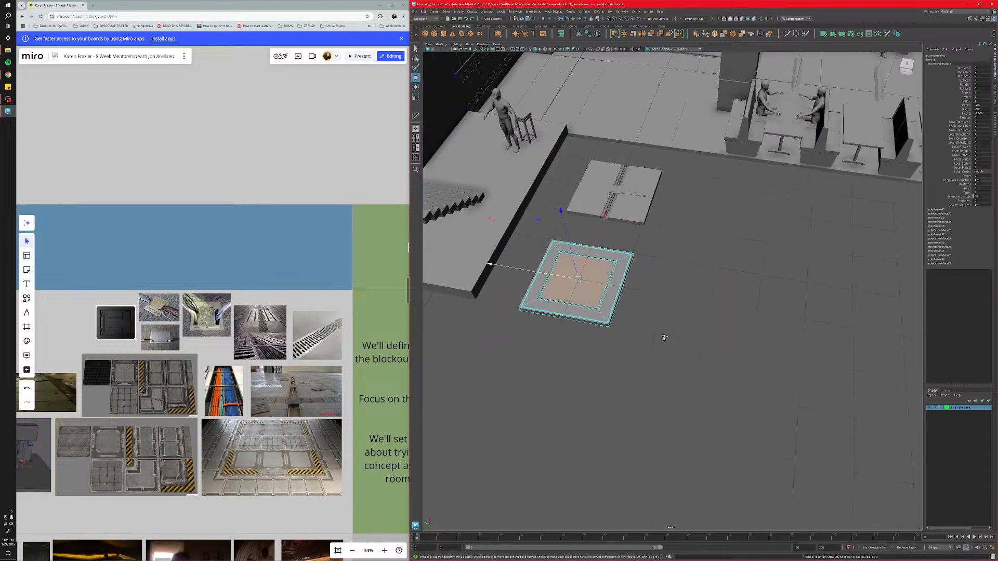
key("ctrl+z")
key("ctrl+z")
key("ctrl+z")
key("ctrl+z")
key("ctrl+z")
key("ctrl+z")
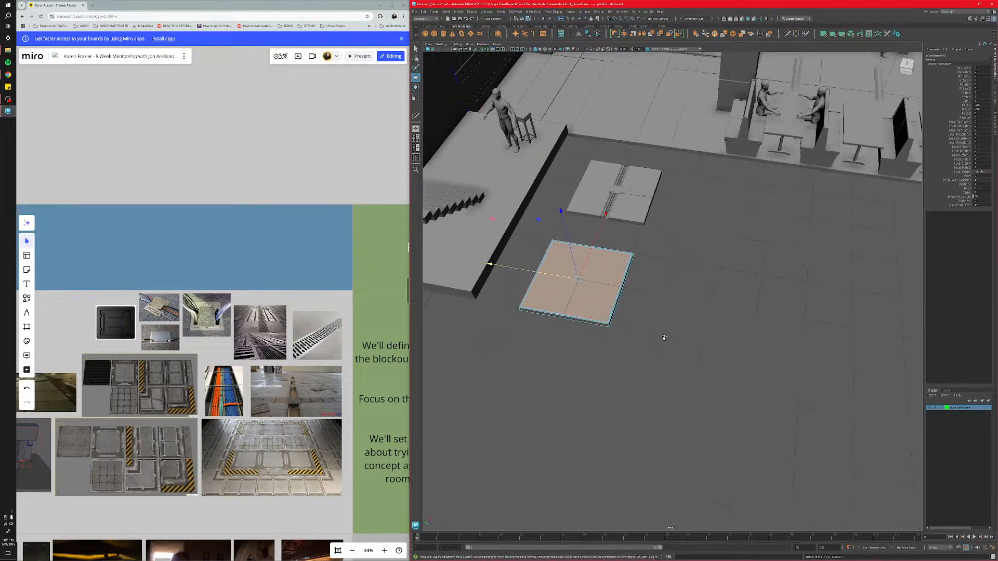
Return to object selection and place a duplicate of the plain slab beside the original.
right_click_drag(601, 277, 627, 270)
left_click_drag(497, 306, 605, 326, "shift")
scroll(559, 315, "up", 5)
middle_click_drag(690, 348, 641, 312, "alt")
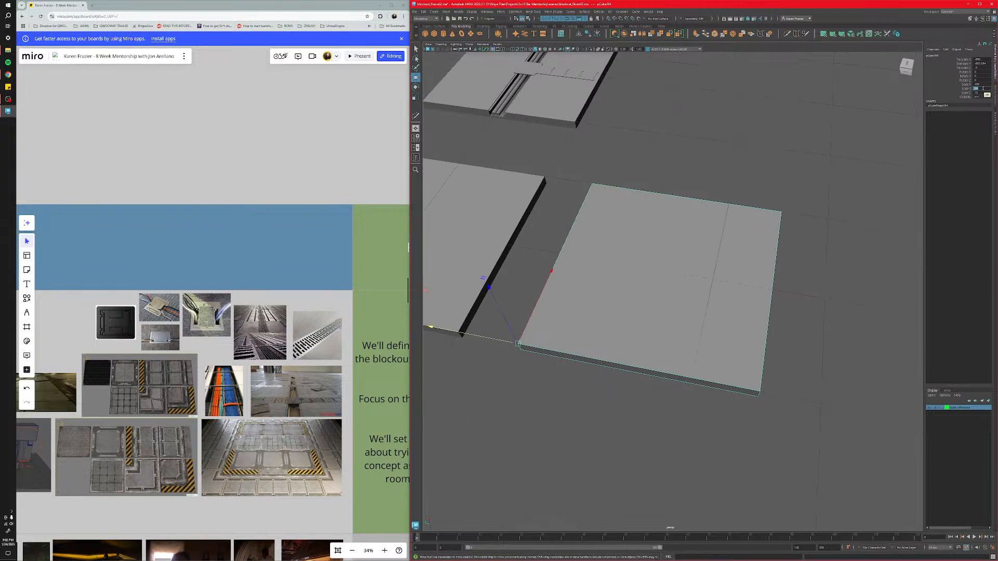
Shrink the copied slab to a smaller square by setting its X and Y scale to 100.
key("Return")
double_click(982, 84)
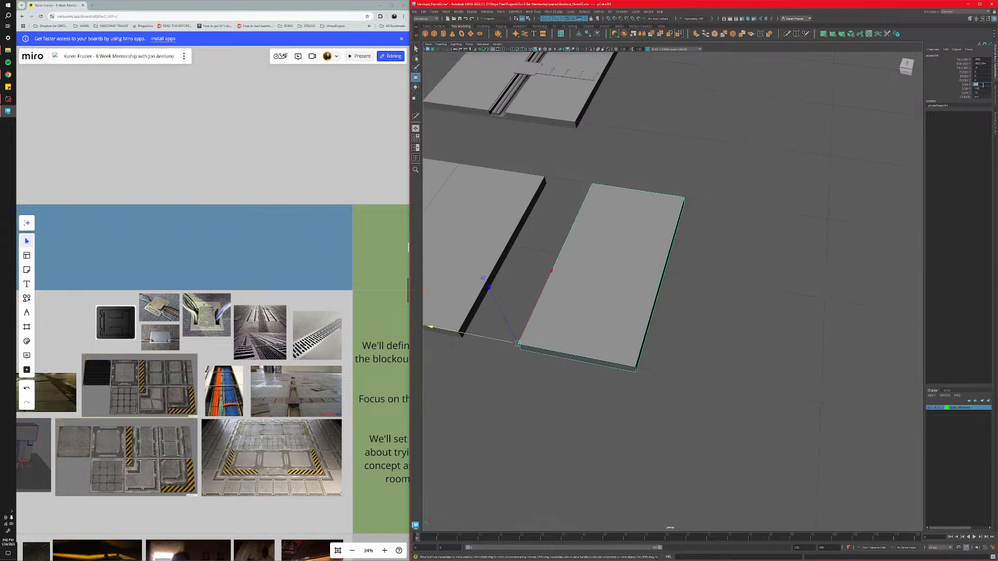
type("100")
key("Return")
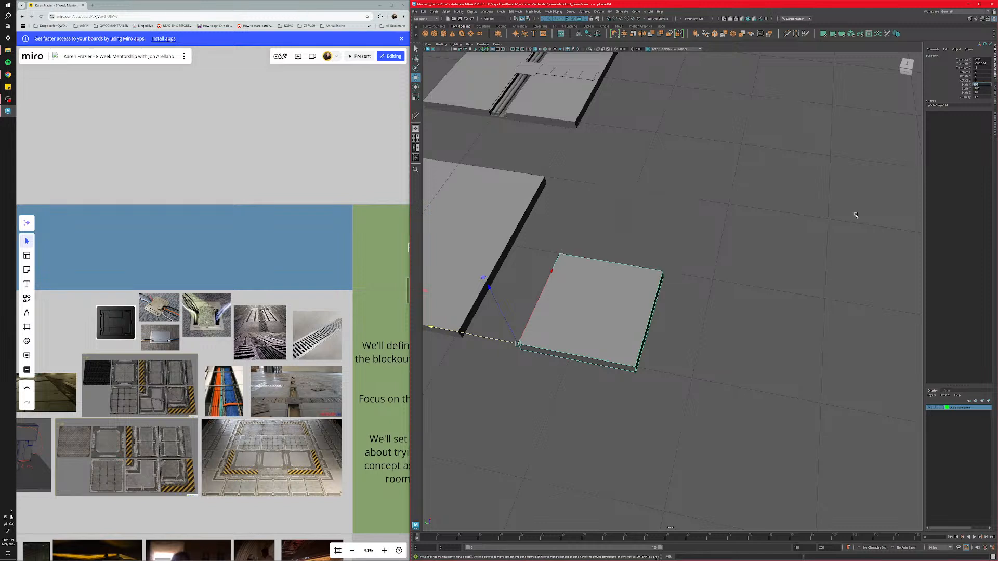
Move the small slab sideways away from the larger slab, leaving a gap of about one small-slab width.
left_click(699, 346)
left_click_drag(693, 350, 725, 371, "alt")
left_click(671, 420)
middle_click_drag(647, 442, 648, 414, "alt")
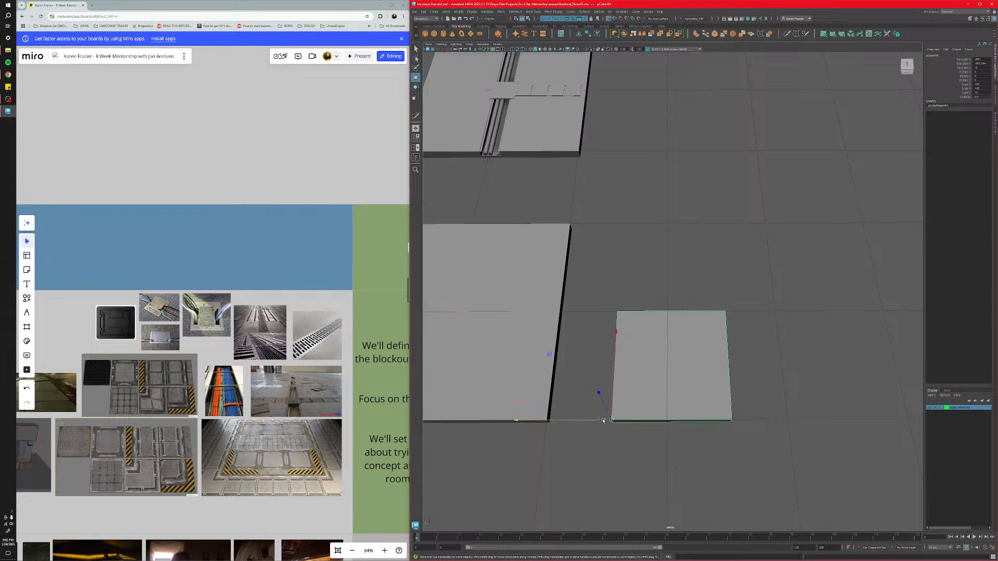
left_click_drag(603, 420, 682, 394)
scroll(691, 405, "down", 8)
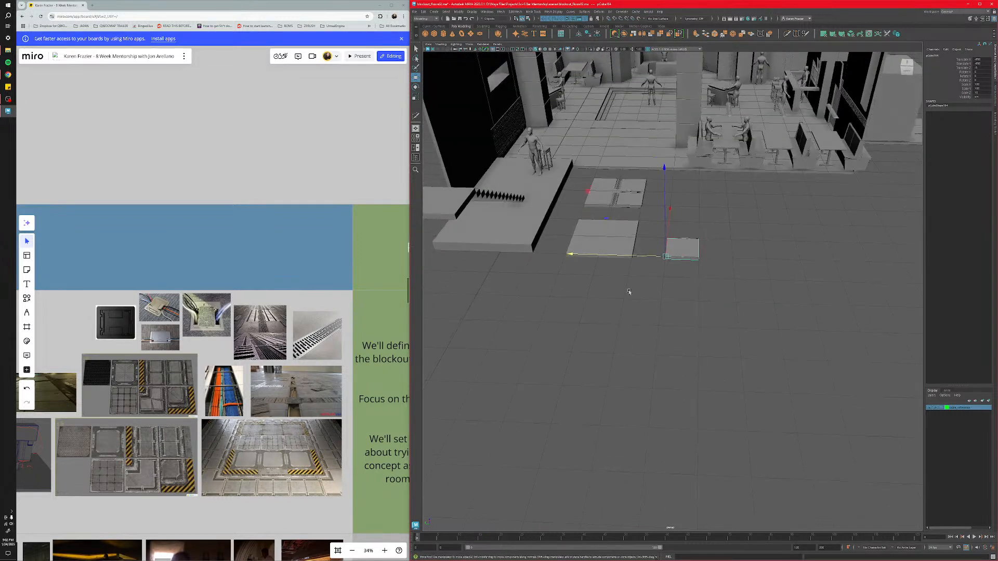
Check the larger slab against the small one, then select the small slab and frame it from above.
left_click(595, 236)
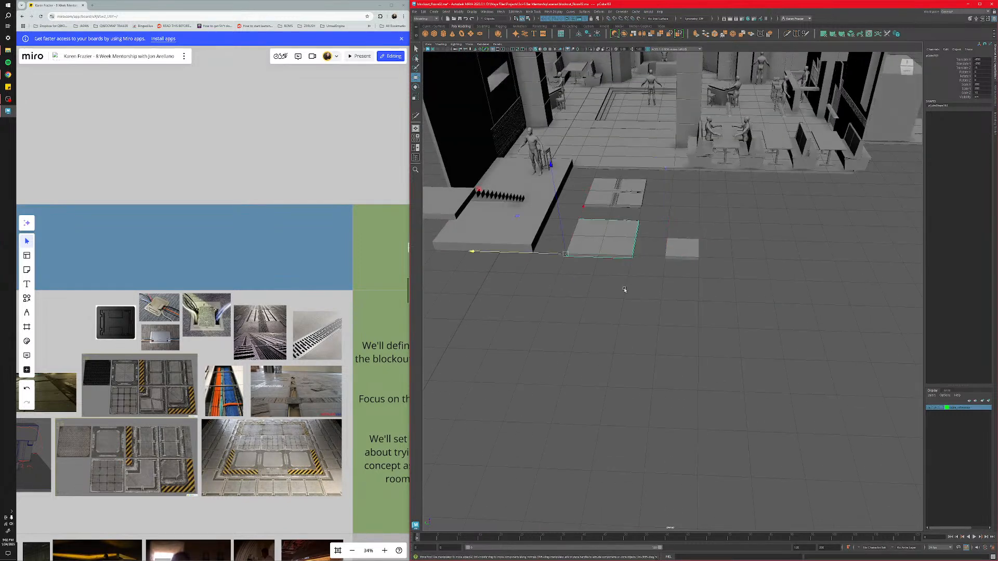
scroll(624, 289, "up", 2)
middle_click_drag(624, 288, 614, 309, "alt")
left_click(671, 297)
key("f")
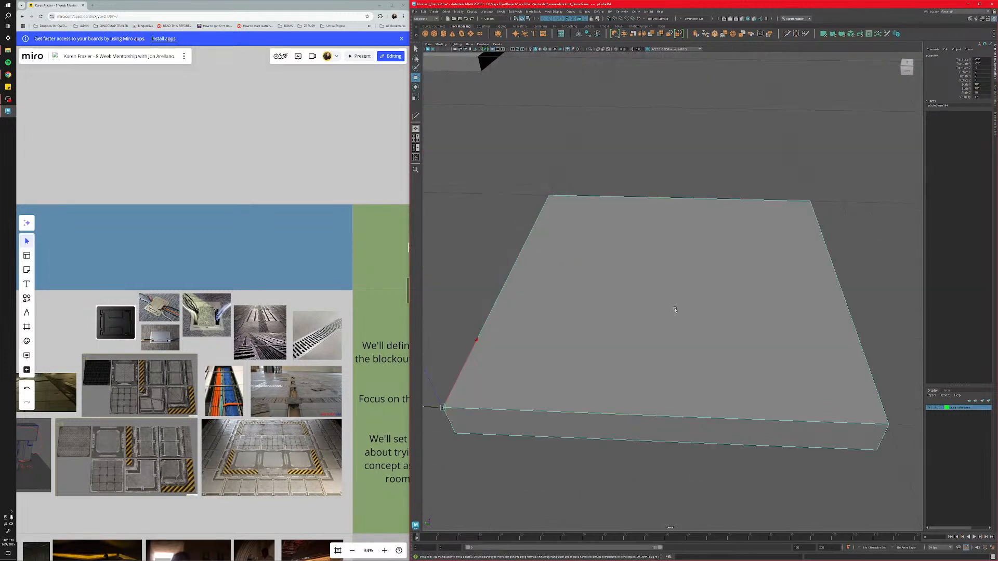
scroll(712, 368, "down", 5)
left_click_drag(659, 395, 631, 325, "alt")
scroll(652, 329, "up", 4)
scroll(652, 330, "down", 4)
scroll(302, 374, "up", 3)
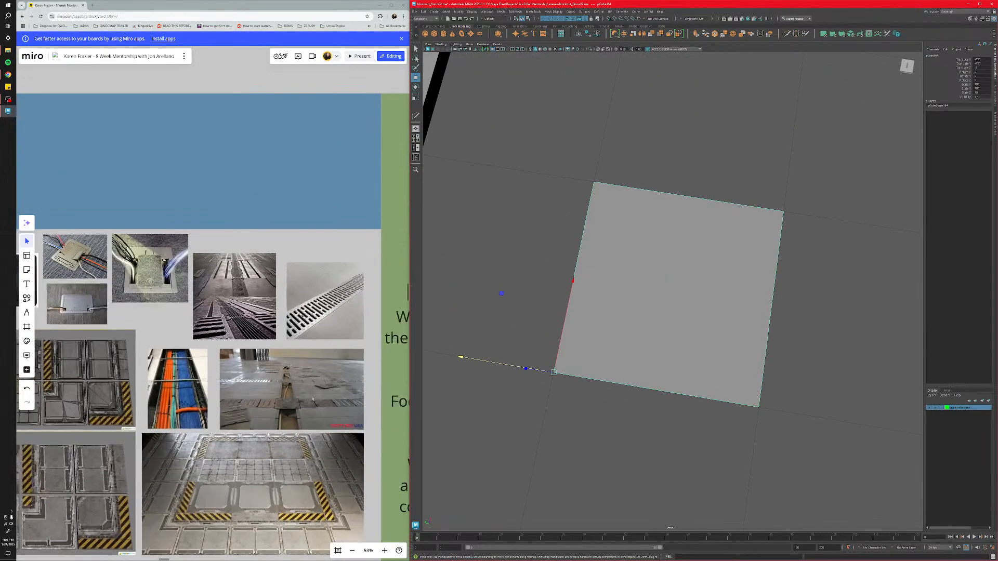
Examine the sci-fi floor tile photos on the reference board, from the paved floor to the panel tiles.
middle_click_drag(125, 510, 252, 414)
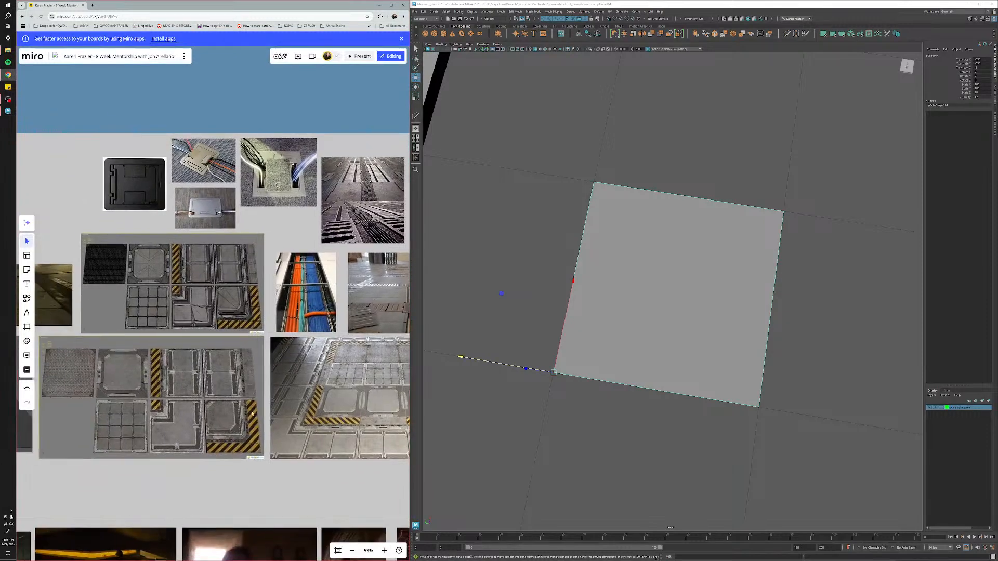
middle_click_drag(174, 426, 293, 408)
scroll(225, 375, "up", 5)
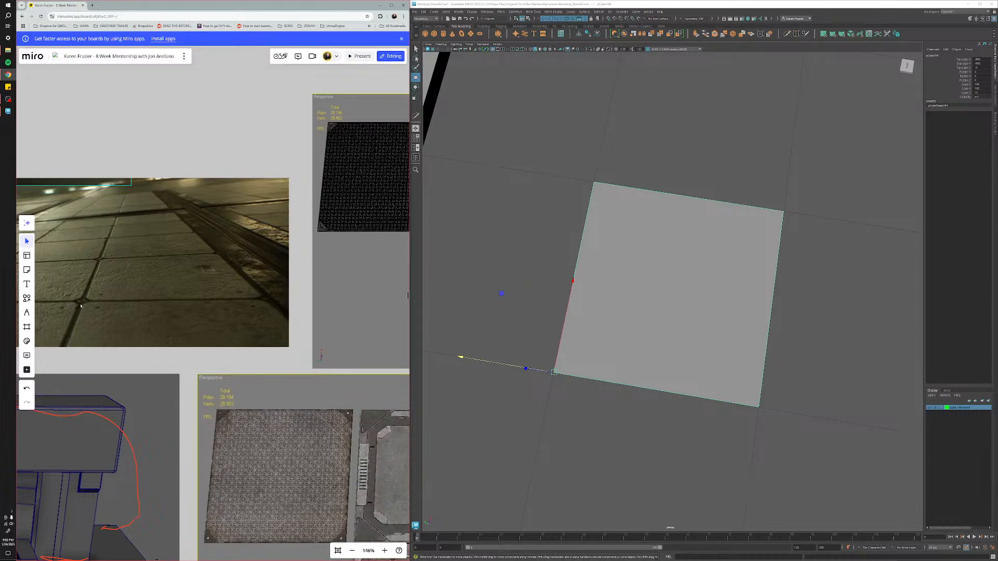
scroll(193, 342, "down", 4)
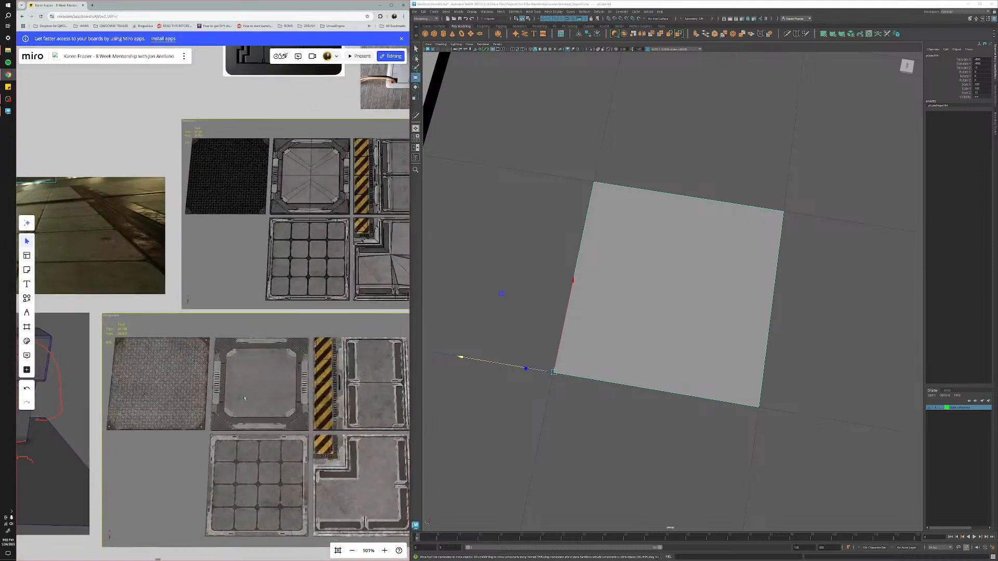
Stretch the small slab into a rectangle by setting its X scale to 200.
left_click(650, 318)
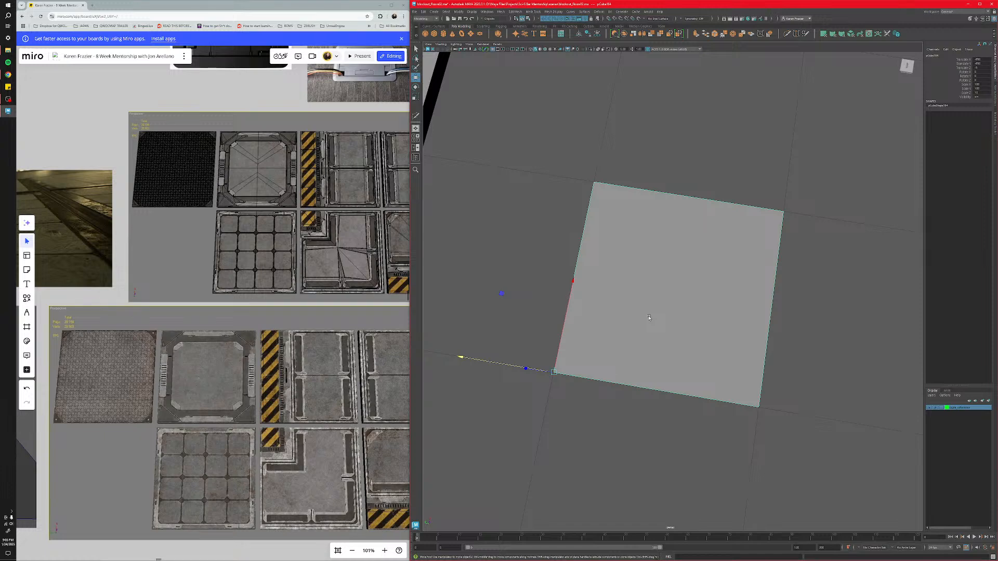
scroll(649, 317, "down", 4)
middle_click_drag(640, 295, 575, 337, "alt")
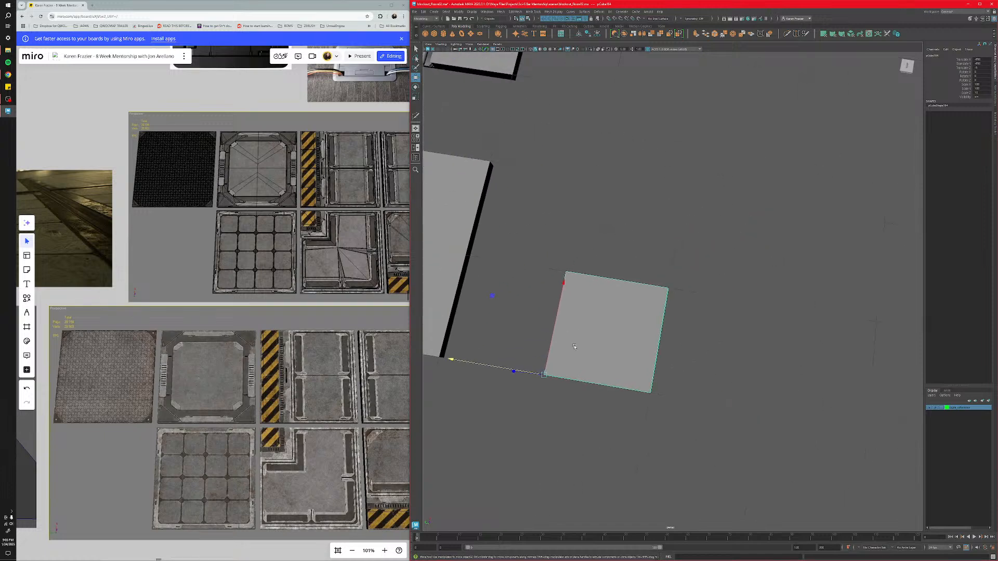
left_click_drag(575, 337, 591, 356, "alt")
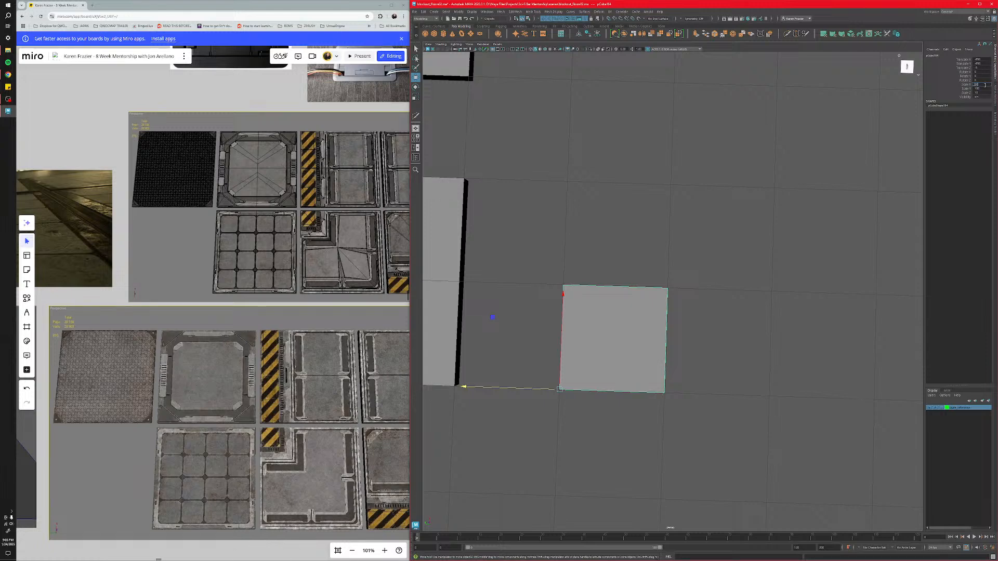
key("Return")
scroll(728, 322, "up", 3)
middle_click_drag(634, 348, 691, 330, "alt")
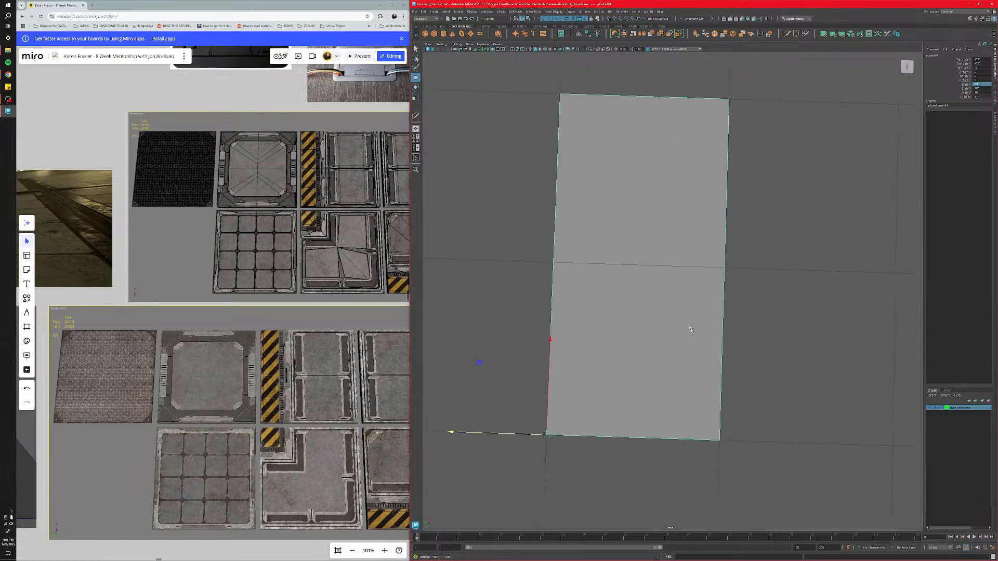
Insert an edge loop across the exact middle of the rectangular slab with Multi-Cut, then leave the tool.
scroll(691, 343, "up", 3)
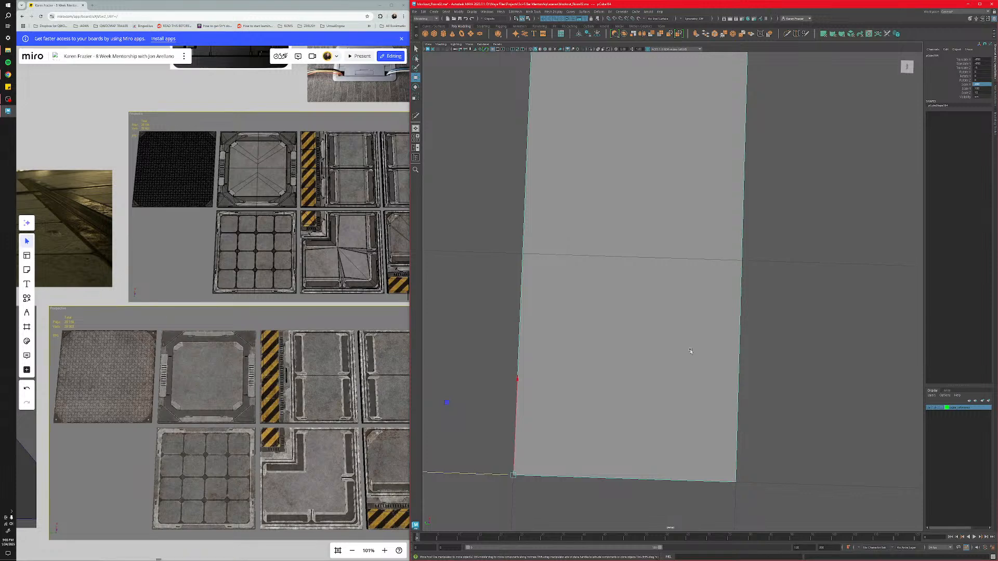
middle_click_drag(649, 311, 633, 309, "alt")
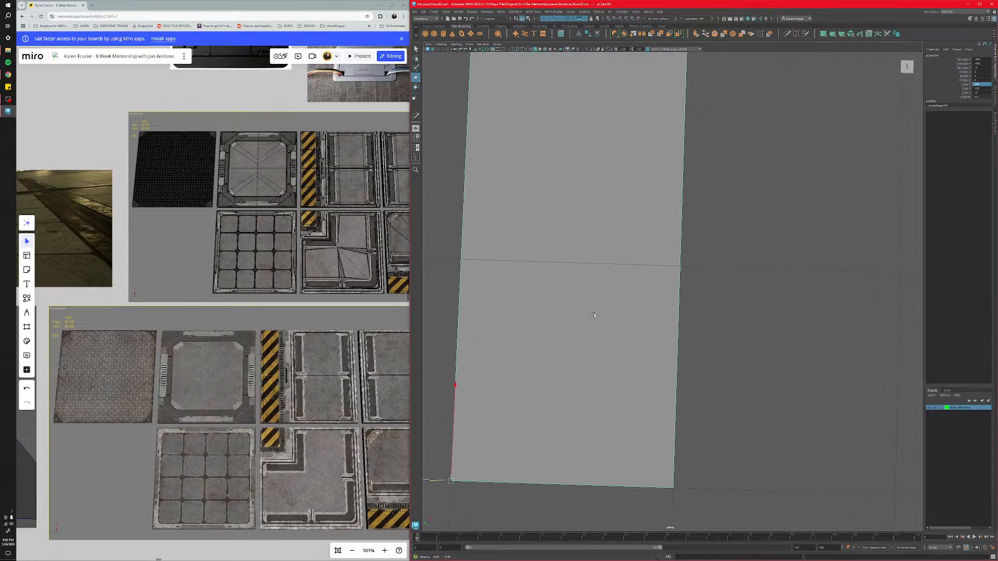
left_click_drag(607, 318, 606, 312, "alt")
left_click(789, 36)
middle_click(684, 248, "ctrl")
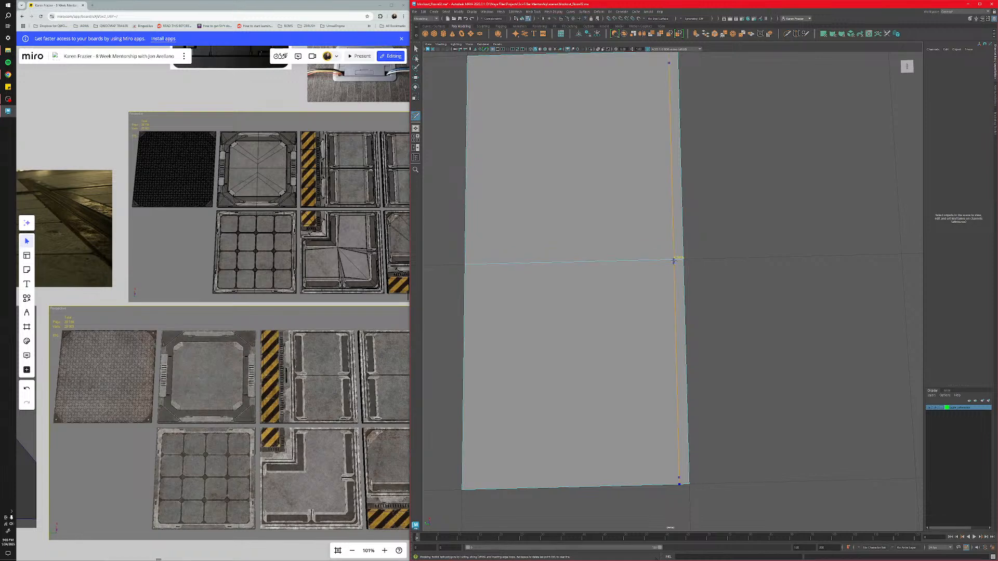
middle_click_drag(576, 317, 660, 312, "alt")
left_click_drag(660, 312, 663, 316, "alt")
left_click(550, 255)
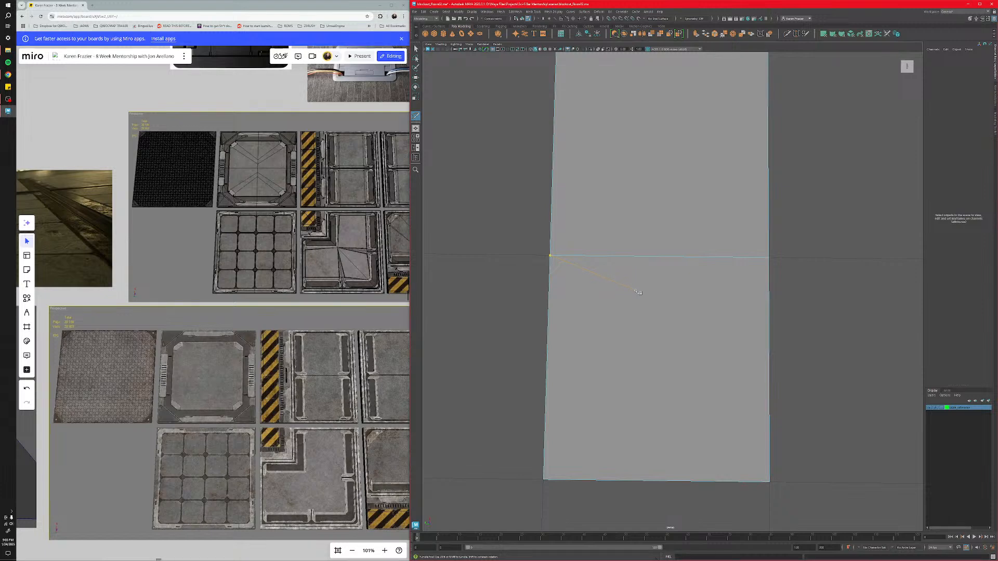
left_click_drag(638, 293, 590, 291, "alt")
key("q")
Select the centre edge crossing the slab's top in edge mode and bevel it.
right_click_drag(691, 268, 692, 254)
double_click(690, 263)
left_click_drag(686, 313, 654, 296, "alt")
key("f")
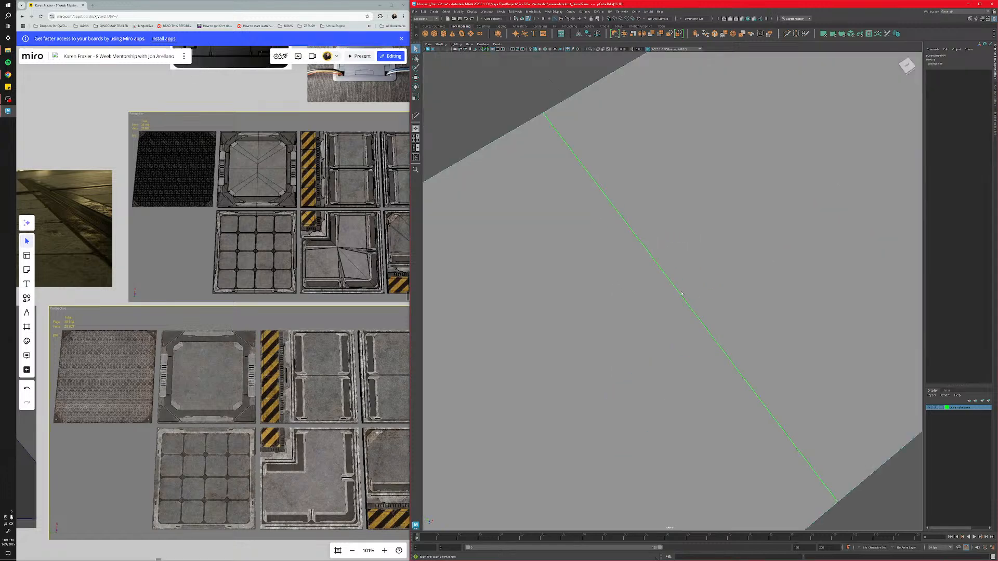
left_click(681, 293)
left_click_drag(678, 330, 648, 316, "alt")
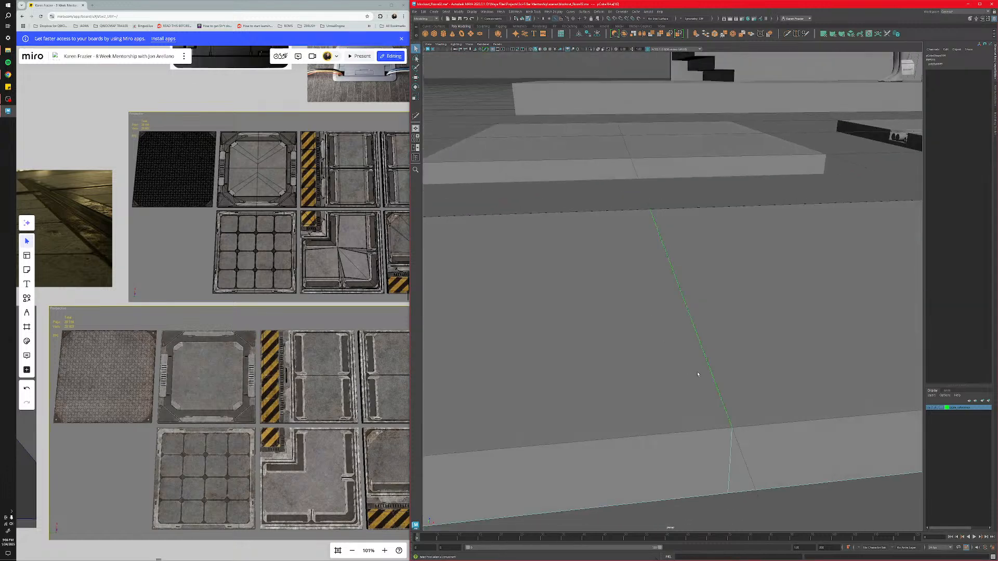
scroll(702, 355, "down", 5)
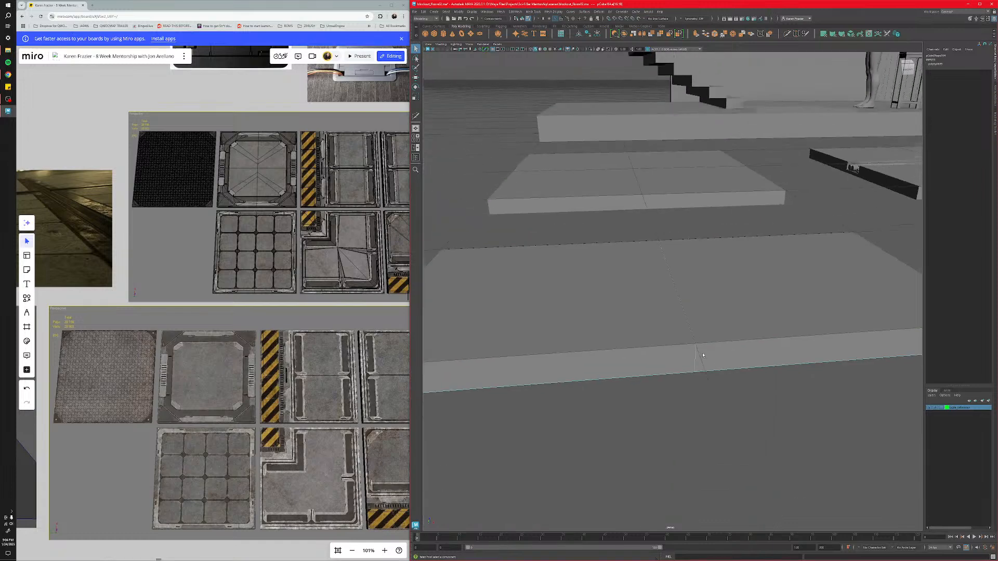
scroll(701, 355, "up", 5)
left_click_drag(702, 355, 638, 333, "alt")
scroll(634, 324, "up", 4)
scroll(638, 333, "down", 3)
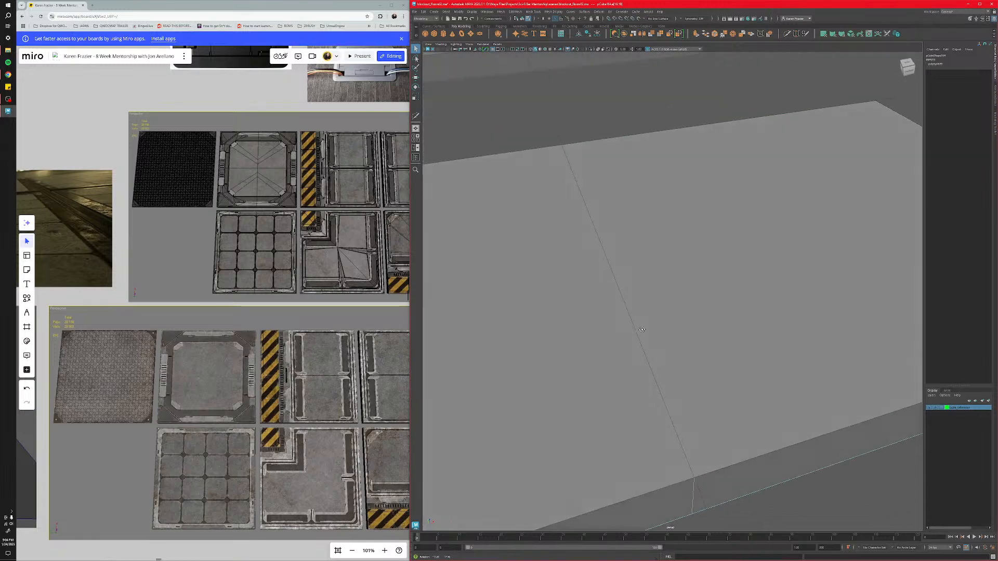
left_click(638, 333)
right_click_drag(646, 330, 674, 331, "shift")
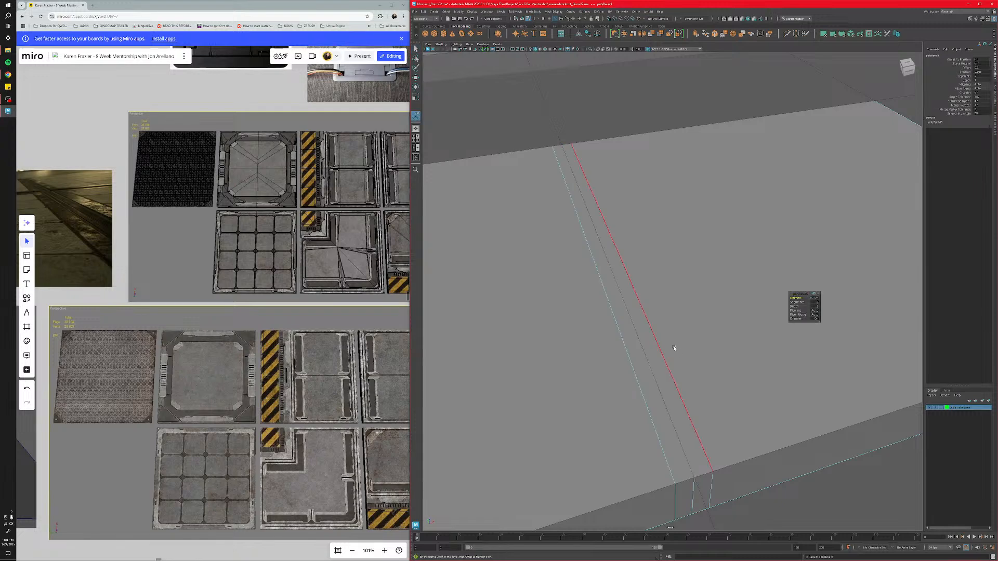
Reduce the bevel's fraction to bring its edges closer together along the slab's centre.
scroll(811, 301, "up", 4)
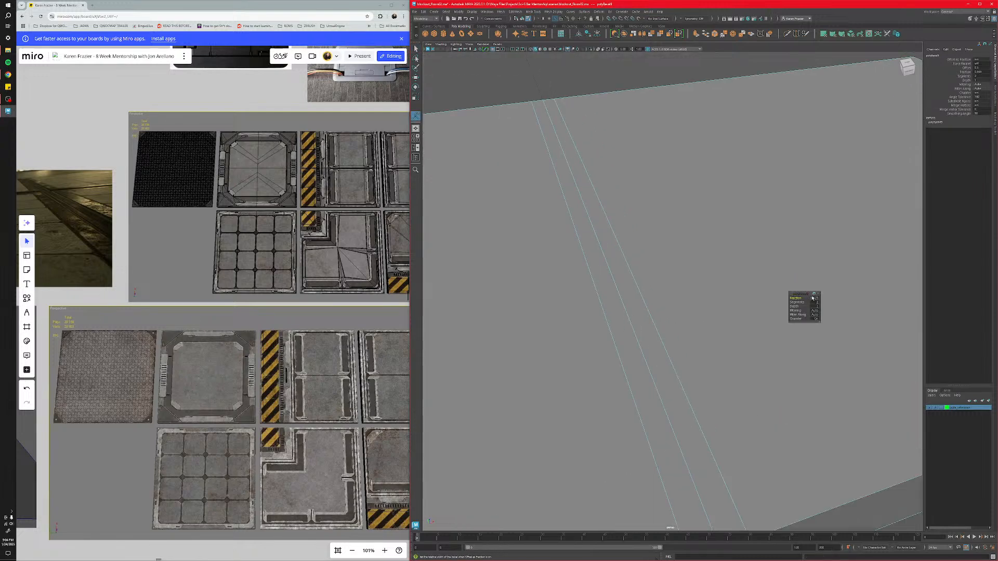
left_click_drag(801, 298, 800, 298)
left_click_drag(798, 297, 798, 297)
Lower the middle edge of the bevel to form a shallow V-shaped groove across the slab.
left_click(666, 410)
middle_click_drag(691, 376, 688, 353, "alt")
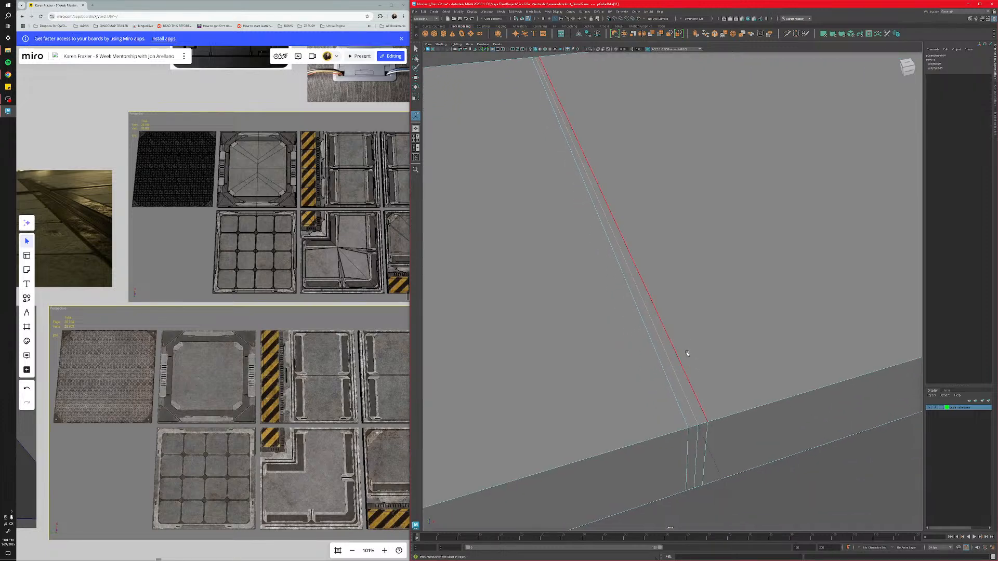
key("w")
key("f")
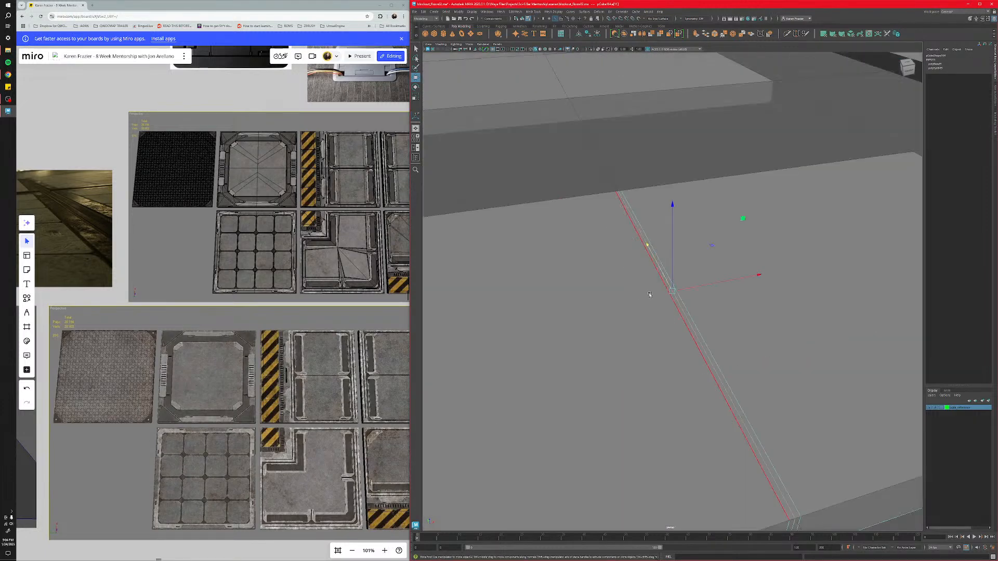
left_click_drag(649, 294, 670, 266, "alt")
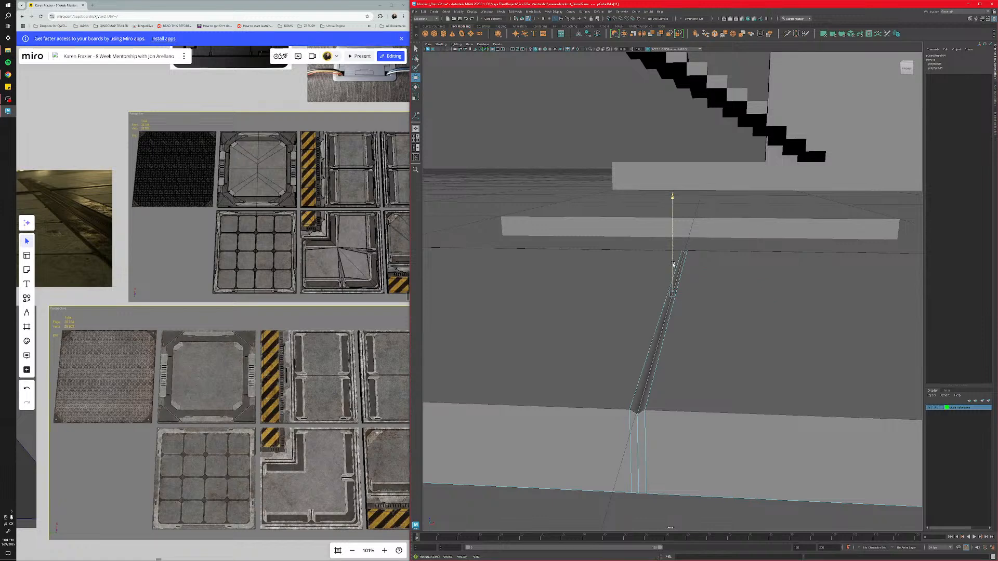
left_click_drag(673, 264, 644, 318)
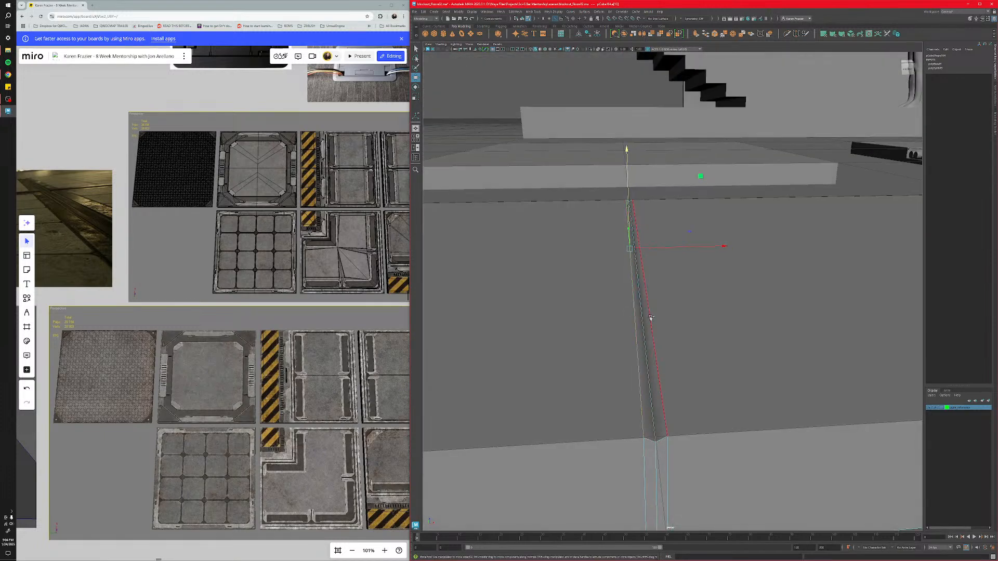
Scale the groove's two outer edges along X to adjust its width.
key("r")
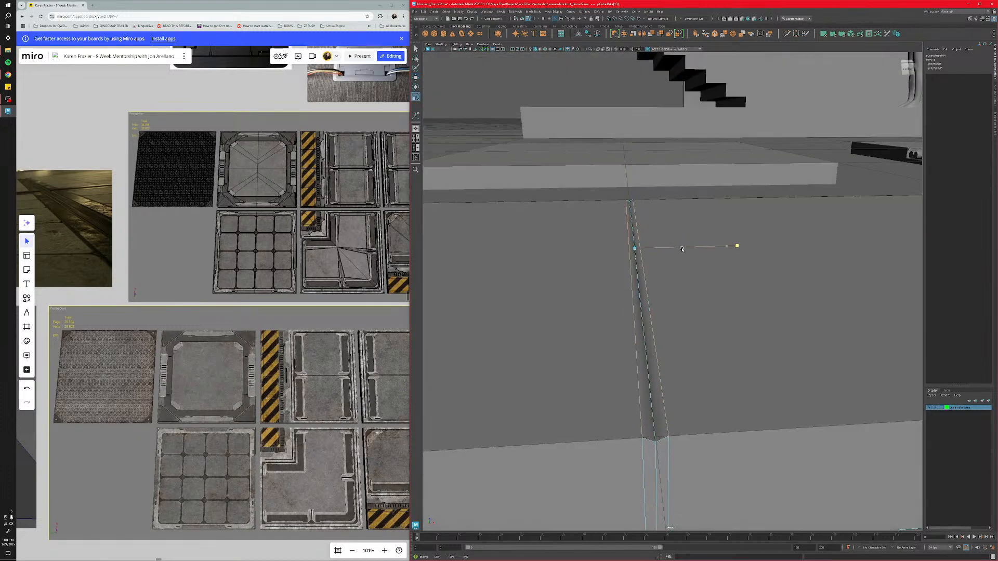
left_click_drag(730, 246, 660, 333)
left_click_drag(598, 307, 638, 330, "alt")
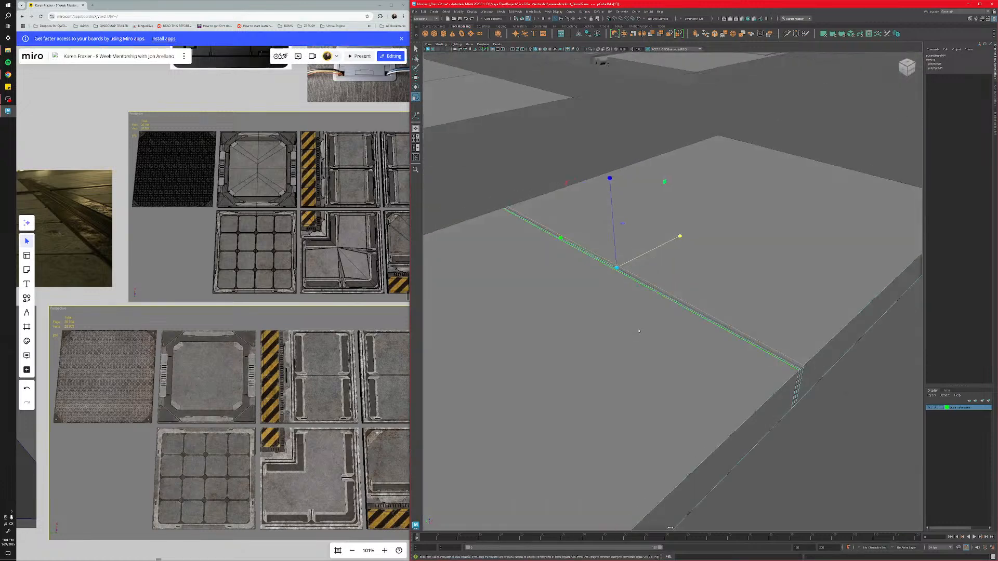
Return to object selection and inspect the grooved rectangular slab from above.
right_click_drag(638, 330, 661, 320)
left_click(543, 186)
left_click_drag(577, 258, 624, 301, "alt")
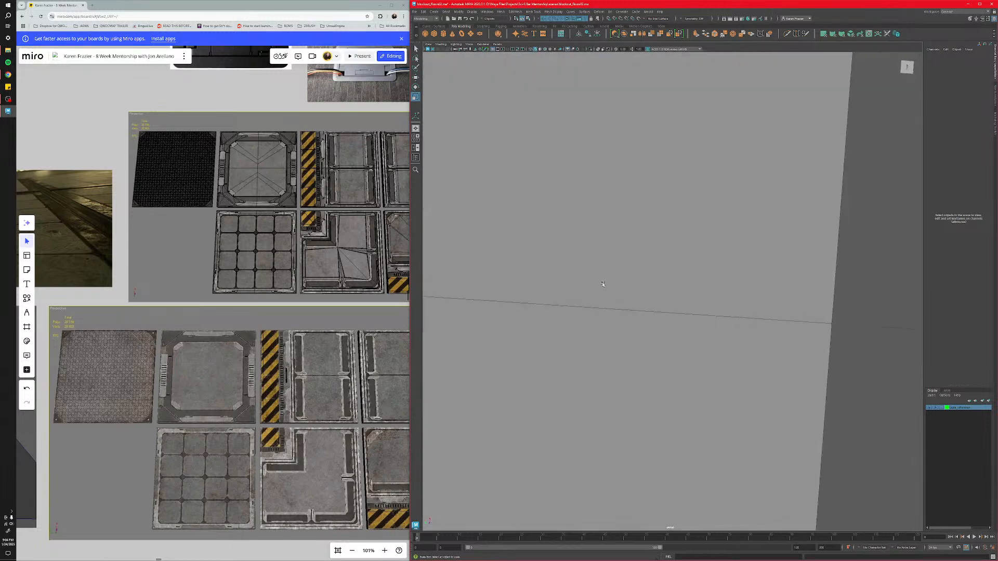
scroll(623, 299, "down", 4)
left_click_drag(689, 325, 640, 352, "alt")
left_click(653, 316)
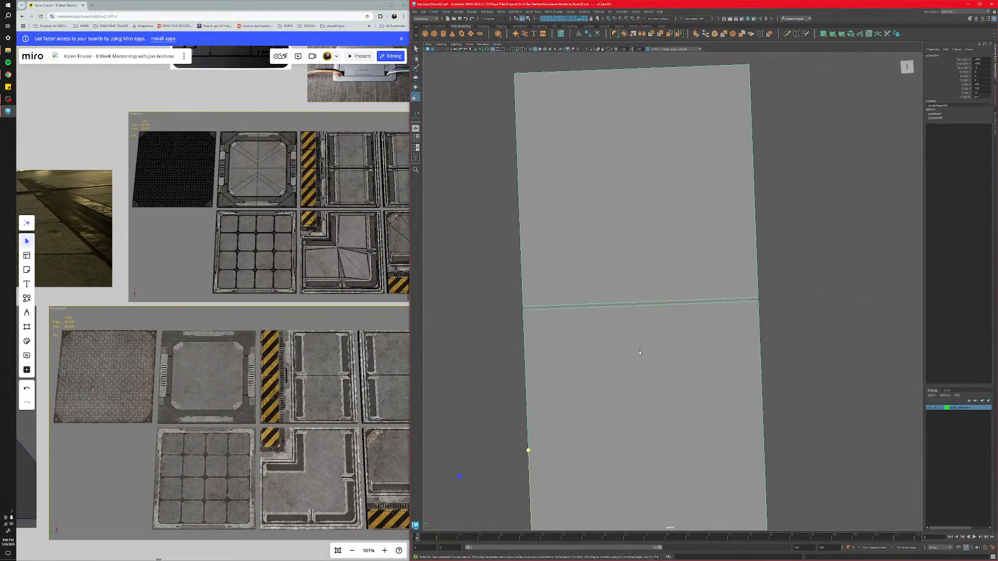
middle_click_drag(640, 351, 667, 329, "alt")
scroll(658, 329, "up", 5)
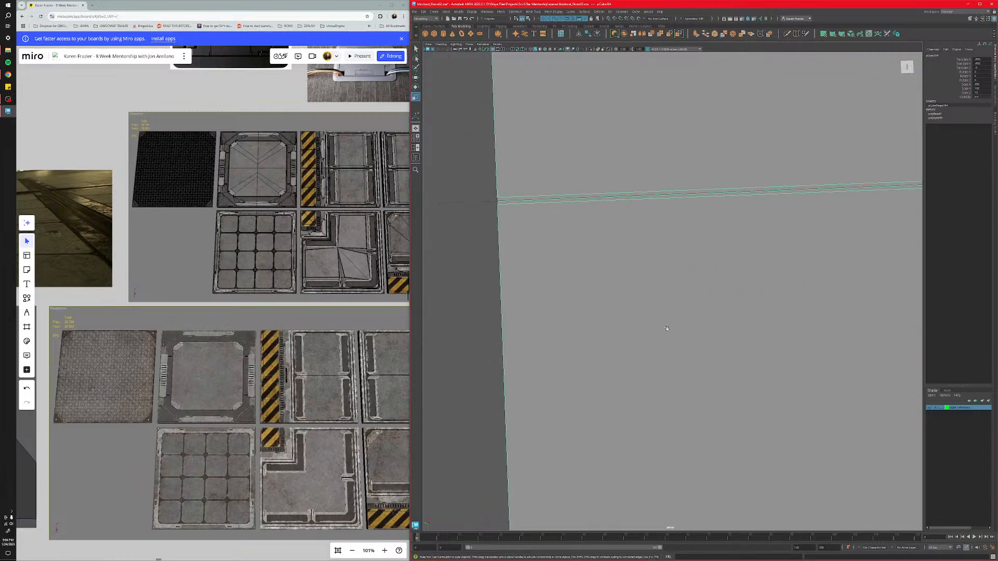
scroll(615, 310, "down", 3)
Extrude the top face of one slab half and scale it slightly inward, leaving a thin border around it.
right_click(661, 324)
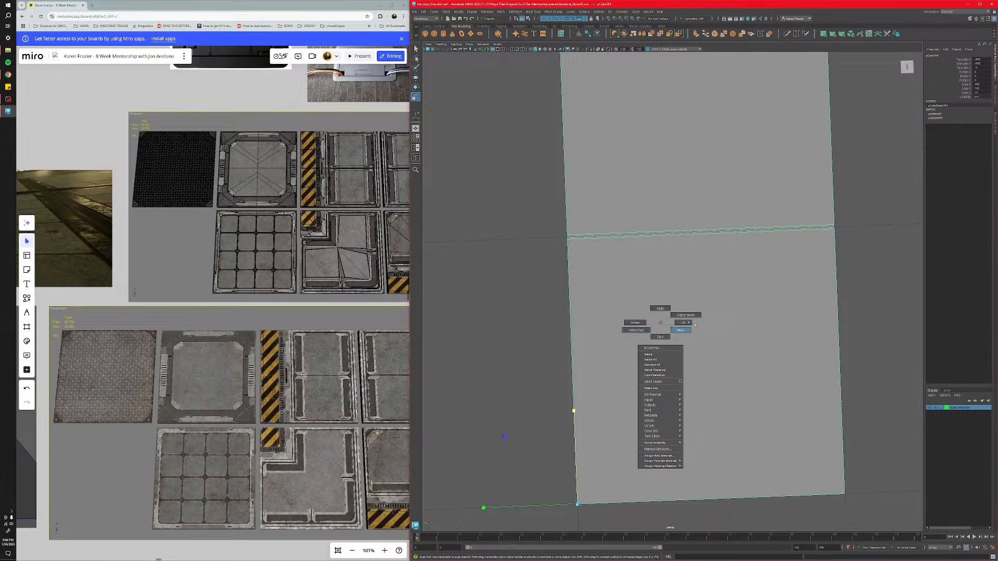
mouse_move(646, 327)
right_mouse_down()
mouse_move(660, 312)
mouse_move(674, 316)
mouse_move(661, 313)
mouse_move(663, 334)
right_mouse_up()
left_click(664, 333)
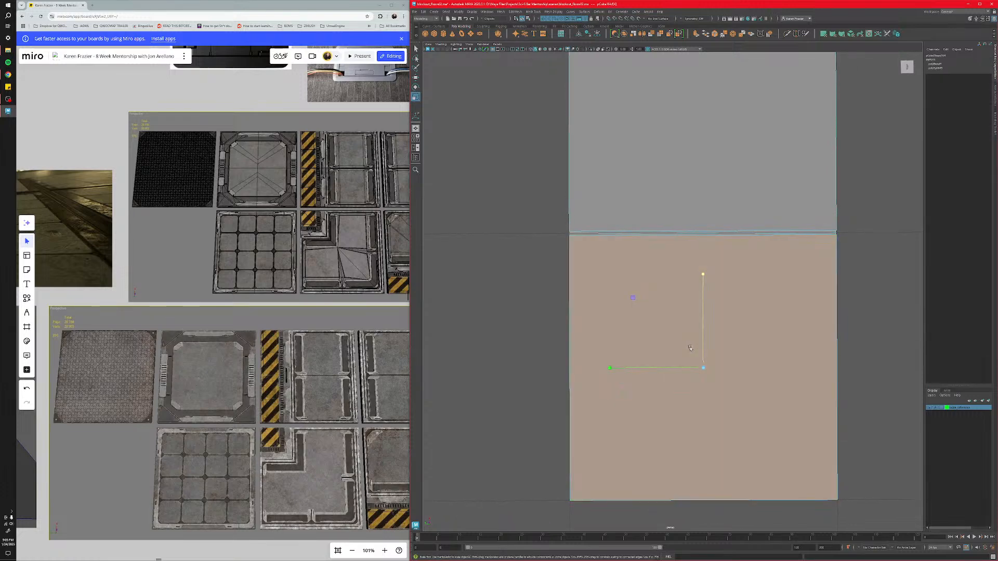
key("ctrl+e")
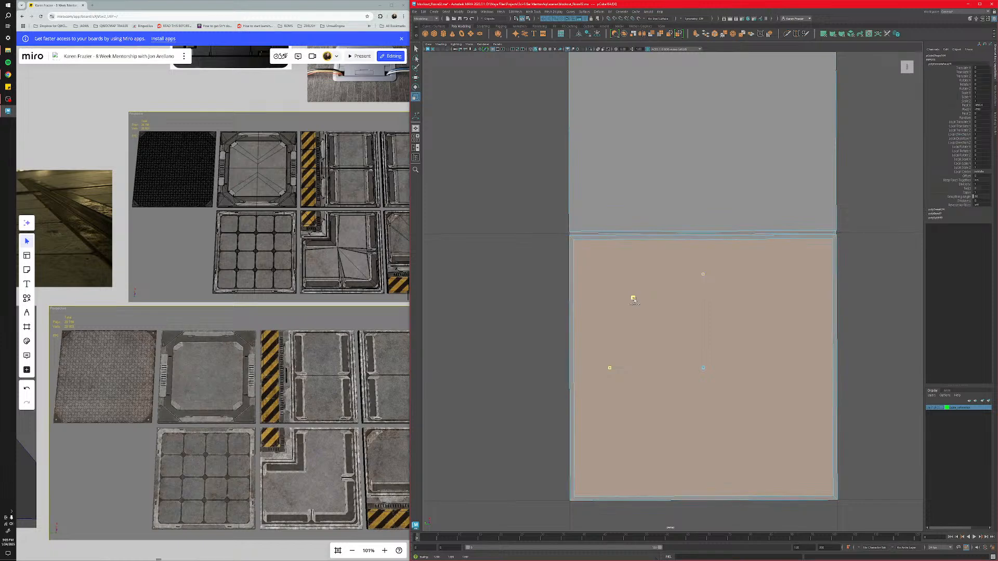
left_click_drag(634, 300, 633, 299, "shift")
middle_click_drag(633, 298, 543, 290, "alt")
left_click_drag(543, 290, 664, 335, "alt")
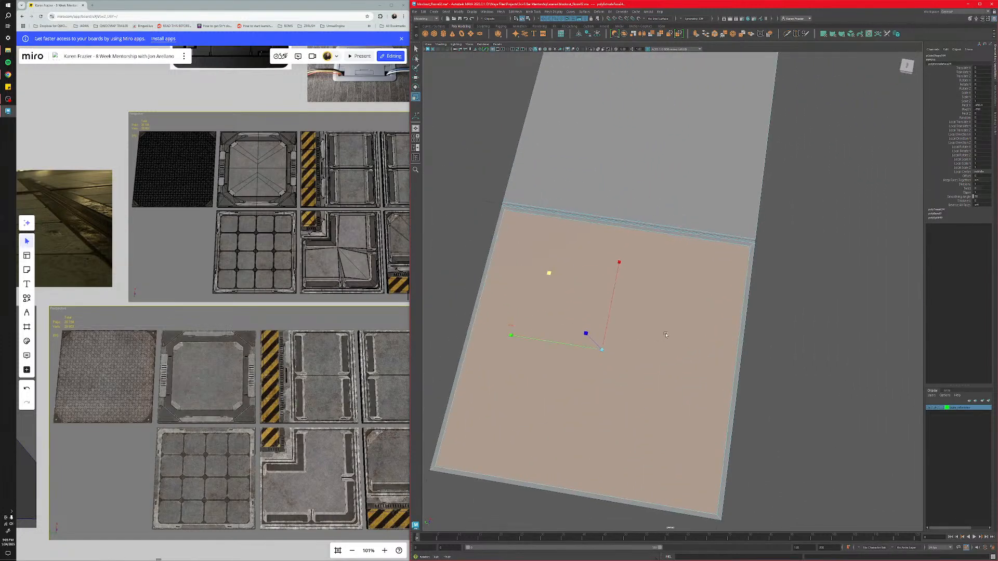
middle_click_drag(543, 252, 602, 270, "alt")
scroll(601, 269, "up", 2)
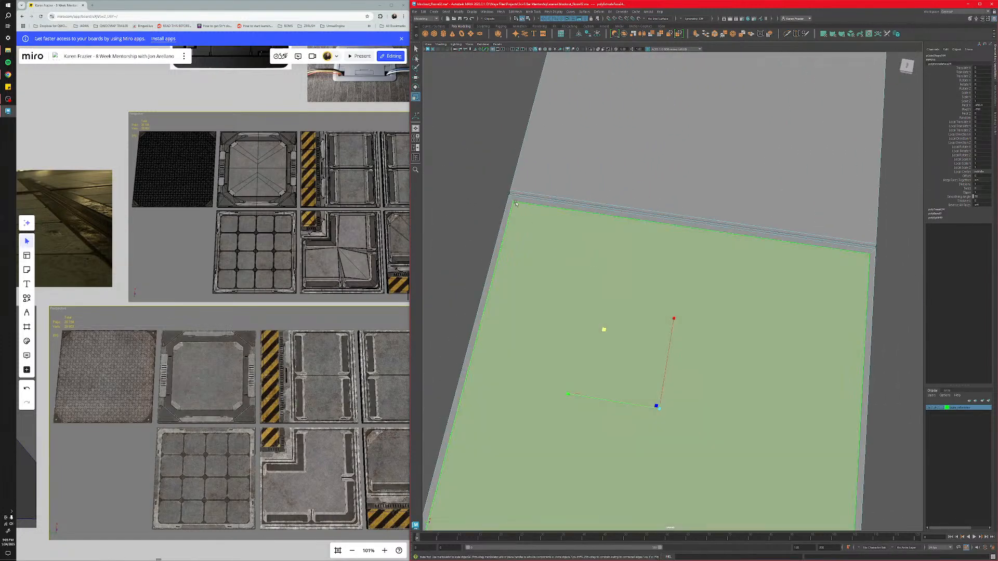
right_click_drag(512, 197, 488, 198)
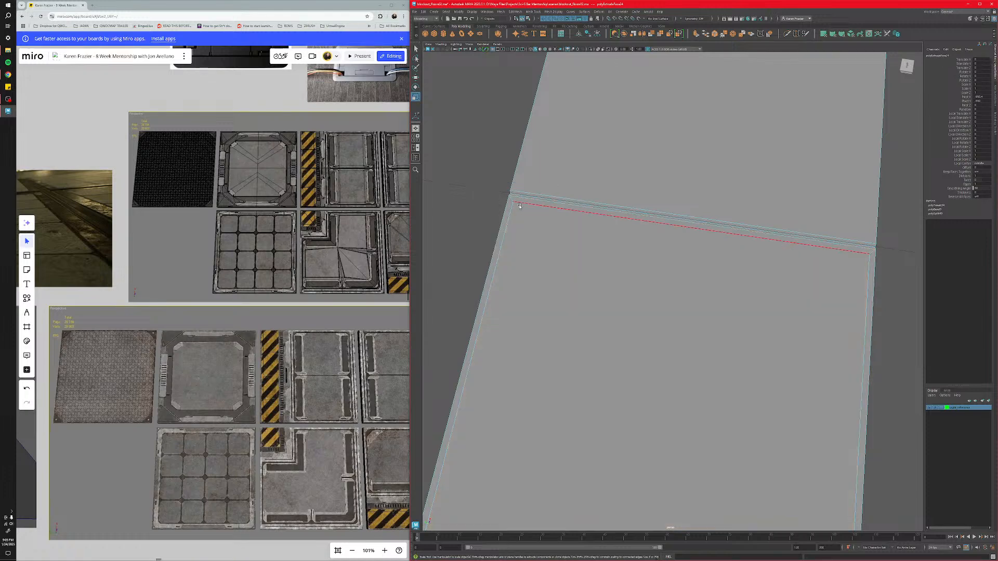
left_click(511, 198)
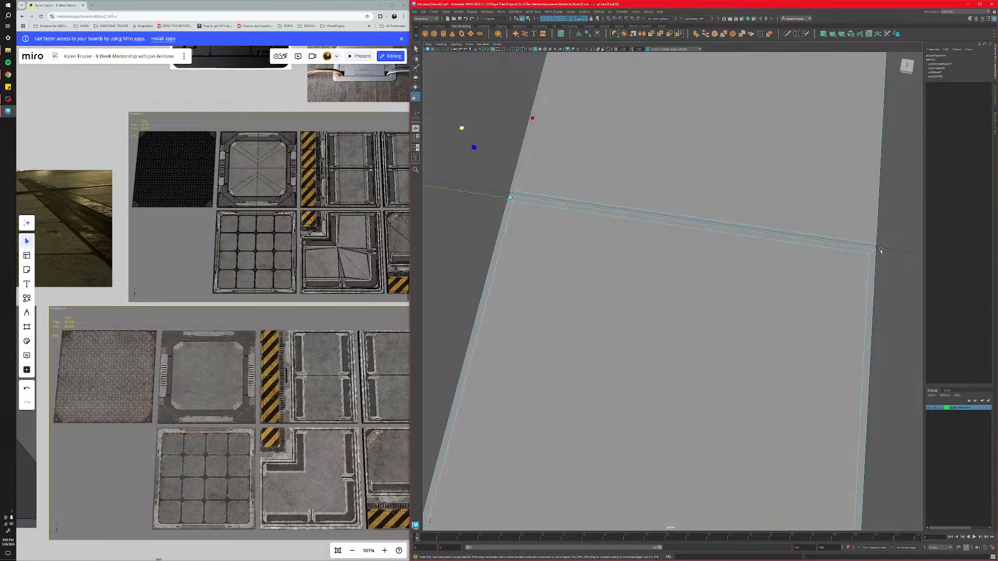
left_click(738, 255)
middle_click_drag(808, 340, 762, 135, "alt")
left_click(799, 420, "shift")
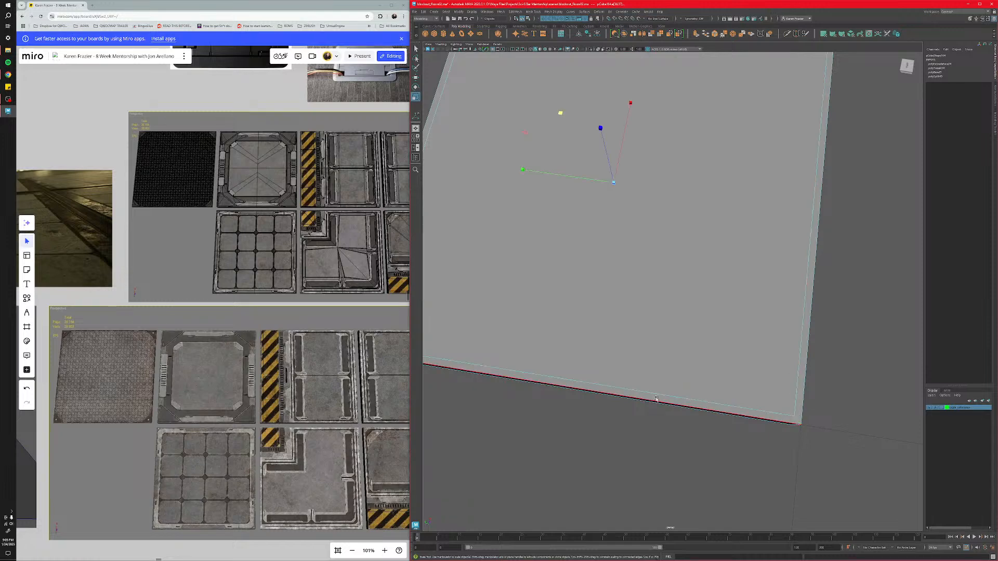
middle_click_drag(613, 395, 738, 397, "alt")
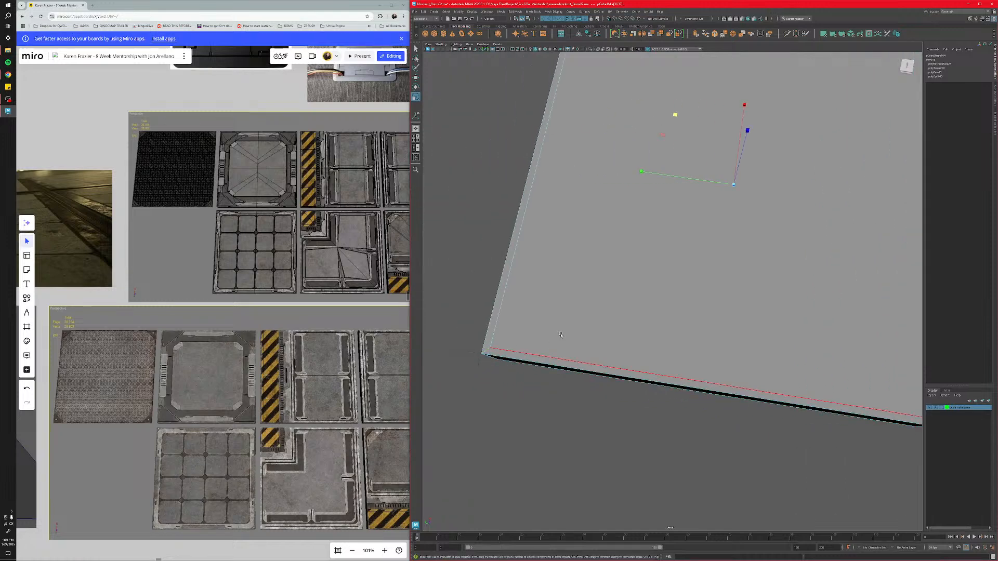
middle_click_drag(583, 301, 576, 374, "alt")
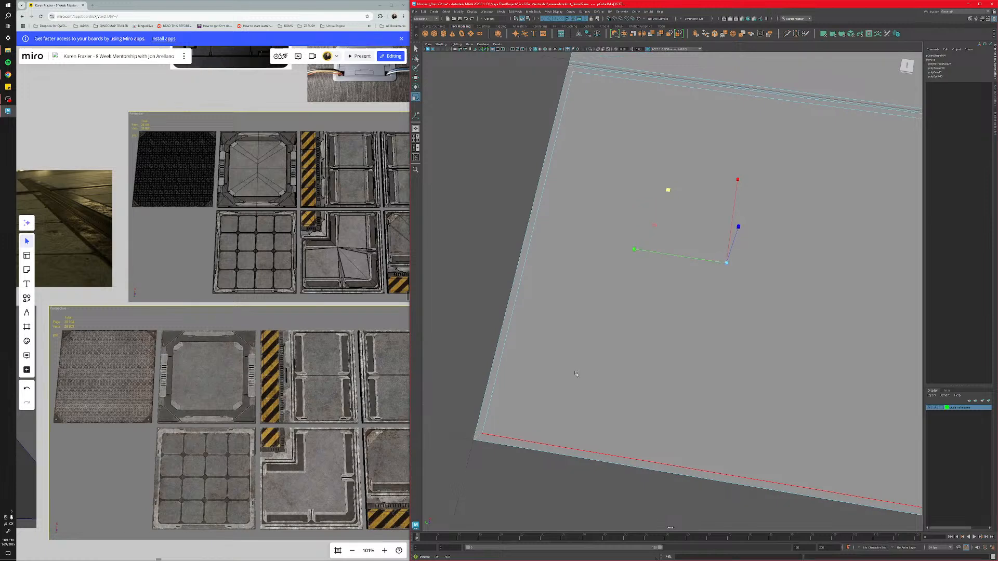
left_click(498, 373)
Extrude the inset top face of the slab half again and scale it slightly inward to add a second thin border.
mouse_move(614, 354)
right_mouse_down()
mouse_move(623, 350)
mouse_move(615, 347)
mouse_move(614, 367)
right_mouse_up()
left_click(686, 259)
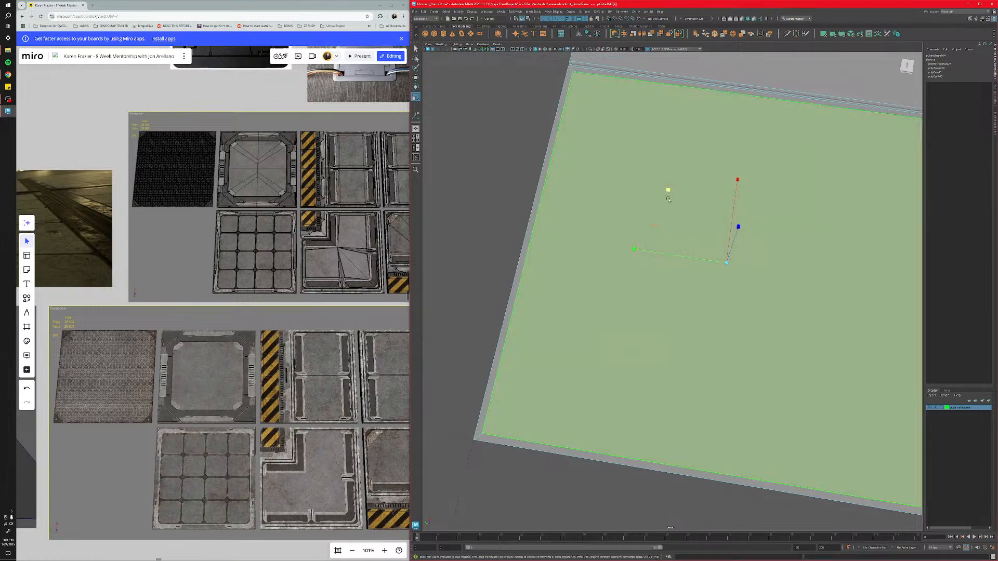
key("ctrl+e")
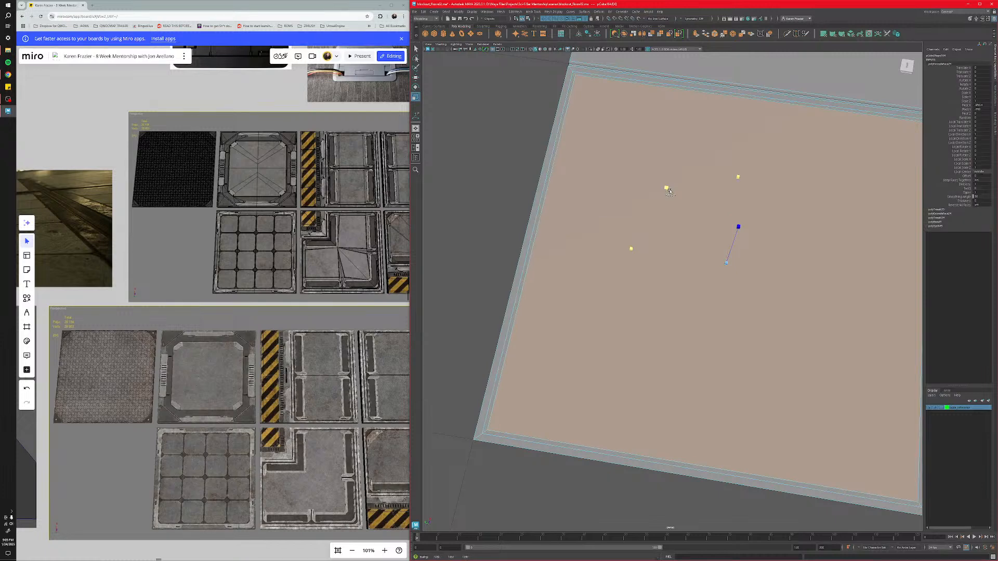
left_click_drag(669, 190, 670, 190, "shift")
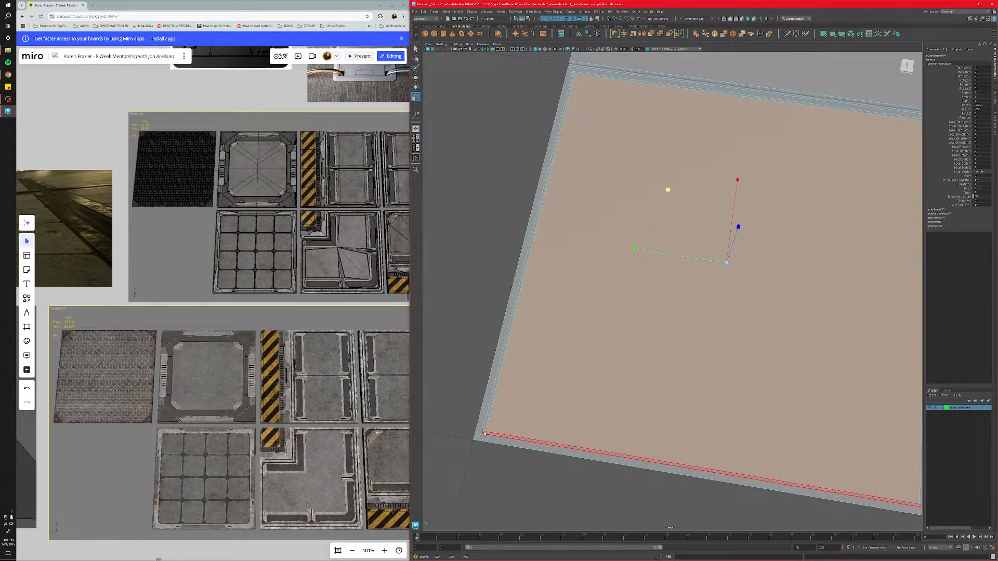
Bevel the four short diagonal edges between the two inset borders to cut the panel's corners at an angle.
right_click_drag(484, 433, 525, 395)
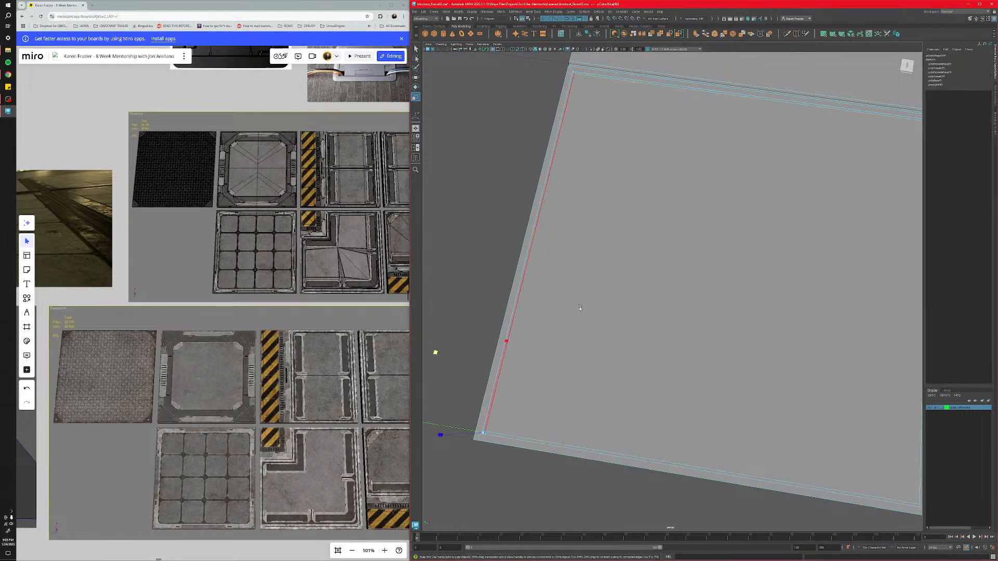
middle_click_drag(580, 308, 552, 419, "alt")
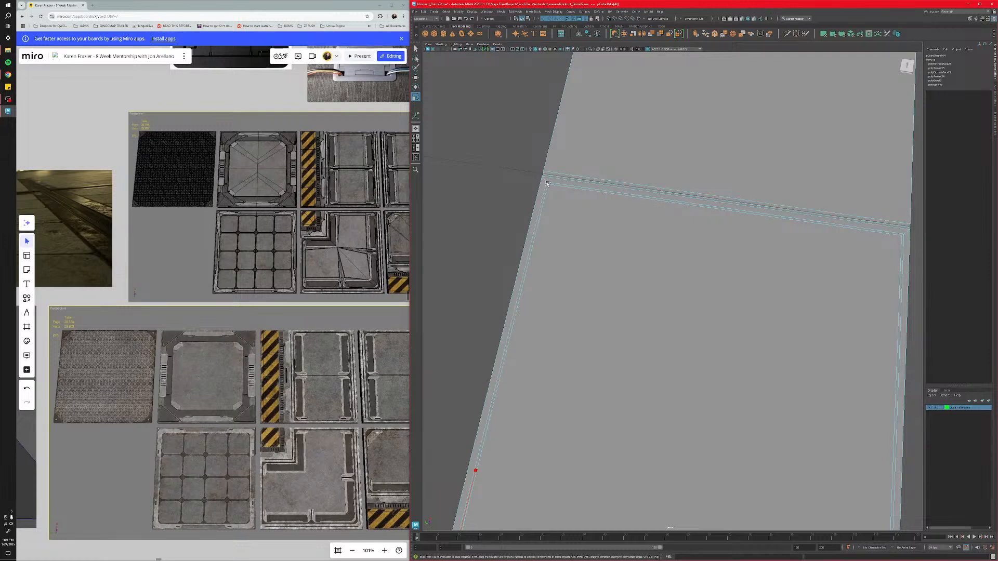
left_click(548, 184, "shift")
middle_click_drag(712, 280, 527, 252, "alt")
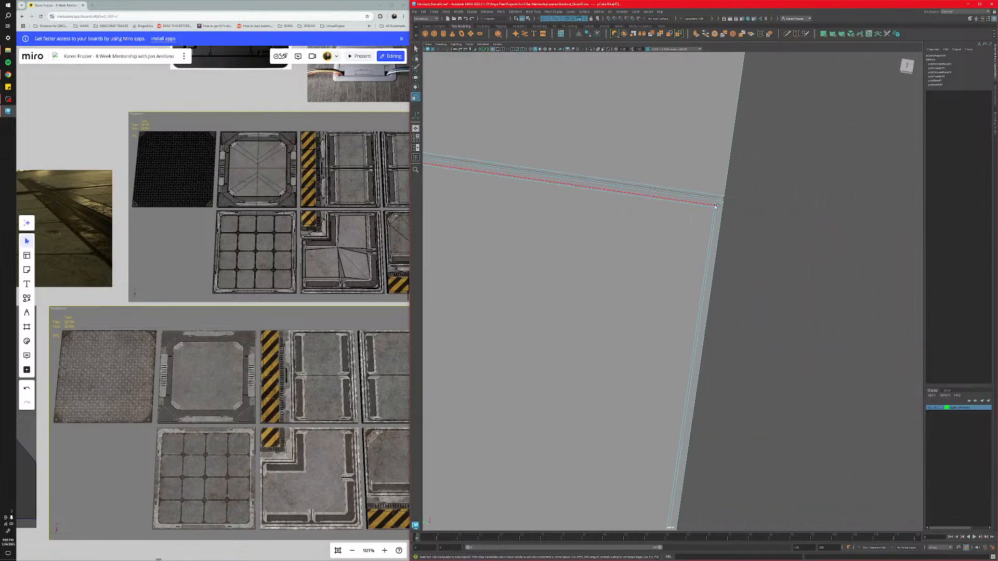
left_click(717, 205, "shift")
middle_click_drag(687, 422, 704, 240, "alt")
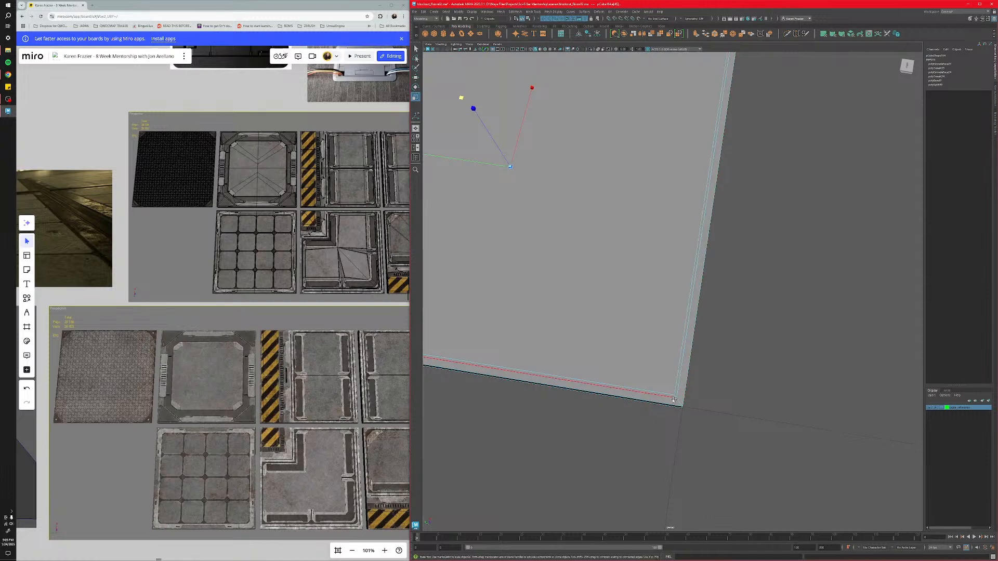
middle_click_drag(675, 397, 805, 453, "alt")
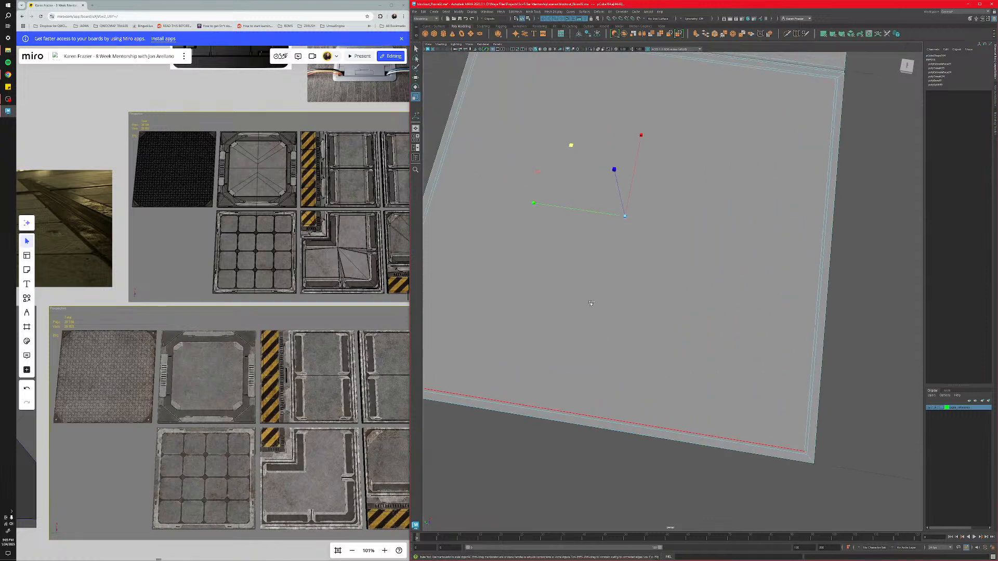
right_click_drag(591, 302, 620, 302, "shift")
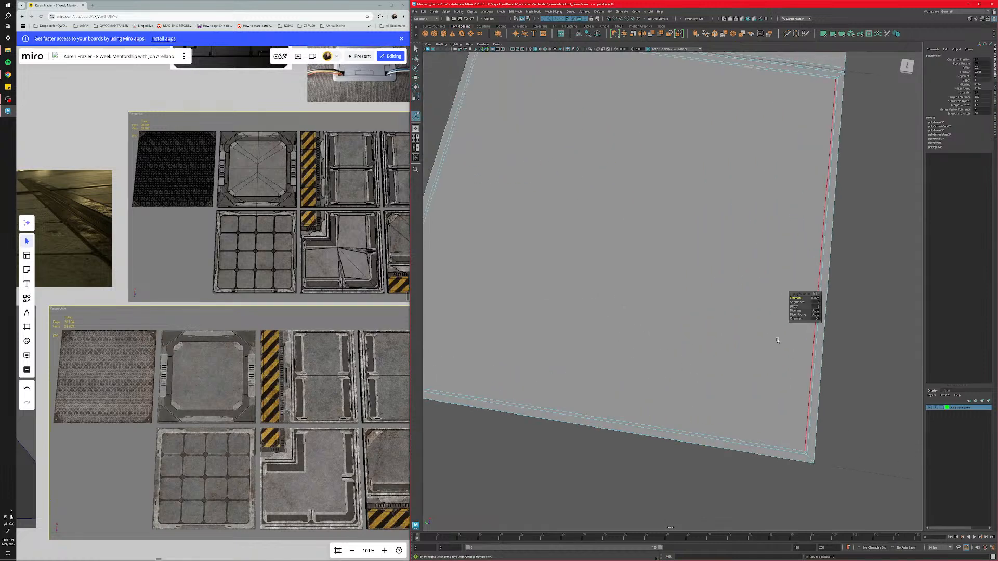
left_click(818, 303)
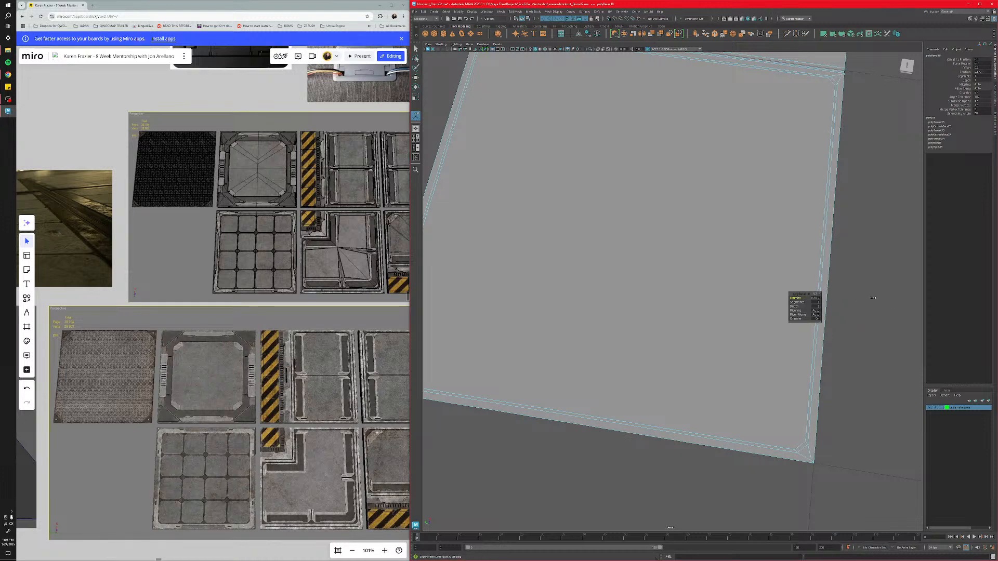
left_click_drag(847, 298, 871, 297)
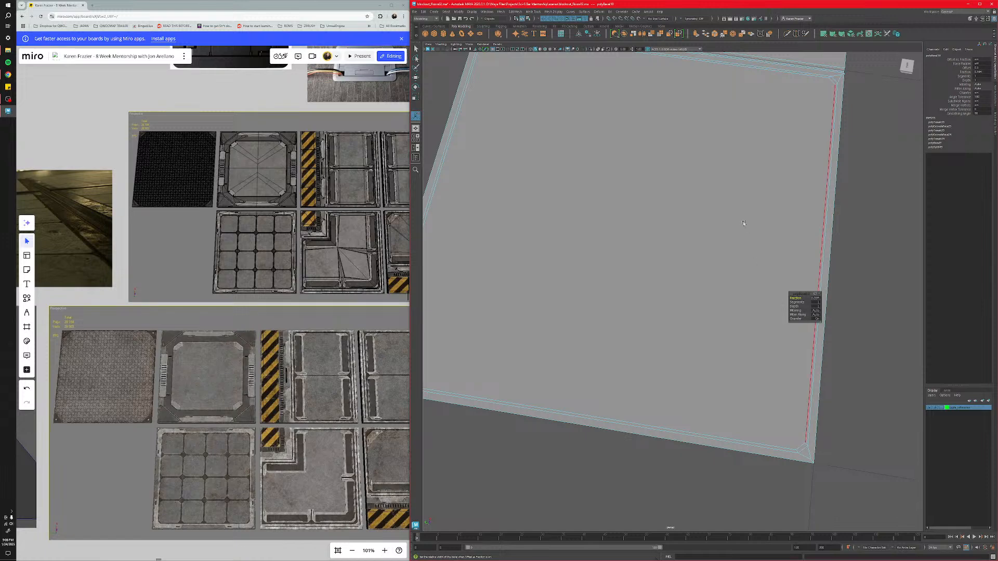
Extrude the panel face with the angled corners slightly upward so it stands above its border.
middle_click_drag(746, 218, 722, 349, "alt")
left_click_drag(634, 336, 655, 335, "alt")
mouse_move(655, 335)
right_mouse_down()
mouse_move(679, 324)
mouse_move(656, 334)
right_mouse_up()
middle_click_drag(632, 339, 688, 309, "alt")
left_click_drag(627, 302, 636, 301, "alt")
left_click(636, 301)
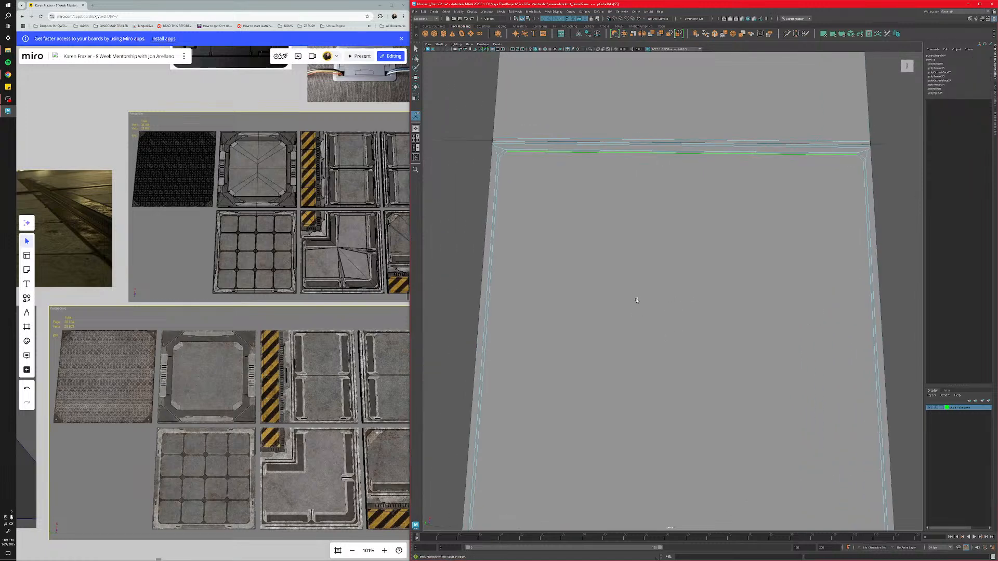
mouse_move(637, 301)
right_mouse_down()
mouse_move(655, 287)
mouse_move(641, 318)
right_mouse_up()
left_click(655, 308)
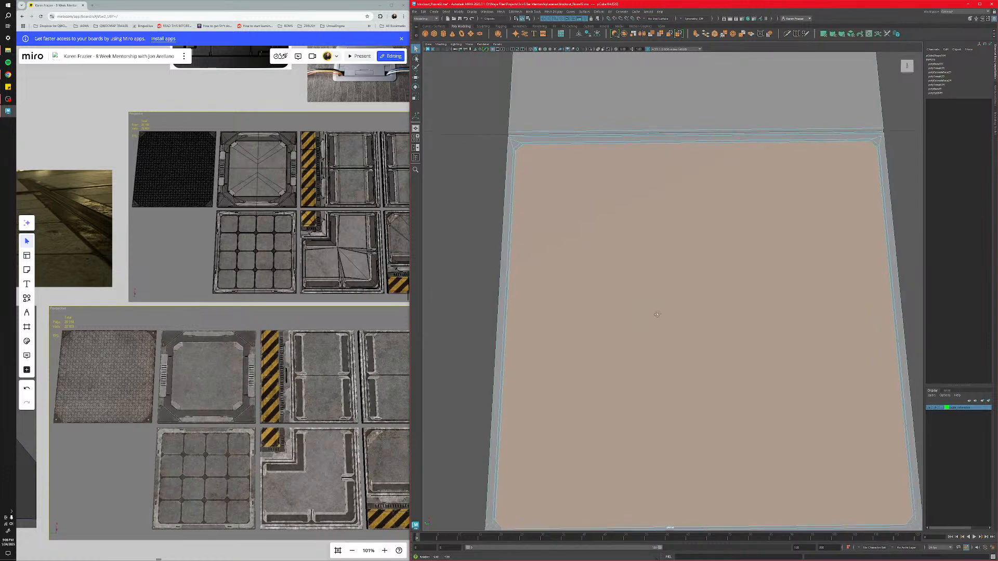
left_click_drag(655, 309, 670, 291, "alt")
key("w")
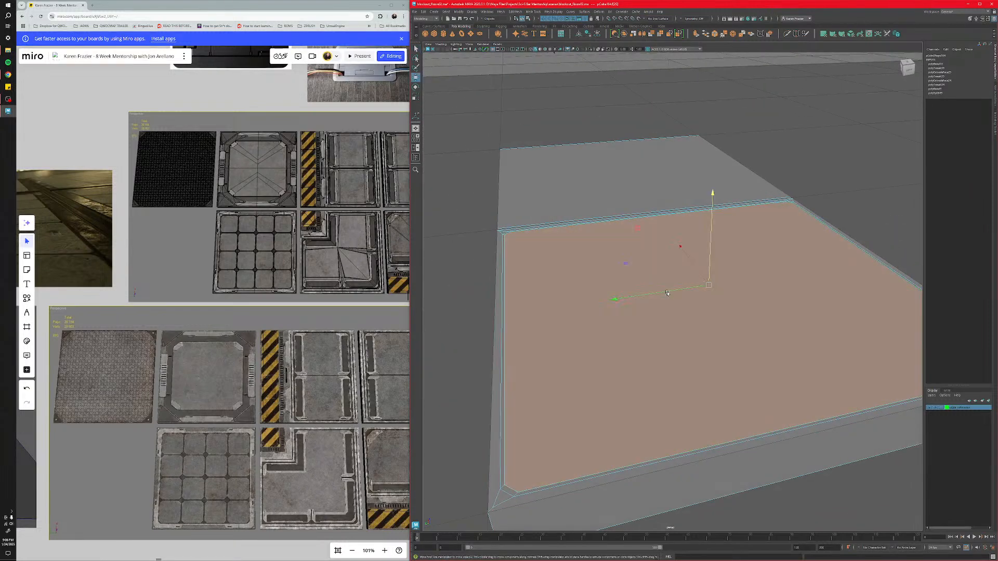
key("ctrl+e")
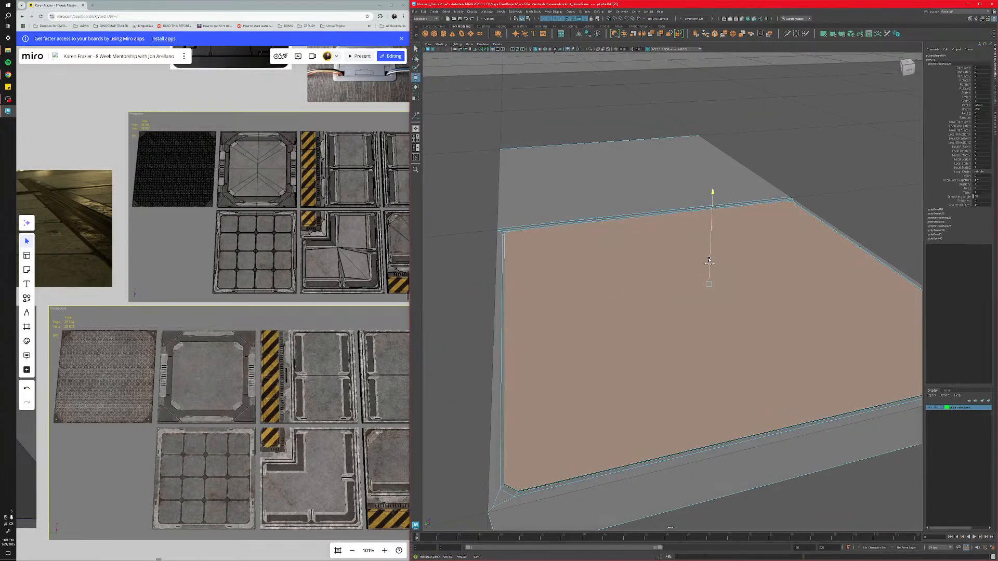
left_click_drag(709, 260, 709, 259, "shift")
Bevel the full loop of top edges around the raised panel, including the short corner edges, keeping the bevel narrow.
left_click_drag(651, 331, 597, 296, "alt")
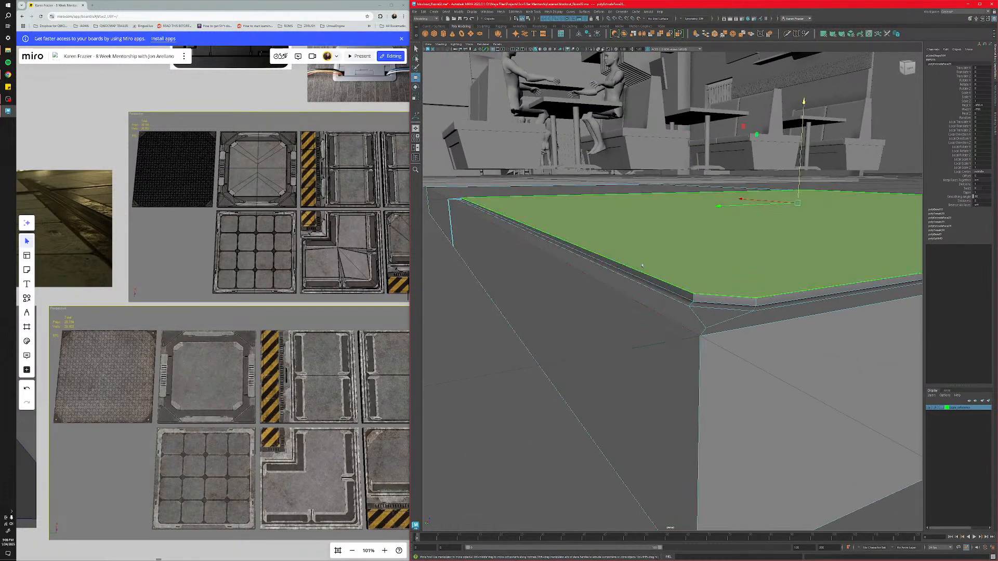
mouse_move(642, 263)
right_mouse_down()
mouse_move(641, 249)
mouse_move(619, 265)
mouse_move(660, 266)
mouse_move(641, 250)
right_mouse_up()
left_click(710, 296)
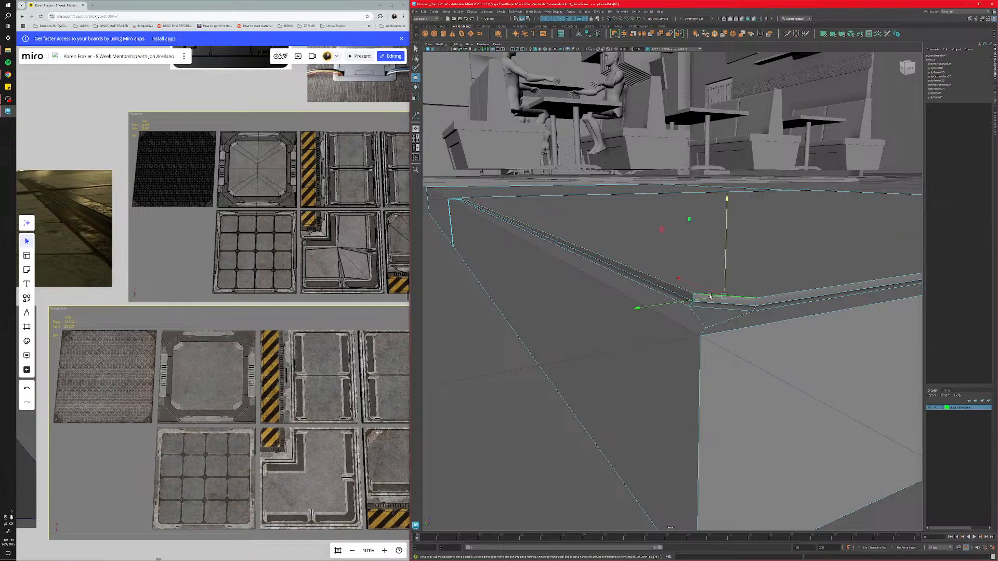
left_click(768, 295)
left_click(669, 282, "shift")
middle_click_drag(791, 278, 580, 276, "alt")
left_click_drag(580, 276, 711, 264, "alt")
left_click(679, 308, "shift")
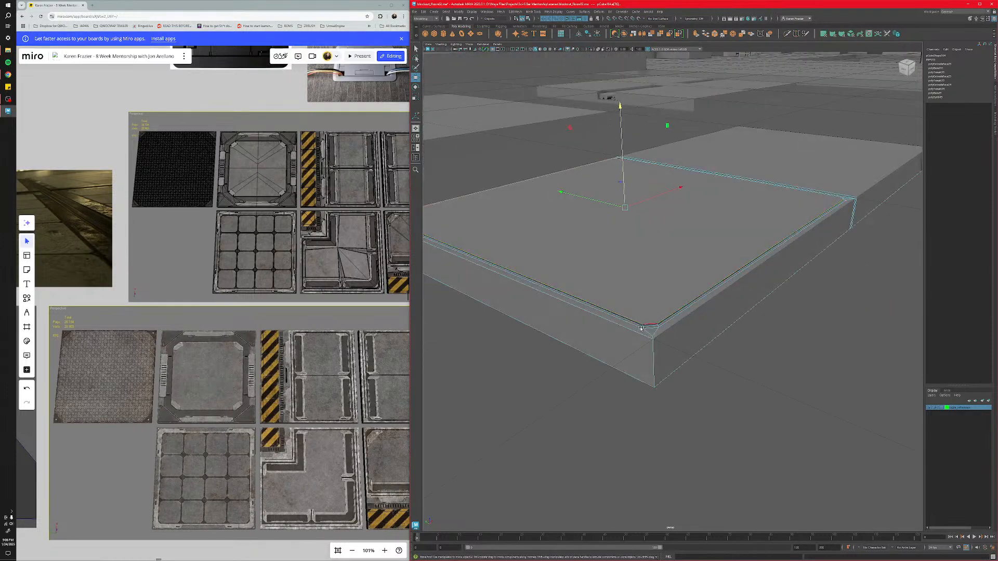
left_click_drag(668, 322, 769, 323, "alt")
left_click(816, 357, "shift")
left_click(838, 354, "shift")
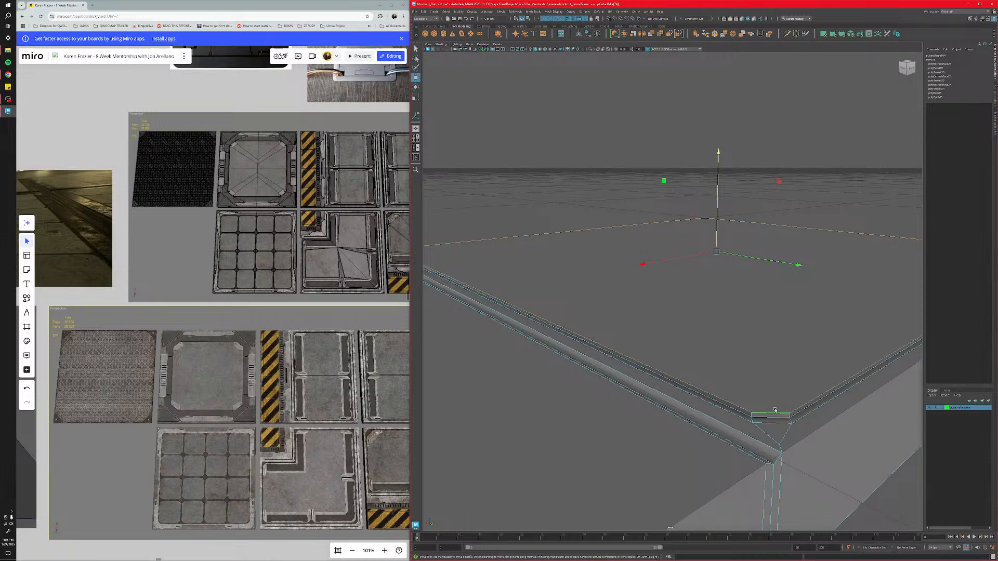
left_click_drag(744, 372, 737, 349, "alt")
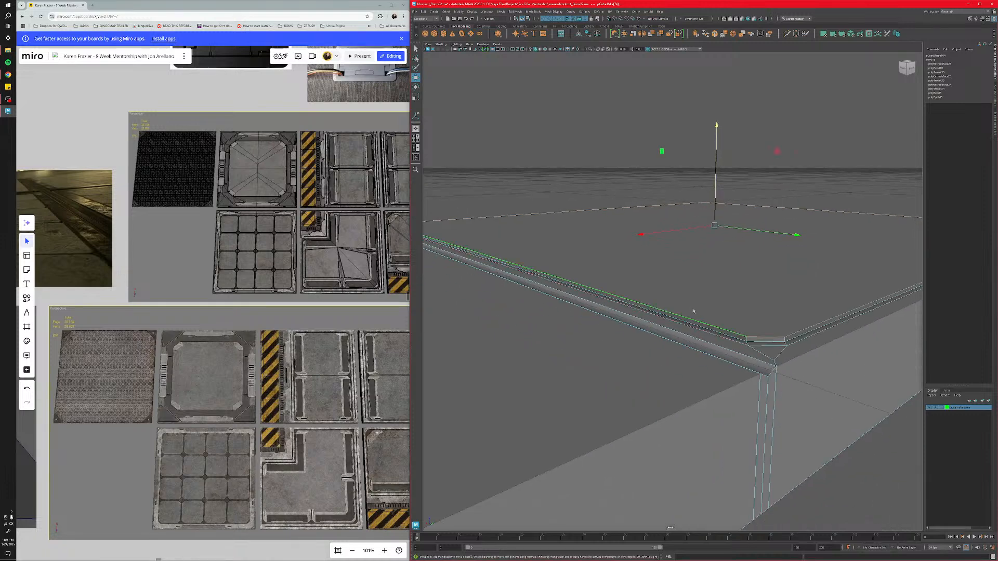
right_click_drag(693, 311, 723, 310, "shift")
left_click_drag(724, 310, 725, 335, "alt")
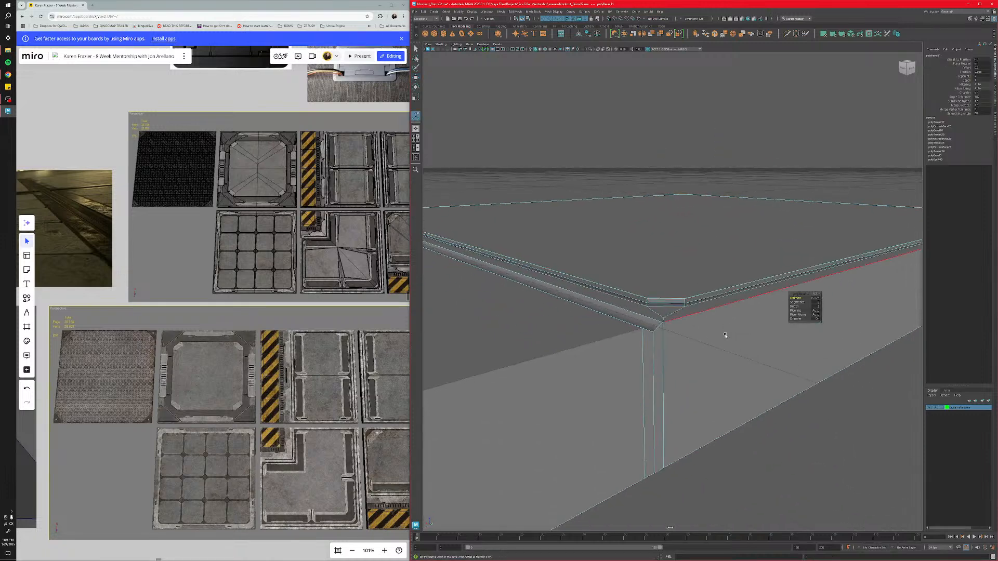
scroll(725, 335, "up", 4)
scroll(725, 336, "down", 2)
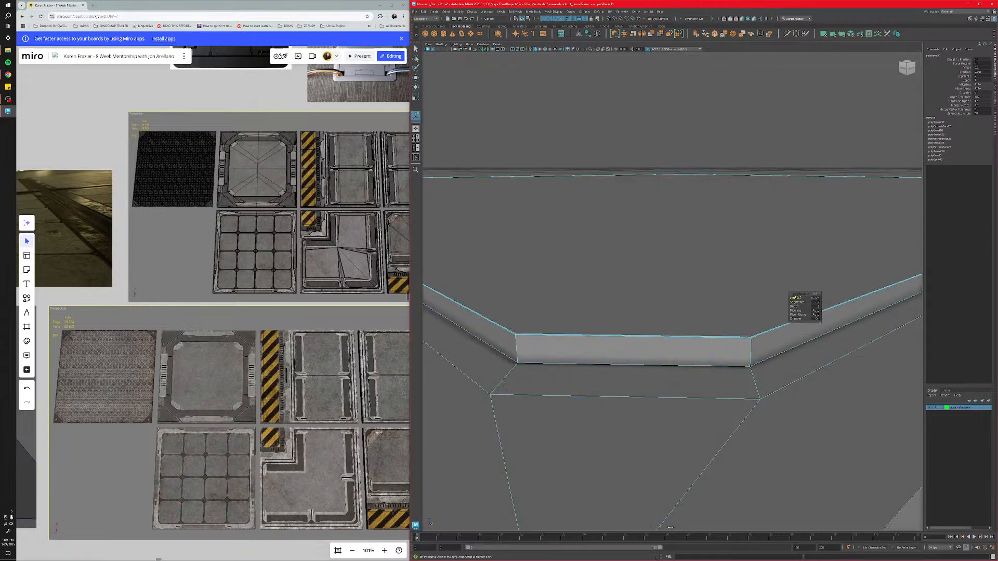
left_click_drag(802, 298, 876, 307)
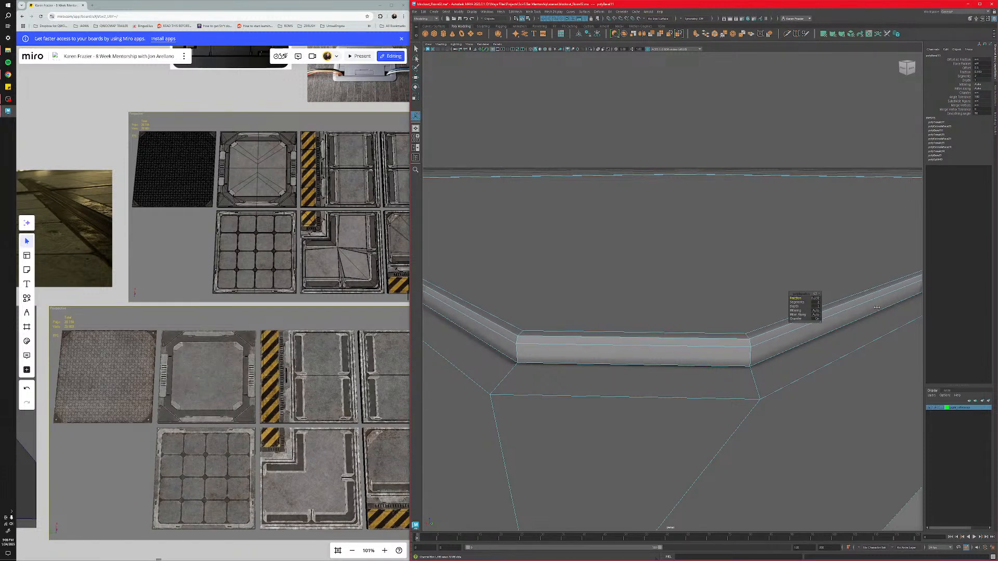
Examine the beveled rim and angled corners of the raised panel from several angles.
left_click_drag(705, 309, 670, 316, "alt")
scroll(668, 319, "down", 5)
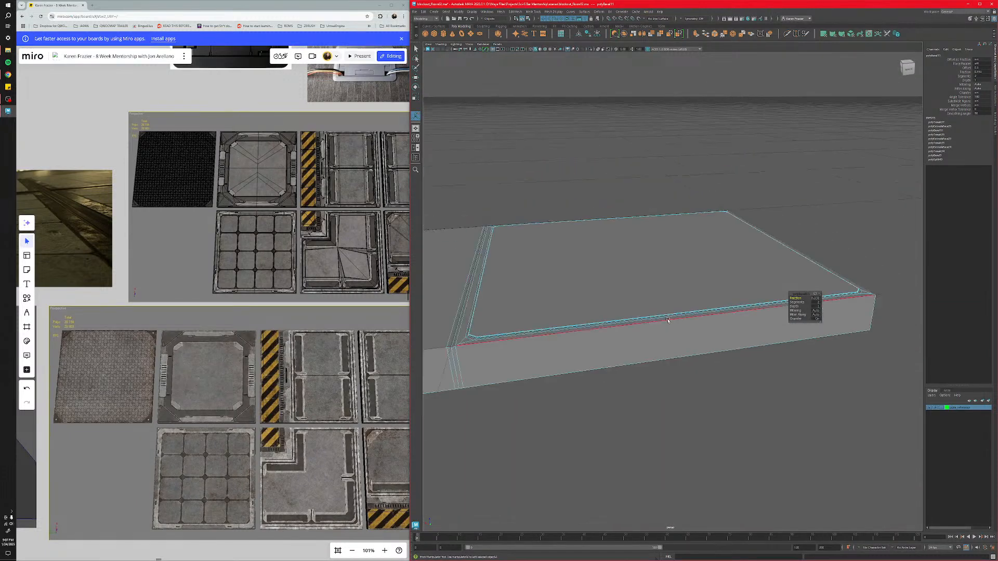
middle_click_drag(617, 333, 705, 320, "alt")
scroll(656, 330, "up", 5)
middle_click_drag(623, 345, 657, 335, "alt")
left_click_drag(658, 334, 627, 349, "alt")
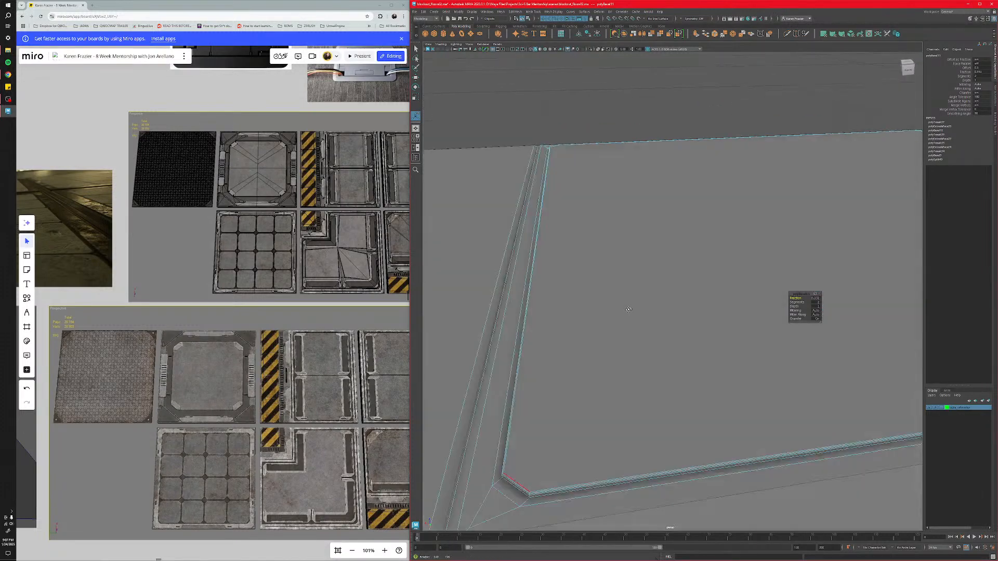
scroll(614, 349, "up", 2)
middle_click_drag(598, 348, 648, 319, "alt")
scroll(648, 319, "down", 4)
left_click_drag(655, 304, 654, 313, "alt")
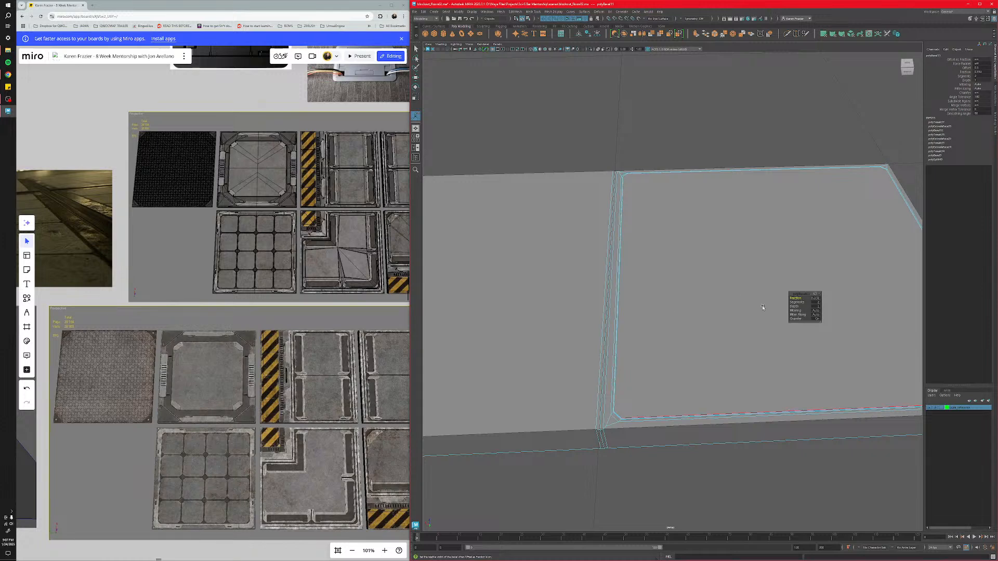
Cut a diagonal edge across the raised panel between two opposite angled corners with the Multi-Cut tool.
mouse_move(727, 297)
right_mouse_down()
mouse_move(713, 300)
mouse_move(720, 312)
mouse_move(726, 294)
right_mouse_up()
left_click(788, 35)
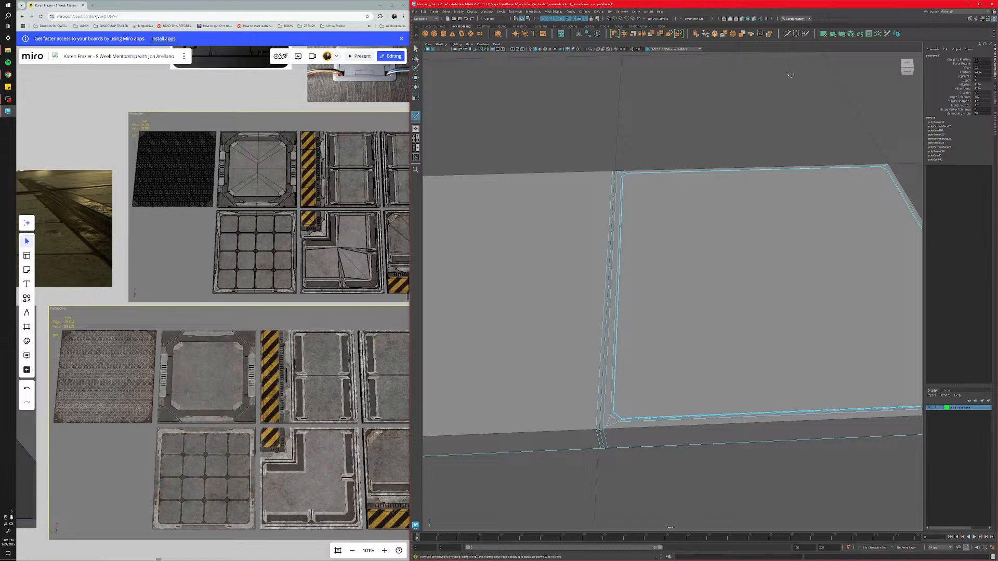
middle_click_drag(757, 315, 691, 317, "alt")
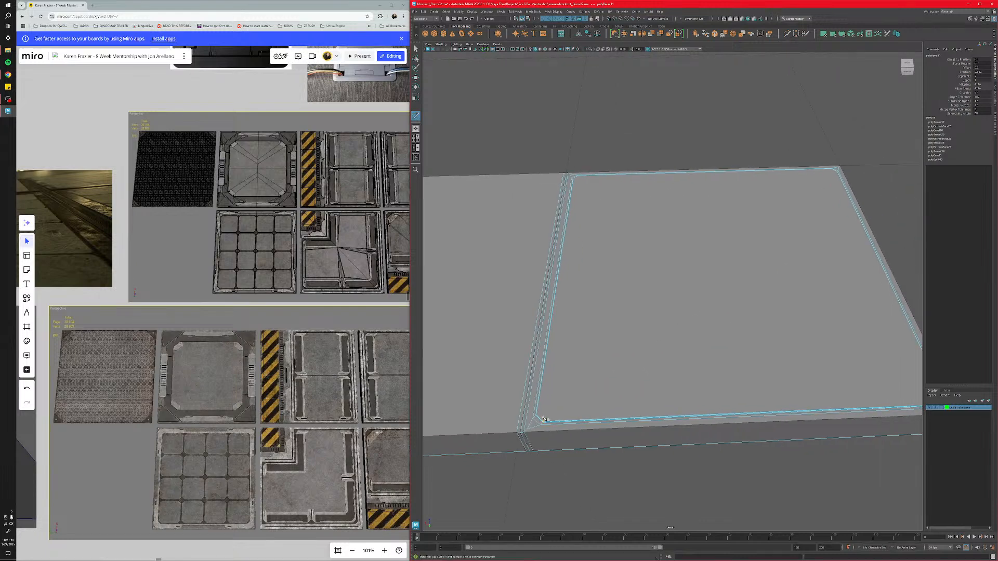
scroll(552, 413, "up", 4)
middle_click_drag(556, 409, 608, 367, "alt")
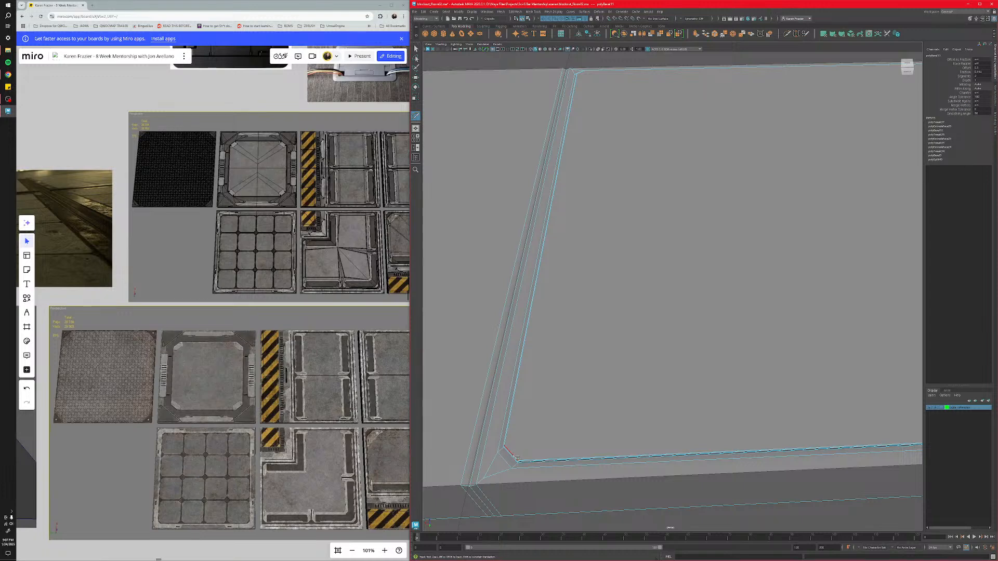
scroll(642, 361, "down", 7)
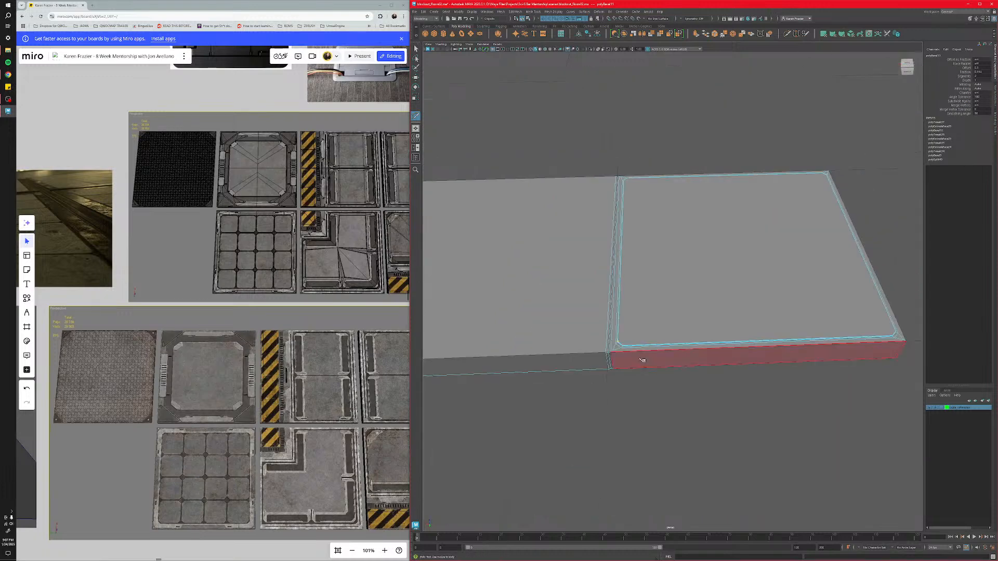
middle_click_drag(820, 190, 662, 292, "alt")
scroll(662, 293, "up", 9)
scroll(661, 280, "up", 5)
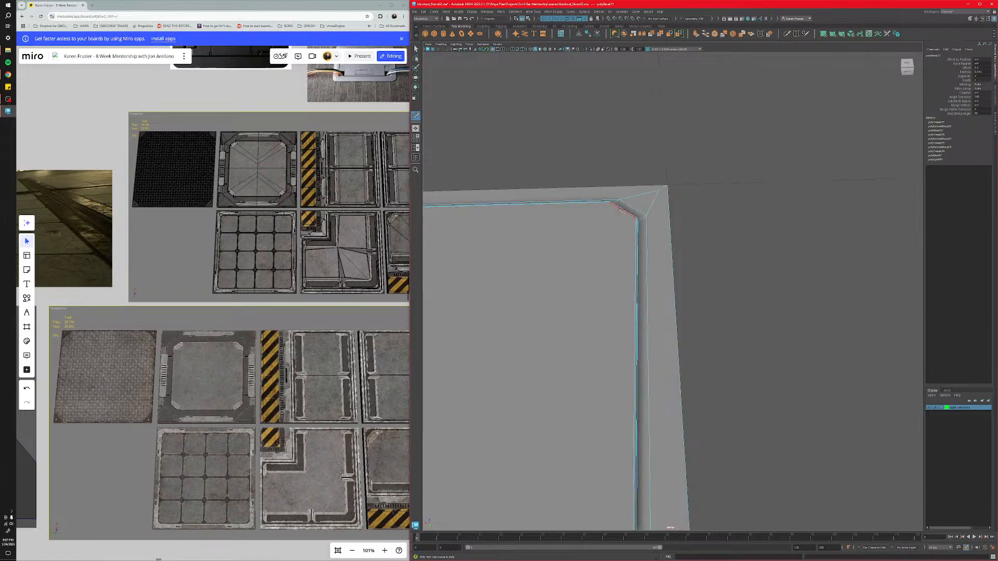
left_click(596, 172)
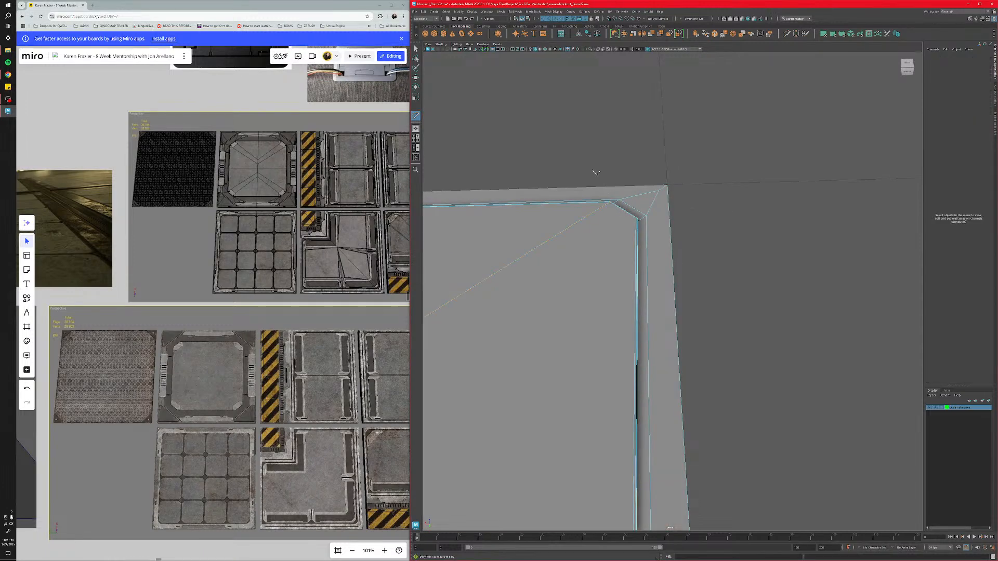
Cut a second diagonal parallel to the first, joining the other vertices of the same two angled corners to form a narrow strip.
middle_click_drag(597, 173, 712, 226, "alt")
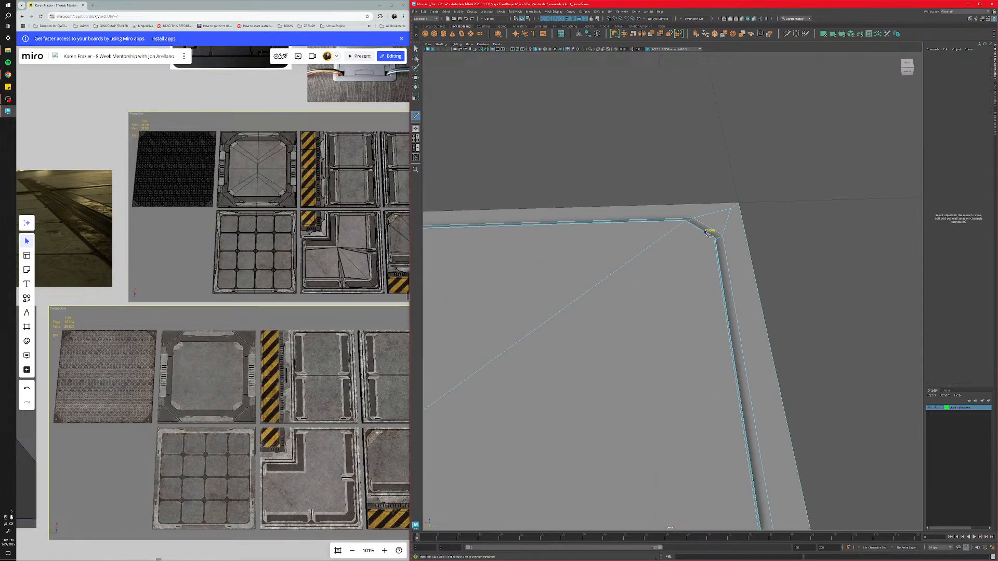
scroll(599, 401, "down", 5)
middle_click_drag(600, 401, 818, 210, "alt")
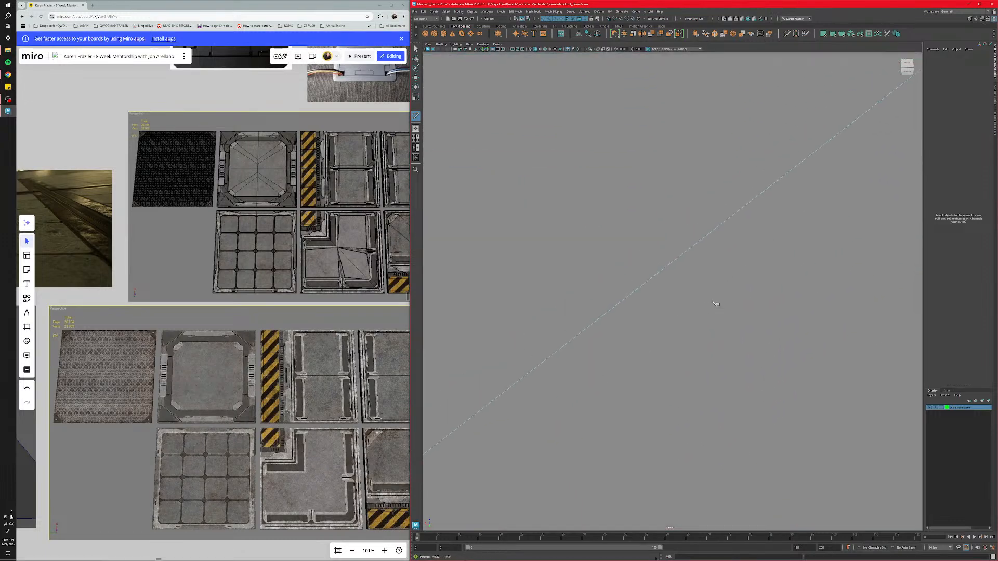
middle_click_drag(716, 304, 692, 305, "alt")
scroll(693, 305, "down", 5)
middle_click_drag(648, 364, 746, 290, "alt")
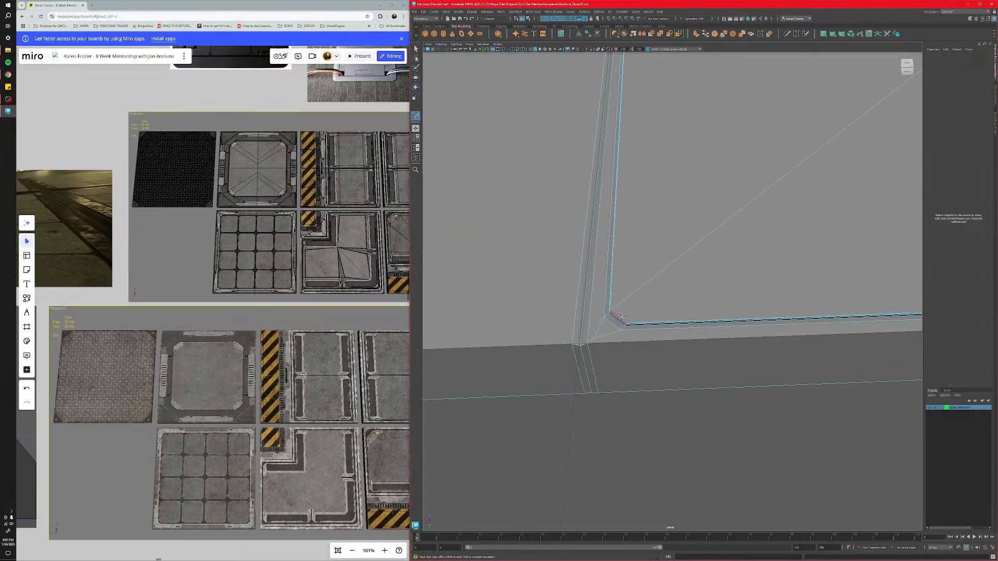
left_click(673, 358)
Cut two parallel diagonal edges between the remaining two angled corners so a second narrow strip crosses the first.
left_click_drag(752, 337, 596, 497, "alt")
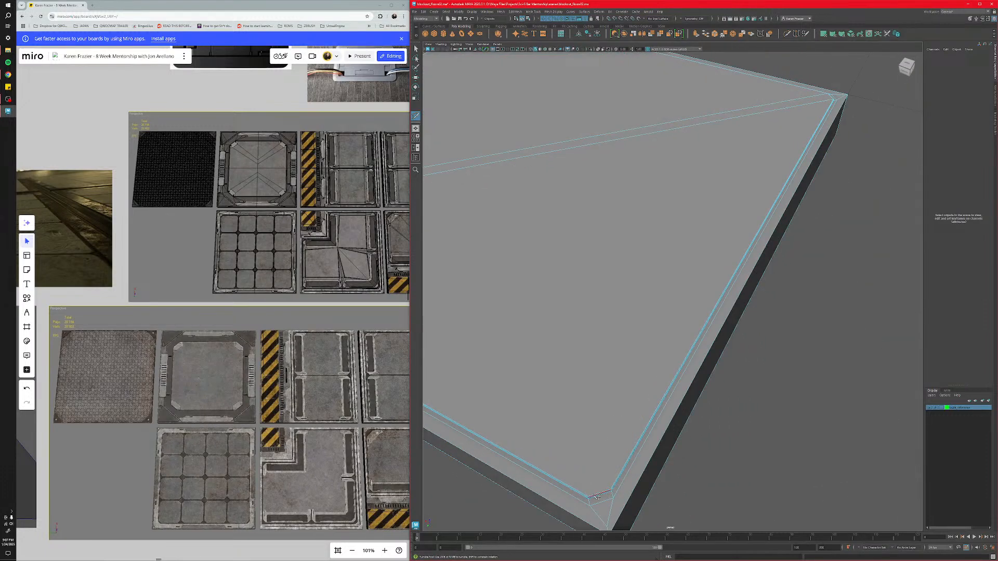
middle_click_drag(568, 407, 688, 460, "alt")
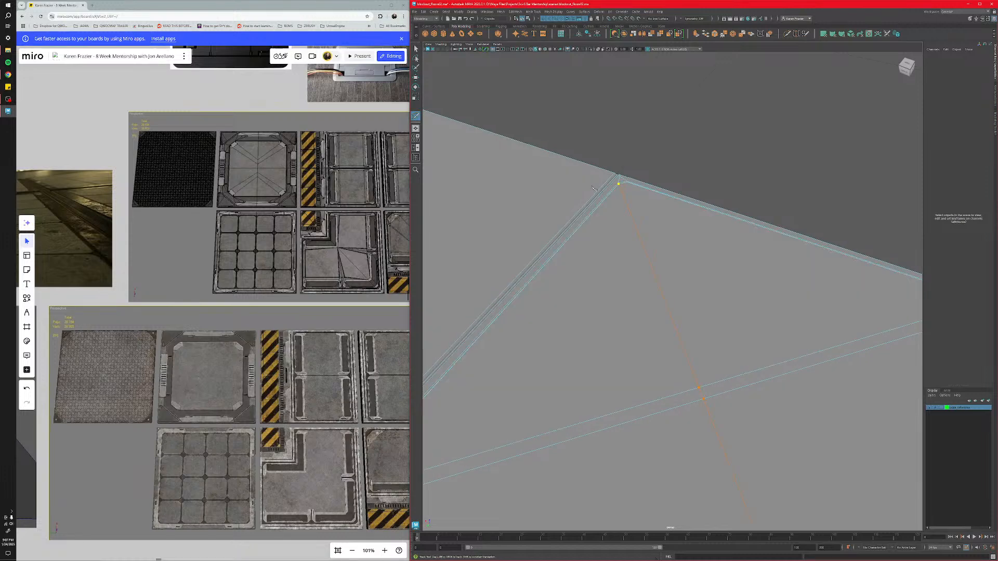
right_click(629, 286)
middle_click_drag(676, 455, 566, 195, "alt")
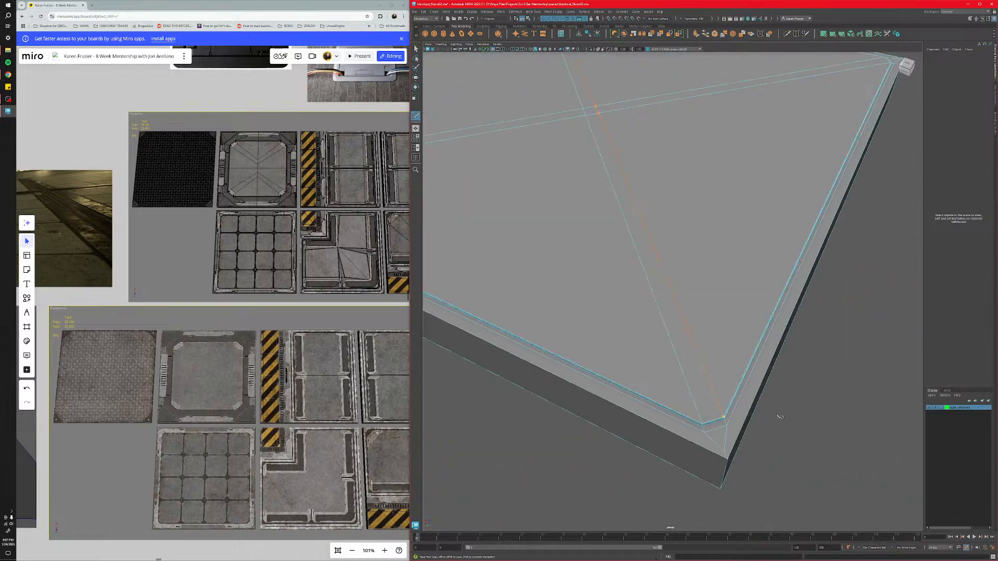
middle_click_drag(632, 307, 657, 359, "alt")
left_click_drag(659, 356, 657, 391, "alt")
middle_click_drag(657, 391, 617, 428, "alt")
mouse_move(617, 427)
left_mouse_down("alt")
mouse_move(638, 425)
mouse_move(654, 394)
mouse_move(612, 420)
left_mouse_up("alt")
middle_click_drag(582, 346, 702, 401, "alt")
key("q")
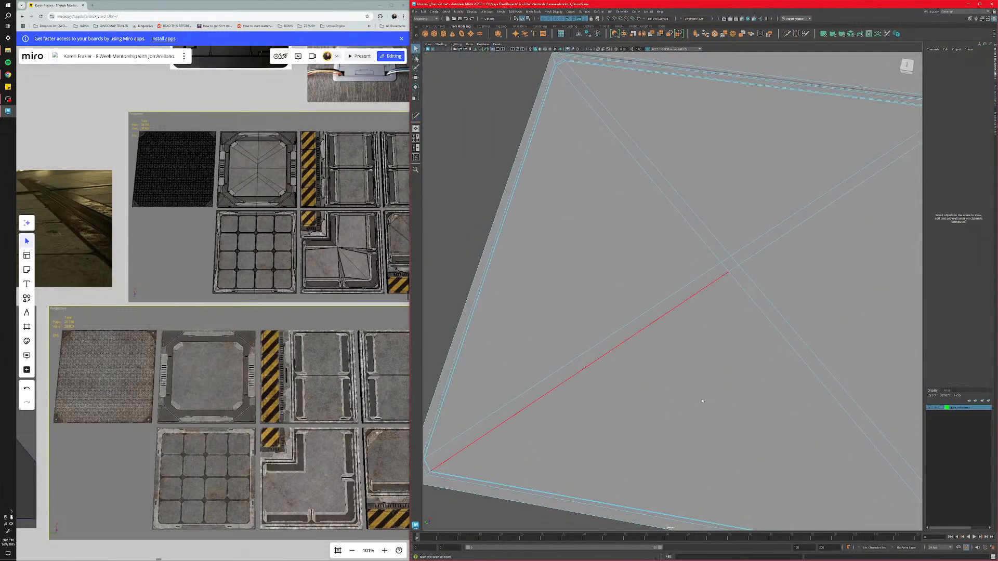
Extrude all faces of the X-shaped diagonal strips slightly downward, including the center face, to form crossing grooves.
mouse_move(617, 336)
right_mouse_down()
mouse_move(650, 327)
mouse_move(629, 323)
mouse_move(654, 323)
mouse_move(618, 320)
mouse_move(594, 336)
mouse_move(613, 353)
right_mouse_up()
left_click(559, 383)
left_click(730, 264, "shift")
left_click(742, 256, "shift")
left_click(740, 275, "shift")
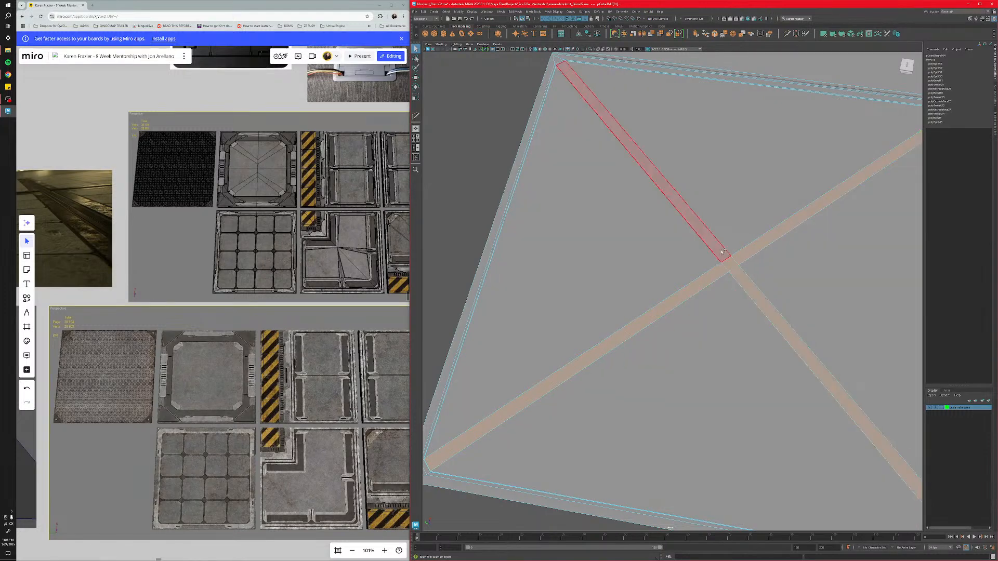
left_click(722, 252, "shift")
left_click_drag(728, 306, 719, 336, "alt")
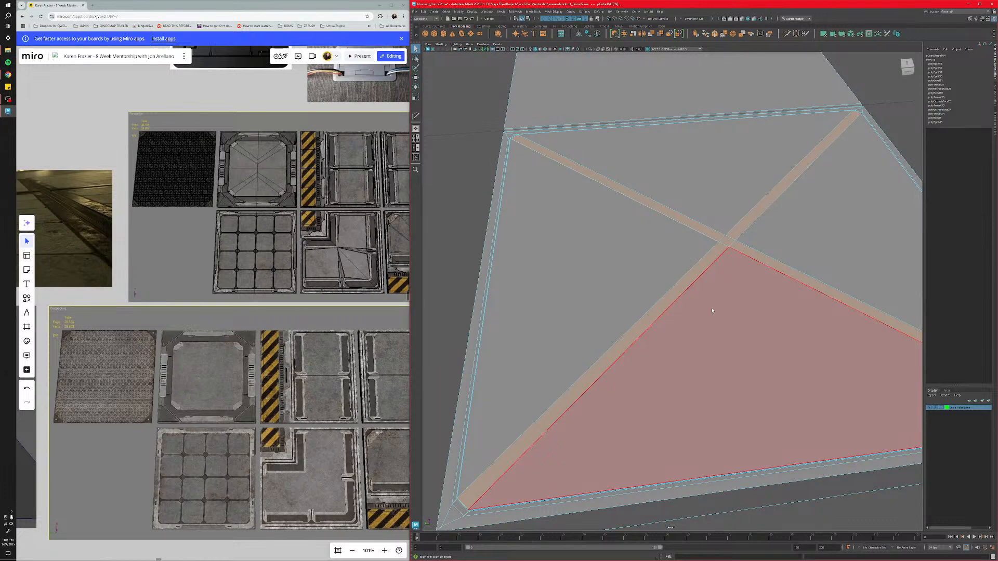
key("w")
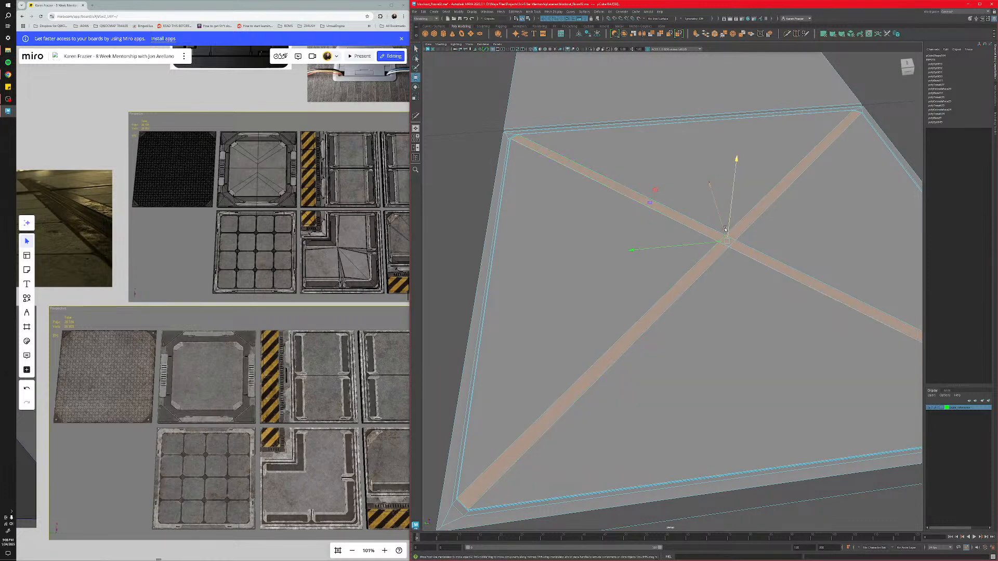
key("ctrl+e")
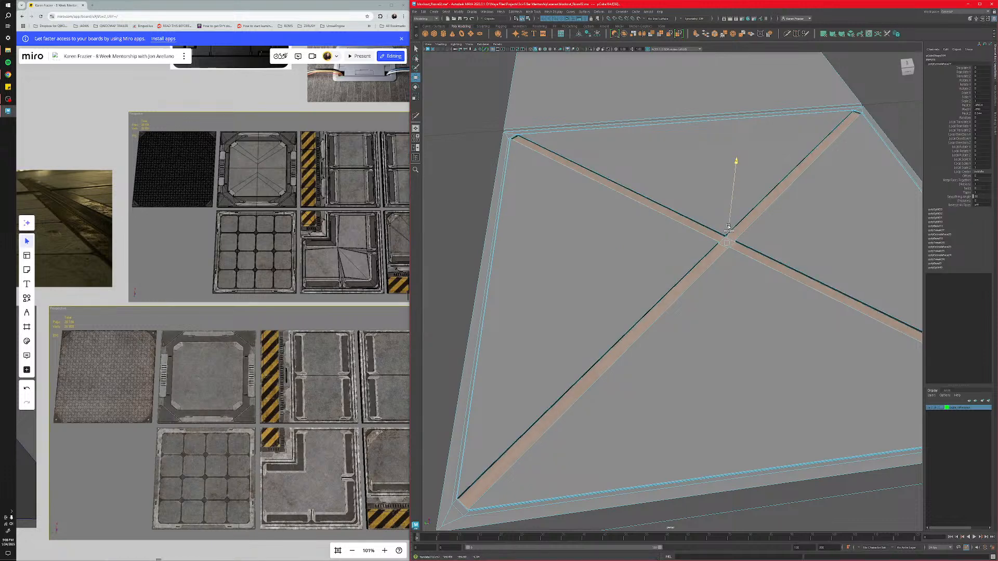
left_click_drag(729, 227, 729, 226)
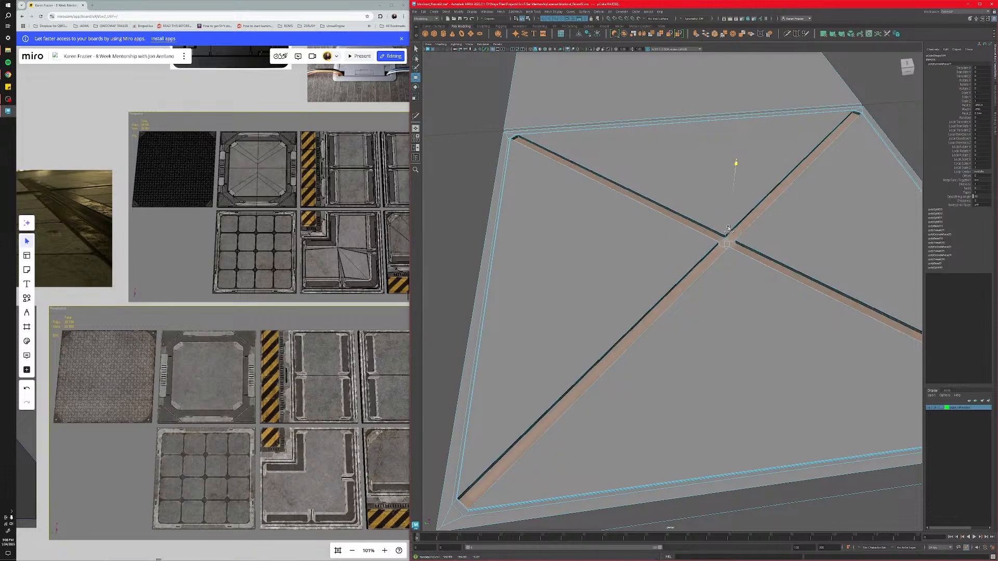
Examine the recessed diagonal grooves and their ends at the panel corners without the wireframe highlight.
right_click_drag(666, 233, 689, 227)
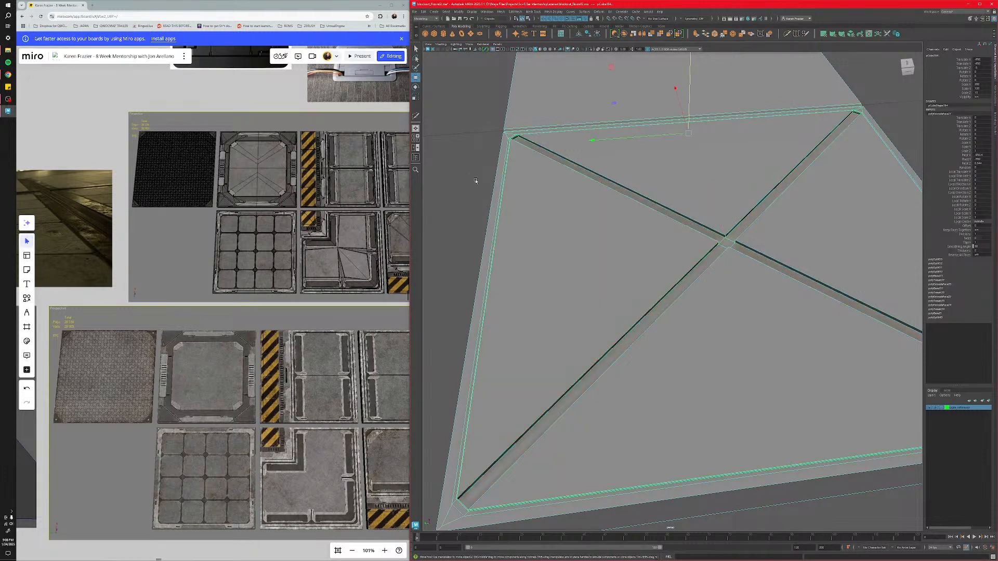
left_click(475, 180)
left_click_drag(582, 222, 557, 234, "alt")
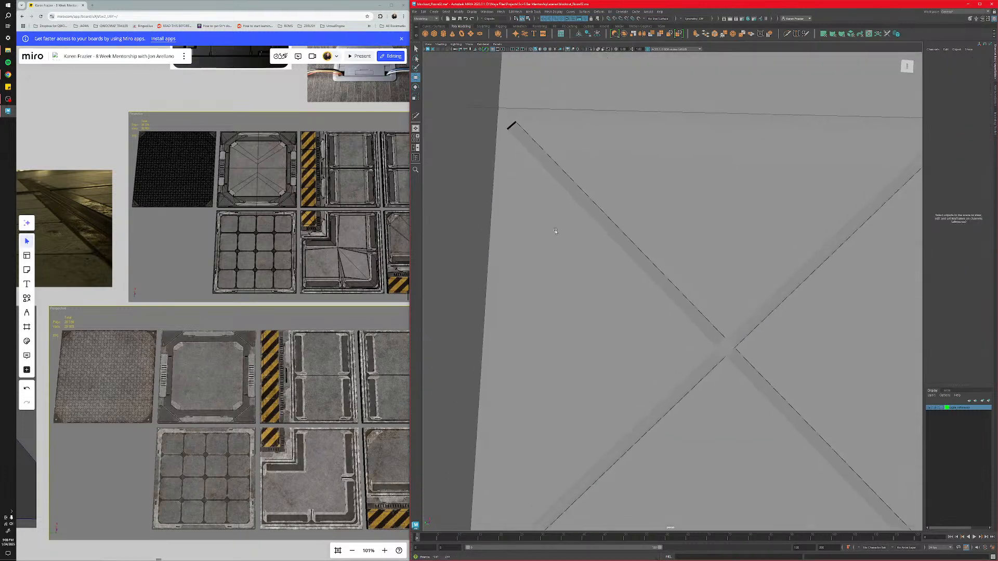
middle_click_drag(557, 234, 621, 363, "alt")
left_click_drag(621, 362, 597, 301, "alt")
scroll(597, 301, "up", 5)
middle_click_drag(565, 280, 564, 278, "alt")
scroll(564, 278, "down", 5)
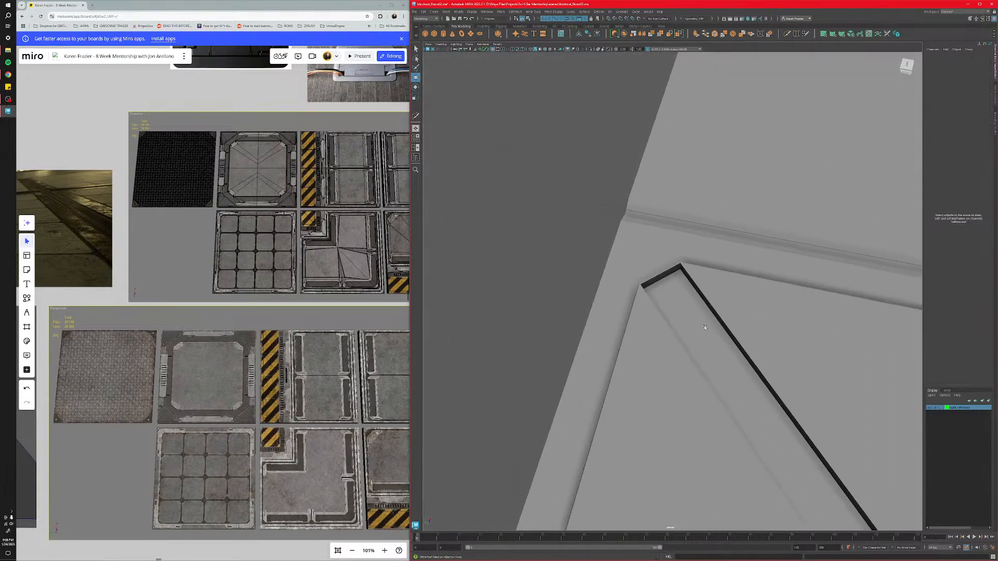
Scale the short bottom edges at the four outer groove ends inward together so the end walls slope, and return to object mode.
left_click(700, 329)
mouse_move(656, 294)
left_mouse_down("alt")
mouse_move(669, 324)
mouse_move(650, 293)
left_mouse_up("alt")
right_click(655, 283)
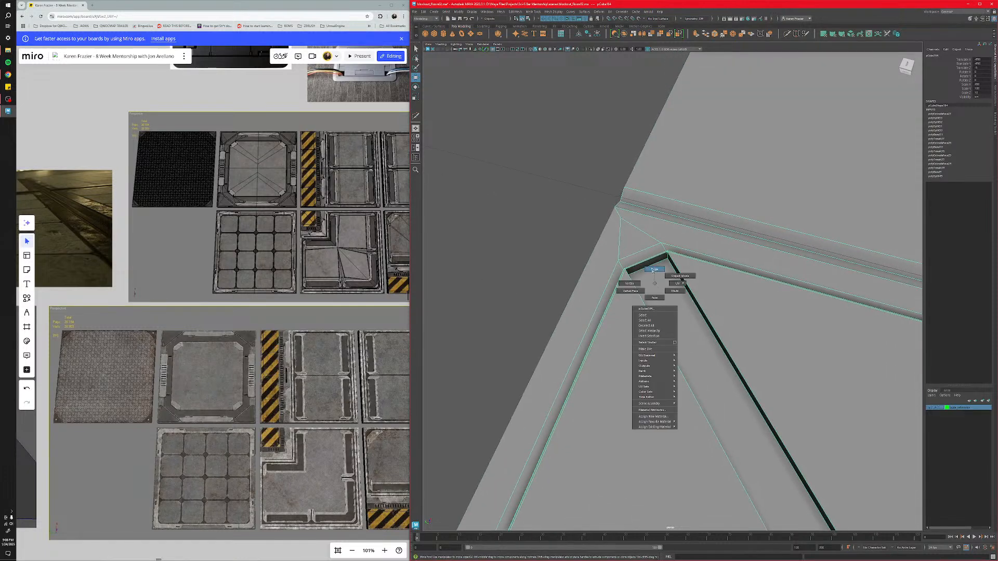
right_click_drag(653, 271, 654, 269)
left_click(647, 261)
scroll(748, 400, "down", 8)
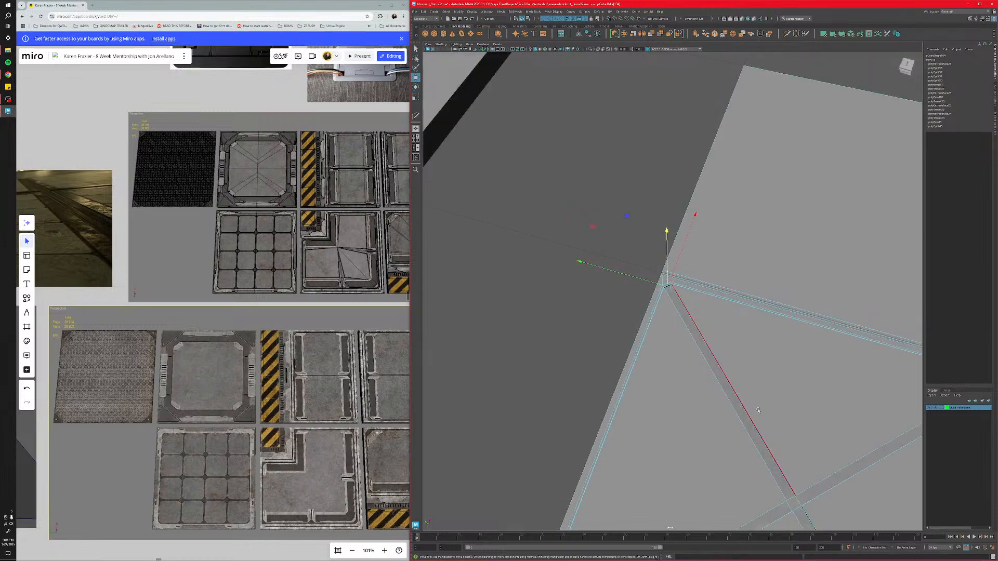
middle_click_drag(757, 410, 720, 380, "alt")
left_click_drag(720, 378, 809, 308, "alt")
scroll(853, 265, "up", 6)
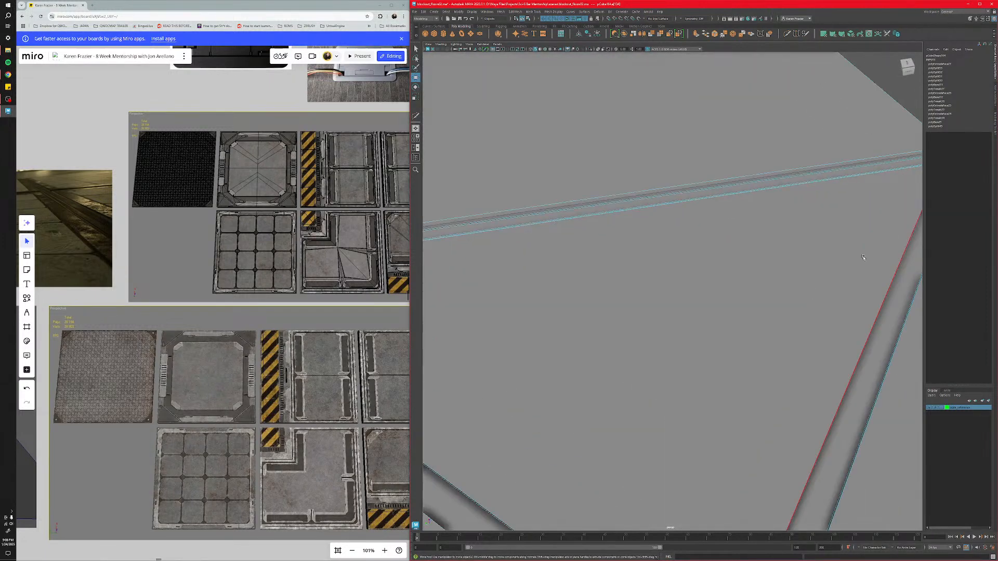
middle_click_drag(864, 257, 774, 250, "alt")
left_click(823, 185, "shift")
scroll(773, 390, "down", 6)
middle_click_drag(753, 390, 617, 319, "alt")
left_click_drag(617, 319, 727, 328, "alt")
middle_click_drag(769, 333, 680, 312, "alt")
left_click_drag(676, 306, 741, 295, "alt")
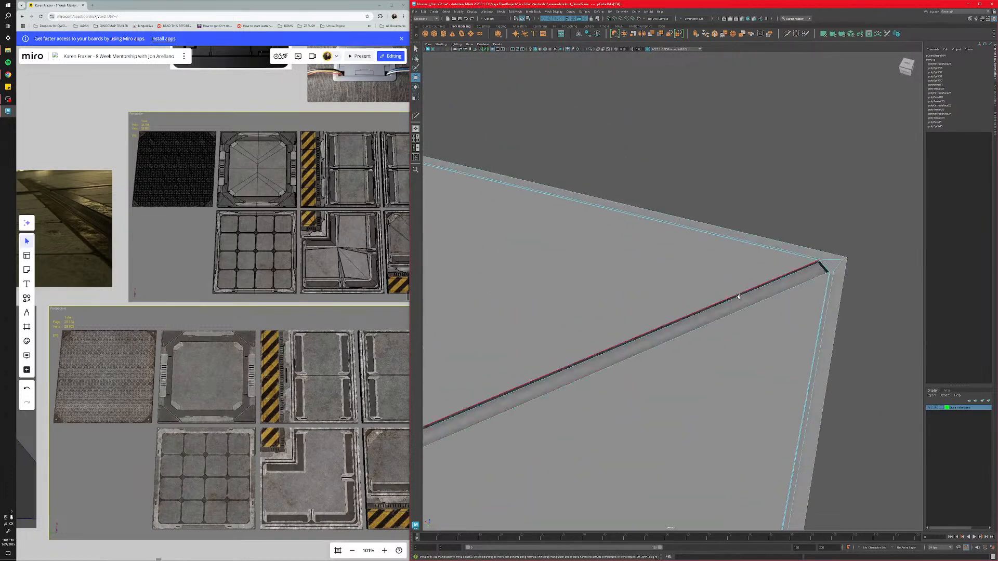
scroll(769, 296, "up", 5)
middle_click_drag(816, 304, 712, 281, "alt")
left_click_drag(712, 282, 691, 353, "alt")
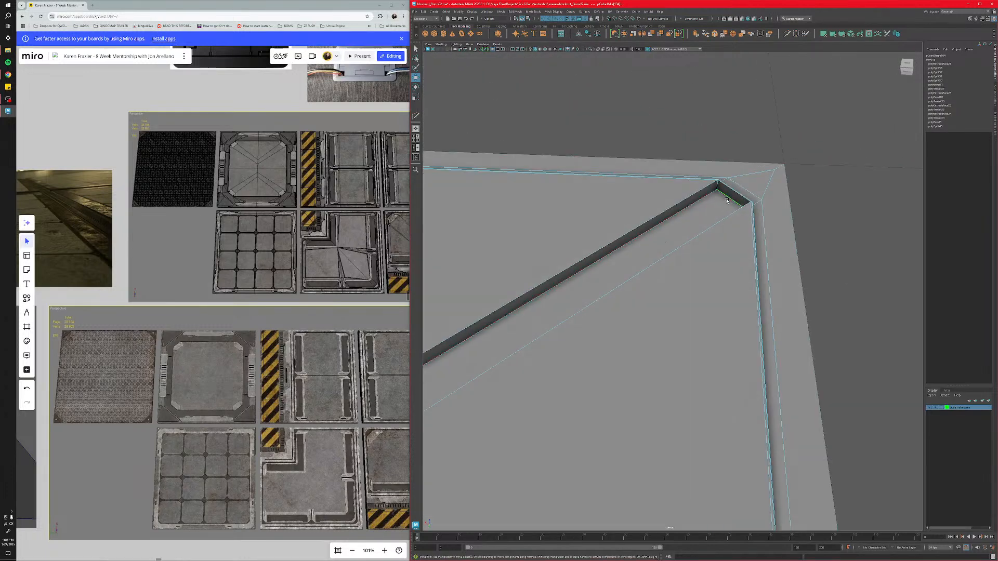
scroll(615, 423, "down", 7)
left_click_drag(674, 433, 764, 442, "alt")
middle_click_drag(763, 255, 633, 319, "alt")
scroll(633, 319, "up", 4)
scroll(633, 318, "up", 3)
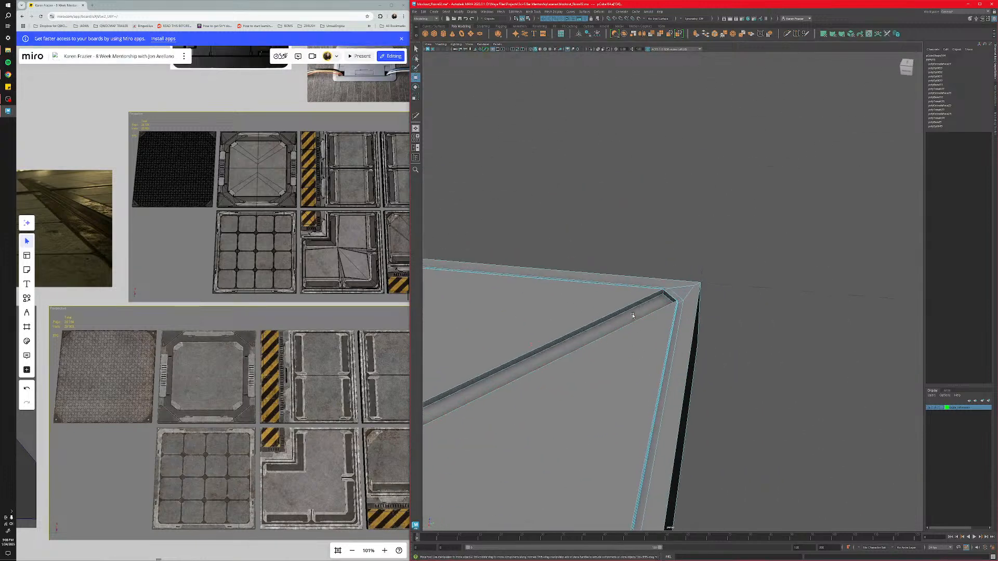
key("f")
left_click_drag(664, 300, 647, 389, "alt")
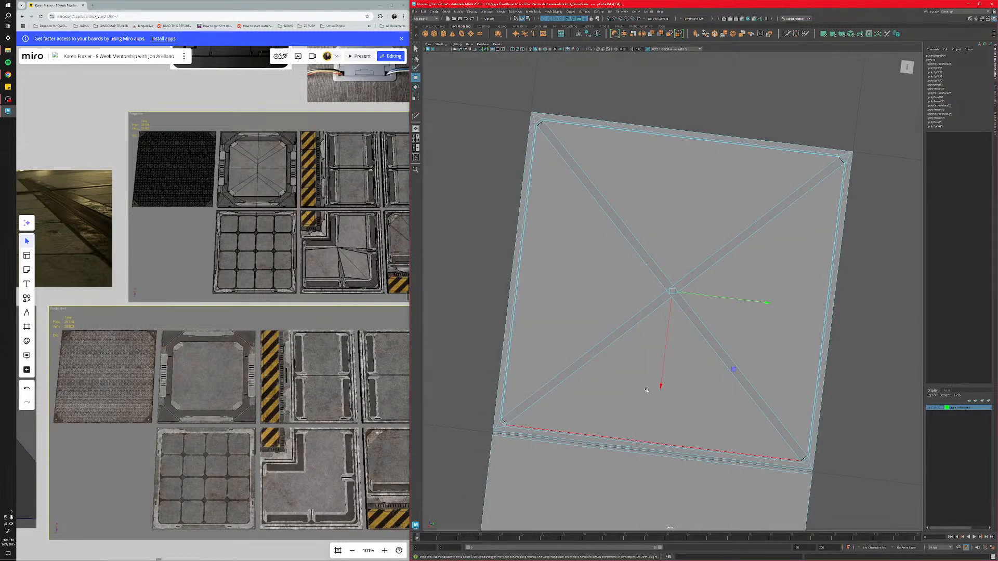
key("r")
left_click(708, 351)
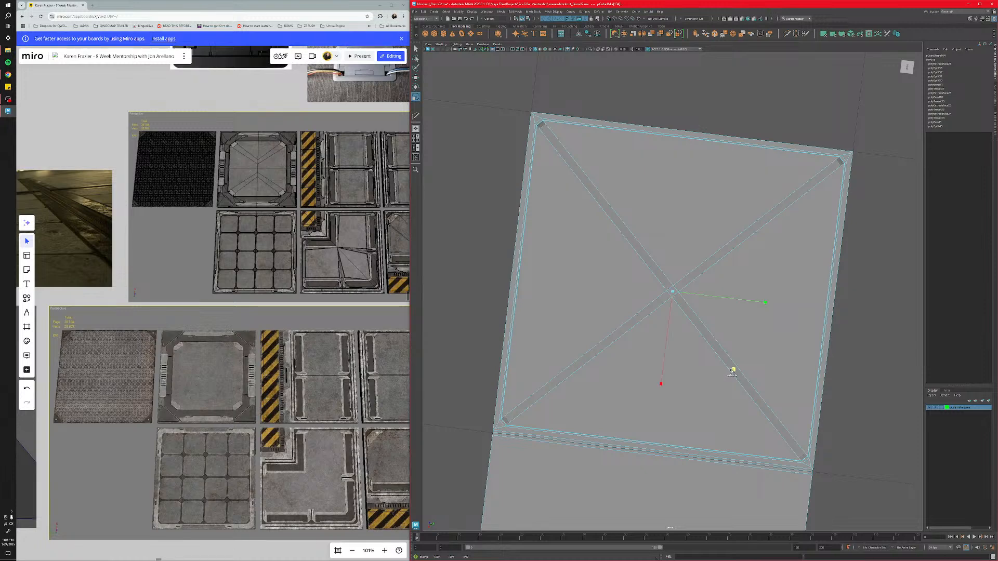
right_click_drag(704, 342, 733, 333)
left_click(845, 373)
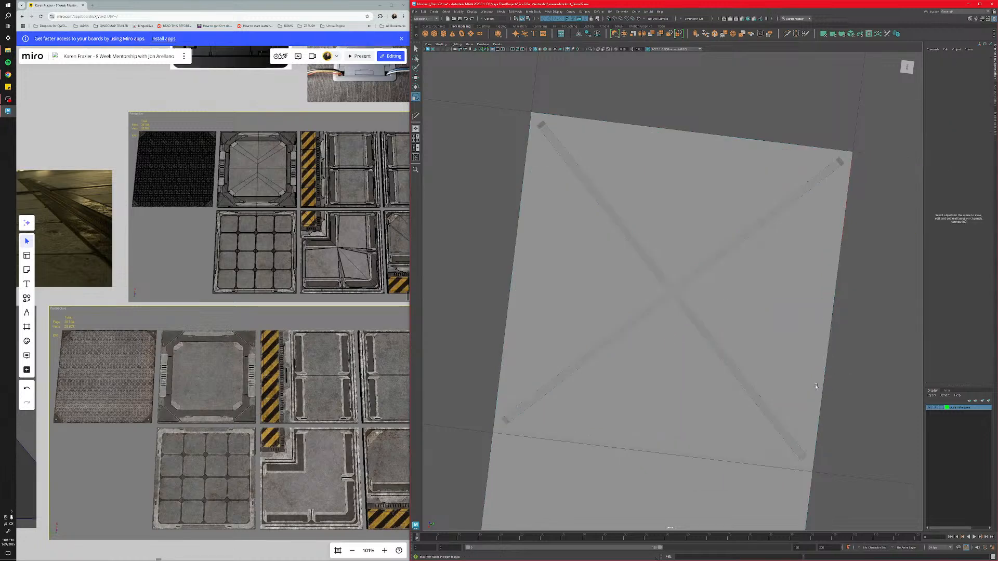
Examine the X-grooved panel and its plain half from several angles, close up and beside the other floor pieces.
left_click_drag(676, 413, 641, 372, "alt")
scroll(642, 391, "down", 5)
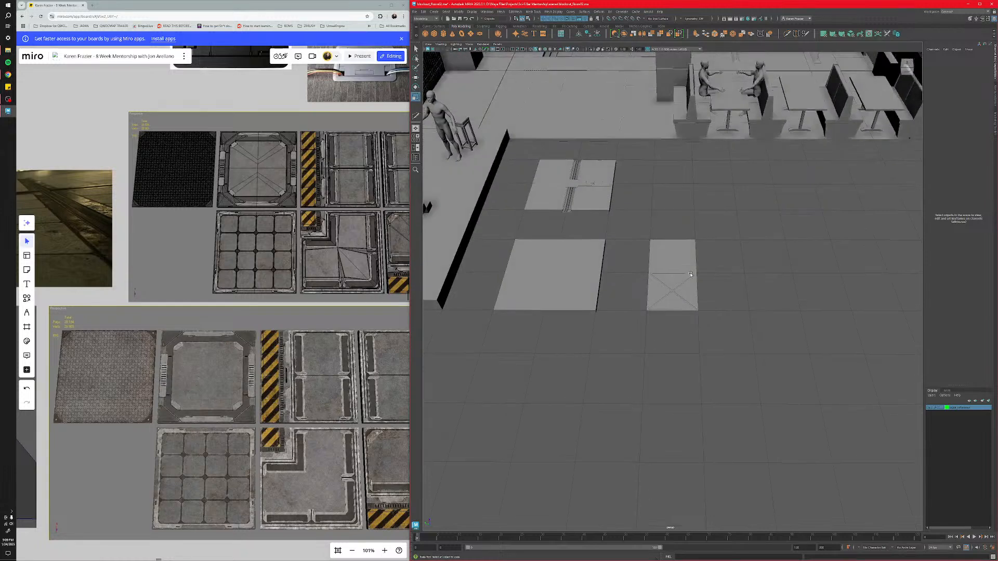
left_click(691, 275)
scroll(733, 336, "up", 5)
left_click(735, 337)
left_click_drag(759, 332, 697, 335, "alt")
middle_click_drag(697, 335, 633, 308, "alt")
scroll(633, 308, "up", 7)
right_click_drag(632, 309, 611, 307)
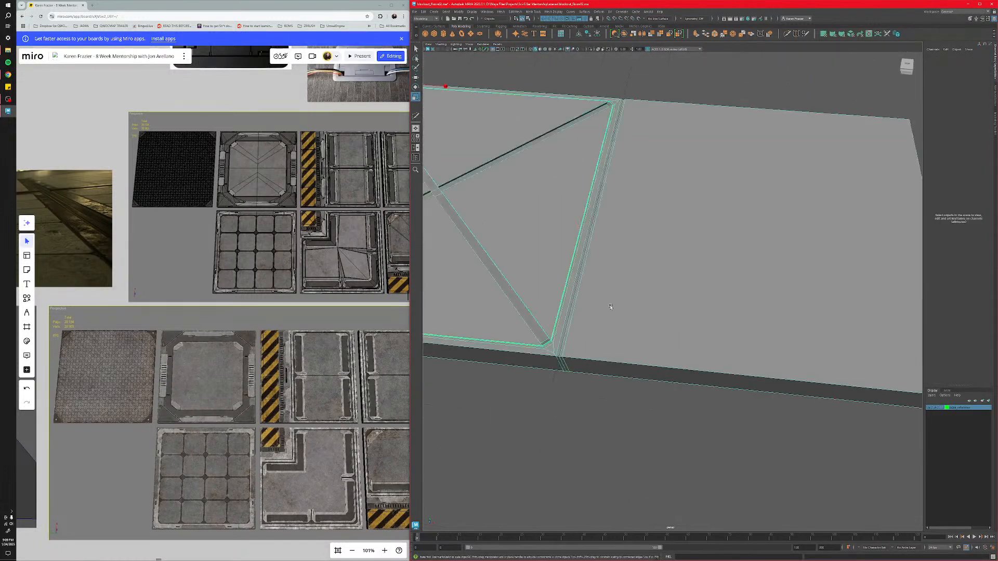
middle_click_drag(611, 307, 696, 339, "alt")
scroll(663, 332, "up", 5)
scroll(664, 333, "down", 9)
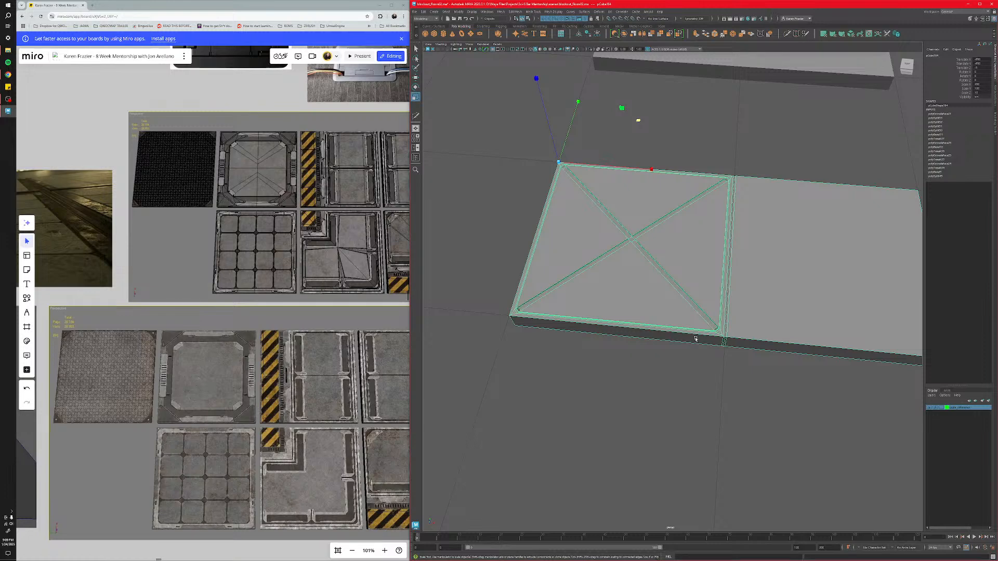
scroll(659, 339, "down", 3)
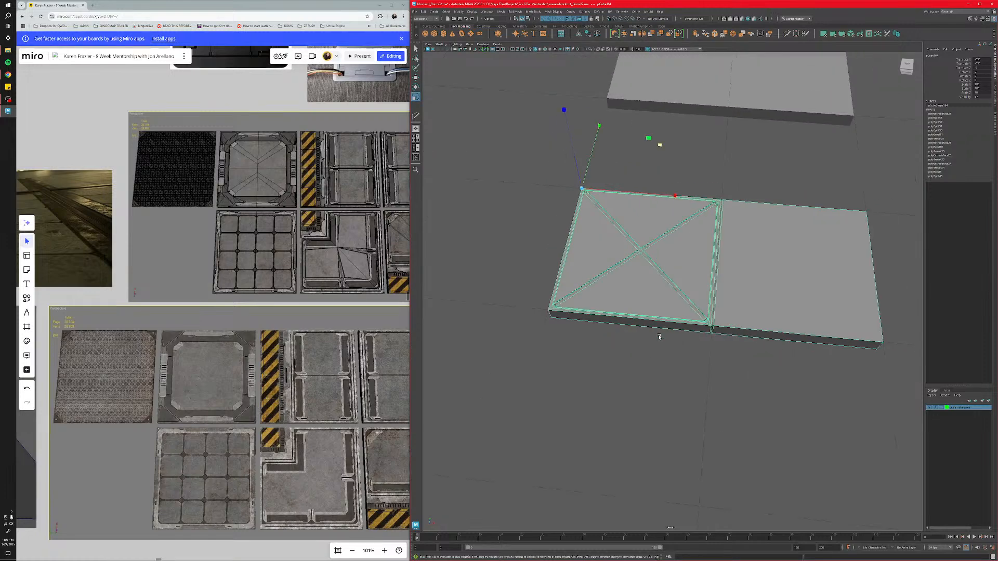
scroll(659, 338, "up", 5)
middle_click_drag(659, 337, 597, 391, "alt")
left_click_drag(596, 391, 645, 351, "alt")
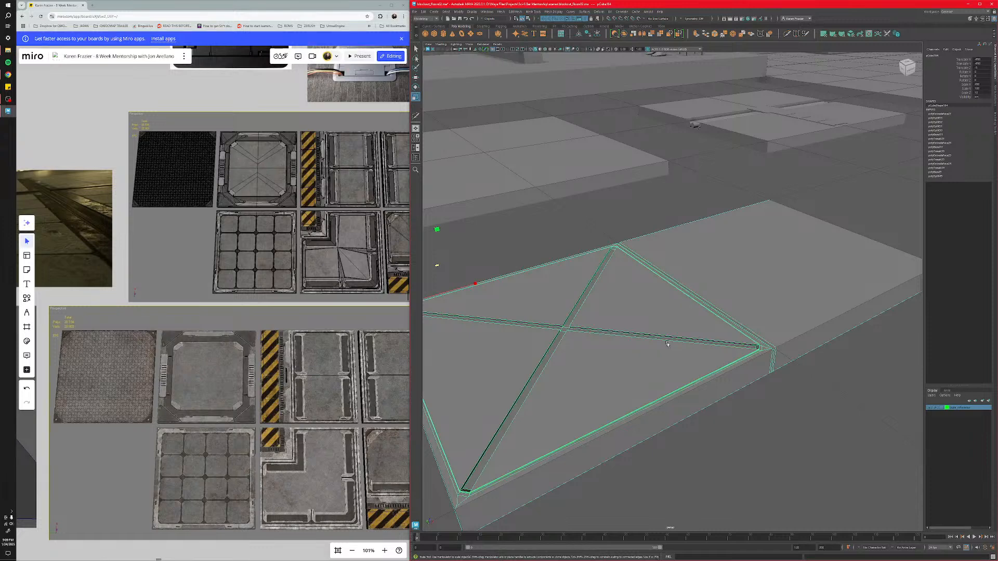
scroll(647, 365, "down", 5)
scroll(642, 364, "up", 4)
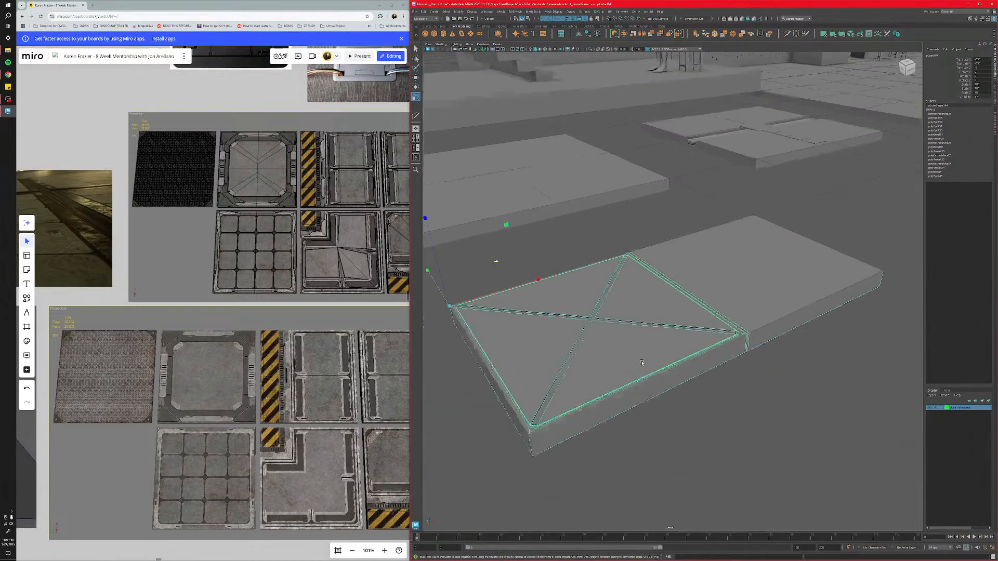
left_click_drag(606, 349, 568, 328, "alt")
scroll(567, 319, "up", 5)
scroll(567, 319, "down", 2)
scroll(568, 327, "down", 5)
left_click(634, 396)
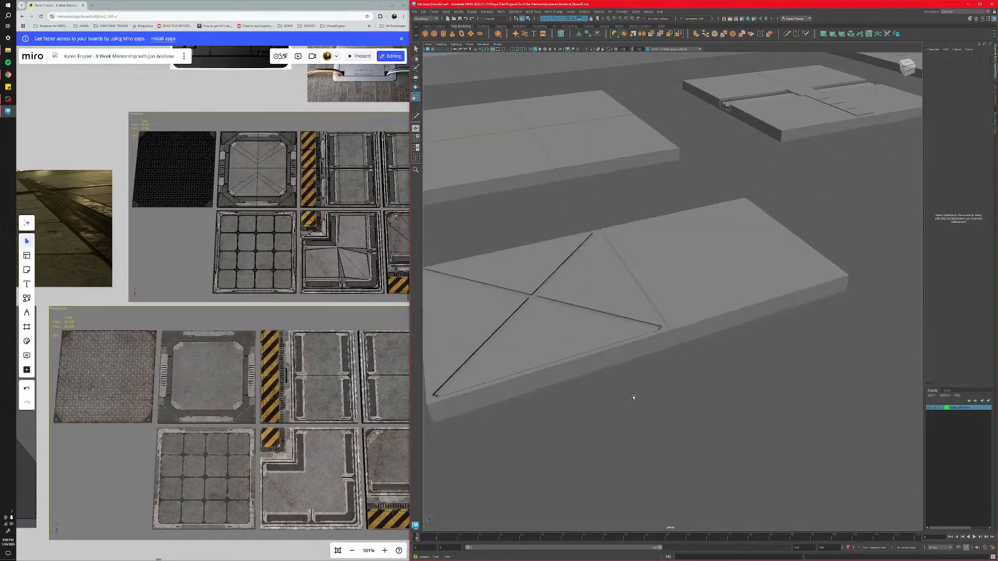
Undo the recent edits on the rectangular tile's square half, back to the flat diagonal strips with an unmerged center.
left_click_drag(633, 397, 670, 414, "alt")
left_click(671, 413)
key("r")
left_click_drag(438, 439, 626, 372, "alt")
scroll(639, 360, "down", 4)
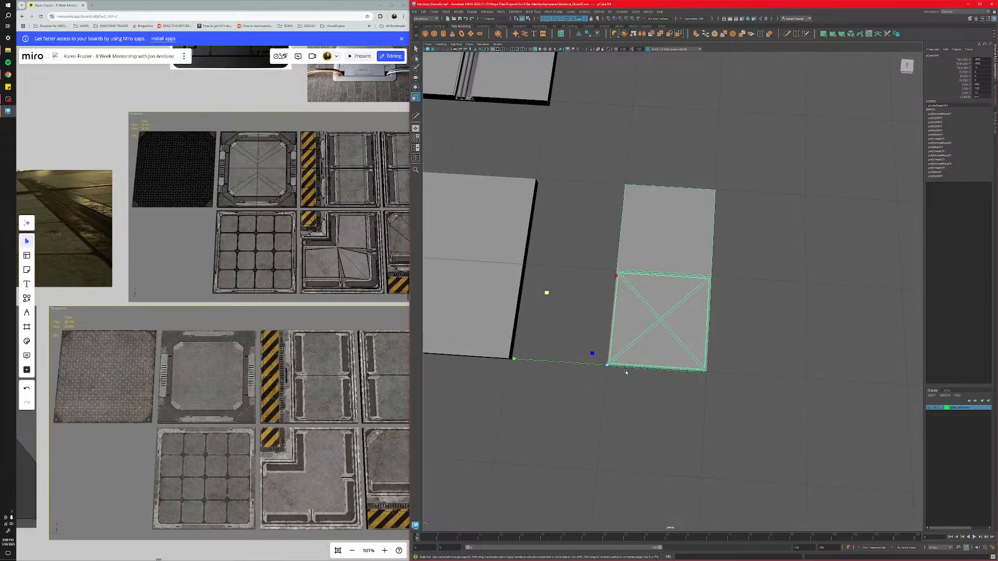
scroll(643, 384, "up", 5)
key("ctrl+z")
key("ctrl+z")
key("ctrl+z")
key("ctrl+z")
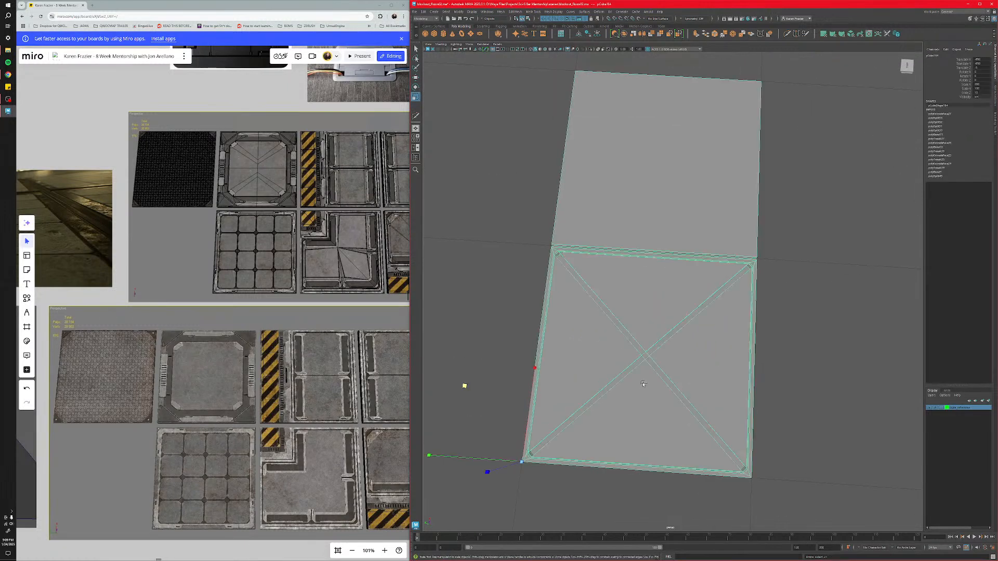
key("ctrl+z")
key("ctrl+z")
key("ctrl+z")
key("ctrl+z")
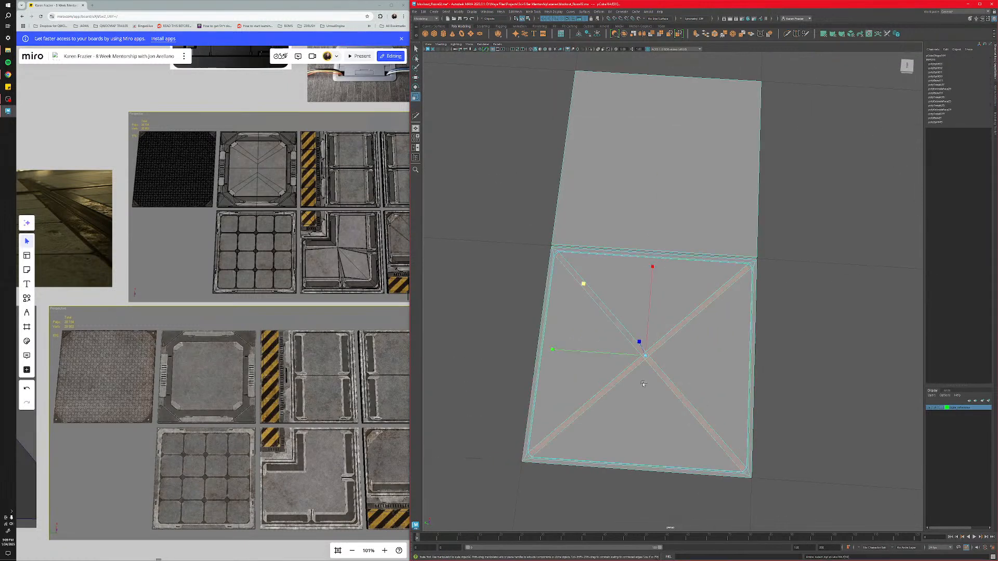
key("ctrl+z")
key("ctrl+z")
key("ctrl+z")
key("ctrl+z")
key("ctrl+z")
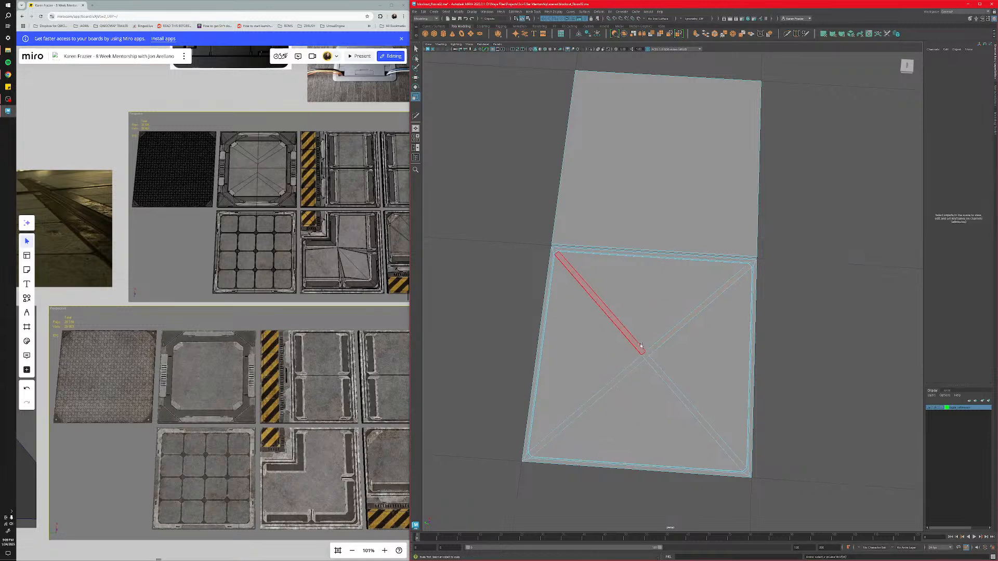
Merge the vertices where the diagonal strips cross into a single vertex at the square panel's center.
scroll(636, 345, "up", 1)
right_click_drag(611, 353, 592, 354)
left_click_drag(609, 458, 630, 432, "alt")
right_click_drag(639, 359, 637, 331, "shift")
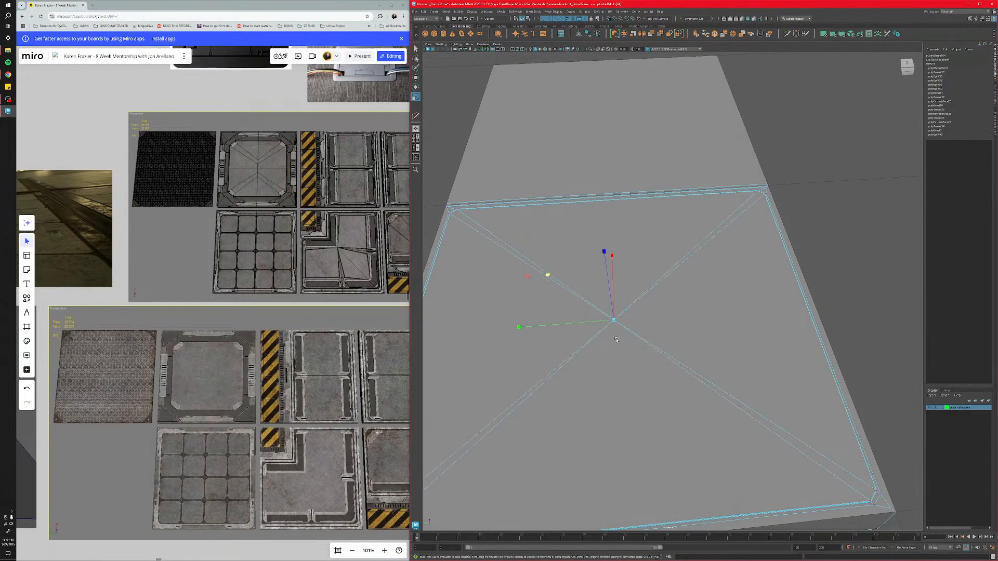
Try to reduce the panel's doubled diagonal lines to single edges.
left_click_drag(616, 340, 698, 346, "alt")
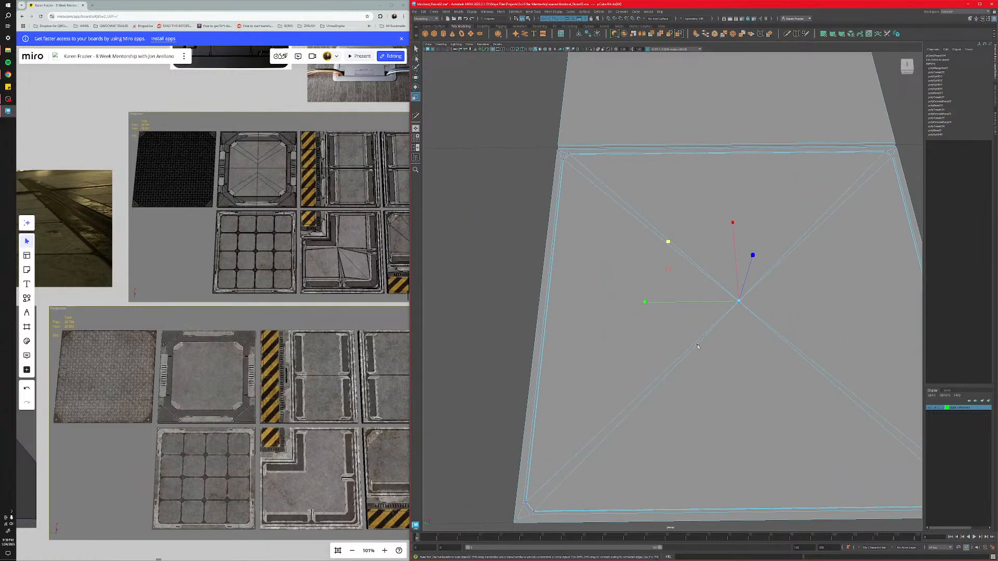
right_click(617, 413)
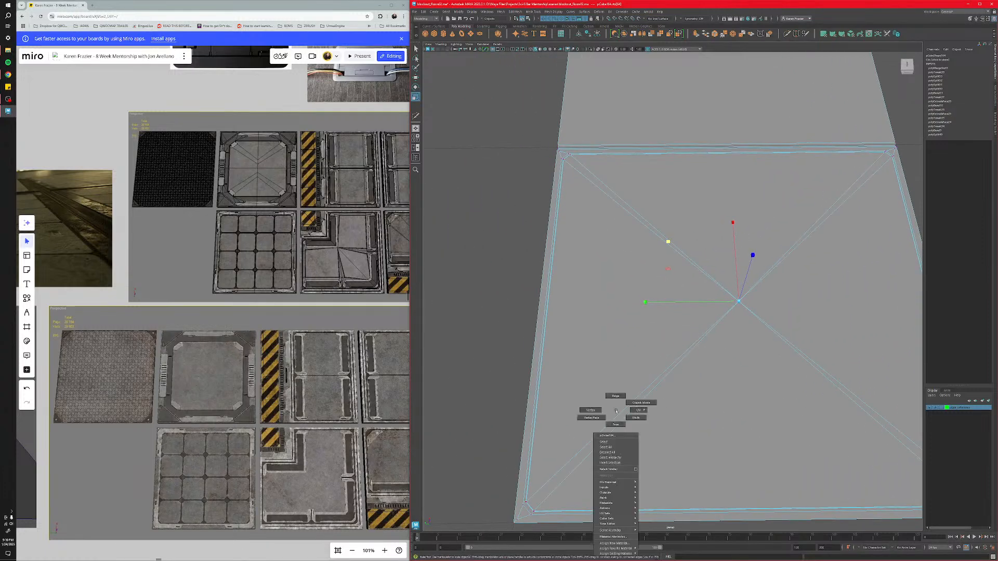
left_click(617, 398)
left_click(622, 414)
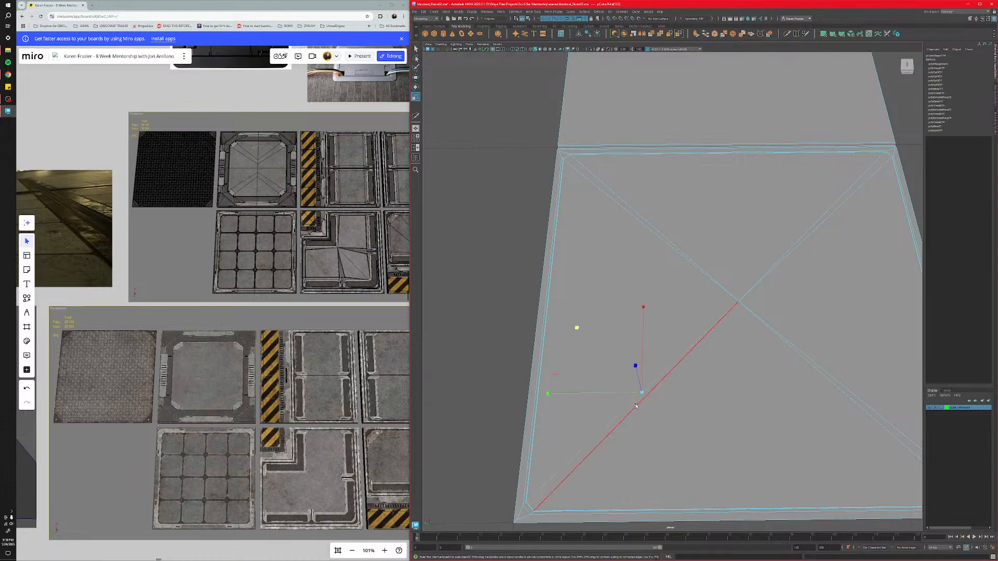
left_click(826, 363)
middle_click_drag(628, 275, 536, 259, "alt")
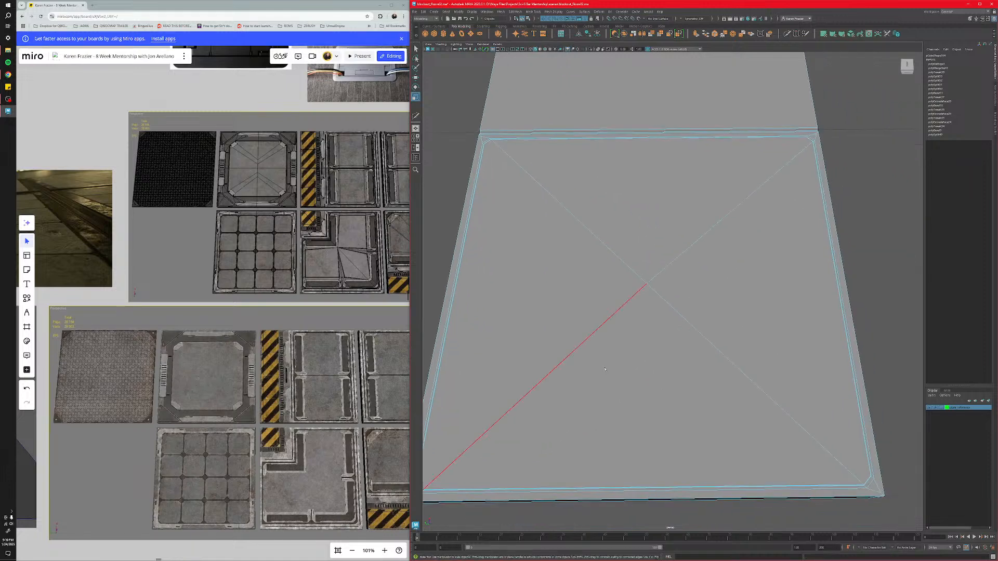
mouse_move(604, 367)
right_mouse_down()
mouse_move(634, 353)
mouse_move(608, 353)
right_mouse_up()
middle_click_drag(607, 349, 729, 323, "alt")
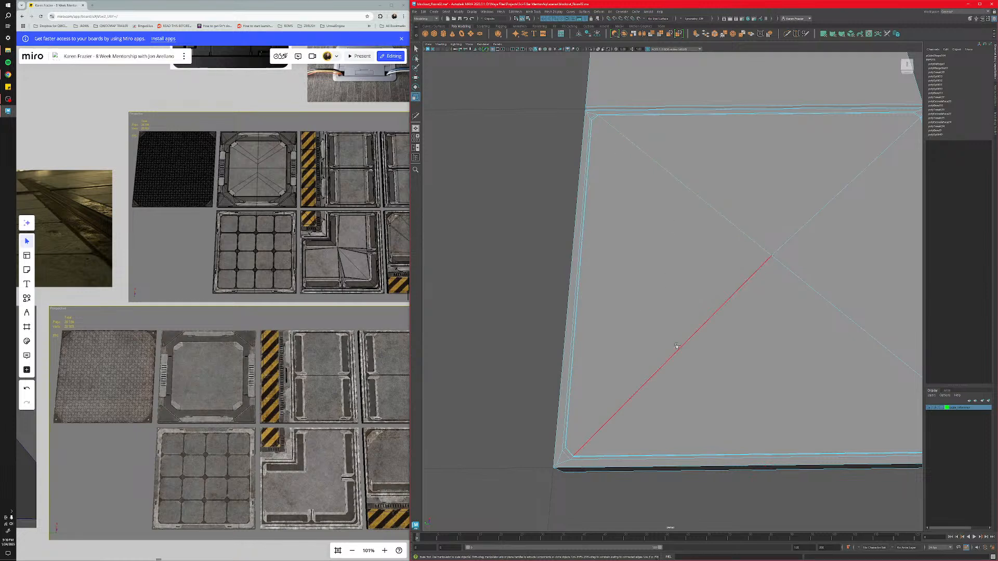
key("ctrl+z")
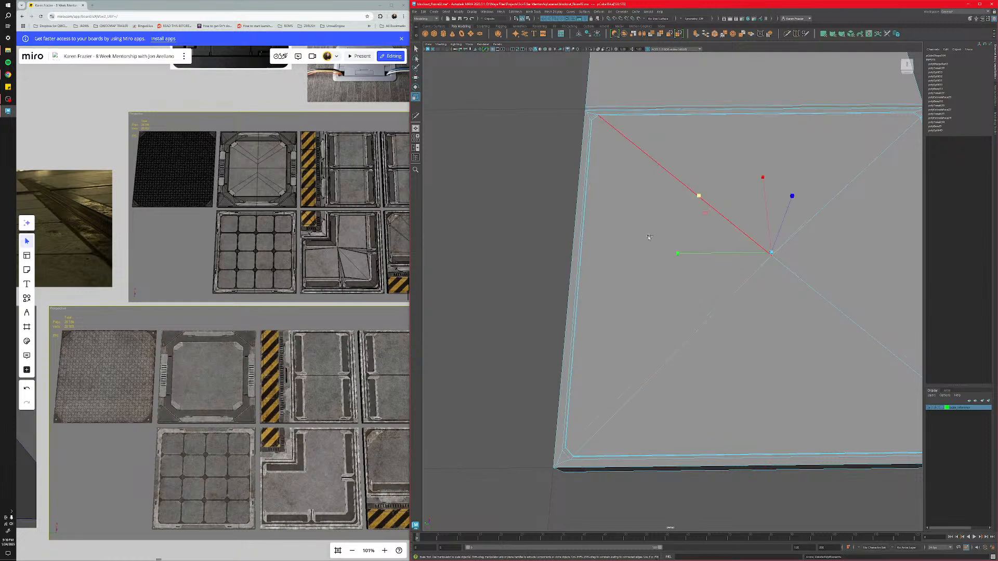
Delete the redundant parallel edge from each of the two diagonal arms at the tile's near end.
middle_click_drag(703, 330, 610, 360, "alt")
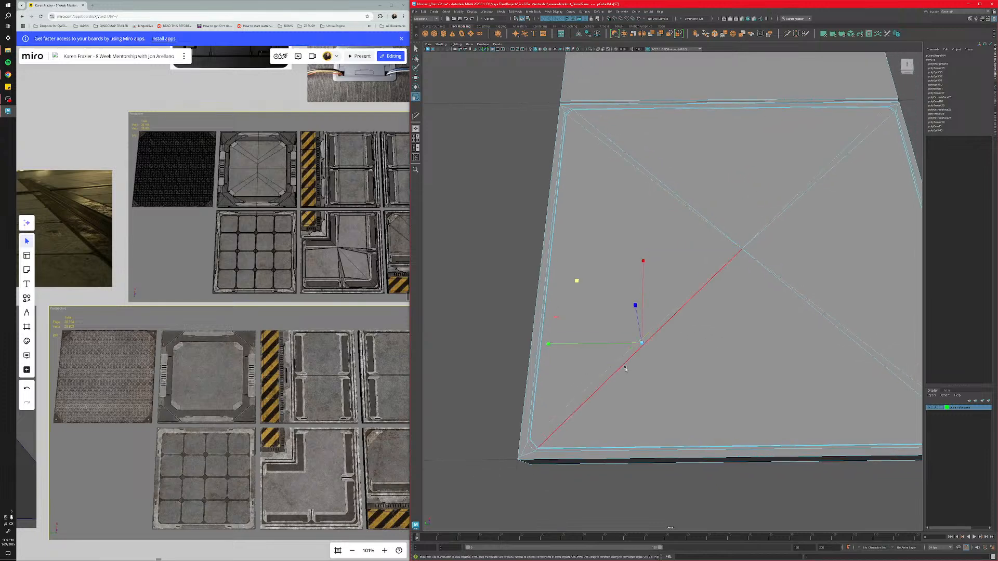
key("Delete")
key("ctrl+z")
key("Delete")
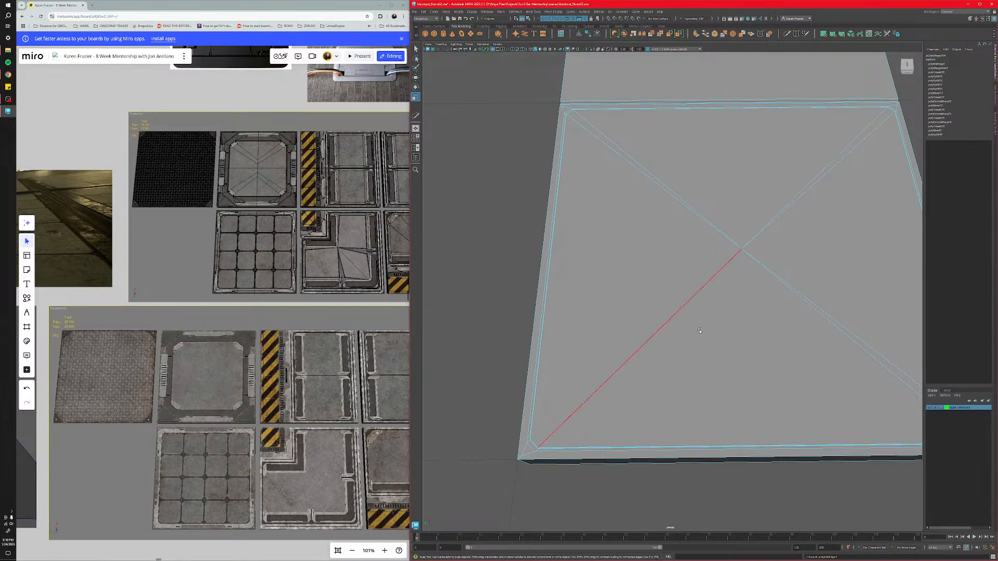
middle_click_drag(759, 359, 641, 354, "alt")
middle_click_drag(687, 388, 742, 371, "alt")
key("Delete")
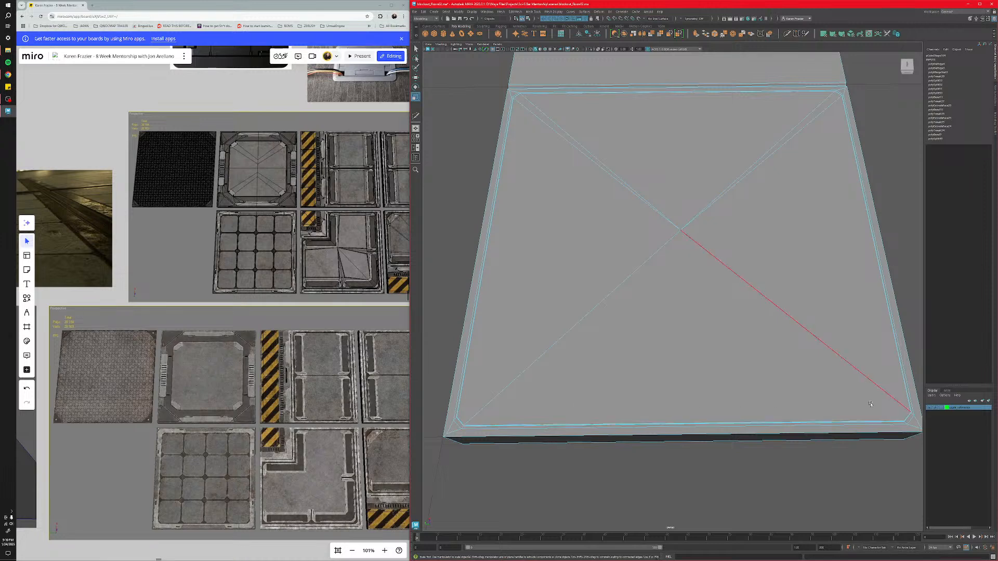
Delete the redundant edges on the two diagonal arms nearest the tile's middle seam and return to object mode.
middle_click_drag(792, 212, 733, 283, "alt")
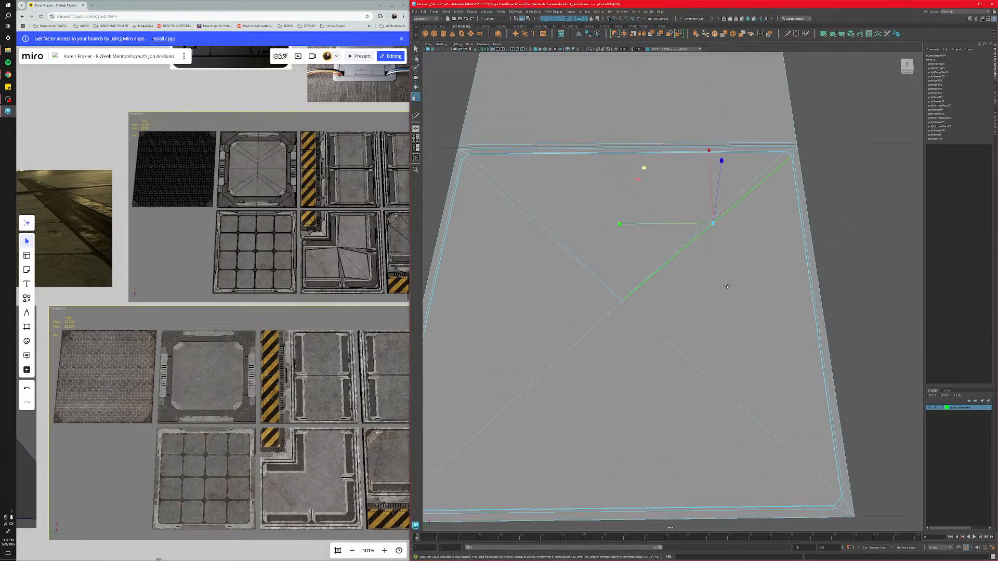
key("Delete")
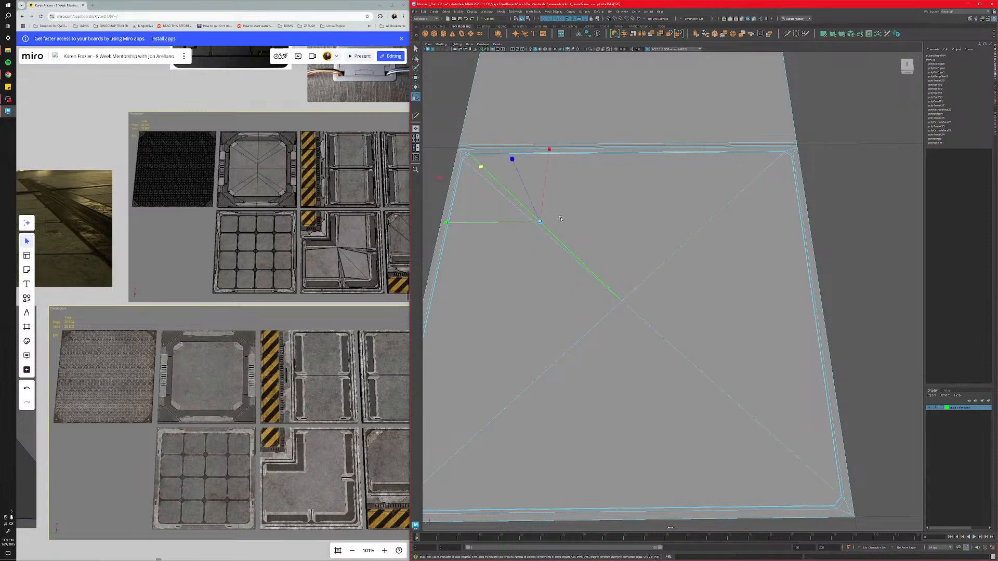
key("Delete")
right_click_drag(668, 251, 696, 239)
left_click(844, 228)
Examine the square panel's single diagonals, beveled corners and recessed border in the tile's wireframe.
scroll(832, 236, "down", 5)
left_click(699, 315)
left_click_drag(699, 315, 651, 291, "alt")
scroll(659, 302, "up", 5)
middle_click_drag(660, 338, 701, 287, "alt")
scroll(701, 287, "down", 4)
left_click_drag(701, 287, 653, 369, "alt")
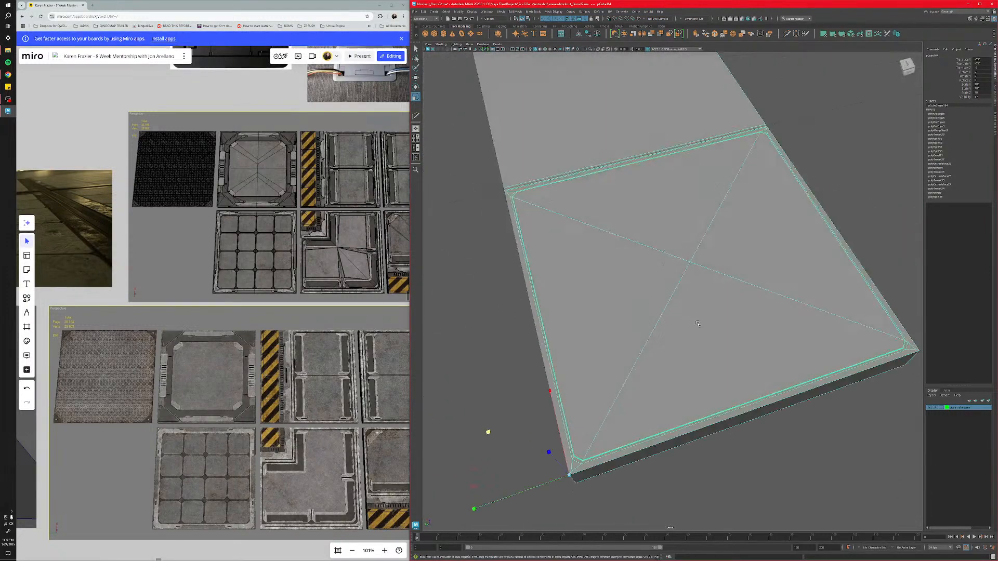
middle_click_drag(646, 391, 715, 291, "alt")
scroll(674, 357, "up", 5)
left_click_drag(716, 291, 682, 329, "alt")
scroll(675, 357, "down", 2)
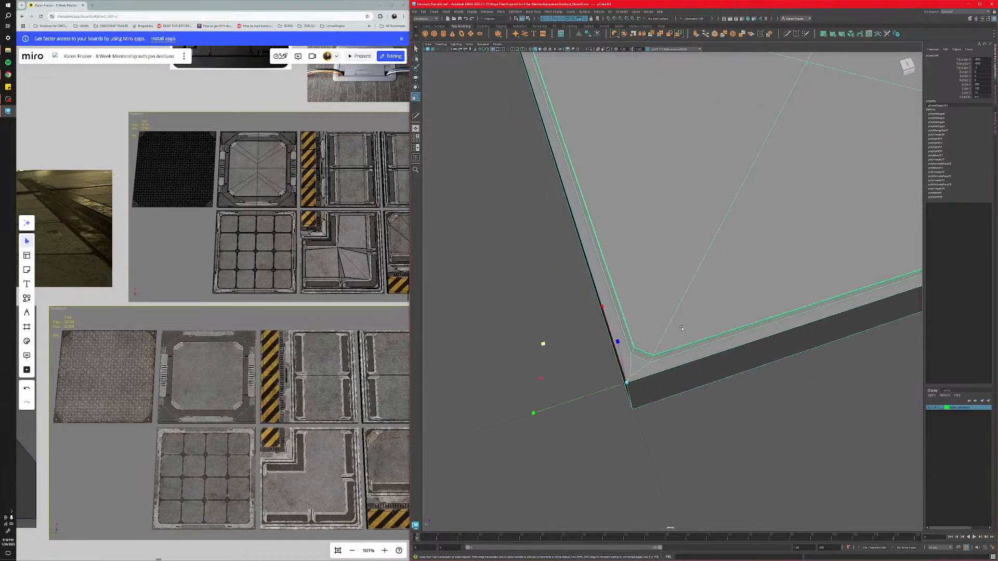
scroll(683, 329, "down", 4)
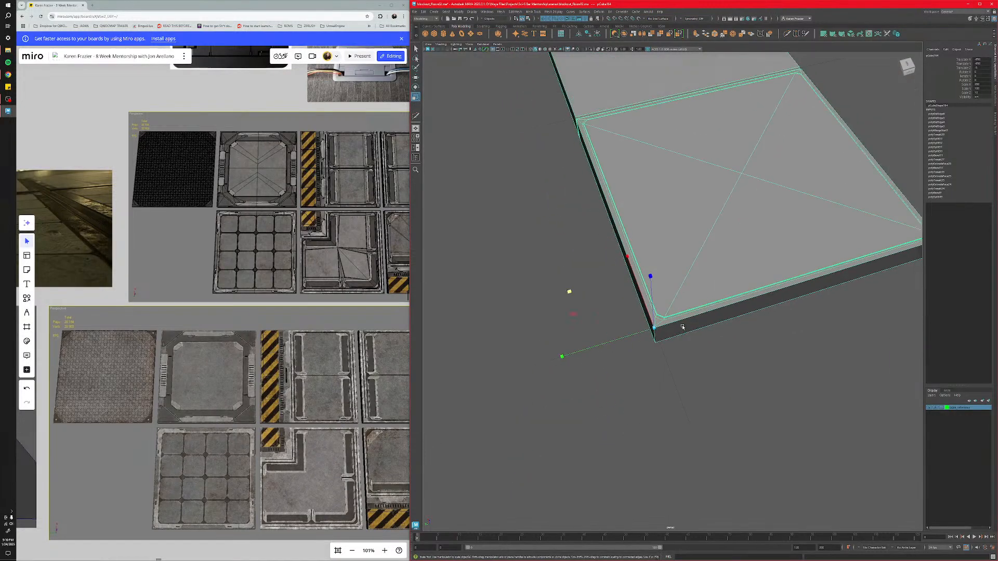
middle_click_drag(682, 328, 671, 433, "alt")
left_click_drag(598, 400, 644, 283, "alt")
scroll(587, 274, "up", 5)
middle_click_drag(587, 273, 678, 329, "alt")
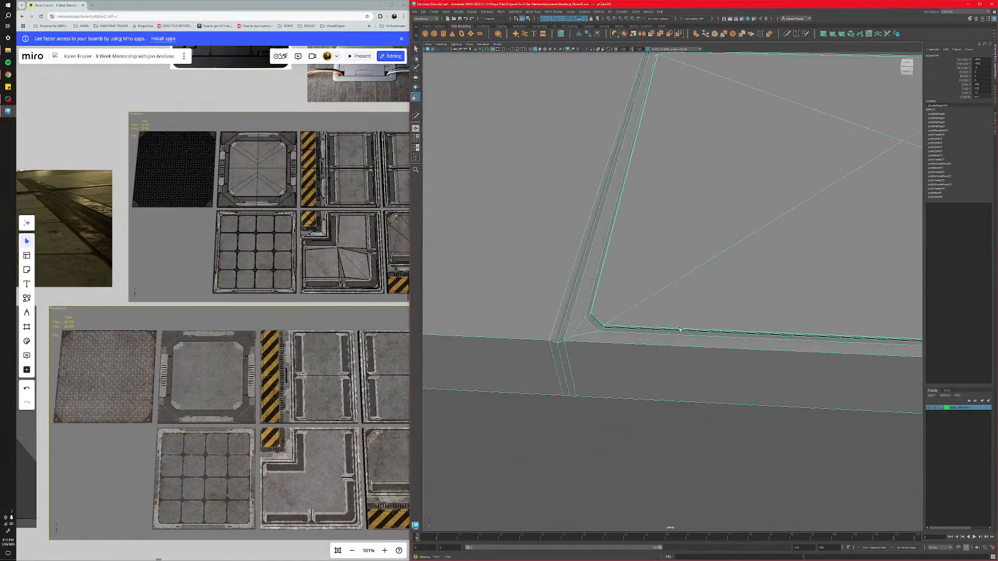
left_click_drag(678, 330, 657, 324, "alt")
Deselect the tile and examine its shaded top surface and border groove from several angles.
scroll(689, 306, "down", 5)
left_click(521, 254)
scroll(602, 284, "down", 6)
left_click_drag(602, 284, 604, 276, "alt")
scroll(666, 279, "up", 6)
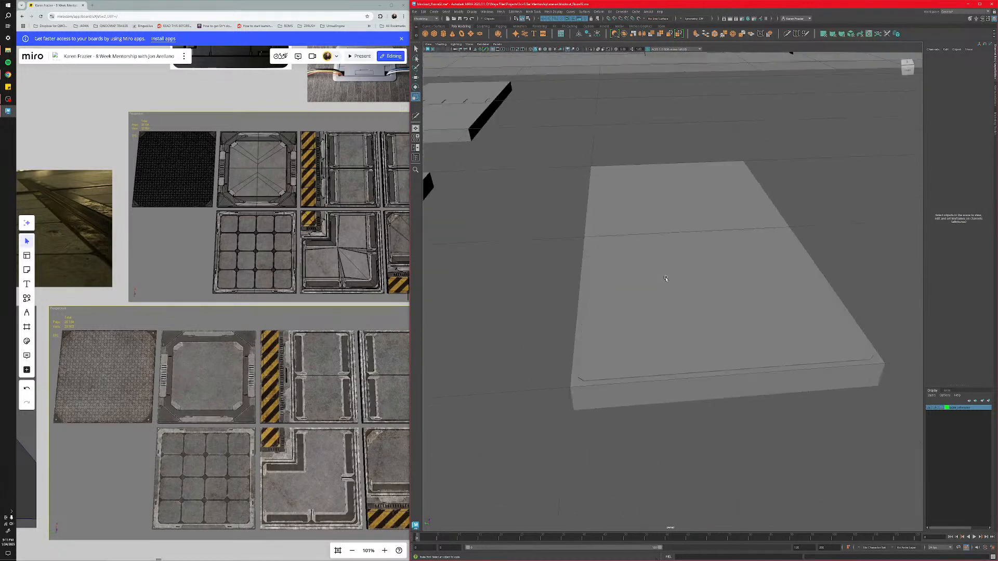
scroll(666, 279, "up", 2)
left_click_drag(665, 279, 666, 288, "alt")
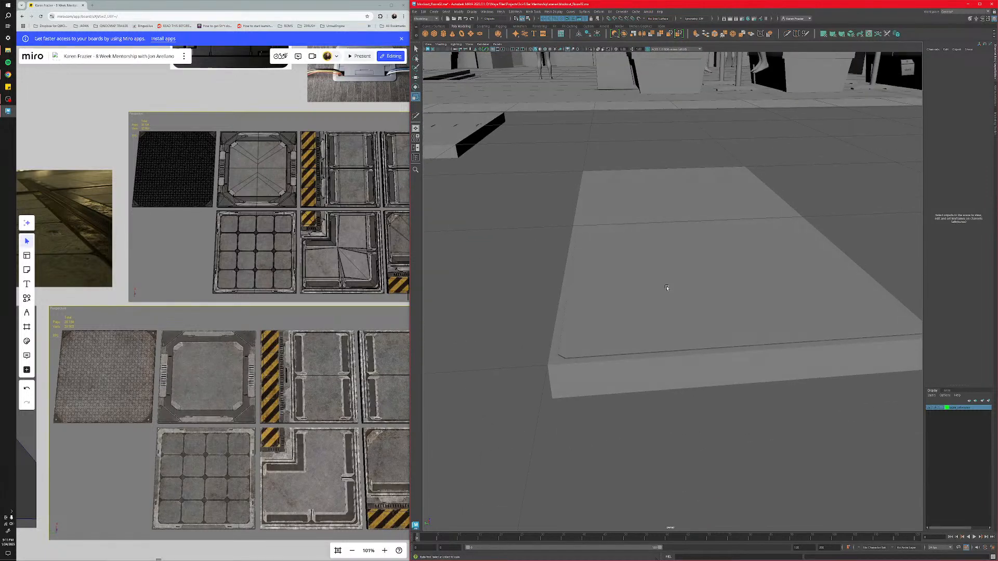
left_click(667, 288)
left_click(488, 241)
left_click_drag(611, 264, 557, 299, "alt")
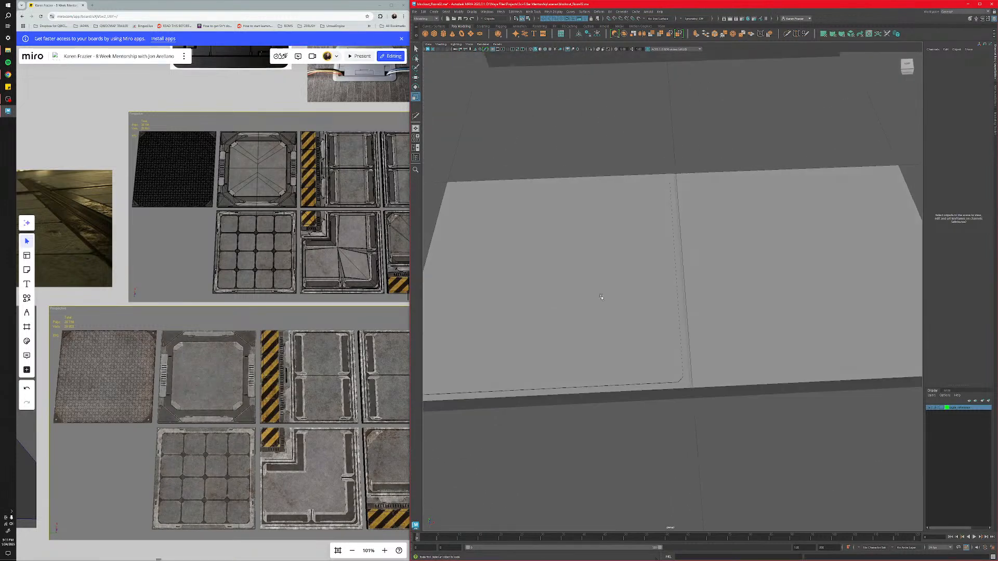
Examine the edge loops along the seam between the tile's paneled half and plain half.
left_click(650, 328)
left_click_drag(650, 330, 646, 312, "alt")
scroll(657, 274, "up", 6)
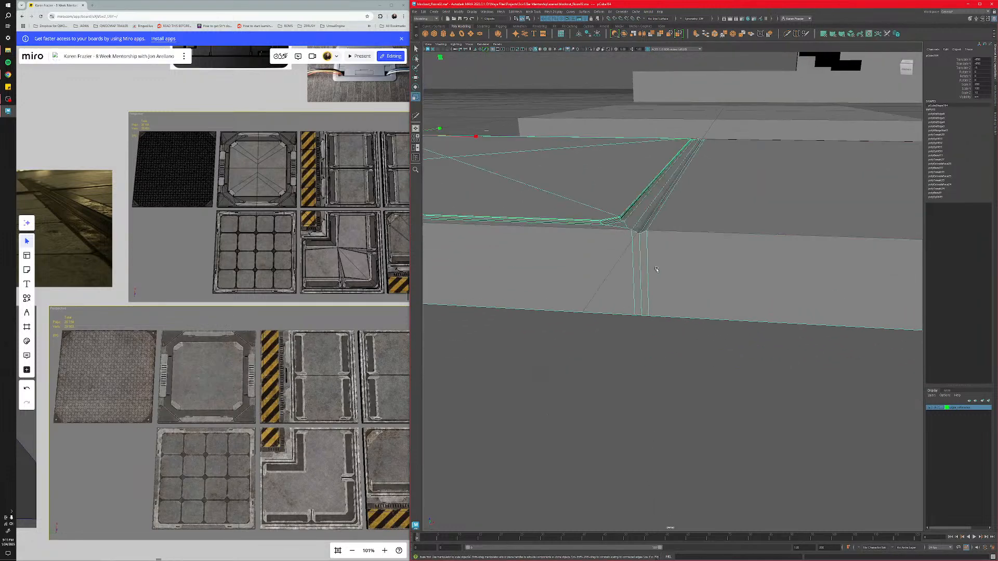
middle_click_drag(655, 266, 661, 274, "alt")
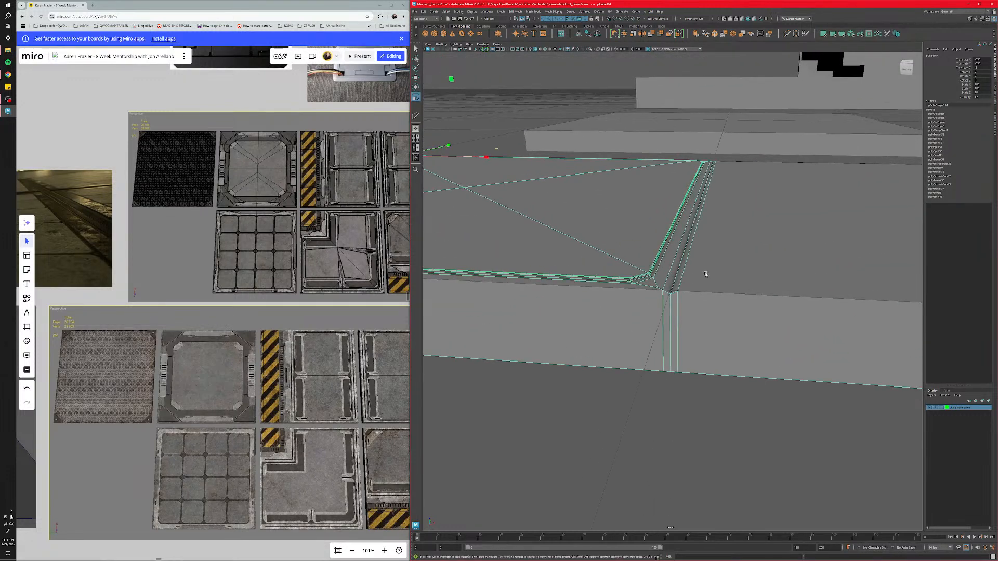
scroll(705, 274, "down", 6)
left_click_drag(706, 274, 685, 271, "alt")
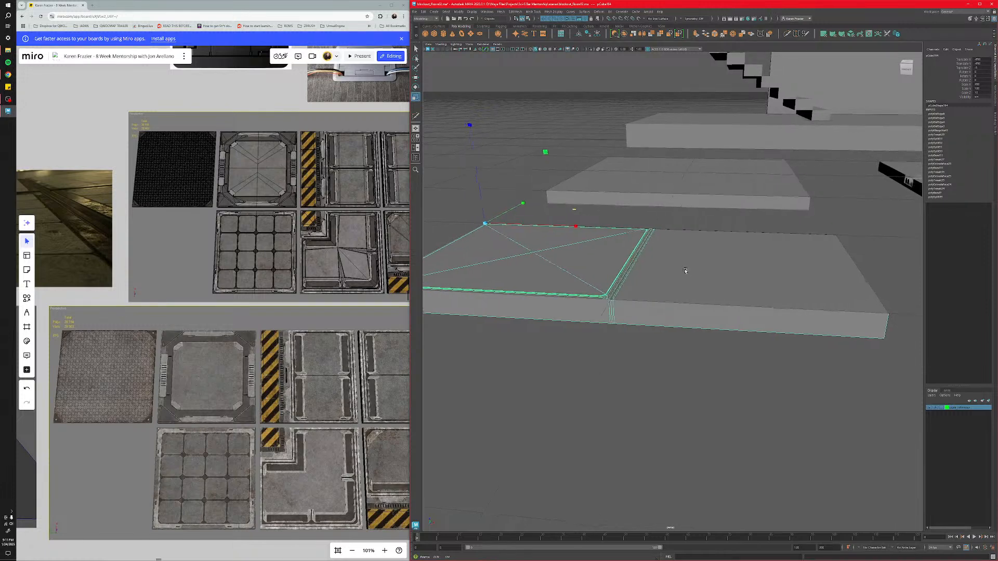
middle_click_drag(685, 270, 733, 275, "alt")
scroll(724, 278, "down", 3)
scroll(723, 277, "up", 5)
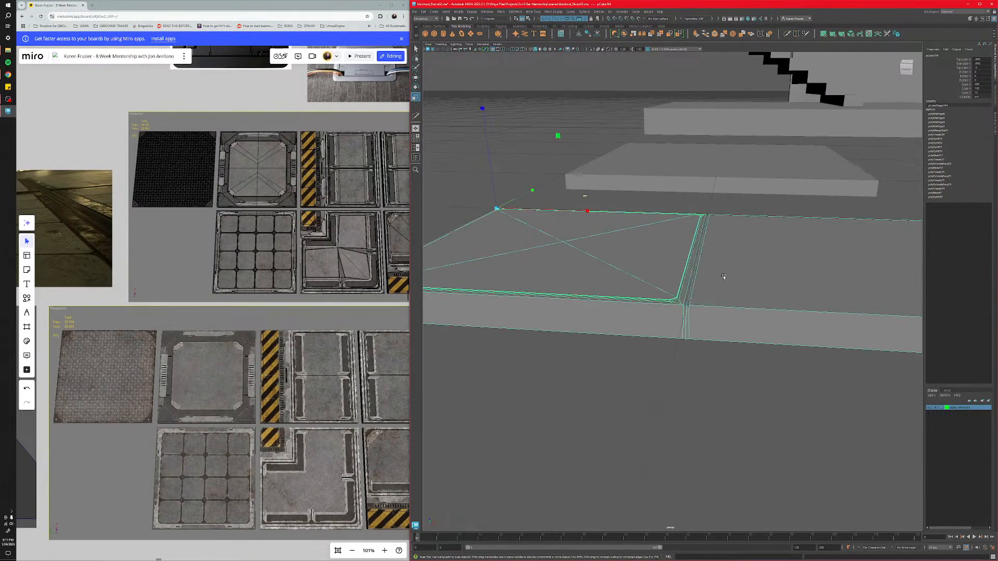
scroll(723, 277, "up", 3)
scroll(724, 277, "up", 1)
left_click_drag(706, 276, 705, 287, "alt")
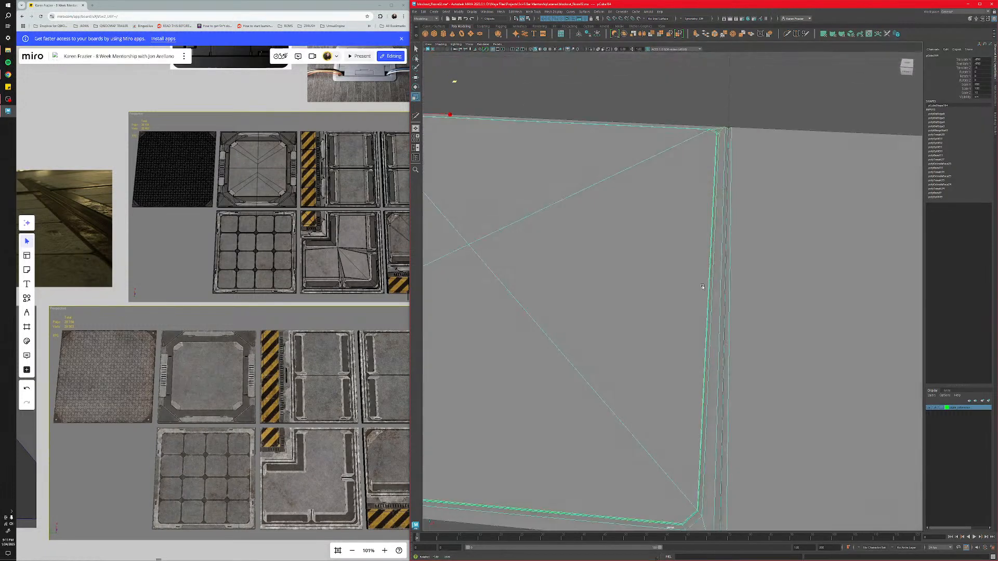
scroll(705, 287, "up", 2)
middle_click_drag(705, 287, 705, 287)
scroll(705, 286, "down", 5)
scroll(705, 287, "down", 4)
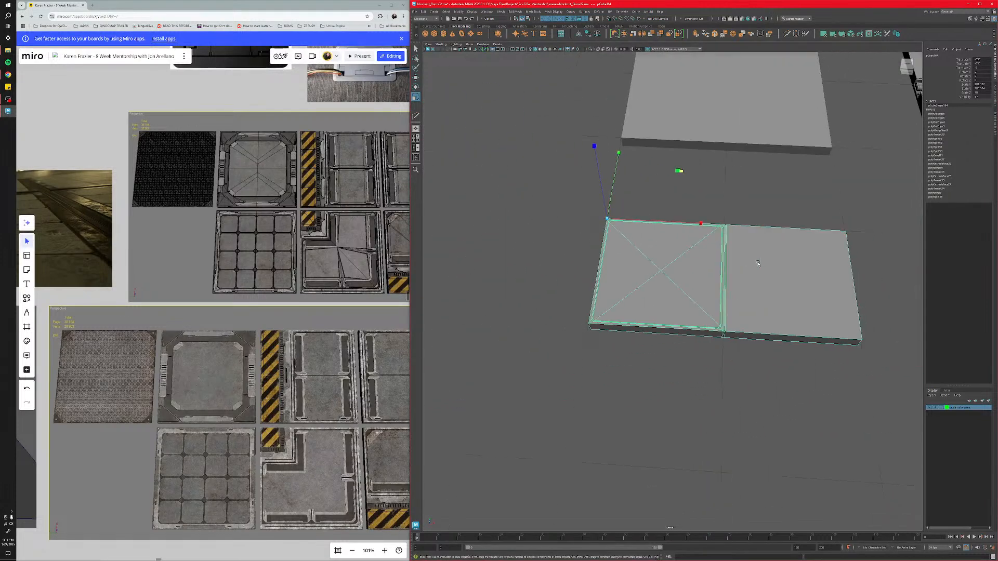
Check the whole tile unselected, including the thickness and groove depth at its front corner.
left_click_drag(624, 306, 555, 315, "alt")
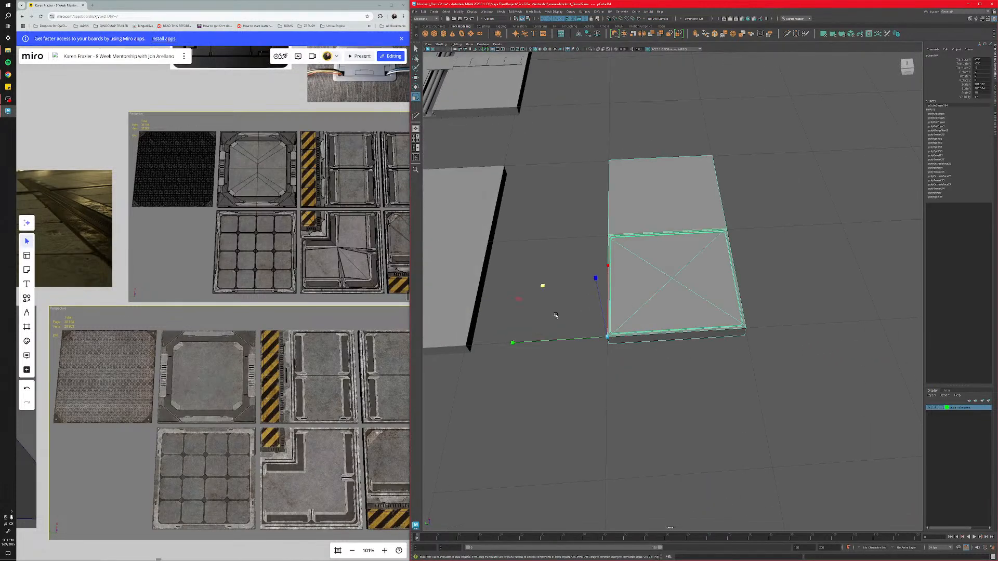
left_click(654, 358)
left_click_drag(635, 357, 654, 307, "alt")
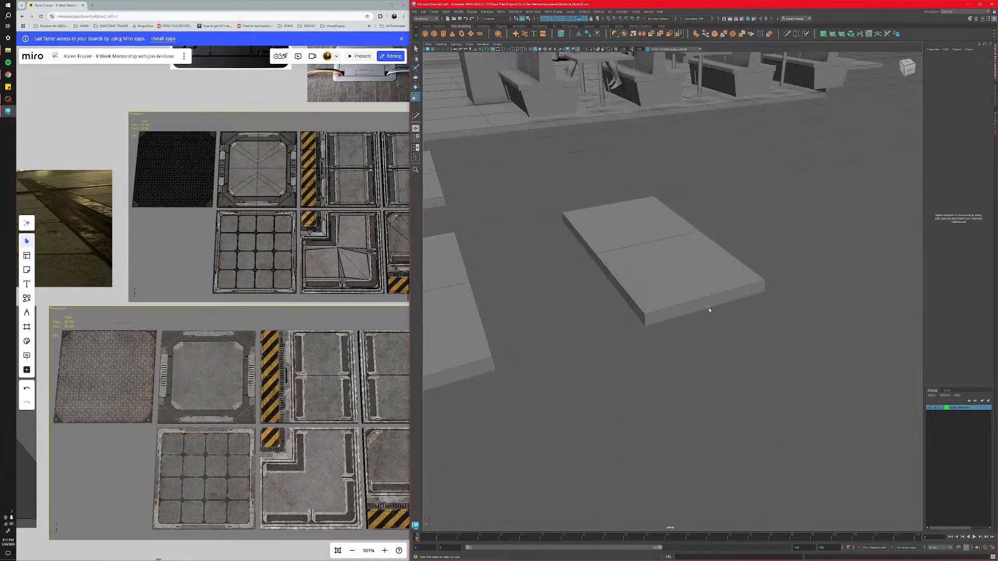
mouse_move(709, 309)
left_mouse_down("alt")
mouse_move(699, 356)
mouse_move(738, 306)
mouse_move(683, 295)
mouse_move(704, 297)
left_mouse_up("alt")
scroll(707, 299, "up", 4)
scroll(707, 298, "up", 3)
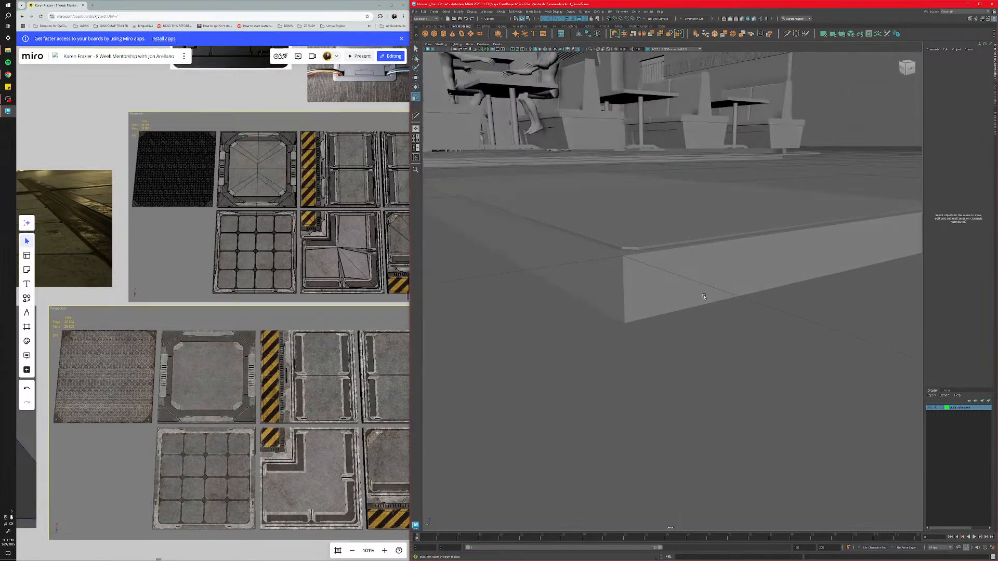
scroll(704, 296, "up", 3)
scroll(624, 262, "down", 1)
left_click_drag(692, 251, 765, 286, "alt")
scroll(766, 286, "down", 5)
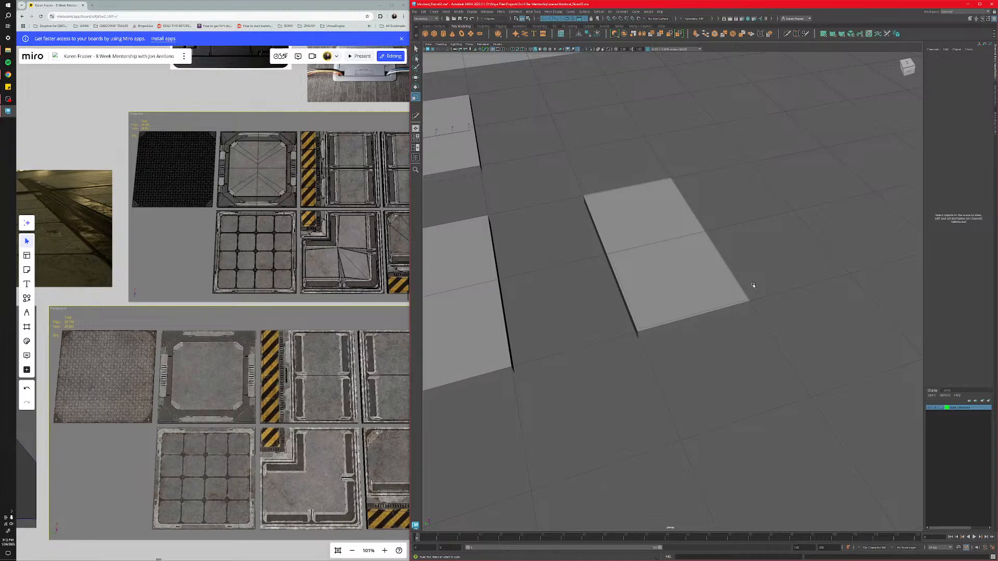
Duplicate the rectangular tile.
left_click(741, 298)
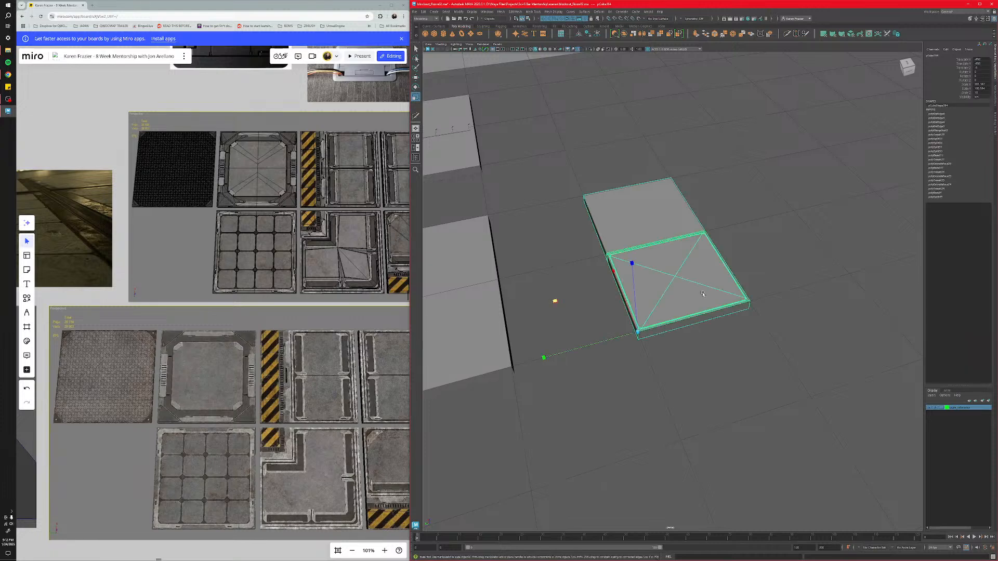
left_click_drag(740, 298, 660, 333, "alt")
key("ctrl+d")
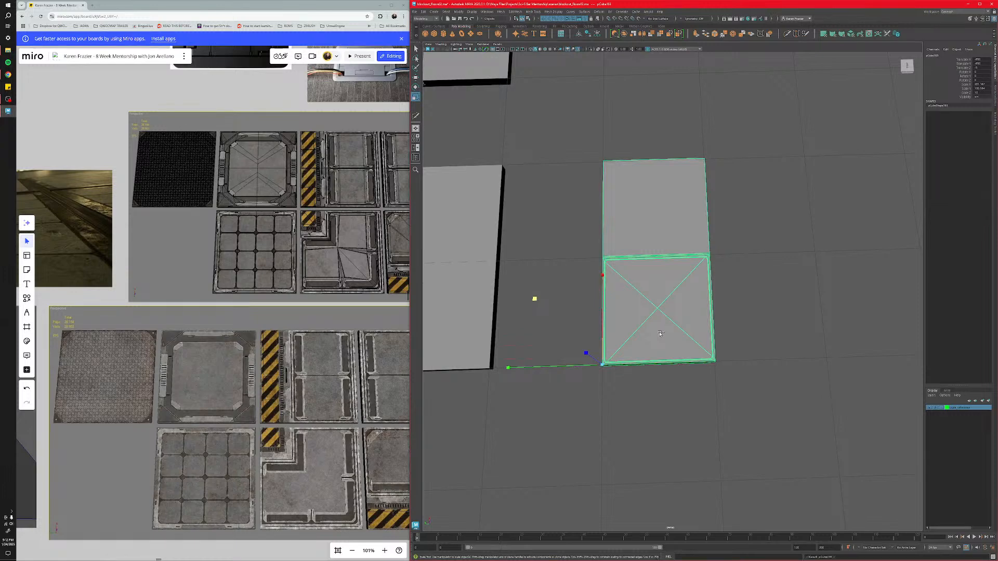
Rotate the duplicated tile -90 degrees about Z around its shared corner with the original.
key("e")
left_click_drag(692, 389, 603, 408)
left_click(982, 81)
type("-")
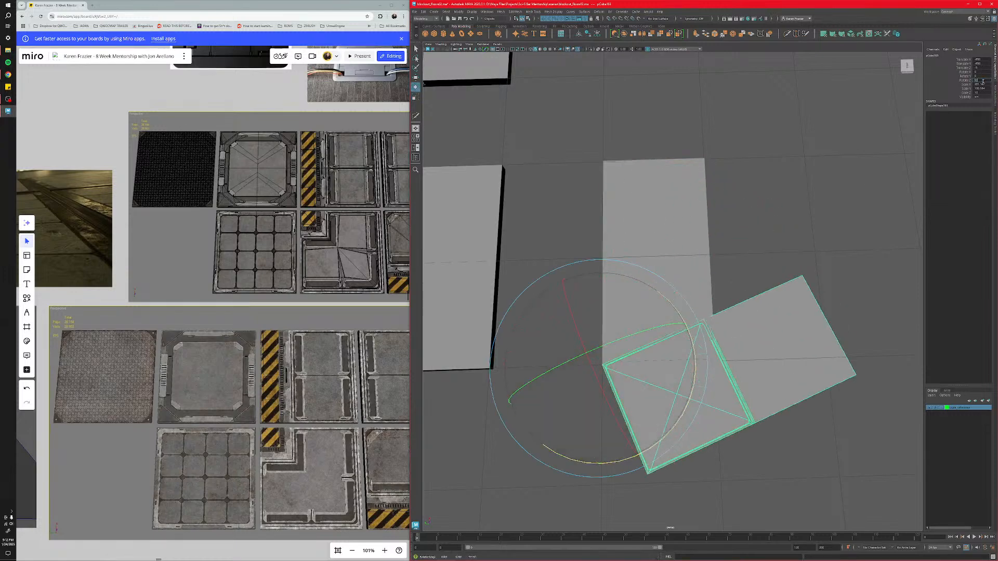
type("90")
key("Return")
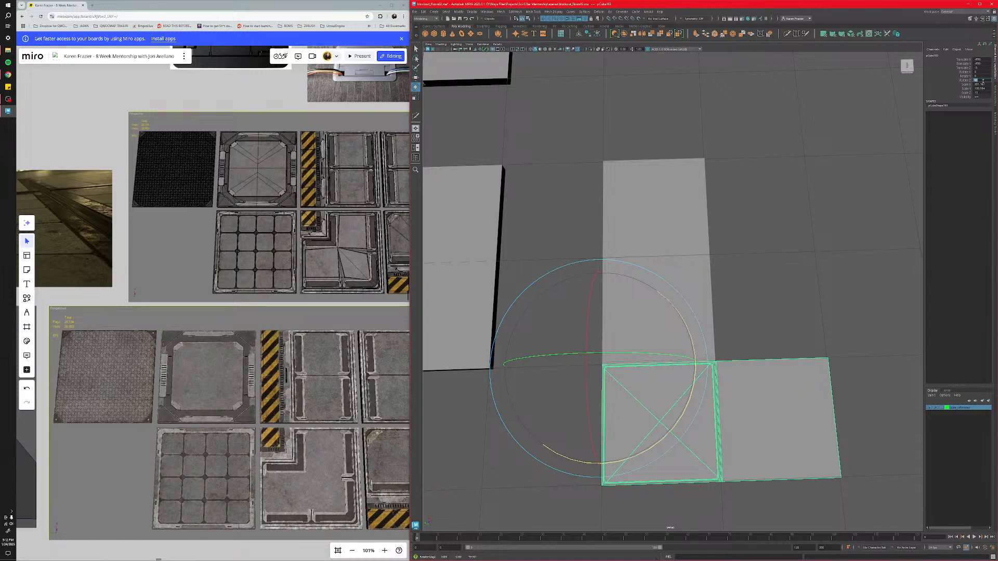
Select the original tile and delete its construction history.
left_click(687, 301)
left_click_drag(743, 306, 695, 306, "alt")
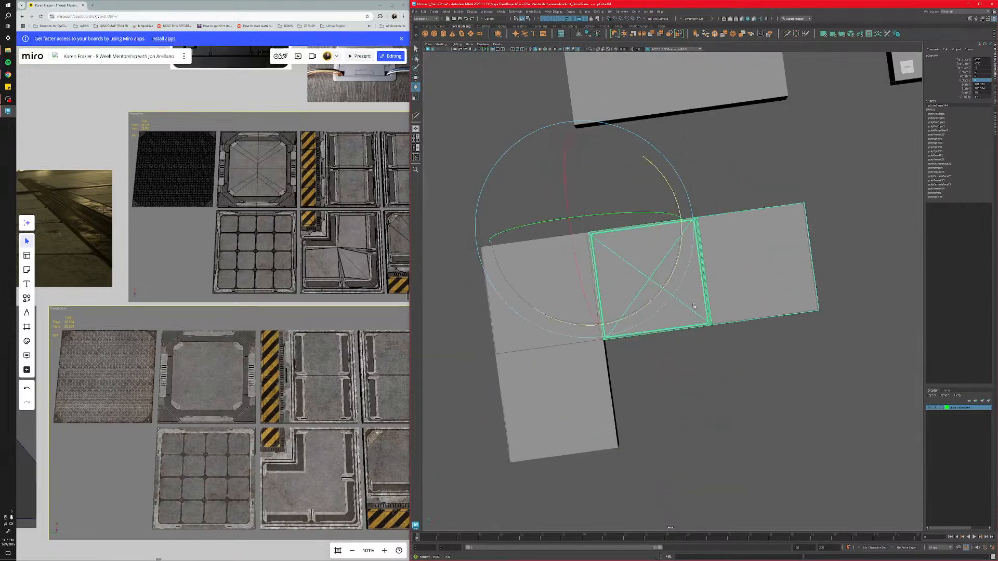
scroll(694, 306, "up", 5)
middle_click_drag(664, 314, 720, 315, "alt")
mouse_move(720, 315)
left_mouse_down("alt")
mouse_move(715, 322)
mouse_move(709, 302)
left_mouse_up("alt")
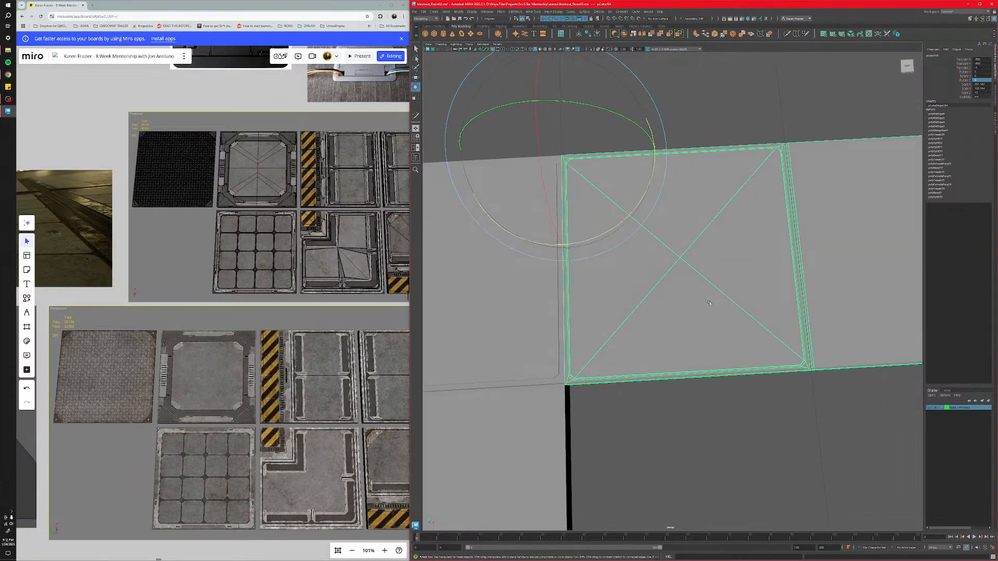
key("alt+shift+d")
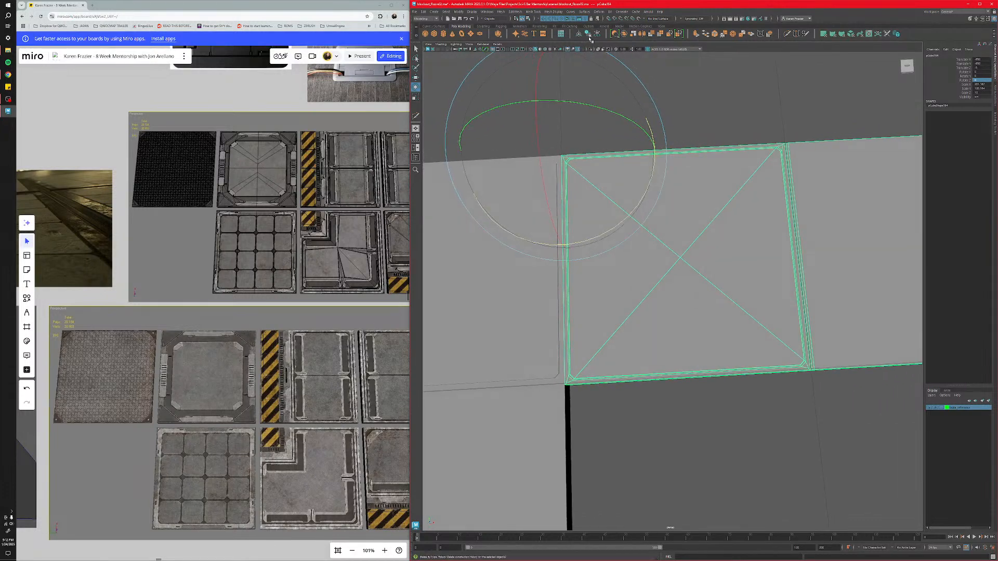
Try a straight Multi-Cut through the center of the original tile's recessed panel, redoing the first cut.
right_click(705, 323)
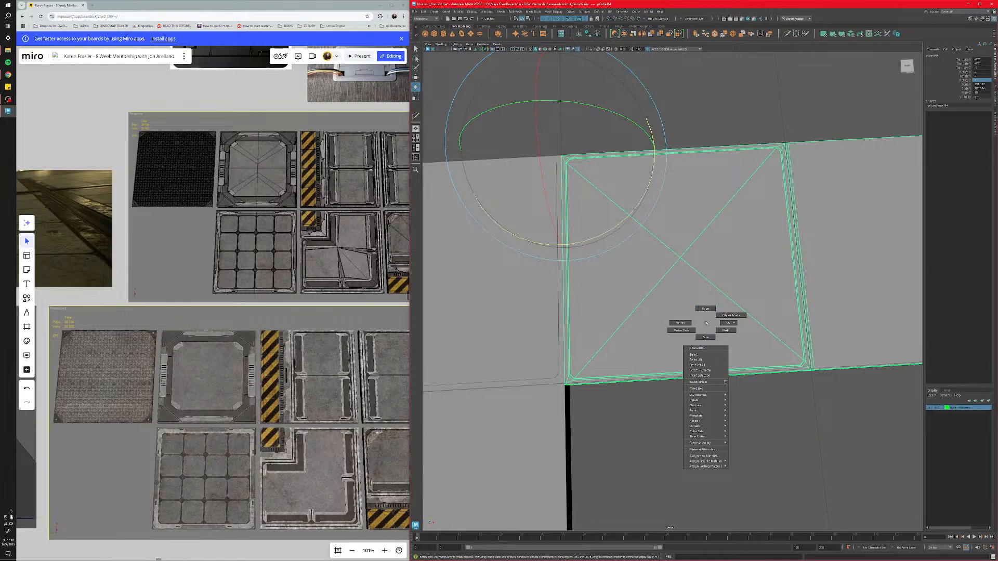
left_click(788, 34)
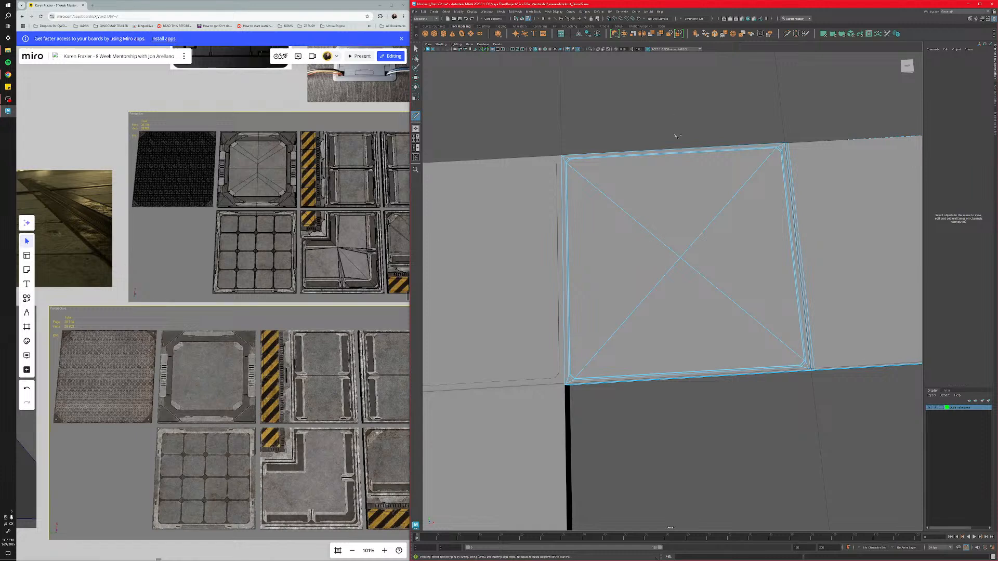
left_click_drag(677, 136, 692, 318, "alt")
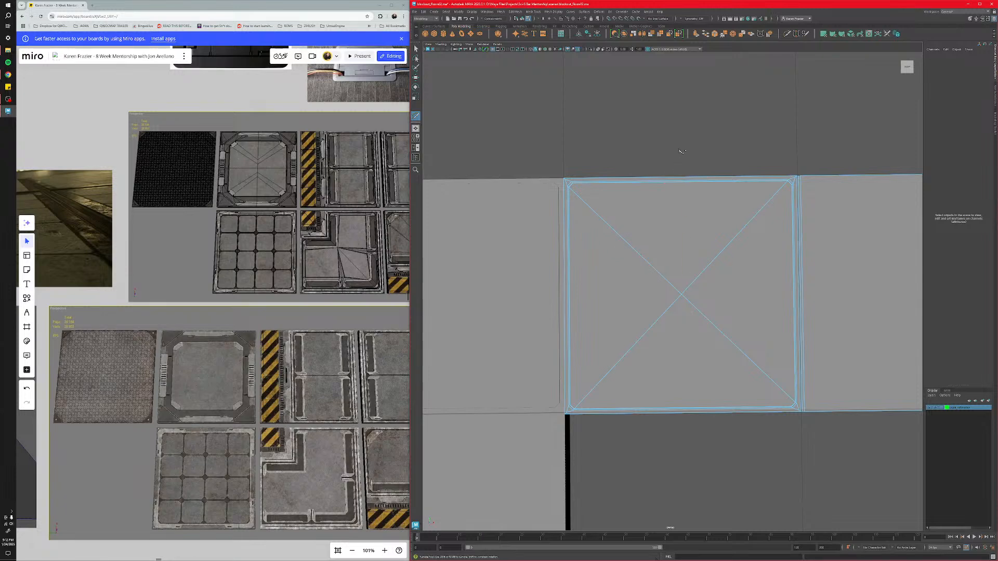
left_click_drag(690, 467, 691, 126)
key("ctrl+z")
left_click_drag(683, 449, 682, 118)
Try selecting the new center edge loop across the panel for scaling.
left_click_drag(652, 454, 653, 430, "alt")
key("q")
double_click(678, 361)
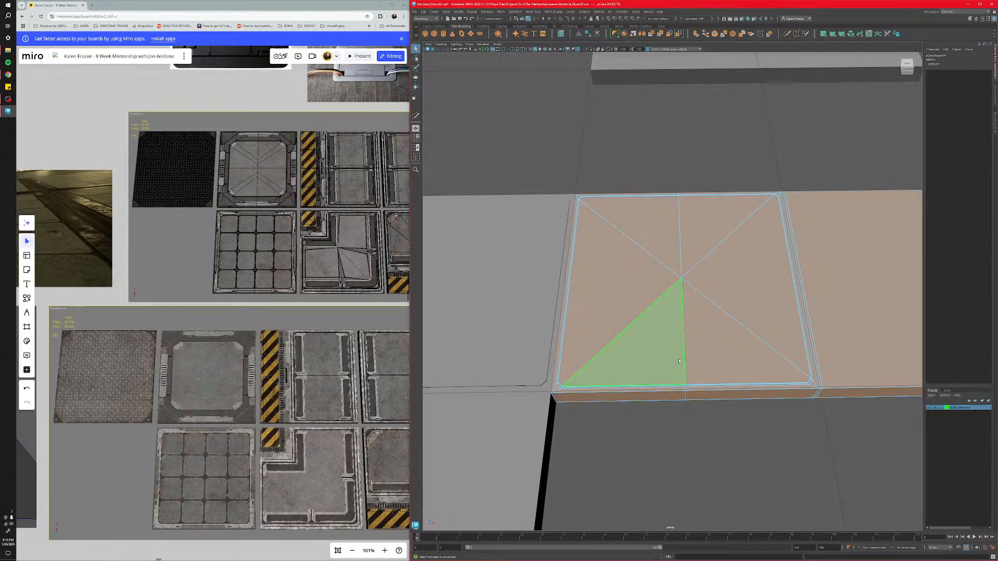
key("ctrl+z")
left_click(679, 361)
double_click(684, 366)
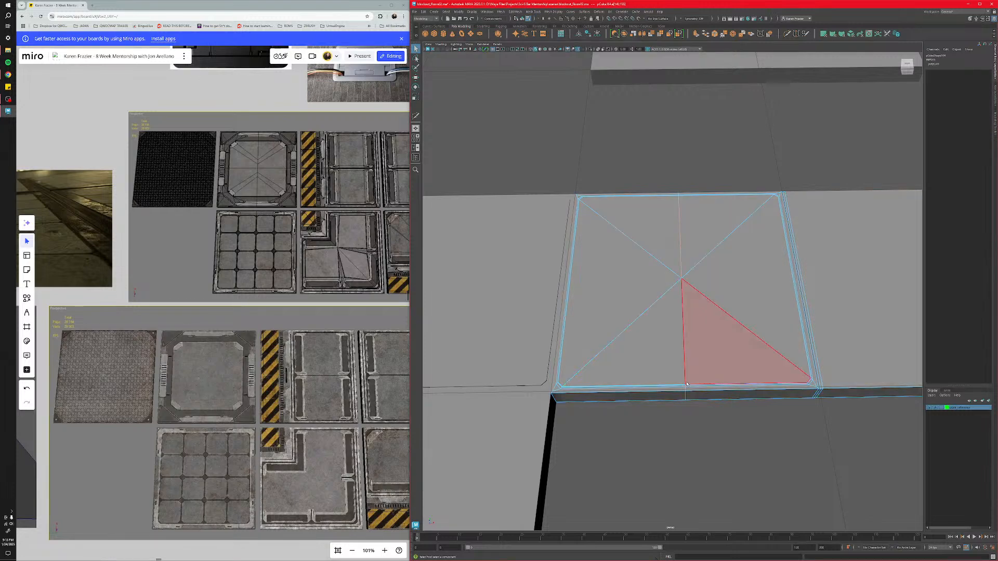
key("r")
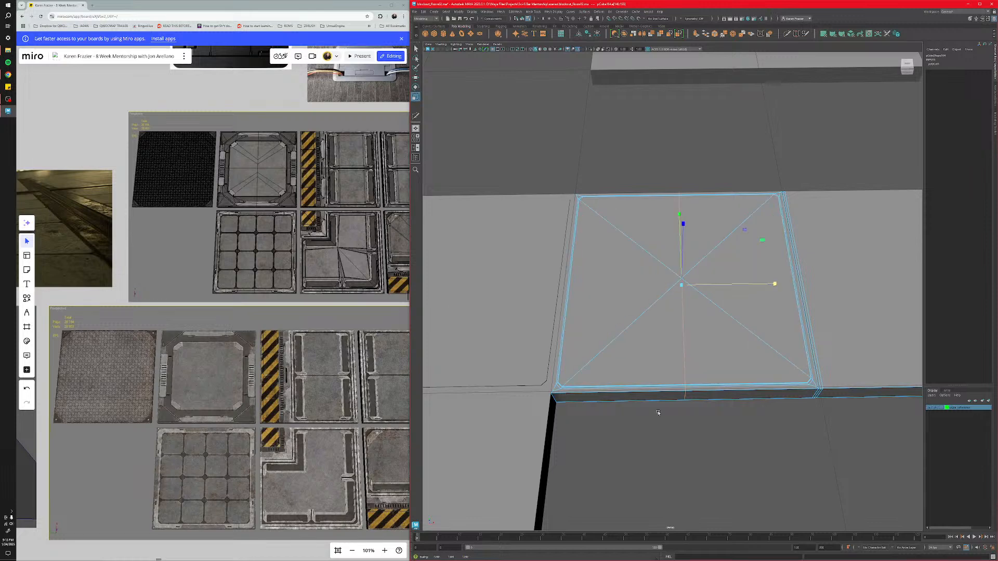
left_click(678, 422)
left_click_drag(680, 423, 684, 437, "alt")
Try shifting the panel's center edges sideways, and undo the move.
left_click(699, 368)
double_click(697, 377)
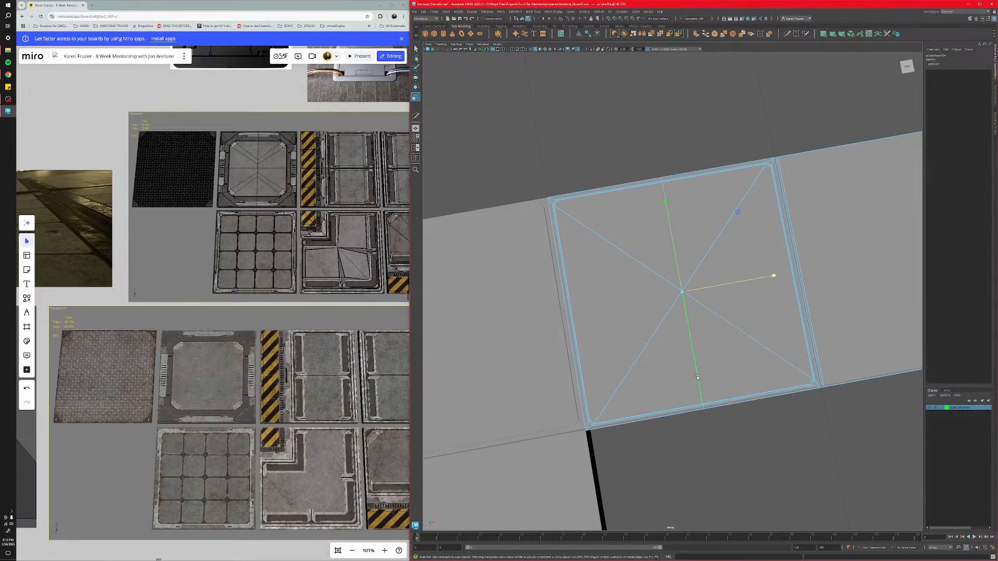
key("w")
left_click_drag(701, 292, 658, 300)
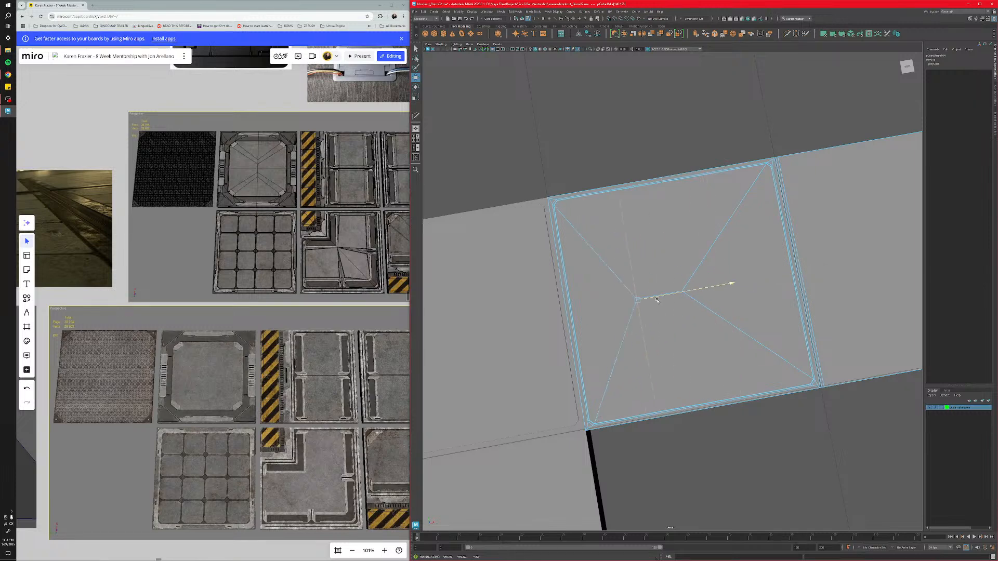
key("ctrl+z")
Undo the center cut on the original tile, restoring the panel with only its diagonal edges.
left_click(699, 445)
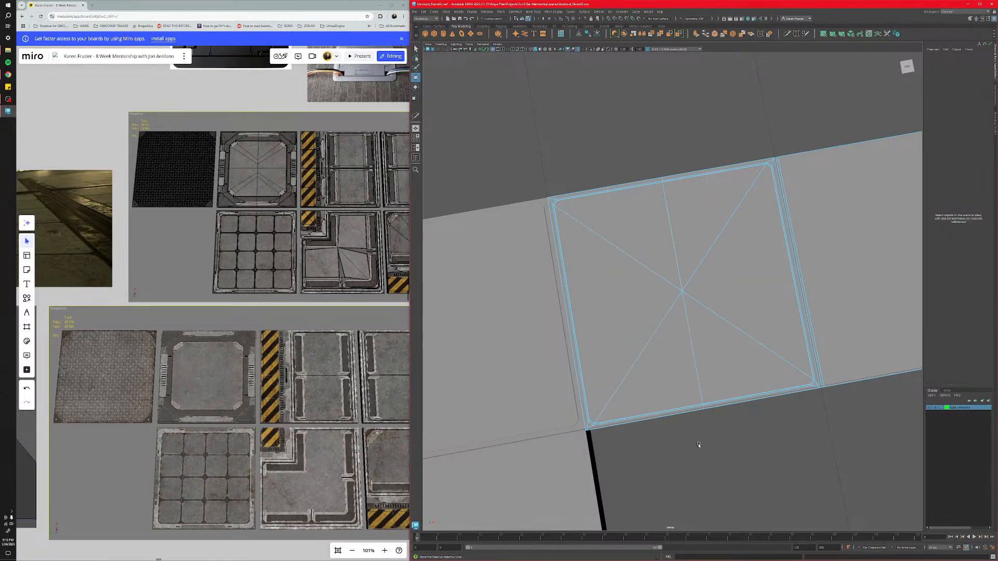
left_click_drag(698, 445, 668, 355, "alt")
right_click_drag(667, 355, 662, 326, "alt")
right_click(663, 325)
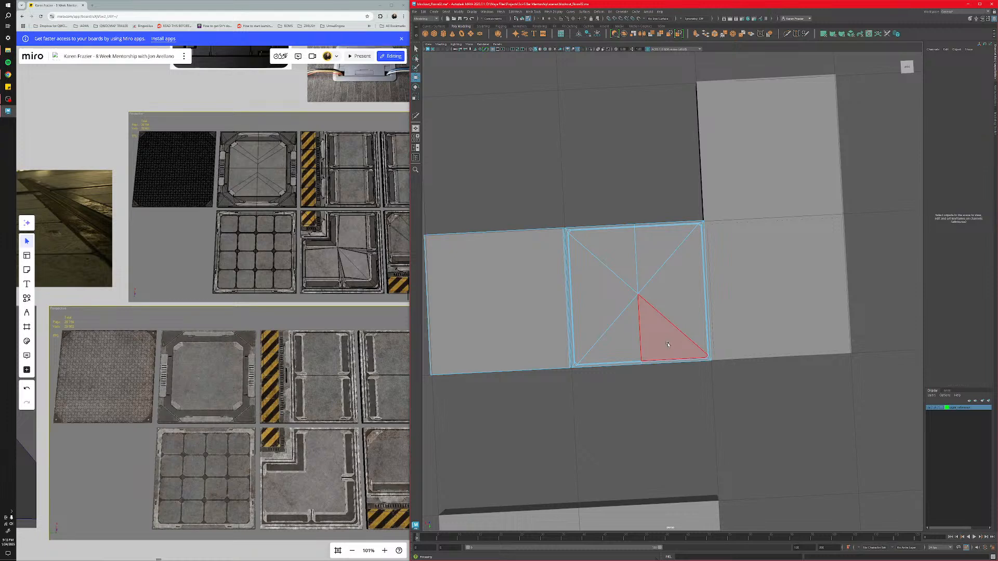
left_click_drag(668, 344, 615, 347, "alt")
key("ctrl+z")
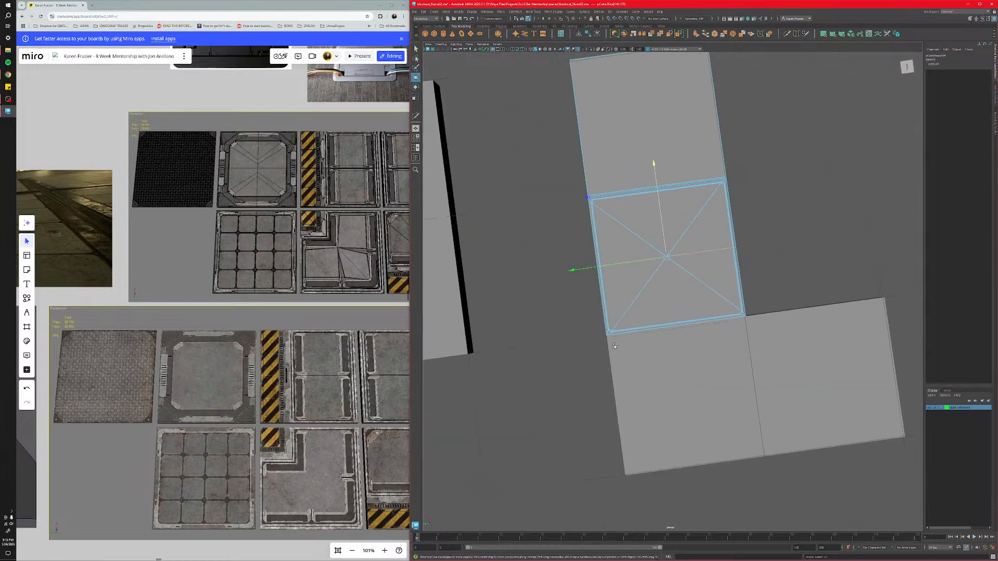
key("ctrl+z")
key("ctrl+z")
key("ctrl+z")
key("ctrl+z")
key("ctrl+z")
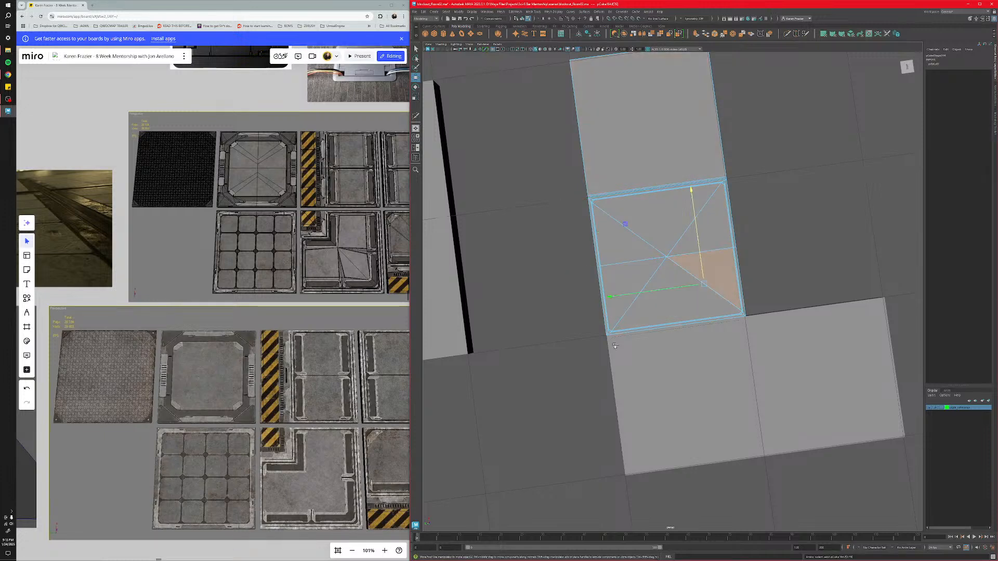
key("ctrl+z")
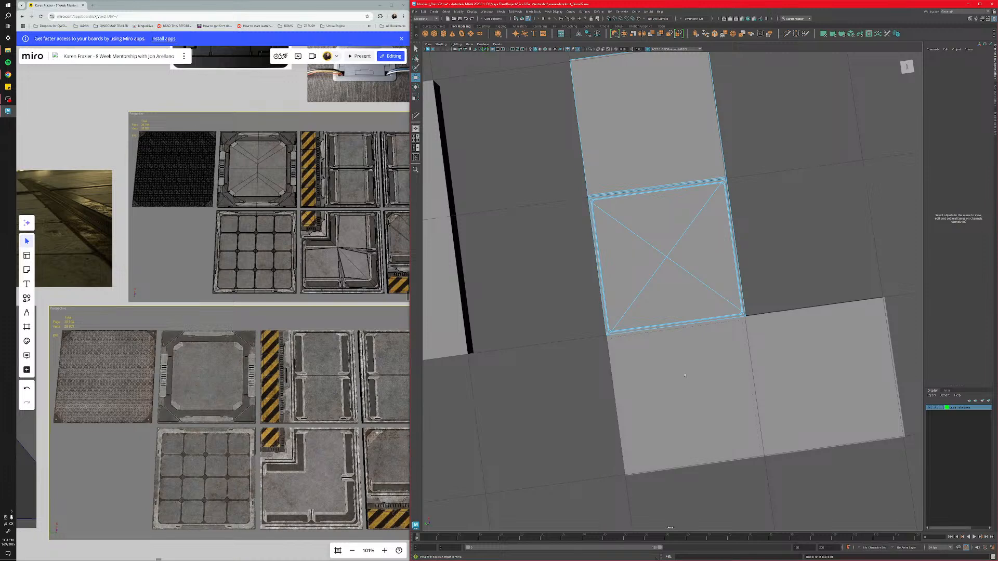
Move the rotated duplicate by one panel length so its recessed panel overlaps the original's panel.
right_click_drag(685, 375, 710, 379)
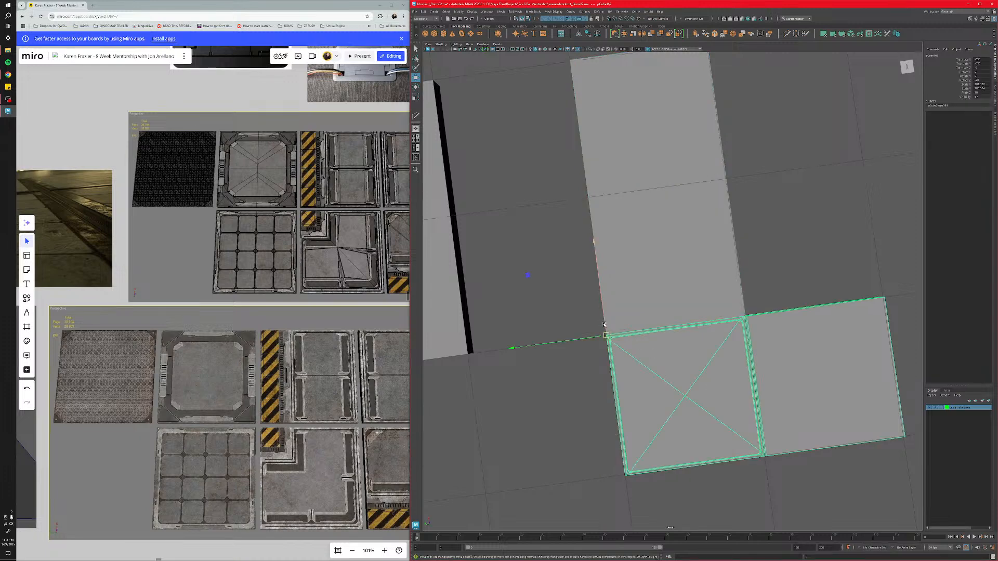
left_click_drag(605, 324, 589, 189)
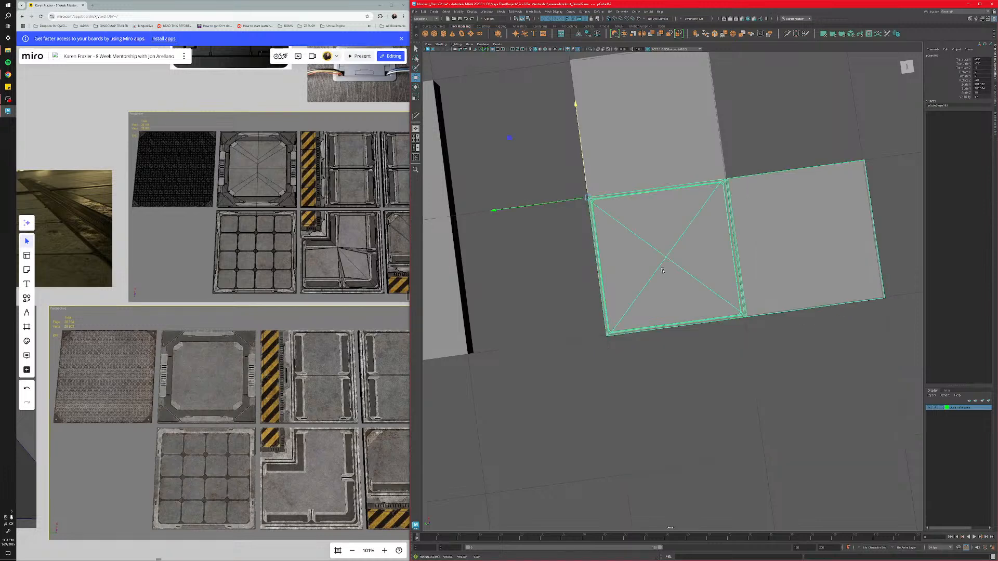
middle_click_drag(665, 285, 673, 348, "alt")
mouse_move(673, 347)
left_mouse_down("alt")
mouse_move(678, 305)
mouse_move(676, 360)
left_mouse_up("alt")
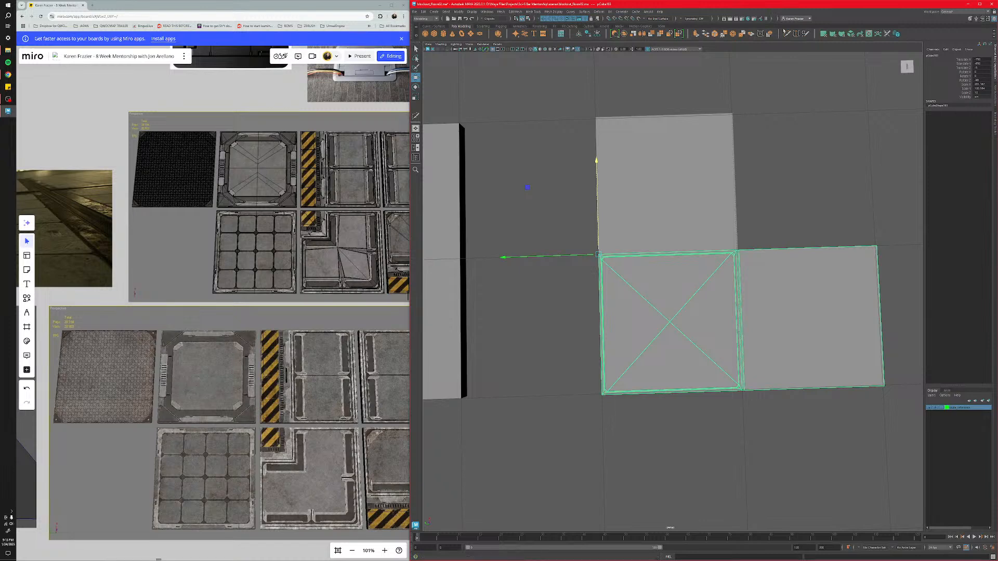
Switch to an enlarged top view and bring the overlapping tiles into sight.
key("F8")
middle_click_drag(677, 332, 642, 338, "alt")
key("space")
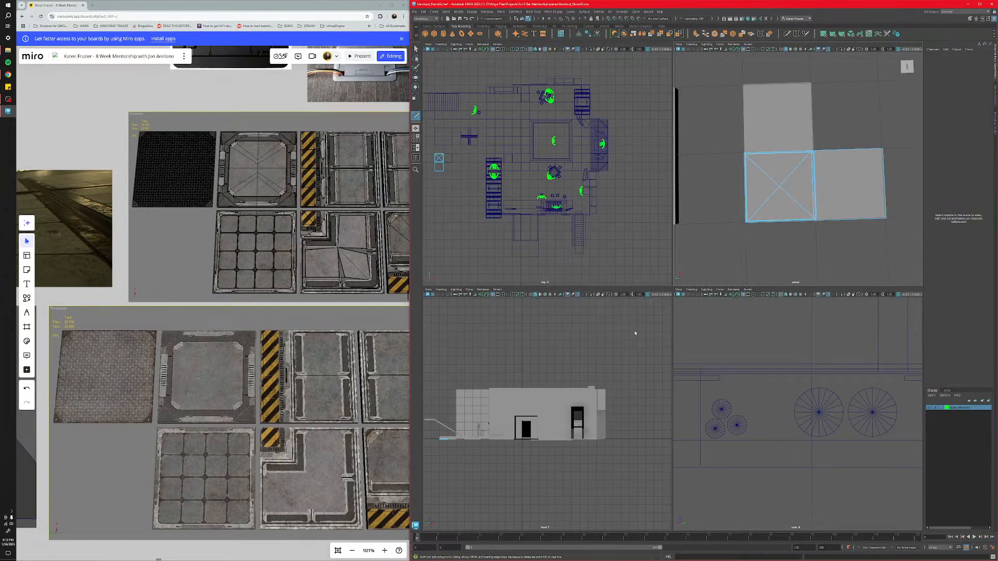
key("a")
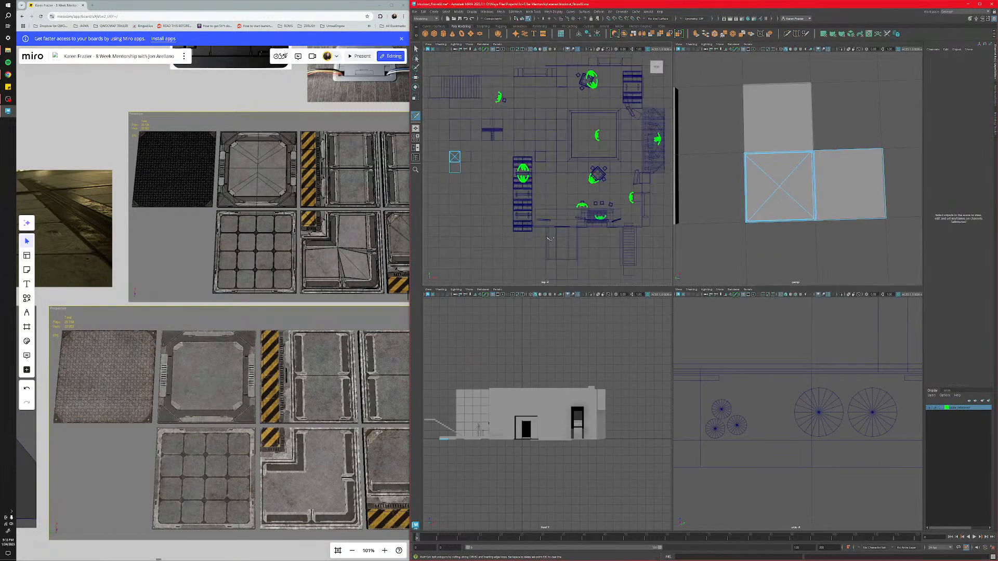
key("space")
right_click_drag(491, 320, 493, 318, "alt")
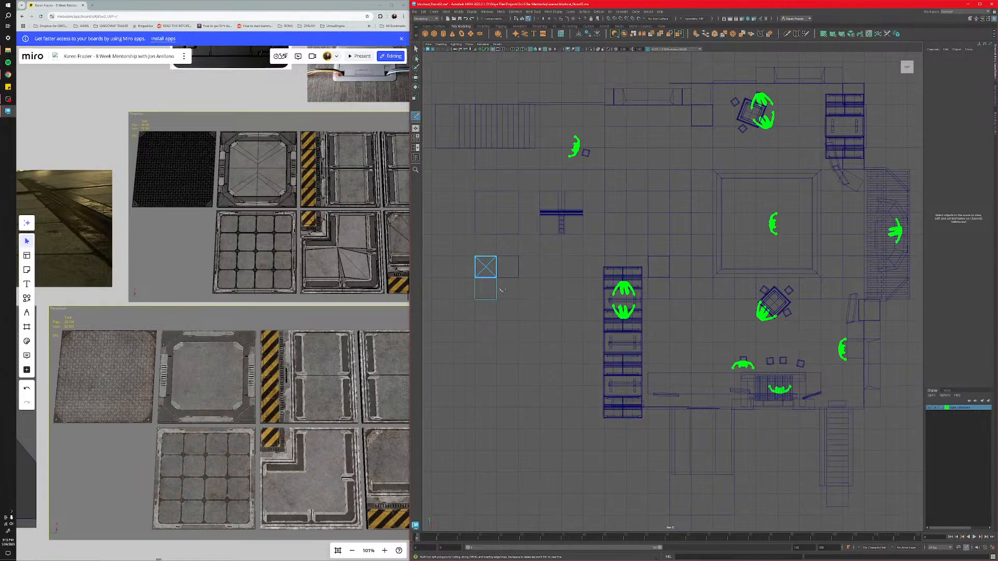
Examine from above how the borders, chamfered corners and diagonals of the two overlapping panels align.
key("q")
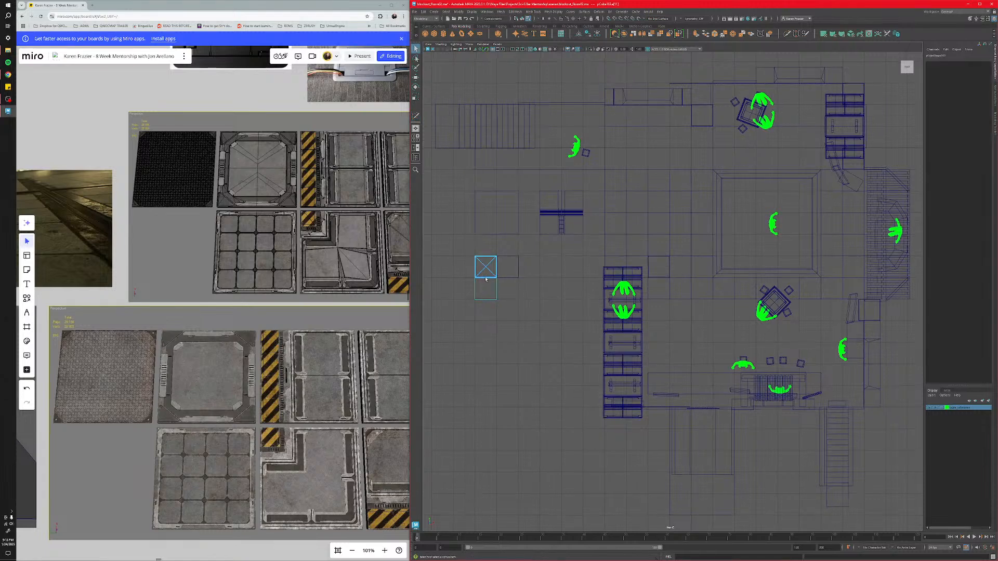
left_click(488, 284)
key("f")
scroll(585, 376, "down", 3)
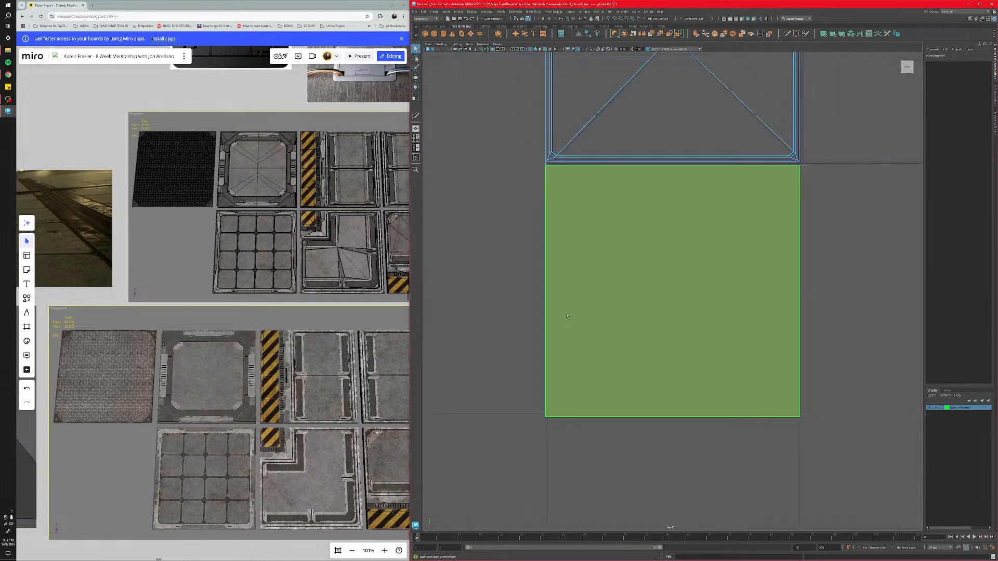
middle_click_drag(585, 376, 584, 428, "alt")
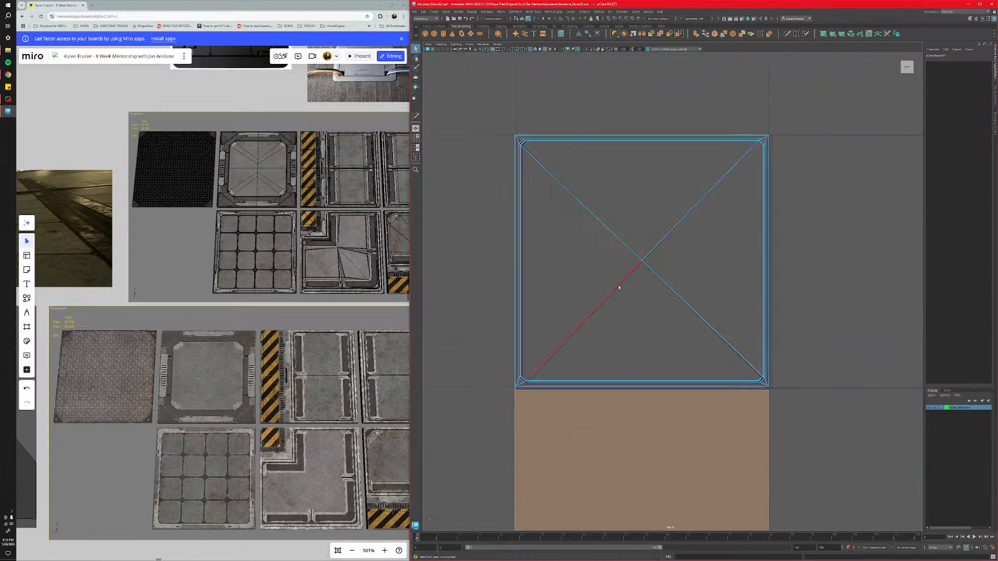
middle_click_drag(620, 287, 617, 328, "alt")
scroll(617, 328, "up", 2)
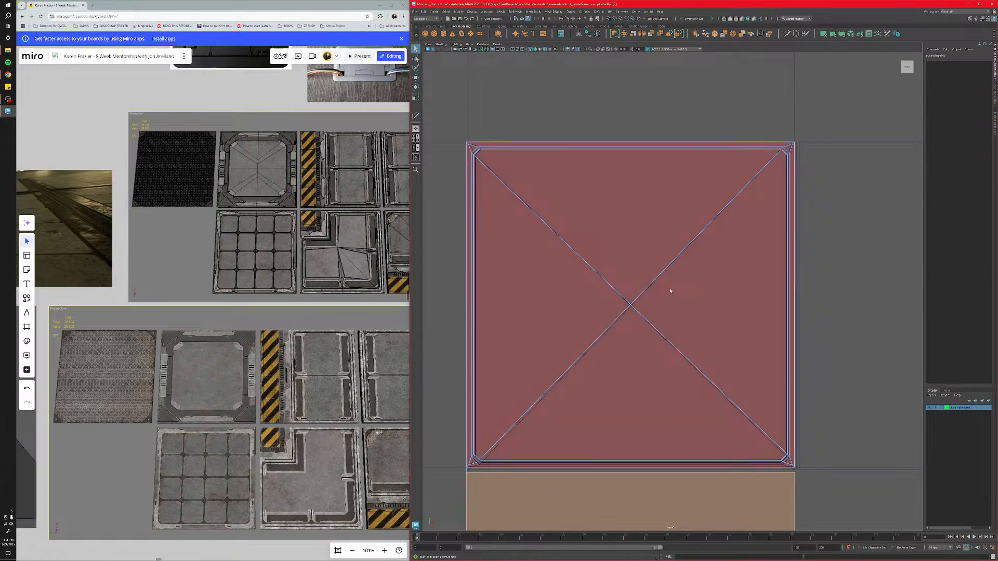
middle_click_drag(711, 237, 641, 181, "alt")
scroll(592, 270, "up", 2)
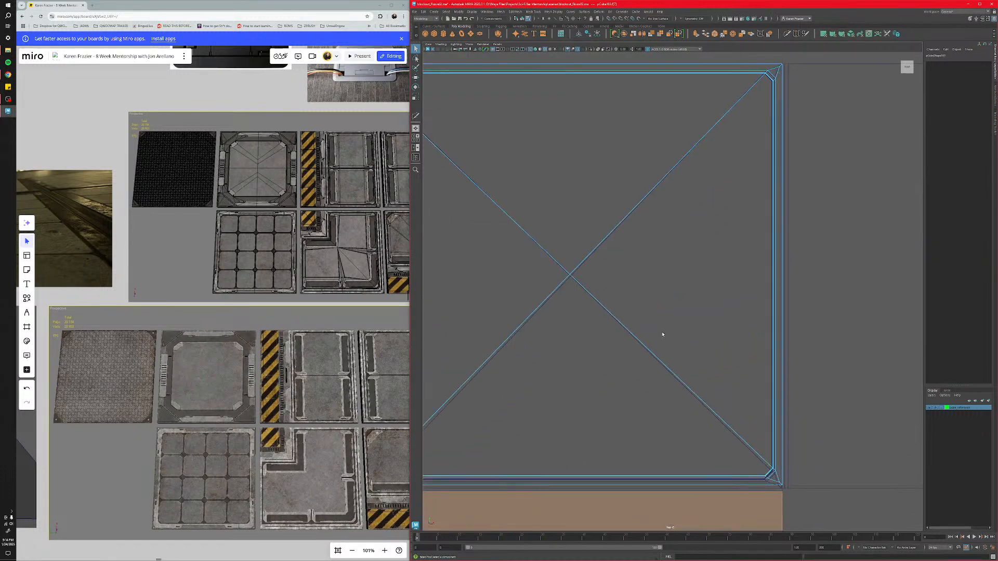
scroll(662, 334, "down", 4)
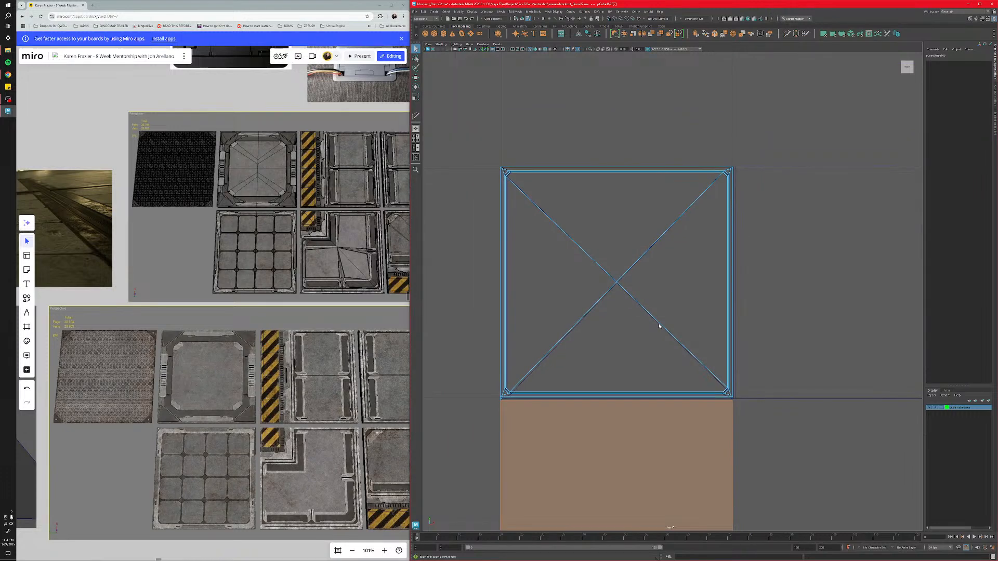
Return to object mode, then set the original unrotated tile's Scale Y to 100 and correct its Scale X to a round value.
right_click_drag(617, 313, 630, 305)
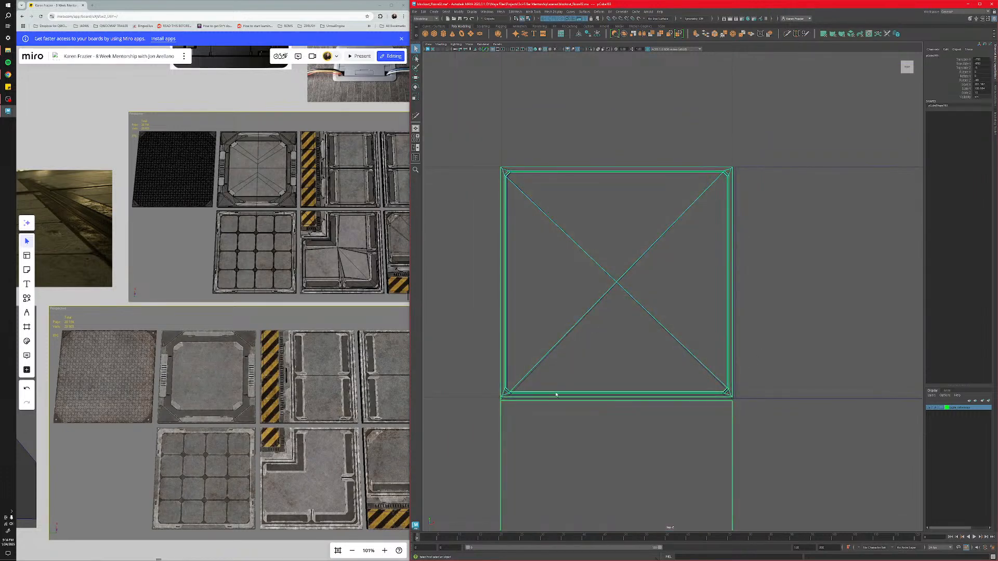
left_click(736, 345)
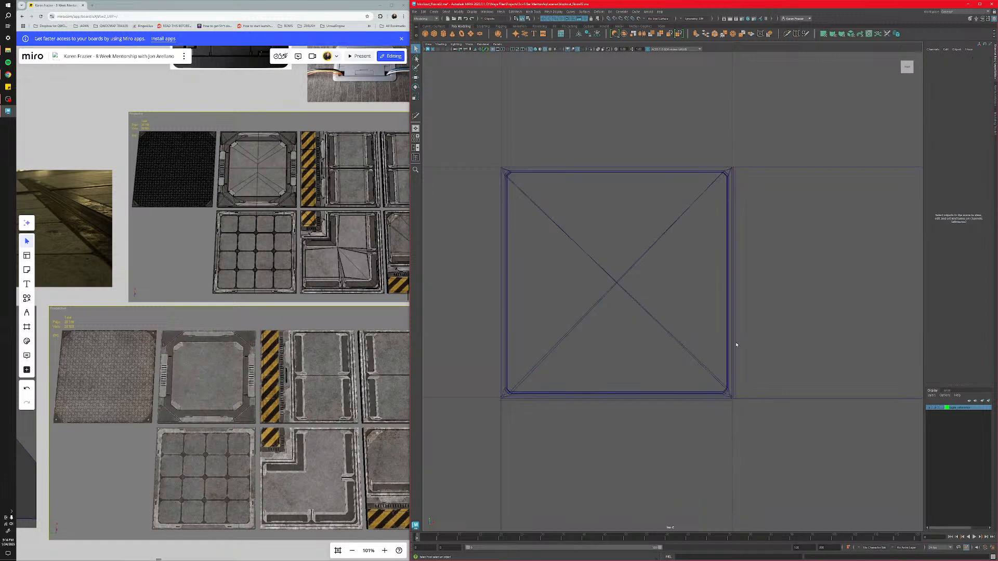
left_click(736, 176)
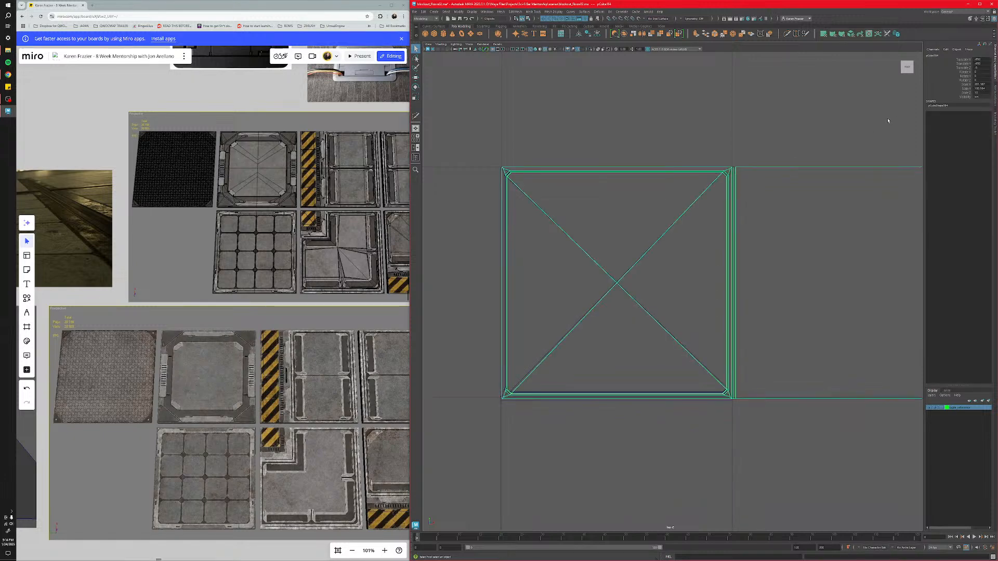
left_click(984, 89)
type("100")
key("Return")
left_click(975, 84)
type("100")
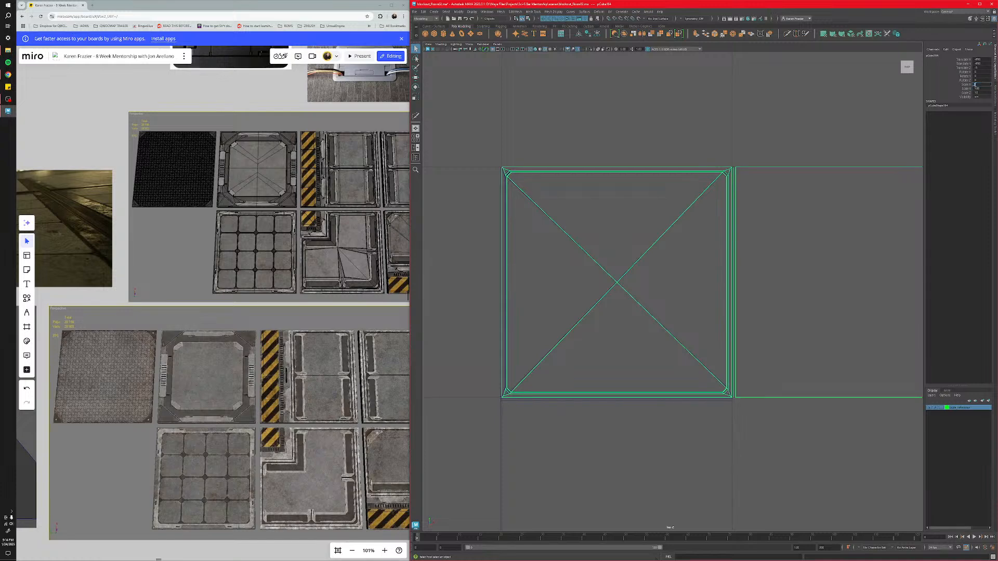
key("Return")
left_click(685, 360)
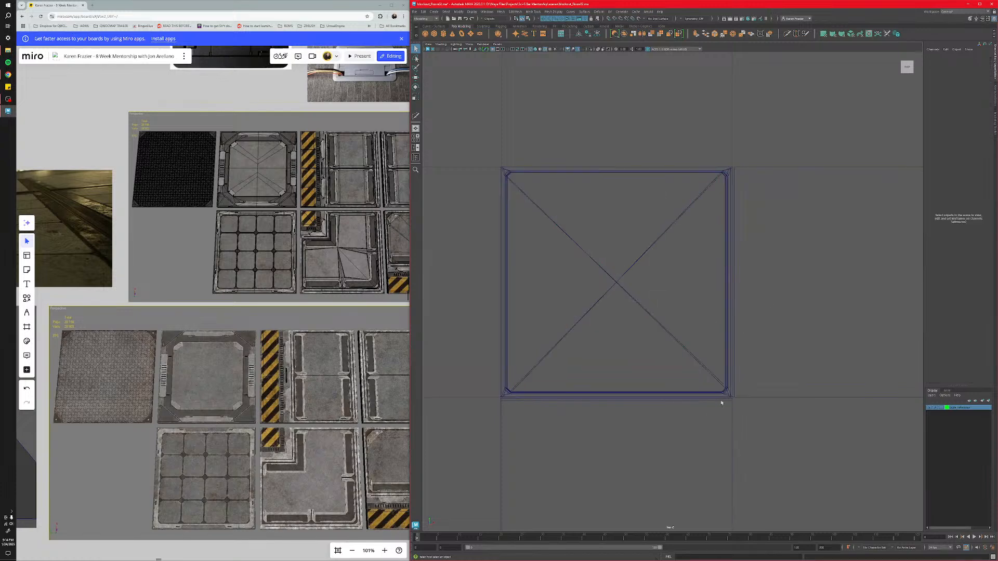
Set the rotated duplicate tile's Scale X to 200 and check its fit over the original tile's panel.
left_click(722, 400)
left_click(980, 84)
type("200")
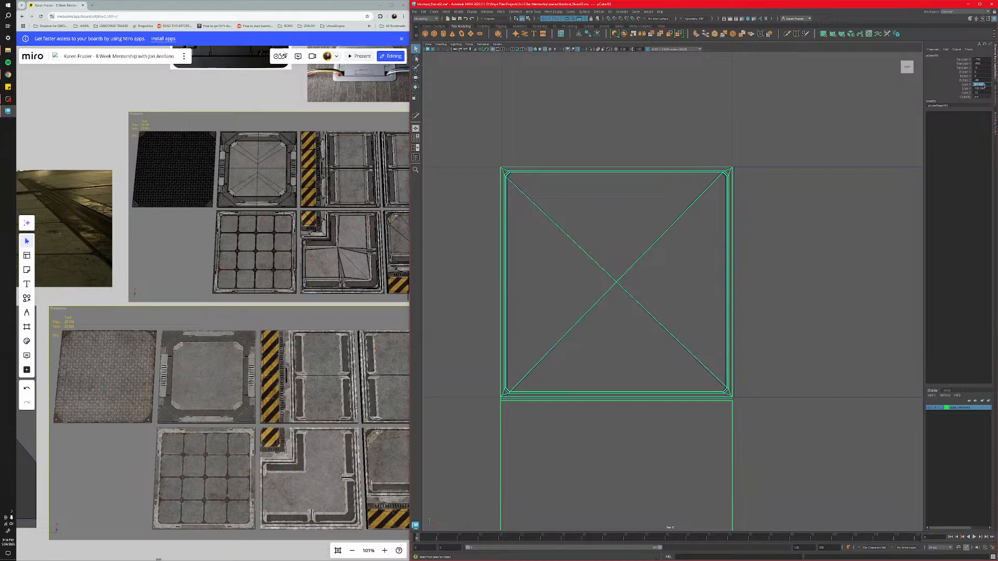
key("Tab")
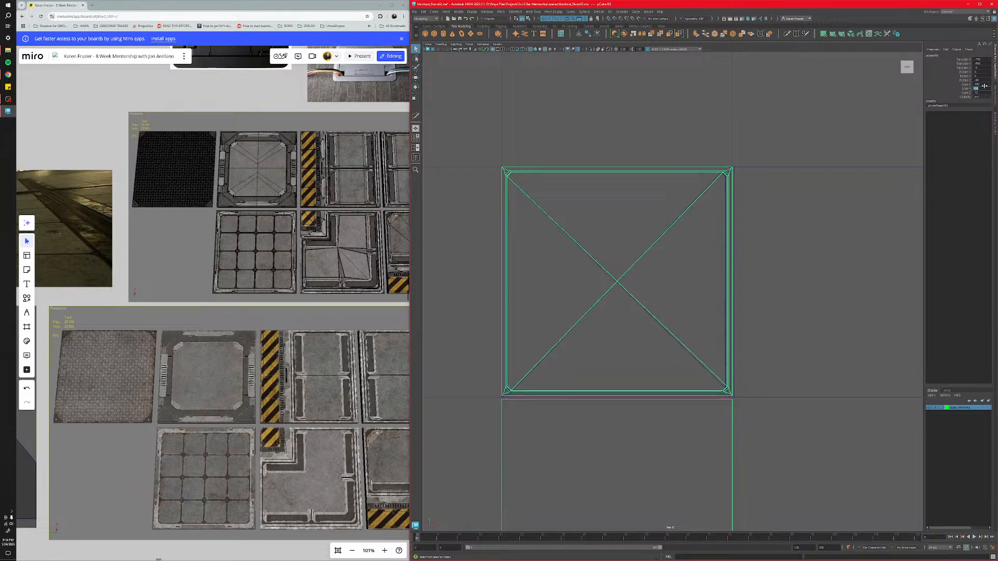
left_click(639, 151)
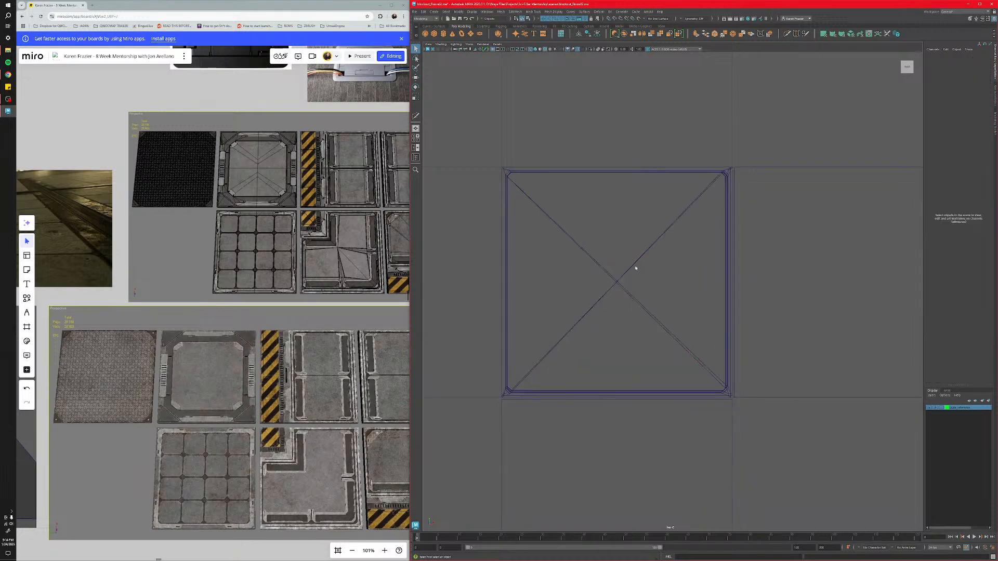
left_click(734, 445)
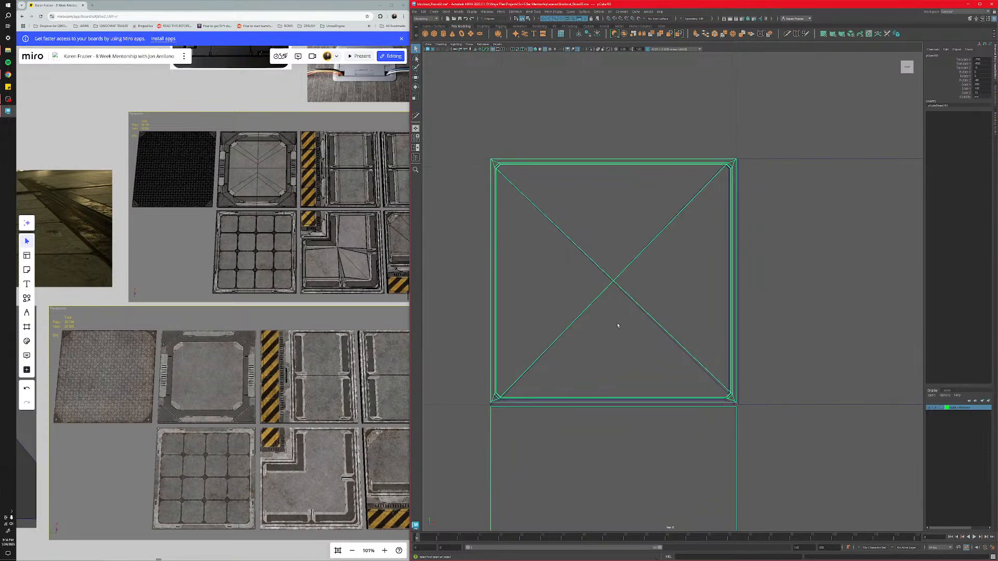
Slice the rotated tile horizontally through the centre of its recessed panel with Multi-Cut.
left_click(787, 33)
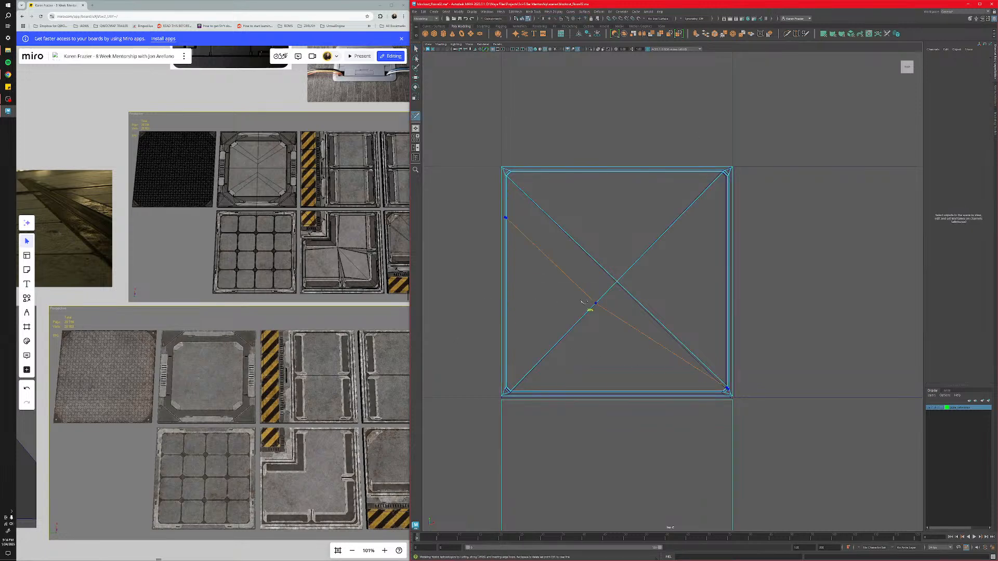
left_click(545, 288, "ctrl")
key("ctrl+z")
left_click_drag(456, 283, 776, 282)
left_click_drag(769, 287, 770, 286)
middle_click_drag(740, 375, 732, 395, "alt")
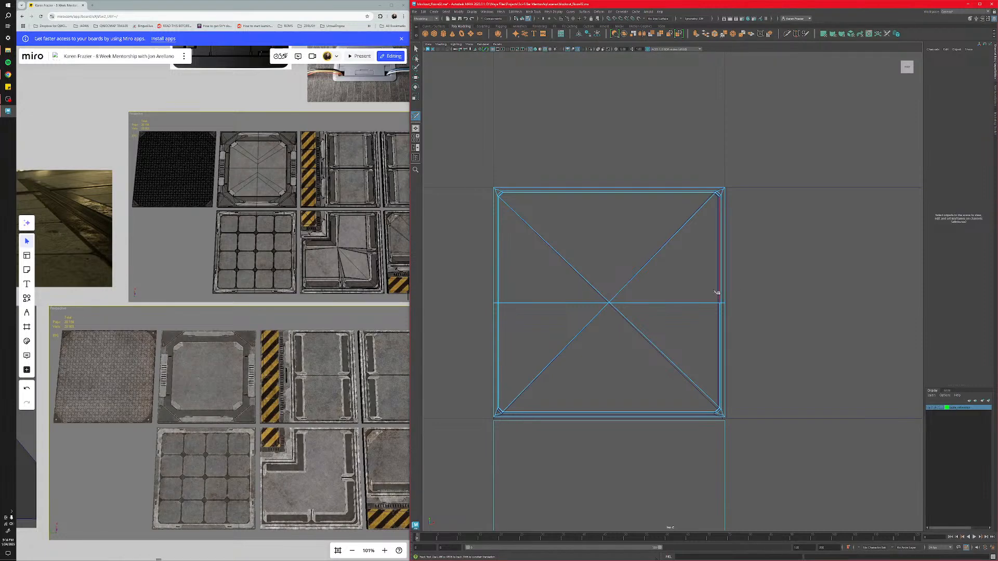
left_click(719, 303)
left_click(609, 303)
key("Escape")
left_click(612, 226, "ctrl")
key("ctrl+z")
left_click_drag(612, 161, 612, 447)
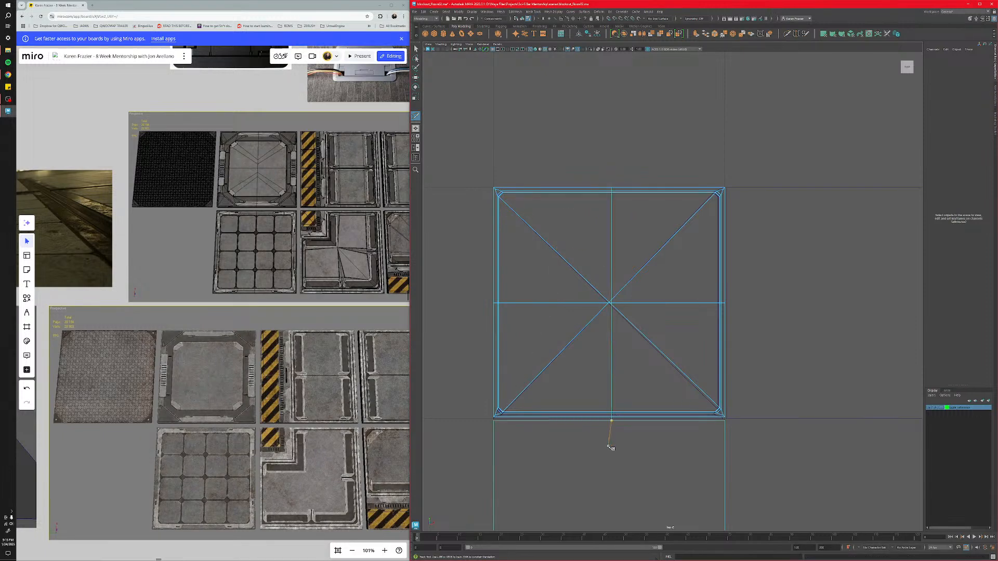
key("ctrl+z")
Slice the rotated tile vertically through the panel's centre, perpendicular to the first cut.
left_click(607, 446)
left_click(613, 163)
left_click(609, 165)
left_click_drag(610, 480, 610, 479, "shift")
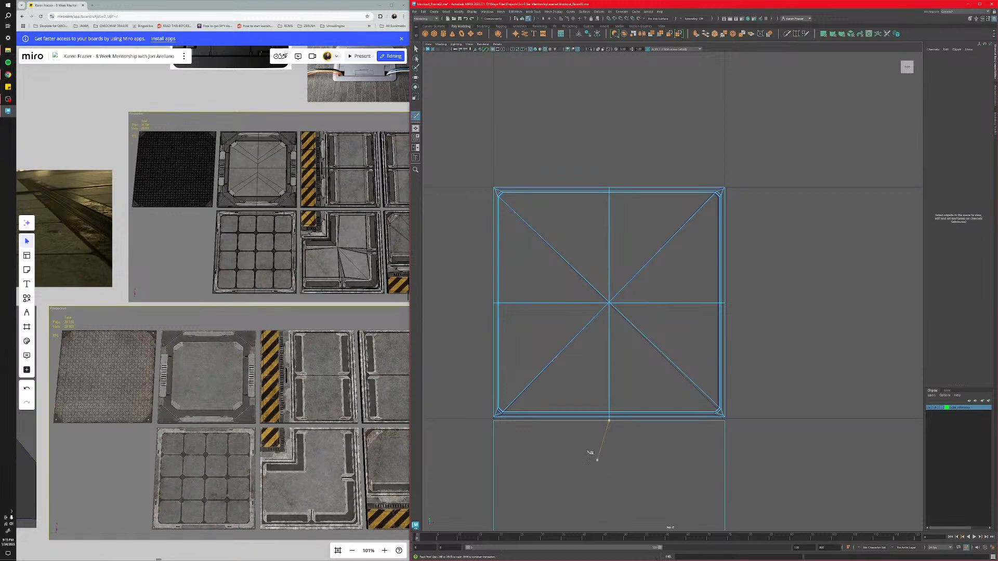
left_click_drag(478, 377, 496, 364, "alt")
Return to the perspective view and delete all faces of the rotated tile below its horizontal centre cut.
key("q")
key("space")
key("space")
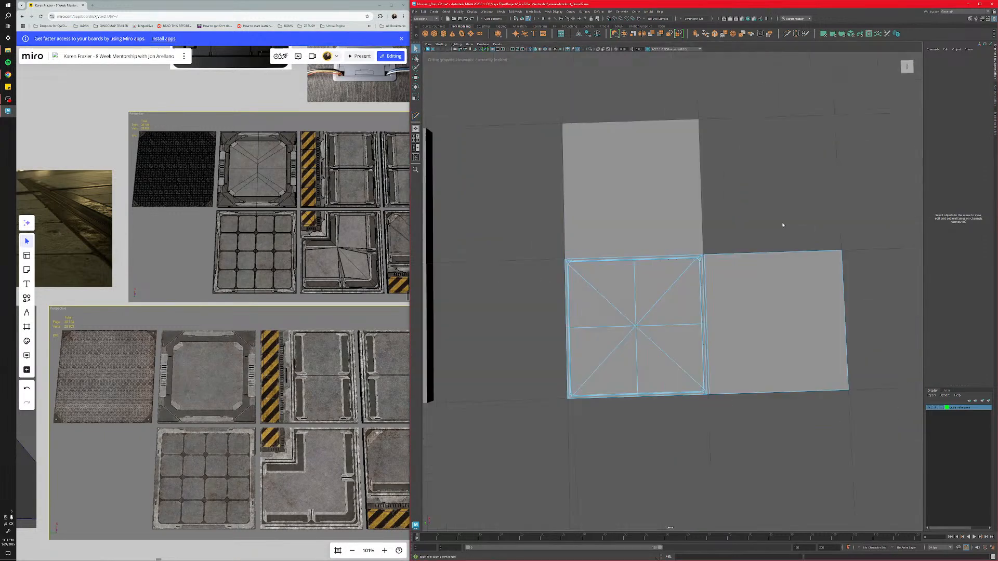
left_click_drag(680, 357, 688, 315, "alt")
right_click_drag(776, 331, 803, 320)
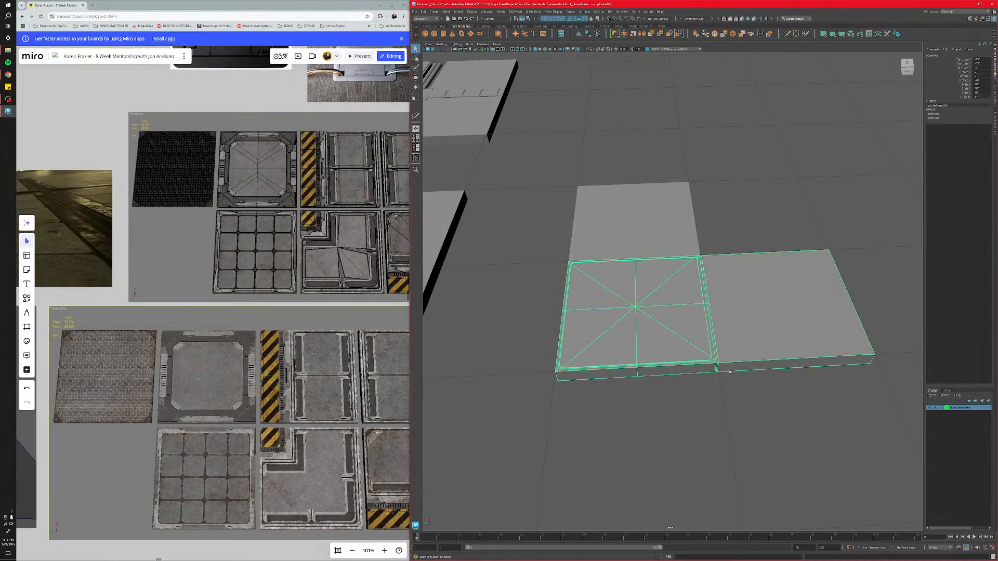
left_click_drag(729, 371, 719, 407, "alt")
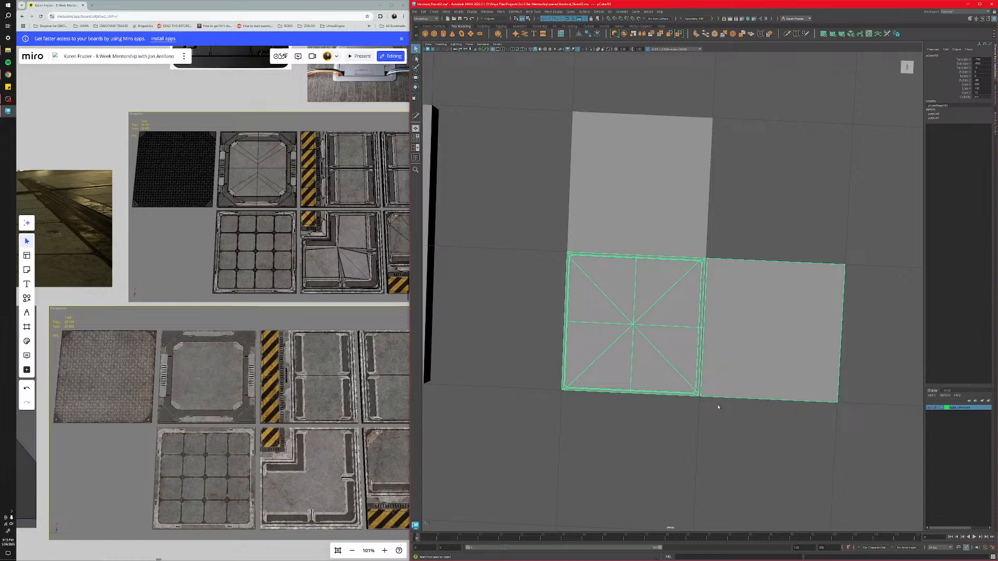
right_click_drag(648, 360, 648, 375)
left_click_drag(859, 444, 519, 349)
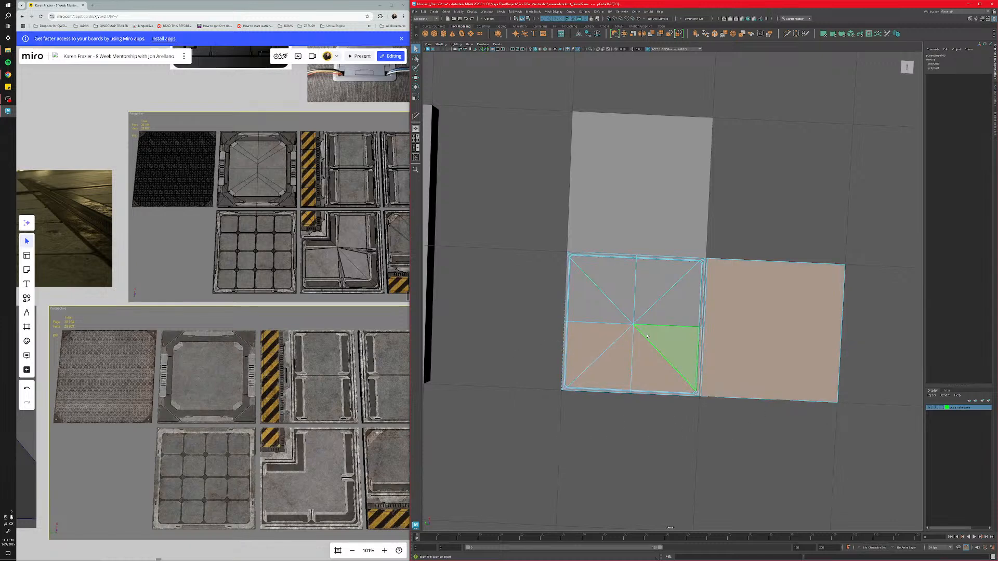
key("Delete")
Delete the tile's remaining plain section and half of the leftover panel, keeping one corner quarter, and return to object mode.
left_click_drag(764, 232, 831, 317)
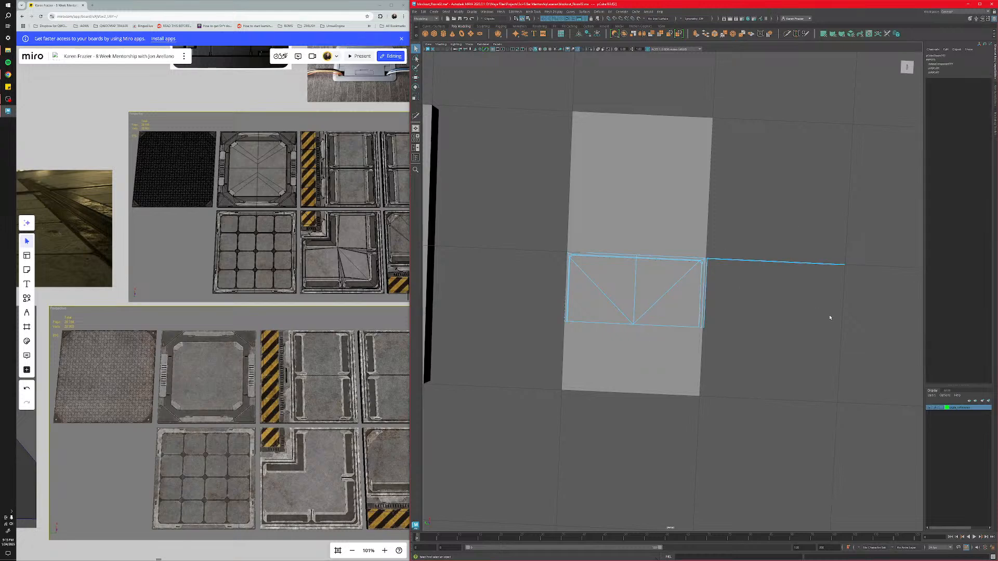
key("Delete")
left_click_drag(546, 232, 610, 382)
key("Delete")
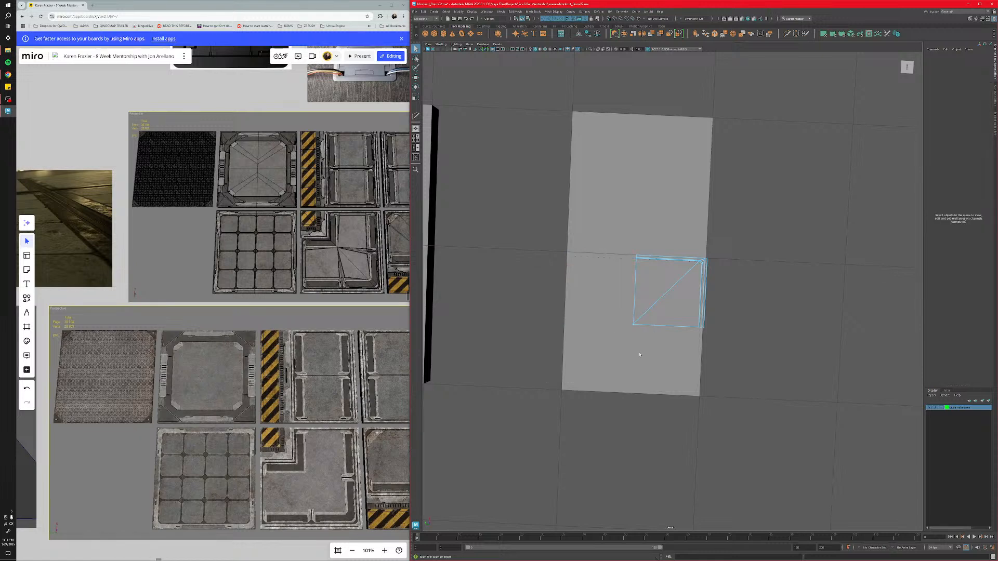
right_click_drag(657, 287, 682, 288)
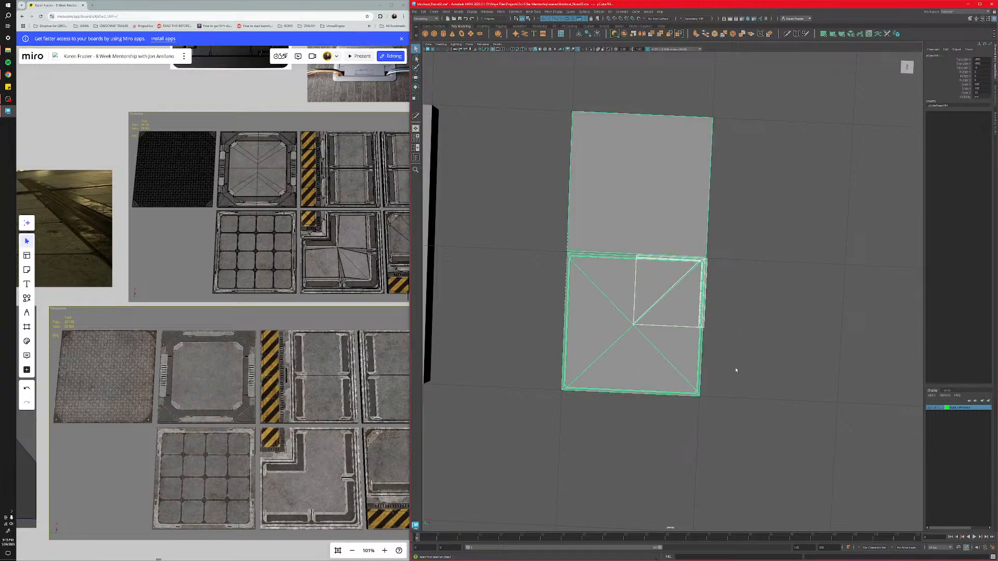
key("e")
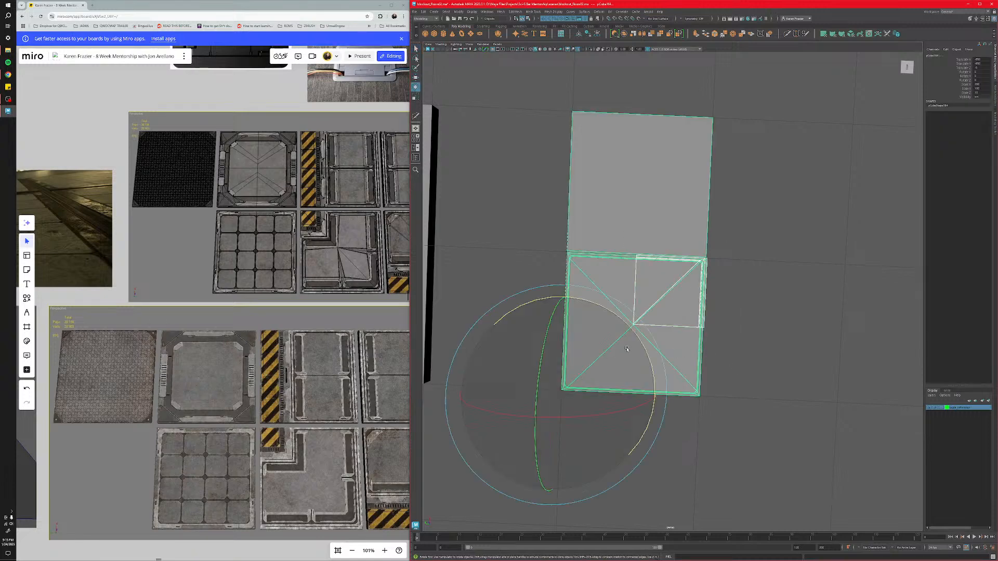
key("w")
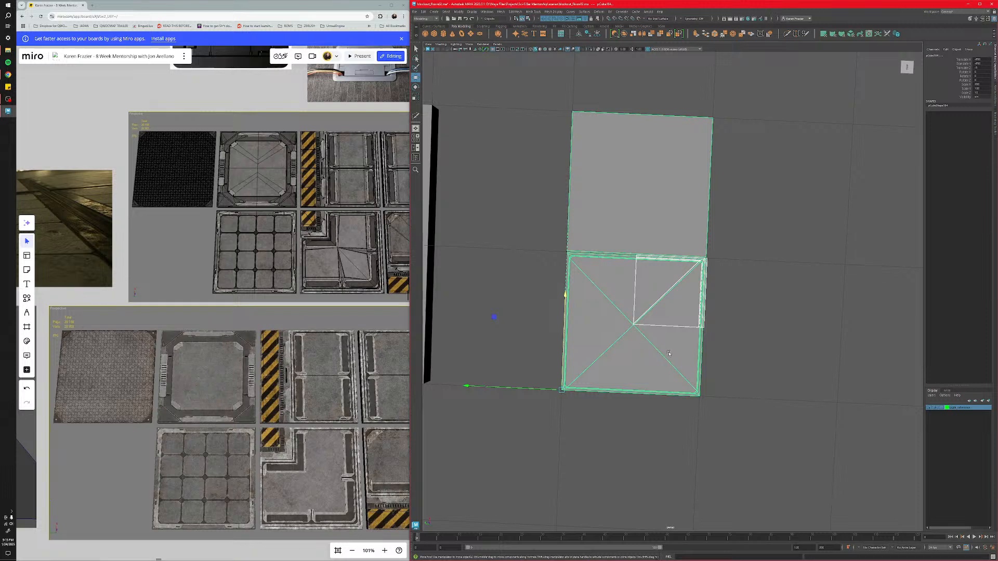
key("r")
left_click_drag(565, 298, 556, 435)
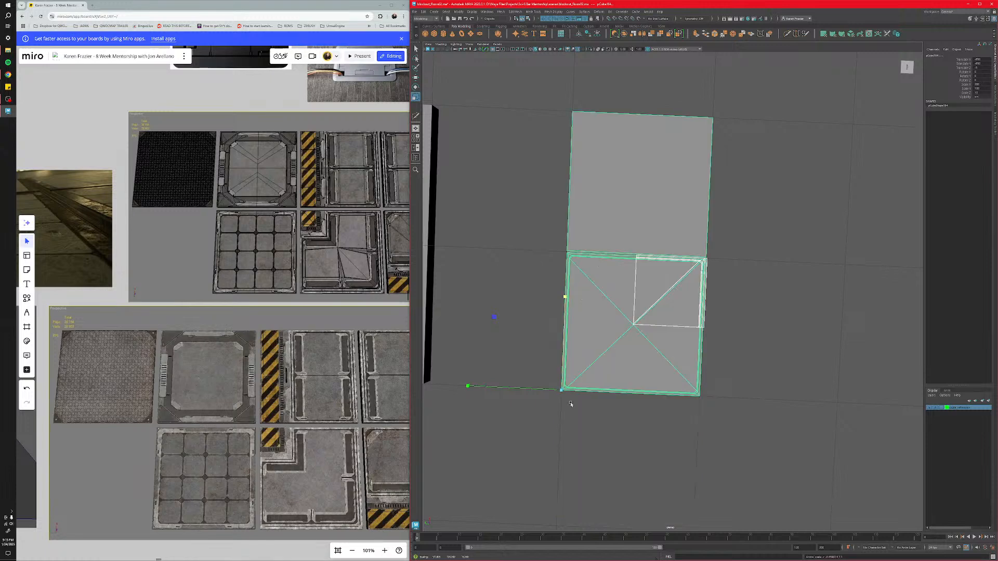
Mirror the quarter panel piece by setting its Scale Y to -100.
left_click(669, 293)
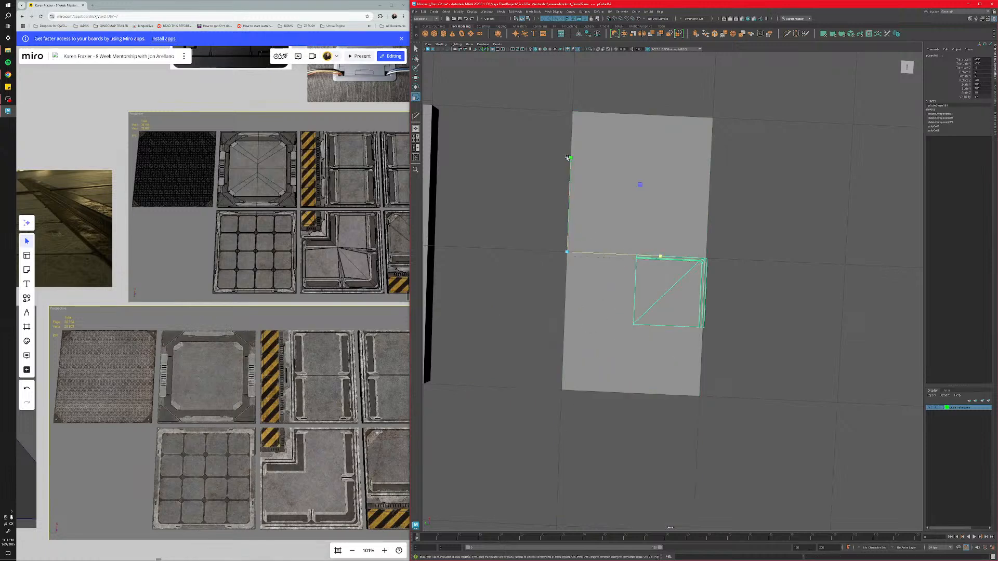
mouse_move(568, 157)
left_mouse_down()
mouse_move(564, 341)
mouse_move(569, 157)
left_mouse_up()
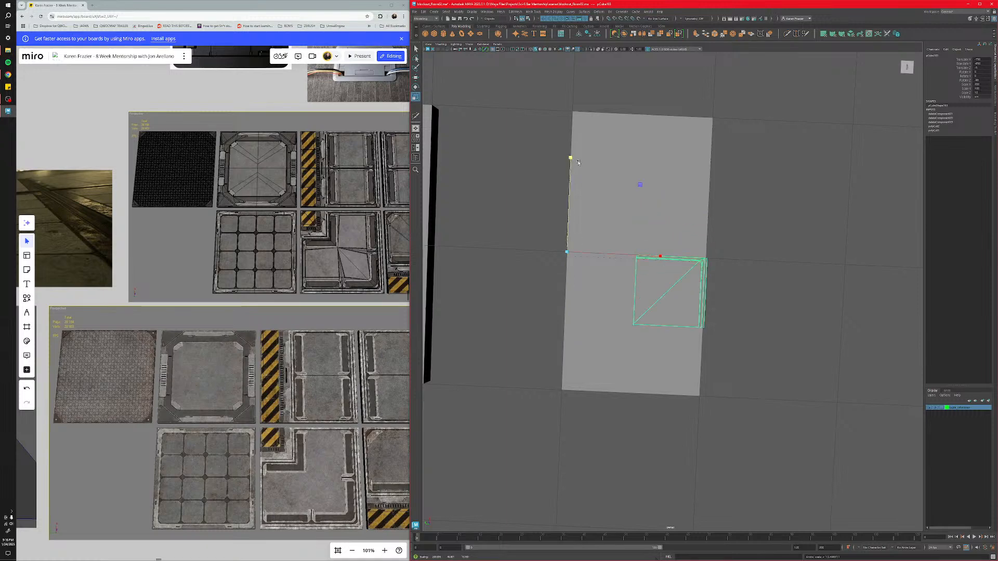
left_click_drag(570, 158, 604, 335)
double_click(979, 88)
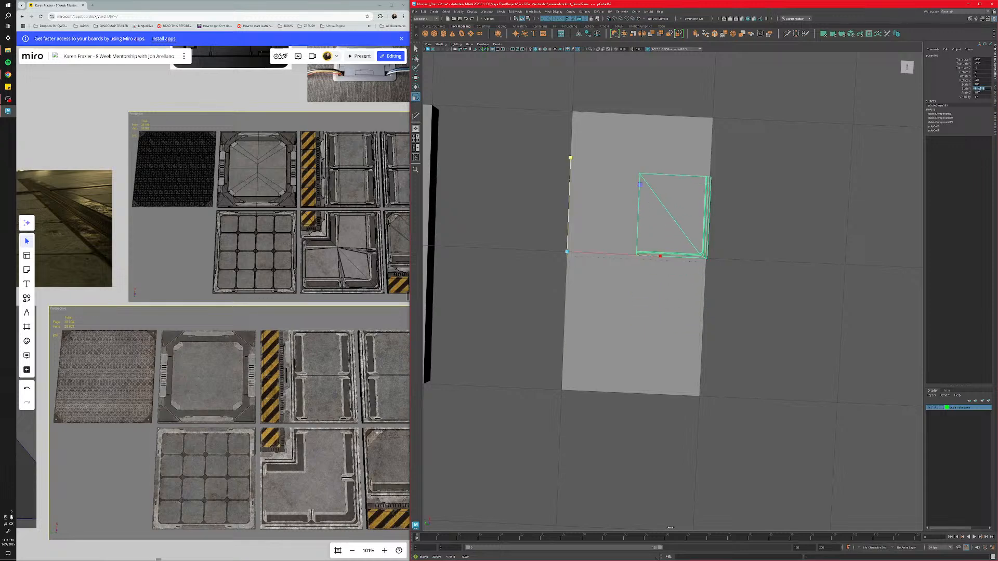
type("-100")
key("Return")
Move the mirrored quarter by one panel length so it lies over the near corner of the original tile's panel.
middle_click_drag(742, 294, 730, 305, "alt")
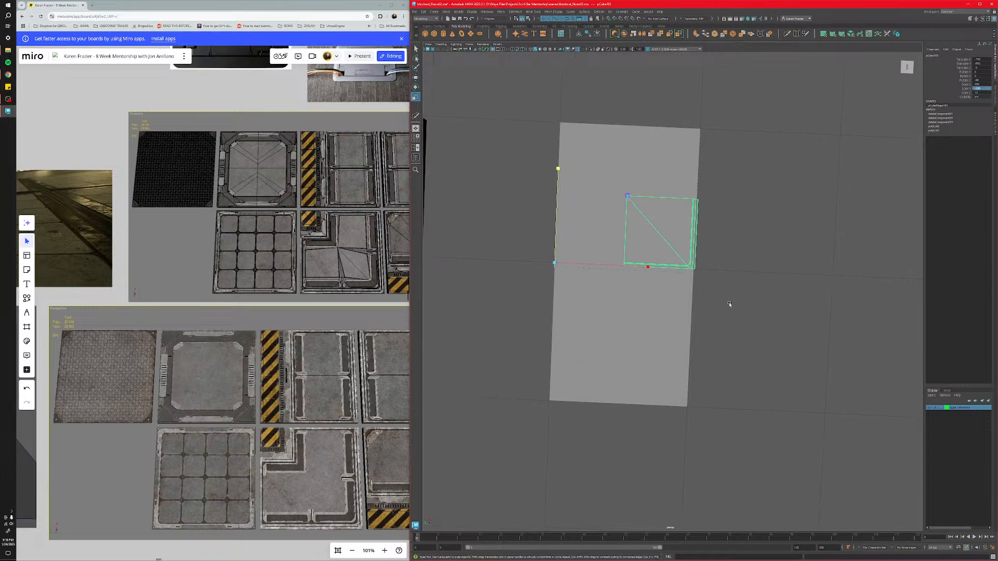
key("w")
left_click_drag(552, 250, 547, 388)
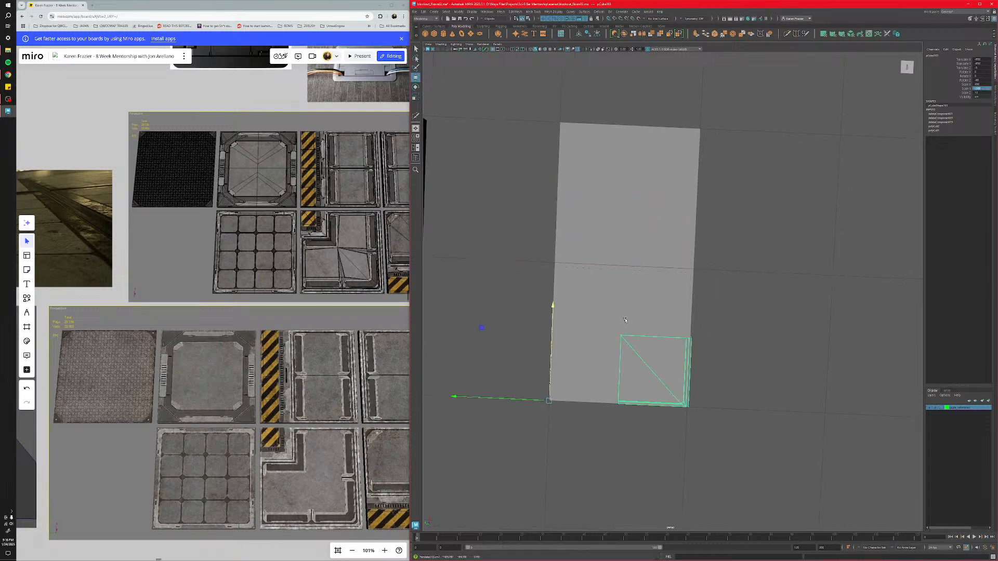
Compare the mirrored quarter's borders, corner and diagonal with those of the original tile's recessed panel.
left_click(667, 322)
middle_click_drag(667, 321, 612, 317, "alt")
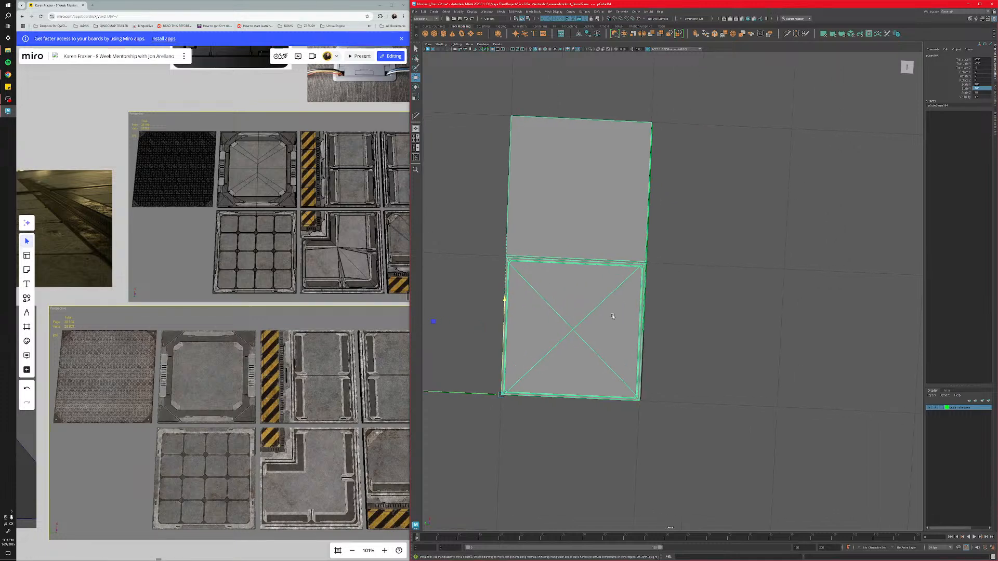
scroll(612, 317, "up", 4)
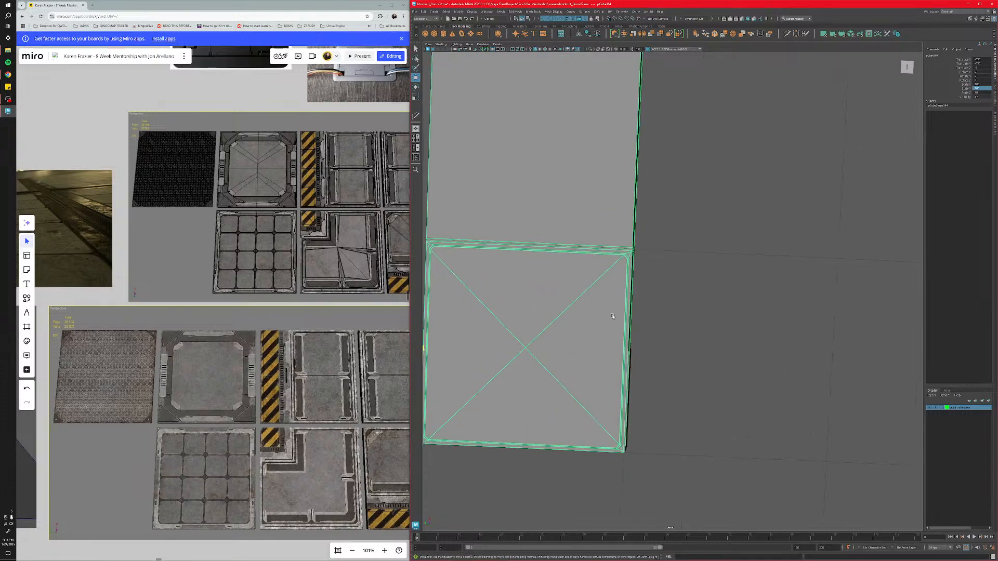
scroll(613, 317, "down", 2)
scroll(614, 331, "up", 2)
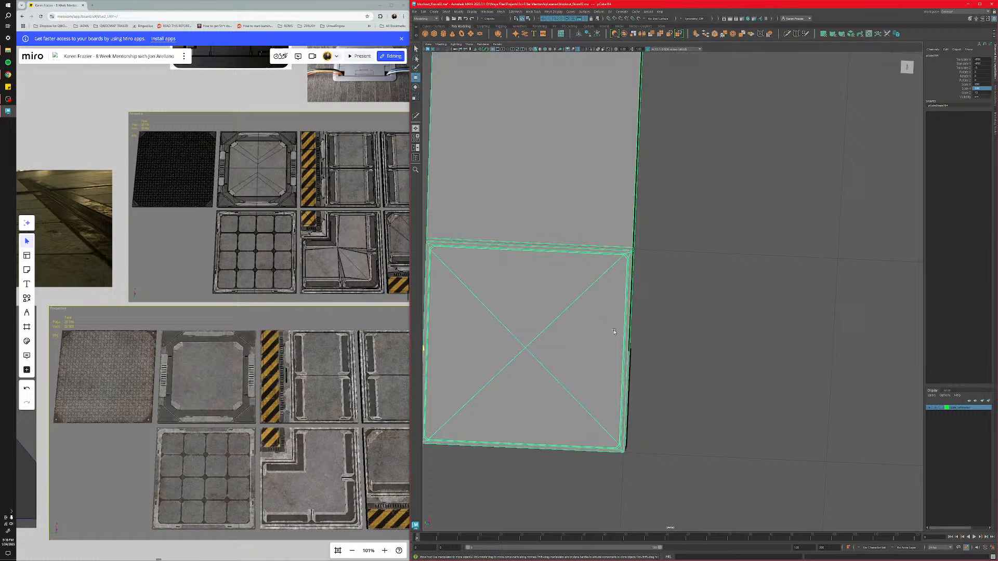
left_click(643, 360)
left_click(631, 371)
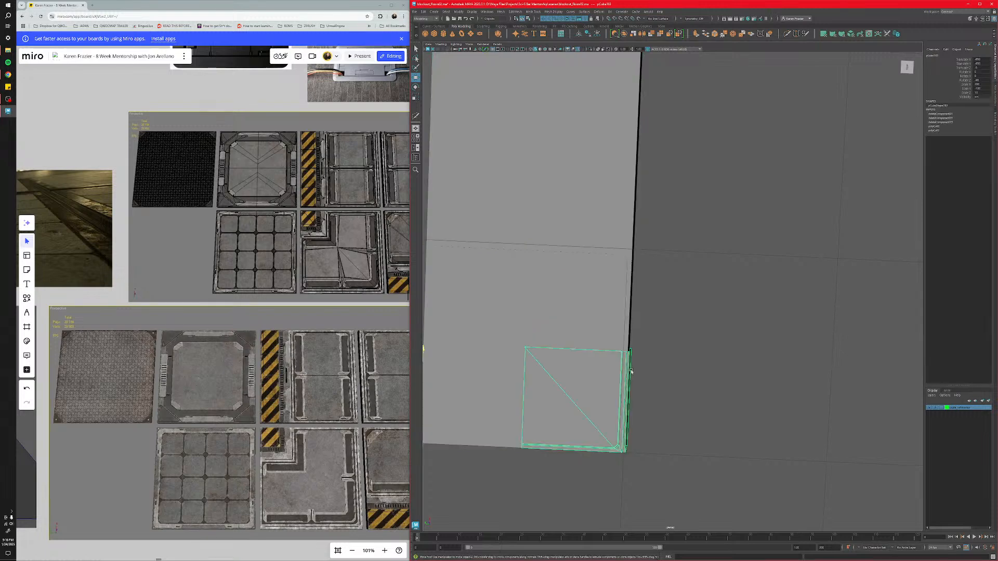
left_click_drag(644, 370, 738, 338, "alt")
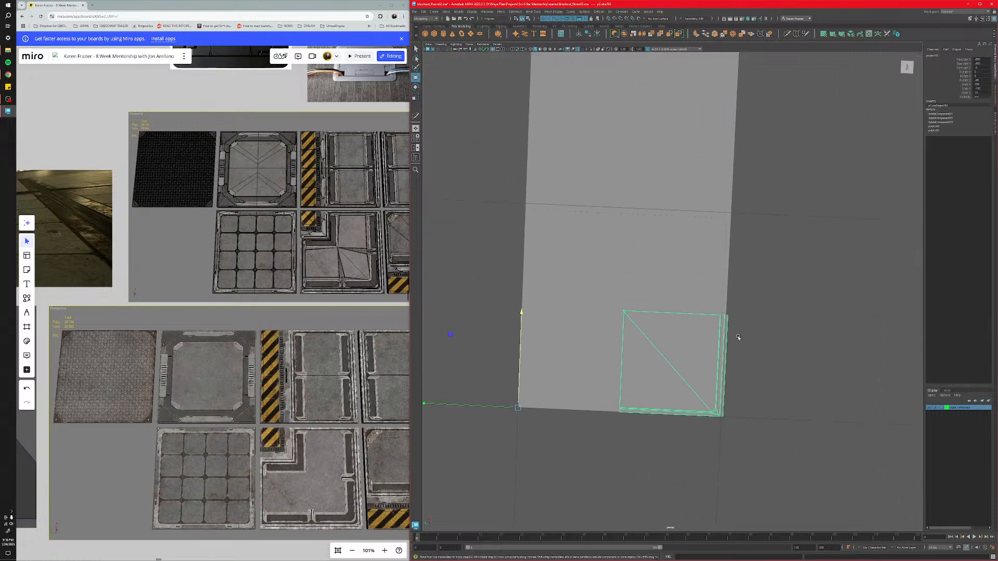
left_click(680, 279)
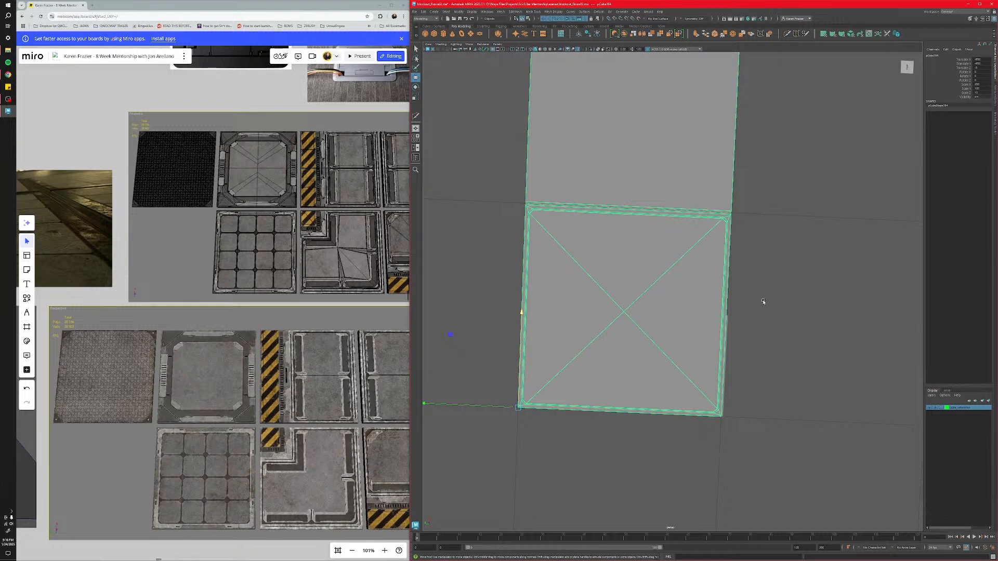
scroll(763, 302, "up", 4)
Duplicate the mirrored quarter and flip the copy along Y by giving it a positive Scale Y.
left_click(736, 334)
left_click(736, 334)
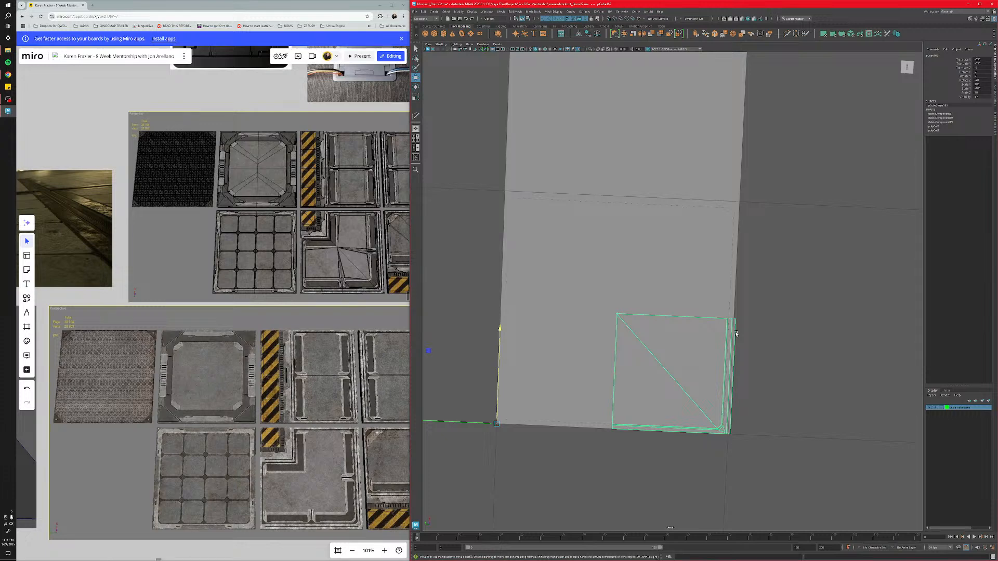
key("ctrl+d")
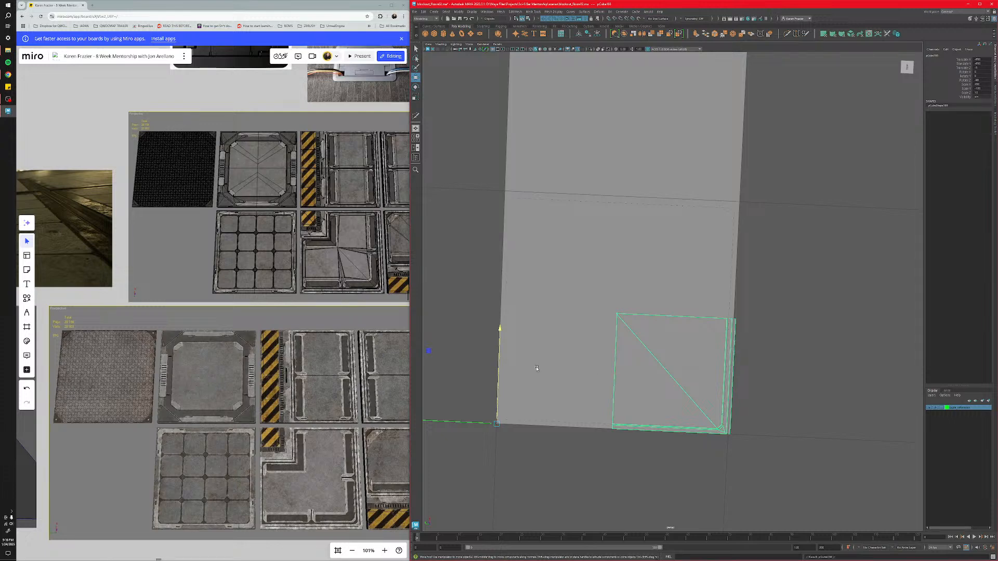
key("r")
left_click(983, 89)
type("1")
key("Return")
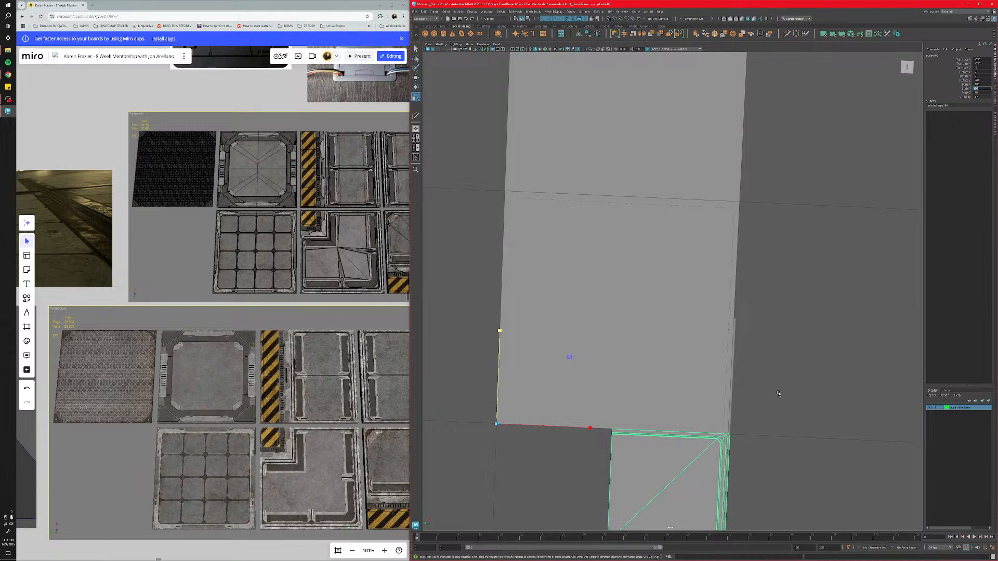
Undo the flipped copy of the quarter, then try moving the quarter along the tile and undo that move.
scroll(779, 393, "down", 3)
type("-1")
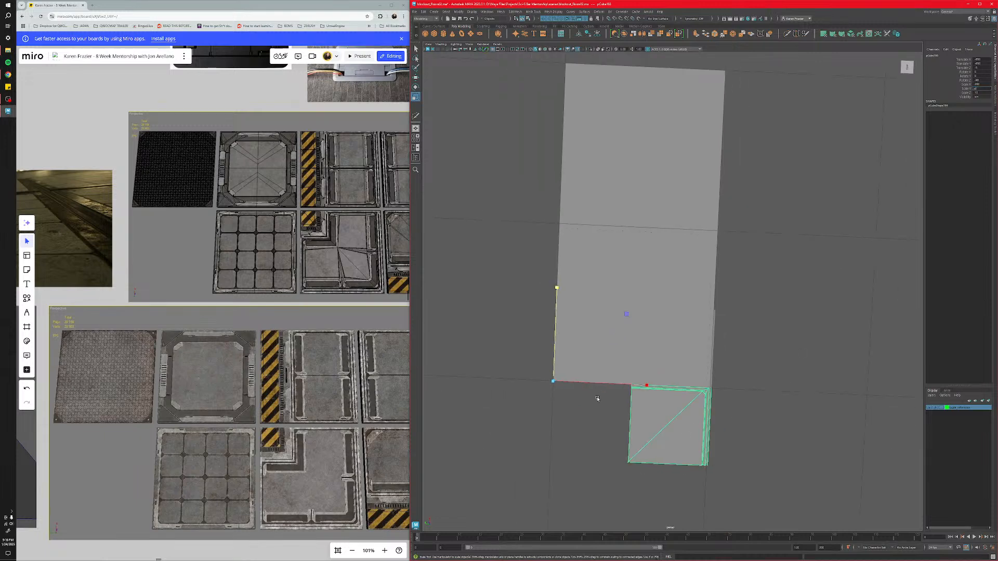
left_click(802, 382)
key("ctrl+z")
key("w")
key("ctrl+z")
key("ctrl+z")
key("x")
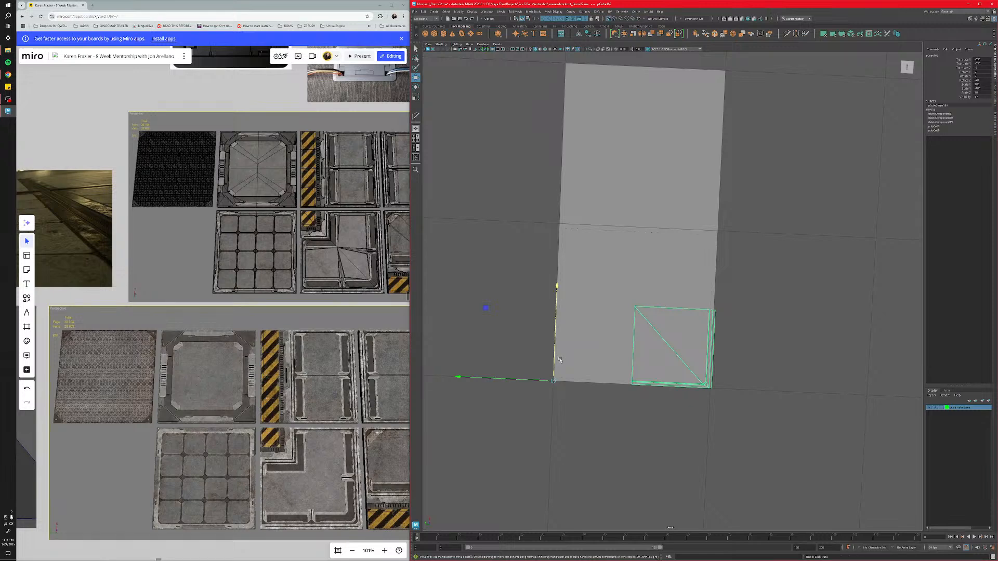
left_click(556, 335)
left_click_drag(558, 323, 559, 417)
key("ctrl+z")
Duplicate the corner quarter, flip the copy along Y, and snap it one panel length along the tile to meet the first quarter.
key("ctrl+d")
double_click(978, 88)
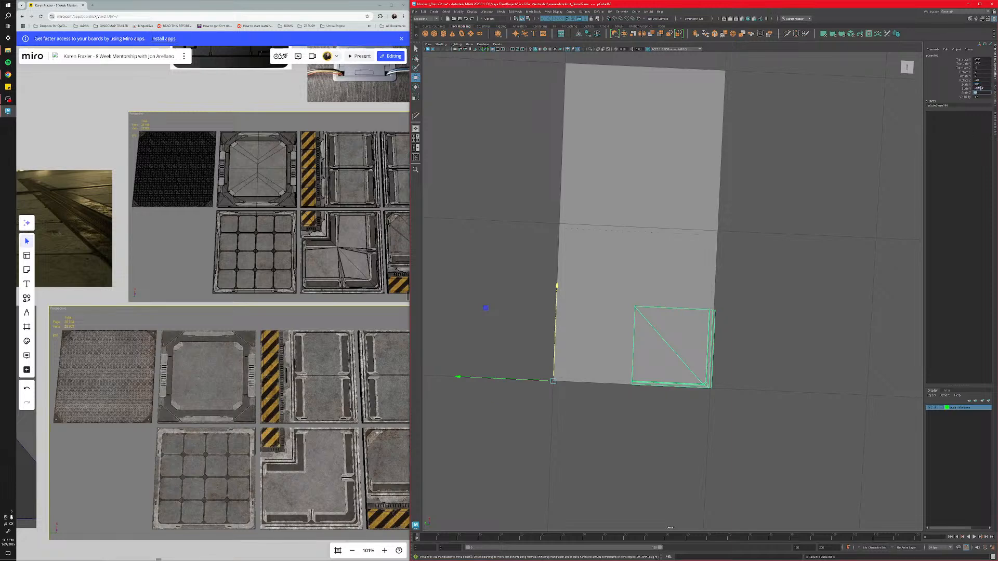
key("Return")
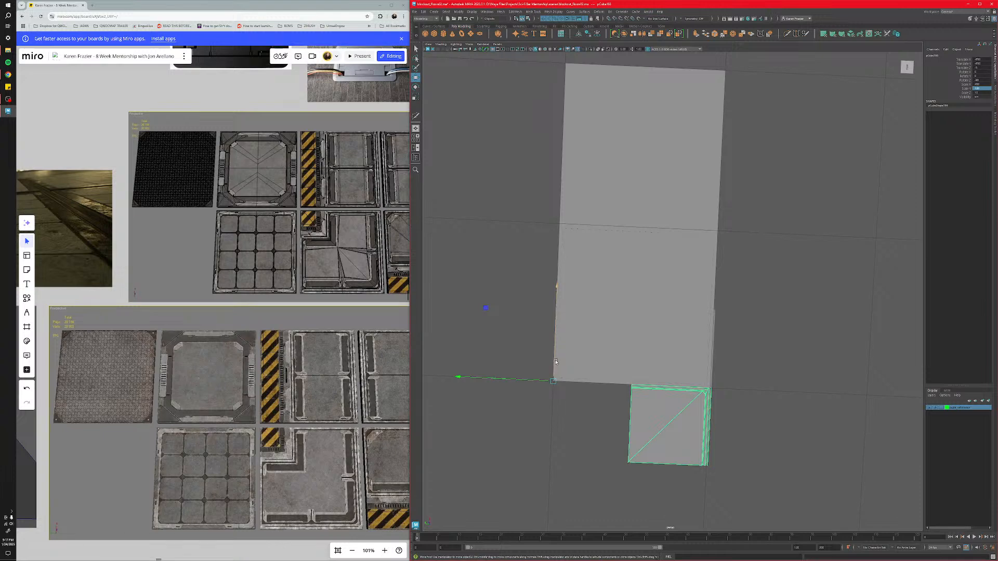
key("x")
left_click_drag(555, 364, 562, 253)
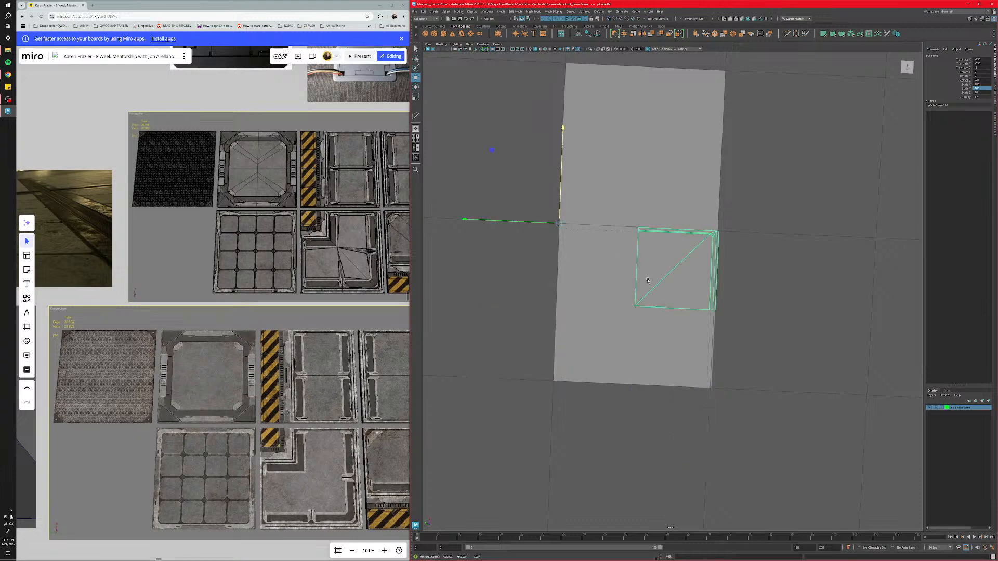
Select both mirrored quarters and move them together off the tile to the empty grid space beside it.
middle_click_drag(676, 283, 640, 283, "alt")
left_click_drag(642, 286, 643, 362, "alt")
left_click(671, 277)
left_click(672, 277)
left_click(658, 297, "shift")
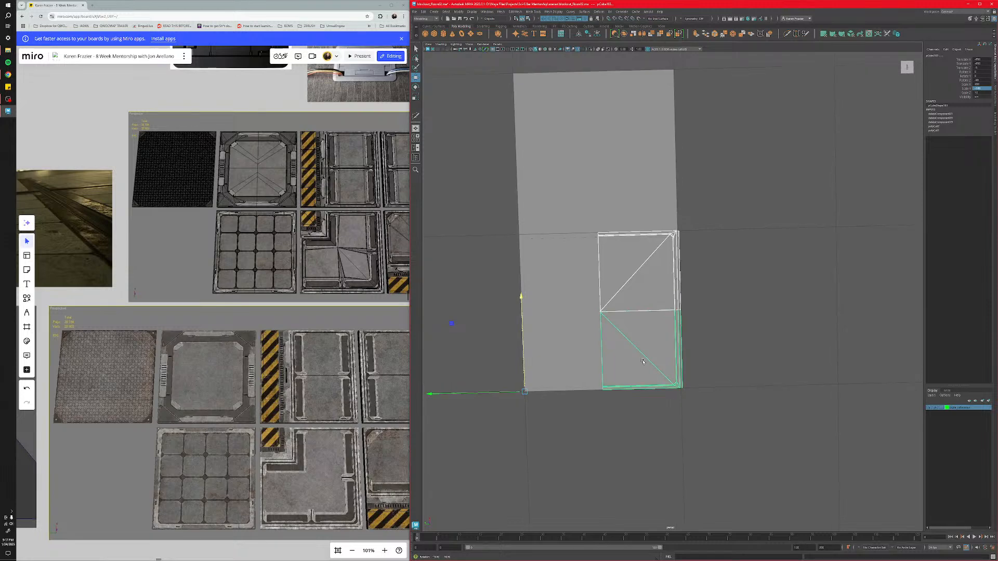
key("x")
left_click_drag(507, 393, 680, 385)
Duplicate the large plain square tile and place the copy on the grid beyond the two separated quarters.
middle_click_drag(706, 344, 663, 326, "alt")
scroll(534, 350, "up", 3)
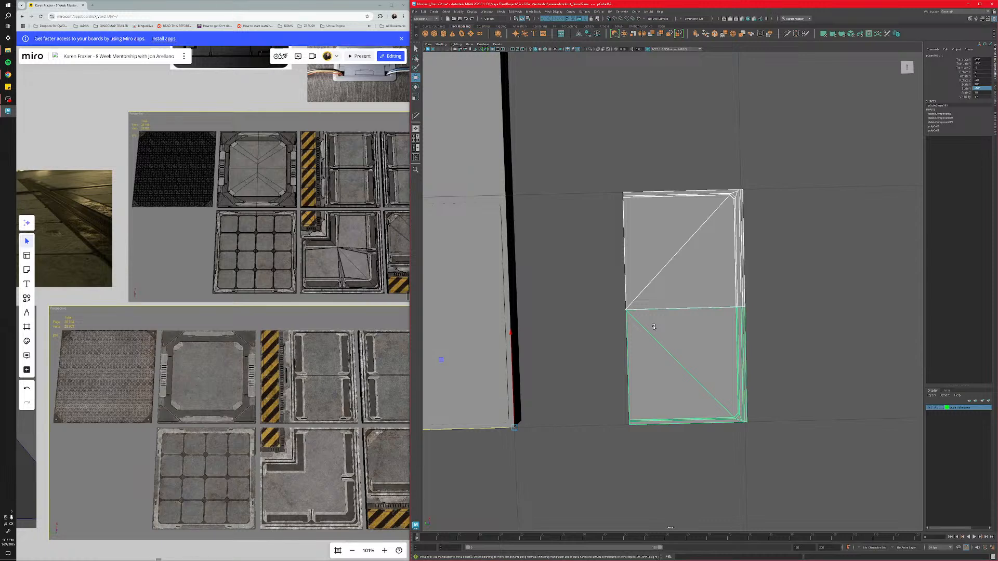
scroll(652, 331, "down", 7)
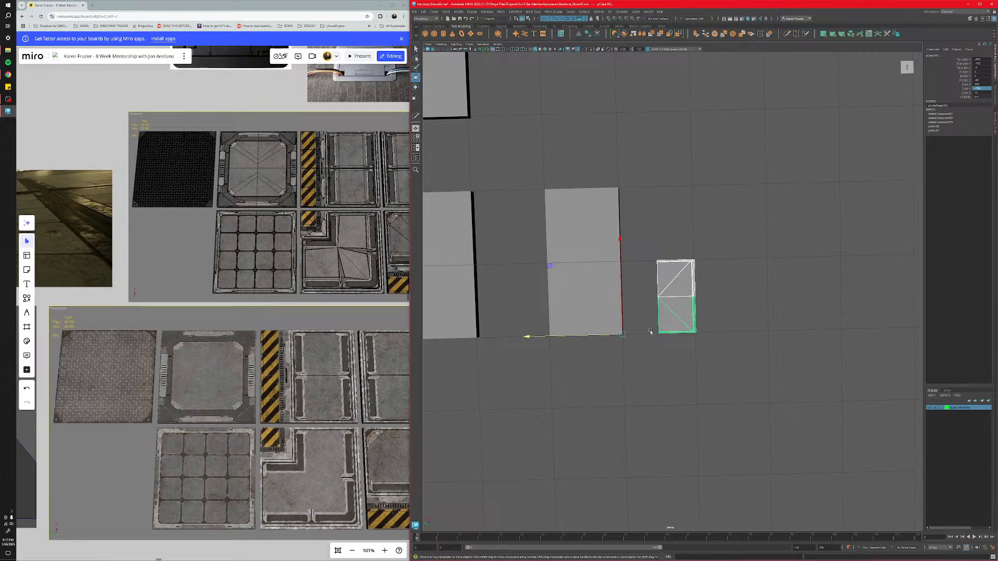
left_click(589, 292)
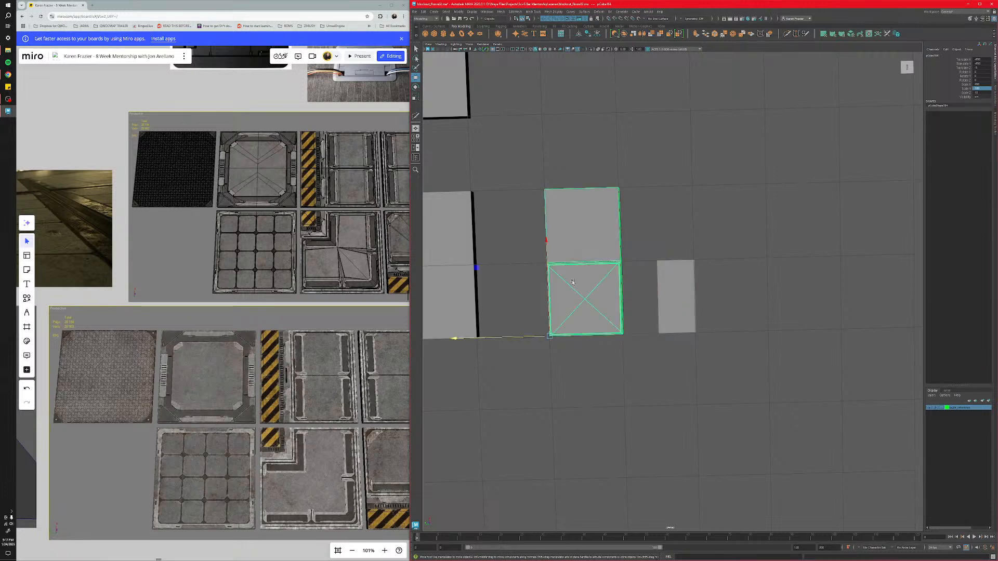
left_click_drag(573, 282, 662, 297, "alt")
left_click(496, 297)
middle_click_drag(496, 297, 573, 298, "alt")
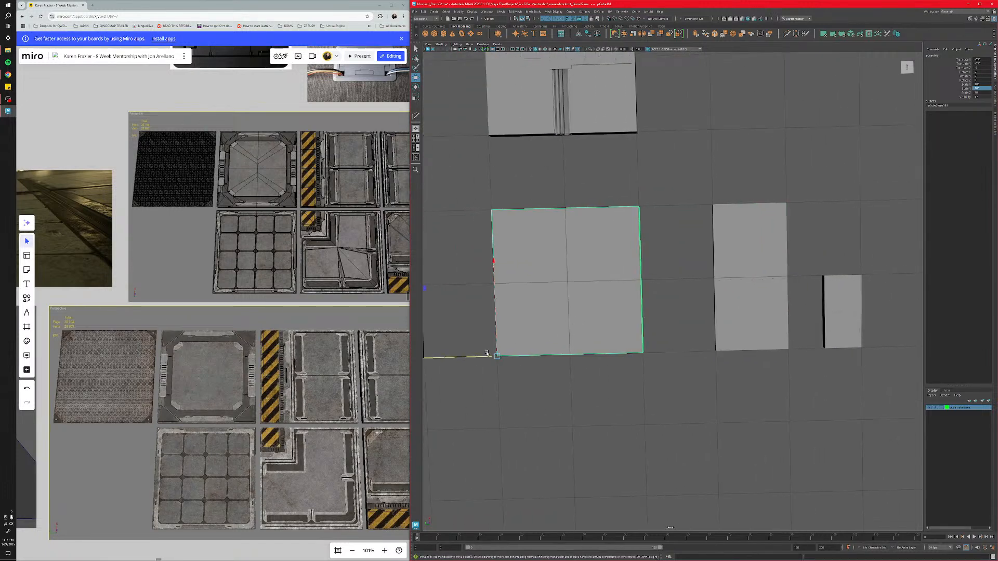
left_click_drag(483, 357, 803, 354, "shift")
middle_click_drag(803, 354, 635, 353, "alt")
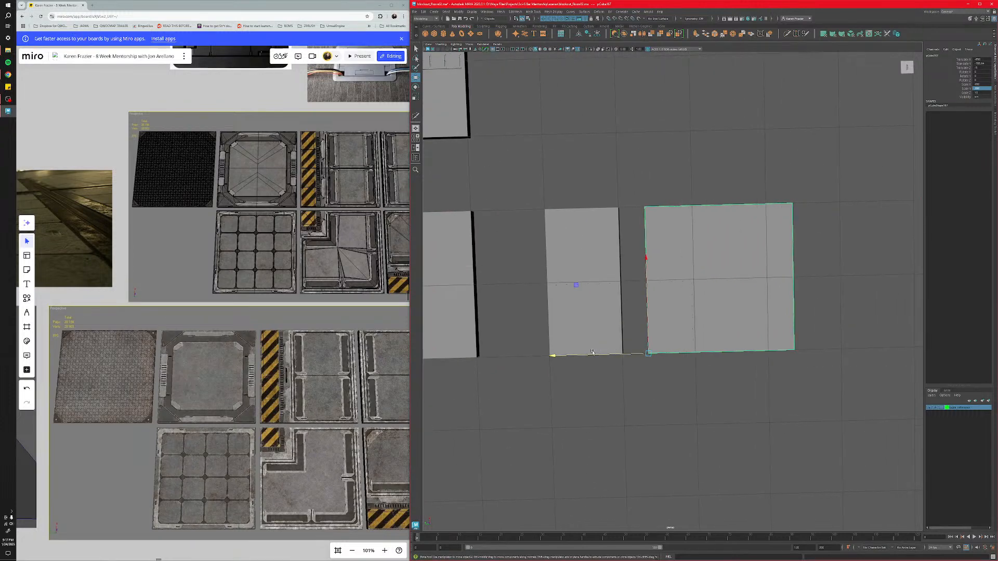
left_click_drag(598, 355, 720, 353)
middle_click_drag(755, 354, 657, 373, "alt")
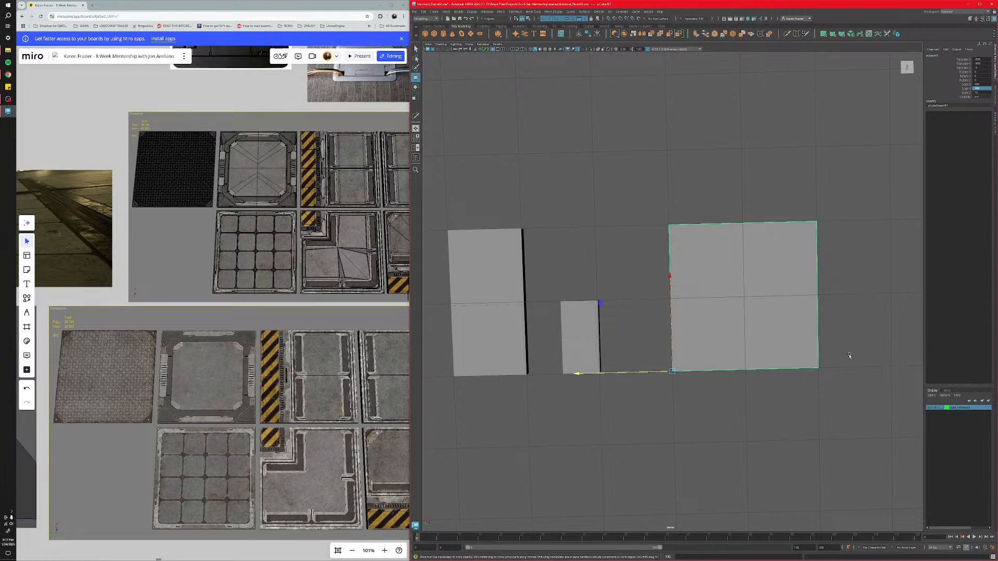
Set the copied square tile's Scale X and Scale Y to 300.
double_click(977, 84)
type("300")
key("Tab")
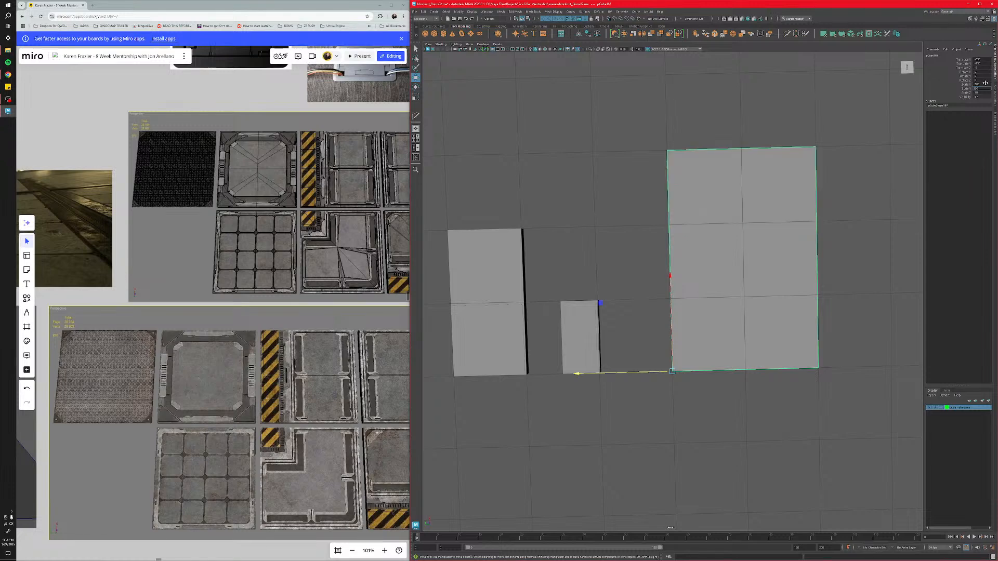
type("300")
key("Tab")
key("Return")
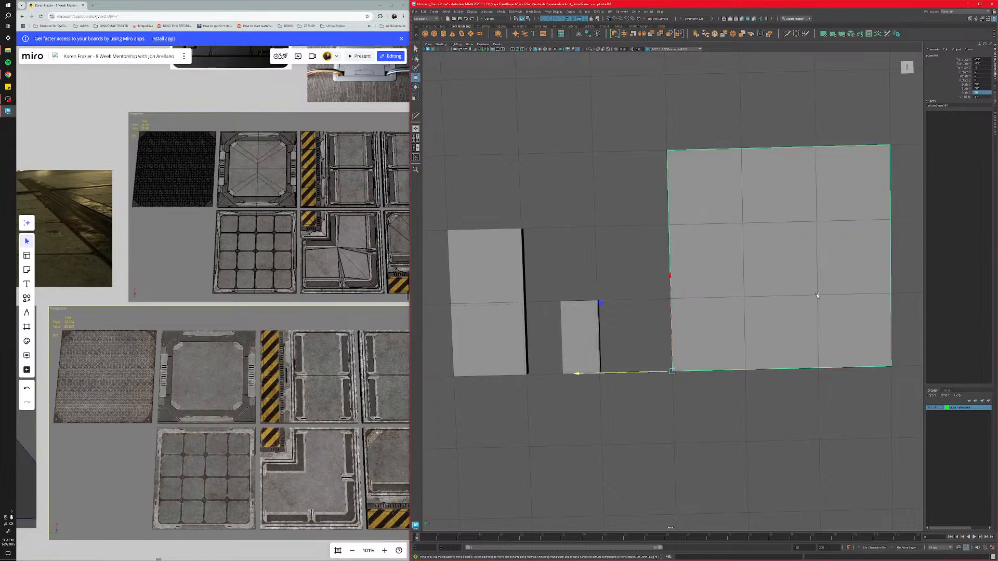
middle_click_drag(803, 280, 688, 354, "alt")
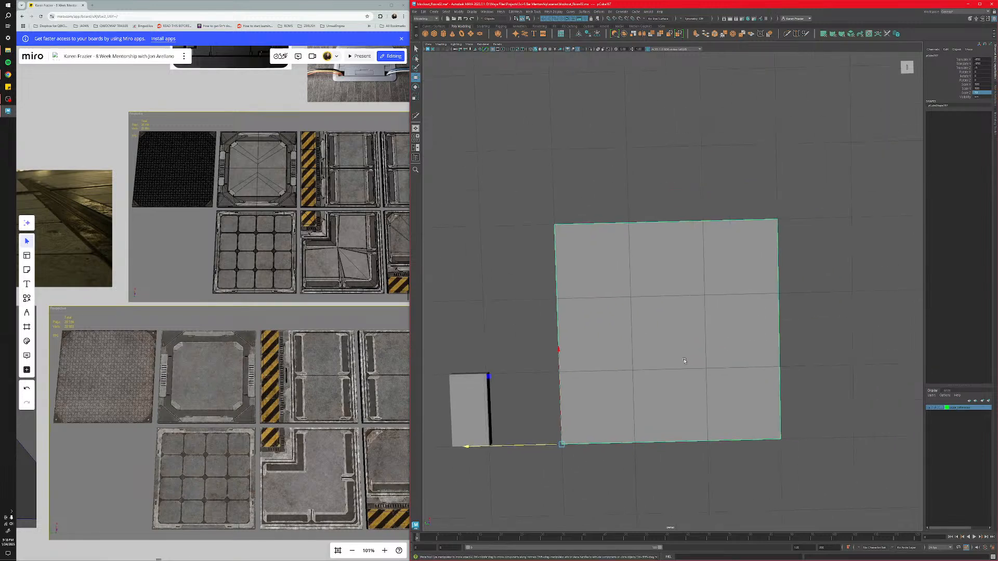
scroll(676, 364, "up", 5)
middle_click_drag(643, 394, 610, 355, "alt")
left_click_drag(610, 355, 626, 349, "alt")
scroll(626, 346, "up", 3)
middle_click_drag(627, 345, 634, 336, "alt")
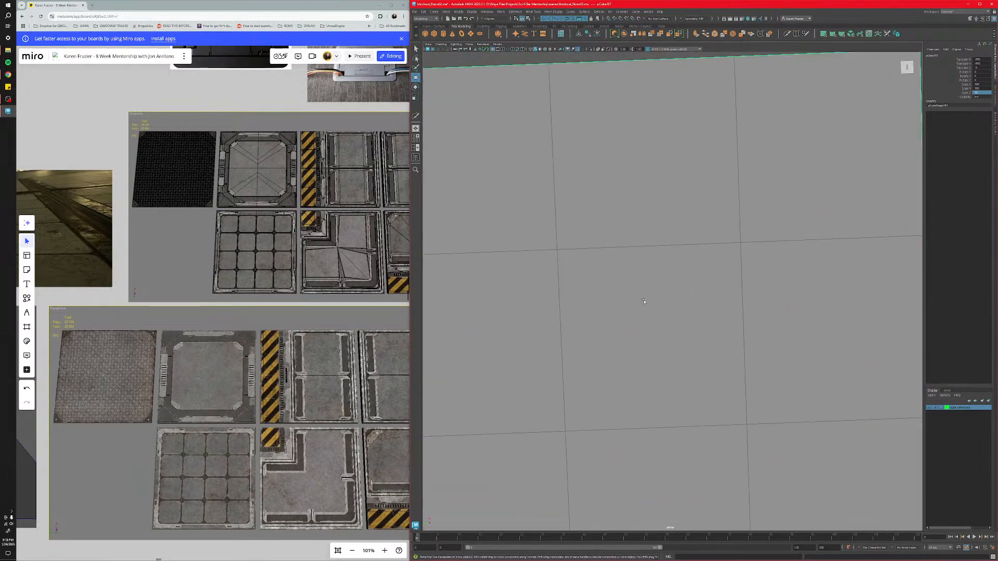
scroll(631, 306, "down", 4)
scroll(645, 327, "up", 2)
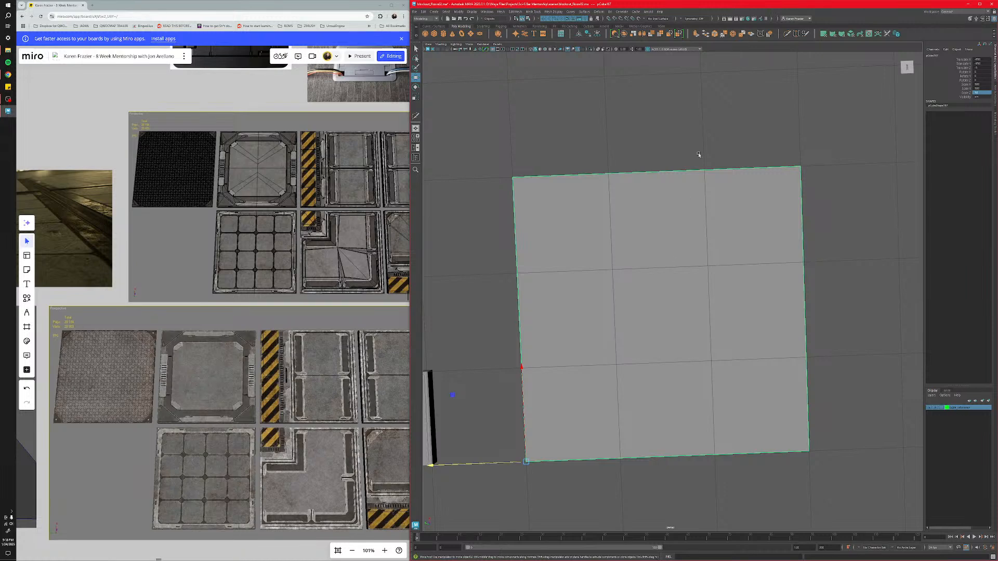
left_click(788, 35)
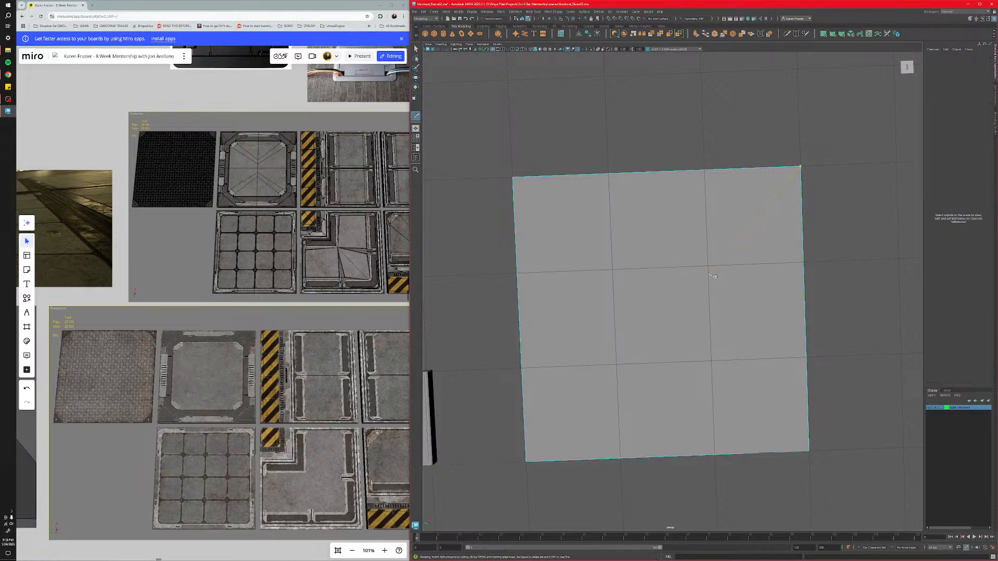
key("q")
Open the Insert Edge Loop tool's settings for the enlarged tile and edit the number of edge loops.
right_click_drag(632, 317, 656, 309)
right_click(617, 323, "shift")
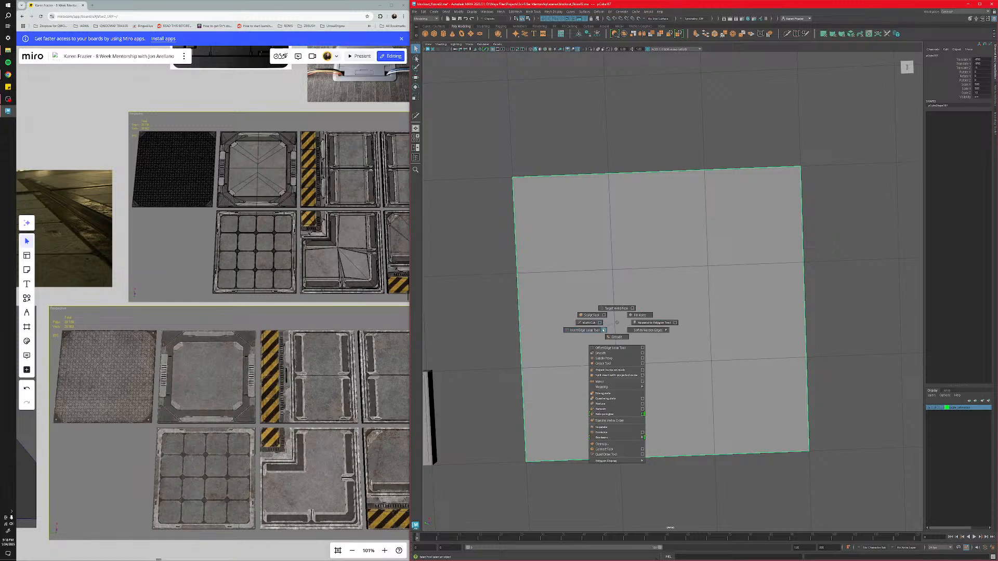
left_click(604, 330)
left_click_drag(112, 103, 85, 100)
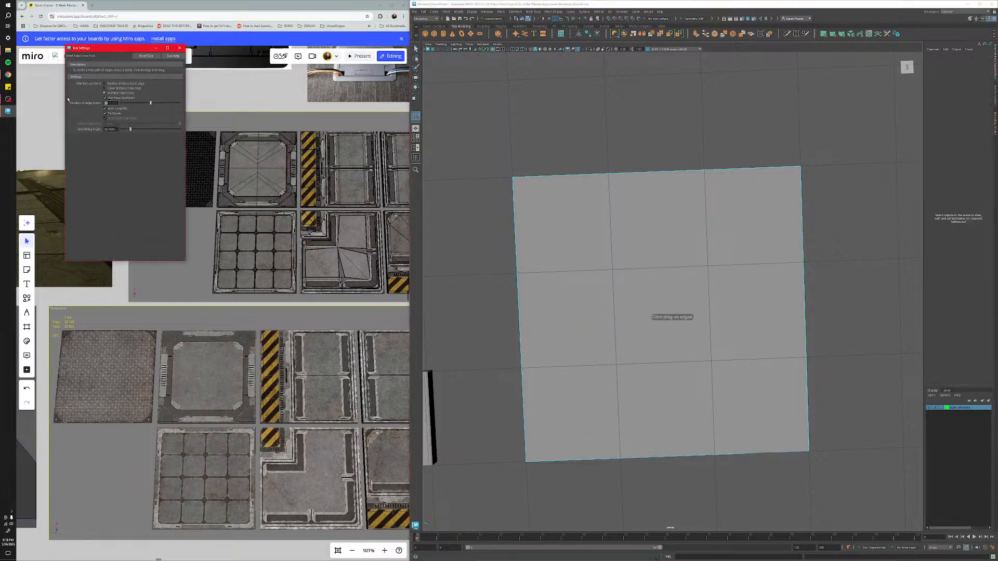
Try inserting edge loops across the enlarged tile with different loop counts, undoing each attempt.
left_click(604, 175)
key("ctrl+z")
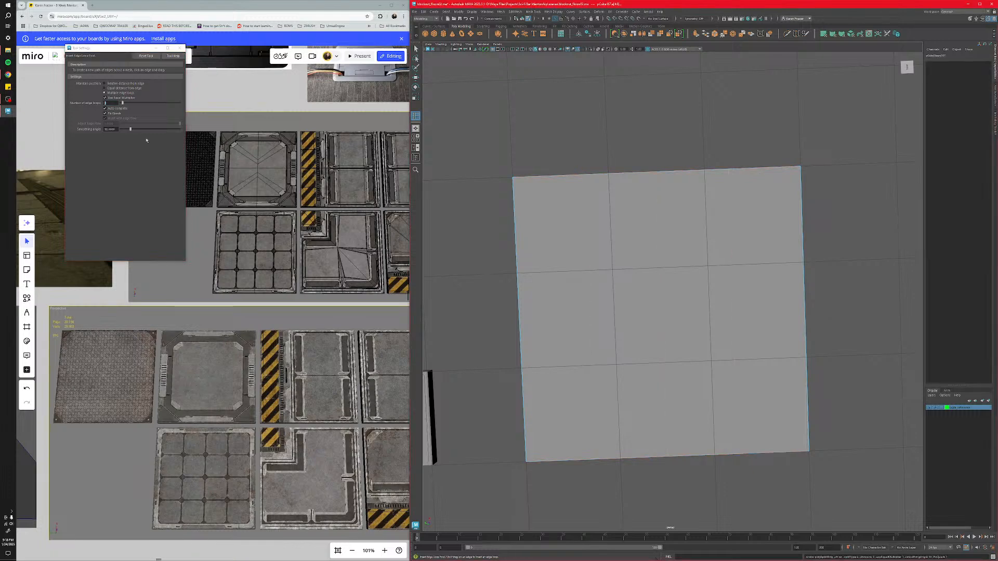
key("3")
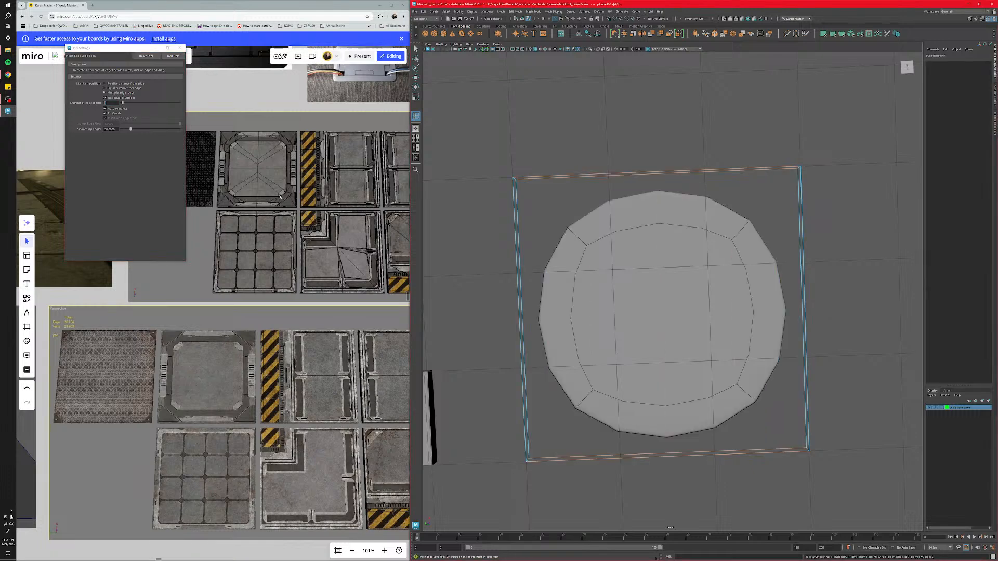
key("ctrl+z")
left_click(112, 104)
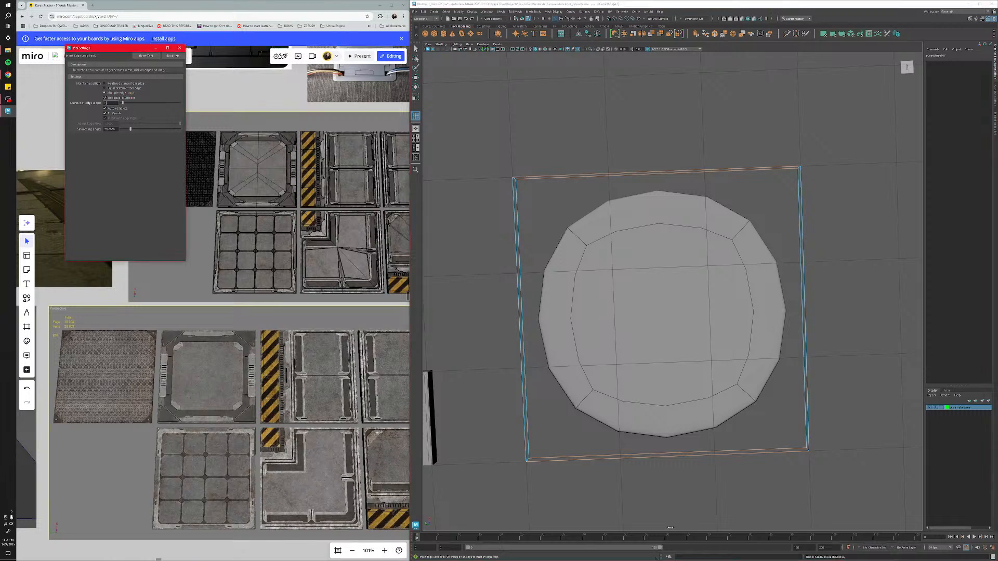
left_click(622, 271)
key("1")
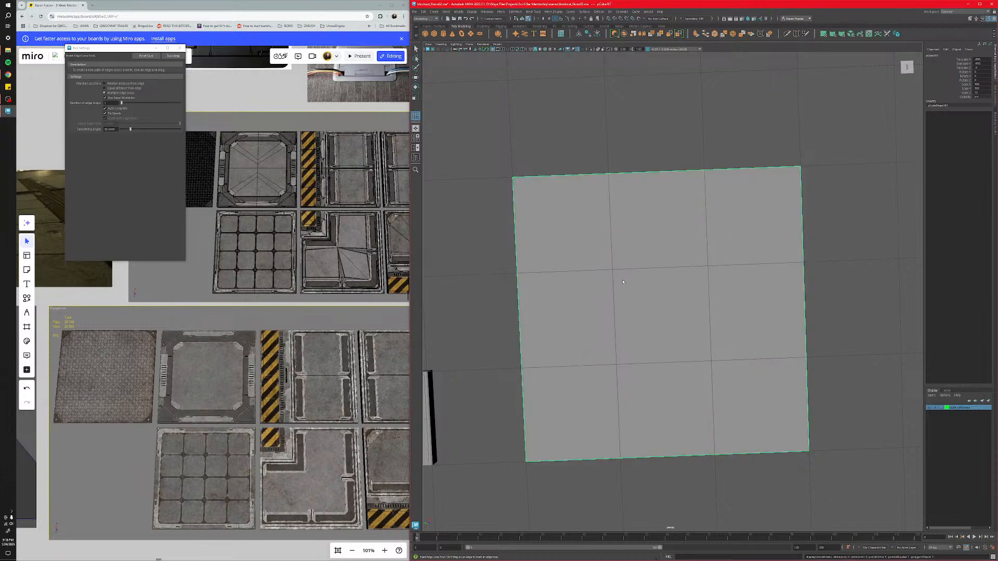
left_click(622, 173)
key("ctrl+z")
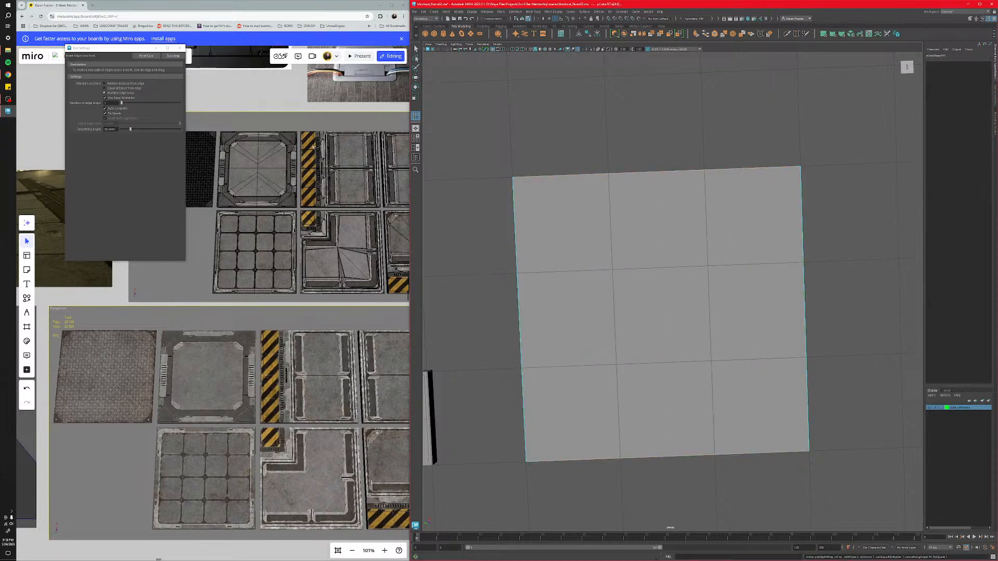
Insert two evenly spaced edge loops in each direction to divide the enlarged tile into a 3 by 3 grid, then close the tool settings.
left_click(110, 103)
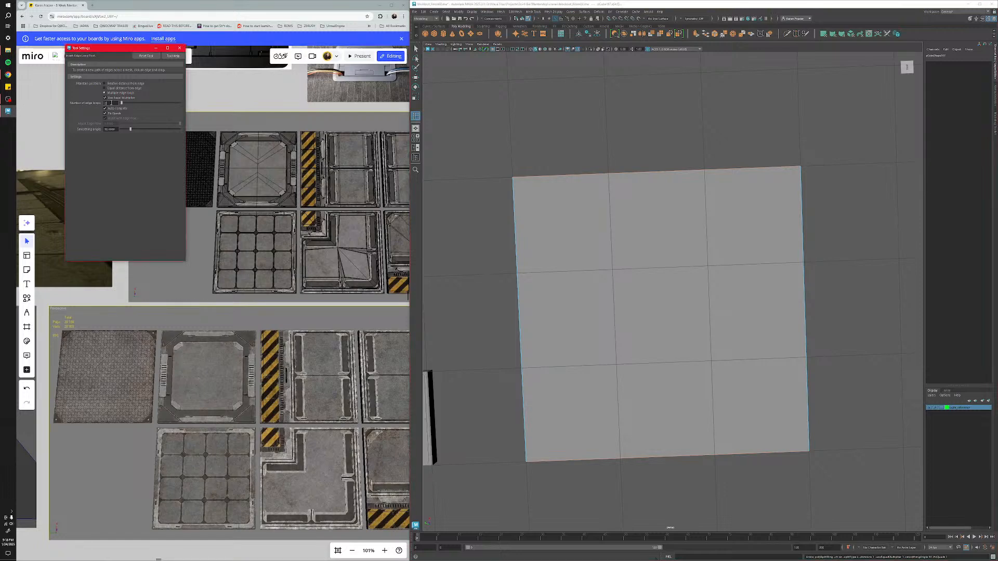
left_click(623, 177)
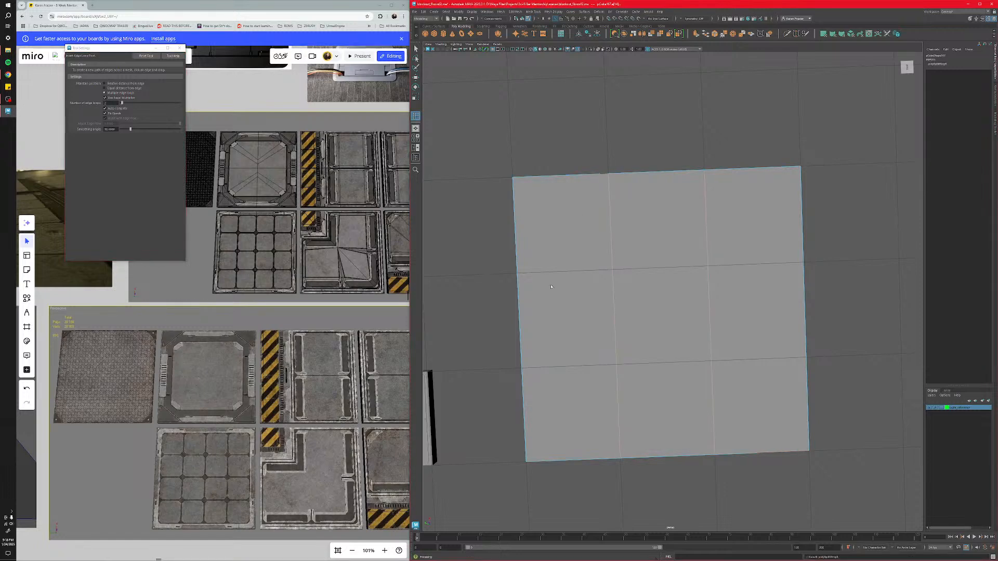
left_click(518, 275)
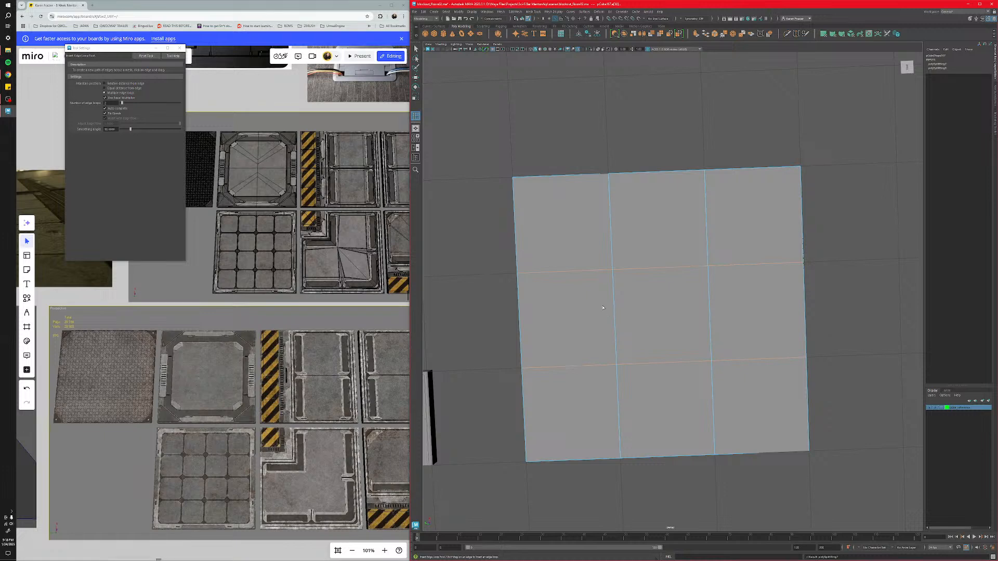
key("q")
right_click_drag(645, 312, 473, 338)
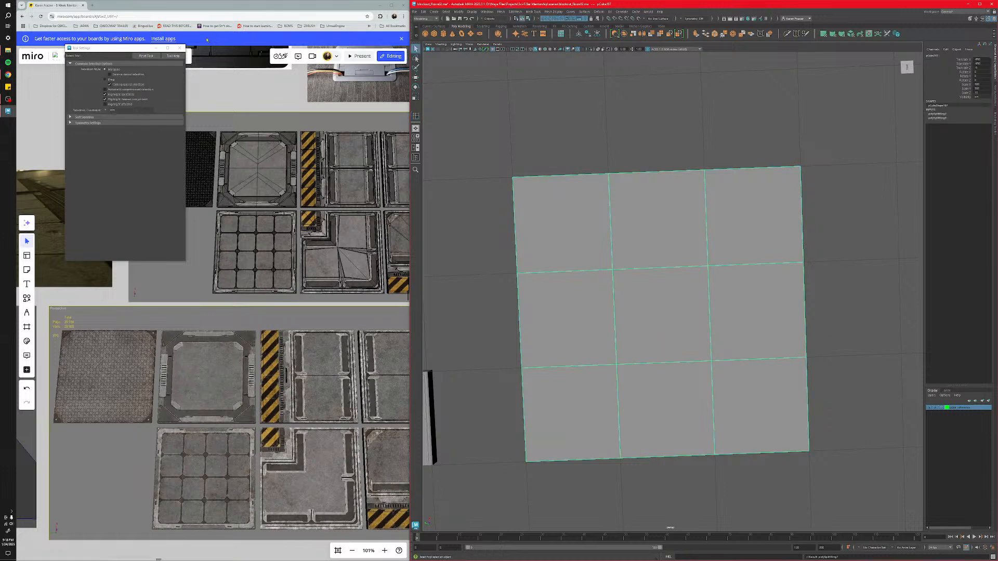
left_click(180, 47)
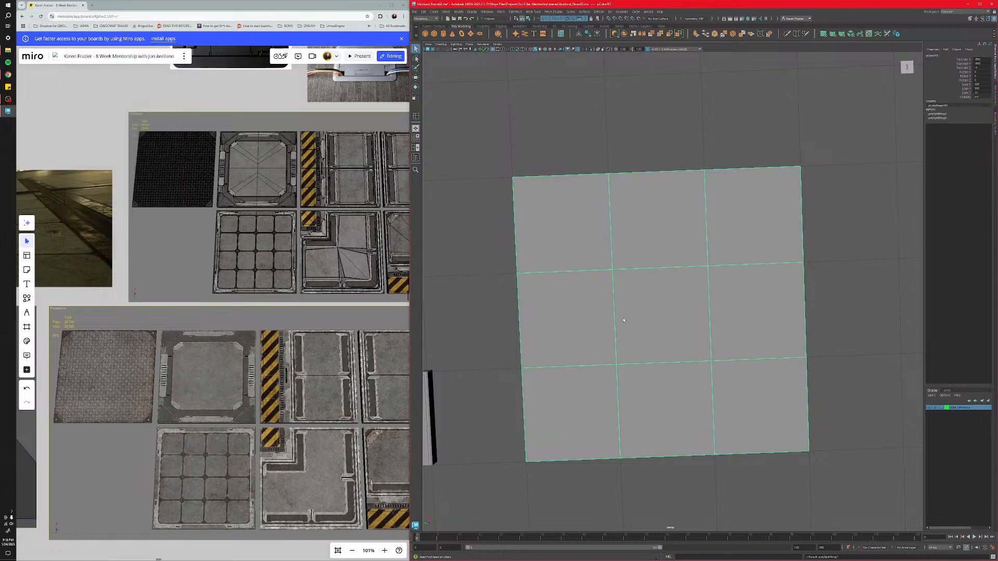
Compare the enlarged tile's grid divisions with the border and chamfered corner of the existing recessed panel tile.
left_click_drag(624, 320, 626, 326, "alt")
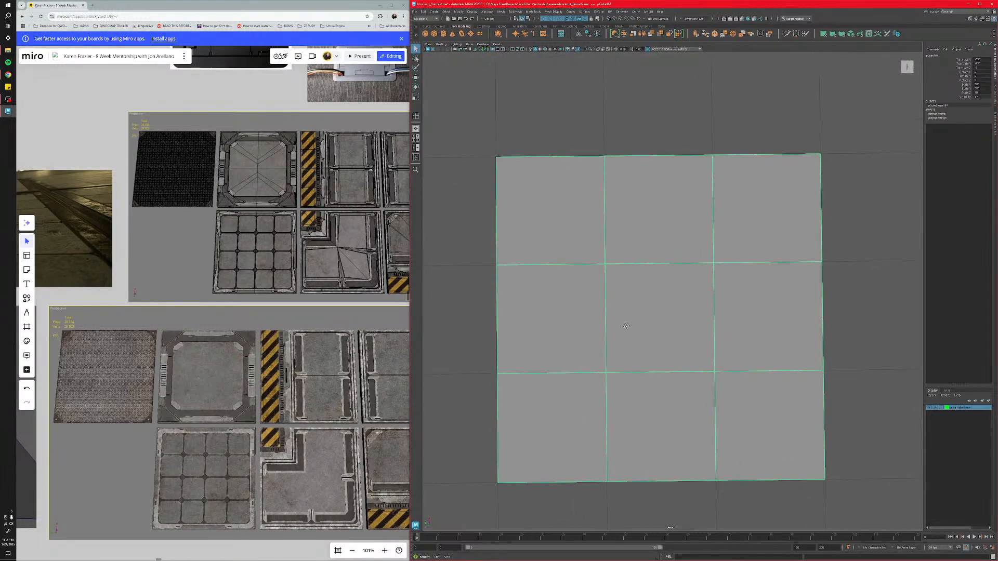
scroll(650, 315, "up", 5)
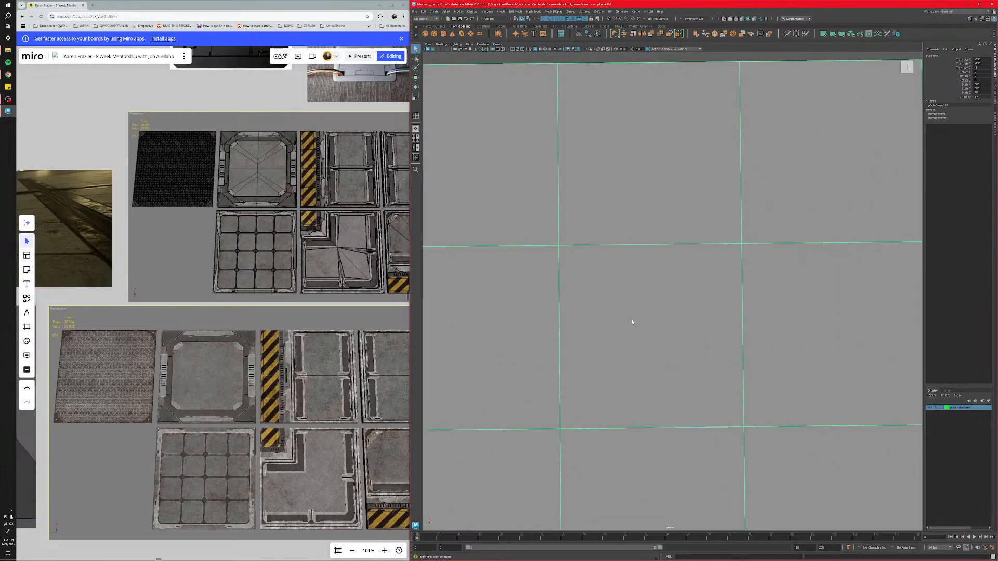
scroll(559, 368, "down", 7)
middle_click_drag(512, 391, 632, 360, "alt")
scroll(561, 352, "up", 7)
middle_click_drag(536, 365, 643, 328, "alt")
scroll(643, 328, "up", 5)
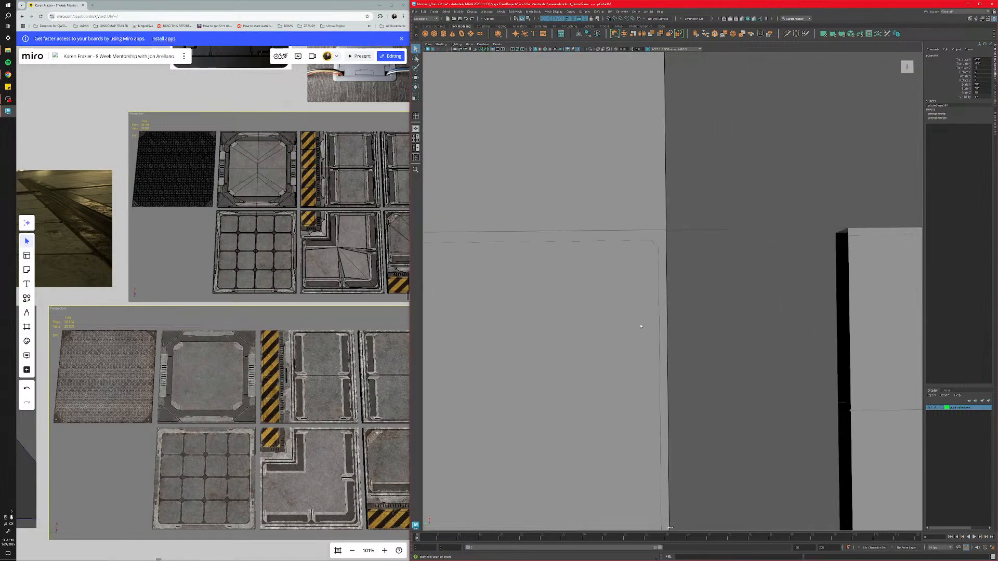
left_click(649, 281)
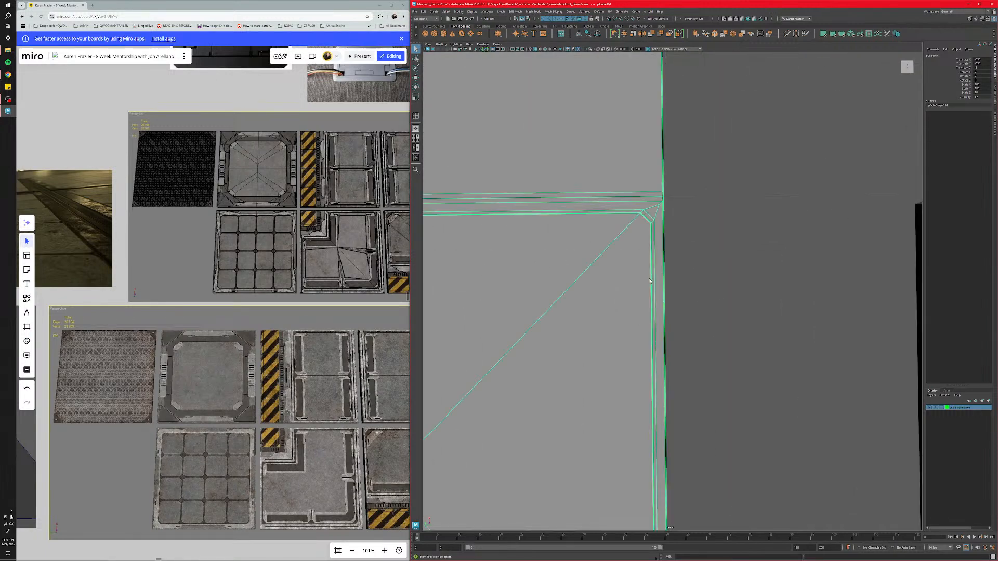
scroll(657, 298, "down", 10)
middle_click_drag(786, 305, 574, 330, "alt")
scroll(631, 295, "up", 5)
middle_click_drag(631, 295, 633, 349, "alt")
Extrude the centre face of the 3 by 3 tile grid and inset it slightly from the surrounding squares.
left_click(617, 297)
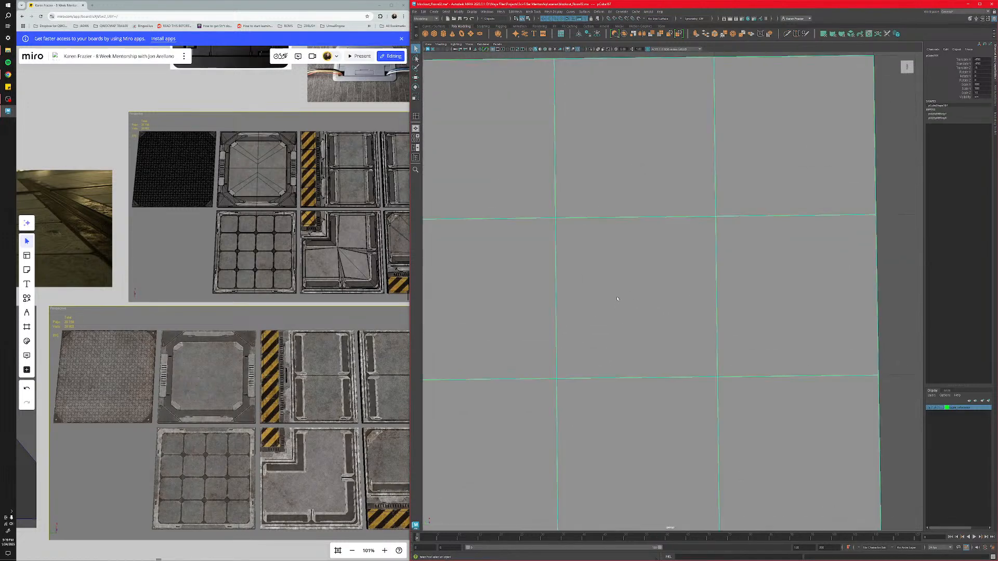
mouse_move(613, 279)
right_mouse_down()
mouse_move(615, 266)
mouse_move(614, 293)
mouse_move(615, 266)
right_mouse_up()
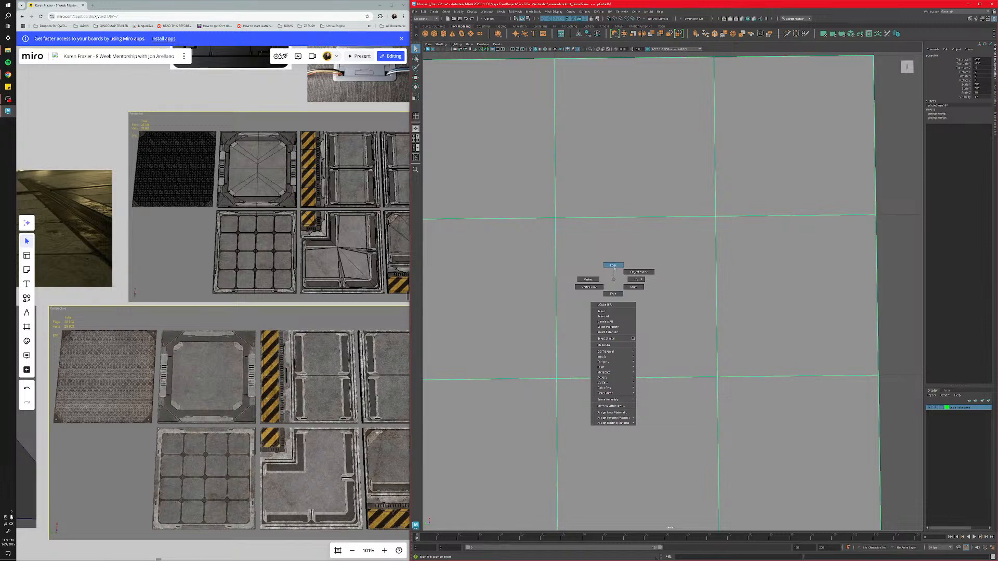
right_click_drag(614, 266, 614, 293)
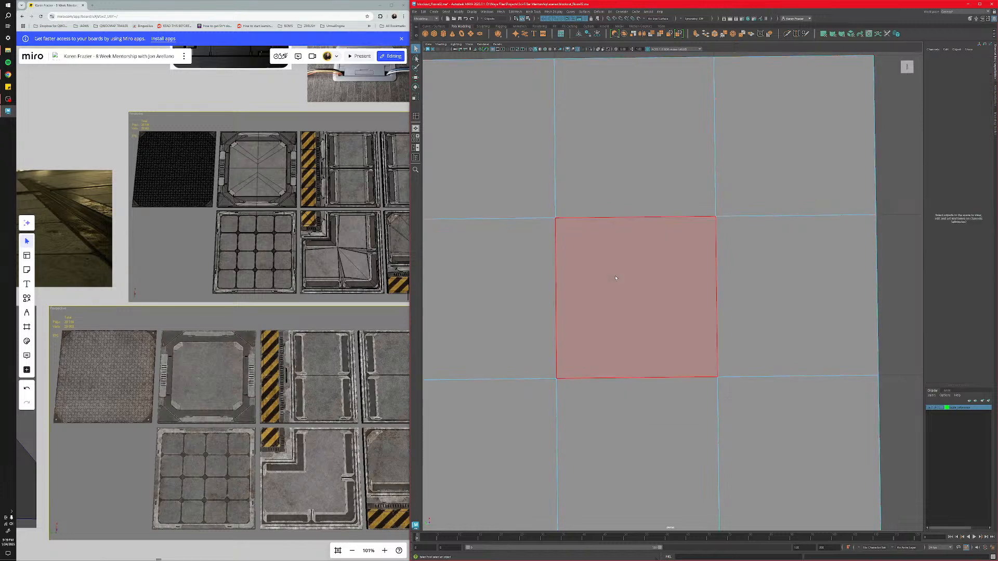
left_click(616, 278)
key("r")
left_click_drag(616, 283, 566, 232, "alt")
key("ctrl+e")
middle_click_drag(565, 232, 702, 311, "alt")
scroll(625, 302, "up", 4)
scroll(624, 302, "up", 2)
Try bevelling the four border edges of the inset centre square and adjust the bevel's fraction.
right_click_drag(627, 272, 628, 258)
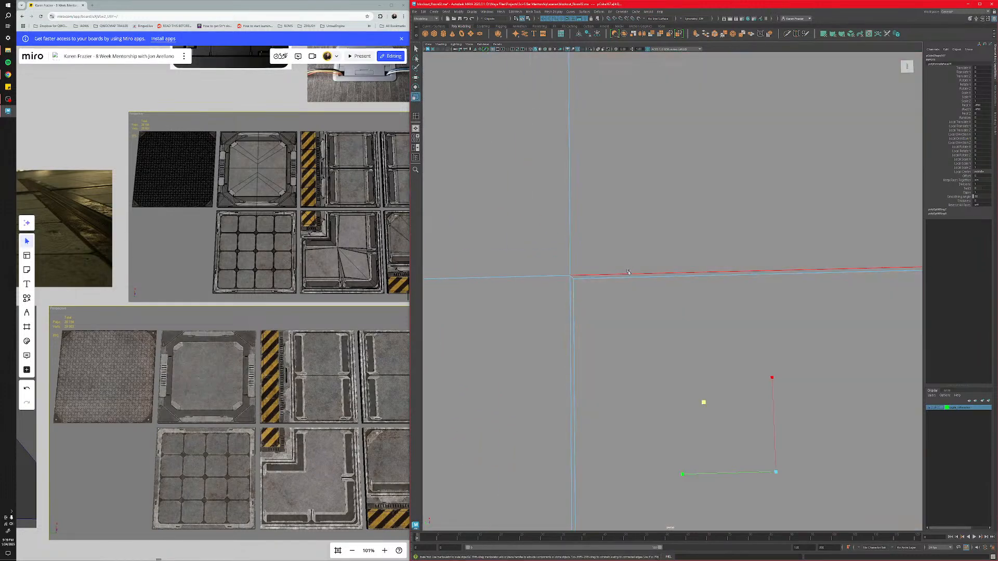
left_click(627, 273)
scroll(650, 214, "down", 3)
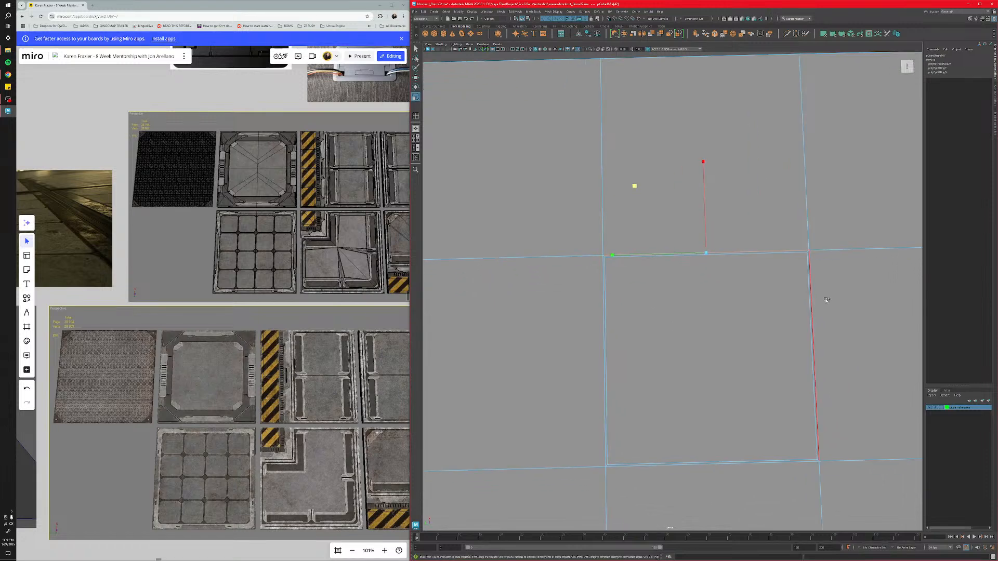
left_click(603, 422)
scroll(603, 371, "up", 5)
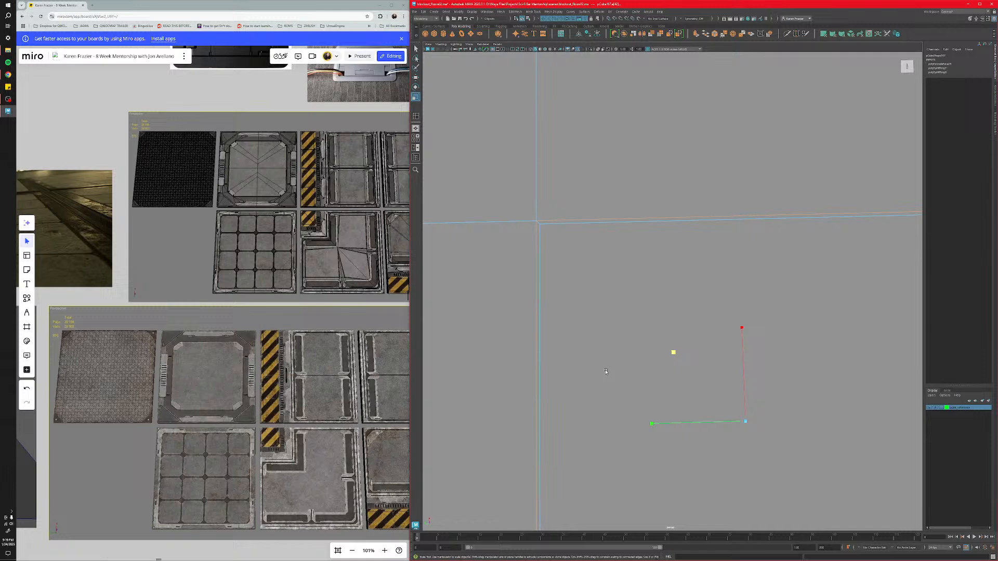
right_click(569, 291, "ctrl")
right_click_drag(568, 292, 591, 292, "shift")
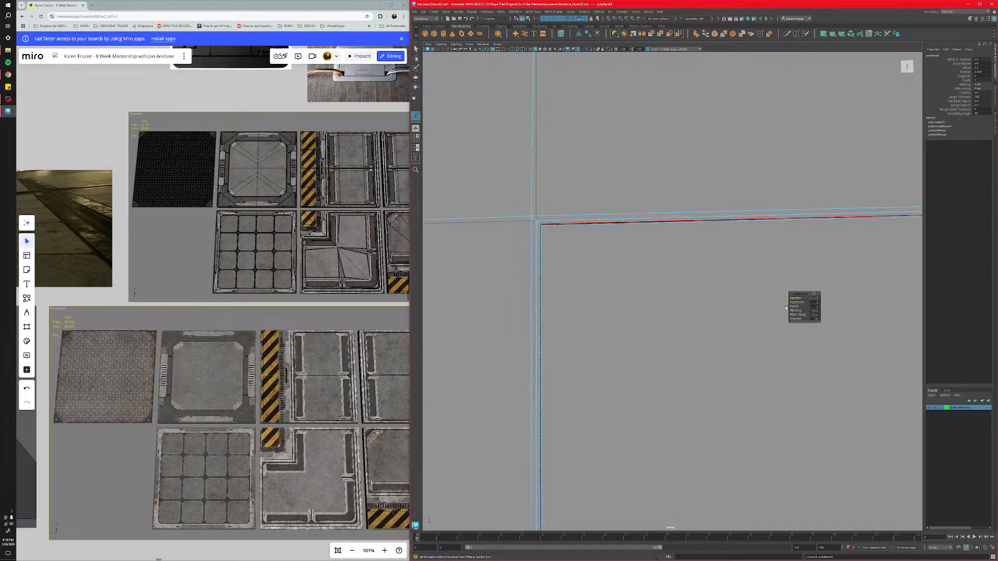
left_click_drag(796, 299, 791, 298)
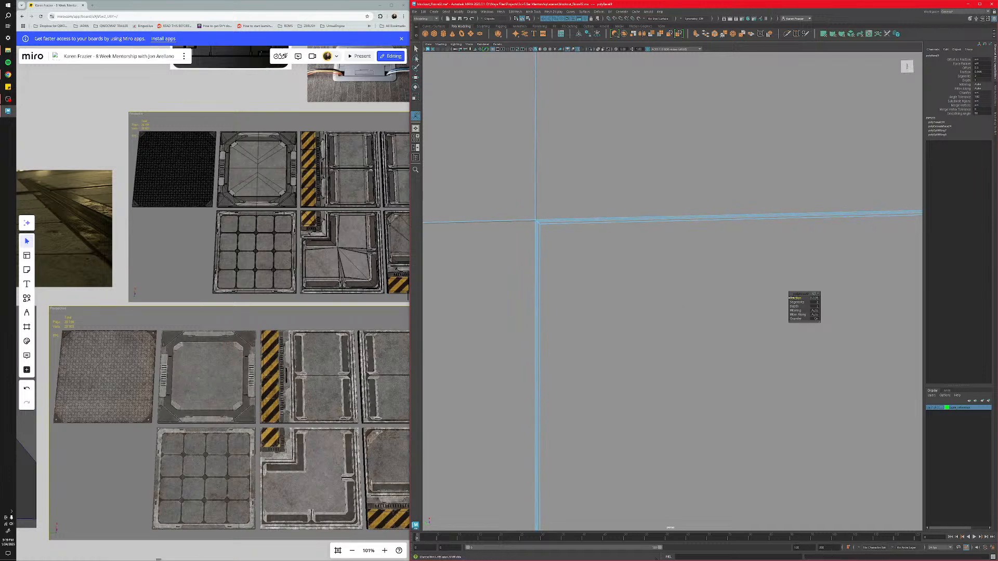
left_click_drag(791, 298, 792, 298)
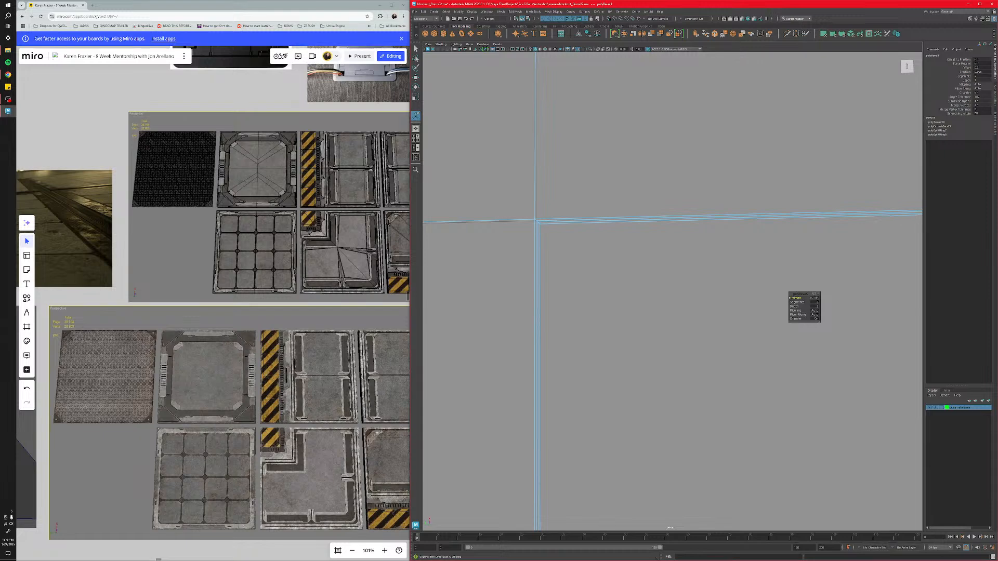
left_click(690, 334)
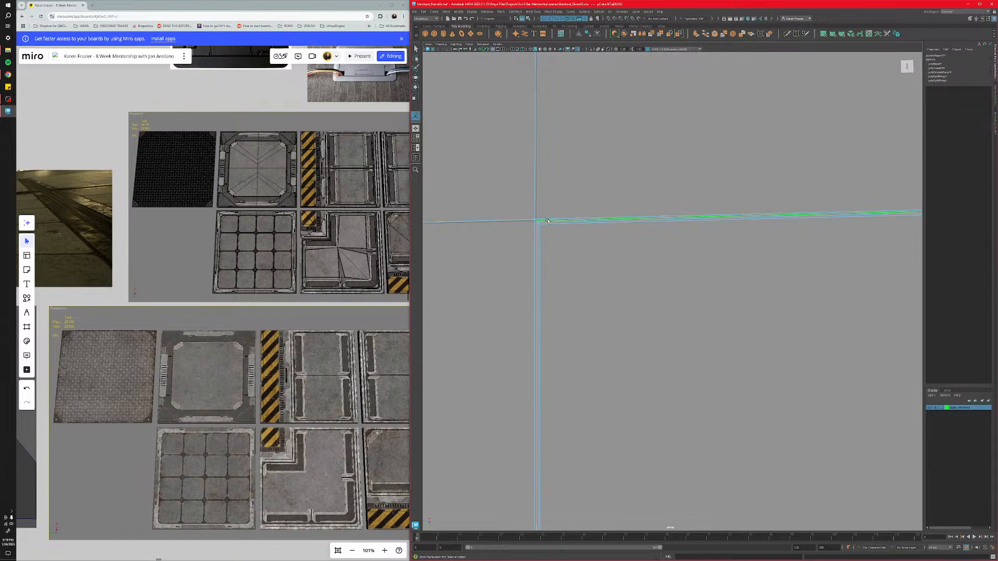
Try lowering the bevelled edges around the centre square slightly to form a recessed groove.
scroll(689, 335, "down", 3)
left_click_drag(706, 421, 682, 357, "alt")
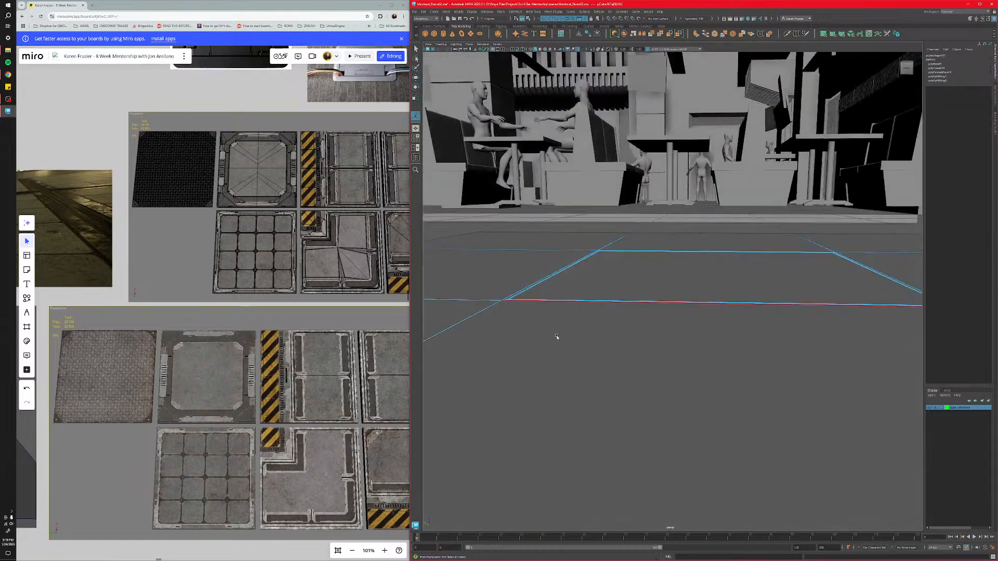
middle_click_drag(556, 336, 673, 348, "alt")
key("f")
scroll(583, 361, "up", 3)
middle_click_drag(583, 361, 694, 351, "alt")
left_click(699, 347)
key("w")
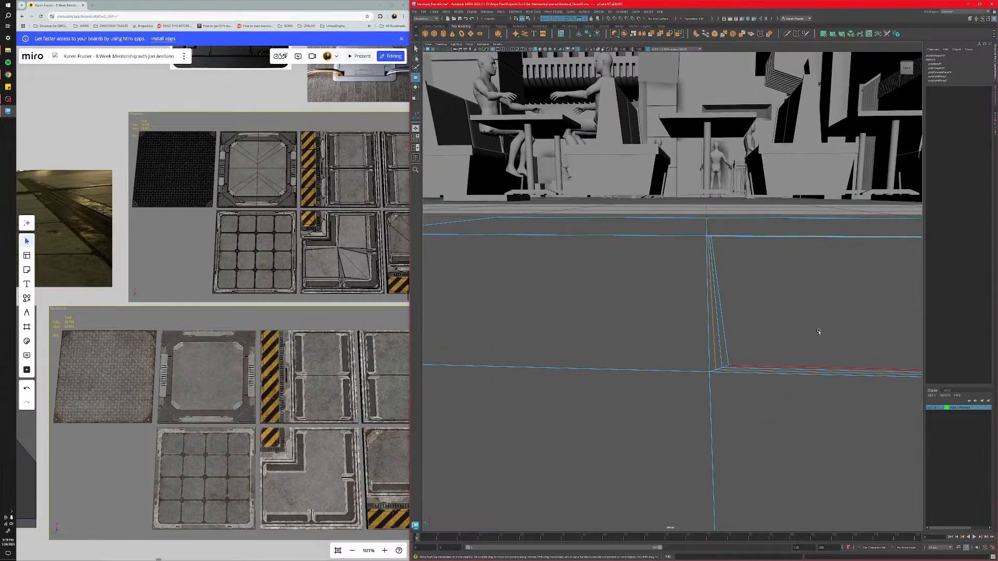
left_click_drag(818, 330, 764, 312, "alt")
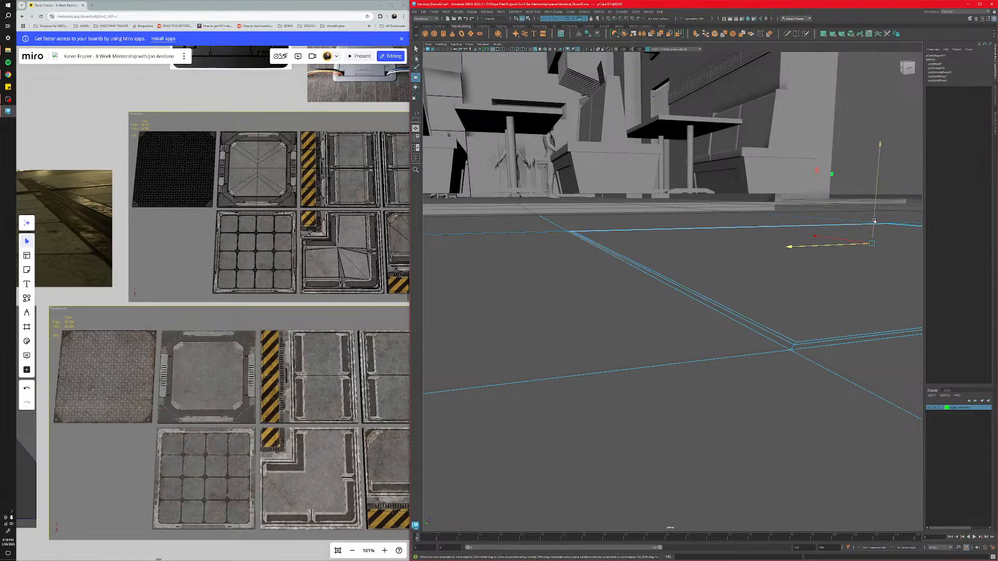
left_click_drag(874, 222, 874, 223)
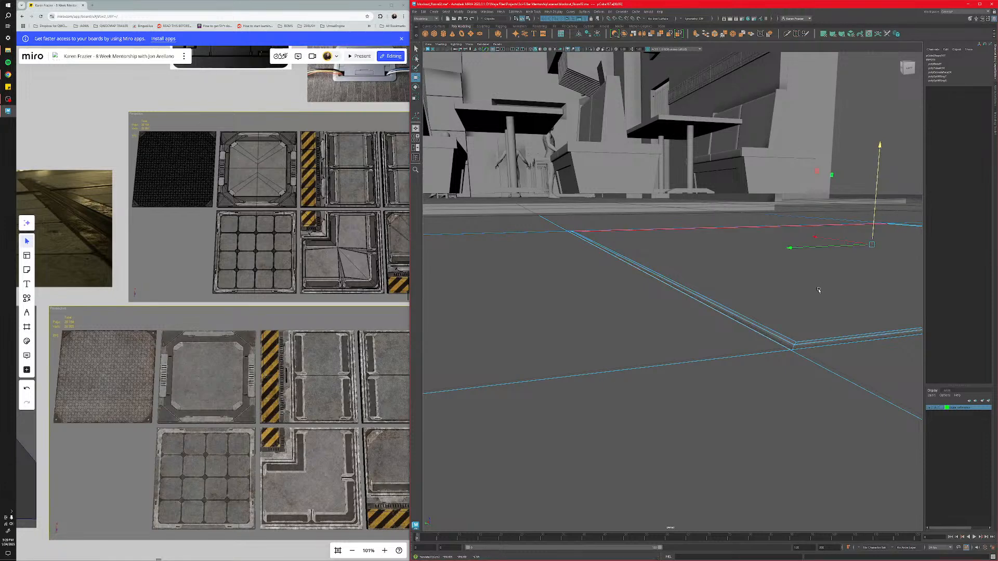
left_click_drag(817, 289, 680, 323, "alt")
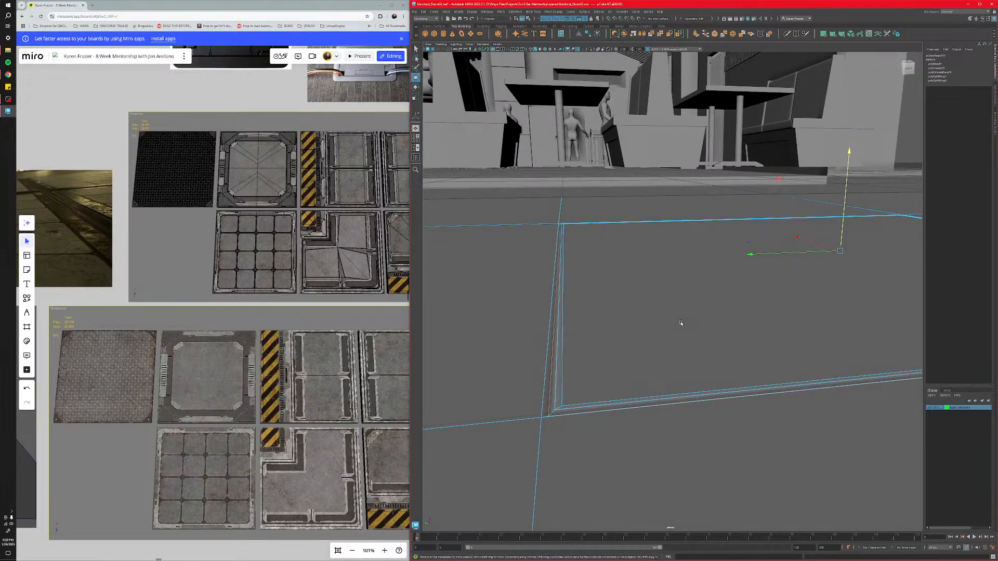
Undo the downward move and the bevel around the centre square.
key("ctrl+z")
key("ctrl+z")
key("ctrl+z")
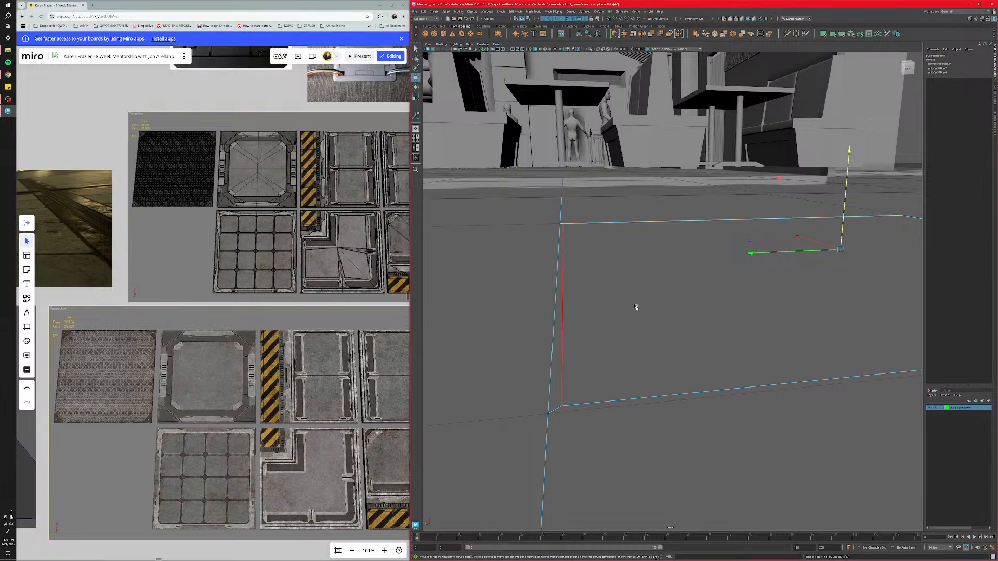
Select all four inner border edges of the inset centre square.
left_click_drag(629, 270, 626, 307, "alt")
scroll(631, 296, "down", 3)
left_click(625, 191)
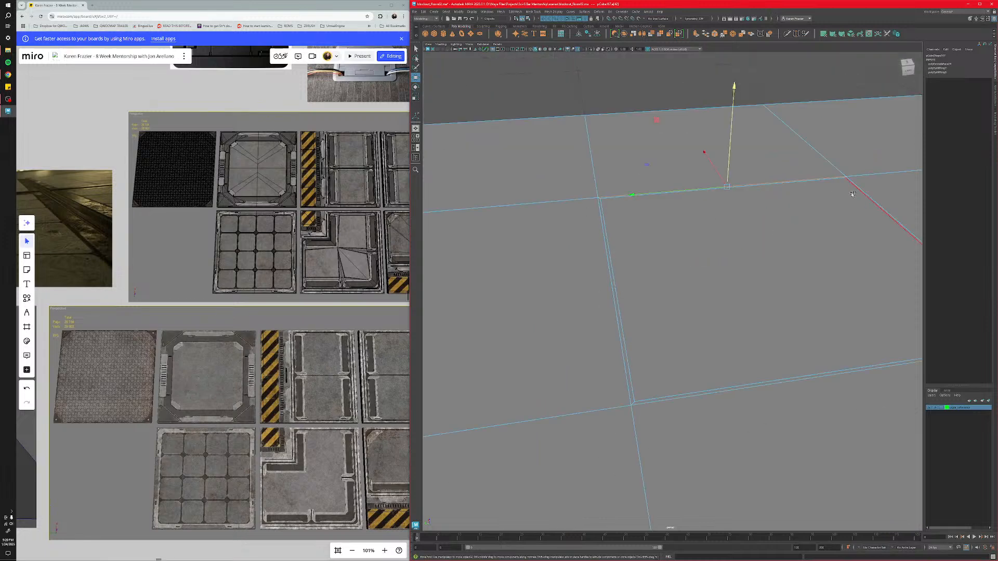
left_click(858, 202, "shift")
middle_click_drag(832, 329, 779, 314, "alt")
left_click(801, 357, "shift")
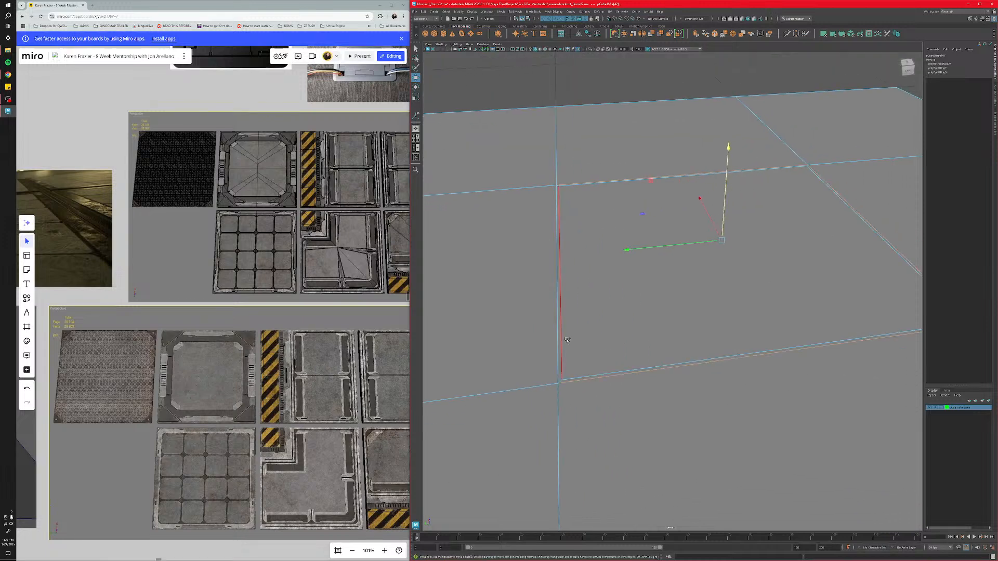
left_click(567, 319, "shift")
Try a bevel on the four selected edges, check its corner, and undo it.
right_click_drag(584, 316, 615, 314, "shift")
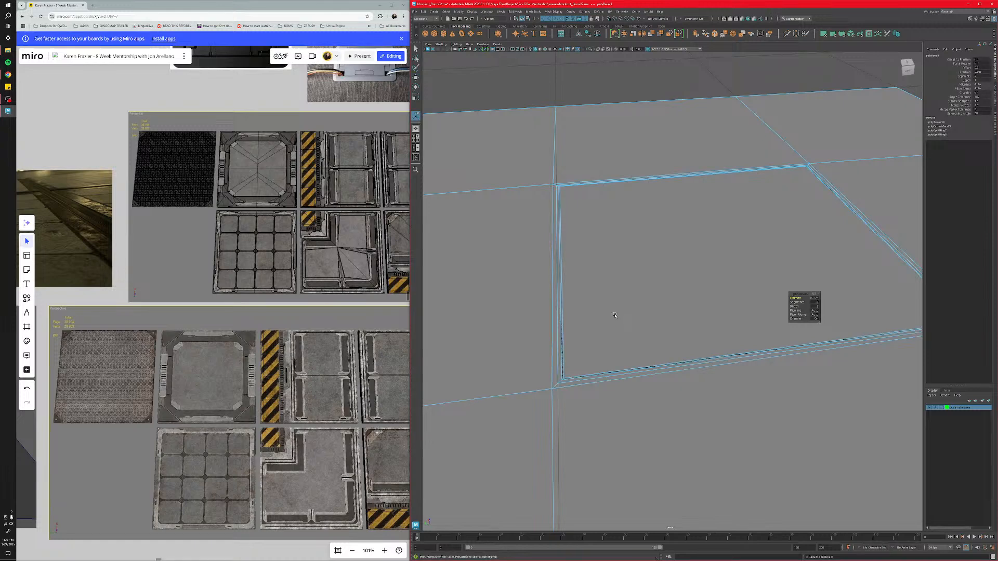
left_click(558, 363)
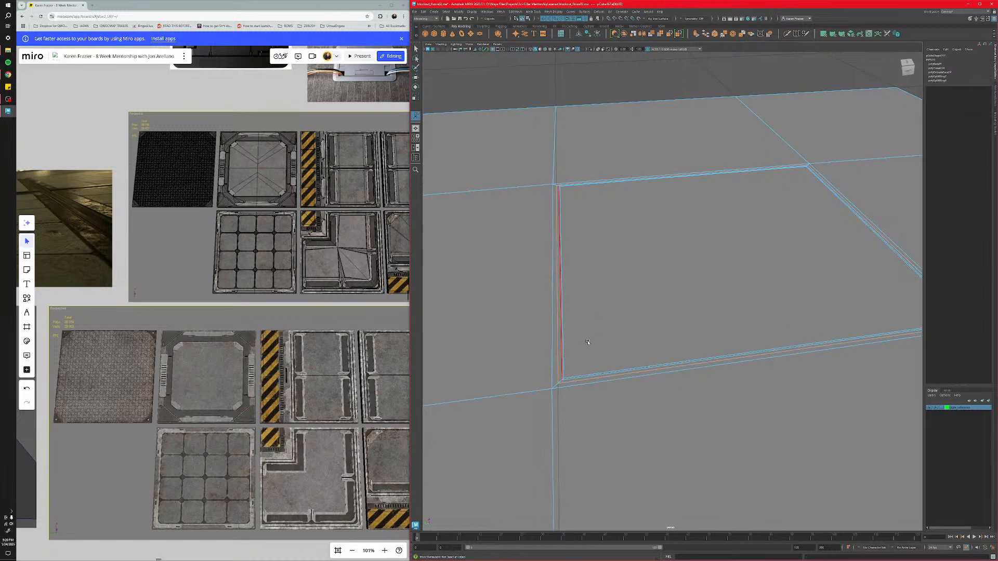
left_click_drag(590, 343, 614, 327, "alt")
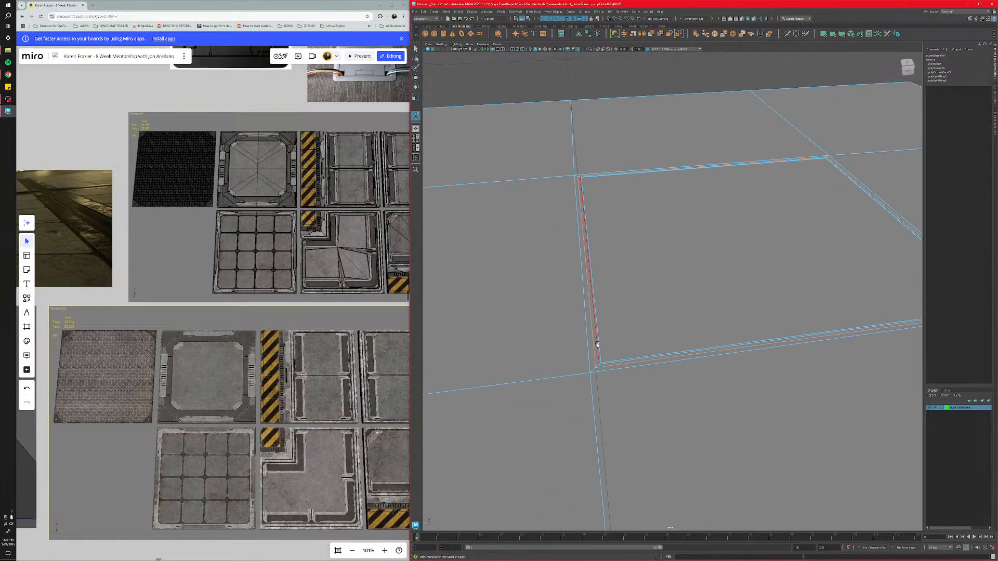
key("ctrl+z")
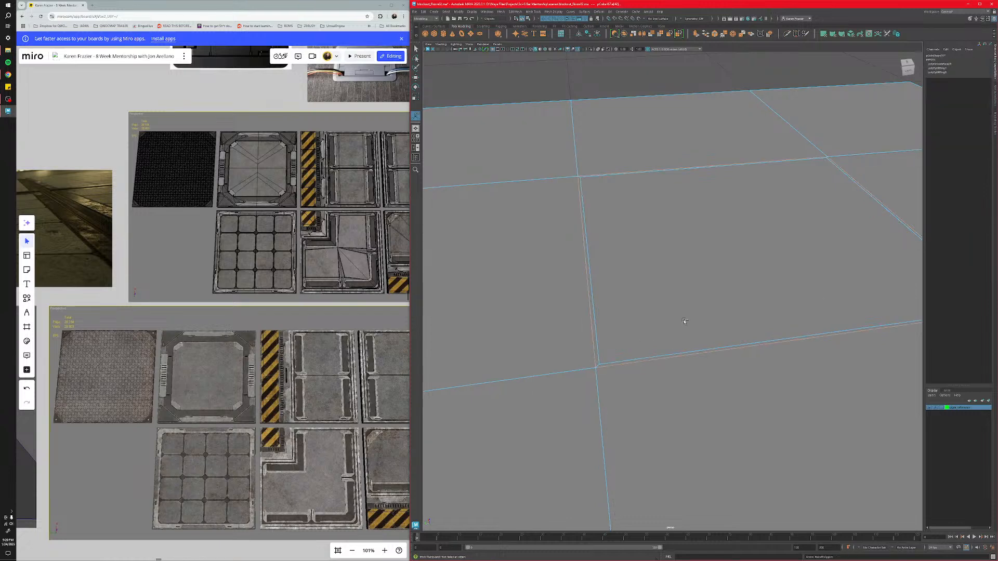
Bevel the centre square's four border edges and reduce the bevel's fraction in the object's construction history.
right_click_drag(685, 322, 713, 316, "shift")
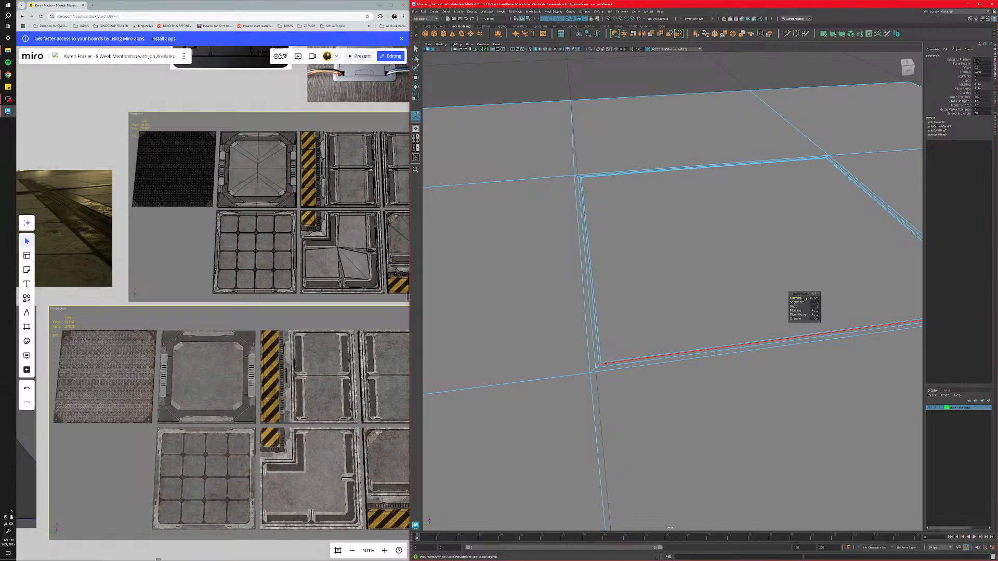
left_click(805, 310)
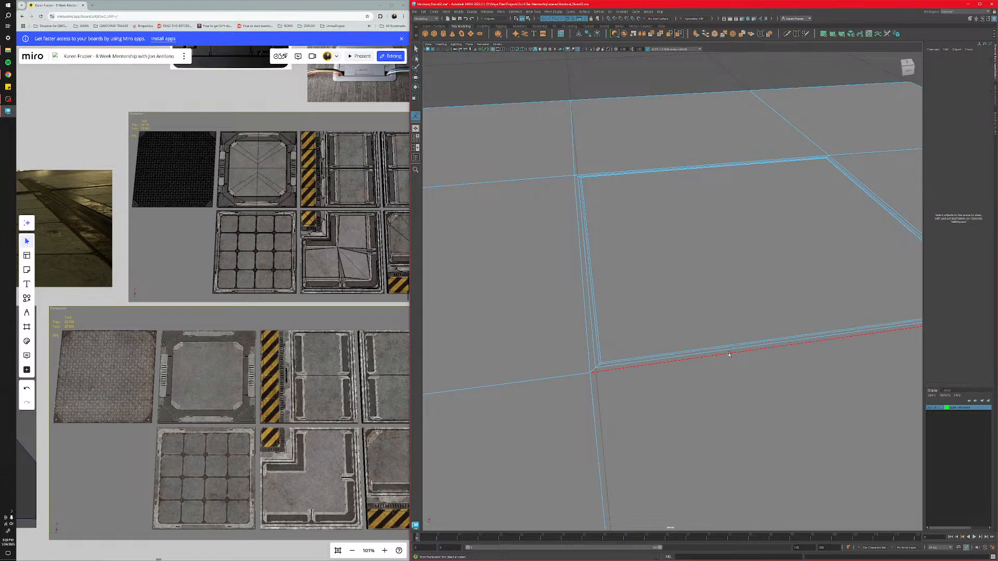
key("q")
right_click_drag(636, 368, 656, 360)
left_click(936, 113)
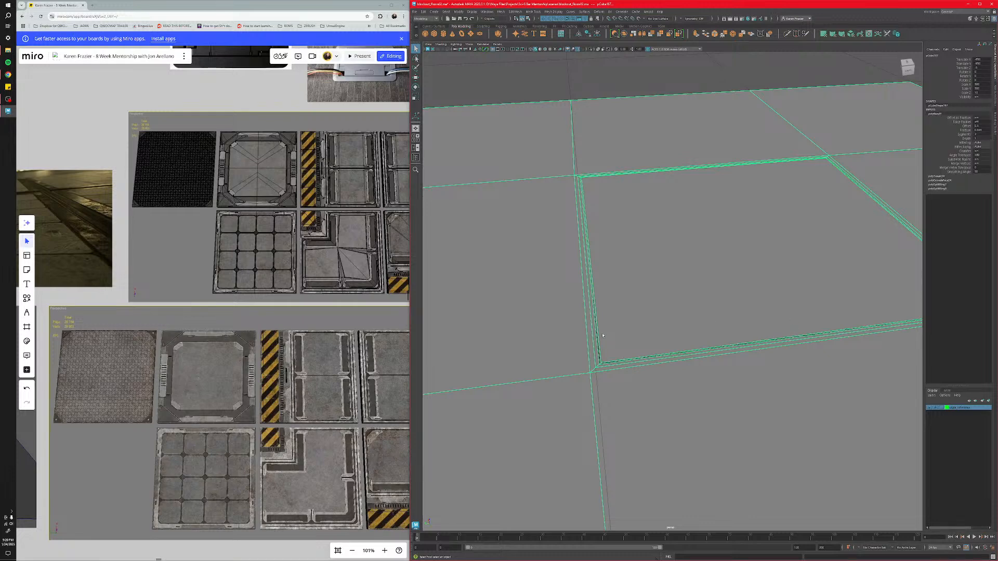
left_click_drag(609, 361, 643, 355, "alt")
scroll(643, 356, "up", 3)
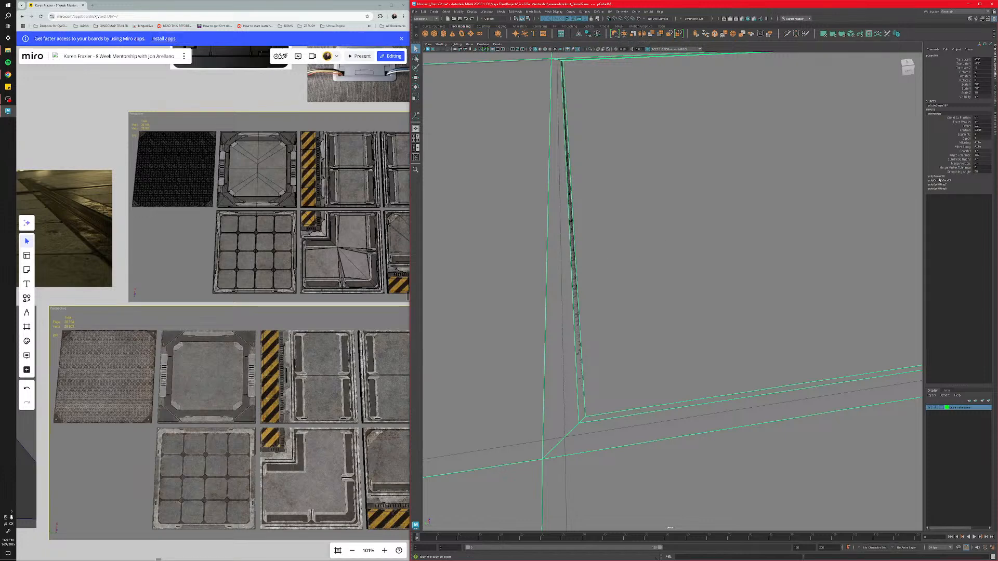
double_click(980, 130)
type(".0")
key("Return")
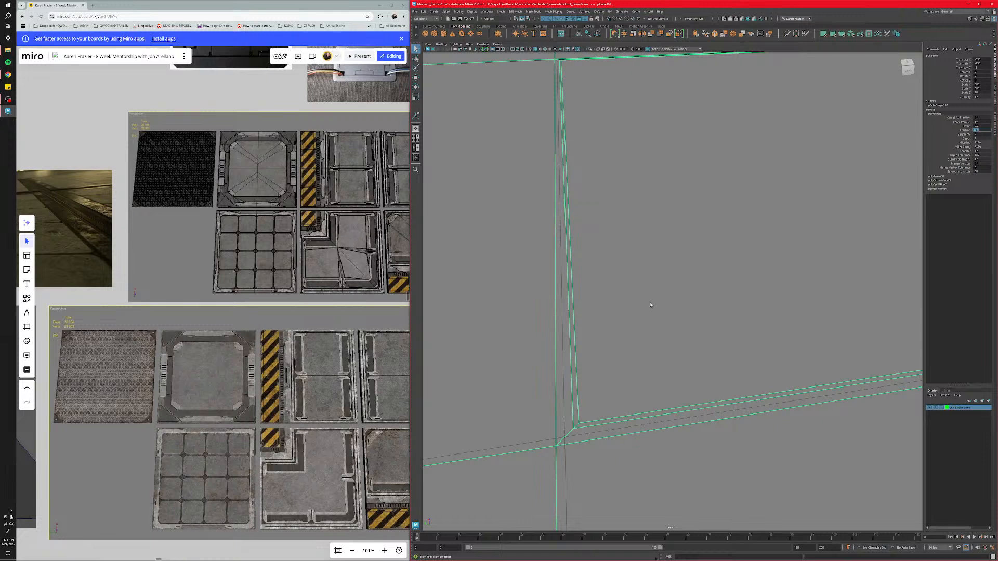
Switch the tile to edge selection and examine the bevelled border and corner of the centre square.
left_click(563, 419)
right_click_drag(569, 417, 567, 410)
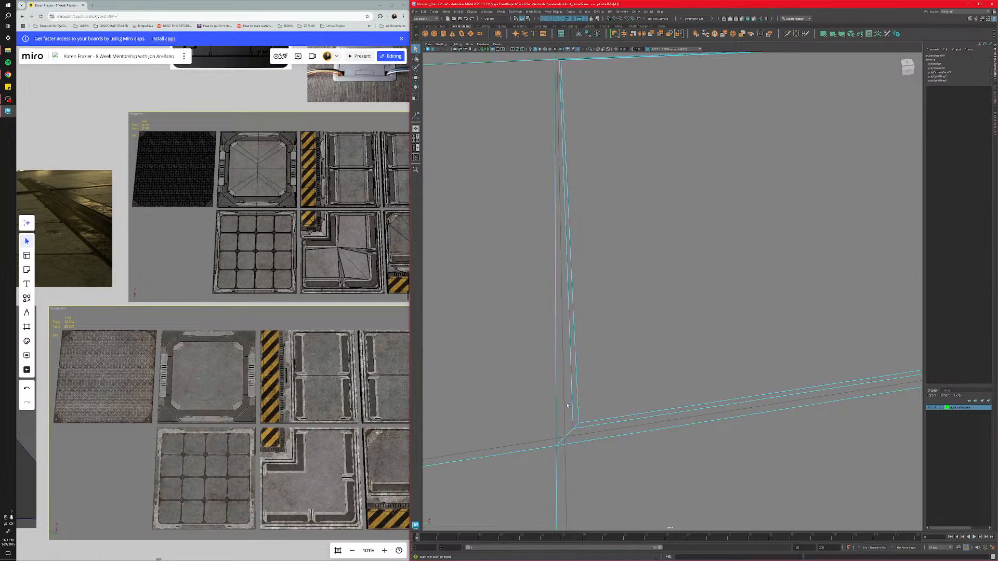
left_click(565, 413)
left_click_drag(565, 413, 603, 405, "alt")
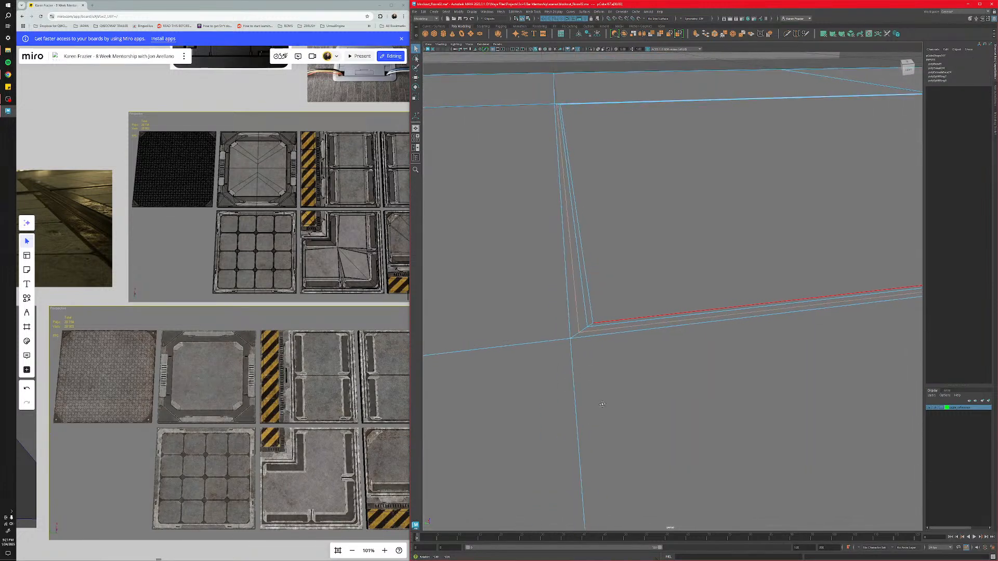
middle_click_drag(682, 306, 659, 336, "alt")
scroll(659, 329, "down", 4)
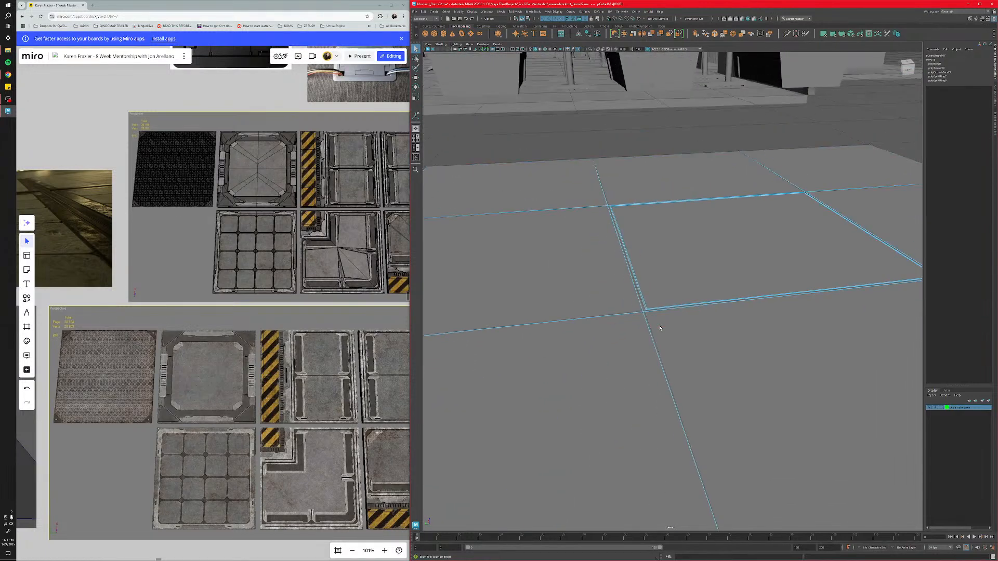
mouse_move(660, 329)
left_mouse_down("alt")
mouse_move(650, 361)
mouse_move(657, 344)
left_mouse_up("alt")
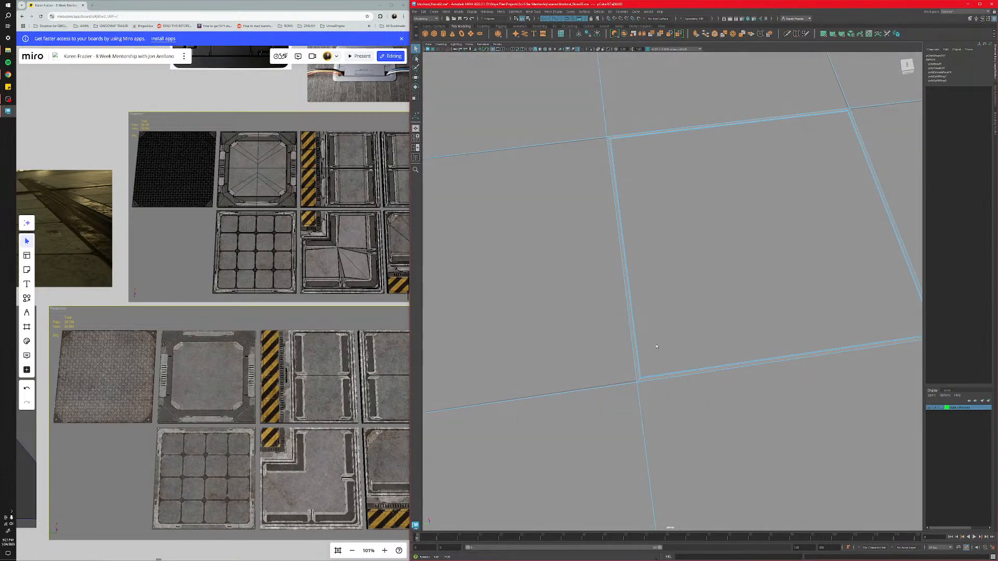
scroll(657, 346, "up", 5)
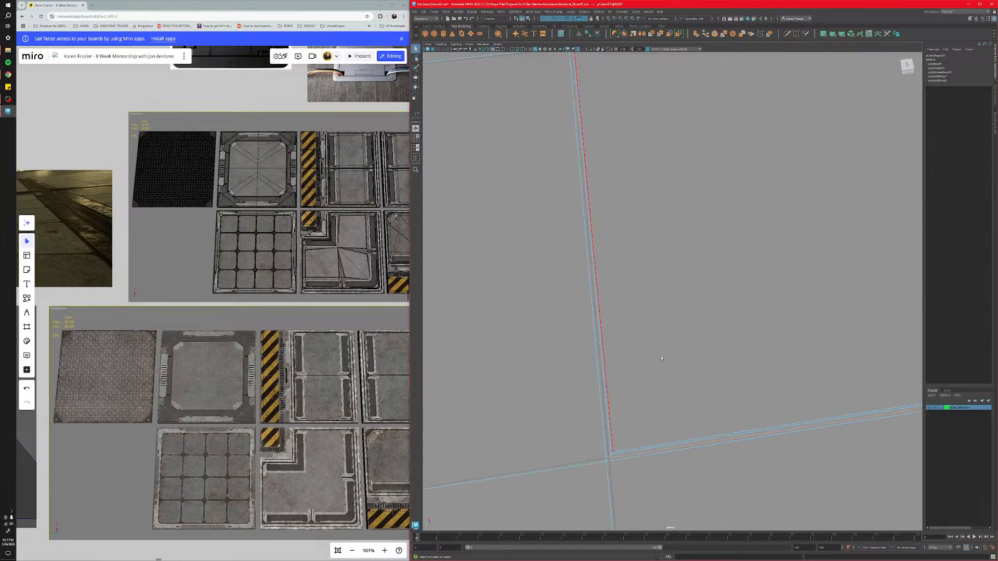
left_click_drag(656, 345, 655, 371, "alt")
Examine the centre square's bevelled border and corners from directly above and in perspective.
key("space")
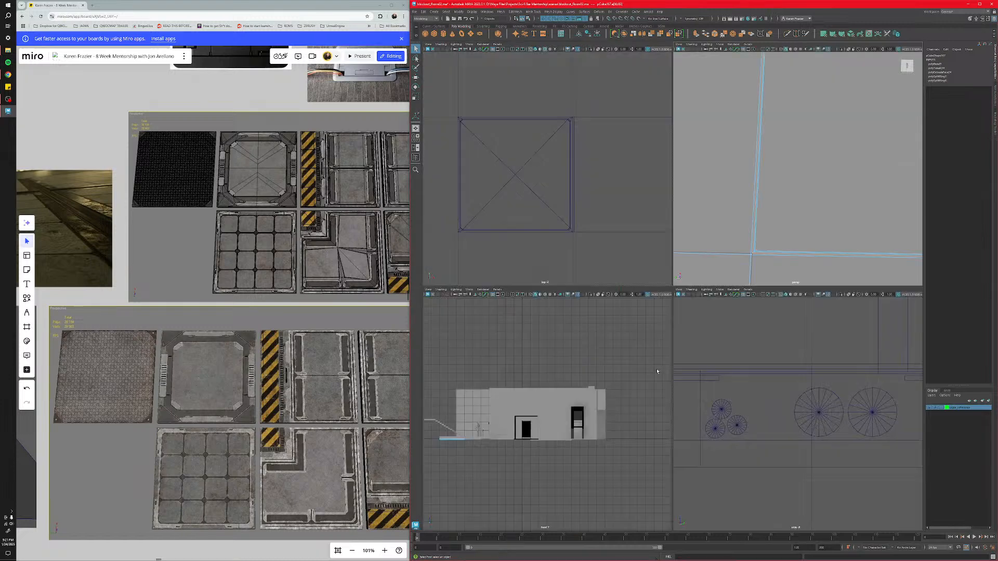
key("space")
key("f")
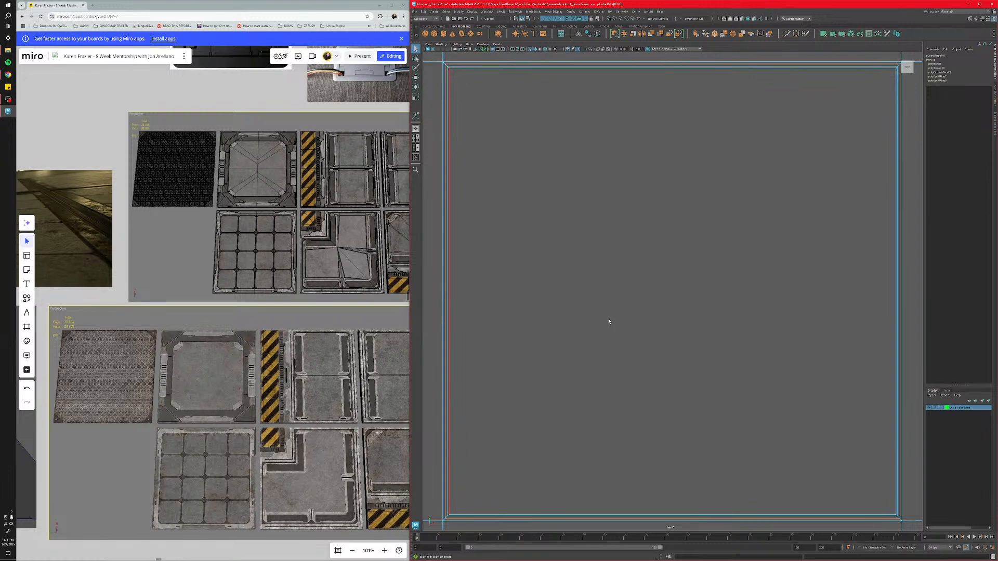
scroll(609, 321, "down", 1)
middle_click_drag(576, 422, 644, 310, "alt")
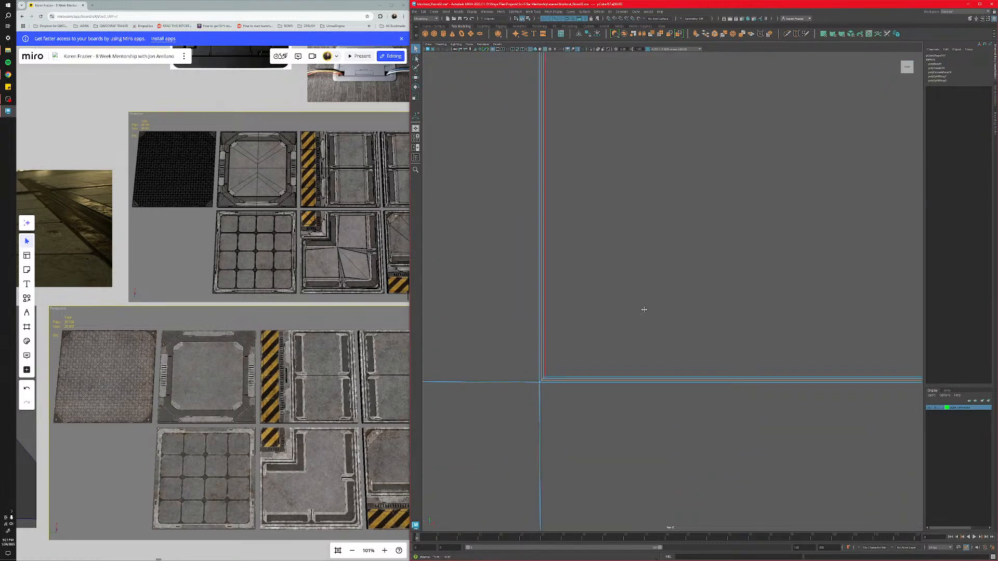
scroll(644, 310, "up", 1)
scroll(550, 391, "up", 2)
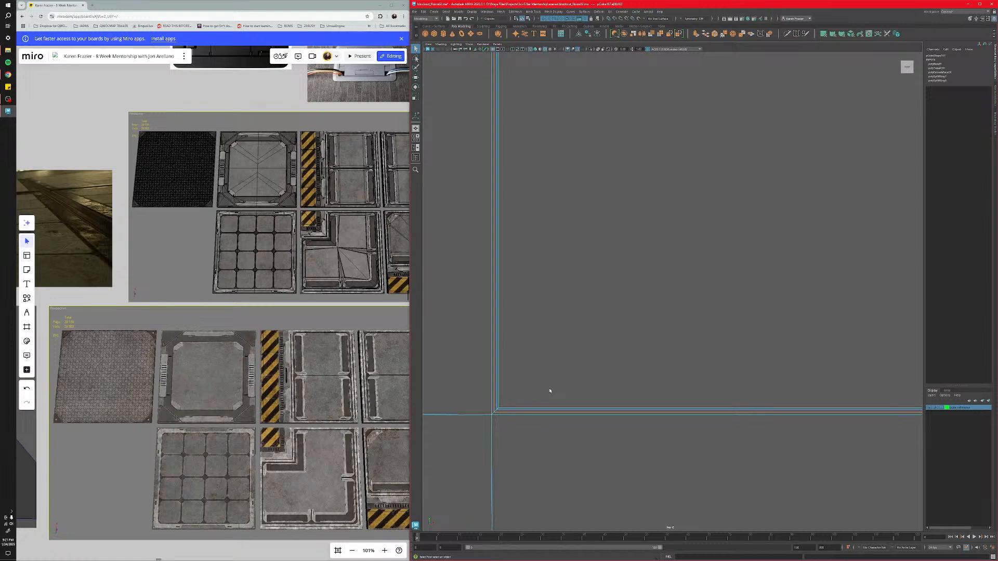
key("space")
key("space")
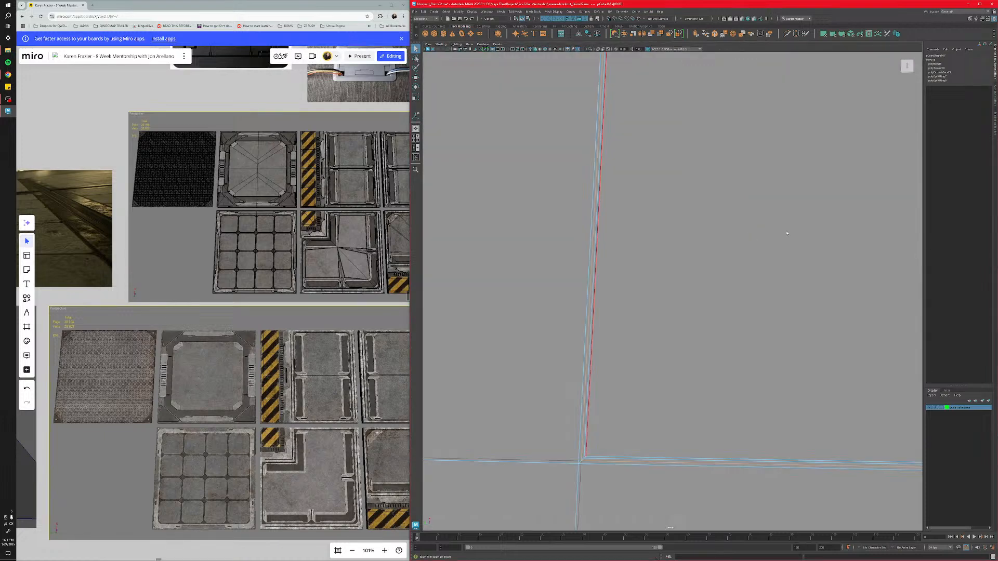
left_click_drag(708, 352, 720, 328, "alt")
key("w")
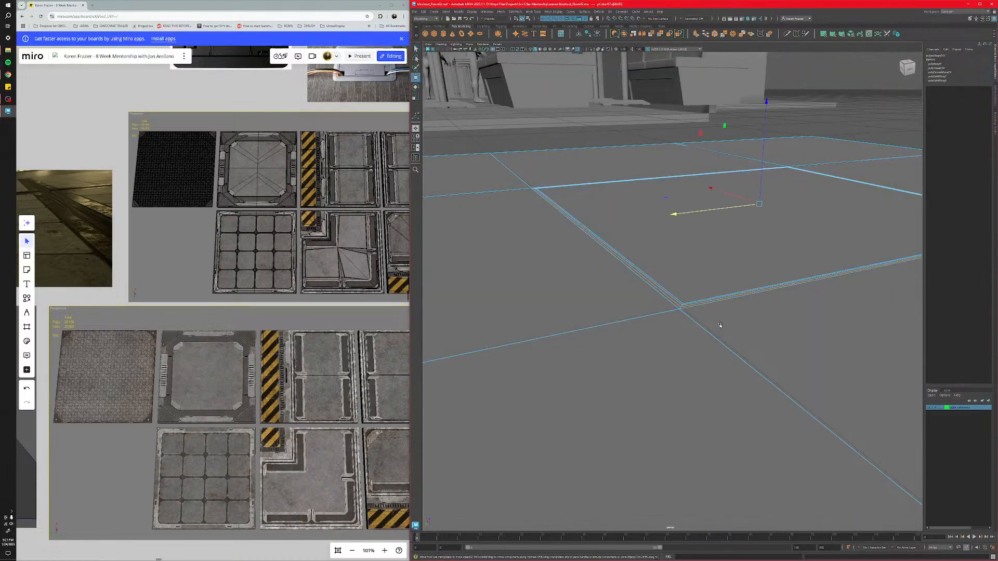
middle_click_drag(729, 264, 683, 279, "alt")
left_click_drag(684, 279, 711, 211, "alt")
Extrude the centre square's inner face and scale it slightly inward to form a narrow inset border.
left_click_drag(733, 169, 602, 353)
right_click_drag(645, 345, 644, 343)
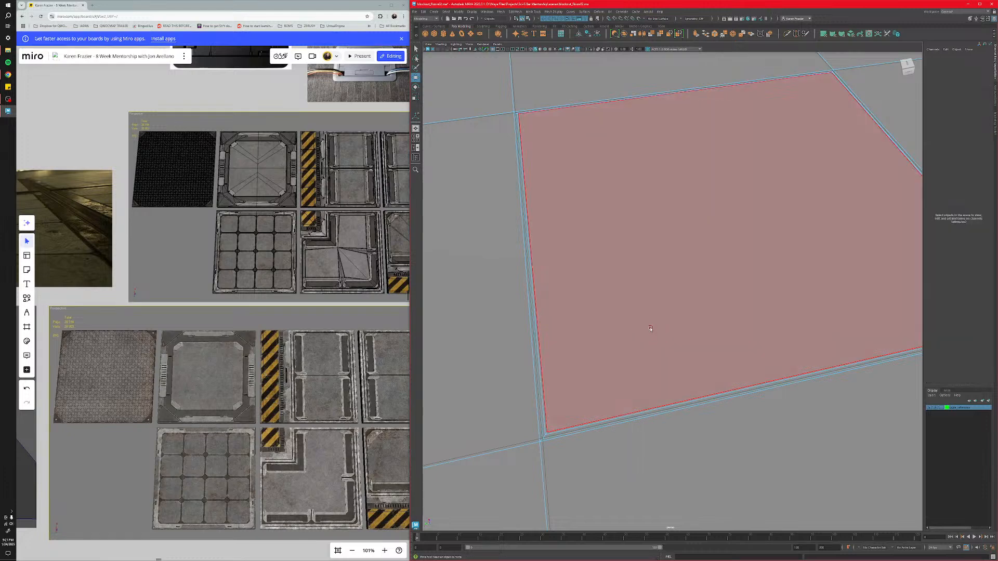
left_click(638, 343)
key("f")
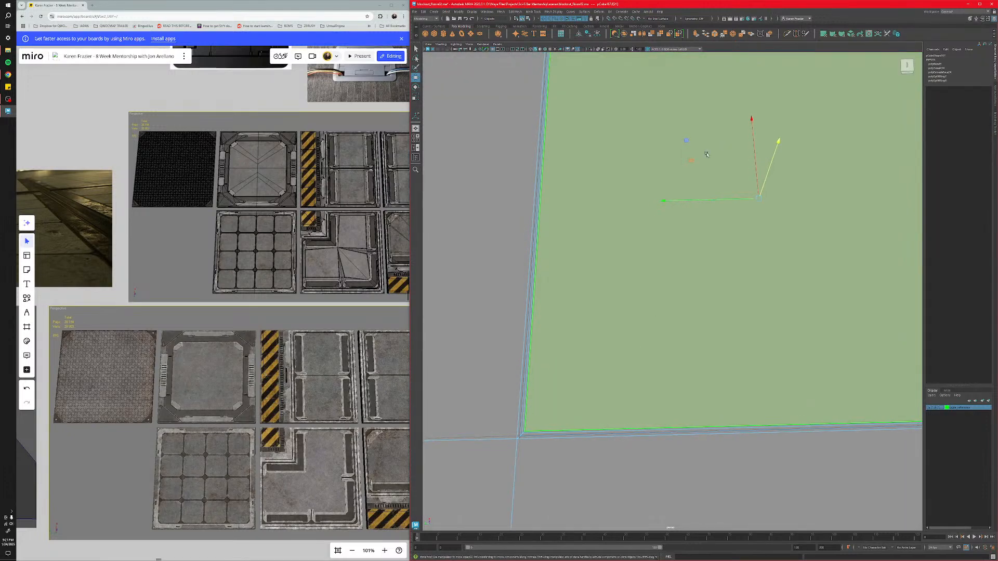
left_click_drag(709, 162, 694, 145, "alt")
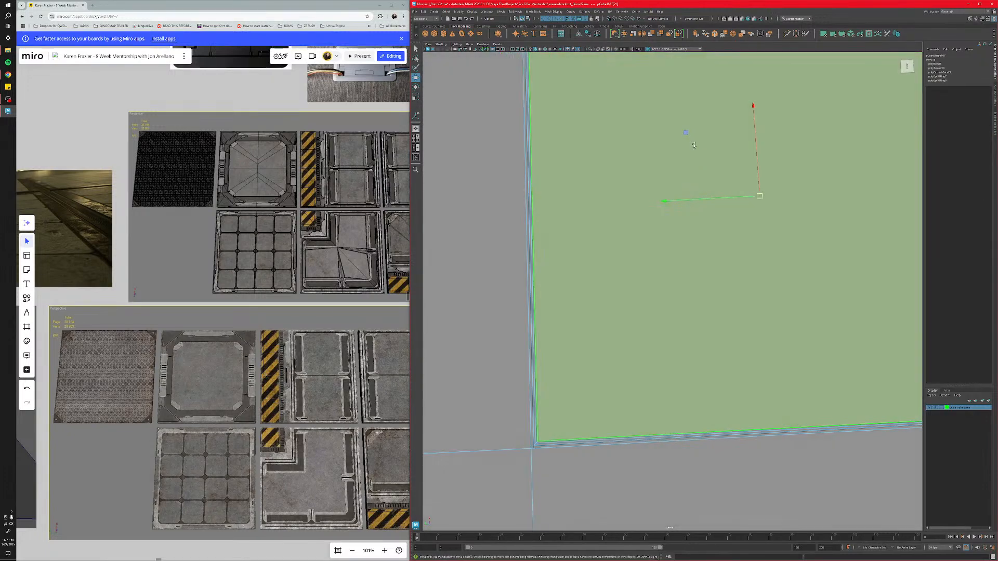
key("ctrl+e")
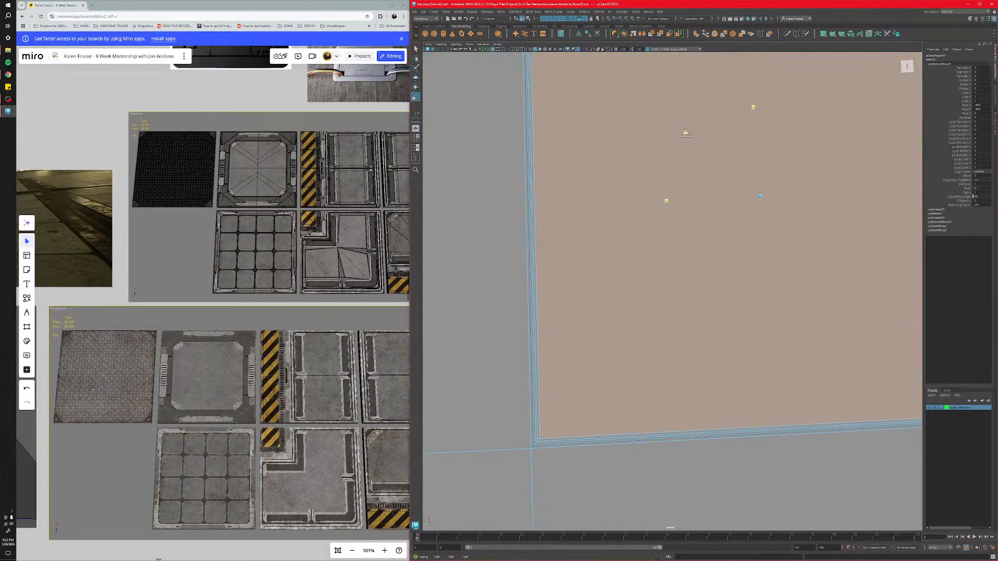
left_click_drag(686, 133, 659, 283, "alt")
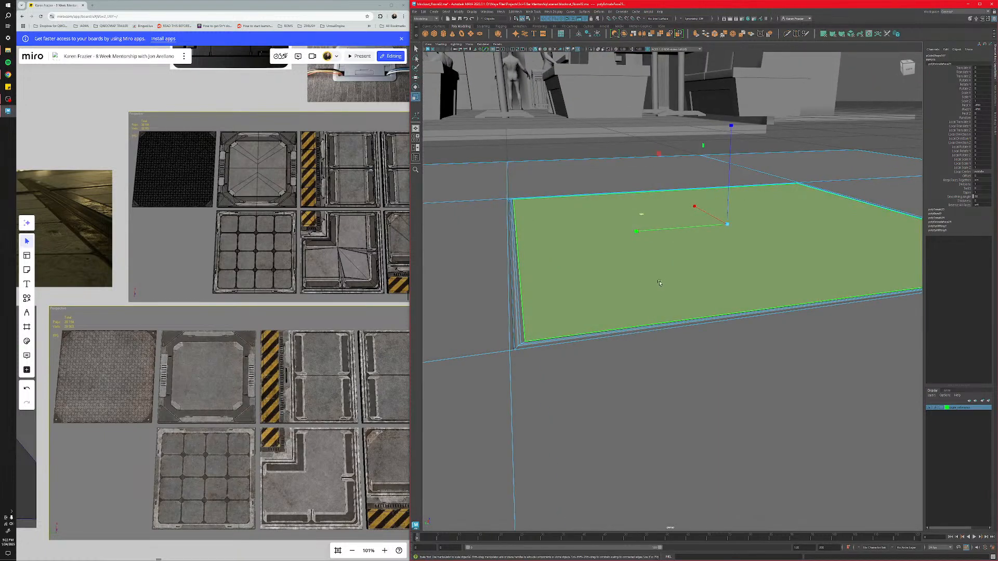
Select the short diagonal edges at all four corners of the centre square's new inset border.
right_click_drag(526, 344, 526, 326)
left_click(522, 343)
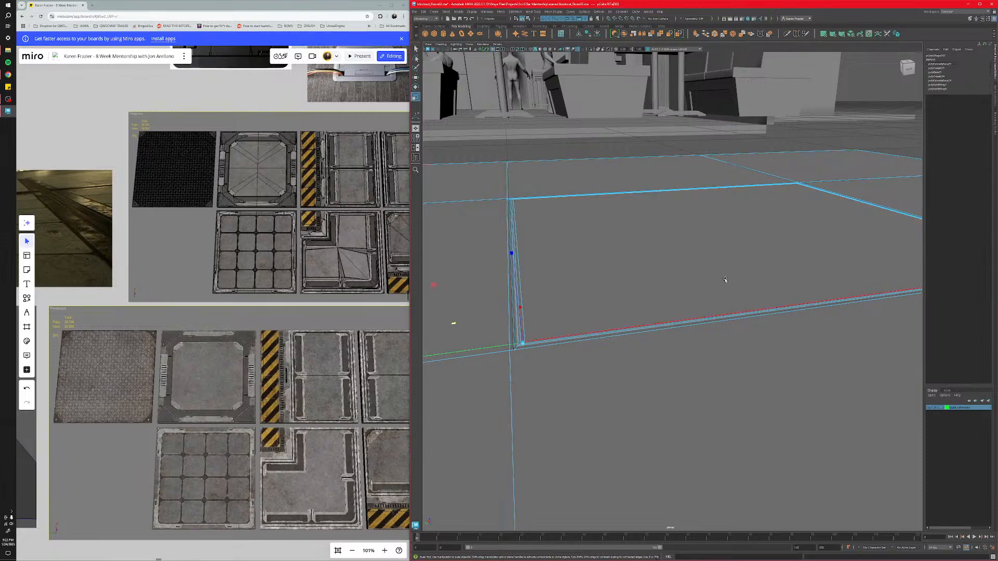
right_click_drag(725, 280, 702, 307, "alt")
left_click_drag(706, 291, 666, 337, "alt")
right_click_drag(666, 336, 696, 367, "alt")
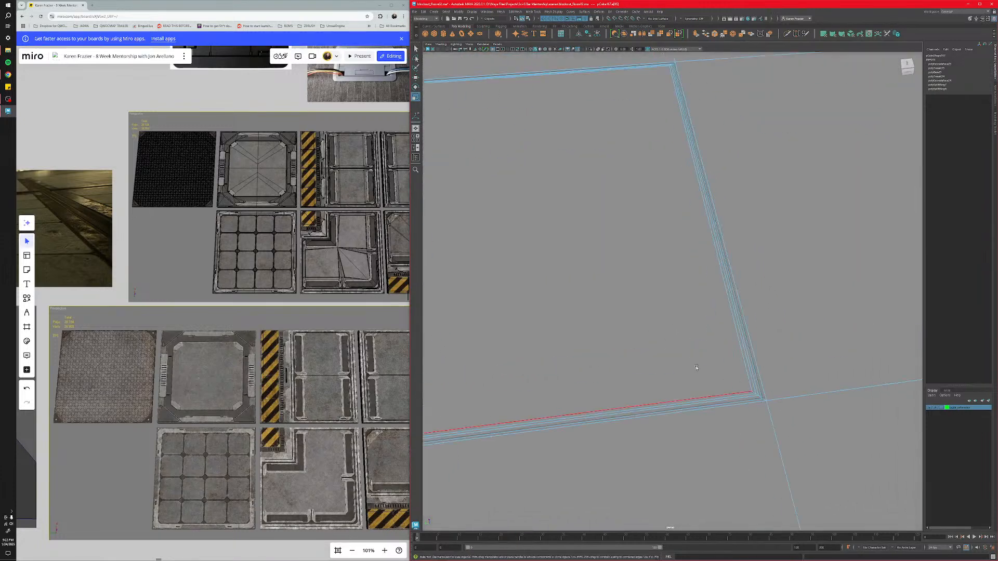
left_click(756, 395, "shift")
middle_click_drag(690, 263, 700, 385, "alt")
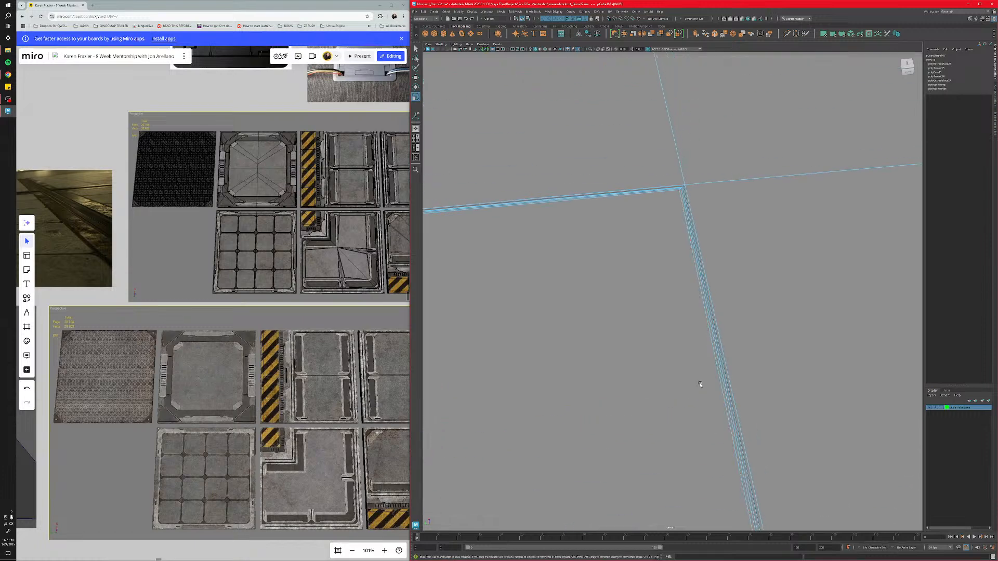
middle_click_drag(689, 232, 683, 283, "alt")
right_click_drag(684, 283, 711, 304, "alt")
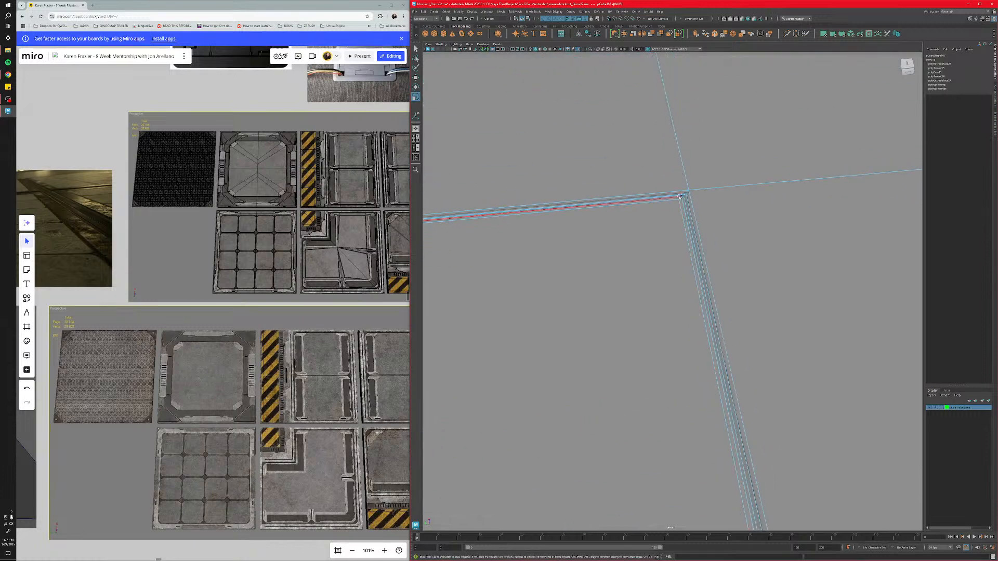
middle_click_drag(734, 287, 900, 284, "alt")
middle_click_drag(566, 296, 907, 299, "alt")
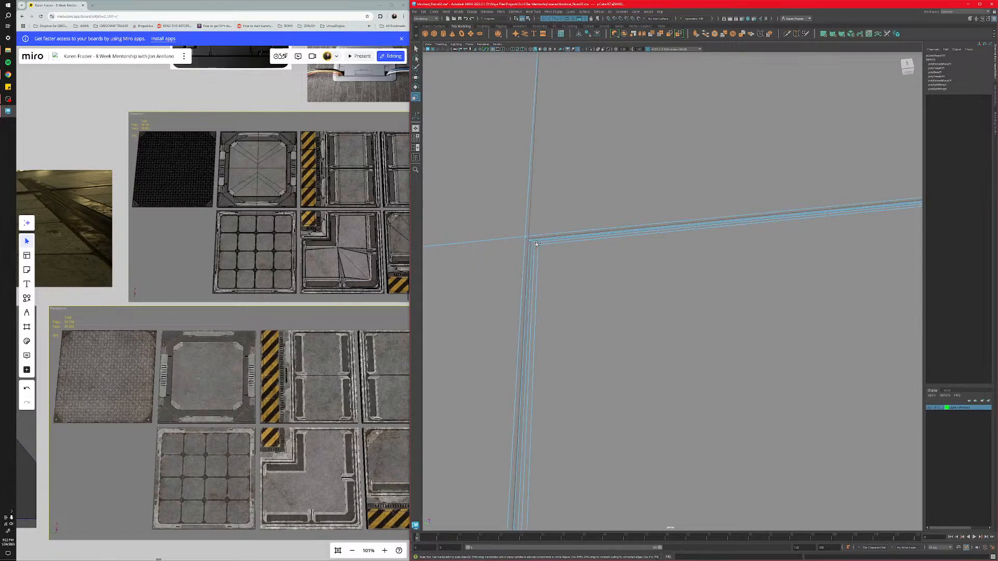
right_click_drag(689, 299, 624, 283, "alt")
middle_click_drag(687, 321, 613, 301, "alt")
Bevel the selected corner edges and increase the bevel's fraction to chamfer the inset panel's corners.
right_click(572, 333, "shift")
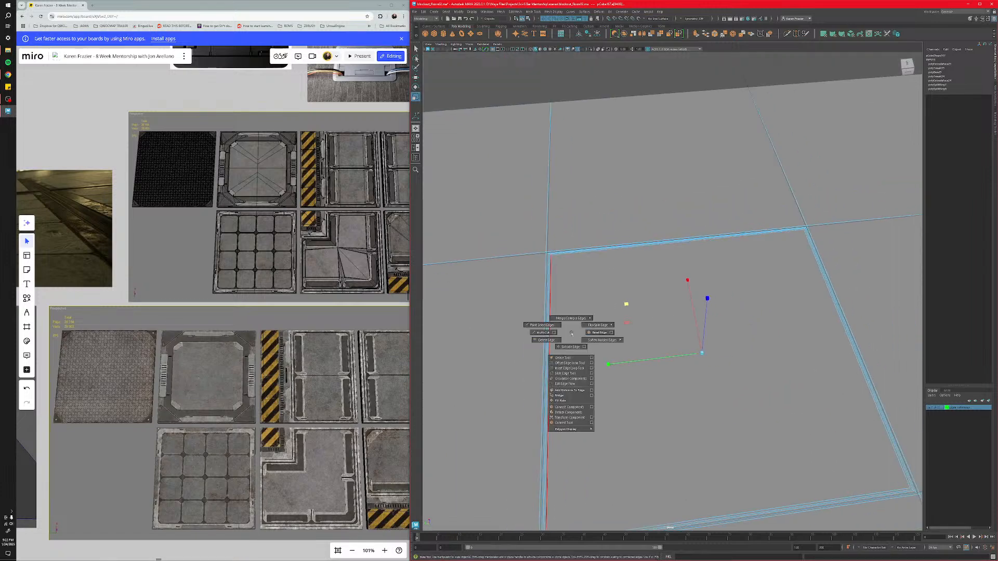
left_click(601, 333)
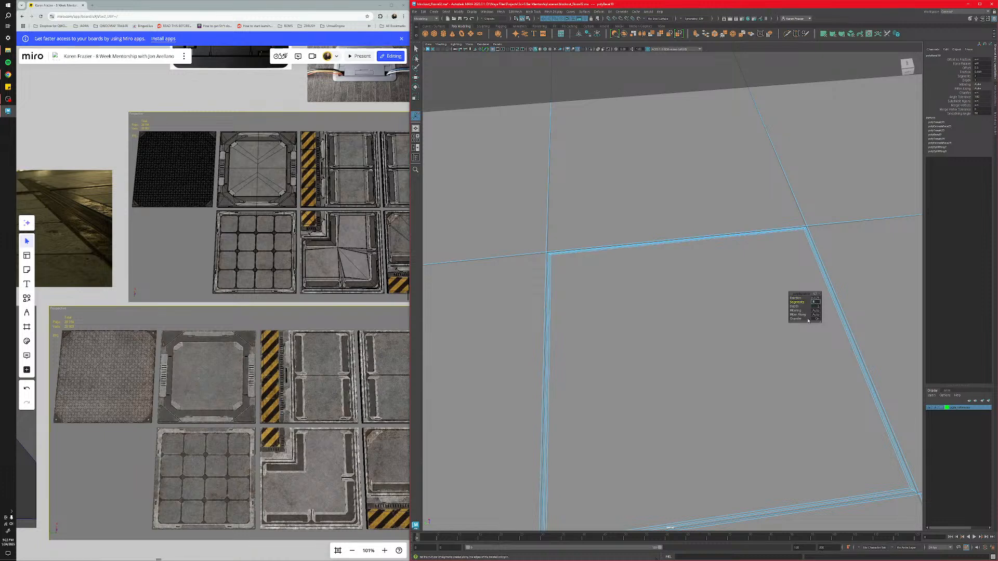
middle_click_drag(811, 387, 615, 312, "alt")
right_click_drag(623, 333, 741, 387, "alt")
middle_click_drag(741, 388, 661, 289, "alt")
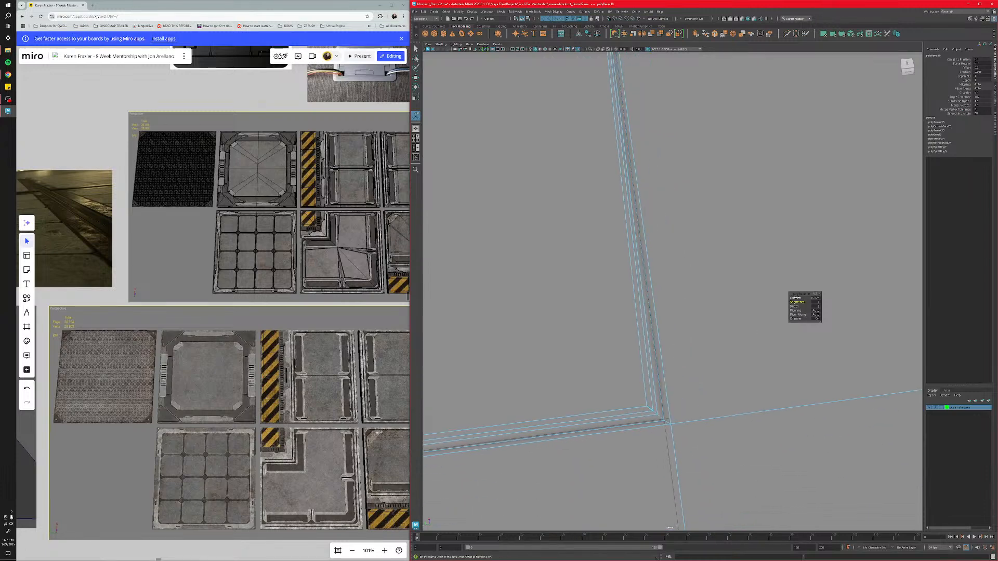
left_click_drag(859, 301, 901, 307)
scroll(649, 412, "down", 2)
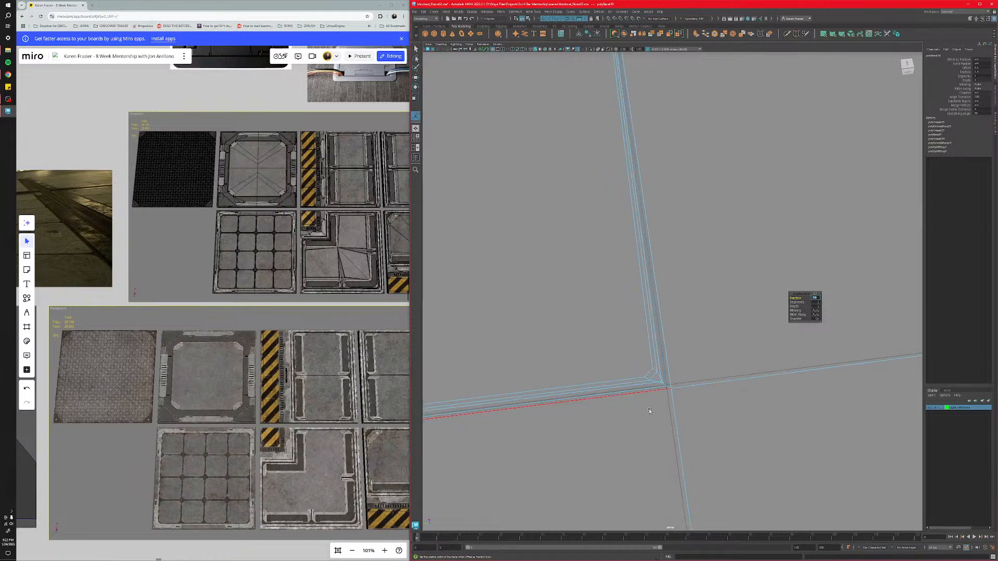
Examine the topology around one chamfered corner, where the bevel edges converge beside the groove.
left_click_drag(659, 420, 635, 388, "alt")
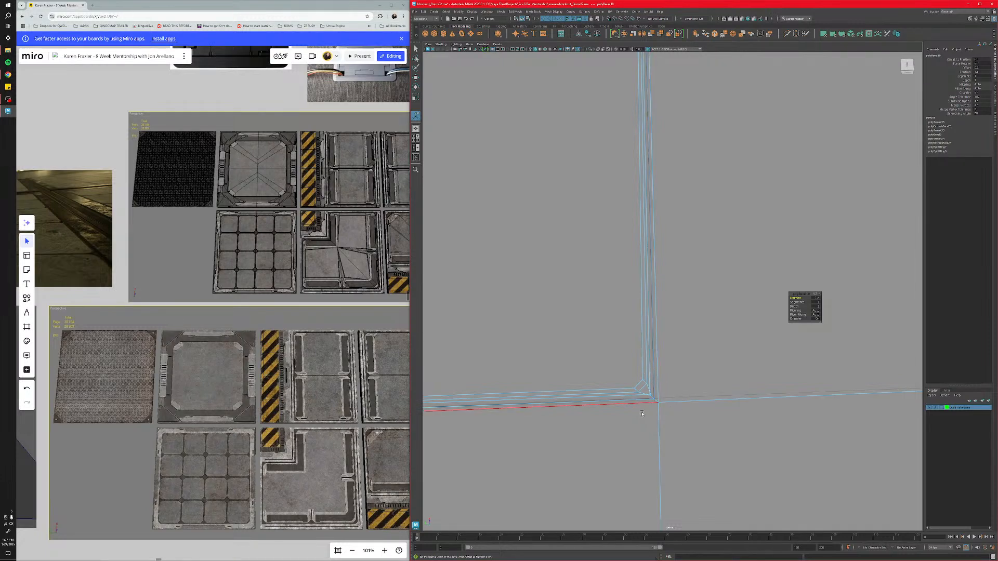
left_click_drag(654, 397, 651, 411, "alt")
scroll(651, 411, "up", 3)
middle_click_drag(650, 422, 690, 359, "alt")
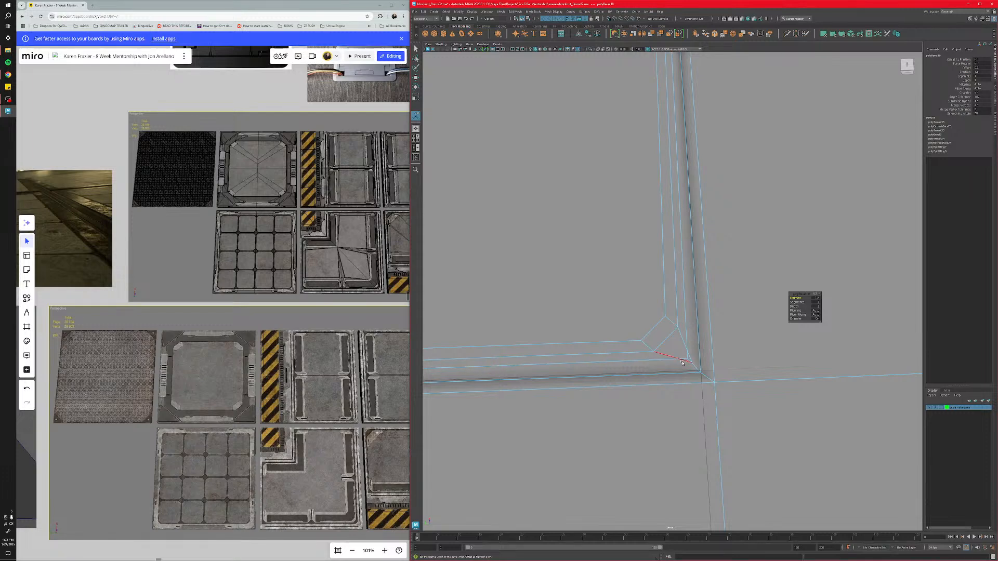
scroll(689, 373, "up", 2)
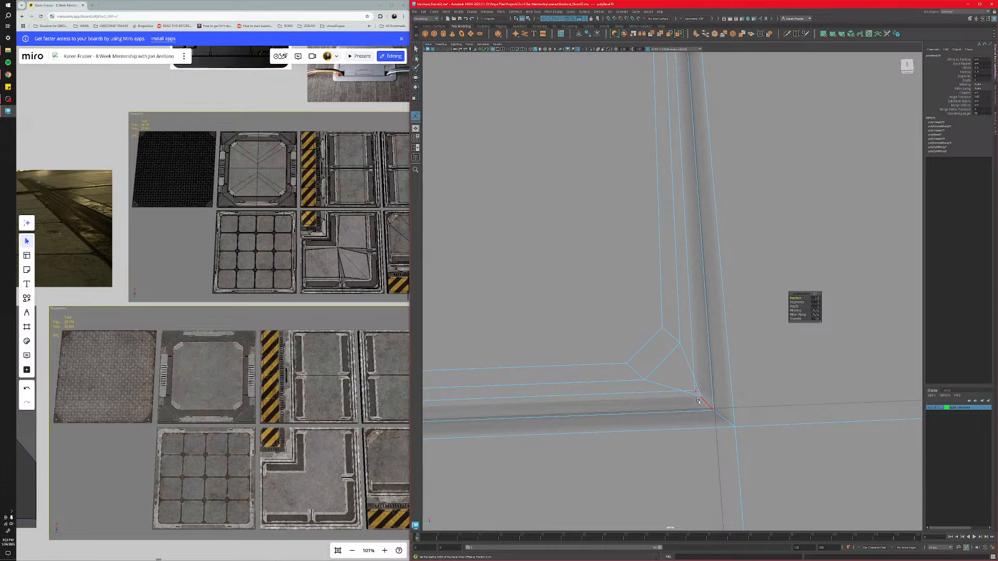
middle_click_drag(699, 401, 697, 238, "alt")
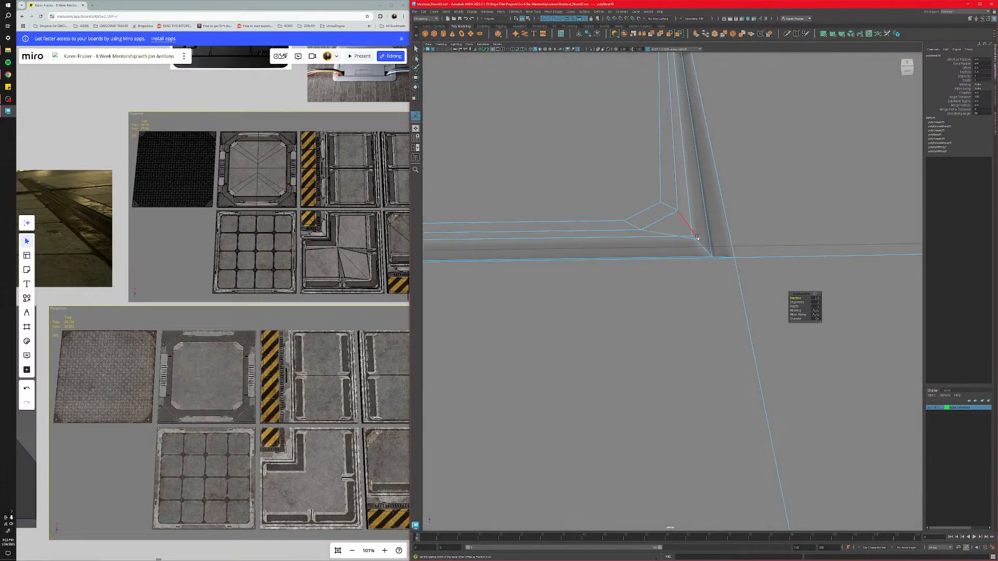
Switch to vertex selection, select the converging vertex at that chamfered corner, and try moving it inward.
right_click_drag(698, 240, 700, 254)
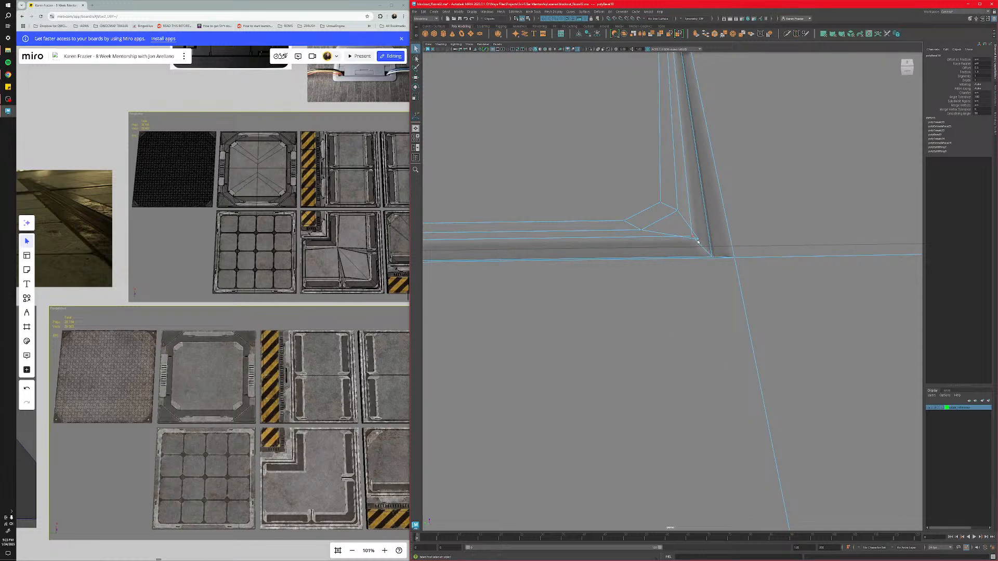
middle_click_drag(700, 253, 659, 284, "alt")
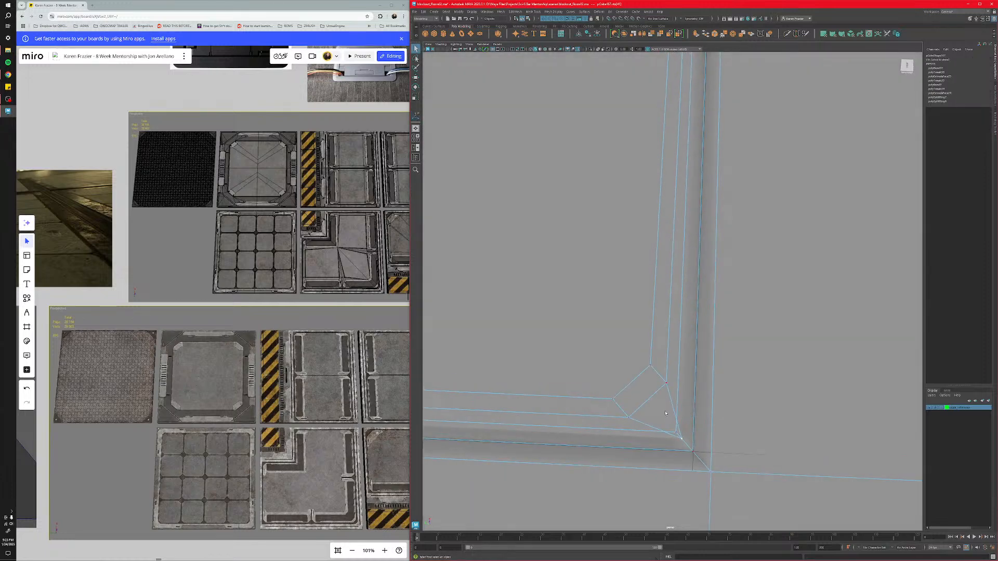
left_click(680, 441)
key("w")
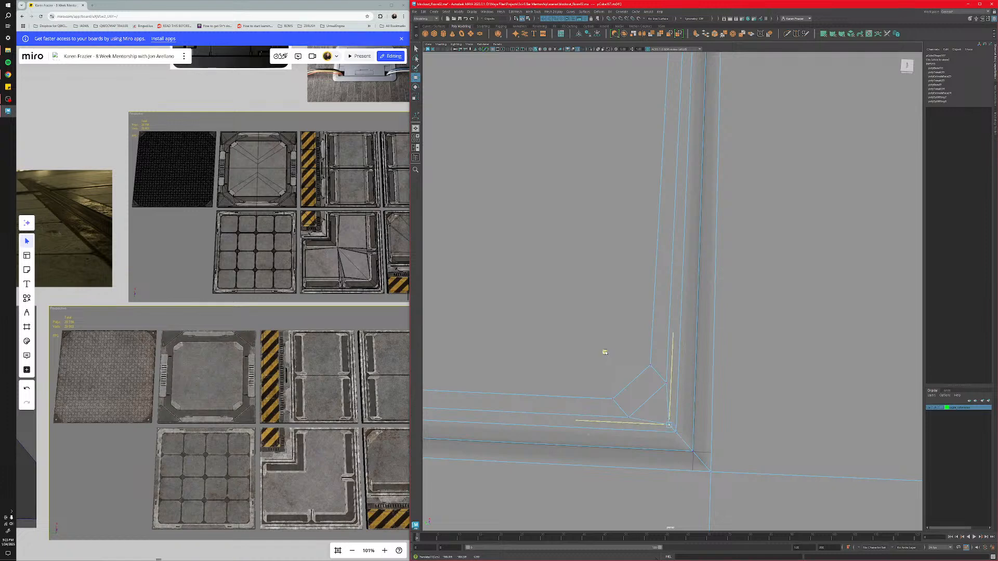
Add the matching vertices at the other three corners of the centre square to the selection.
scroll(609, 354, "down", 4)
scroll(613, 360, "down", 2)
middle_click_drag(613, 354, 863, 349, "alt")
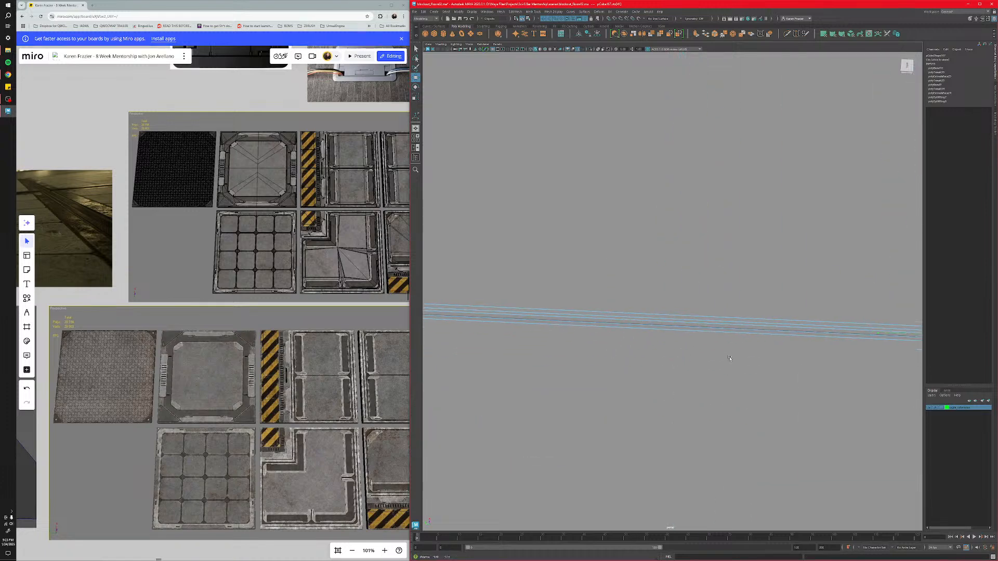
middle_click_drag(520, 327, 787, 327, "alt")
middle_click_drag(552, 317, 499, 324, "alt")
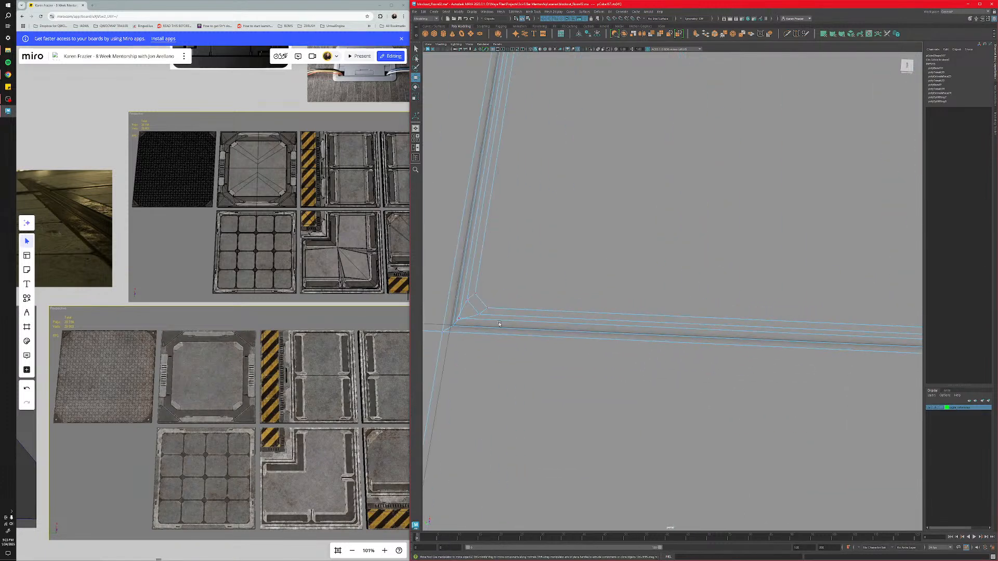
left_click(456, 321, "shift")
scroll(455, 320, "down", 8)
middle_click_drag(652, 65, 584, 244, "alt")
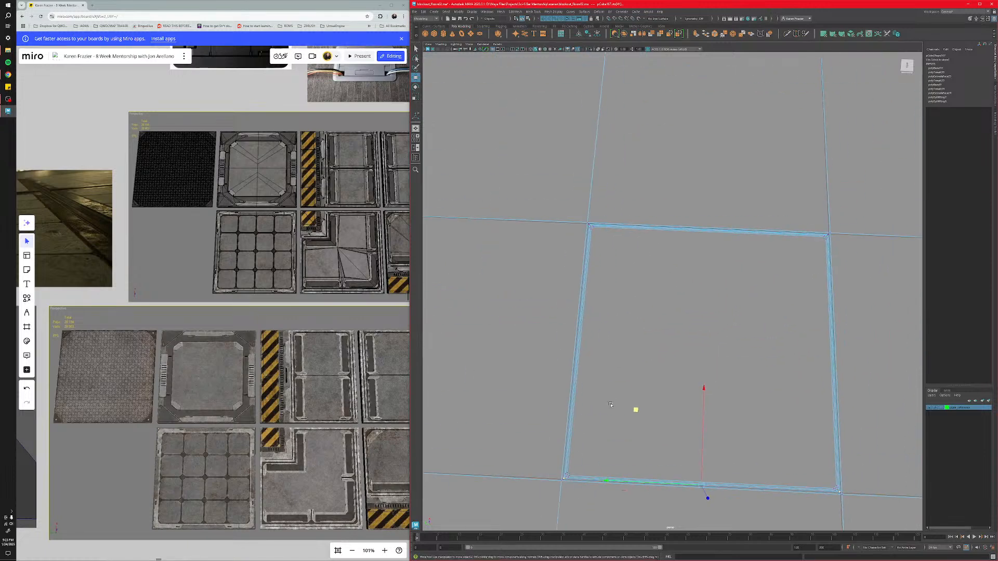
scroll(584, 245, "up", 3)
scroll(585, 244, "up", 3)
middle_click_drag(445, 119, 465, 149, "alt")
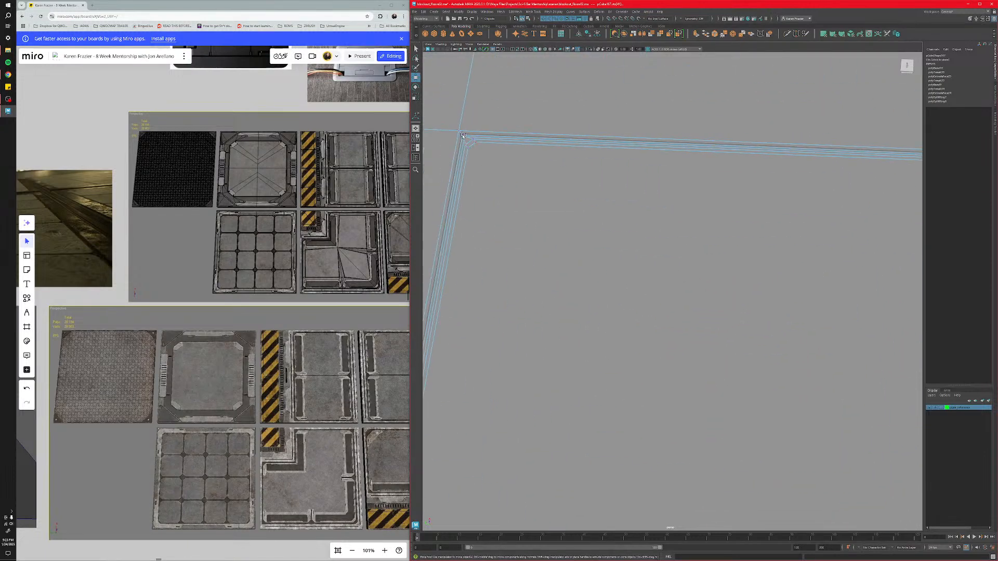
middle_click_drag(769, 225, 562, 278, "alt")
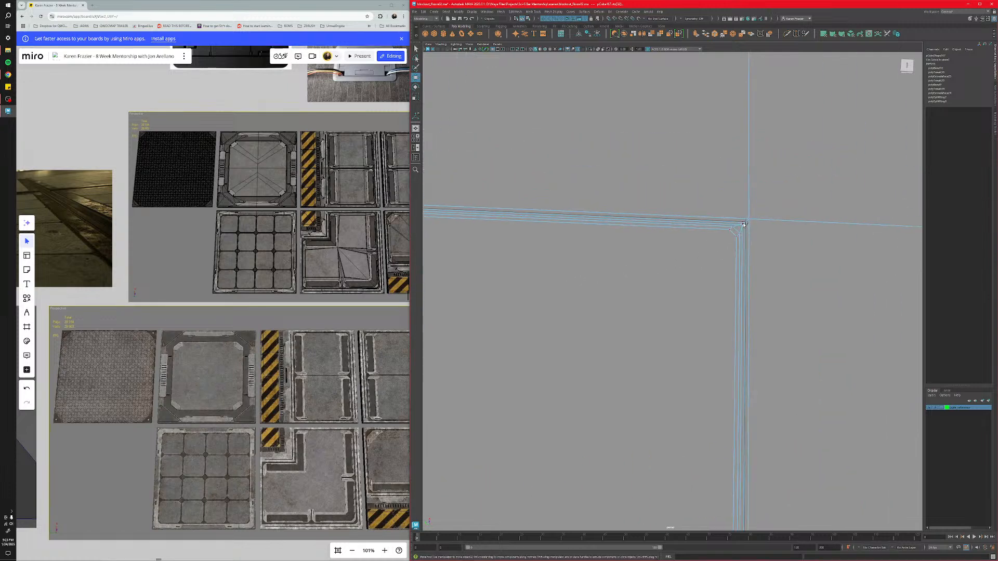
scroll(709, 292, "down", 3)
Scale the four selected corner vertices slightly inward together and check the result at one corner.
key("r")
middle_click_drag(538, 420, 628, 388, "alt")
scroll(629, 387, "down", 2)
left_click_drag(624, 379, 626, 395, "alt")
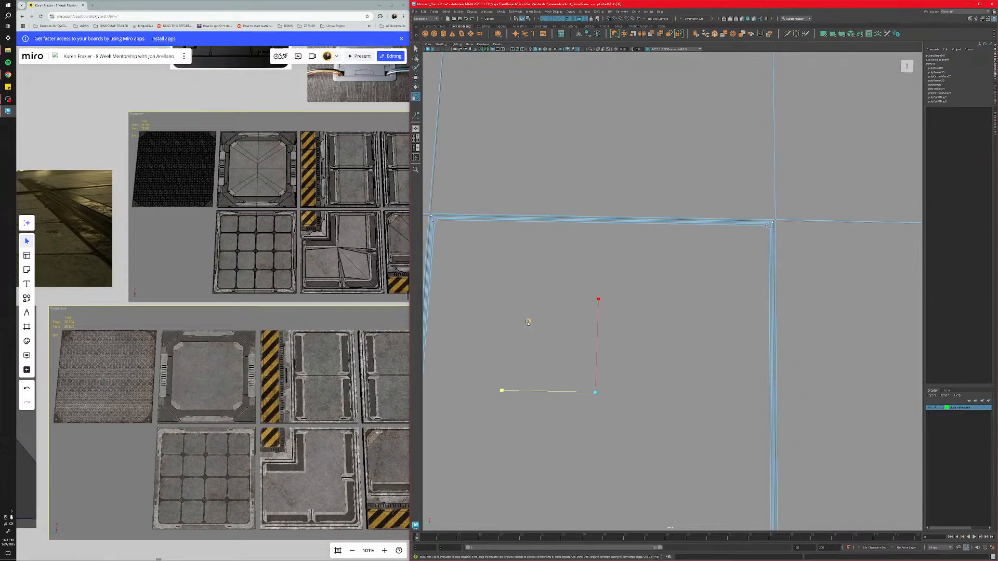
left_click_drag(527, 323, 528, 323)
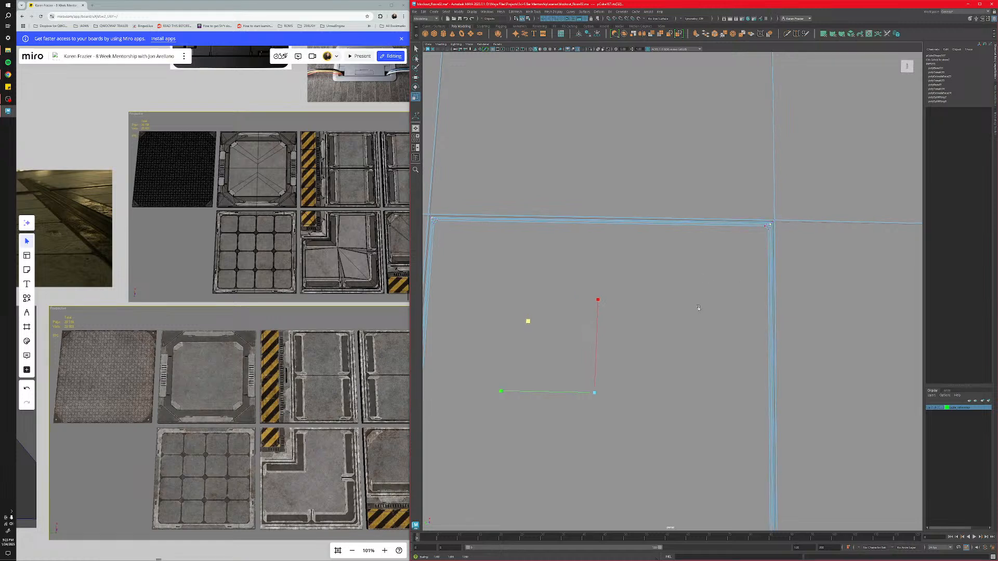
middle_click_drag(775, 247, 674, 324, "alt")
scroll(675, 323, "up", 5)
scroll(676, 330, "up", 2)
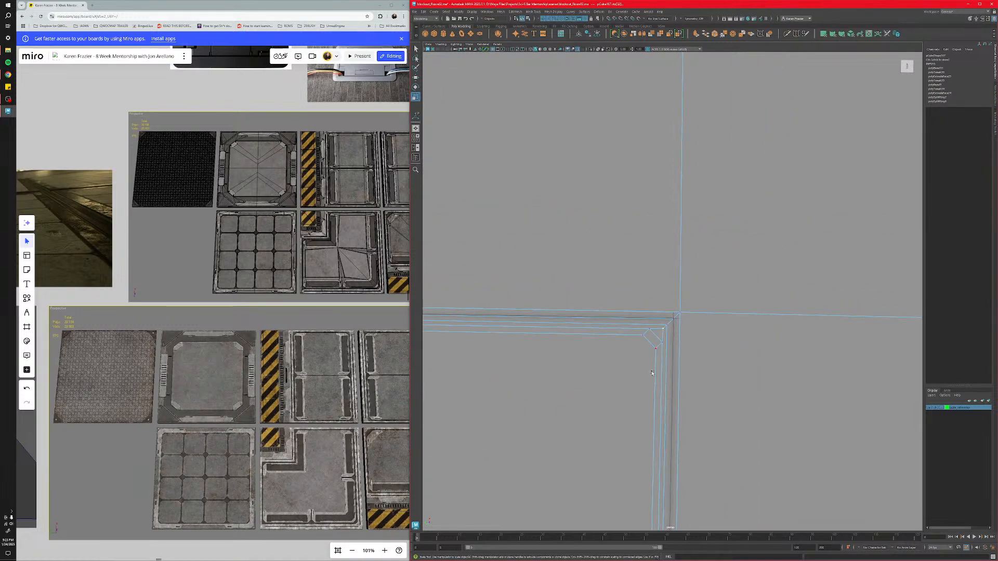
Return to object mode and examine the smaller tile's diagonal centre topology and chamfered corners as a comparison for the nine-square tile.
scroll(653, 373, "down", 7)
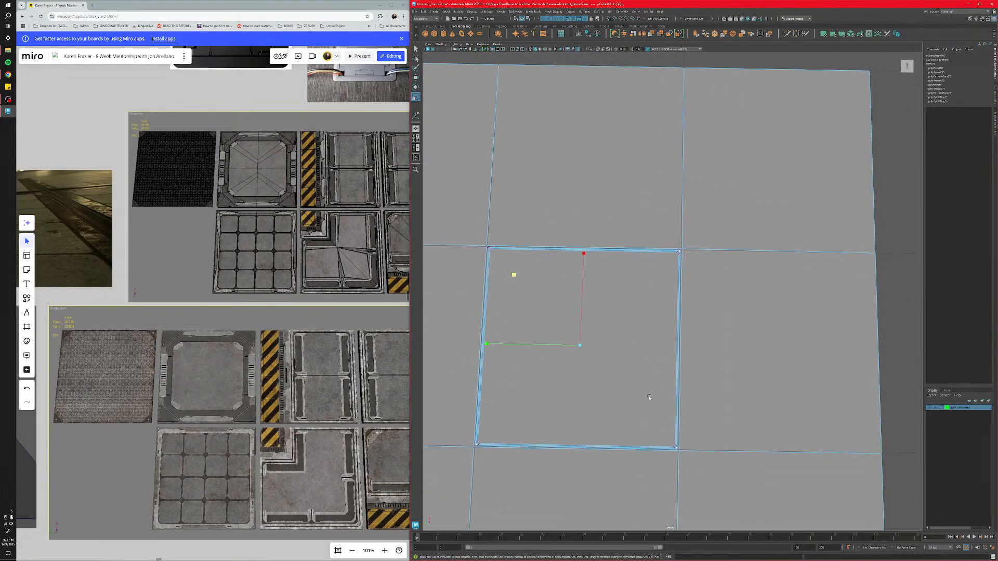
left_click_drag(649, 397, 672, 359, "alt")
right_click_drag(650, 405, 672, 396)
middle_click_drag(652, 409, 693, 360, "alt")
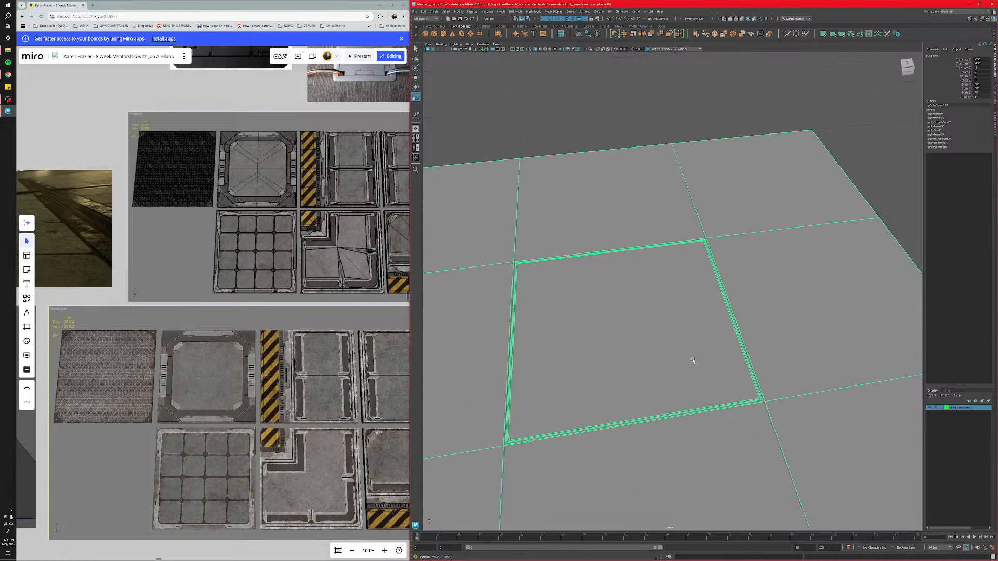
scroll(693, 360, "down", 6)
scroll(656, 341, "up", 6)
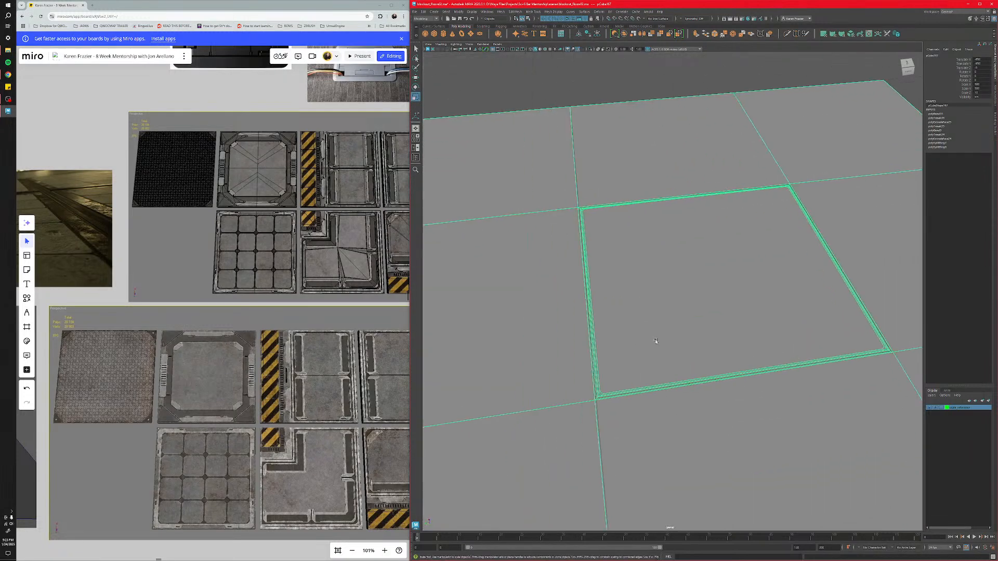
scroll(656, 342, "up", 3)
scroll(656, 343, "down", 9)
middle_click_drag(563, 397, 738, 338, "alt")
left_click(630, 392)
middle_click_drag(631, 443, 590, 332, "alt")
scroll(614, 334, "up", 5)
scroll(589, 334, "down", 1)
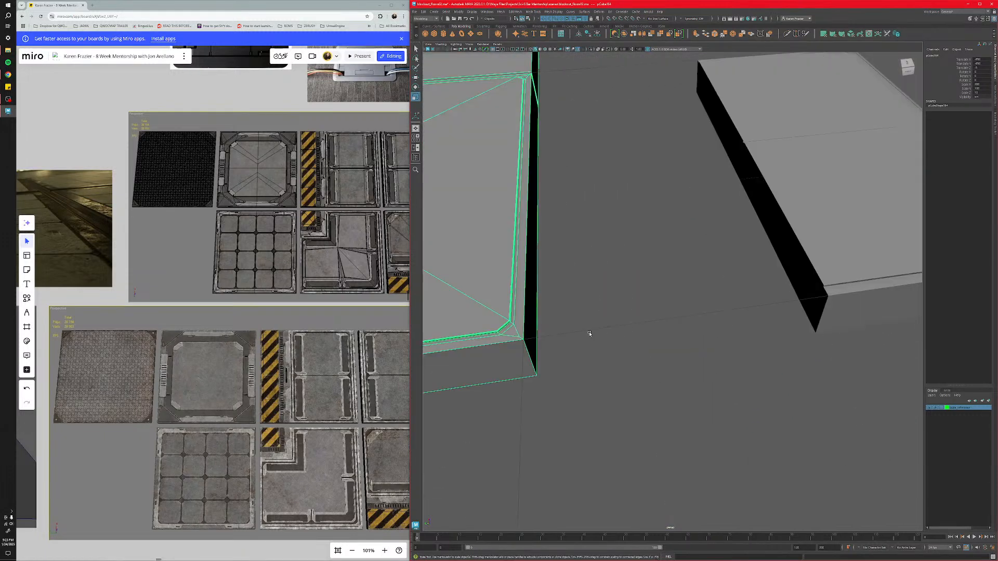
left_click_drag(590, 334, 619, 316, "alt")
scroll(636, 312, "down", 9)
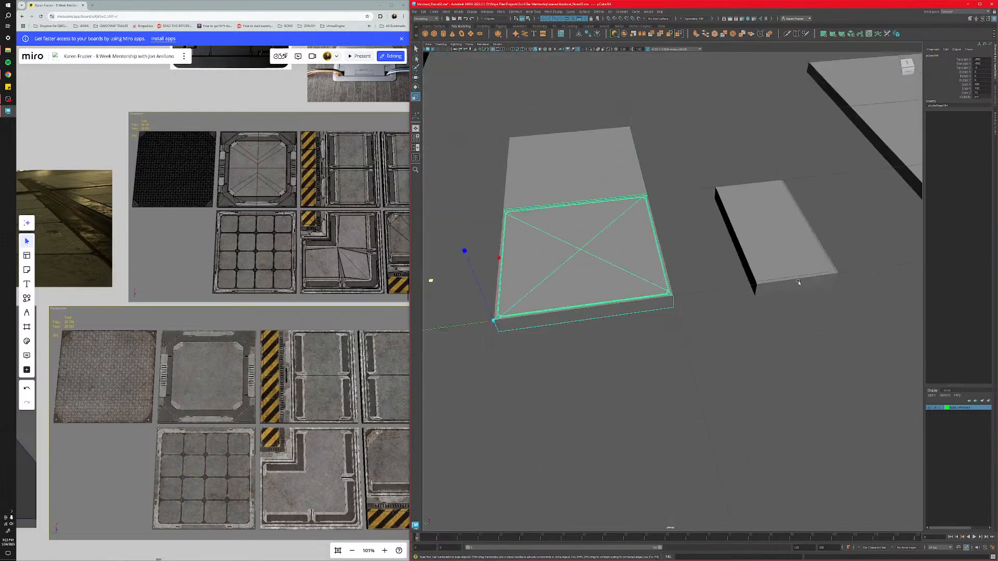
middle_click_drag(798, 283, 624, 338, "alt")
middle_click_drag(884, 301, 717, 335, "alt")
middle_click_drag(520, 335, 671, 334, "alt")
Select the nine-square tile, switch to face selection, and select the inset face of its centre square.
left_click(582, 307)
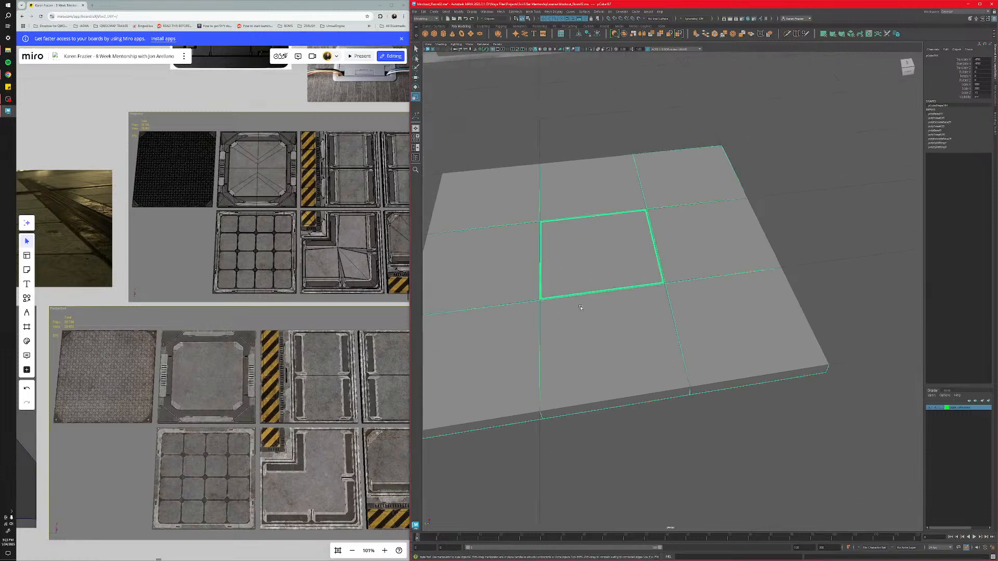
middle_click_drag(582, 307, 618, 356, "alt")
scroll(603, 343, "up", 7)
right_click(604, 343)
right_click_drag(604, 344, 603, 351)
left_click(604, 351)
middle_click_drag(603, 351, 664, 345, "alt")
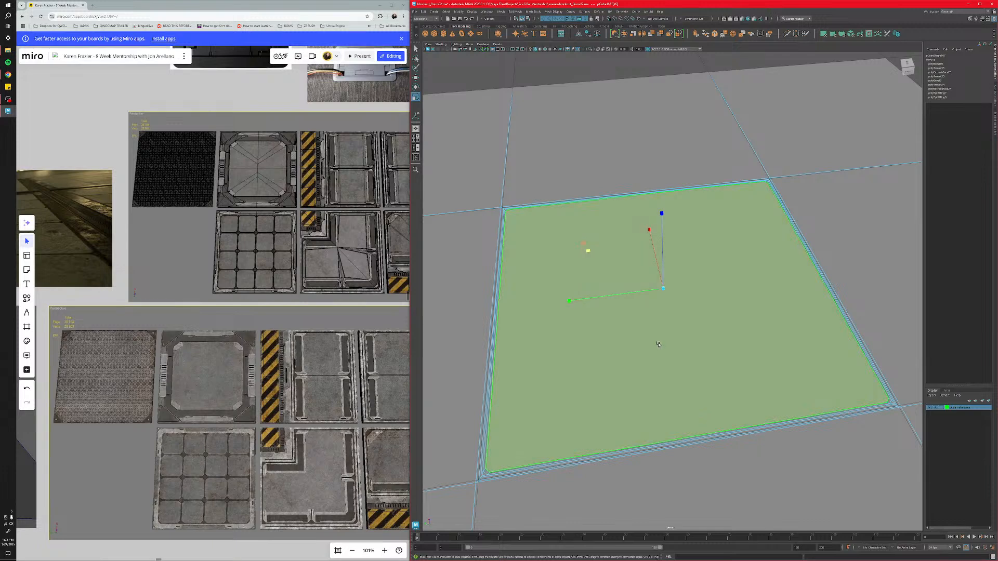
Extrude the selected centre face slightly upward and check the raised edge at its chamfered corner.
key("w")
left_click_drag(664, 344, 670, 311, "alt")
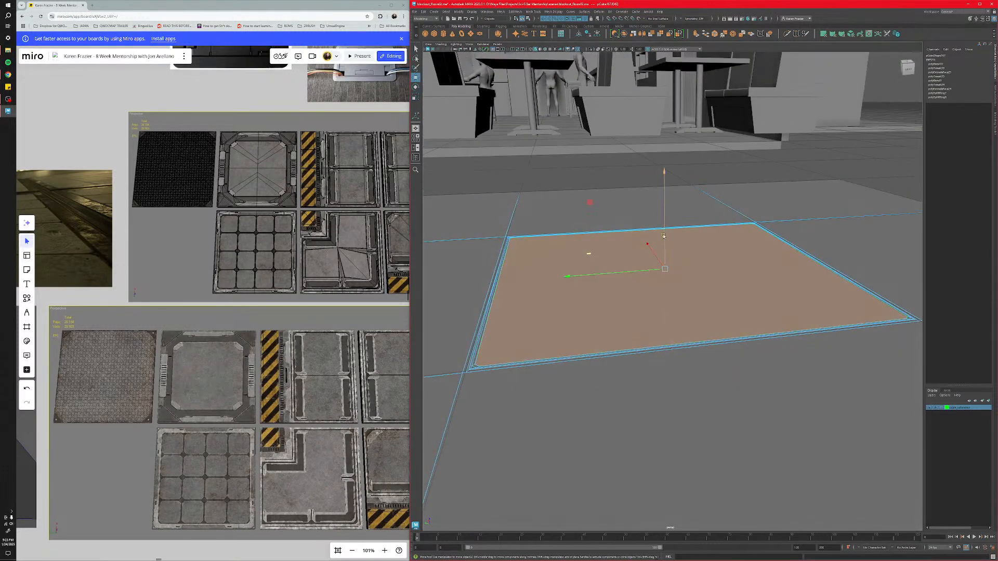
left_click_drag(665, 238, 666, 236, "shift")
left_click_drag(651, 289, 677, 300, "alt")
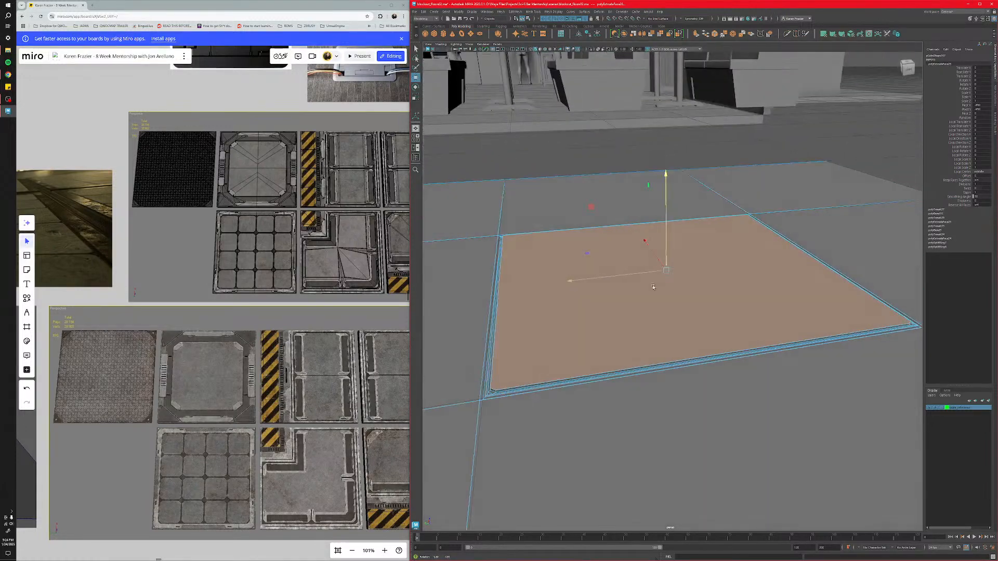
middle_click_drag(585, 348, 662, 311, "alt")
scroll(662, 311, "up", 4)
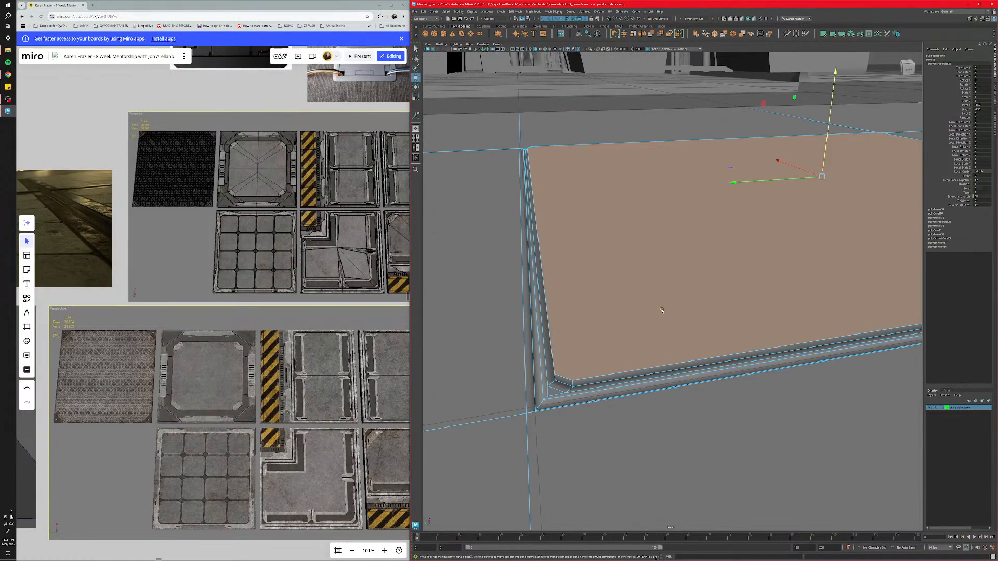
left_click_drag(646, 338, 644, 337, "alt")
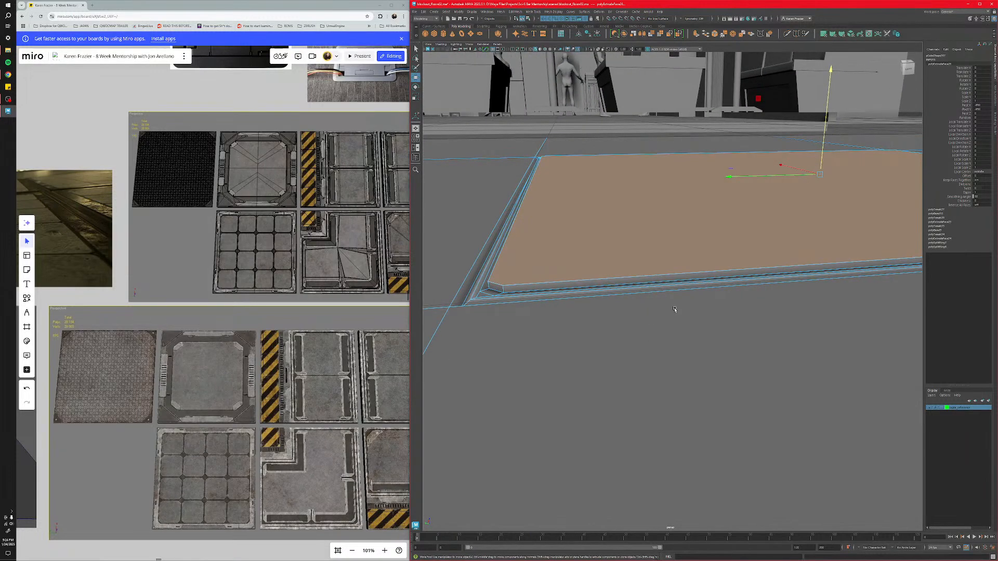
scroll(688, 305, "down", 5)
middle_click_drag(691, 286, 600, 314, "alt")
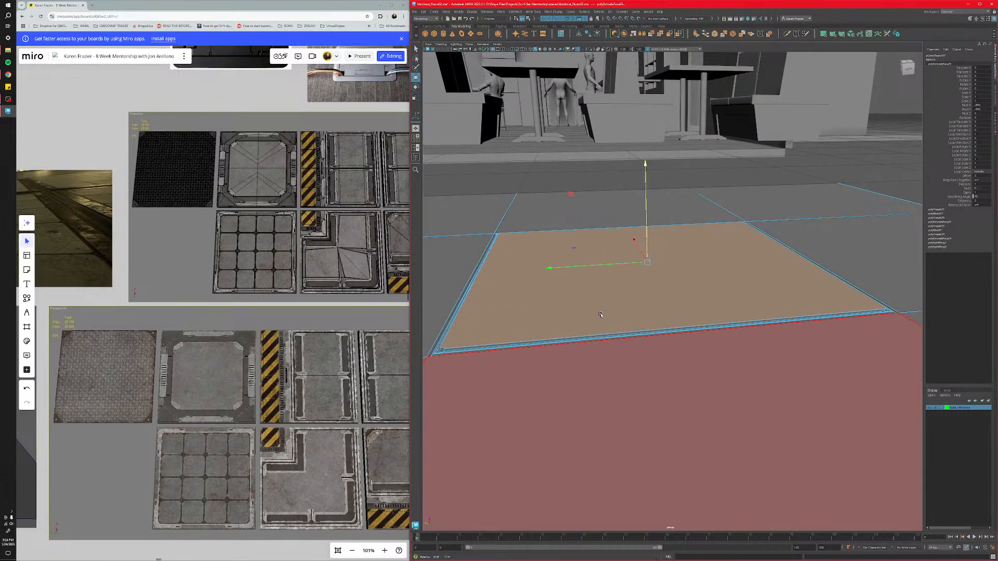
left_click_drag(591, 293, 587, 341, "alt")
right_click(609, 343)
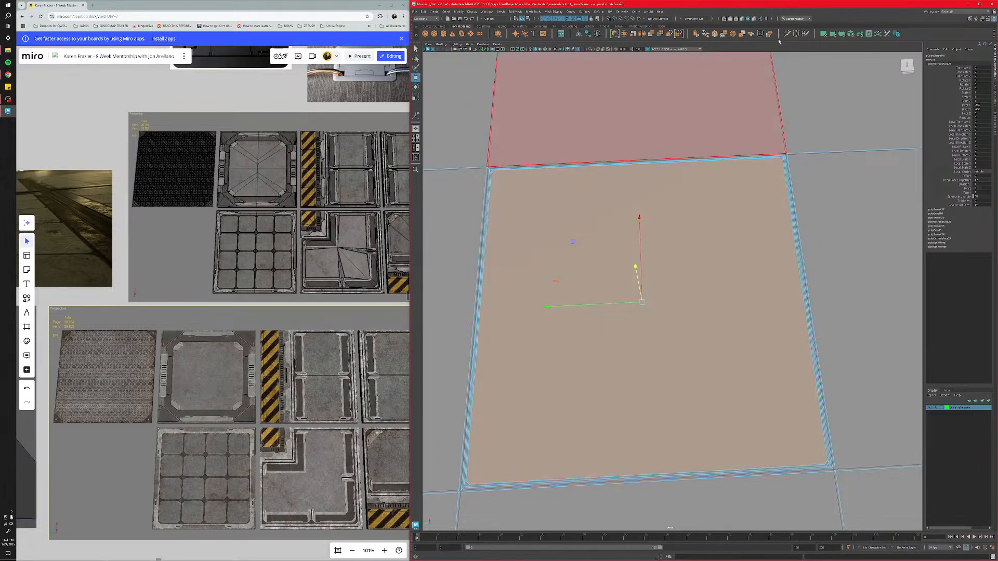
left_click(787, 34)
middle_click_drag(642, 397, 660, 384, "alt")
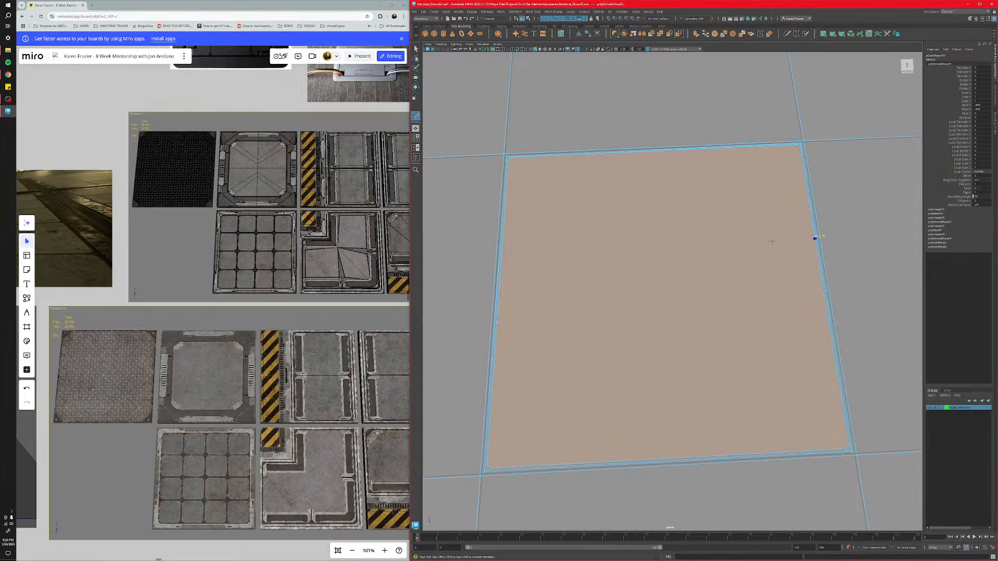
key("q")
right_click_drag(700, 287, 733, 256)
right_click(733, 273)
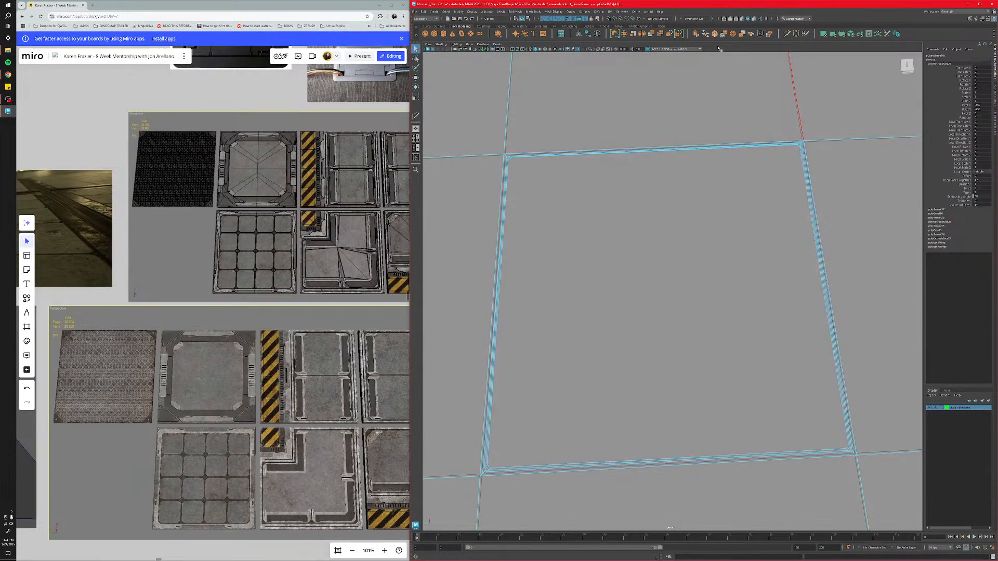
Cut diagonals across the raised centre face with Multi-Cut, joining the vertices of opposite chamfered corners through the middle.
left_click(787, 34)
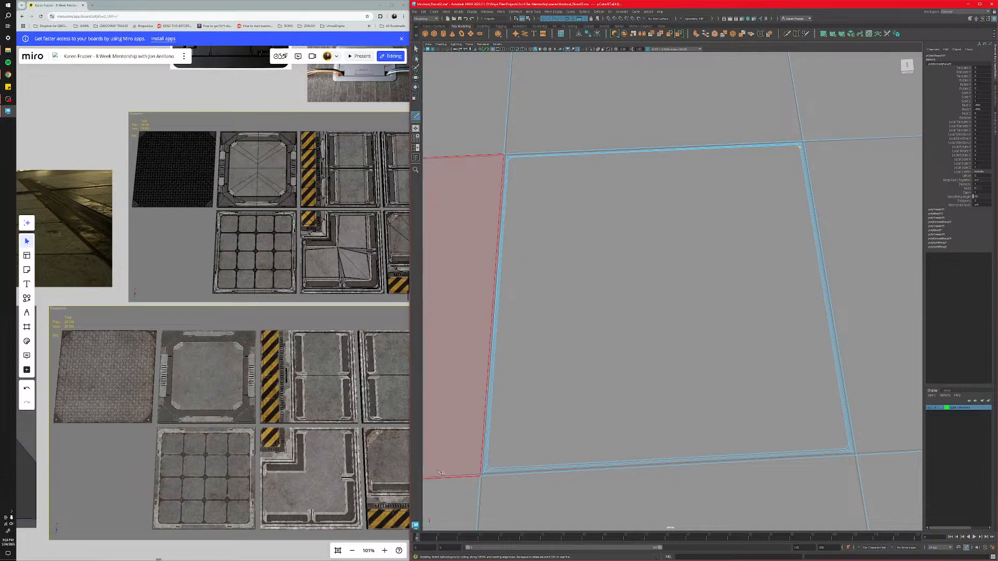
left_click(492, 470)
key("Return")
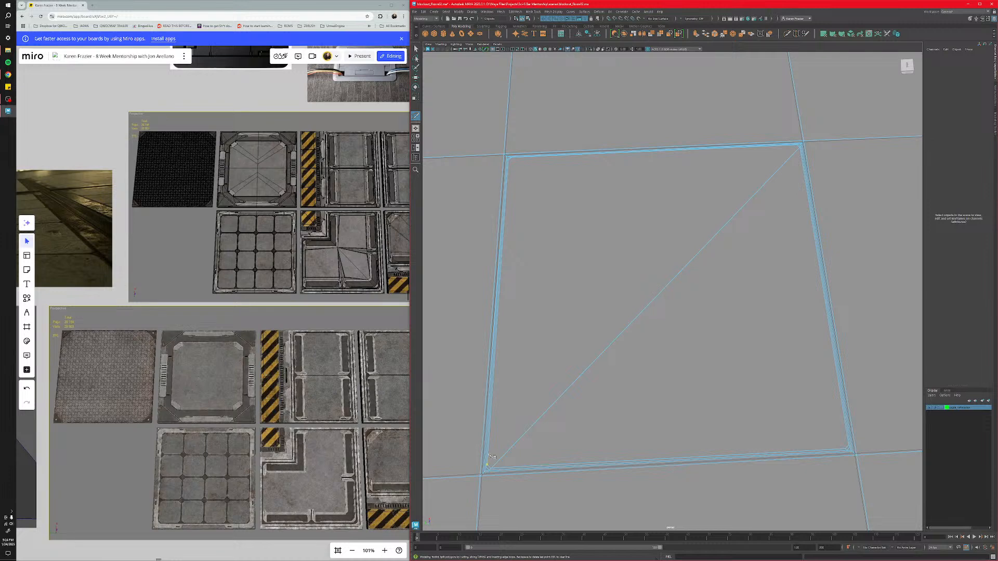
left_click(792, 148)
left_click(849, 445)
left_click(512, 157)
mouse_move(611, 214)
left_mouse_down("alt")
mouse_move(597, 227)
mouse_move(609, 218)
left_mouse_up("alt")
key("q")
right_click_drag(591, 294, 630, 288)
left_click(675, 312)
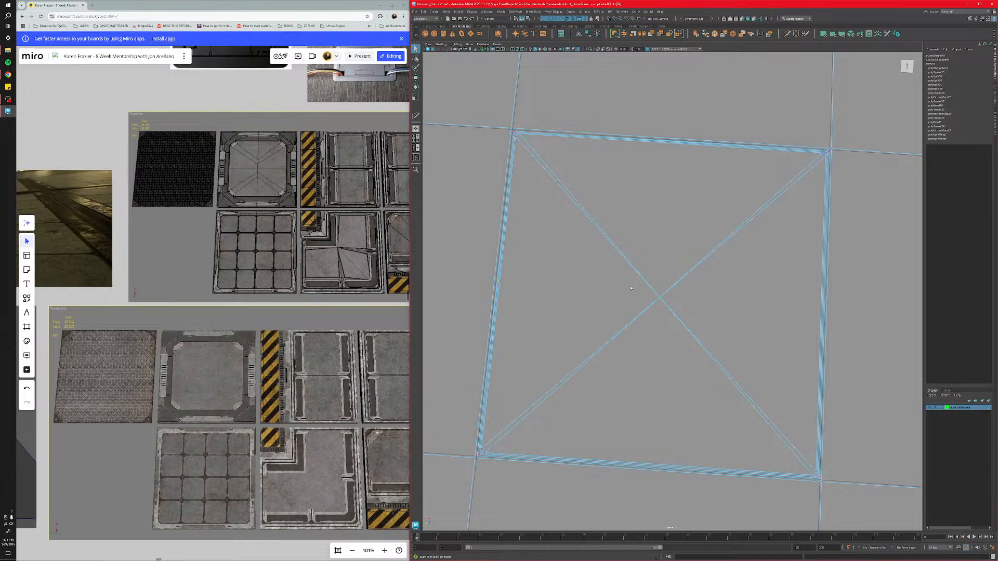
Try to delete one of the two near-parallel diagonal edges at each corner, and undo the deletion.
middle_click_drag(622, 325, 646, 276, "alt")
right_click_drag(617, 332, 617, 315)
left_click(617, 312)
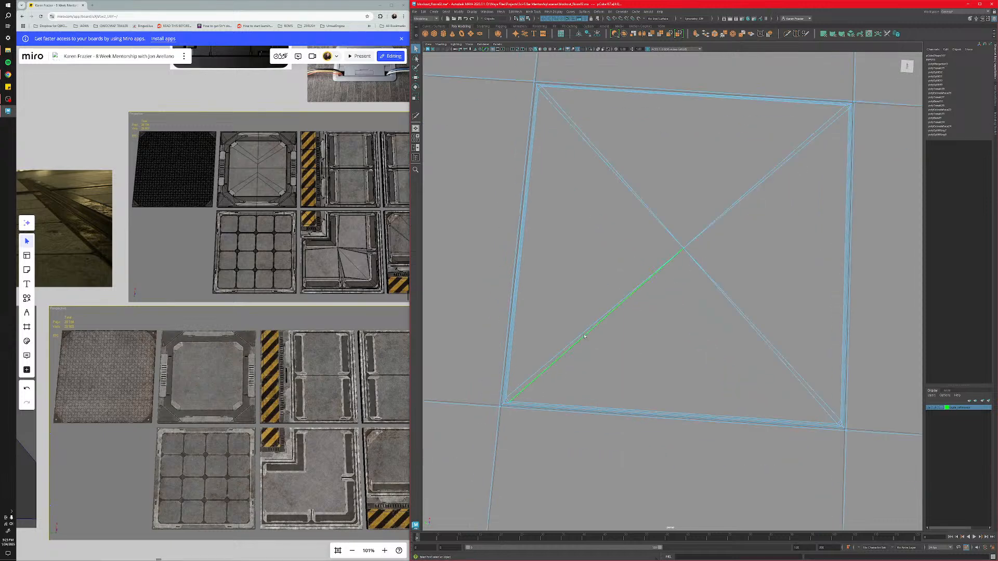
left_click(744, 334, "shift")
left_click(761, 347, "shift")
left_click(646, 192)
left_click(645, 193)
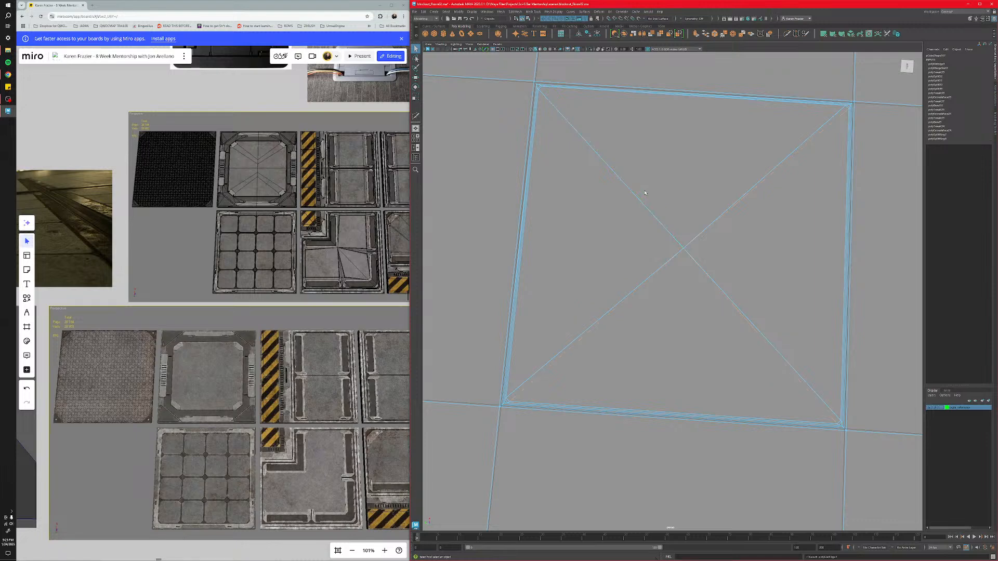
left_click(509, 397)
key("ctrl+z")
key("ctrl+z")
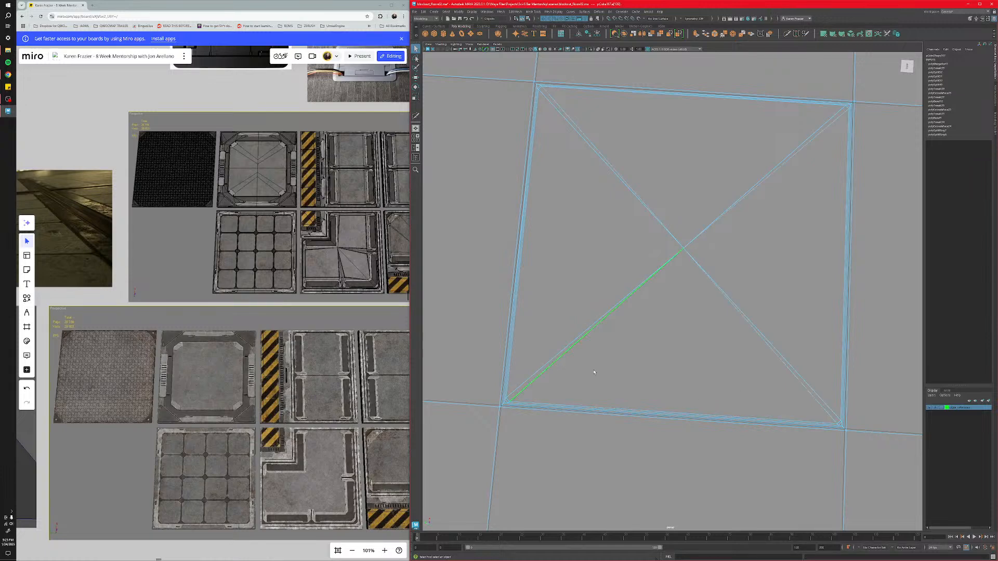
Try removing the duplicate diagonals one corner at a time, and undo these removals.
key("Delete")
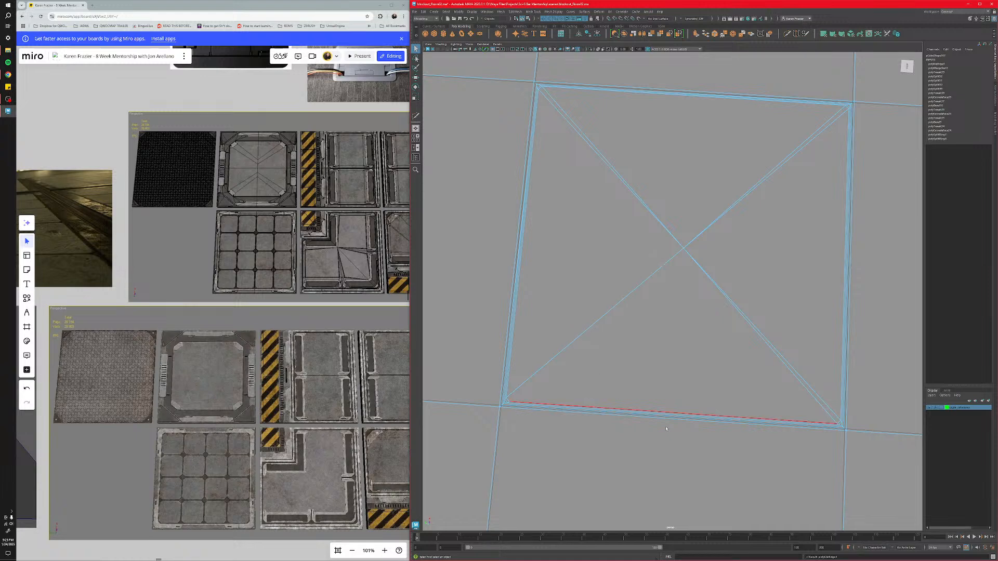
left_click(821, 399)
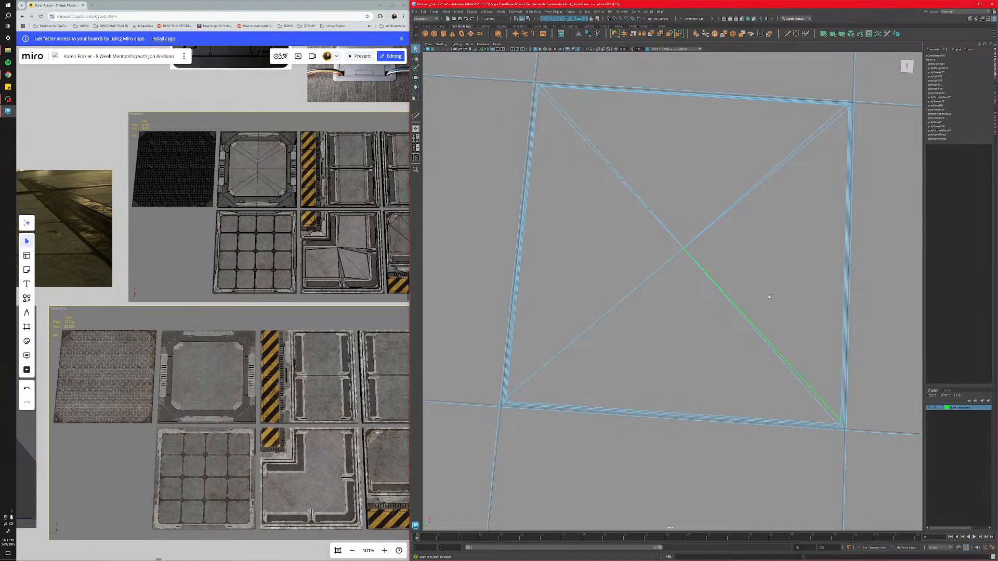
key("Delete")
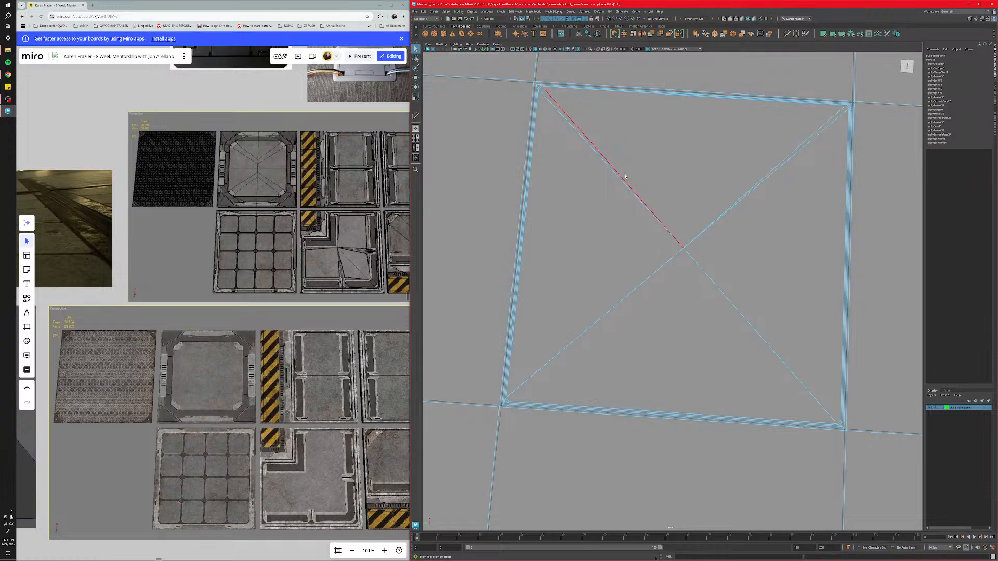
left_click(626, 177)
key("Delete")
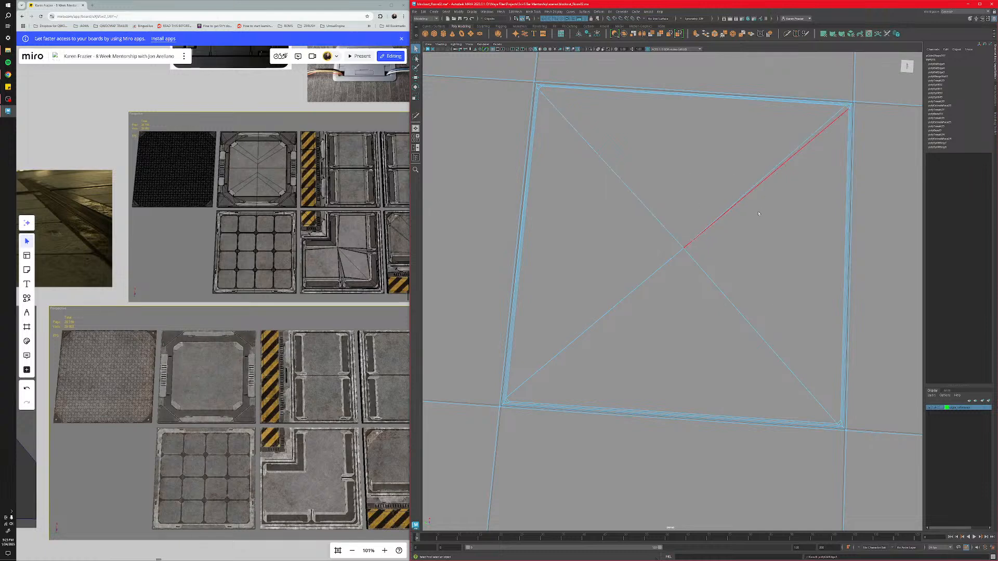
key("ctrl+z")
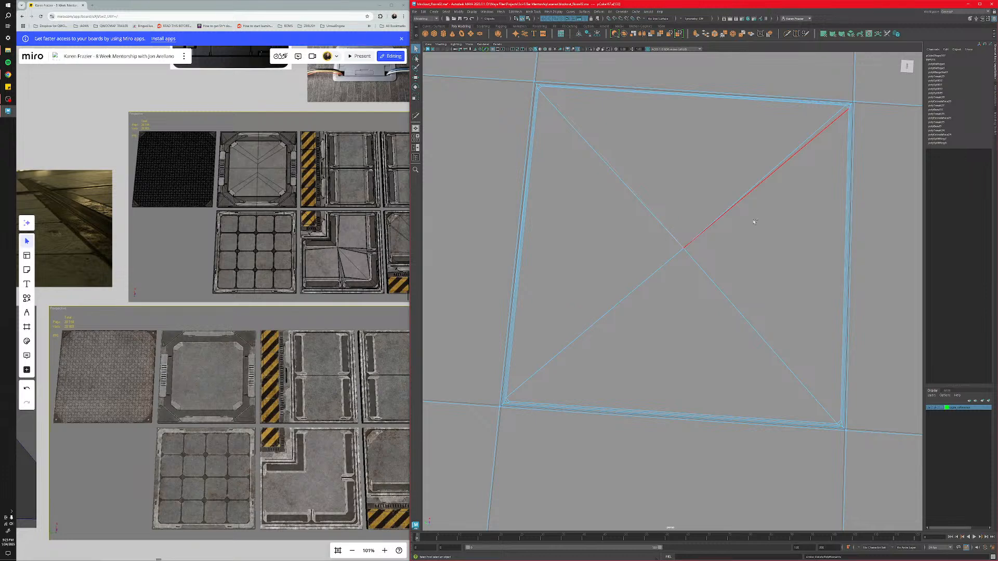
key("ctrl+z")
key("ctrl+z")
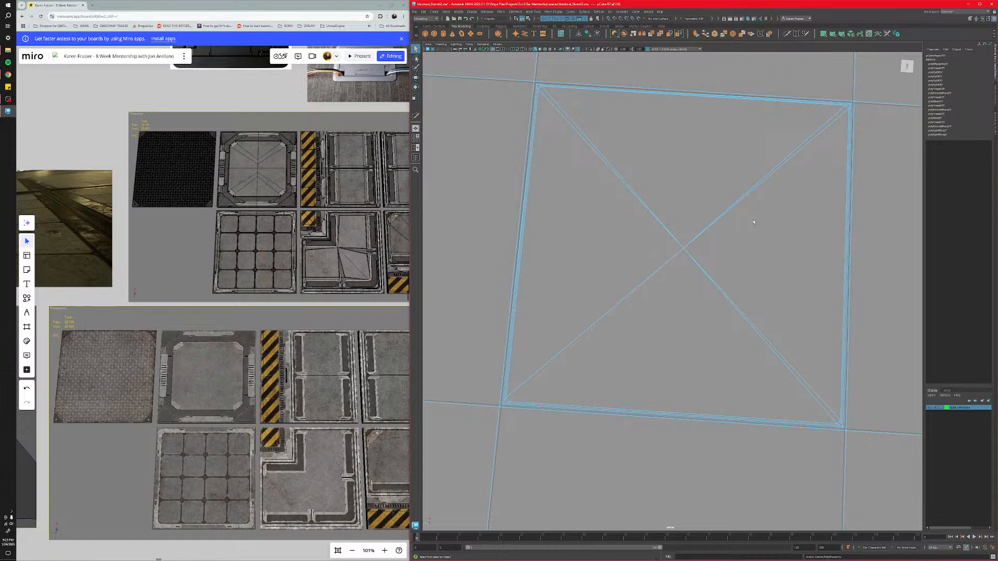
Delete the duplicate diagonal edge running from the centre face's lower-left chamfered corner to its middle.
left_click(554, 353)
key("ctrl+Delete")
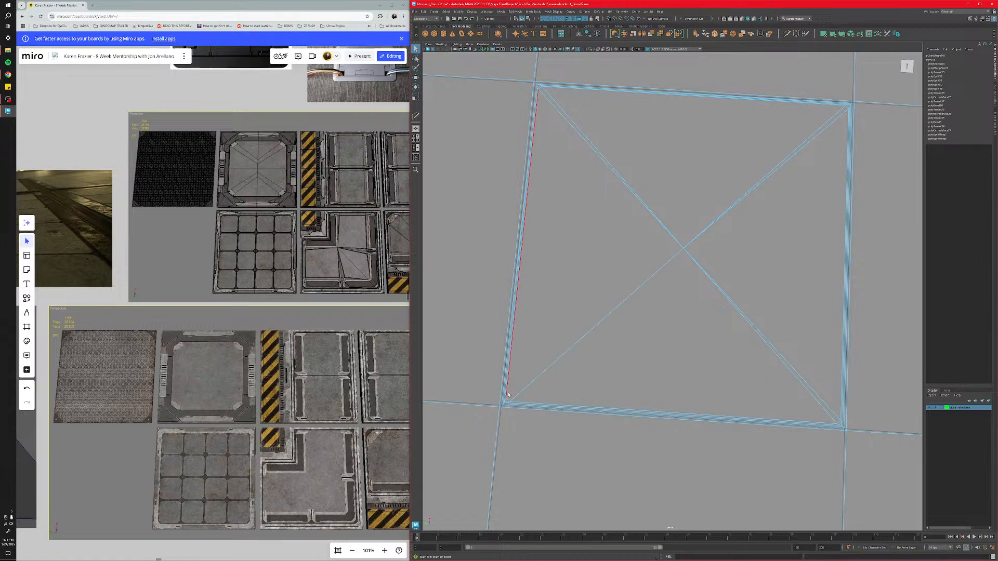
left_click(582, 336)
key("ctrl+Delete")
key("ctrl+z")
left_click(510, 399)
key("ctrl+Delete")
Delete the duplicate diagonal edges at the other three corners, leaving a single X across the centre face.
left_click(629, 173)
key("ctrl+Delete")
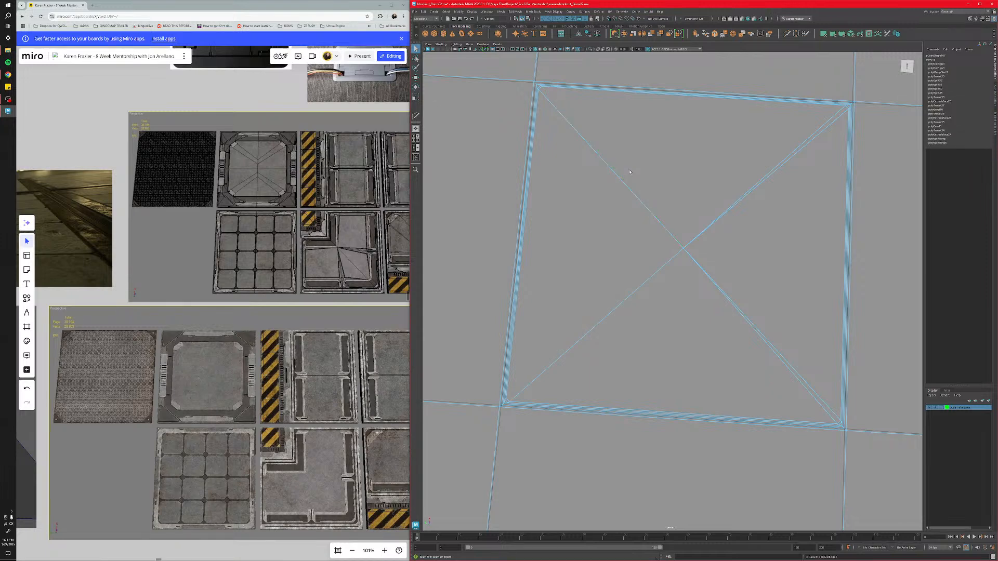
left_click(840, 120)
key("ctrl+Delete")
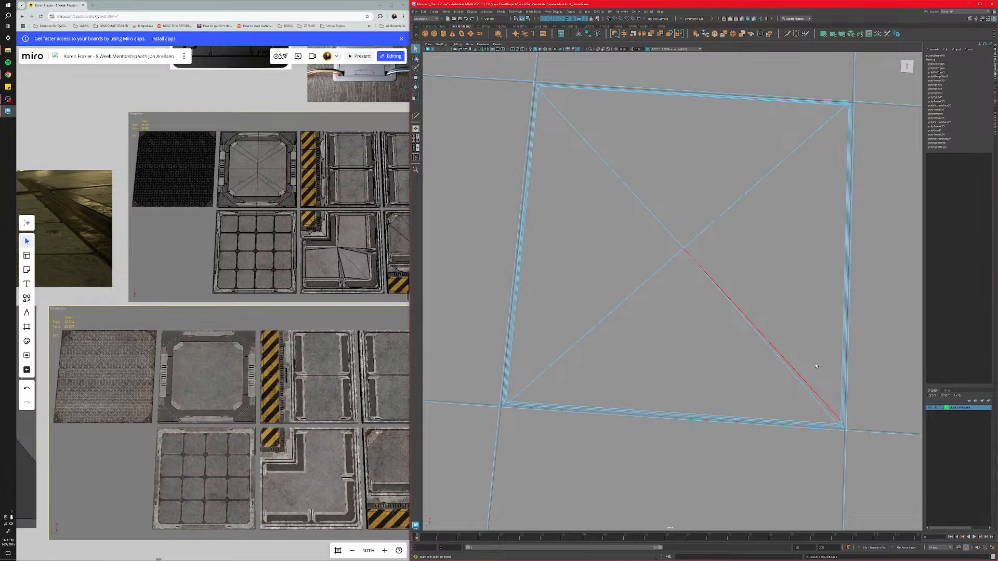
left_click(799, 384)
key("ctrl+Delete")
Leave edge selection and select the whole nine-square tile in object mode.
scroll(692, 322, "down", 5)
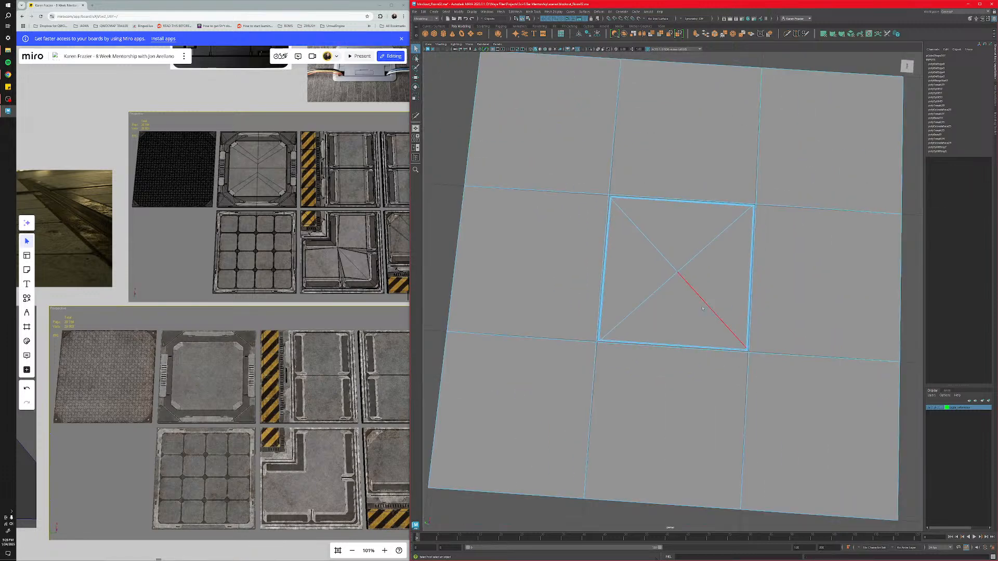
key("F8")
left_click(452, 236)
left_click_drag(578, 312, 636, 326, "alt")
left_click(637, 323)
scroll(637, 322, "down", 7)
scroll(636, 327, "down", 5)
Select the eight square faces surrounding the raised centre square of the nine-square tile and delete them.
right_click(605, 258)
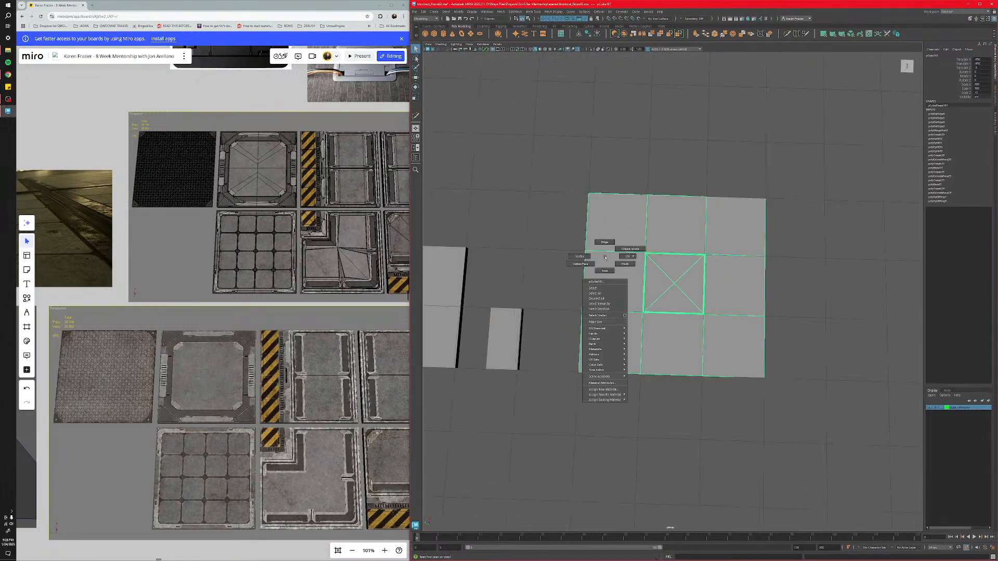
right_click_drag(606, 258, 604, 270)
left_click_drag(568, 178, 614, 398)
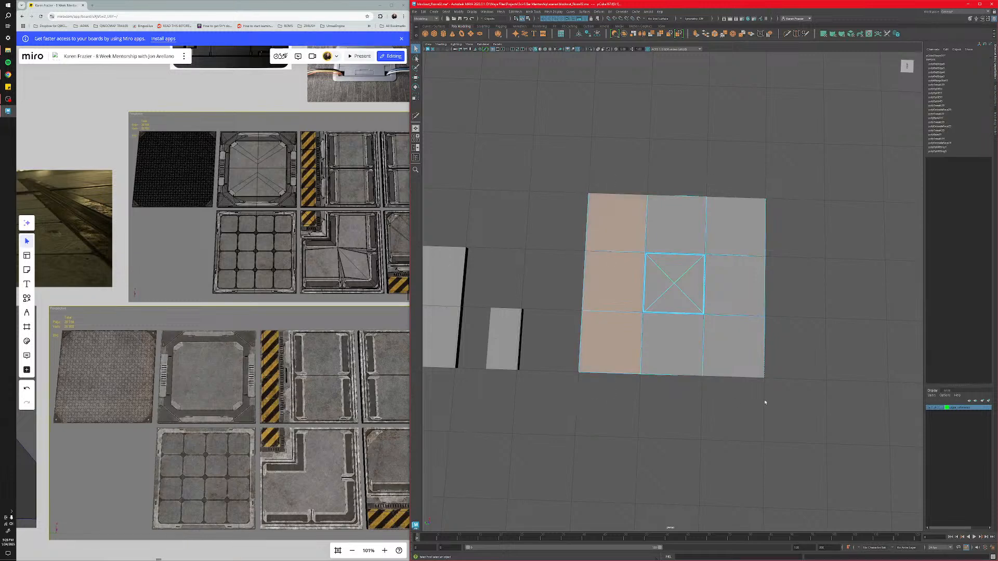
left_click_drag(625, 346, 625, 345, "shift")
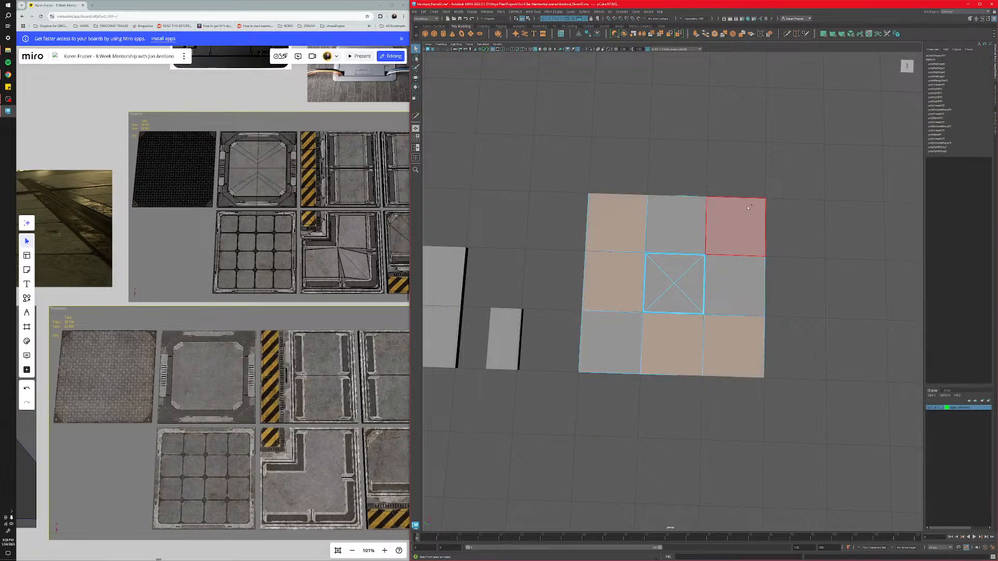
left_click(569, 170)
left_click_drag(569, 168, 814, 245)
left_click_drag(794, 422, 737, 286, "shift")
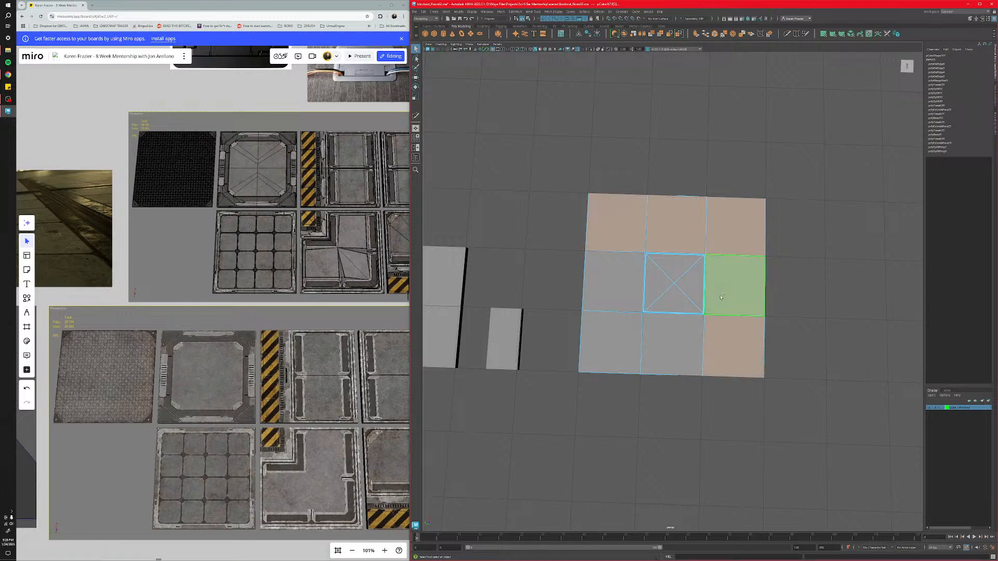
left_click_drag(666, 383, 581, 345, "shift")
left_click_drag(572, 268, 618, 288, "shift")
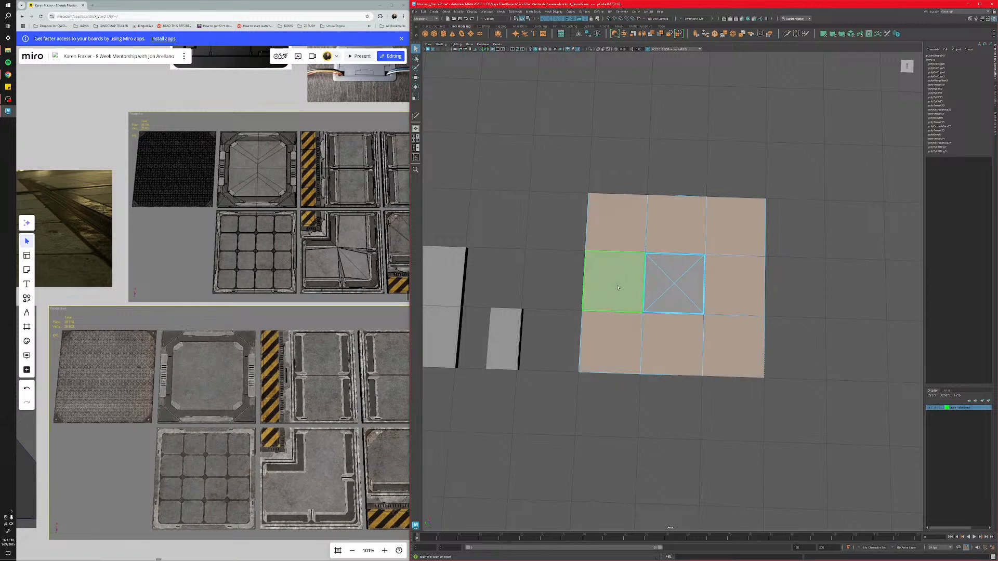
key("Delete")
Delete the thin outer border faces along the remaining square tile's lower and right edges.
scroll(619, 291, "up", 8)
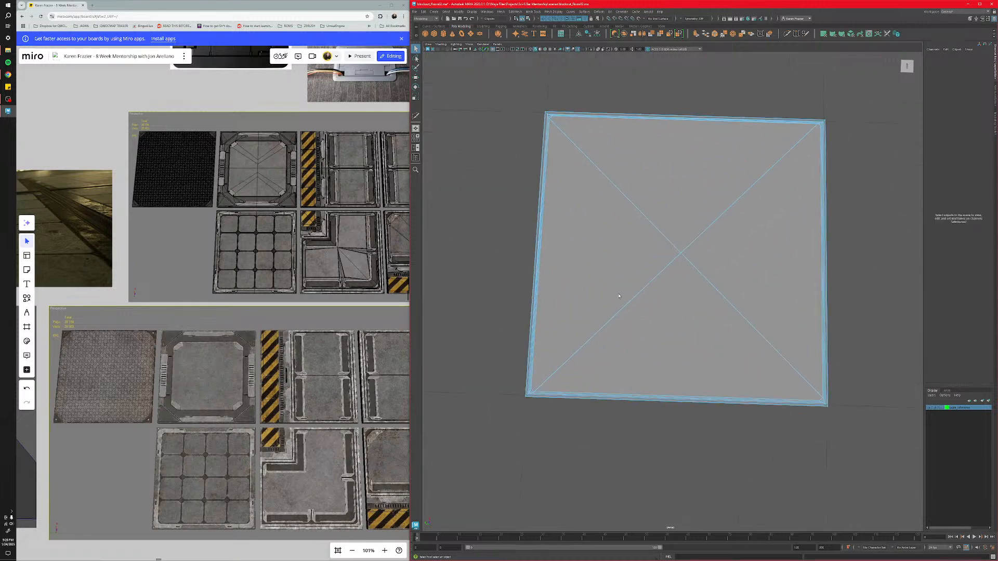
left_click(592, 402)
middle_click_drag(575, 404, 427, 335, "alt")
scroll(693, 376, "up", 6)
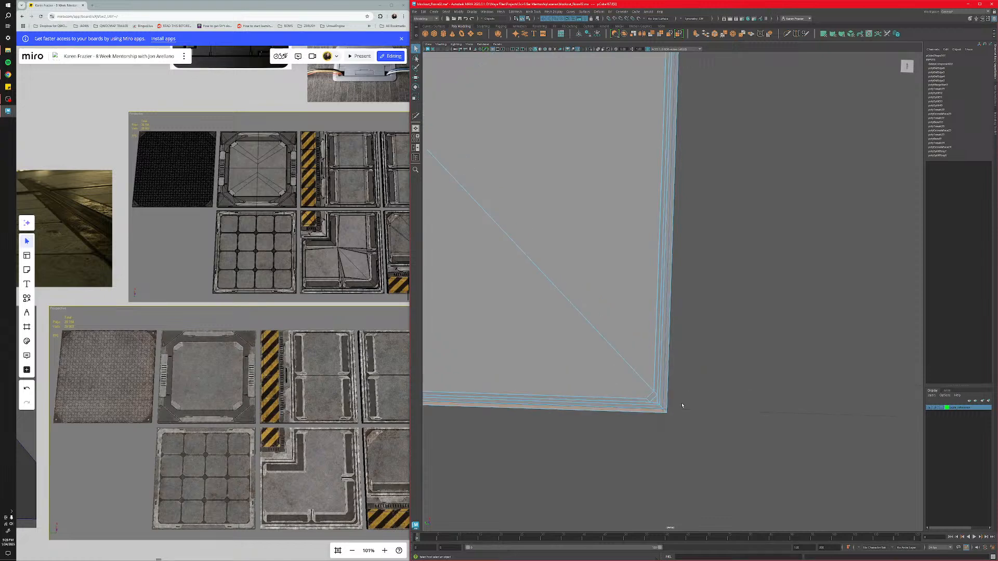
left_click(666, 400, "shift")
scroll(666, 400, "down", 5)
middle_click_drag(666, 399, 815, 411, "alt")
scroll(728, 414, "down", 2)
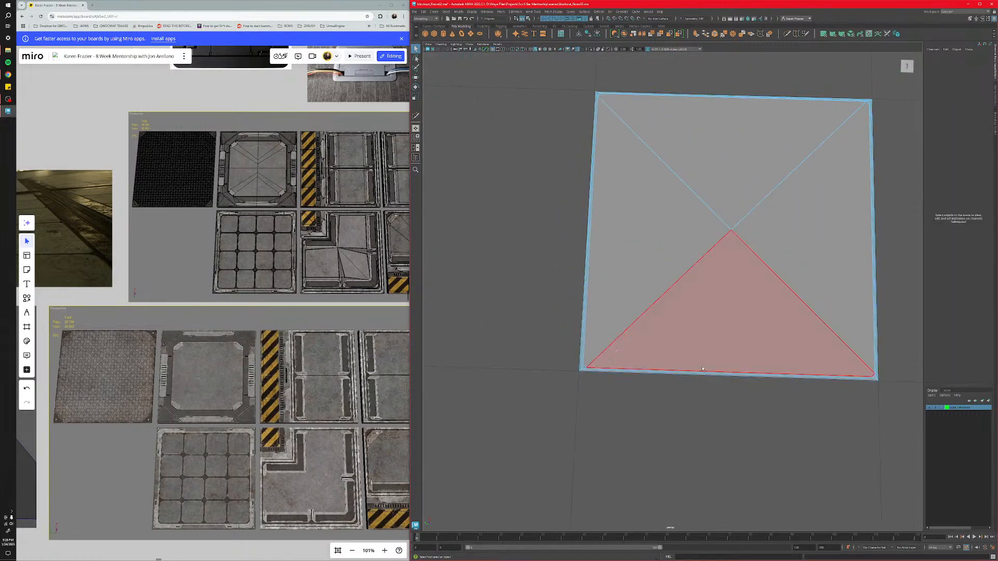
Return the remaining square tile to object mode and centre its pivot.
right_click_drag(689, 365, 711, 354)
middle_click_drag(698, 343, 599, 346, "alt")
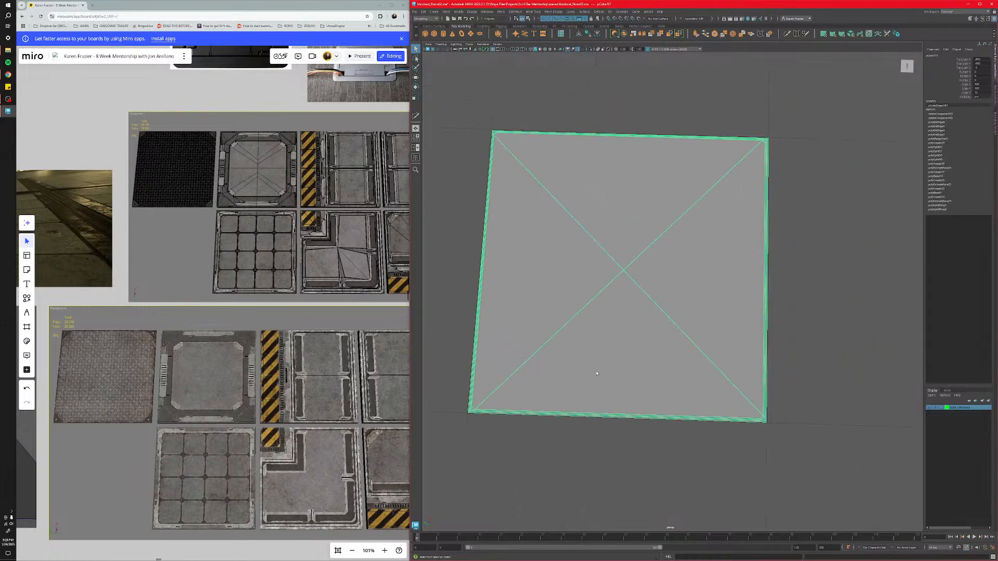
scroll(599, 347, "down", 2)
key("w")
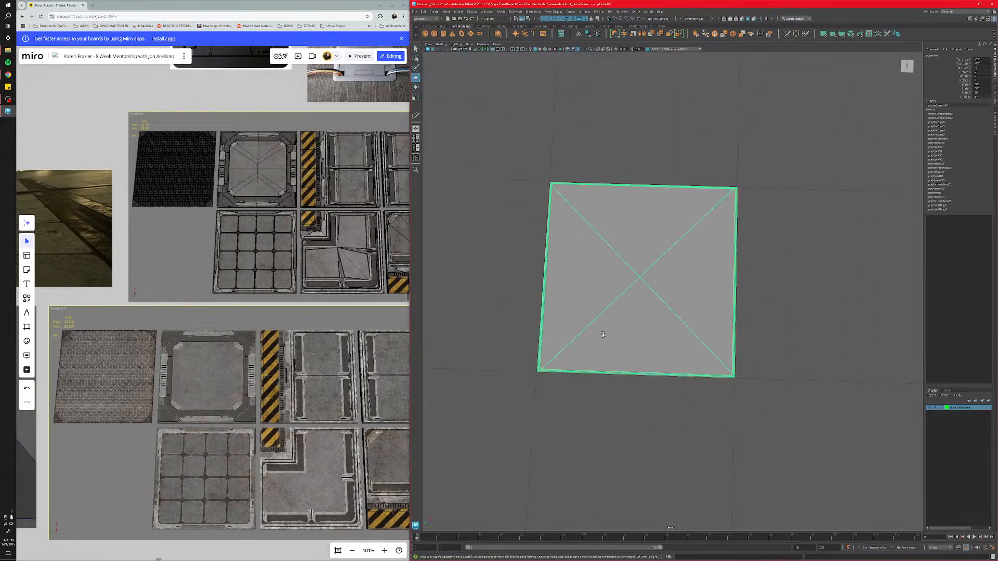
scroll(603, 338, "down", 3)
scroll(607, 358, "up", 3)
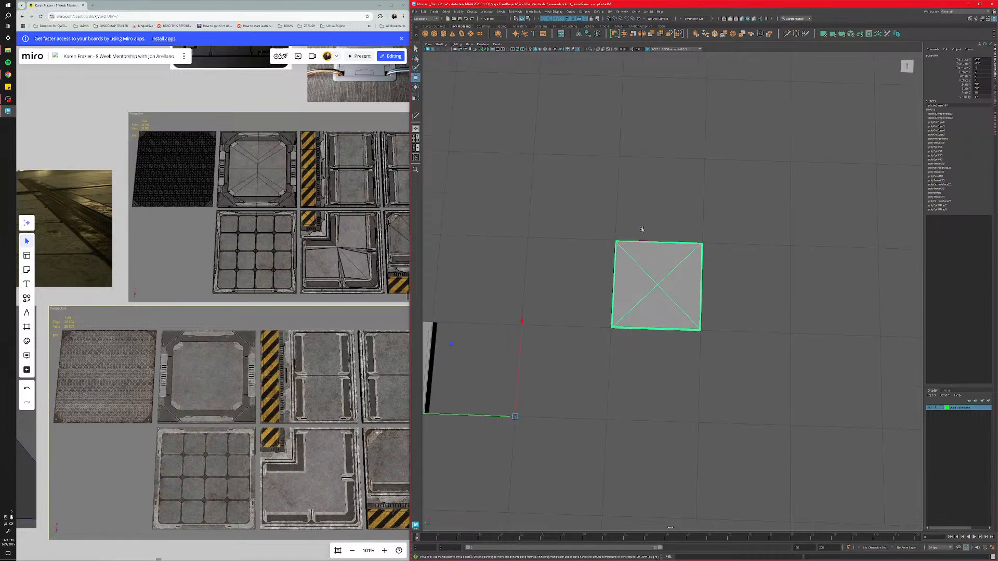
left_click(580, 35)
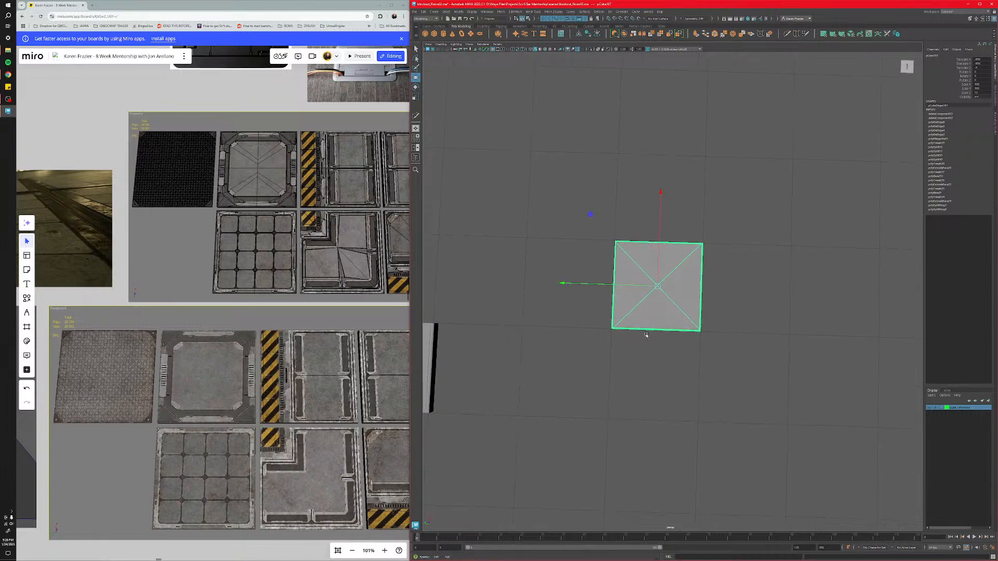
Move the square tile's pivot to its lower-left outer corner.
scroll(647, 331, "up", 2)
key("d")
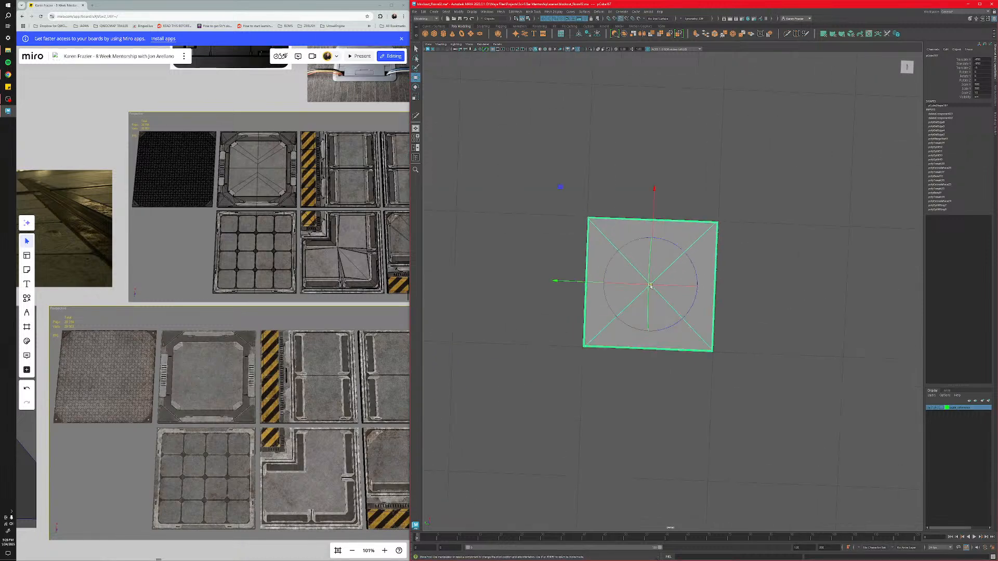
key("d")
scroll(668, 333, "up", 3)
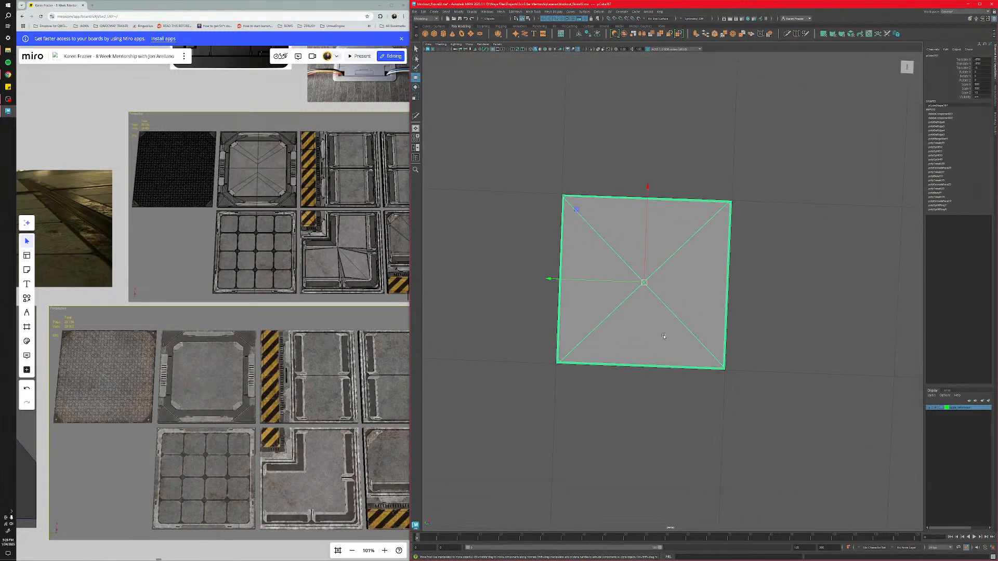
middle_click_drag(665, 335, 662, 349, "alt")
left_click_drag(662, 349, 656, 359, "alt")
scroll(660, 356, "up", 5)
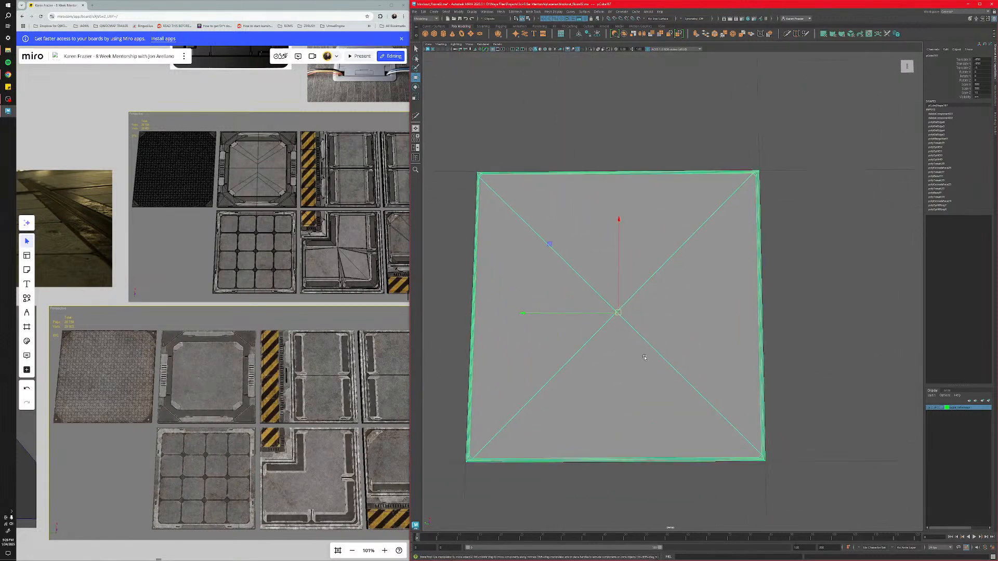
middle_click_drag(686, 351, 695, 347, "alt")
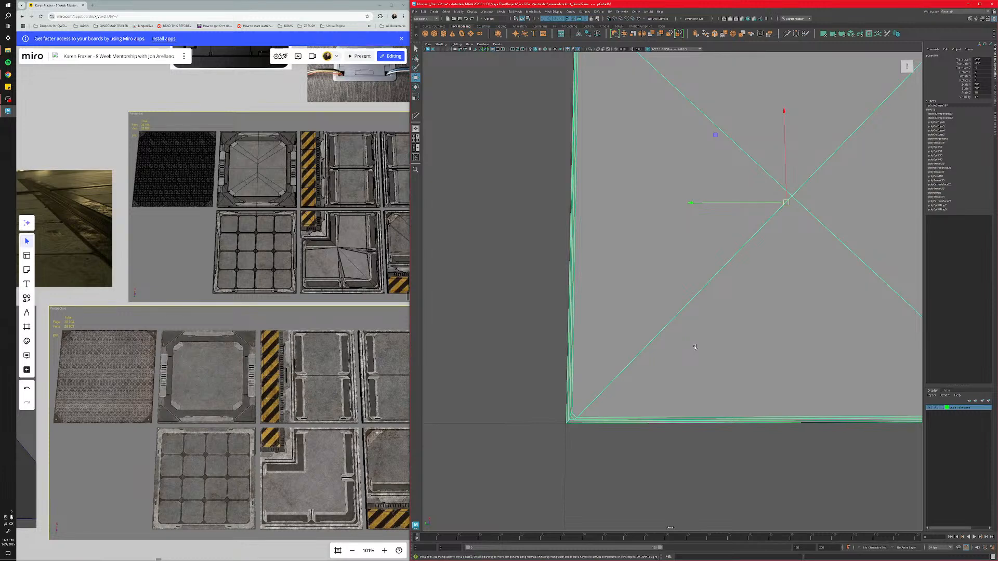
key("e")
left_click_drag(758, 238, 561, 430)
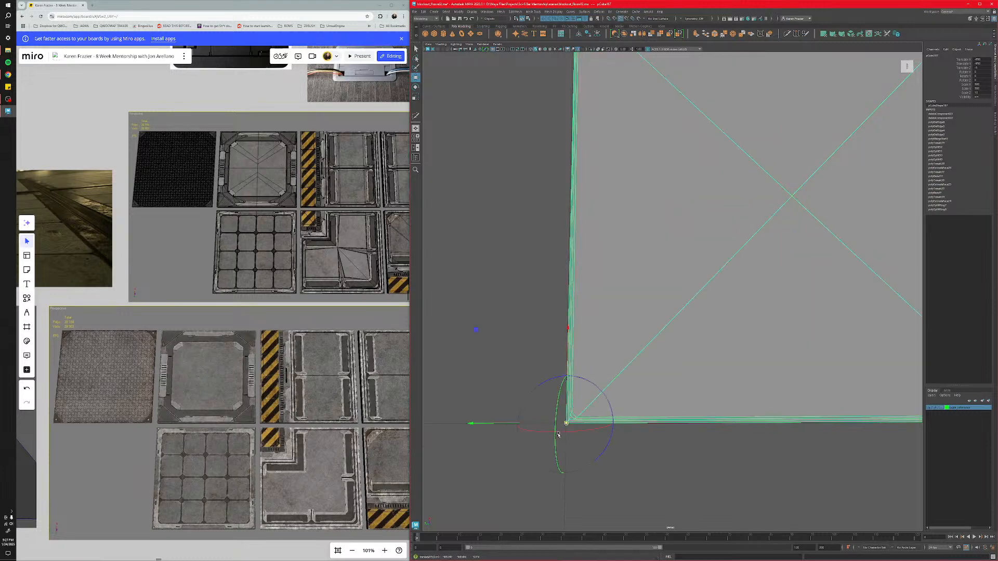
key("w")
scroll(562, 434, "down", 5)
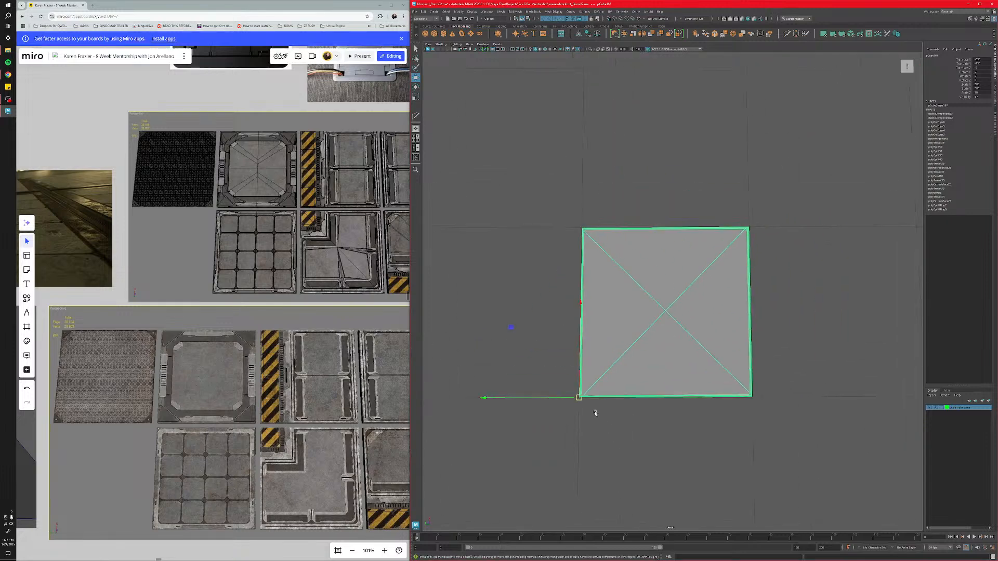
Duplicate the square tile and move the copy beside the original's right edge.
key("ctrl+d")
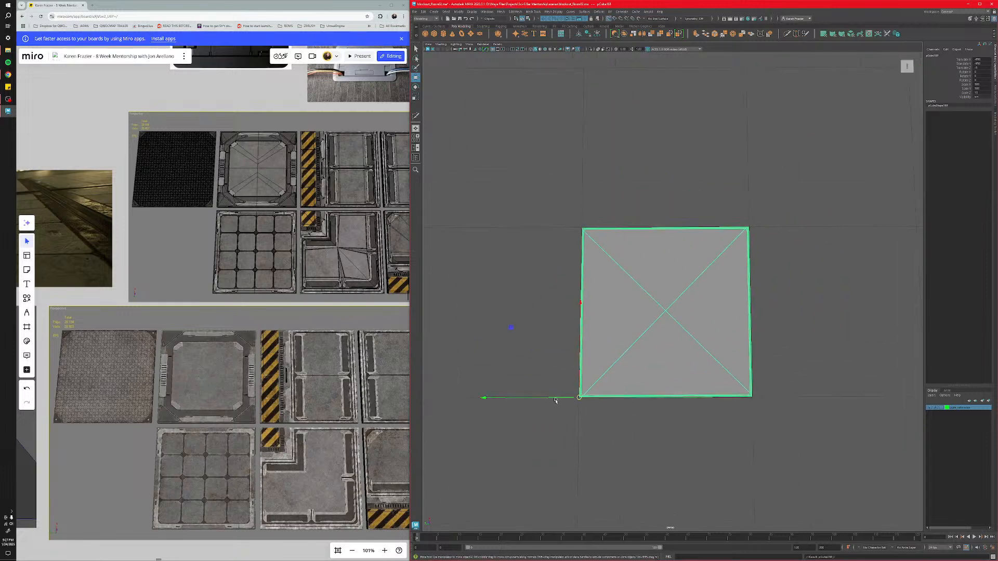
left_click_drag(560, 400, 756, 400)
key("f")
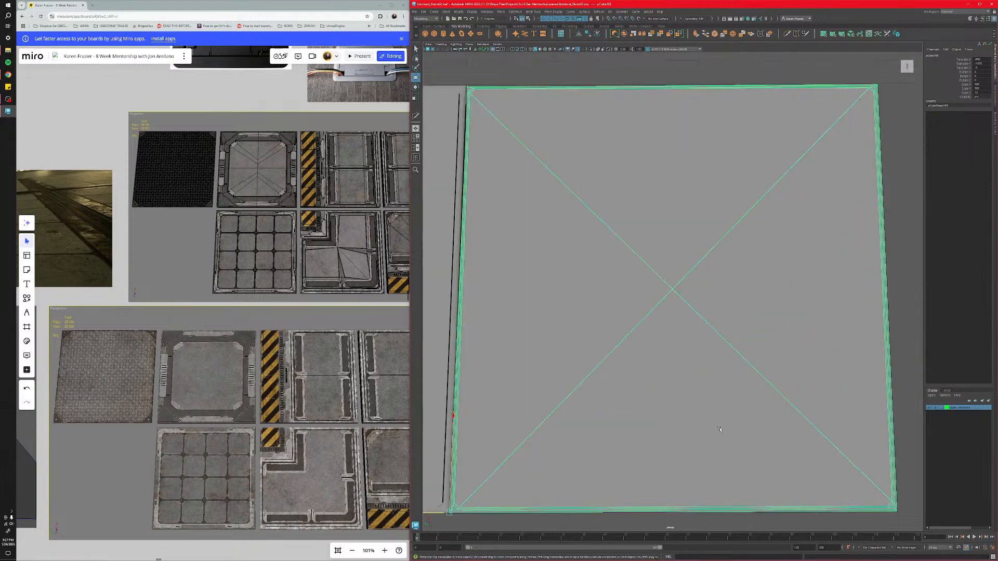
Snap the copied tile's lower-left corner onto the original tile's lower-right corner.
middle_click_drag(555, 468, 732, 353, "alt")
scroll(603, 506, "up", 3)
middle_click_drag(603, 509, 722, 377, "alt")
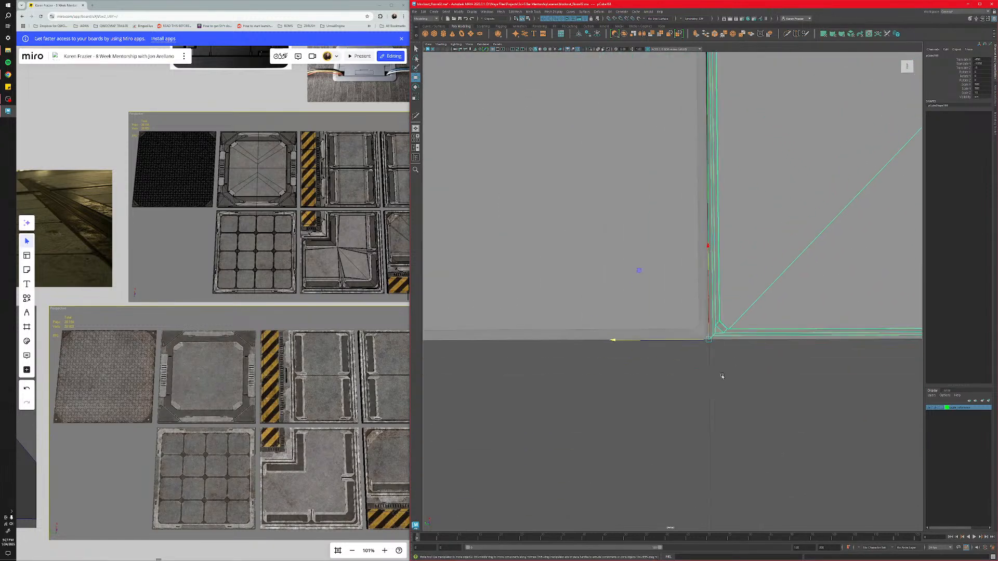
scroll(749, 403, "up", 3)
scroll(750, 404, "up", 3)
middle_click_drag(811, 502, 632, 405, "alt")
scroll(632, 405, "up", 3)
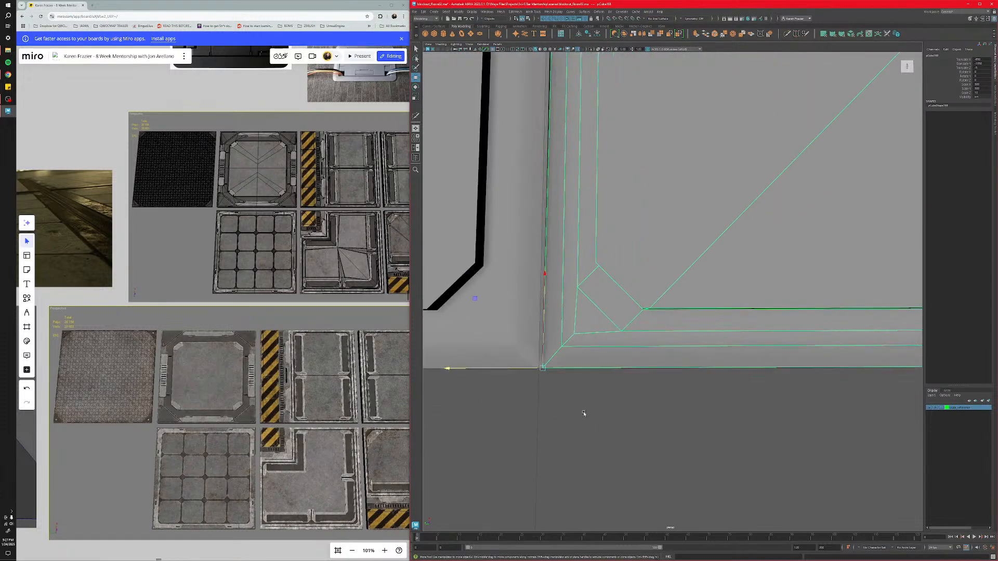
middle_click_drag(547, 412, 638, 414, "alt")
key("v")
left_click_drag(628, 368, 656, 384)
scroll(660, 385, "down", 8)
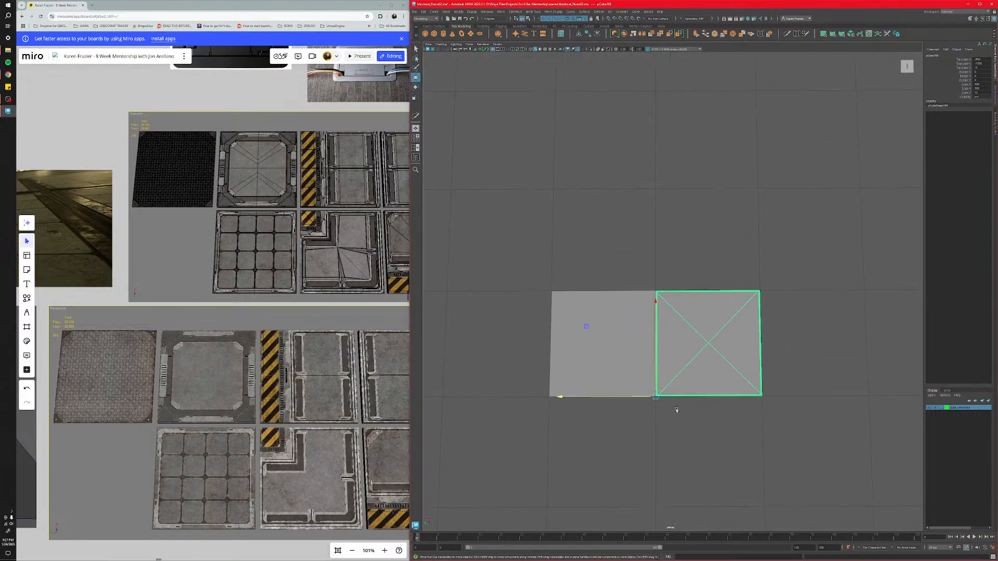
Select both tiles, duplicate them, and move the copies up to form a two-by-two block.
left_click(628, 366)
left_click(708, 374)
left_click(610, 367, "shift")
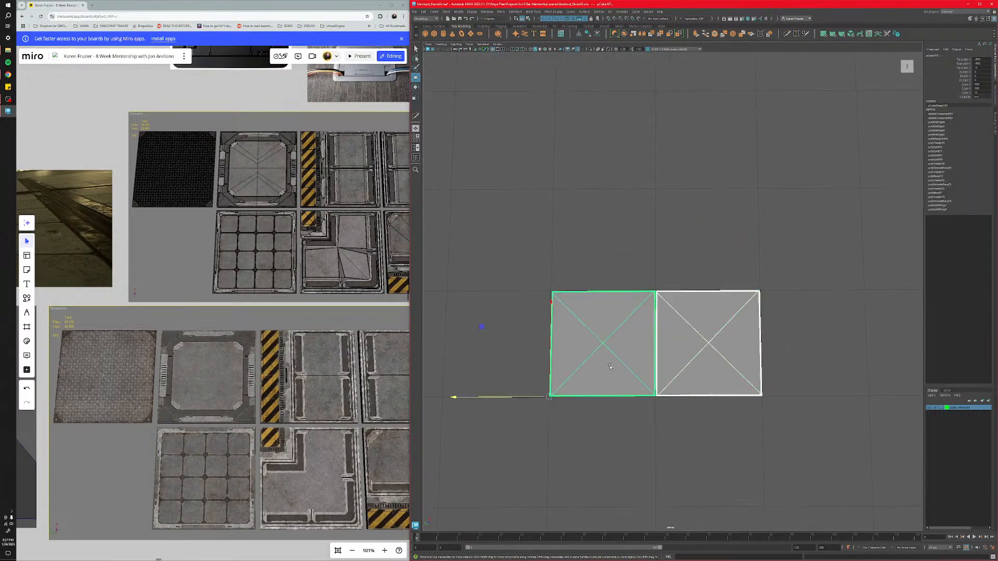
key("ctrl+d")
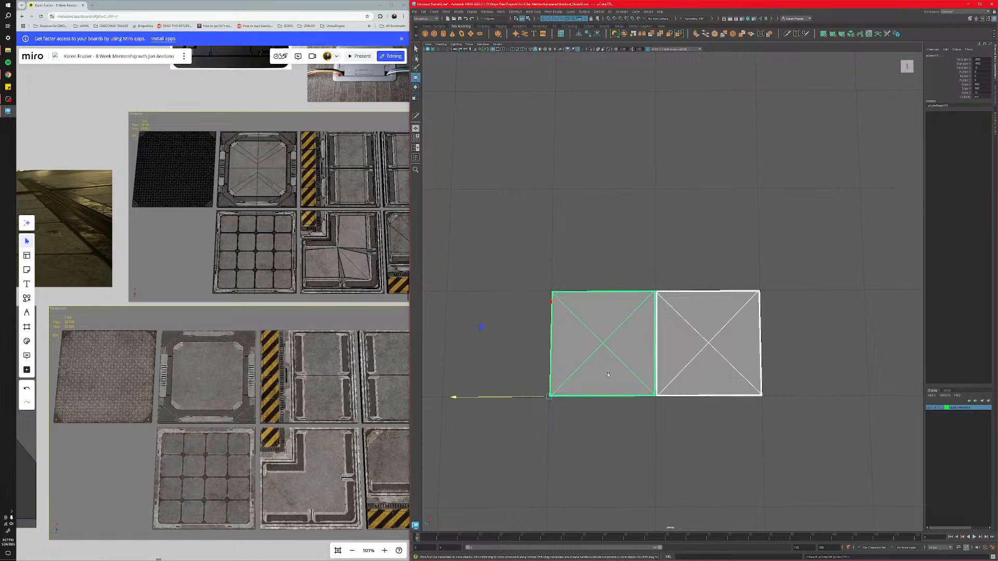
left_click_drag(549, 376, 554, 285)
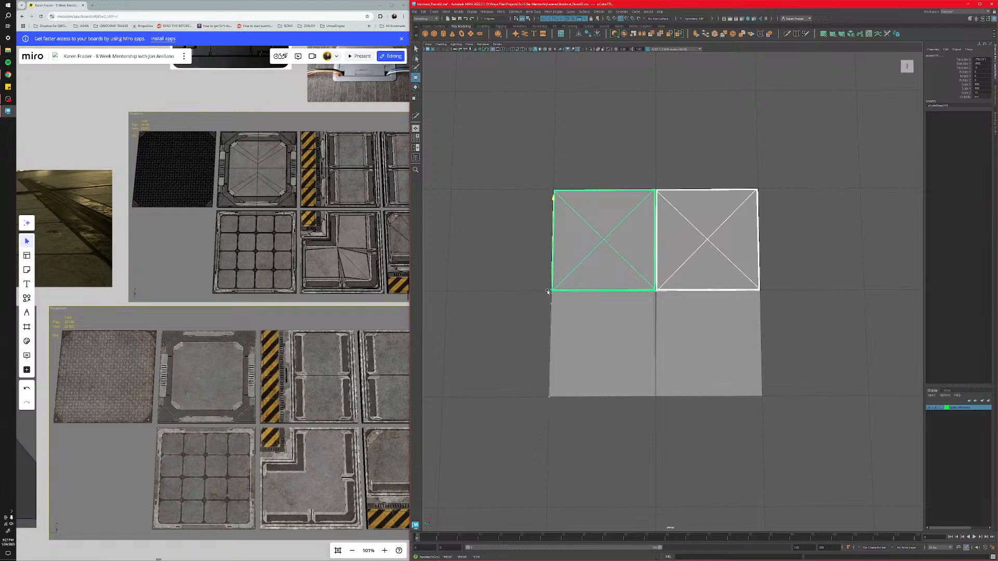
Snap the upper pair of tiles by its lower-left corner to the top corner of the lower pair.
middle_click_drag(526, 345, 608, 361, "alt")
scroll(608, 361, "up", 9)
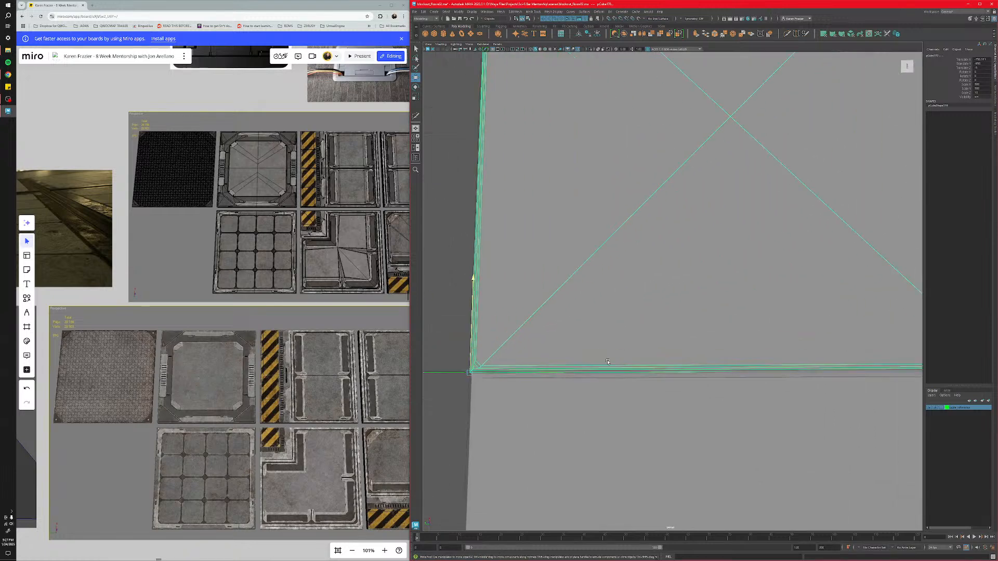
middle_click_drag(469, 423, 660, 386, "alt")
scroll(638, 404, "up", 4)
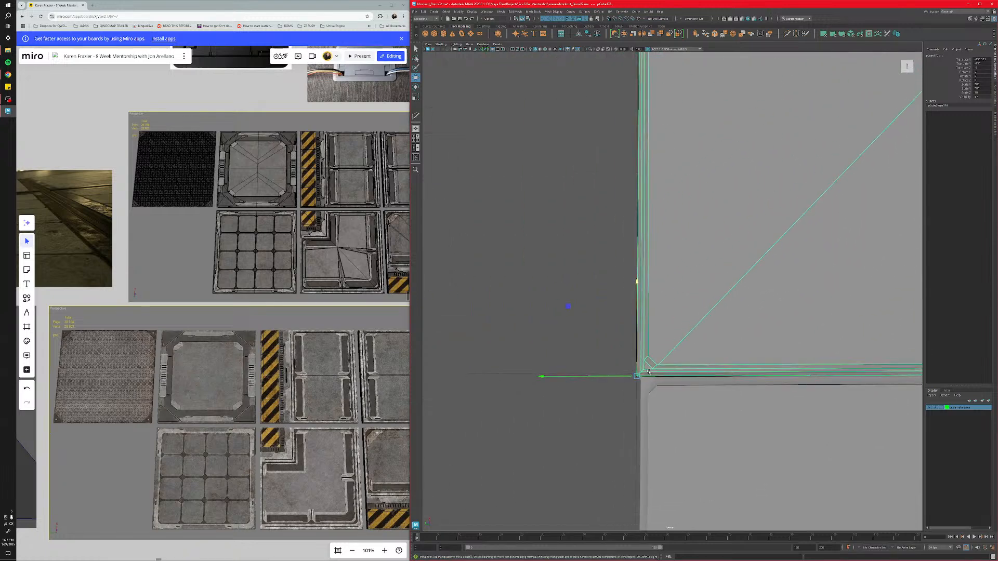
key("v")
left_click_drag(638, 283, 631, 354)
Snap the original tile's outer corner vertex to the neighbouring tile's corner, closing the gap between the two.
left_click_drag(619, 413, 669, 364, "alt")
right_click_drag(670, 364, 759, 406, "alt")
middle_click_drag(758, 405, 709, 361, "alt")
left_click(708, 399)
right_click_drag(709, 361, 717, 372, "alt")
middle_click_drag(717, 372, 691, 348, "alt")
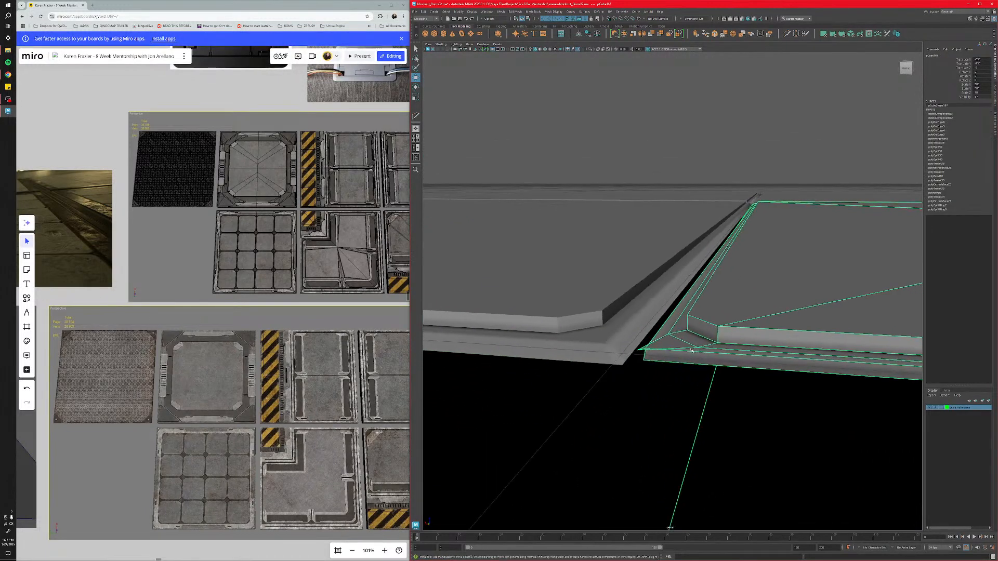
right_click_drag(691, 348, 665, 349)
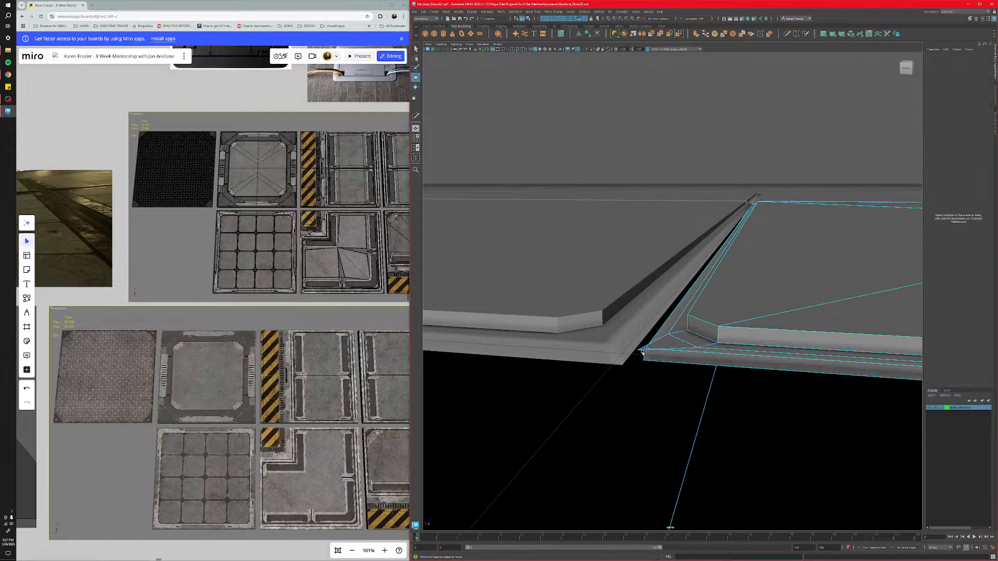
left_click(642, 354)
left_click_drag(618, 361, 722, 339, "alt")
left_click(724, 342)
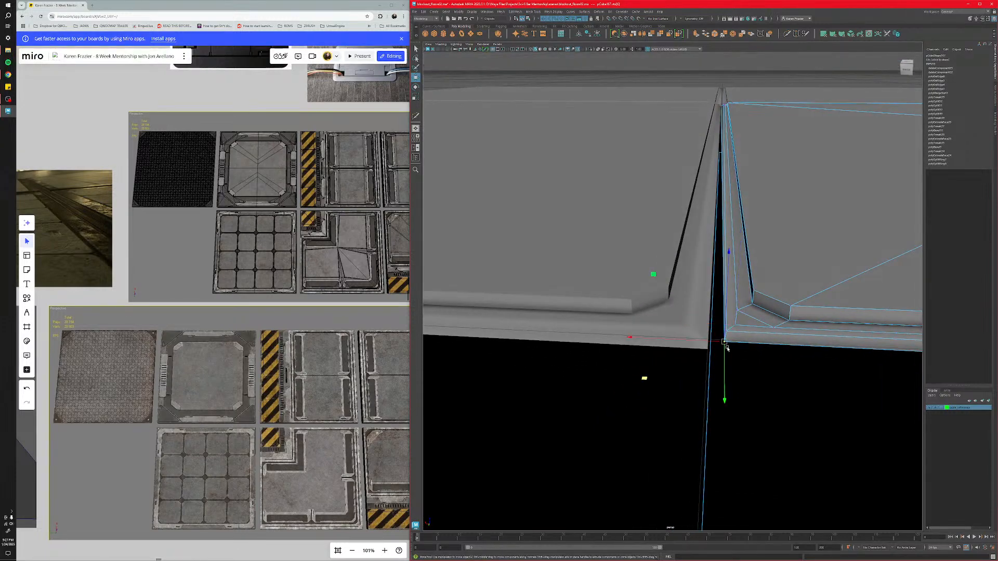
key("v")
left_click_drag(710, 342, 721, 110)
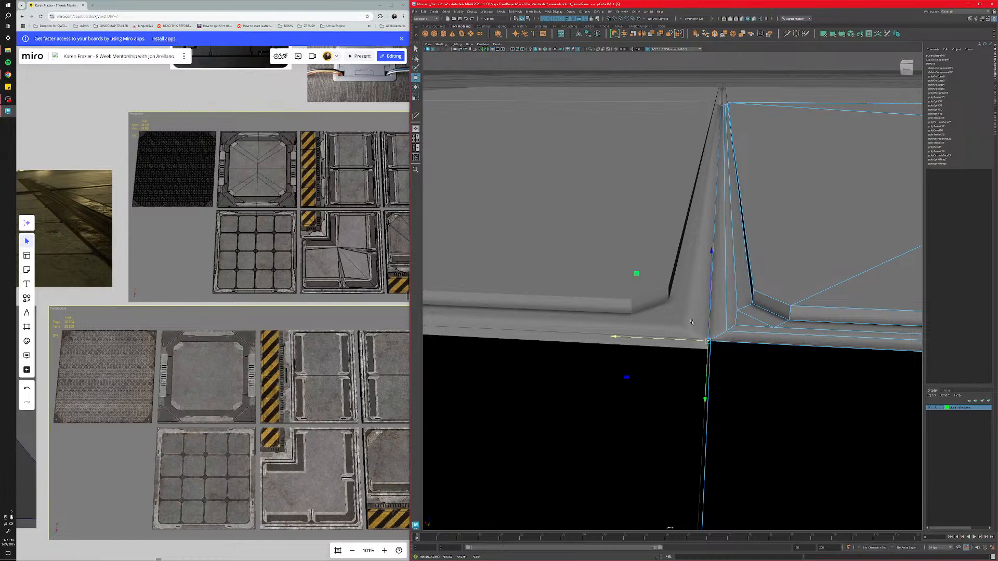
Snap the original tile's other misaligned outer corner vertex to the adjoining tile's corner, and return to object mode.
scroll(691, 322, "down", 1)
right_click_drag(674, 309, 701, 313)
left_click_drag(730, 349, 733, 392, "alt")
left_click(732, 379)
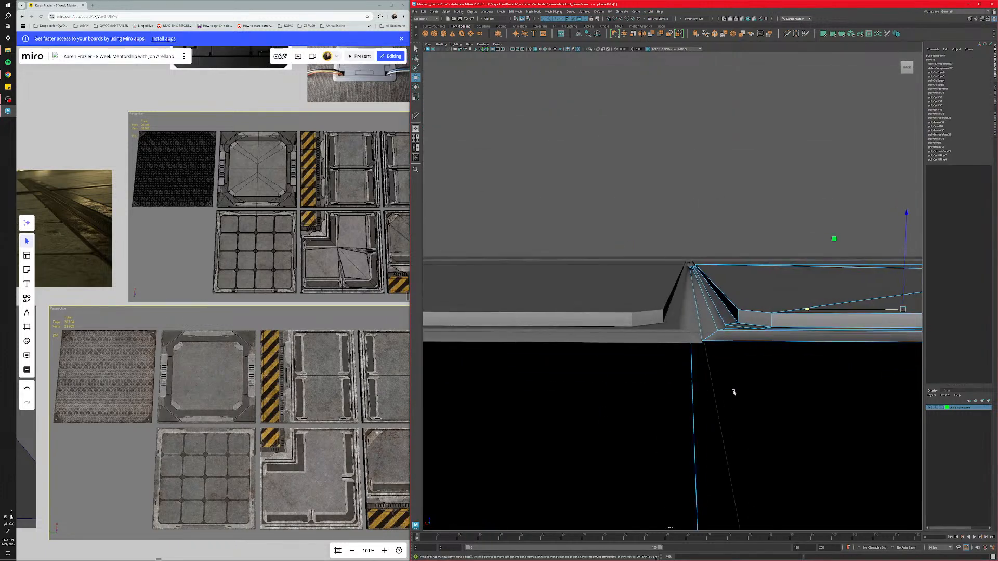
left_click_drag(711, 352, 669, 397, "alt")
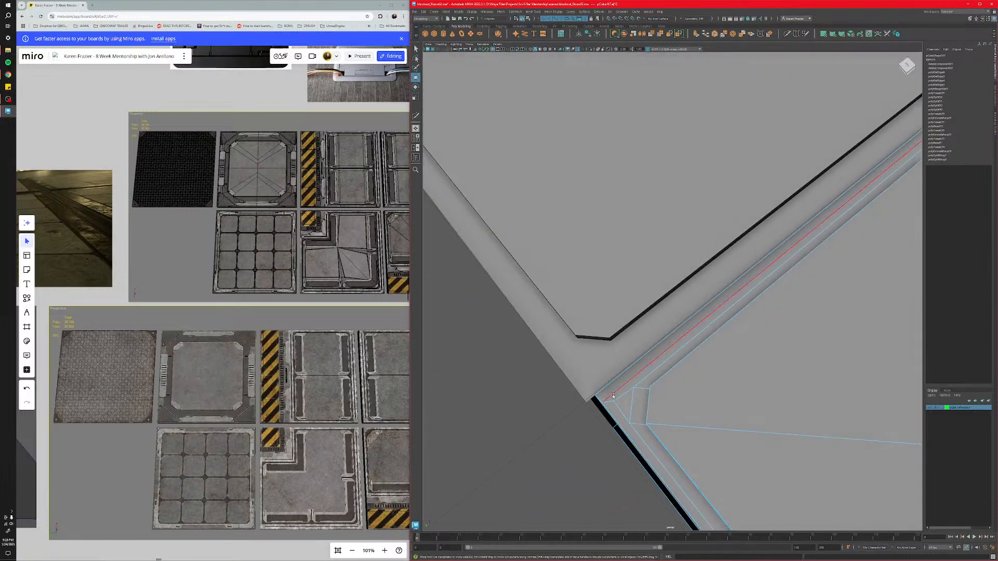
right_click_drag(604, 399, 582, 398)
left_click(595, 397)
left_click_drag(586, 404, 586, 404)
right_click_drag(650, 399, 671, 392)
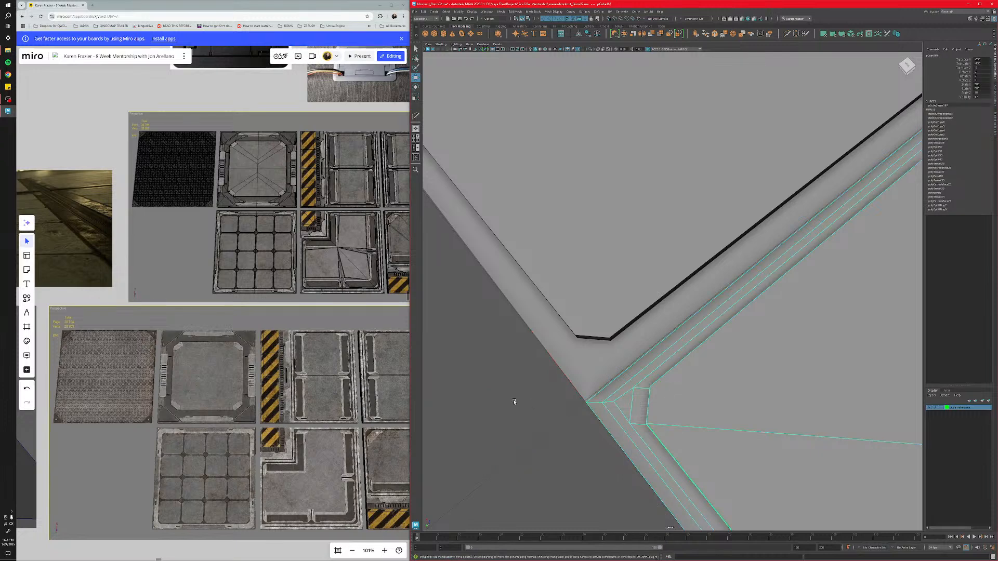
Delete the three duplicated tiles, keeping only the corrected original tile.
left_click(514, 401)
left_click_drag(517, 401, 571, 400, "alt")
scroll(663, 422, "down", 10)
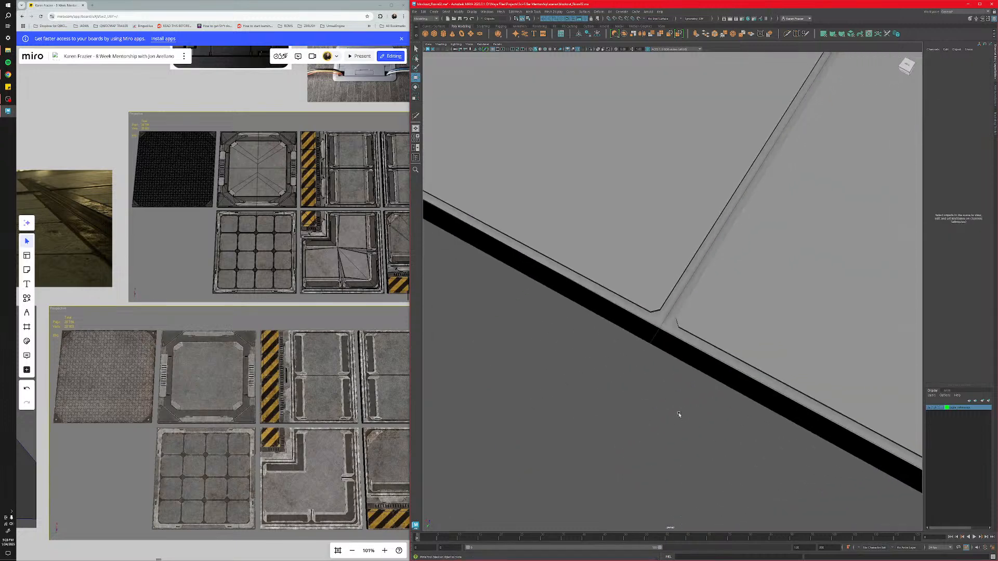
middle_click_drag(722, 379, 578, 371, "alt")
left_click_drag(578, 371, 688, 356, "alt")
scroll(696, 351, "down", 4)
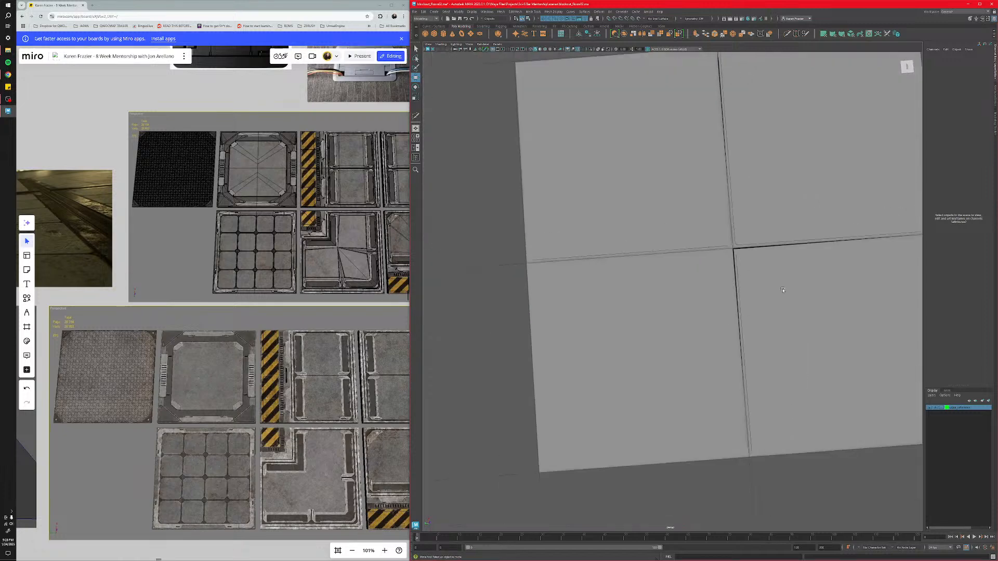
left_click(795, 317)
left_click(791, 205, "shift")
left_click(692, 205, "shift")
key("Delete")
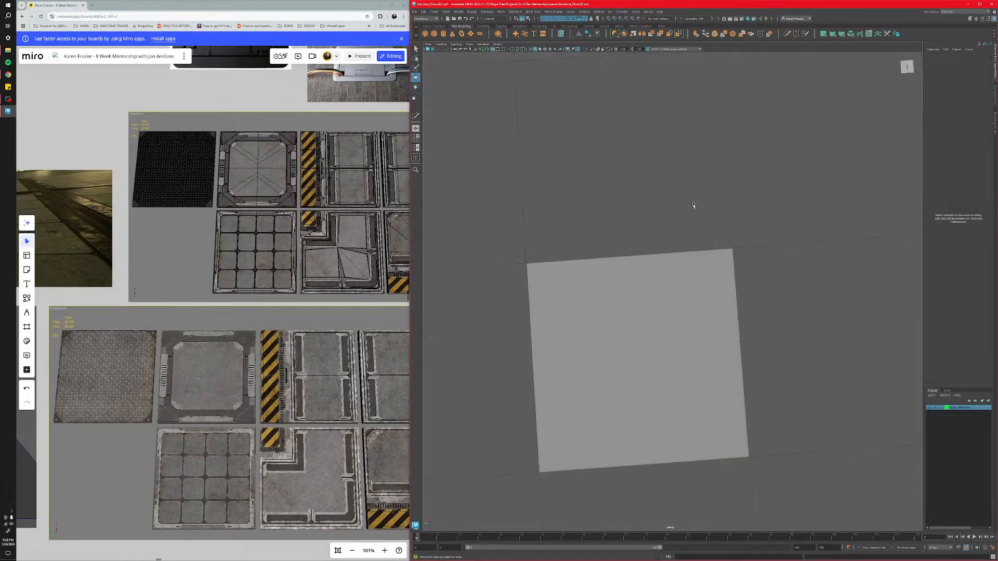
Delete the underside face of the remaining tile and return to object mode.
left_click(644, 337)
middle_click_drag(644, 332, 633, 402, "alt")
mouse_move(633, 401)
left_mouse_down("alt")
mouse_move(592, 408)
mouse_move(630, 402)
left_mouse_up("alt")
middle_click_drag(630, 402, 660, 351, "alt")
left_click_drag(682, 403, 686, 387, "alt")
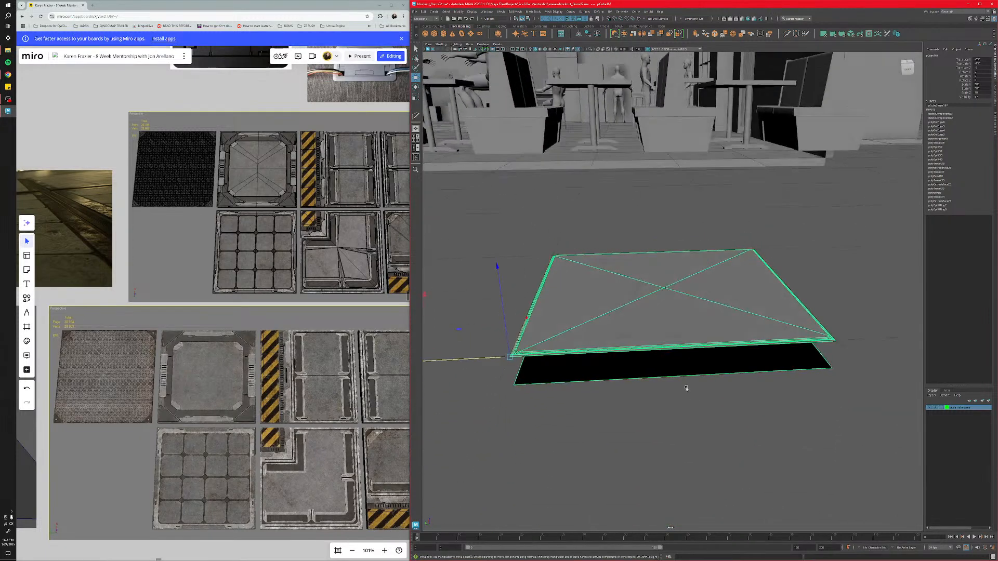
mouse_move(675, 370)
right_mouse_down()
mouse_move(682, 366)
mouse_move(675, 384)
right_mouse_up()
left_click(675, 371)
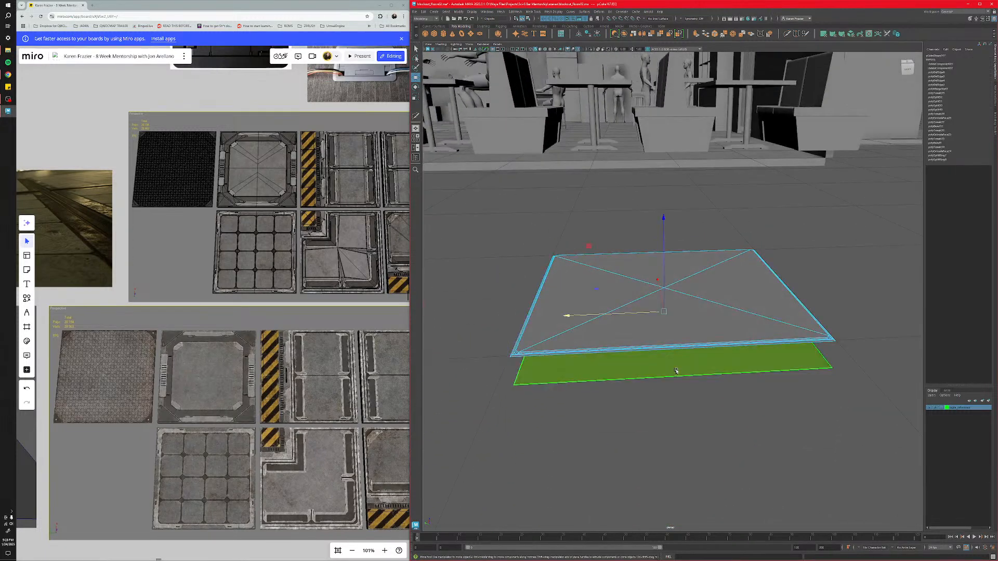
key("Delete")
right_click_drag(668, 315, 682, 310)
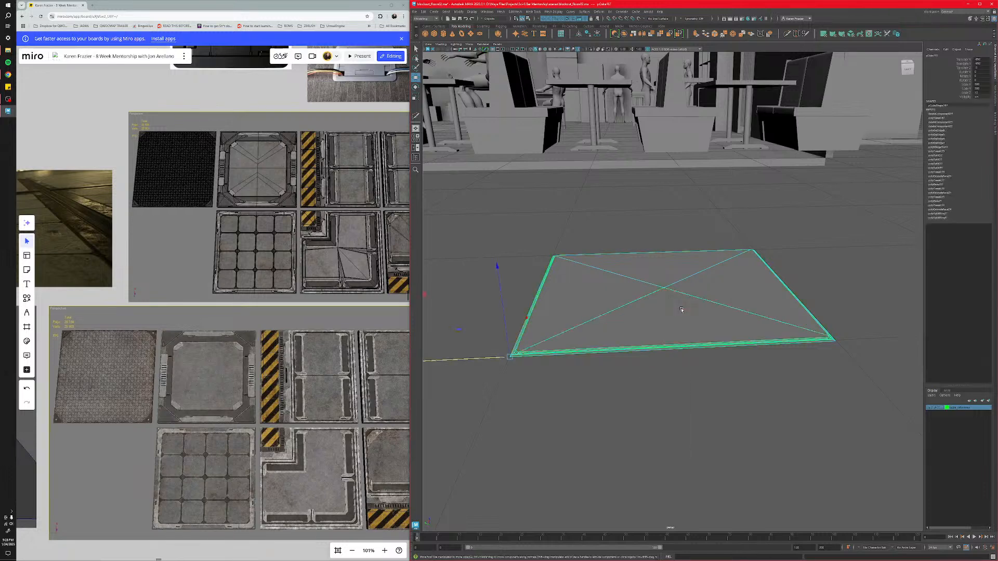
Duplicate the tile and place the copy edge to edge beside the original, extending the row to the right.
left_click(632, 374)
left_click_drag(633, 374, 648, 420, "alt")
left_click(632, 359)
scroll(648, 423, "down", 5)
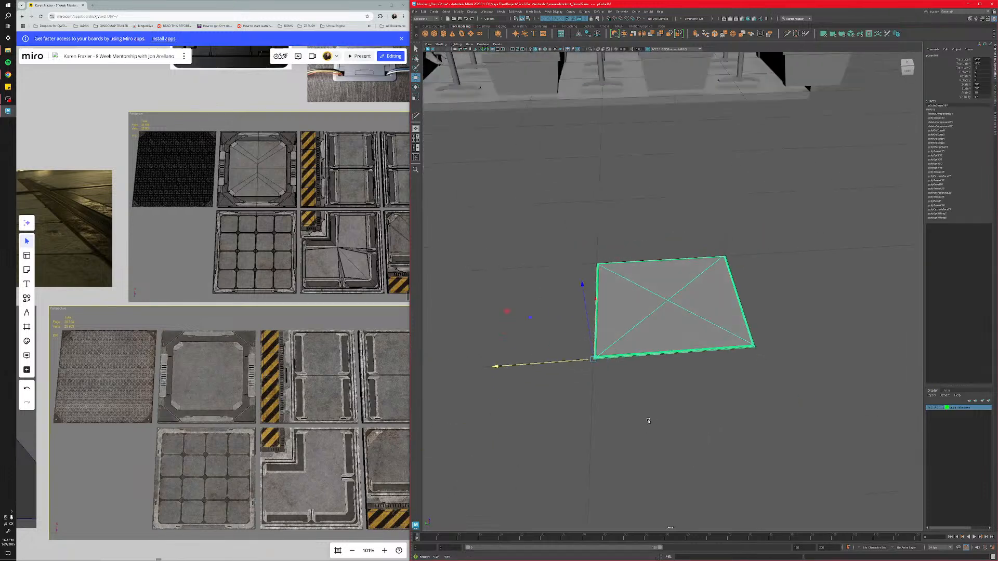
scroll(632, 363, "up", 3)
mouse_move(634, 328)
right_mouse_down()
mouse_move(622, 328)
mouse_move(633, 315)
mouse_move(634, 329)
right_mouse_up()
scroll(630, 344, "down", 5)
left_click_drag(630, 345, 589, 391, "alt")
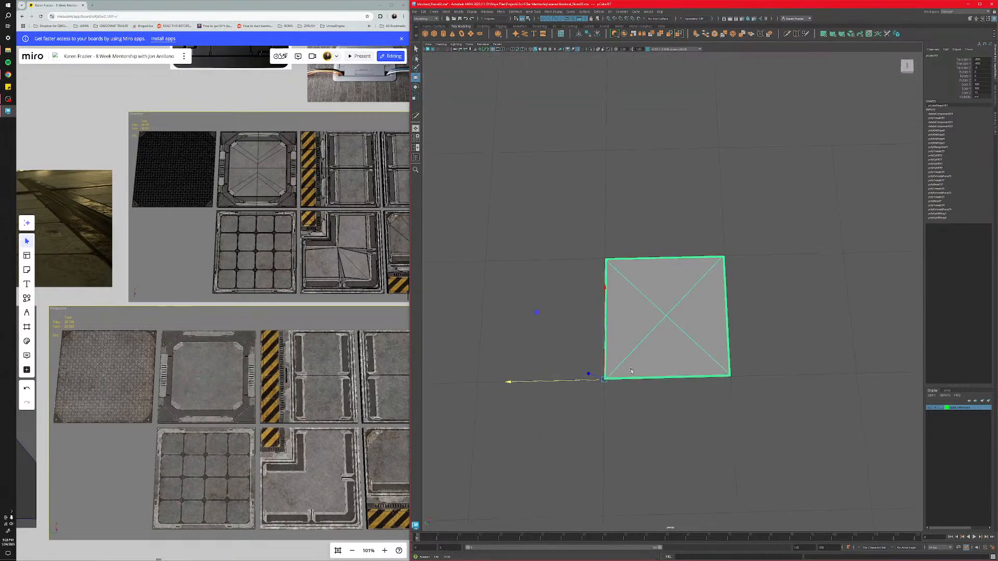
key("ctrl+d")
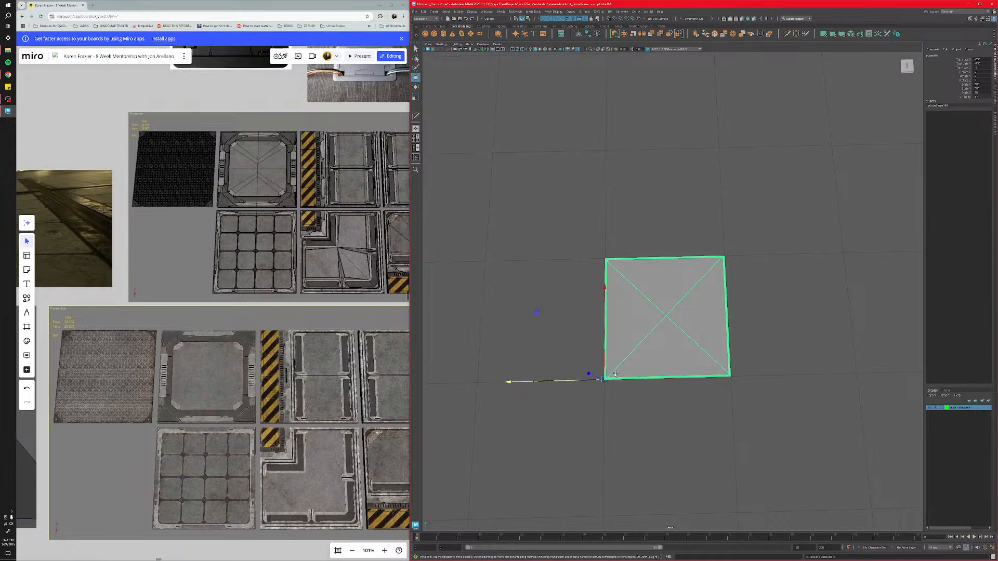
left_click_drag(584, 383, 711, 373)
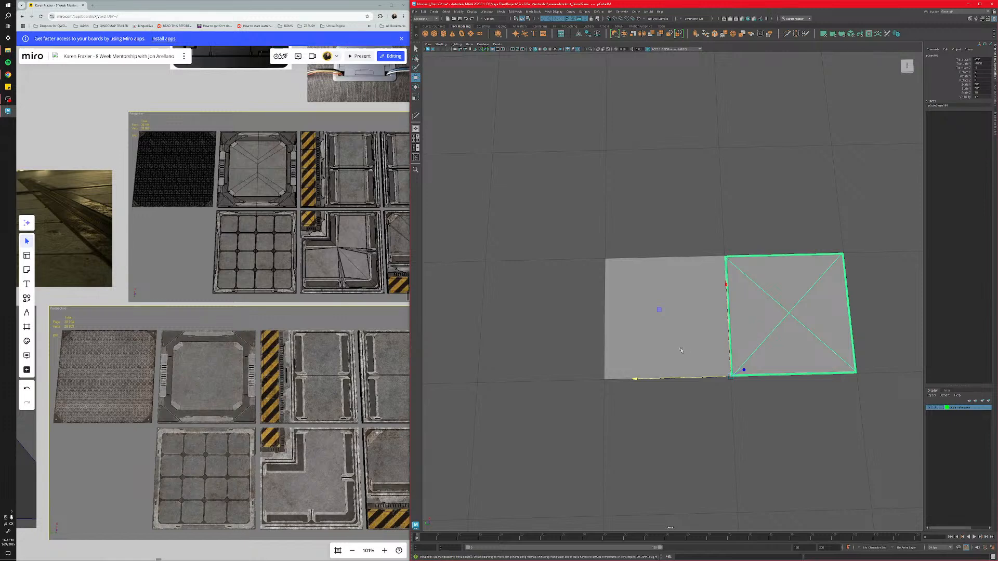
Duplicate both tiles and move the copies up against the originals to form a two-by-two block.
left_click(692, 334, "shift")
key("ctrl+d")
left_click_drag(605, 366, 609, 245)
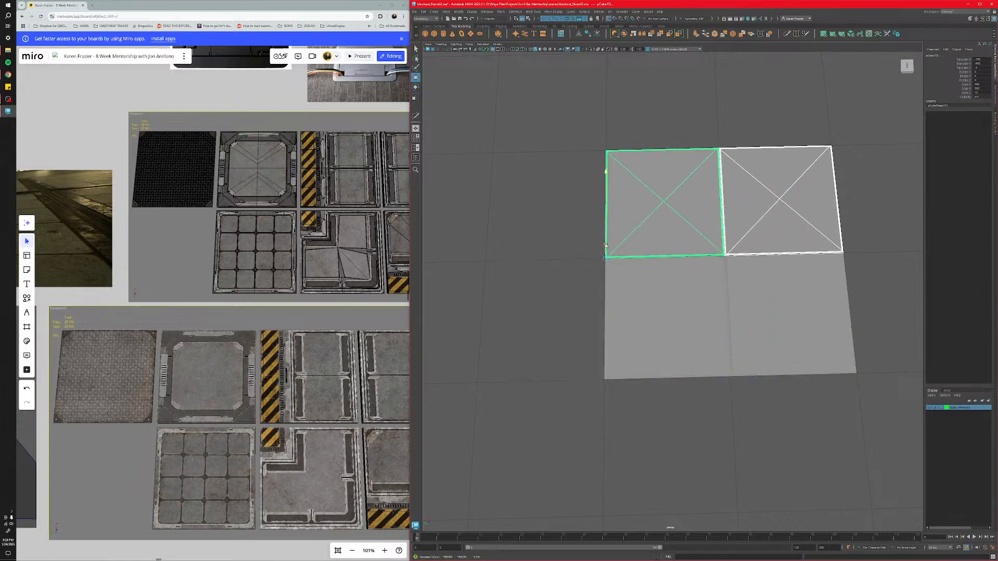
Inspect the seams and the chamfered corner joints between the four tiles for gaps or misalignment.
key("f")
left_click_drag(598, 398, 647, 372, "alt")
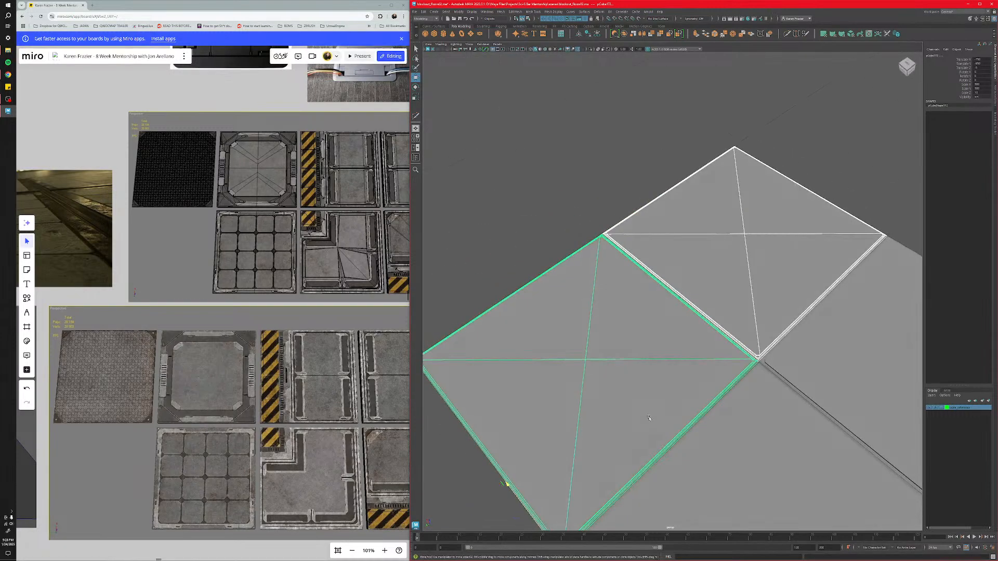
middle_click_drag(613, 442, 655, 291, "alt")
left_click(637, 395)
left_click_drag(638, 394, 656, 364, "alt")
right_click_drag(656, 364, 831, 368, "alt")
middle_click_drag(832, 368, 666, 376, "alt")
mouse_move(666, 377)
left_mouse_down("alt")
mouse_move(675, 370)
mouse_move(662, 373)
left_mouse_up("alt")
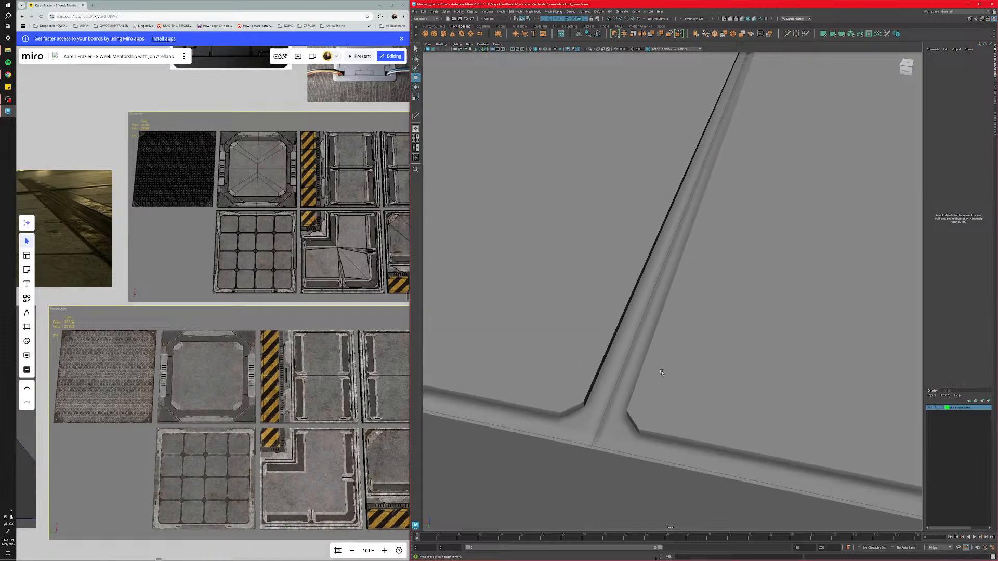
left_click(626, 419)
left_click_drag(628, 470, 630, 461, "alt")
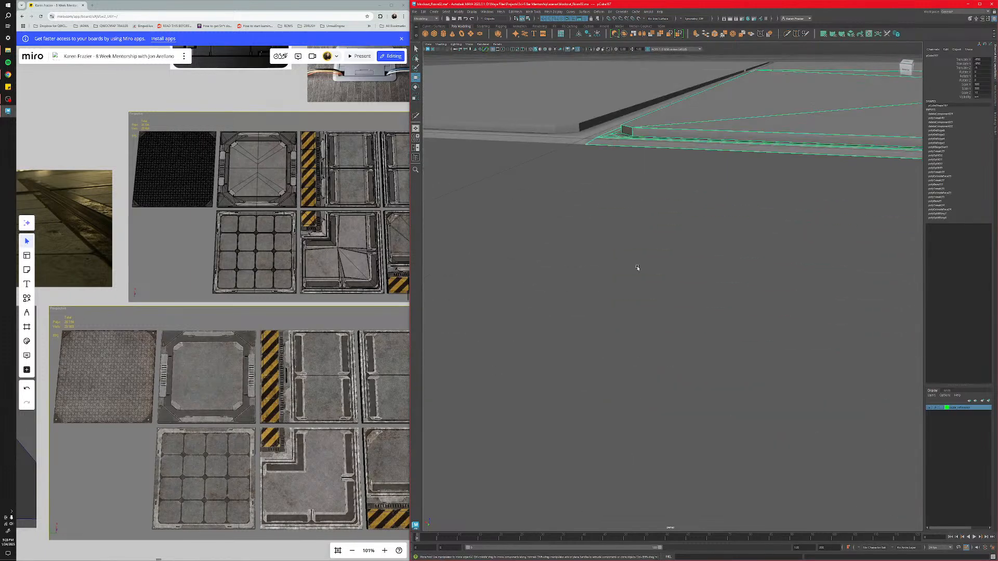
scroll(637, 268, "down", 4)
scroll(641, 269, "down", 2)
left_click(643, 271)
left_click_drag(682, 281, 667, 294, "alt")
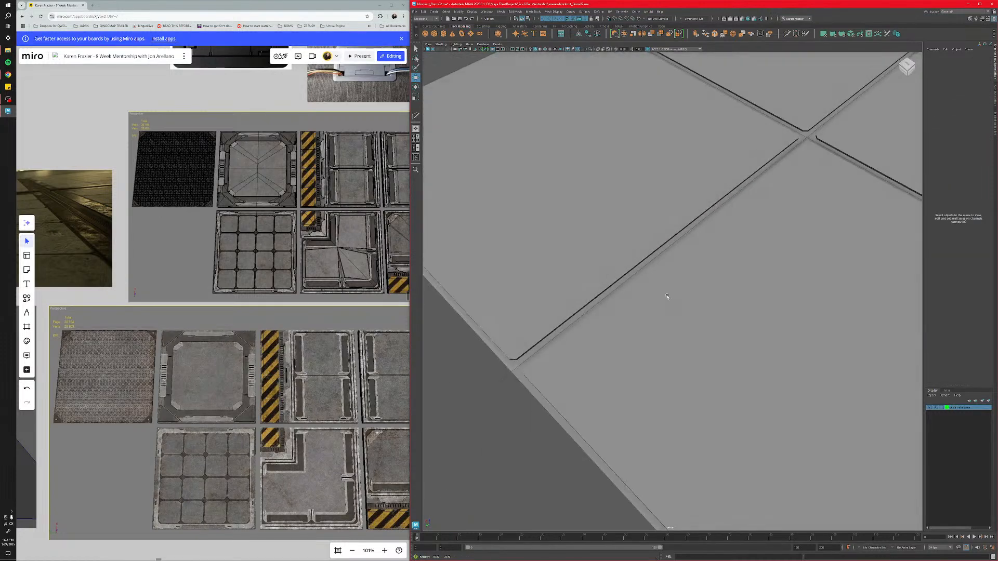
scroll(686, 315, "down", 4)
scroll(686, 314, "down", 2)
mouse_move(667, 368)
left_mouse_down("alt")
mouse_move(644, 363)
mouse_move(646, 350)
mouse_move(585, 382)
mouse_move(570, 362)
mouse_move(609, 359)
mouse_move(554, 352)
mouse_move(651, 379)
left_mouse_up("alt")
scroll(599, 373, "up", 3)
scroll(607, 358, "down", 4)
scroll(650, 379, "up", 5)
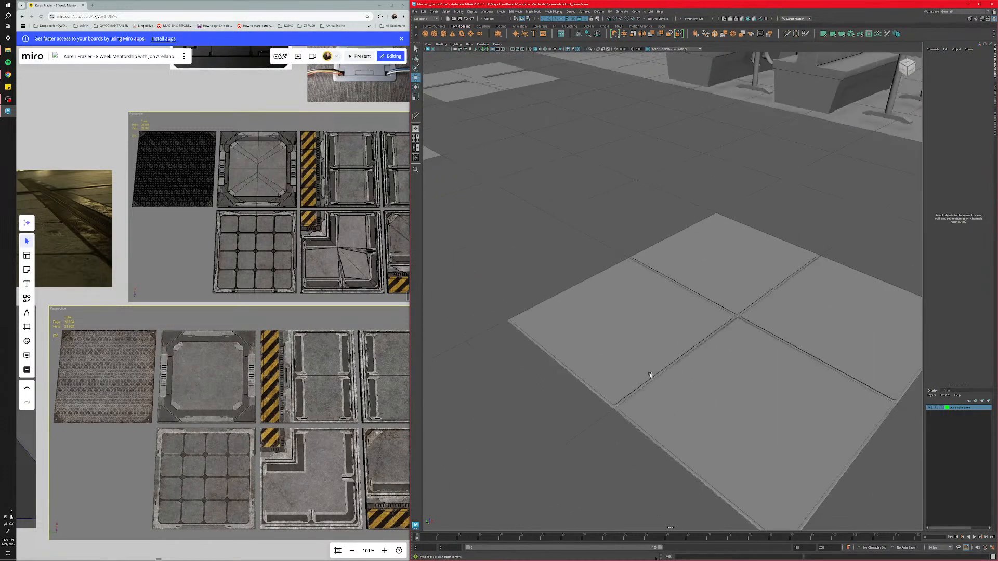
middle_click_drag(702, 389, 613, 368, "alt")
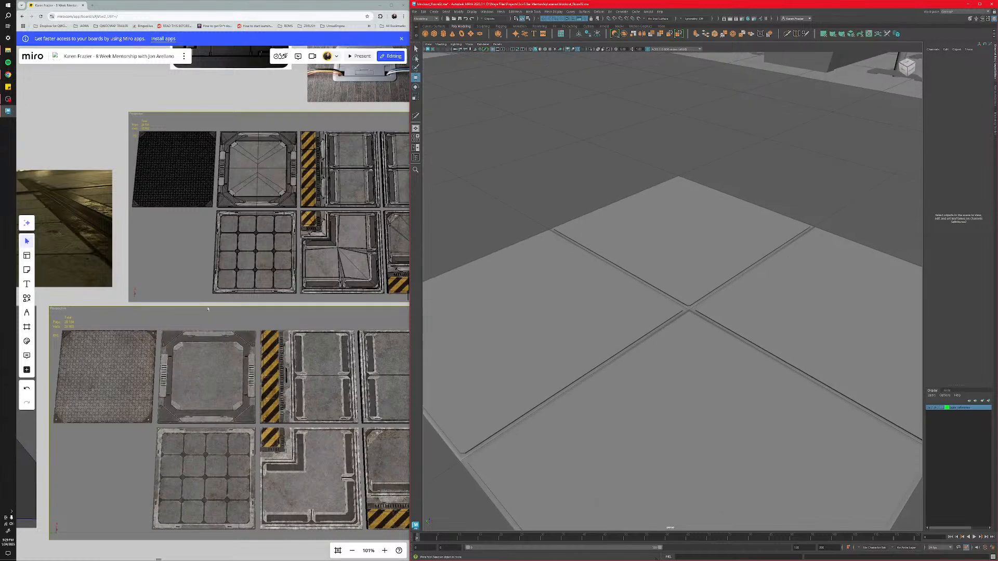
Bring up the paved-floor reference photo on the Miro board and compare its grooves and corner joints with the tile block.
middle_click_drag(99, 289, 229, 331)
scroll(229, 330, "up", 5)
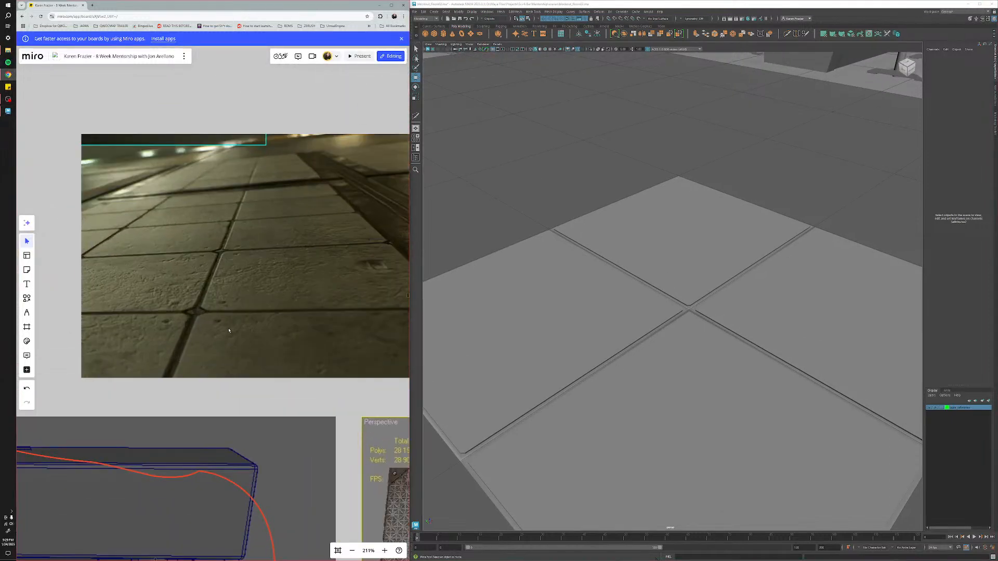
left_click_drag(625, 370, 629, 437, "alt")
middle_click_drag(670, 270, 635, 342, "alt")
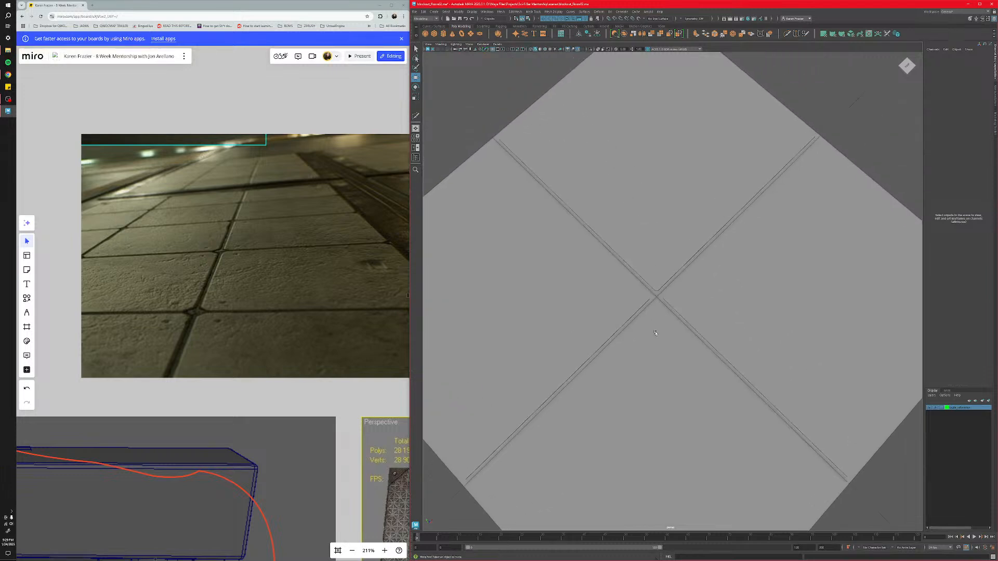
scroll(636, 342, "up", 5)
left_click_drag(635, 342, 667, 395, "alt")
middle_click_drag(667, 395, 680, 329, "alt")
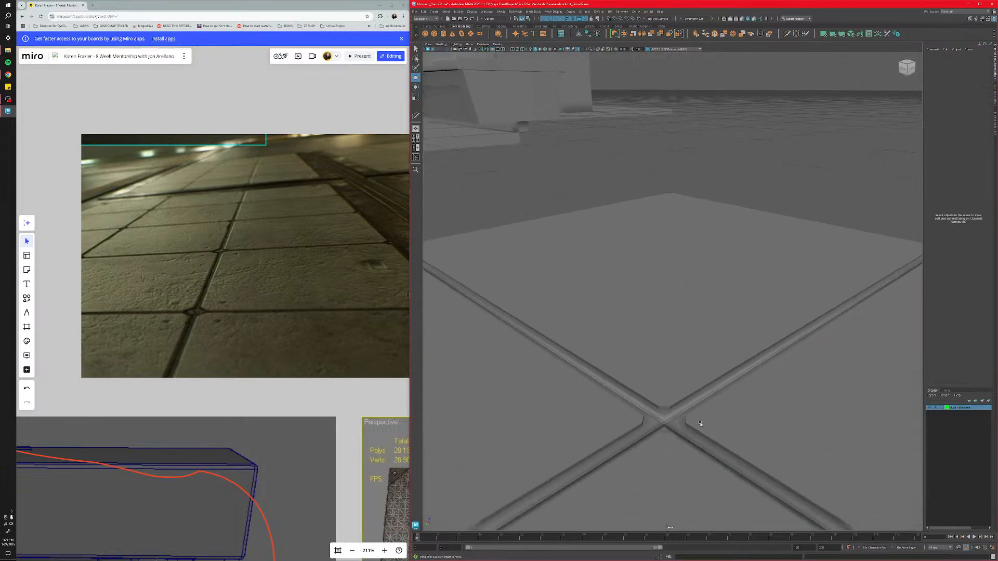
scroll(670, 430, "down", 9)
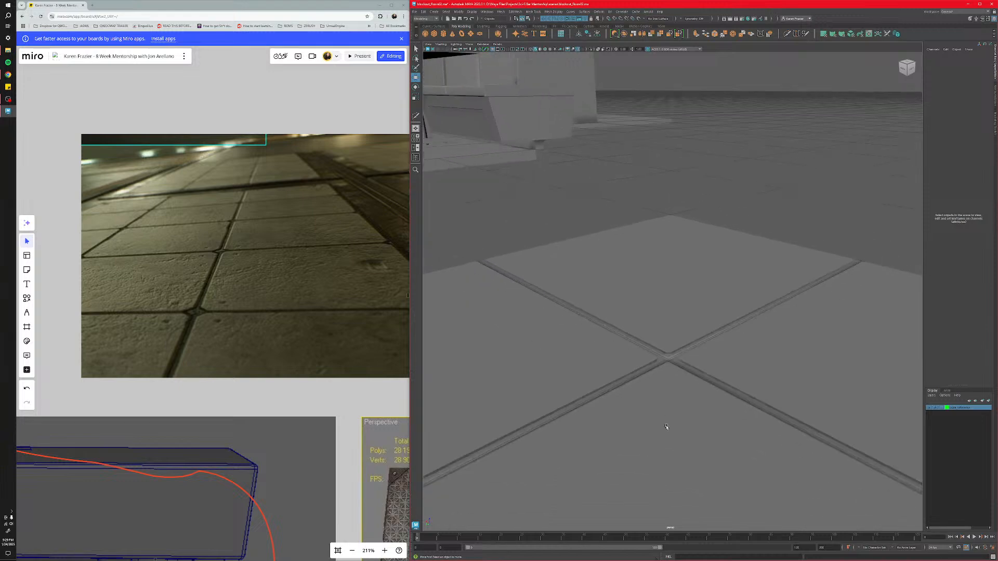
left_click_drag(672, 393, 646, 409, "alt")
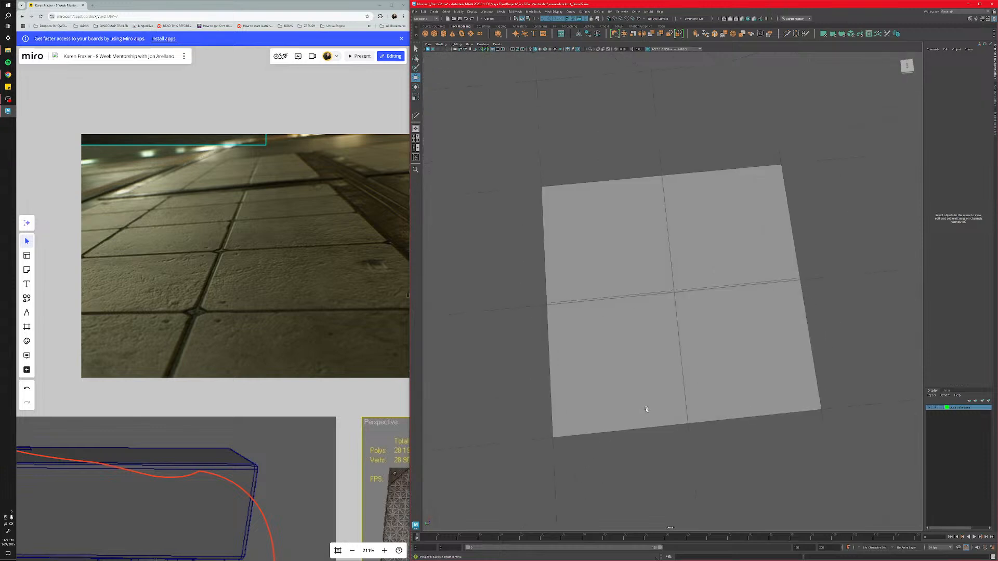
left_click_drag(529, 384, 631, 305, "alt")
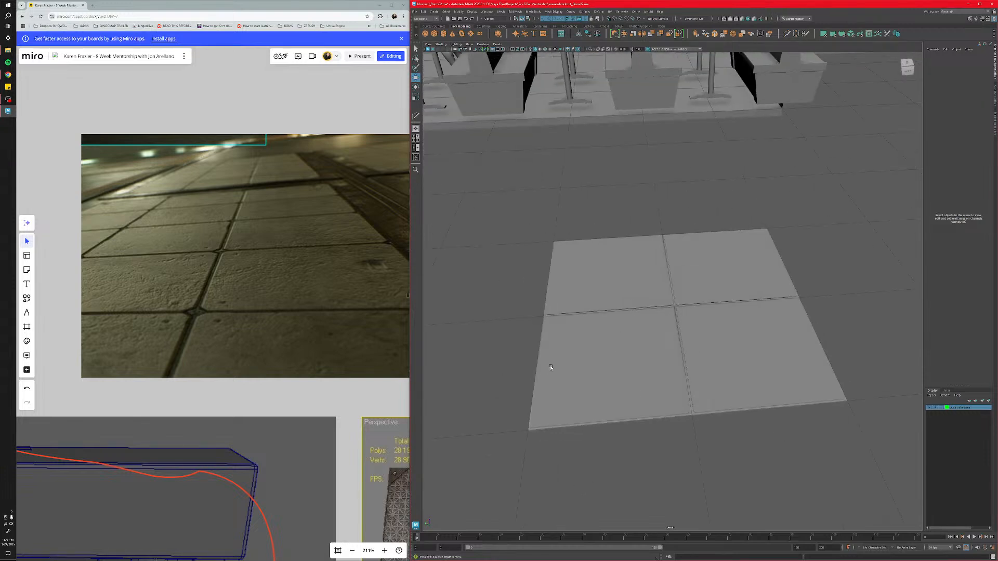
Clear the selection, save the scene, and return to the Move tool.
scroll(550, 367, "down", 3)
left_click(633, 336)
left_click(642, 411)
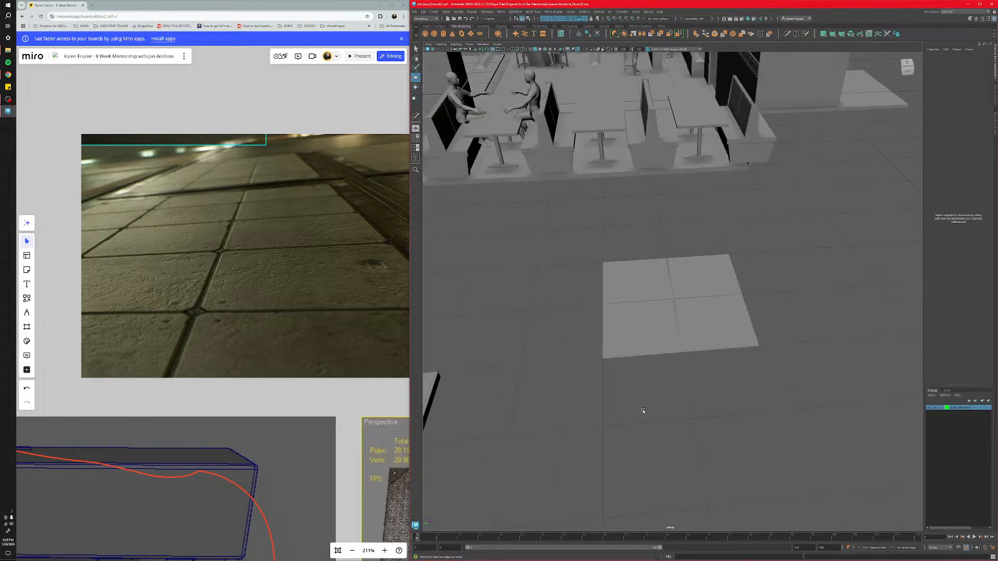
mouse_move(643, 410)
left_mouse_down("alt")
mouse_move(617, 403)
mouse_move(639, 403)
left_mouse_up("alt")
key("q")
key("ctrl+s")
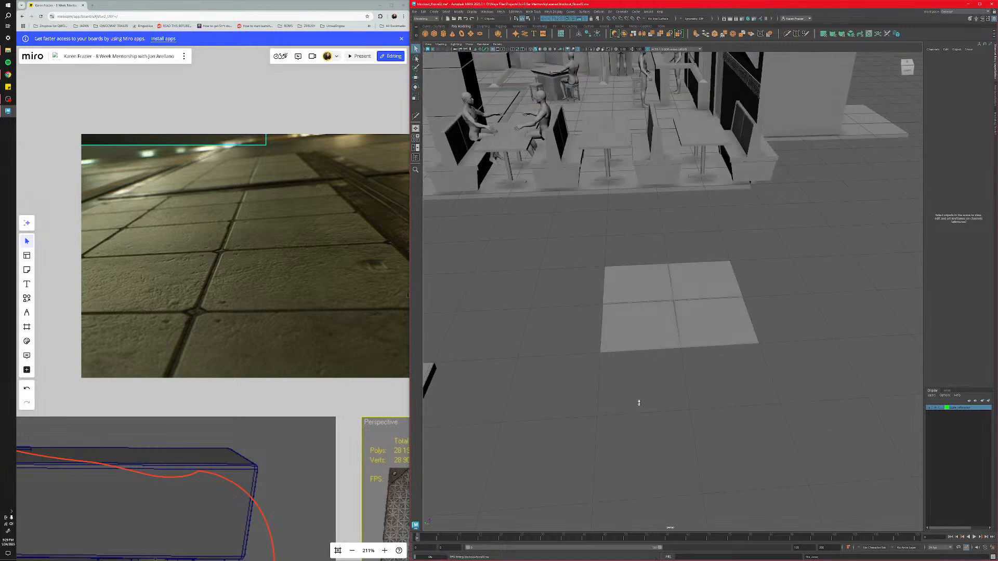
key("w")
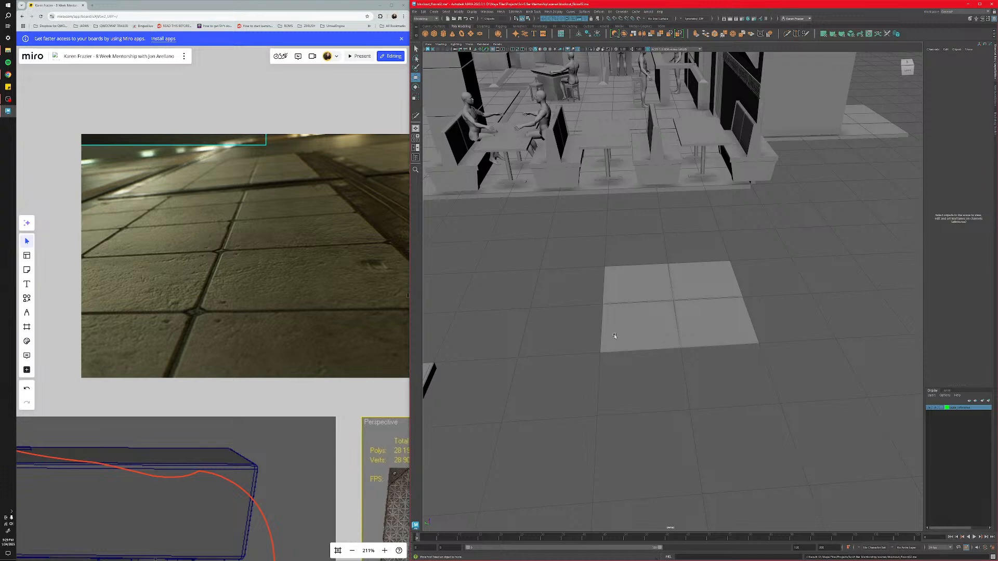
Examine the floor pieces beside the interior blockout, checking the walls, pillars and sunken floor area.
right_click_drag(616, 336, 563, 332, "alt")
middle_click_drag(564, 333, 743, 339, "alt")
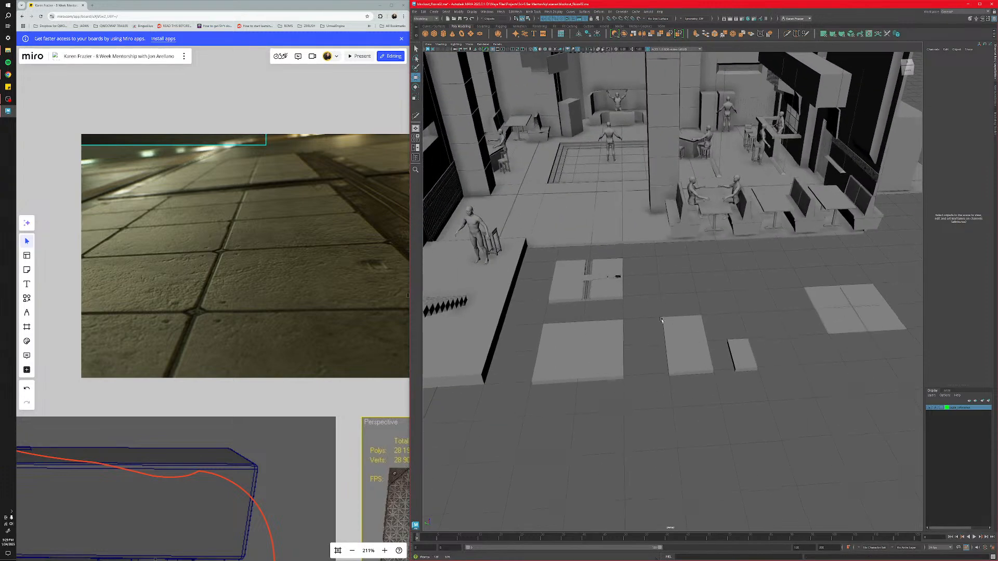
scroll(693, 331, "up", 3)
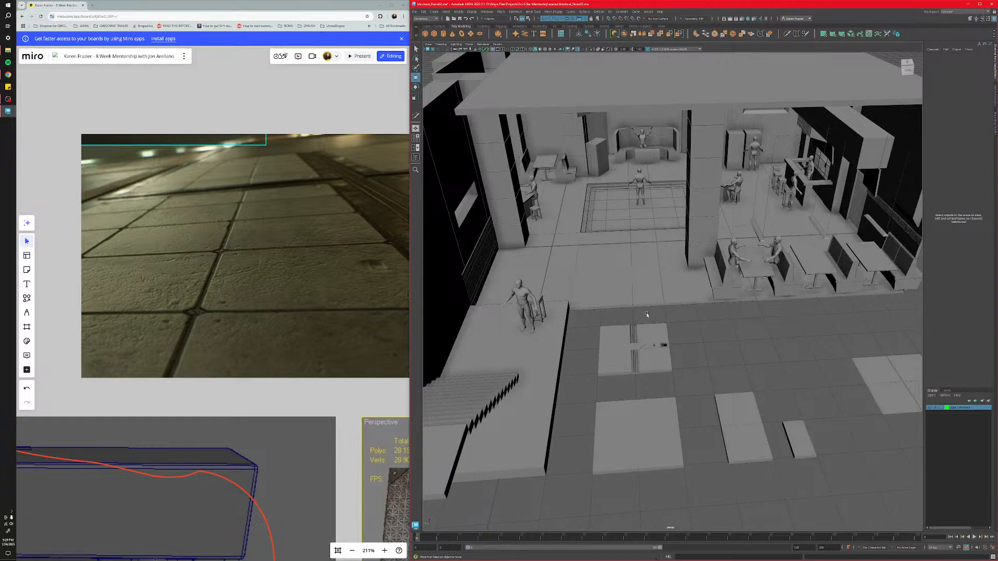
scroll(647, 315, "up", 5)
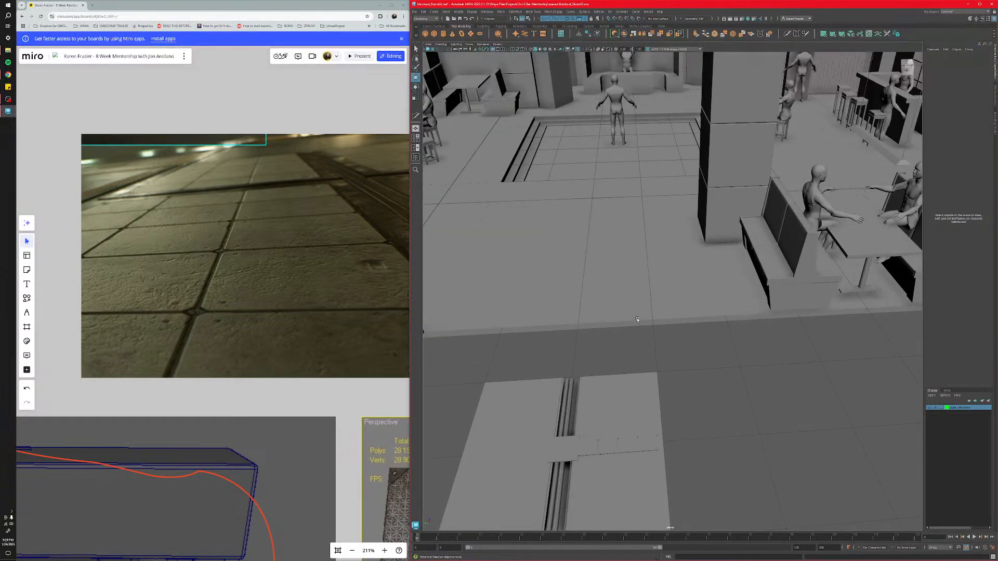
scroll(637, 319, "down", 6)
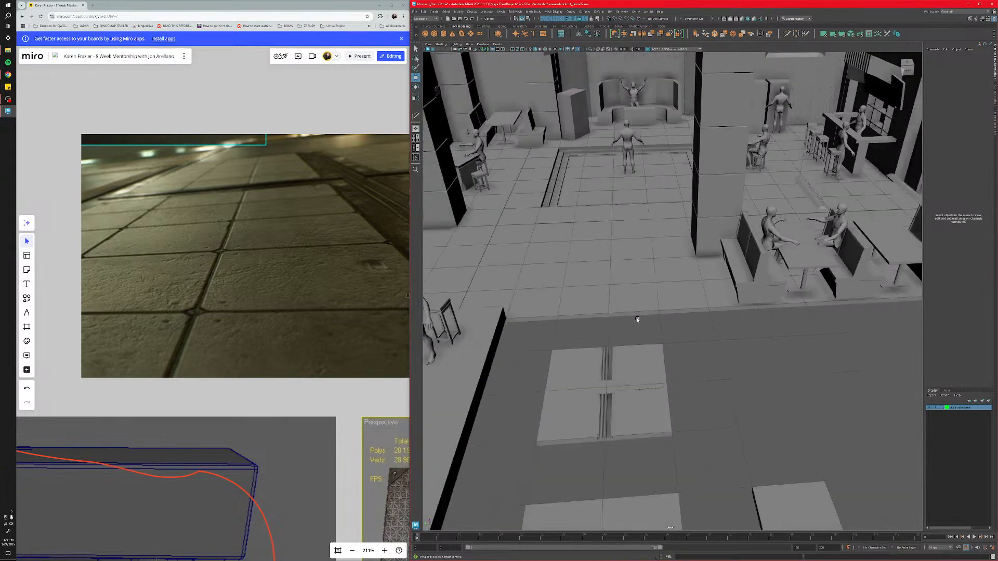
left_click_drag(688, 322, 691, 336, "alt")
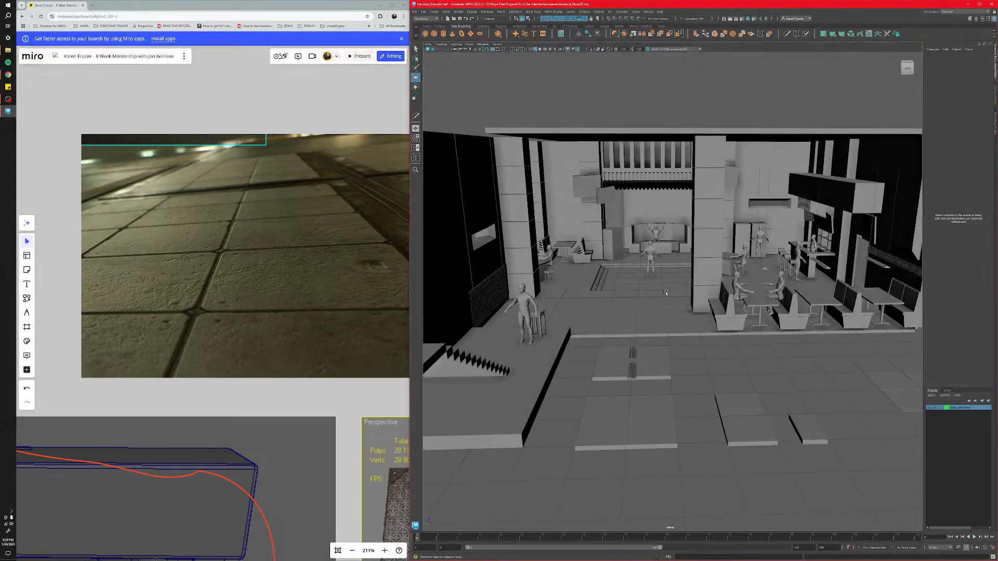
middle_click_drag(666, 292, 701, 326, "alt")
left_click(675, 191)
left_click(521, 298)
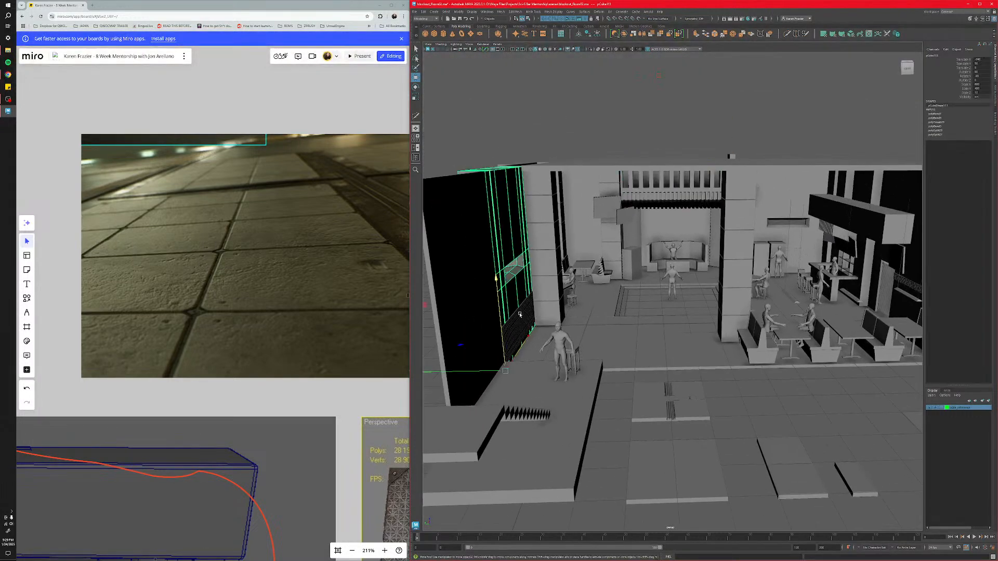
left_click(728, 294)
left_click(719, 317)
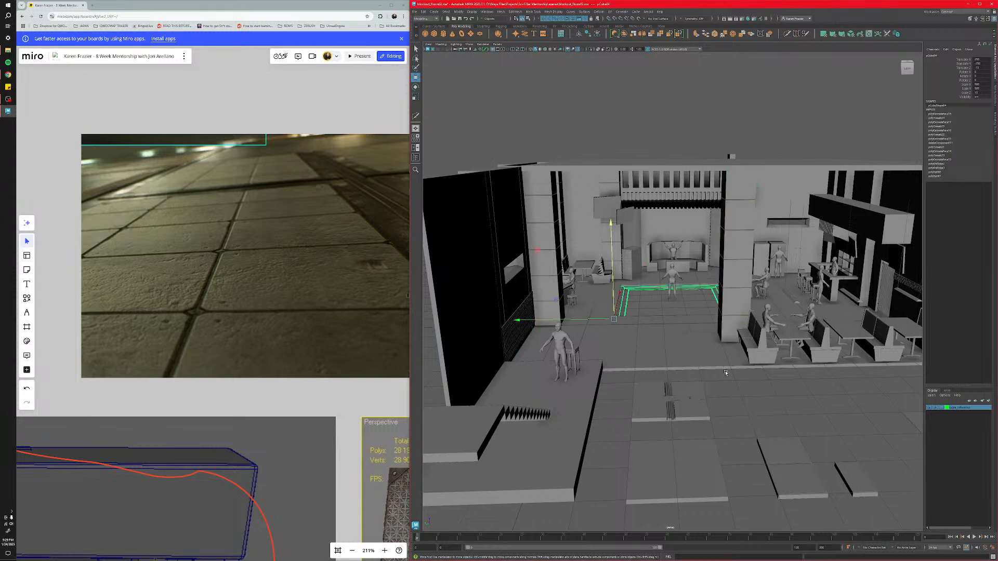
left_click(770, 371)
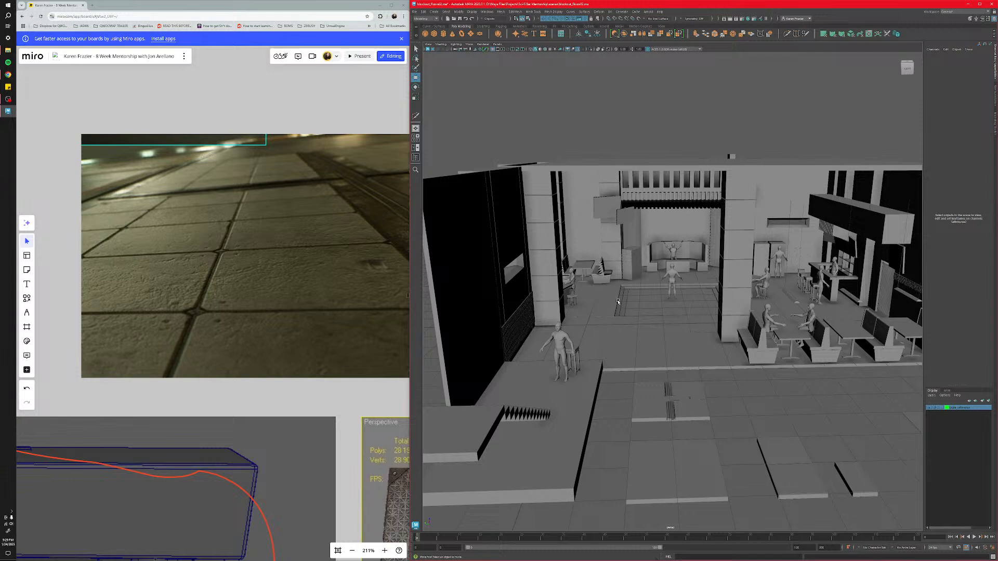
scroll(776, 374, "down", 5)
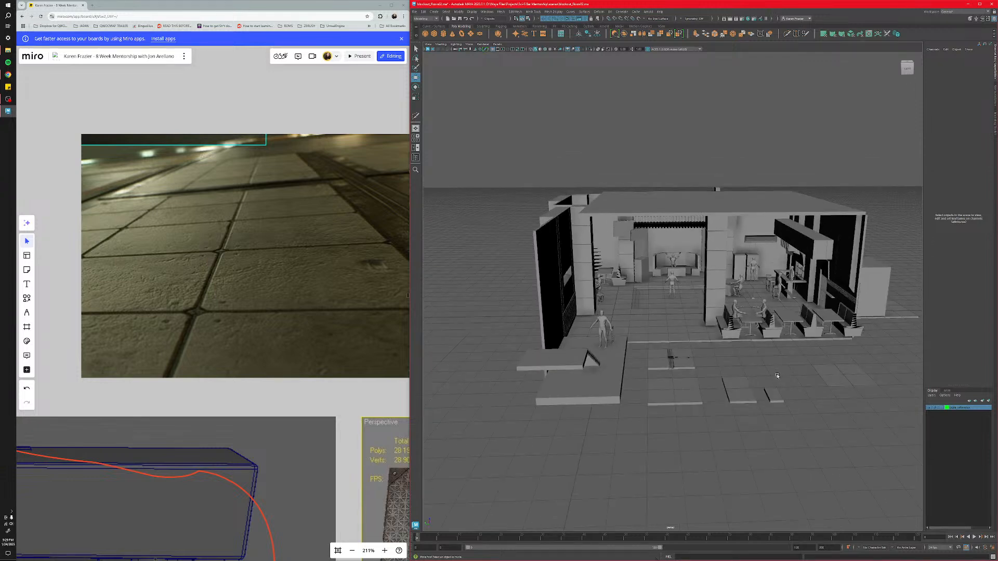
Examine the two-by-two tile block's centre joint up close, and check the block's scale beside the booth seating of the blockout.
middle_click_drag(780, 376, 722, 376, "alt")
left_click_drag(722, 373, 722, 389, "alt")
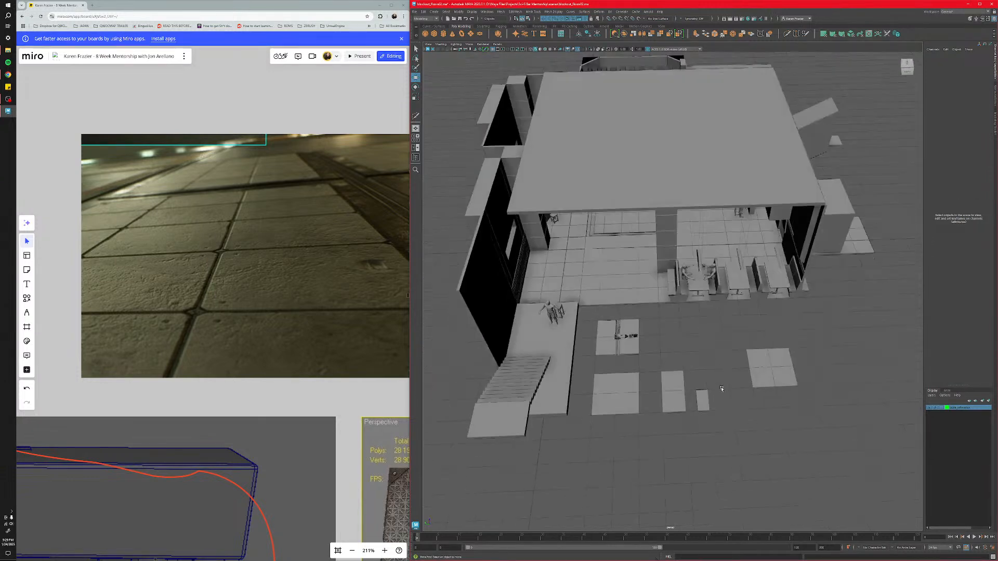
scroll(722, 388, "up", 10)
middle_click_drag(740, 419, 569, 321, "alt")
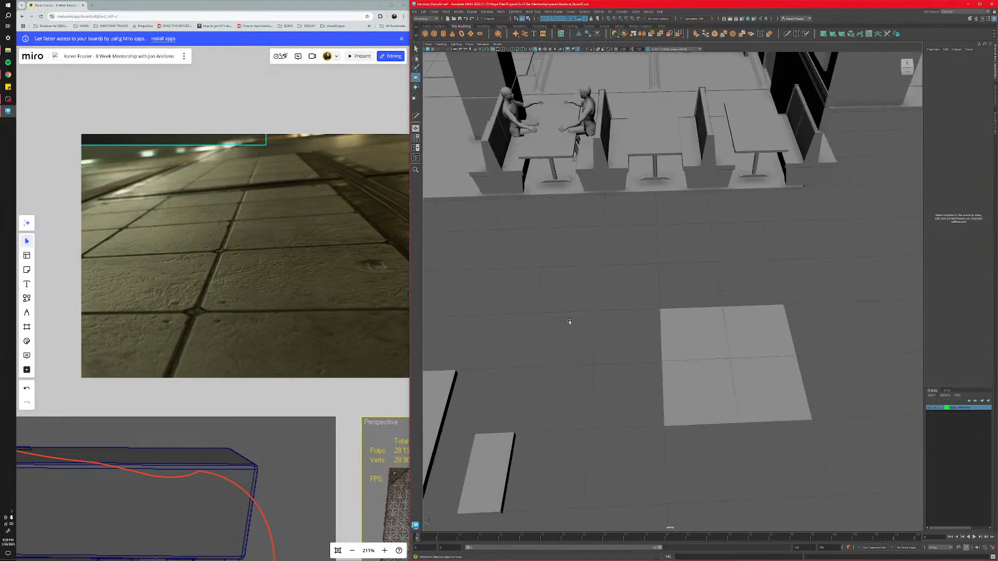
scroll(733, 367, "up", 5)
middle_click_drag(733, 368, 592, 292, "alt")
scroll(644, 340, "up", 6)
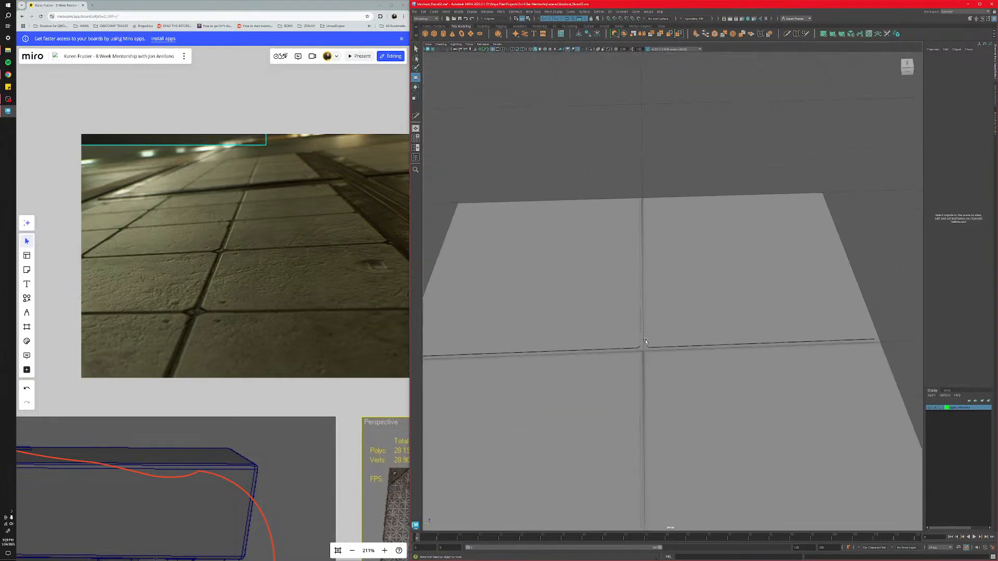
scroll(645, 342, "down", 12)
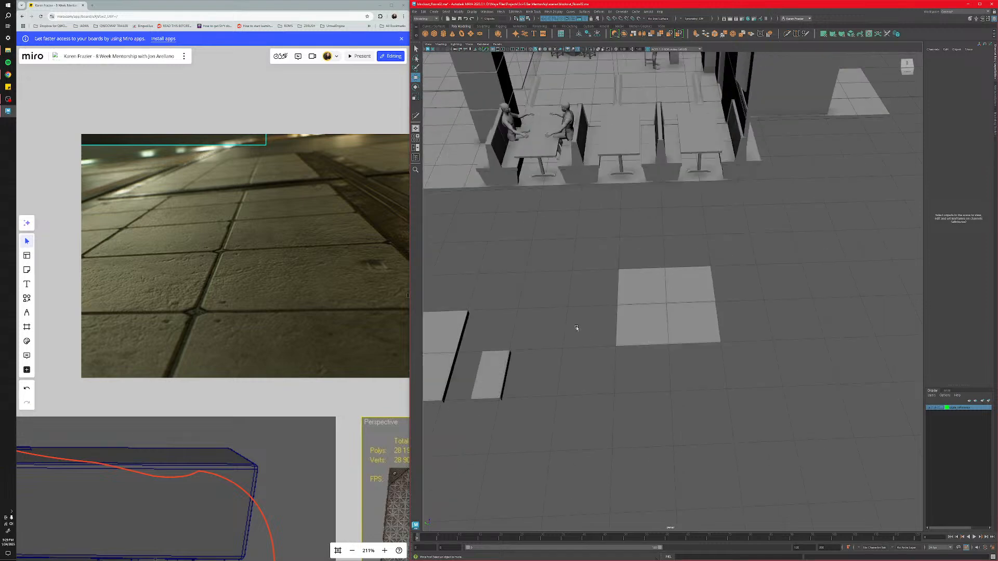
mouse_move(576, 328)
middle_mouse_down("alt")
mouse_move(666, 330)
mouse_move(582, 337)
middle_mouse_up("alt")
scroll(695, 328, "down", 6)
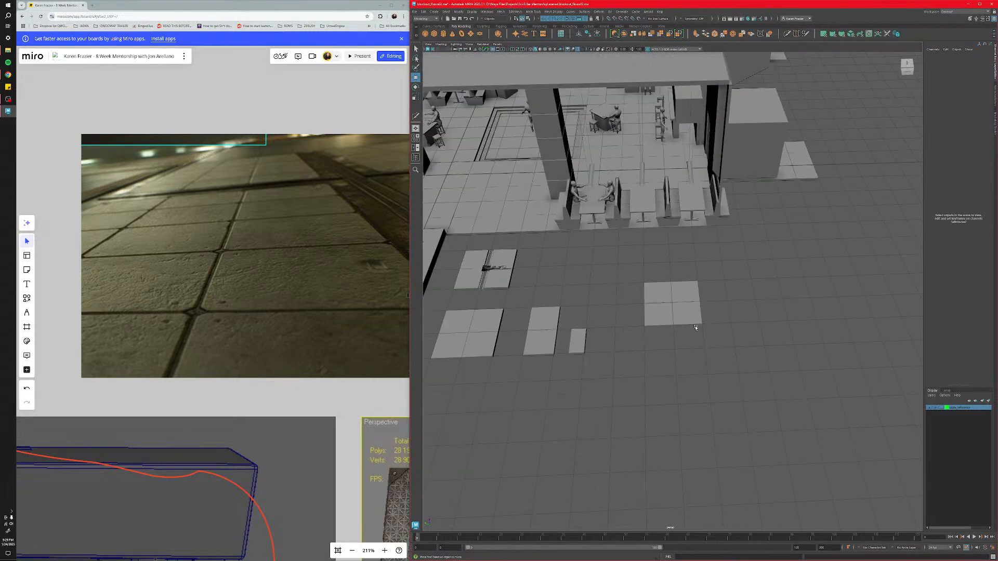
Review the grooved floor tile set and the plain floor pieces in front of the interior blockout, leaving nothing selected.
scroll(696, 328, "up", 6)
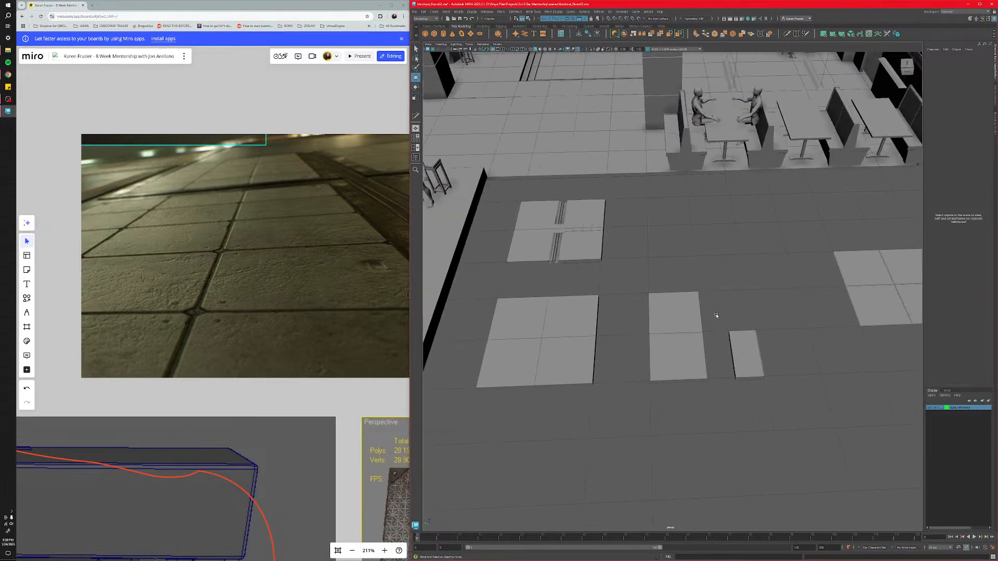
left_click(532, 240)
left_click(658, 291)
scroll(663, 275, "down", 3)
scroll(663, 275, "up", 4)
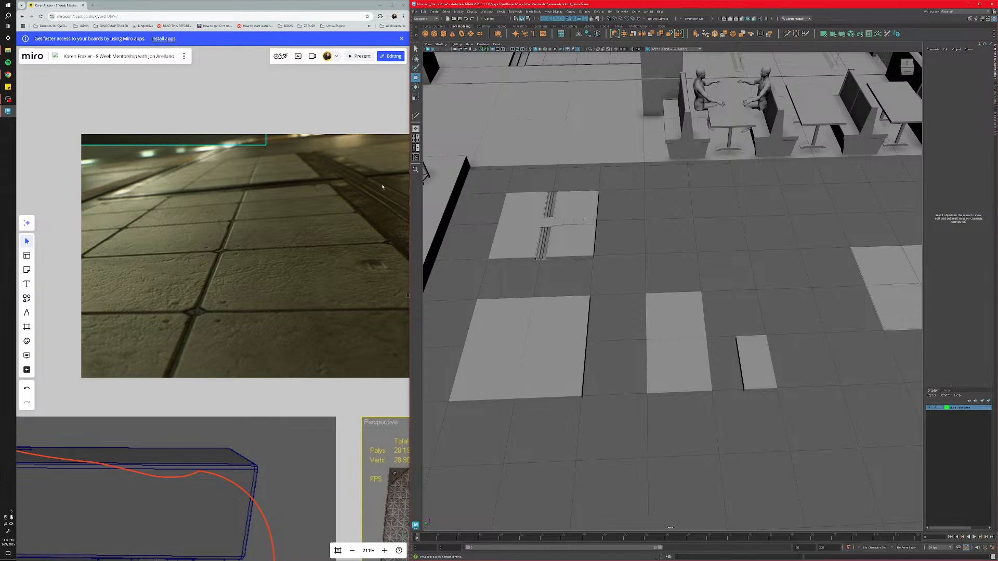
mouse_move(7, 100)
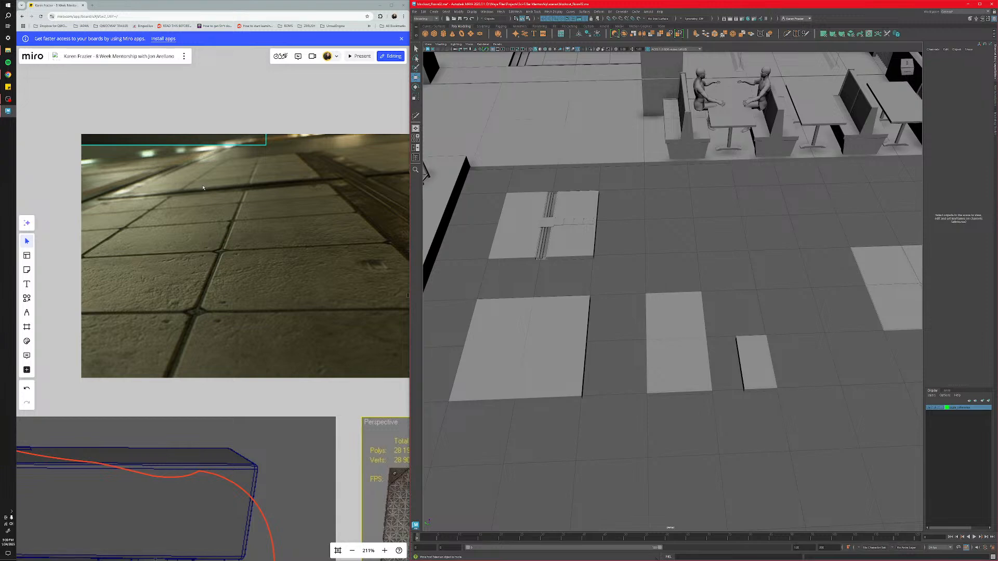
left_click(8, 101)
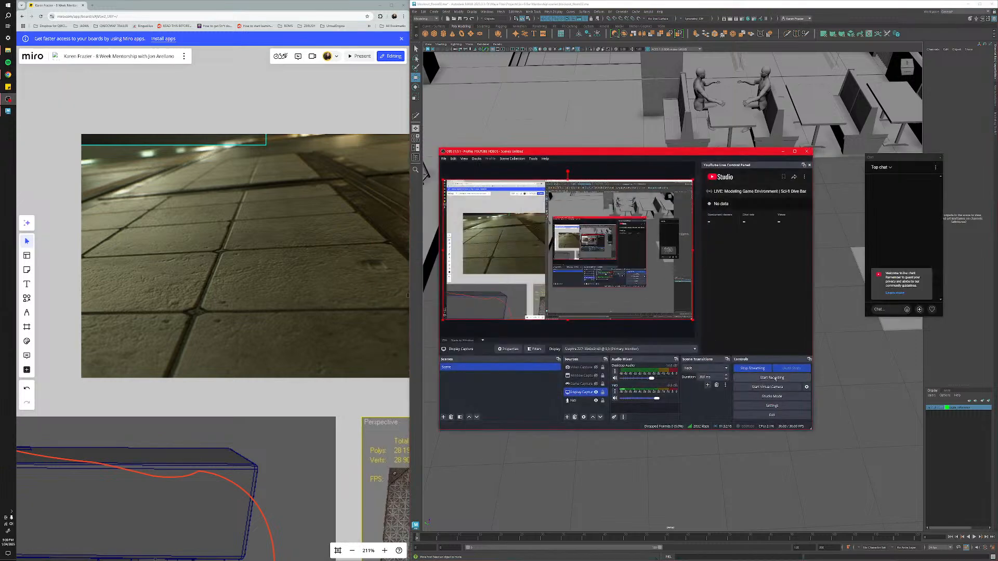